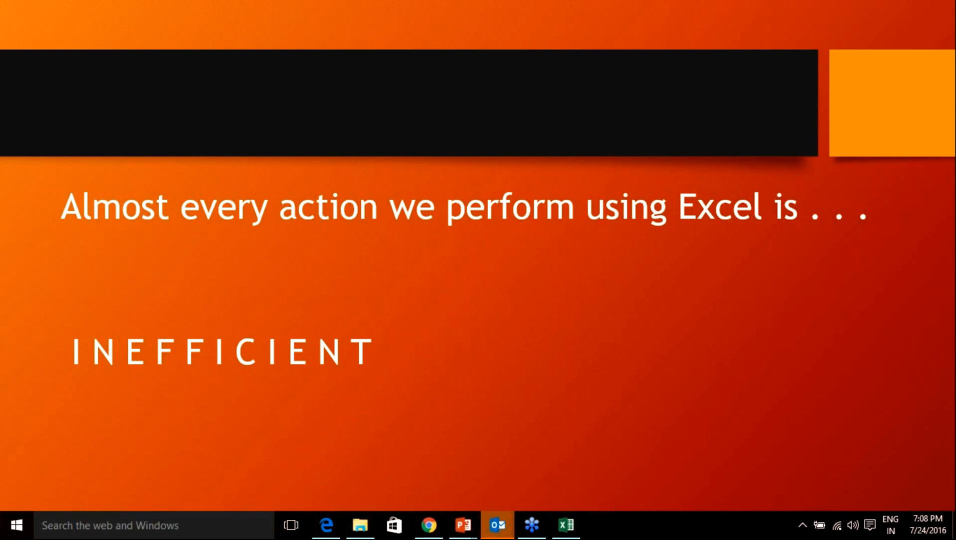
Switch to the pen pointer, advance to the How to copy a formula slide, and head toward Excel.
key("ctrl+p")
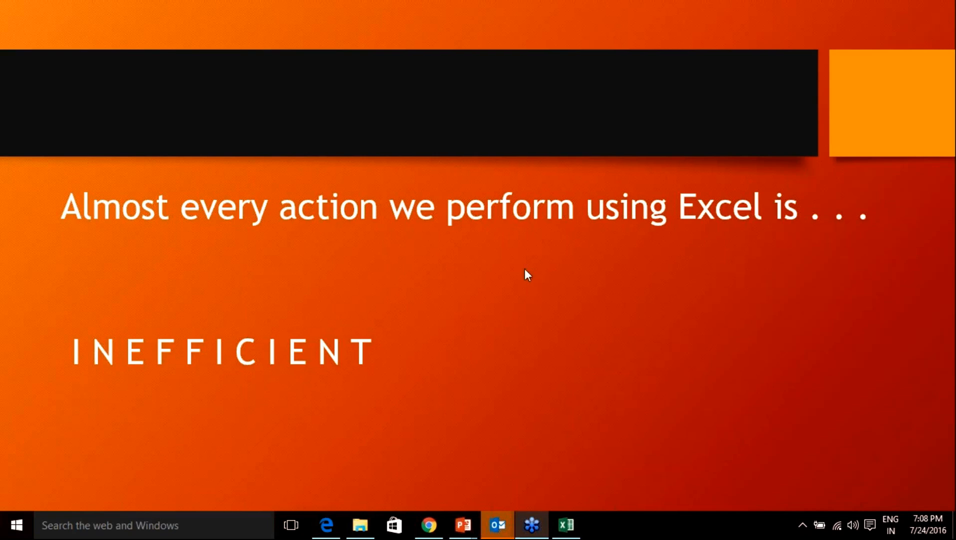
left_click(606, 234)
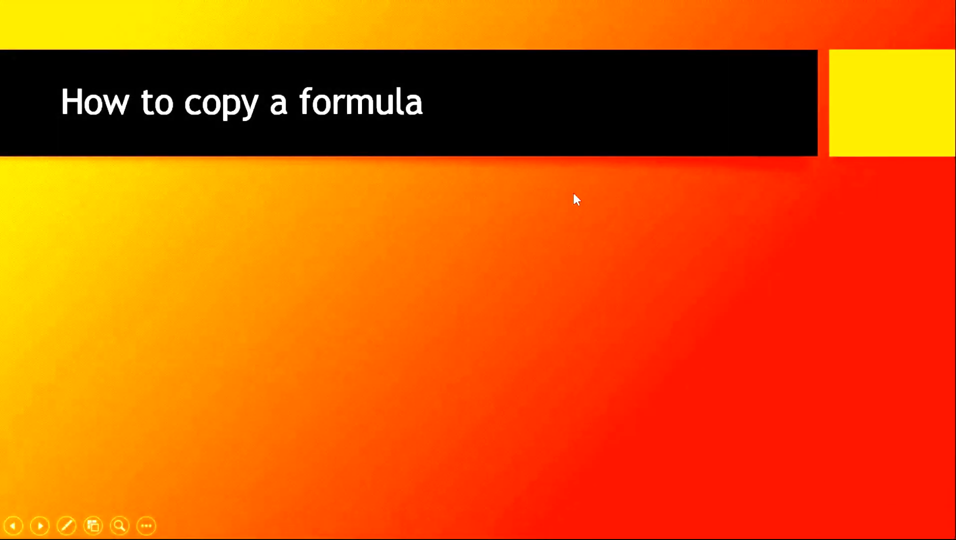
left_click(575, 192)
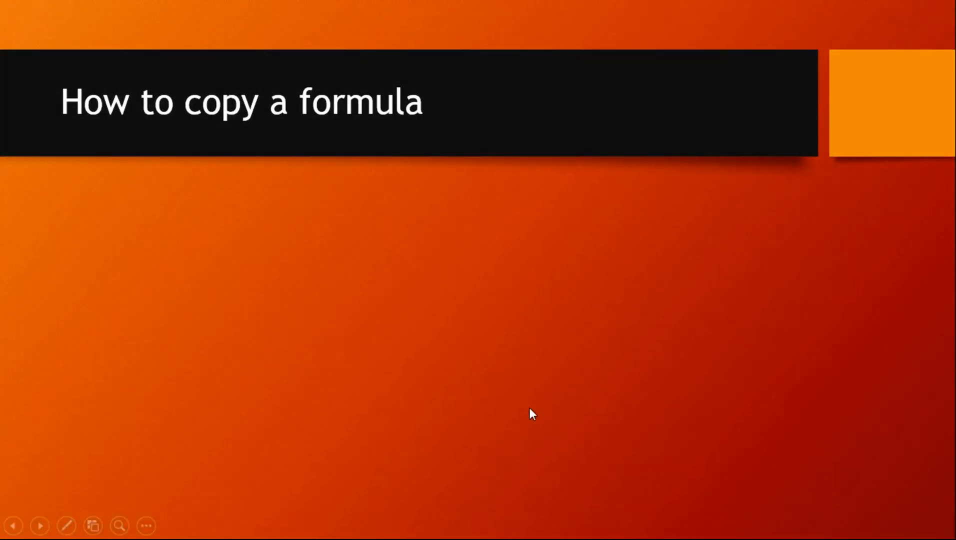
key("alt+Tab")
key("alt+Tab")
key("alt+Tab")
key("alt+Tab")
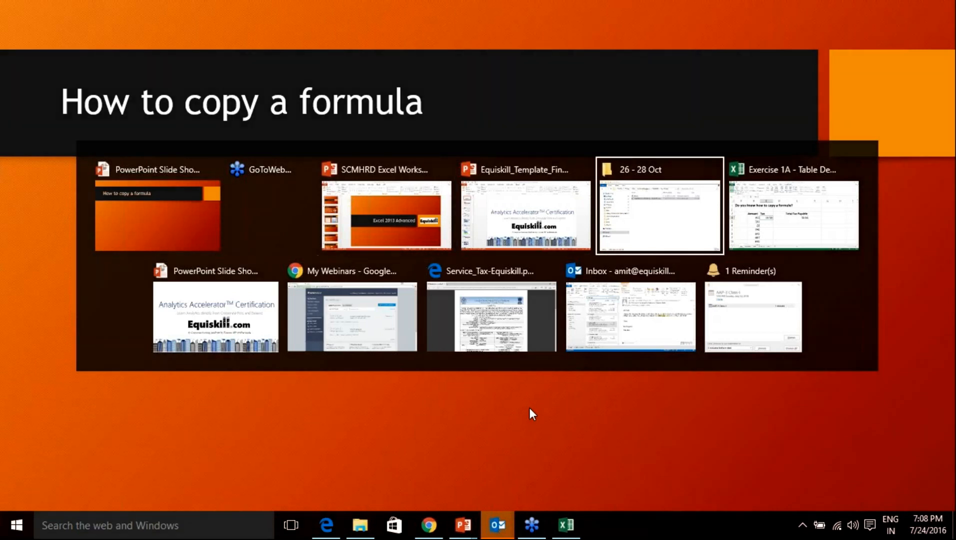
key("alt+Tab")
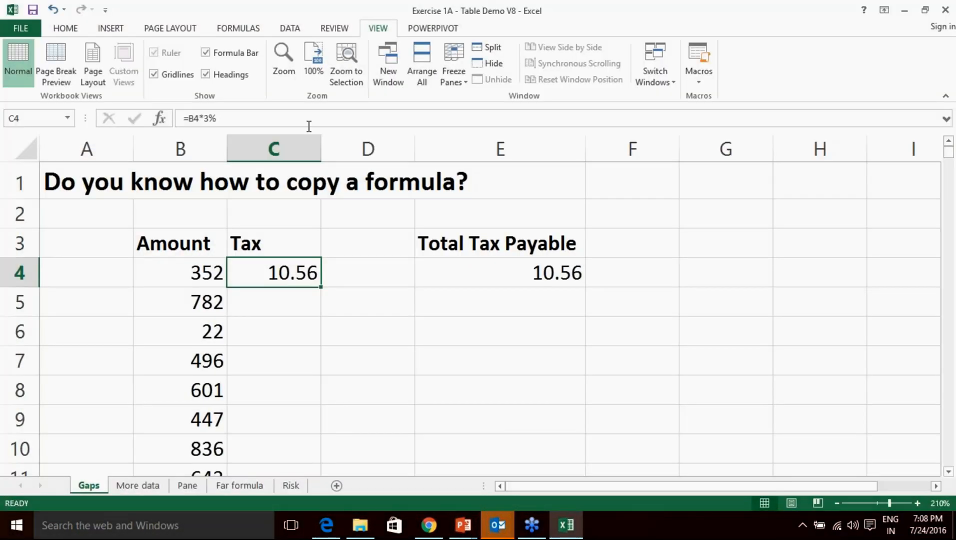
Bring up the Exercise 1A workbook's Gaps sheet, where C4's =B4*3% gives 10.56.
left_click(842, 346)
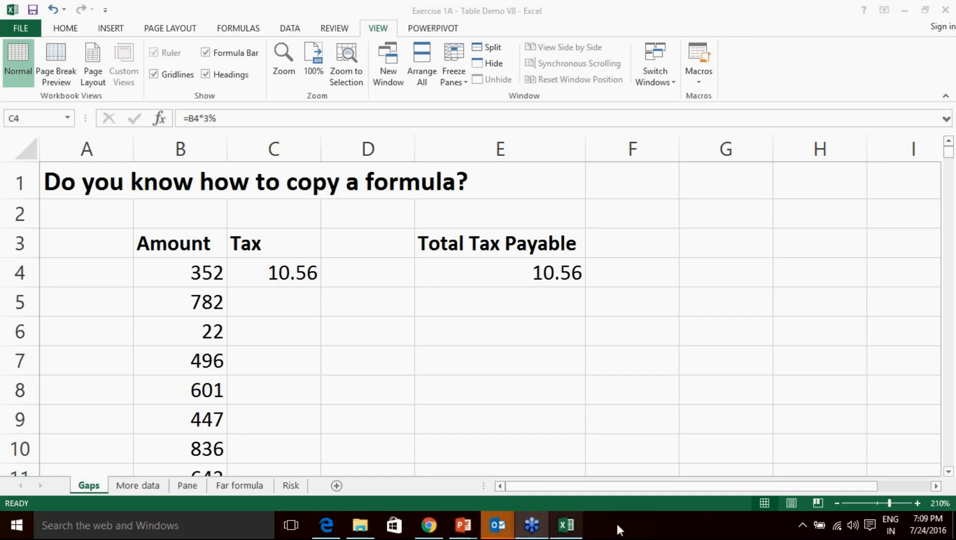
key("alt+Tab")
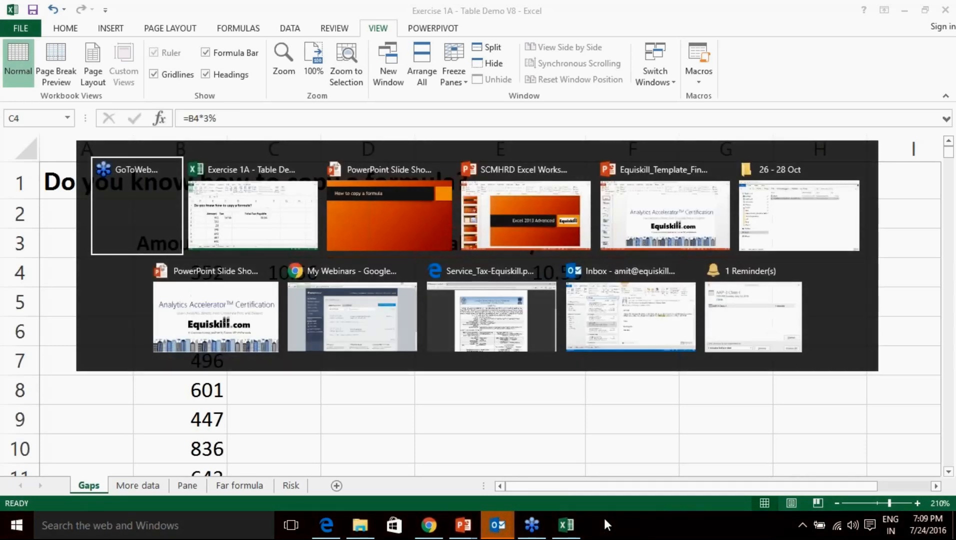
In GoToWebinar, select and copy the first webinar's ID number.
key("alt+Tab")
key("alt+Tab")
key("alt+Tab")
key("alt+Tab")
key("alt+Tab")
key("alt+Tab")
key("alt+Tab")
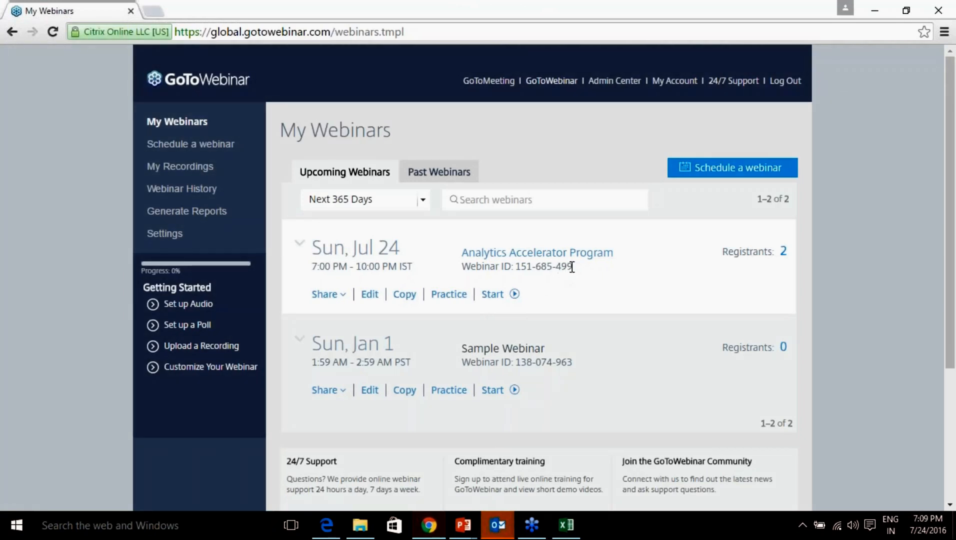
left_click_drag(571, 267, 519, 270)
right_click(521, 267)
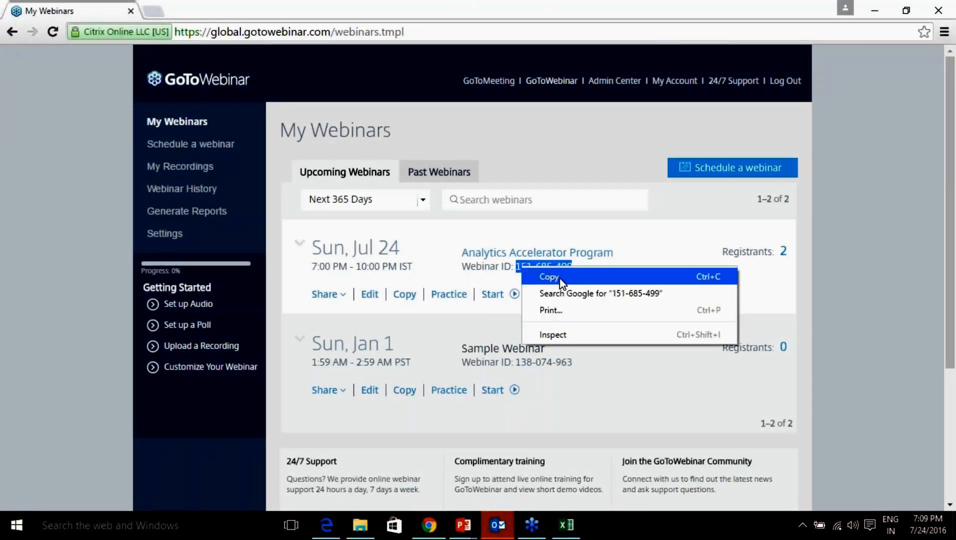
left_click(558, 278)
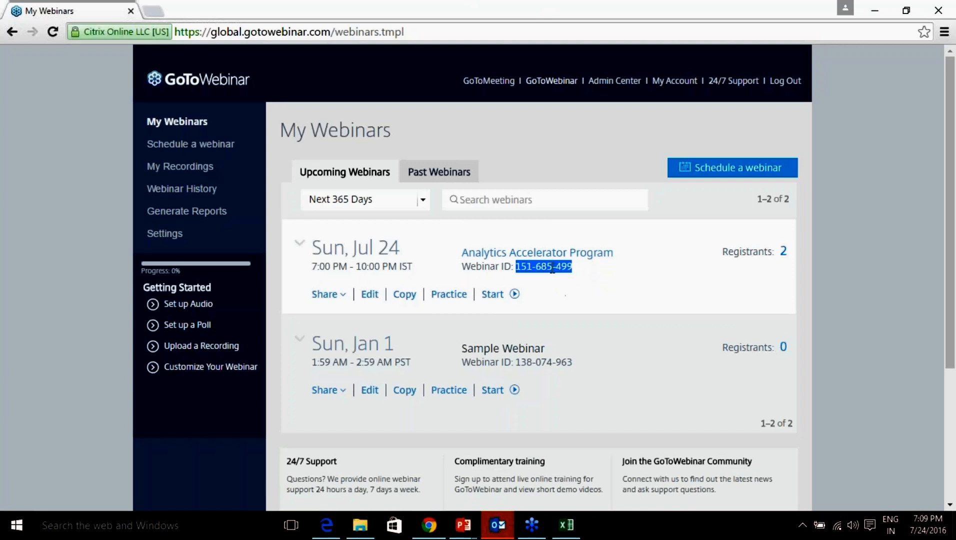
right_click(553, 269)
left_click(590, 285)
Copy the whole Webinar ID line with its number, then return to Excel.
left_click_drag(575, 266, 465, 270)
right_click(483, 265)
left_click(523, 273)
left_click(817, 345)
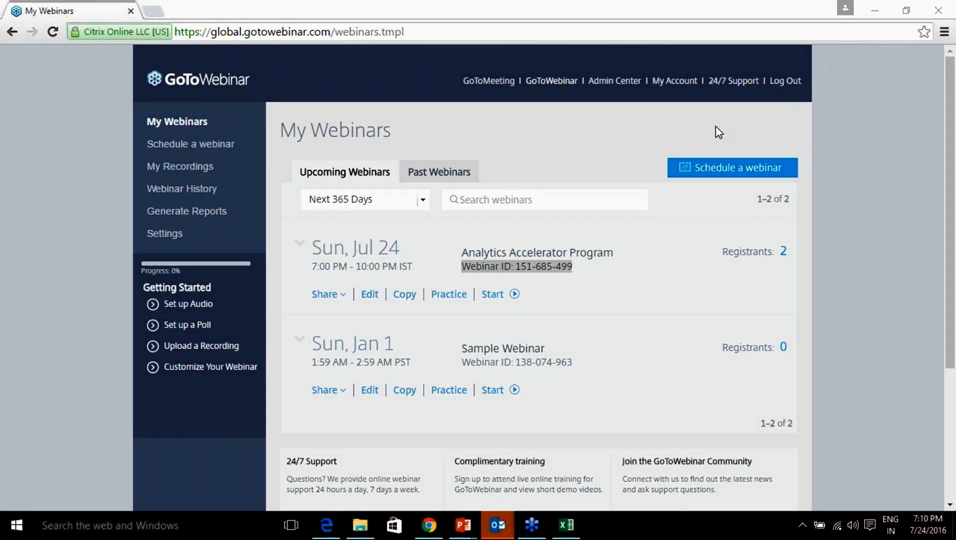
left_click(565, 525)
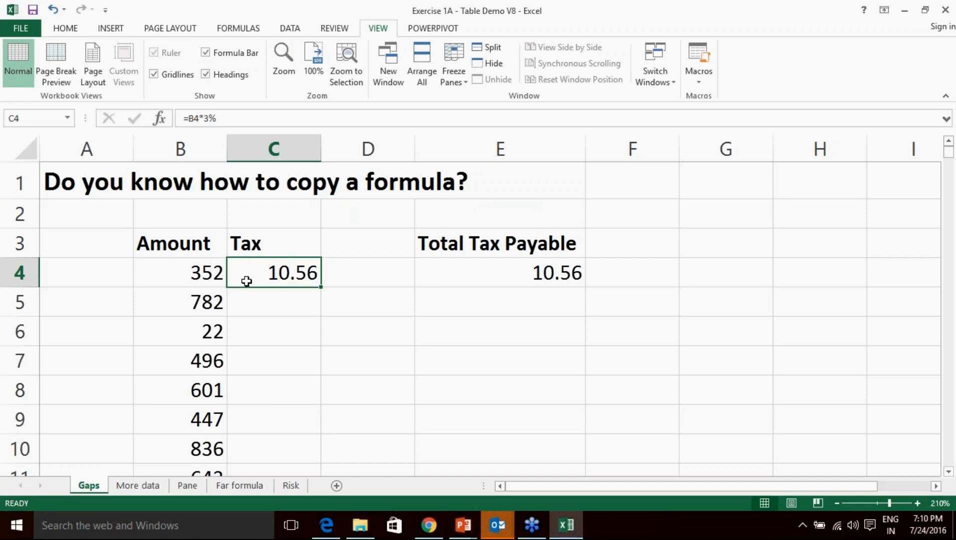
left_click(918, 503)
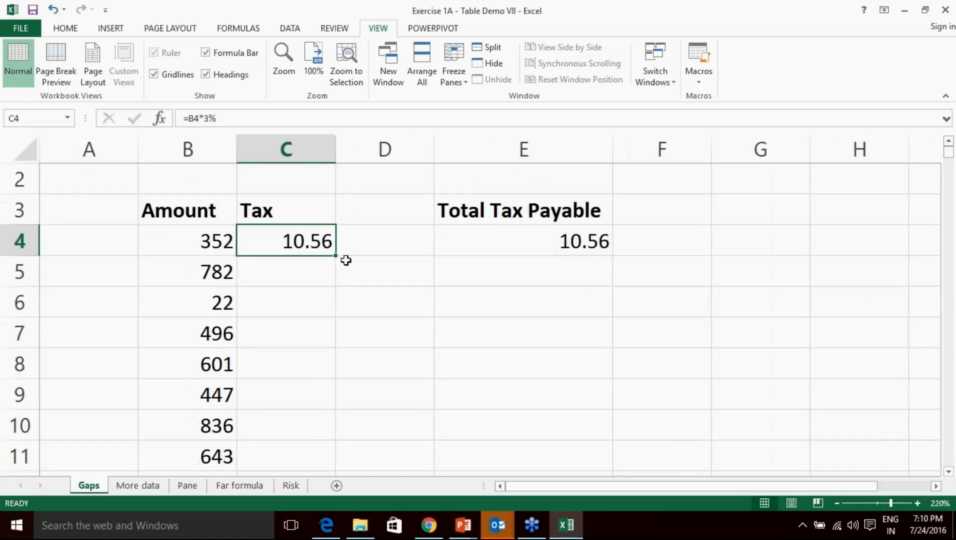
left_click(234, 250)
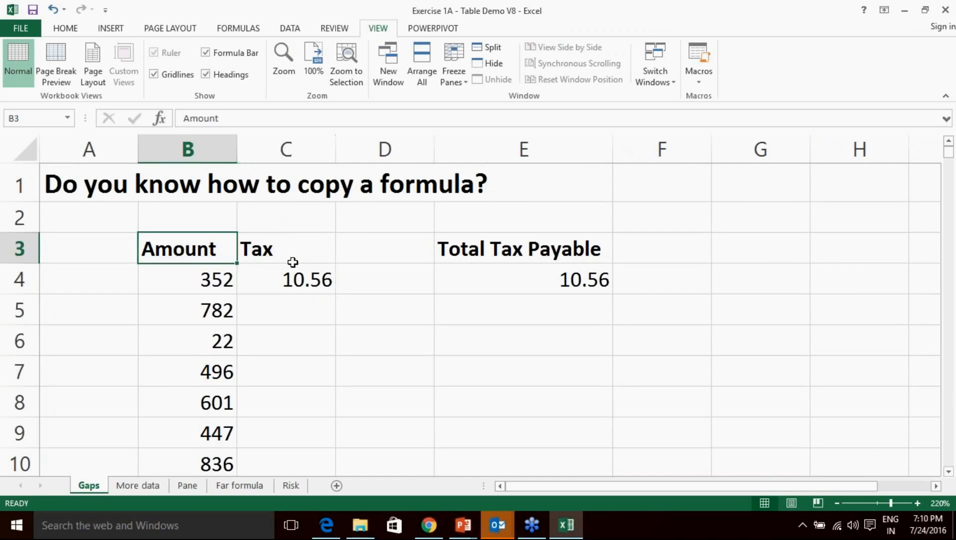
left_click(211, 285)
scroll(207, 319, "down", 8)
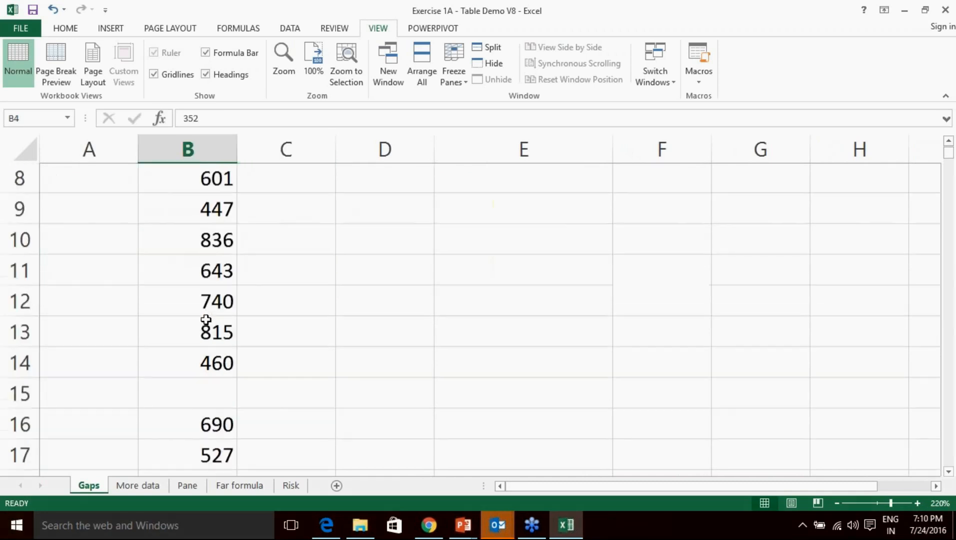
scroll(206, 319, "down", 5)
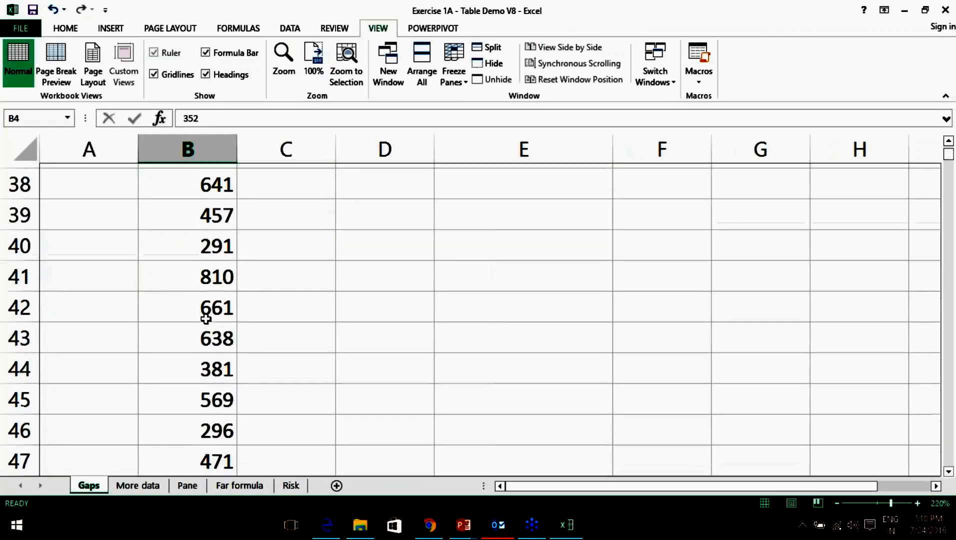
scroll(206, 318, "down", 11)
scroll(206, 318, "down", 11)
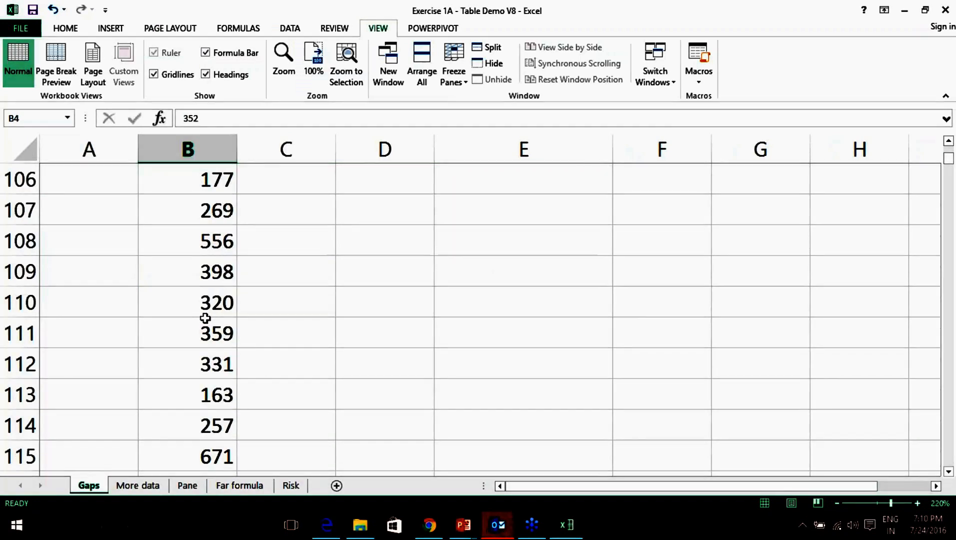
scroll(205, 318, "up", 20)
scroll(205, 317, "up", 12)
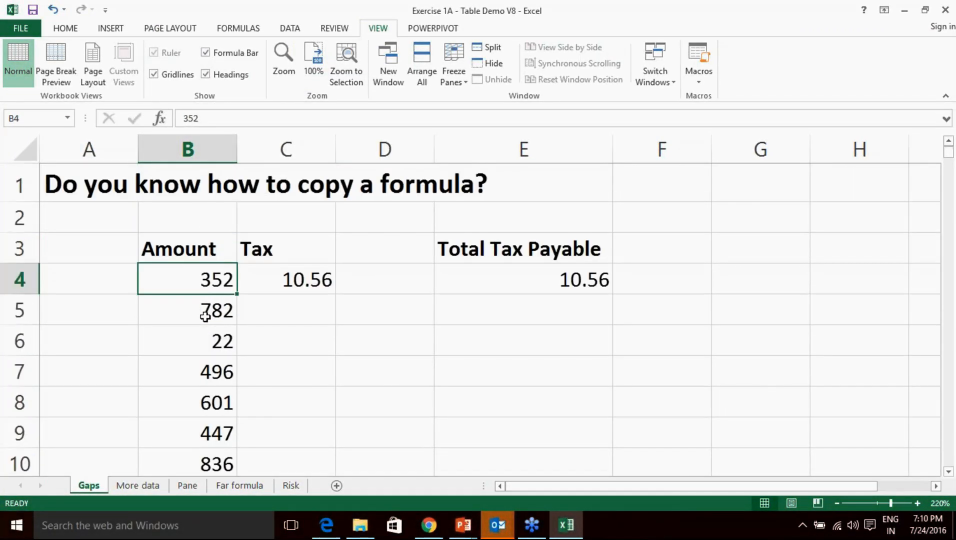
left_click(289, 253)
left_click(299, 274)
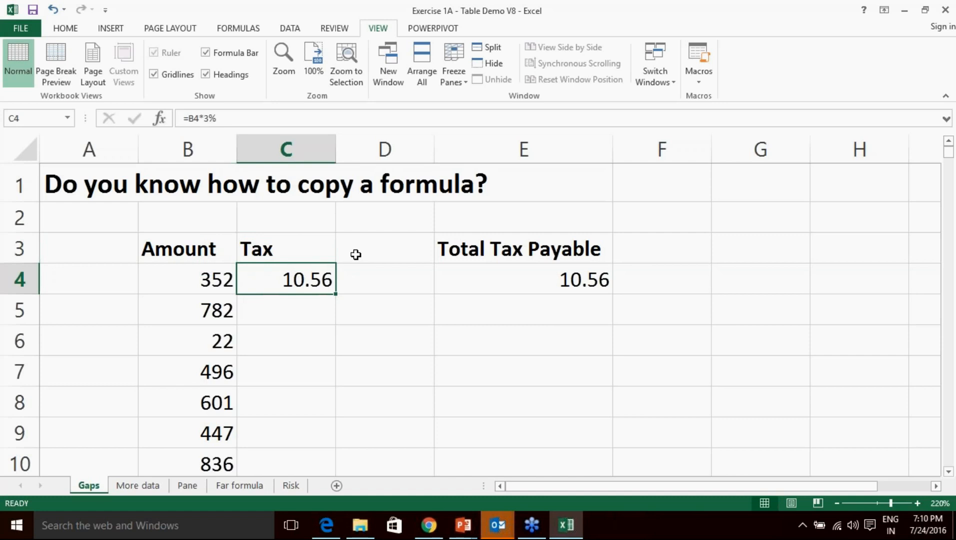
left_click_drag(235, 118, 181, 118)
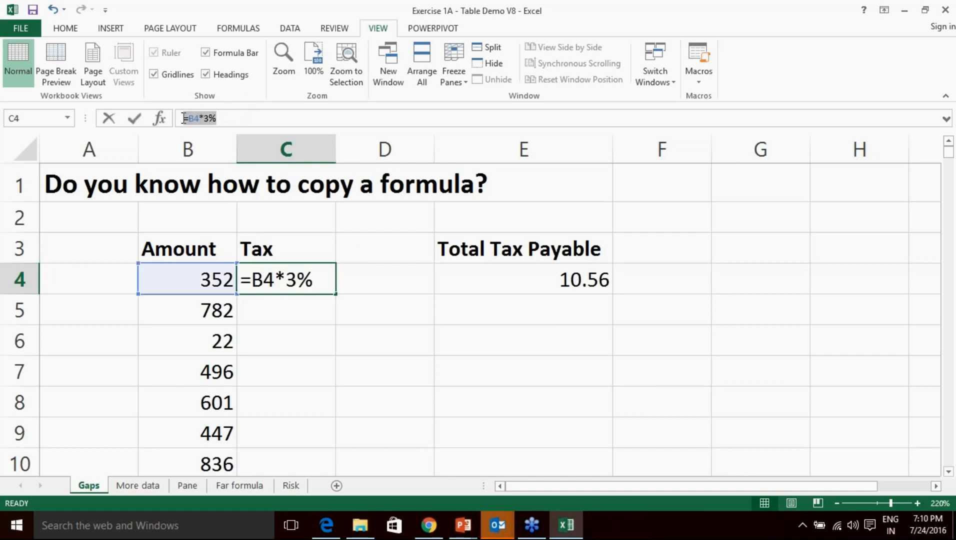
left_click(330, 118)
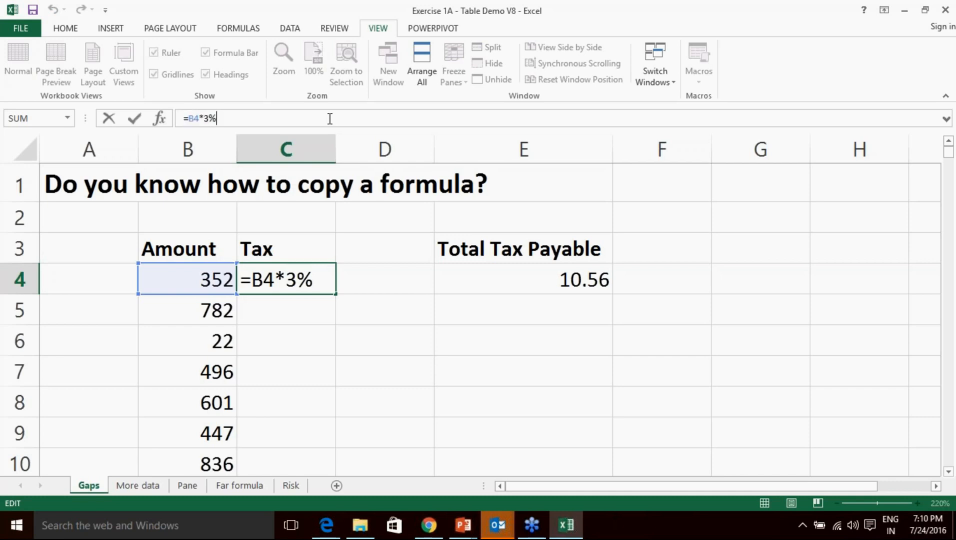
key("Return")
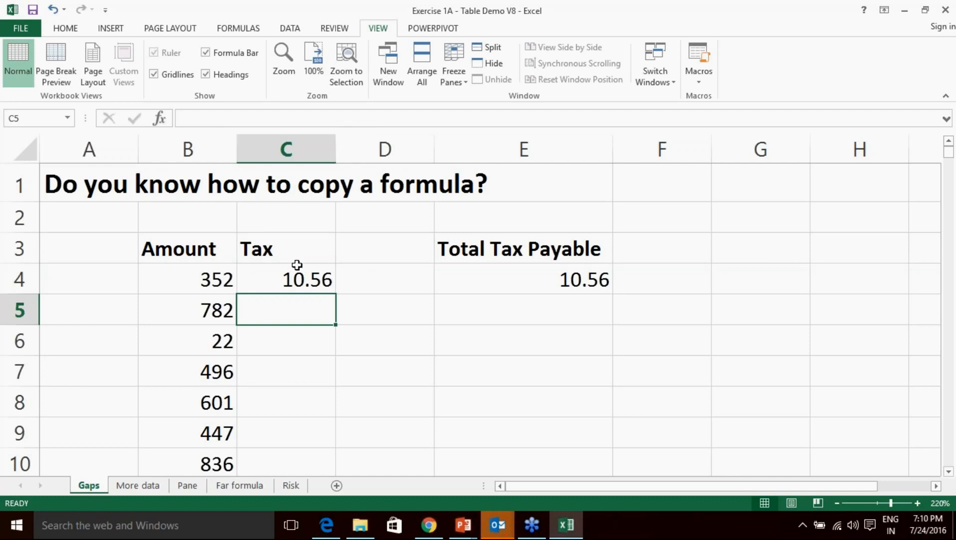
left_click(325, 284)
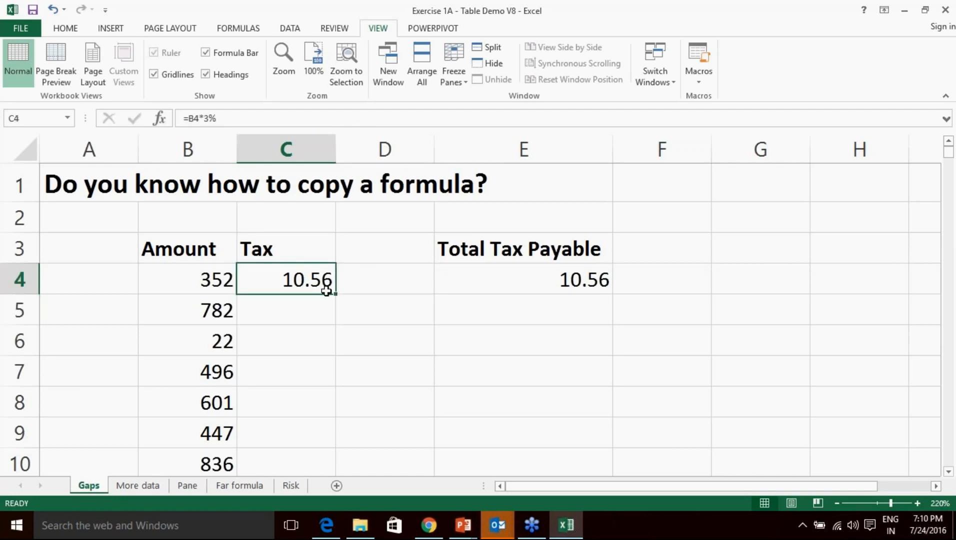
scroll(301, 327, "down", 11)
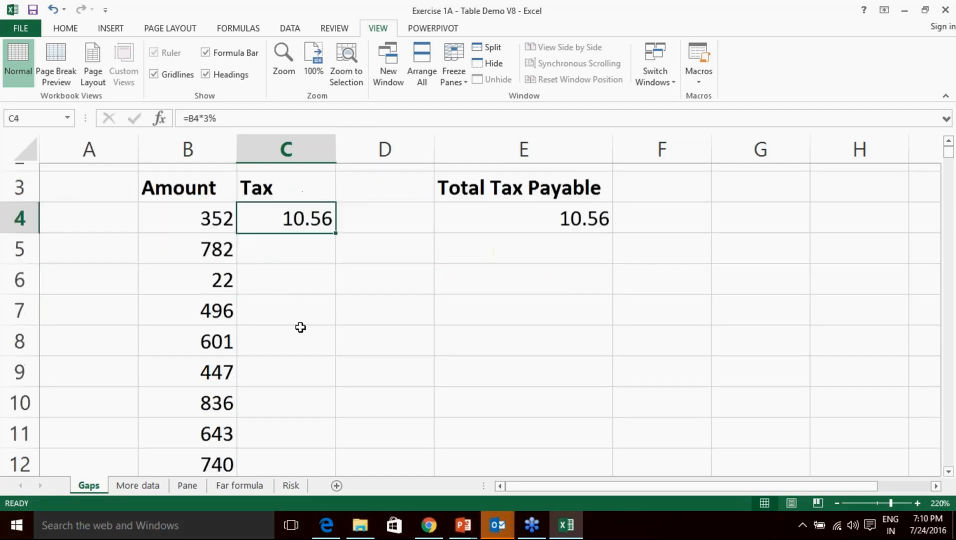
scroll(300, 327, "down", 9)
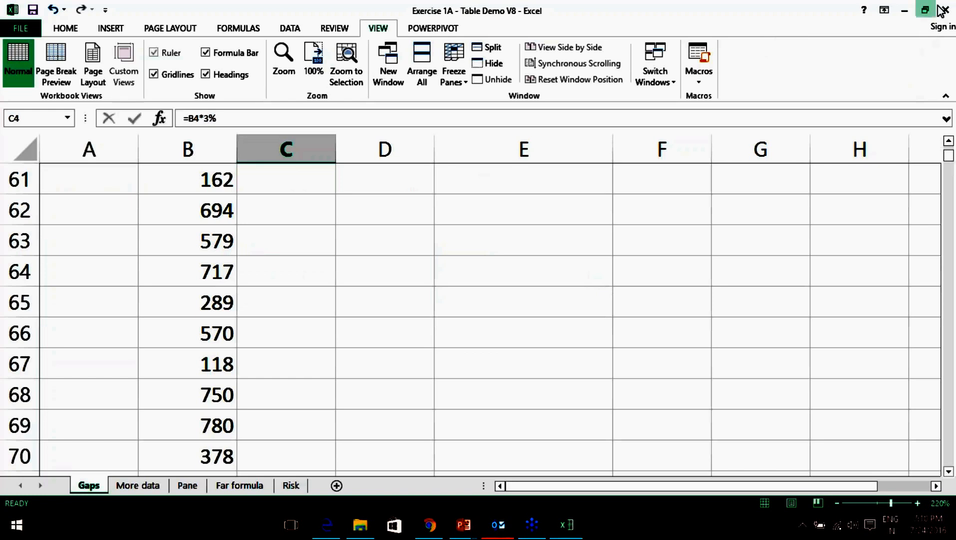
scroll(389, 233, "up", 17)
scroll(388, 228, "up", 3)
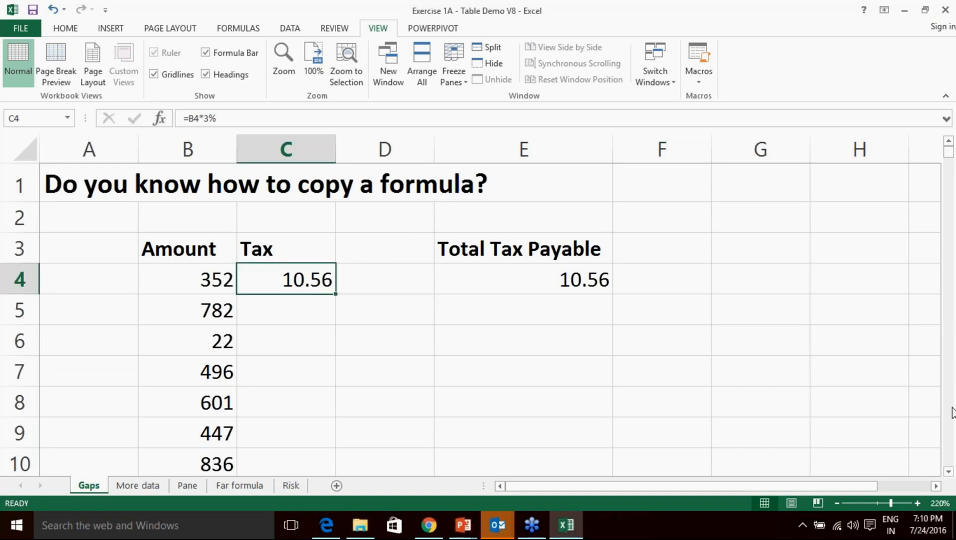
mouse_move(949, 155)
left_mouse_down()
mouse_move(952, 486)
mouse_move(948, 148)
left_mouse_up()
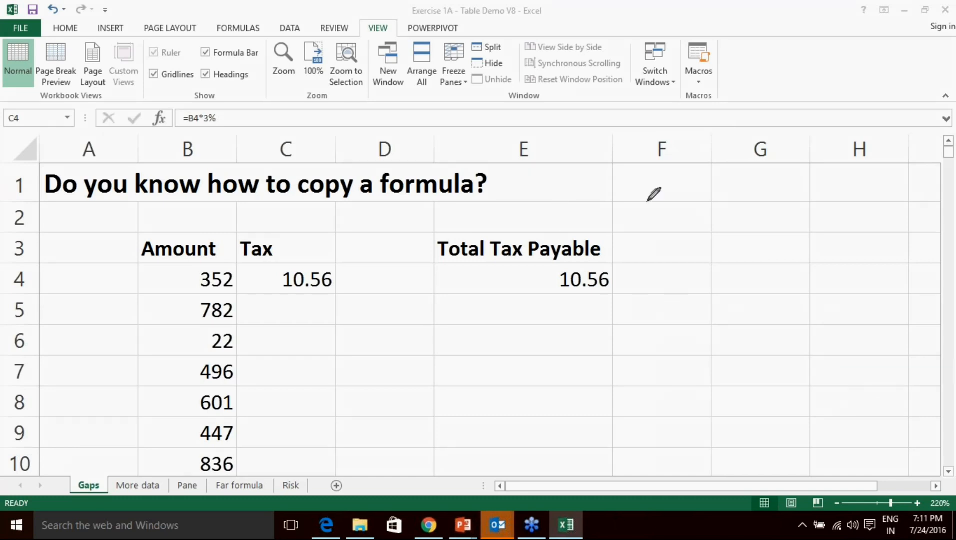
Handwrite 95% and 5% in column F beside the 10.56 total, then erase the ink.
mouse_move(654, 200)
left_mouse_down()
mouse_move(655, 227)
mouse_move(656, 196)
mouse_move(639, 199)
mouse_move(663, 213)
left_mouse_up()
mouse_move(663, 197)
left_mouse_down()
mouse_move(679, 198)
mouse_move(664, 229)
left_mouse_up()
mouse_move(709, 188)
left_mouse_down()
mouse_move(691, 229)
mouse_move(696, 194)
mouse_move(715, 214)
mouse_move(705, 211)
left_mouse_up()
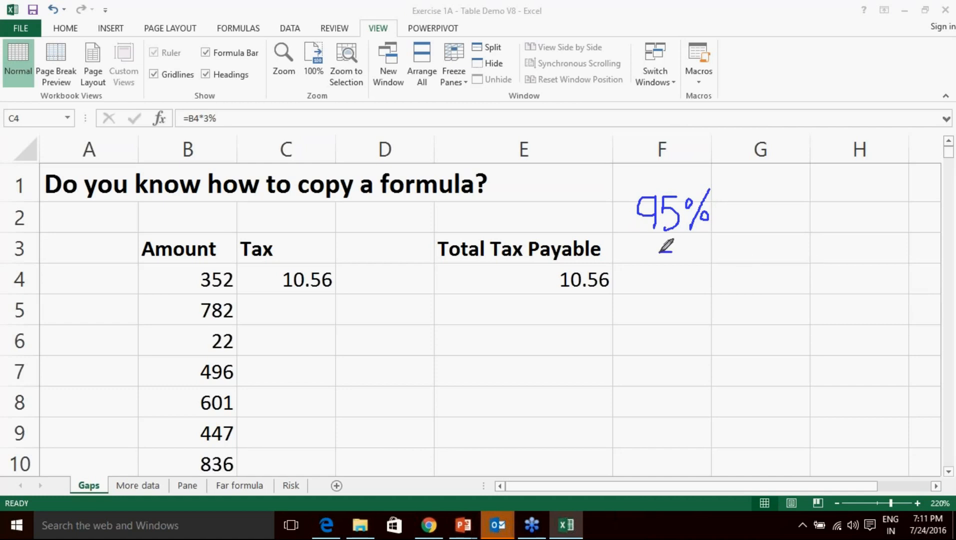
left_click_drag(659, 265, 659, 281)
left_click_drag(712, 243, 686, 295)
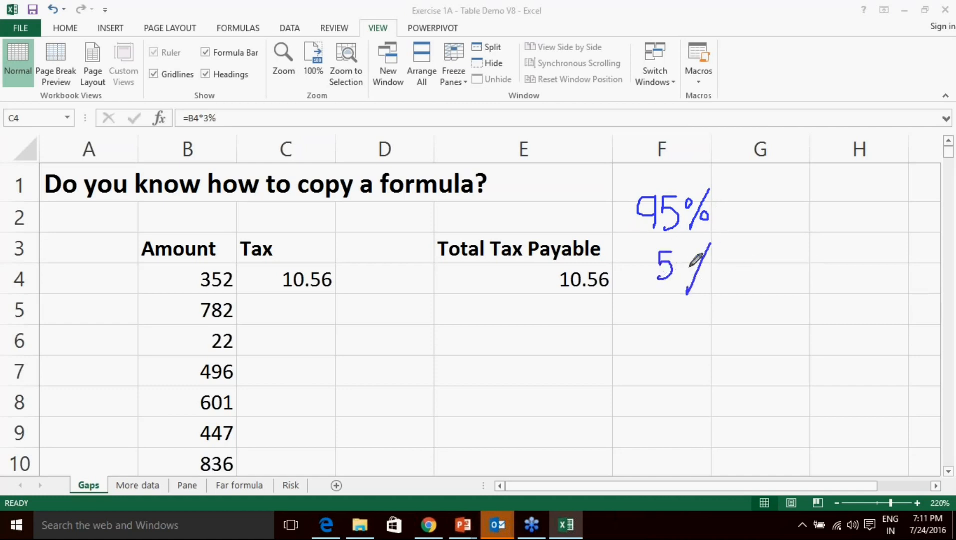
mouse_move(690, 256)
left_mouse_down()
mouse_move(705, 274)
mouse_move(711, 267)
left_mouse_up()
left_click(852, 432)
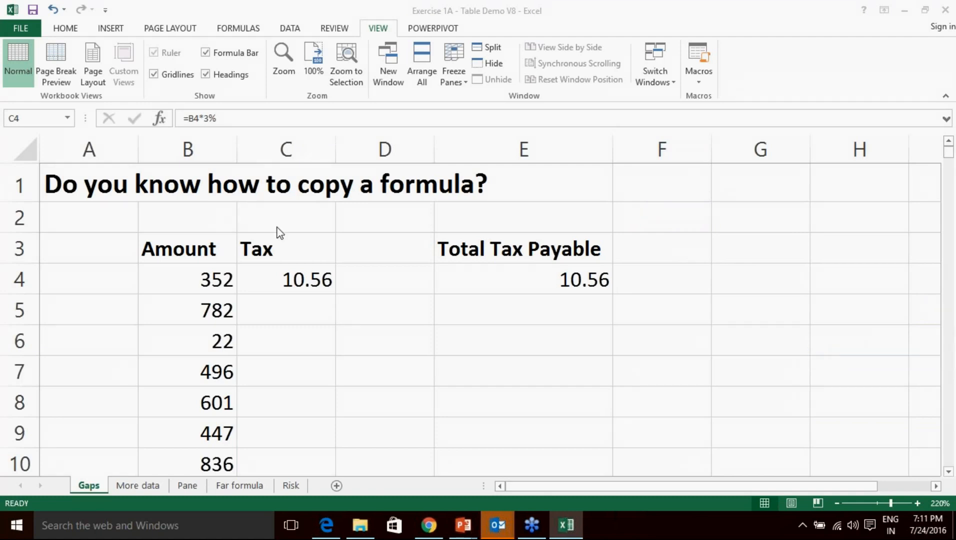
left_click(293, 280)
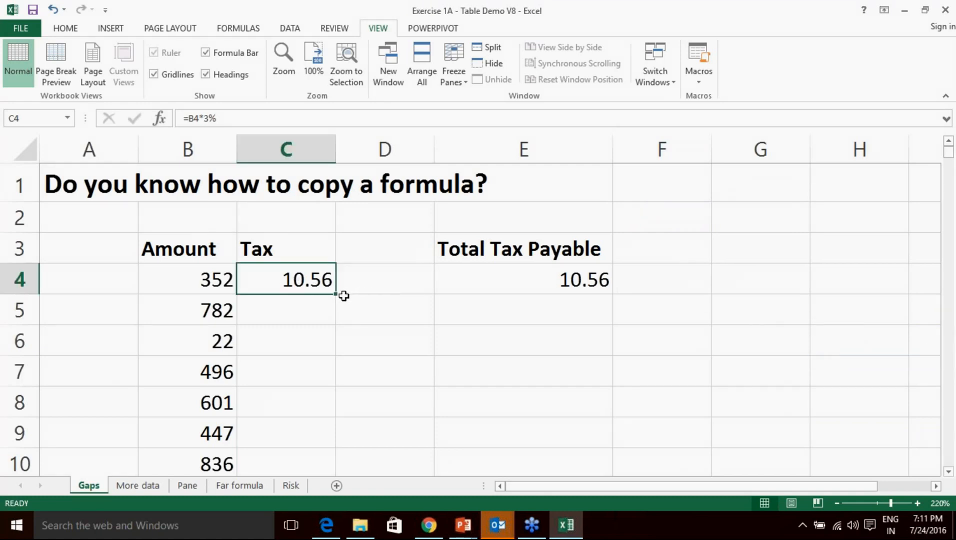
left_click_drag(334, 293, 334, 504)
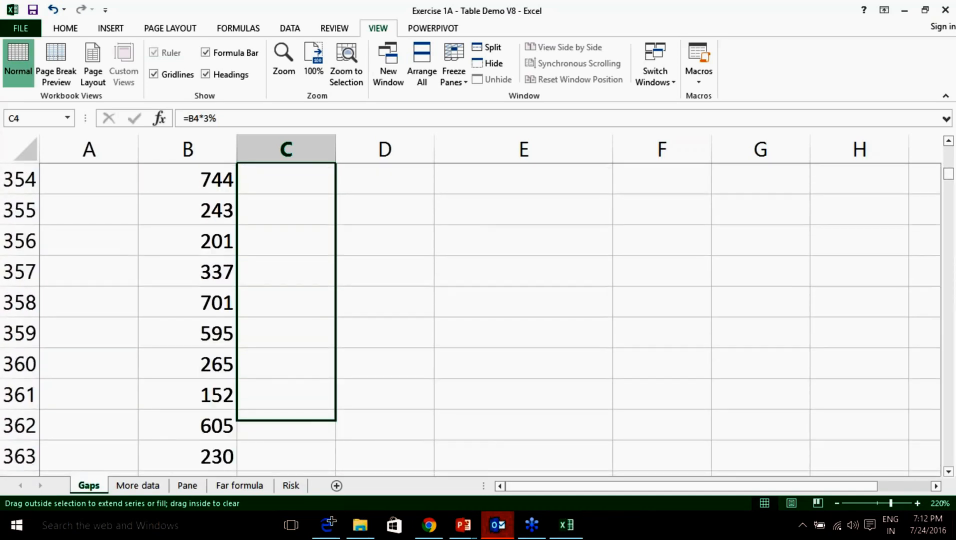
left_click_drag(328, 501, 328, 500)
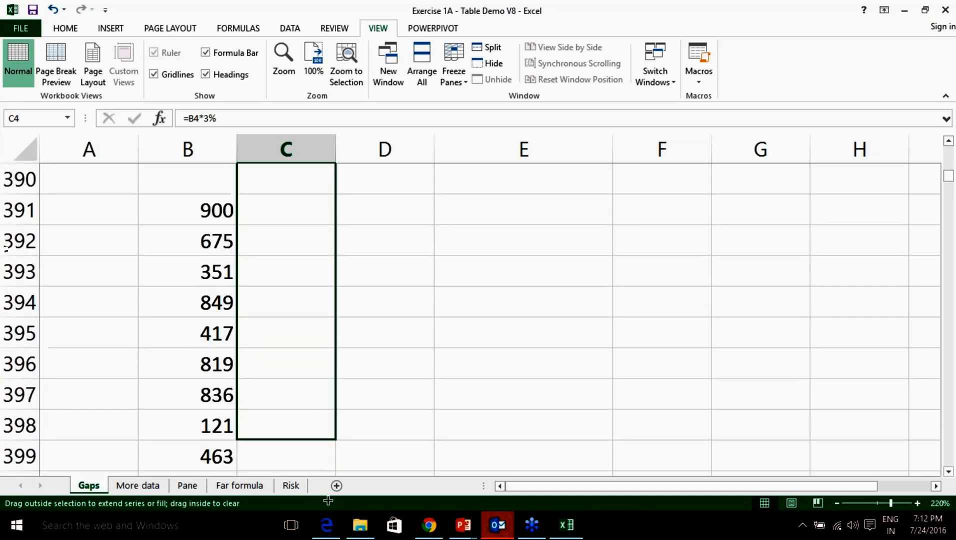
left_click_drag(330, 438, 376, 439)
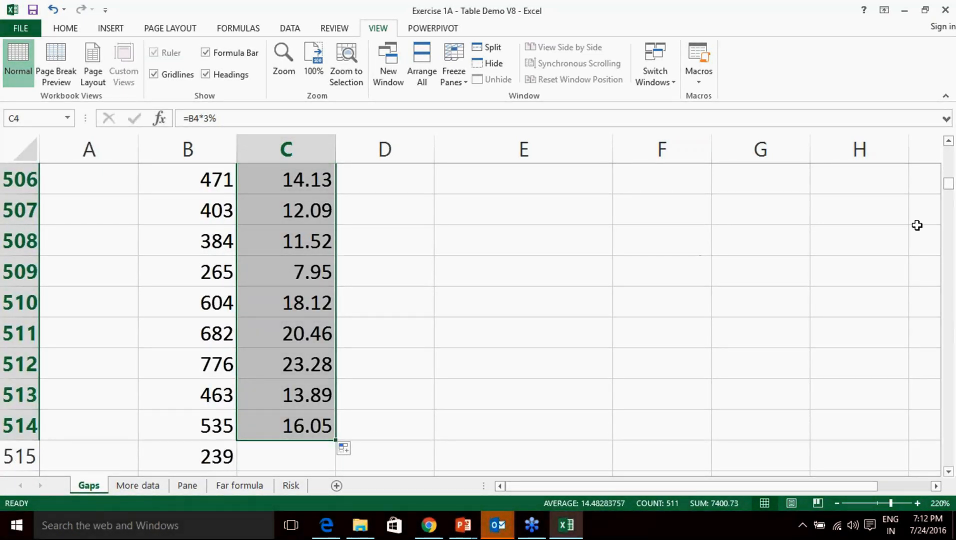
key("ctrl+z")
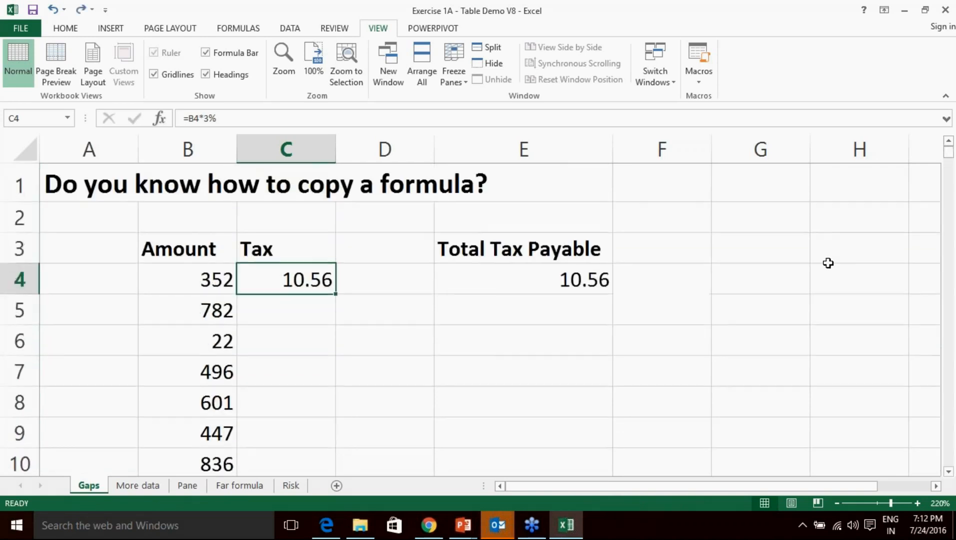
Select the tax formula cell C4 in the Gaps sheet.
left_click(950, 196)
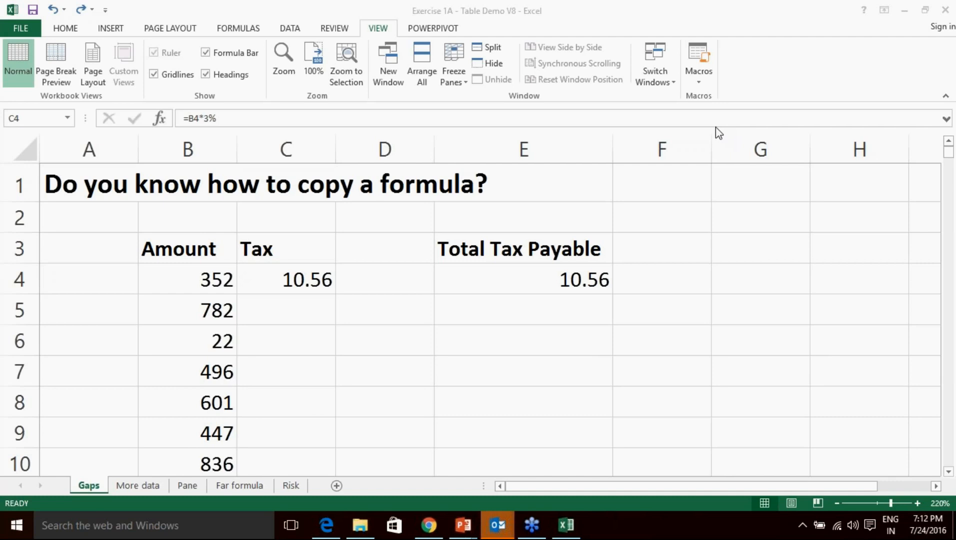
left_click(320, 288)
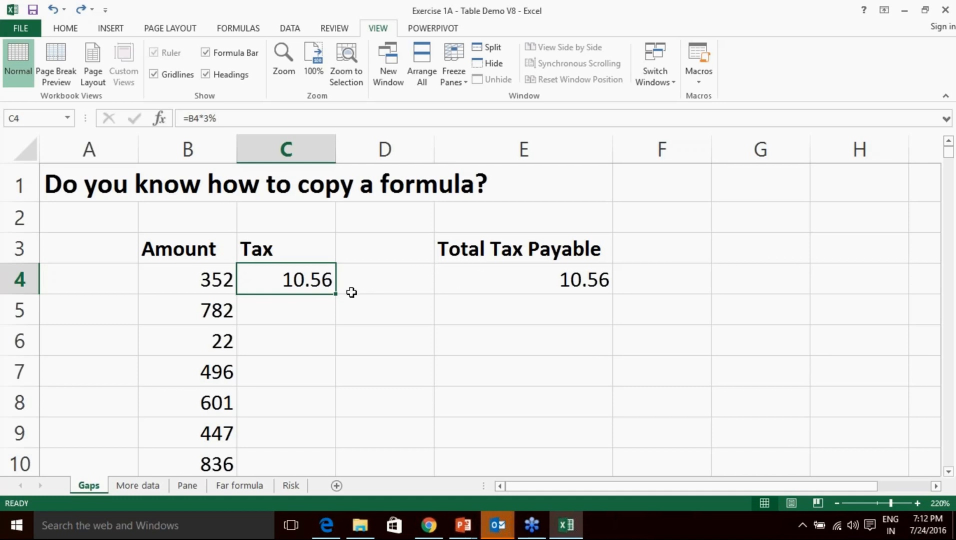
left_click(353, 294)
left_click(297, 283)
left_click(761, 346)
left_click(783, 402)
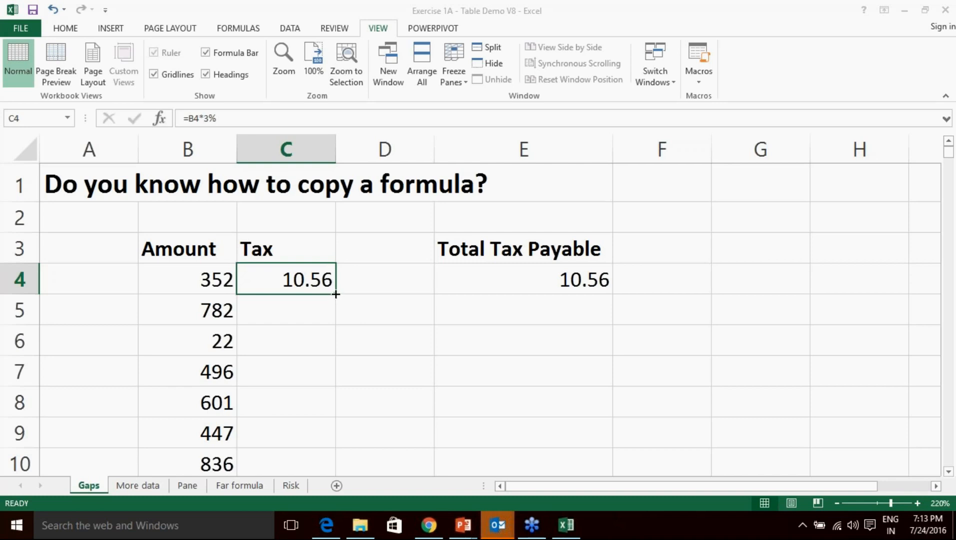
AutoFill C4's formula down to C14, then check C14 and the blank C15.
double_click(336, 295)
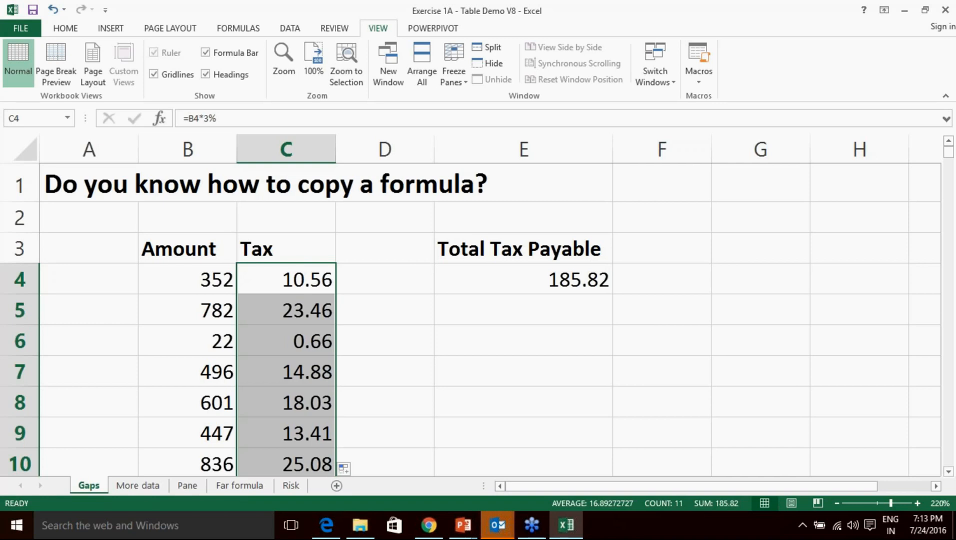
scroll(470, 320, "down", 2)
scroll(471, 320, "up", 2)
scroll(470, 321, "down", 1)
scroll(470, 320, "down", 2)
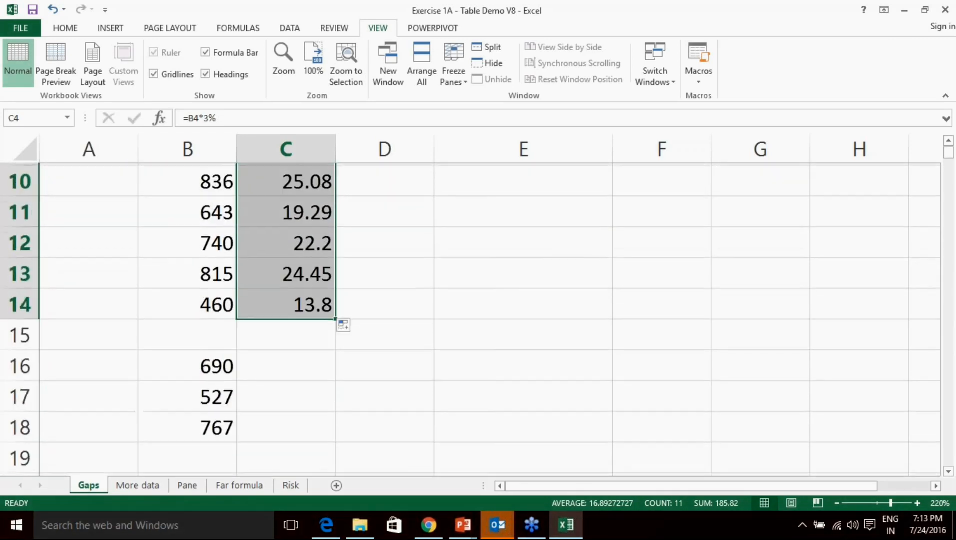
left_click(331, 299)
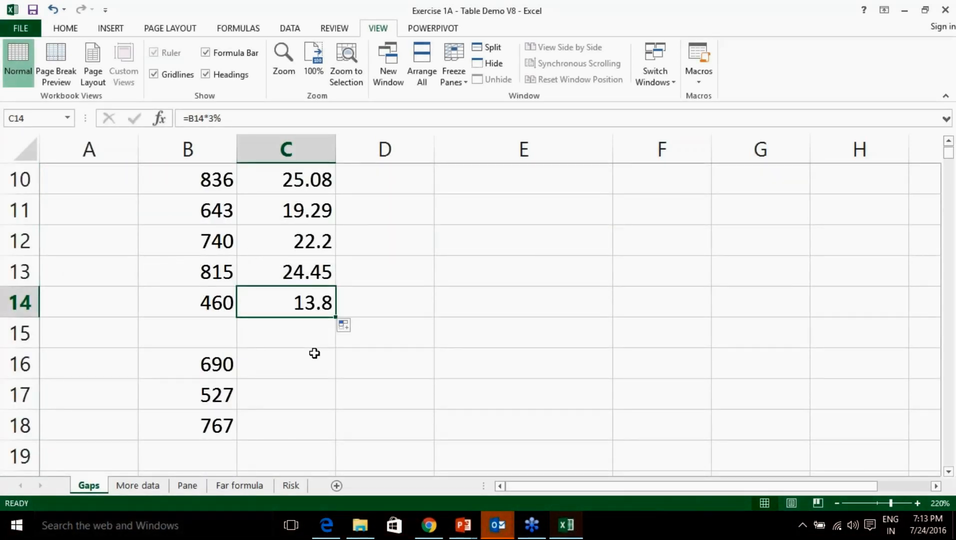
left_click(220, 305)
left_click(270, 301)
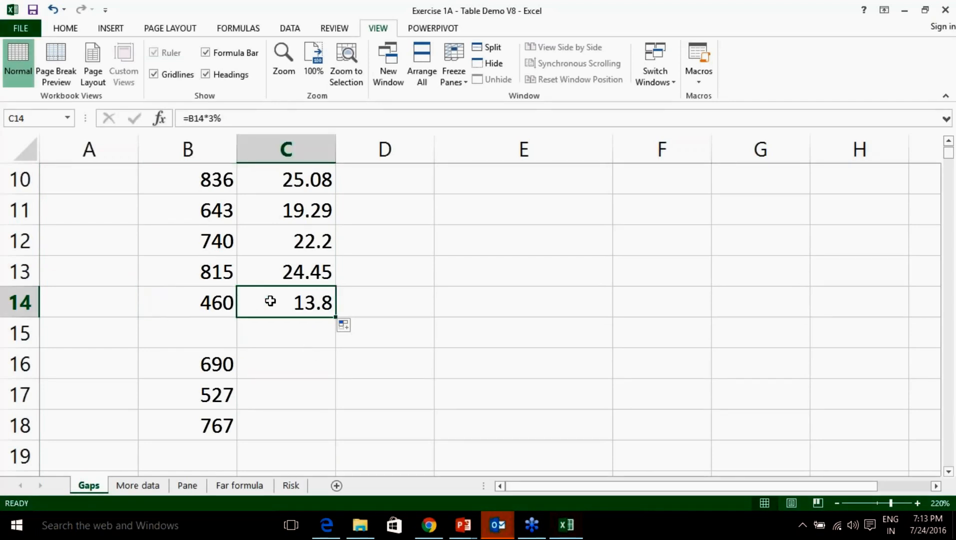
left_click(300, 336)
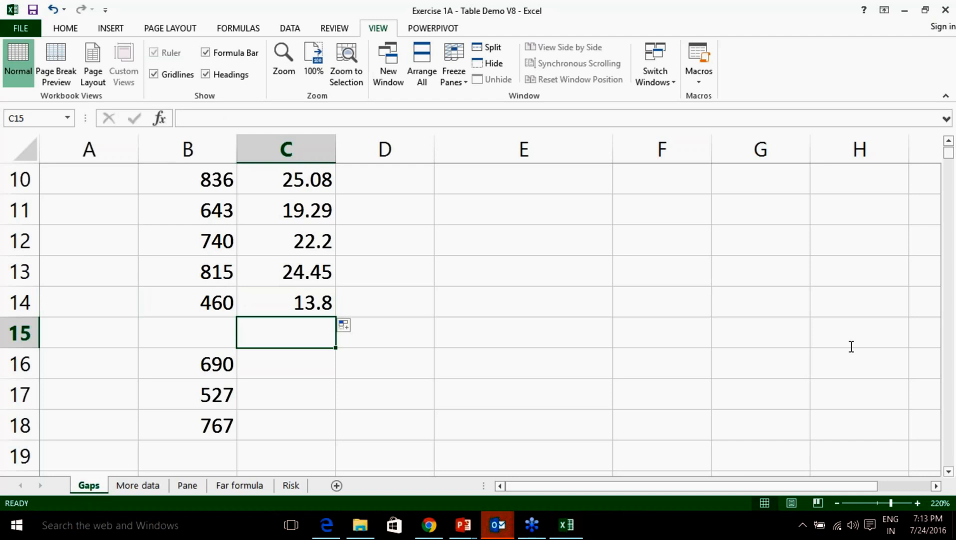
left_click(756, 360)
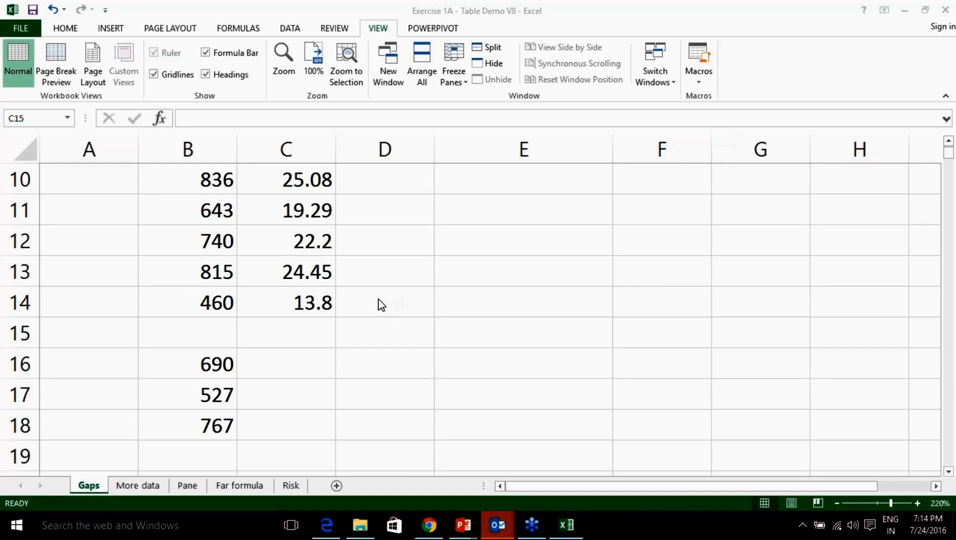
left_click(316, 338)
Select C14 and drag its tax formula down across the blank row.
scroll(341, 324, "down", 2)
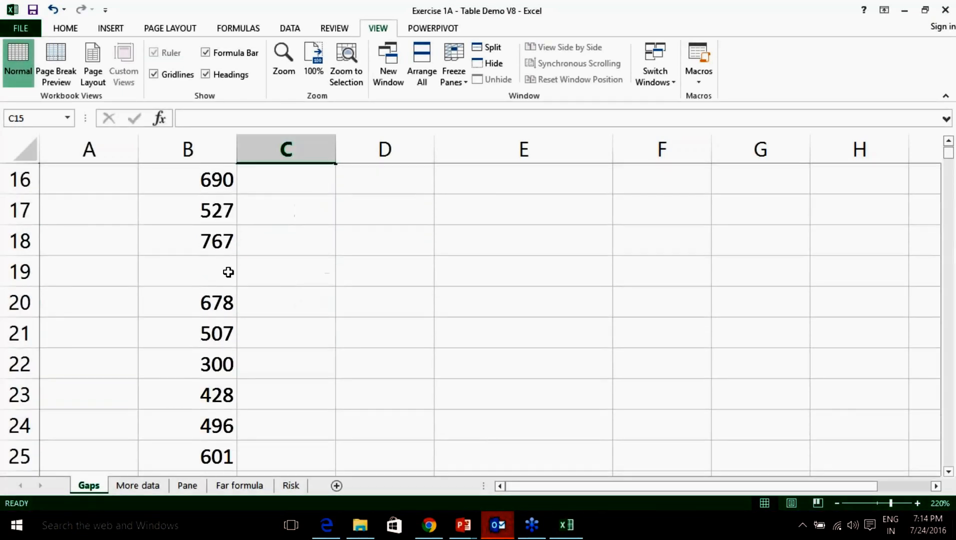
left_click_drag(226, 272, 263, 274)
scroll(352, 282, "up", 1)
scroll(335, 297, "down", 10)
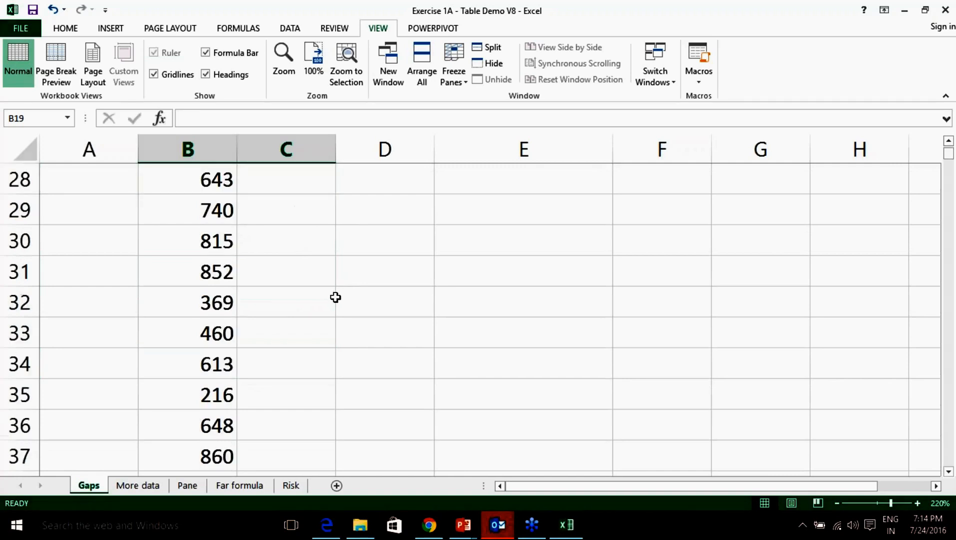
scroll(335, 297, "up", 12)
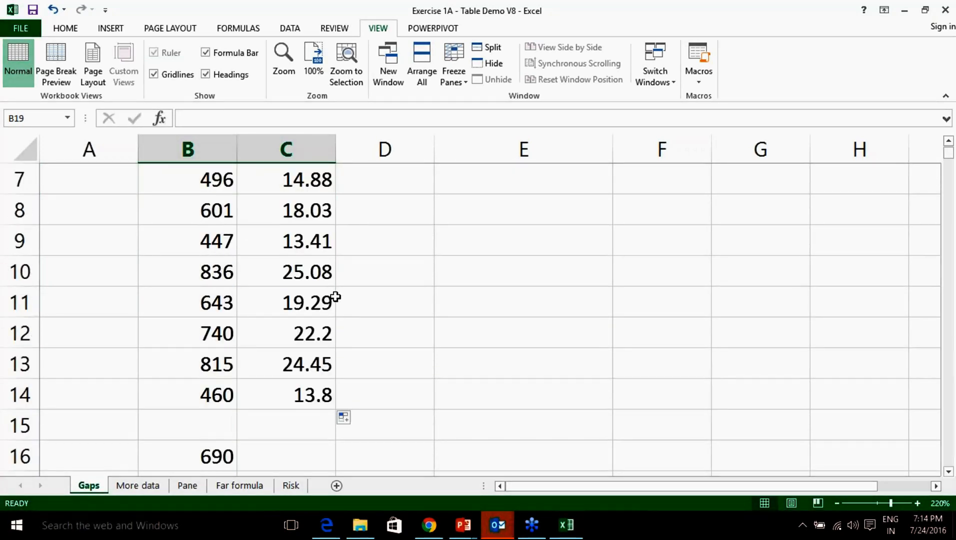
scroll(335, 297, "down", 1)
scroll(335, 297, "up", 3)
scroll(335, 297, "down", 4)
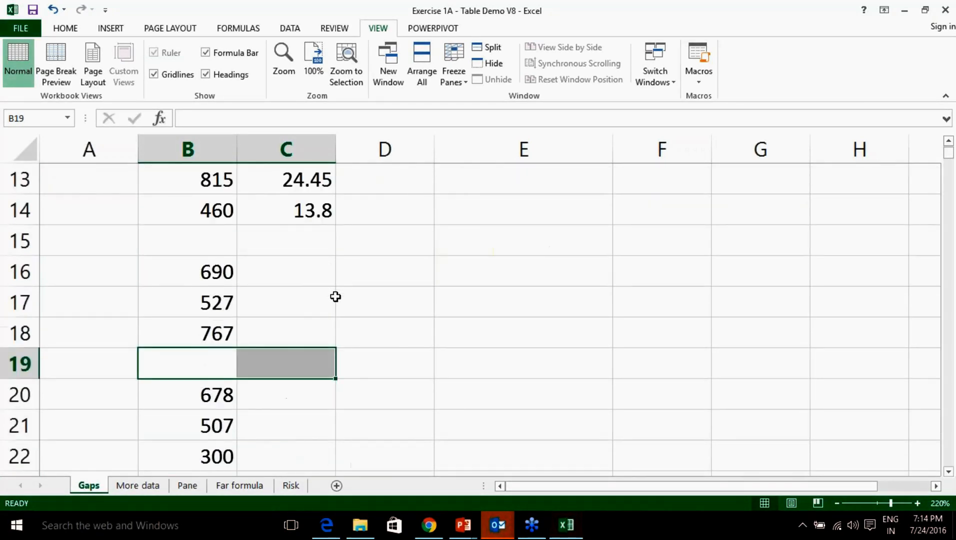
left_click(309, 209)
left_click_drag(335, 227, 335, 348)
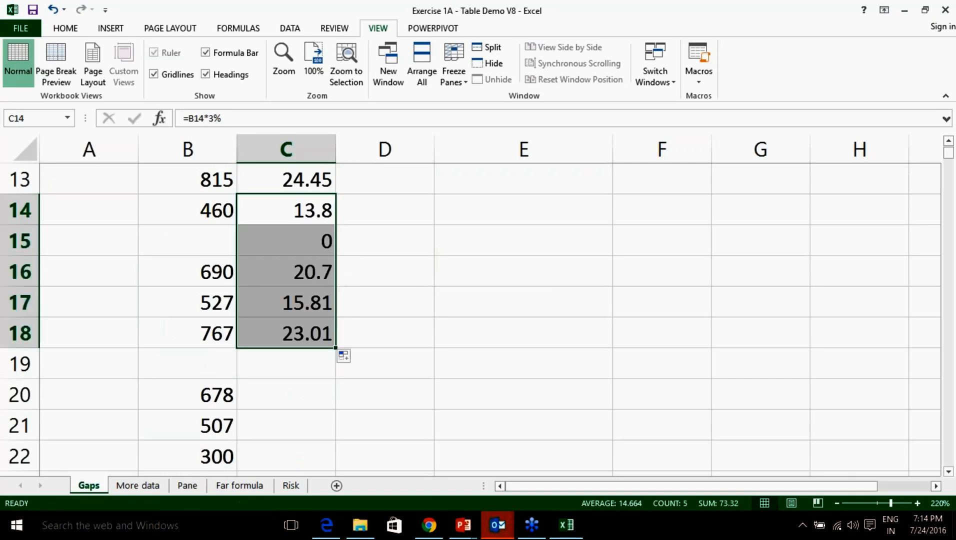
Extend the tax formula to C19, then down to C55, and check blank C56.
scroll(480, 310, "down", 1)
left_click_drag(335, 256, 334, 284)
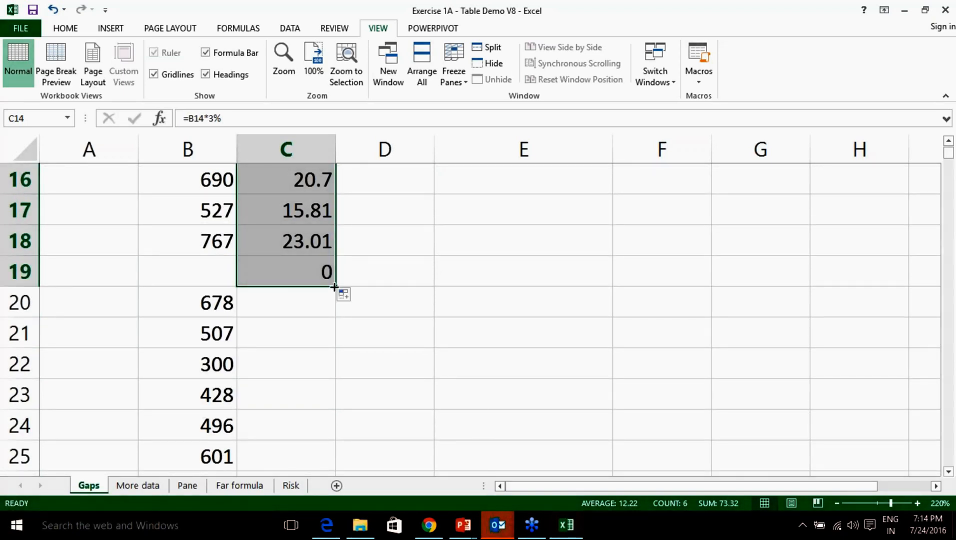
key("ctrl+shift+Down")
scroll(490, 320, "down", 12)
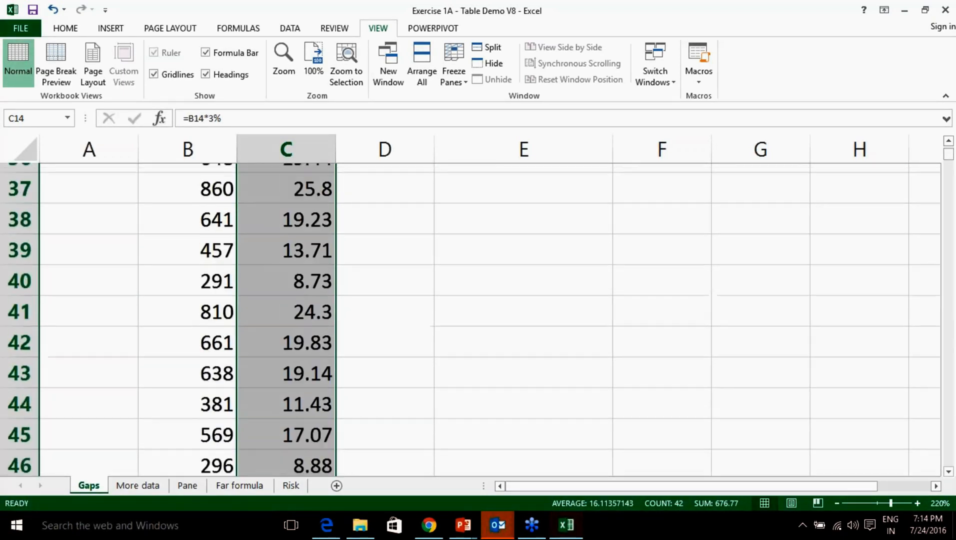
scroll(490, 320, "up", 2)
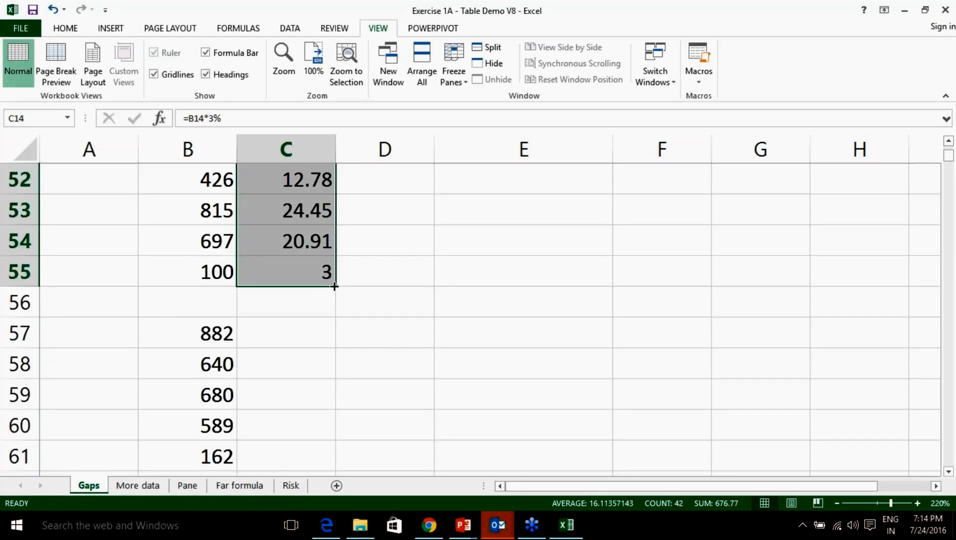
left_click(320, 277)
left_click(320, 301)
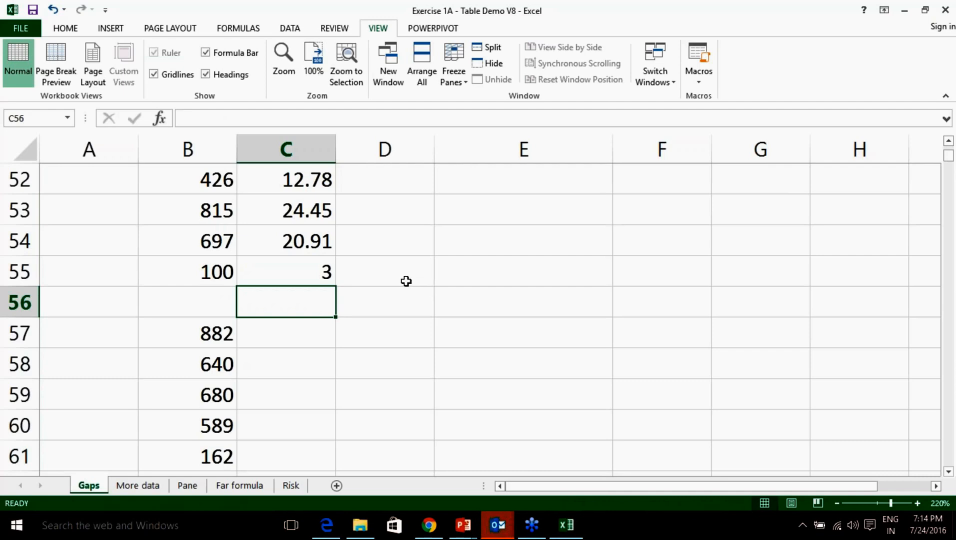
Undo the fills back to C4 alone, then AutoFill C4 down to C14 again.
key("ctrl+z")
key("ctrl+z")
key("ctrl+z")
key("ctrl+z")
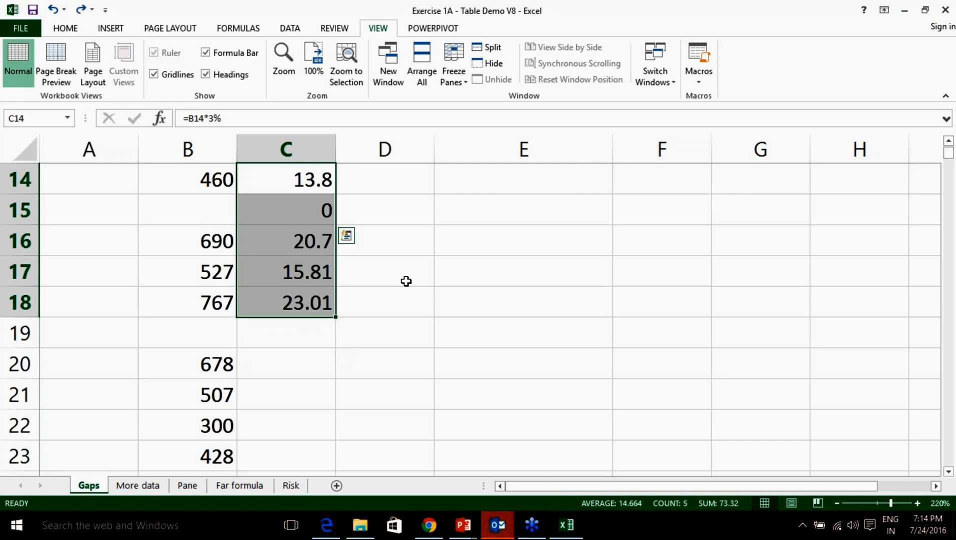
key("ctrl+z")
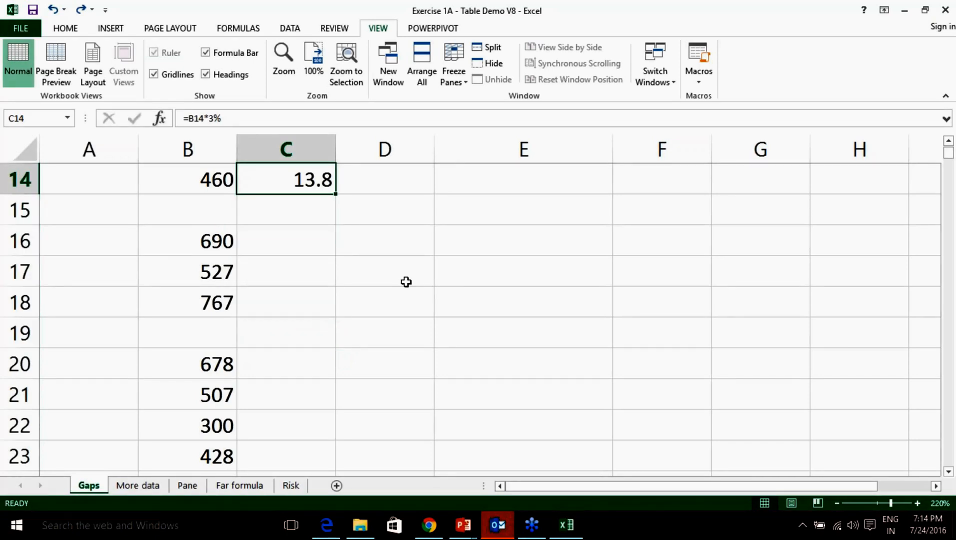
key("ctrl+z")
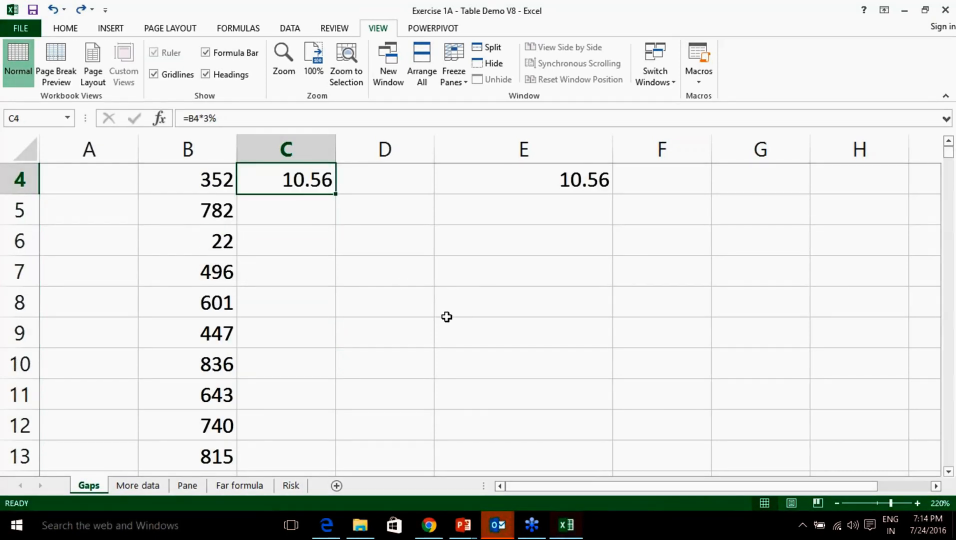
scroll(386, 283, "up", 1)
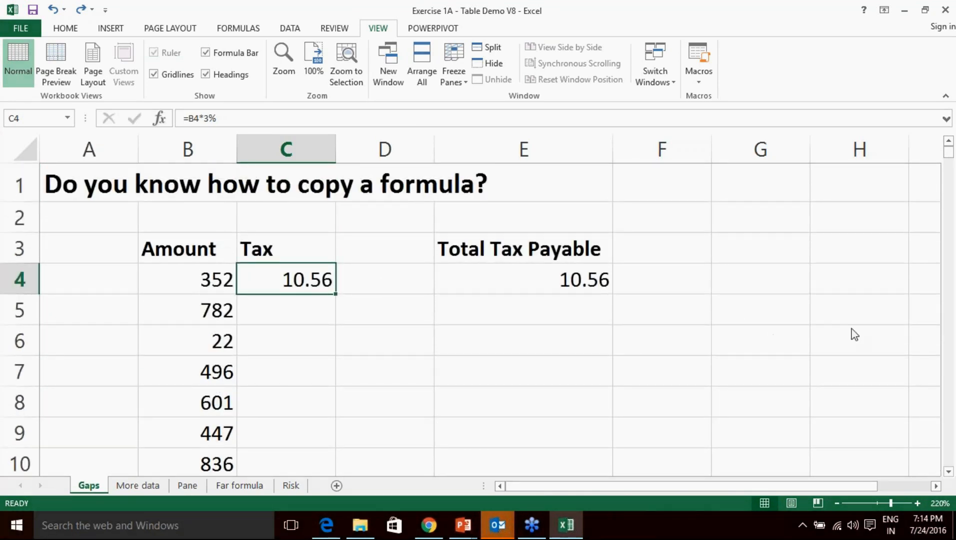
left_click(308, 308)
left_click(306, 285)
double_click(336, 294)
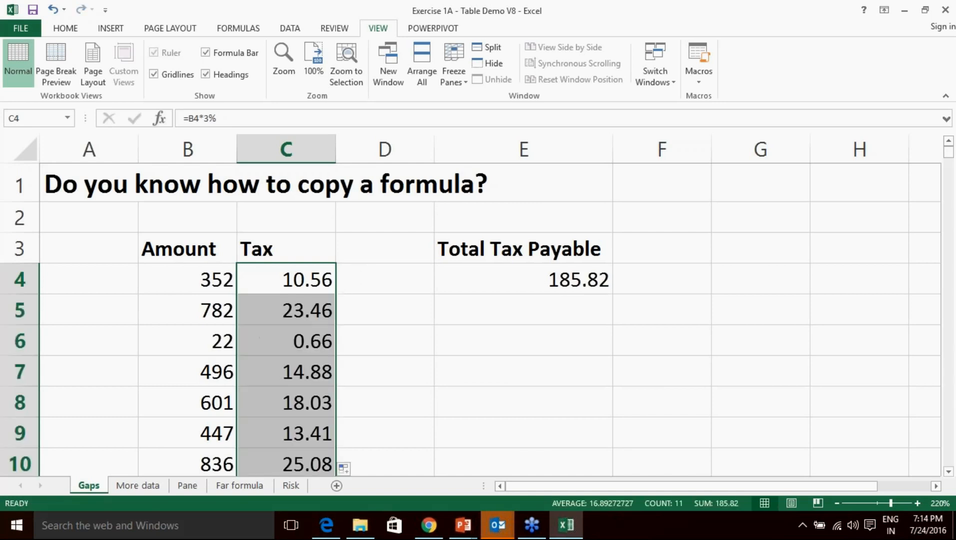
Fill C14's formula into C15, giving =B15*3% showing 0 beside the blank B15.
scroll(231, 336, "down", 3)
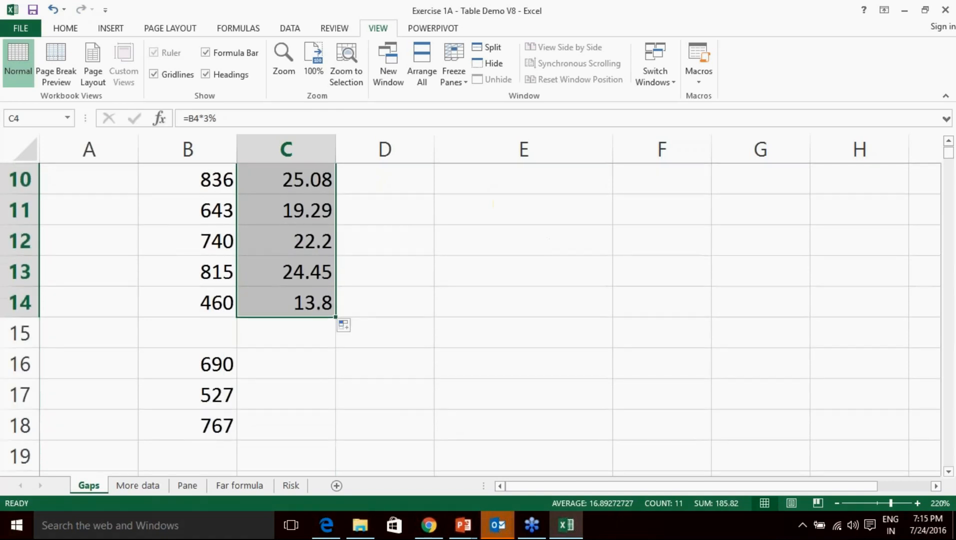
left_click_drag(231, 337, 281, 335)
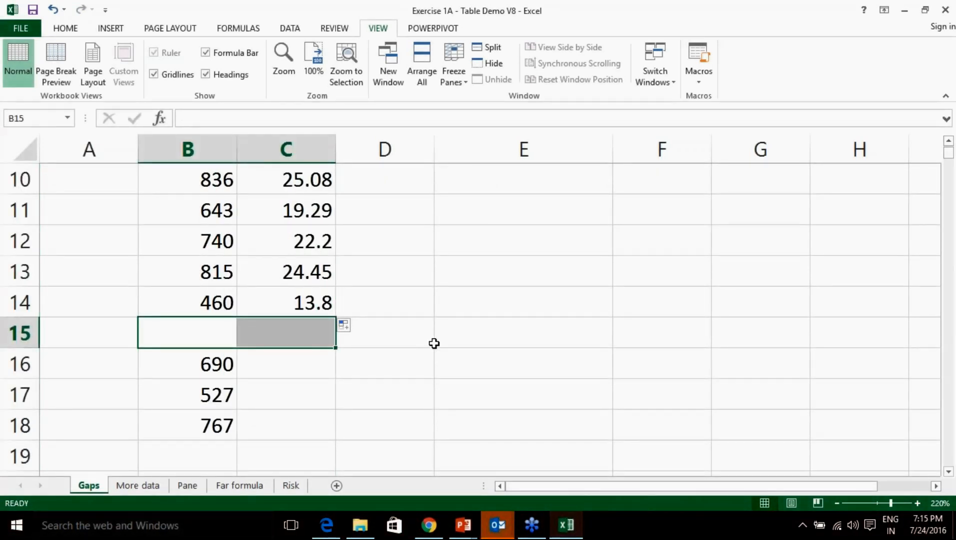
left_click(299, 308)
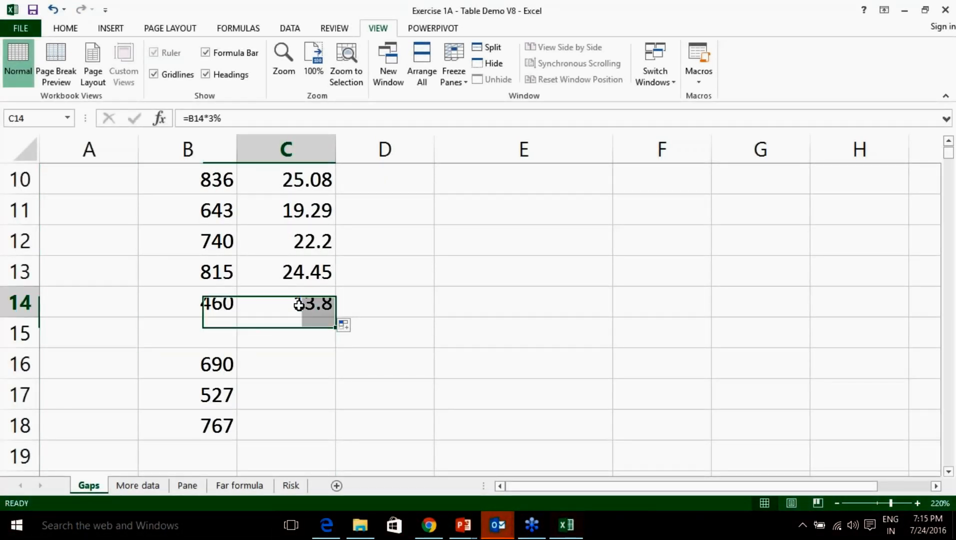
left_click_drag(336, 317, 338, 343)
left_click(197, 335)
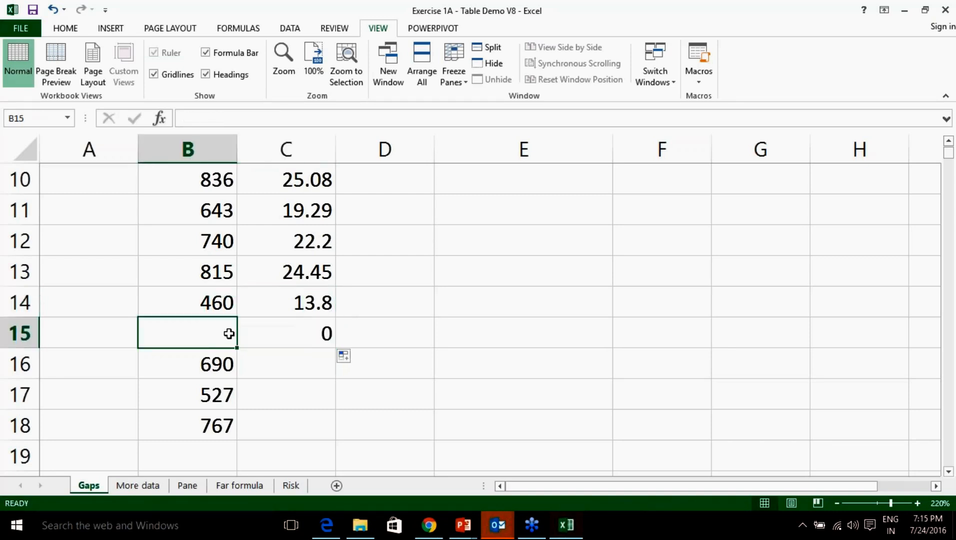
left_click(296, 333)
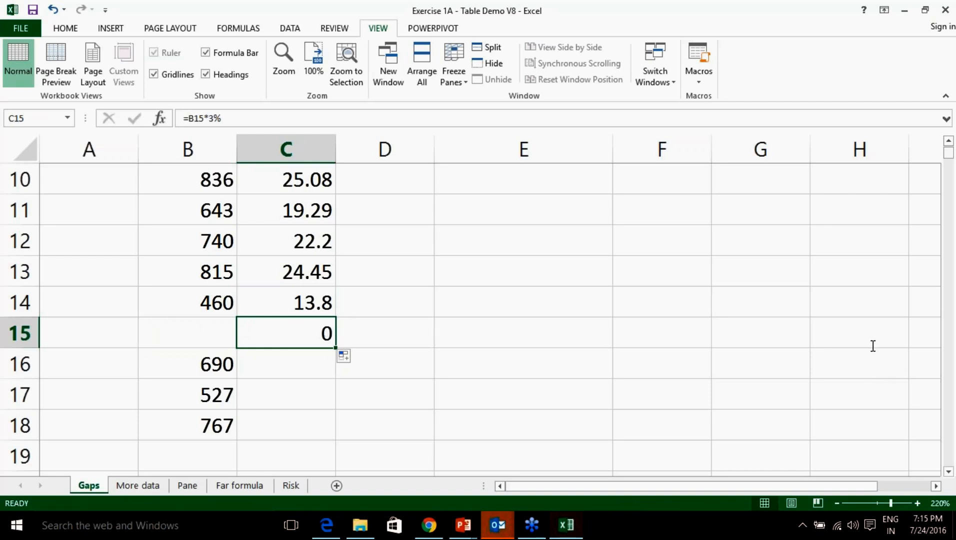
left_click(845, 344)
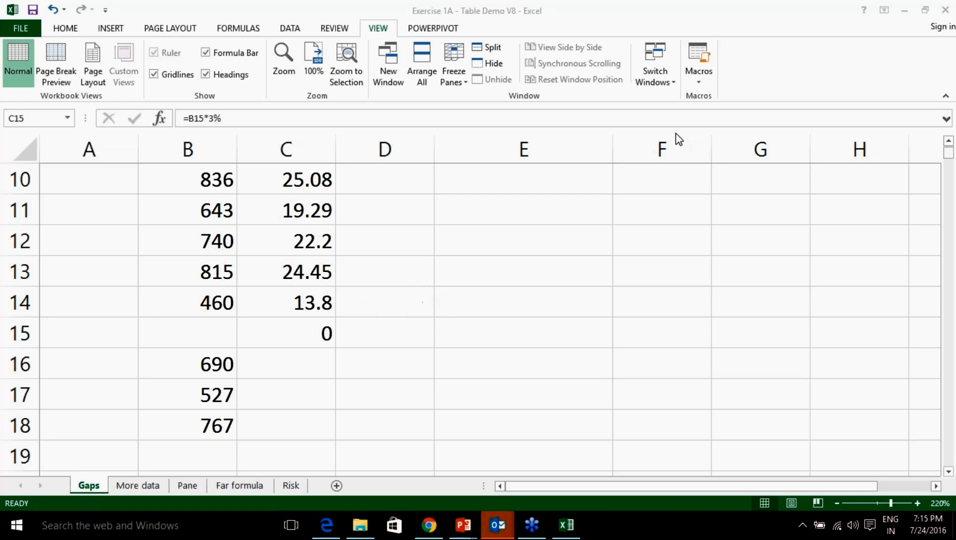
Delete the copied tax formula from C15.
left_click(309, 346)
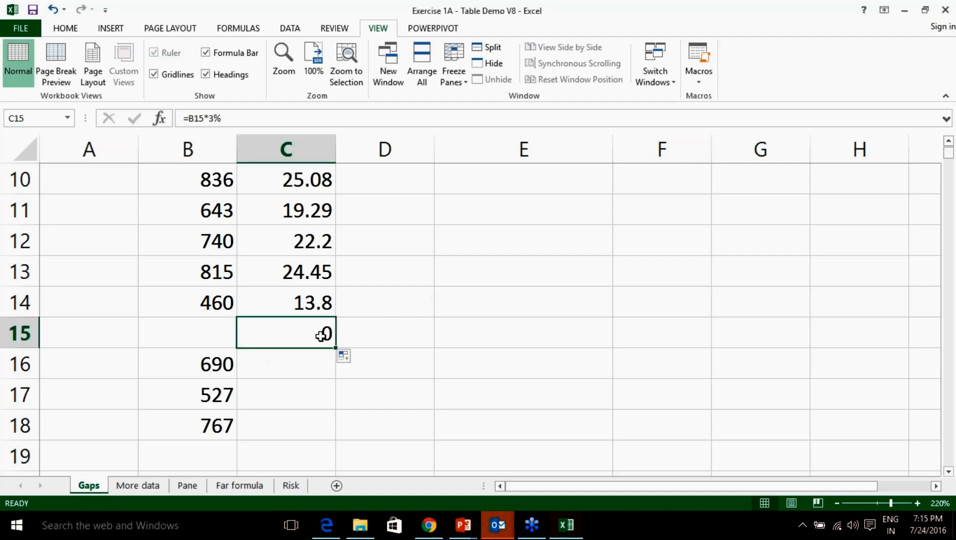
key("Delete")
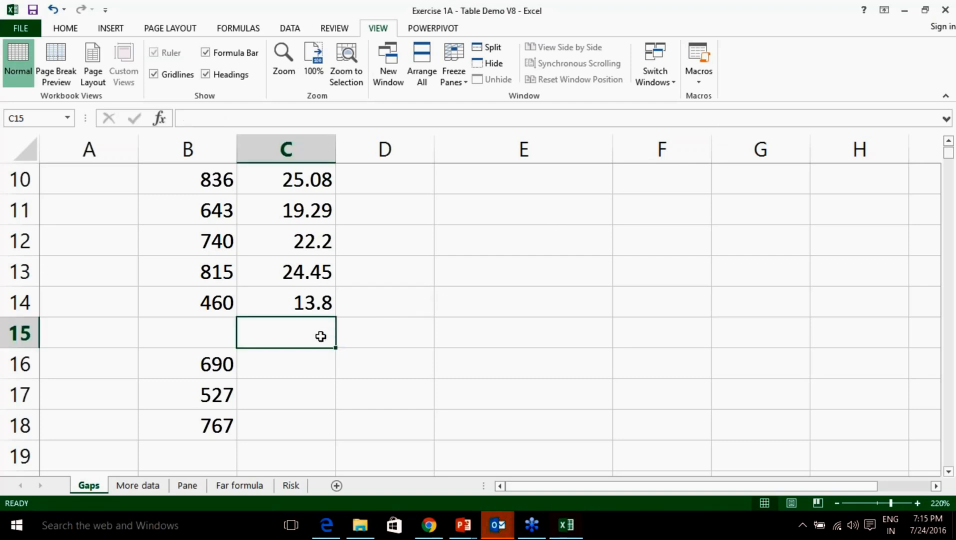
left_click(395, 356)
left_click(328, 330)
Refill C14's formula into C15, inspect it, and delete it again.
left_click(327, 302)
left_click_drag(335, 317, 335, 346)
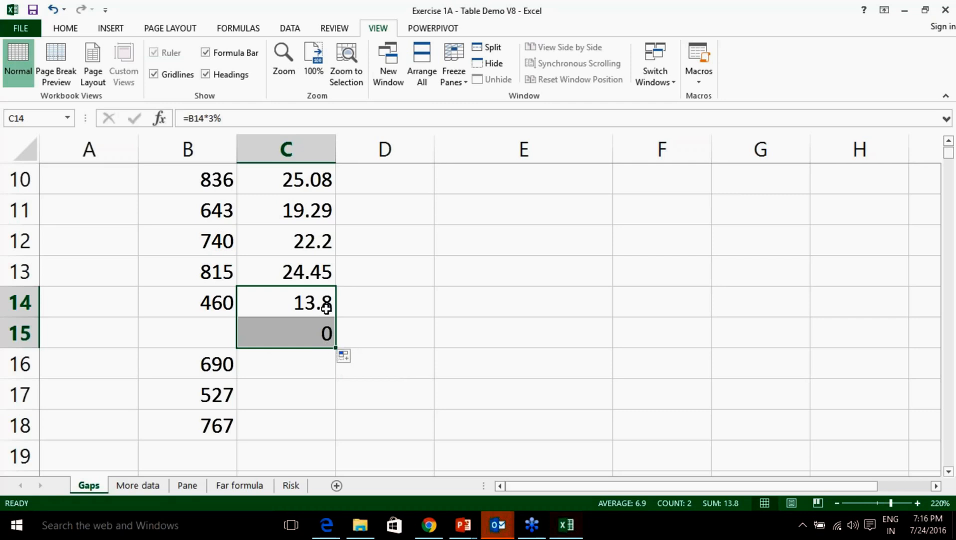
left_click(216, 336)
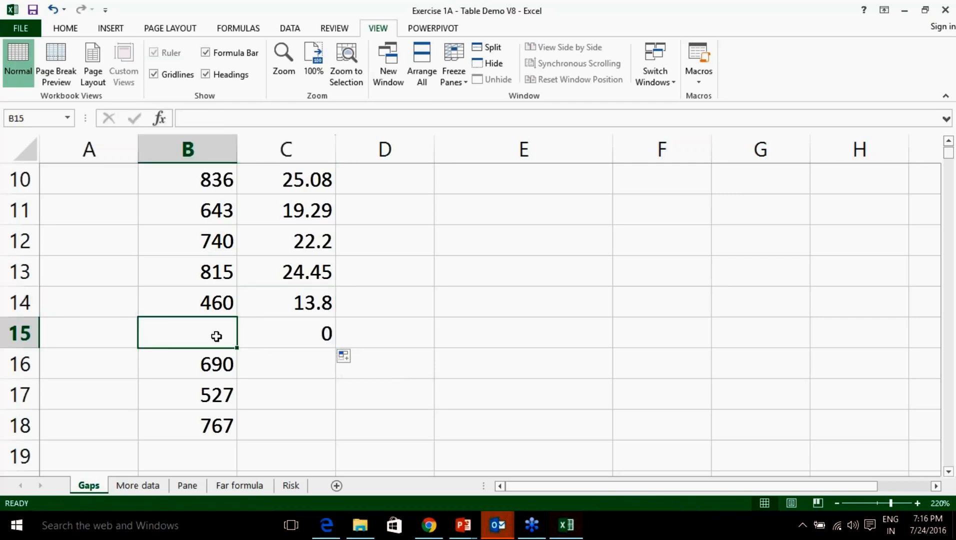
left_click(280, 335)
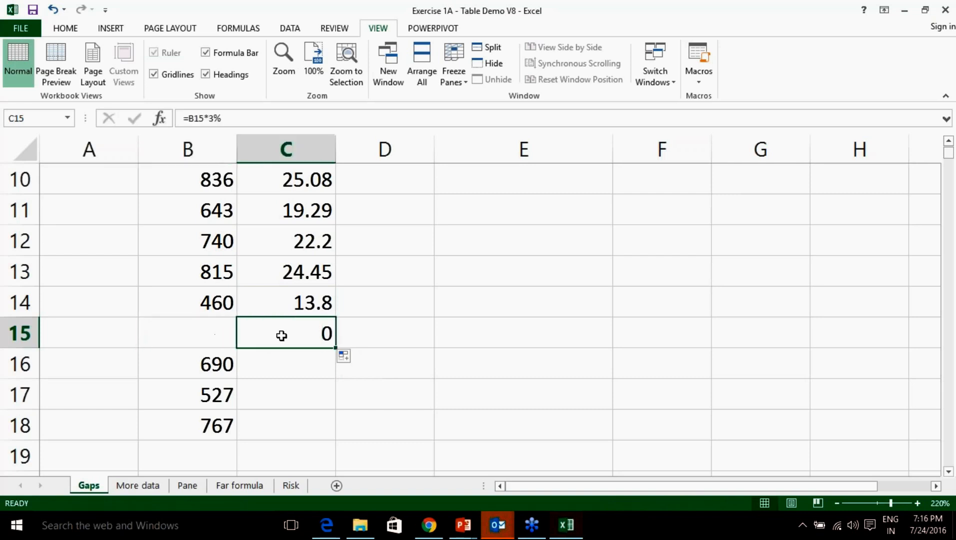
key("Delete")
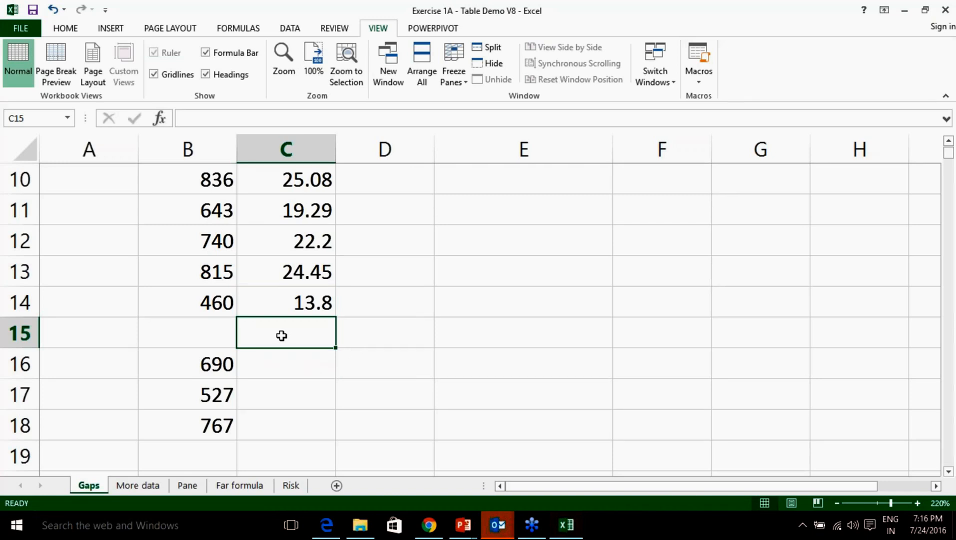
left_click(296, 311)
left_click(274, 340)
left_click(211, 341)
left_click(276, 340)
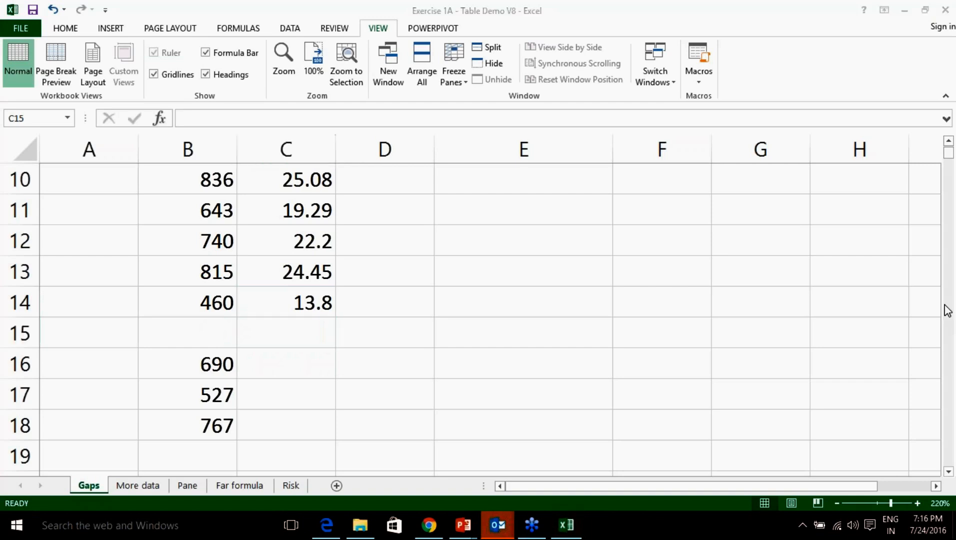
left_click(288, 334)
left_click(296, 305)
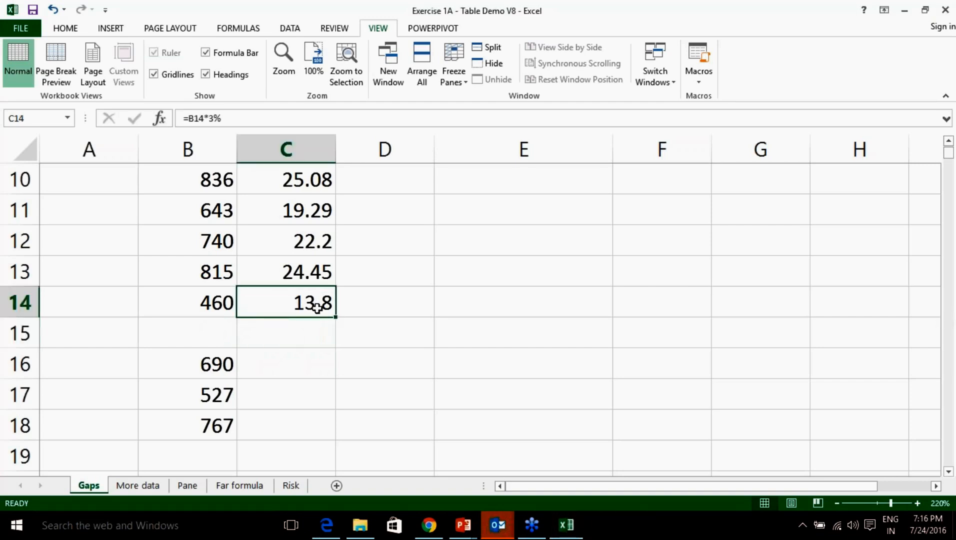
left_click(326, 334)
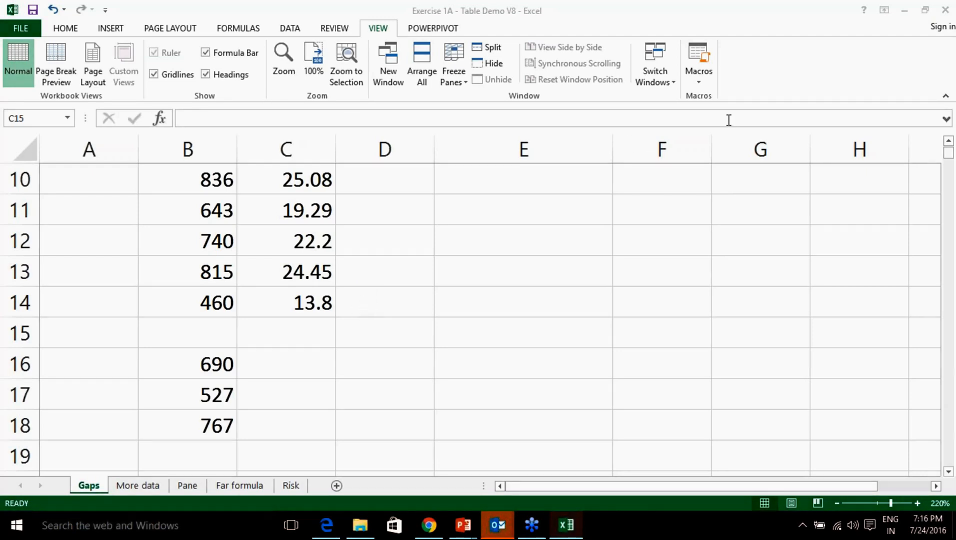
left_click(324, 336)
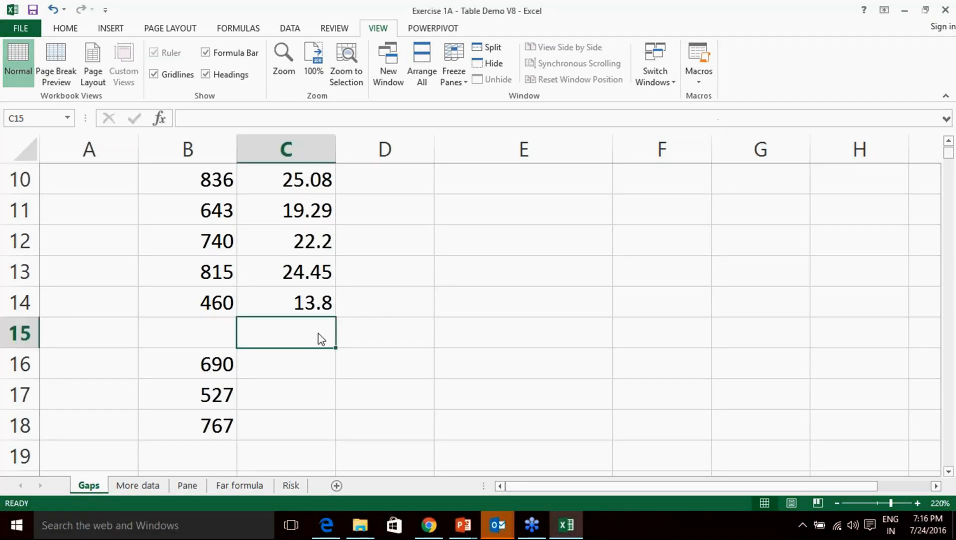
scroll(324, 336, "up", 3)
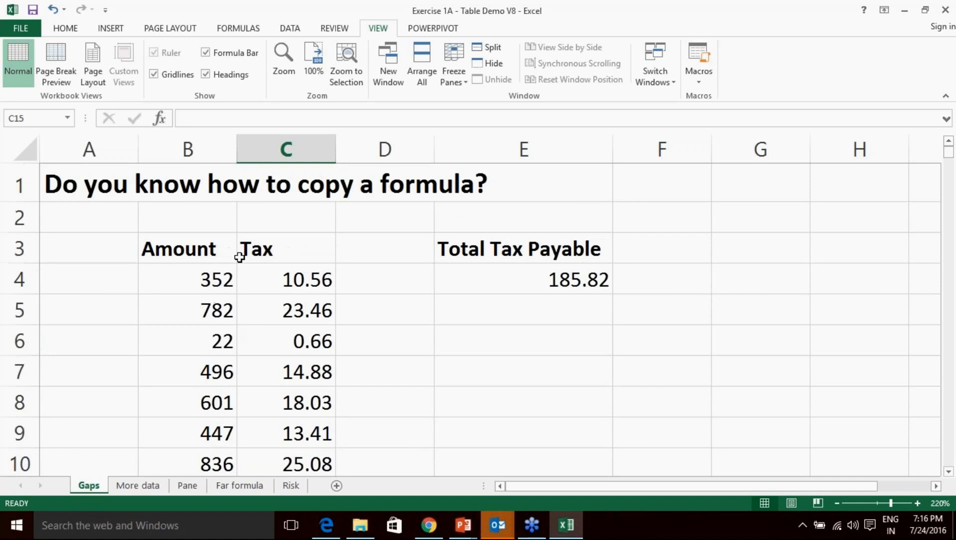
scroll(290, 256, "down", 5)
scroll(291, 257, "up", 2)
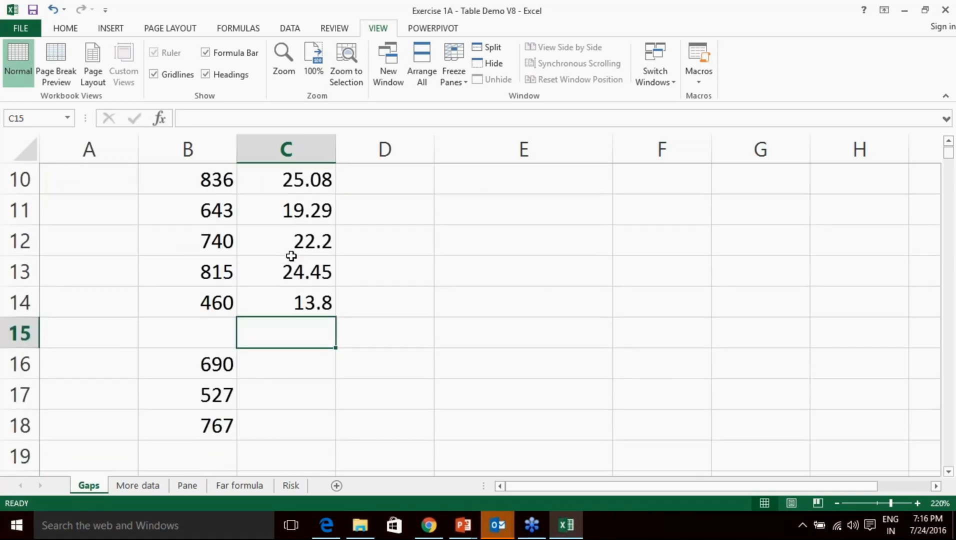
left_click(299, 299)
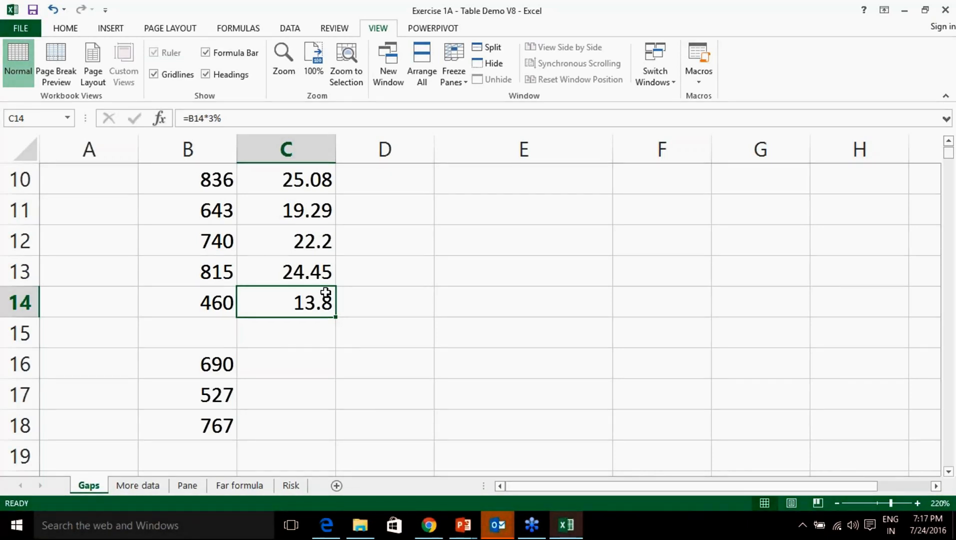
left_click(281, 340)
scroll(255, 313, "up", 3)
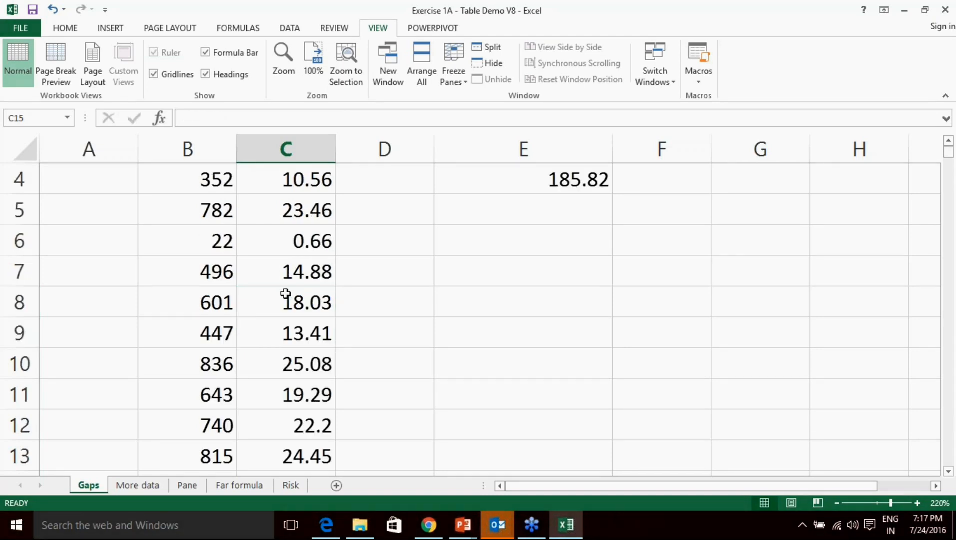
left_click_drag(241, 250, 309, 336)
left_click(293, 364)
left_click(210, 365)
left_click(256, 364)
left_click(220, 364)
left_click(276, 365)
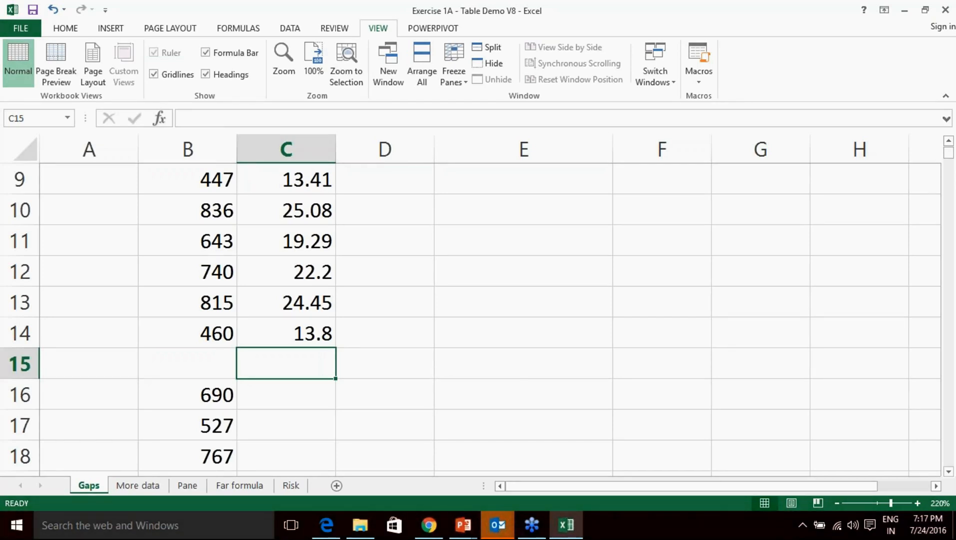
scroll(295, 345, "up", 3)
left_click(207, 250)
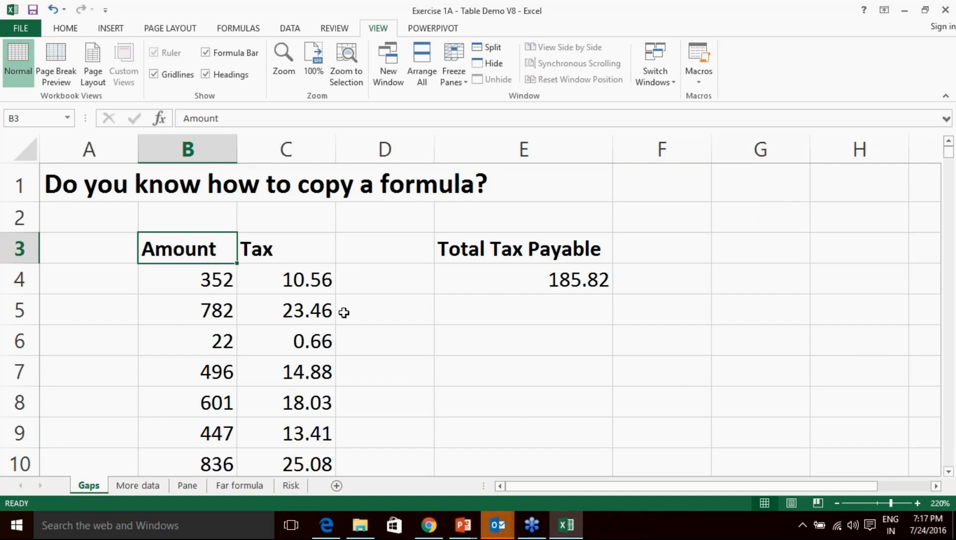
left_click(378, 313)
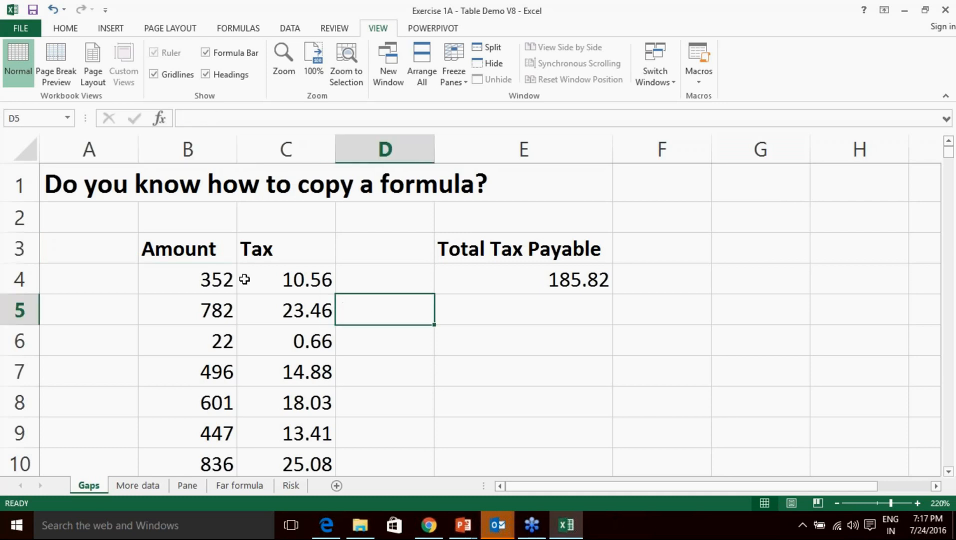
left_click(170, 249)
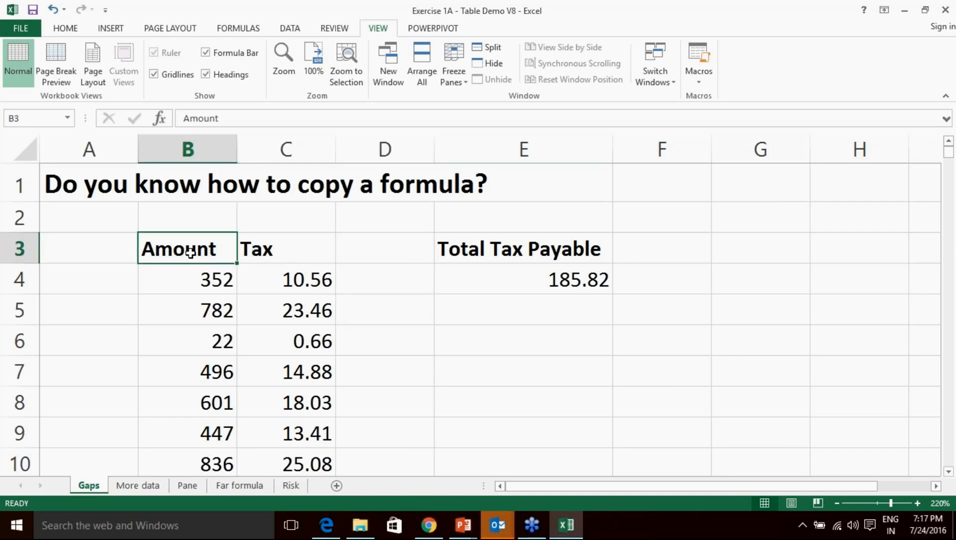
Insert a table over =$B$3:$C$5003 with headers, creating banded Table1 with filters.
left_click_drag(191, 249, 291, 336)
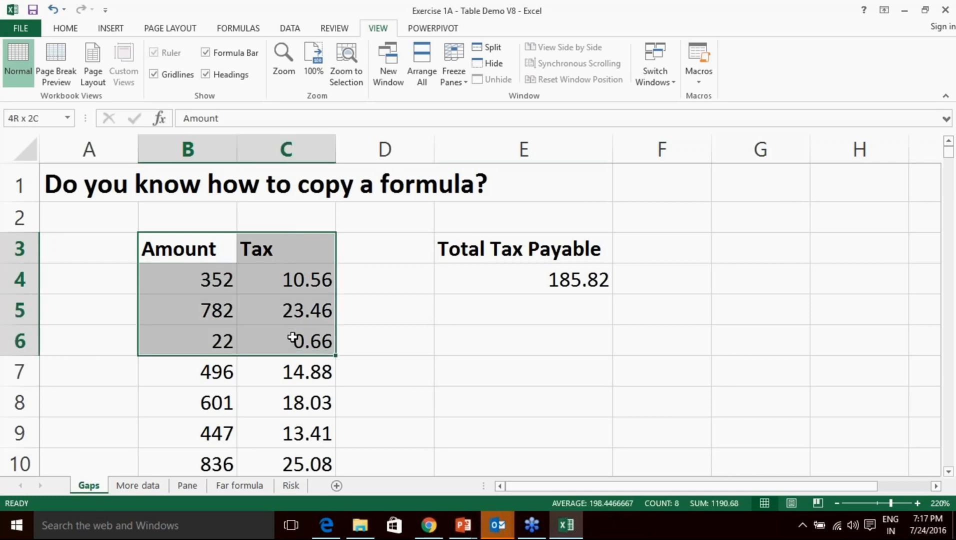
left_click(111, 30)
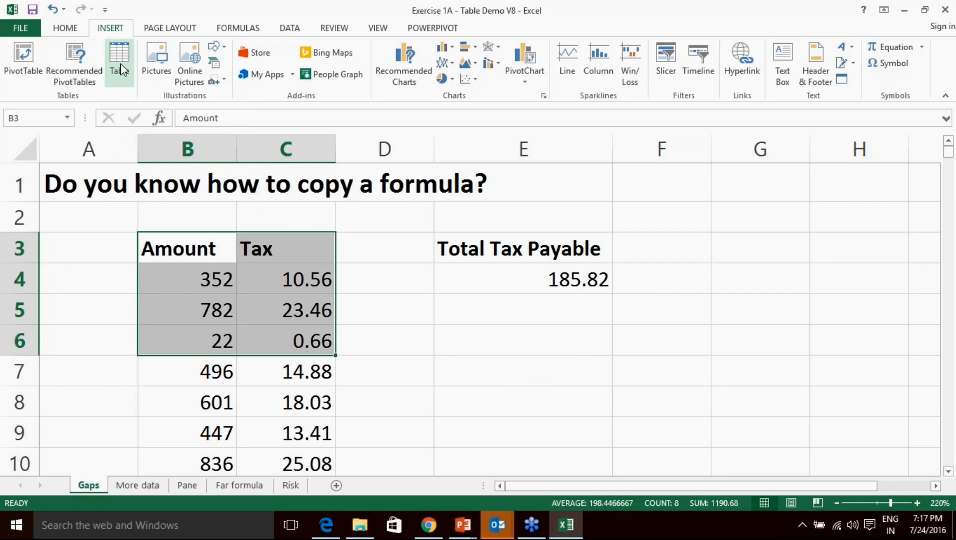
left_click(120, 63)
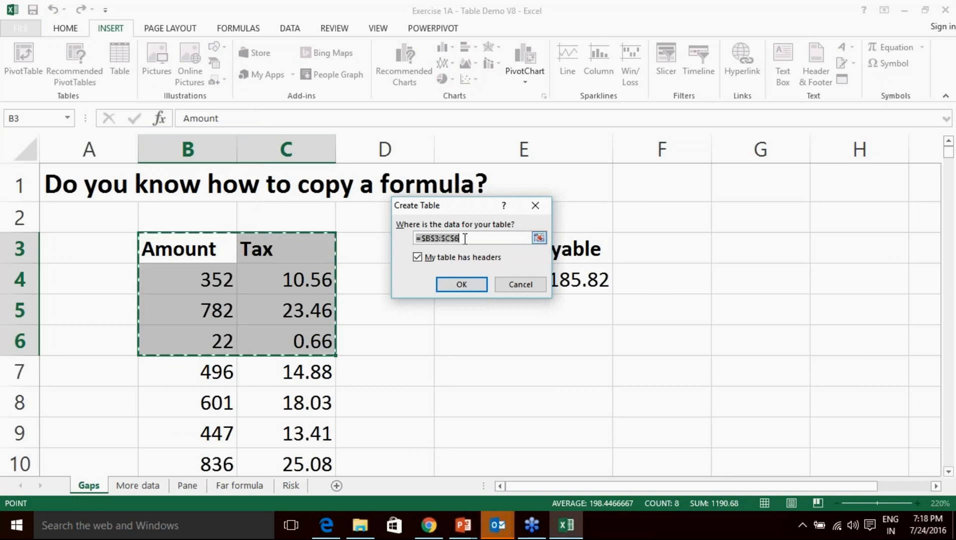
left_click(464, 239)
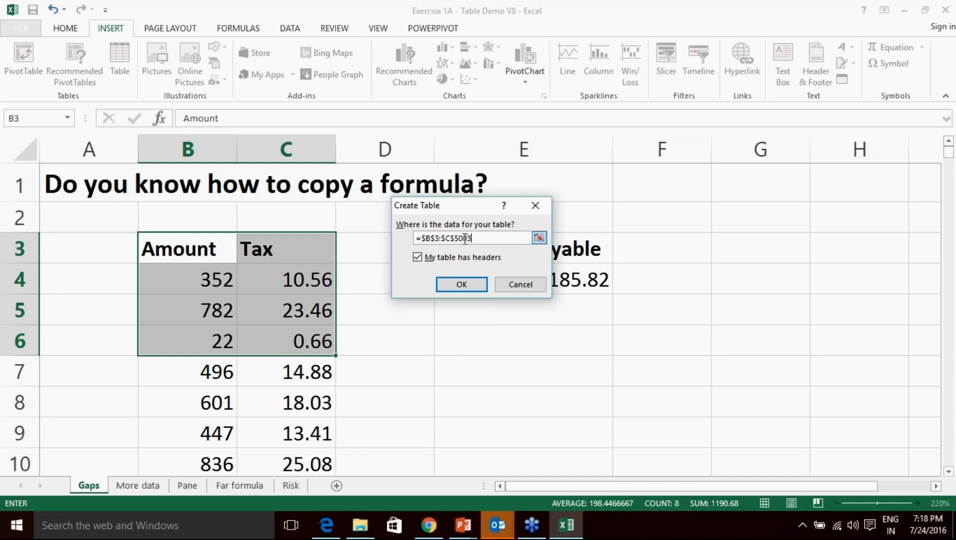
left_click(462, 285)
scroll(342, 335, "down", 5)
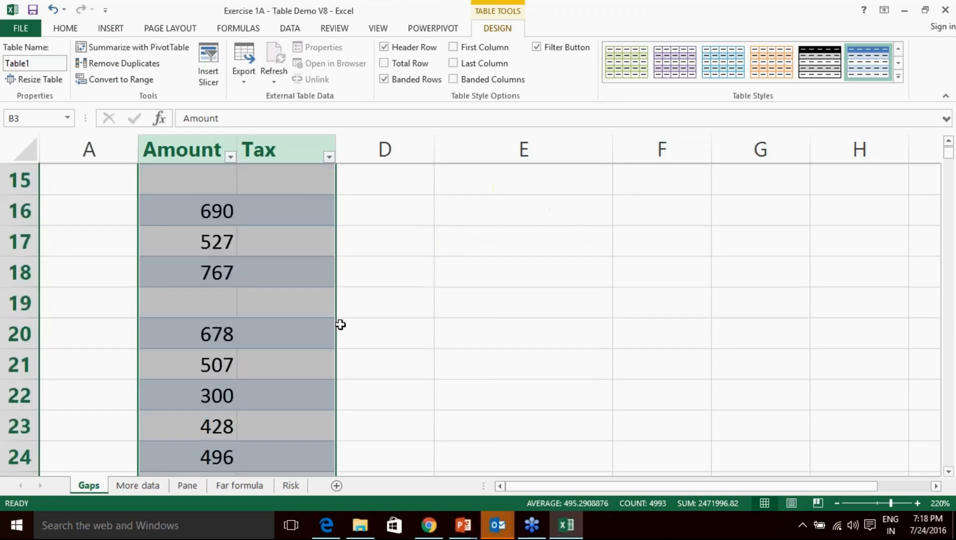
Clear the Tax values in the table from C4 downward.
scroll(342, 324, "up", 5)
left_click_drag(314, 313, 285, 367)
left_click_drag(288, 279, 306, 410)
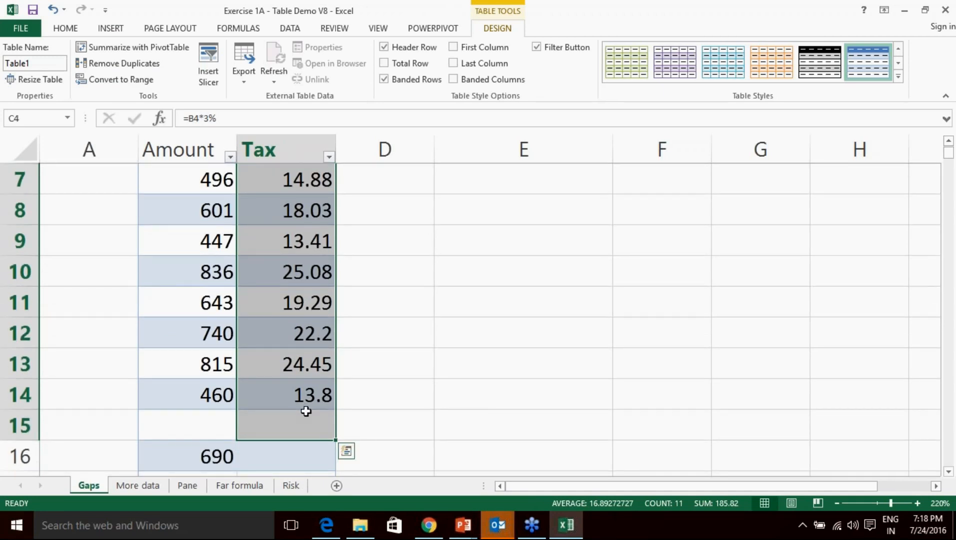
key("Delete")
left_click(316, 282)
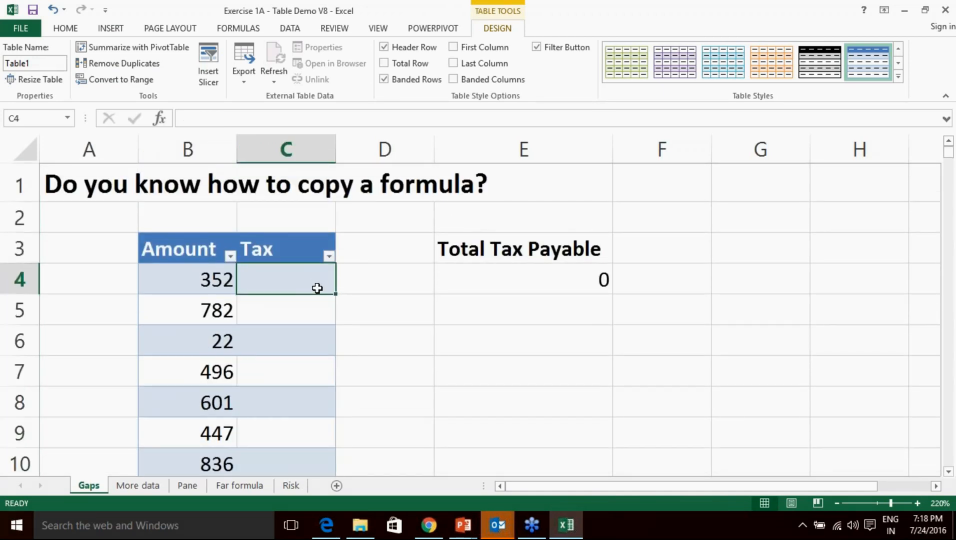
left_click(443, 301)
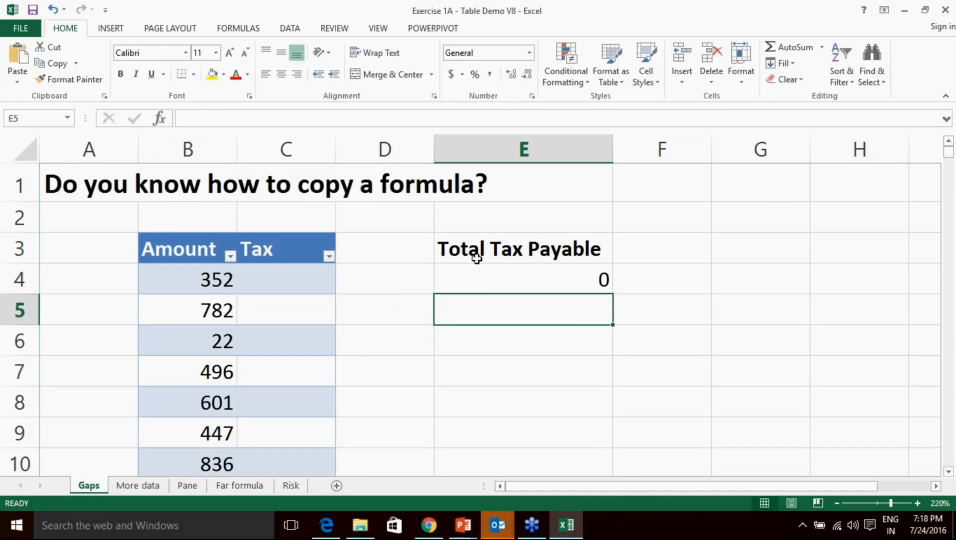
Open and dismiss the Amount filter dropdown without changes, then select cells inside the table.
left_click(230, 256)
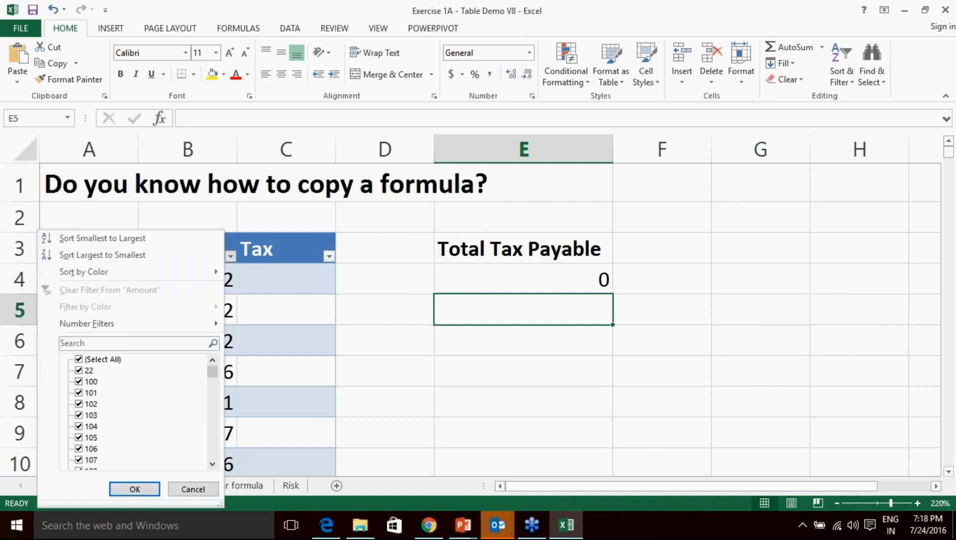
left_click(135, 489)
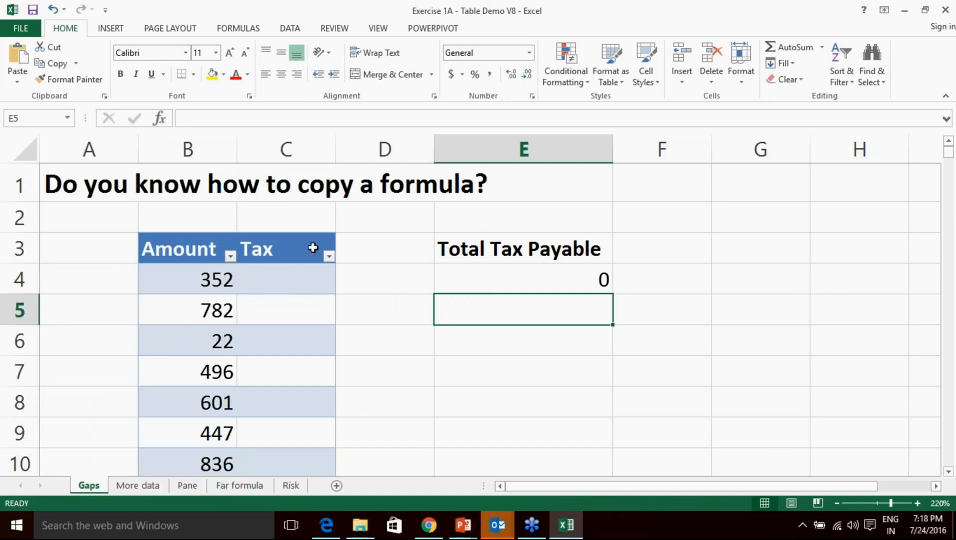
left_click(197, 249)
left_click(274, 247)
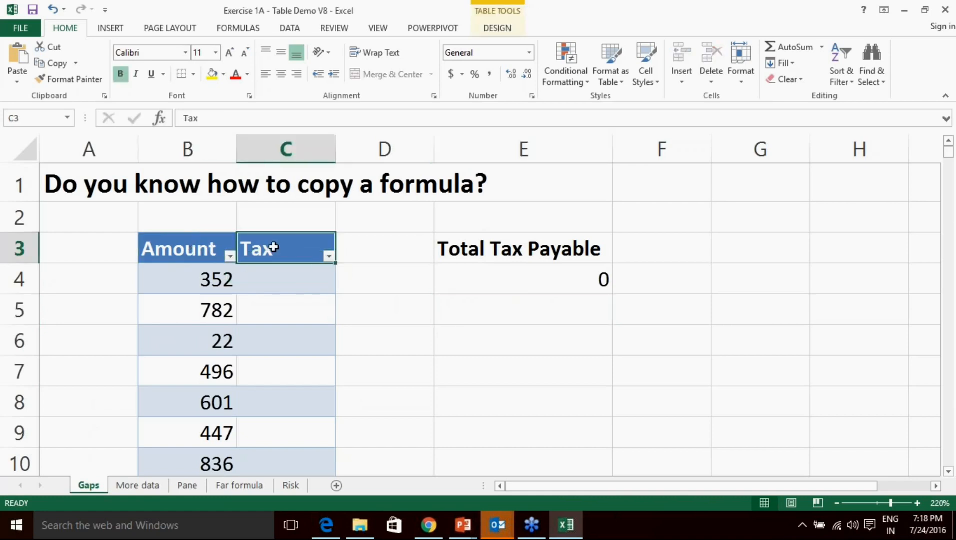
left_click(206, 277)
left_click(255, 277)
left_click(207, 310)
left_click(266, 311)
With a cell of the Amount/Tax table selected, show the Table Tools Design options.
left_click(215, 342)
left_click(262, 345)
left_click(270, 373)
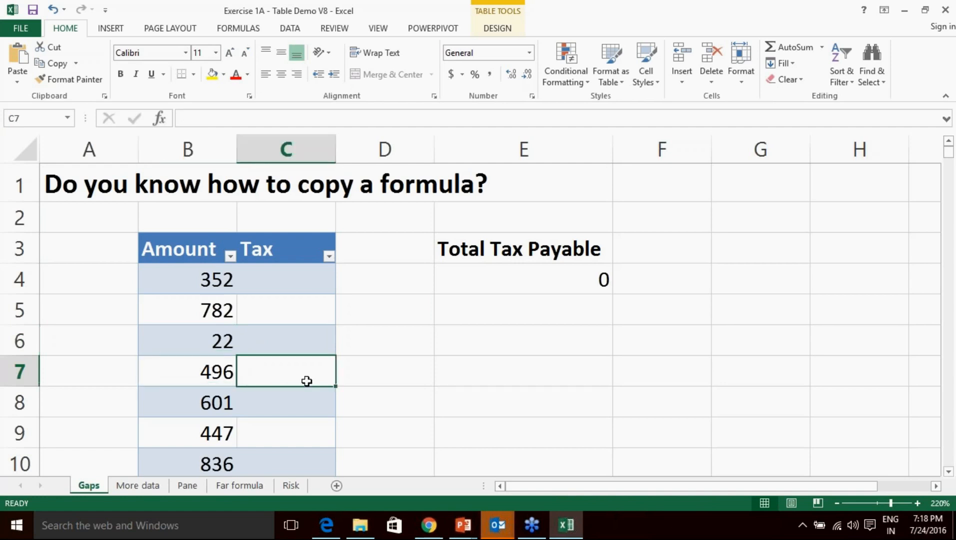
left_click(200, 256)
left_click(252, 248)
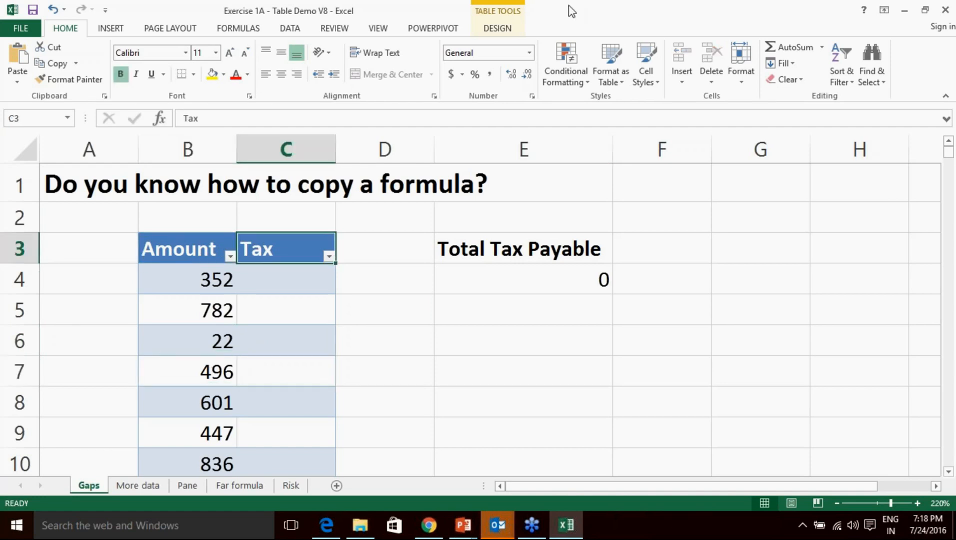
left_click(497, 29)
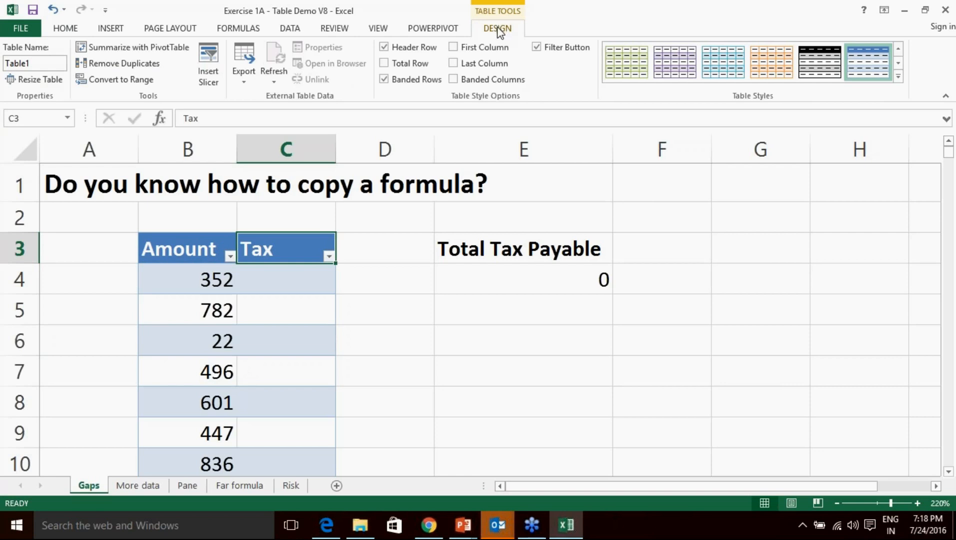
Preview the purple and orange table styles, then apply the light blue style.
left_click(671, 64)
left_click(755, 70)
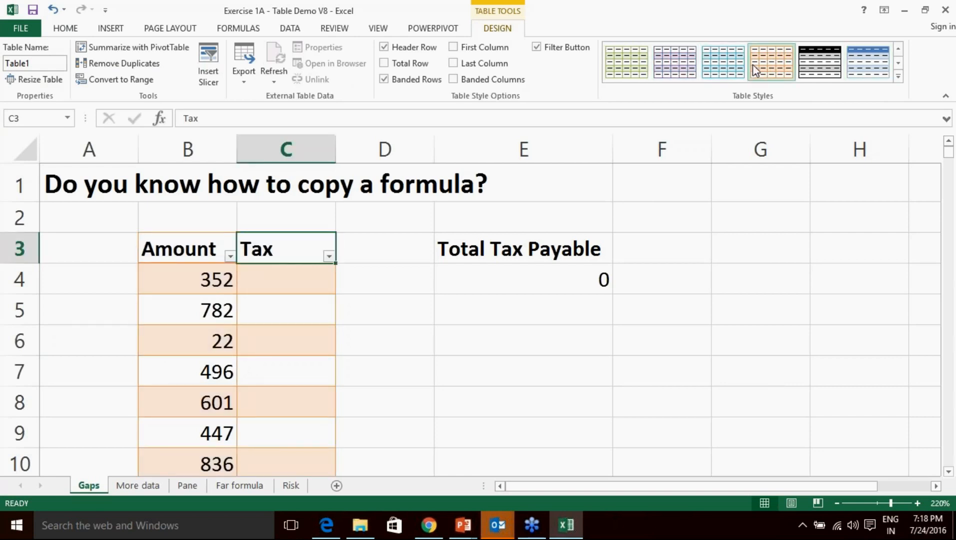
left_click(680, 63)
left_click(728, 58)
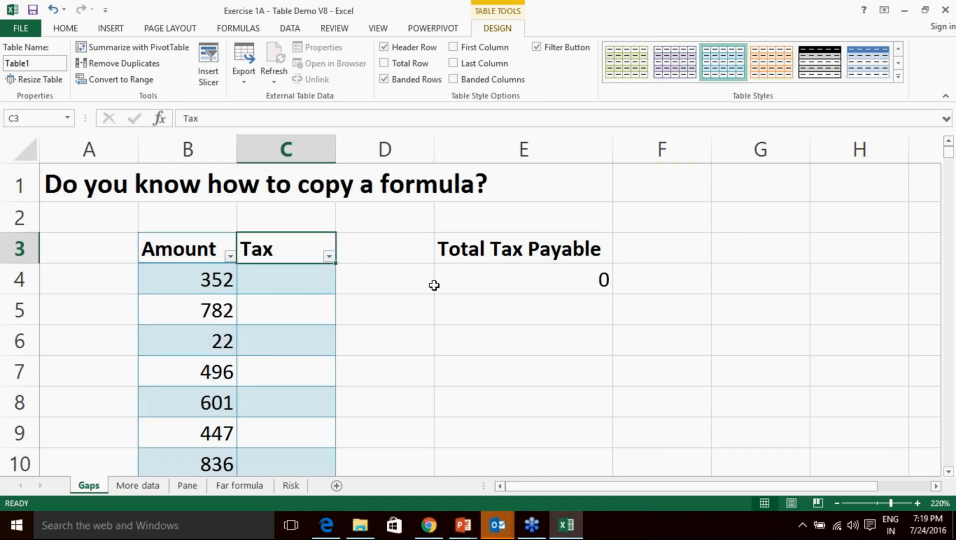
left_click(285, 286)
type("=")
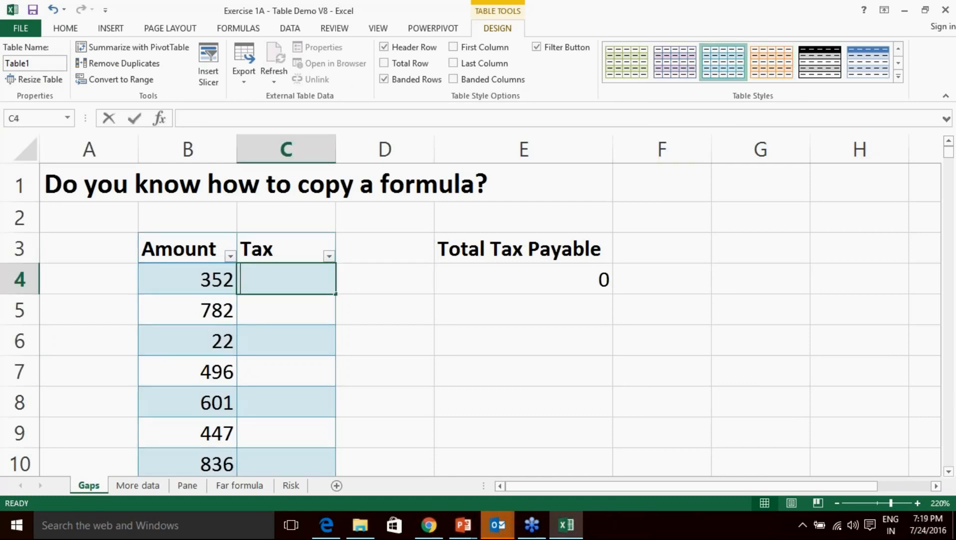
type("3")
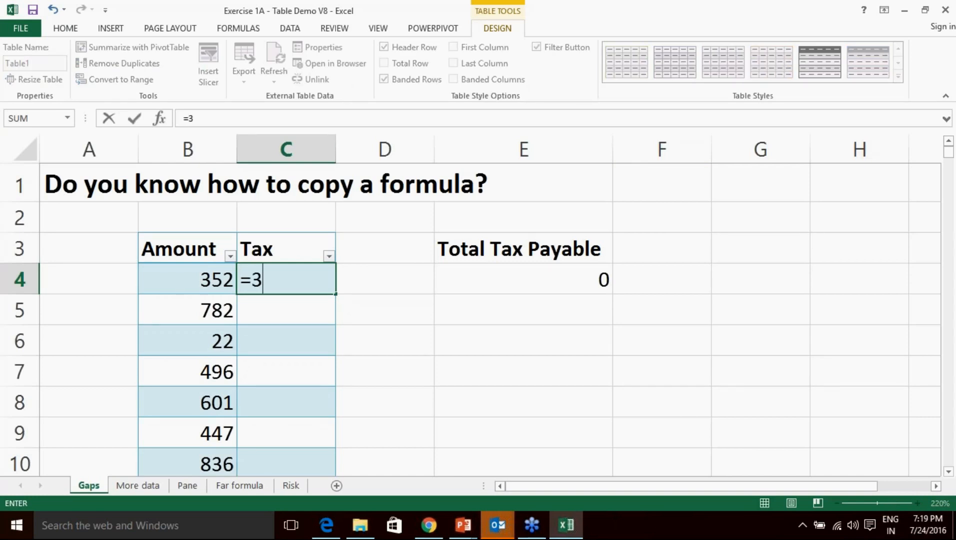
type(".5%*")
left_click(211, 271)
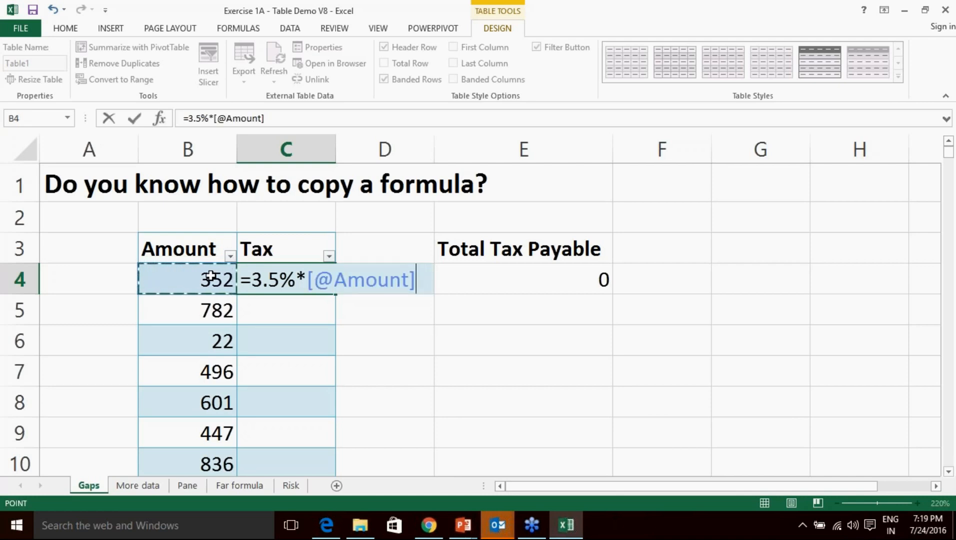
key("Return")
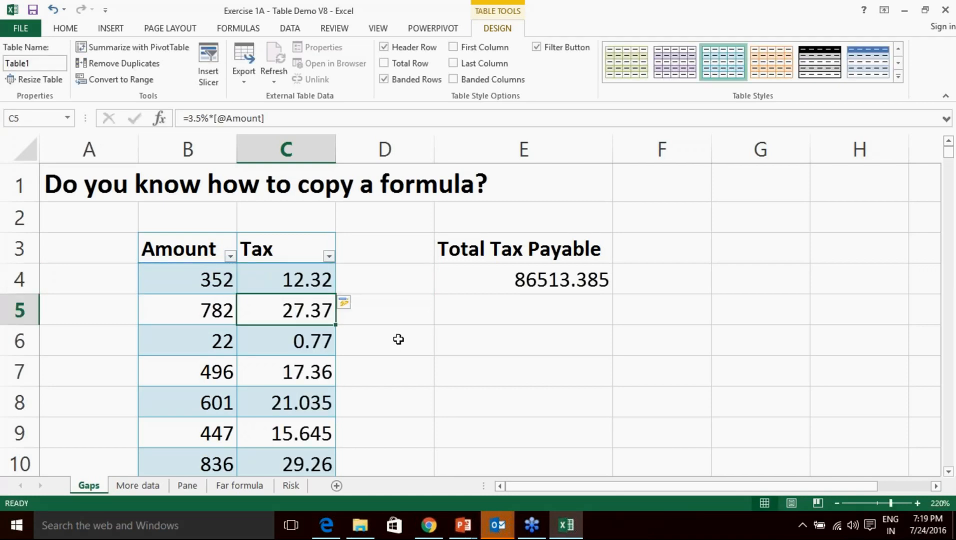
scroll(310, 352, "down", 5)
scroll(348, 317, "down", 10)
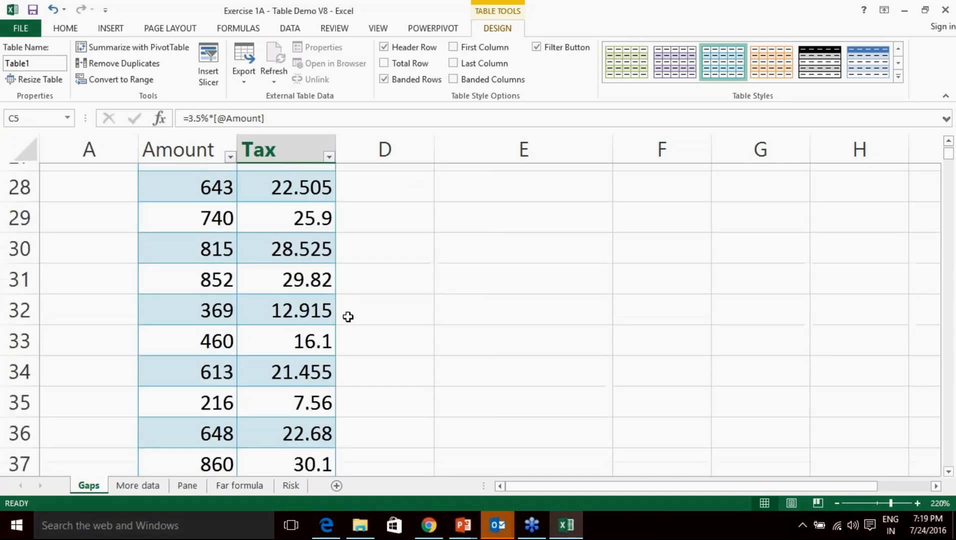
scroll(349, 316, "down", 2)
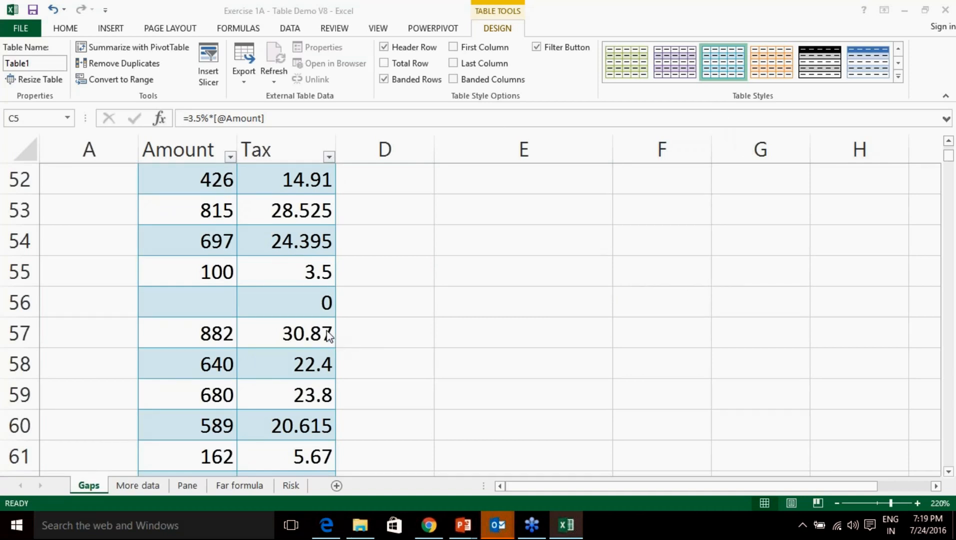
scroll(330, 335, "down", 20)
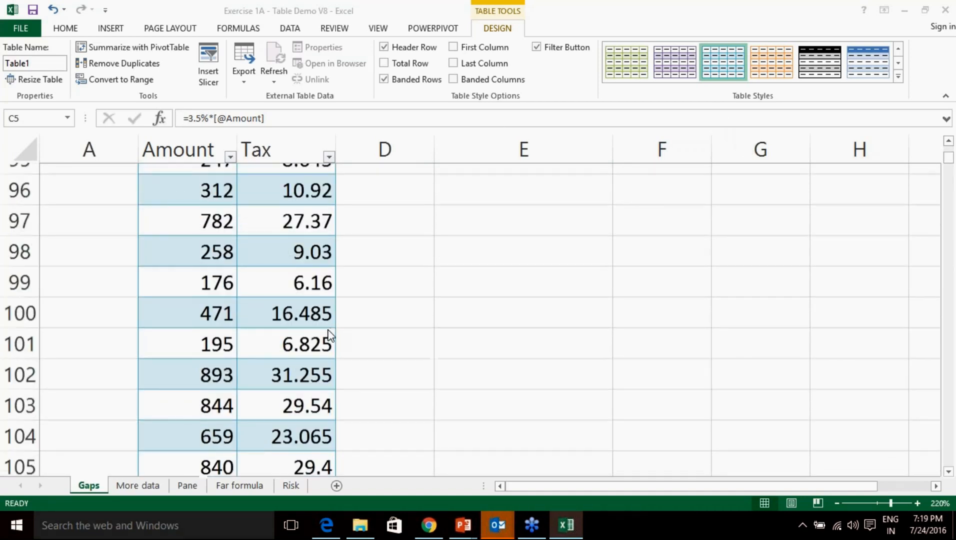
scroll(330, 335, "down", 20)
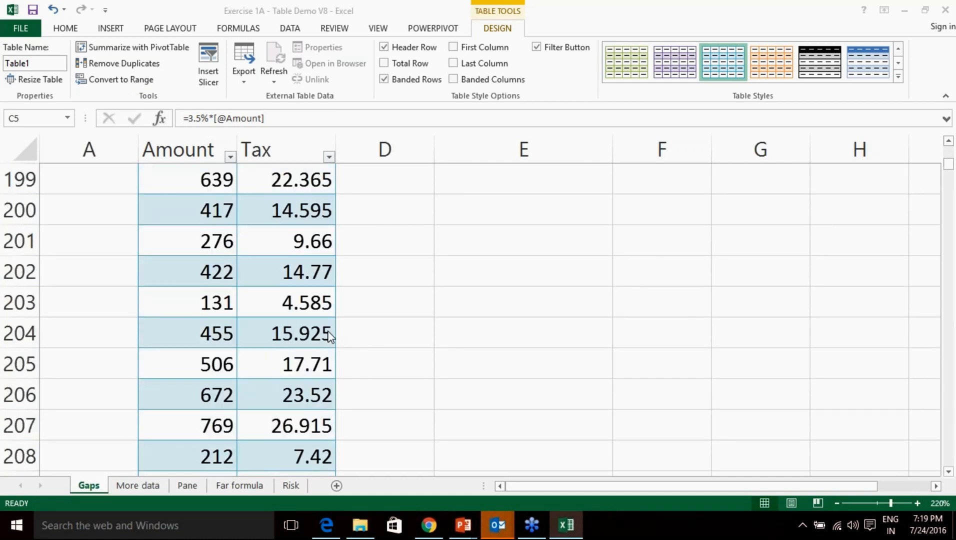
scroll(331, 335, "up", 20)
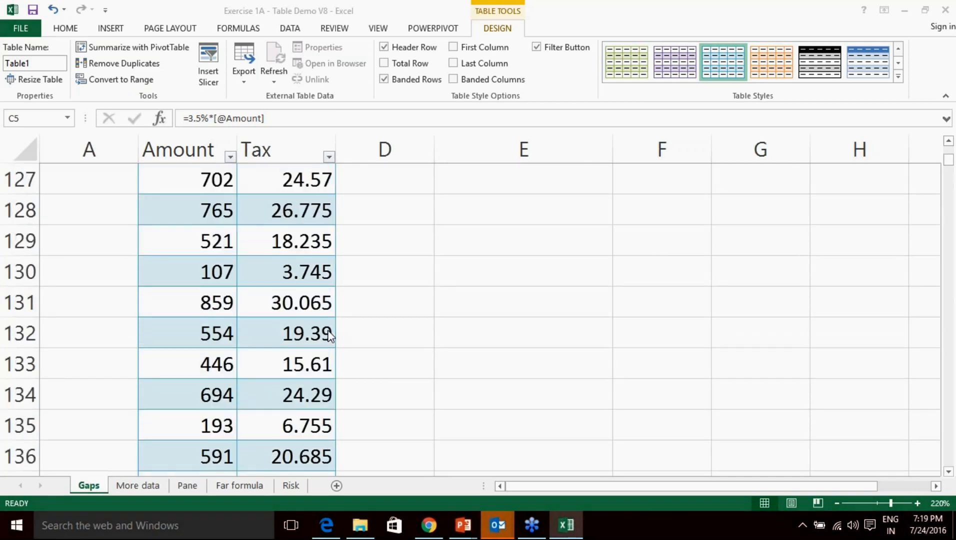
scroll(329, 336, "up", 20)
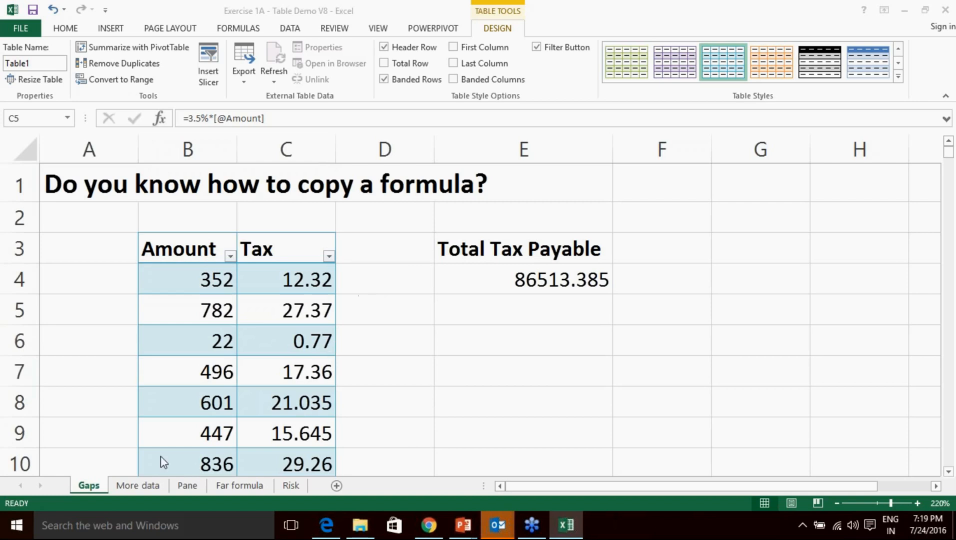
Select the Amount and Tax cells B3:C7 and view the Insert options.
left_click(210, 246)
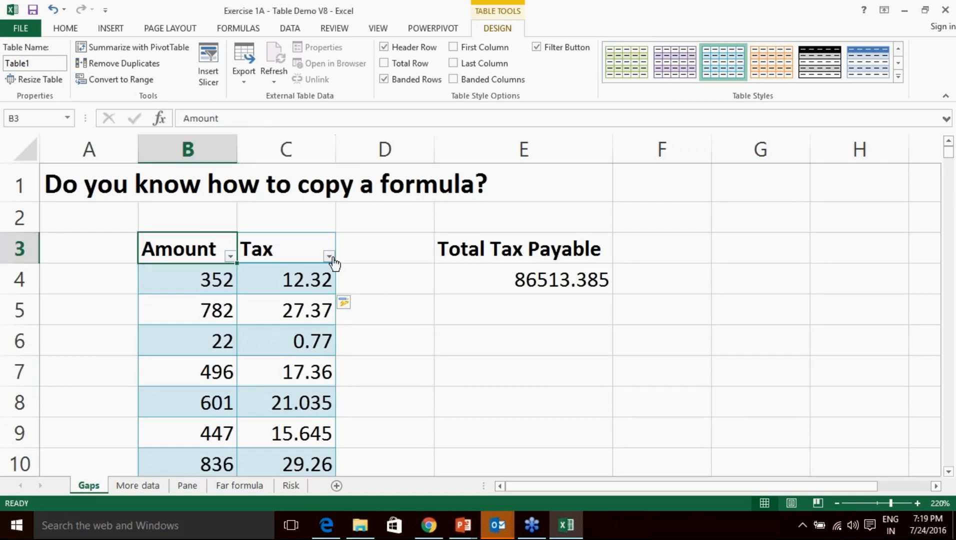
left_click_drag(198, 250, 303, 371)
left_click(112, 28)
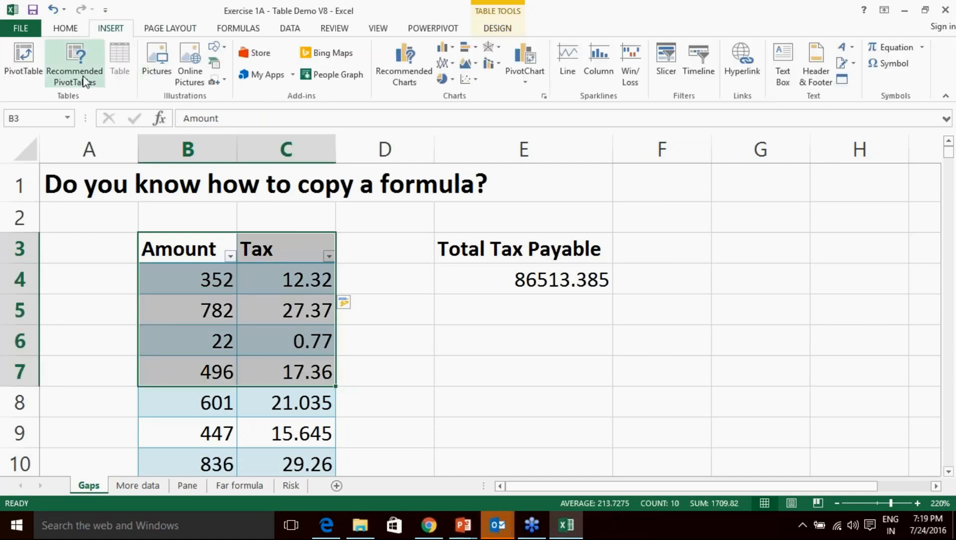
left_click(516, 341)
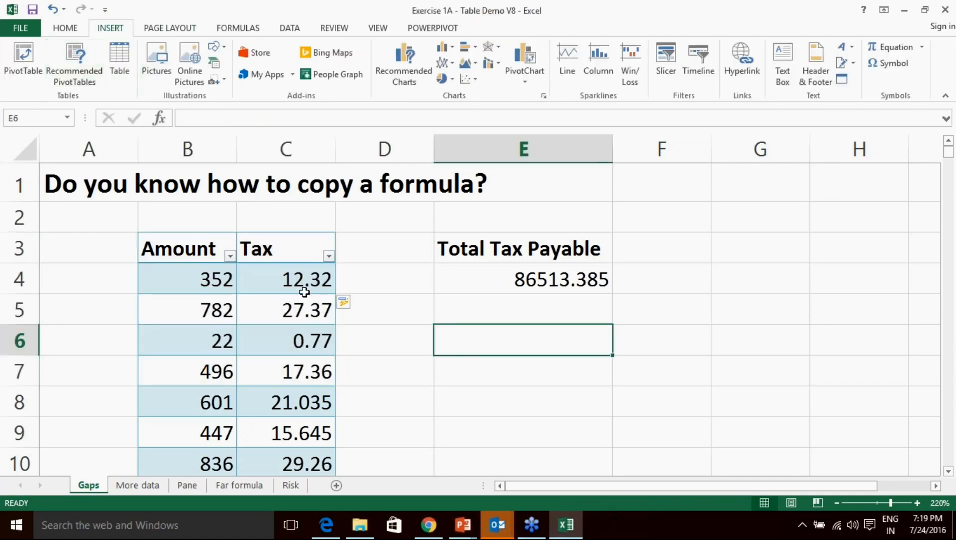
left_click(758, 367)
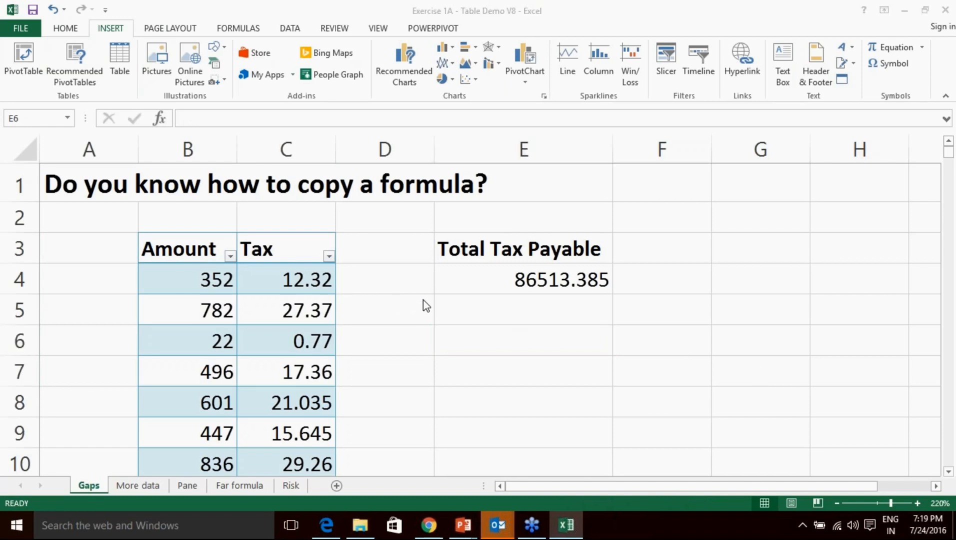
left_click(438, 347)
left_click(405, 353)
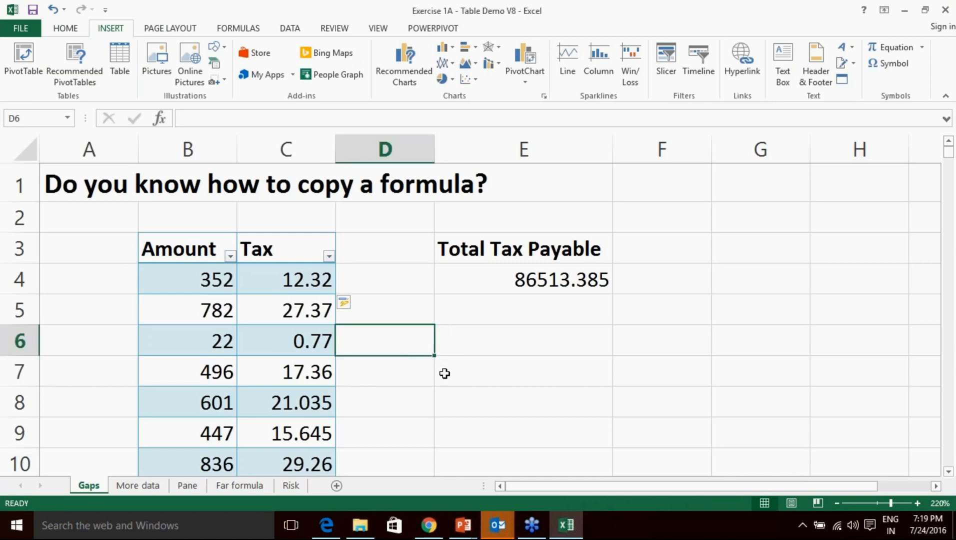
Undo the tax formulas, table style and table conversion, then reselect B3:C6.
key("ctrl+z")
key("ctrl+z")
key("ctrl+z")
key("ctrl+z")
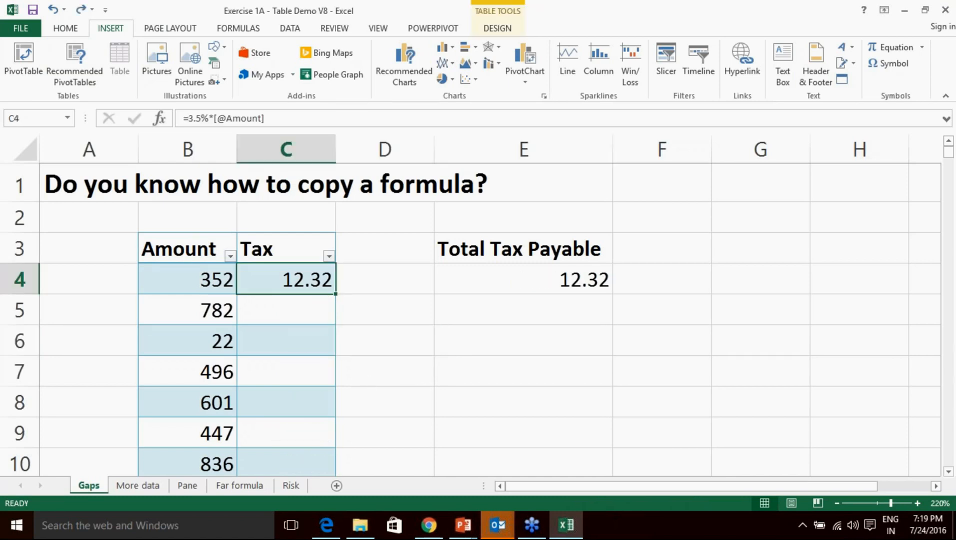
key("ctrl+z")
key("ctrl+z")
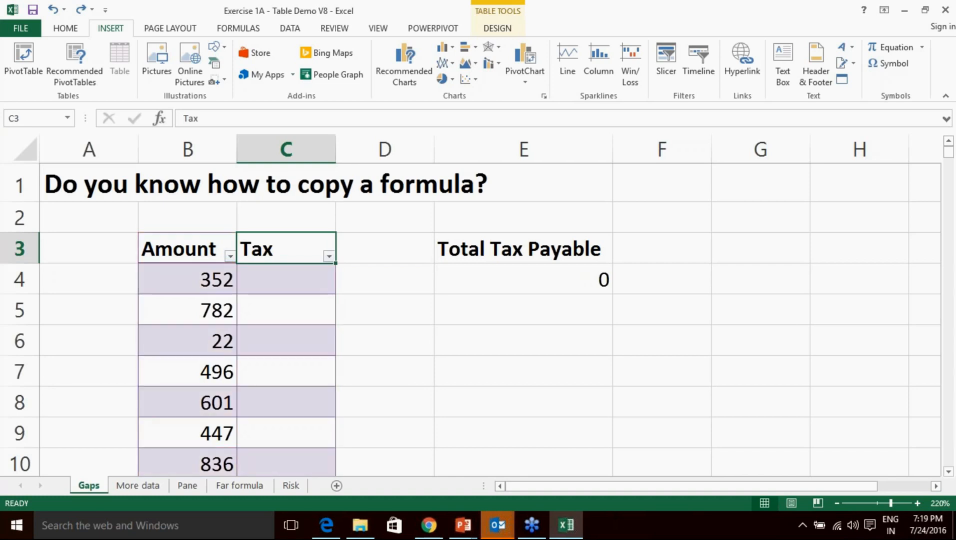
key("ctrl+z")
key("ctrl+z")
key("ctrl+z")
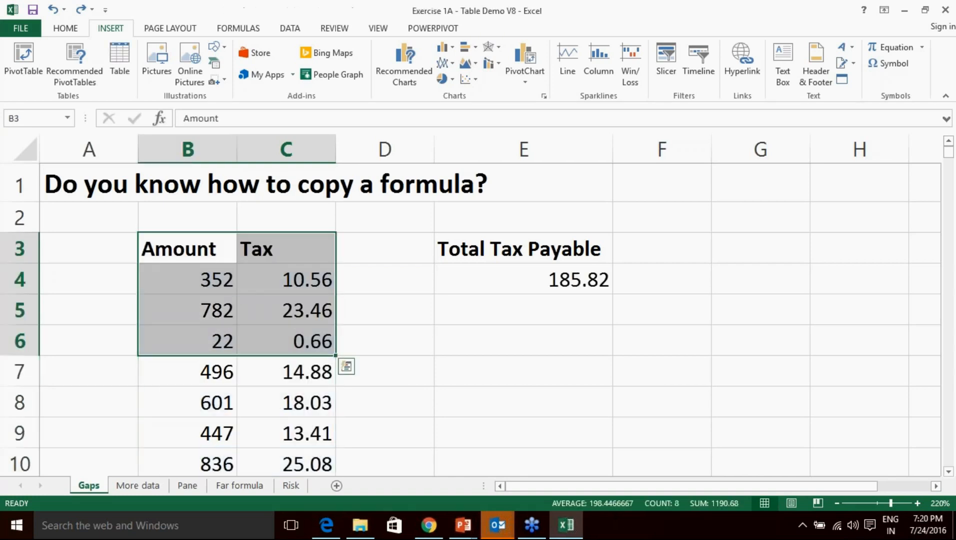
scroll(417, 350, "up", 2)
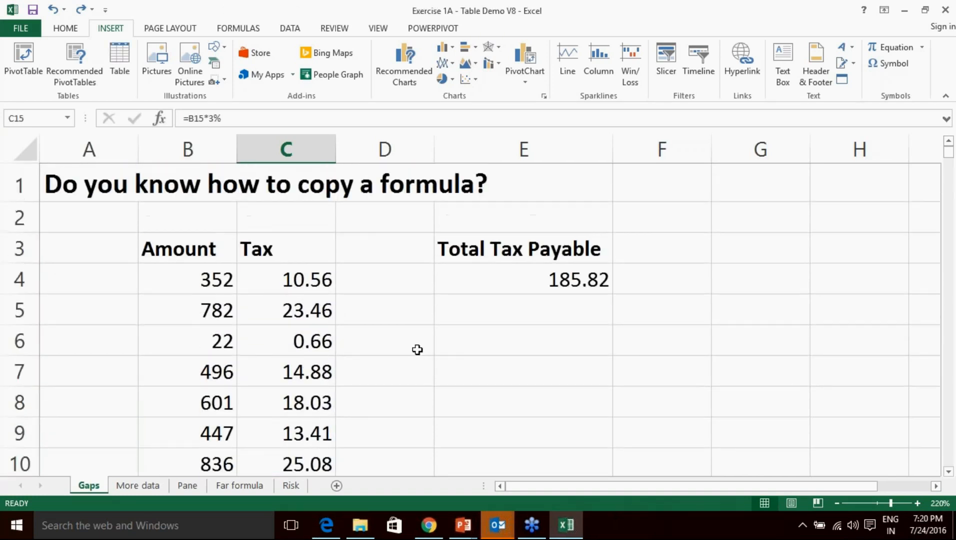
left_click(417, 350)
left_click(210, 252)
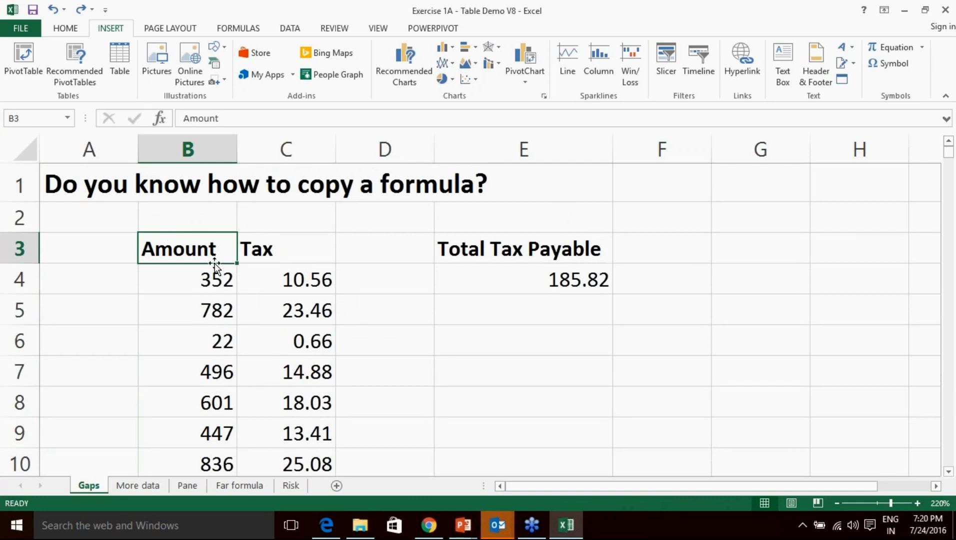
left_click_drag(212, 258, 282, 359)
left_click_drag(197, 248, 302, 352)
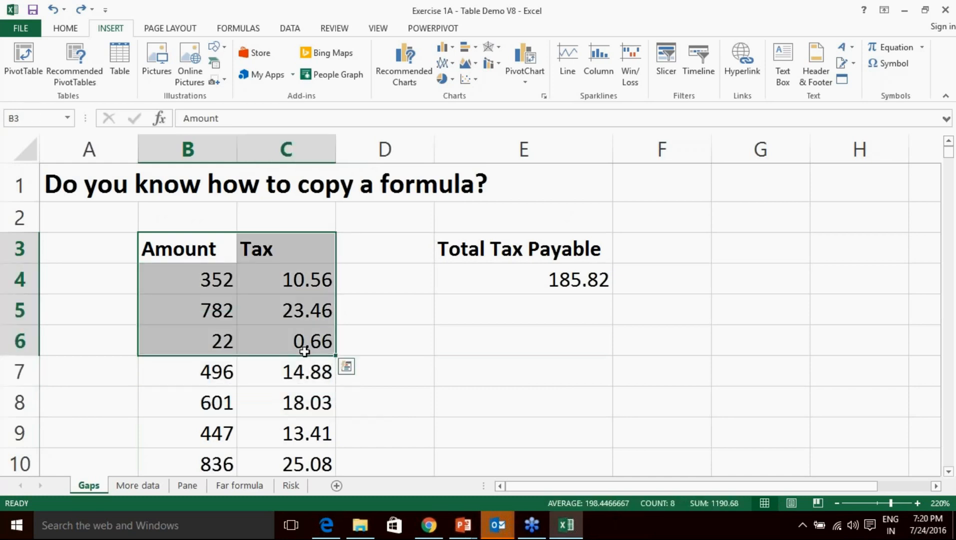
Create a table over =$B$3:$C$5003 and scroll through the resulting Table2.
left_click(123, 67)
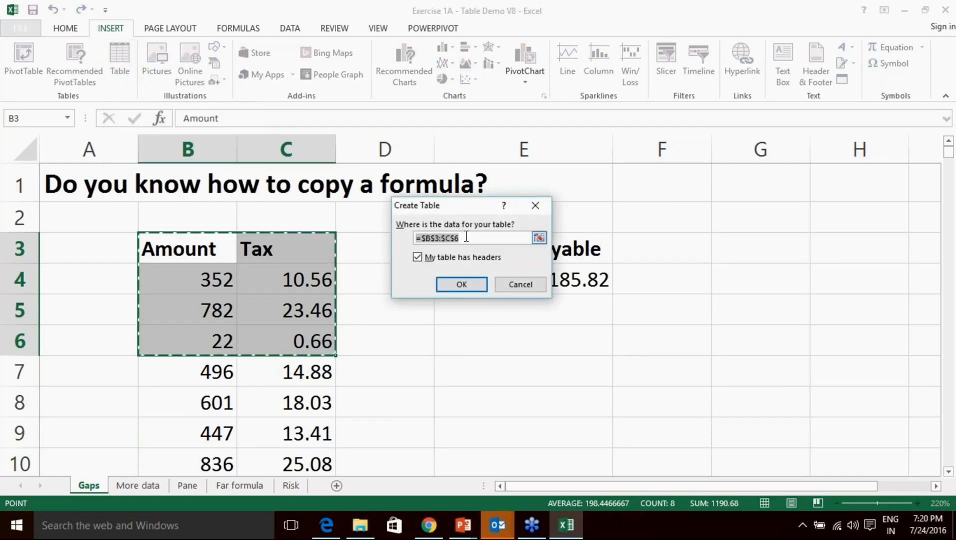
left_click(466, 237)
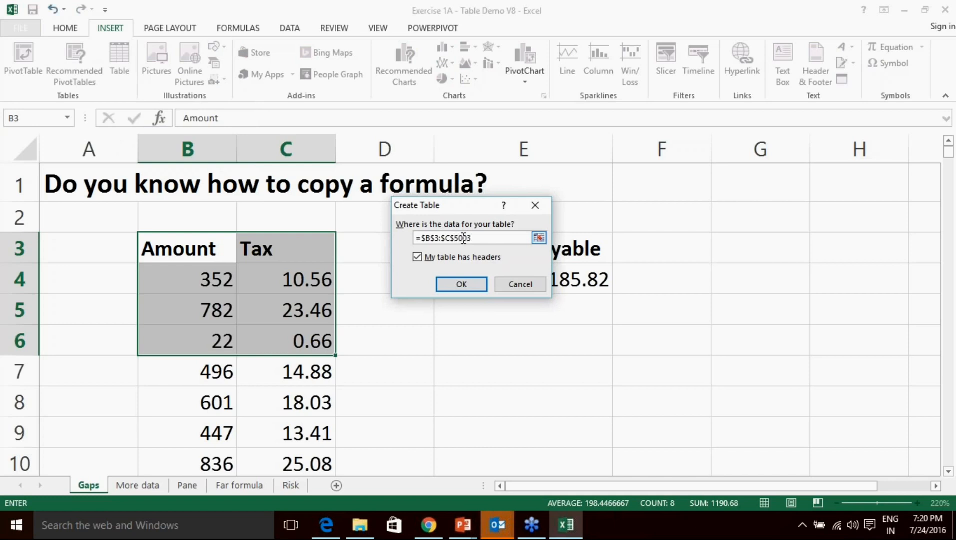
left_click(475, 288)
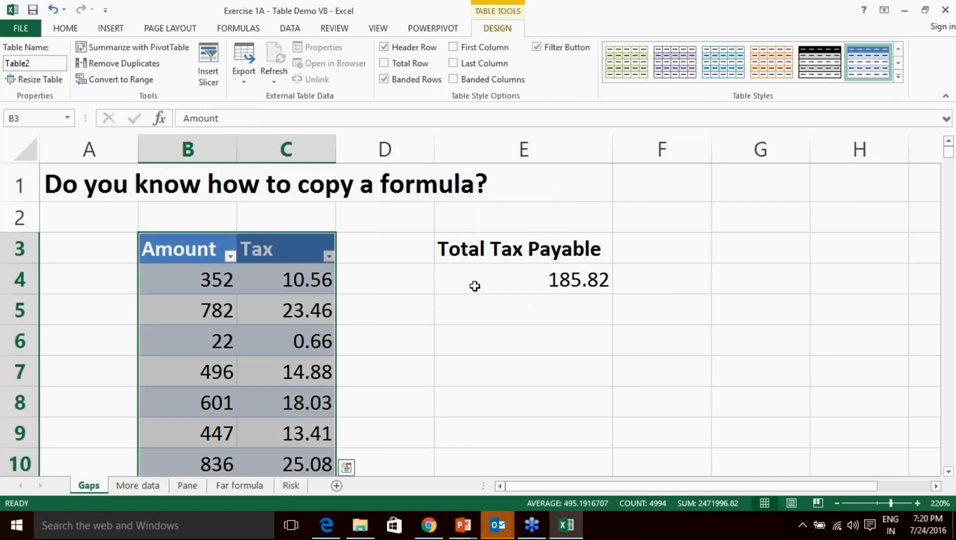
scroll(360, 326, "down", 10)
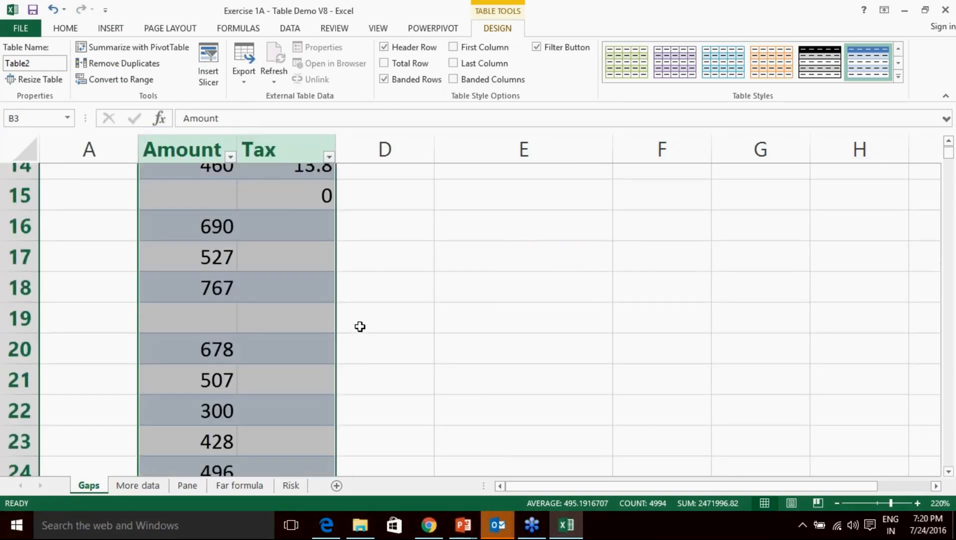
scroll(360, 326, "down", 17)
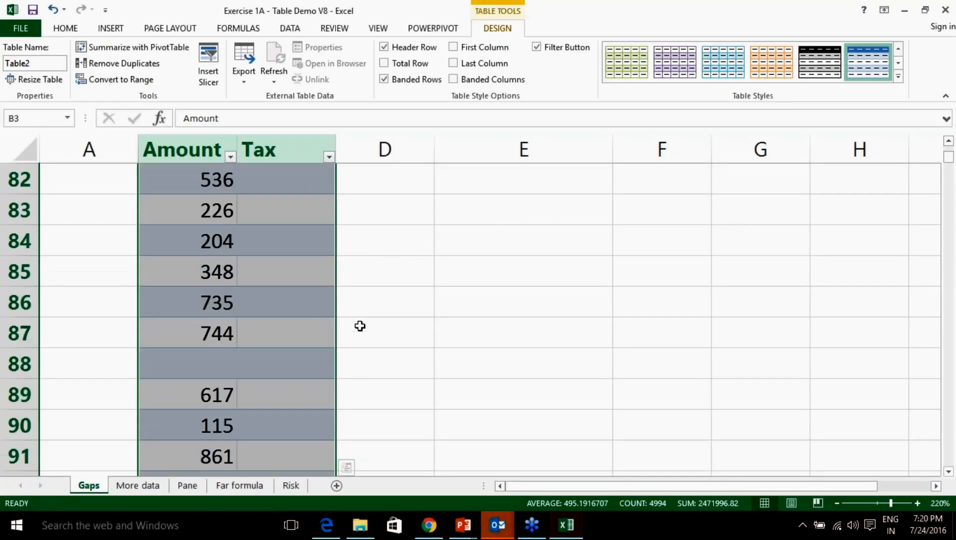
scroll(361, 326, "up", 20)
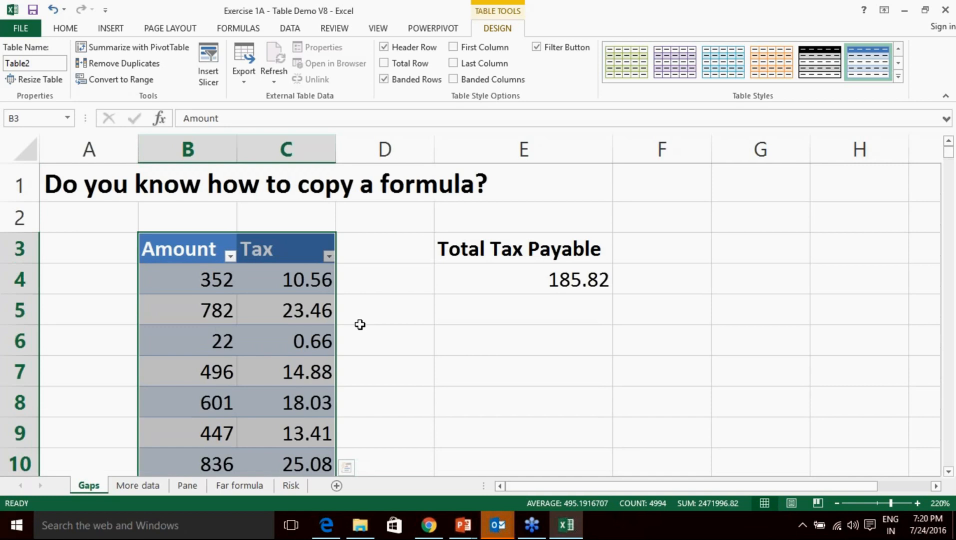
scroll(360, 325, "down", 2)
scroll(360, 325, "up", 2)
Rewrite the C4 Tax formula as 3% times the row's Amount.
left_click(331, 283)
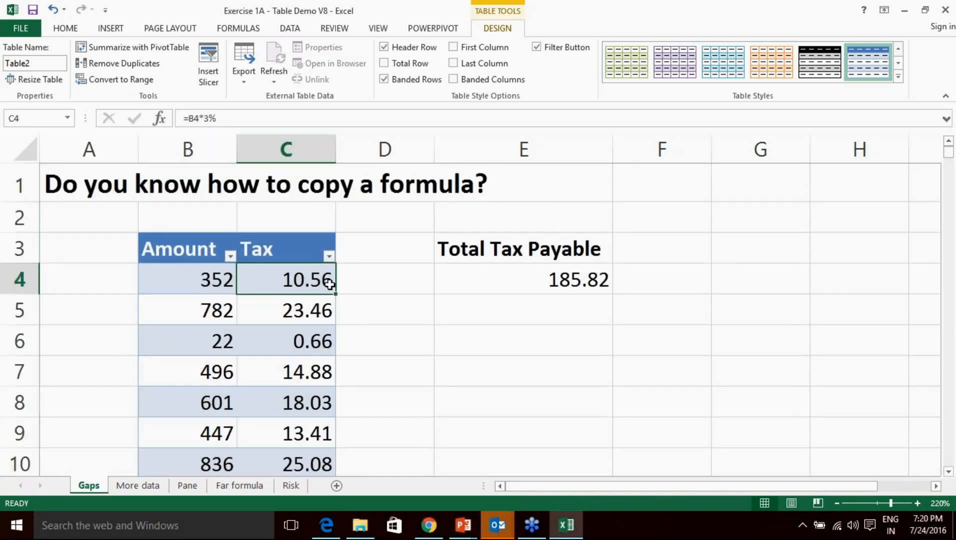
double_click(330, 283)
key("BackSpace")
key("BackSpace")
key("BackSpace")
key("BackSpace")
key("BackSpace")
type("3%*")
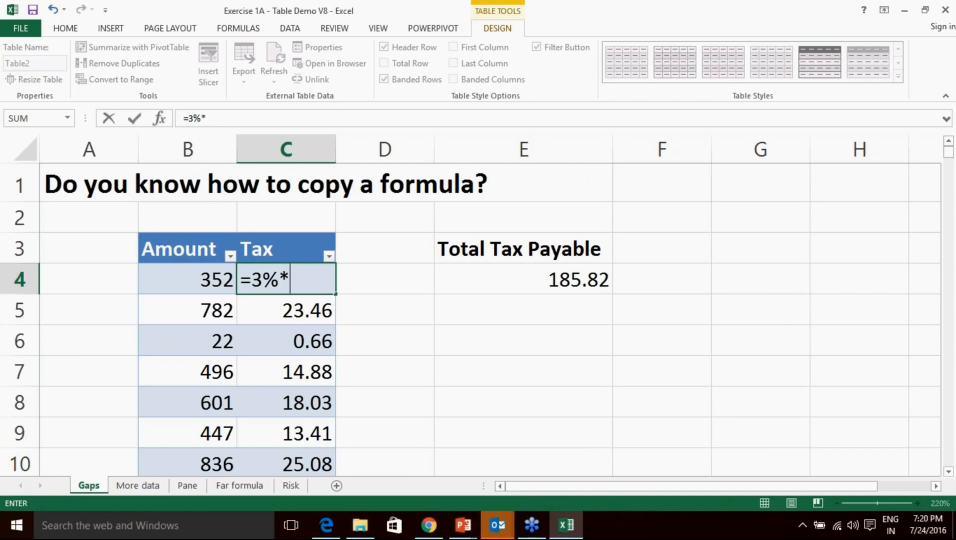
left_click(213, 284)
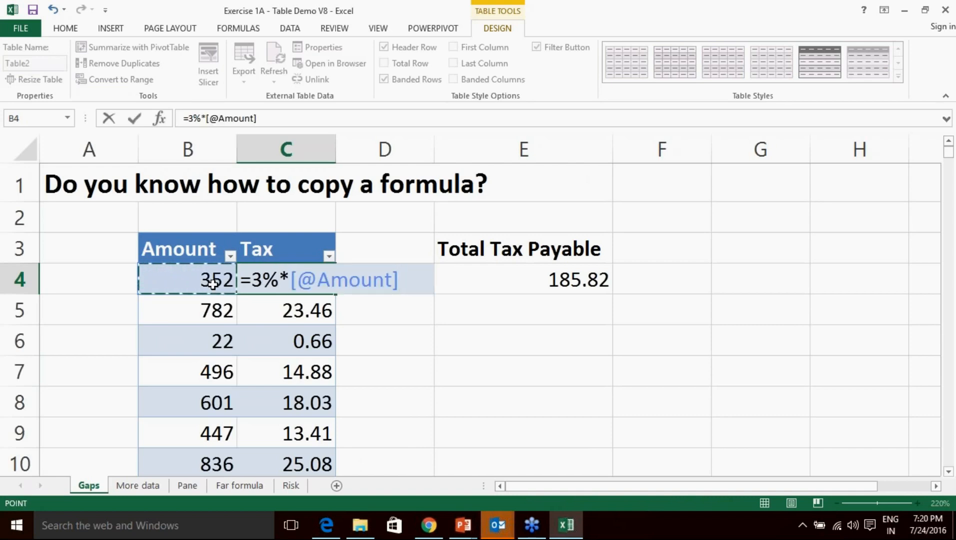
key("Return")
scroll(315, 298, "down", 5)
scroll(318, 302, "up", 4)
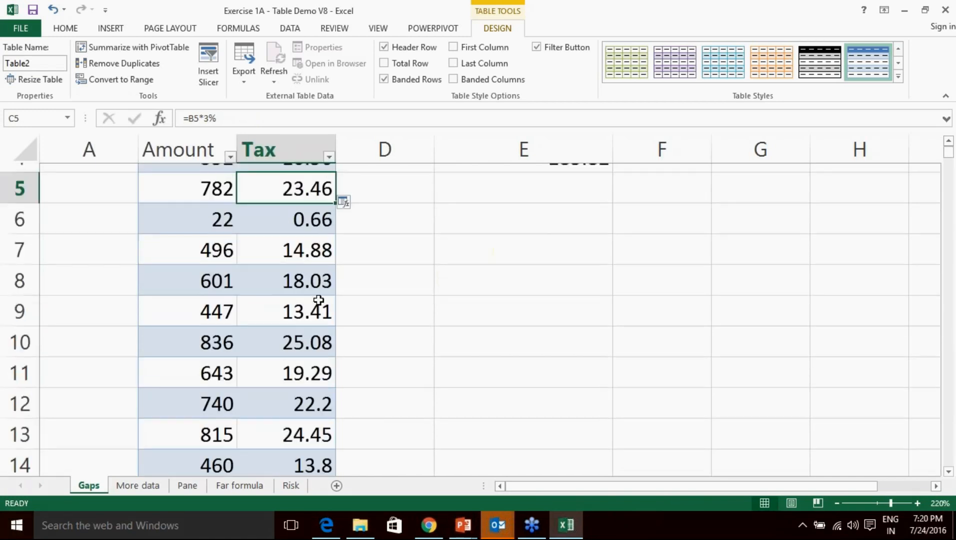
Clear the Tax values in C4, C5 and from C6 downward.
left_click_drag(306, 242, 315, 466)
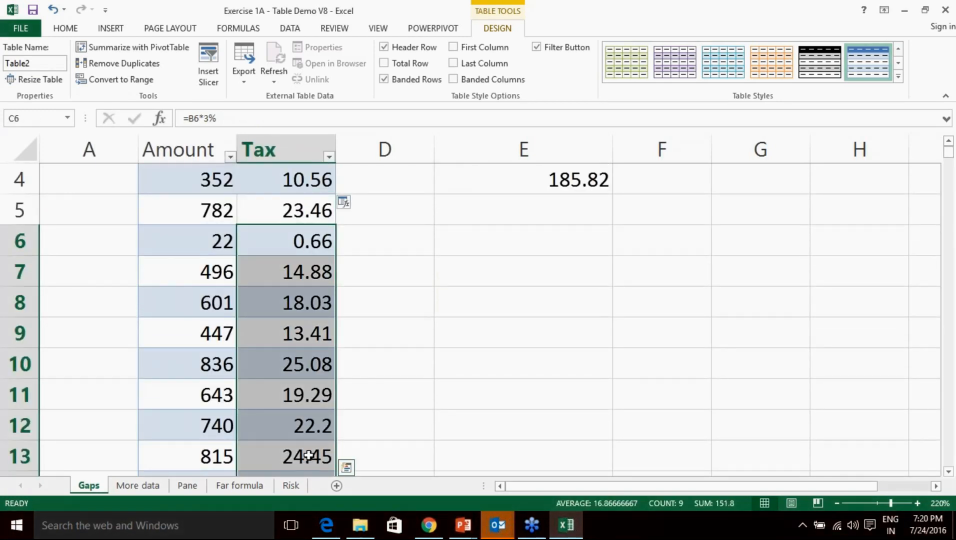
key("Delete")
left_click(314, 213)
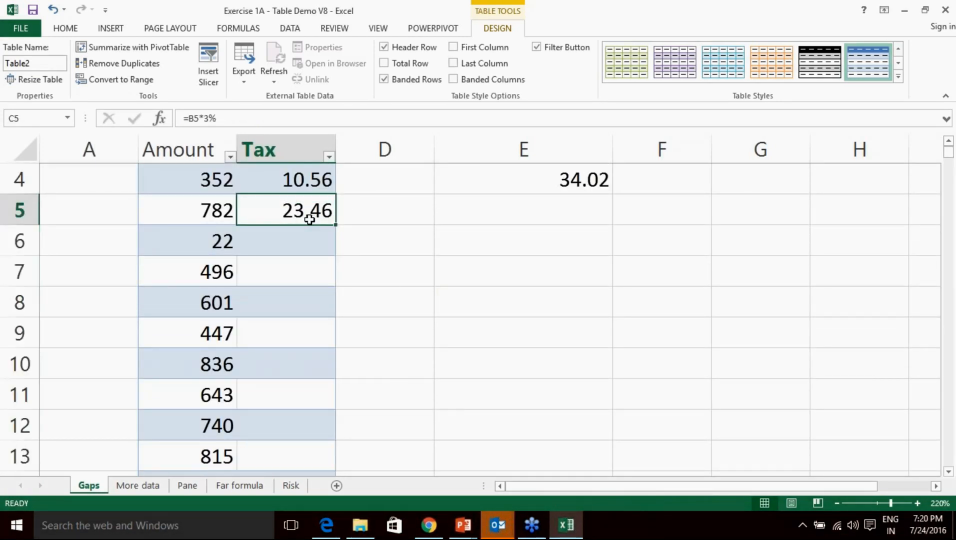
key("Delete")
scroll(310, 220, "up", 1)
left_click(321, 289)
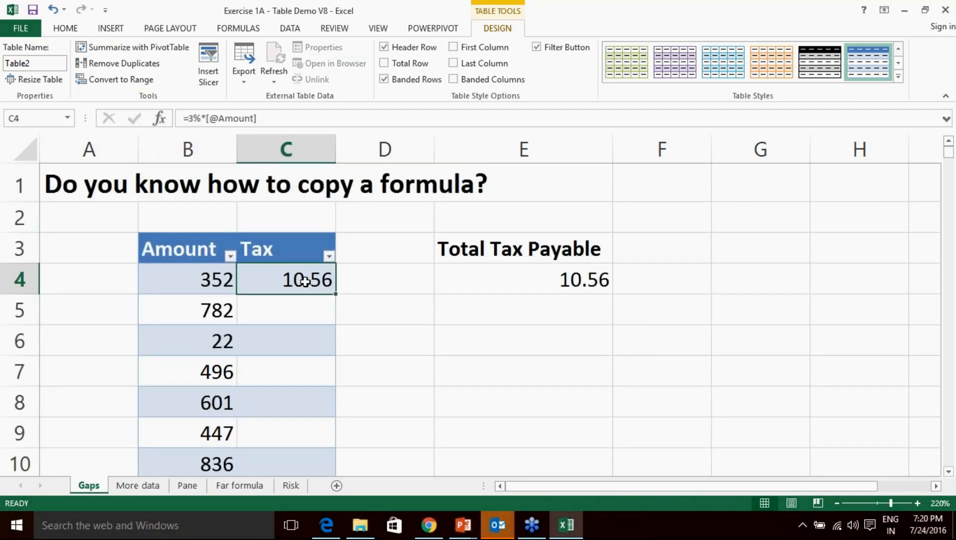
key("Delete")
key("Down")
key("Up")
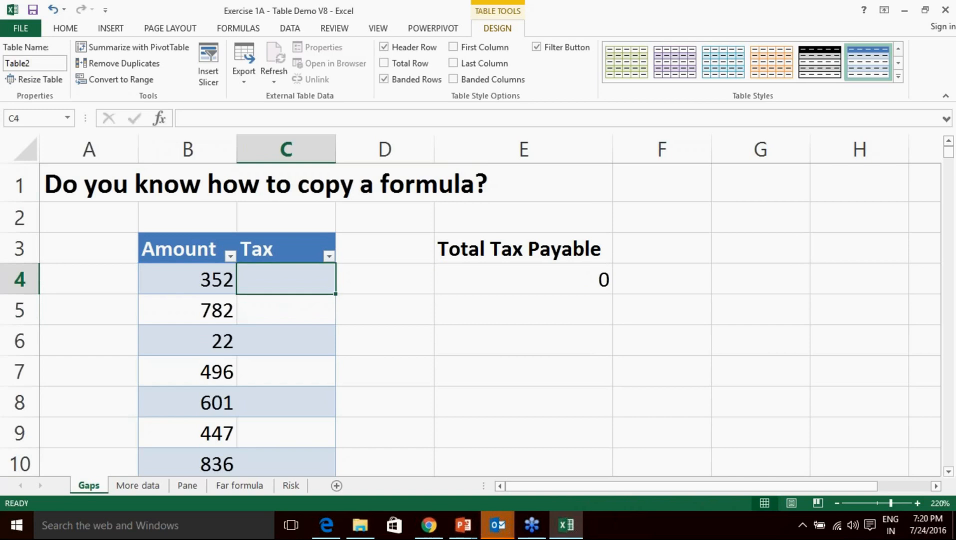
Re-enter =3% times B4 in C4 and fill it down the Tax column.
type("=3%*")
key("Left")
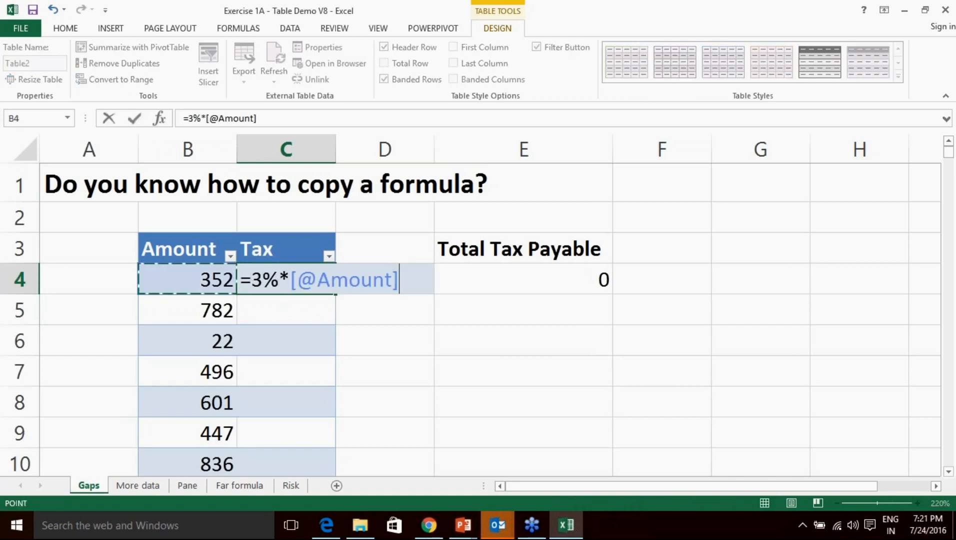
key("Return")
left_click(330, 290)
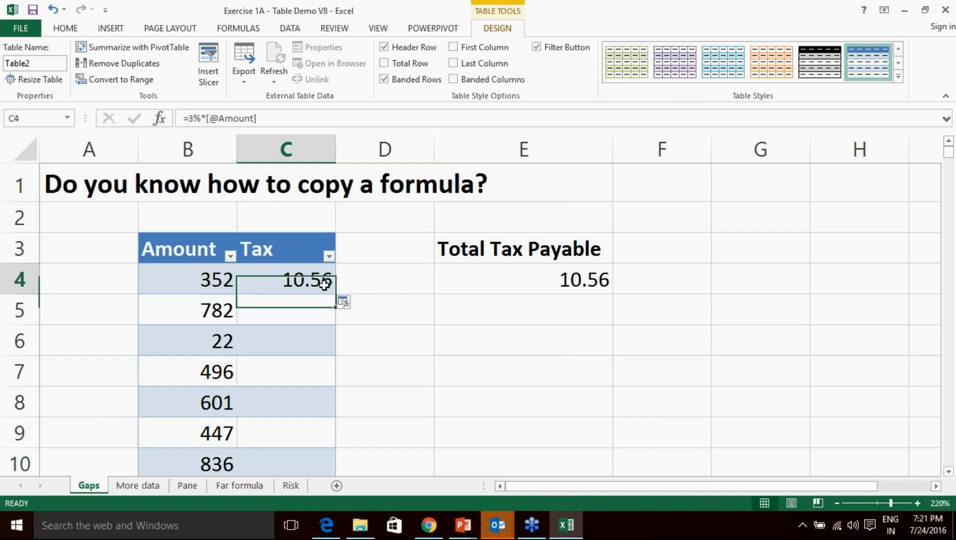
double_click(335, 295)
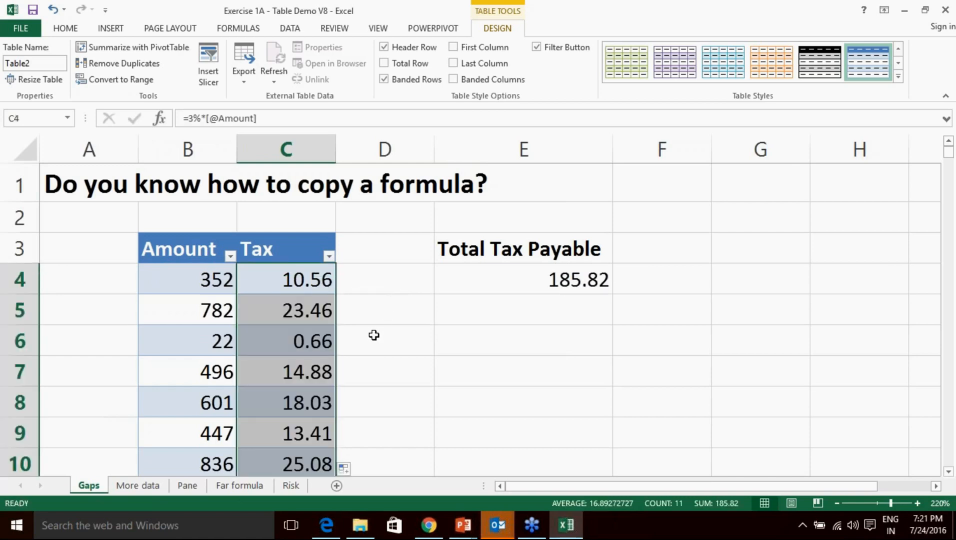
scroll(390, 269, "down", 2)
scroll(392, 269, "up", 2)
Undo and redo the filled taxes, then undo the table conversion.
key("ctrl+z")
key("ctrl+y")
key("ctrl+y")
key("ctrl+y")
key("ctrl+y")
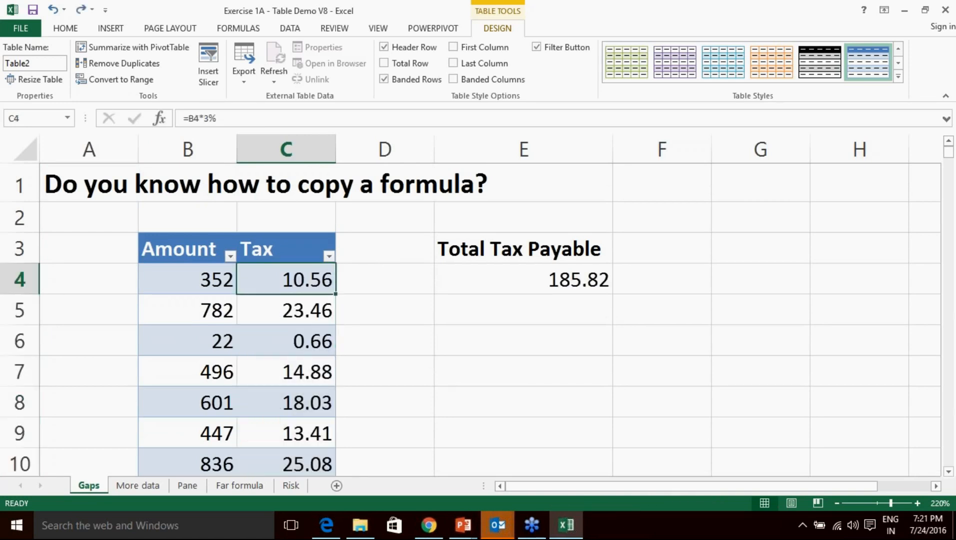
key("ctrl+z")
key("ctrl+z")
key("ctrl+z")
Clear the Tax column values from C4 downward, then select cell B3.
scroll(392, 270, "up", 2)
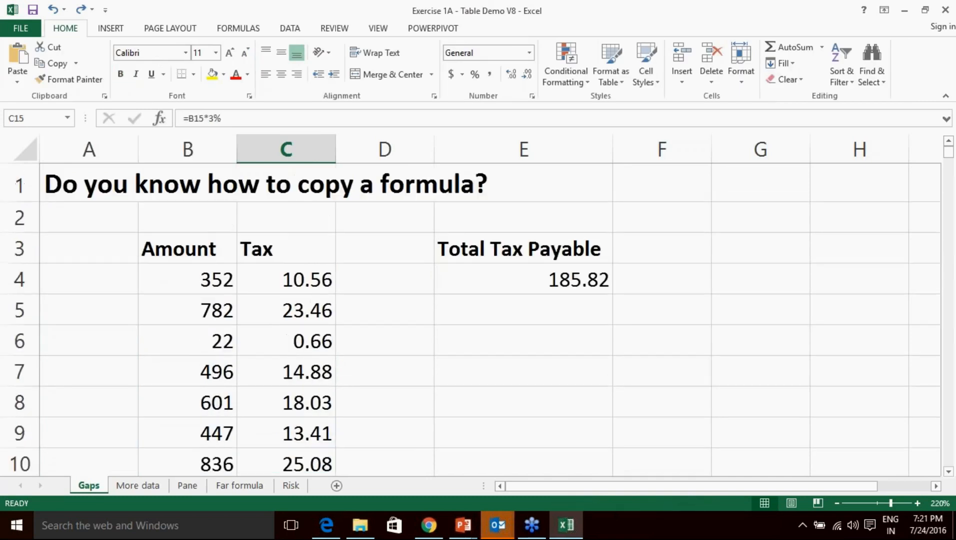
left_click(170, 249)
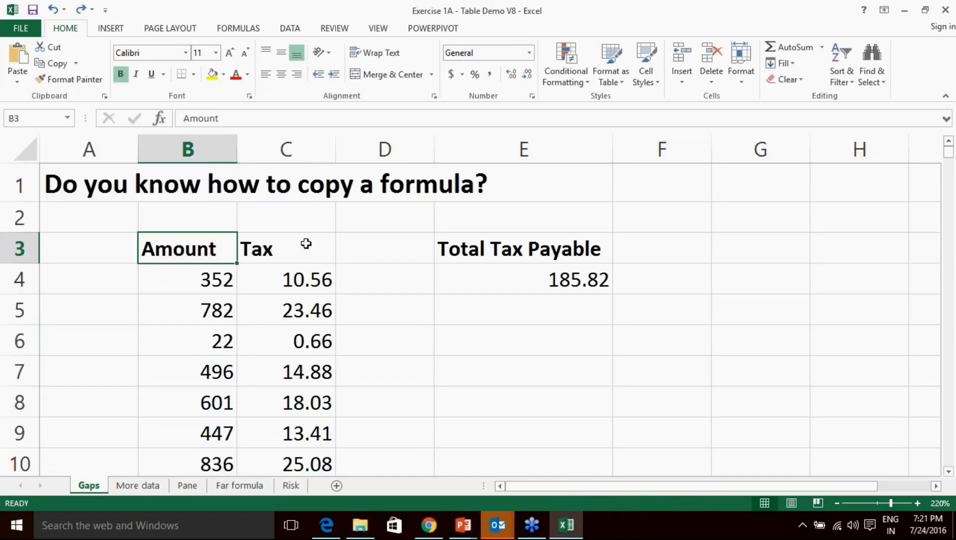
left_click_drag(315, 282, 305, 483)
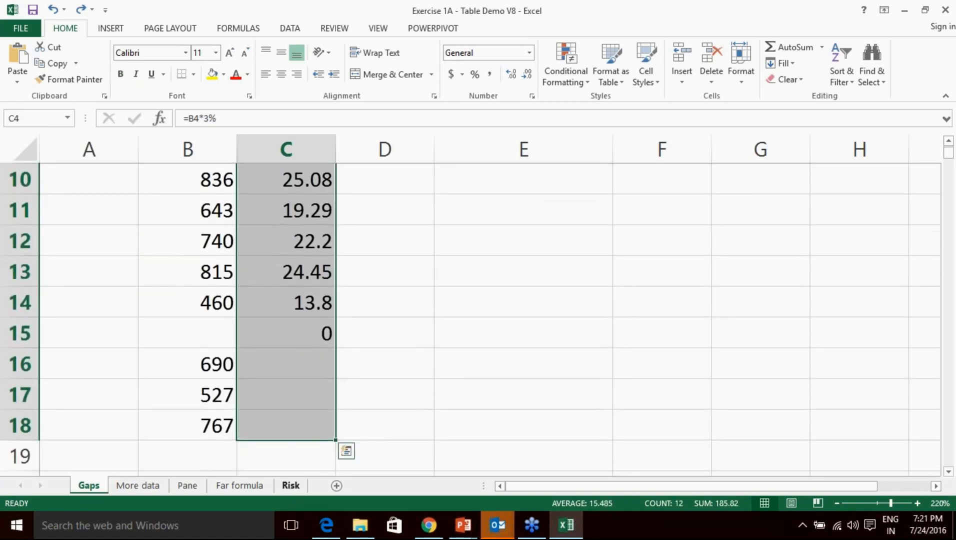
scroll(318, 366, "up", 3)
left_click(397, 370)
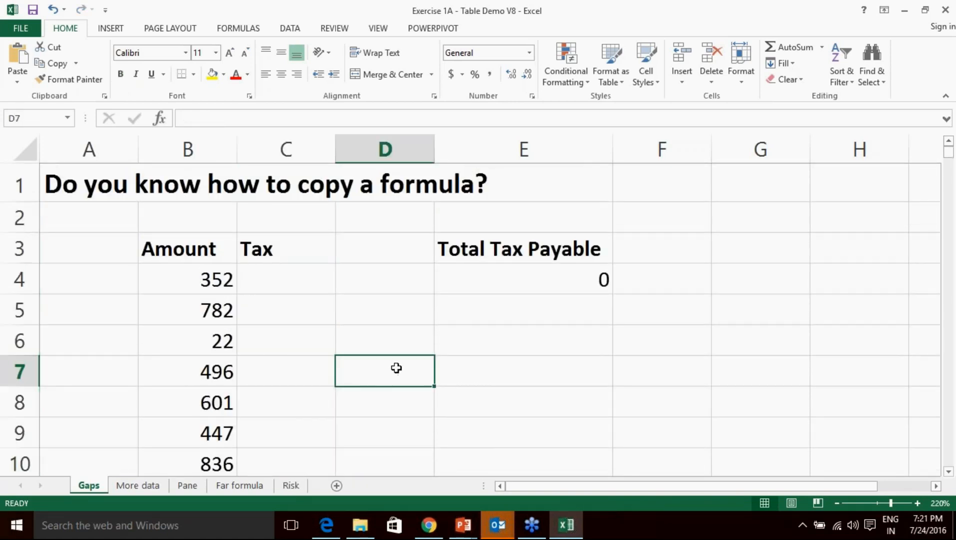
left_click(226, 253)
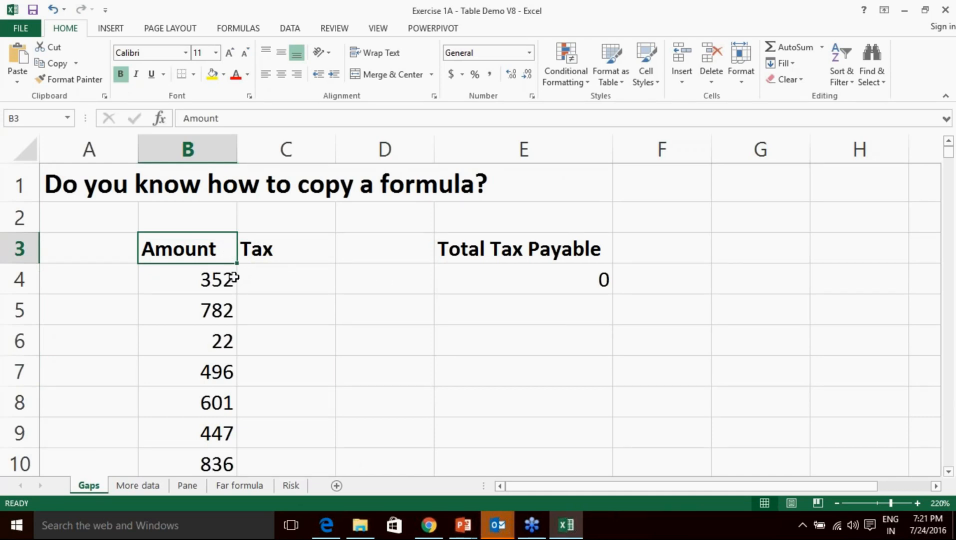
Create a table from B3:C8, then undo it.
left_click_drag(198, 249, 300, 400)
left_click(120, 31)
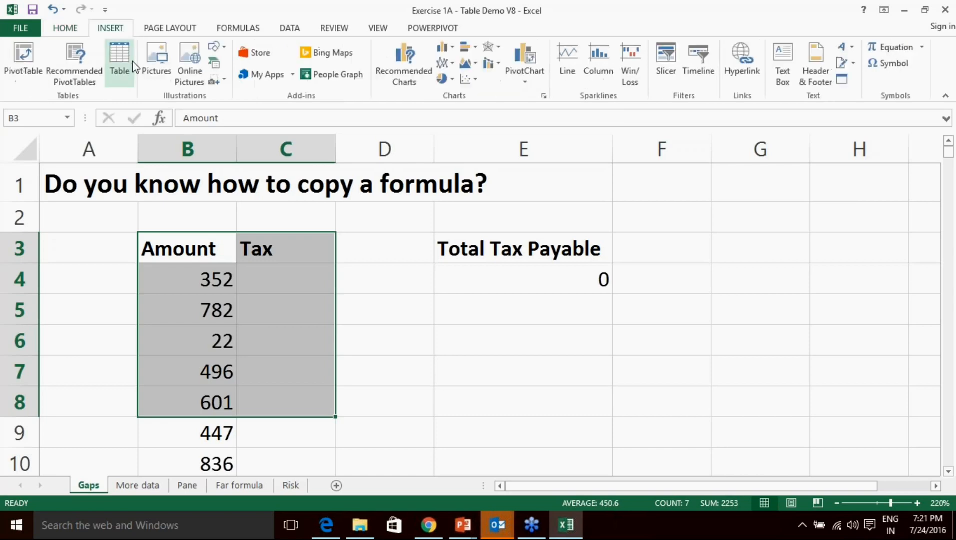
left_click(120, 59)
left_click(462, 285)
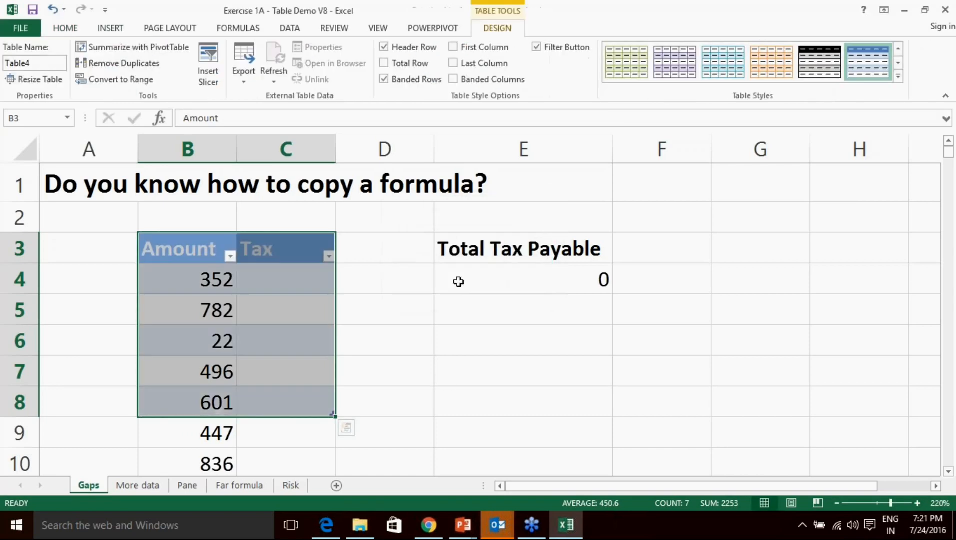
key("ctrl+z")
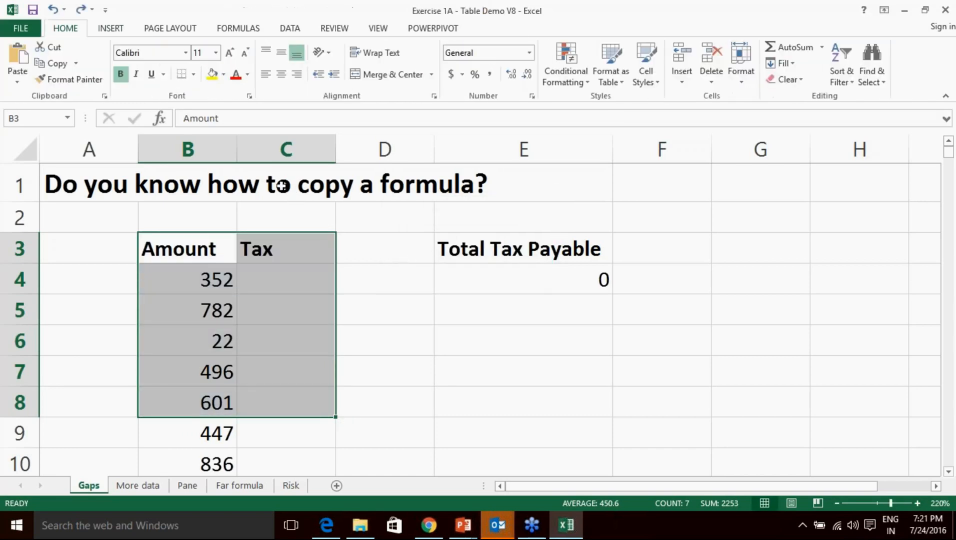
Insert a table over =$B$3:$C$5003 and start typing =3%* in C4.
left_click(110, 29)
left_click(118, 61)
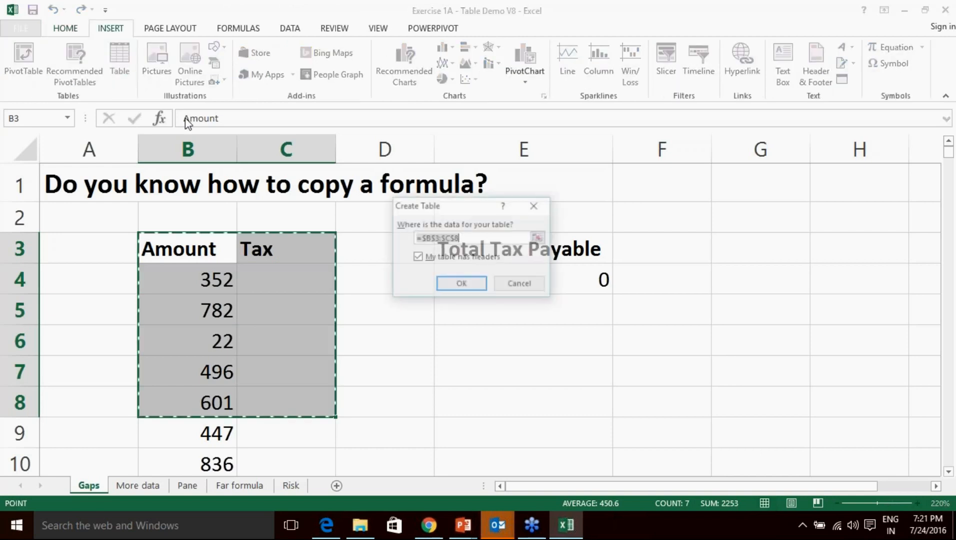
key("BackSpace")
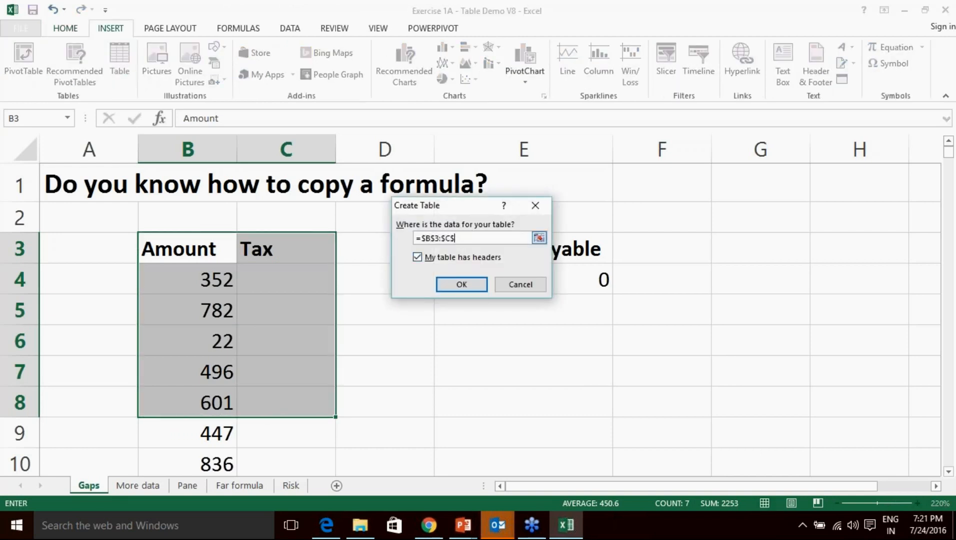
type("5003")
key("Return")
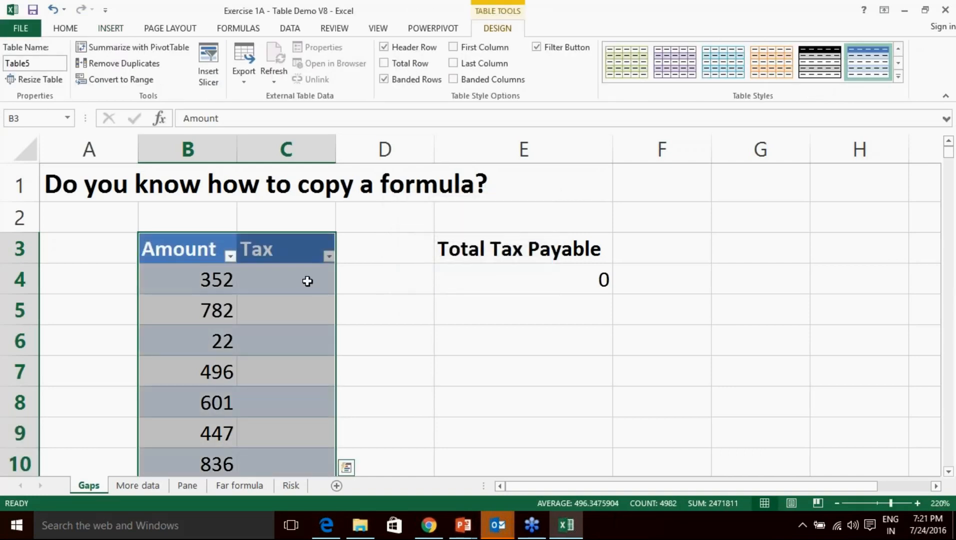
left_click(306, 280)
scroll(320, 342, "down", 12)
scroll(320, 342, "up", 12)
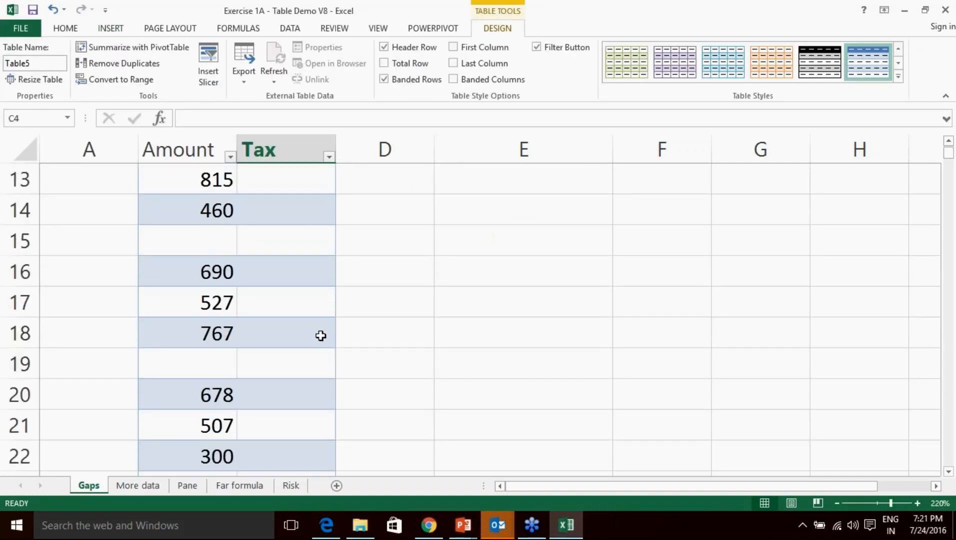
type("=3%*")
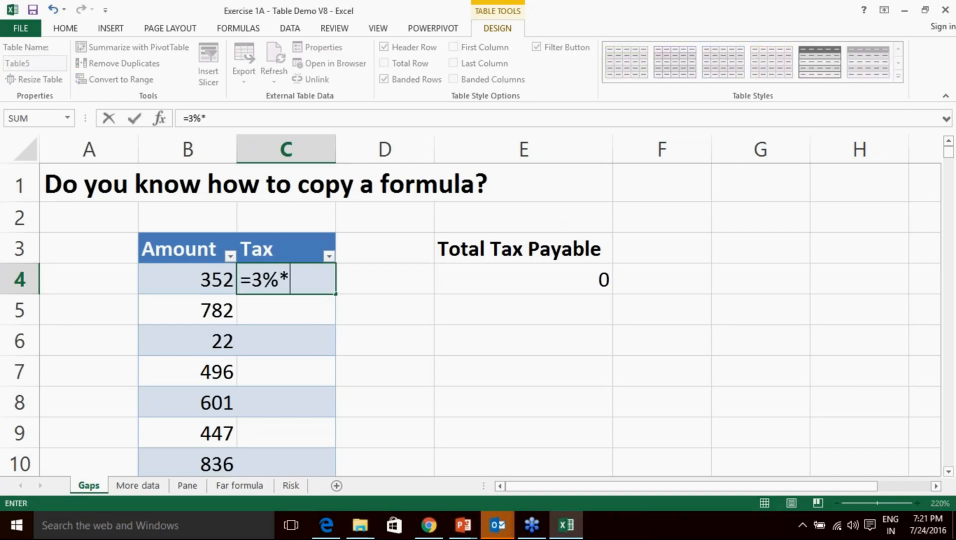
left_click(206, 278)
key("Return")
scroll(325, 280, "down", 9)
scroll(366, 287, "down", 20)
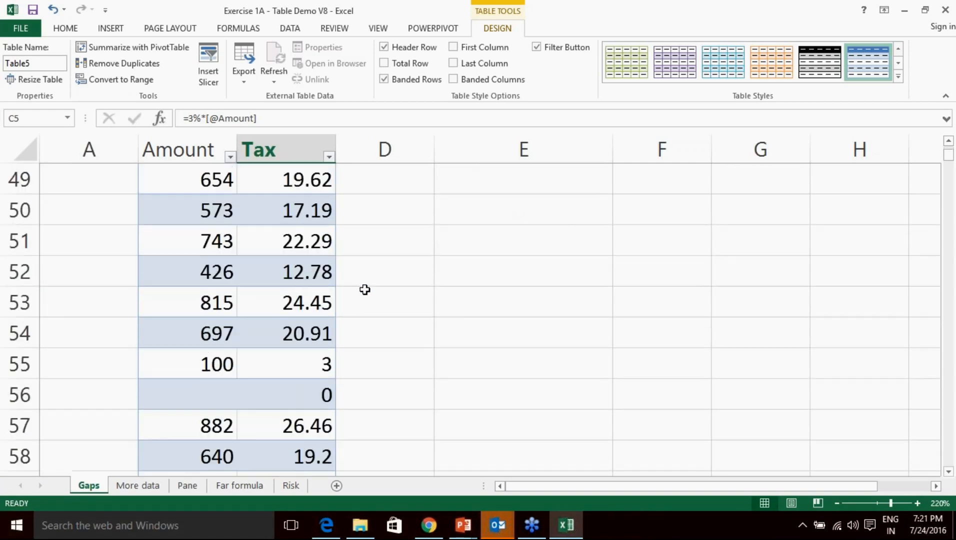
scroll(365, 289, "down", 12)
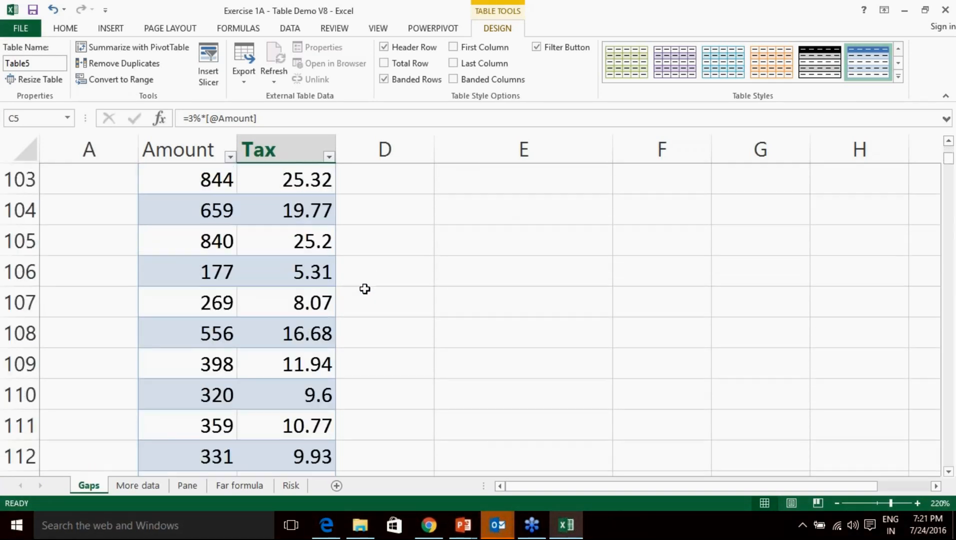
scroll(364, 291, "up", 8)
scroll(364, 291, "up", 20)
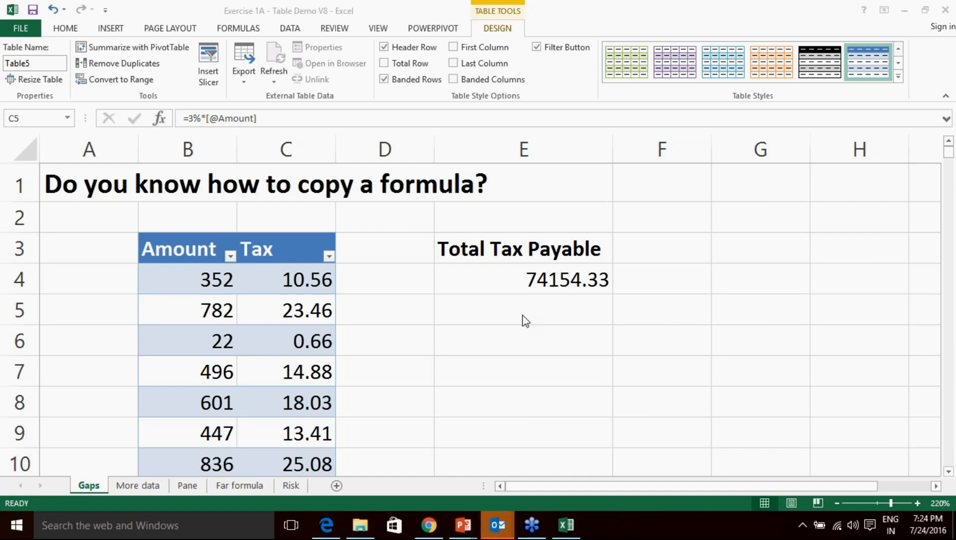
Undo the tax formulas and table conversion, then select C4.
key("super")
key("super")
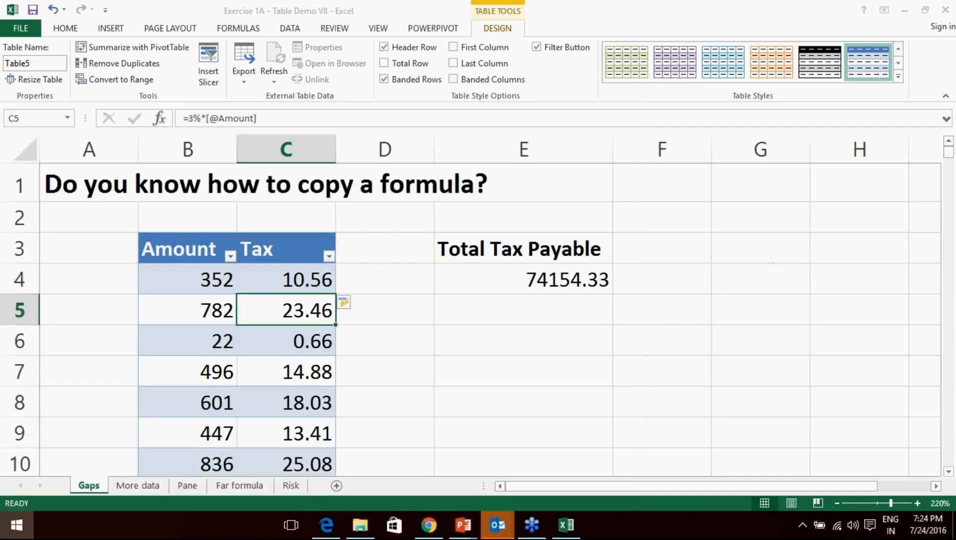
key("ctrl+z")
key("ctrl+z")
key("ctrl+z")
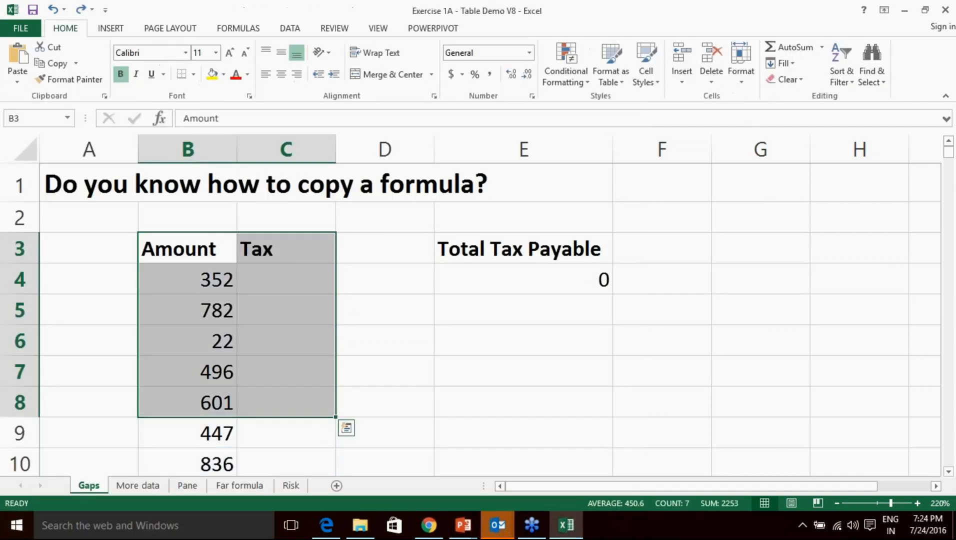
left_click(297, 284)
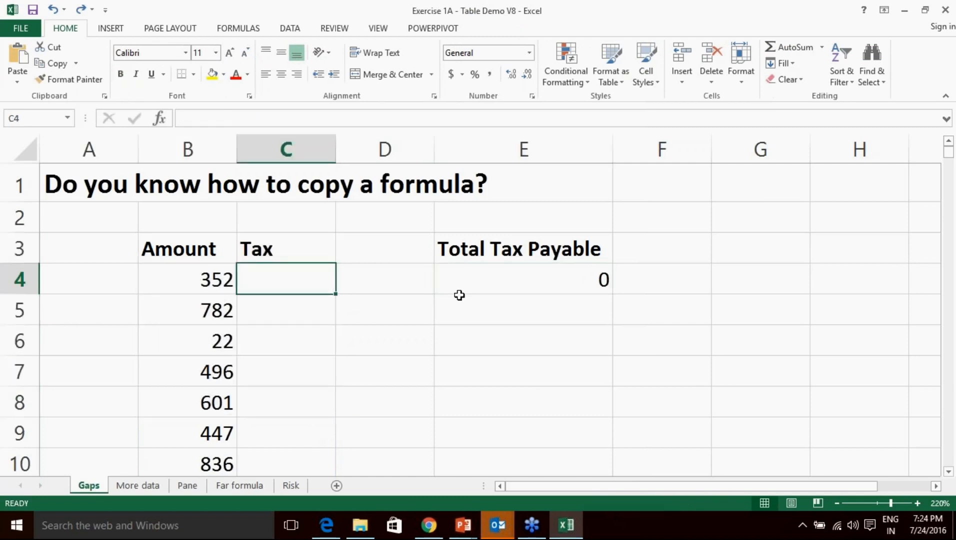
Enter =3%*B4 in C4, giving a 10.56 tax for the 352 amount.
type("=3%*")
left_click(205, 280)
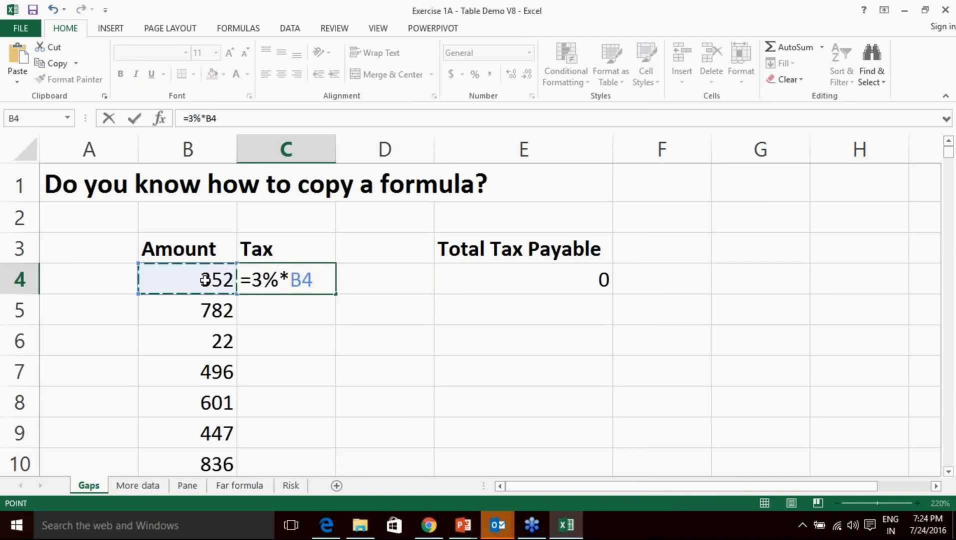
key("Return")
left_click(285, 279)
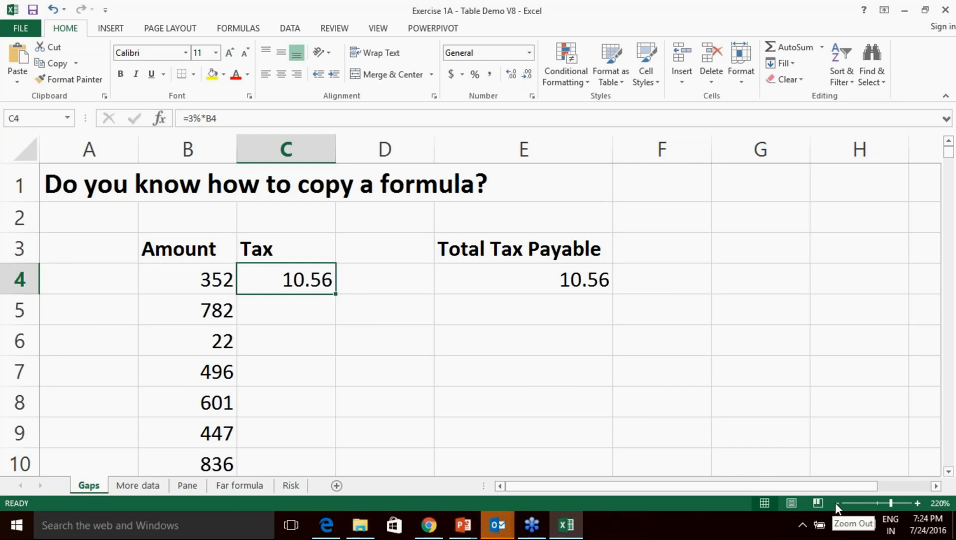
Try filling the C4 tax formula down and undo it, then zoom the Gaps sheet far out.
left_click_drag(338, 295, 317, 492)
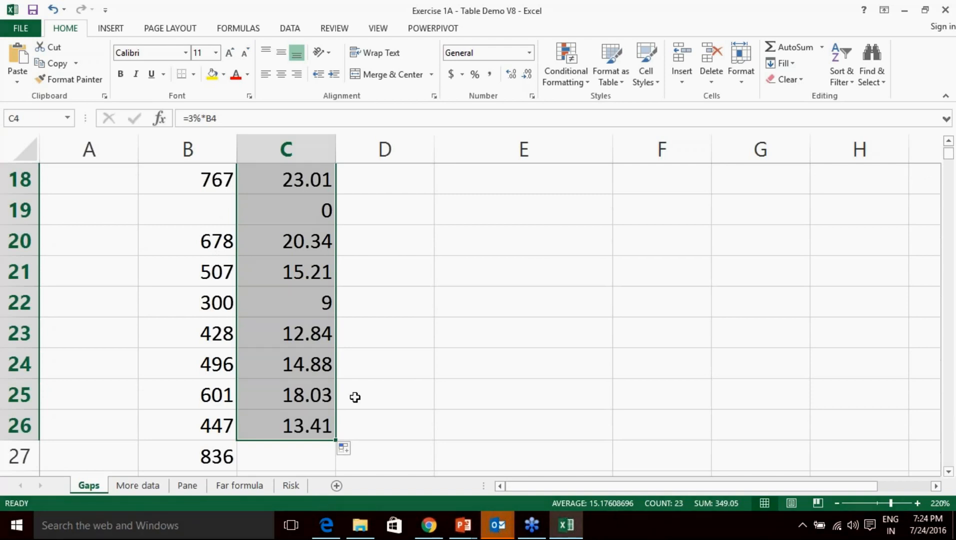
key("ctrl+z")
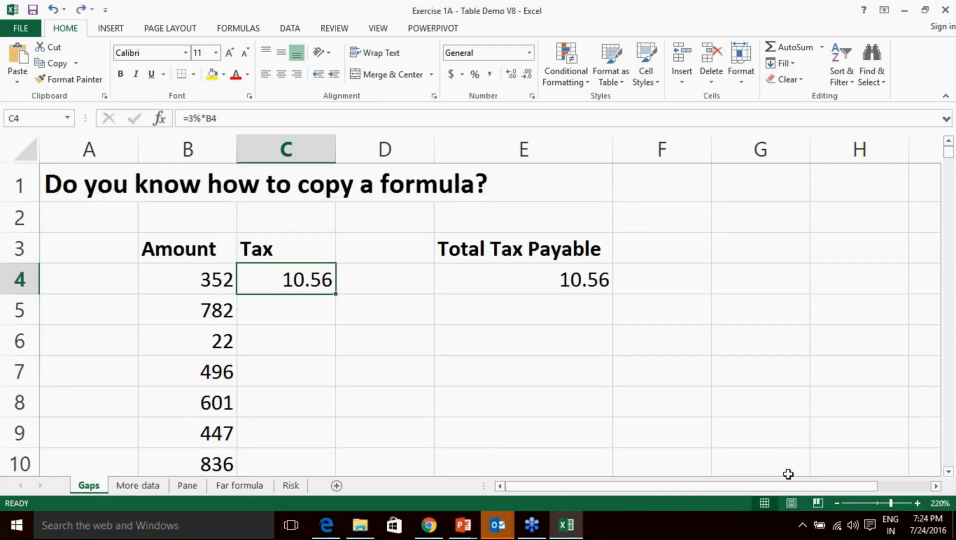
left_click(836, 503)
left_click(837, 503)
left_click(837, 503)
left_click(837, 503)
left_click(836, 503)
left_click(837, 503)
left_click(837, 503)
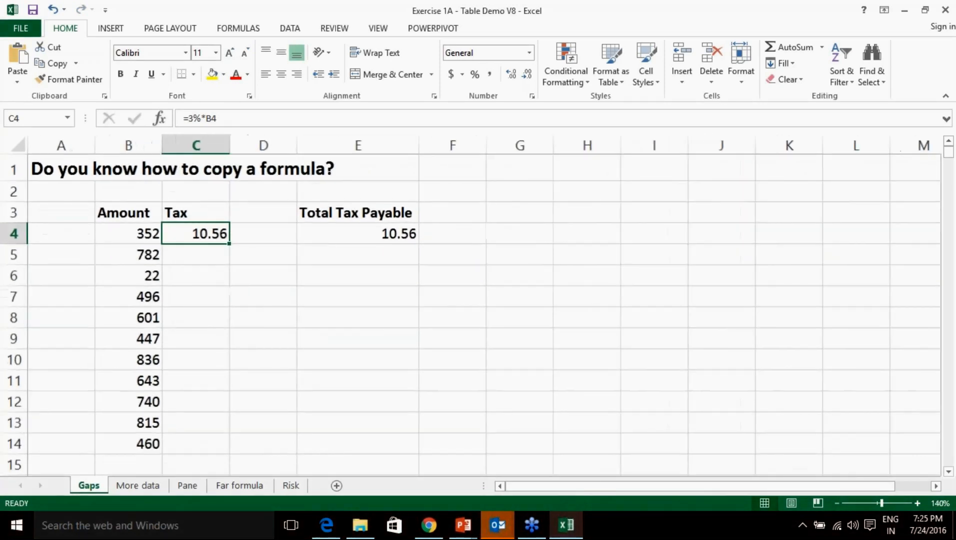
left_click(836, 504)
left_click(837, 503)
left_click(836, 503)
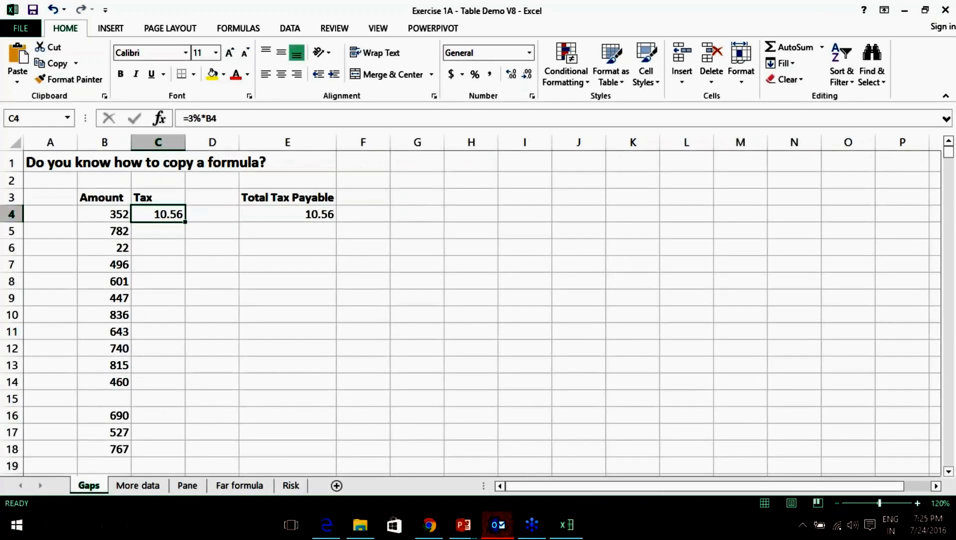
left_click(837, 505)
left_click(838, 504)
left_click(837, 504)
left_click(838, 504)
left_click(837, 504)
left_click(838, 504)
left_click(837, 504)
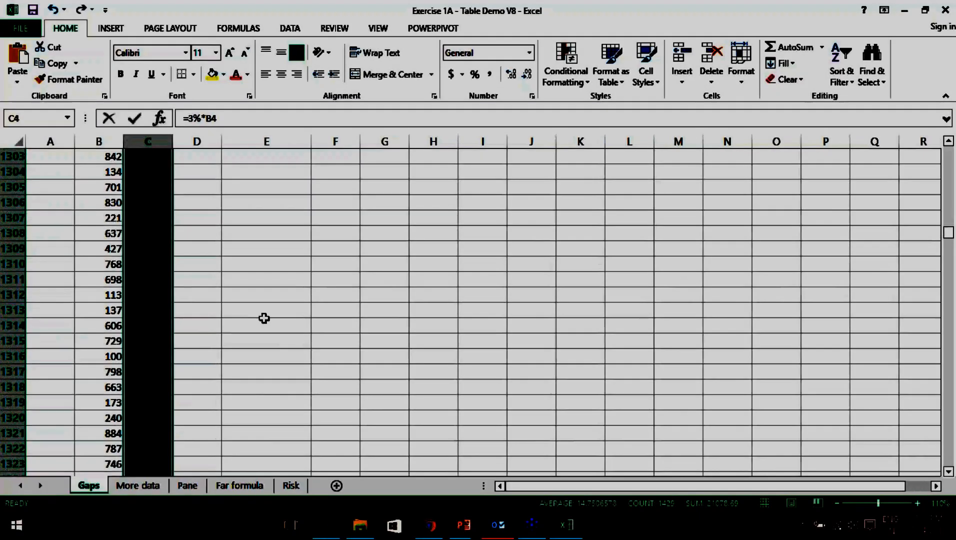
Scroll back to the top of the Gaps sheet and zoom back in on the Tax data.
scroll(259, 323, "down", 13)
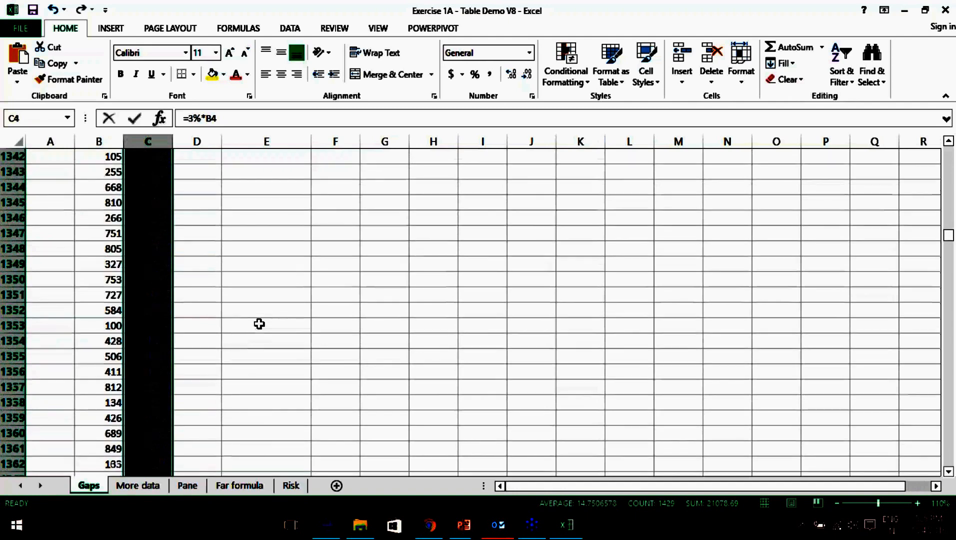
scroll(260, 324, "up", 20)
scroll(259, 325, "up", 20)
scroll(259, 327, "up", 20)
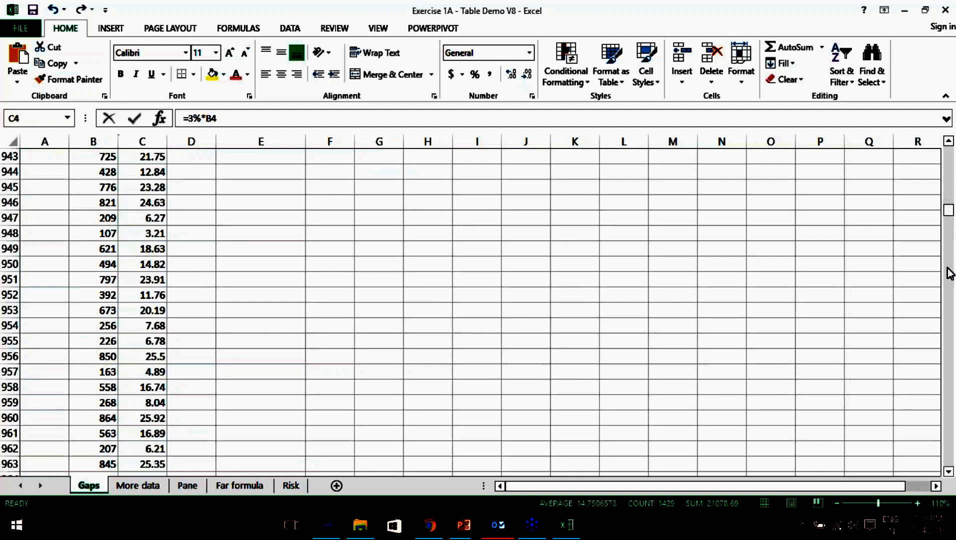
left_click_drag(949, 211, 949, 150)
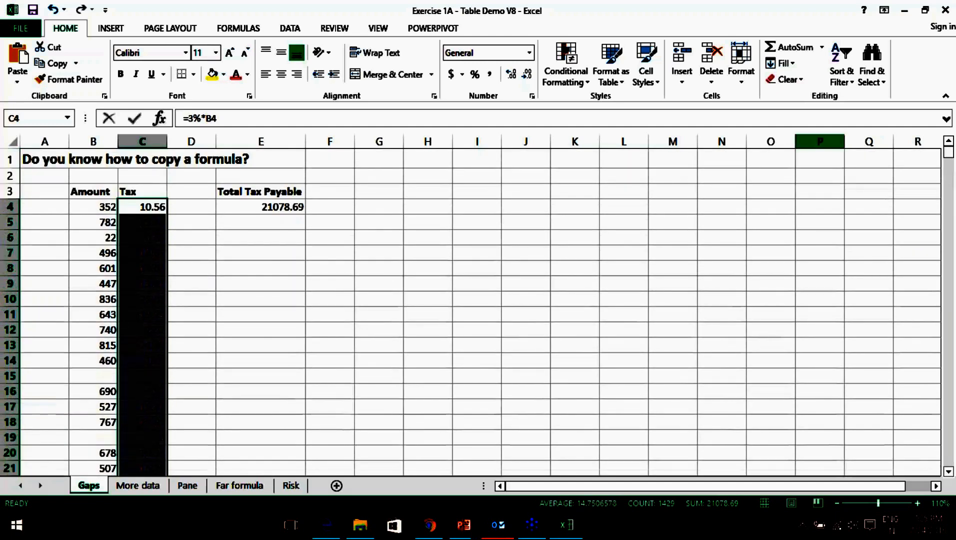
left_click(919, 505)
left_click(918, 504)
scroll(310, 346, "up", 1)
Check the Tax column below C4 is filled with Ctrl+Shift+Down, then switch to the More data sheet.
left_click(209, 219)
left_click(195, 219)
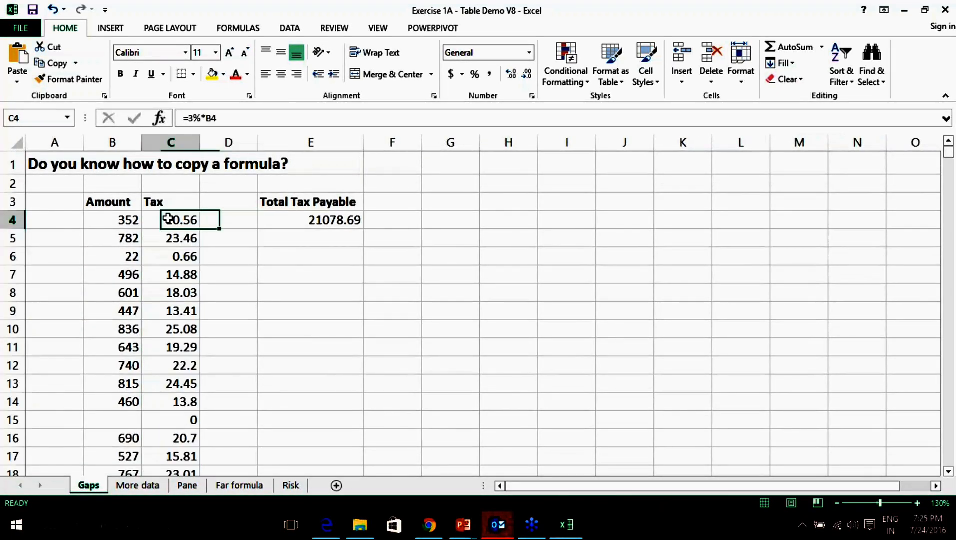
scroll(160, 348, "down", 1)
scroll(160, 349, "up", 1)
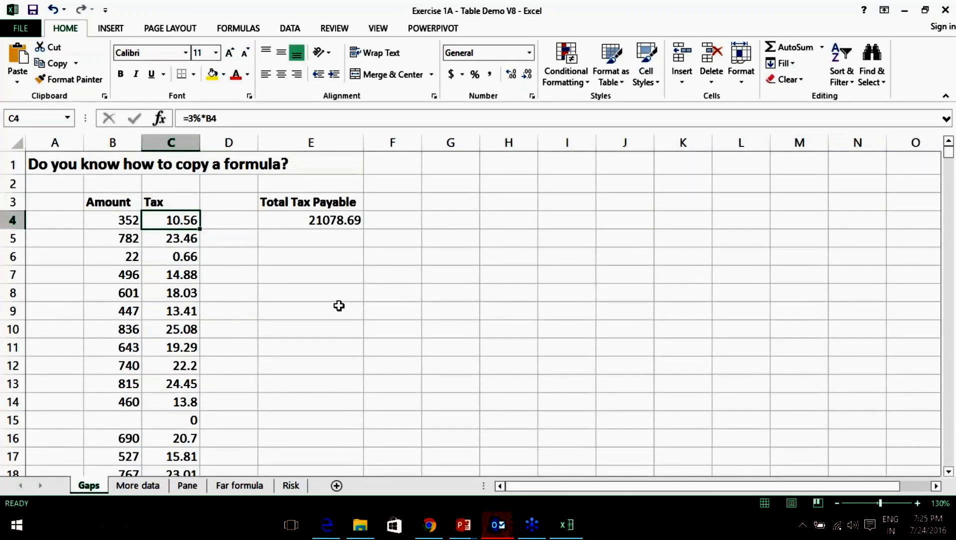
key("ctrl+shift+Down")
scroll(339, 306, "down", 3)
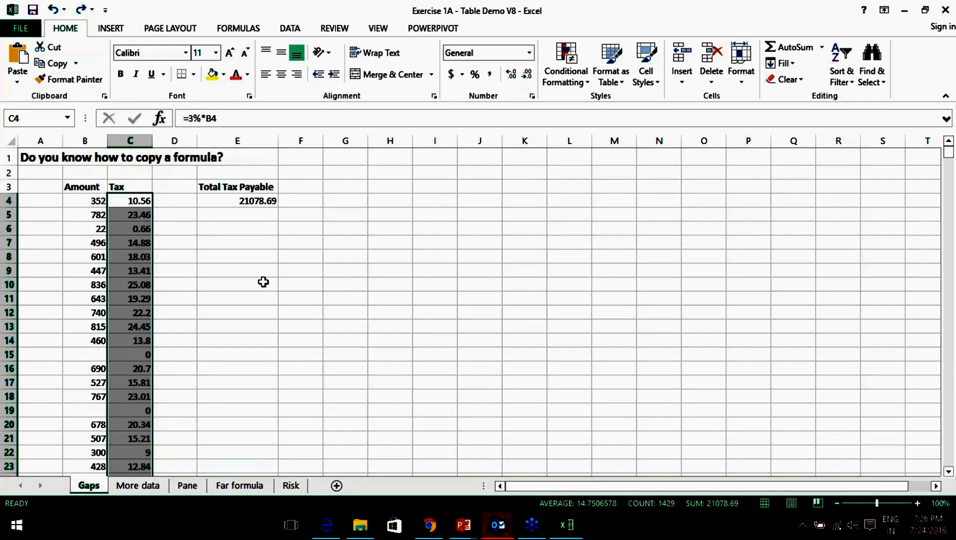
left_click(263, 283)
left_click(138, 486)
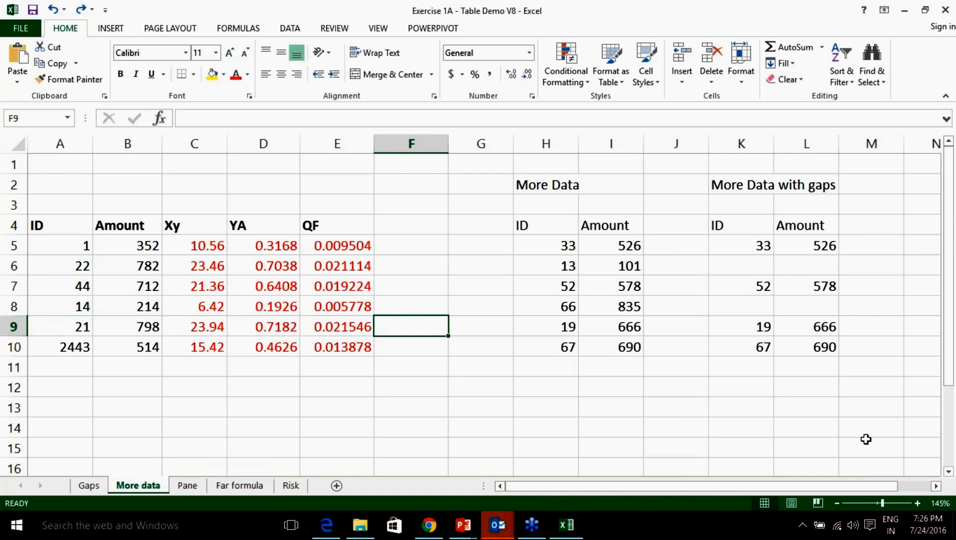
left_click(949, 441)
left_click(831, 376)
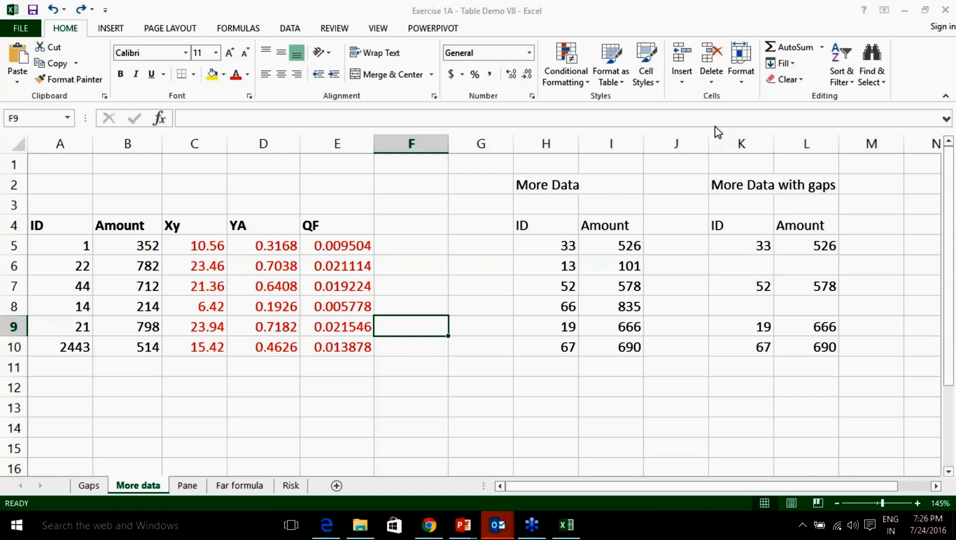
left_click(450, 349)
left_click(66, 225)
left_click_drag(67, 225, 133, 348)
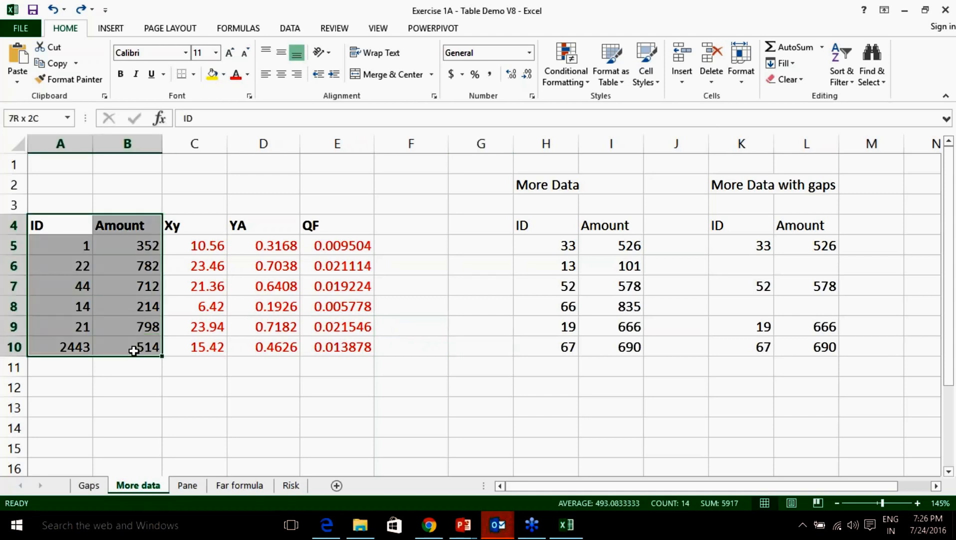
left_click(56, 223)
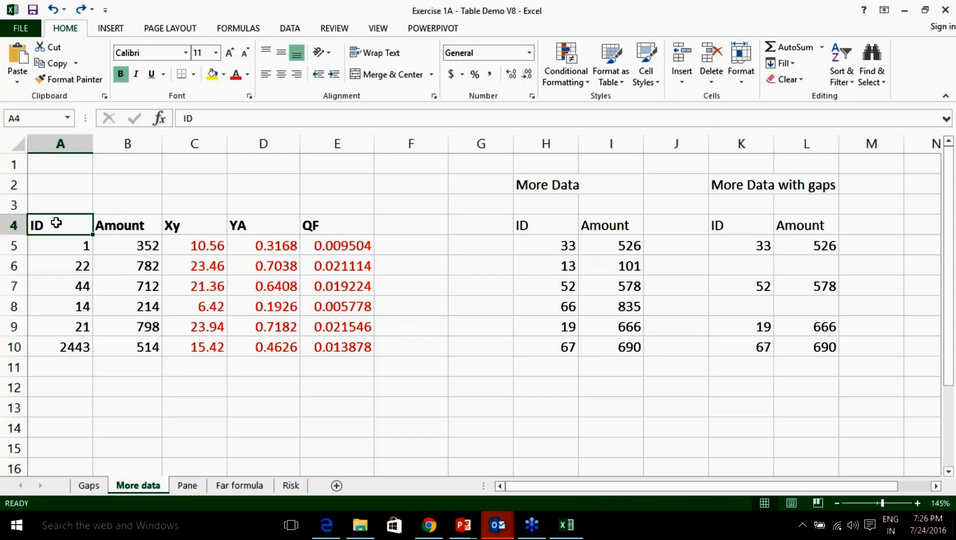
left_click(125, 226)
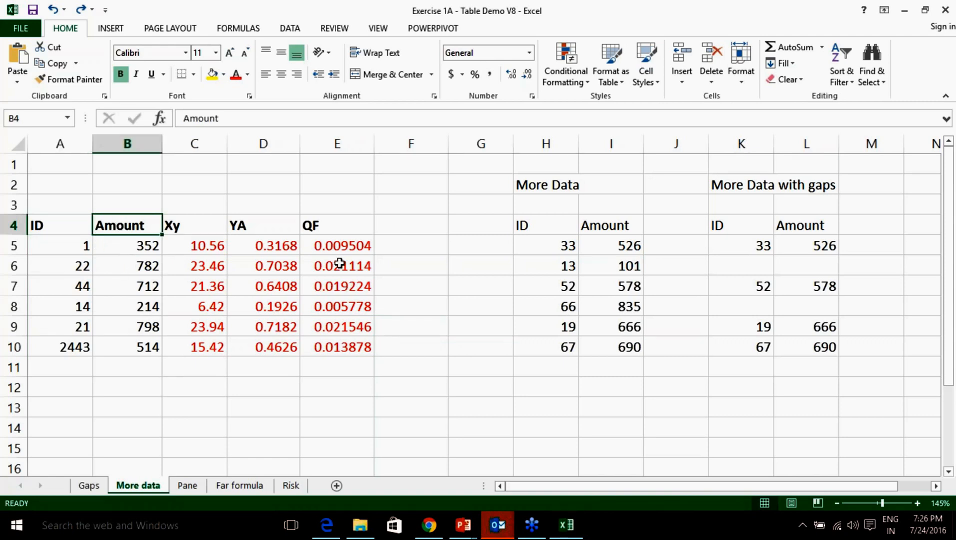
left_click(126, 251)
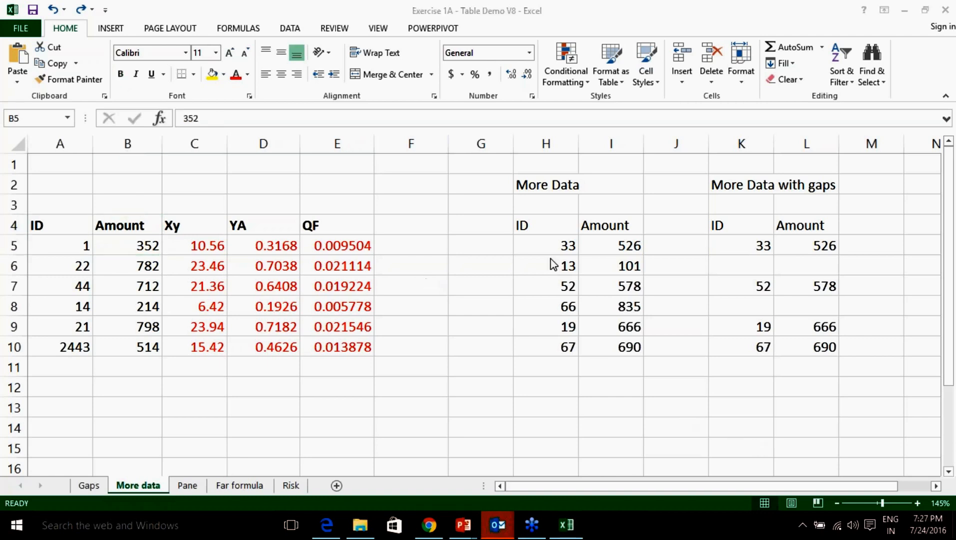
left_click(200, 243)
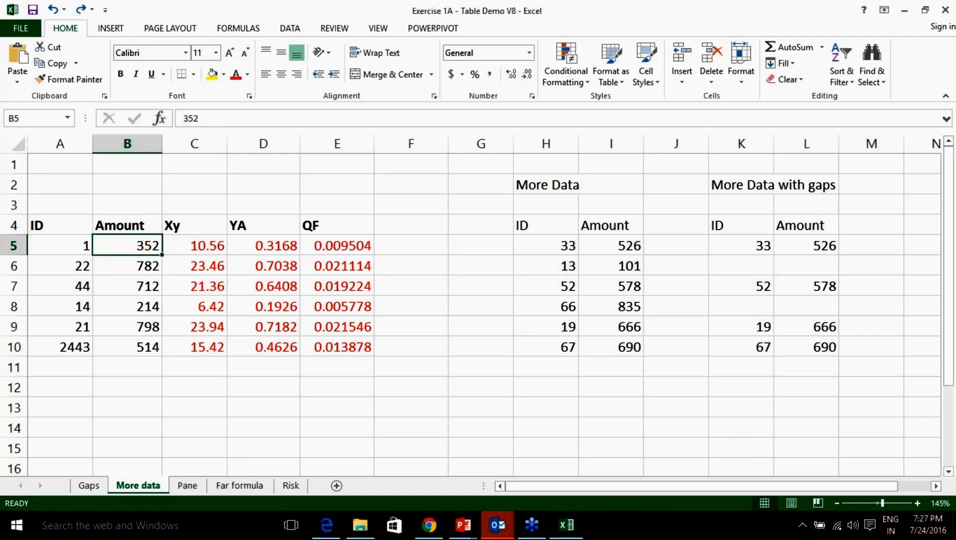
left_click(199, 241)
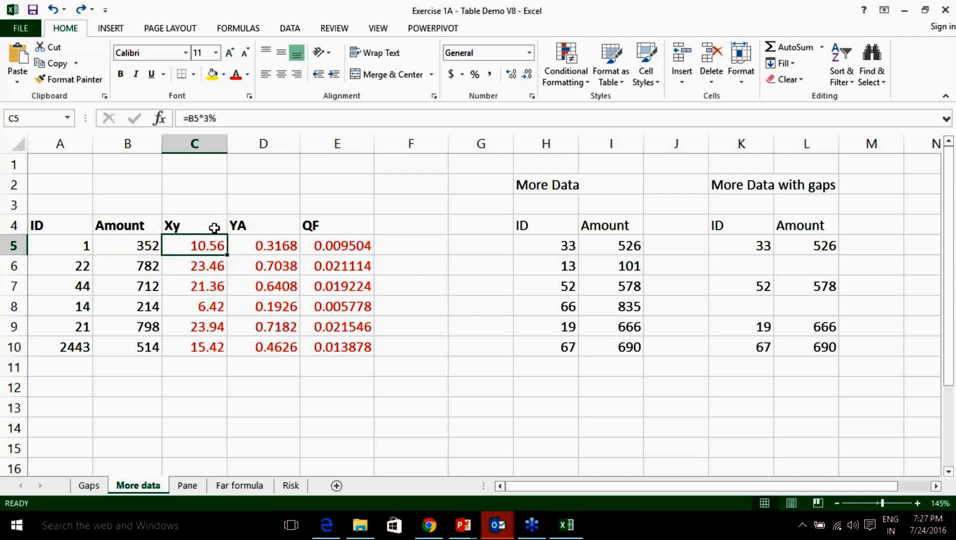
left_click(212, 226)
left_click(210, 246)
left_click(146, 248)
left_click(192, 249)
left_click(275, 243)
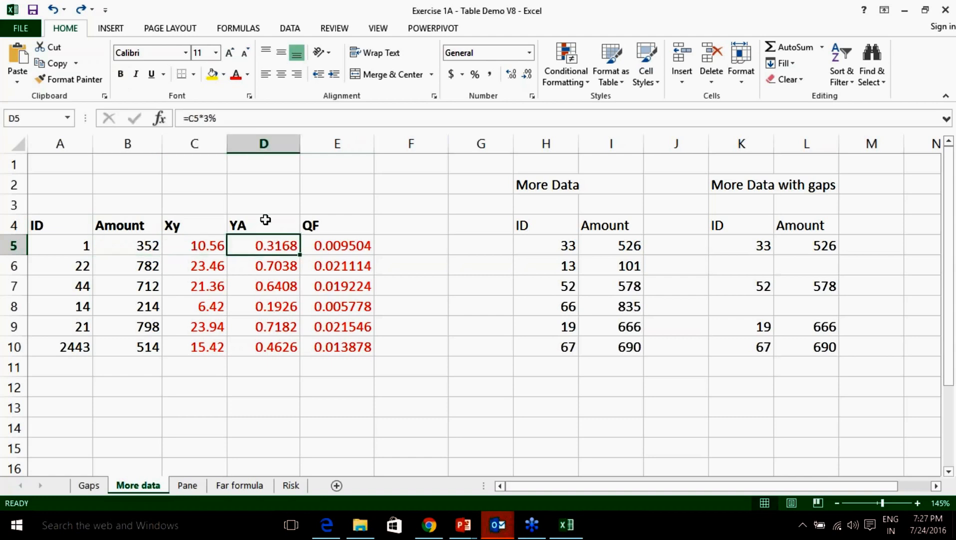
left_click(197, 246)
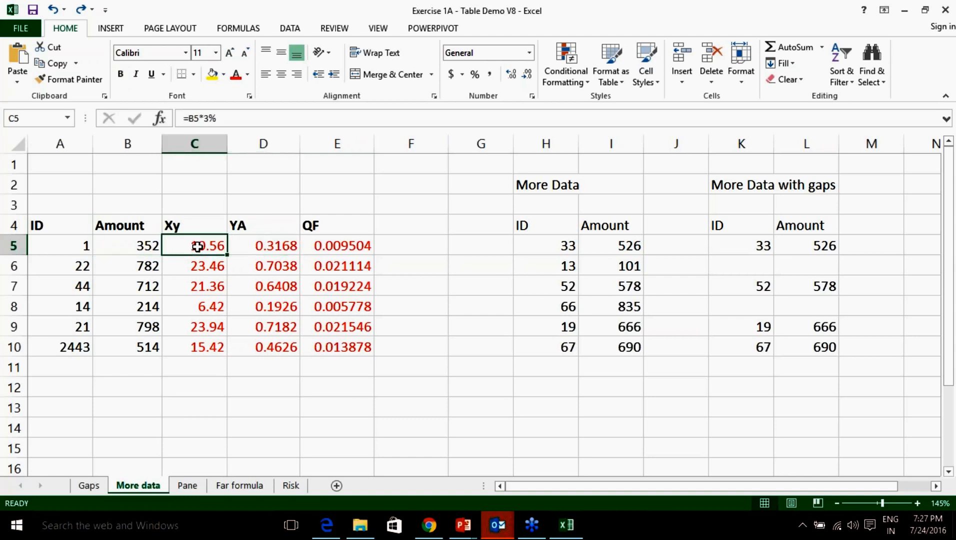
left_click(255, 248)
left_click(356, 250)
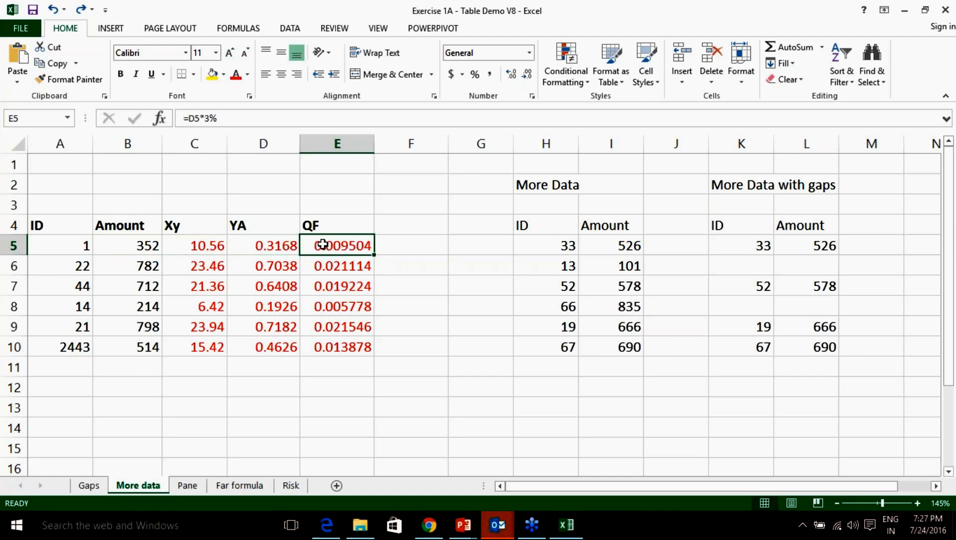
left_click(273, 248)
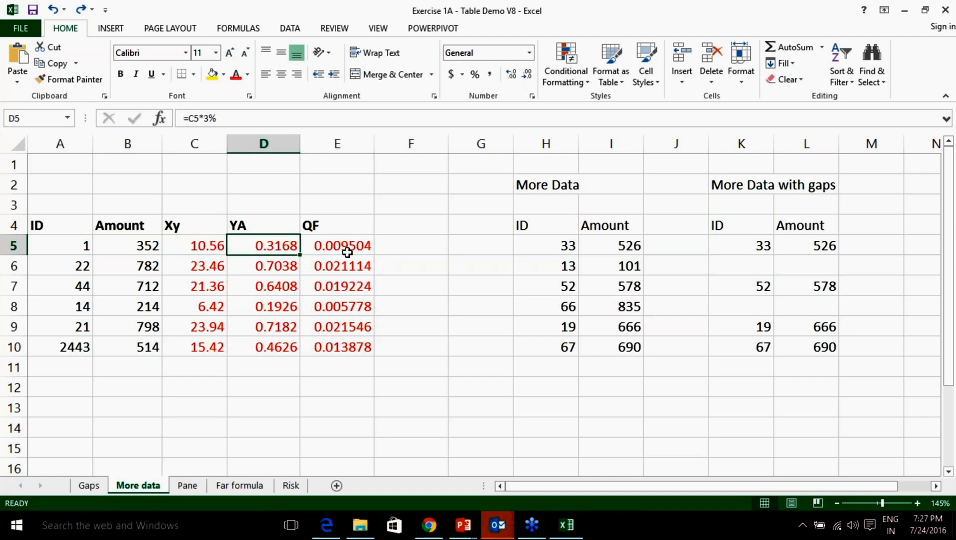
left_click_drag(213, 246, 334, 345)
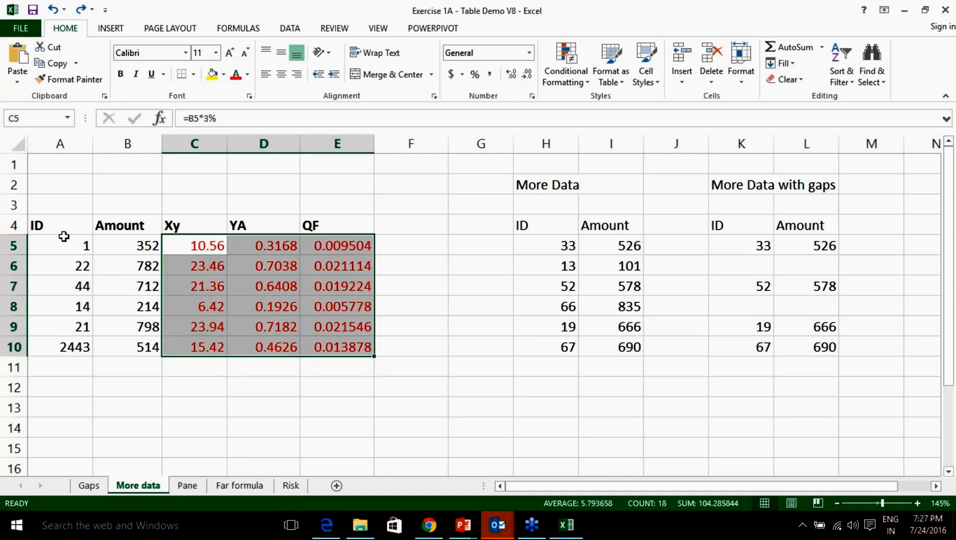
left_click_drag(67, 246, 122, 350)
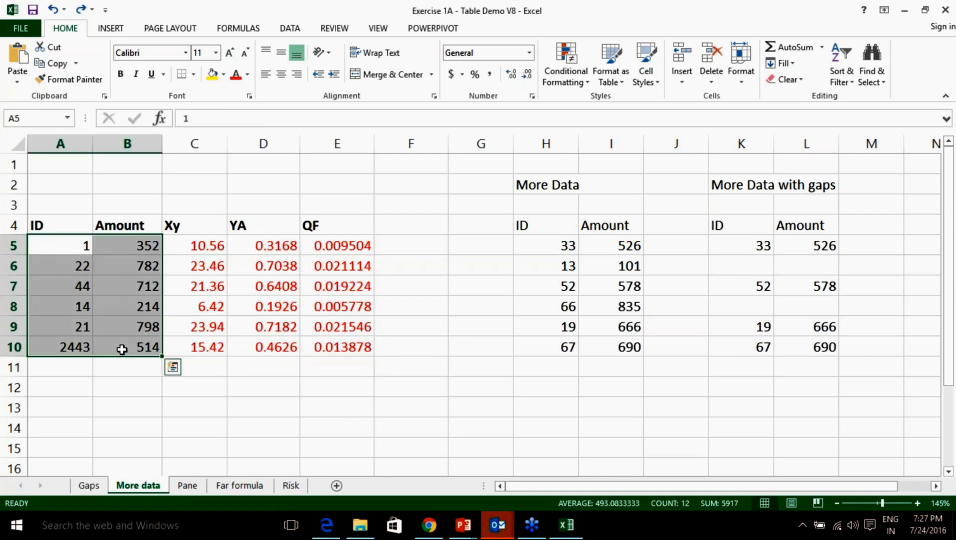
left_click(436, 320)
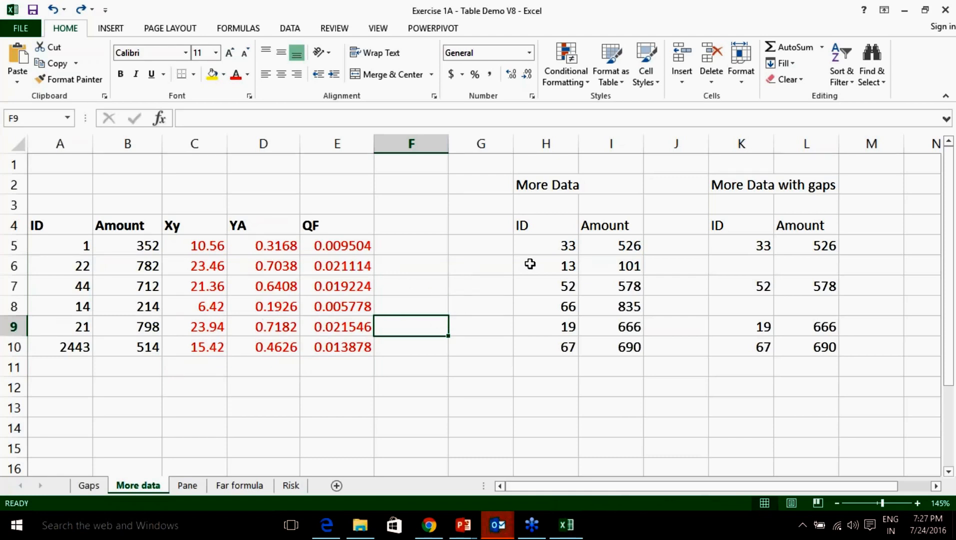
left_click(549, 186)
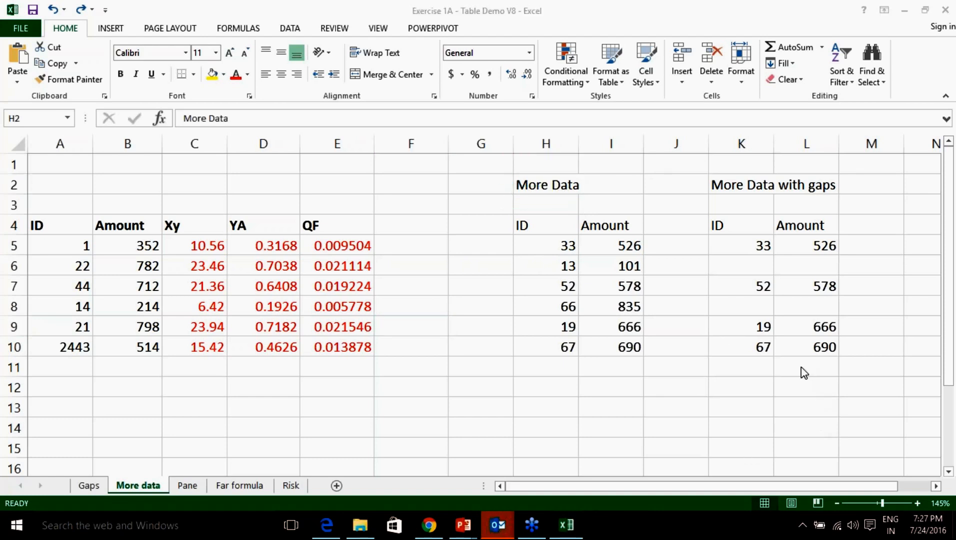
left_click(785, 342)
mouse_move(473, 179)
left_mouse_down()
mouse_move(486, 199)
mouse_move(530, 157)
left_mouse_up()
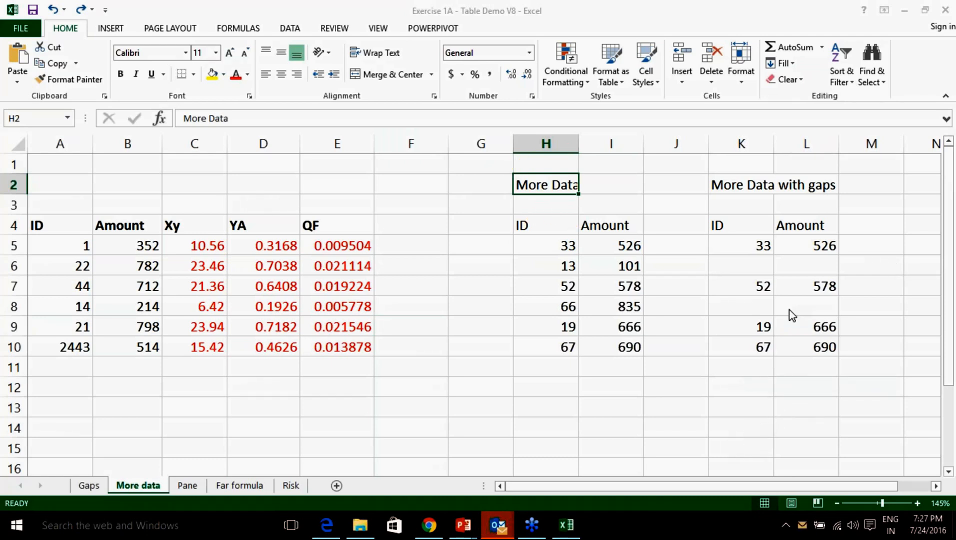
left_click_drag(541, 243, 606, 341)
left_click_drag(556, 241, 619, 344)
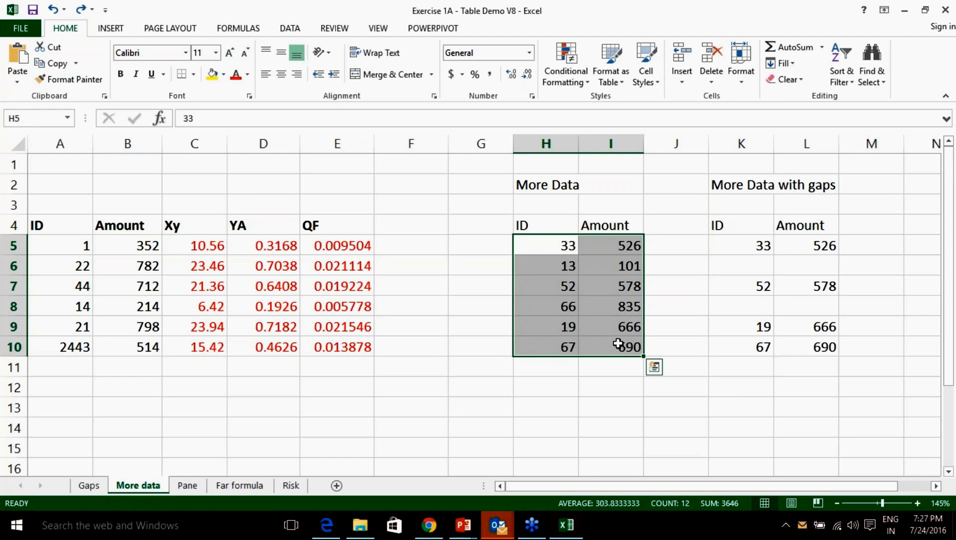
Paste the six More Data IDs and Amounts from H5:I10 into A11:B16.
key("ctrl+c")
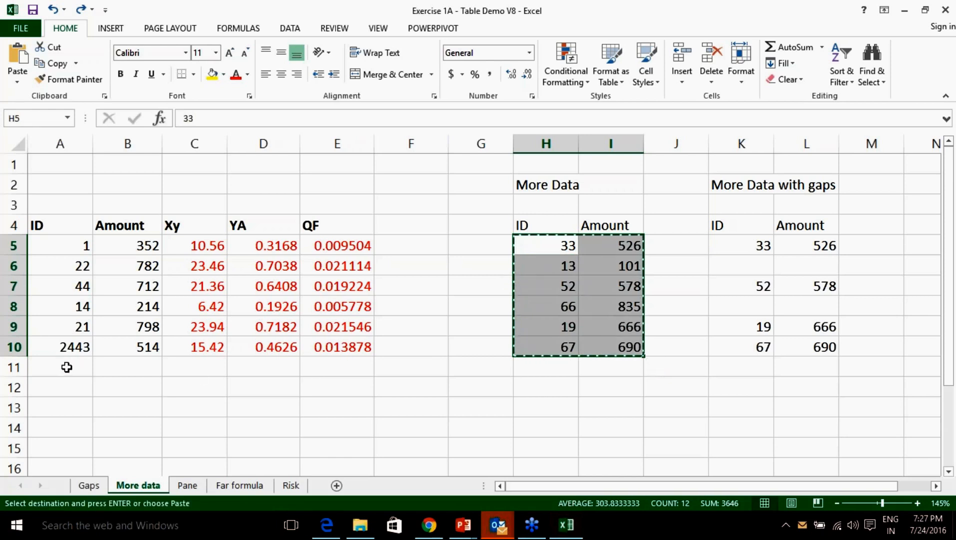
left_click(67, 367)
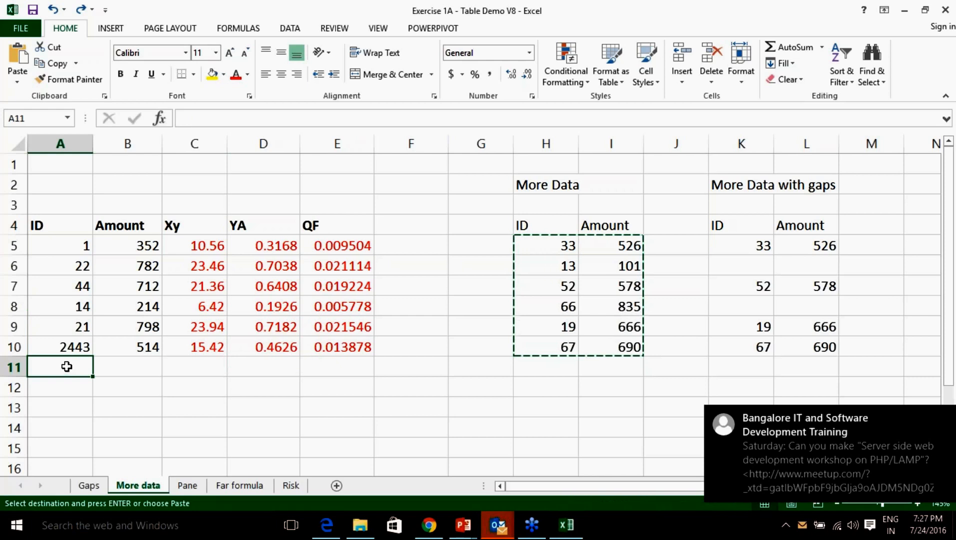
key("ctrl+v")
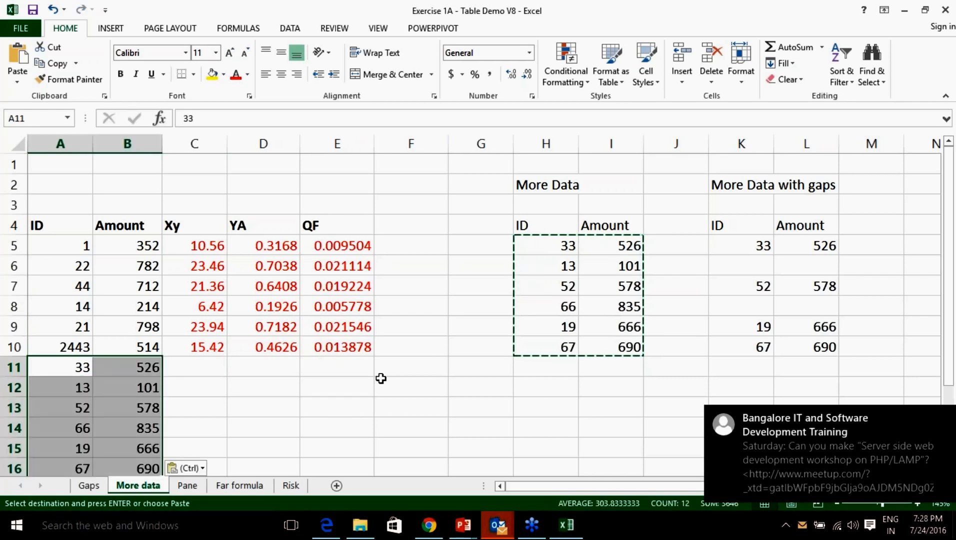
left_click(479, 375)
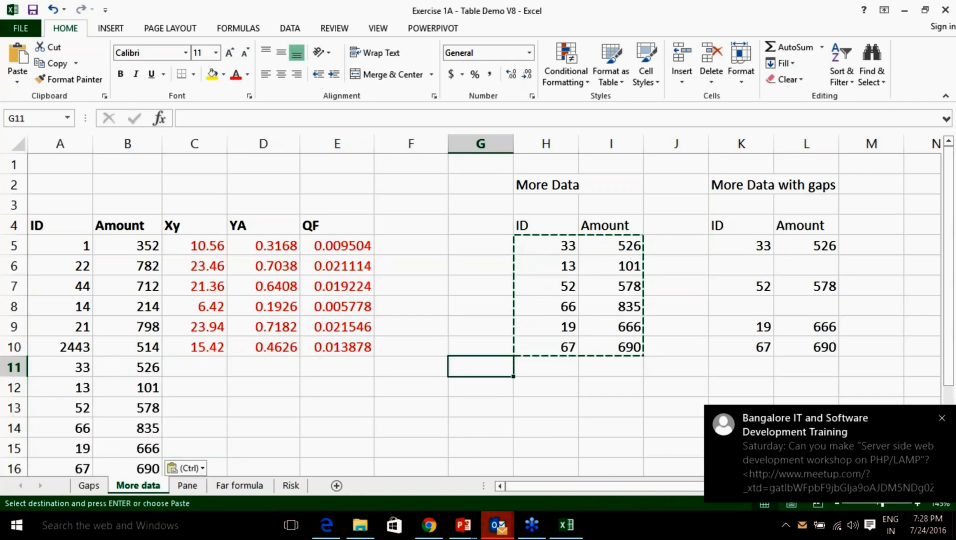
left_click(943, 419)
Fill the Xy formula from C10 down through row 16.
scroll(493, 360, "down", 1)
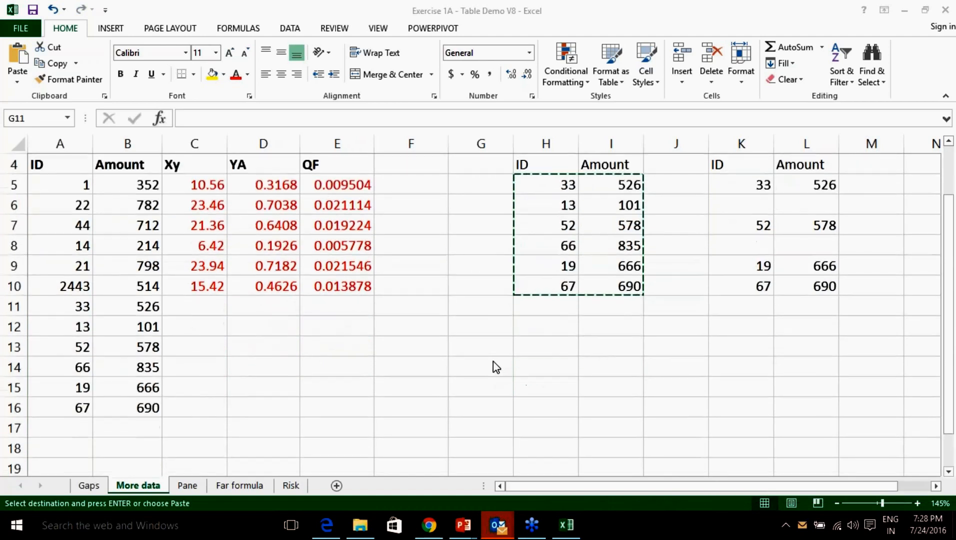
scroll(300, 323, "up", 1)
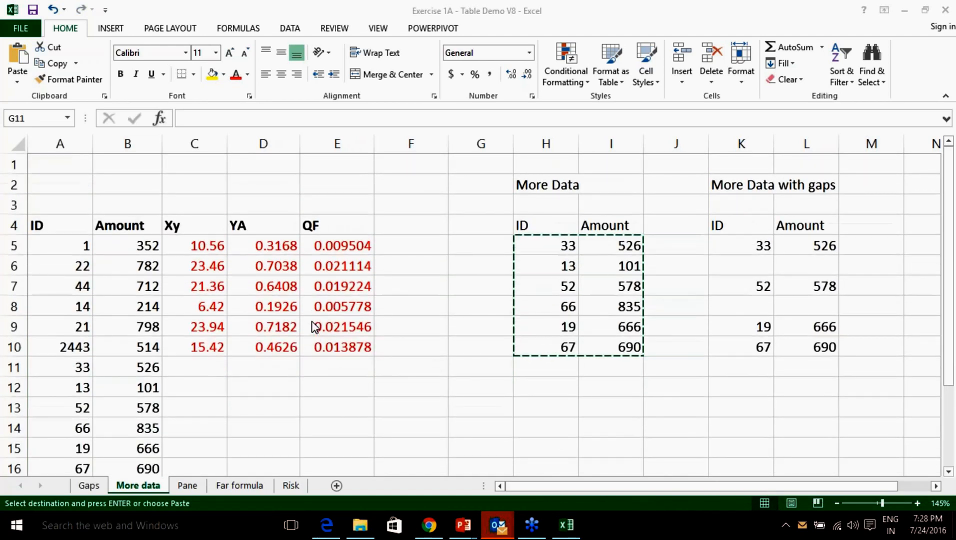
left_click(212, 345)
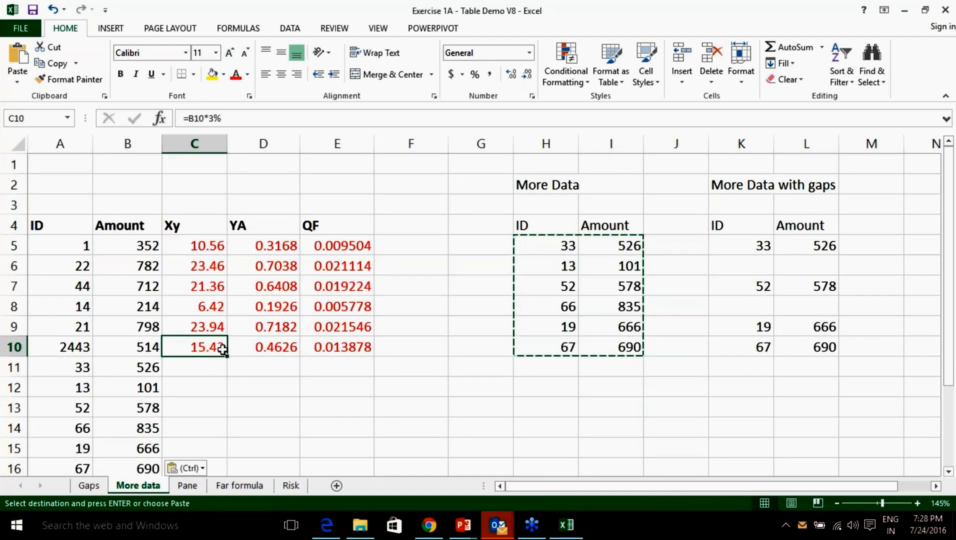
double_click(228, 357)
Fill the YA (D10) and QF (E10) formulas down to row 16, then select K5:L10.
left_click(284, 351)
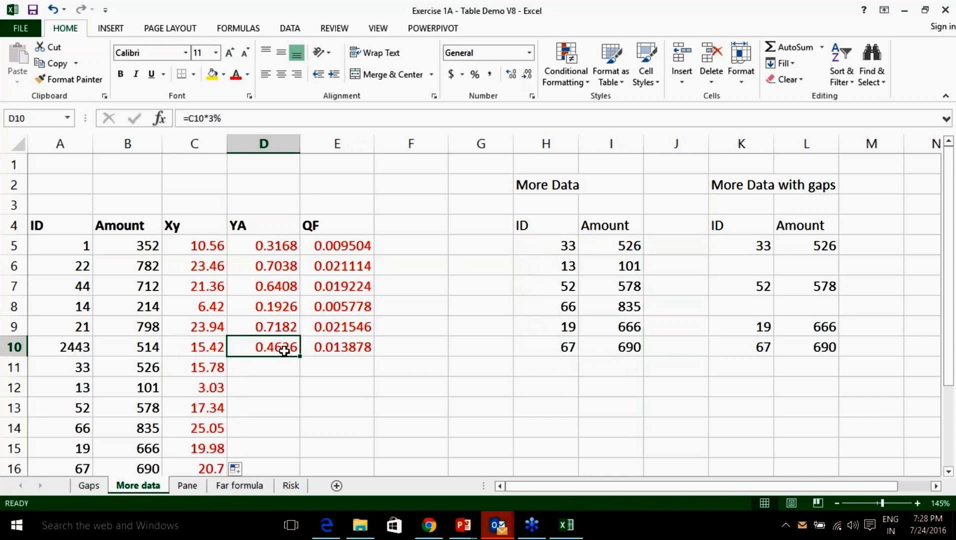
double_click(298, 357)
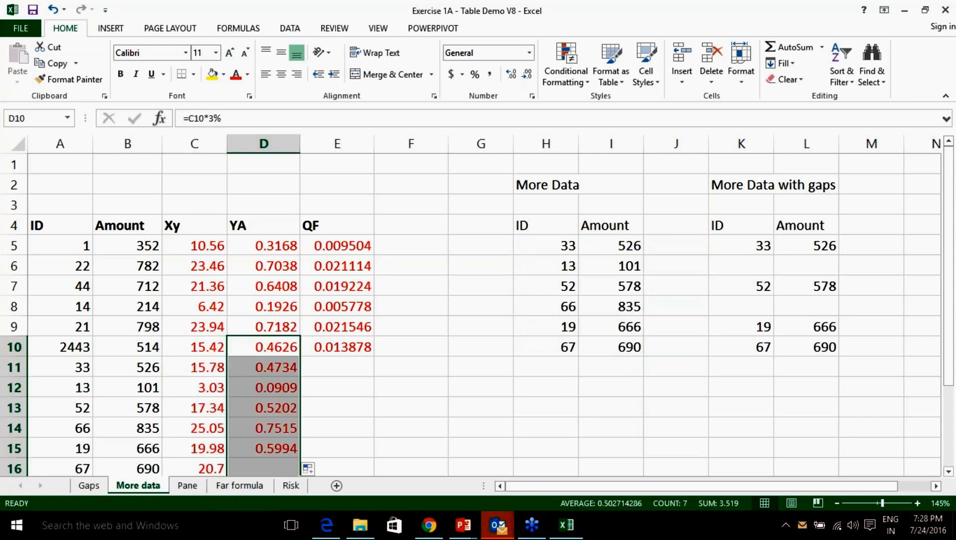
scroll(342, 355, "down", 2)
scroll(364, 293, "up", 1)
left_click(365, 293)
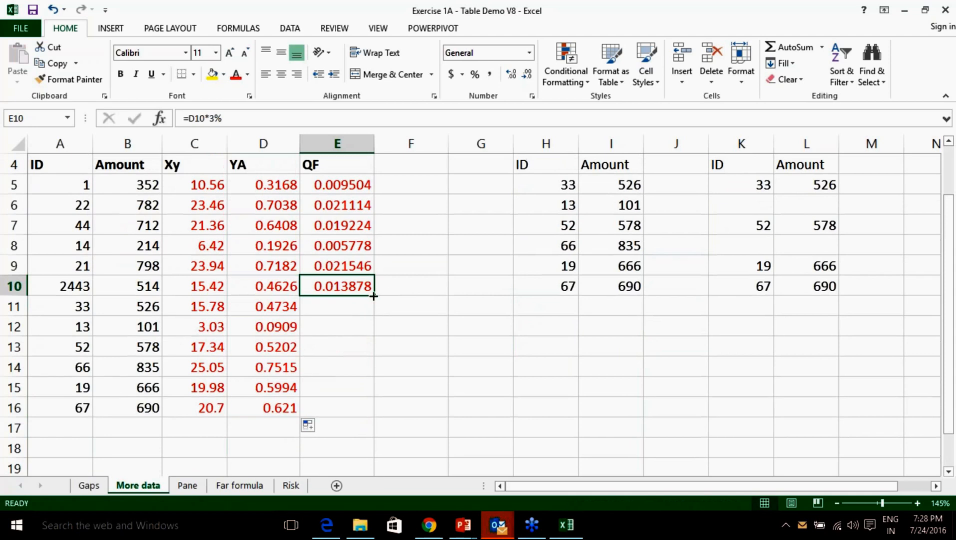
double_click(374, 296)
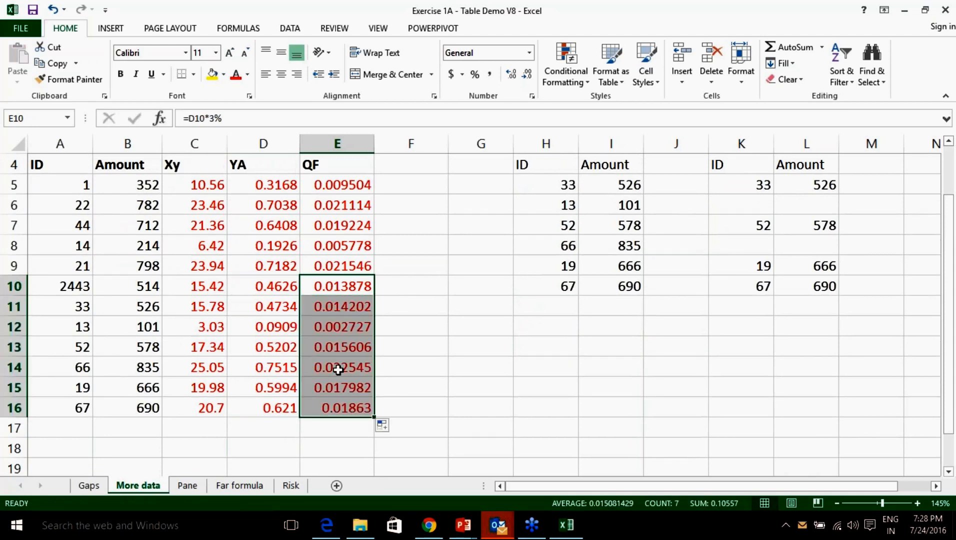
scroll(345, 353, "up", 1)
scroll(433, 356, "down", 1)
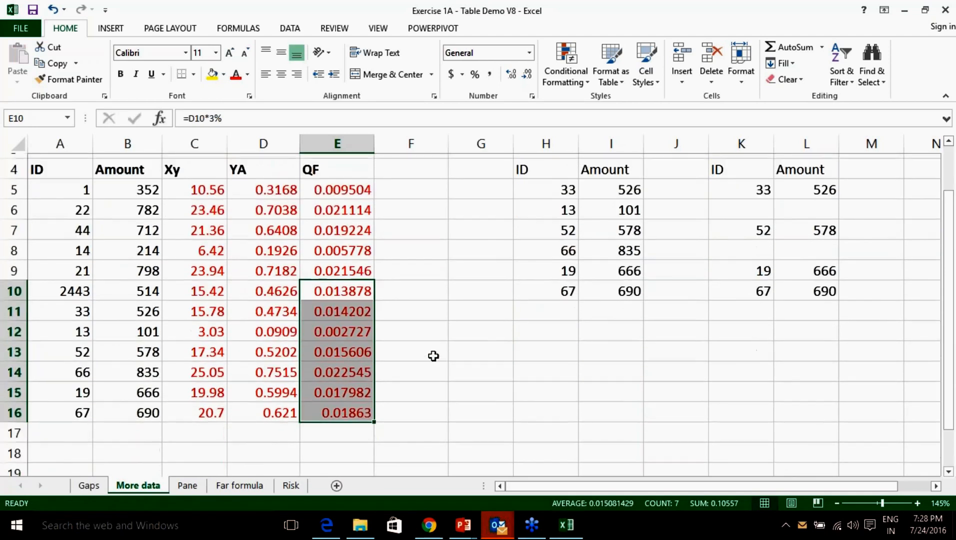
left_click_drag(539, 489, 731, 484)
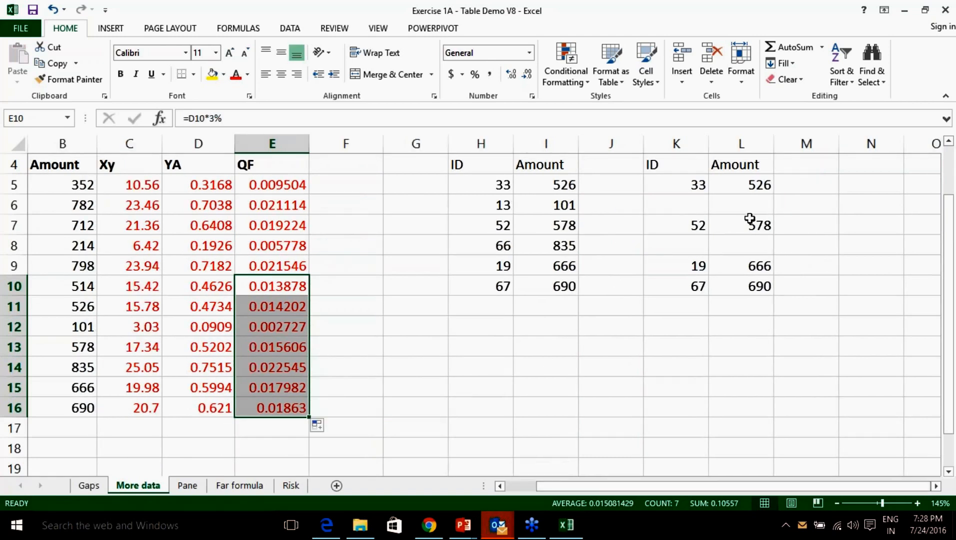
left_click_drag(675, 187, 725, 290)
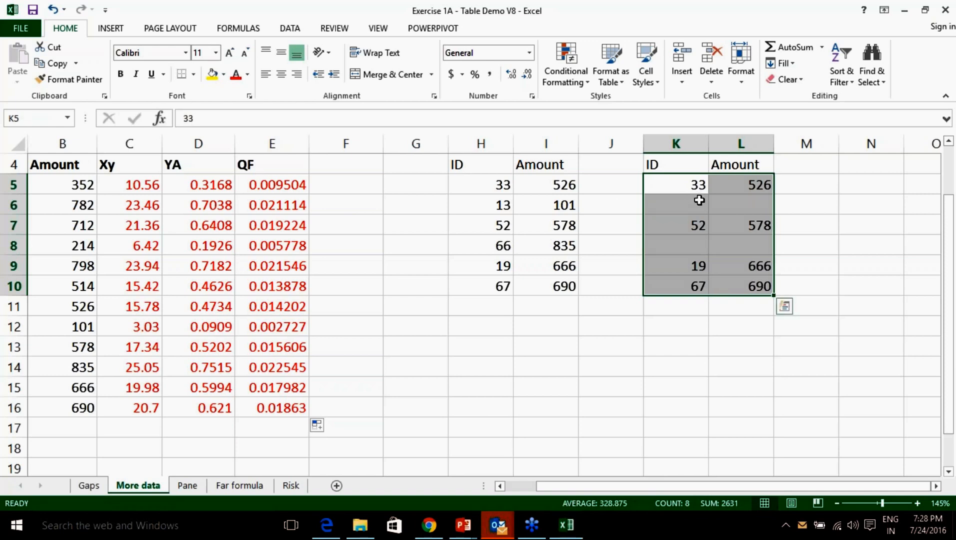
Undo the QF, YA and Xy fills and the A11:B16 paste, so the table ends at row 10.
key("F5")
key("ctrl+z")
key("ctrl+z")
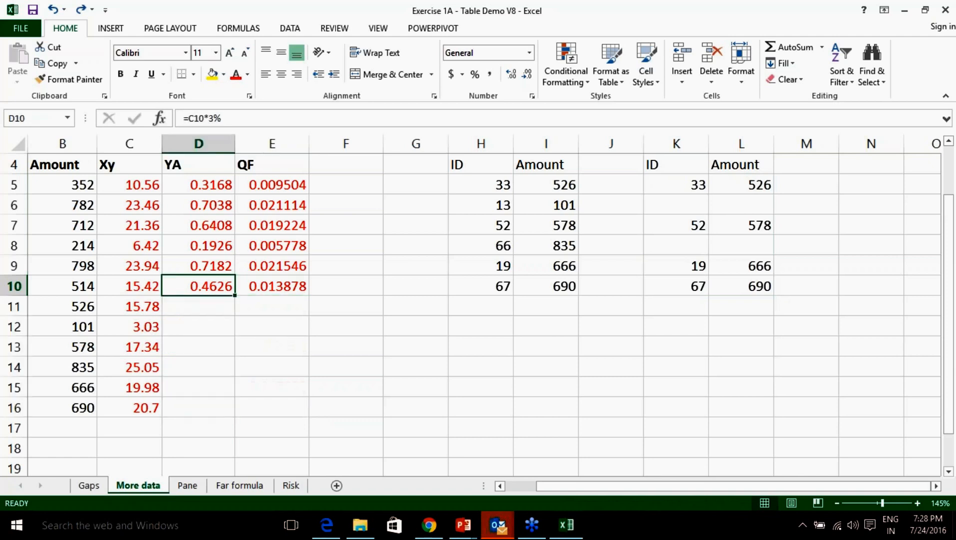
key("ctrl+z")
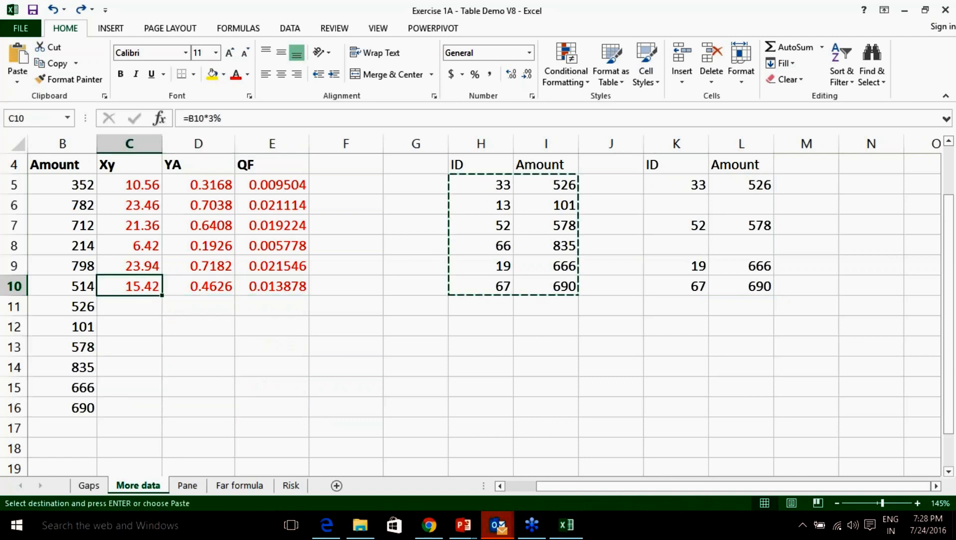
key("ctrl+z")
scroll(495, 258, "up", 1)
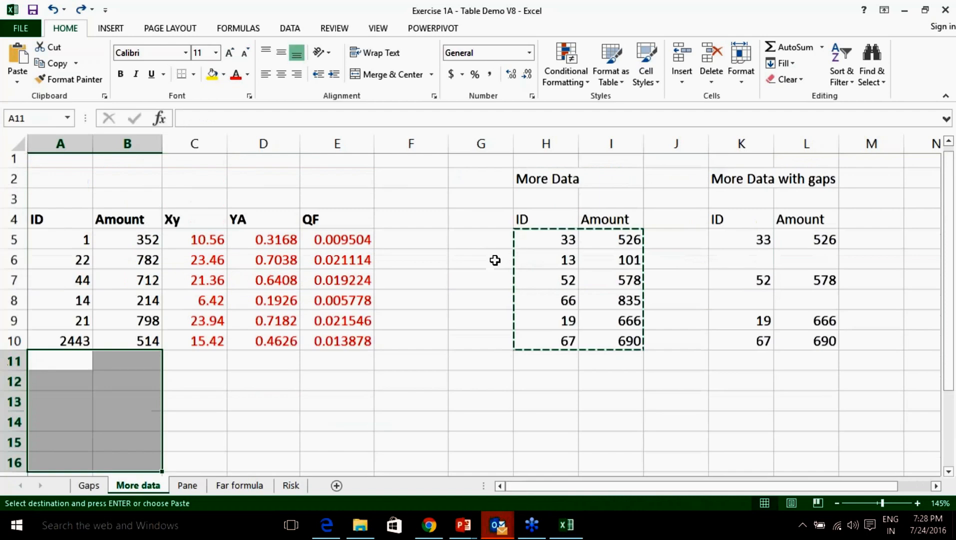
left_click(463, 265)
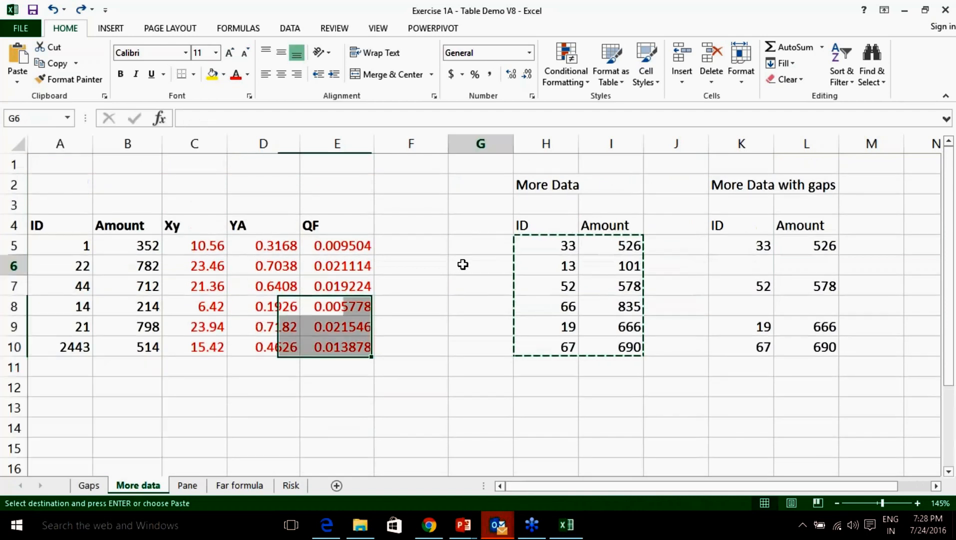
left_click(457, 292)
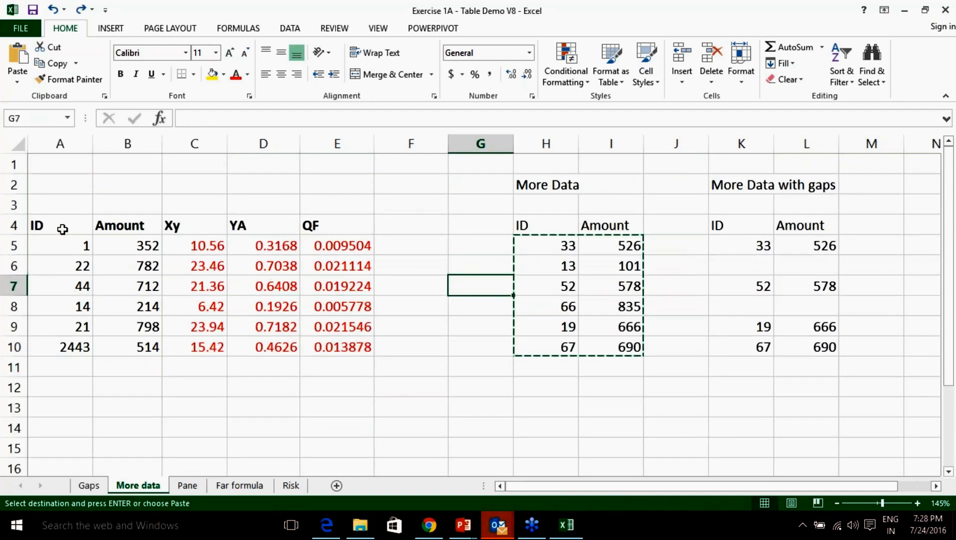
left_click_drag(58, 226, 313, 350)
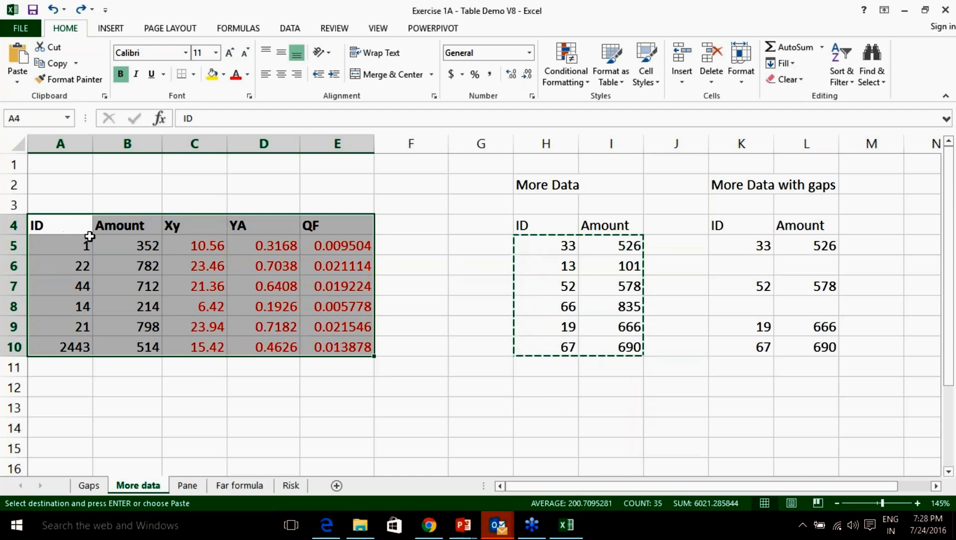
left_click(353, 346)
left_click(195, 286)
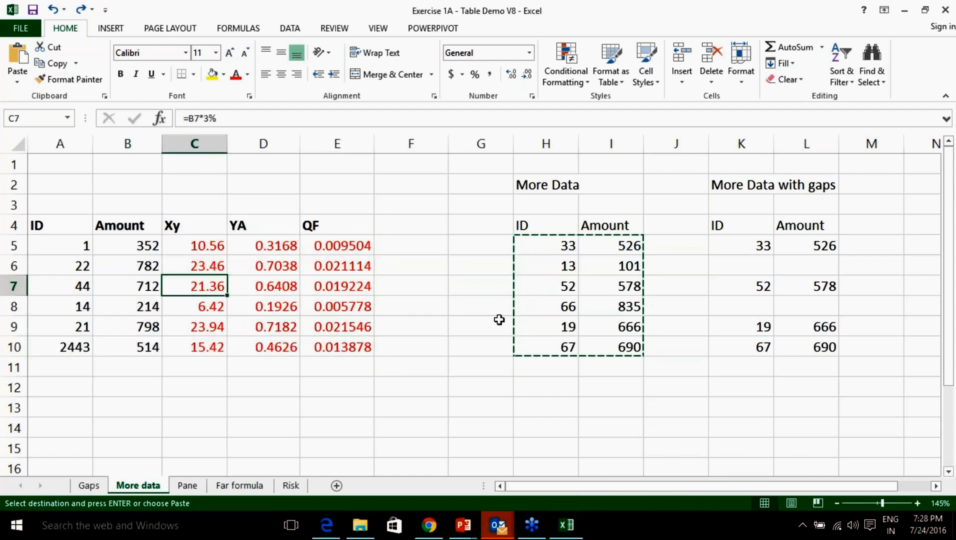
left_click(394, 319)
left_click_drag(66, 235, 335, 348)
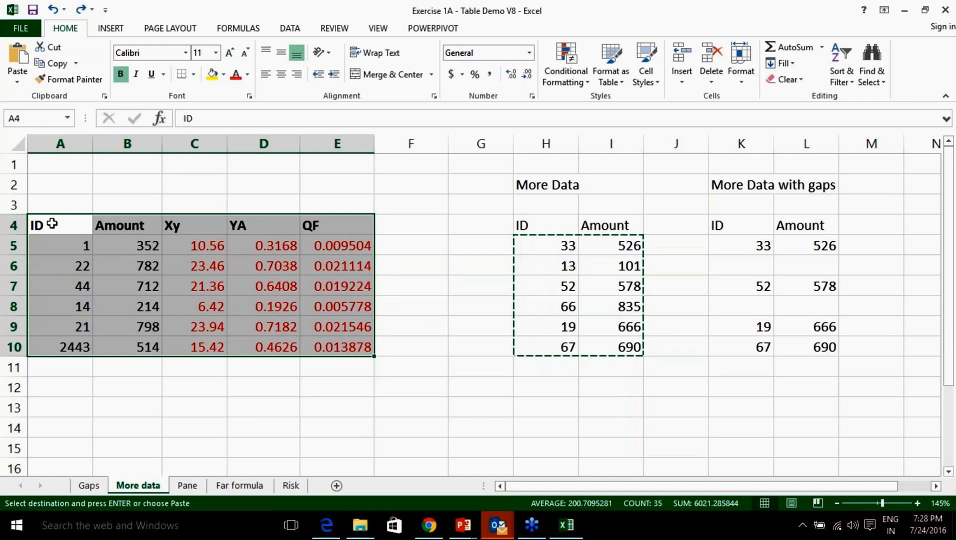
left_click(431, 362)
left_click_drag(57, 226, 331, 349)
Deselect the data range and close the ReactJS Bangalore meetup notification.
left_click(195, 272)
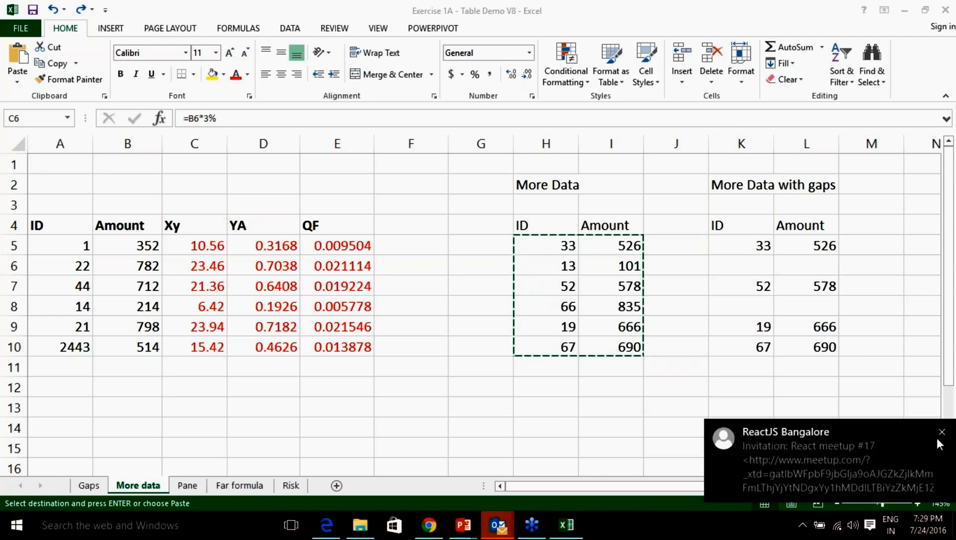
left_click(941, 433)
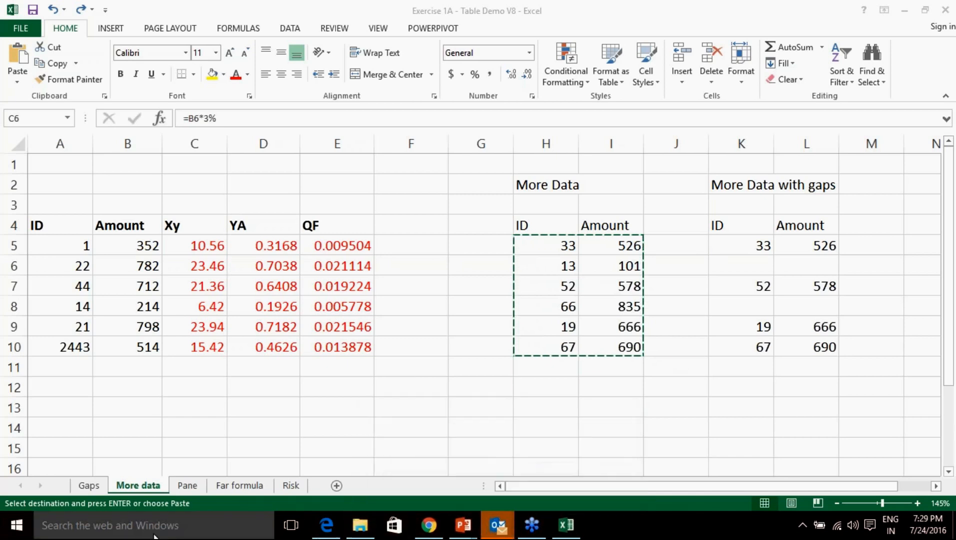
Launch Word from Windows search and start a blank document.
left_click(107, 529)
type("word")
key("Return")
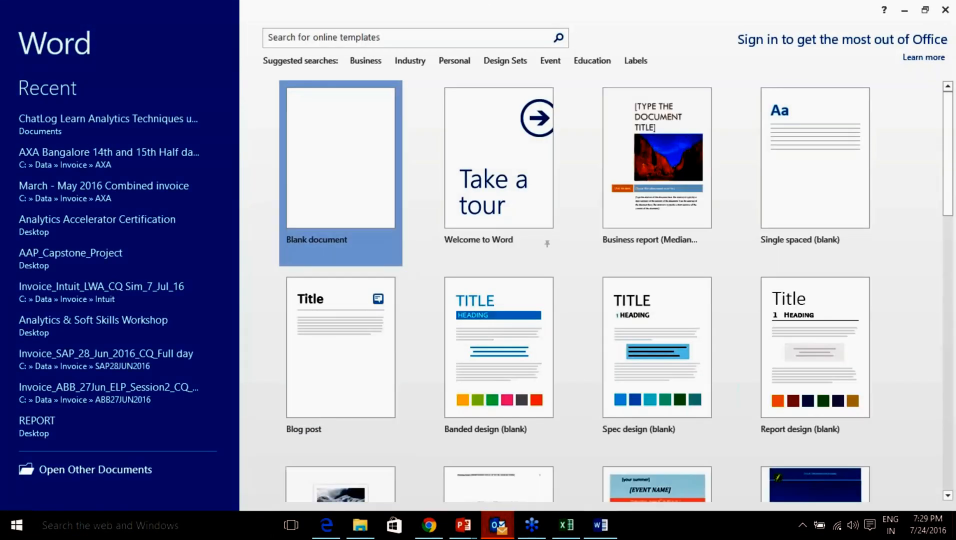
left_click(353, 207)
Type six lines of random filler text, then select all and deselect it.
type("aerrhweth")
key("Return")
key("Return")
type("qaethwrethwrtnwr")
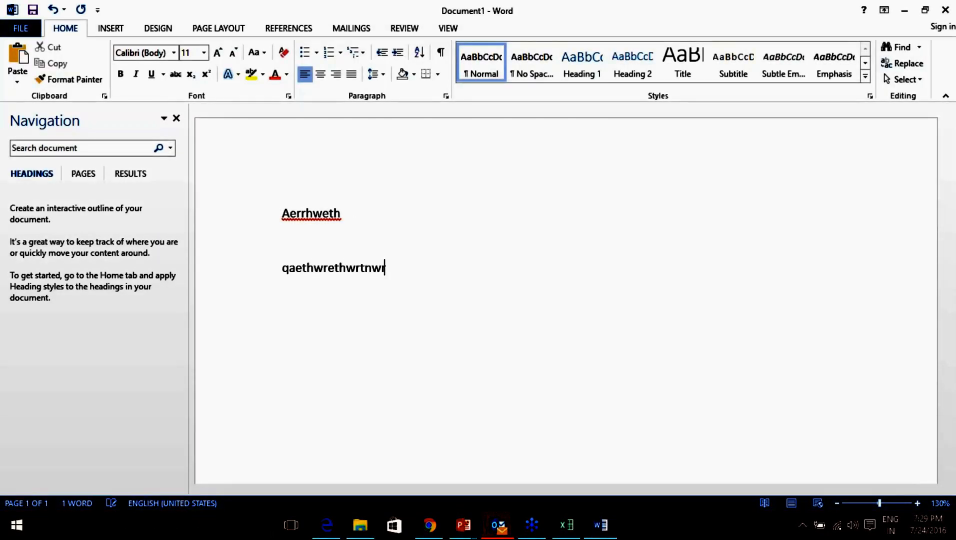
type("tn")
key("Return")
type("wetnwrgnwrn")
key("Return")
type("qwetnwrnwr")
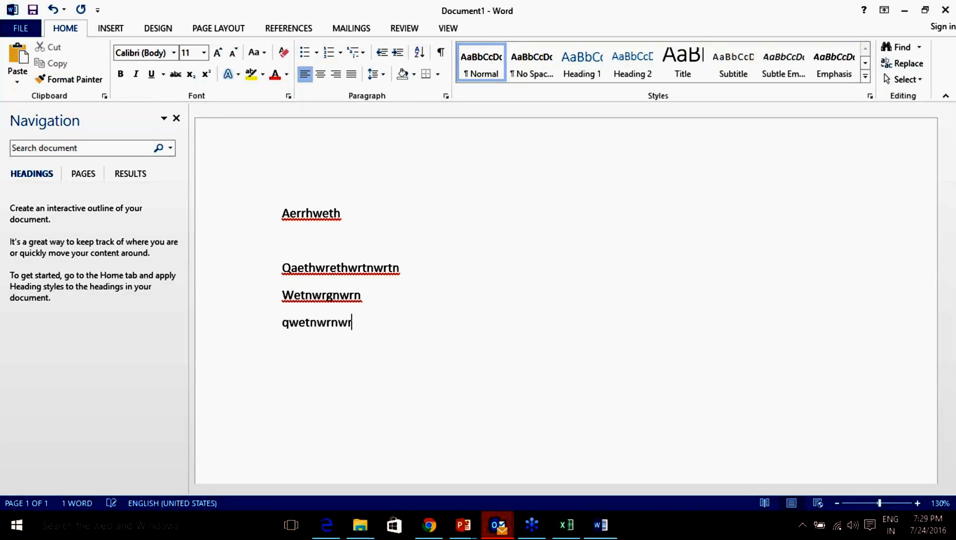
type("gn")
key("Return")
type("wqretgnwsrgnwrgn")
key("Return")
type("qawertgnwrygnywsrhn")
key("Return")
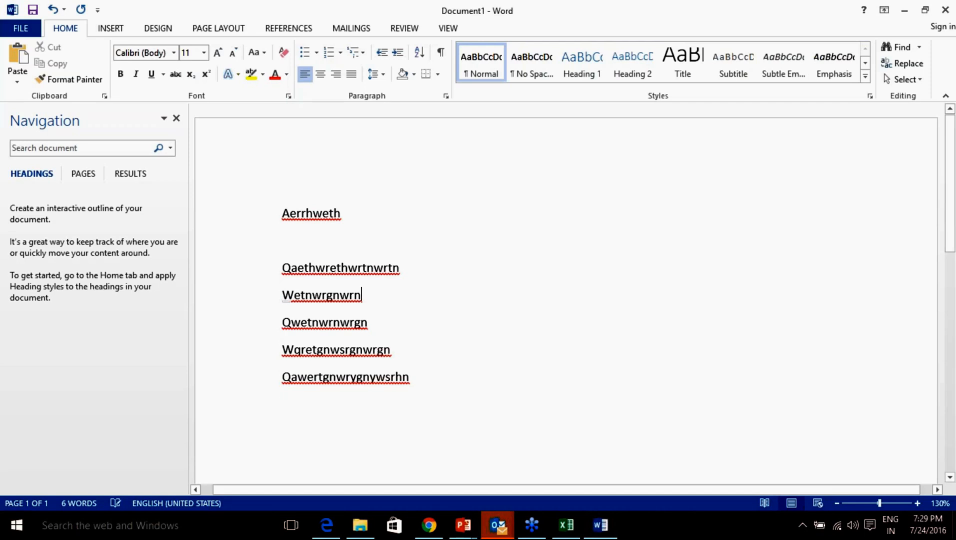
key("ctrl+a")
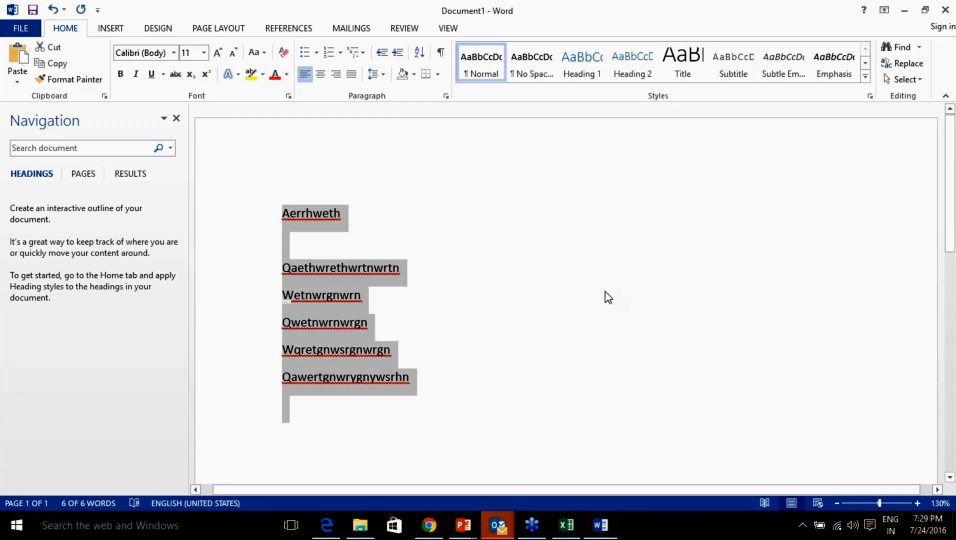
left_click(470, 295)
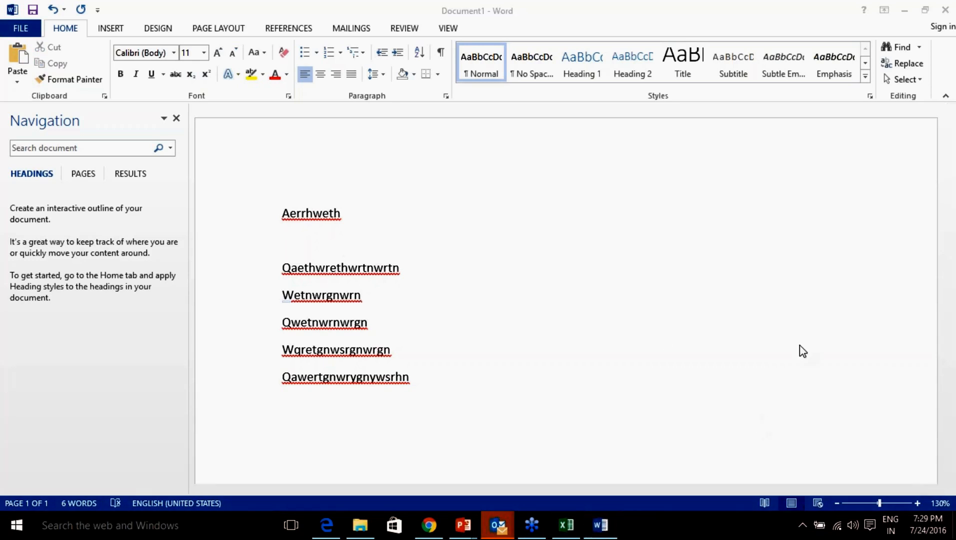
Draw freehand strokes over the page and restore the Word window so Excel shows behind.
mouse_move(480, 189)
left_mouse_down()
mouse_move(475, 225)
mouse_move(487, 223)
left_mouse_up()
mouse_move(491, 187)
left_mouse_down()
mouse_move(502, 220)
mouse_move(525, 202)
mouse_move(543, 214)
left_mouse_up()
left_click_drag(488, 202, 501, 199)
left_click_drag(567, 197, 569, 221)
mouse_move(555, 209)
left_mouse_down()
mouse_move(619, 189)
mouse_move(629, 214)
mouse_move(621, 203)
mouse_move(704, 159)
left_mouse_up()
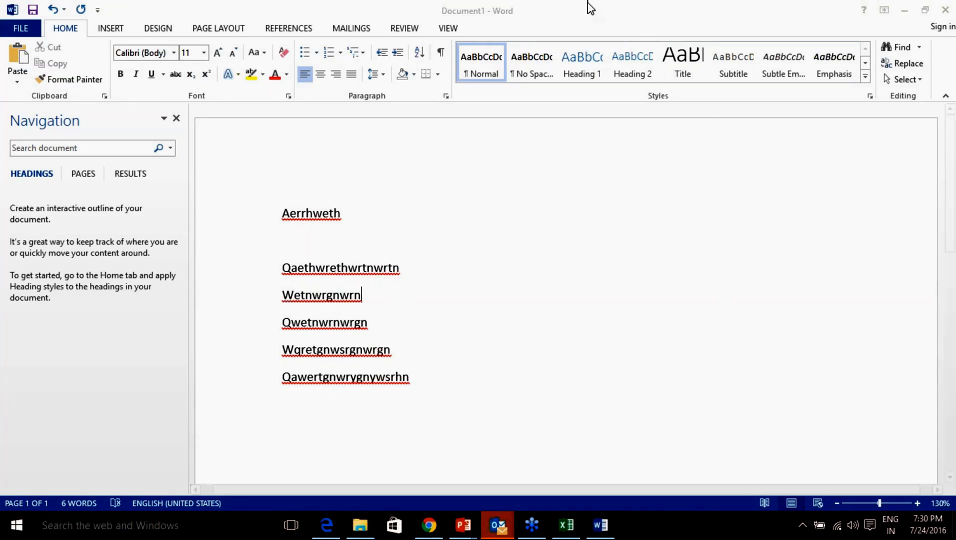
left_click_drag(581, 15, 554, 91)
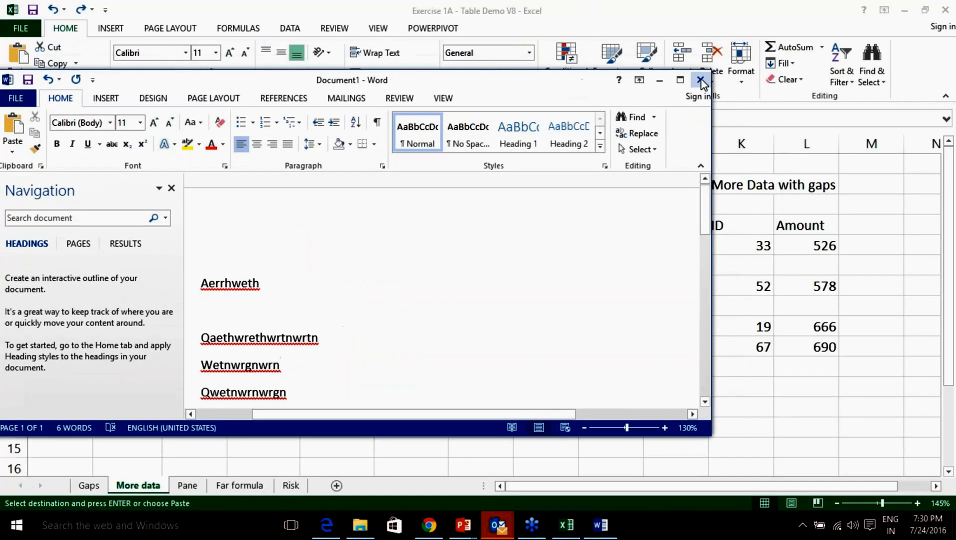
Close the Word document without saving, then select the A4:E10 ID-to-QF block with Ctrl+A.
left_click(700, 80)
left_click(478, 289)
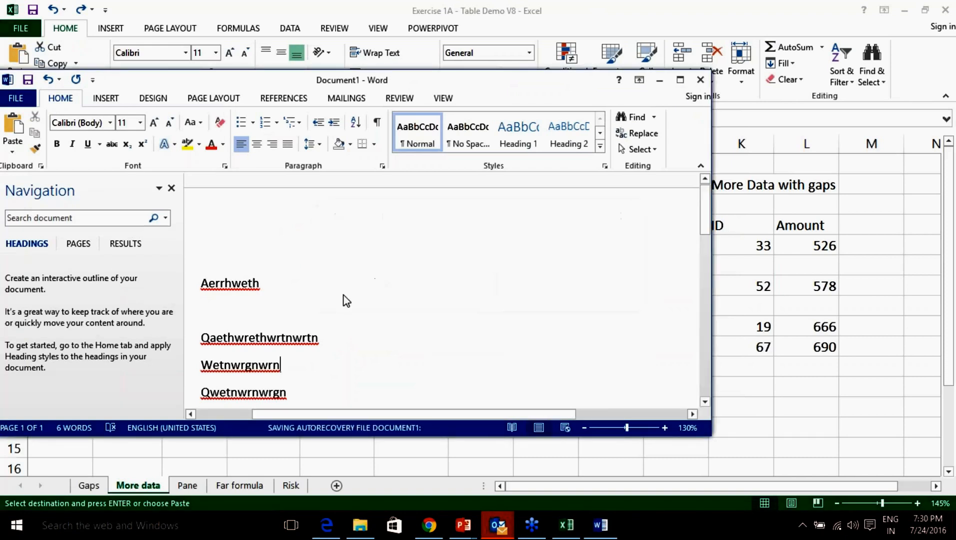
left_click(150, 283)
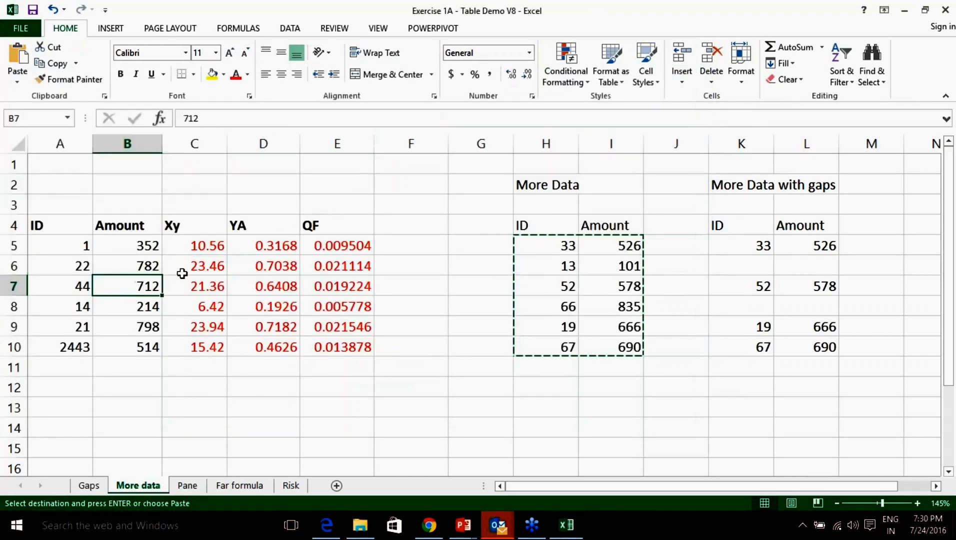
left_click(220, 281)
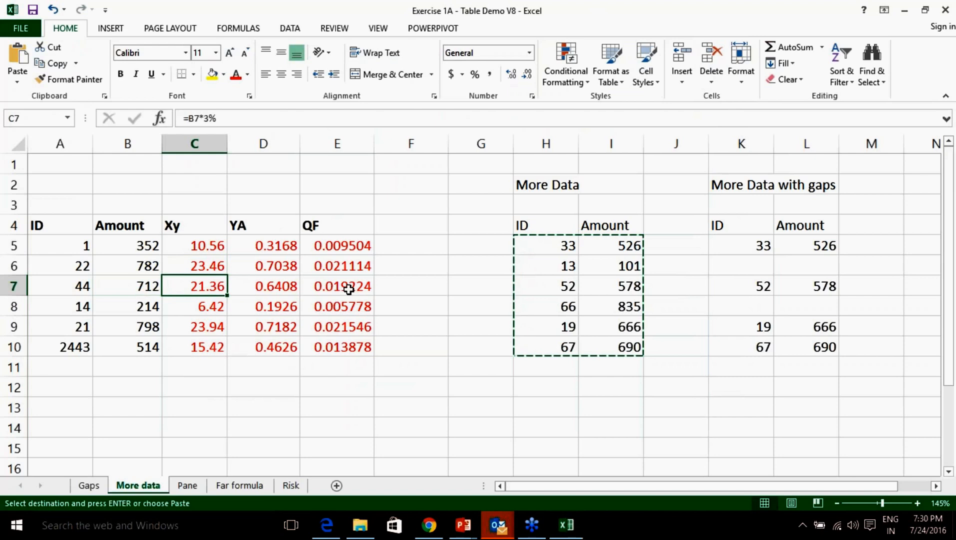
key("ctrl+a")
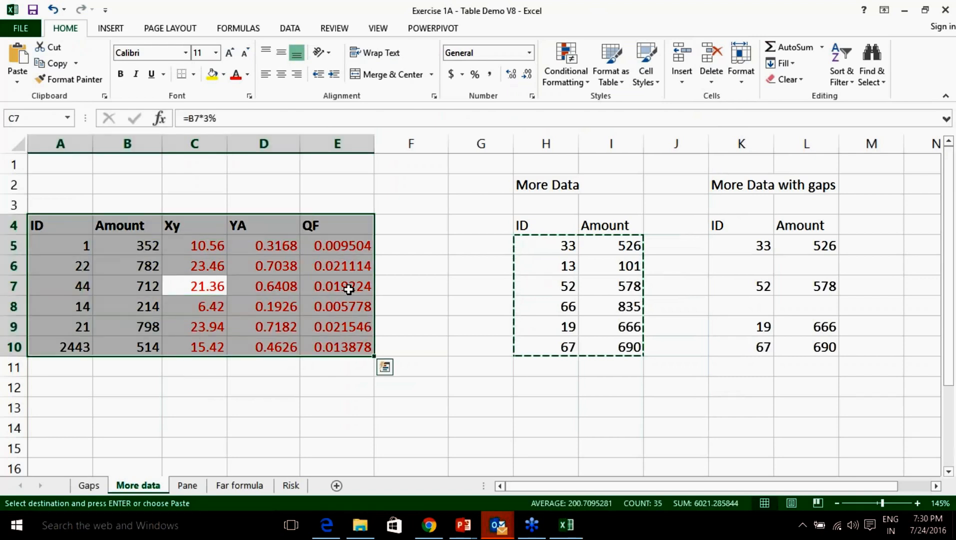
left_click(433, 278)
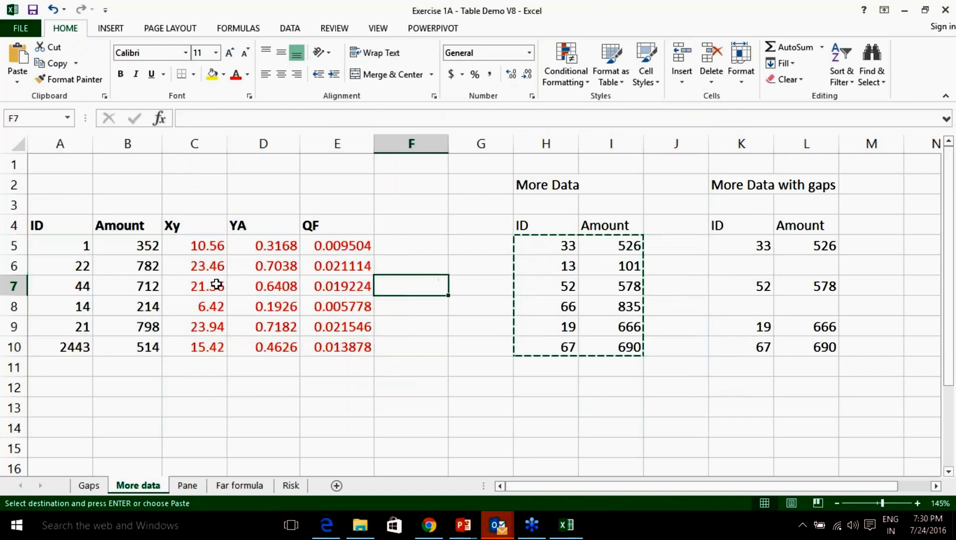
left_click(156, 285)
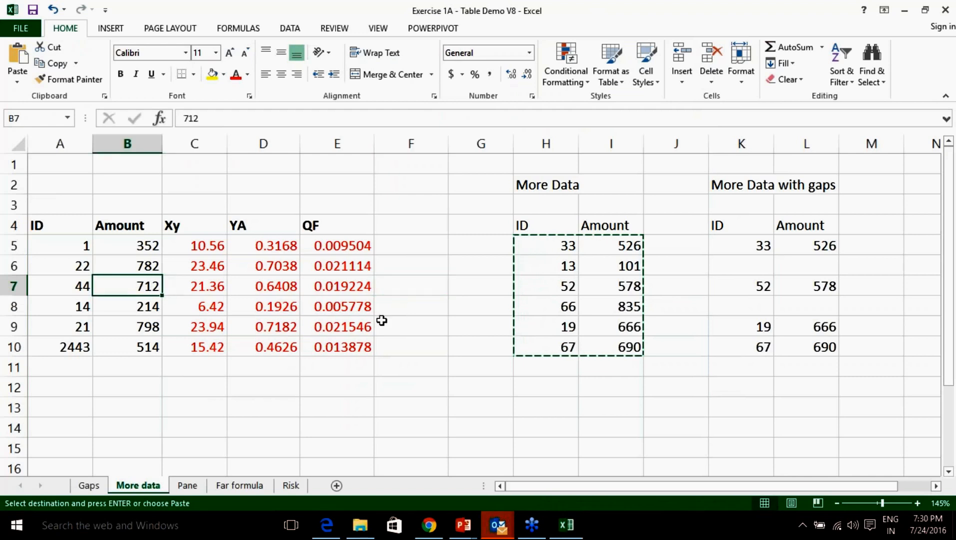
left_click(209, 288)
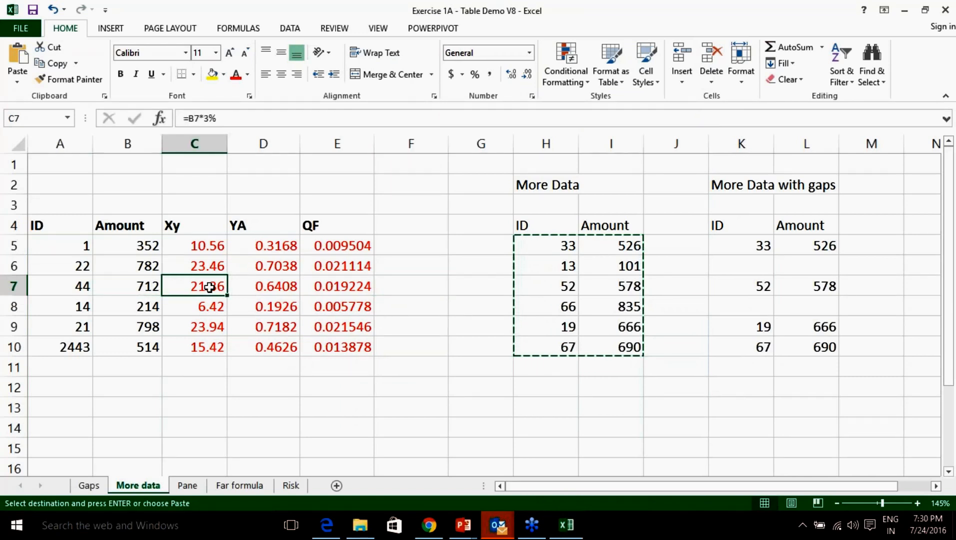
key("ctrl+a")
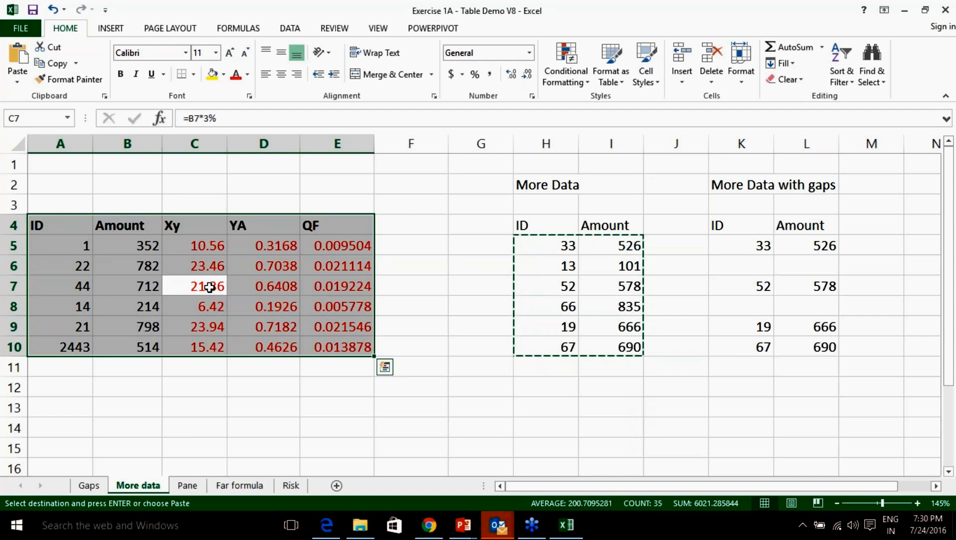
Insert a table over =$A$4:$E$10 with headers, then click into it to check the banding.
left_click(118, 30)
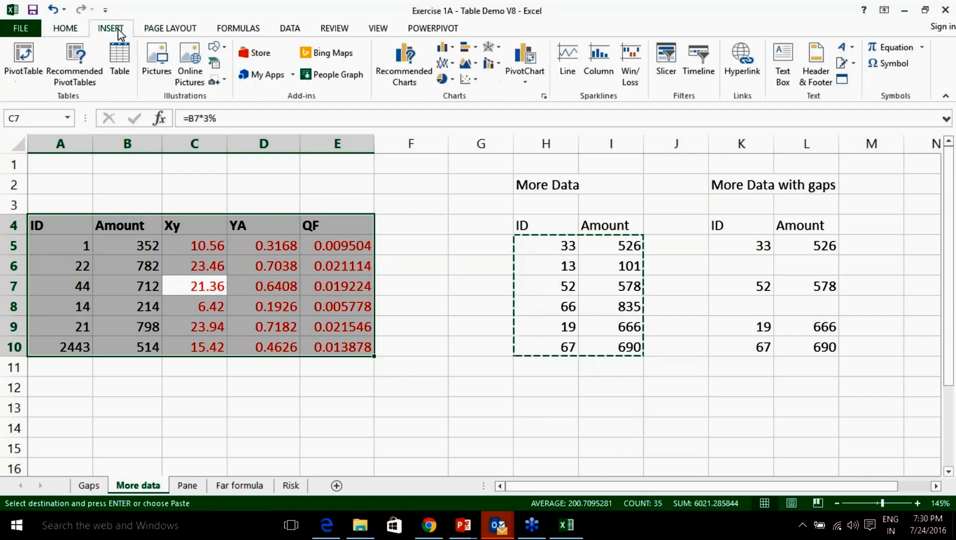
left_click(120, 65)
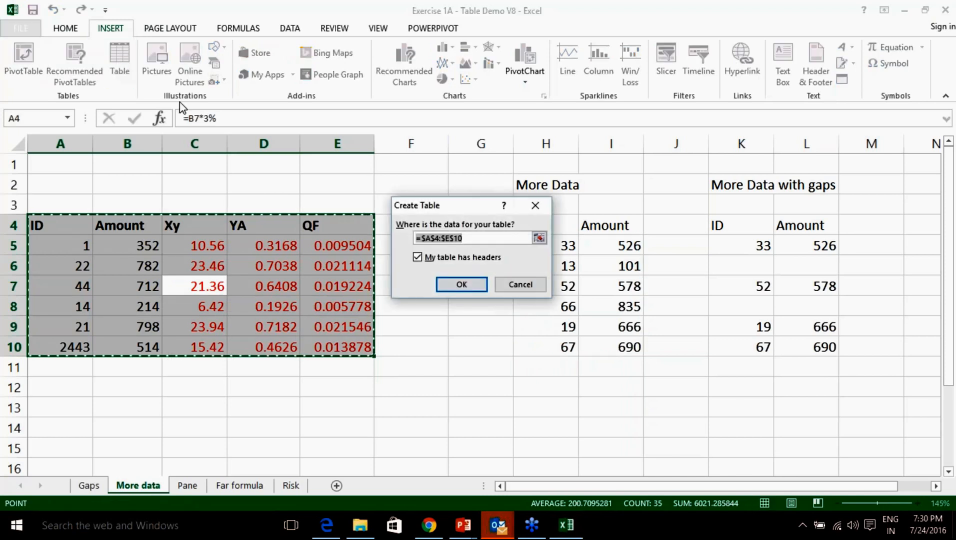
left_click(450, 284)
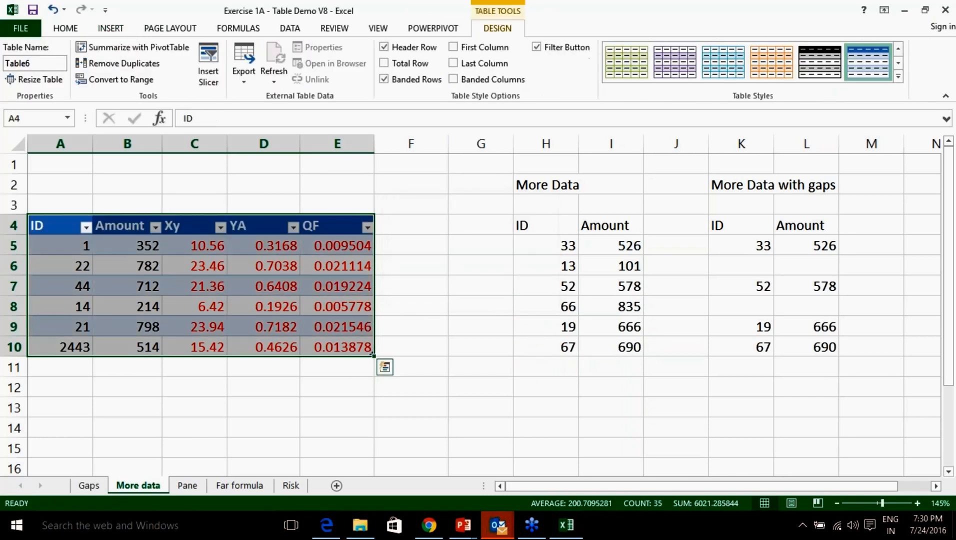
left_click(411, 287)
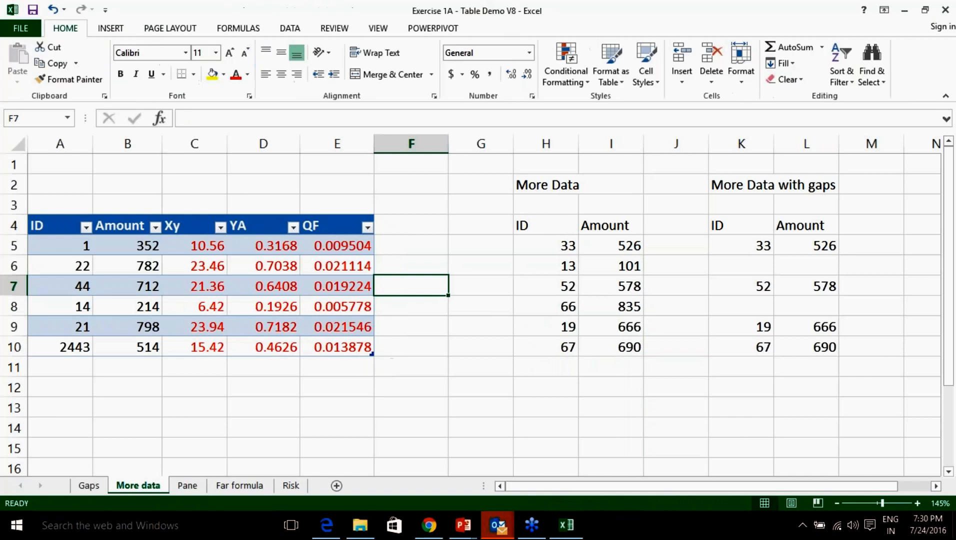
left_click(188, 269)
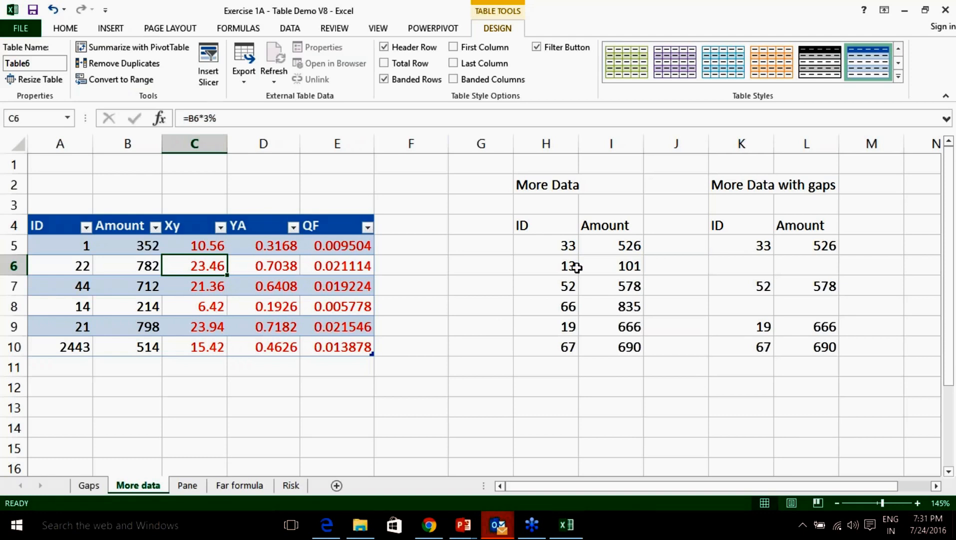
Highlight the whole table, its ID and Amount columns, and the calculated Xy, YA and QF columns.
left_click_drag(59, 226, 351, 354)
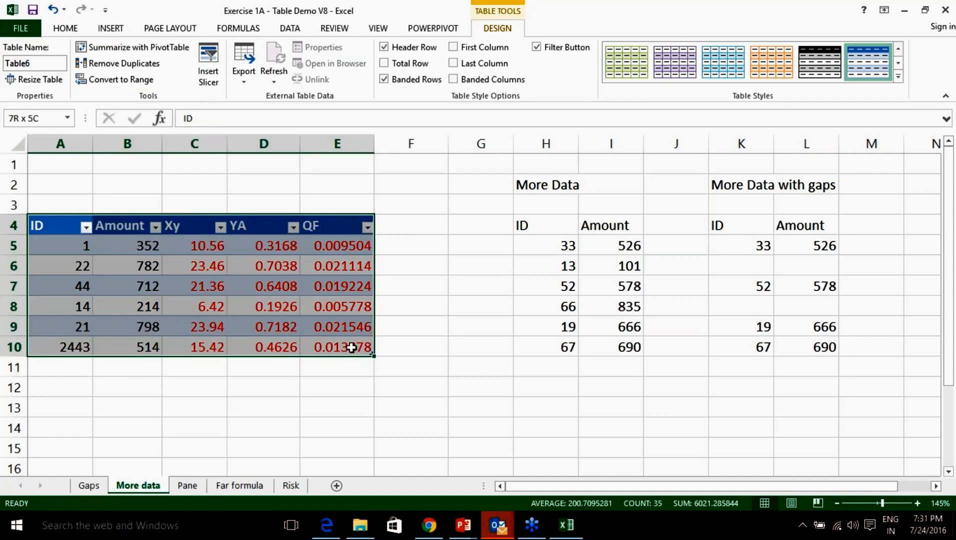
left_click_drag(50, 226, 130, 340)
left_click_drag(181, 225, 325, 353)
left_click_drag(40, 223, 116, 348)
left_click(755, 441)
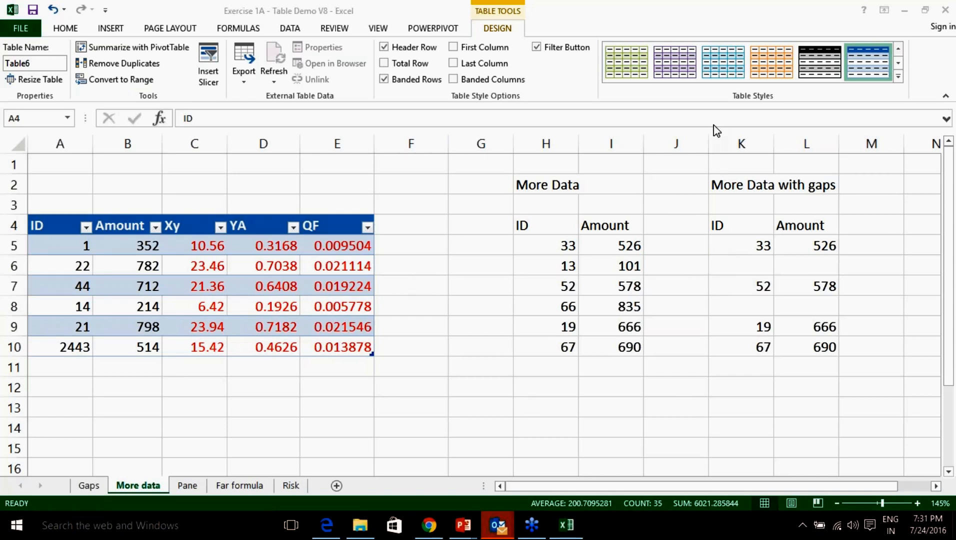
left_click(552, 245)
Copy the More Data ID and Amount values H5:I10 and paste them at A11.
left_click_drag(550, 246, 615, 350)
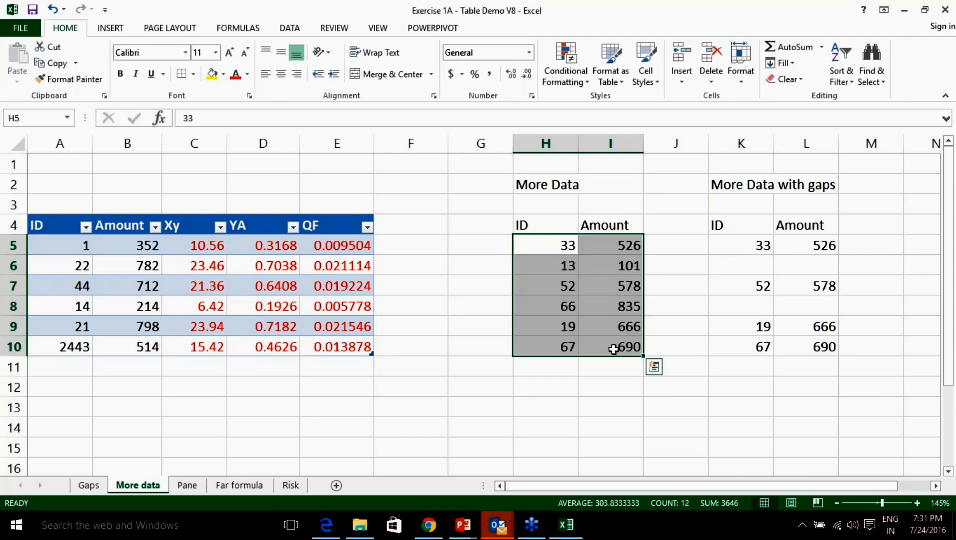
key("ctrl+c")
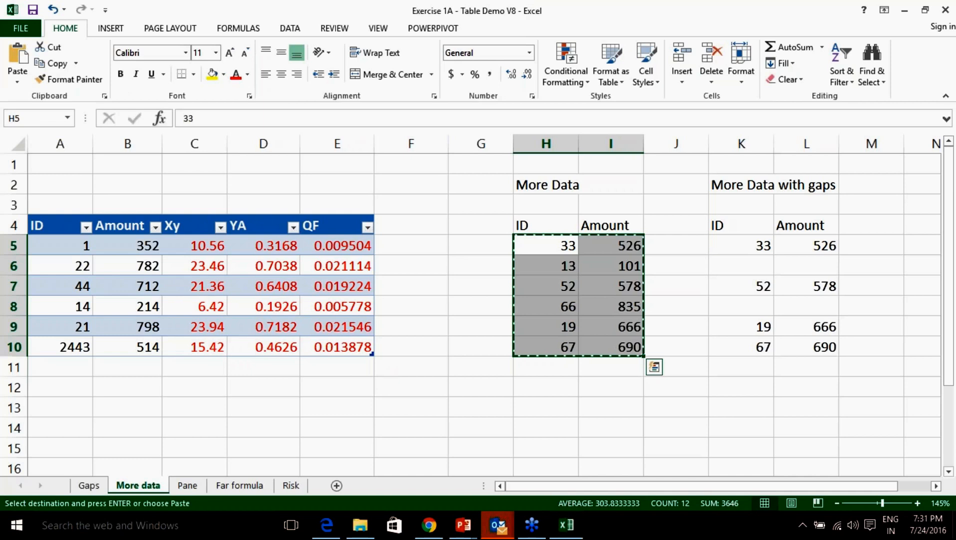
left_click(58, 371)
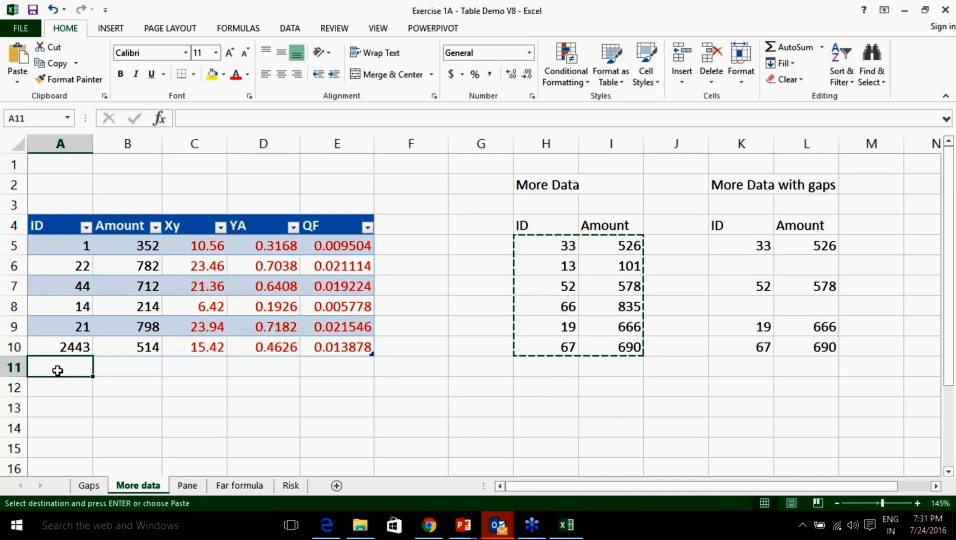
key("ctrl+v")
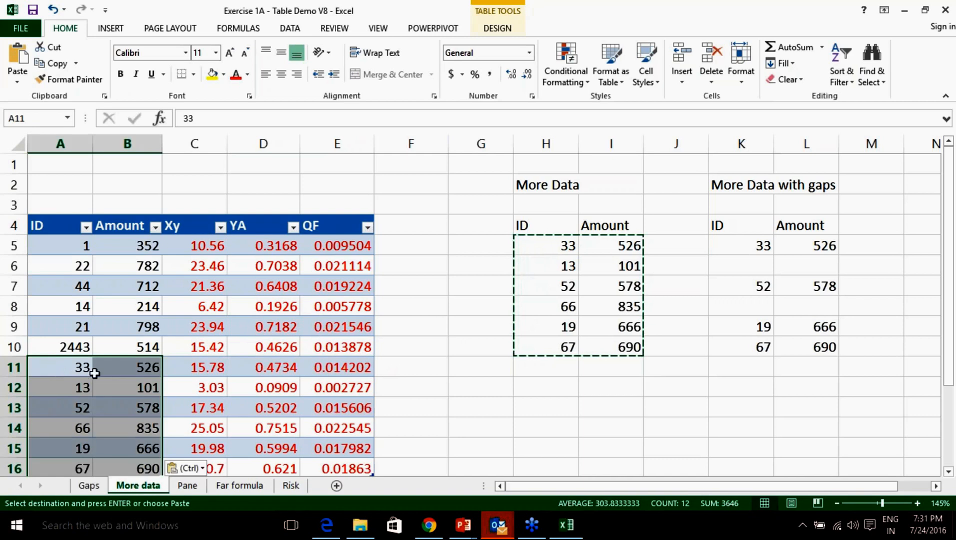
scroll(94, 373, "down", 1)
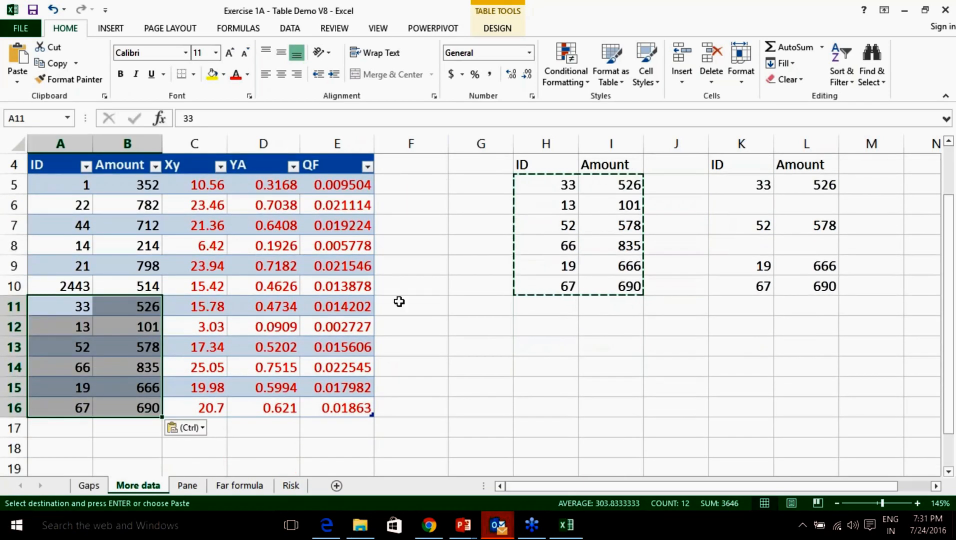
Mark the auto-filled Xy, YA and QF values with on-screen annotations, then erase them.
left_click(747, 423)
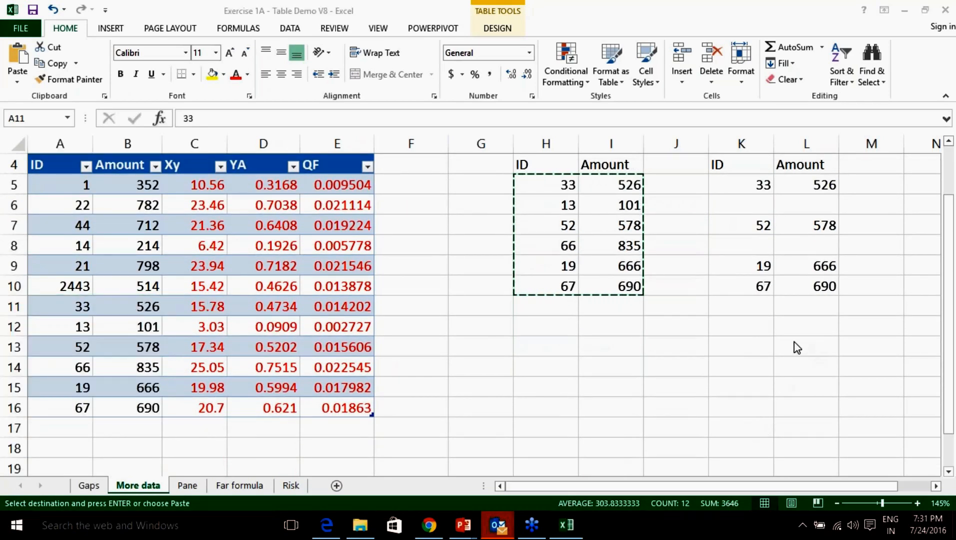
mouse_move(183, 295)
left_mouse_down()
mouse_move(380, 295)
mouse_move(381, 417)
mouse_move(308, 433)
mouse_move(176, 431)
mouse_move(174, 321)
mouse_move(193, 293)
left_mouse_up()
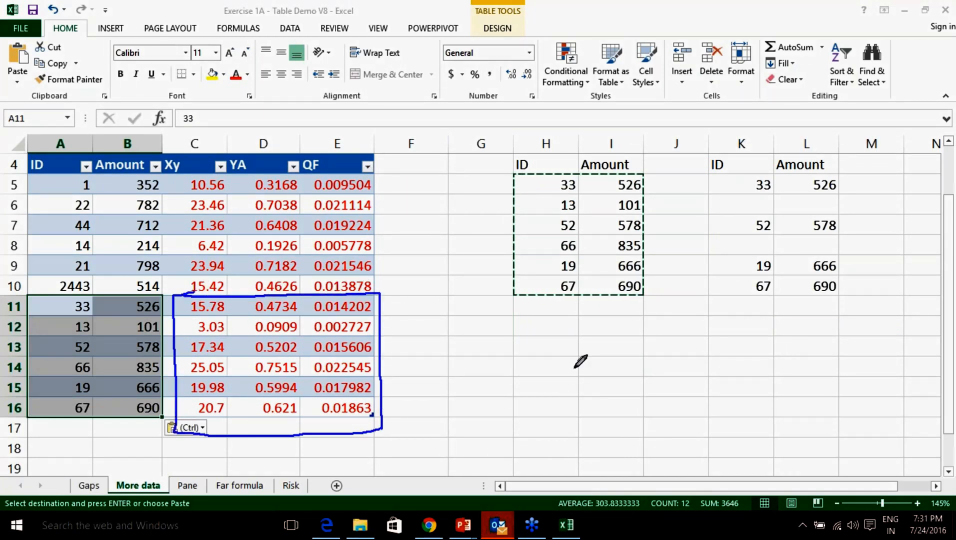
mouse_move(392, 354)
left_mouse_down()
mouse_move(400, 361)
mouse_move(426, 315)
left_mouse_up()
left_click(791, 387)
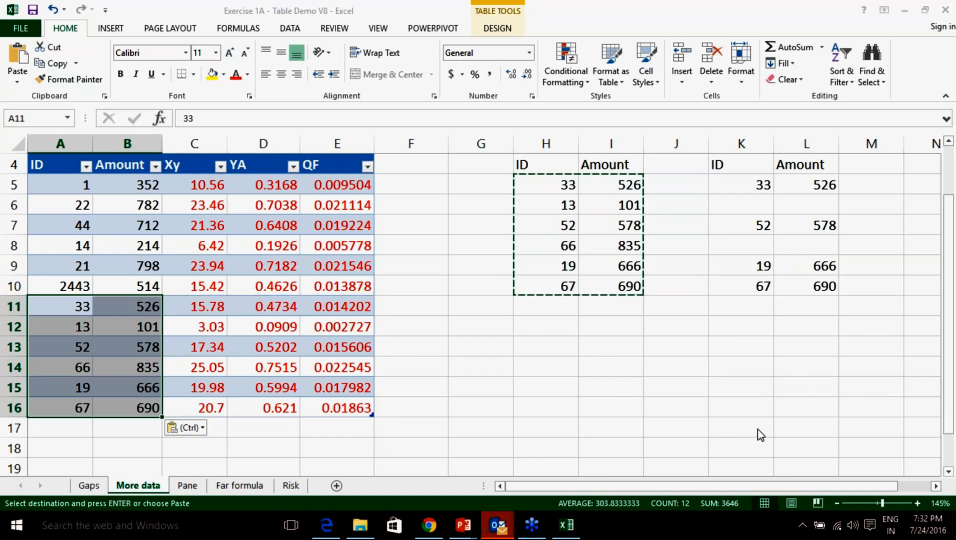
left_click(789, 316)
left_click(481, 387)
Highlight the original rows and pasted rows 12–16, then select the More Data with gaps block.
left_click_drag(53, 164, 326, 309)
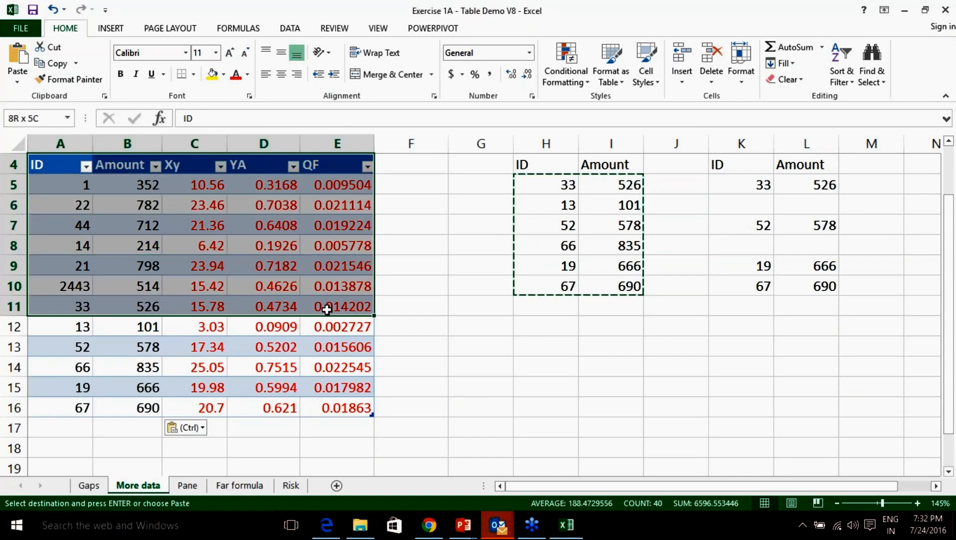
left_click_drag(79, 324, 129, 410)
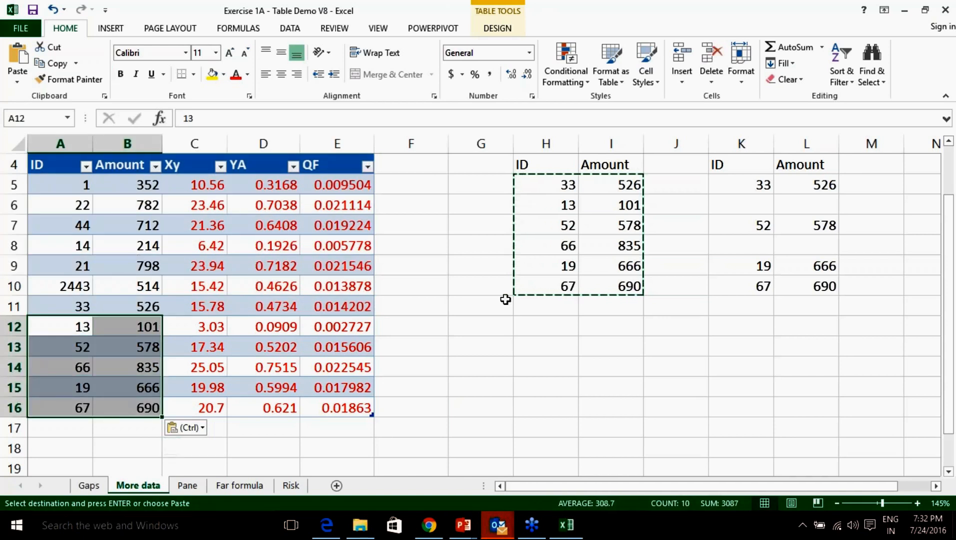
left_click(539, 262)
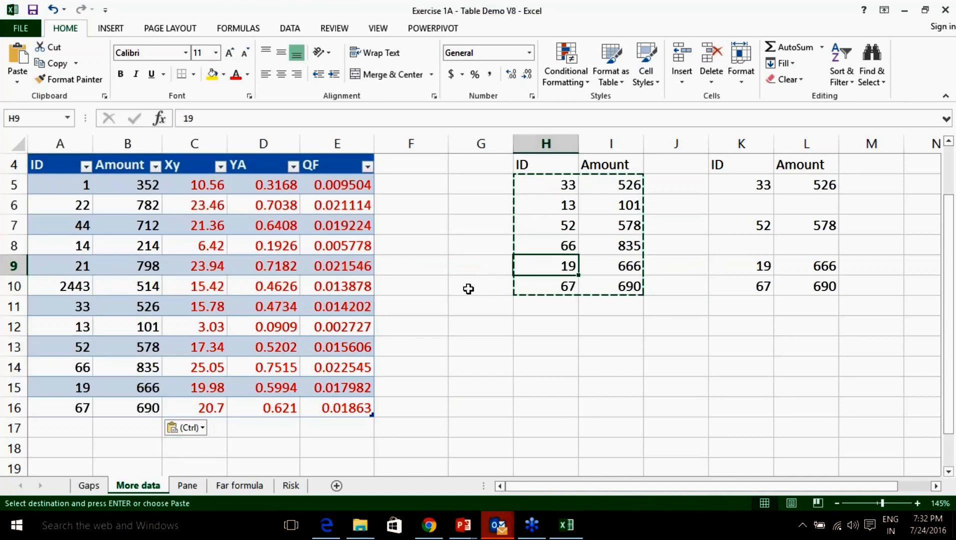
key("Right")
key("Right")
key("Right")
key("Right")
key("Right")
key("Right")
key("Right")
key("Right")
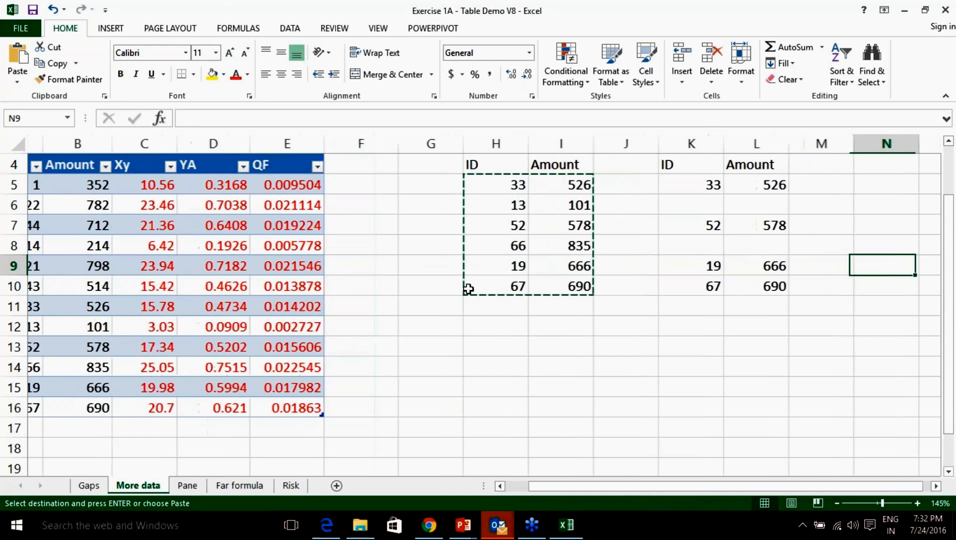
left_click_drag(544, 186, 596, 279)
scroll(594, 278, "up", 1)
left_click_drag(548, 182, 608, 183)
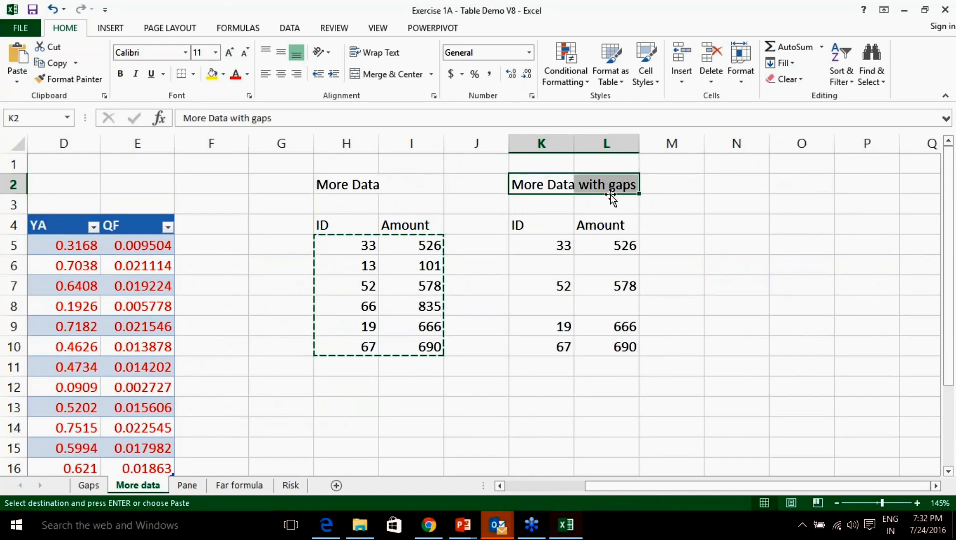
Select the gapped K5:L10 ID and Amount block, checking its data region with Ctrl+A.
left_click_drag(548, 245, 605, 348)
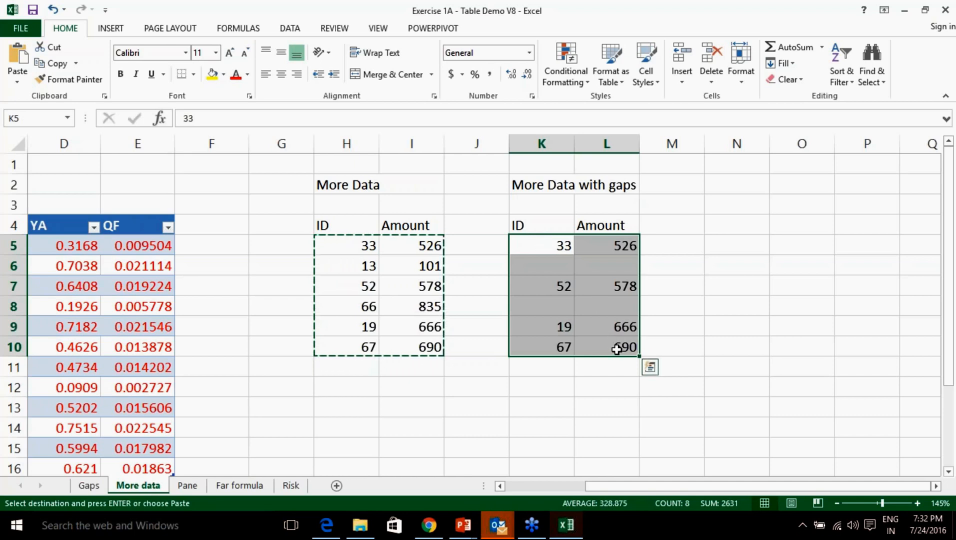
left_click_drag(550, 248, 604, 340)
left_click(561, 304)
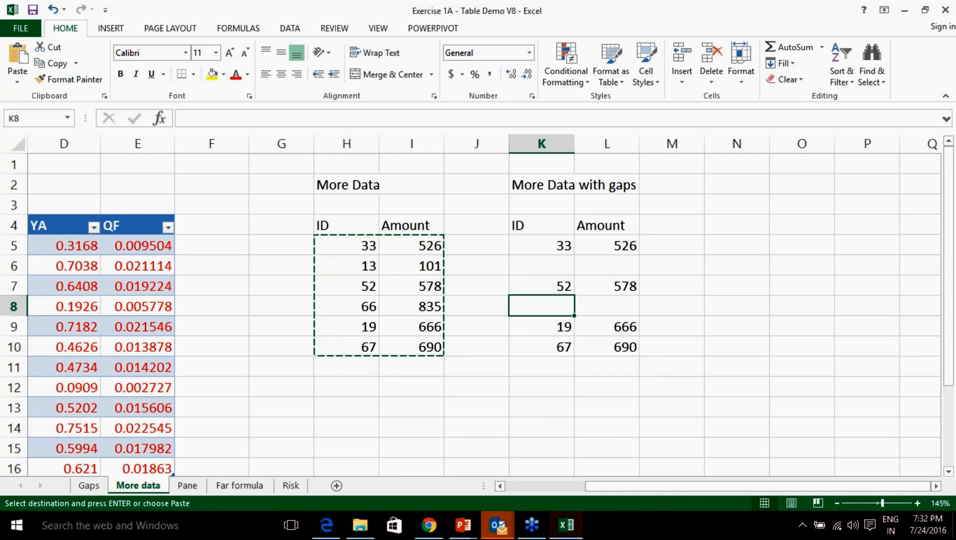
left_click(586, 268)
key("ctrl+a")
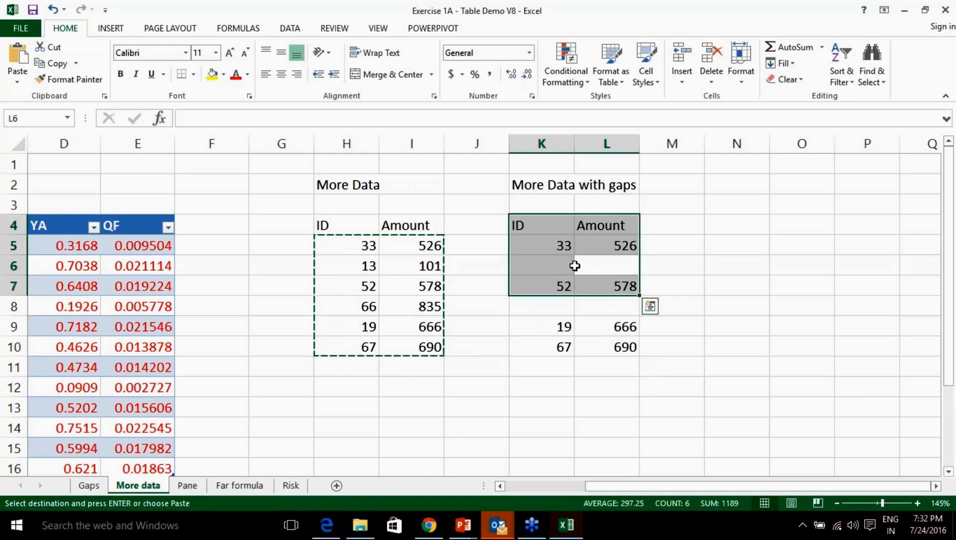
left_click(547, 249)
left_click_drag(546, 248, 604, 344)
Copy the gapped values and paste them at A17 beneath the table.
key("ctrl+c")
left_click_drag(604, 484, 501, 485)
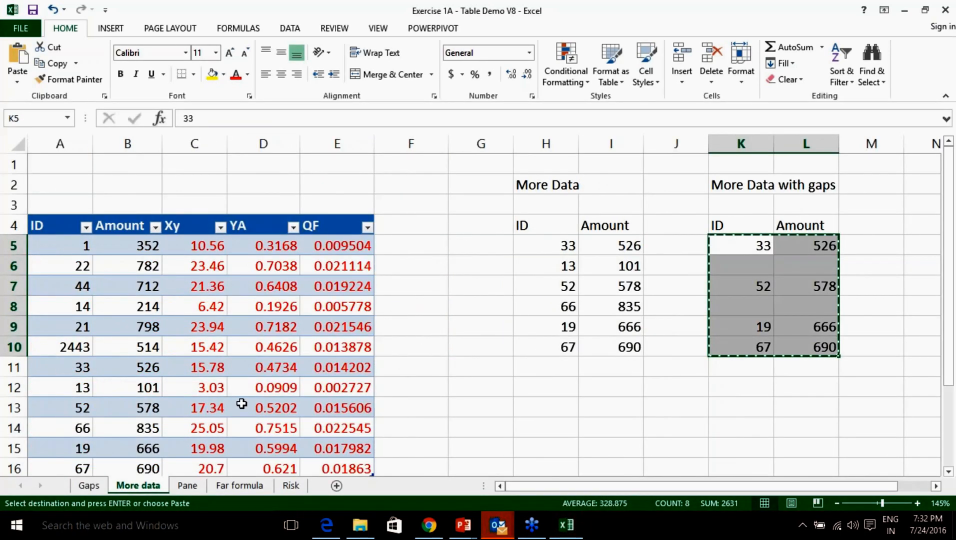
scroll(238, 405, "down", 3)
left_click(45, 306)
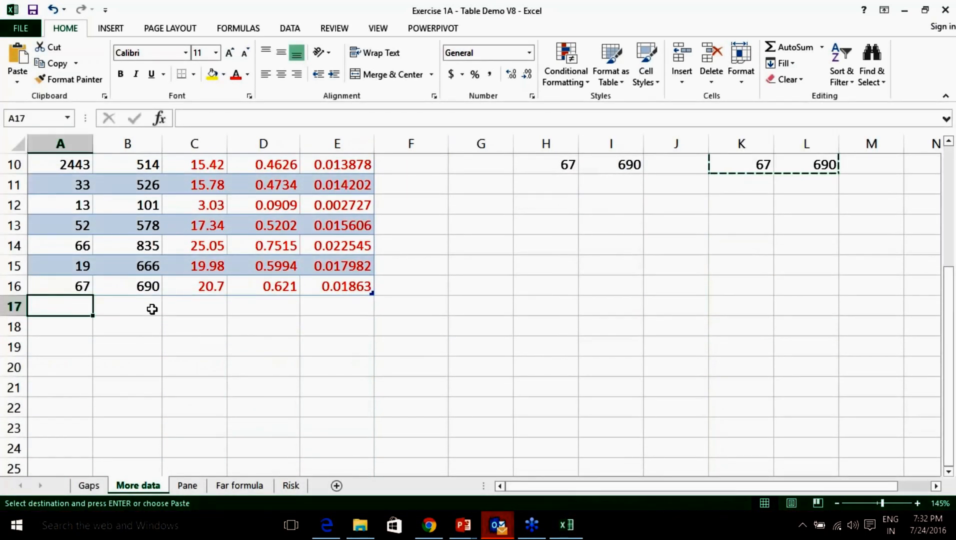
key("ctrl+v")
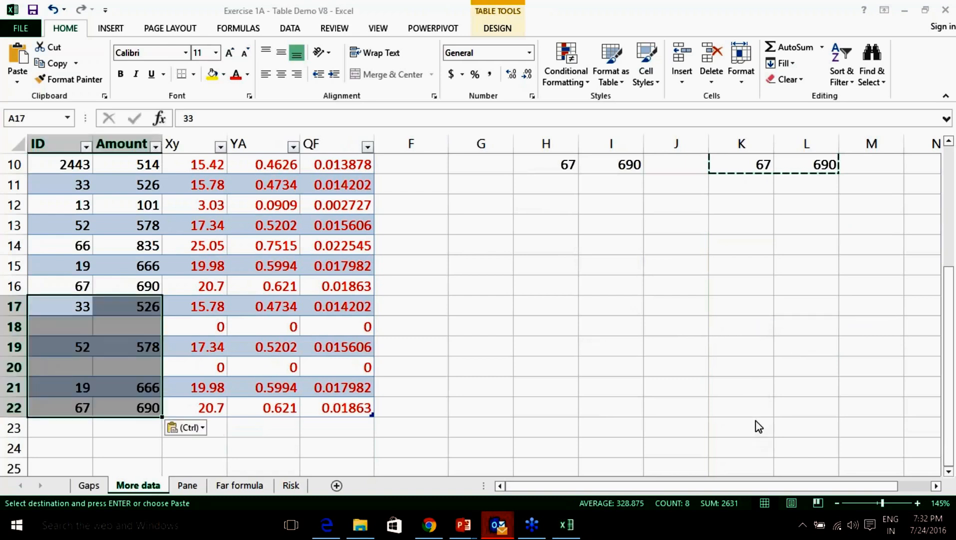
left_click(789, 329)
mouse_move(170, 296)
left_mouse_down()
mouse_move(375, 296)
mouse_move(378, 415)
mouse_move(156, 415)
mouse_move(165, 306)
left_mouse_up()
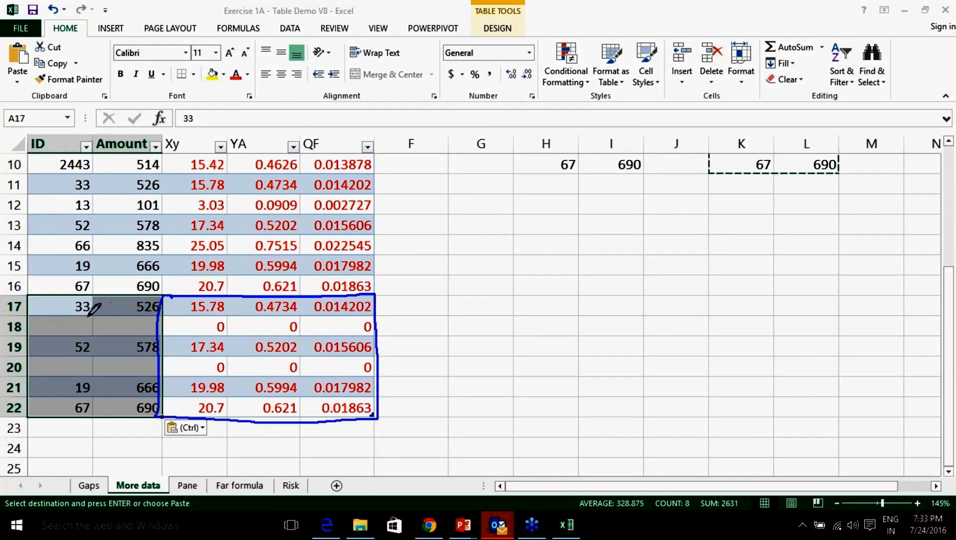
left_click_drag(81, 318, 123, 317)
mouse_move(79, 354)
left_mouse_down()
mouse_move(66, 370)
mouse_move(83, 357)
left_mouse_up()
mouse_move(116, 354)
left_mouse_down()
mouse_move(129, 368)
mouse_move(118, 357)
left_mouse_up()
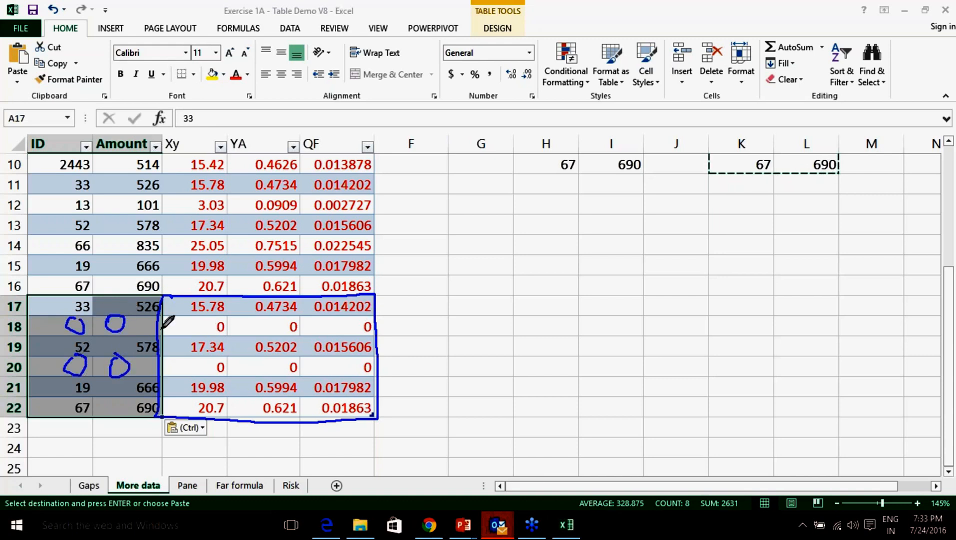
mouse_move(169, 324)
left_mouse_down()
mouse_move(196, 323)
mouse_move(186, 332)
left_mouse_up()
mouse_move(168, 367)
left_mouse_down()
mouse_move(193, 367)
mouse_move(187, 374)
left_mouse_up()
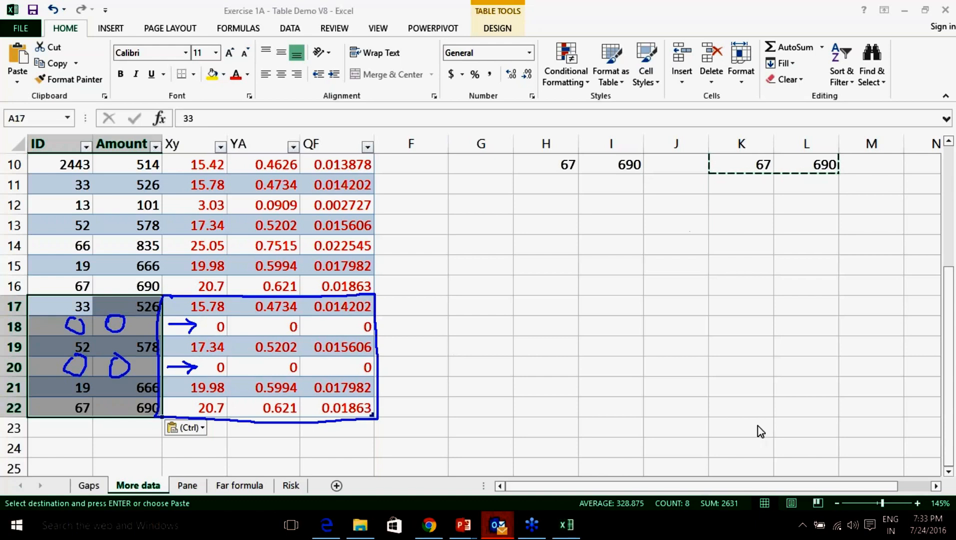
left_click(782, 385)
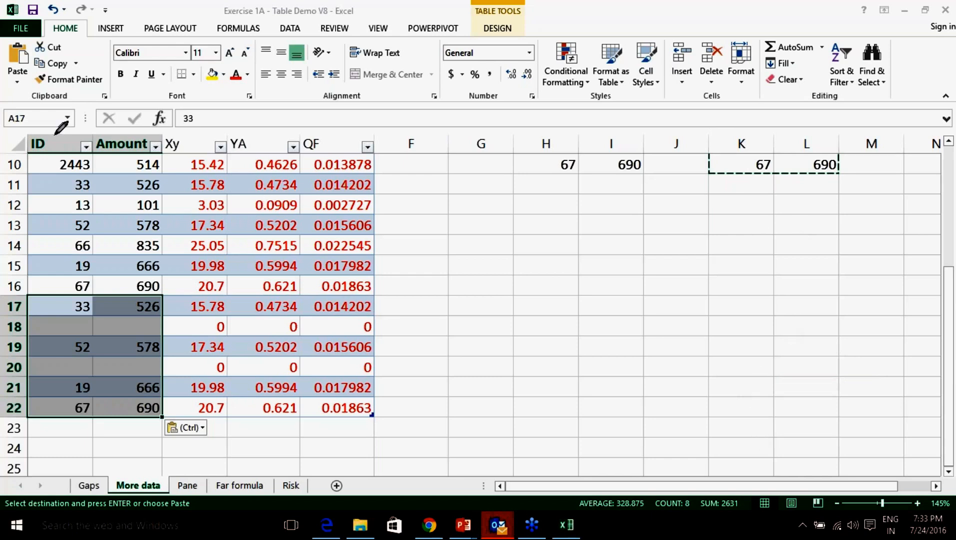
mouse_move(56, 138)
left_mouse_down()
mouse_move(63, 147)
mouse_move(96, 107)
mouse_move(123, 142)
mouse_move(160, 99)
left_mouse_up()
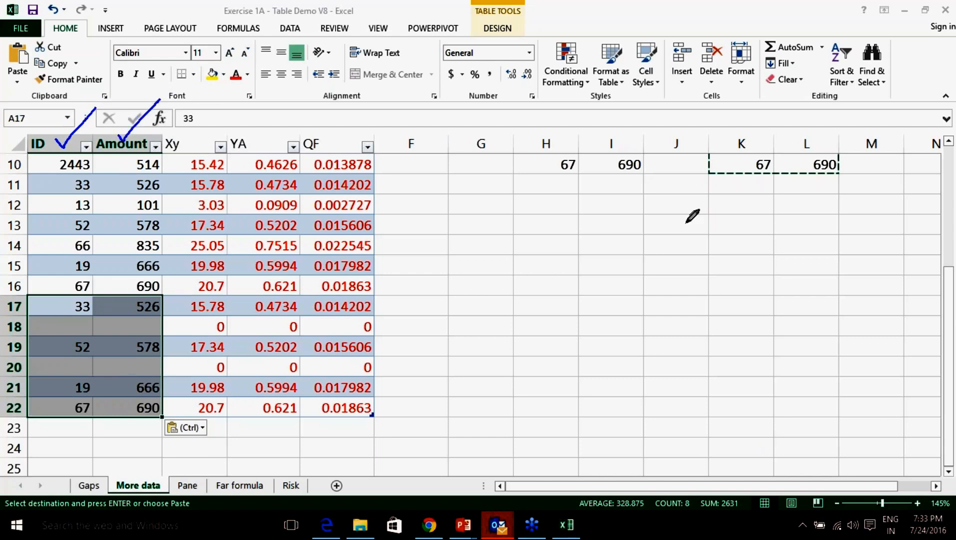
left_click(786, 384)
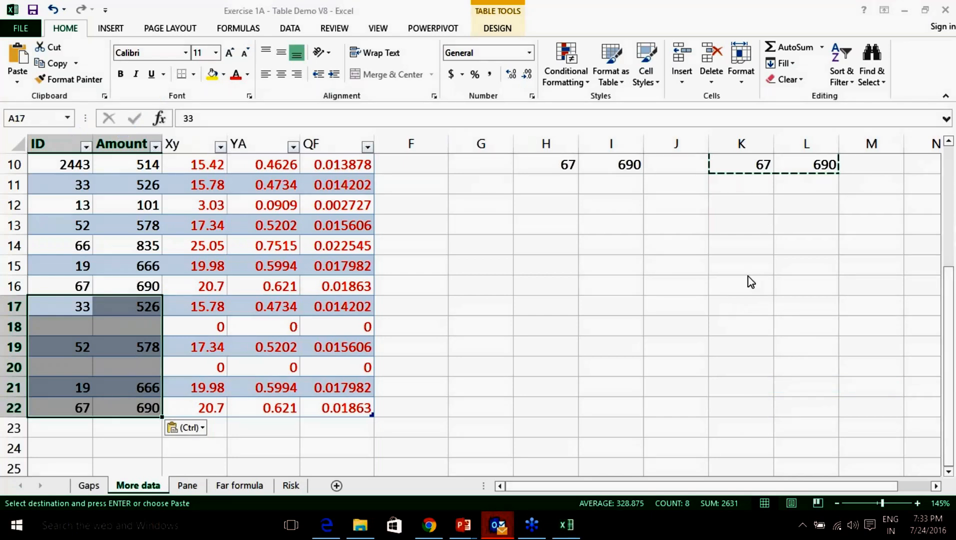
scroll(532, 224, "up", 3)
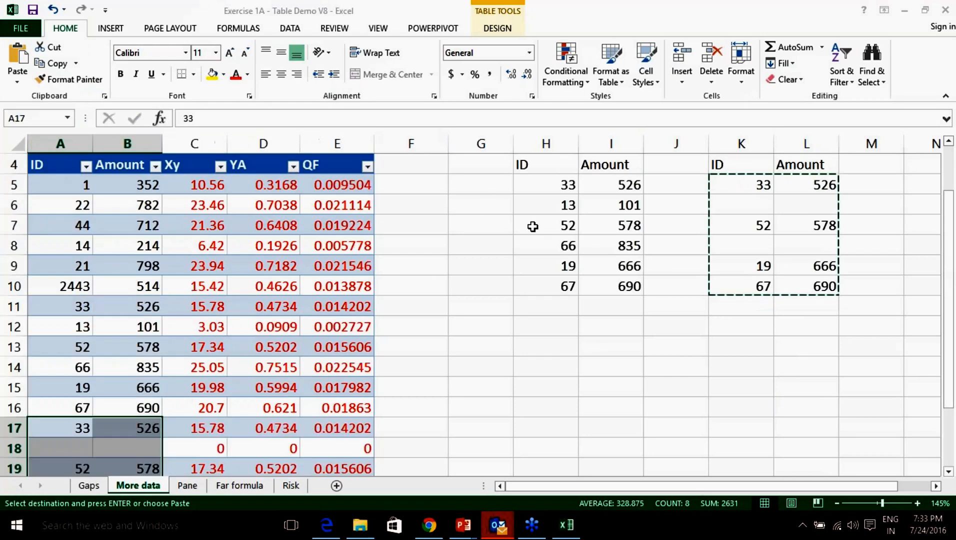
scroll(532, 226, "down", 1)
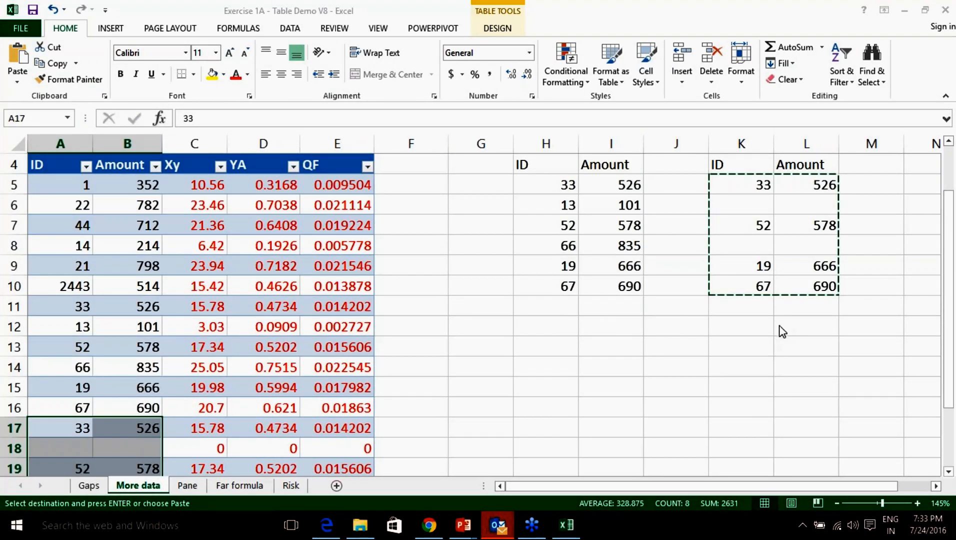
left_click_drag(166, 179, 170, 446)
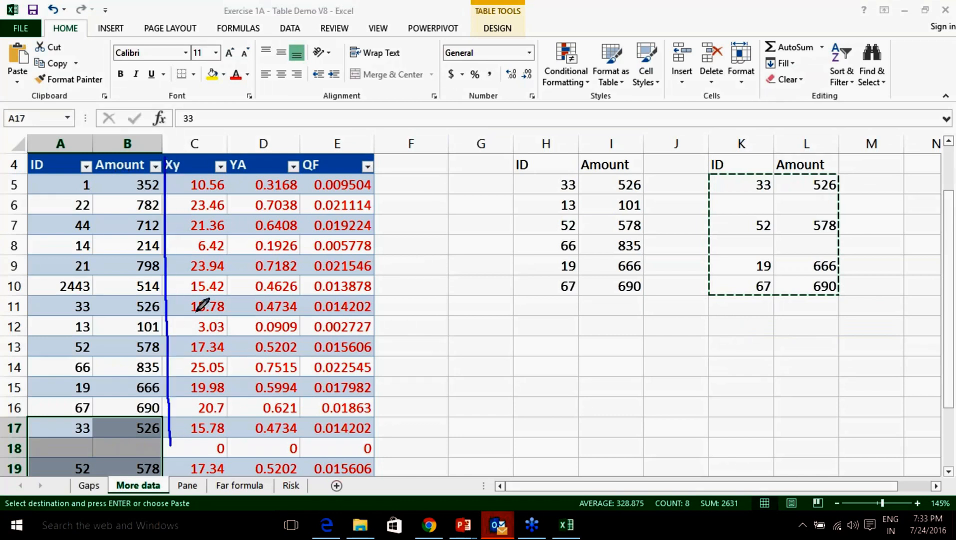
mouse_move(172, 196)
left_mouse_down()
mouse_move(237, 196)
mouse_move(228, 202)
left_mouse_up()
mouse_move(161, 209)
left_mouse_down()
mouse_move(109, 218)
mouse_move(134, 222)
left_mouse_up()
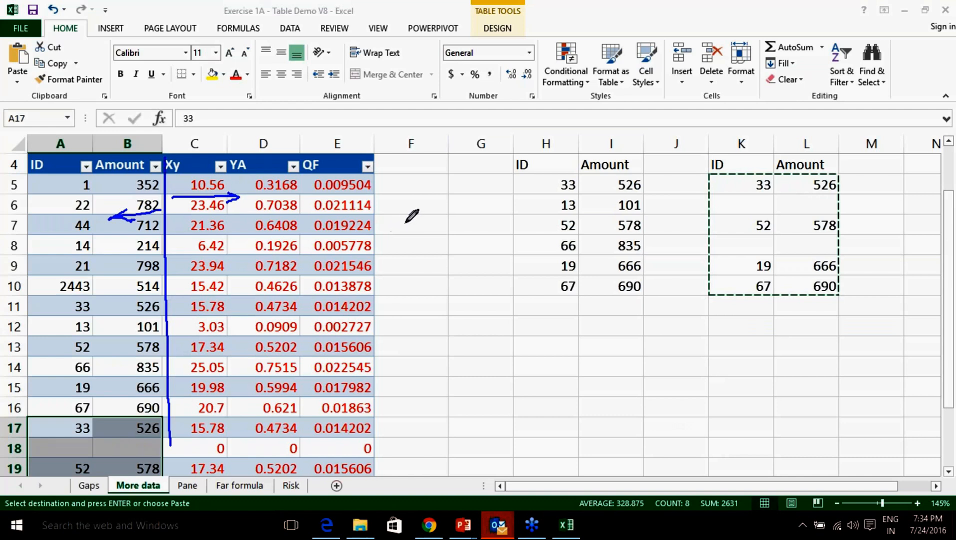
mouse_move(433, 205)
left_mouse_down()
mouse_move(415, 222)
mouse_move(436, 234)
mouse_move(414, 250)
left_mouse_up()
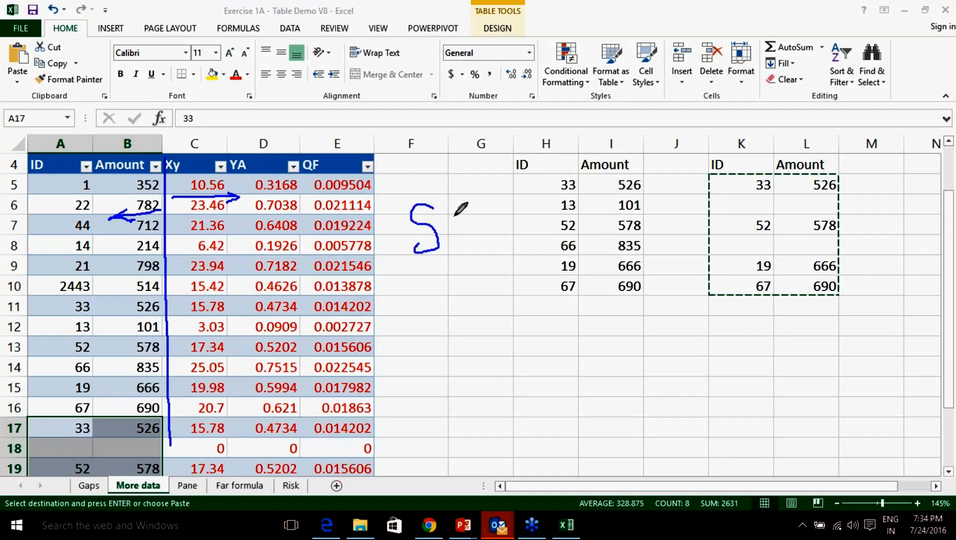
mouse_move(470, 206)
left_mouse_down()
mouse_move(447, 232)
mouse_move(466, 243)
mouse_move(473, 210)
mouse_move(481, 250)
left_mouse_up()
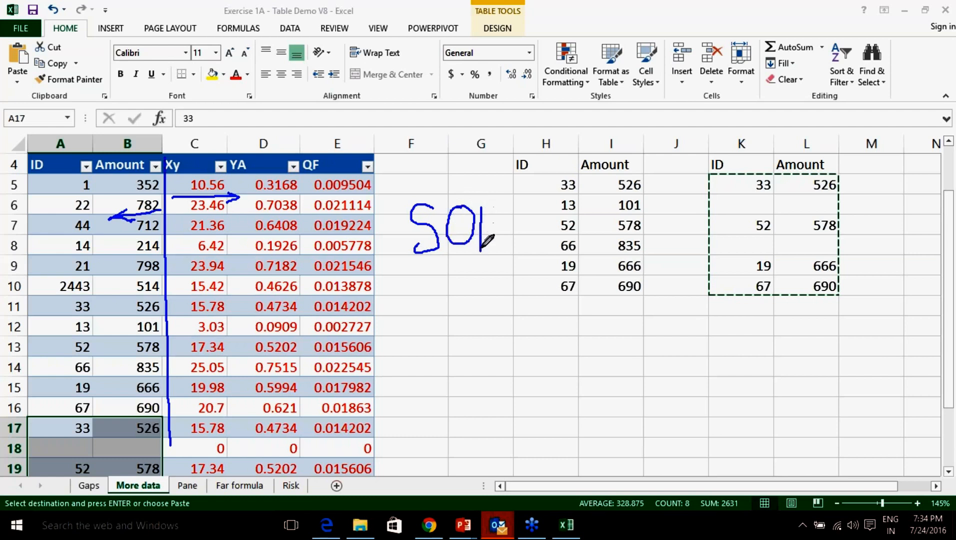
mouse_move(481, 206)
left_mouse_down()
mouse_move(503, 205)
mouse_move(481, 231)
left_mouse_up()
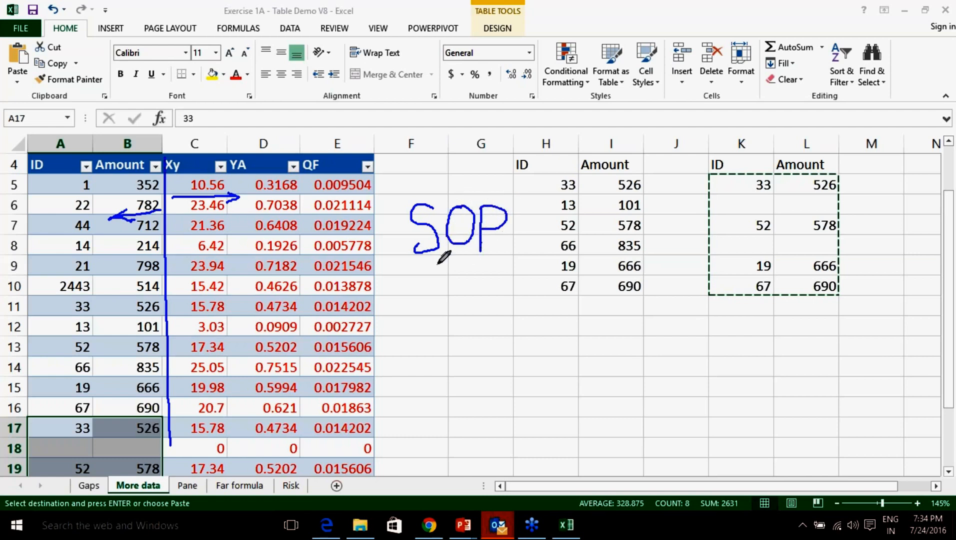
left_click_drag(409, 266, 504, 261)
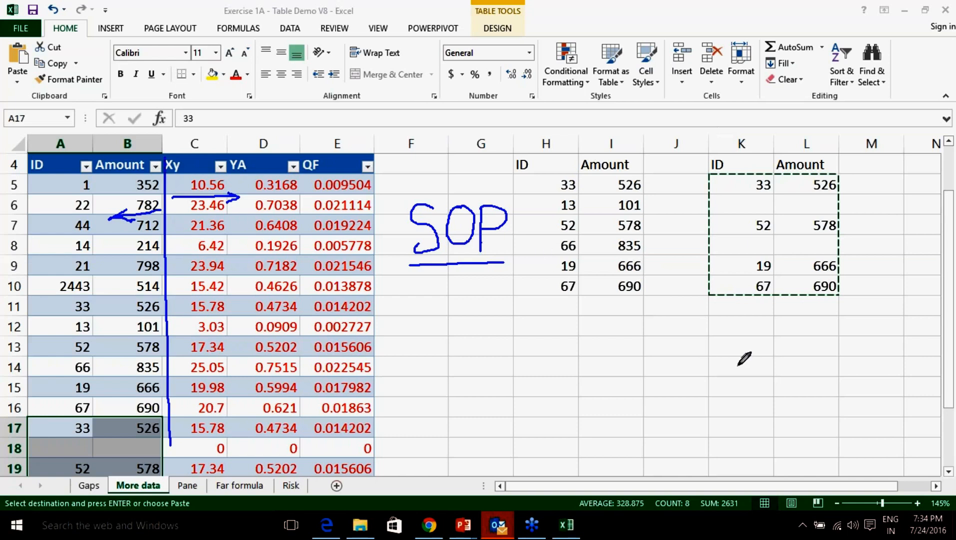
left_click(791, 387)
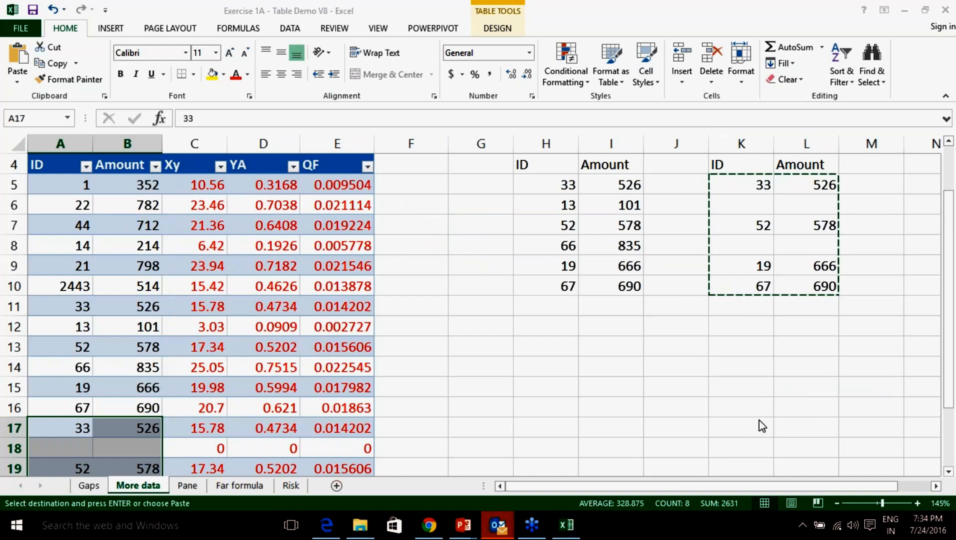
left_click(787, 385)
left_click(766, 313)
scroll(456, 215, "up", 1)
scroll(456, 215, "down", 1)
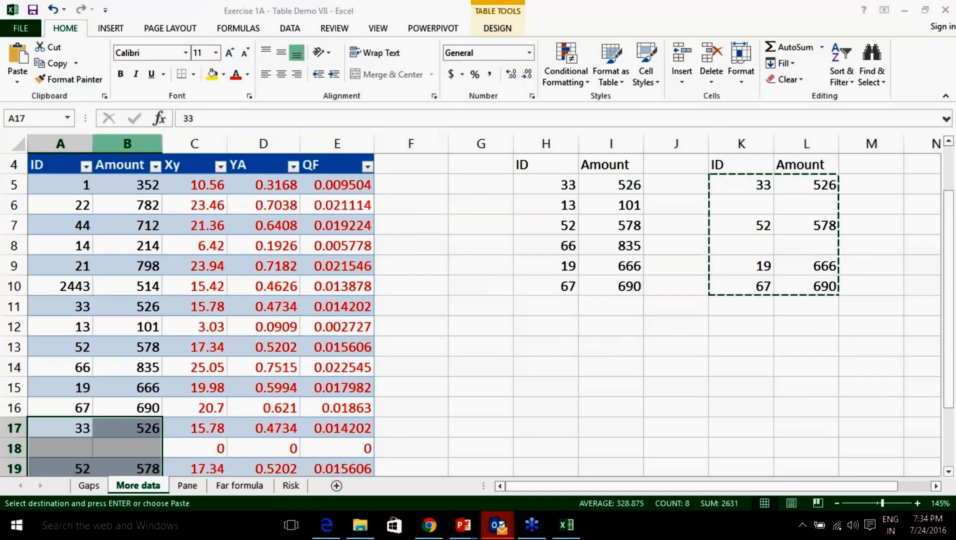
right_click(137, 145)
left_click(194, 249)
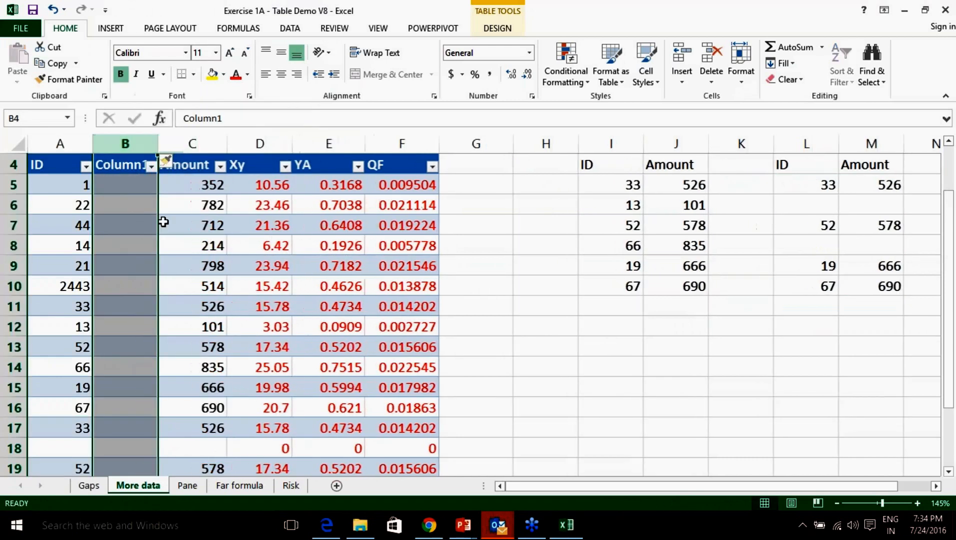
left_click(129, 165)
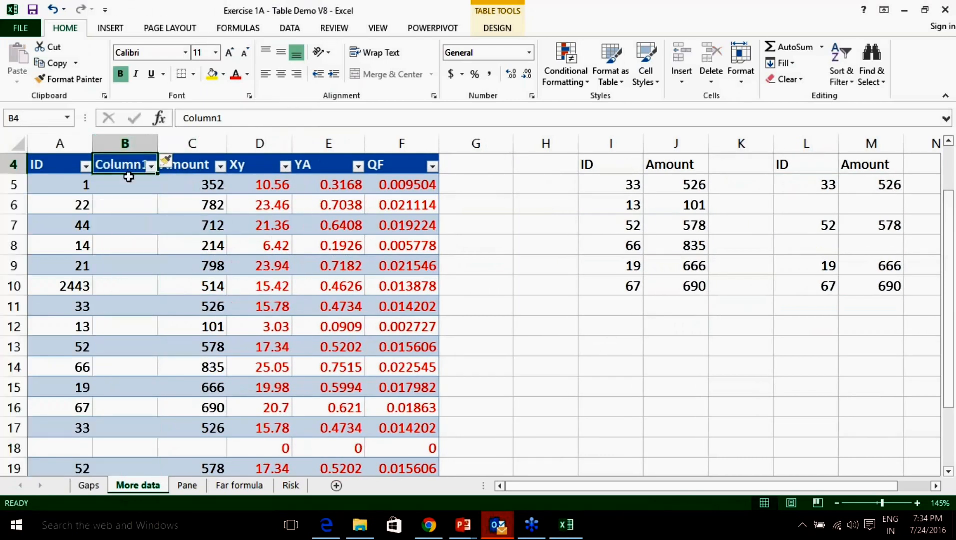
type("SBT")
key("Return")
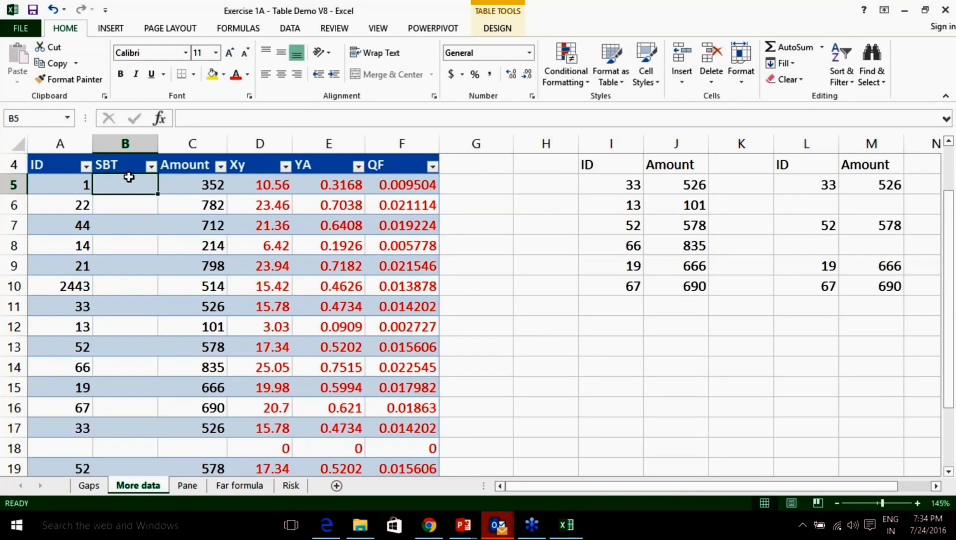
type("=")
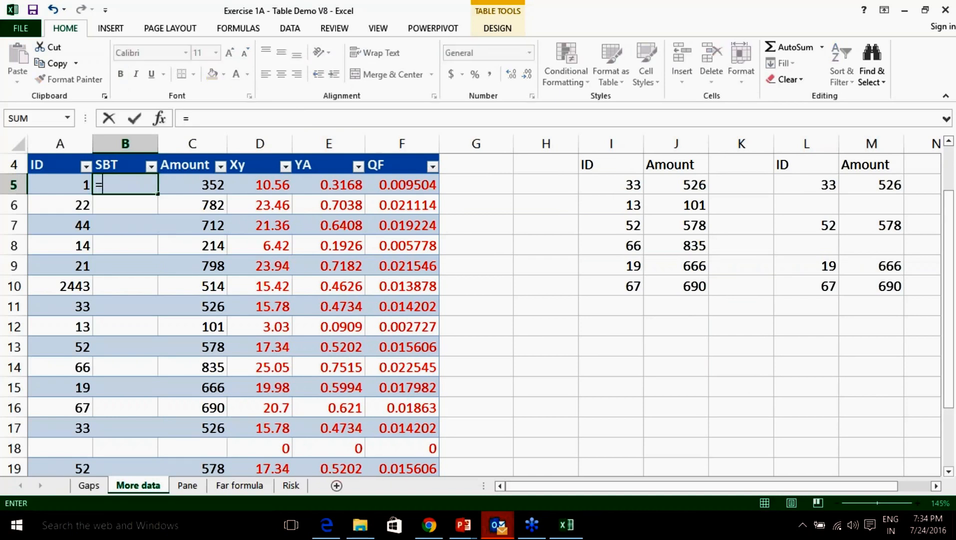
type("0.2%*")
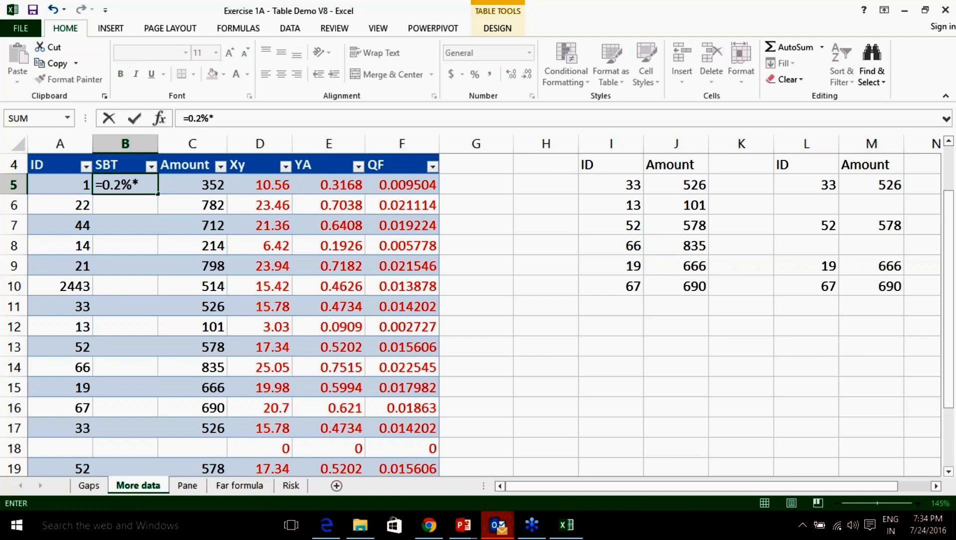
left_click(161, 184)
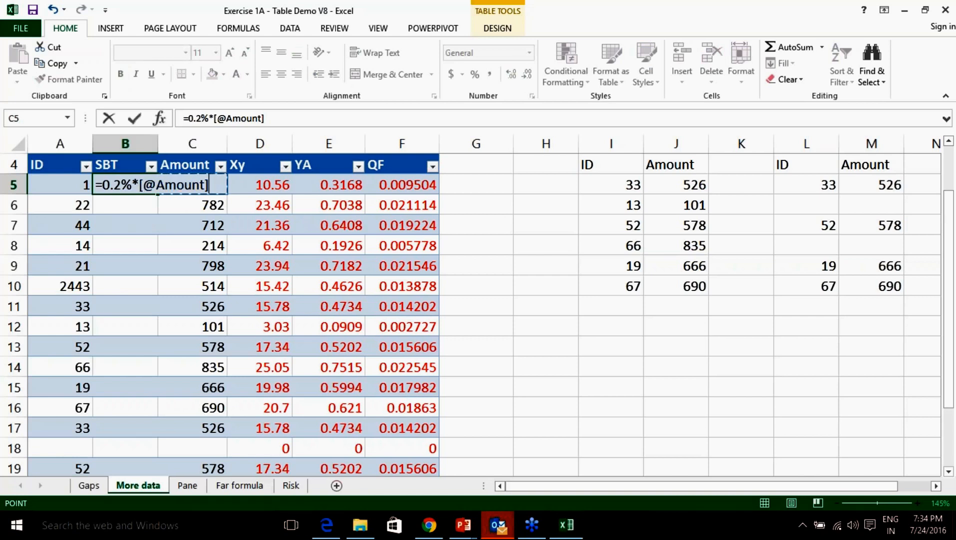
key("Return")
Copy the More Data ID and Amount values and paste them at A23 below the table.
left_click_drag(611, 190, 666, 278)
key("ctrl+c")
scroll(417, 363, "down", 3)
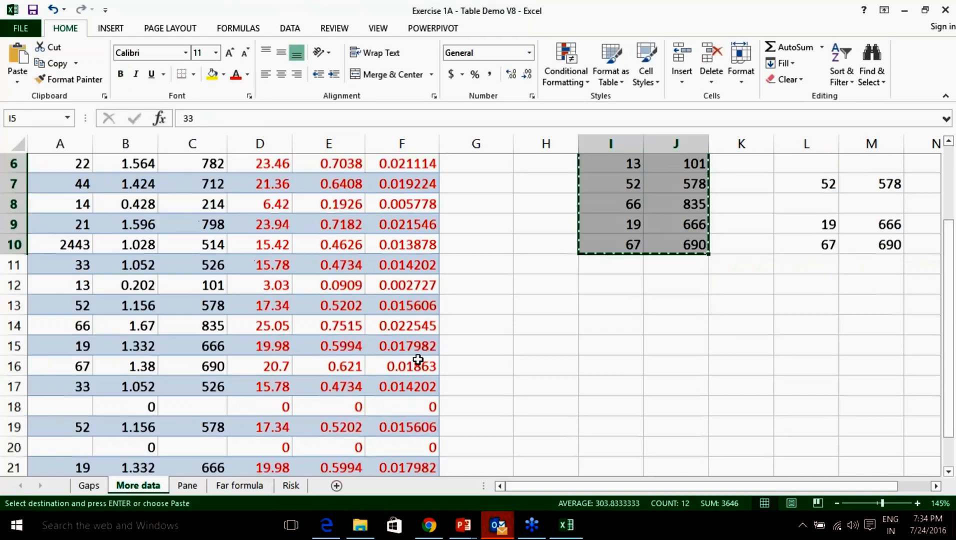
left_click(71, 365)
key("ctrl+v")
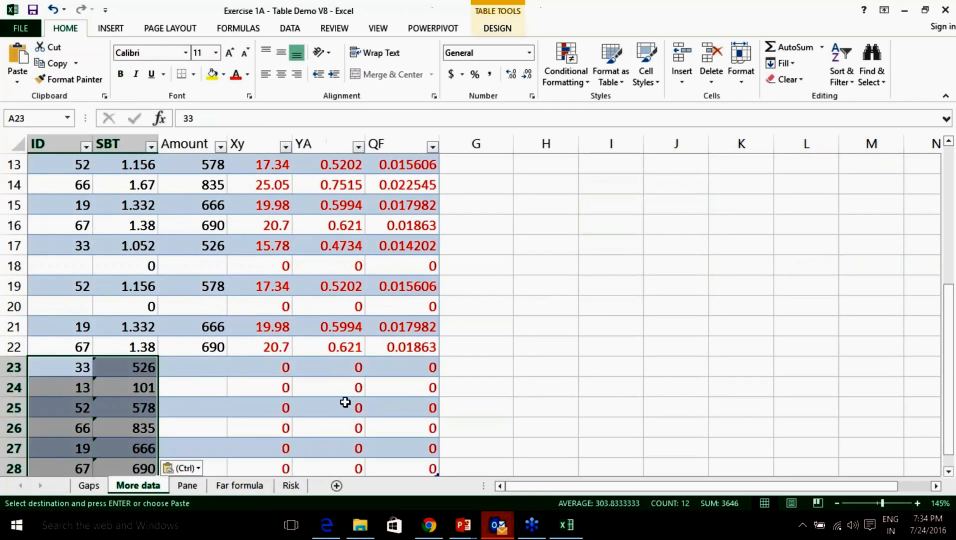
scroll(433, 396, "down", 2)
scroll(434, 399, "down", 1)
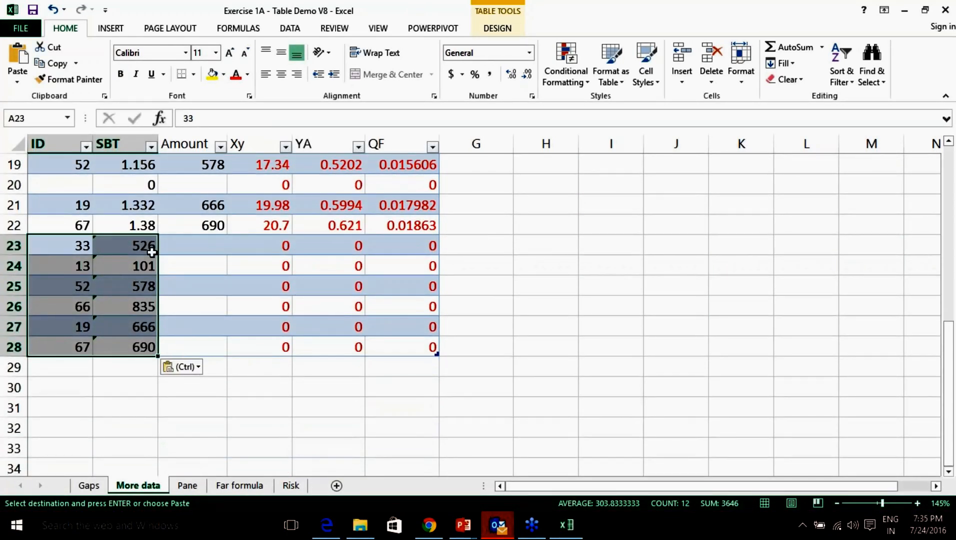
left_click(127, 248)
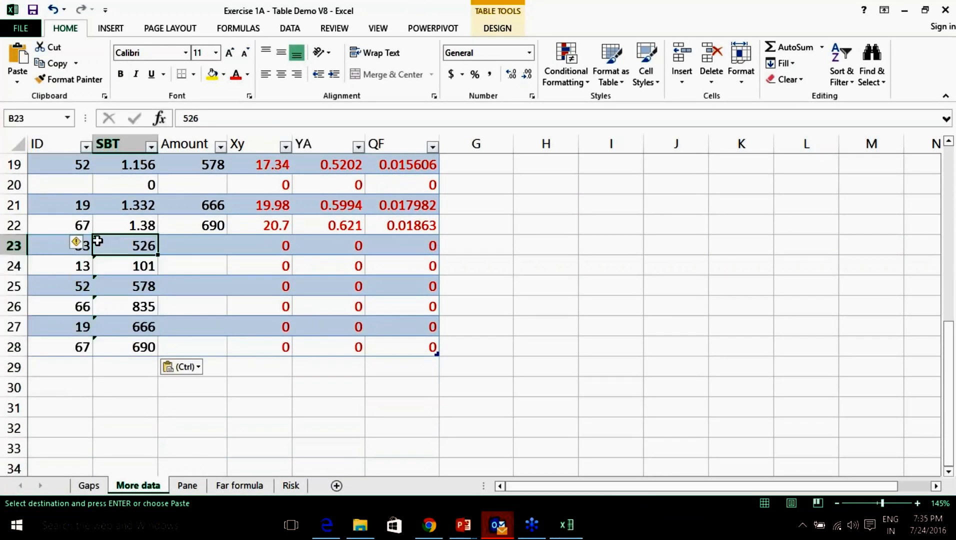
Dismiss the Inconsistent Calculated Column Formula warning and undo the paste at rows 23–28.
left_click(82, 243)
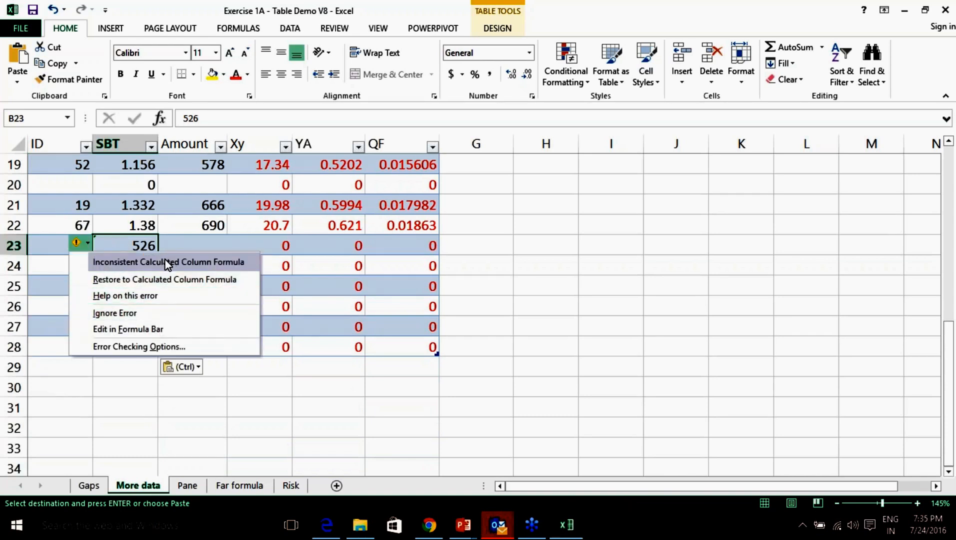
left_click(457, 281)
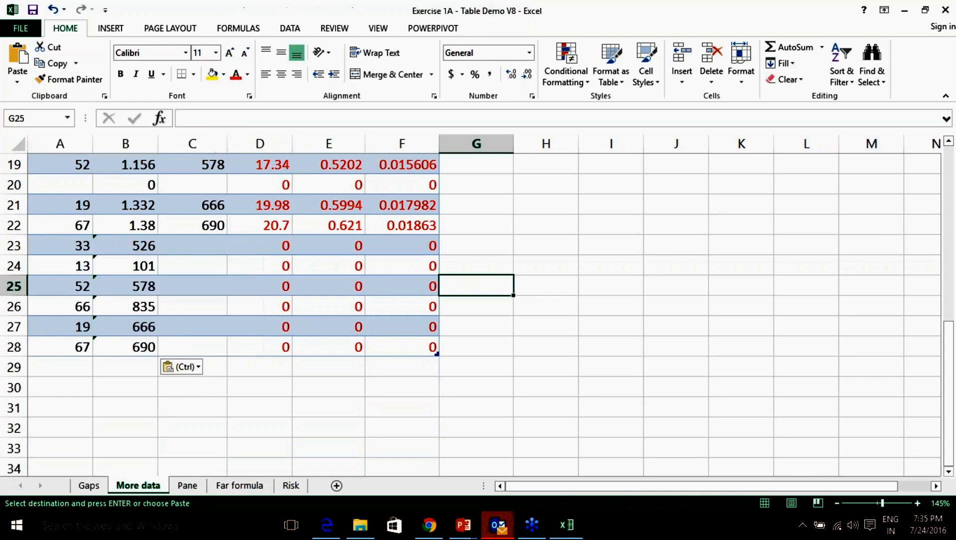
key("ctrl")
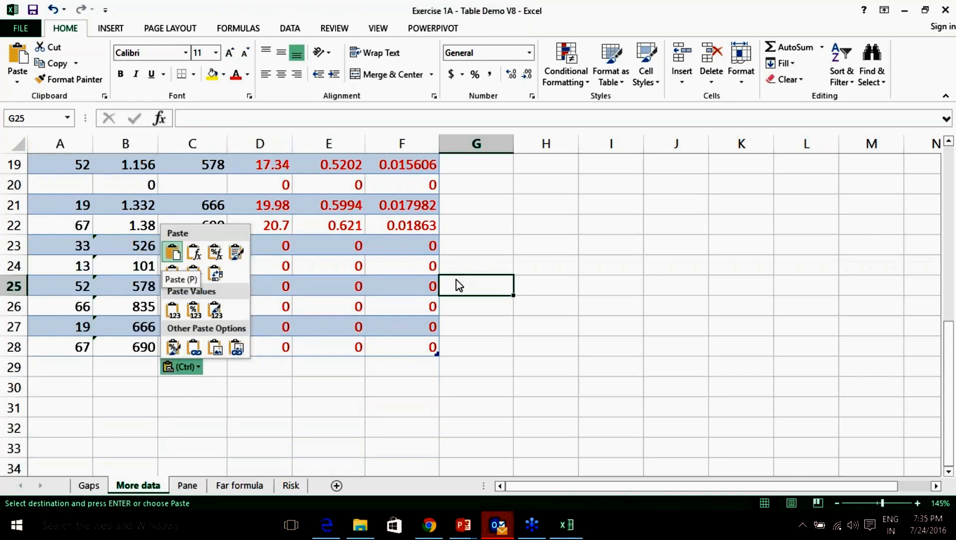
key("ctrl")
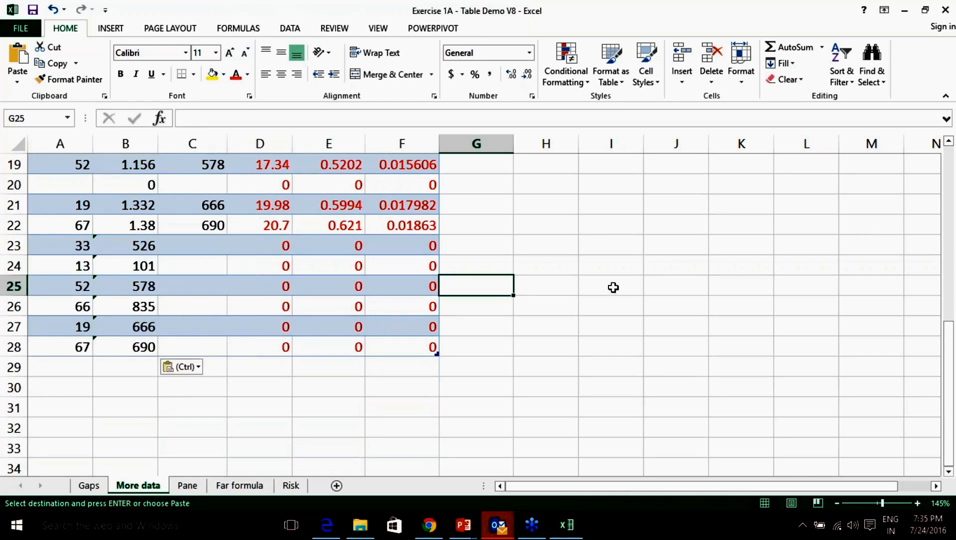
key("ctrl+z")
key("ctrl+z")
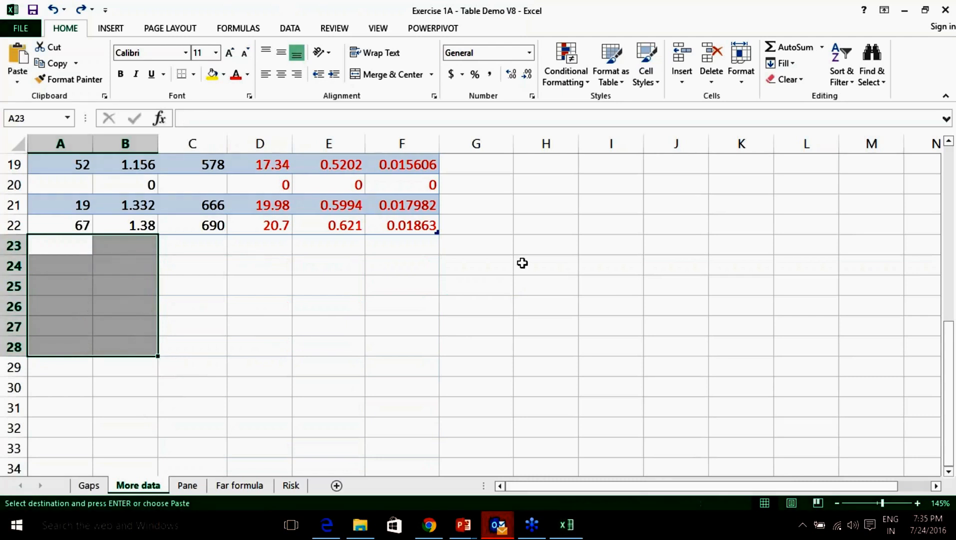
scroll(522, 263, "up", 6)
Delete the SBT column from the table.
left_click(125, 144)
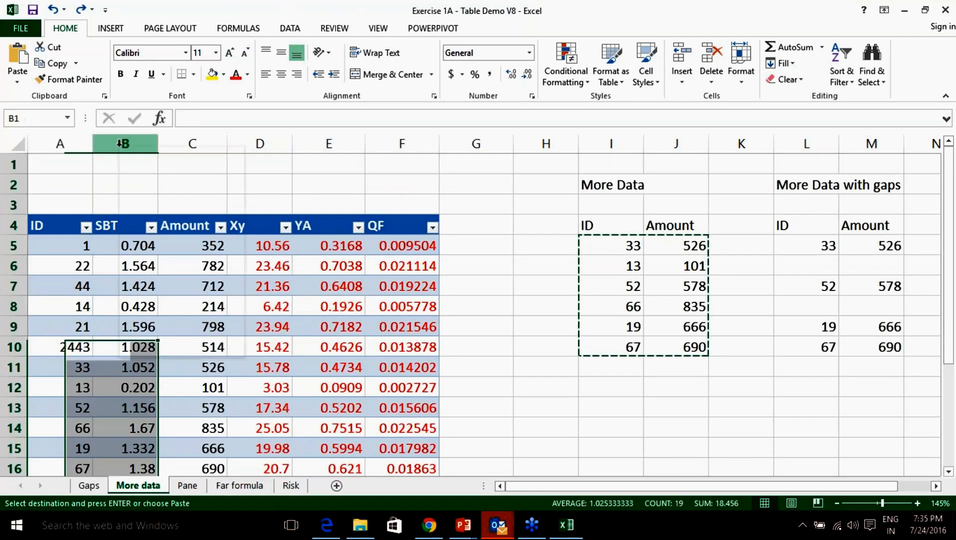
right_click(122, 147)
left_click(154, 262)
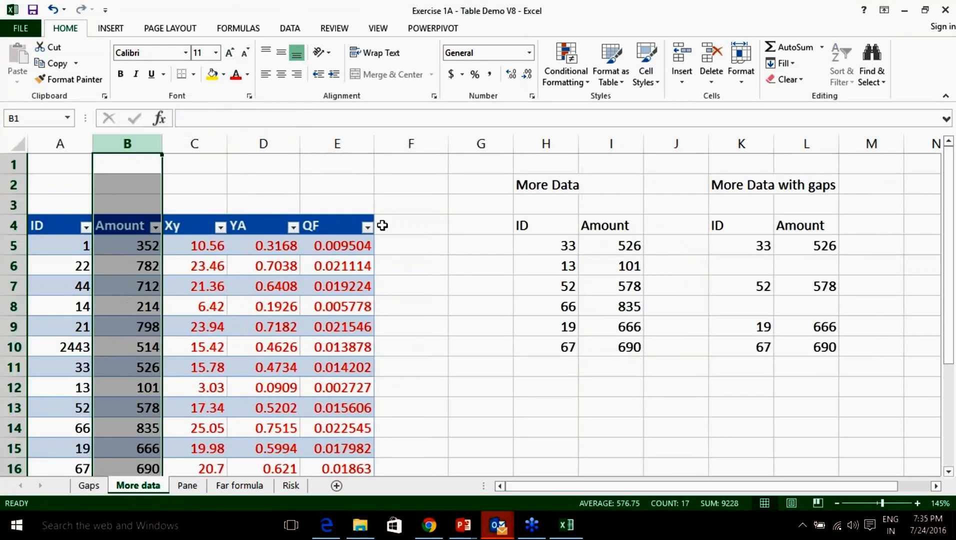
left_click(428, 227)
type("SBT")
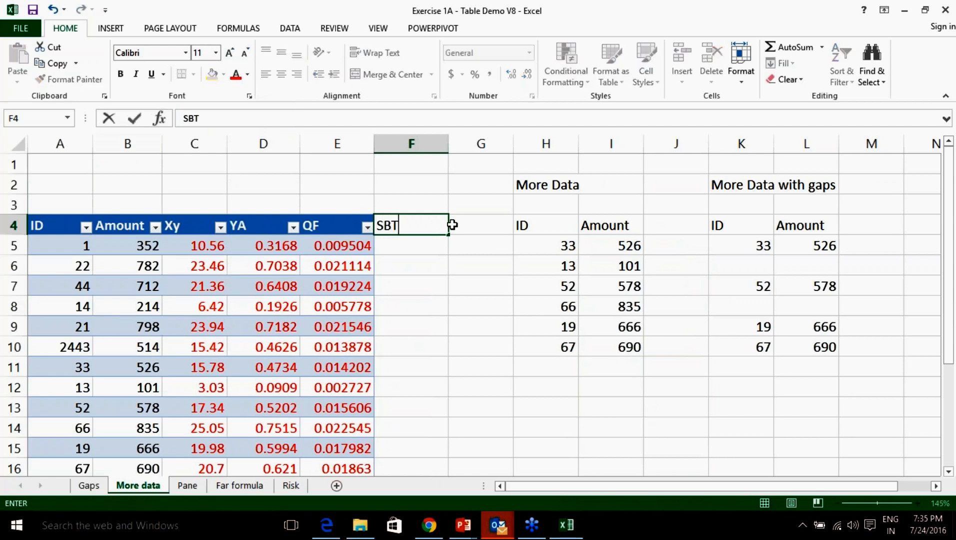
key("Return")
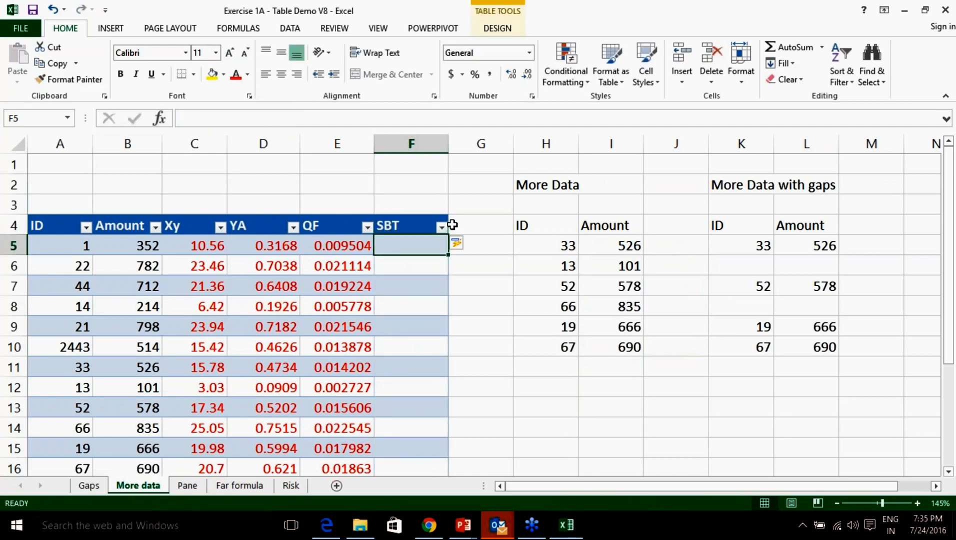
type("=")
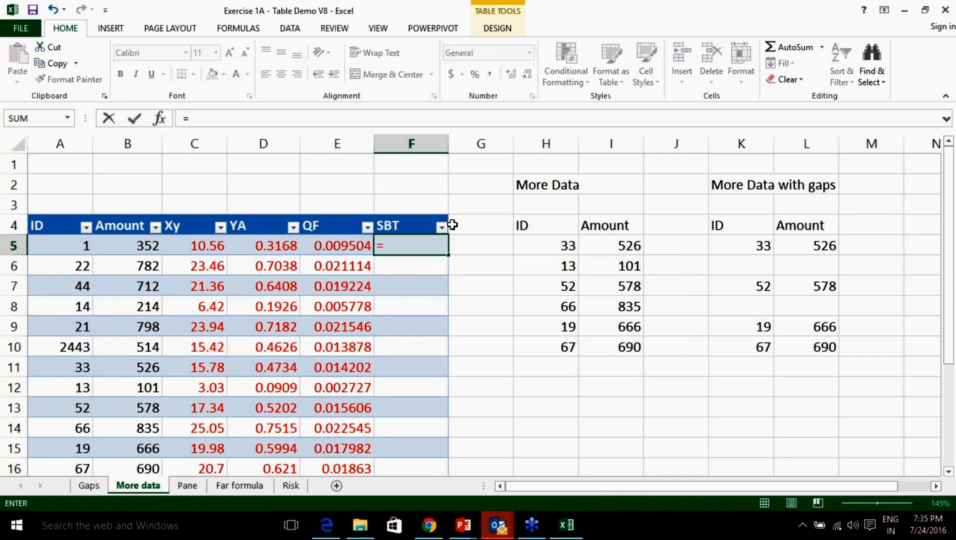
type("0.2%*")
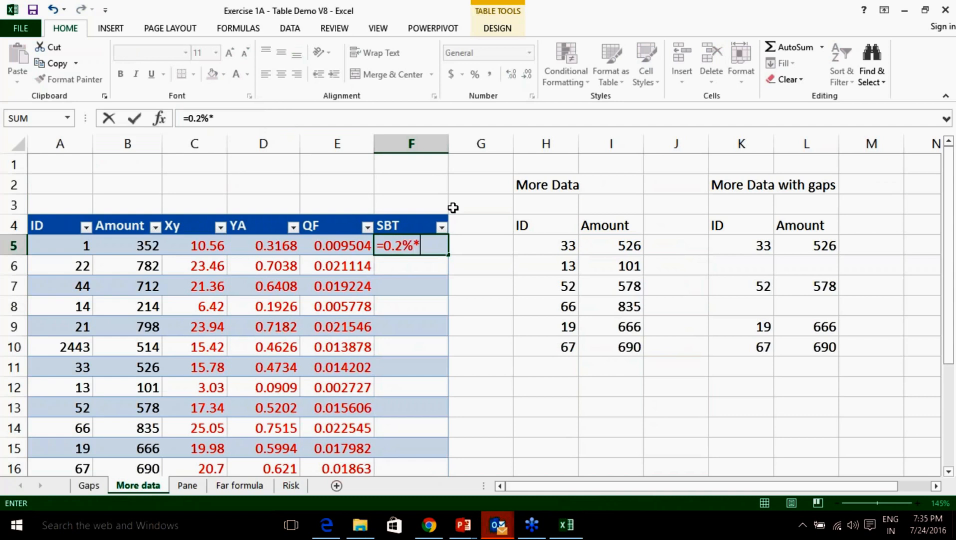
left_click(139, 249)
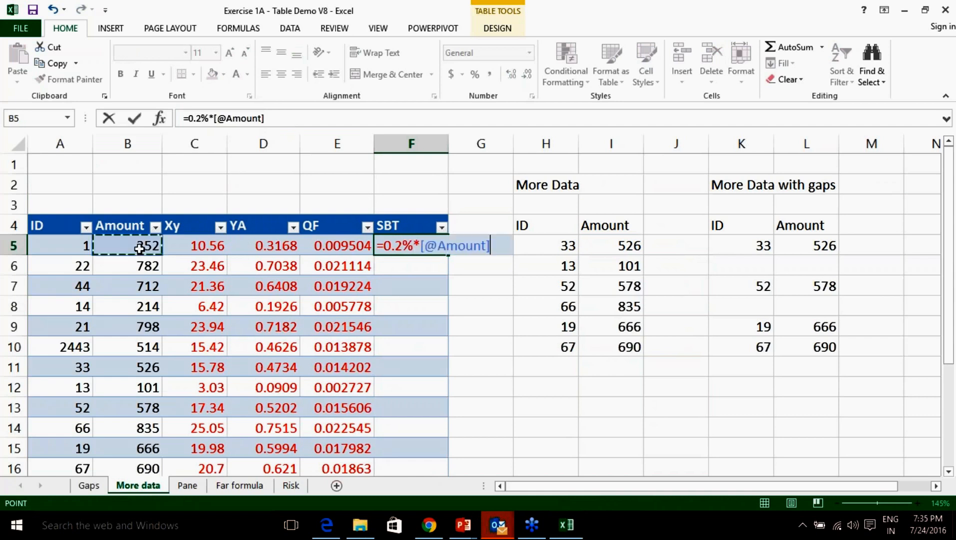
key("Return")
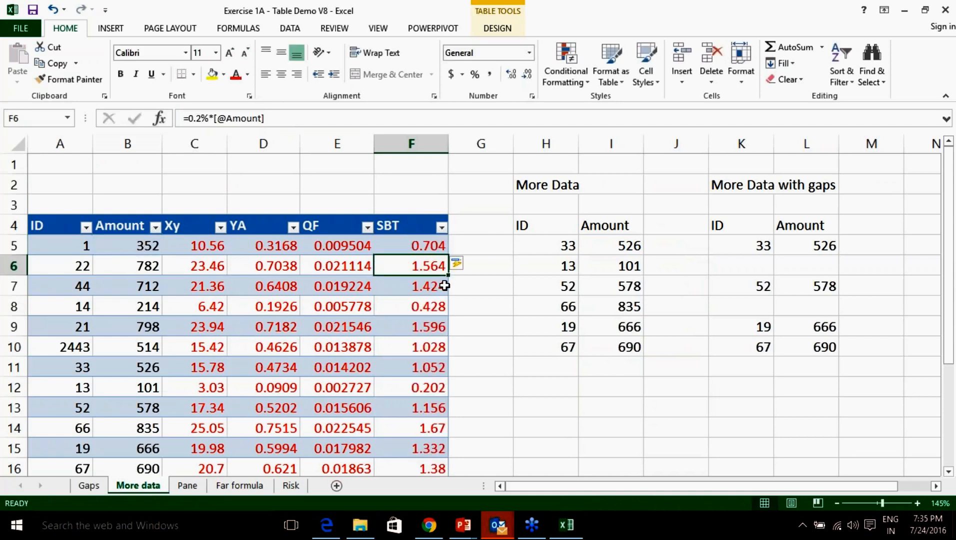
scroll(444, 286, "down", 4)
scroll(444, 286, "up", 4)
Undo the SBT column and table changes back to the plain A4:E10 data.
key("ctrl+z")
key("ctrl+z")
key("ctrl+z")
key("ctrl+z")
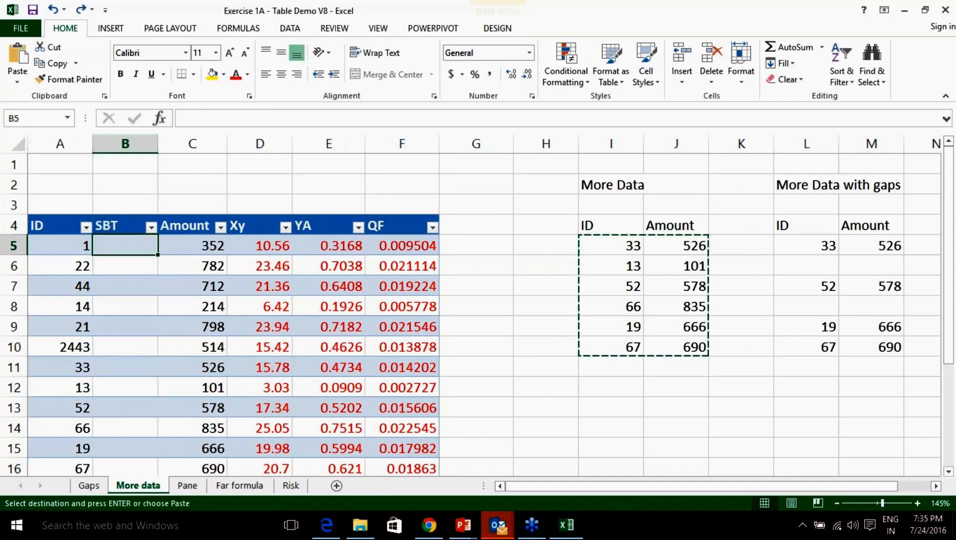
key("ctrl+z")
key("ctrl+z")
key("ctrl+z")
key("ctrl+z")
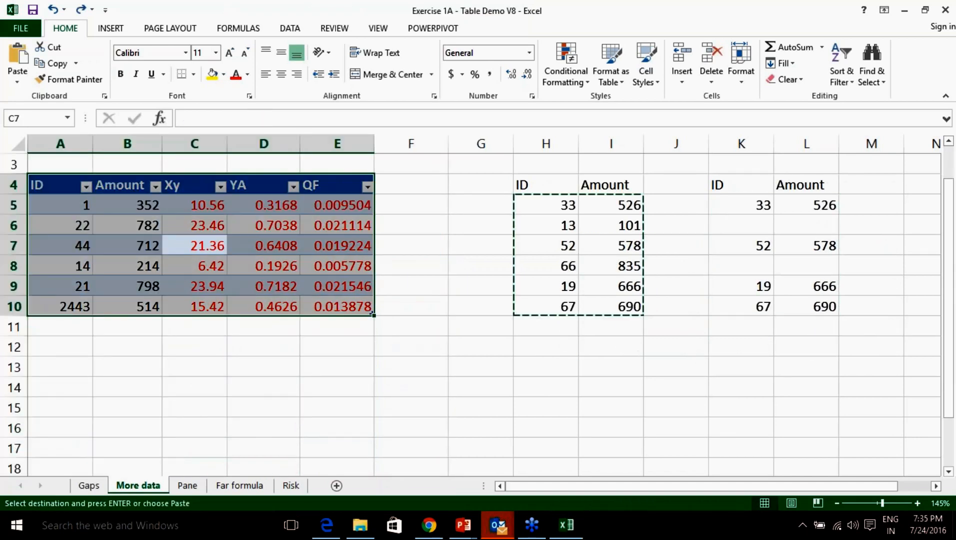
left_click(557, 280)
scroll(459, 274, "up", 1)
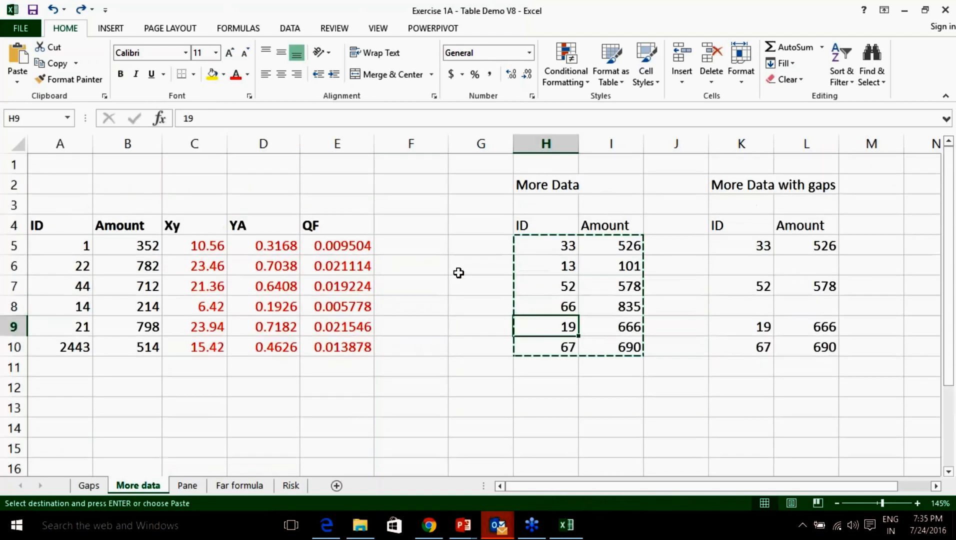
left_click(458, 274)
Turn A4:E10 into a new table with headers via Insert > Table.
left_click(189, 283)
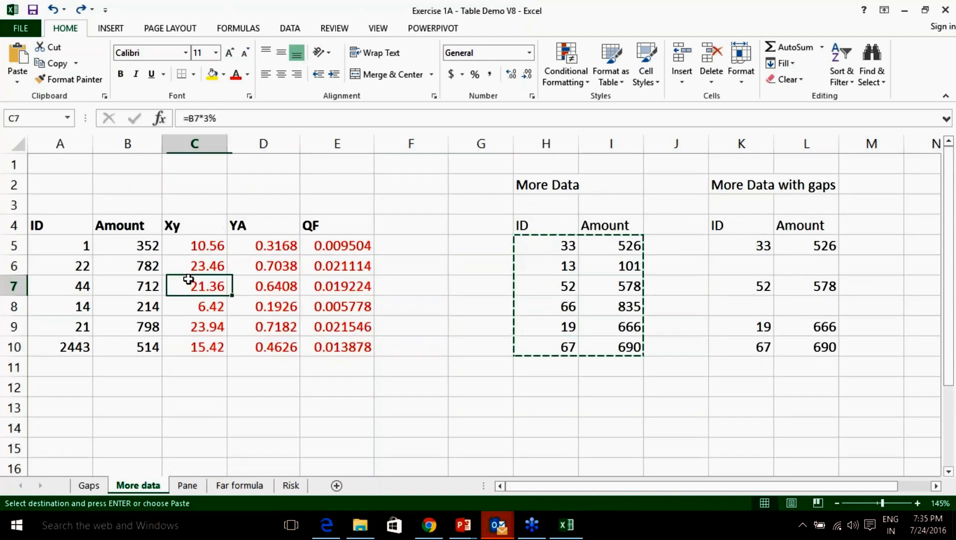
key("ctrl+a")
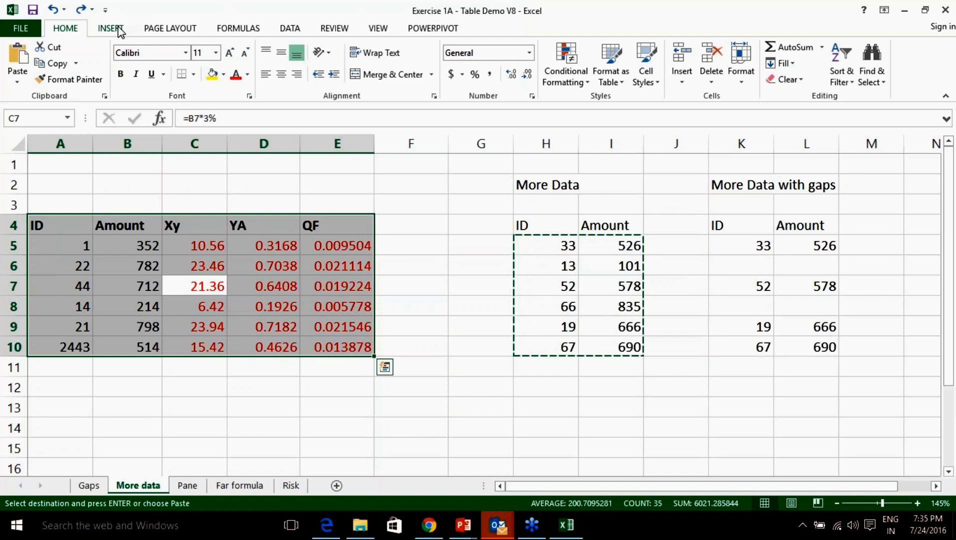
left_click(119, 30)
left_click(120, 60)
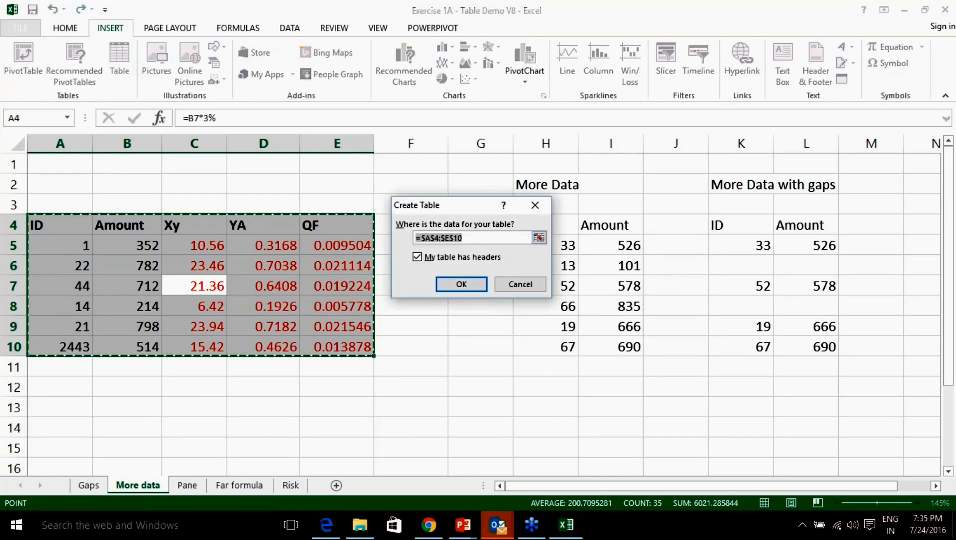
left_click(443, 282)
Copy the More Data ID and Amount values and pick A11 under the table.
left_click_drag(566, 247, 609, 345)
key("ctrl+c")
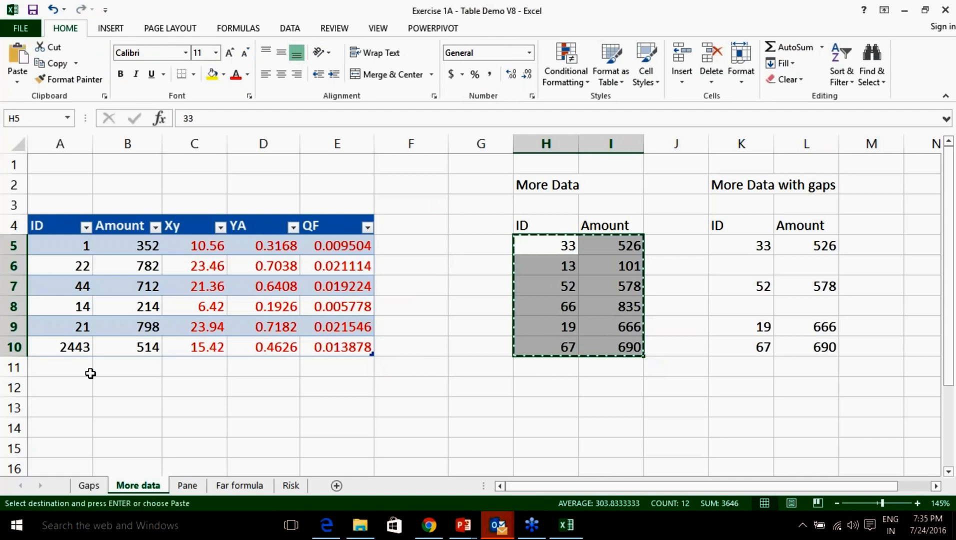
left_click(76, 367)
Paste the More Data rows at A11, then copy K5:L10 and paste it at A17.
key("ctrl+v")
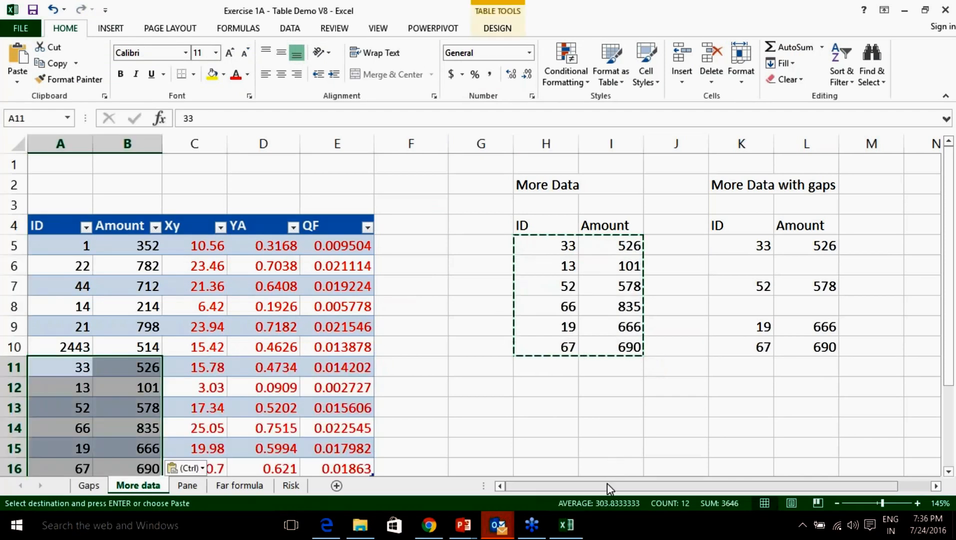
left_click_drag(607, 483, 691, 482)
left_click_drag(681, 245, 726, 351)
key("ctrl+c")
left_click_drag(663, 486, 632, 486)
scroll(244, 397, "down", 3)
left_click(48, 307)
key("ctrl+v")
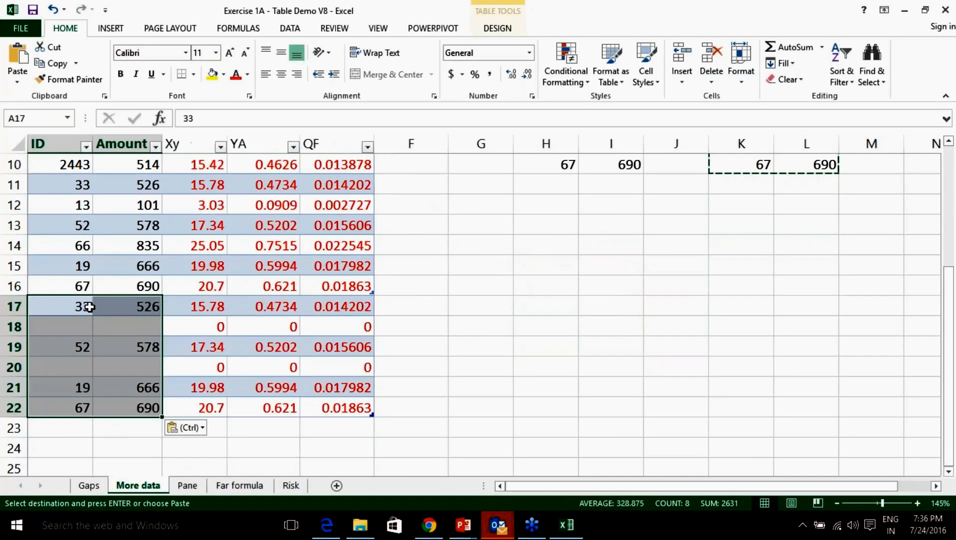
scroll(425, 350, "up", 3)
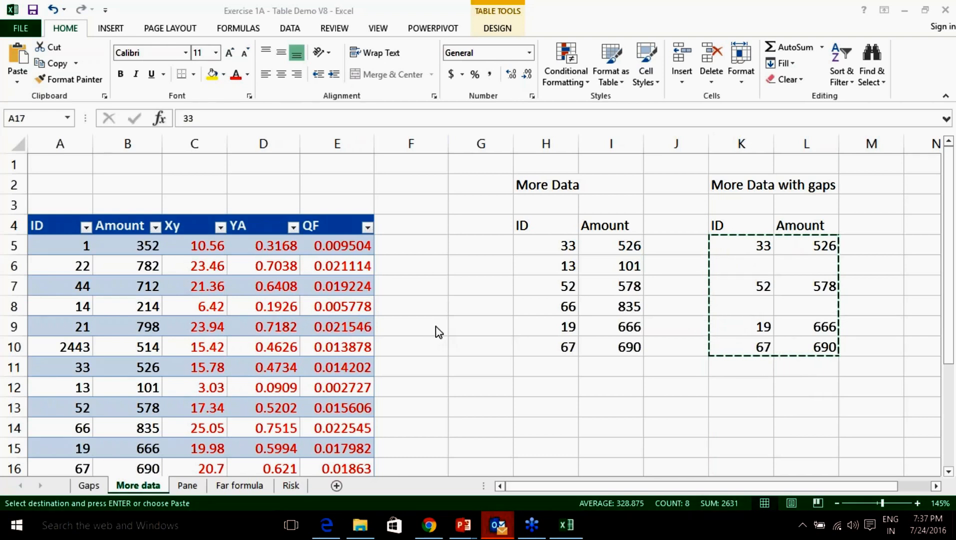
Paste the copied values and scroll to review the extended table.
key("ctrl+v")
scroll(439, 332, "up", 4)
scroll(439, 333, "down", 1)
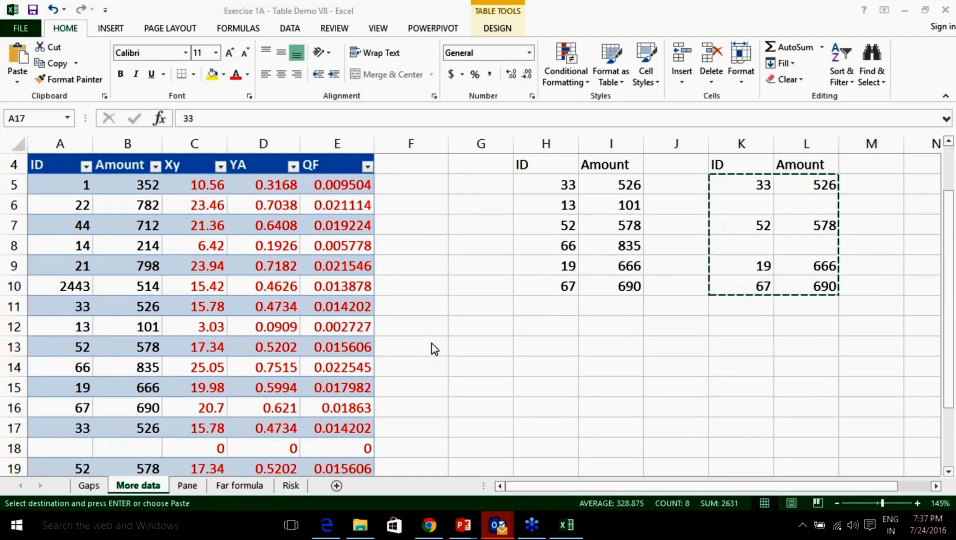
scroll(407, 320, "up", 1)
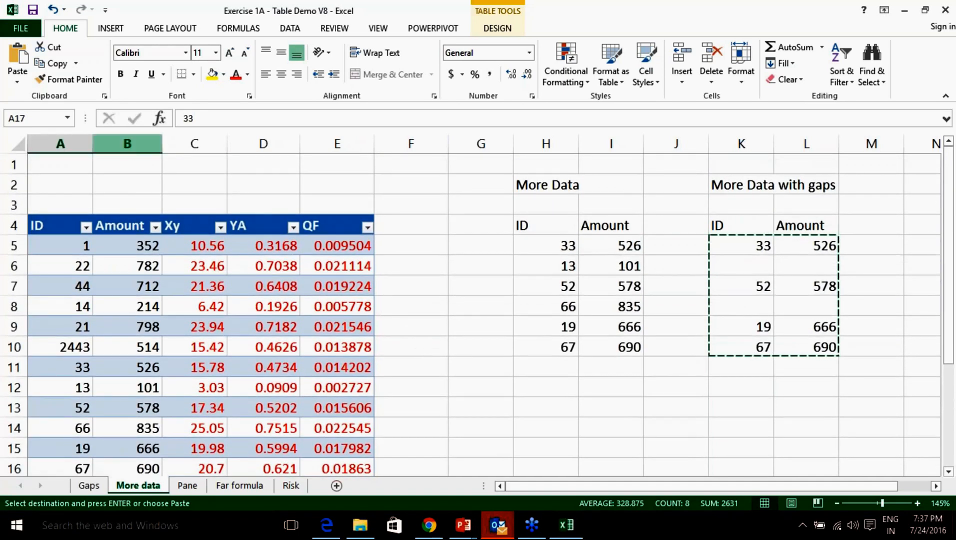
right_click(128, 144)
left_click(170, 245)
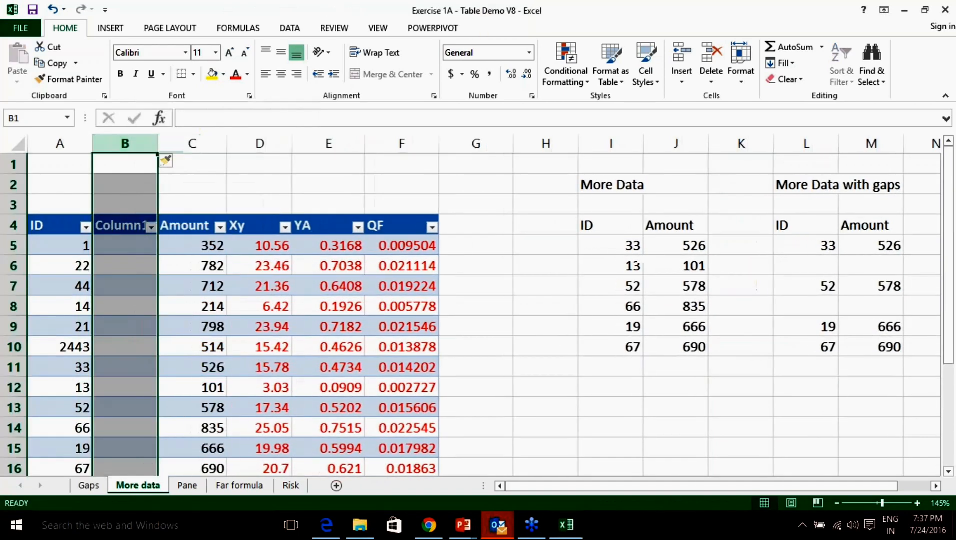
left_click(128, 225)
type("SBT")
key("Return")
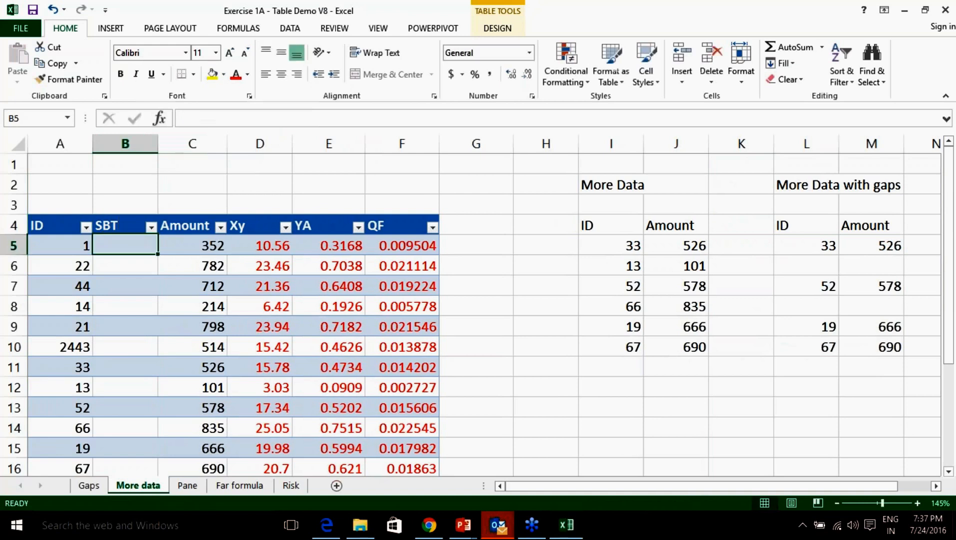
type("=0.")
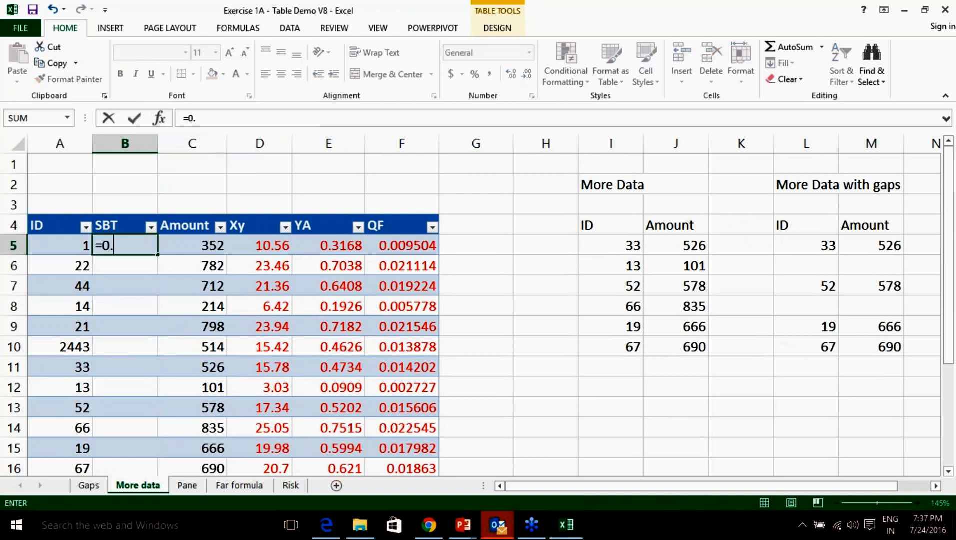
type("2%*")
left_click(191, 254)
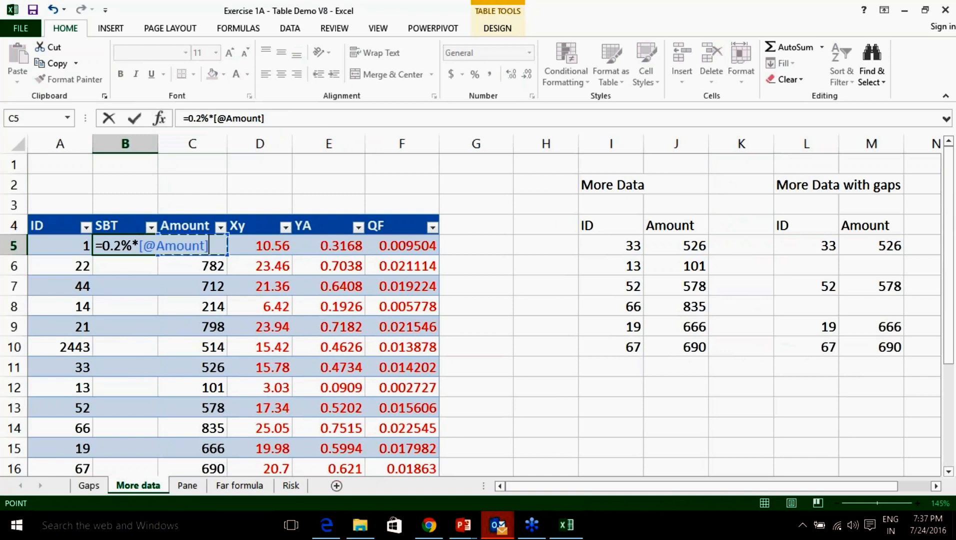
key("Return")
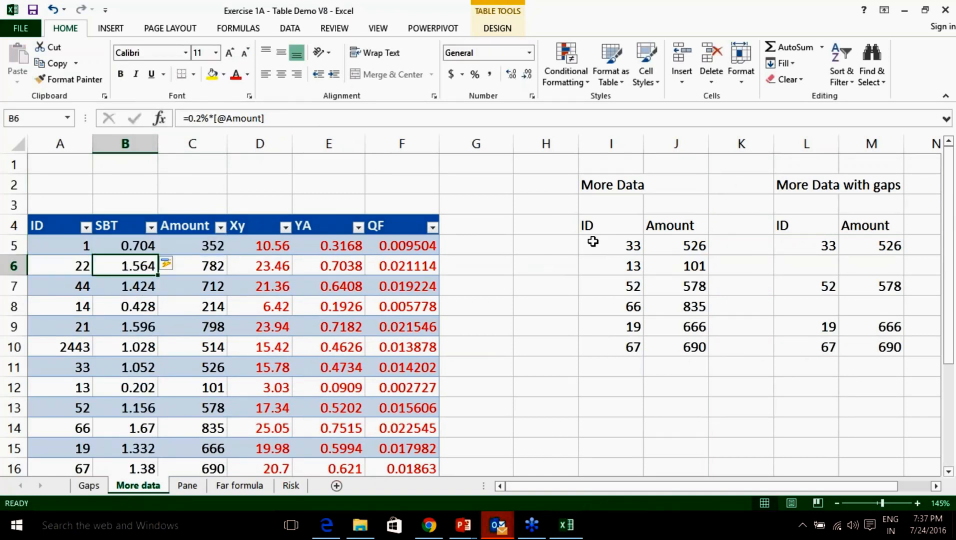
left_click_drag(593, 242, 664, 347)
key("ctrl+c")
scroll(380, 255, "down", 6)
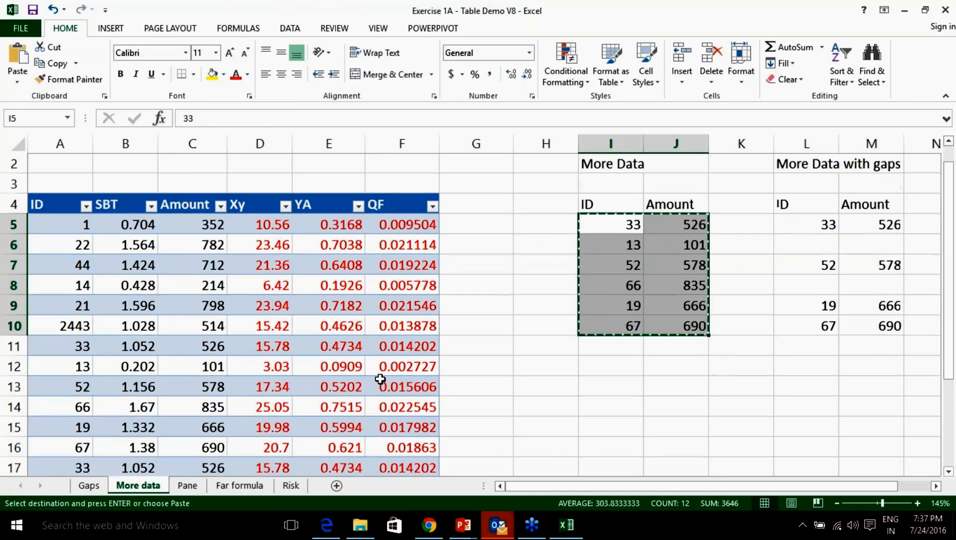
left_click(70, 248)
key("ctrl+v")
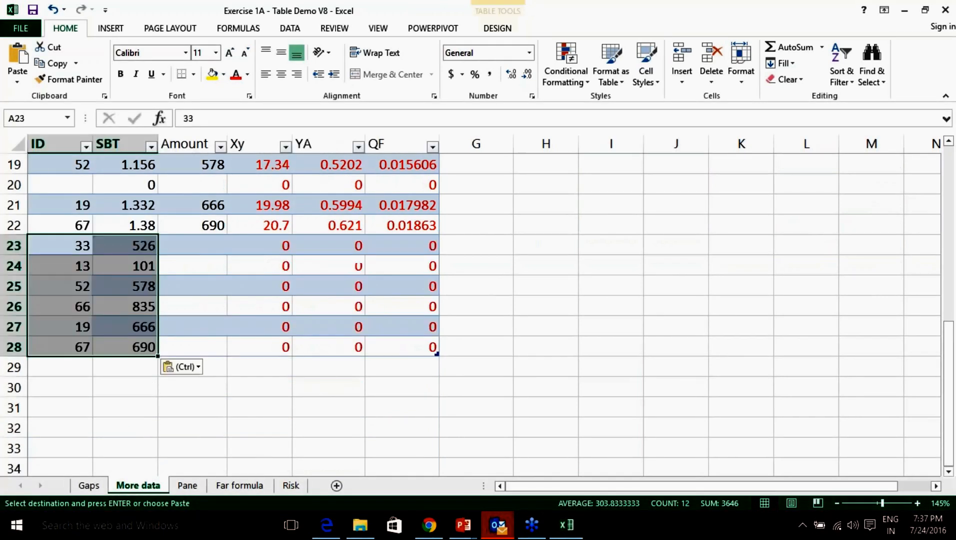
left_click(136, 249)
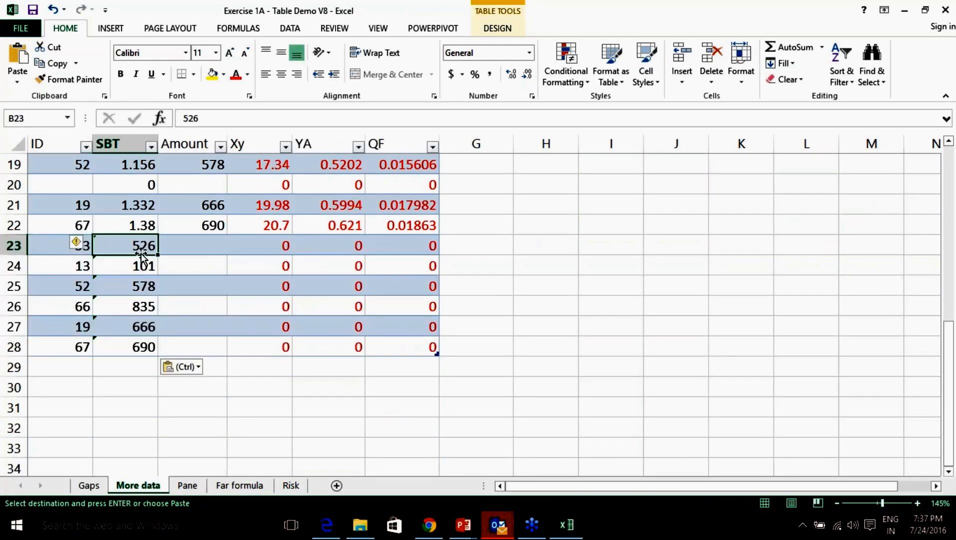
left_click(86, 245)
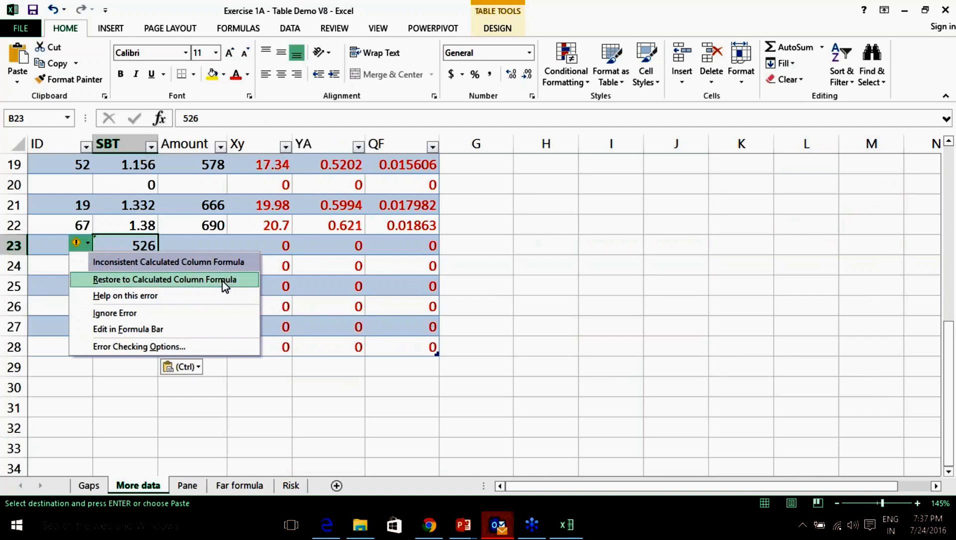
left_click(524, 250)
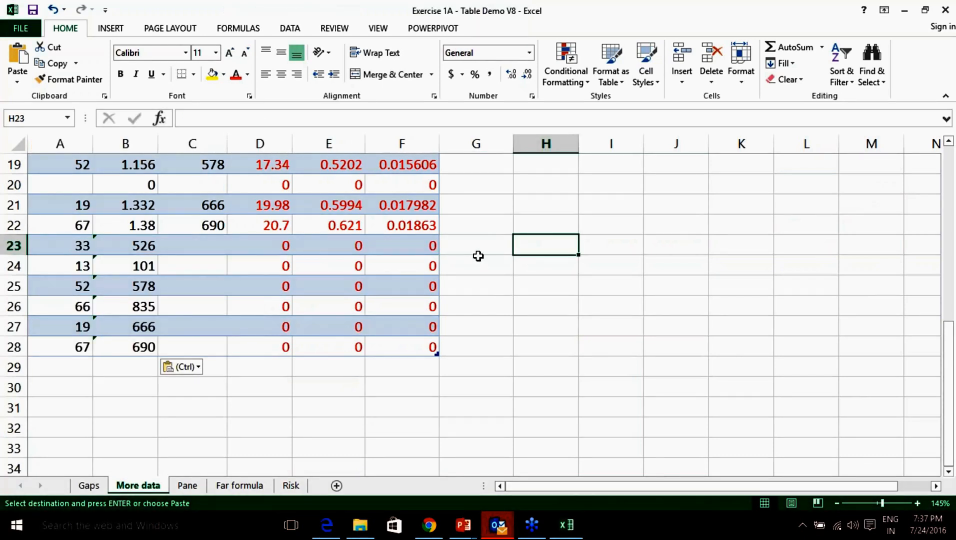
scroll(138, 326, "up", 6)
scroll(135, 301, "down", 1)
scroll(135, 310, "up", 1)
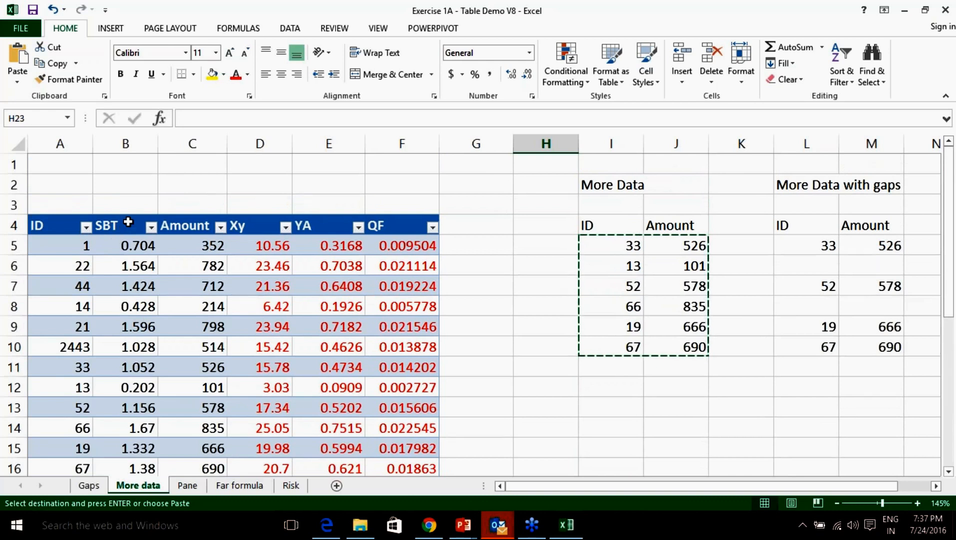
key("Home")
key("Return")
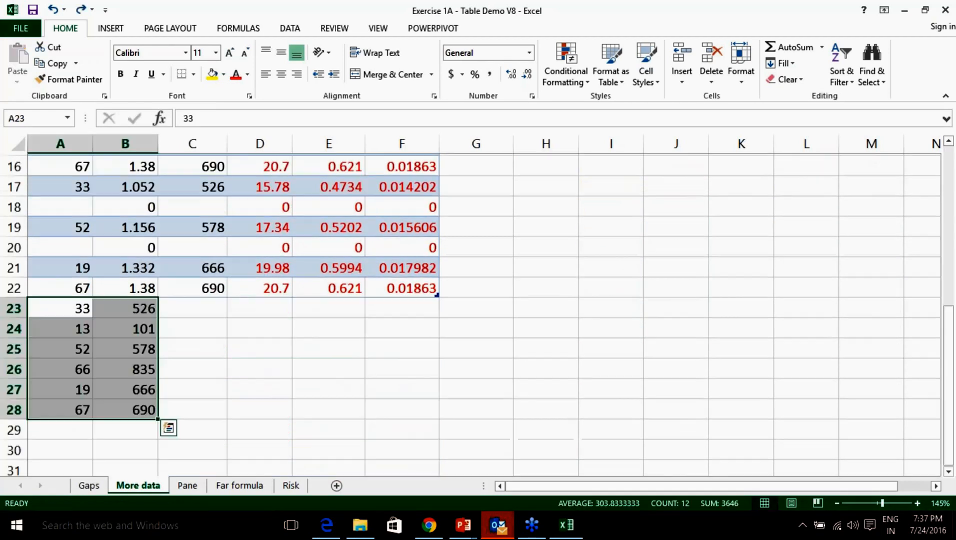
key("Delete")
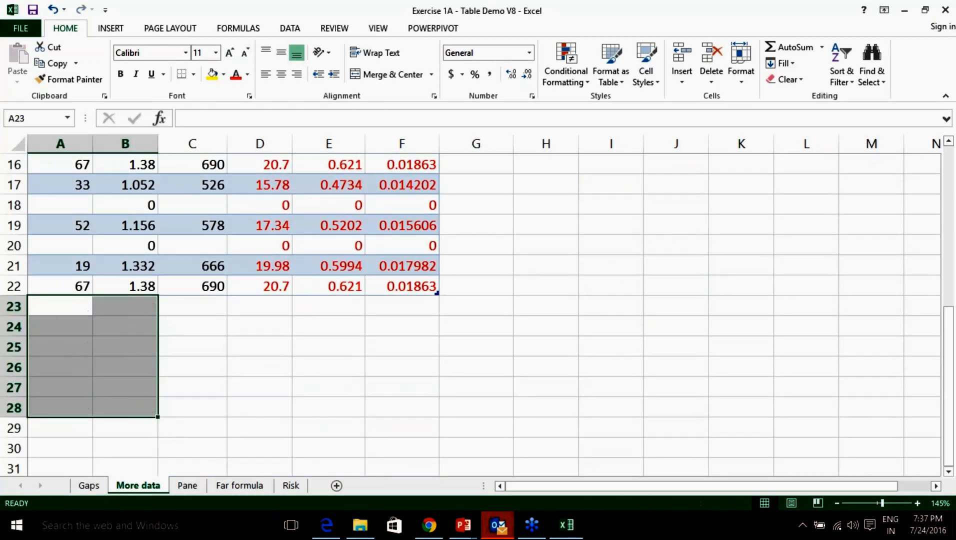
scroll(136, 215, "up", 5)
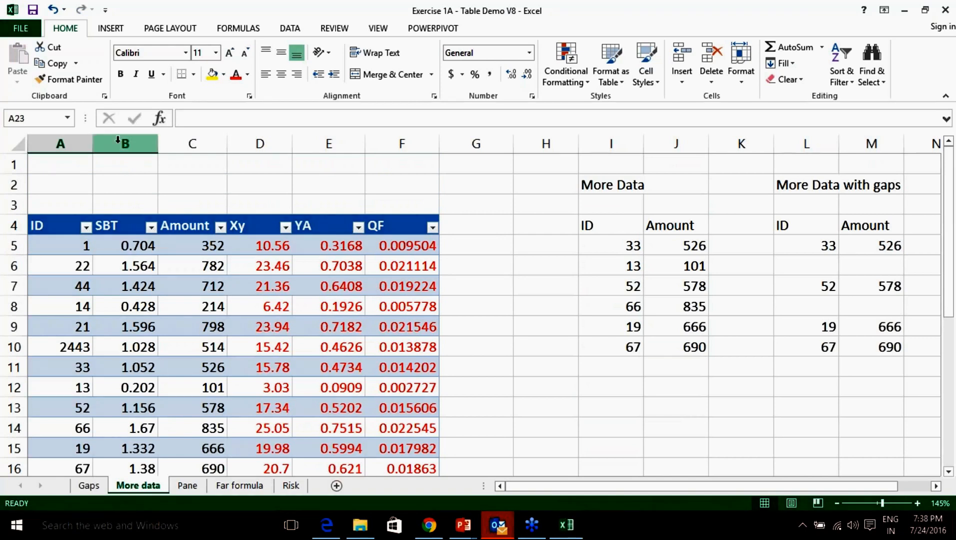
Delete the SBT column from Table7 and move to the Pane sheet.
right_click(122, 146)
left_click(159, 259)
left_click(475, 268)
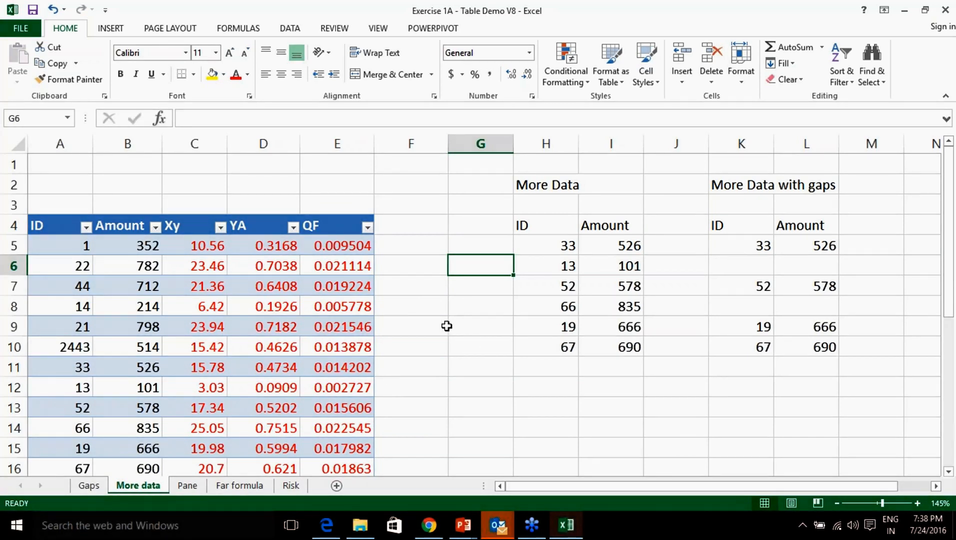
left_click(187, 486)
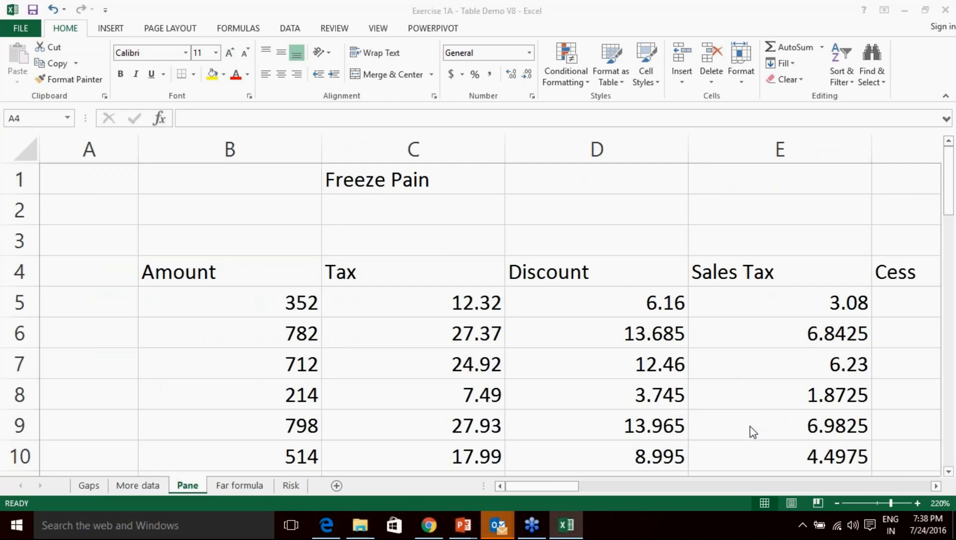
left_click(187, 485)
left_click(812, 315)
Change the C1 title from 'Freeze Pain' to 'Freeze Pane' and confirm it.
double_click(437, 182)
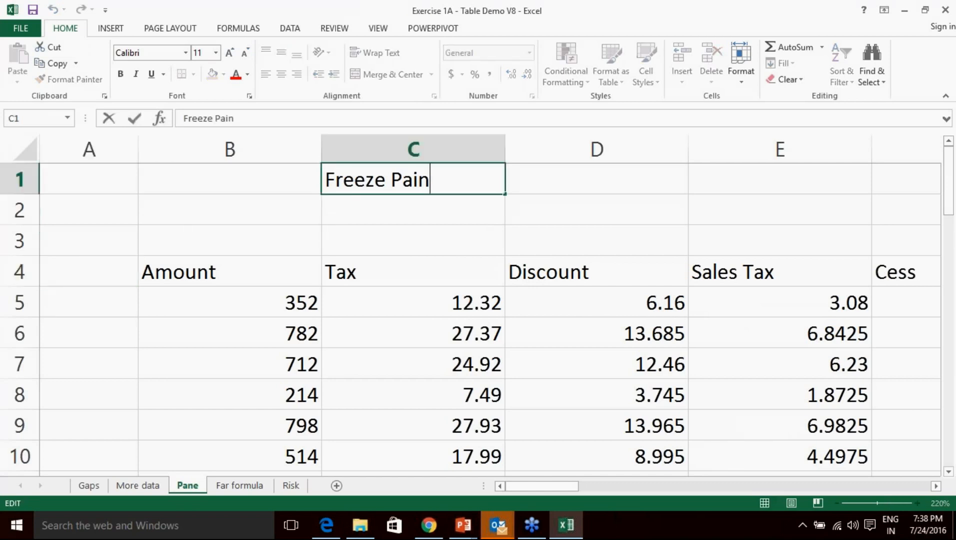
key("BackSpace")
key("BackSpace")
type("ne")
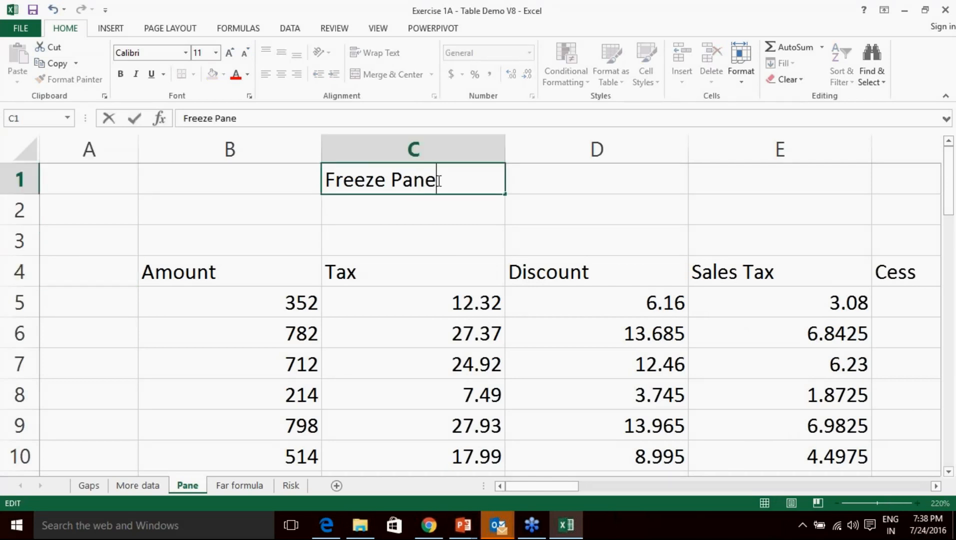
key("Tab")
left_click_drag(598, 228, 595, 222)
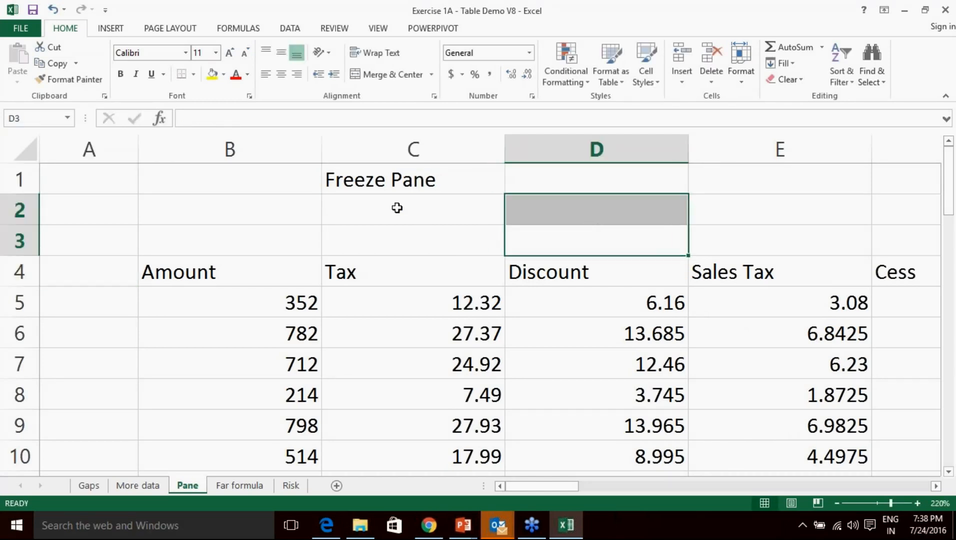
left_click(361, 169)
left_click(758, 443)
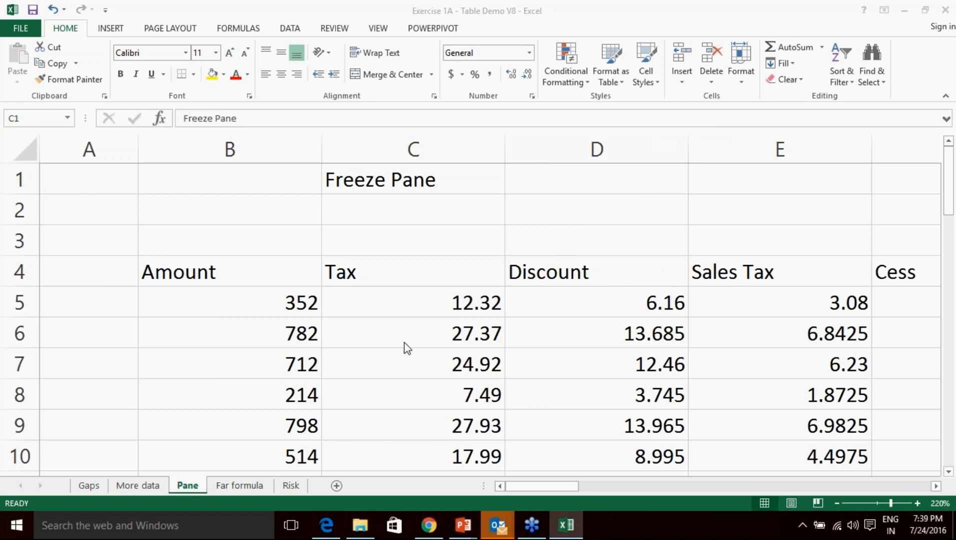
left_click(398, 185)
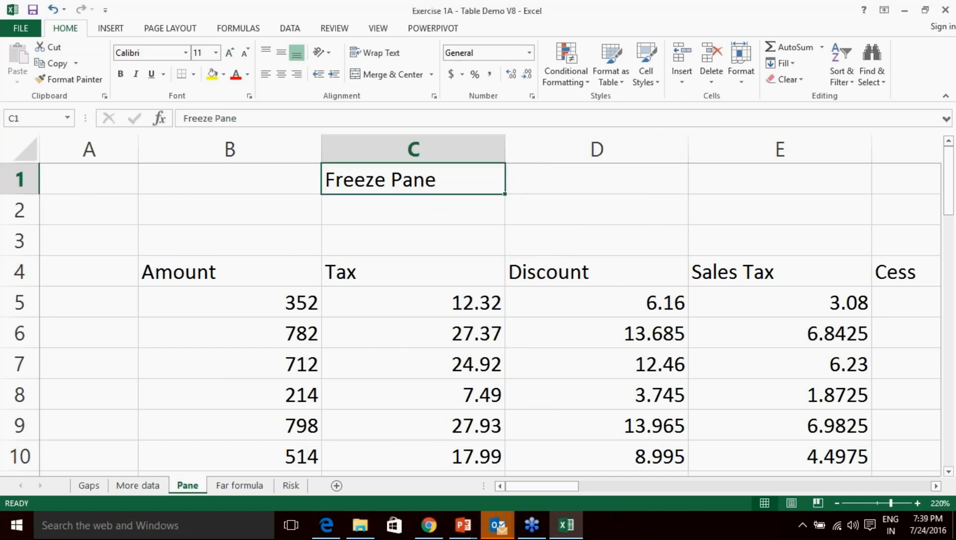
left_click(694, 402)
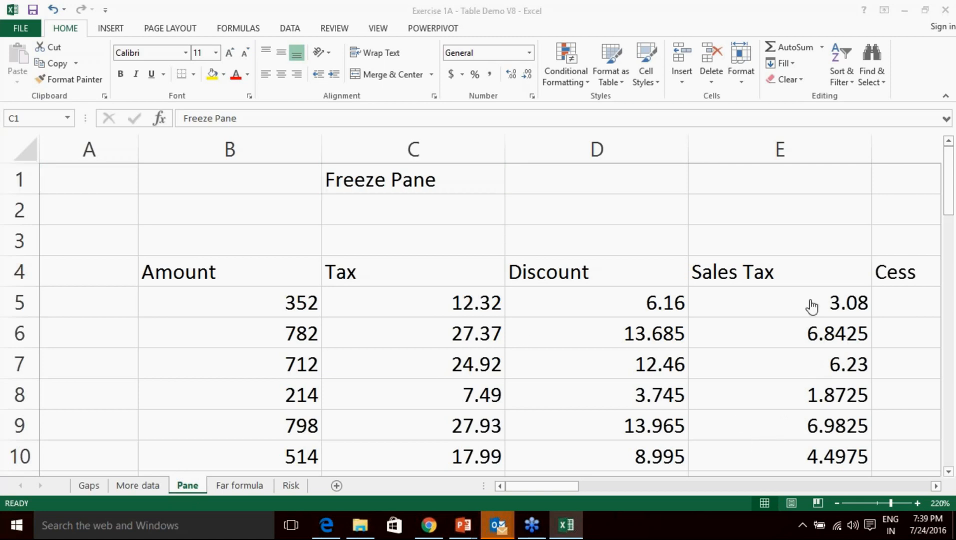
Select the Amount through Sales Tax headings, then scroll right to columns G–K.
left_click(409, 181)
left_click_drag(235, 276, 711, 273)
left_click_drag(269, 273, 239, 459)
scroll(396, 320, "down", 4)
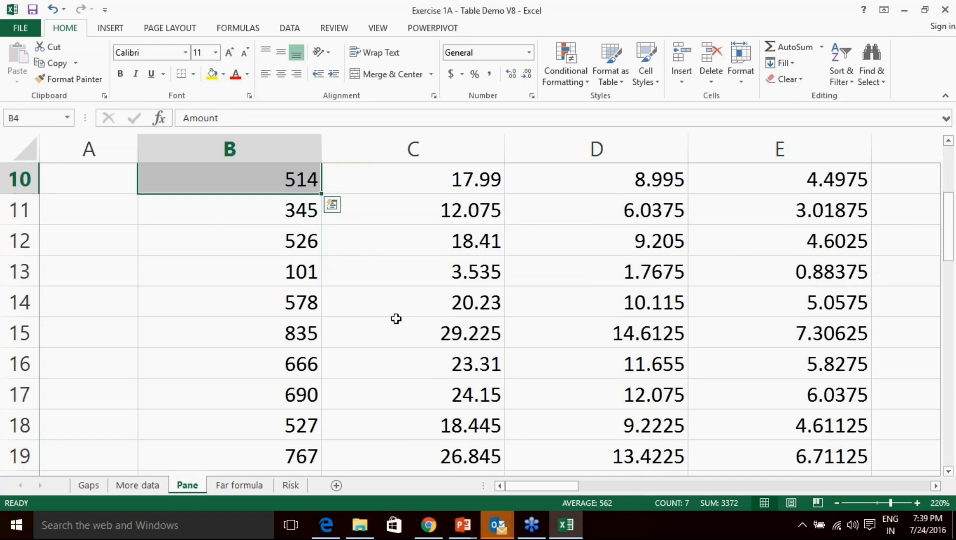
left_click_drag(571, 488, 655, 495)
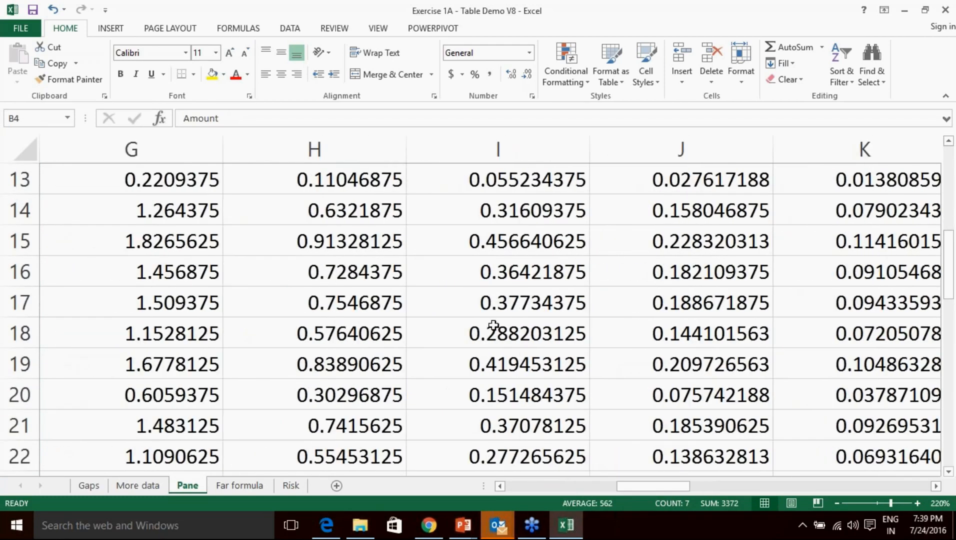
Check the Surcharge formula in H17, then select the Surcharge heading and the whole row 4.
left_click(398, 304)
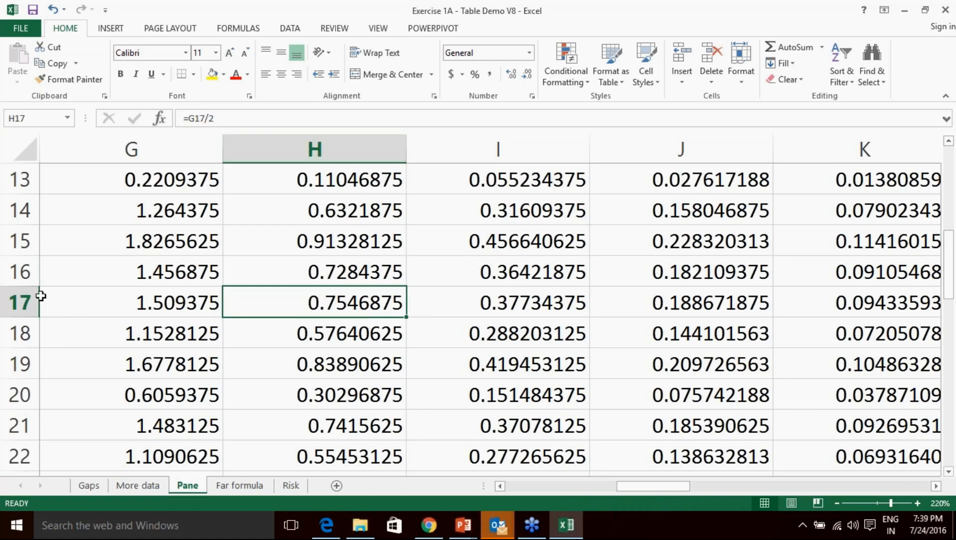
scroll(291, 312, "up", 3)
scroll(291, 312, "up", 1)
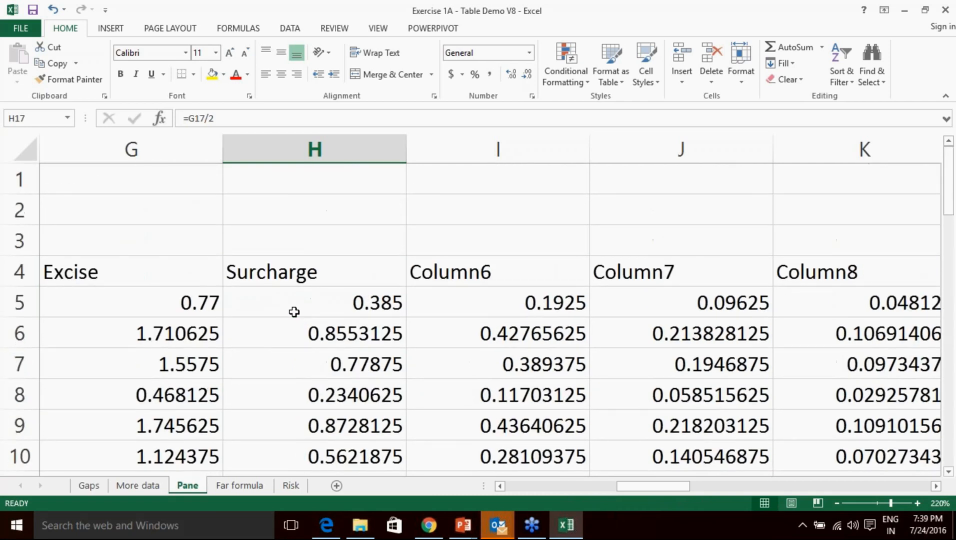
left_click(311, 267)
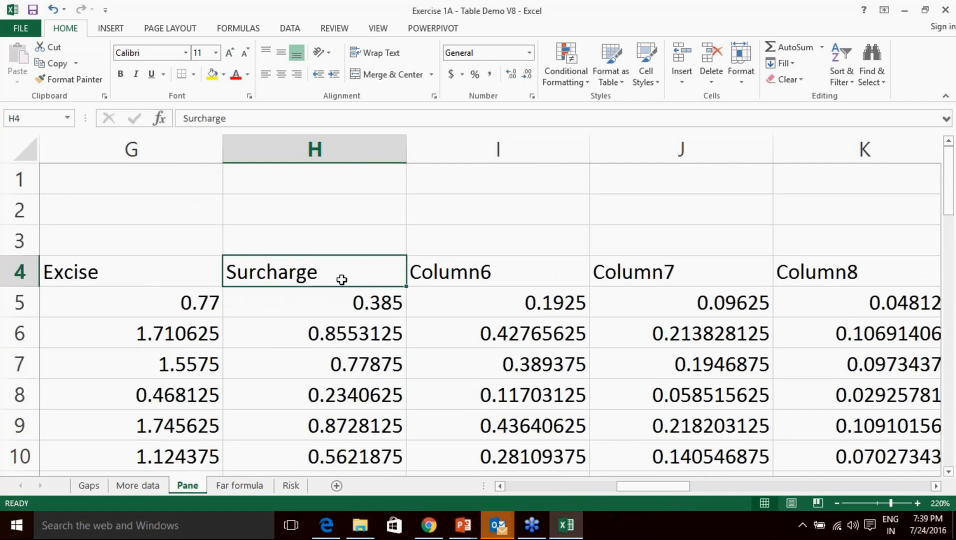
scroll(333, 272, "down", 7)
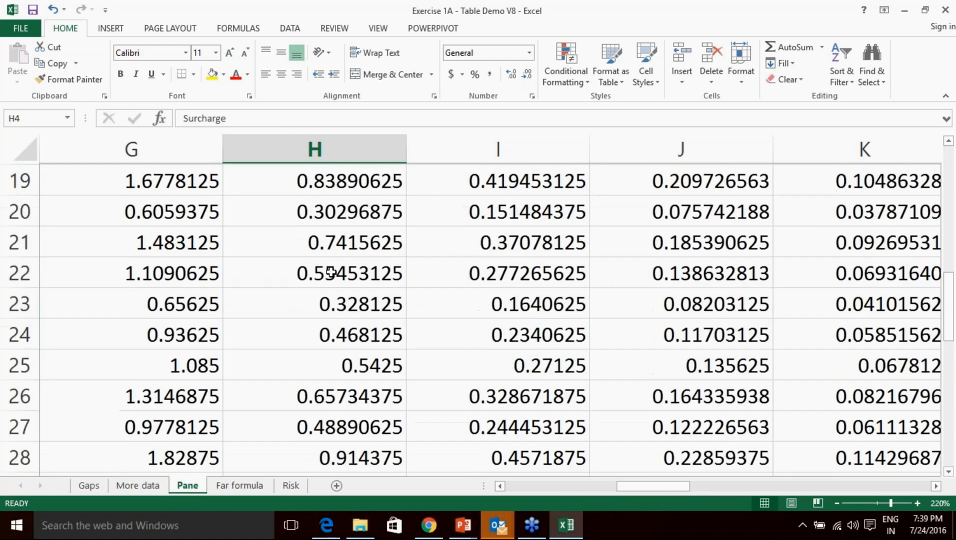
scroll(331, 272, "down", 1)
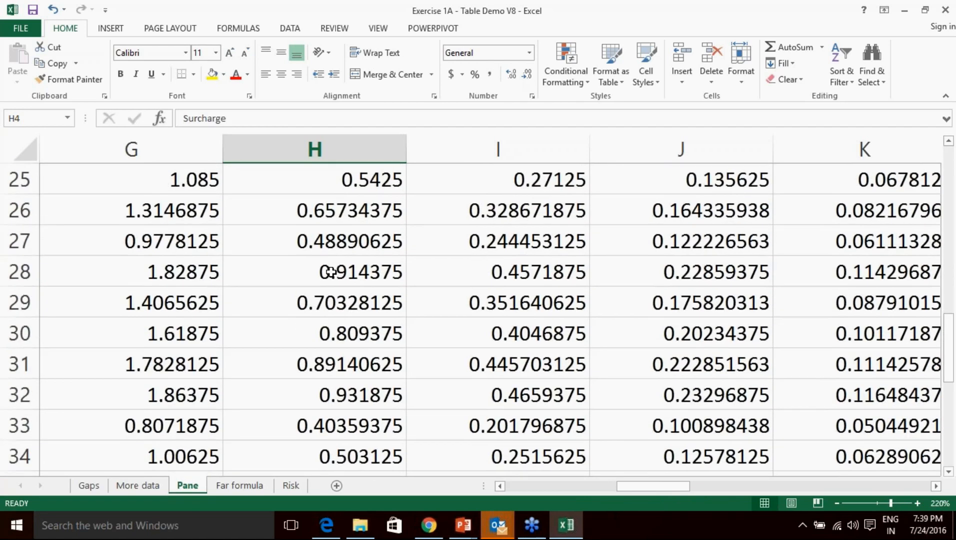
scroll(330, 272, "up", 8)
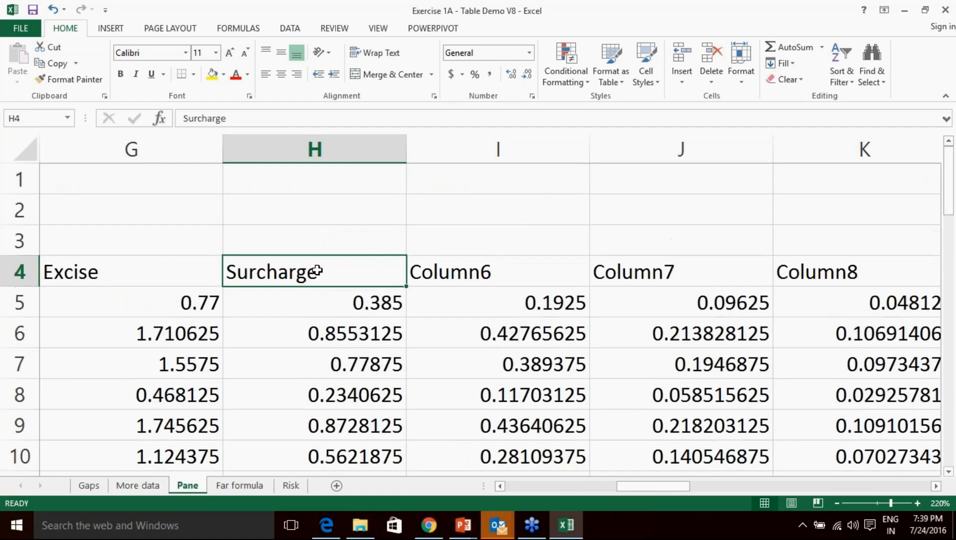
left_click(10, 271)
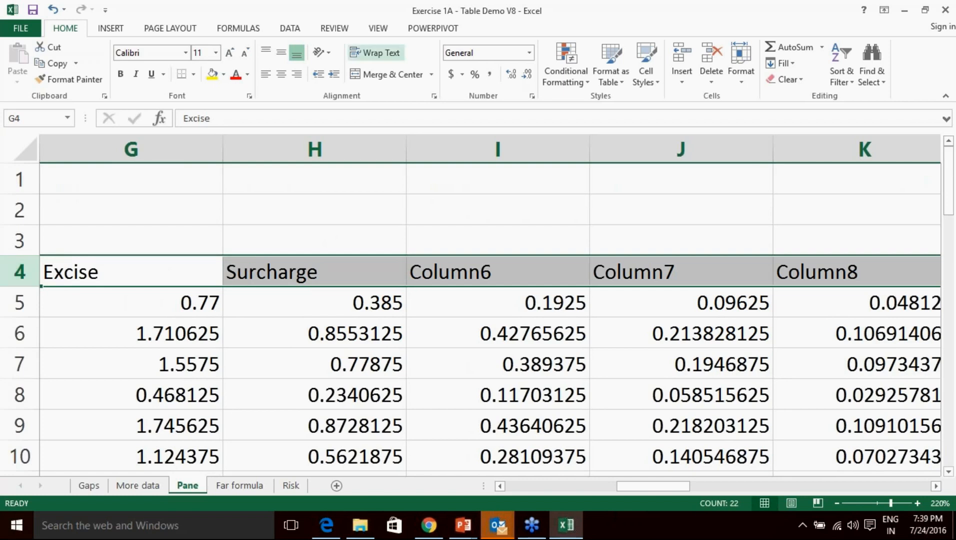
Look over the Freeze Panes options without applying one, then scroll back to column A.
left_click(359, 239)
left_click(380, 29)
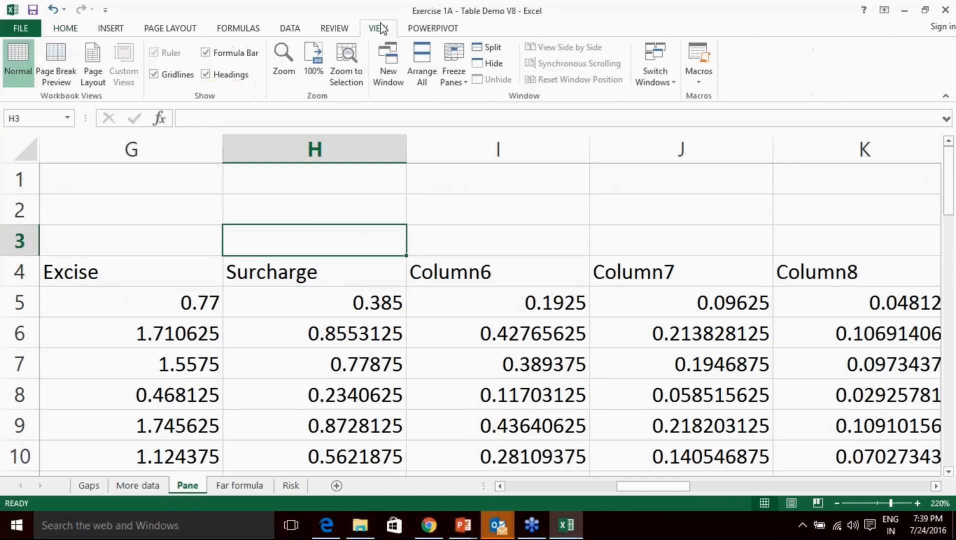
left_click(464, 85)
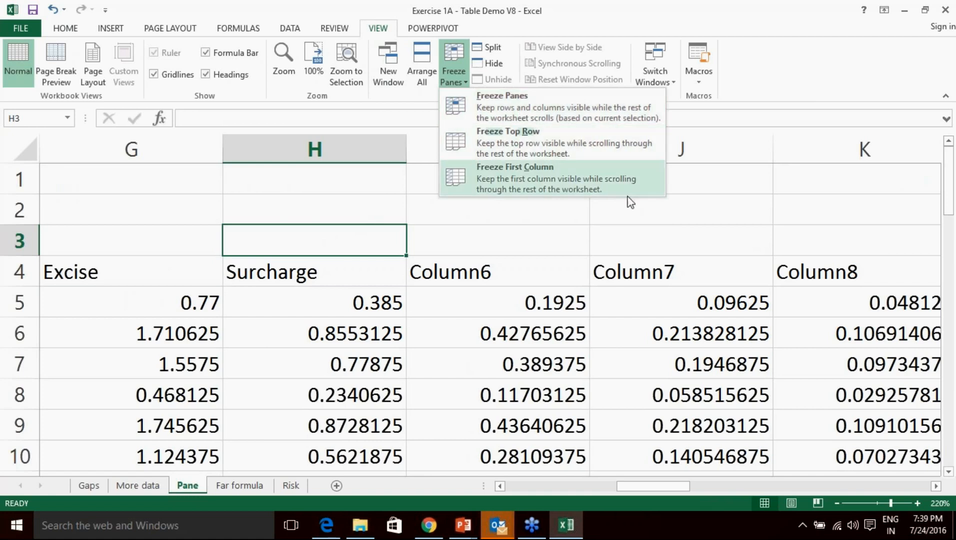
left_click(356, 313)
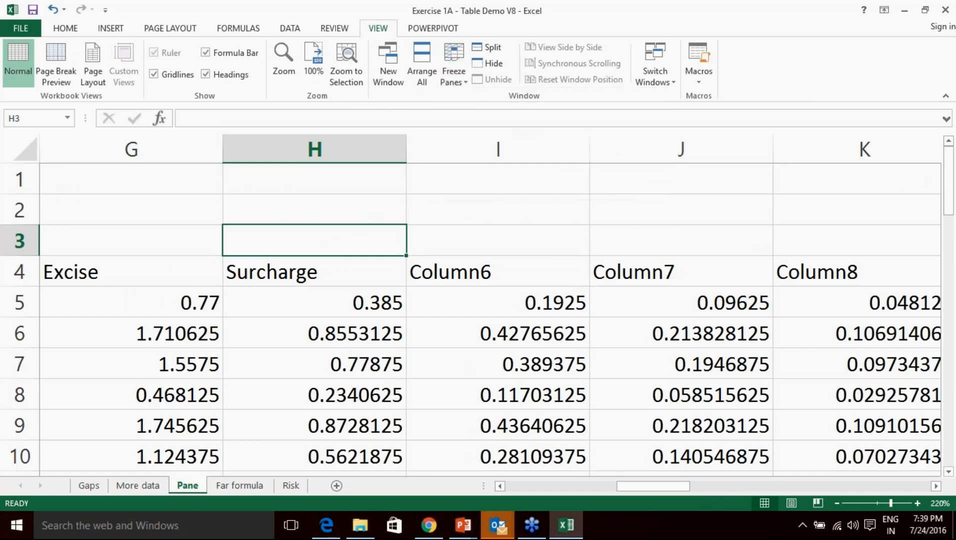
left_click_drag(627, 488, 515, 488)
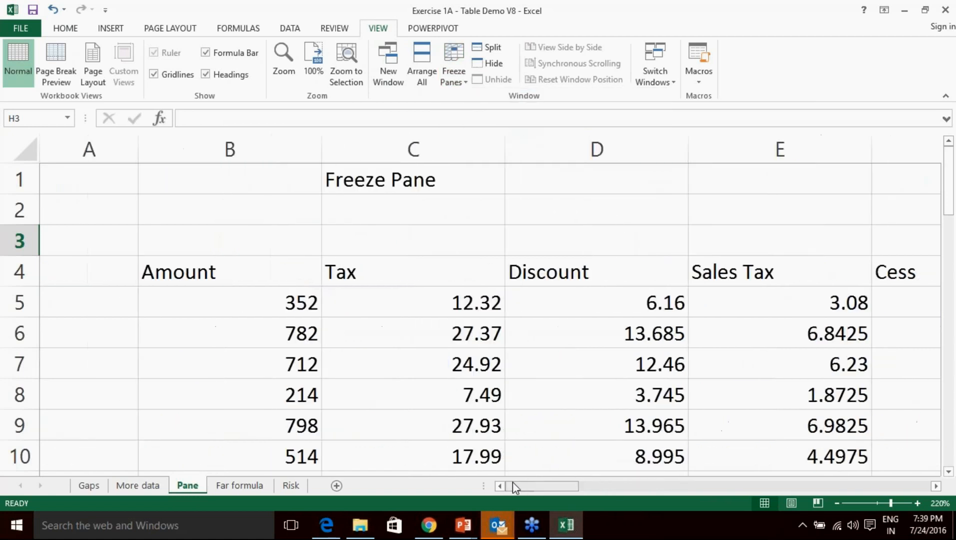
scroll(533, 391, "down", 1)
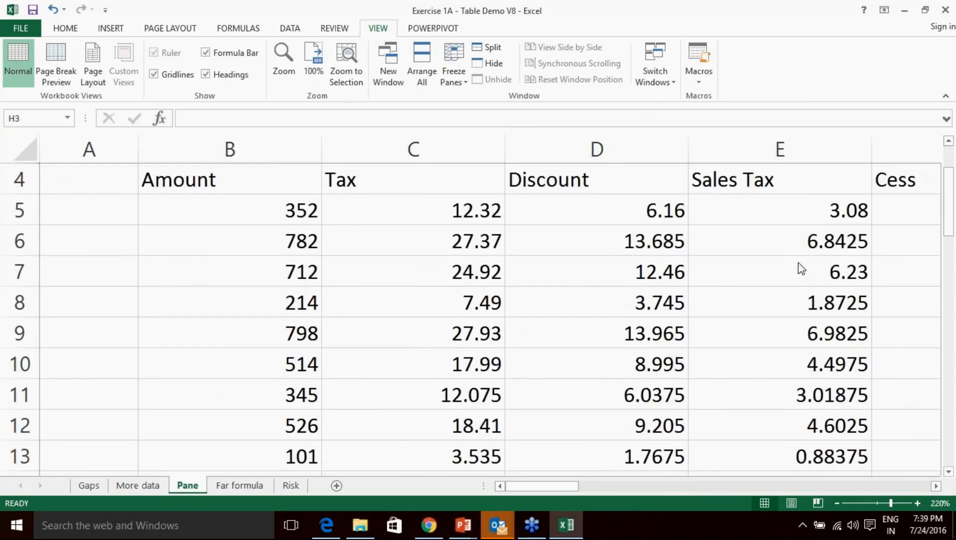
left_click(757, 273)
scroll(488, 253, "up", 1)
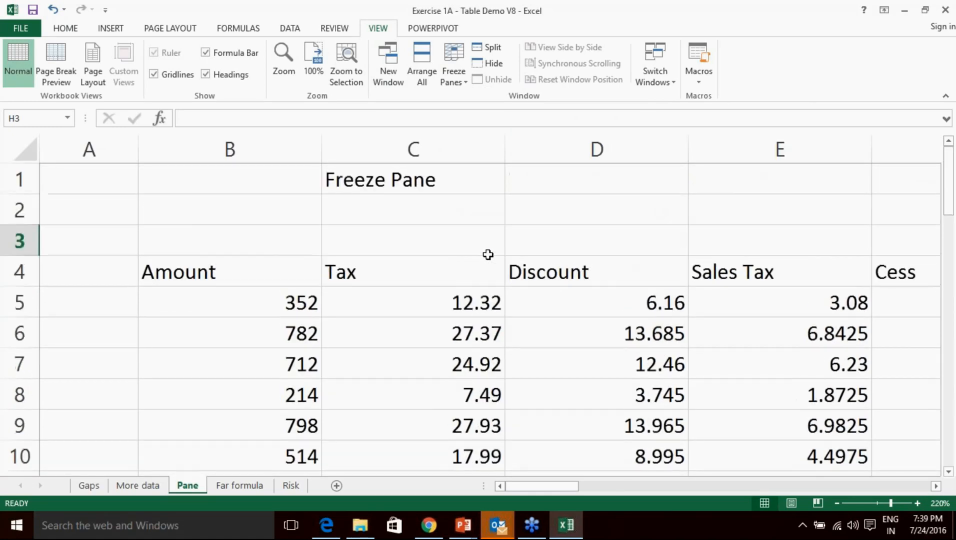
Change the C1 title so it reads 'Freeze Pain!!'.
double_click(436, 181)
key("BackSpace")
key("BackSpace")
type("in!!")
key("Return")
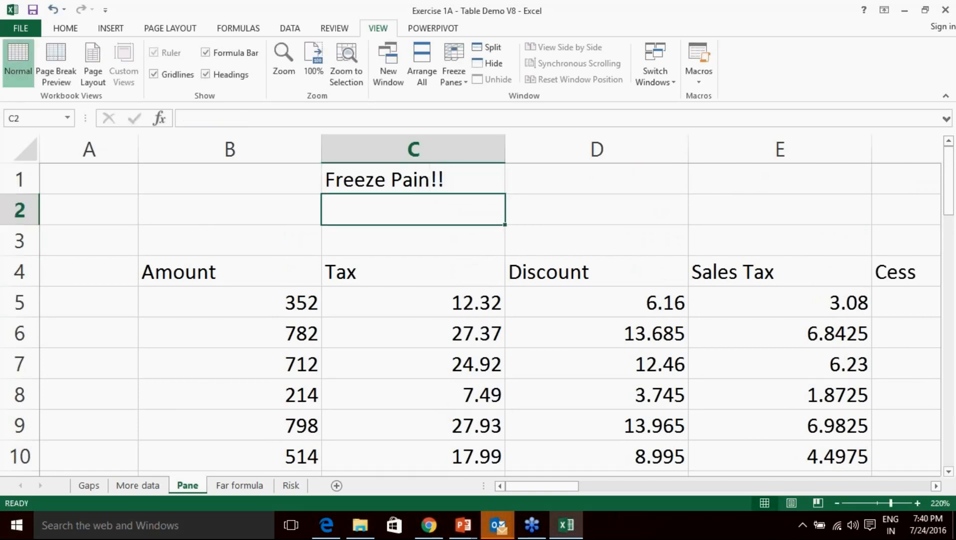
left_click(391, 279)
scroll(393, 282, "down", 1)
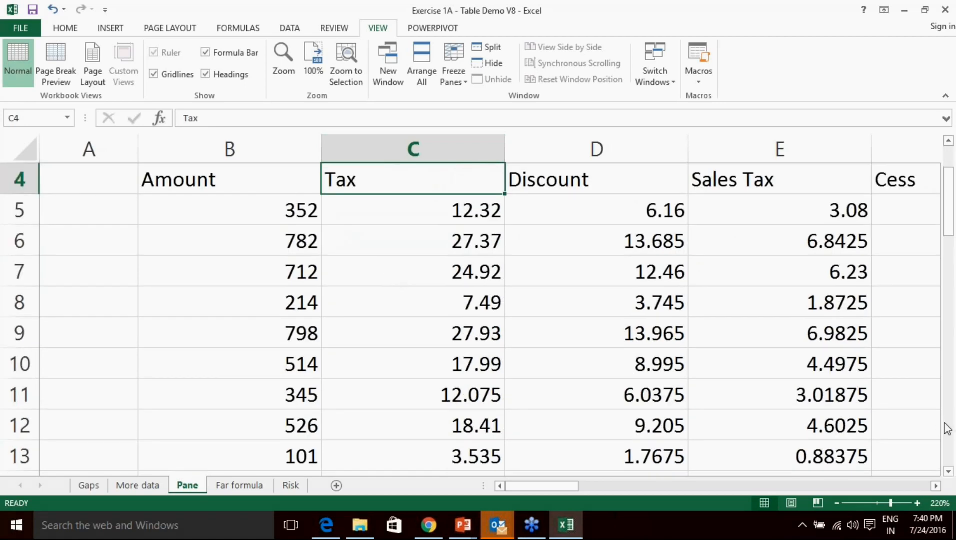
left_click(894, 435)
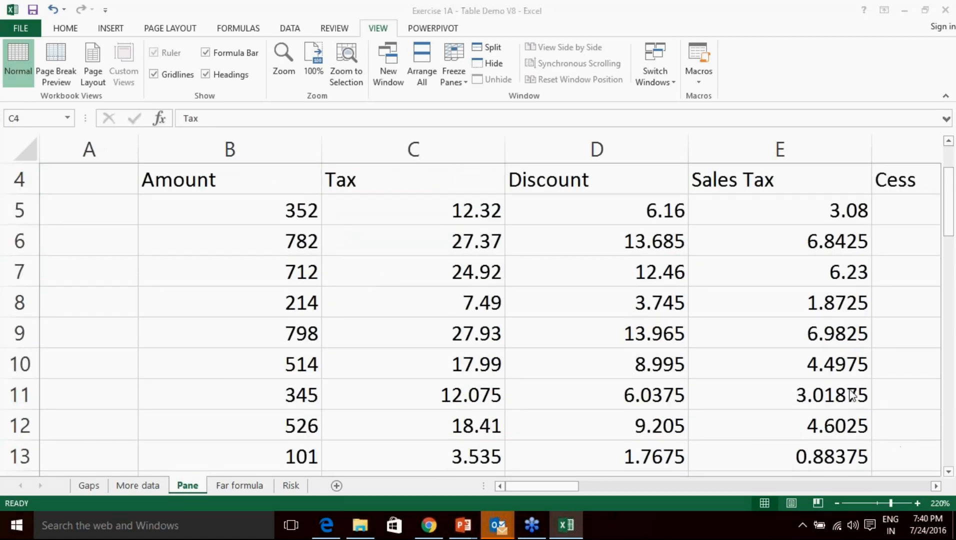
left_click(838, 353)
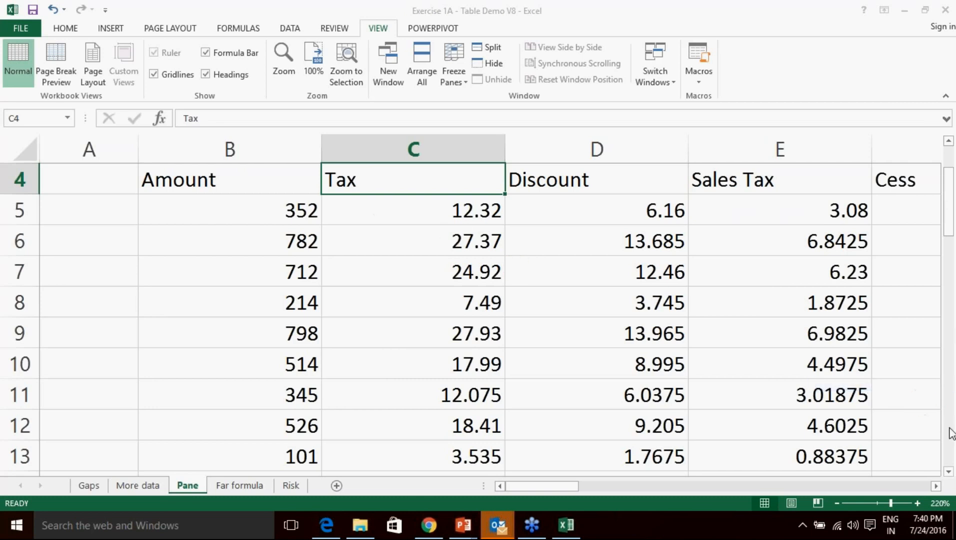
scroll(465, 273, "down", 1)
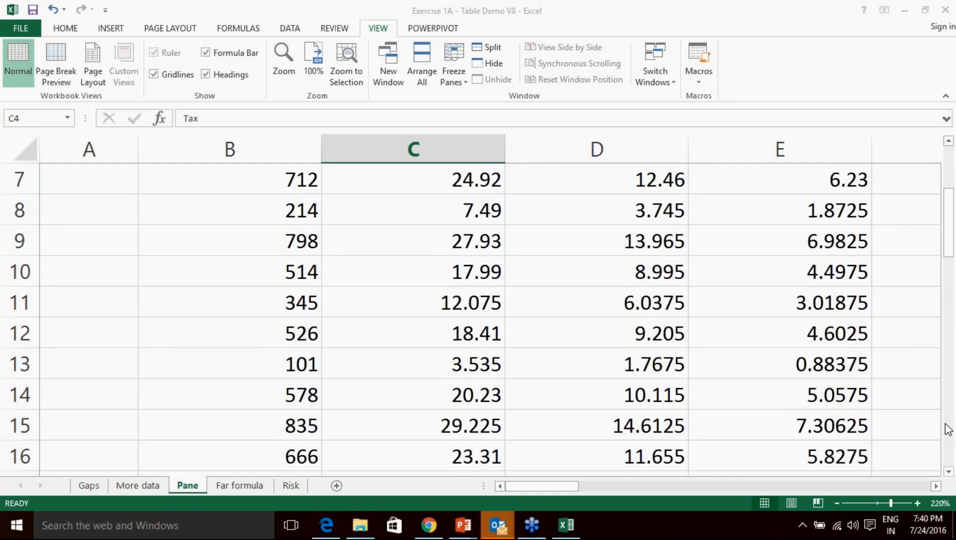
left_click(847, 342)
mouse_move(244, 130)
left_mouse_down()
mouse_move(229, 130)
mouse_move(249, 162)
mouse_move(245, 131)
left_mouse_up()
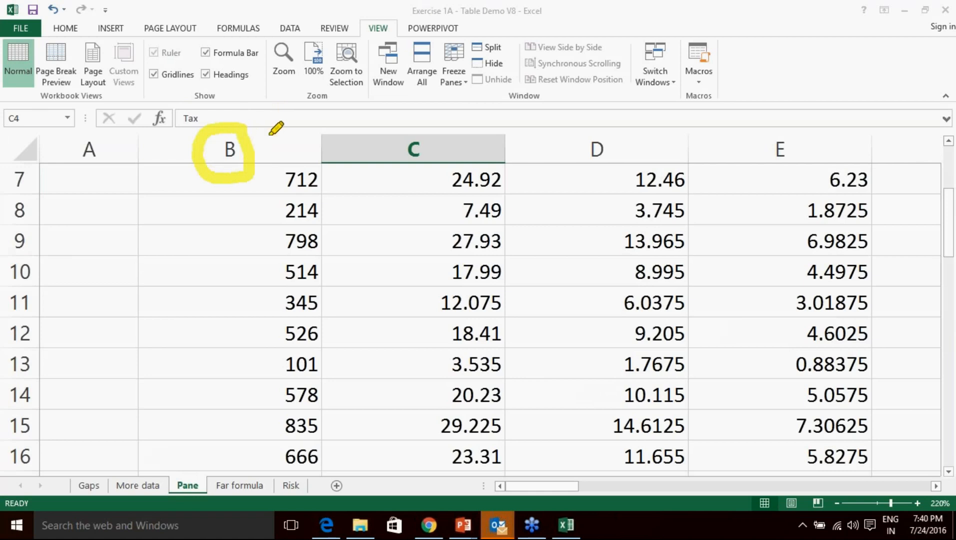
mouse_move(422, 121)
left_mouse_down()
mouse_move(416, 170)
mouse_move(439, 136)
left_mouse_up()
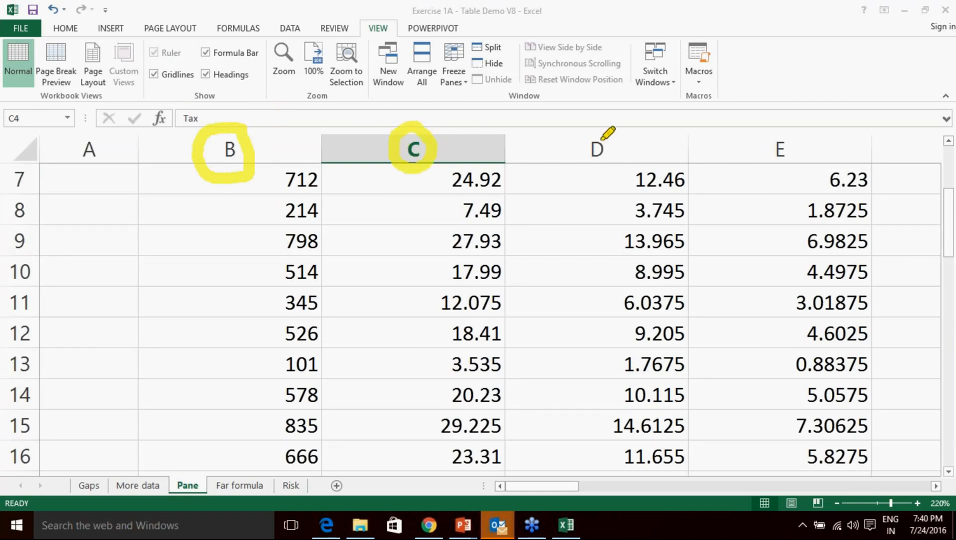
mouse_move(602, 131)
left_mouse_down()
mouse_move(579, 169)
mouse_move(603, 122)
left_mouse_up()
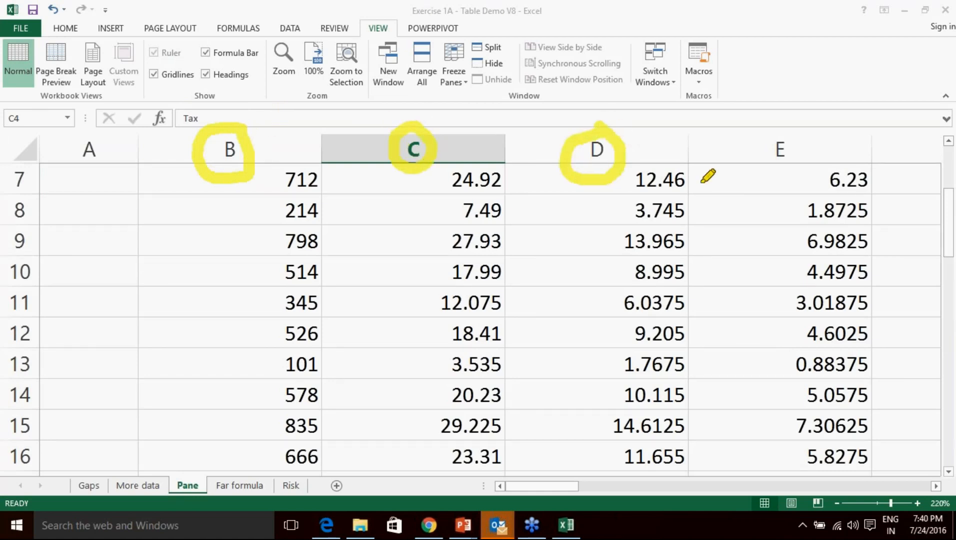
left_click(948, 418)
left_click(883, 389)
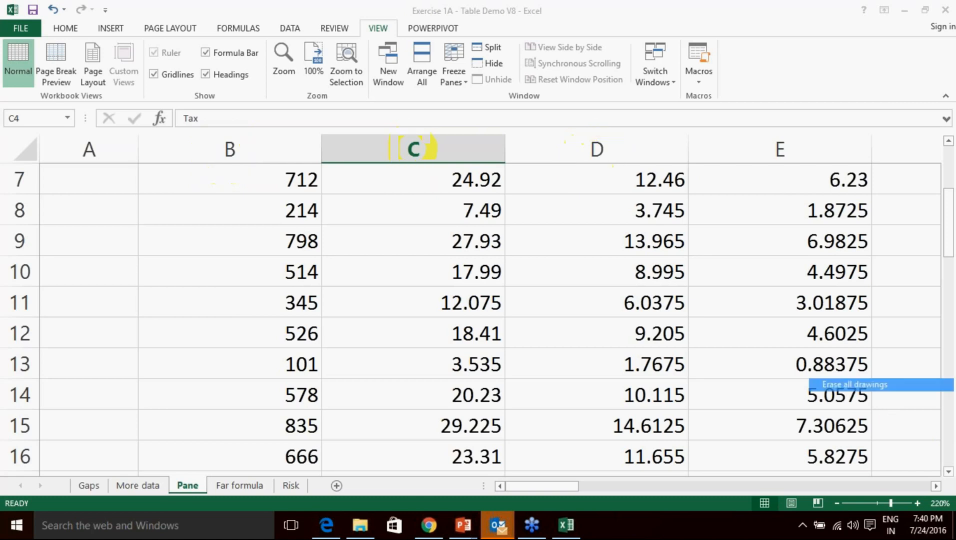
left_click(945, 423)
left_click(889, 323)
scroll(648, 299, "up", 2)
Select the entire Amount-to-Cess data region from cell D8 with Ctrl+A.
left_click(429, 330)
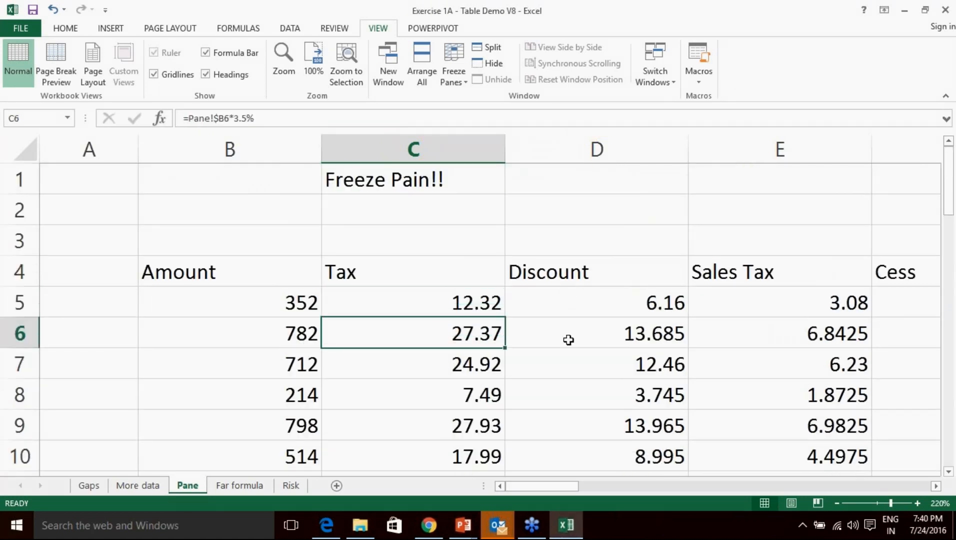
scroll(580, 365, "down", 1)
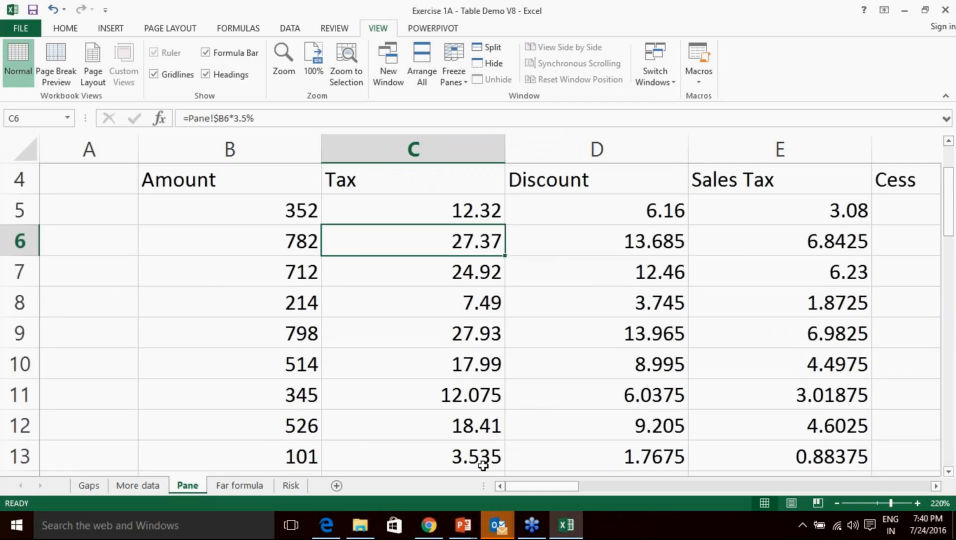
left_click_drag(541, 486, 504, 502)
scroll(530, 377, "down", 14)
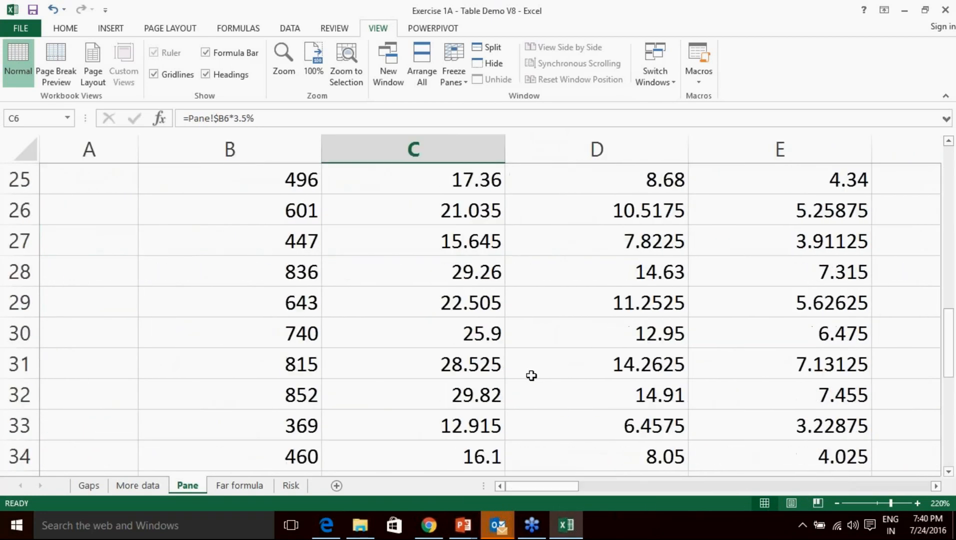
scroll(531, 376, "up", 7)
scroll(531, 376, "up", 8)
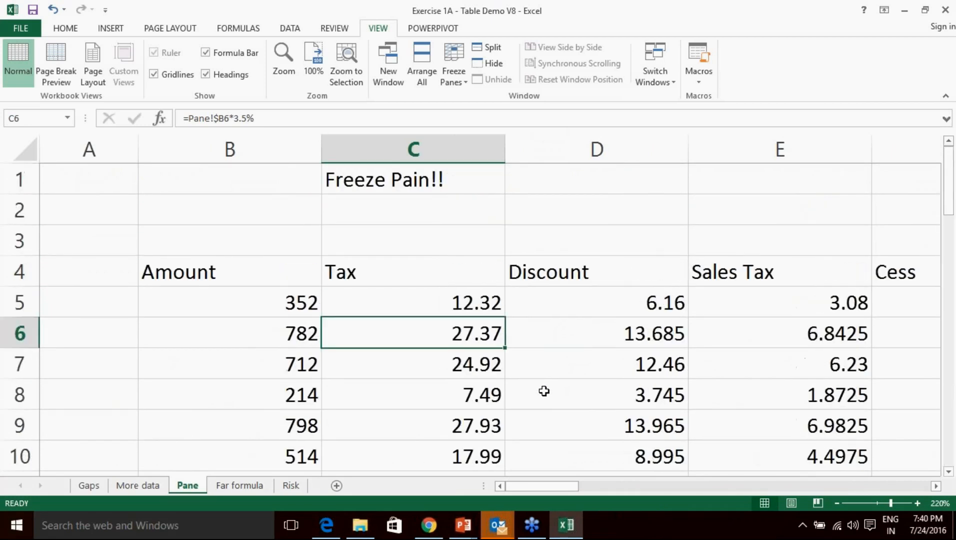
left_click(527, 400)
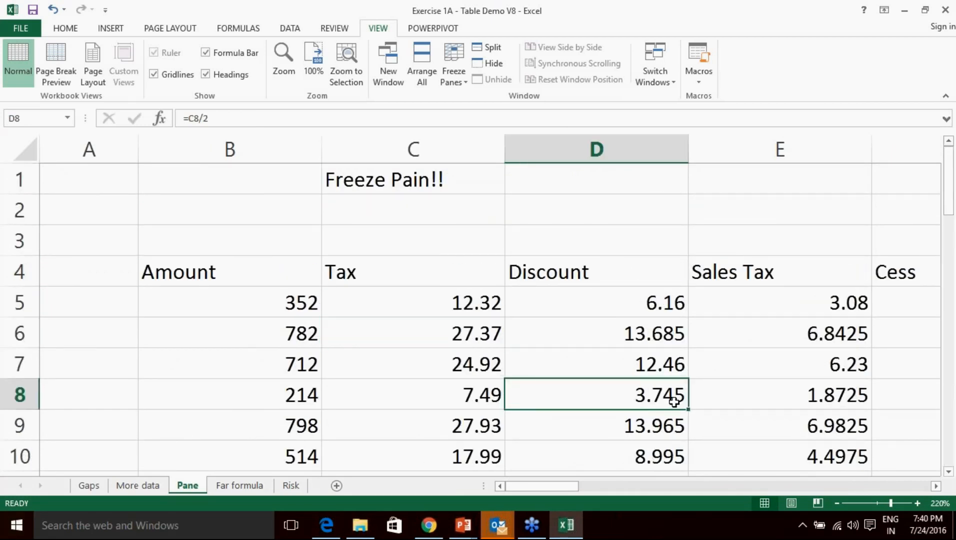
key("ctrl+a")
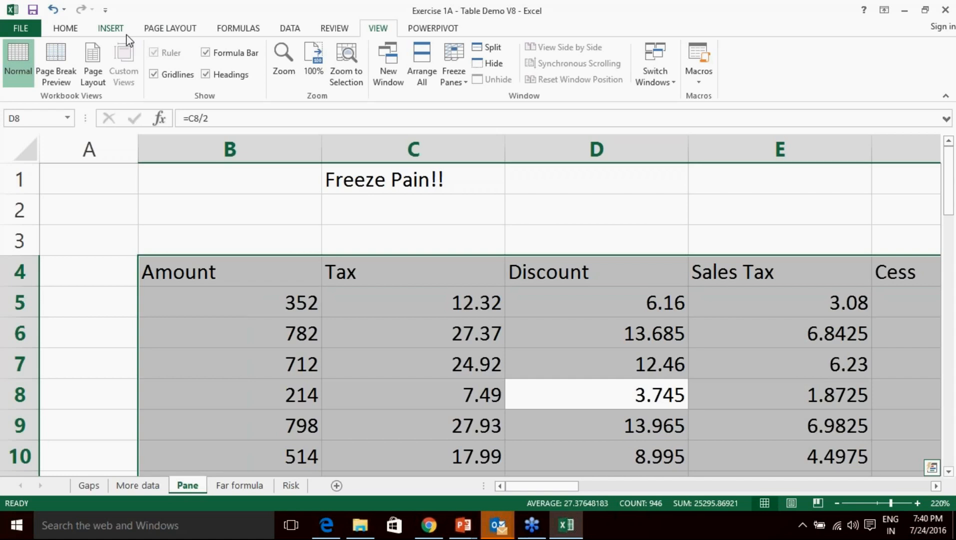
Convert the selected data region into a table with headers, Table8.
left_click(110, 29)
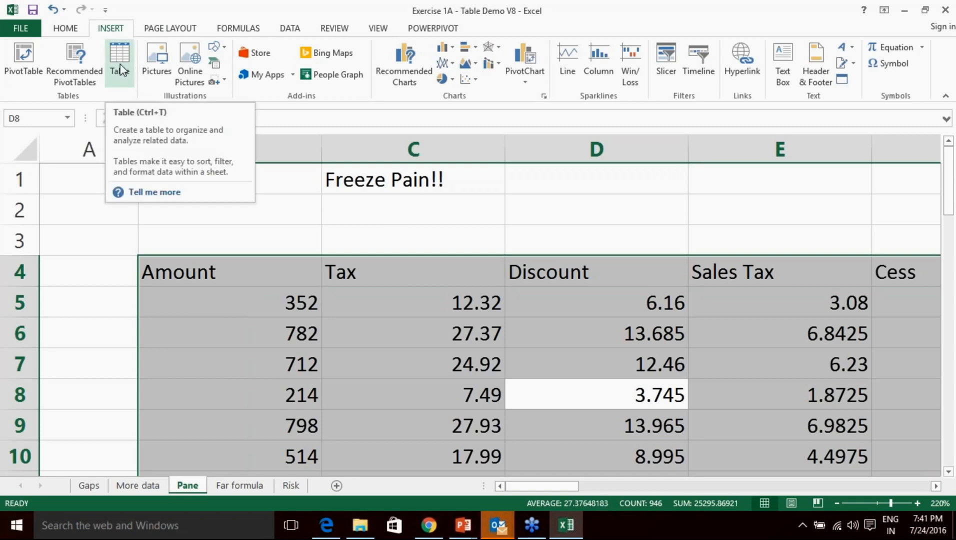
left_click(508, 391)
key("ctrl+a")
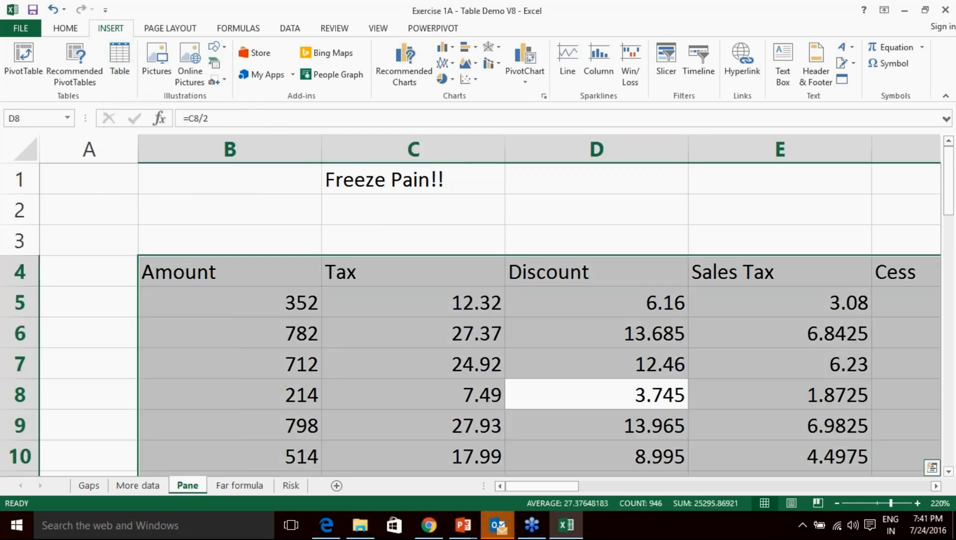
key("ctrl+t")
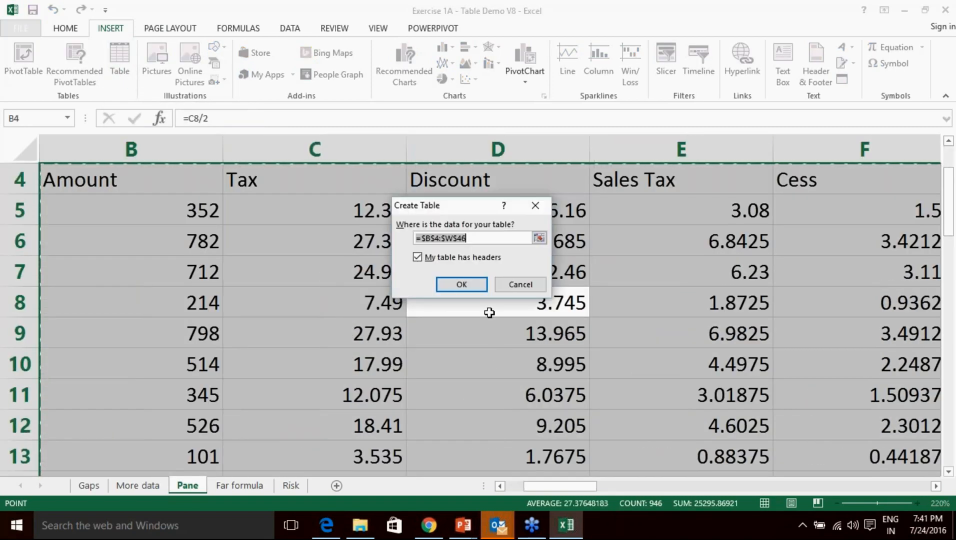
left_click(468, 291)
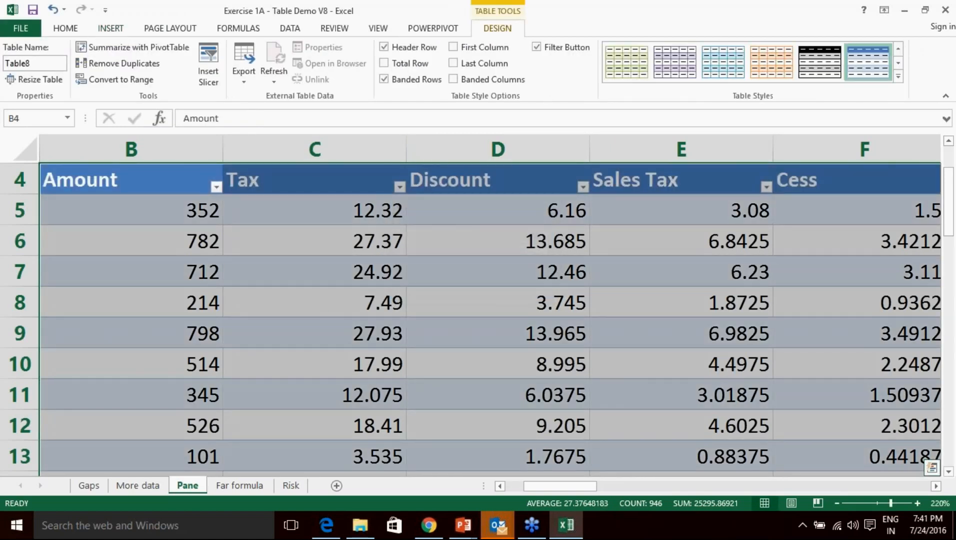
Apply the black-header banded table style and switch on the laser-pointer presenter mode.
scroll(467, 289, "up", 1)
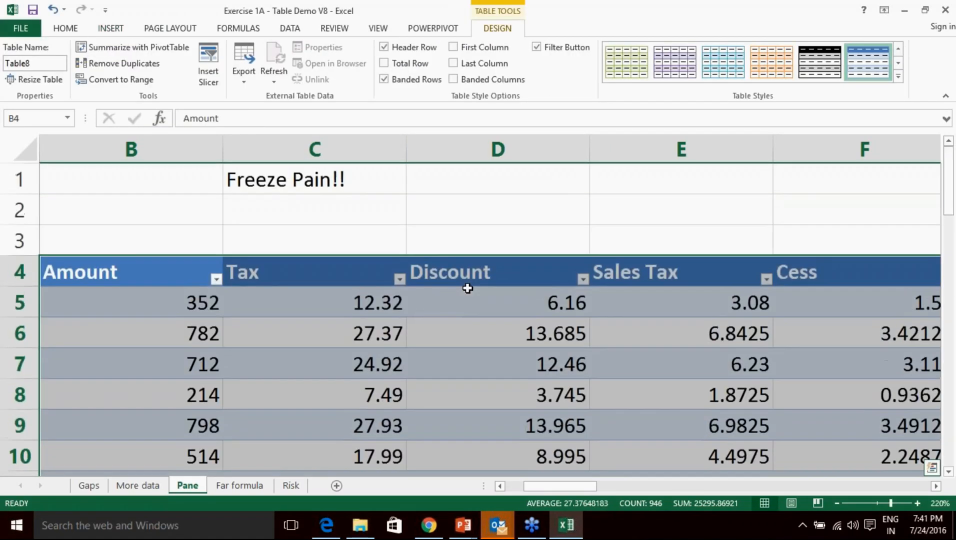
left_click(720, 385)
scroll(583, 365, "down", 1)
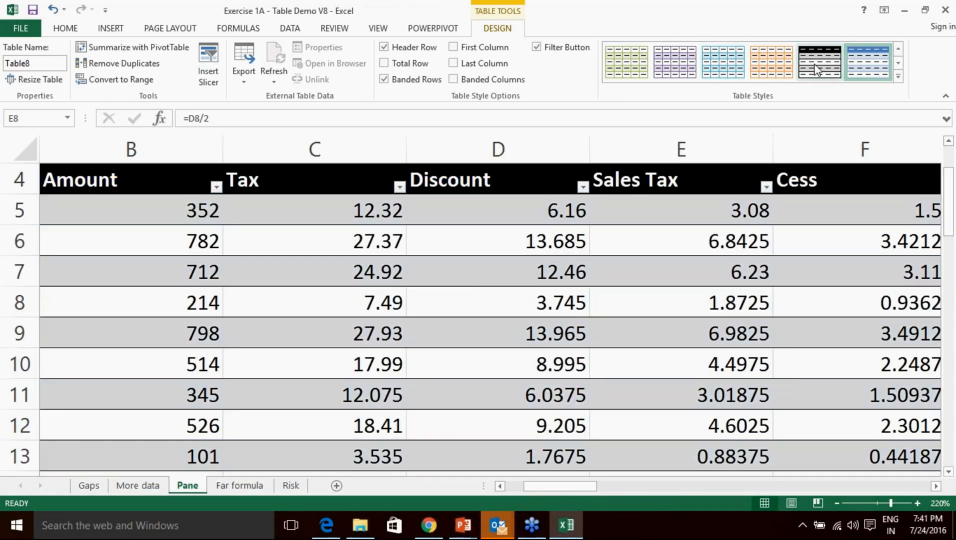
left_click(816, 70)
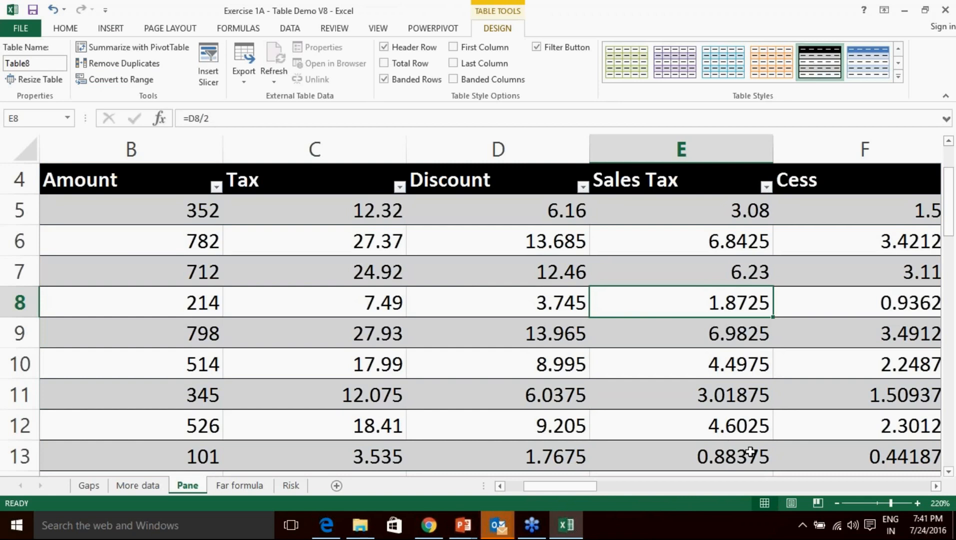
left_click_drag(580, 487, 542, 489)
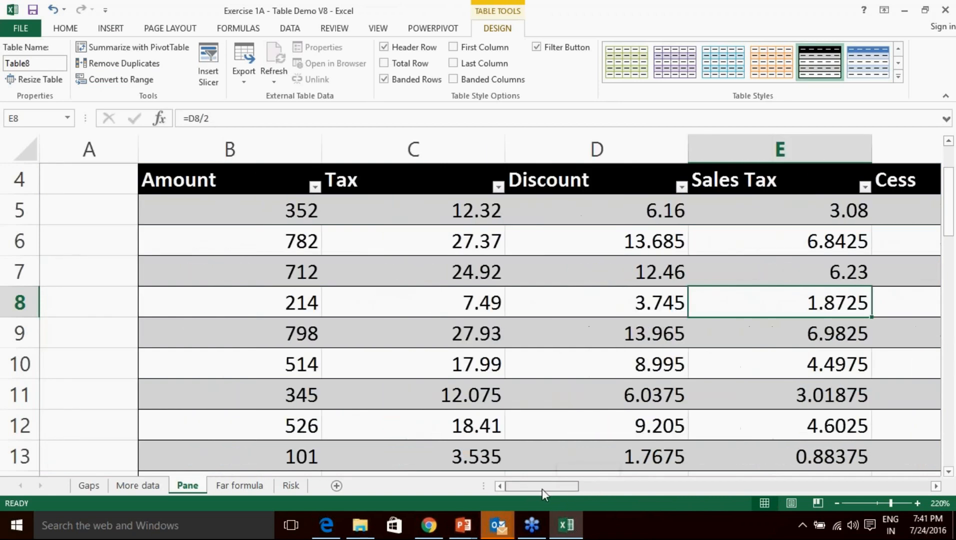
left_click(945, 423)
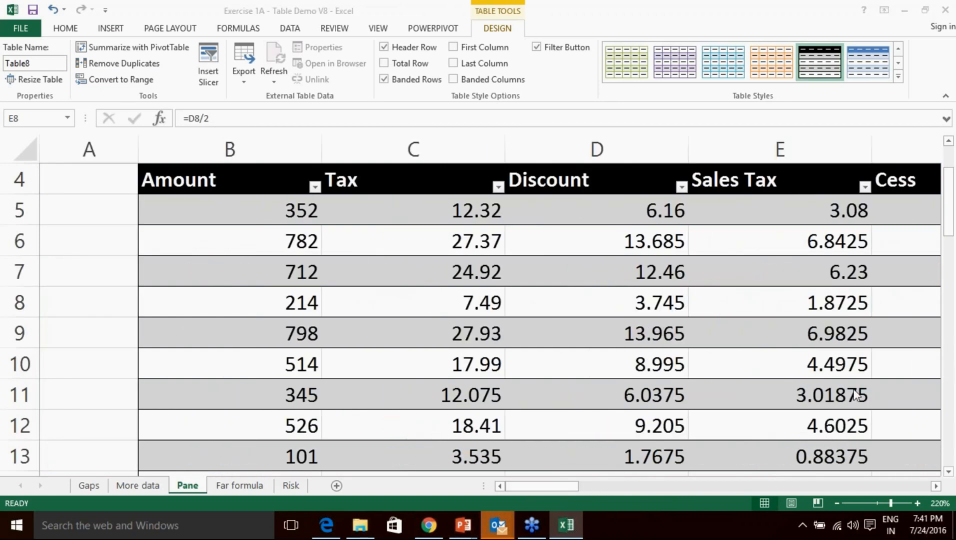
left_click(841, 354)
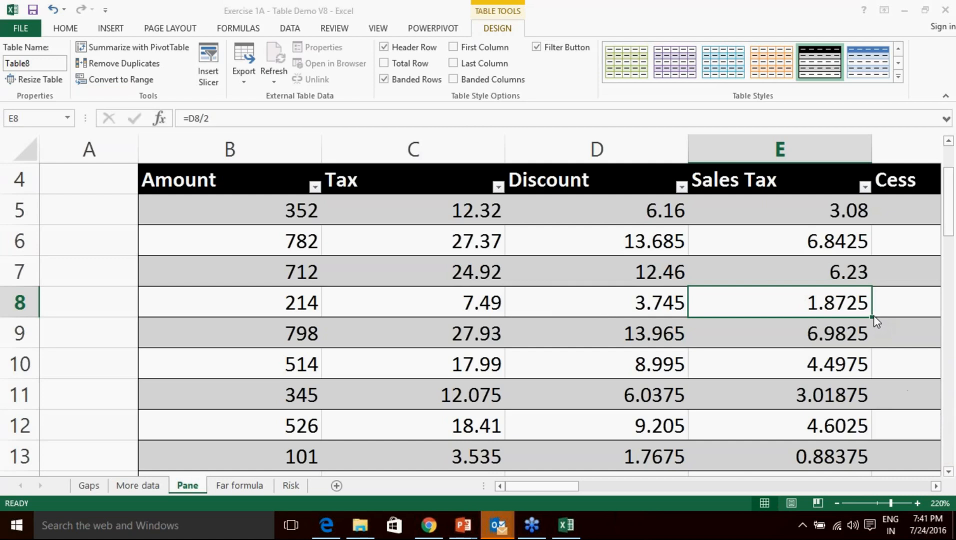
Scroll through the Pane sheet and back to row 1, showing 'Freeze Pain!!' above Table8.
scroll(558, 275, "down", 1)
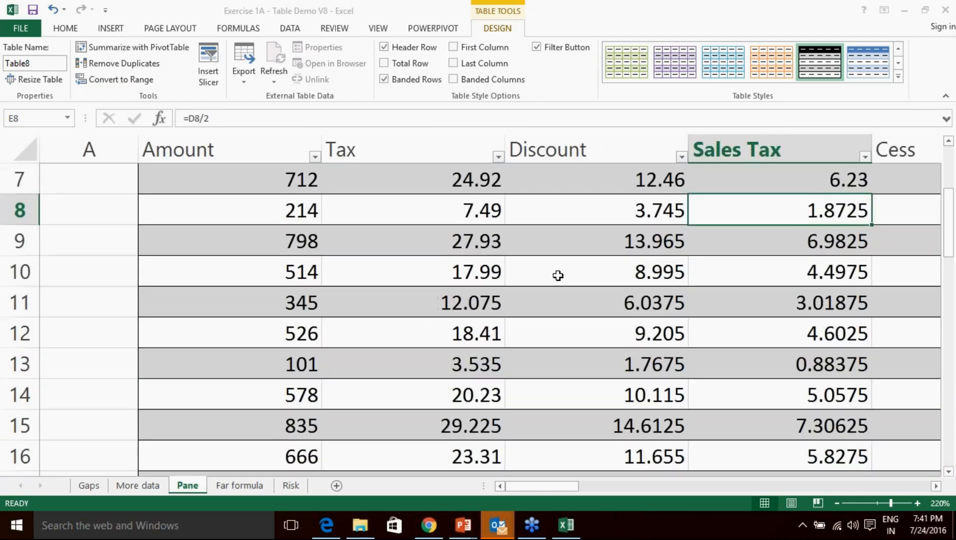
scroll(558, 276, "up", 1)
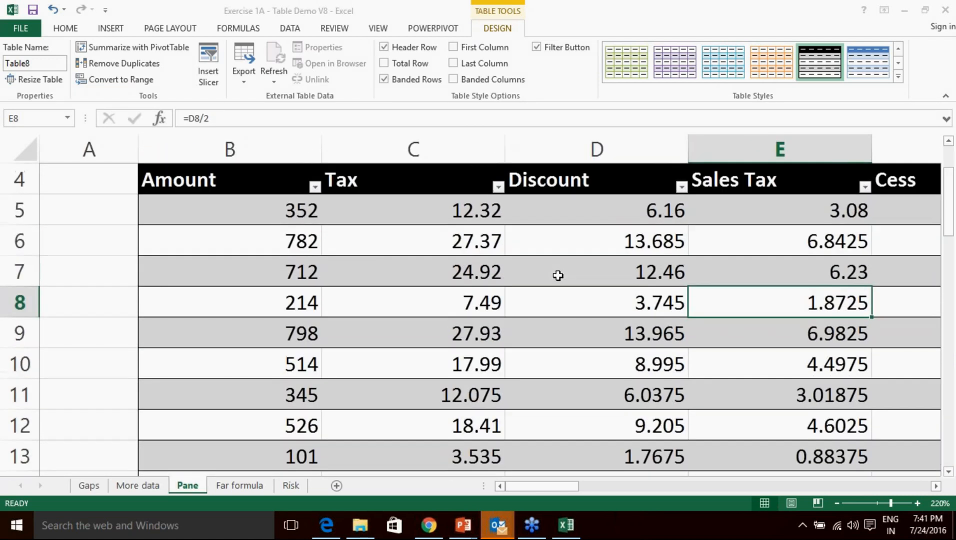
scroll(558, 276, "down", 1)
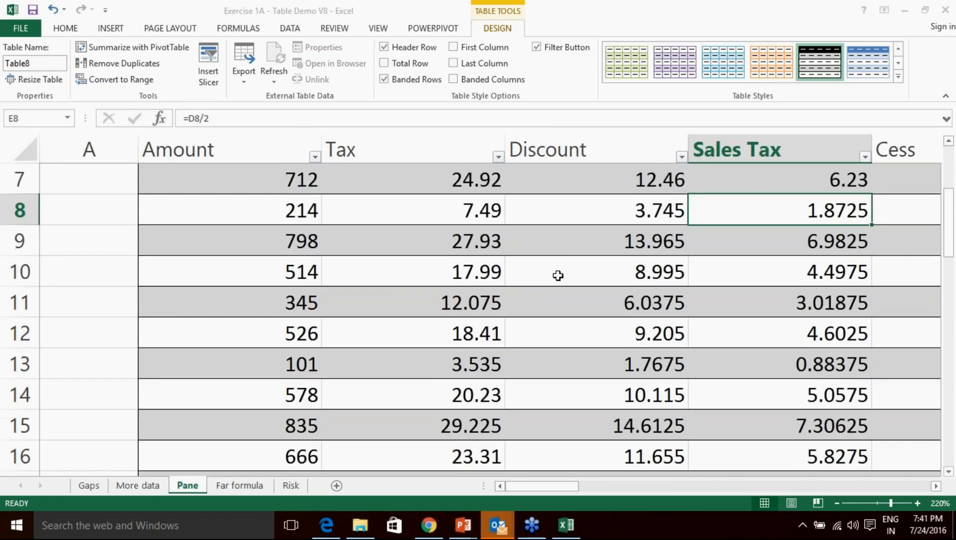
scroll(559, 275, "up", 1)
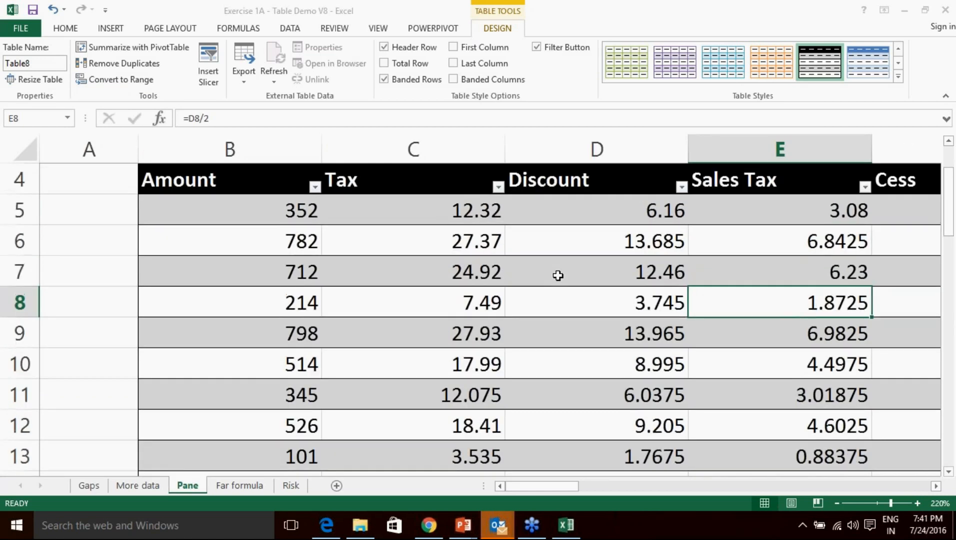
scroll(558, 276, "down", 1)
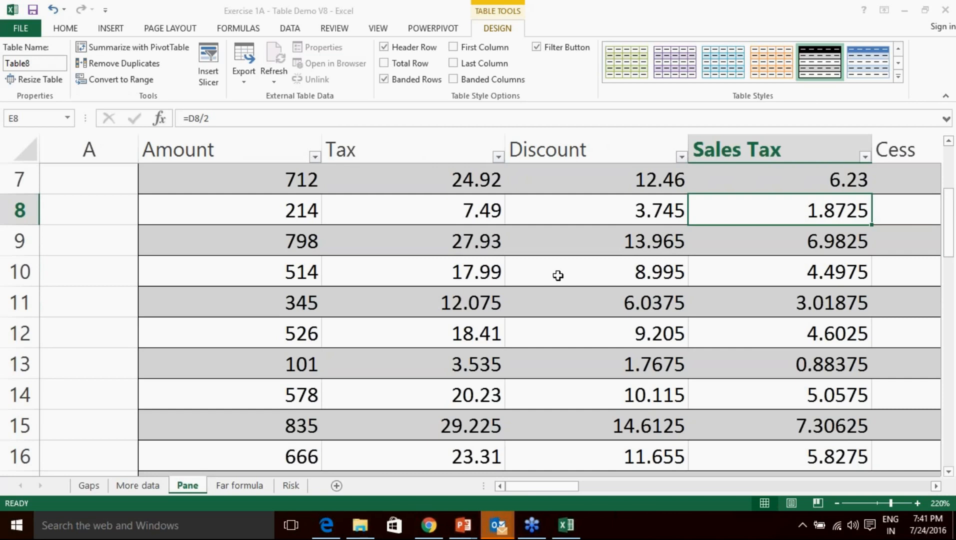
scroll(558, 276, "up", 1)
scroll(558, 276, "down", 1)
scroll(367, 286, "up", 1)
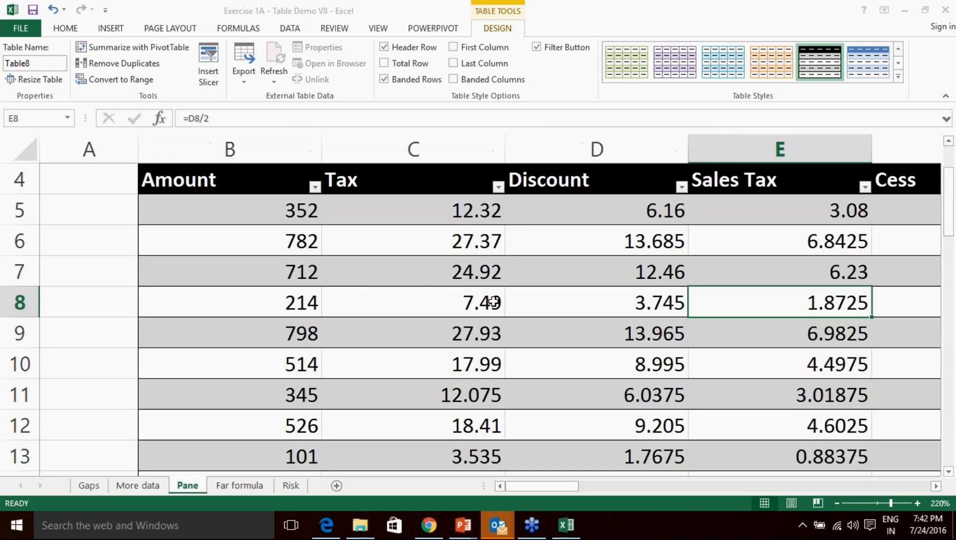
scroll(494, 298, "up", 1)
scroll(433, 339, "down", 1)
scroll(433, 340, "down", 1)
scroll(433, 339, "up", 1)
left_click(417, 296)
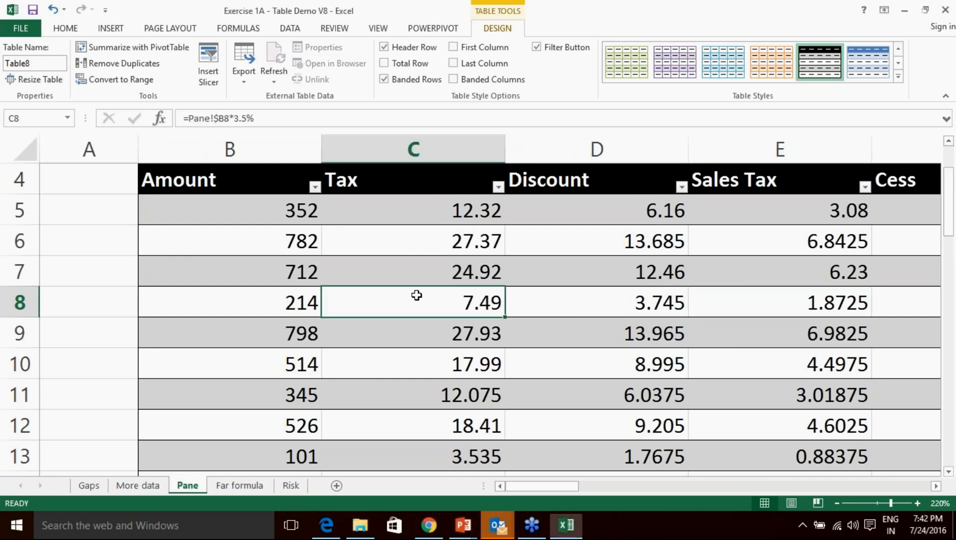
scroll(417, 295, "down", 1)
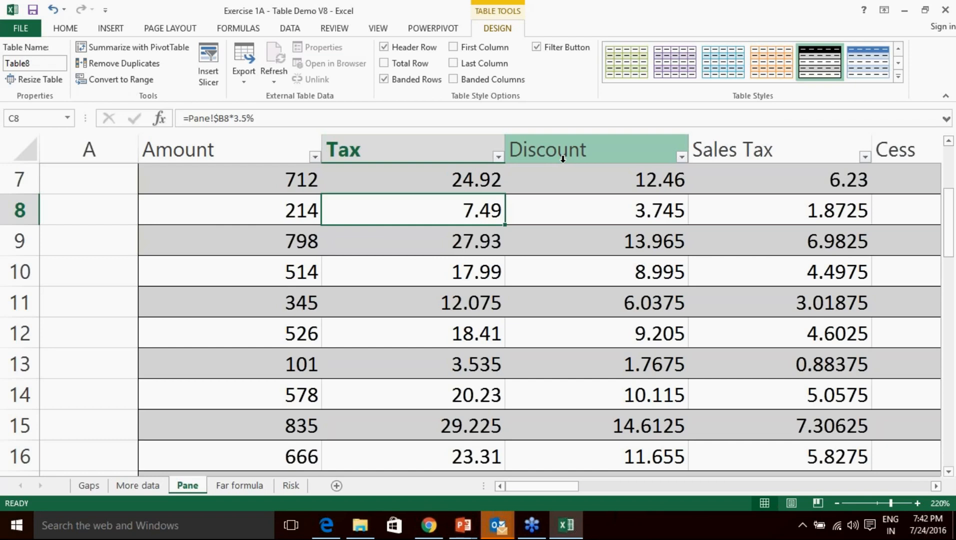
scroll(557, 309, "up", 1)
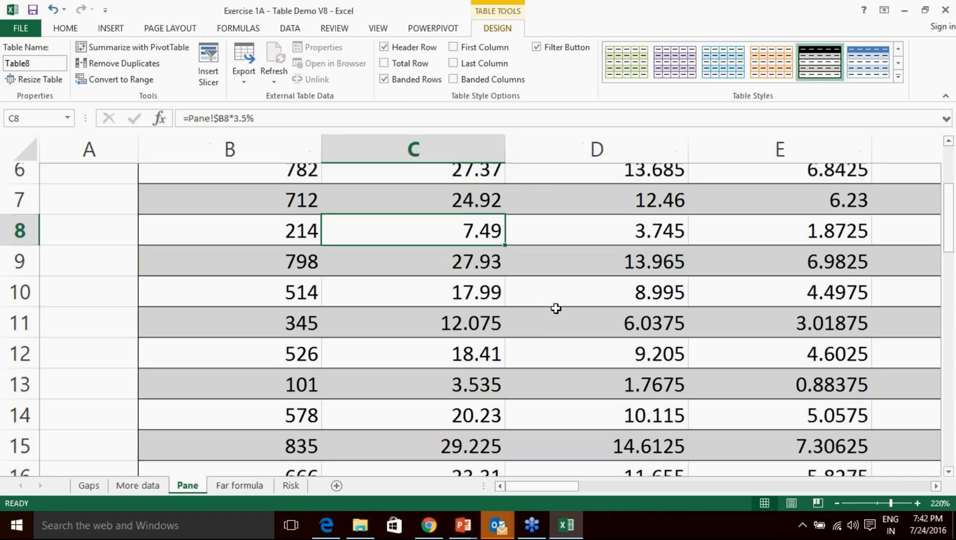
scroll(556, 308, "up", 2)
scroll(558, 235, "down", 1)
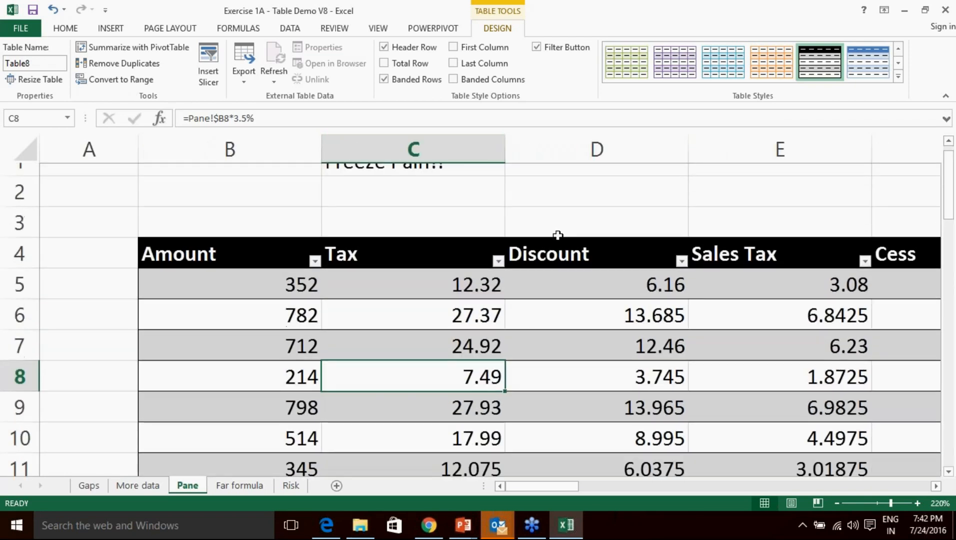
scroll(558, 235, "down", 1)
scroll(615, 303, "down", 1)
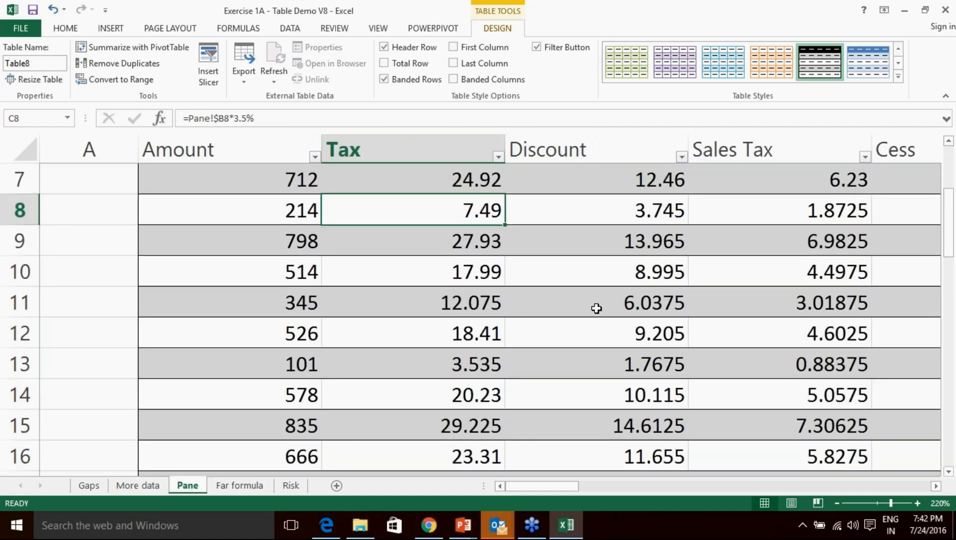
scroll(594, 284, "up", 2)
Edit the C1 note to read 'Don't Freeze Pain!! :)' and widen column C to fit.
left_click(458, 193)
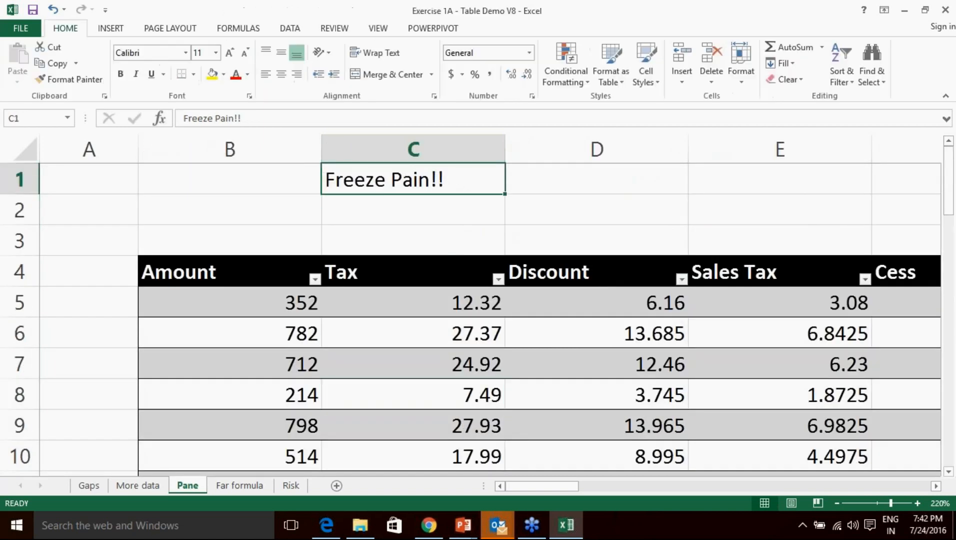
double_click(473, 181)
key("Left")
key("Left")
key("Left")
key("Left")
key("Left")
key("Left")
key("Left")
key("Left")
key("Left")
key("Left")
key("Left")
key("Left")
key("Left")
type("Don't ")
type(" :)")
left_click(544, 202)
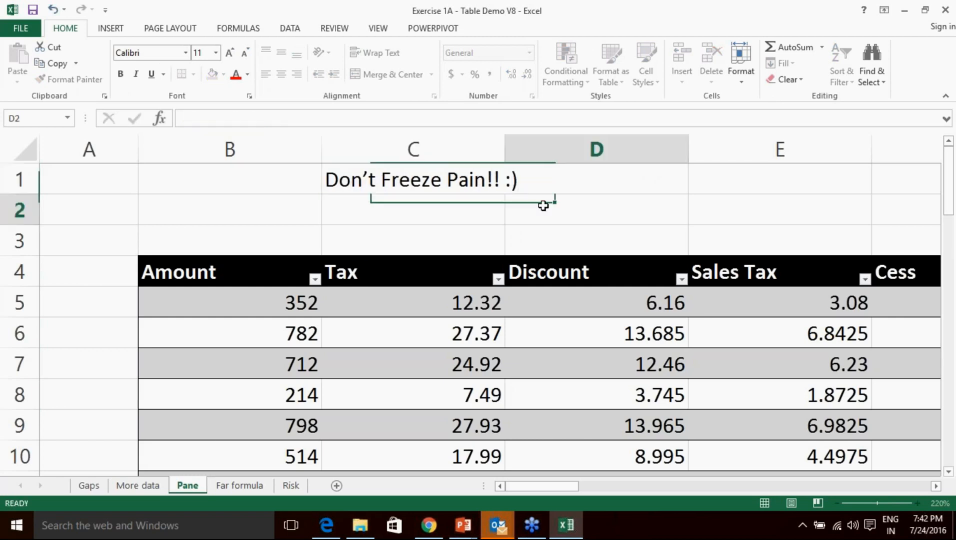
left_click_drag(505, 145, 543, 145)
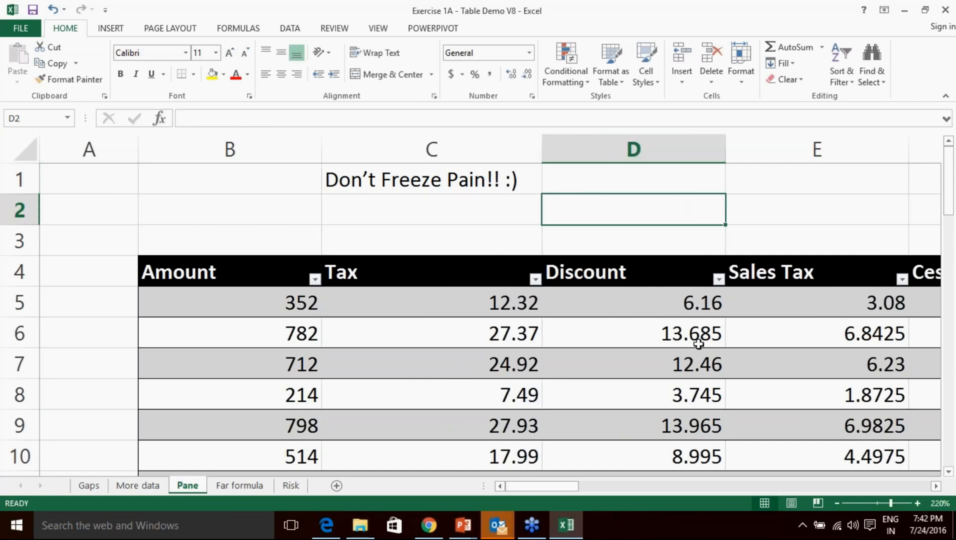
left_click(950, 303)
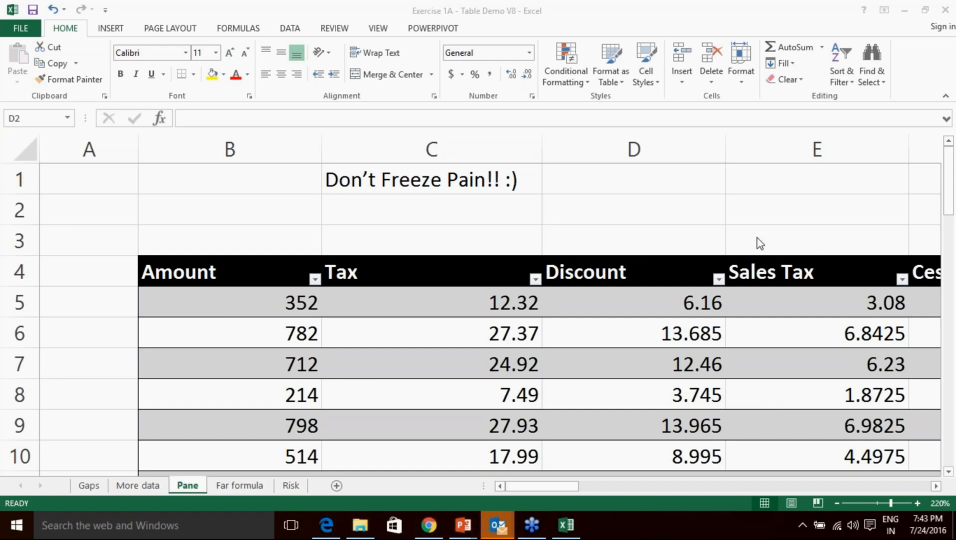
Insert an empty Column192 at column W, between Column19 and Column20 of Table8.
left_click(703, 301)
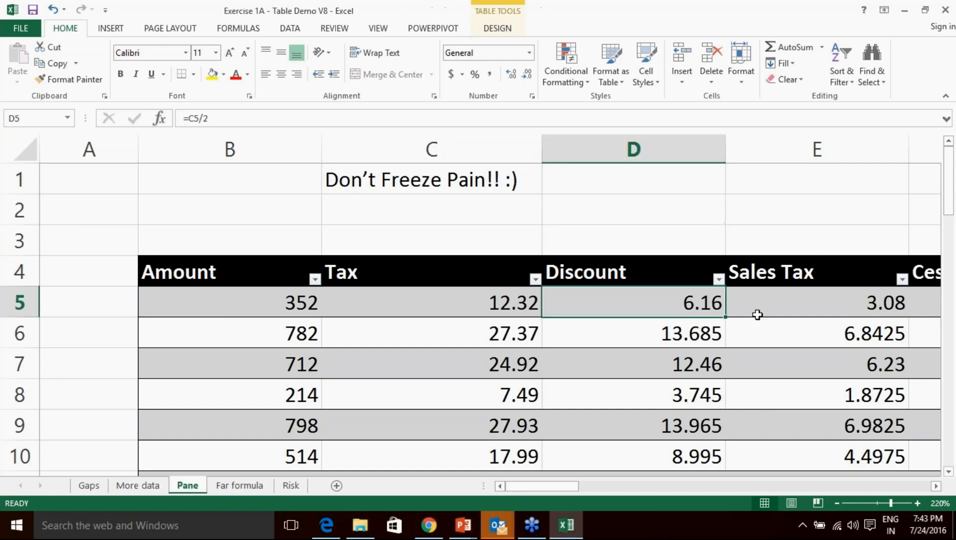
key("Right")
key("Right")
key("Right")
key("Right")
key("Right")
key("Right")
key("Right")
key("Right")
key("Right")
key("Right")
key("Right")
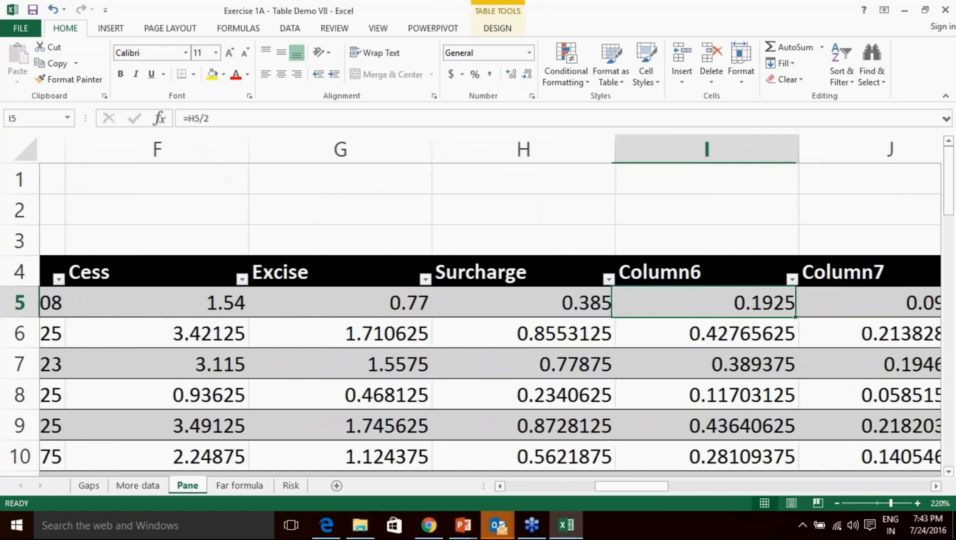
key("Right")
key("Right")
key("Right")
key("Right")
key("Right")
key("Right")
key("Right")
key("Right")
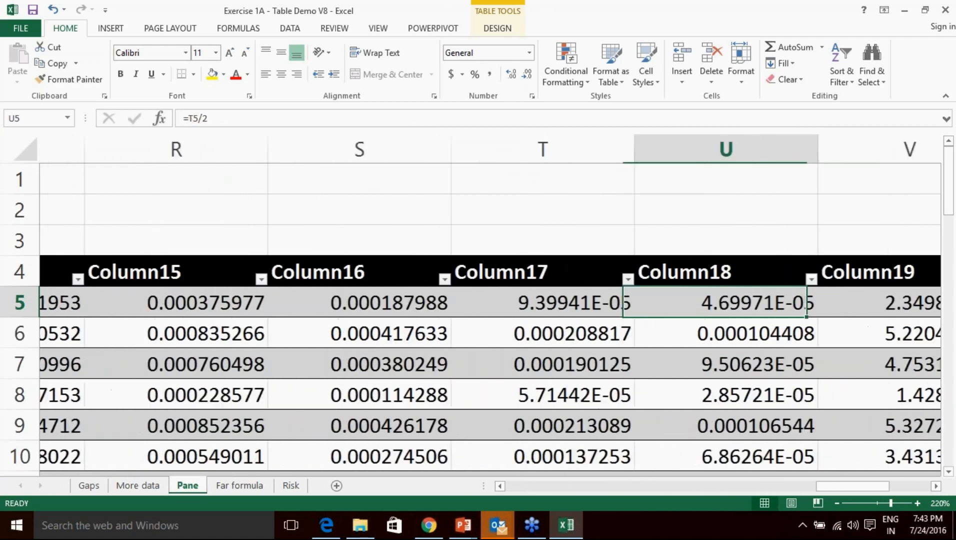
key("Down")
key("Down")
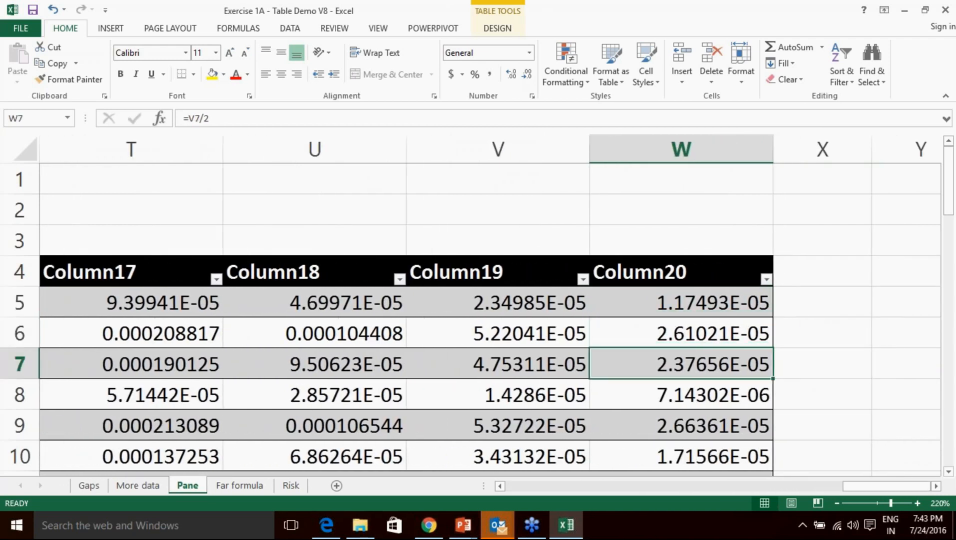
left_click(668, 149)
right_click(672, 149)
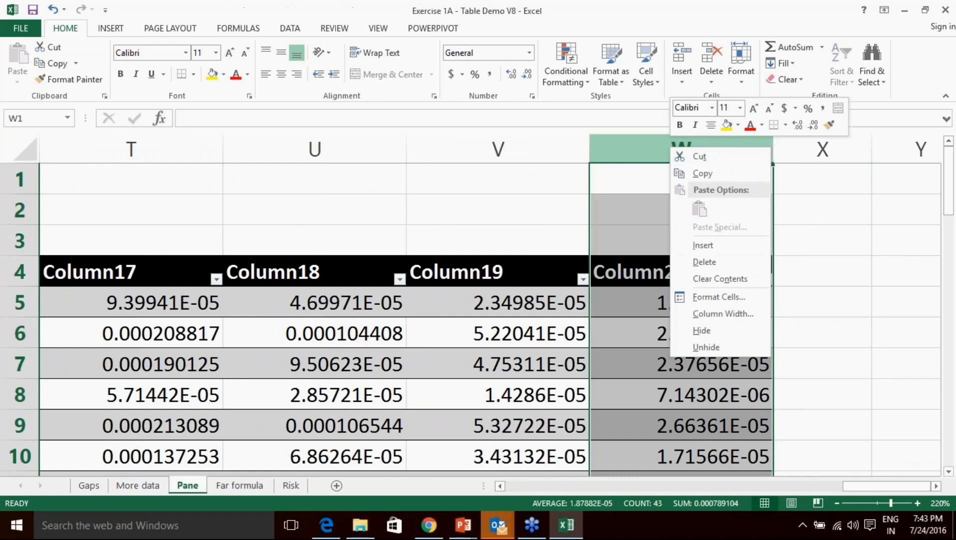
left_click(721, 244)
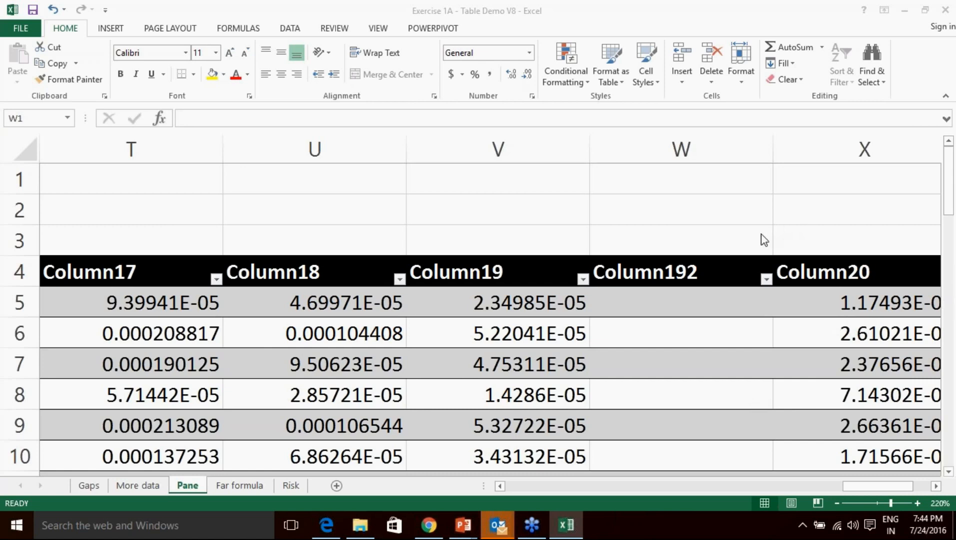
Delete the empty Column192 and insert a fresh empty column at W.
key("ctrl+space")
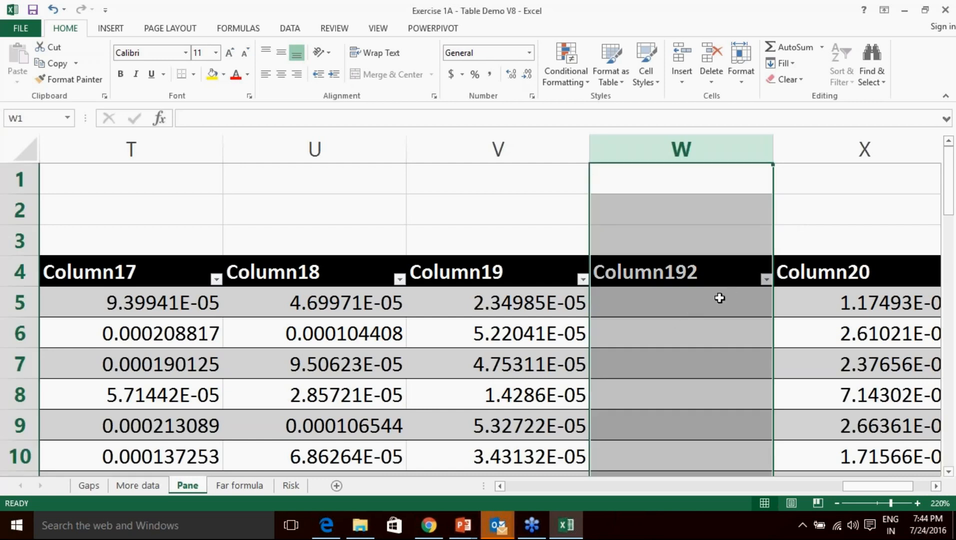
key("ctrl+minus")
right_click(681, 149)
left_click(705, 252)
Name the new column's header in W4 'SBT'.
left_click(685, 310)
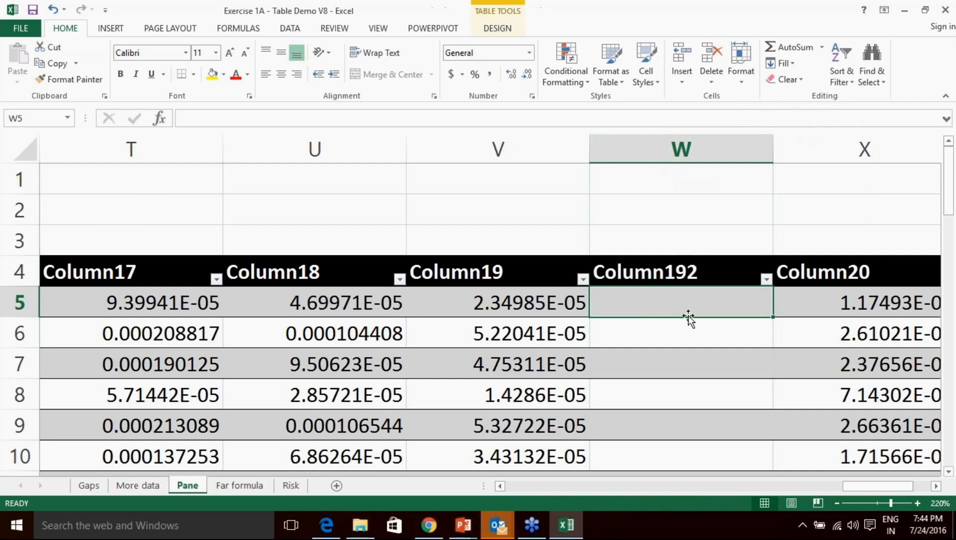
left_click(663, 271)
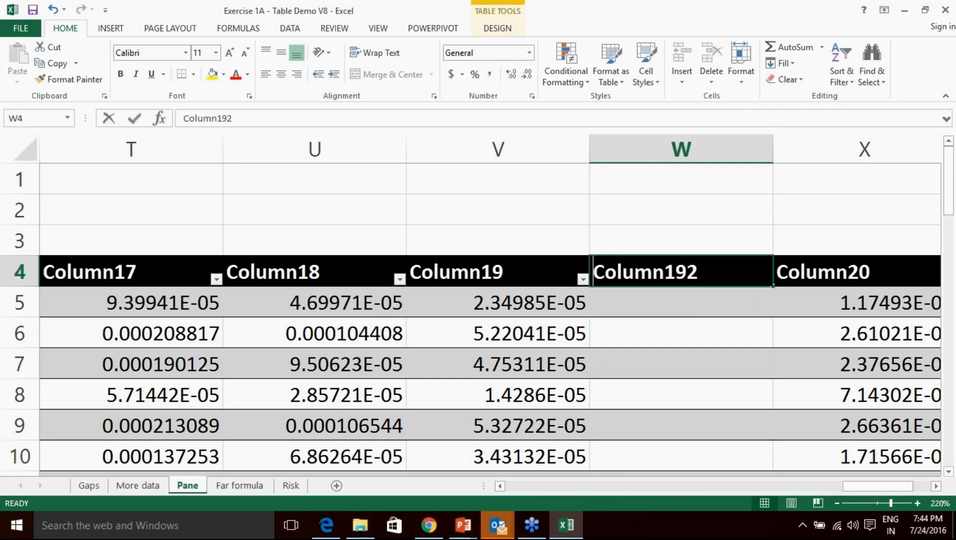
type("SBT")
key("Return")
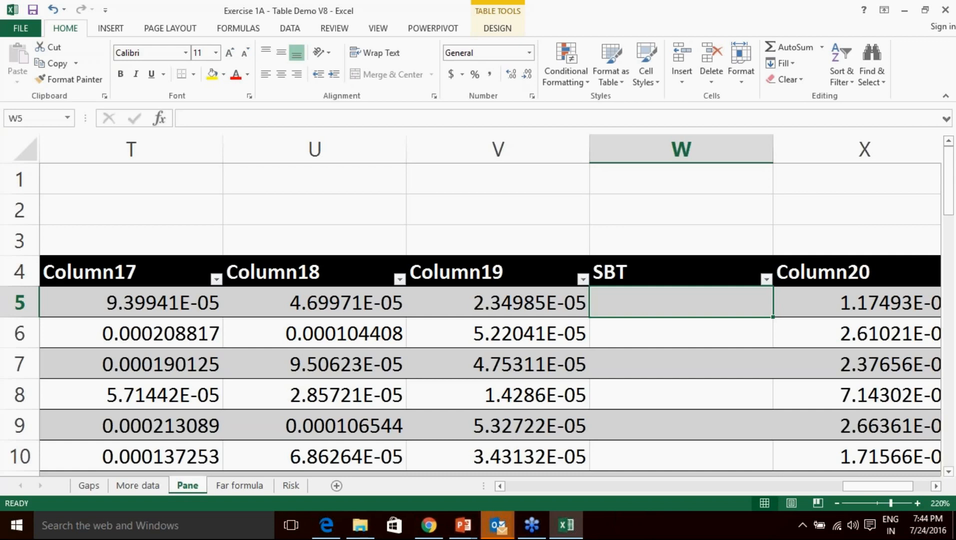
Start the W5 formula, correcting its multiplier from 0.2% to =0.02%*.
double_click(658, 301)
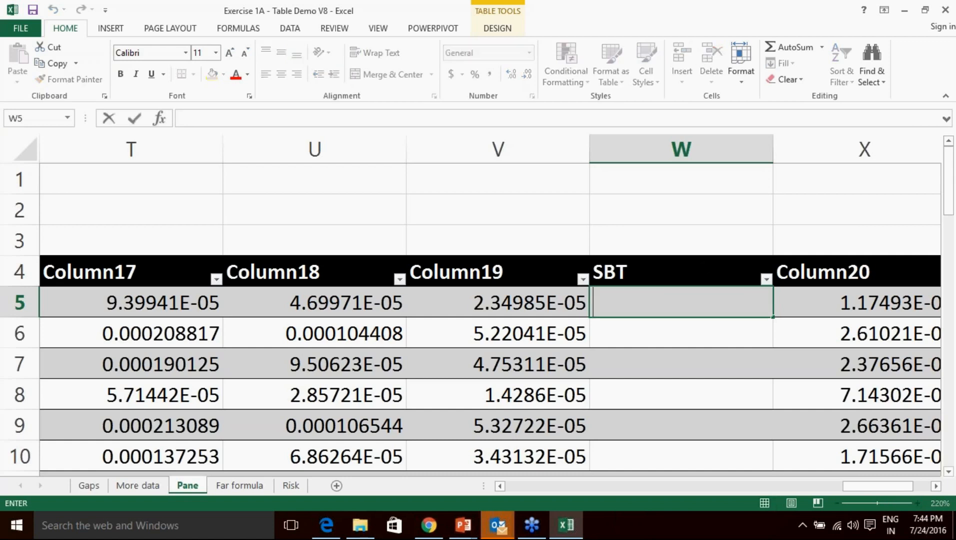
type("=0.2%")
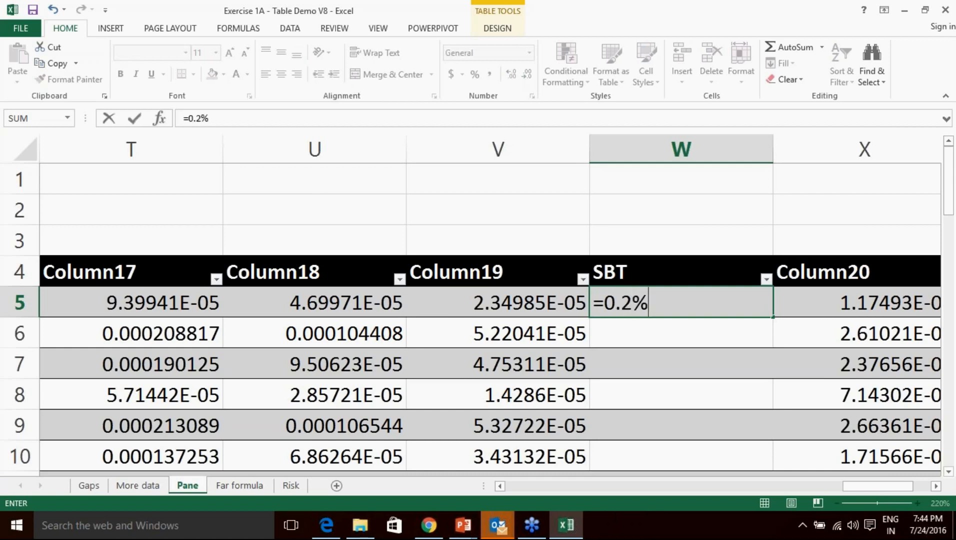
type("*")
key("Left")
key("Left")
key("Right")
key("Right")
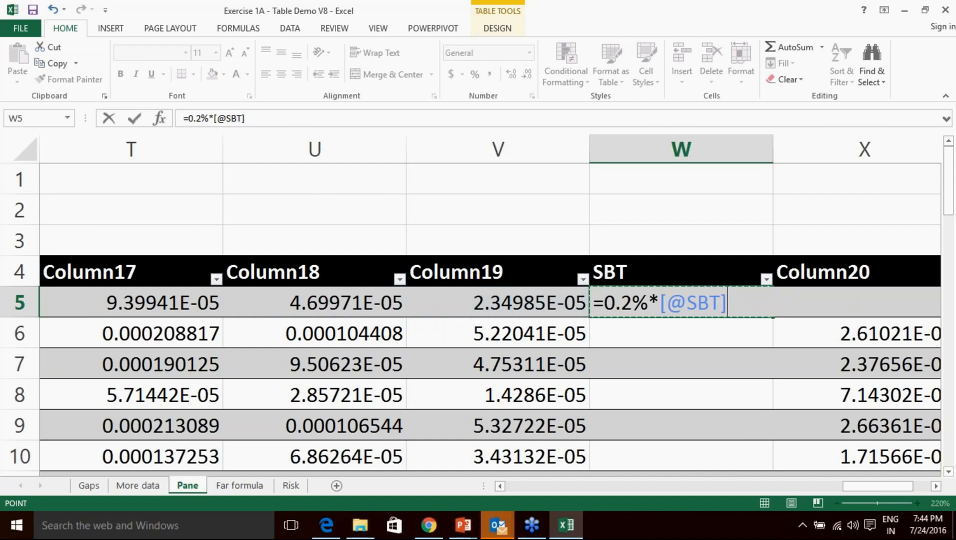
key("BackSpace")
key("BackSpace")
key("BackSpace")
key("BackSpace")
key("BackSpace")
key("BackSpace")
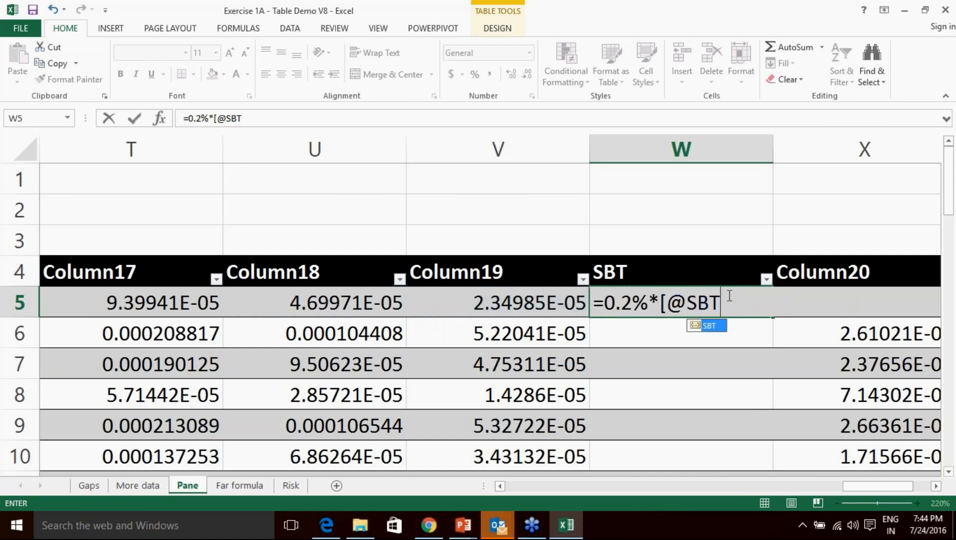
key("Left")
key("Left")
key("Right")
key("Right")
key("Right")
left_click(505, 342)
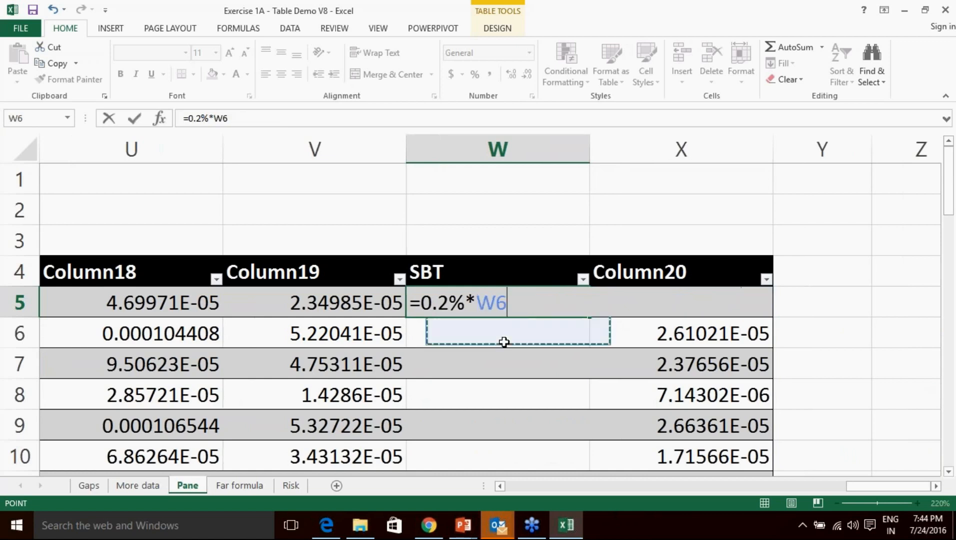
left_click(482, 303)
left_click(511, 303)
key("BackSpace")
key("BackSpace")
key("BackSpace")
key("BackSpace")
key("BackSpace")
key("BackSpace")
type(".02%*")
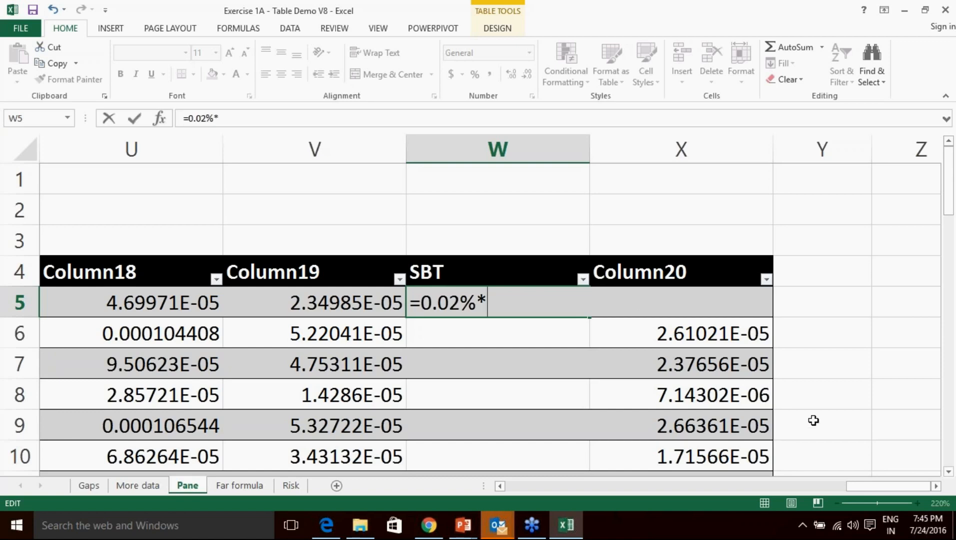
left_click_drag(860, 486, 512, 483)
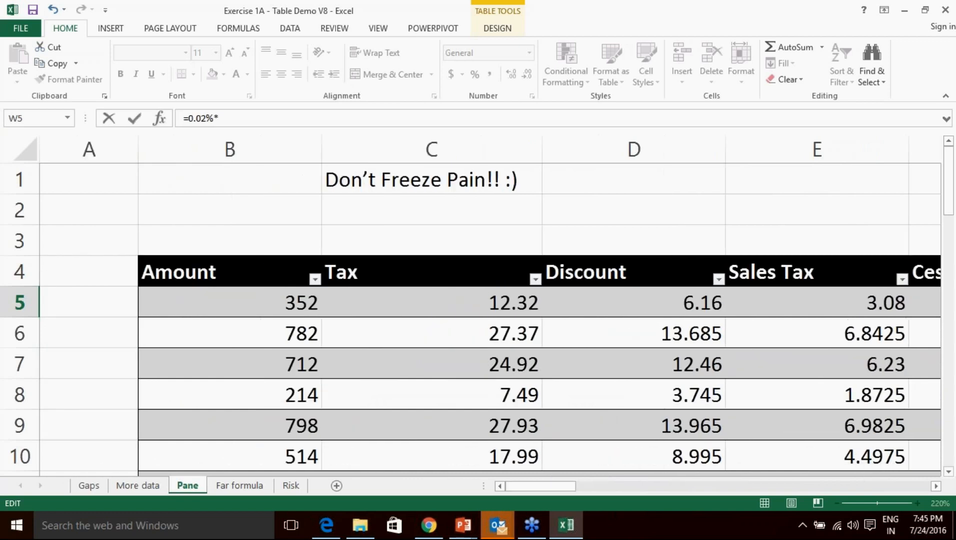
left_click(271, 304)
left_click(283, 117)
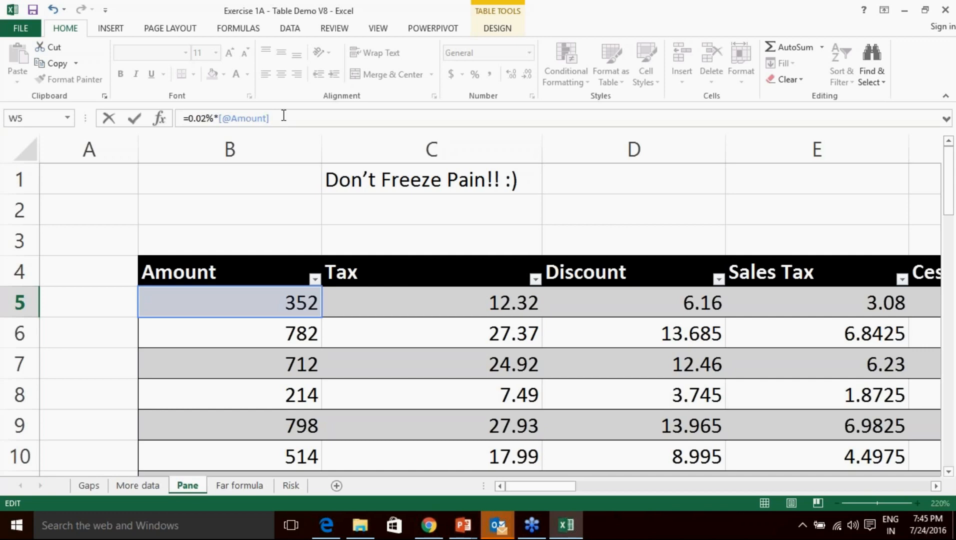
key("Return")
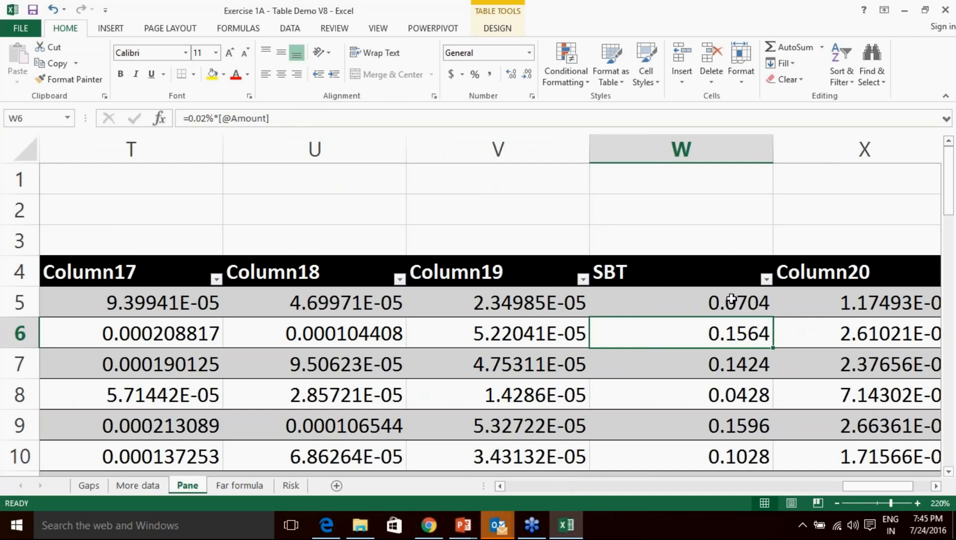
Scroll through the SBT column to check values like 0.0704 and 0.1564.
scroll(736, 300, "down", 6)
scroll(732, 299, "down", 7)
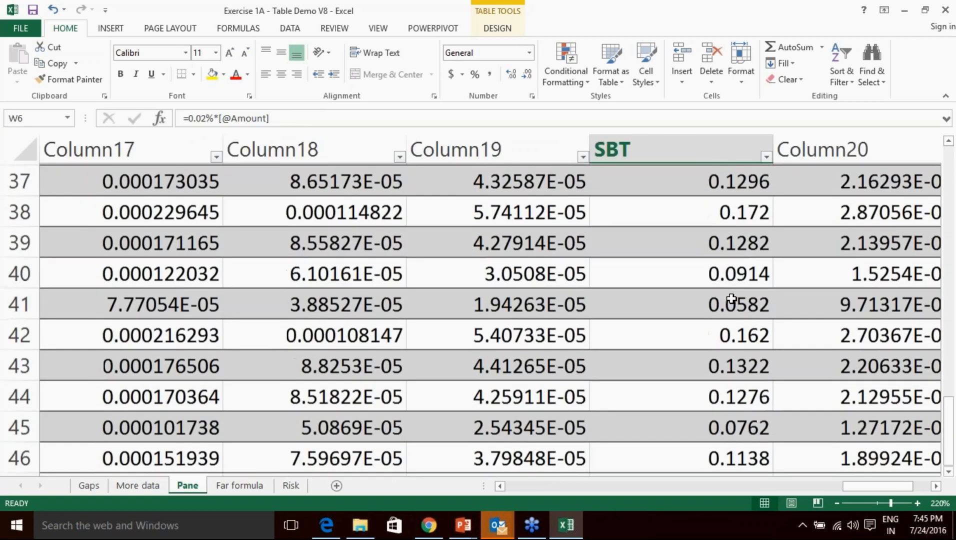
scroll(731, 299, "up", 8)
scroll(732, 299, "up", 5)
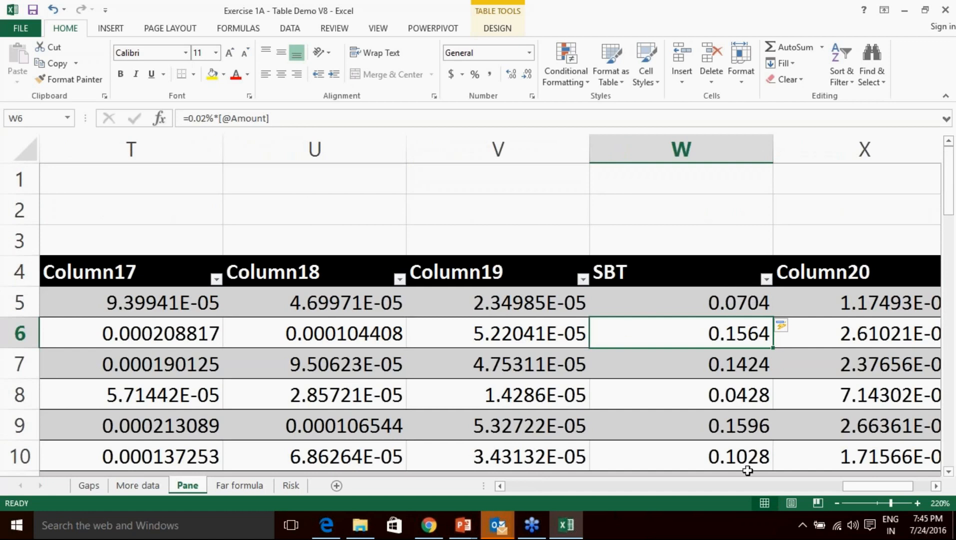
left_click_drag(876, 489, 914, 482)
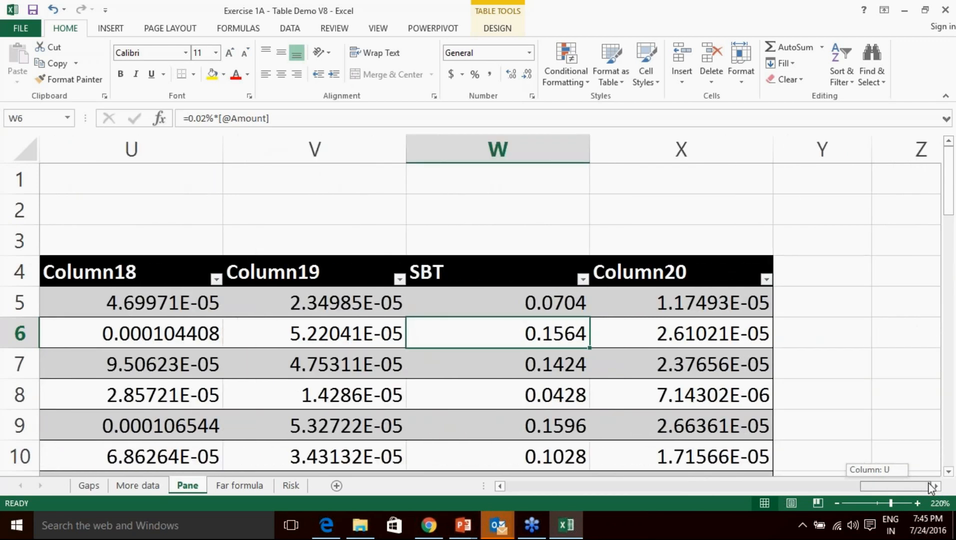
left_click_drag(901, 489, 891, 487)
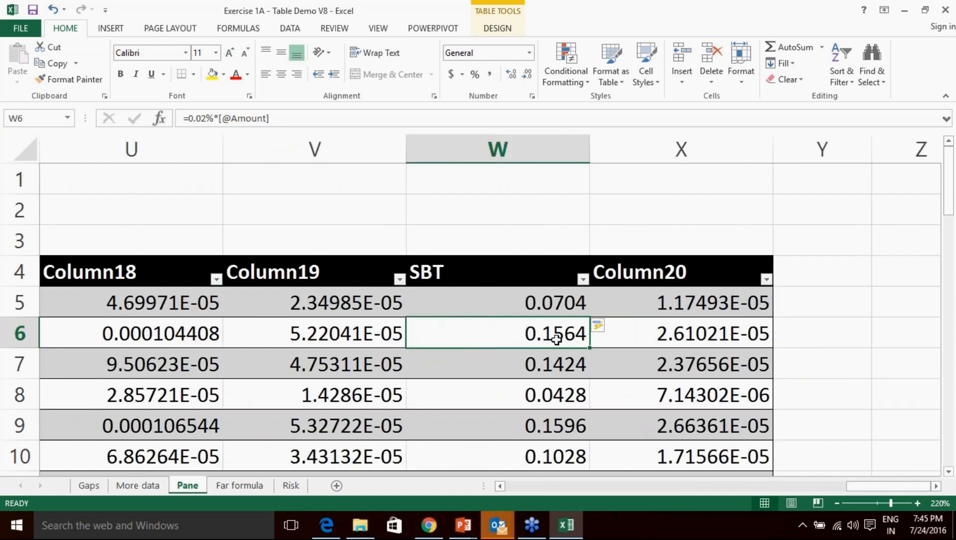
Undo the SBT values and begin a fresh structured-reference formula in W5.
key("ctrl+z")
key("ctrl+z")
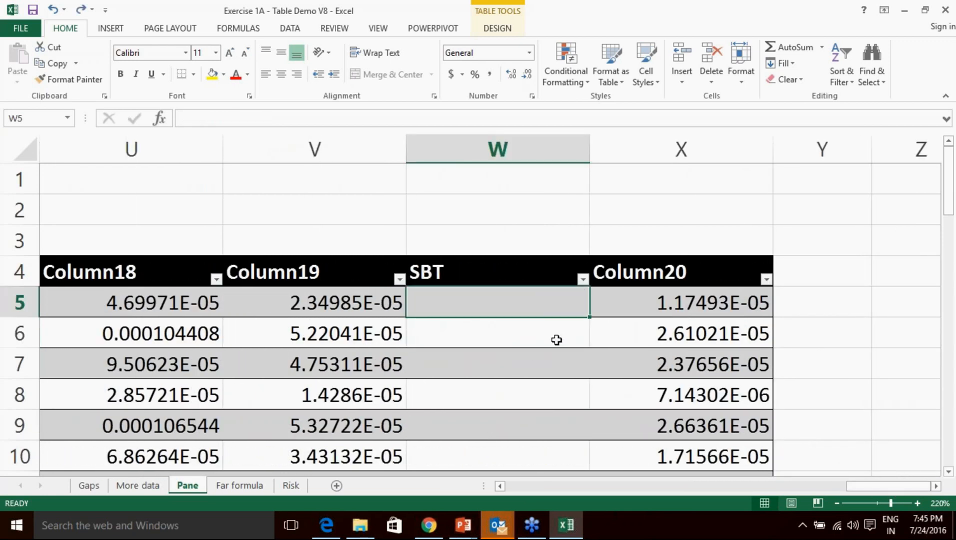
double_click(553, 310)
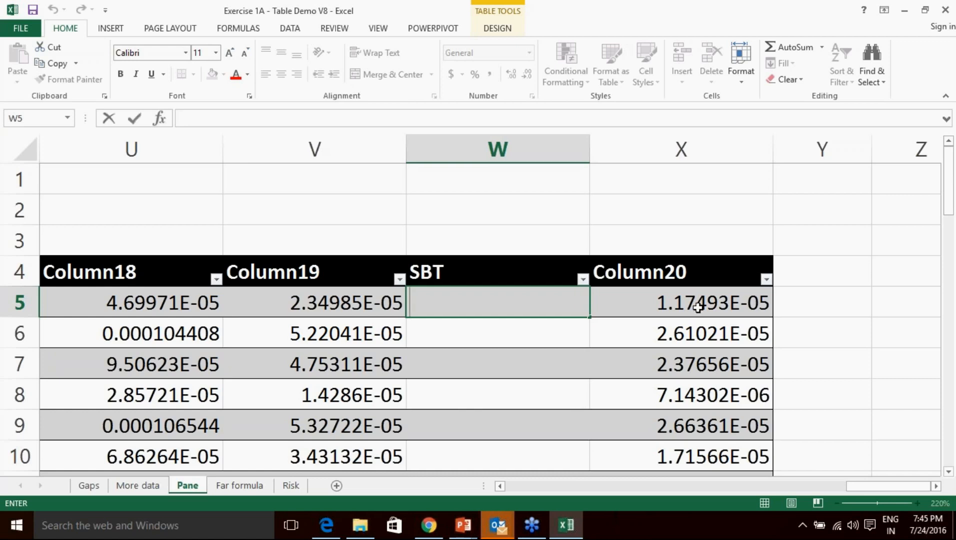
left_click(947, 405)
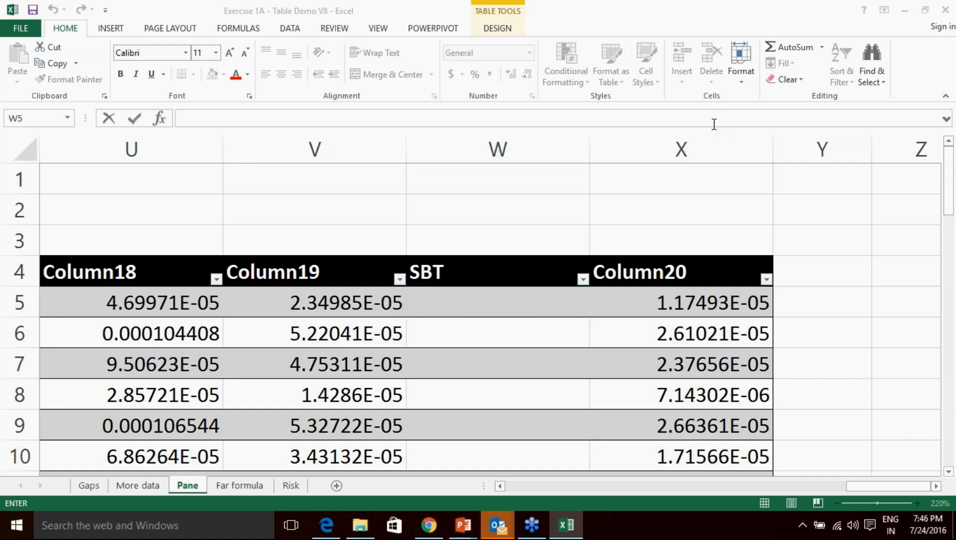
left_click(551, 300)
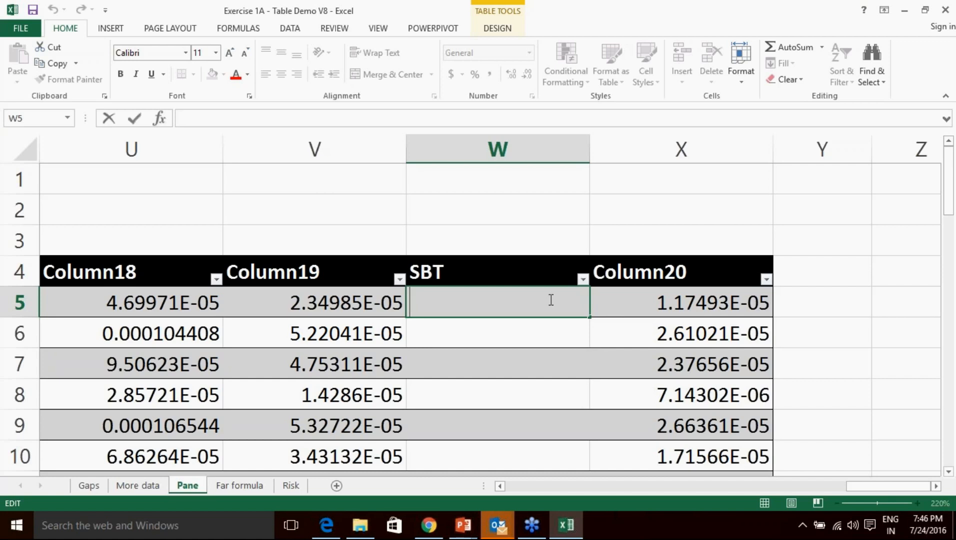
type("=")
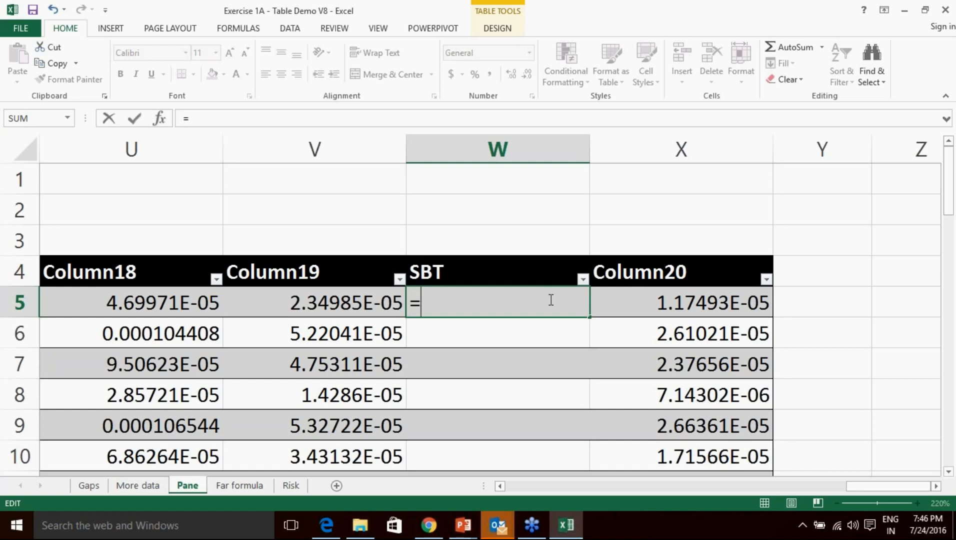
type("{")
type("[")
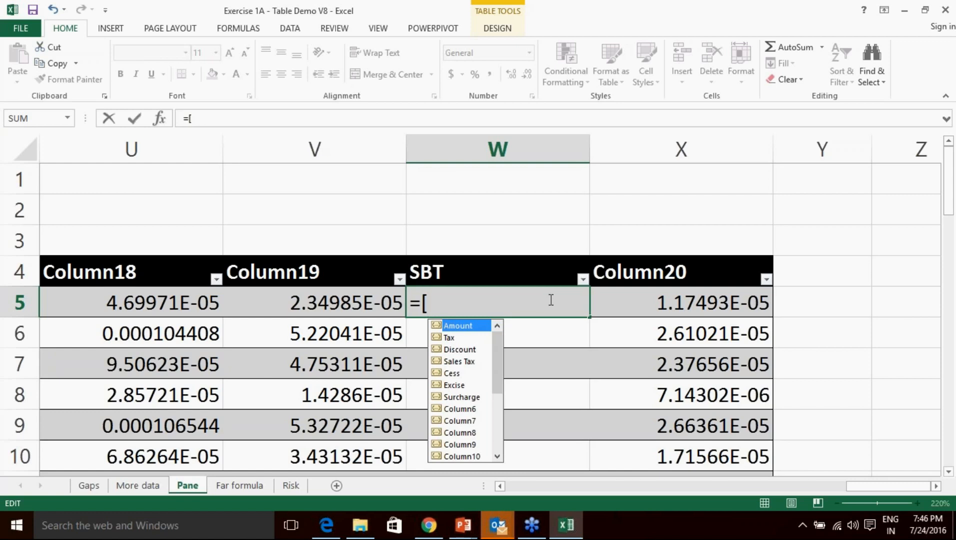
key("Escape")
type("[")
key("BackSpace")
type("[")
left_click(952, 412)
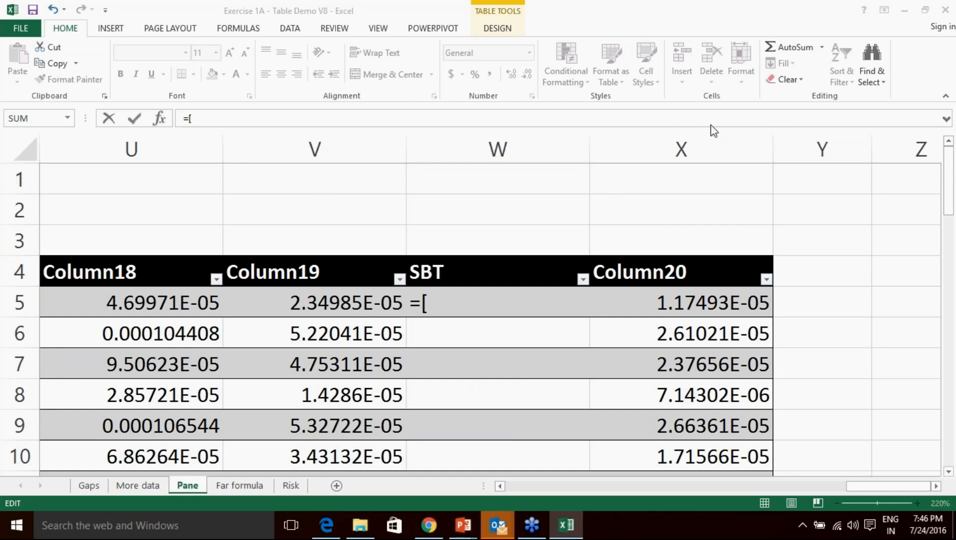
Enter =[Amount]*0.02% in W5 so the SBT column auto-fills every row.
left_click(448, 300)
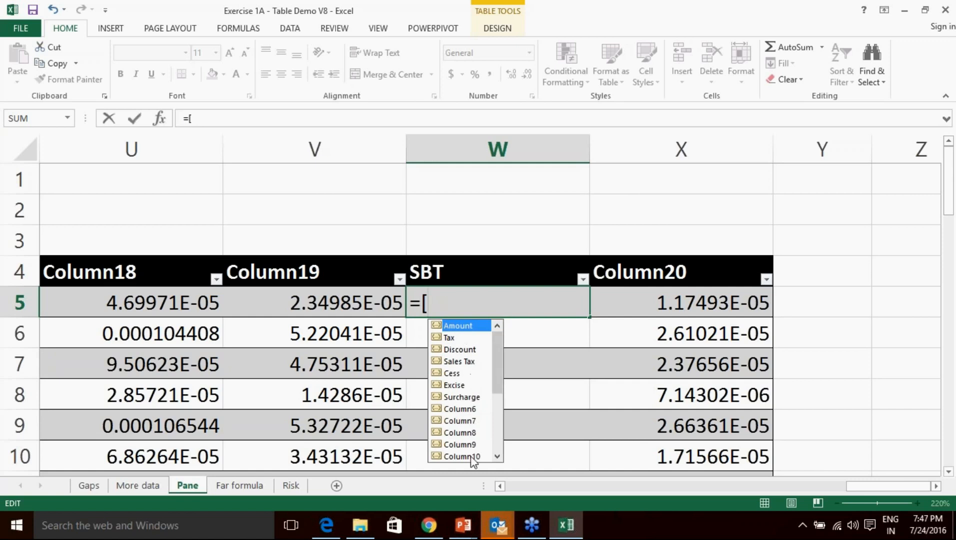
double_click(461, 326)
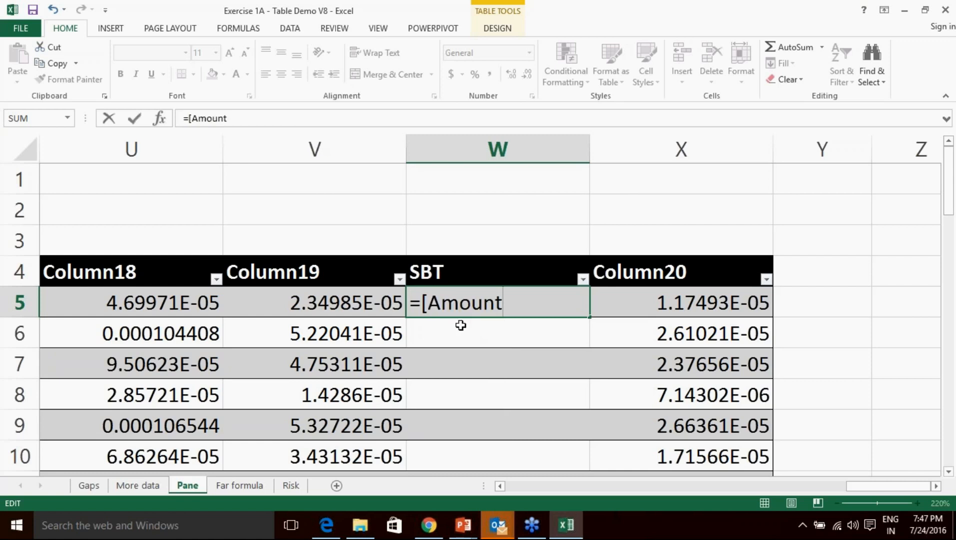
type("]*0.02%")
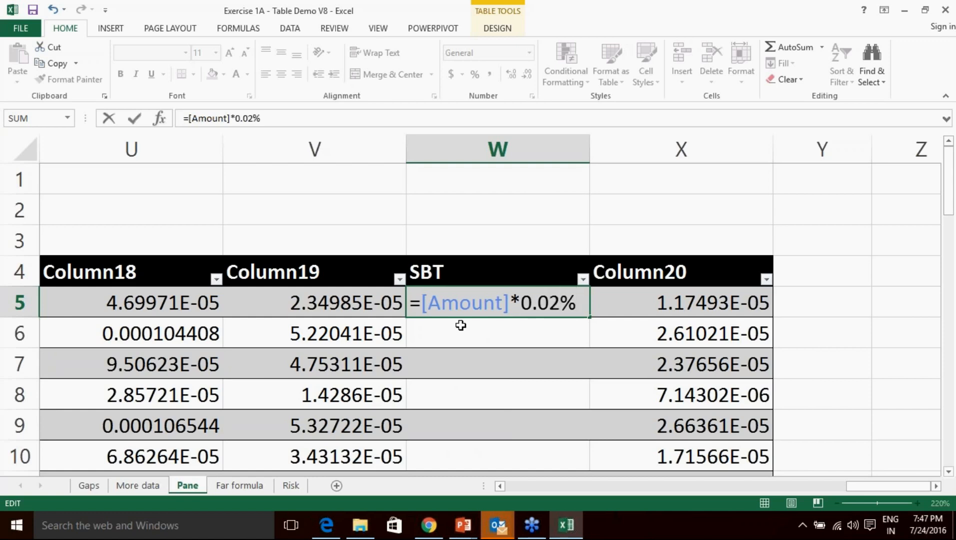
key("Return")
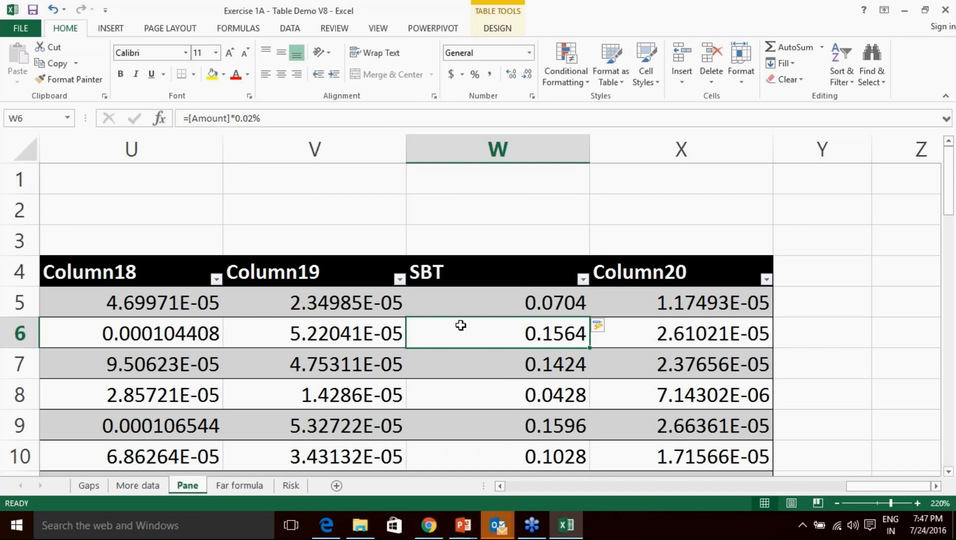
Delete the =[Amount]*0.02% formula from the Pane table's SBT column.
scroll(621, 320, "down", 3)
scroll(619, 327, "up", 3)
left_click(946, 423)
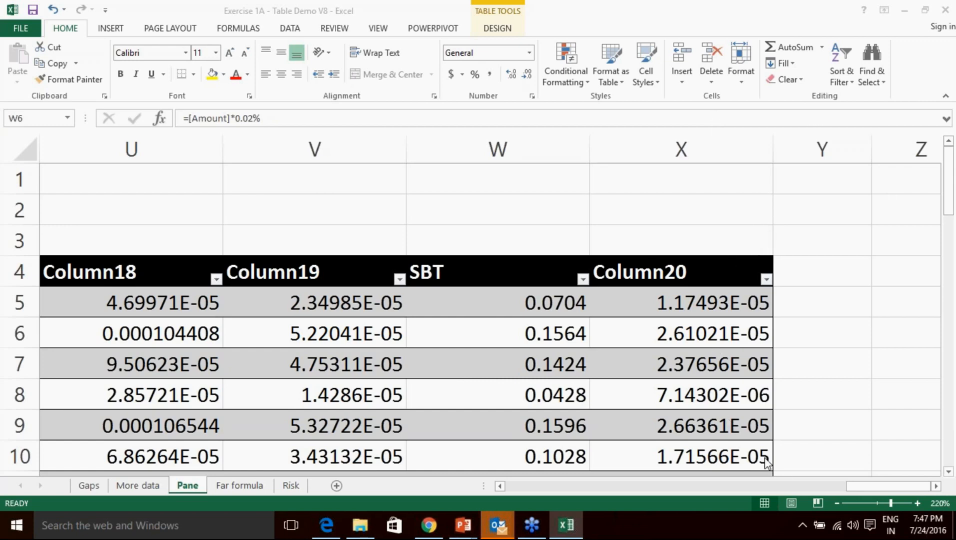
left_click(864, 483)
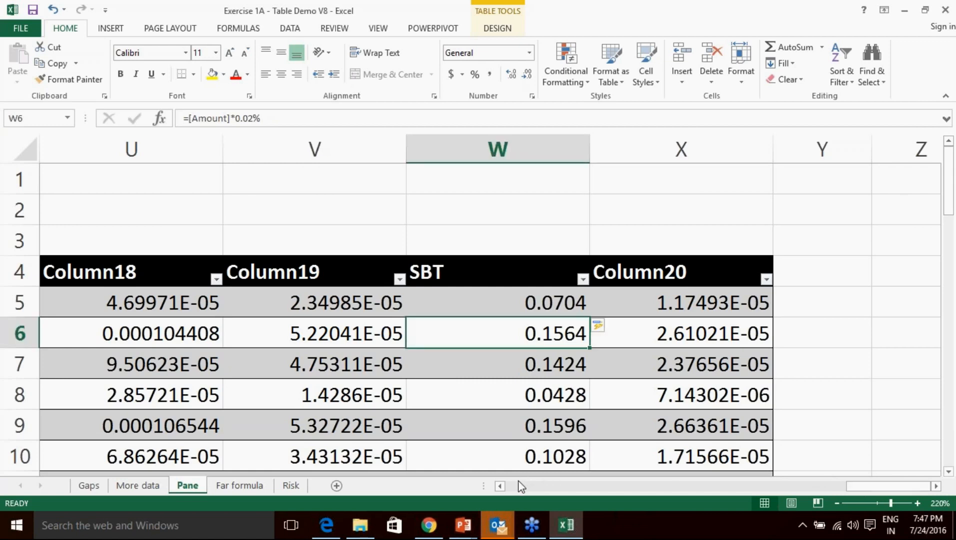
left_click(510, 487)
left_click_drag(812, 488, 511, 487)
key("Up")
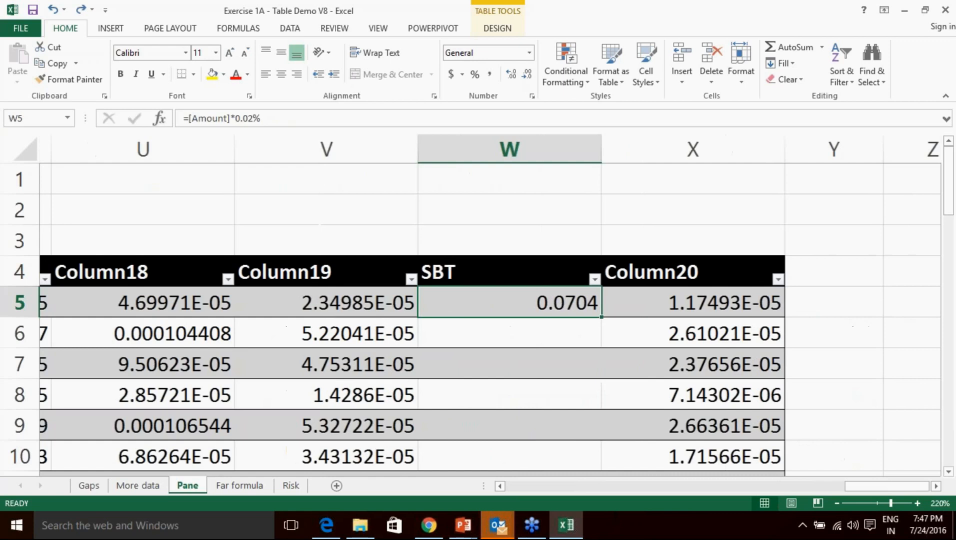
key("Delete")
Inspect the Tax formula in cell C9, then return the view to column W.
scroll(509, 357, "down", 2)
left_click_drag(861, 487, 490, 487)
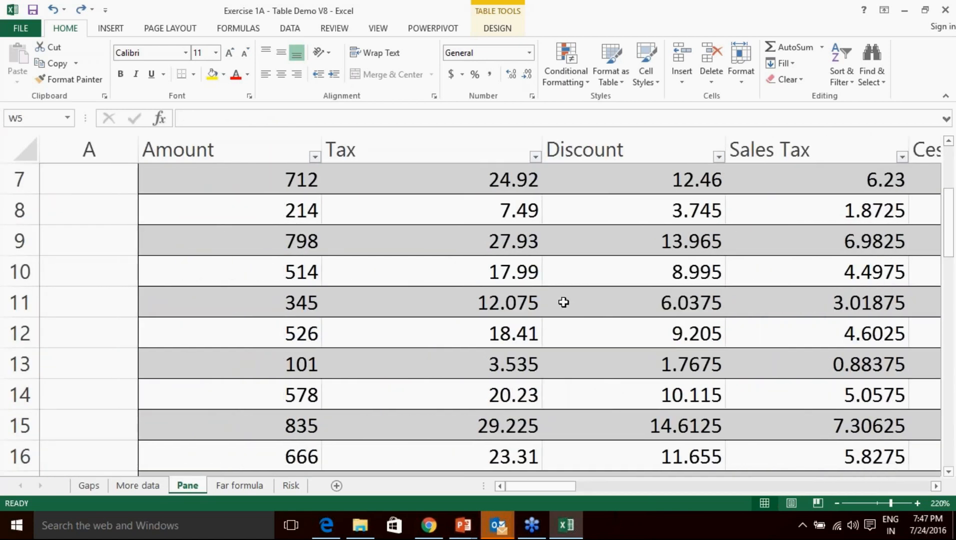
left_click(442, 235)
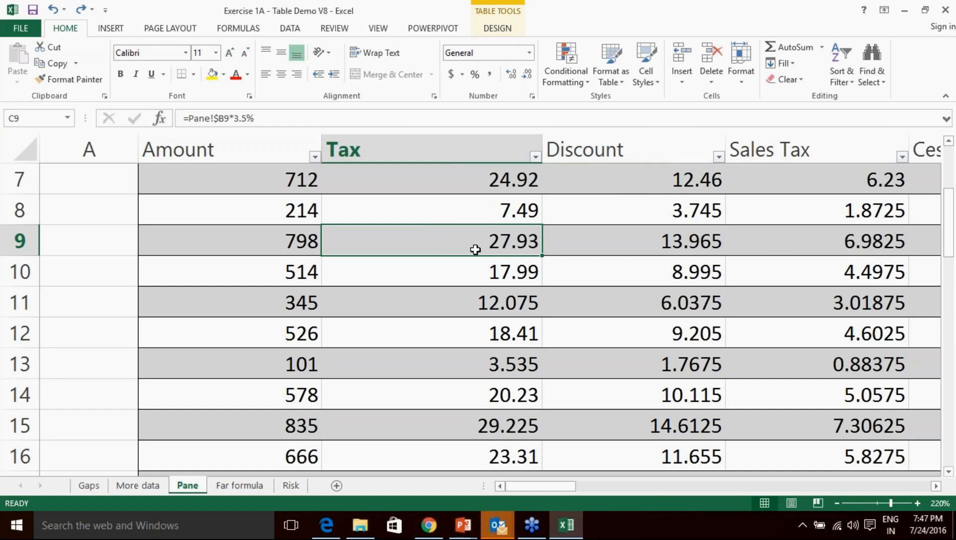
scroll(474, 250, "up", 2)
scroll(474, 249, "down", 2)
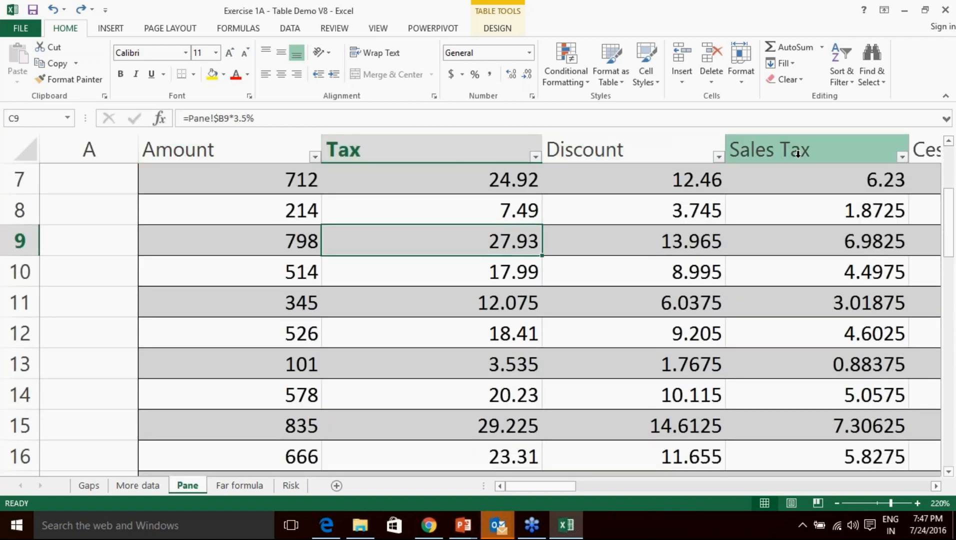
scroll(725, 330, "up", 2)
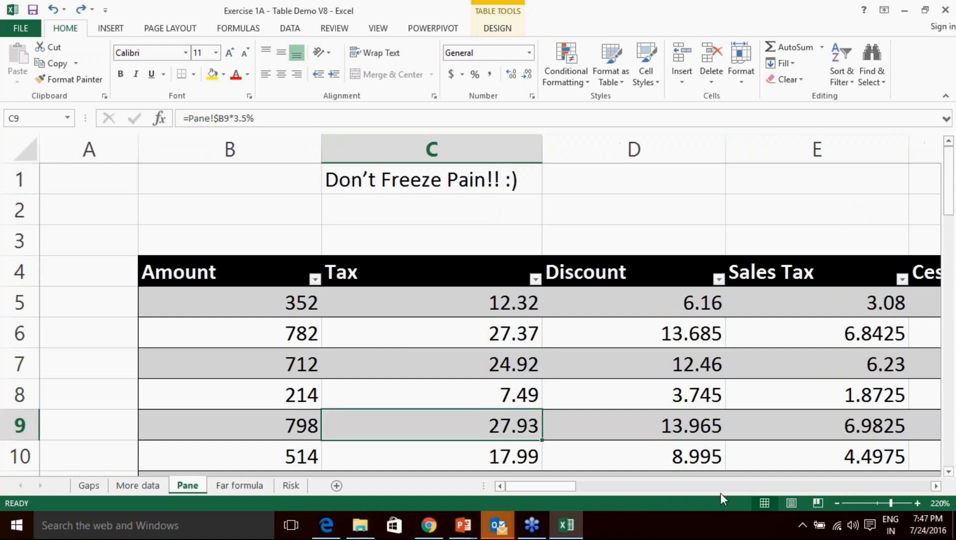
left_click_drag(528, 490, 877, 487)
Enter =[Amount]*0.02% in W5 so SBT refills with 0.0704, 0.1564, 0.1424.
left_click(479, 310)
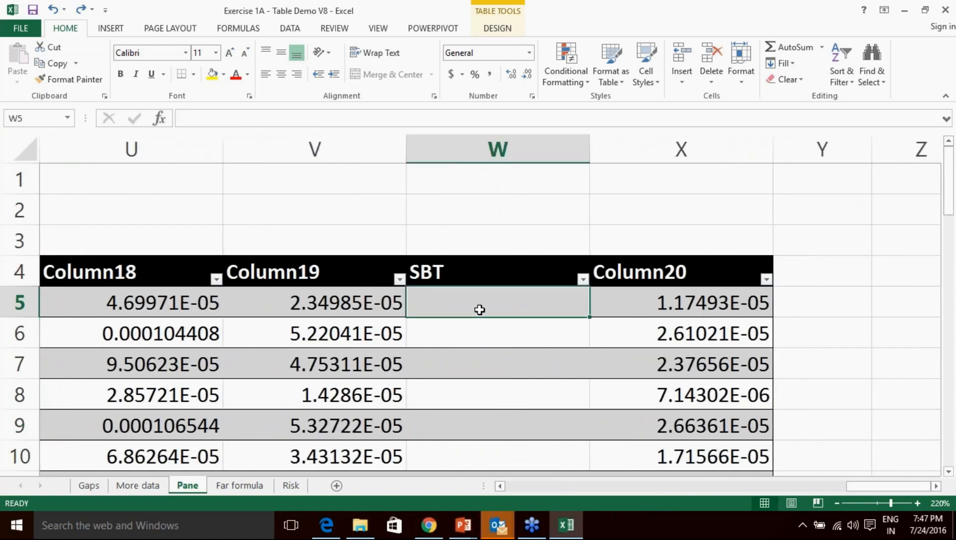
type("=[")
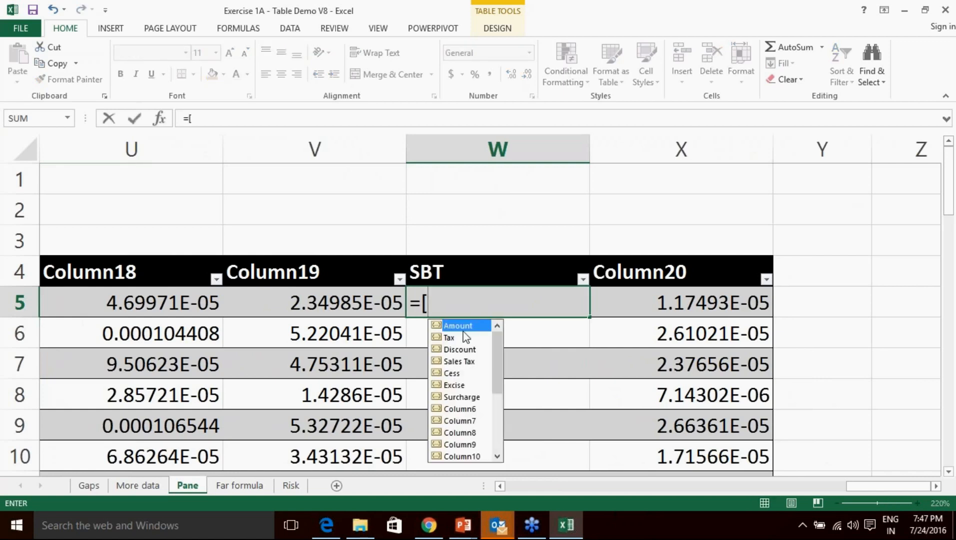
double_click(462, 328)
type("]*")
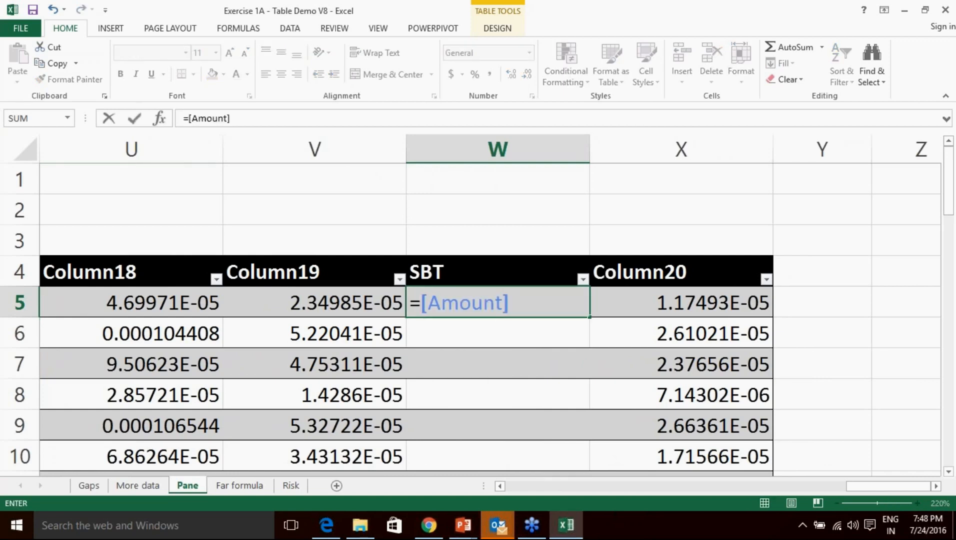
type("0.02%")
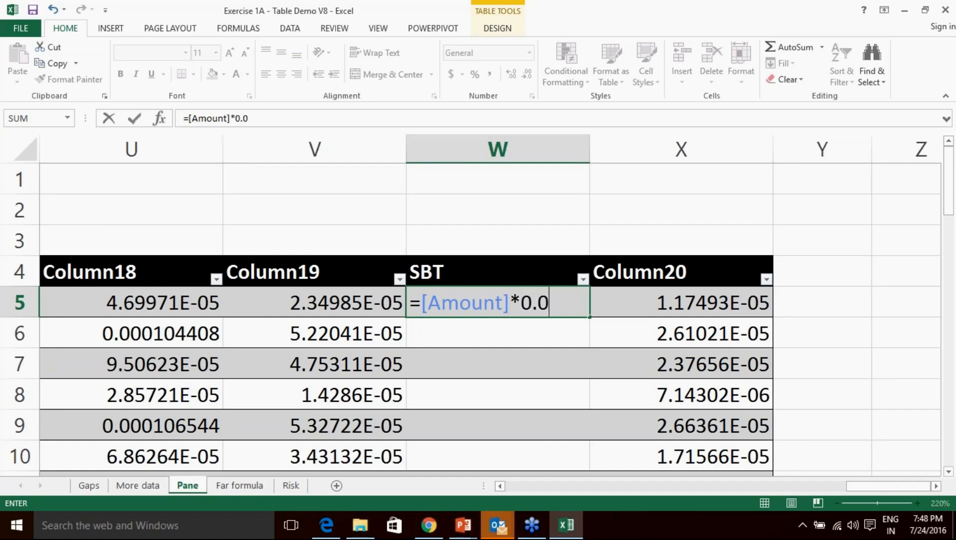
key("Return")
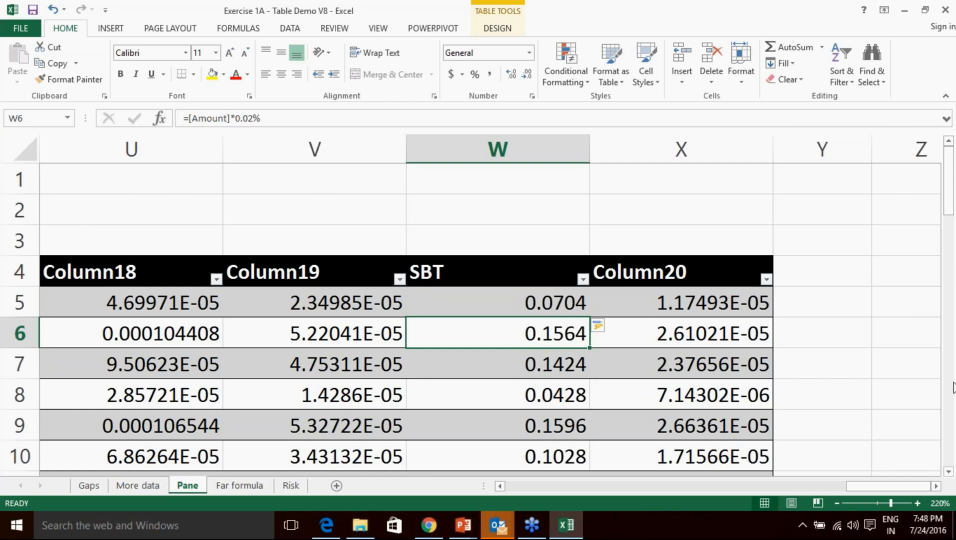
Dismiss the Windows notifications, including the meetup notice.
left_click(945, 404)
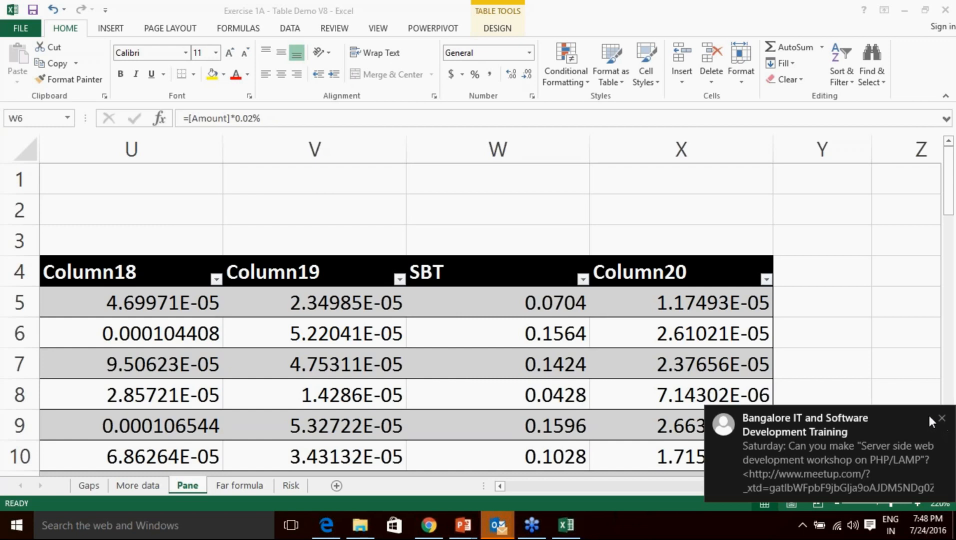
left_click(942, 418)
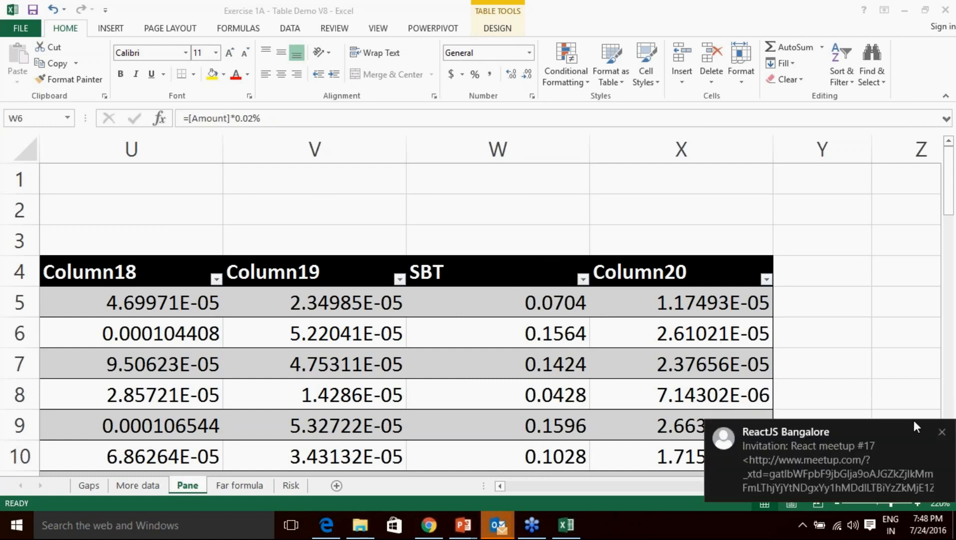
left_click(943, 432)
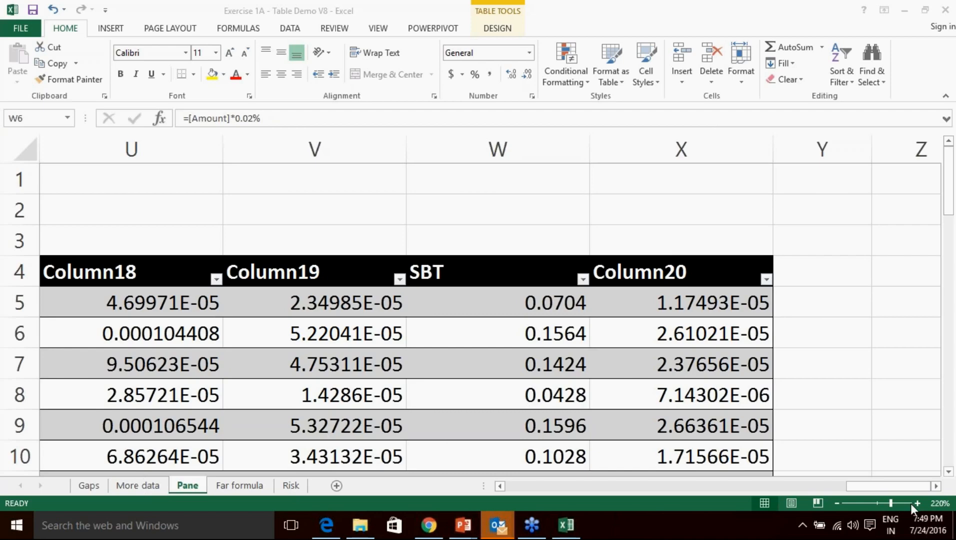
Zoom the Pane sheet out to 30% to view the whole table.
left_click(837, 503)
left_click(837, 504)
left_click(836, 504)
left_click(837, 503)
left_click(837, 503)
left_click(837, 503)
left_click(837, 503)
left_click(837, 503)
left_click(837, 503)
left_click(836, 503)
left_click(836, 503)
left_click(837, 503)
left_click(837, 504)
left_click(837, 504)
left_click(837, 503)
left_click(836, 504)
left_click(837, 503)
left_click(837, 503)
left_click(837, 503)
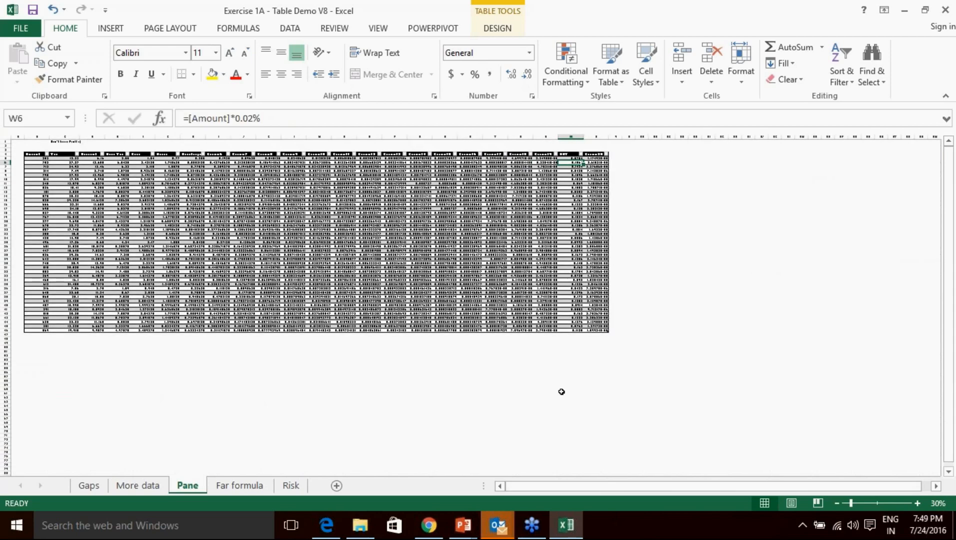
Zoom back to 100% with SBT results beside Column10–Column19 through row 28.
left_click(917, 503)
left_click(917, 503)
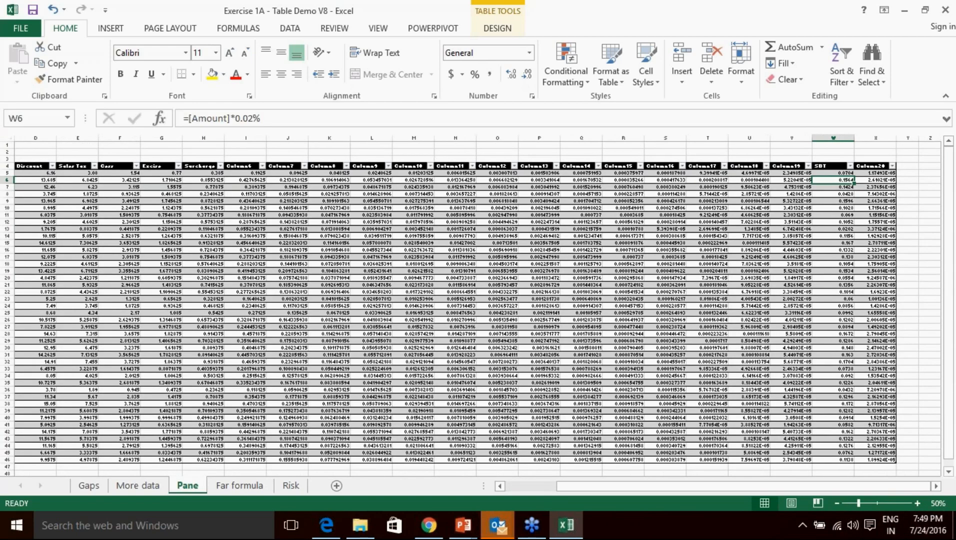
scroll(719, 487, "right", 1)
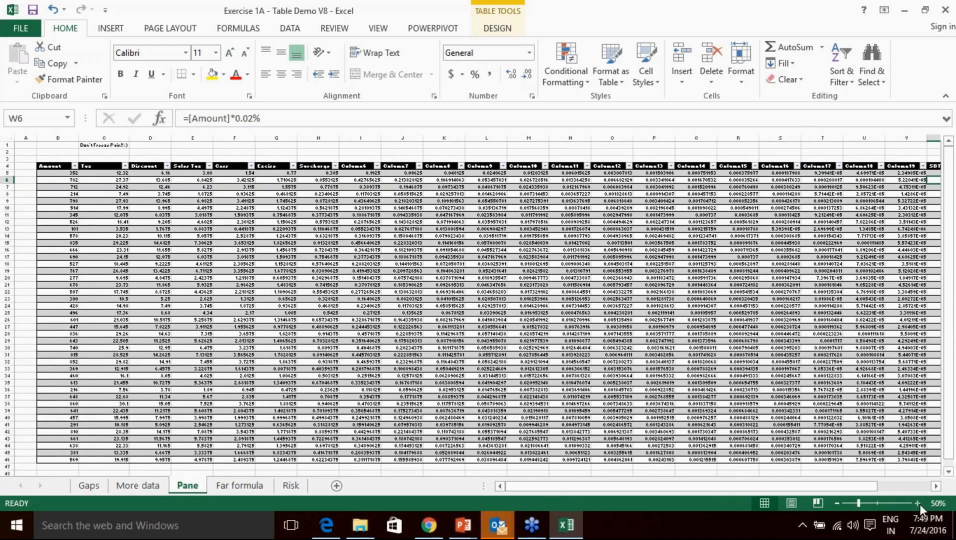
left_click(917, 503)
left_click(917, 503)
left_click(917, 504)
left_click(917, 503)
left_click(917, 504)
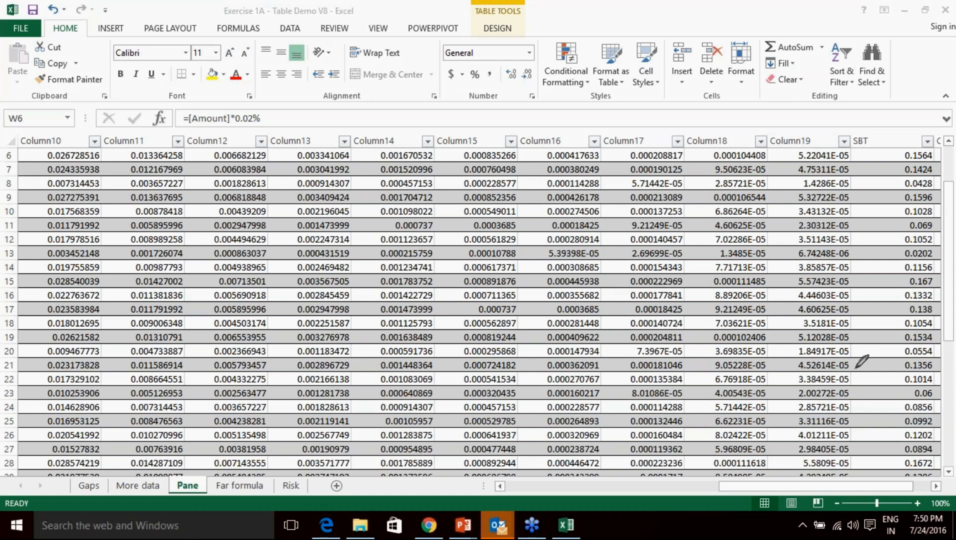
Launch Paint via a 'paint' search and enlarge the drawing canvas.
left_click(179, 531)
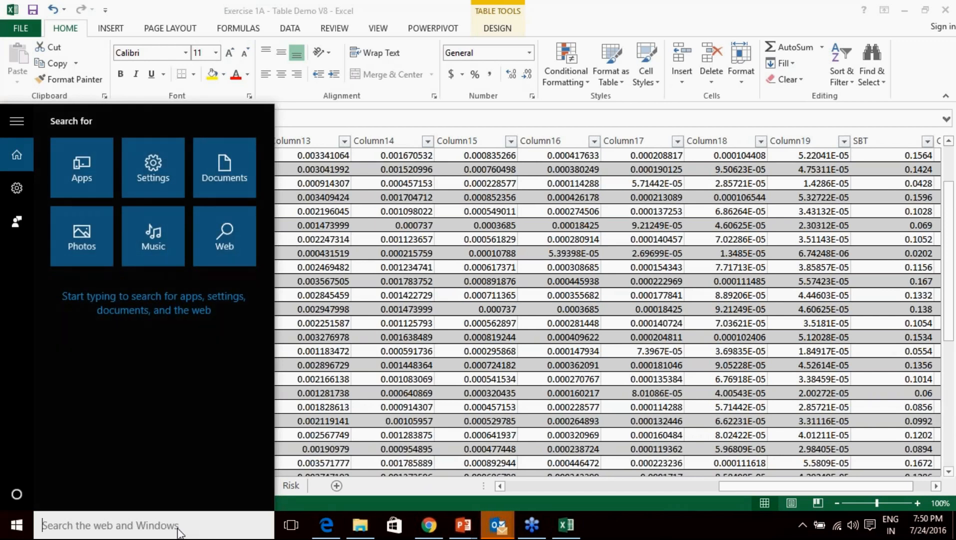
type("paint")
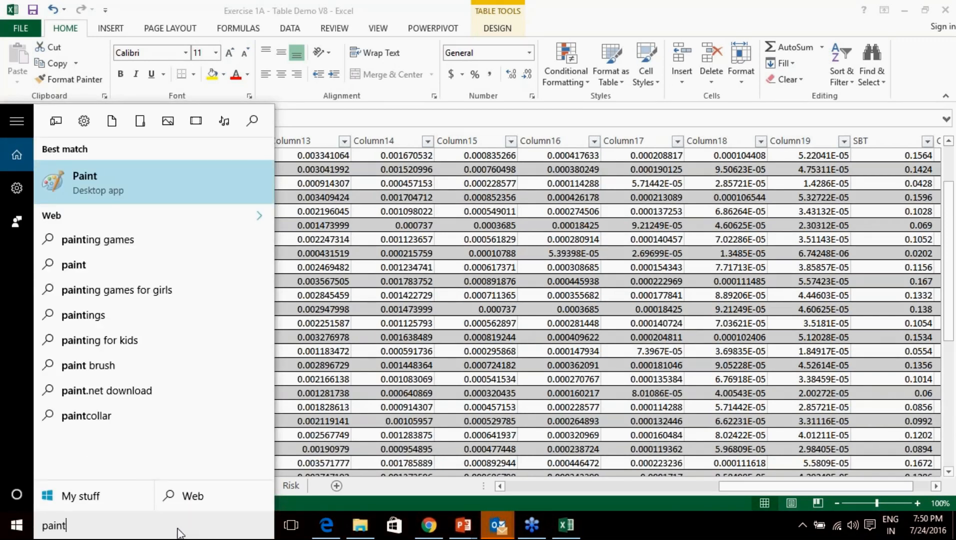
key("Return")
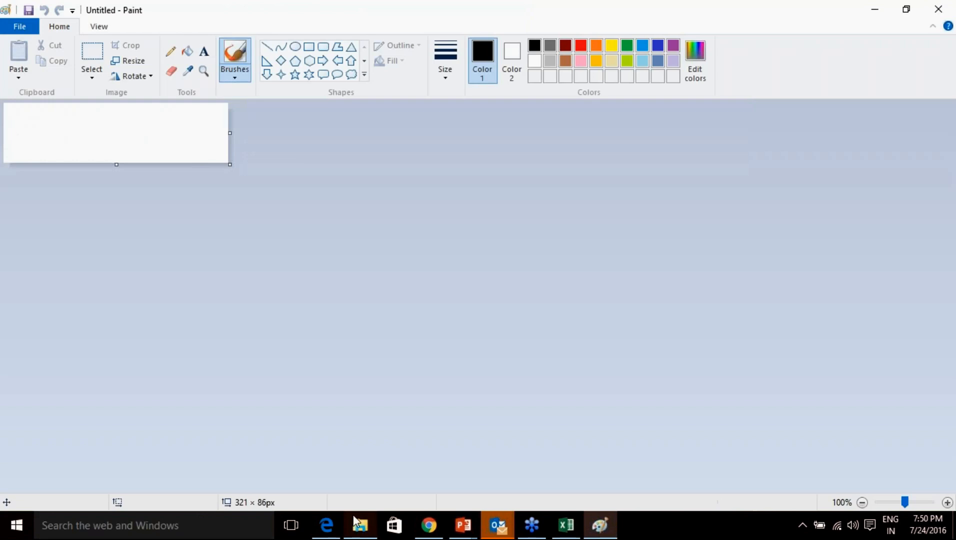
mouse_move(230, 164)
left_mouse_down()
mouse_move(321, 242)
mouse_move(811, 480)
left_mouse_up()
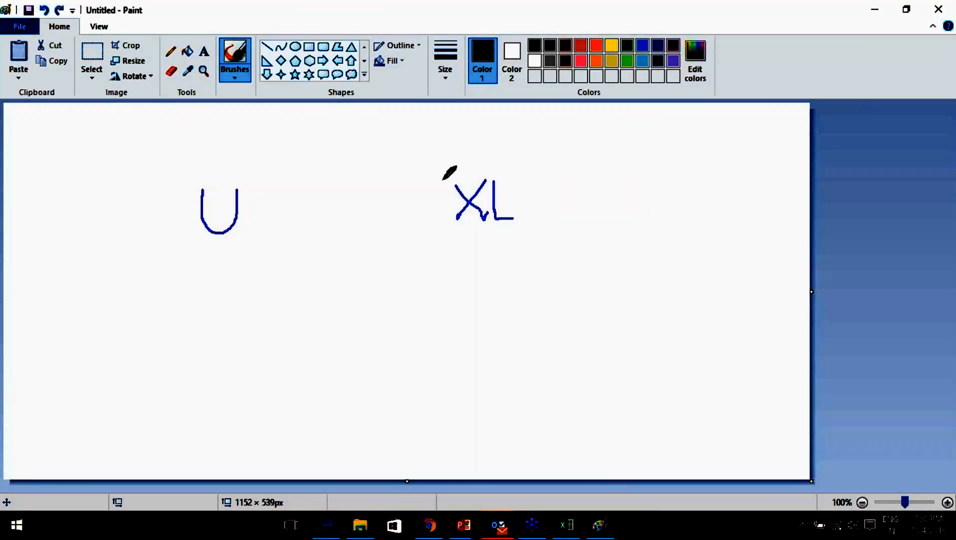
Draw arrows between U and XL, cross out the lower one, and underline 'Macros'.
mouse_move(444, 179)
left_mouse_down()
mouse_move(260, 150)
mouse_move(245, 166)
mouse_move(256, 171)
left_mouse_up()
mouse_move(246, 241)
left_mouse_down()
mouse_move(388, 258)
mouse_move(432, 231)
mouse_move(430, 245)
left_mouse_up()
left_click_drag(347, 241, 313, 311)
left_click_drag(309, 246, 392, 317)
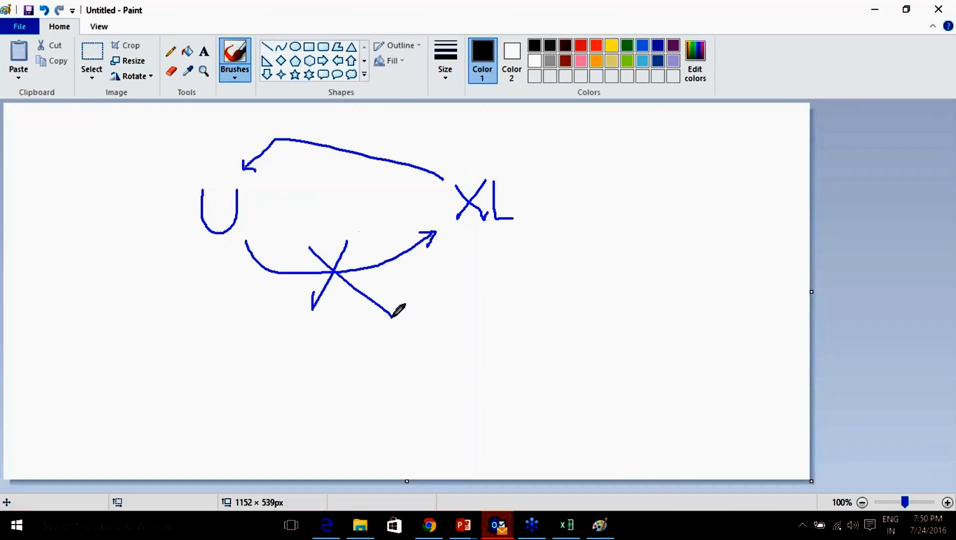
mouse_move(562, 140)
left_mouse_down()
mouse_move(560, 162)
mouse_move(591, 133)
mouse_move(589, 164)
mouse_move(613, 147)
mouse_move(620, 161)
mouse_move(637, 161)
mouse_move(669, 143)
mouse_move(668, 163)
left_mouse_up()
left_click_drag(575, 181, 652, 181)
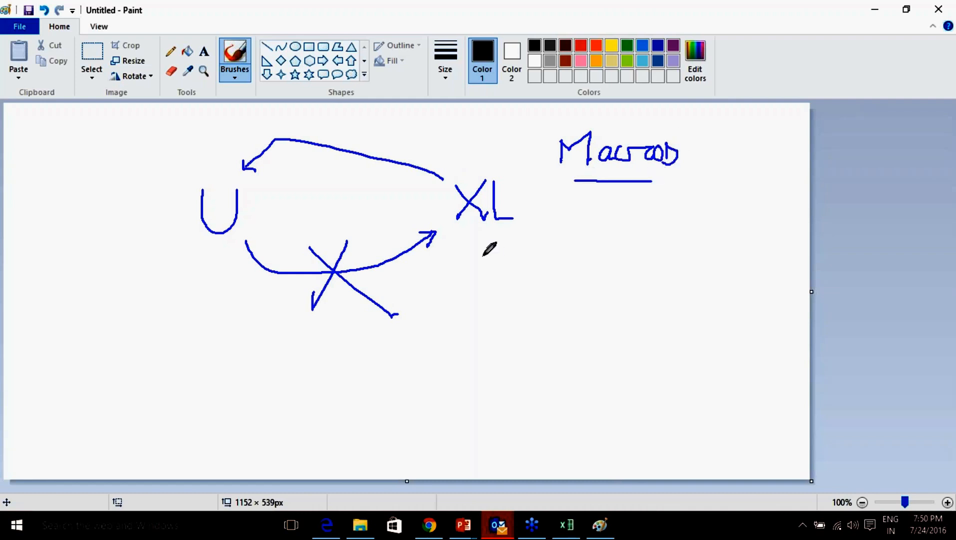
Draw a second U–XL arrow pair, cross out the wider curve, and close Paint.
mouse_move(444, 172)
left_mouse_down()
mouse_move(435, 149)
mouse_move(325, 131)
mouse_move(227, 158)
mouse_move(223, 150)
mouse_move(231, 166)
left_mouse_up()
mouse_move(226, 252)
left_mouse_down()
mouse_move(337, 334)
mouse_move(463, 252)
mouse_move(457, 258)
left_mouse_up()
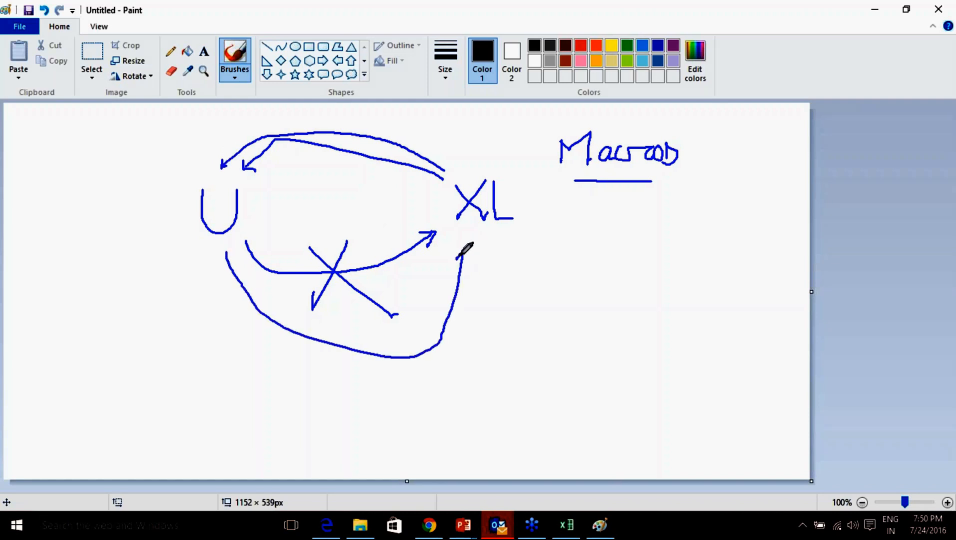
left_click_drag(374, 332, 336, 372)
left_click_drag(348, 342, 385, 381)
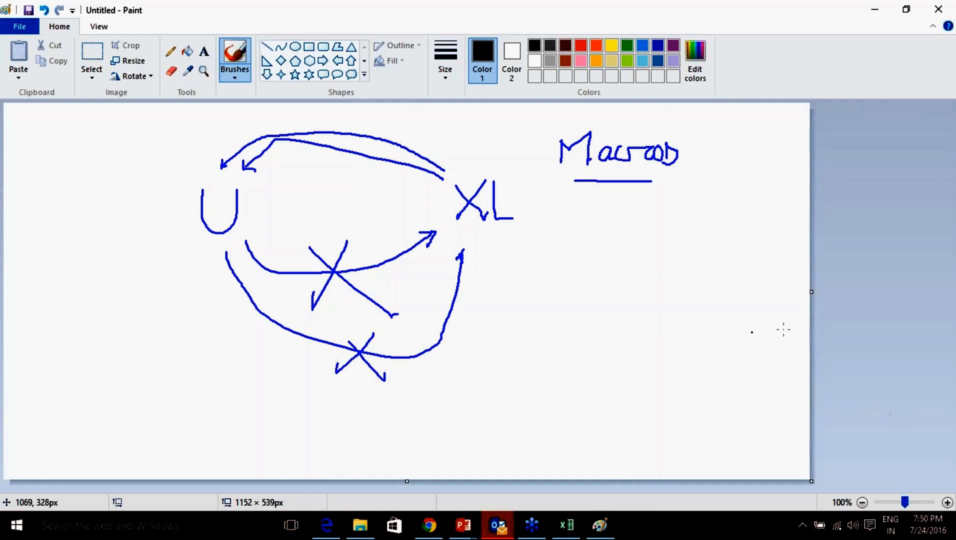
left_click(938, 9)
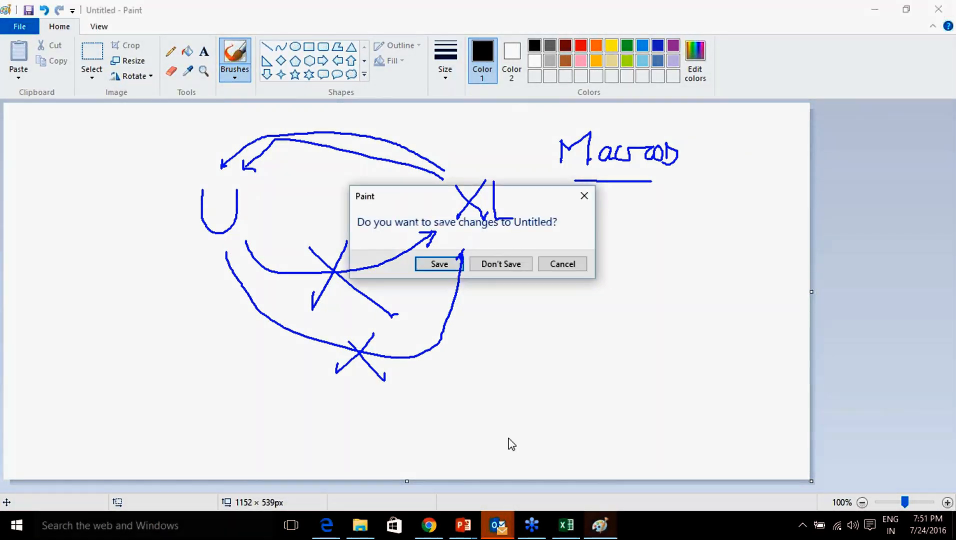
Return to Excel, erase the ink notes, and show the Far formula sheet's empty Net column X.
left_click(566, 525)
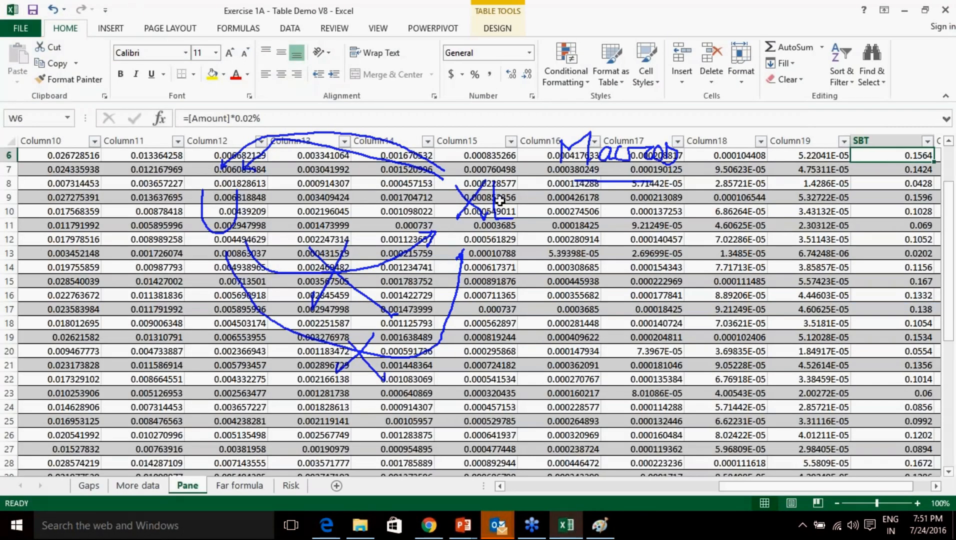
left_click(947, 388)
left_click(890, 408)
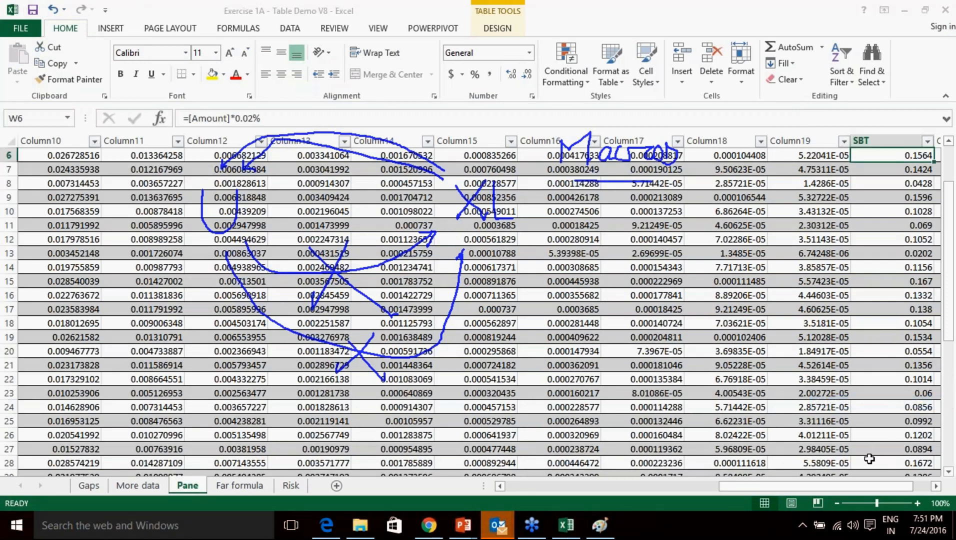
left_click(865, 477)
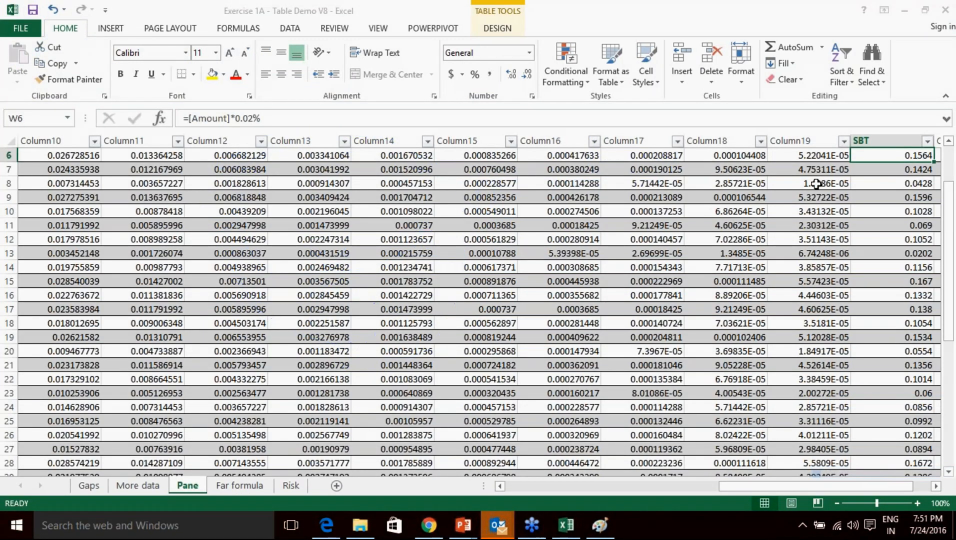
left_click(259, 488)
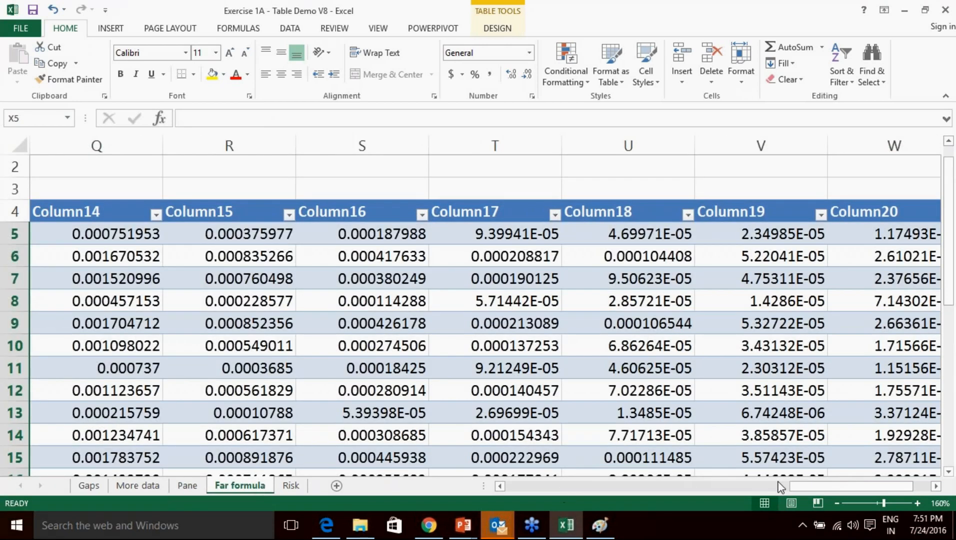
left_click_drag(802, 489, 878, 483)
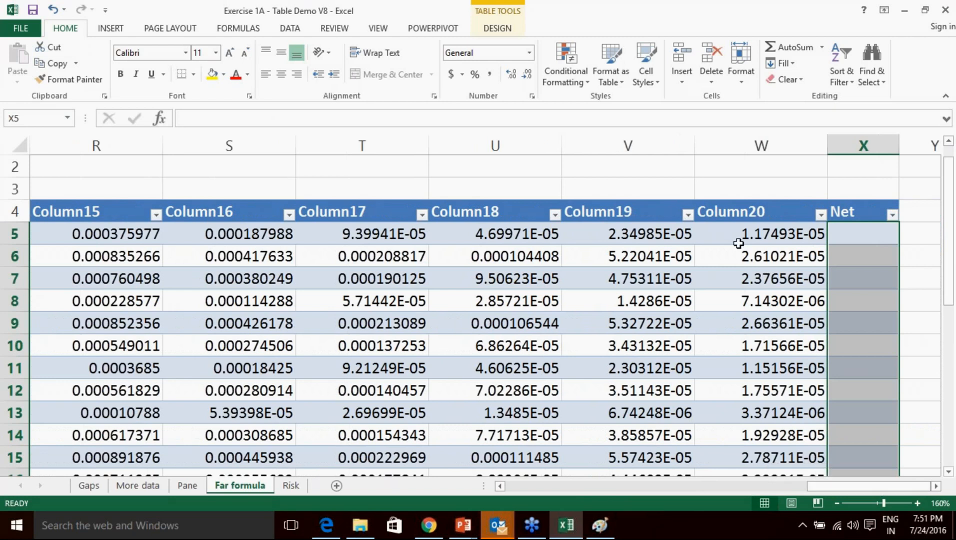
Enter =[Amount]-[Tax] in X5, filling Net with 339.68, 754.63 and onward.
left_click(851, 235)
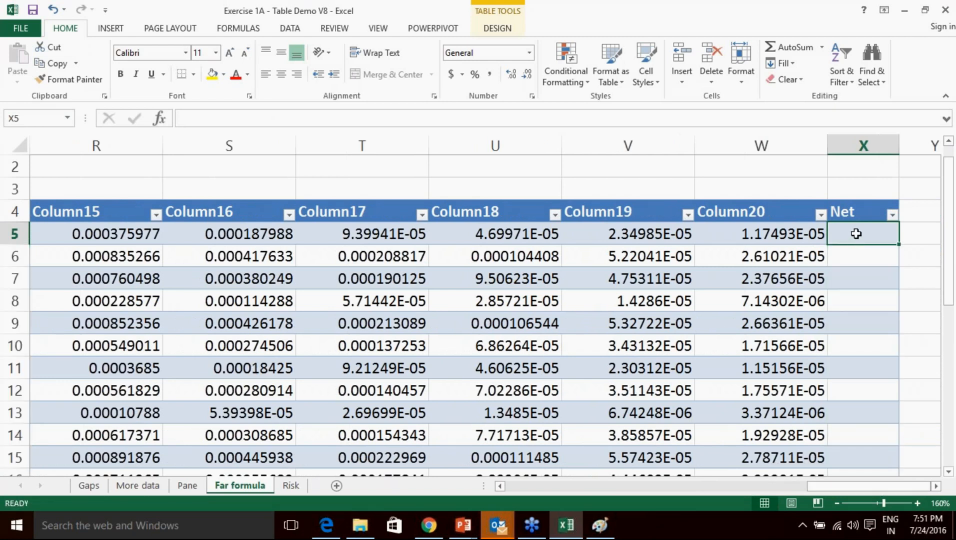
left_click(858, 210)
left_click(856, 235)
left_click(857, 215)
left_click(856, 234)
double_click(856, 235)
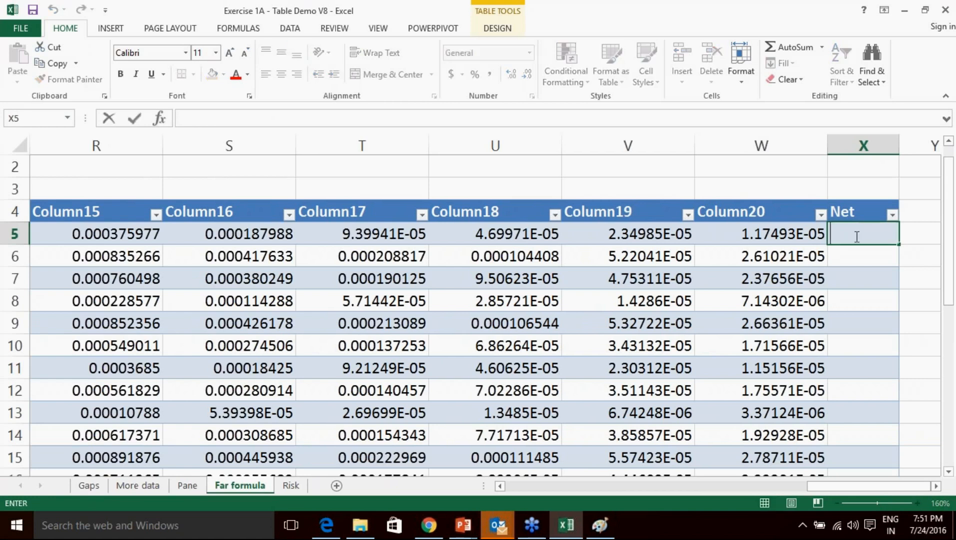
type("=")
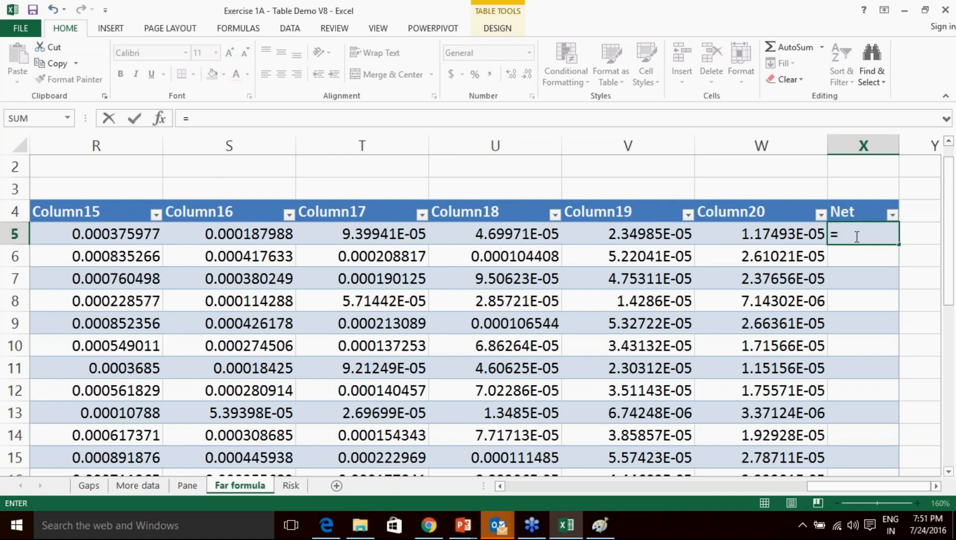
type("[")
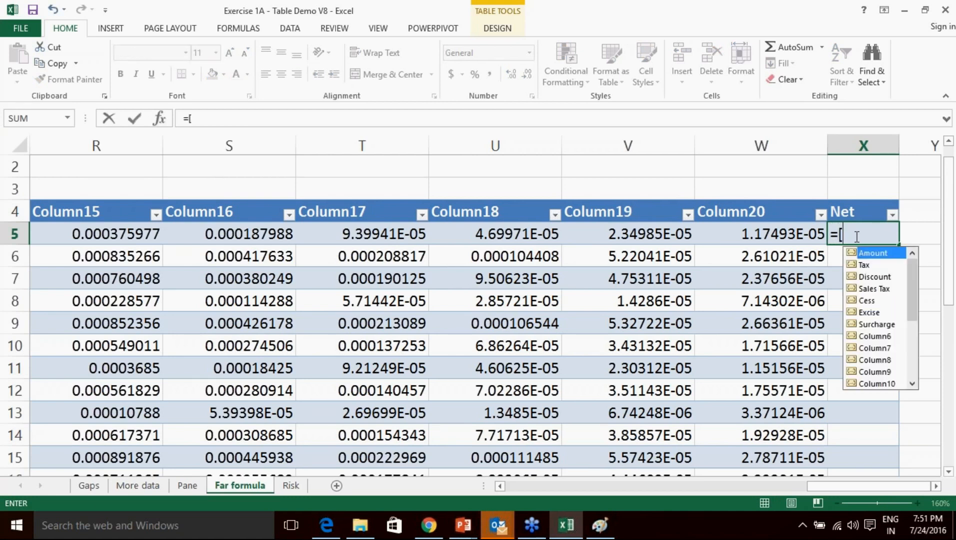
double_click(885, 256)
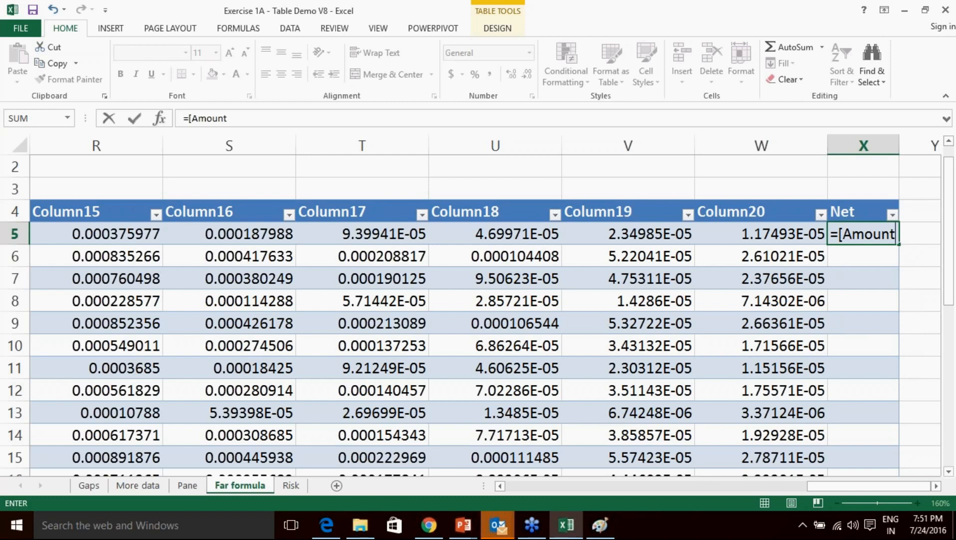
type("]")
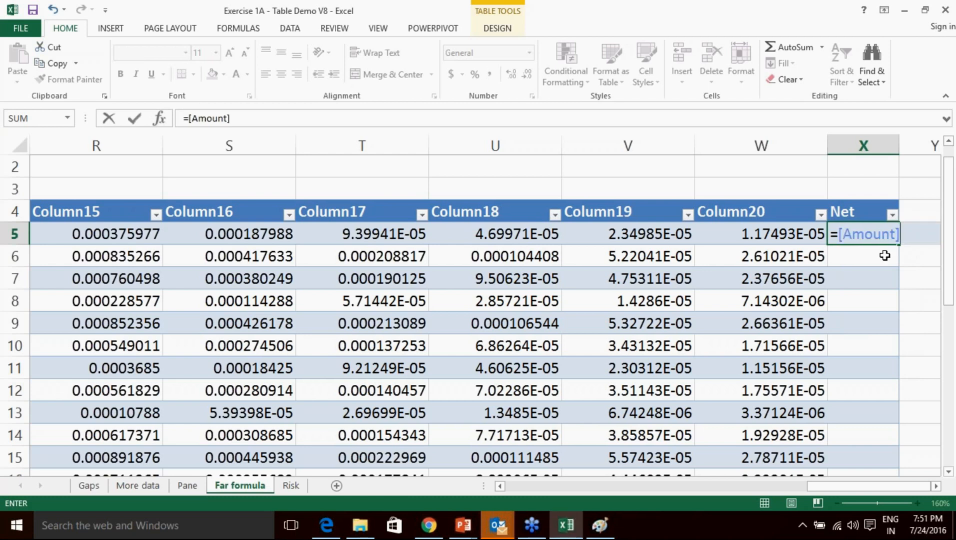
type("-[")
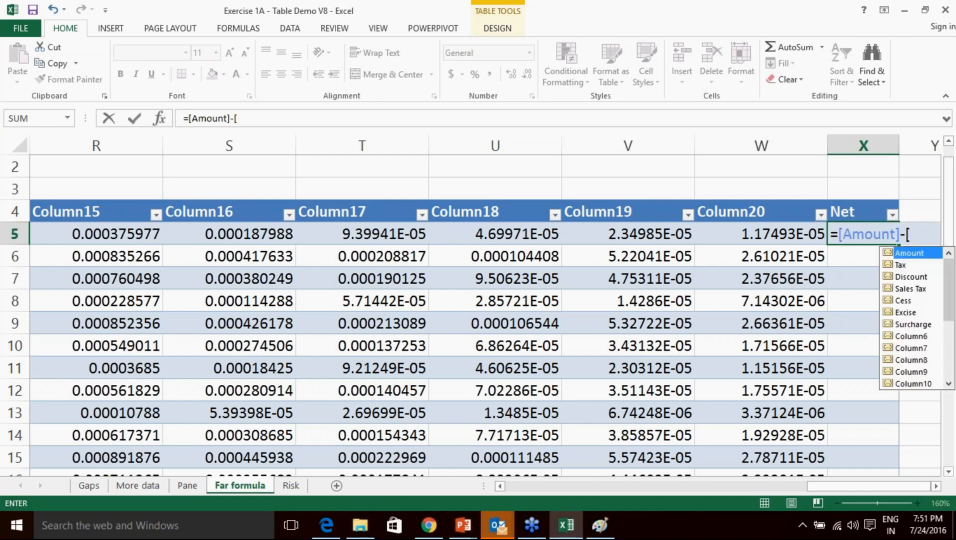
double_click(908, 266)
type("]")
key("Return")
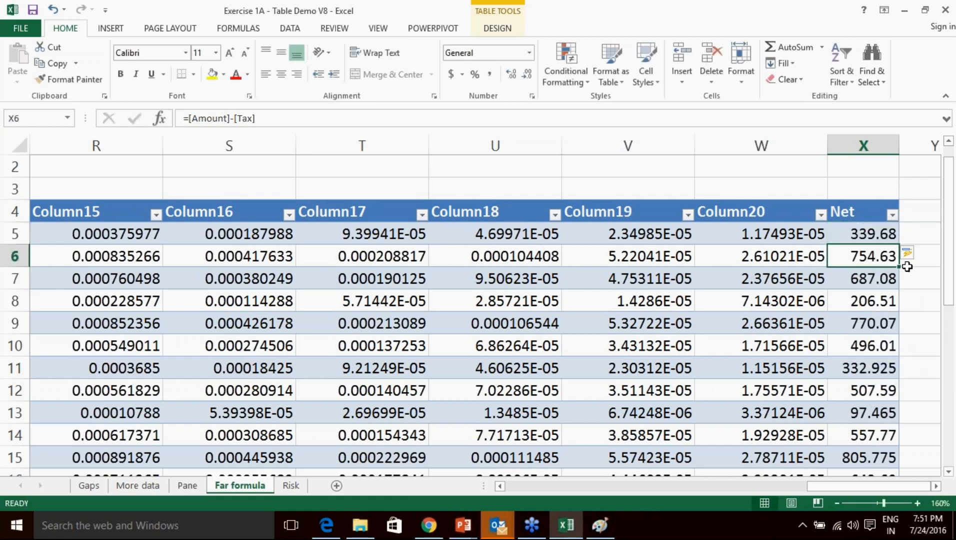
Check X5's Net formula, then circle the Risk sheet name with ink.
left_click(873, 236)
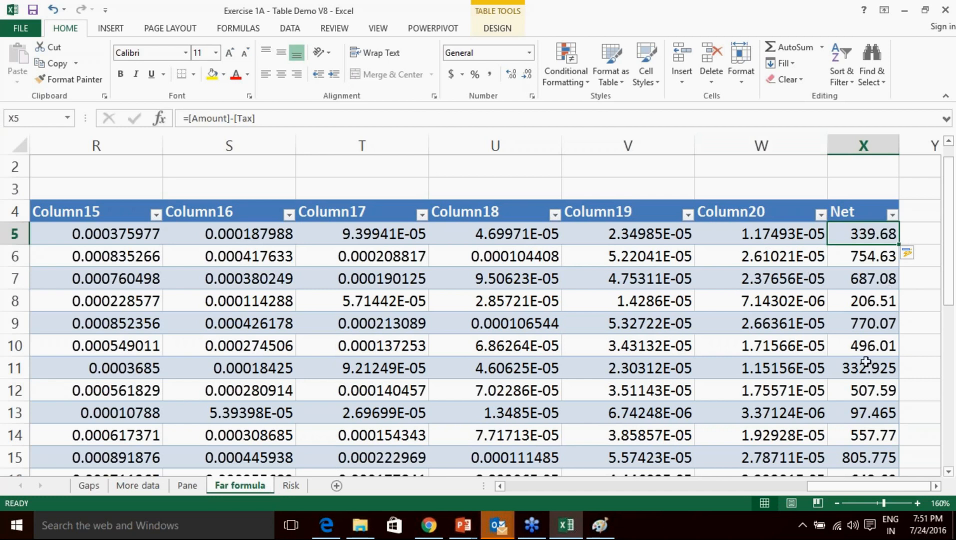
left_click(943, 381)
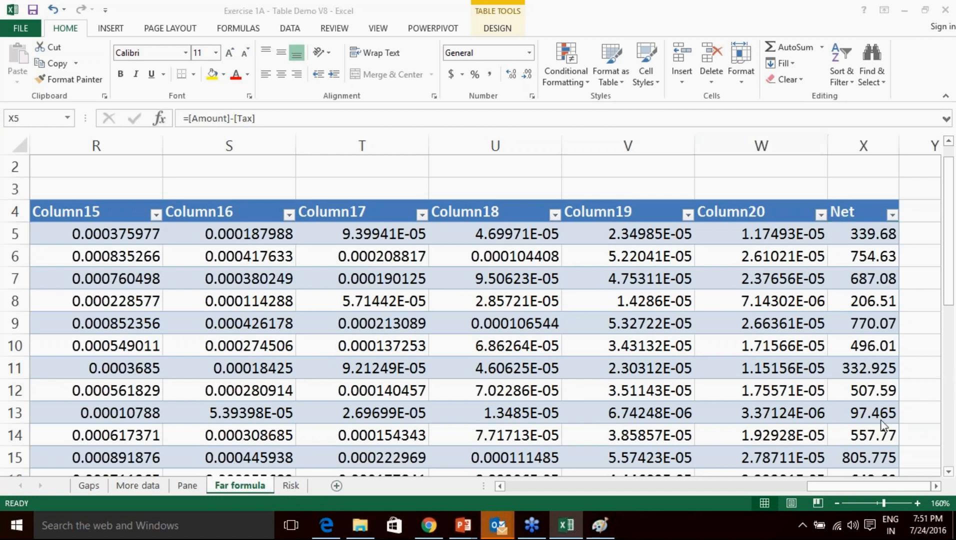
left_click(847, 421)
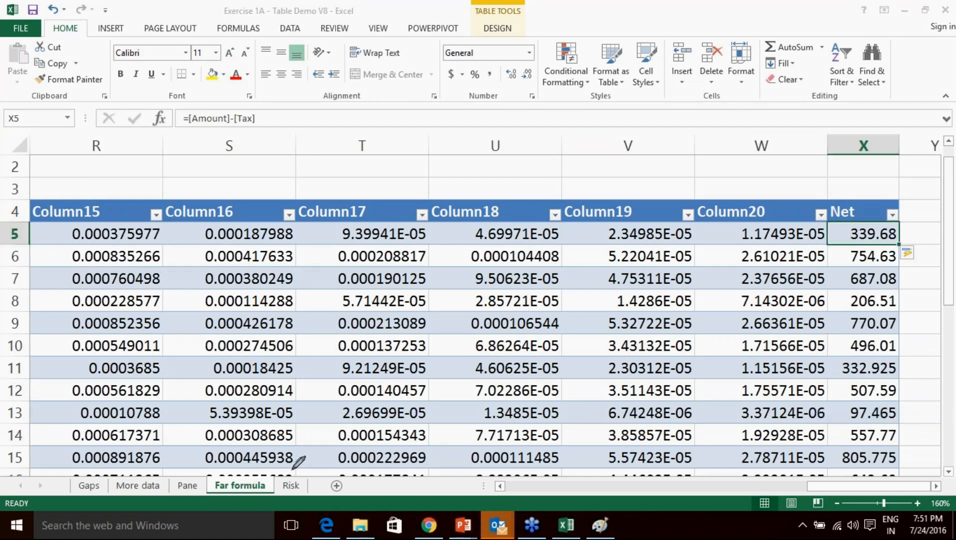
mouse_move(305, 460)
left_mouse_down()
mouse_move(270, 481)
mouse_move(274, 507)
mouse_move(322, 492)
mouse_move(307, 459)
left_mouse_up()
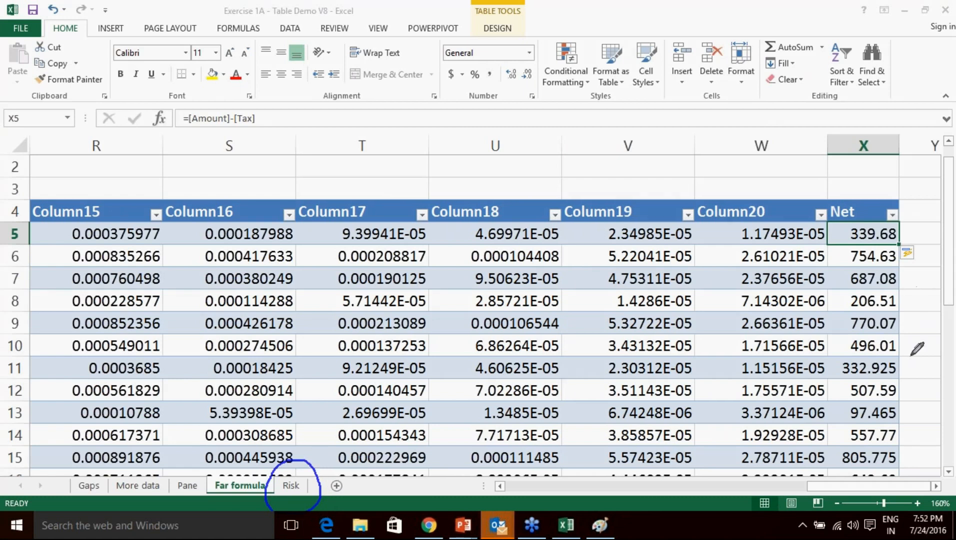
Clear the ink circle and open the Risk sheet showing Average Revenue 10, YTD Revenue 40.
left_click(862, 471)
right_click(870, 368)
left_click(860, 399)
left_click(294, 485)
left_click(292, 485)
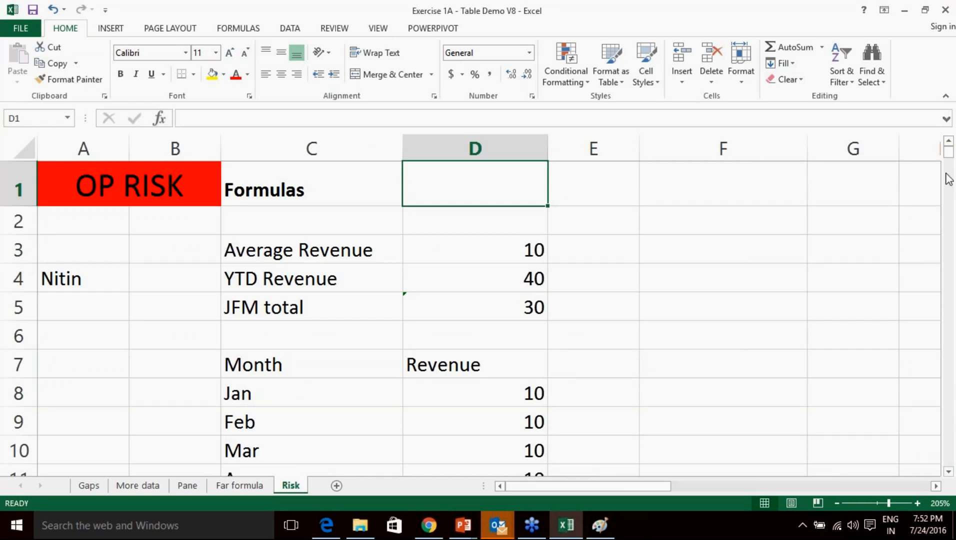
left_click(942, 242)
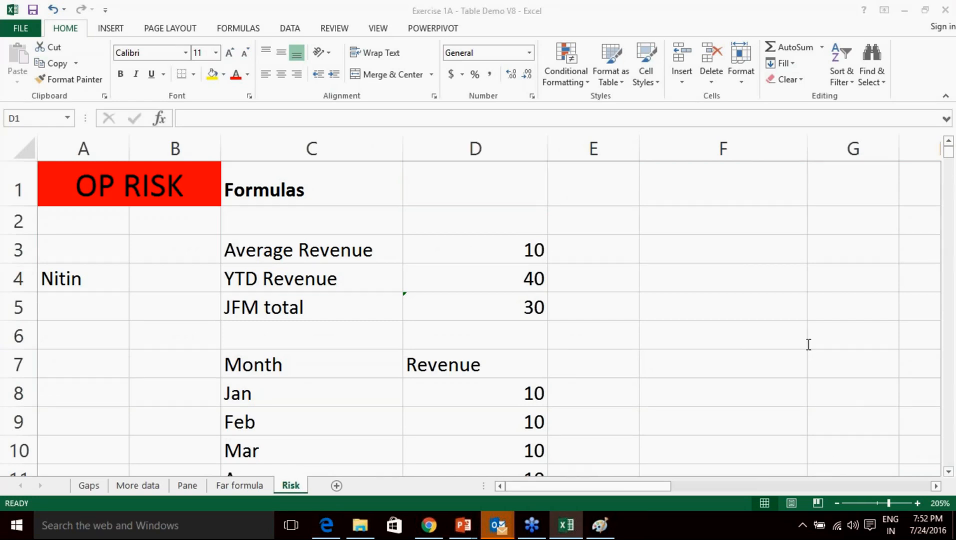
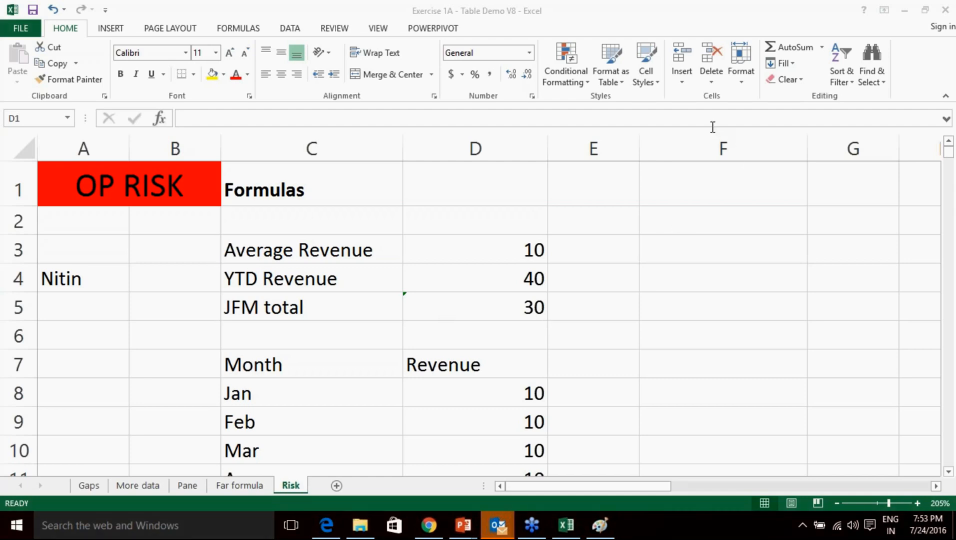
Google 'spreadsheet horror stories' in a new Chrome tab and open the EuSpRIG Horror Stories result.
left_click(429, 525)
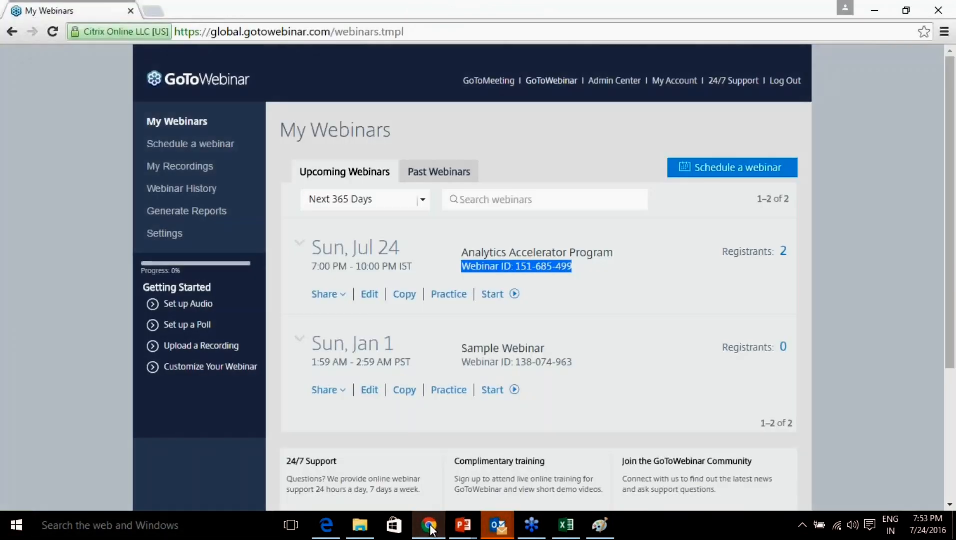
key("ctrl+t")
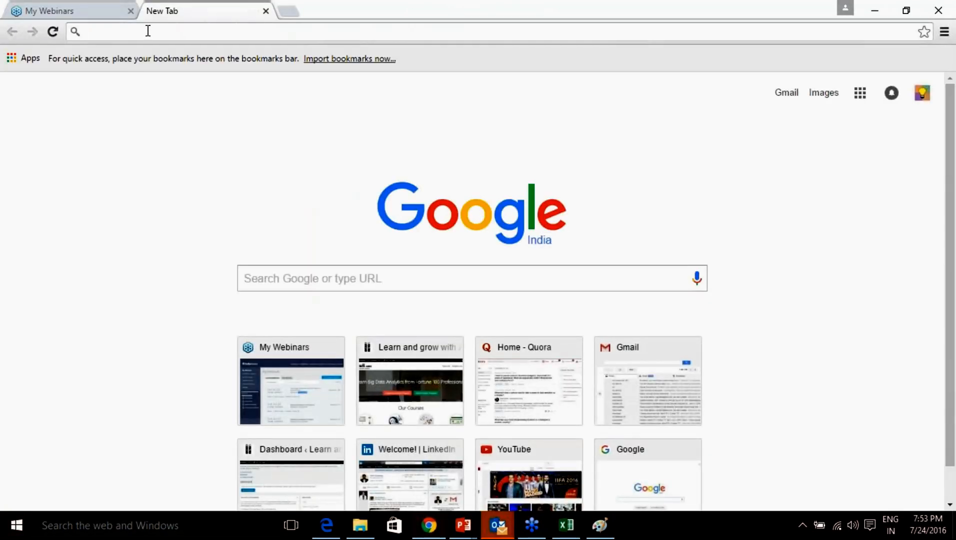
left_click(377, 283)
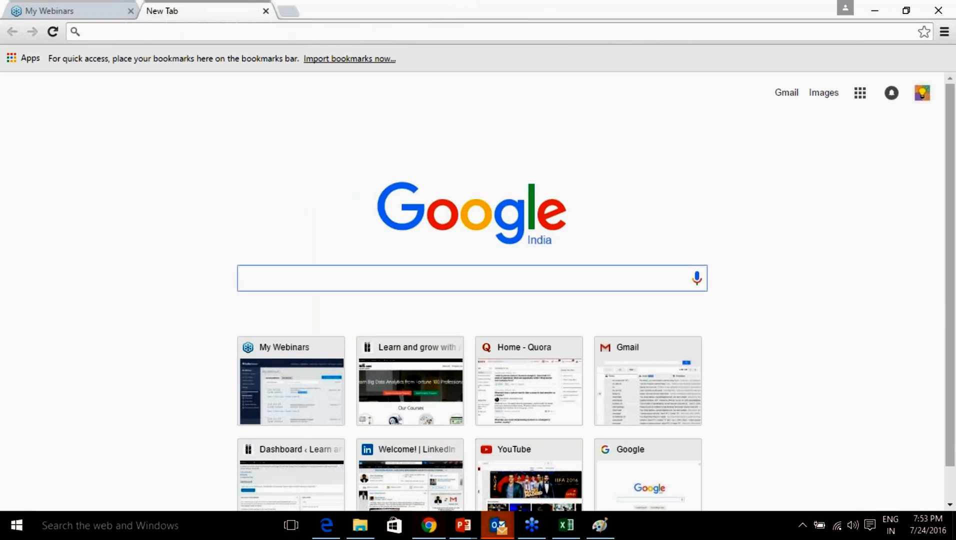
type("spre")
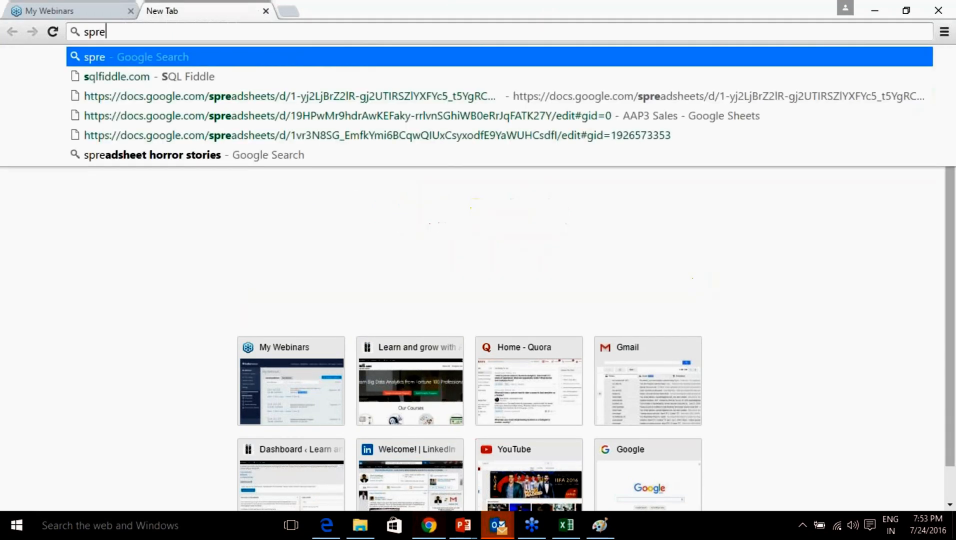
type("adsheet hor")
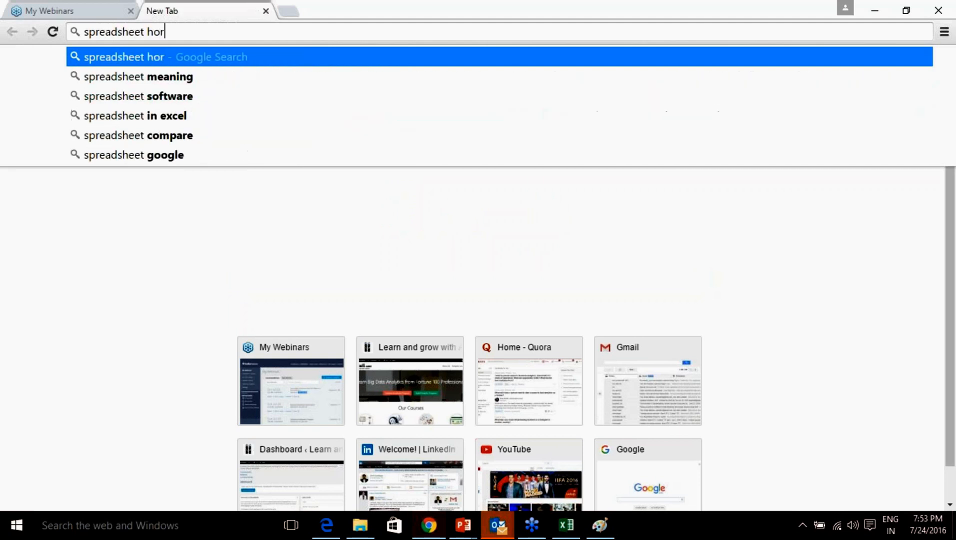
type("ror stories")
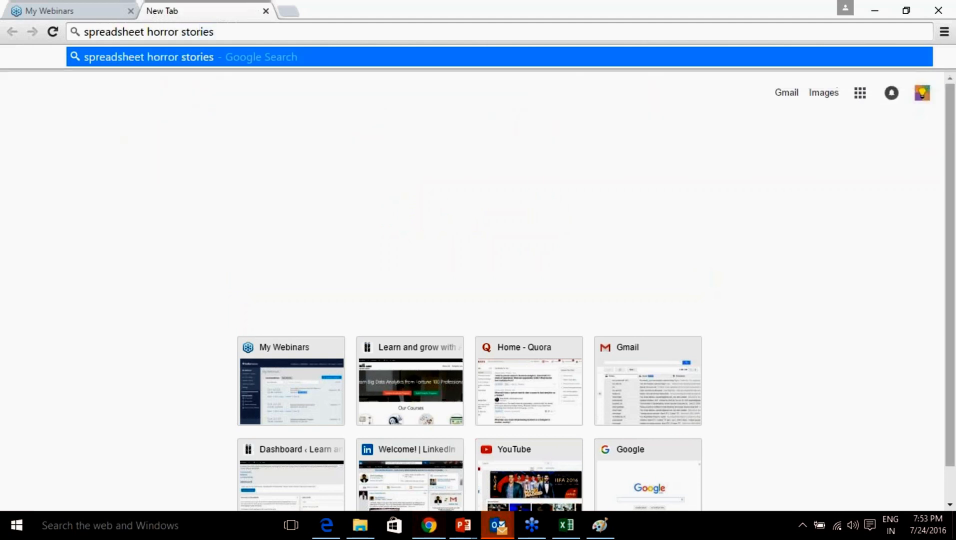
key("Return")
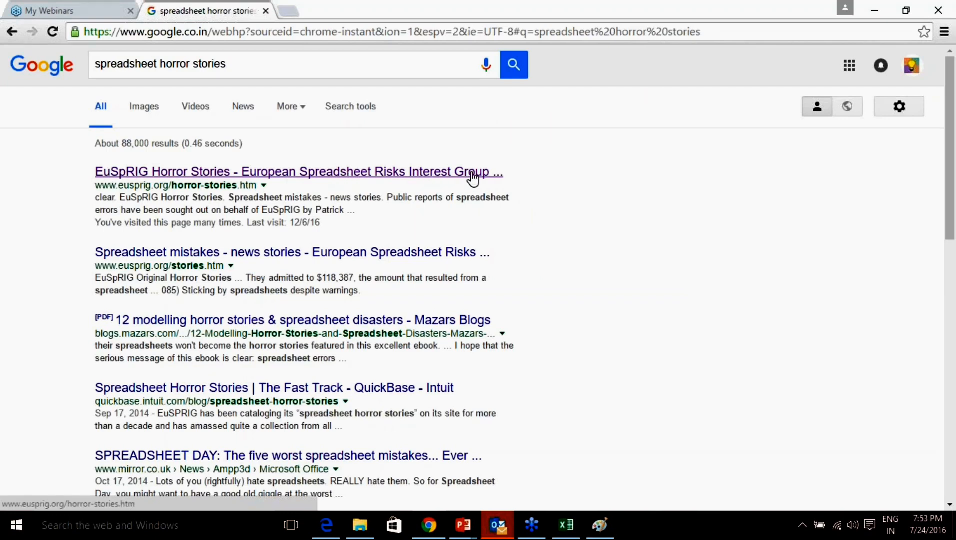
left_click(334, 174)
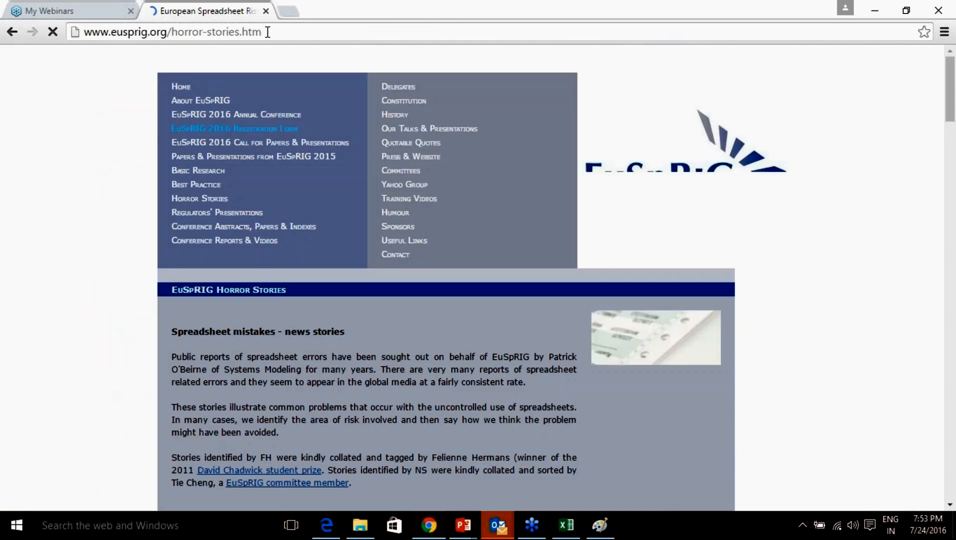
Scroll the EuSpRIG Horror Stories page down to story POB1301.
left_click(268, 31)
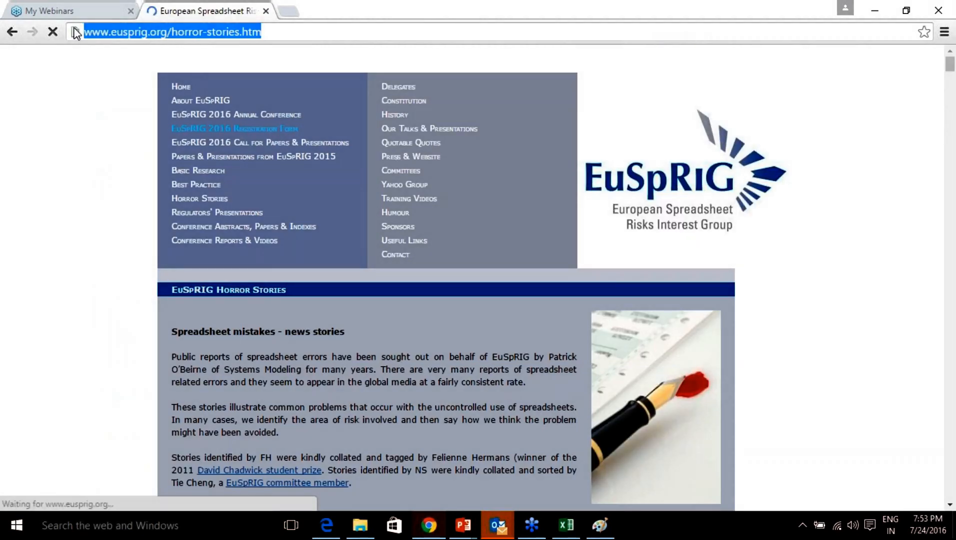
left_click(831, 348)
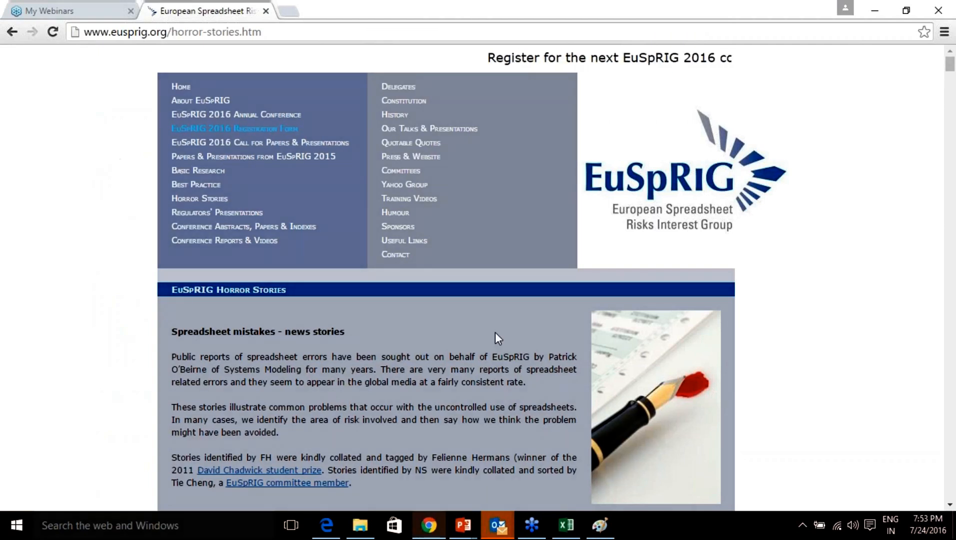
scroll(537, 336, "down", 1)
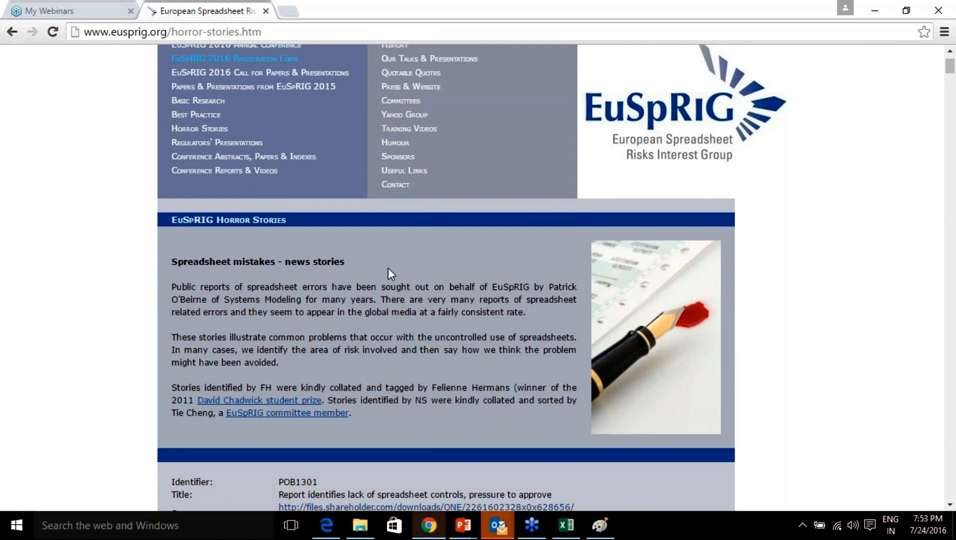
scroll(387, 267, "down", 4)
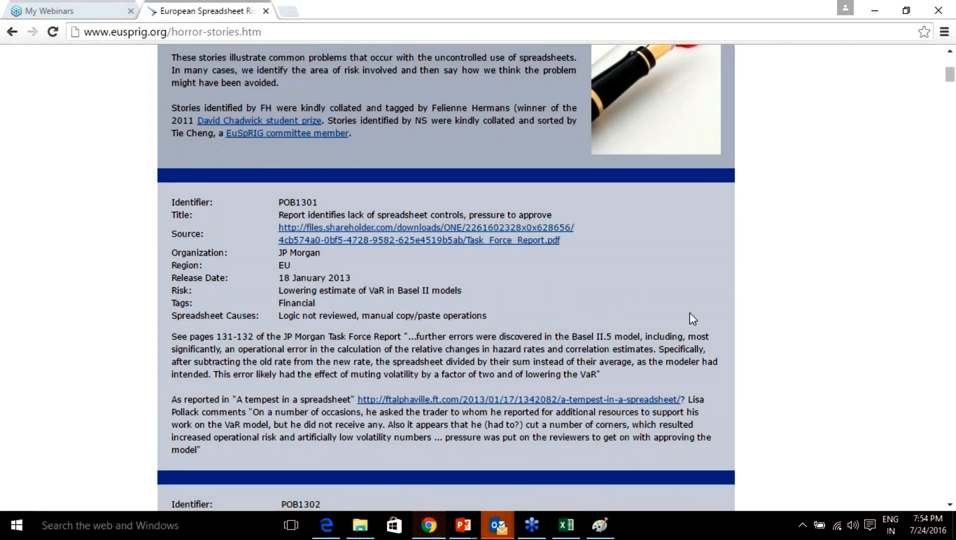
Ink-mark POB1301's JP Morgan, unreviewed-spreadsheet and Basel II lines, erase the marks, and scroll on.
left_click(758, 387)
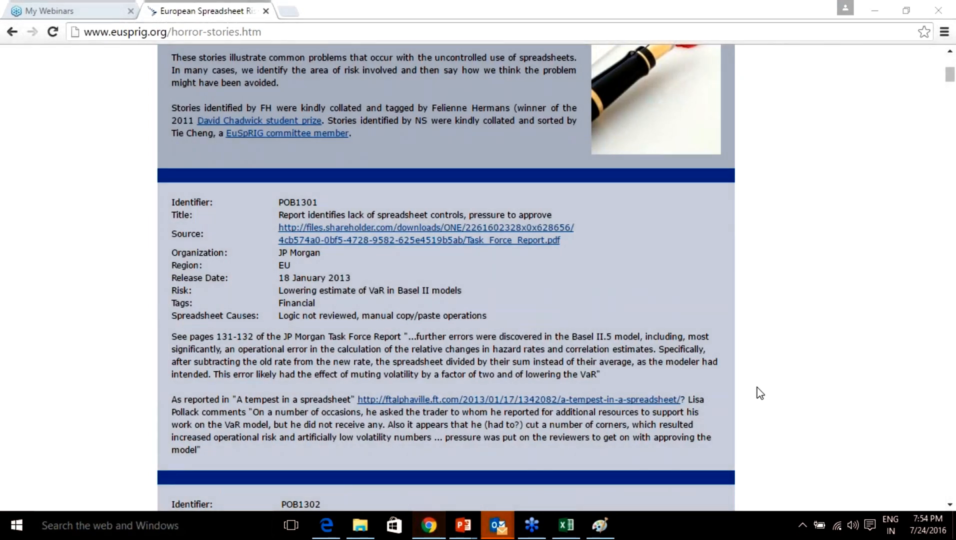
left_click(780, 416)
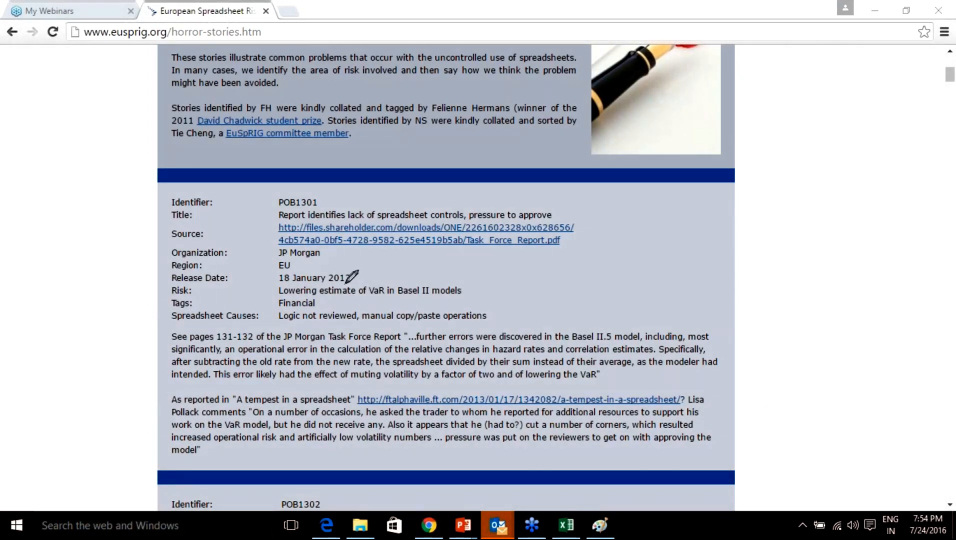
left_click_drag(326, 254, 340, 244)
left_click_drag(301, 322, 488, 322)
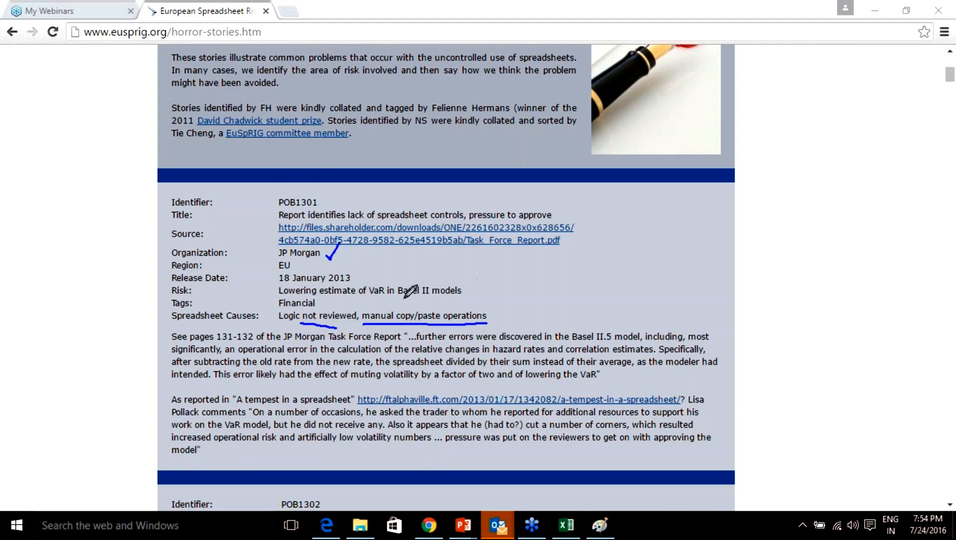
mouse_move(391, 299)
left_mouse_down()
mouse_move(464, 299)
mouse_move(495, 274)
left_mouse_up()
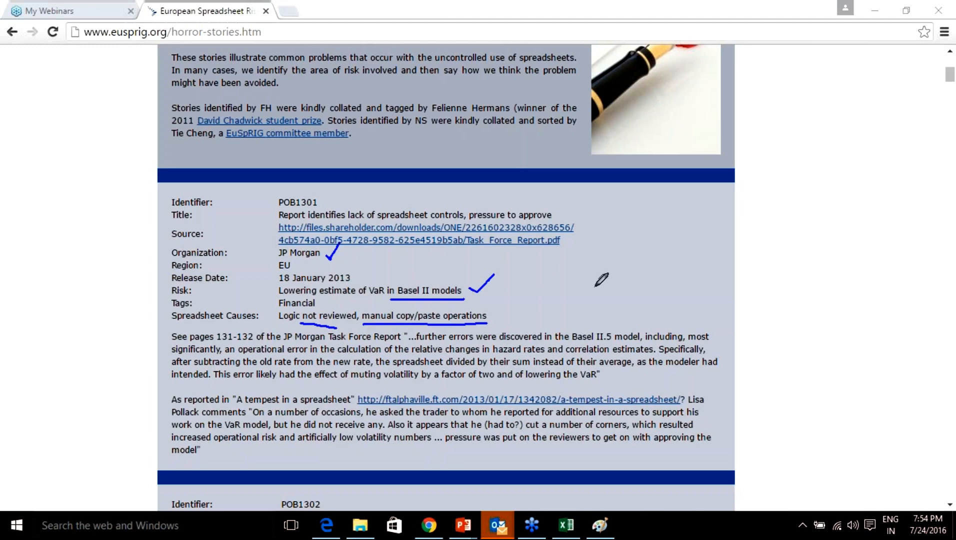
left_click(789, 476)
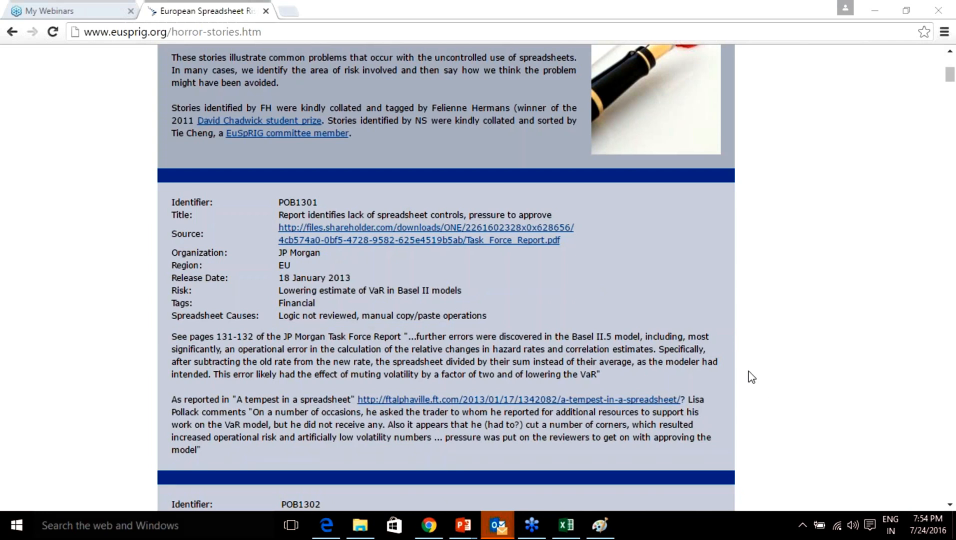
scroll(788, 406, "down", 7)
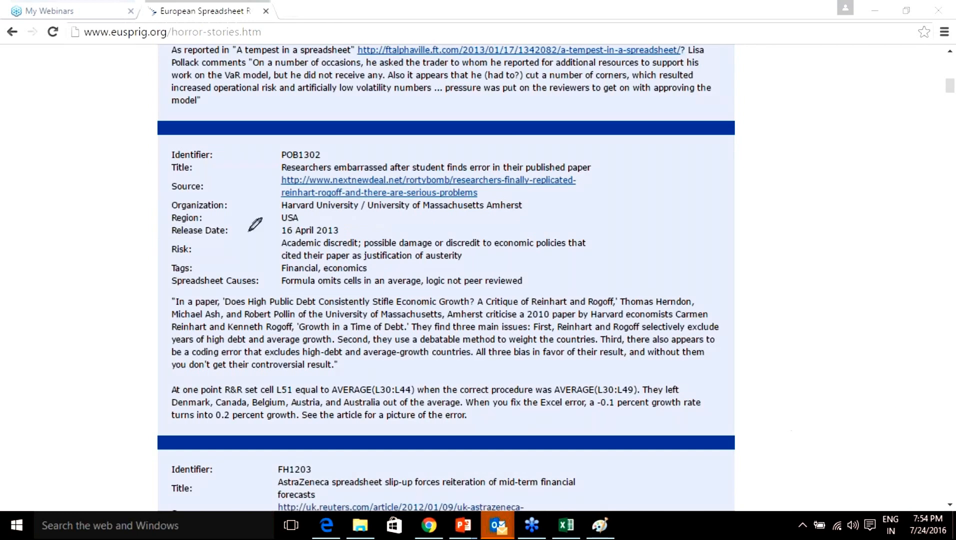
Mark up POB1302's Harvard line, omitted-cells cause and AVERAGE(L30:L44), then erase and scroll on.
left_click_drag(281, 211, 483, 213)
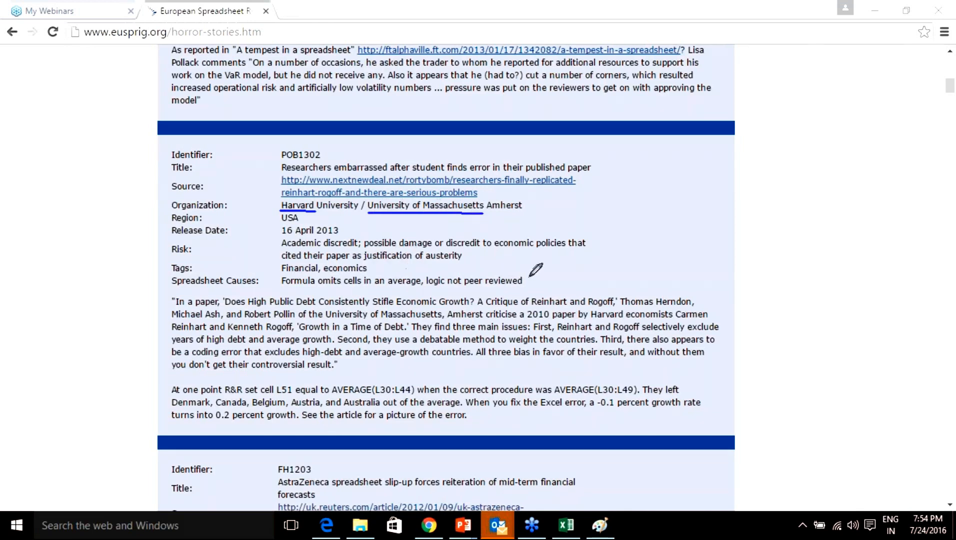
left_click_drag(282, 288, 528, 288)
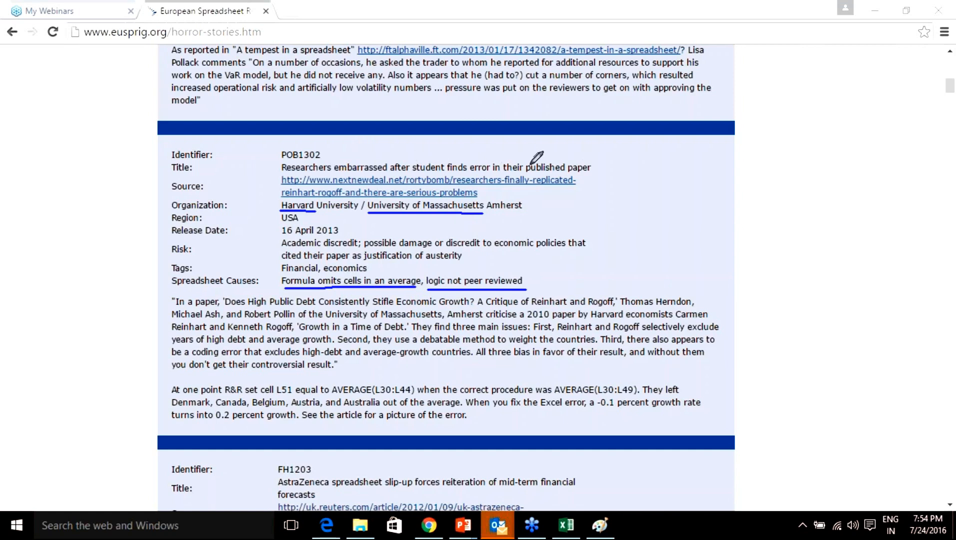
mouse_move(528, 159)
left_mouse_down()
mouse_move(542, 179)
mouse_move(597, 177)
mouse_move(576, 160)
mouse_move(532, 159)
left_mouse_up()
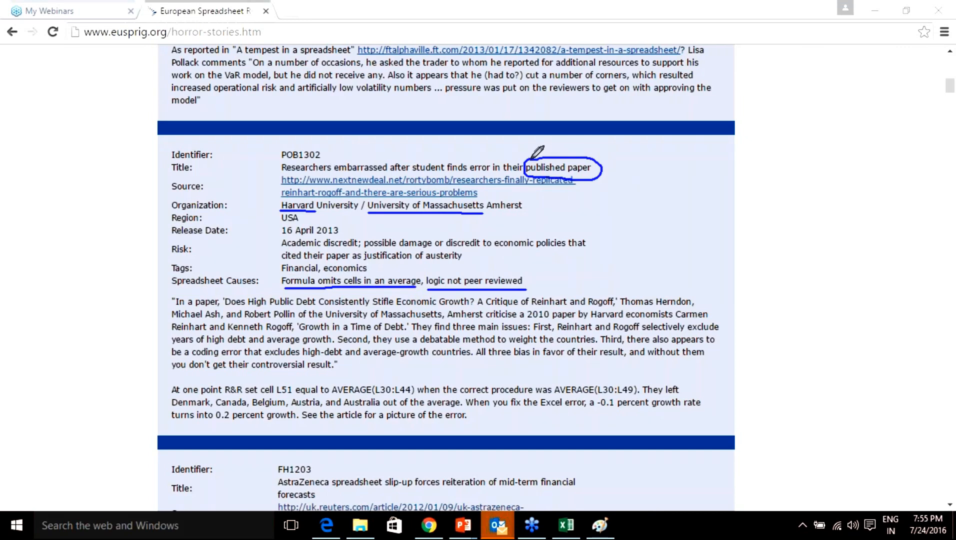
mouse_move(328, 383)
left_mouse_down()
mouse_move(332, 400)
mouse_move(387, 400)
mouse_move(420, 382)
mouse_move(327, 382)
left_mouse_up()
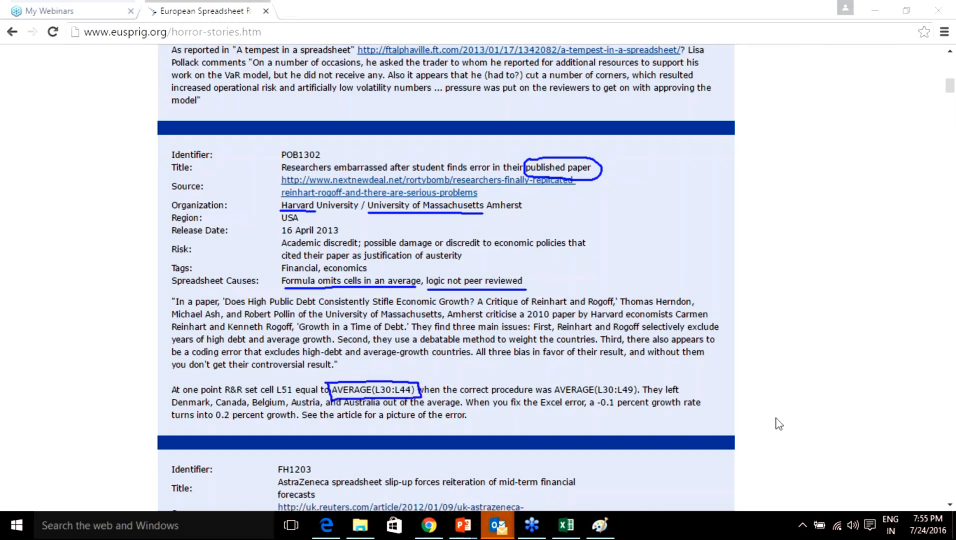
left_click(782, 469)
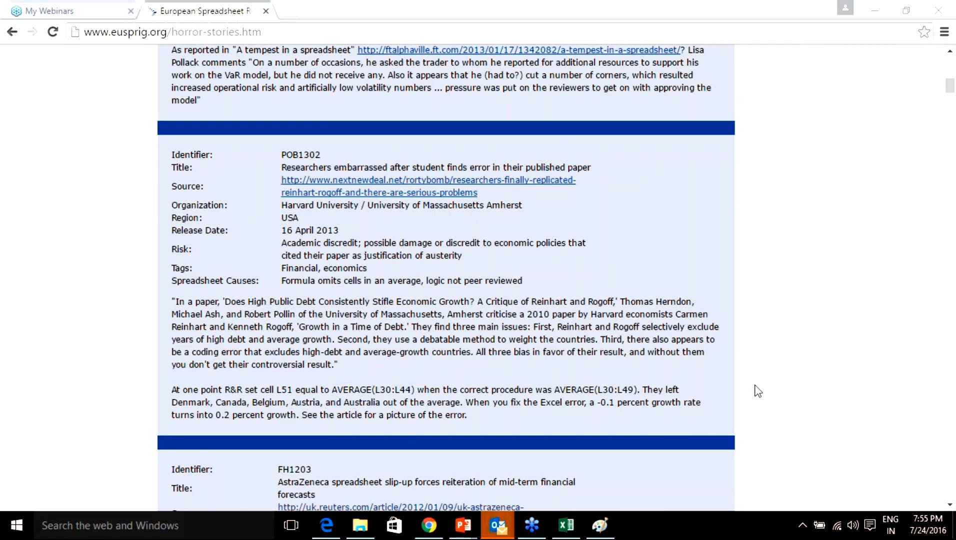
scroll(512, 359, "down", 3)
scroll(513, 360, "down", 3)
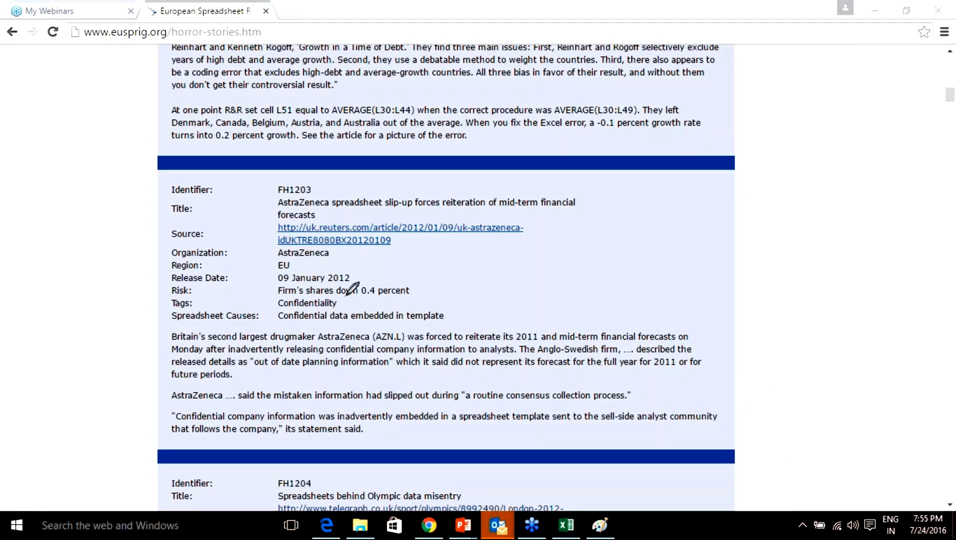
Underline AstraZeneca's 0.4 percent share drop, tick its title, erase the ink, and scroll on.
left_click_drag(278, 296, 405, 299)
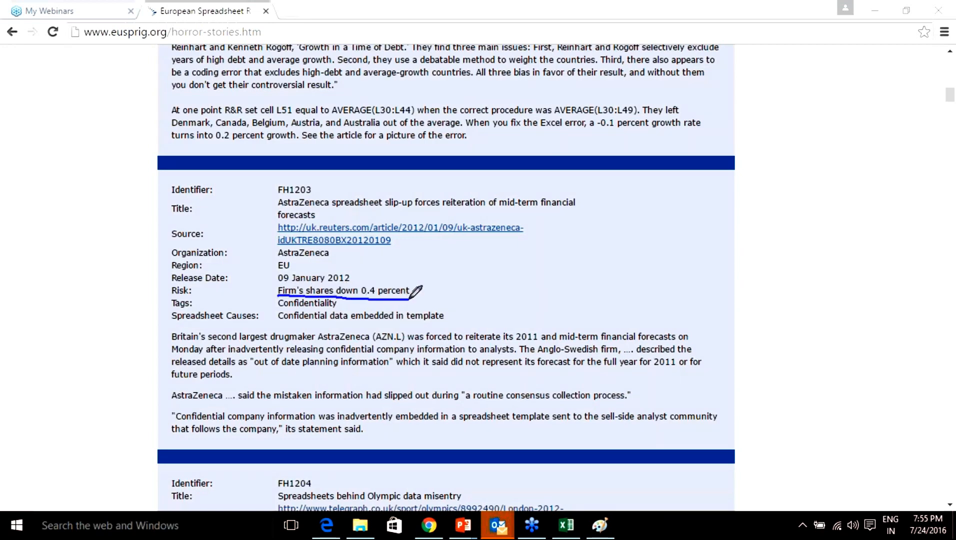
left_click_drag(569, 211, 593, 200)
left_click(794, 469)
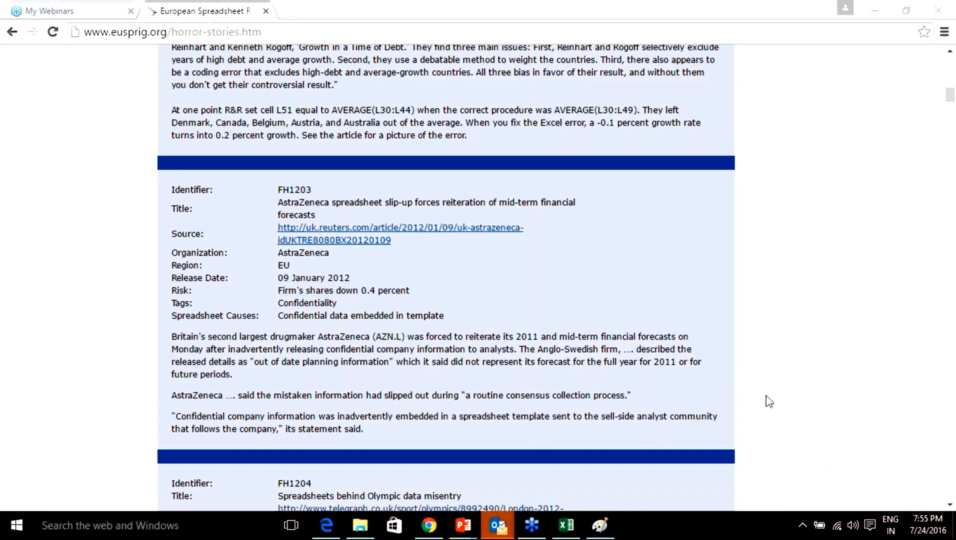
scroll(546, 358, "down", 5)
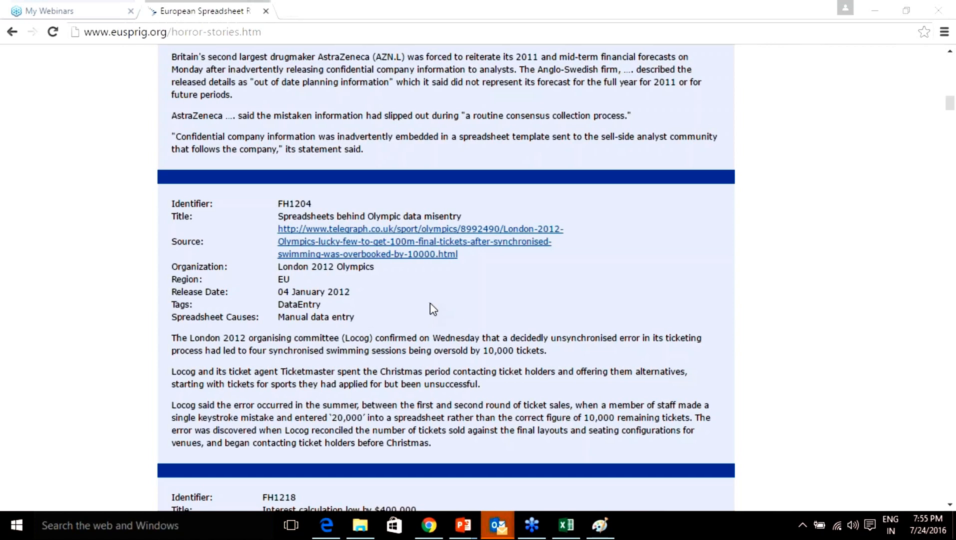
scroll(433, 309, "down", 6)
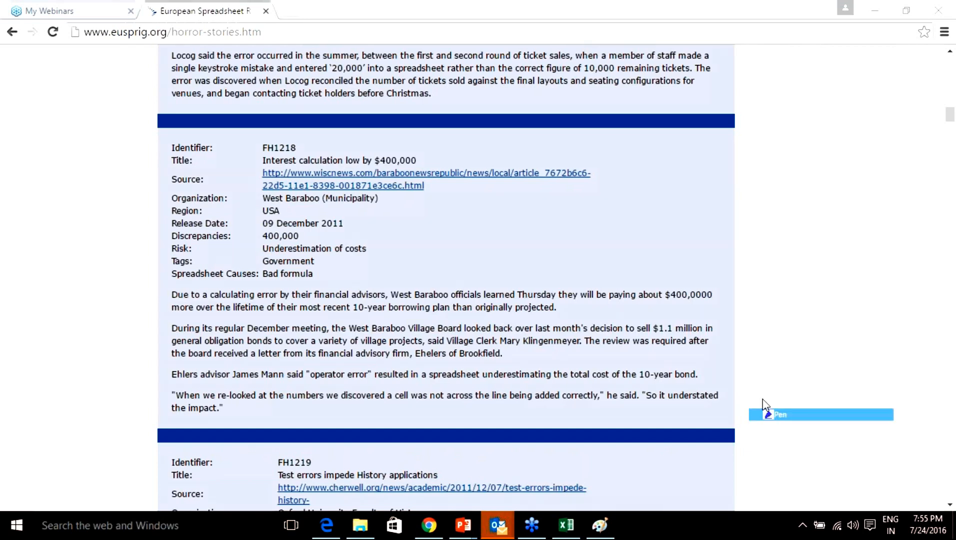
Tick the $400,000 interest story FH1218, underline Bad formula, erase, and scroll to FH1219.
left_click_drag(422, 158, 452, 142)
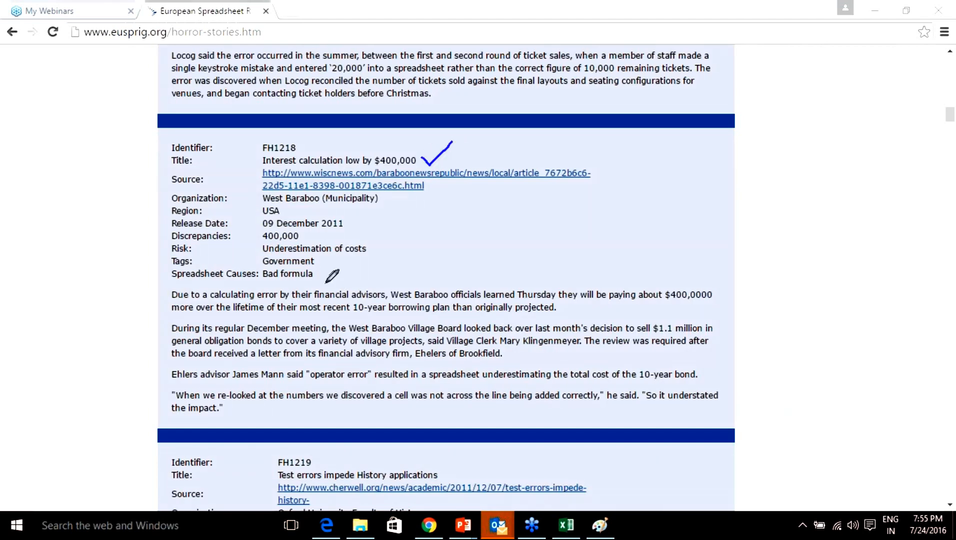
left_click_drag(258, 281, 324, 282)
left_click(797, 476)
scroll(759, 385, "down", 5)
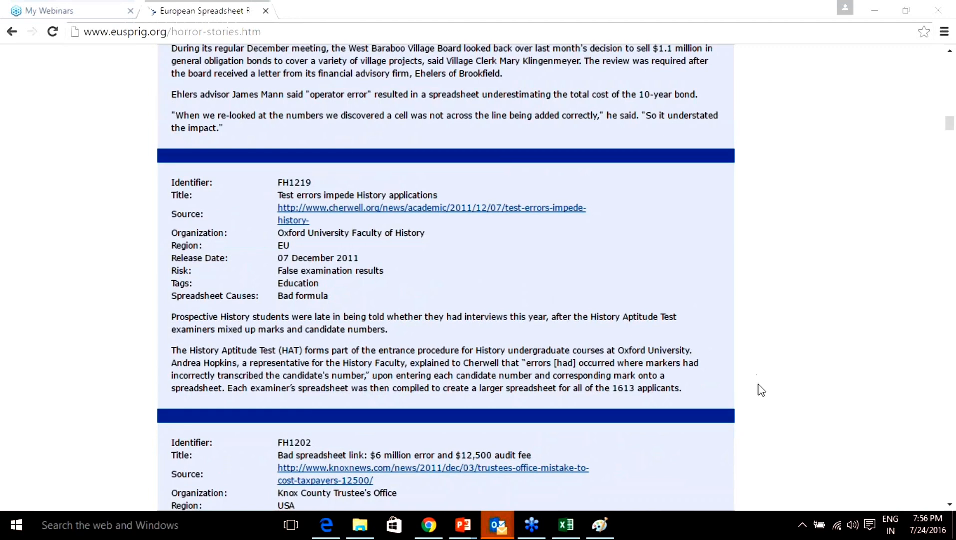
left_click(776, 415)
mouse_move(278, 279)
left_mouse_down()
mouse_move(385, 276)
mouse_move(402, 263)
left_mouse_up()
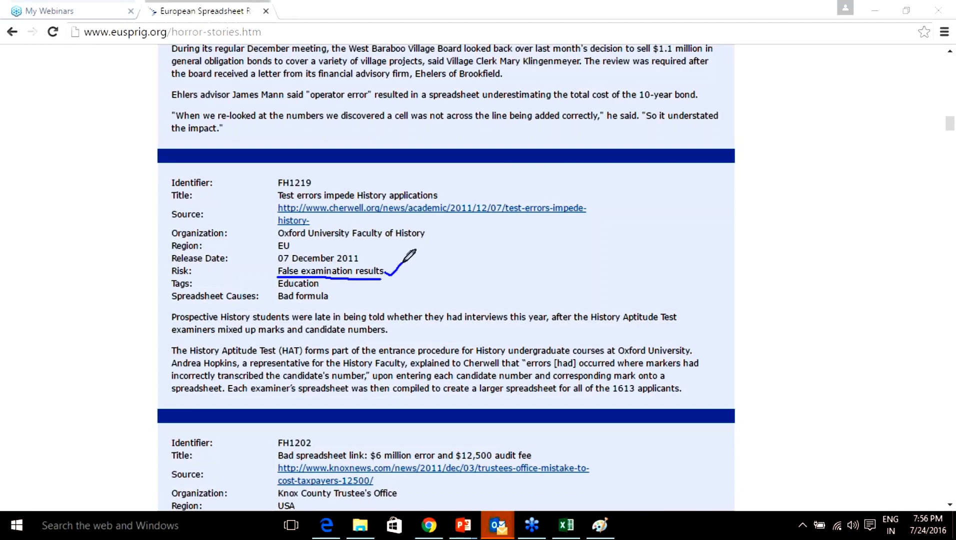
left_click_drag(329, 298, 351, 295)
left_click(780, 474)
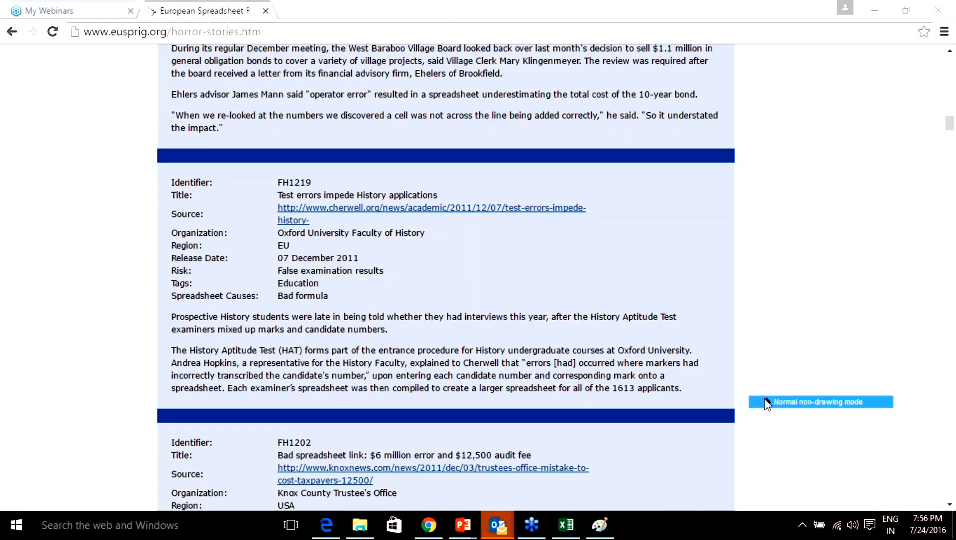
scroll(751, 397, "down", 4)
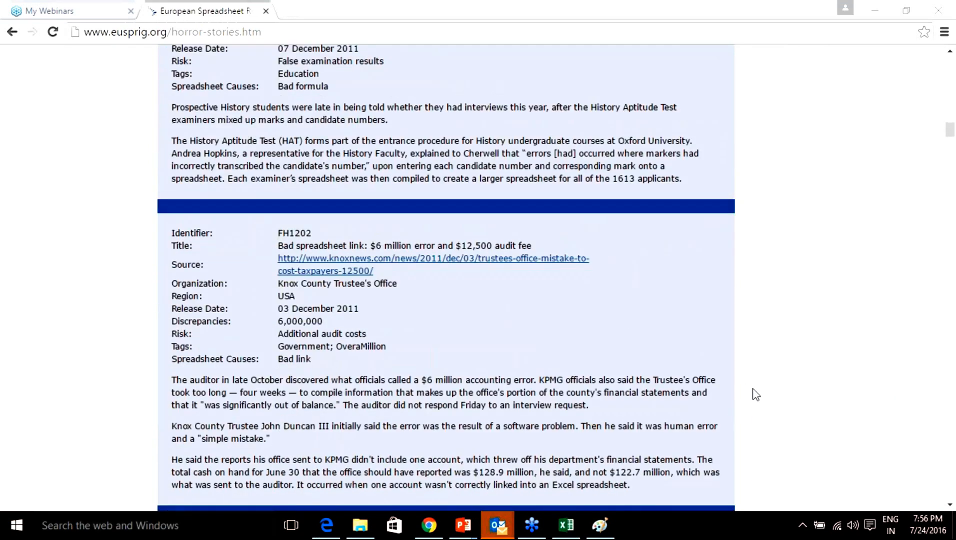
left_click(783, 416)
left_click_drag(398, 232, 415, 221)
left_click_drag(488, 232, 510, 221)
left_click(777, 473)
left_click(795, 402)
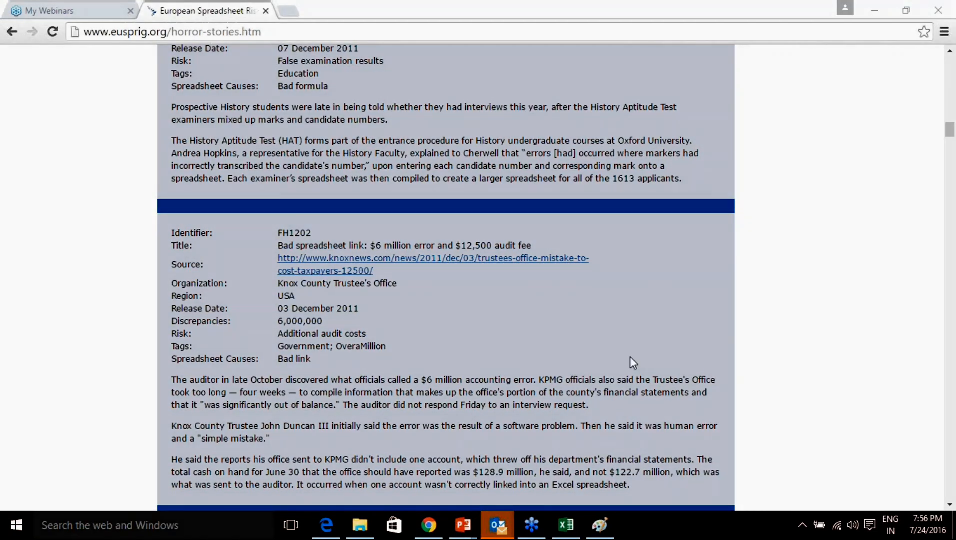
Return to Excel's Risk sheet and zoom it to 100%.
key("alt+Tab")
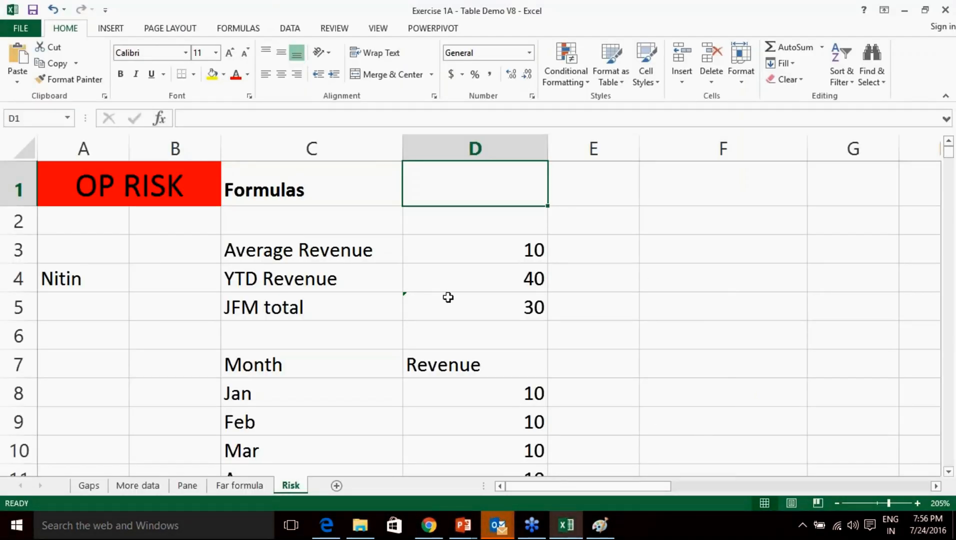
left_click(338, 198)
left_click(91, 189)
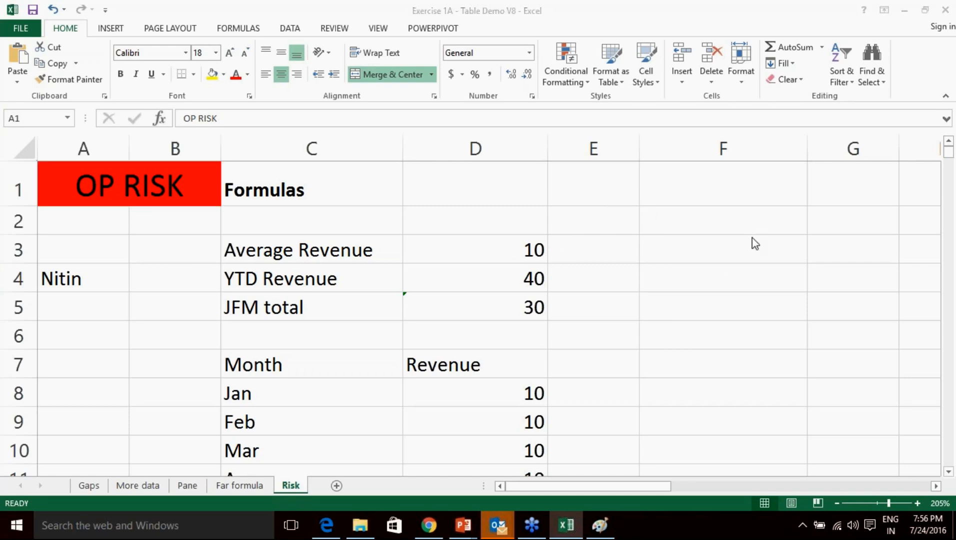
scroll(483, 262, "down", 1)
scroll(506, 267, "up", 1)
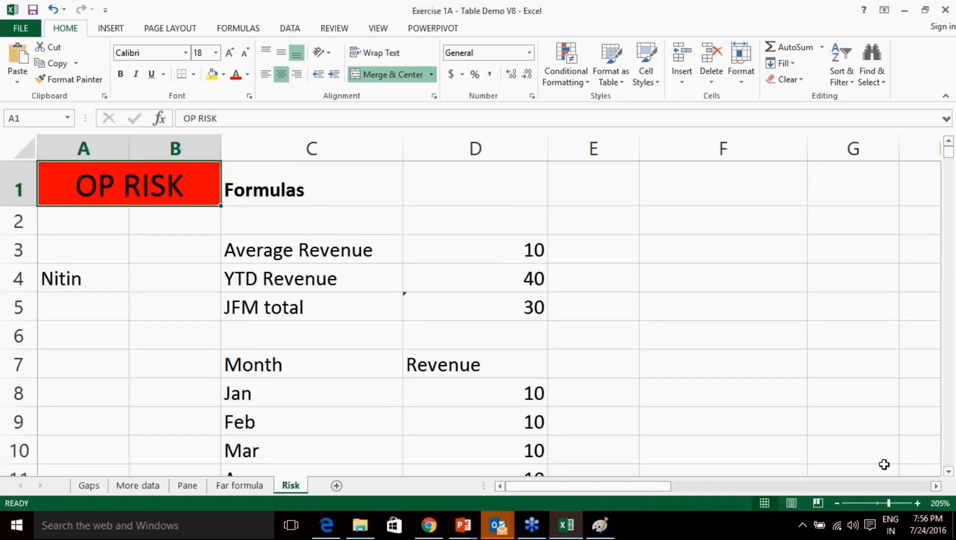
mouse_move(890, 502)
left_mouse_down()
mouse_move(881, 504)
mouse_move(889, 504)
left_mouse_up()
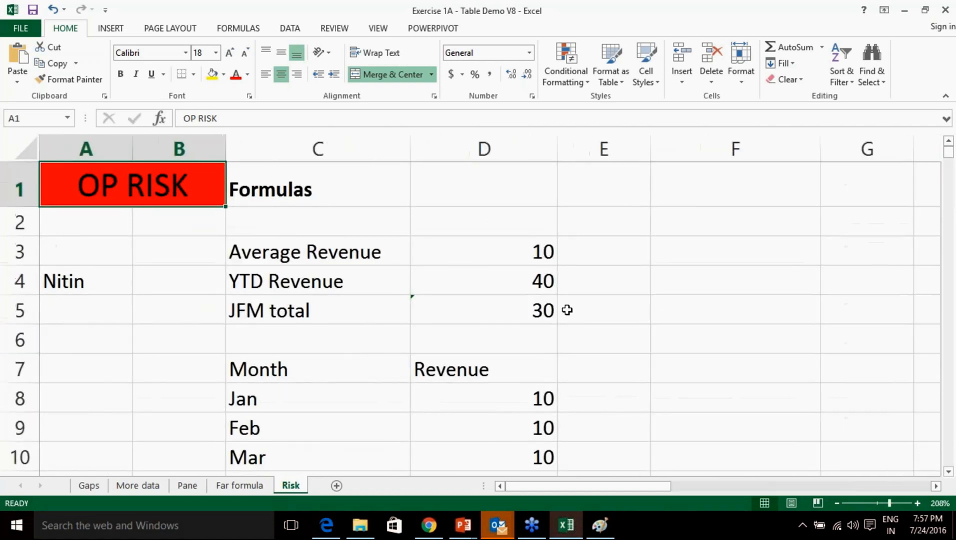
scroll(567, 310, "down", 4)
scroll(567, 310, "up", 4)
scroll(567, 310, "down", 1)
scroll(567, 310, "up", 1)
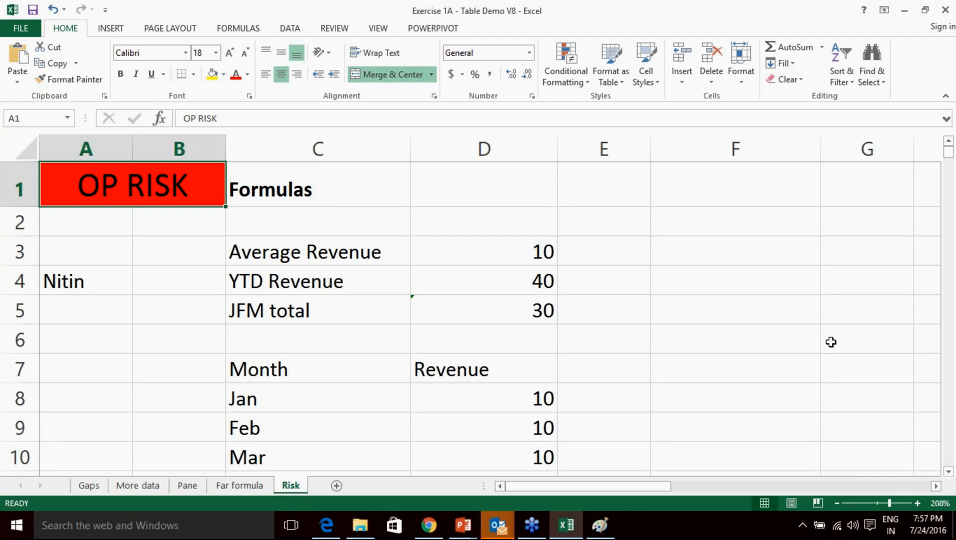
scroll(576, 360, "down", 1)
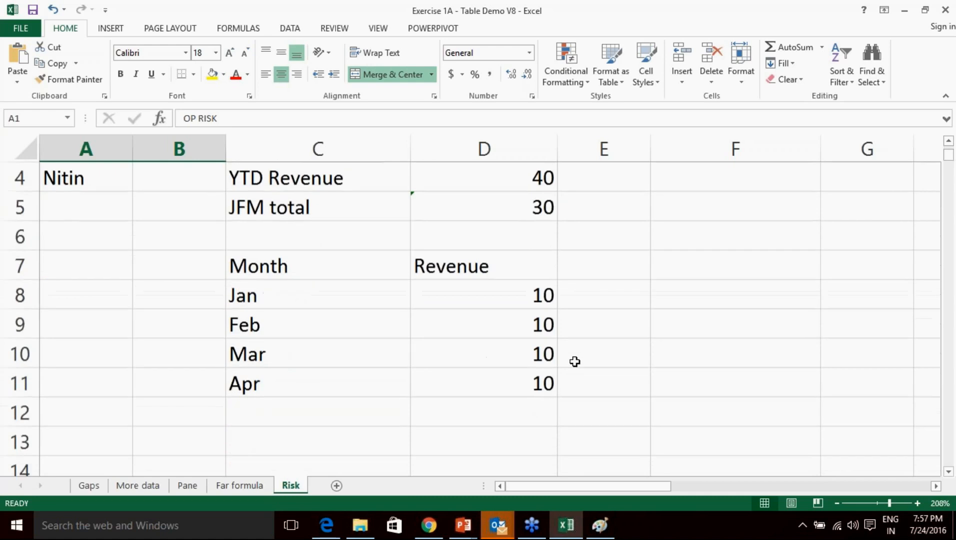
Walk through the Month and Revenue table's month rows and revenue values.
left_click(301, 268)
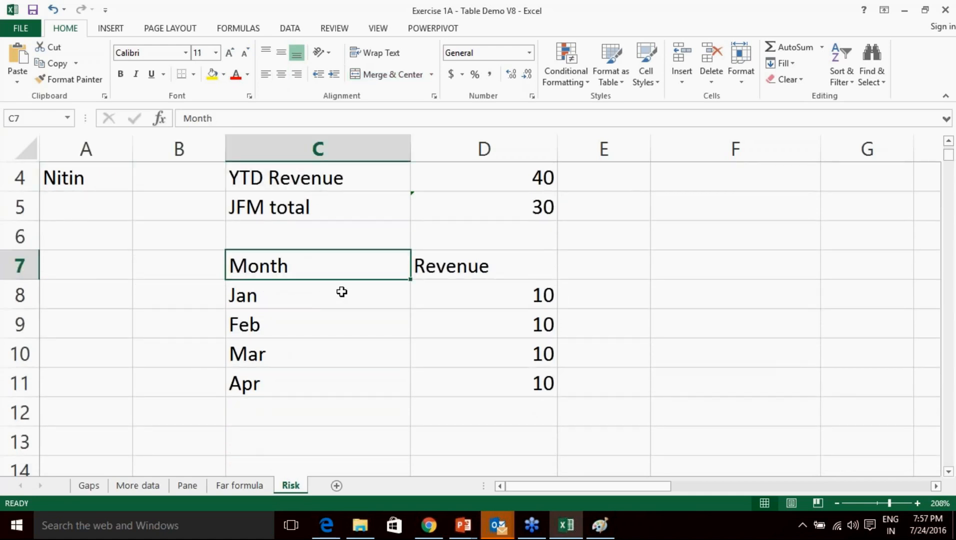
left_click(463, 268)
left_click(363, 292)
left_click(339, 327)
left_click(337, 356)
left_click(476, 378)
left_click(487, 350)
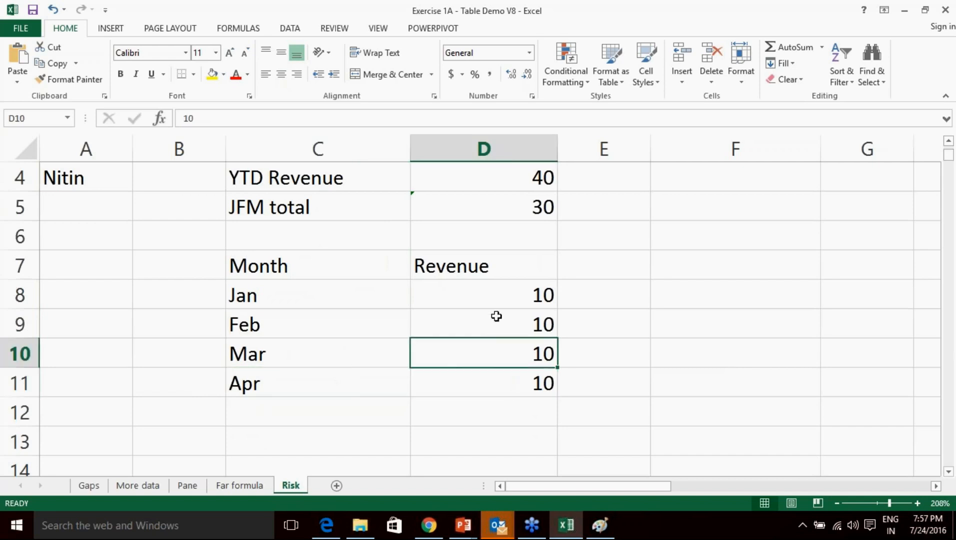
left_click(495, 323)
left_click(497, 293)
scroll(539, 296, "up", 1)
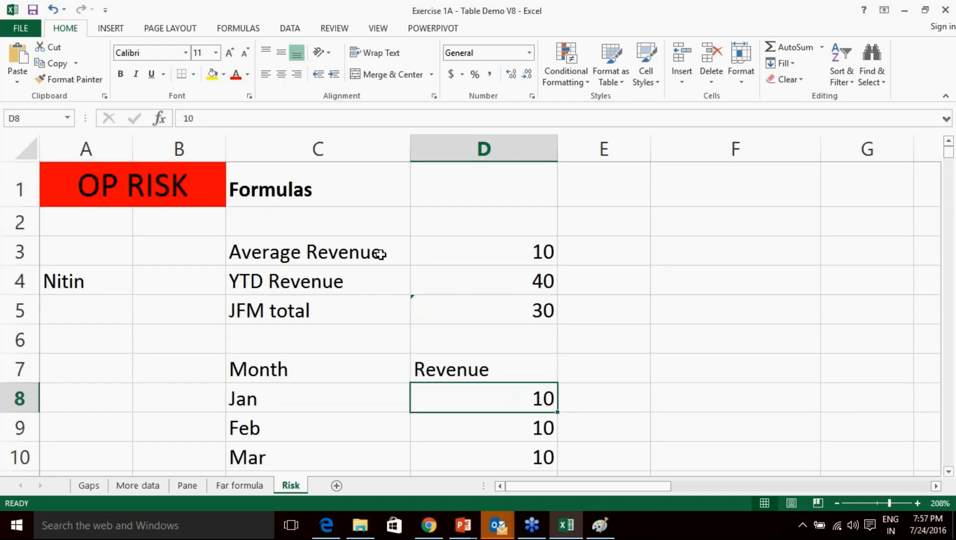
Inspect the Average Revenue formula in D3 and select the table C8:D11.
left_click(380, 254)
left_click(456, 258)
scroll(573, 329, "down", 1)
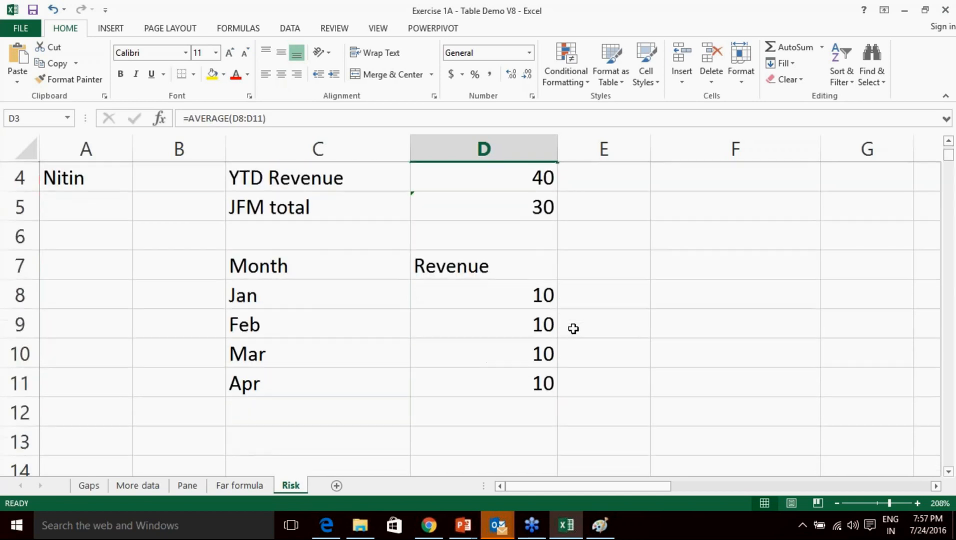
left_click_drag(314, 300, 479, 381)
scroll(479, 381, "up", 1)
scroll(591, 378, "down", 2)
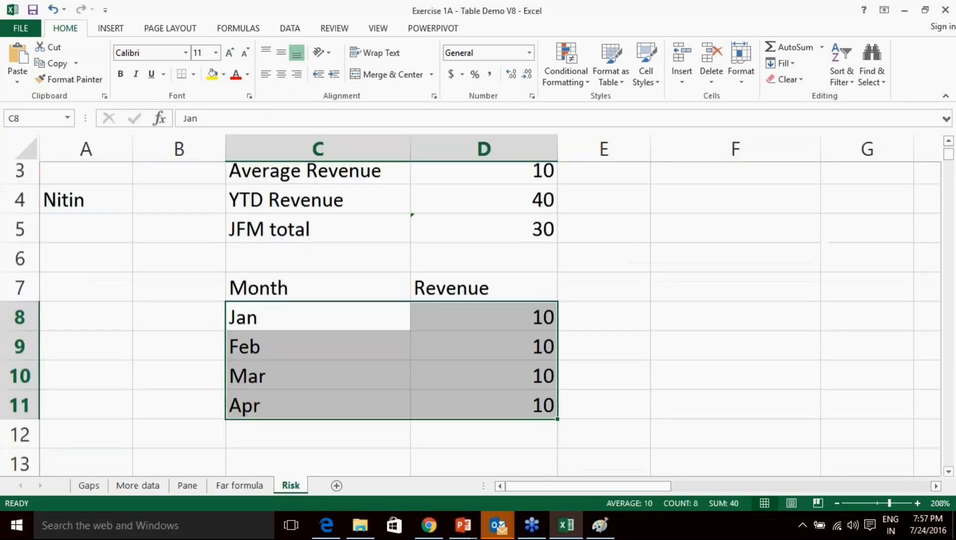
scroll(593, 379, "up", 1)
scroll(593, 379, "up", 1)
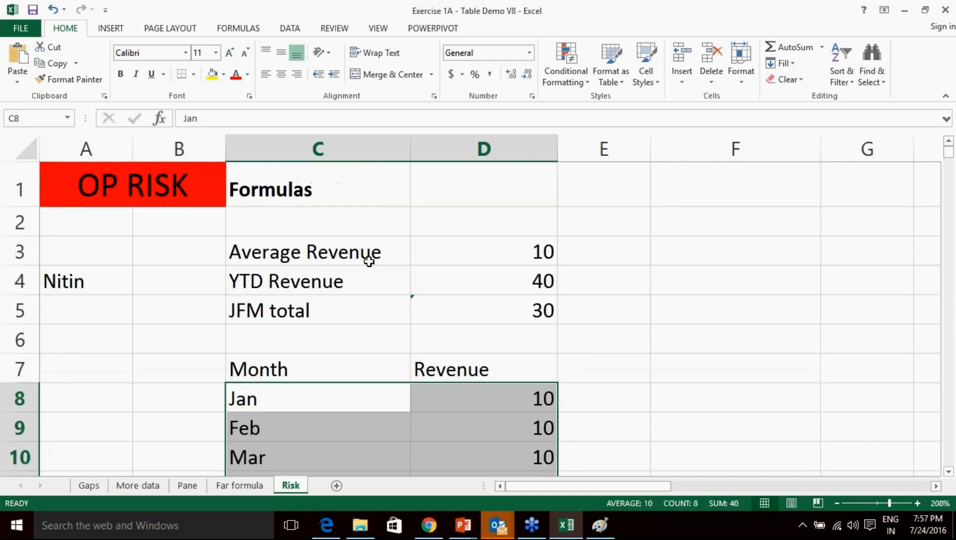
Open D3's average formula in the formula bar and recommit it unchanged.
left_click(370, 256)
left_click(486, 248)
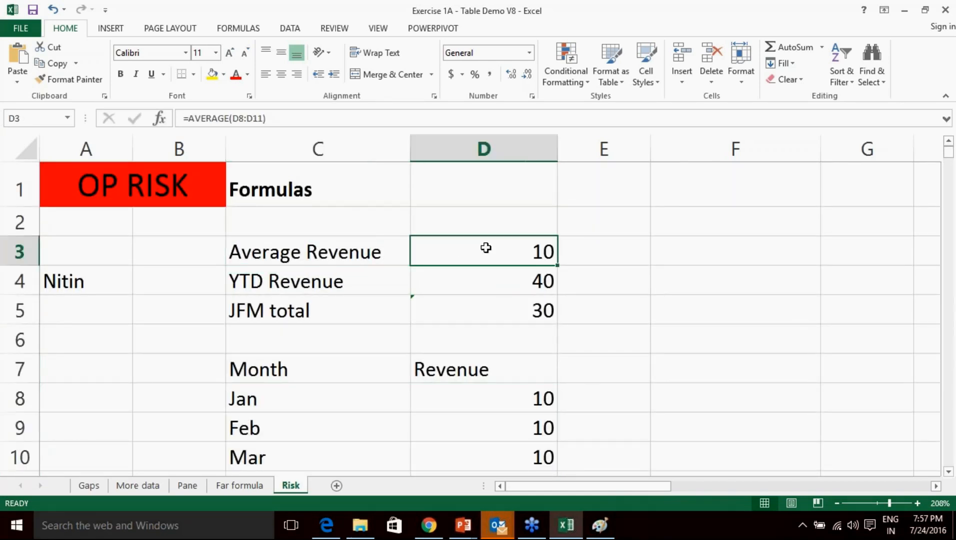
left_click_drag(281, 119, 172, 118)
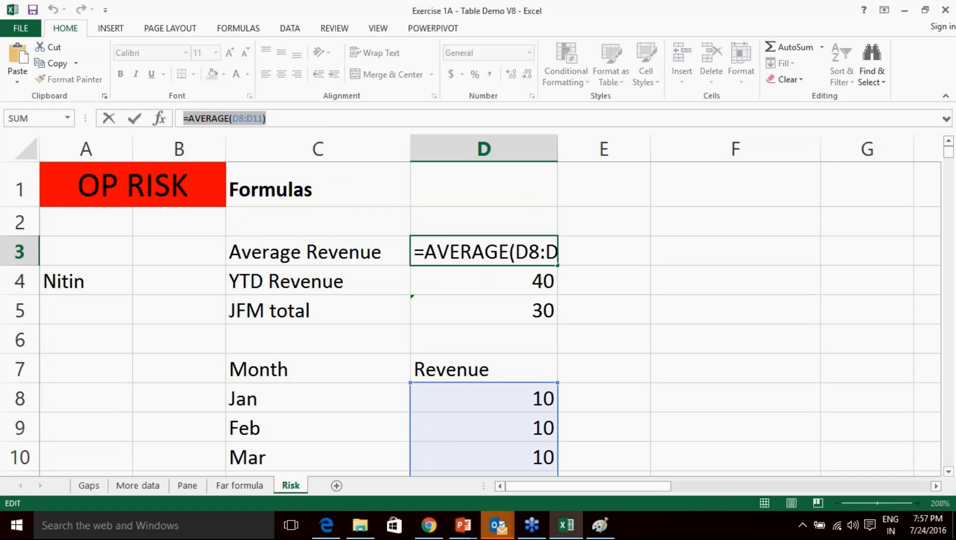
left_click(278, 117)
key("Return")
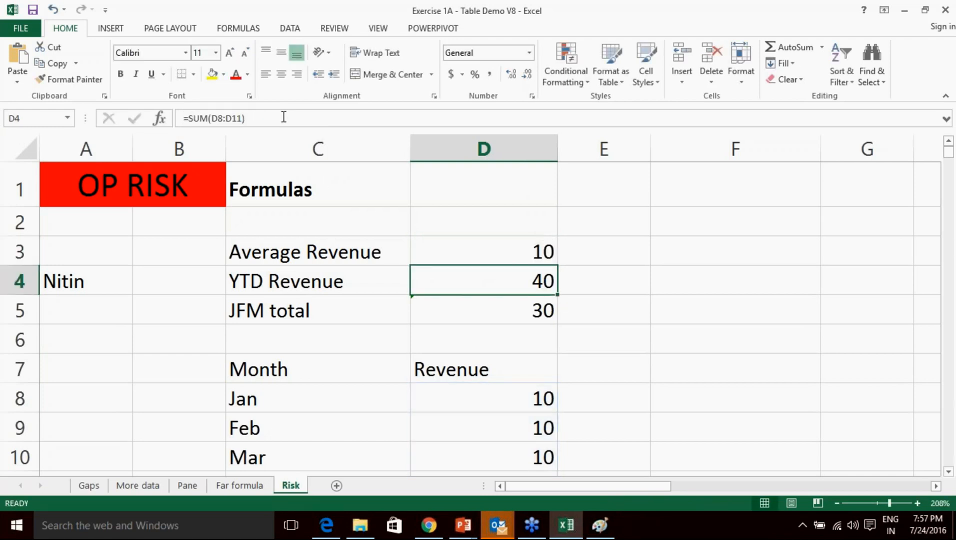
left_click(673, 319)
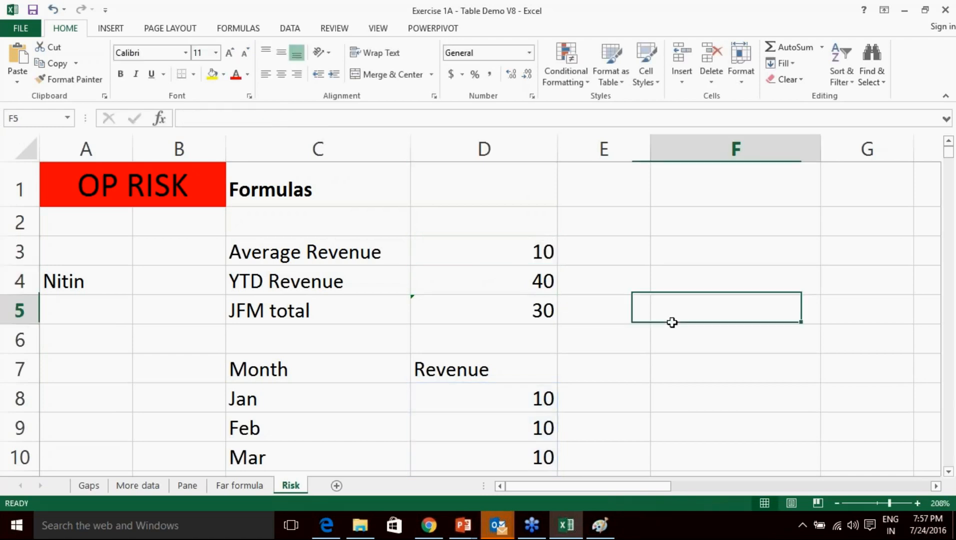
Check the YTD Revenue =SUM(D8:D11) and JFM total =SUM(D8:D10) formulas.
left_click(342, 287)
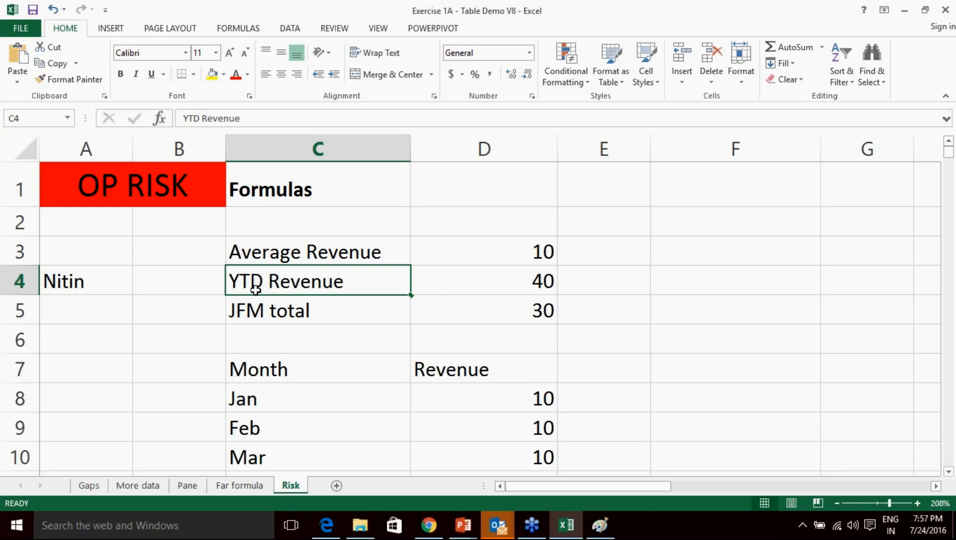
scroll(479, 283, "down", 1)
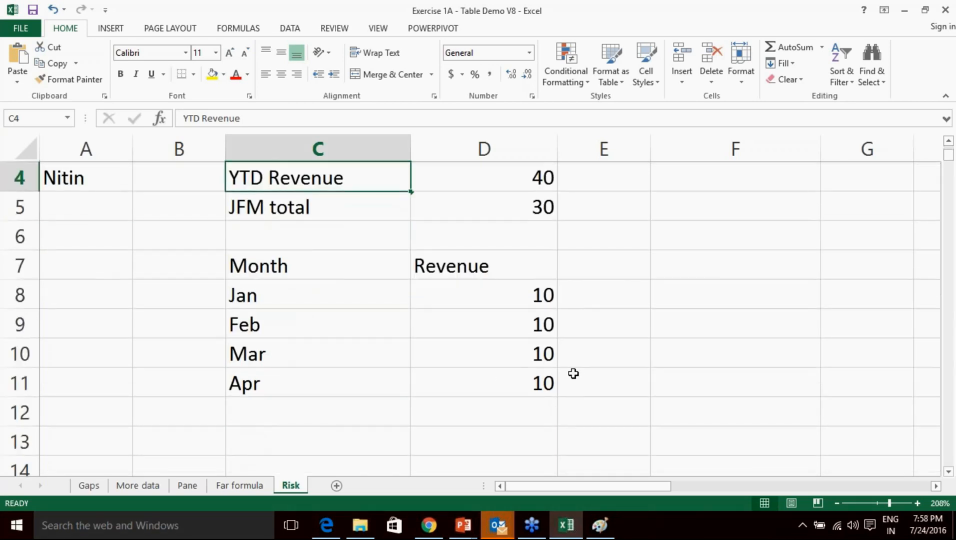
scroll(517, 390, "up", 1)
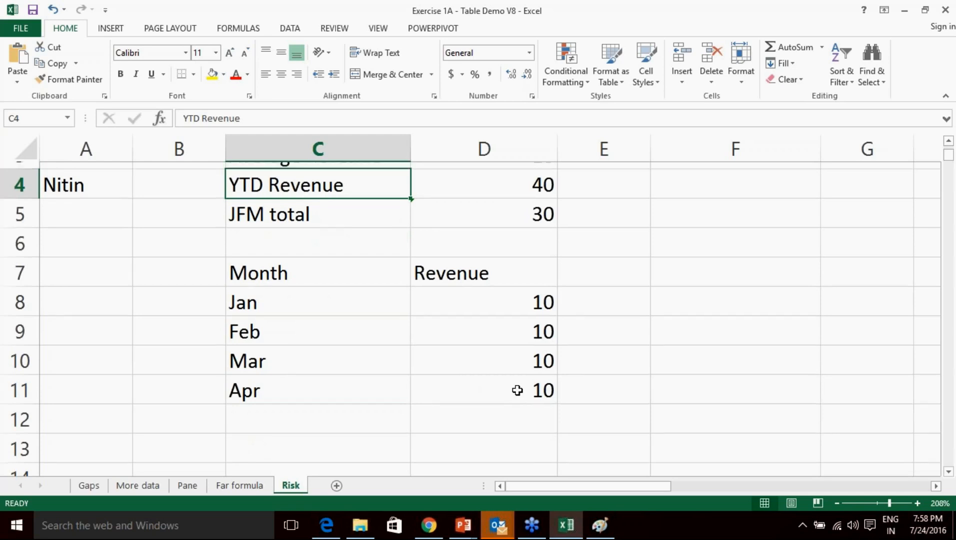
left_click(500, 280)
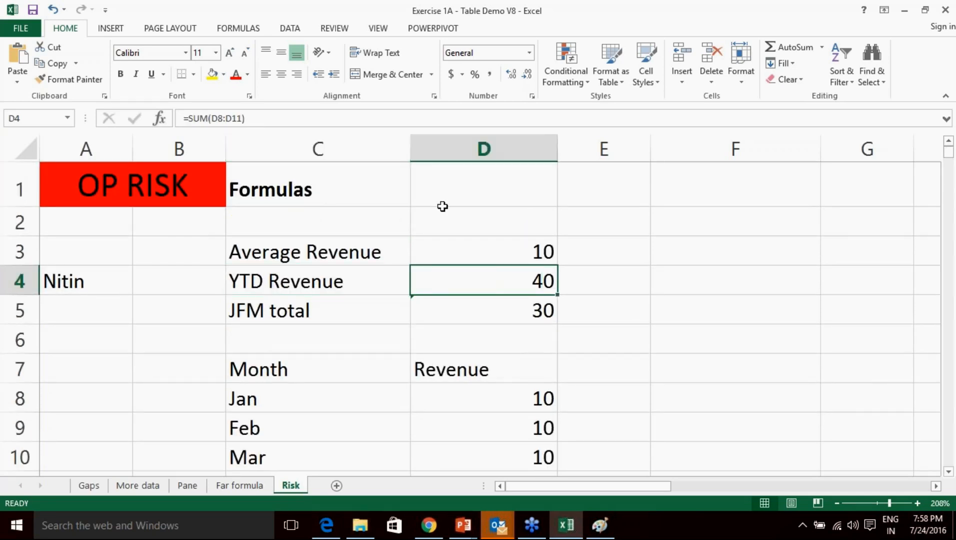
scroll(525, 311, "down", 1)
left_click_drag(515, 295, 508, 371)
scroll(583, 308, "up", 1)
left_click(481, 310)
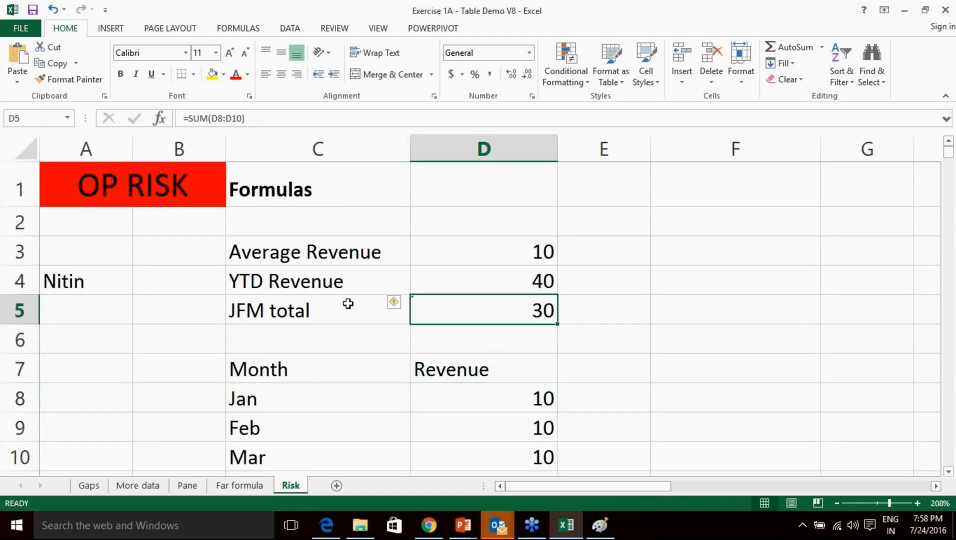
left_click(308, 303)
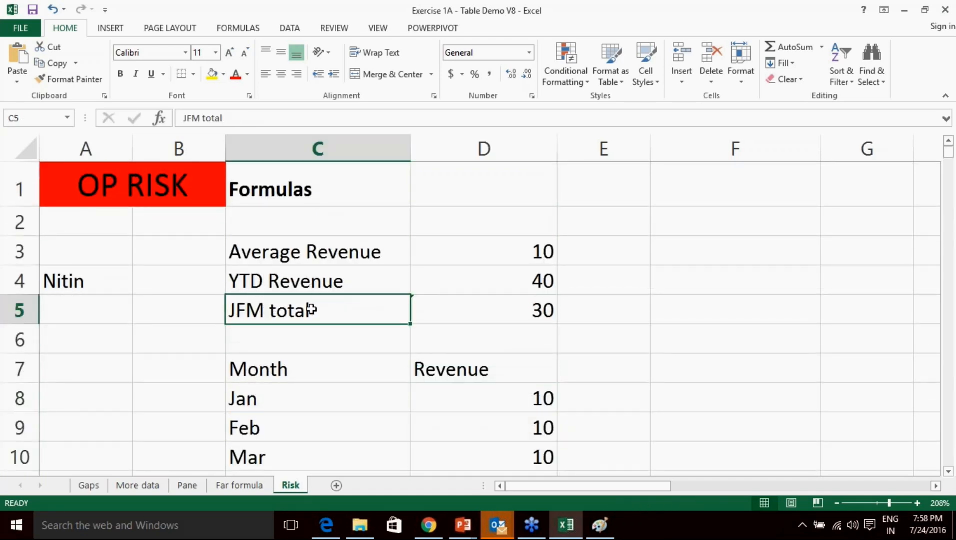
Append '(Q1)' to the JFM total label in C5.
double_click(326, 309)
type("(")
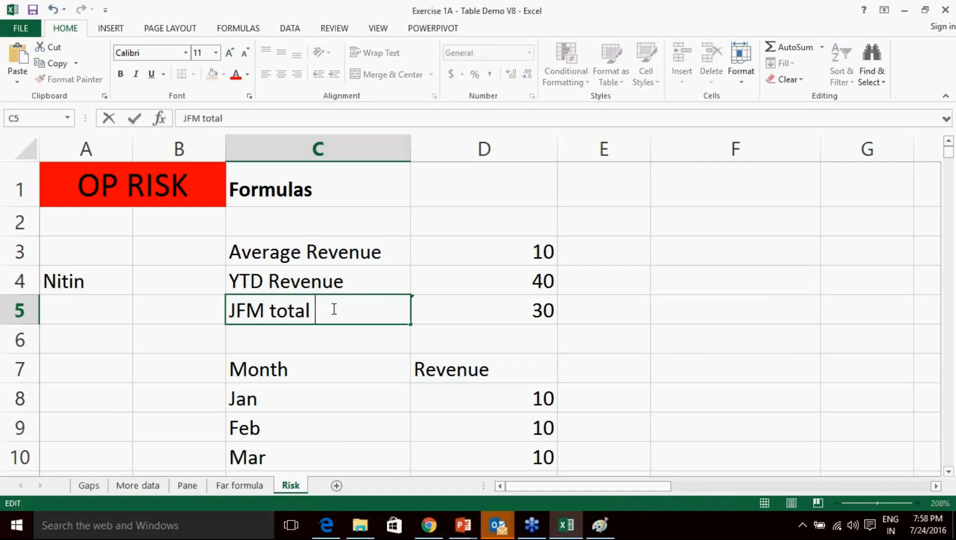
type("Q1)")
left_click(656, 316)
left_click(523, 311)
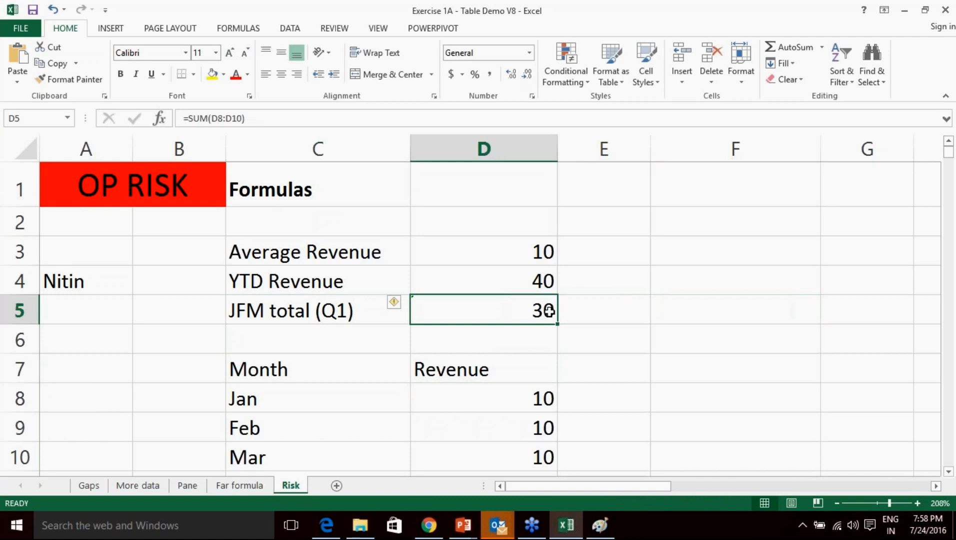
Compare D5's =SUM(D8:D10) with the January–March revenues and D4's YTD formula.
scroll(544, 309, "down", 1)
left_click_drag(517, 299, 514, 354)
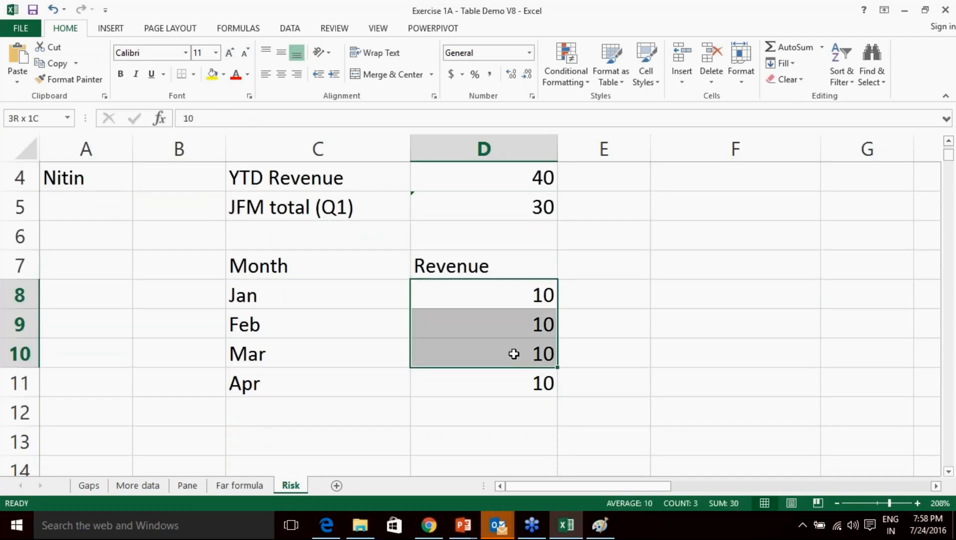
left_click(479, 297)
left_click(485, 328)
left_click(487, 354)
scroll(578, 337, "up", 1)
left_click(539, 308)
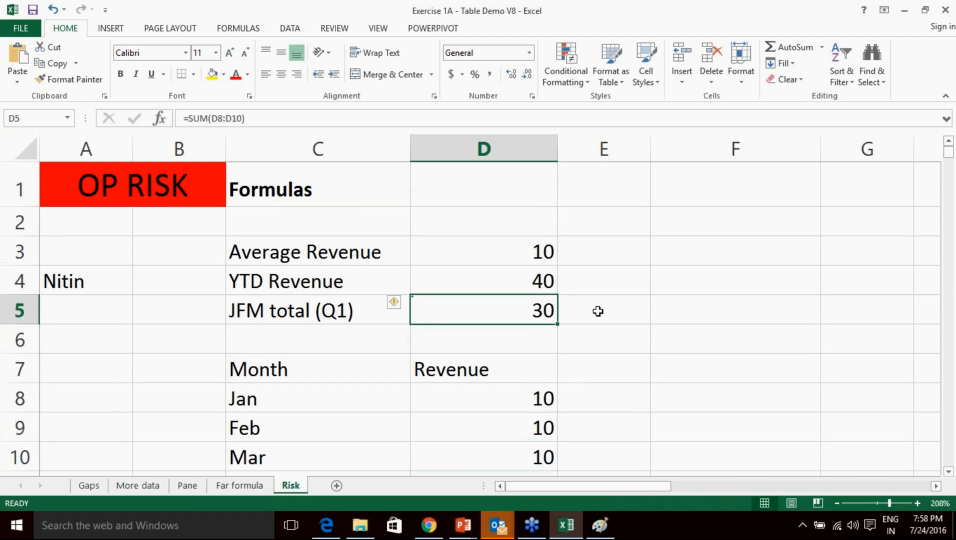
left_click(735, 339)
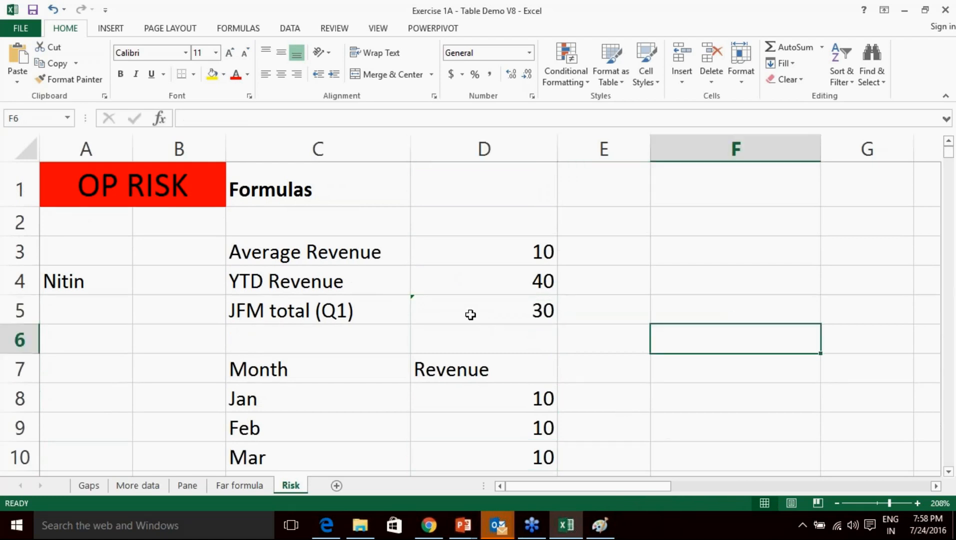
left_click(468, 313)
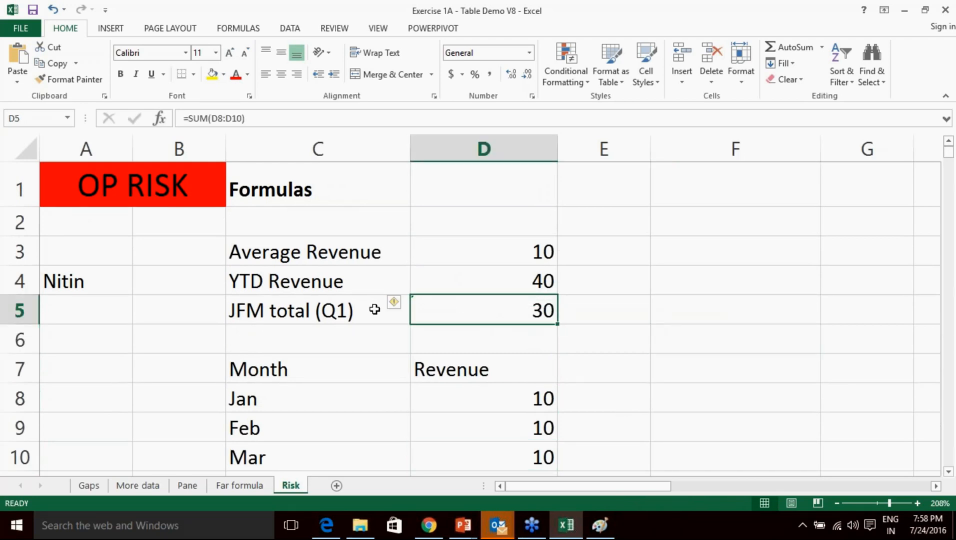
left_click(670, 334)
left_click(520, 281)
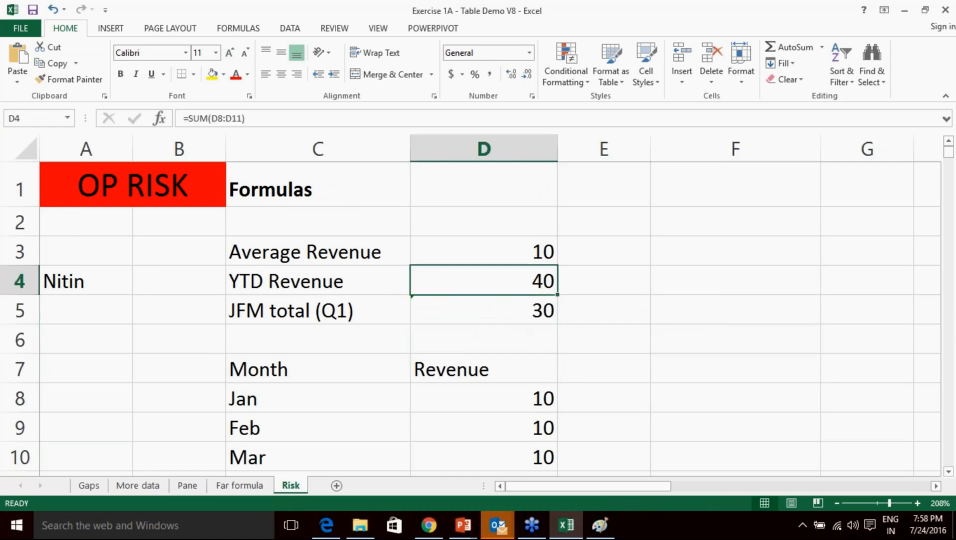
left_click(469, 314)
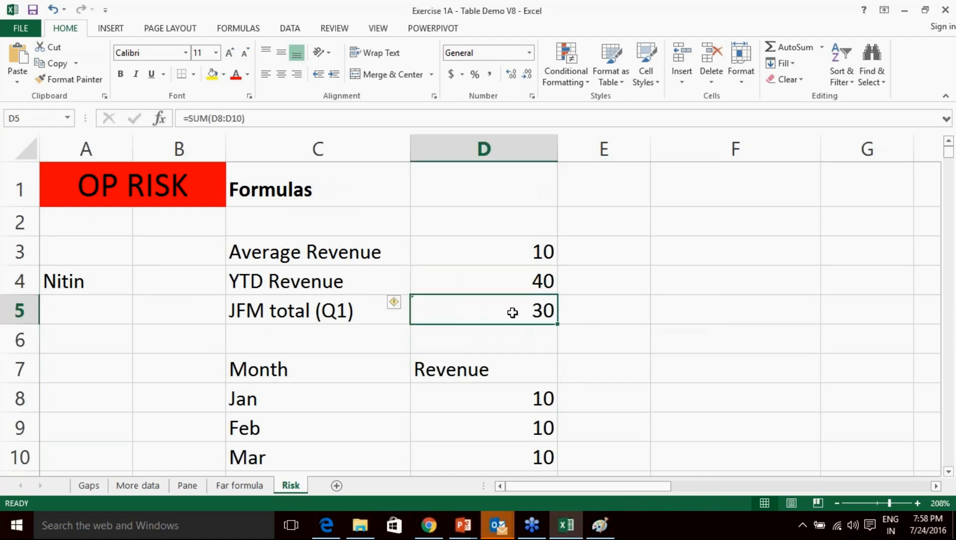
mouse_move(403, 308)
Zoom the screen Magnifier in to 300% over the Risk sheet, then close it.
key("super+plus")
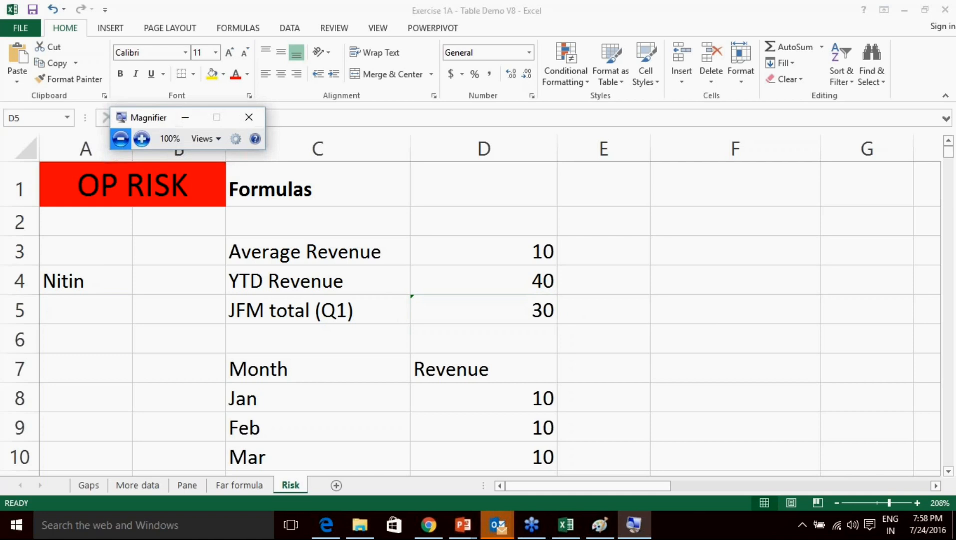
left_click(142, 139)
left_click(142, 139)
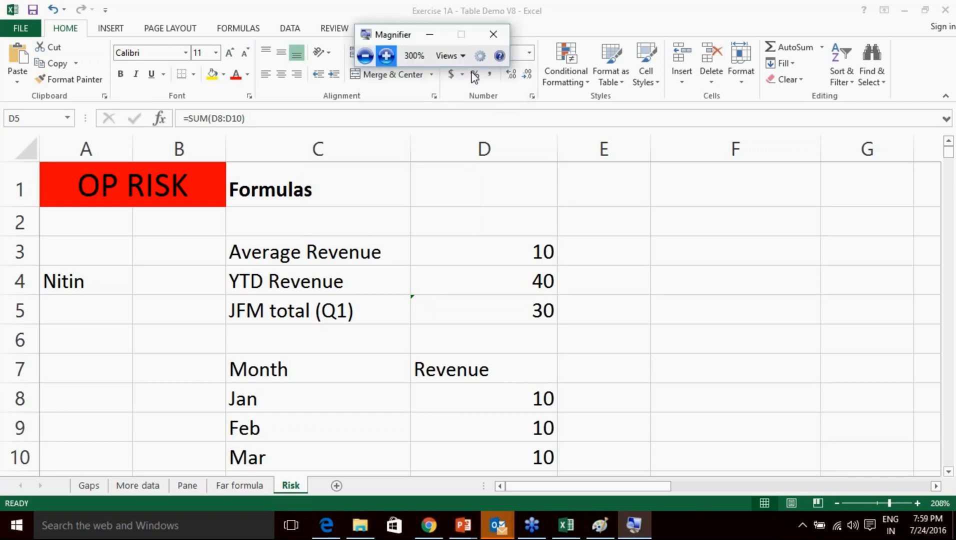
left_click(498, 35)
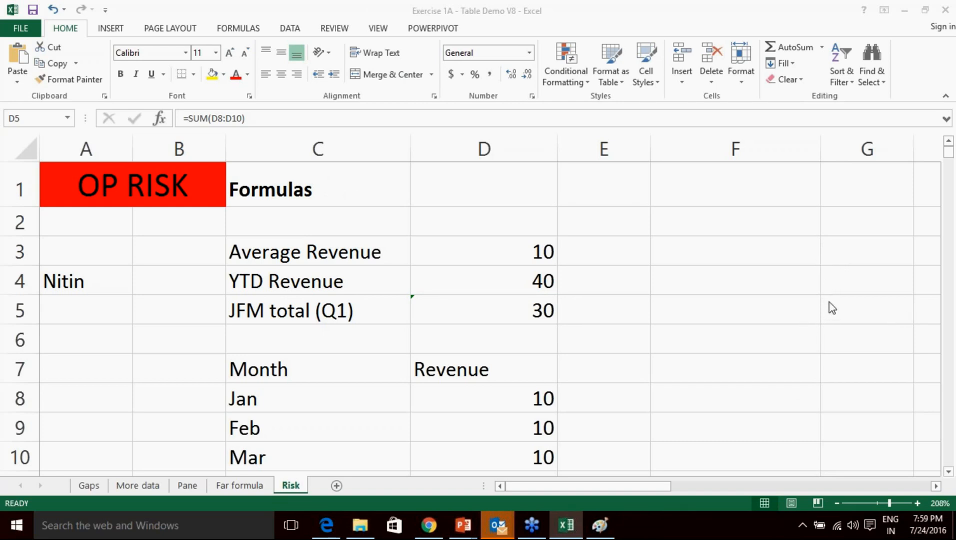
left_click(469, 316)
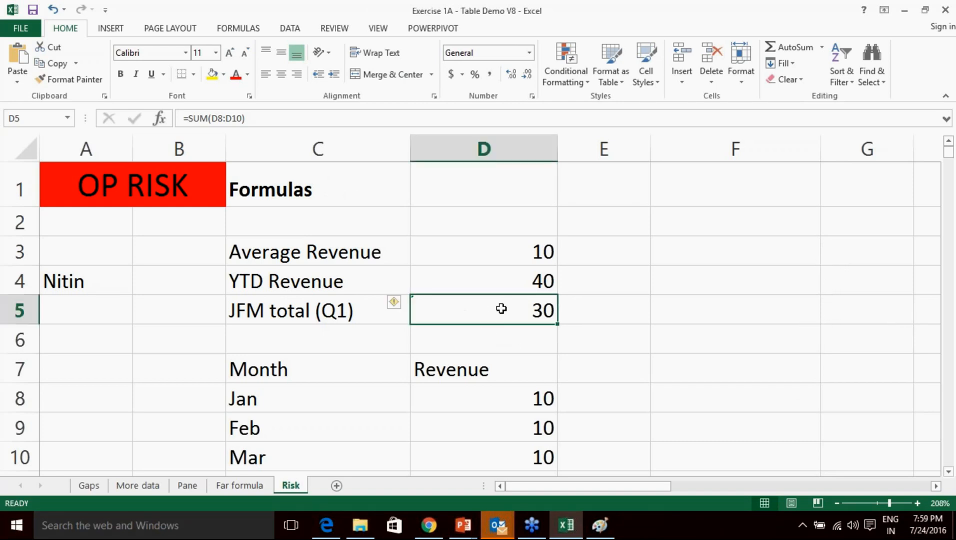
scroll(498, 310, "down", 1)
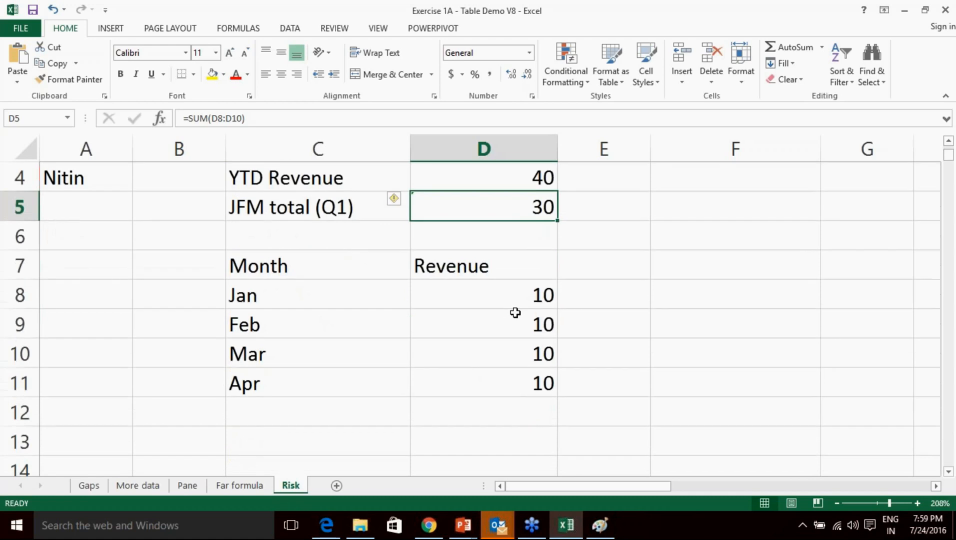
left_click(356, 384)
left_click(482, 390)
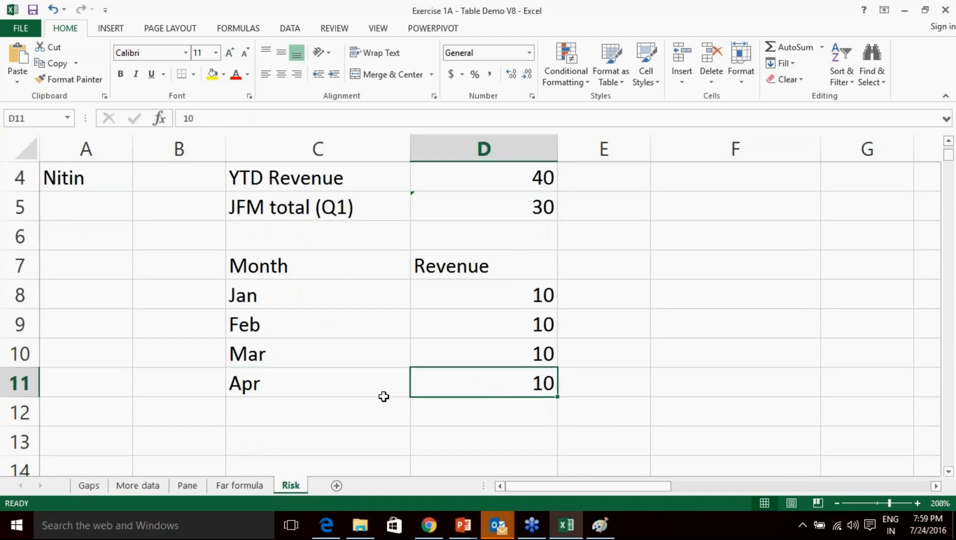
scroll(486, 389, "up", 1)
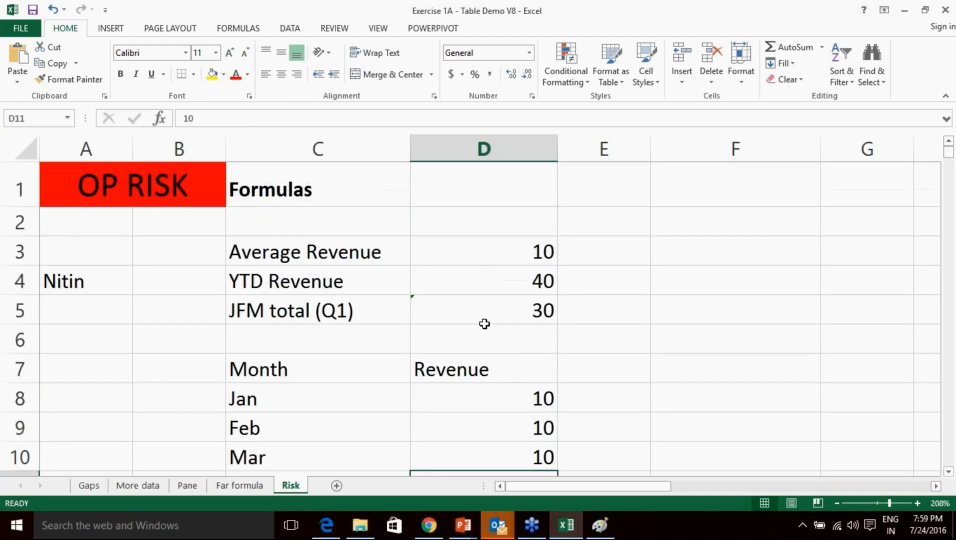
left_click(490, 307)
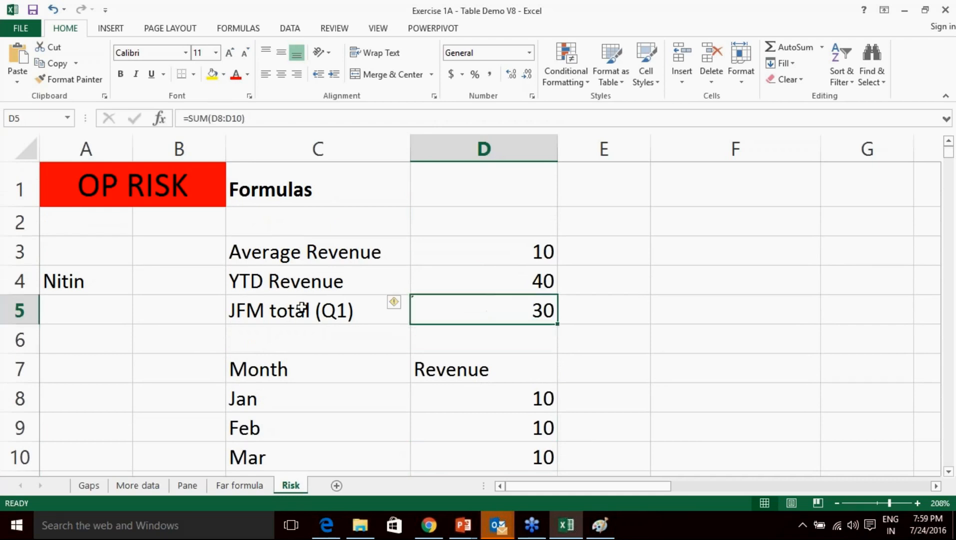
scroll(527, 369, "down", 1)
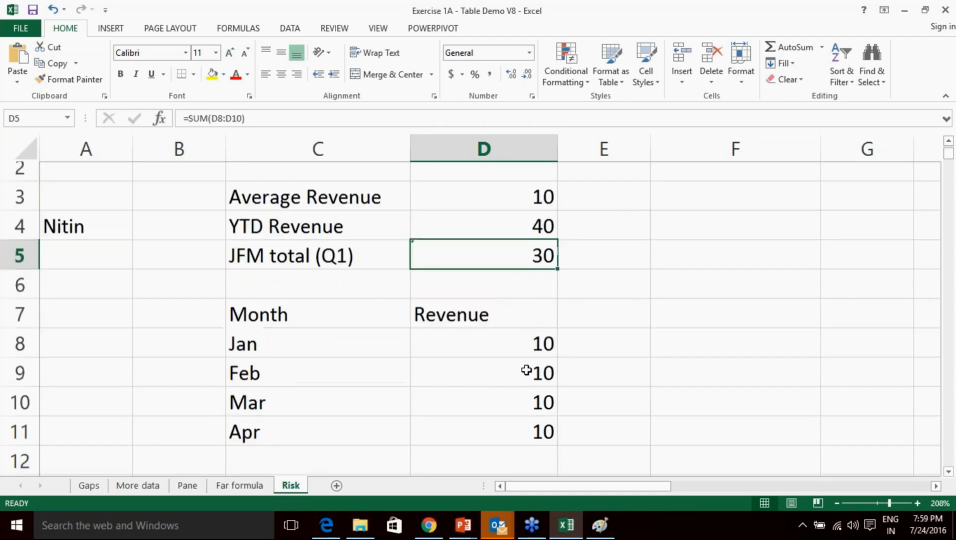
left_click(498, 323)
left_click(505, 354)
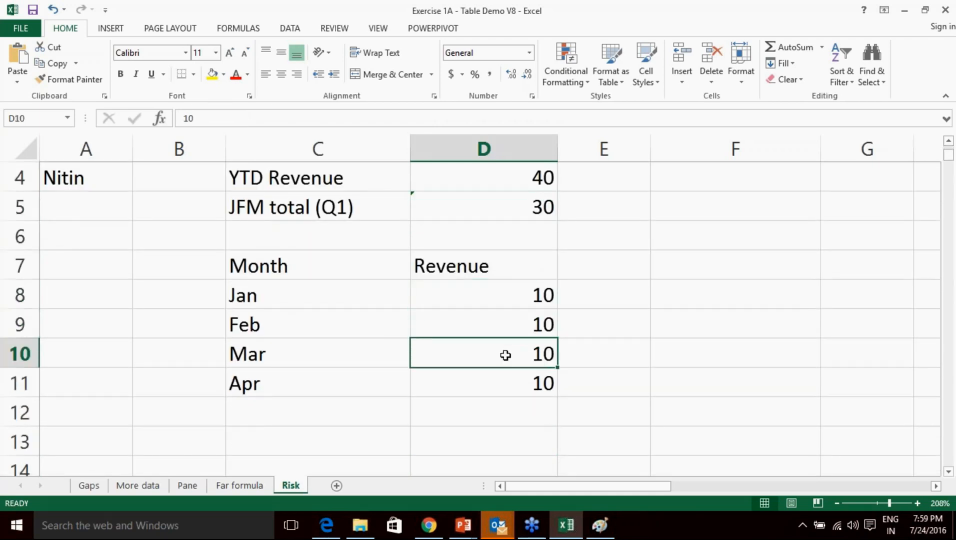
left_click(508, 210)
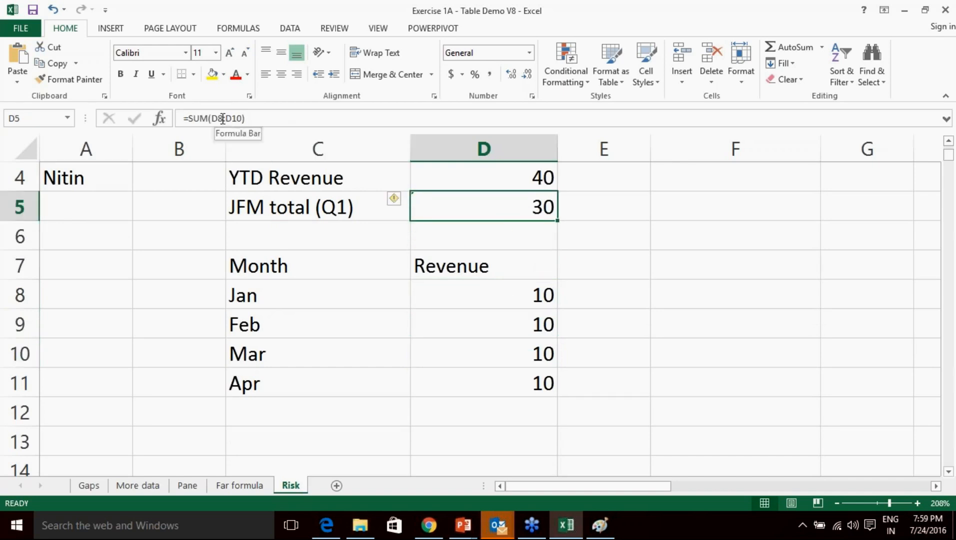
left_click_drag(513, 296, 503, 378)
left_click(503, 377)
scroll(504, 376, "up", 1)
left_click(497, 310)
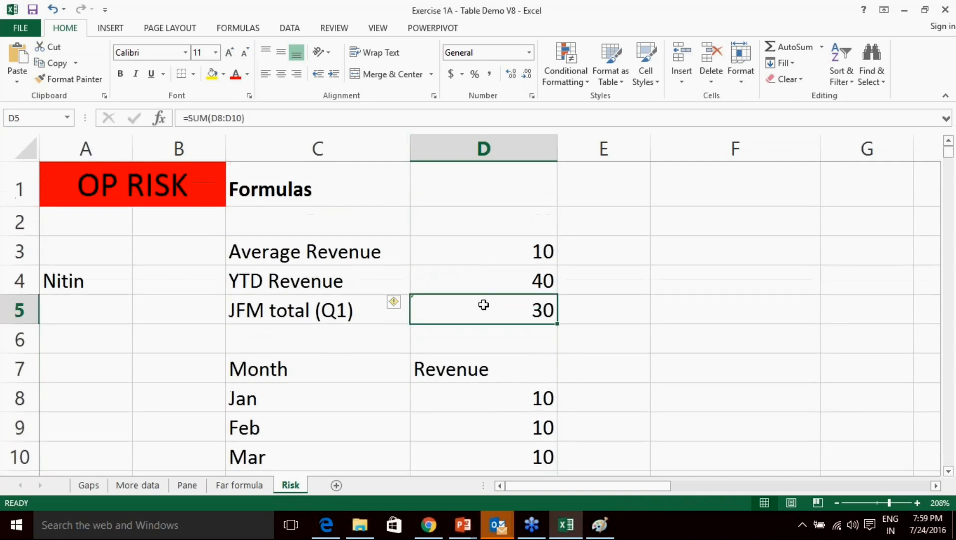
mouse_move(394, 302)
left_click(622, 306)
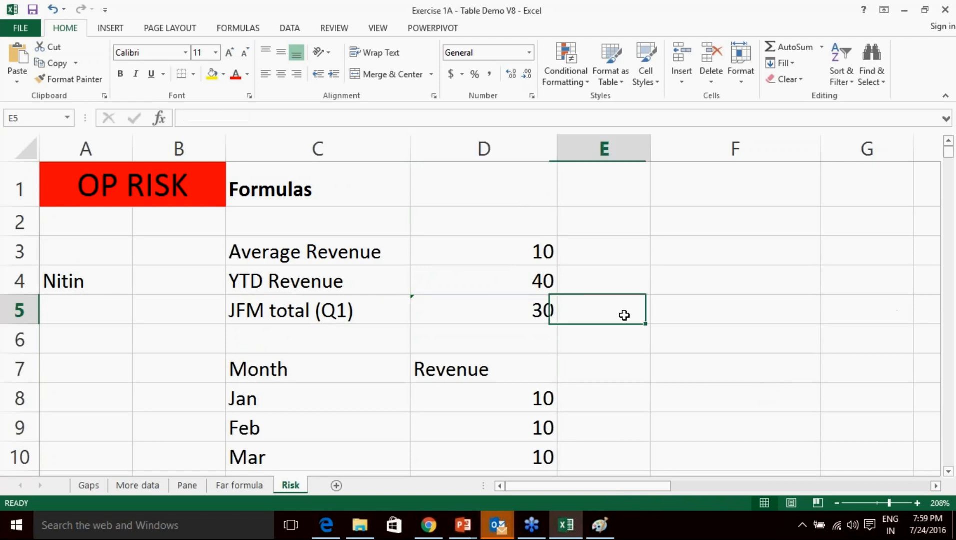
left_click(673, 341)
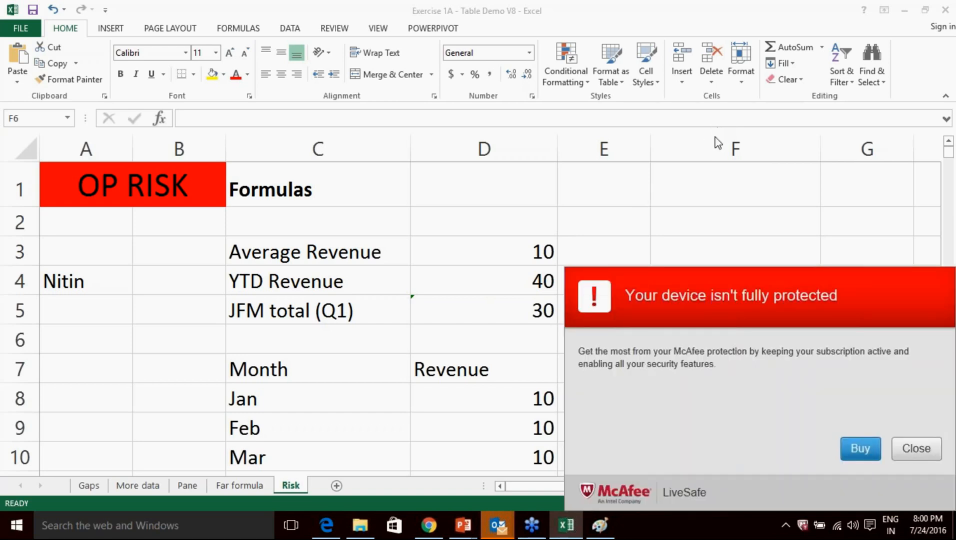
left_click(912, 449)
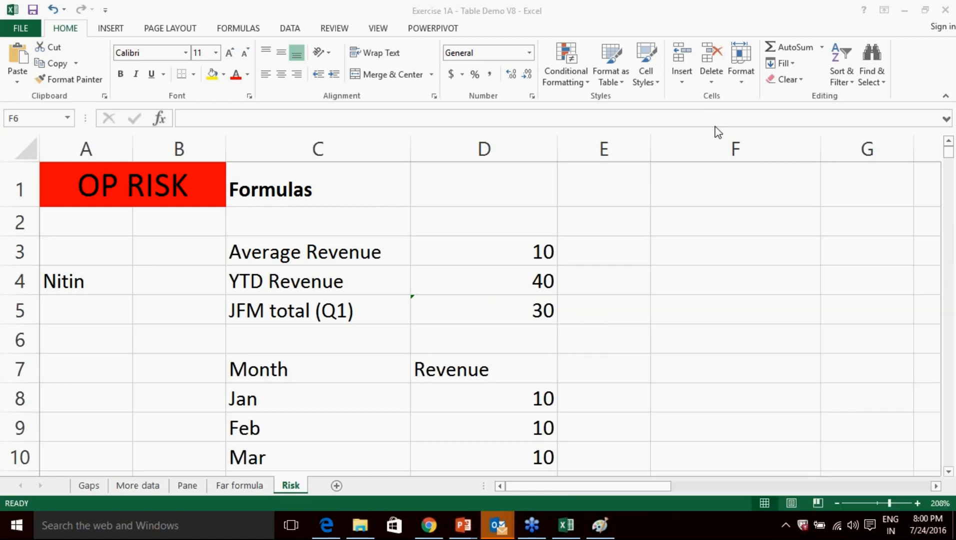
left_click(444, 310)
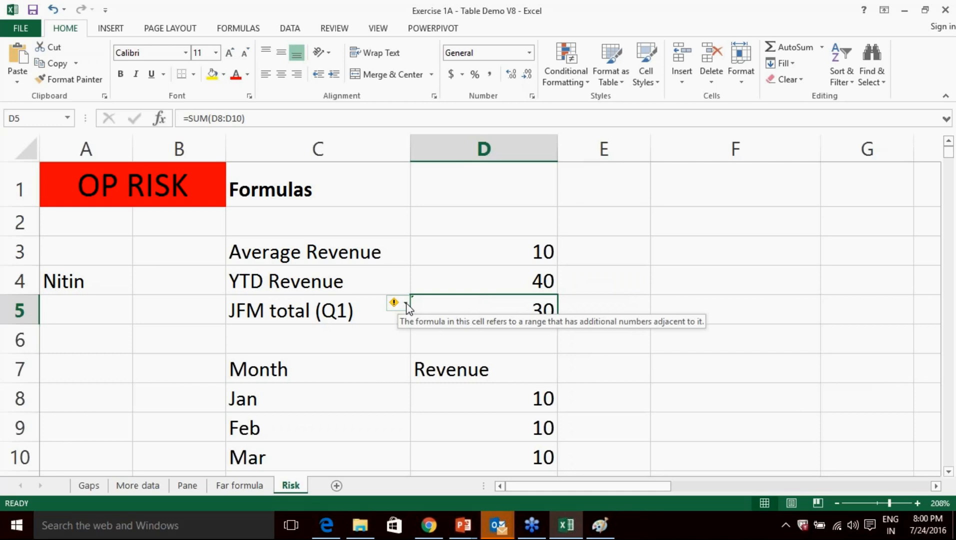
Choose Ignore Error on D5's adjacent-numbers warning for =SUM(D8:D10).
key("super+plus")
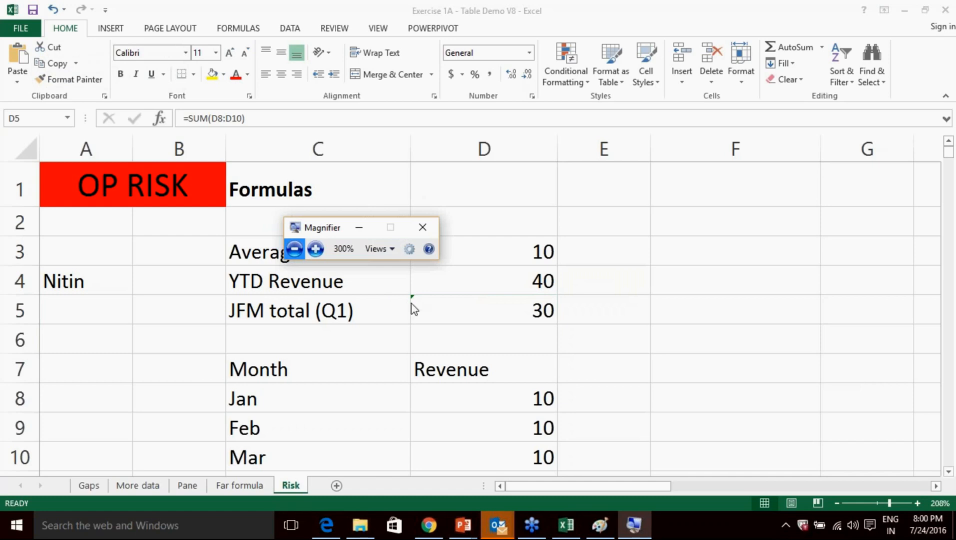
left_click(474, 313)
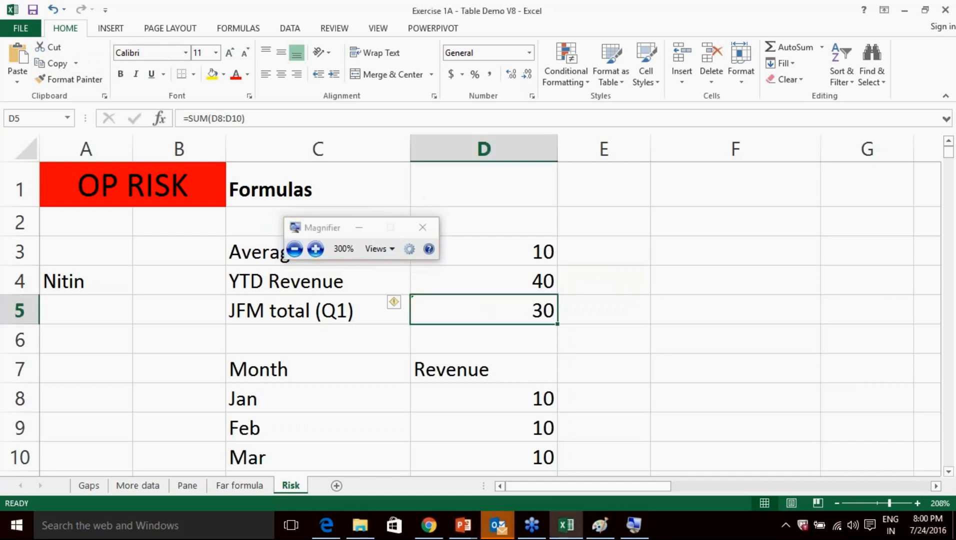
left_click(406, 303)
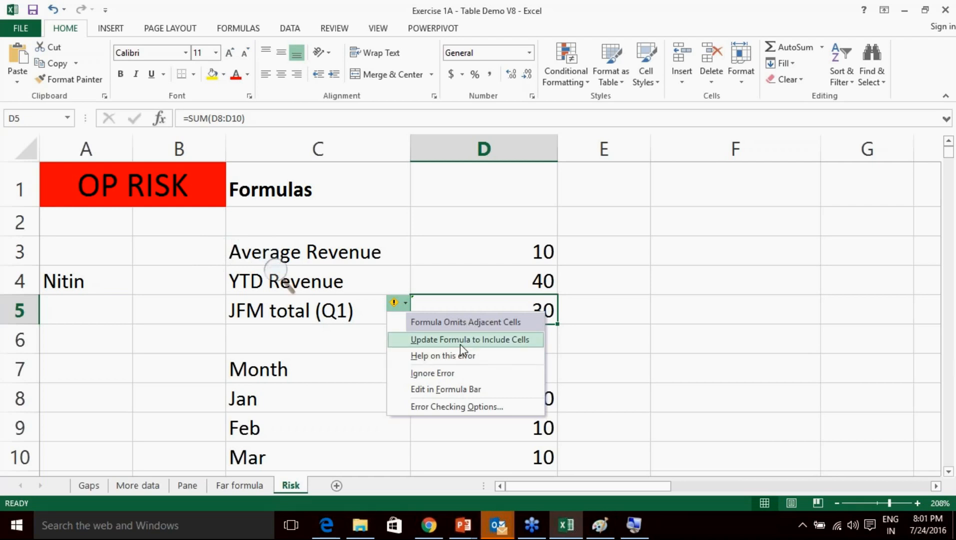
left_click(455, 374)
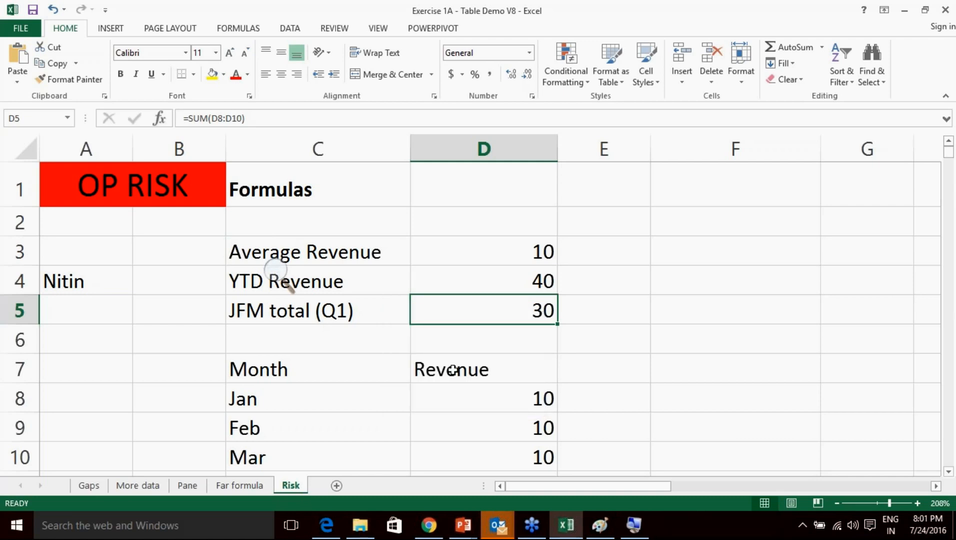
left_click(176, 218)
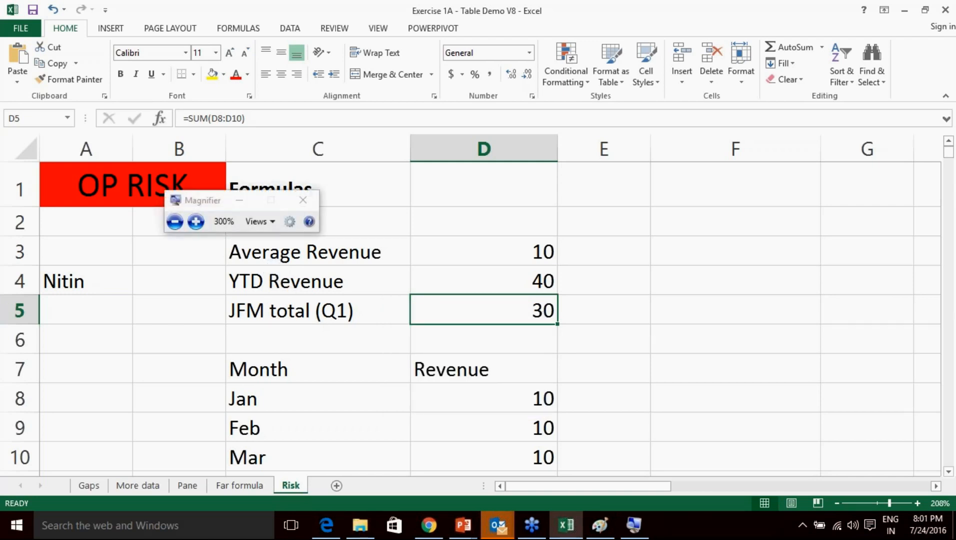
Enter May in C12 with revenue 20 in D12, then check the Average Revenue formula.
left_click(303, 201)
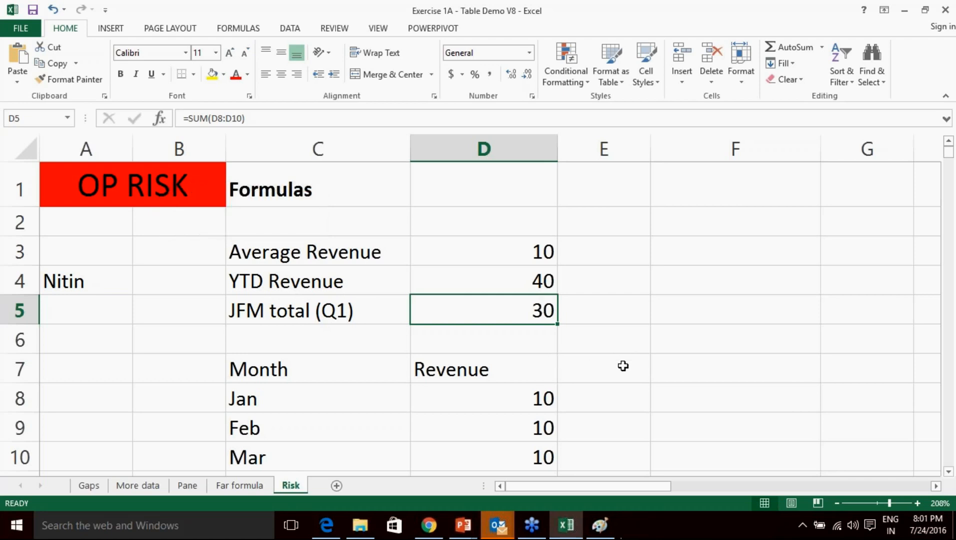
left_click(508, 340)
scroll(517, 341, "down", 1)
scroll(517, 341, "down", 2)
scroll(503, 327, "up", 1)
left_click(357, 325)
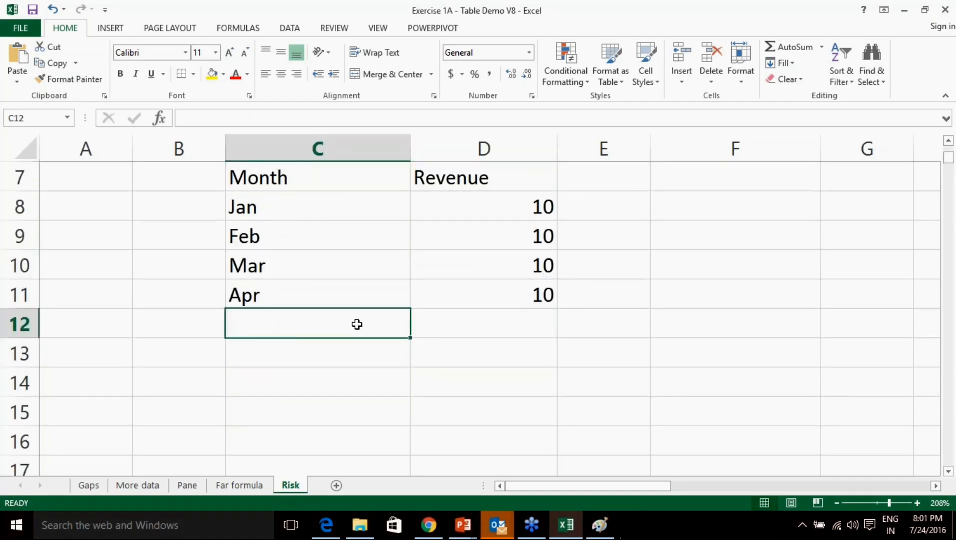
type("May")
key("Tab")
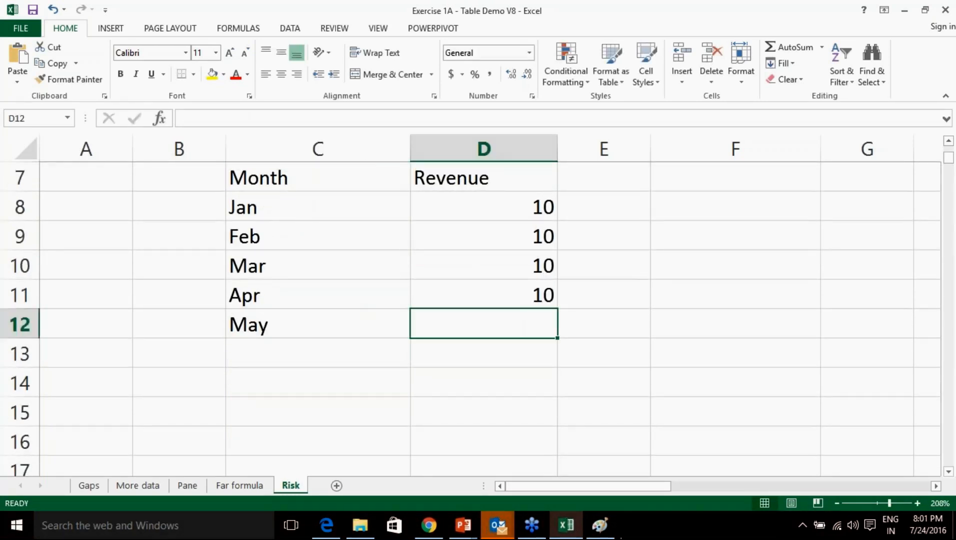
type("20")
key("Return")
key("Up")
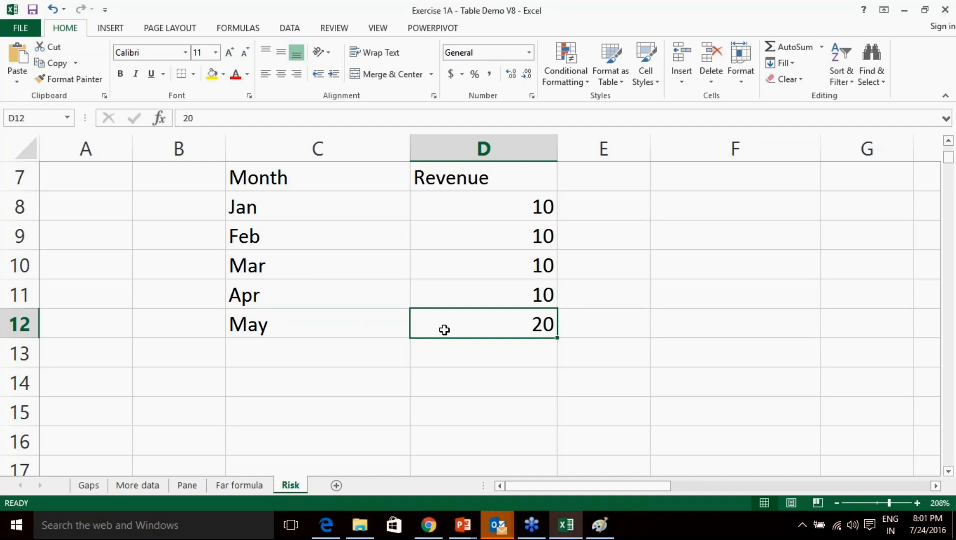
scroll(445, 330, "up", 2)
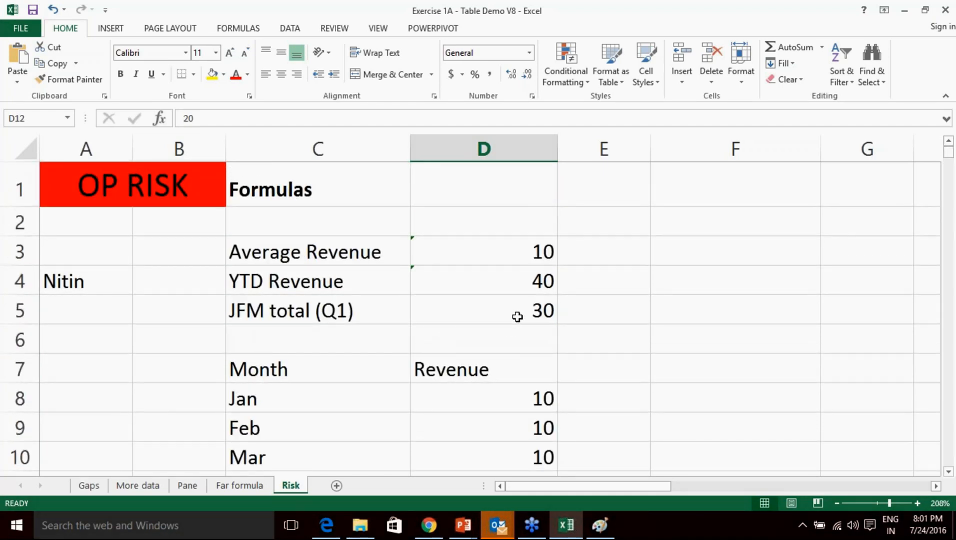
left_click(497, 251)
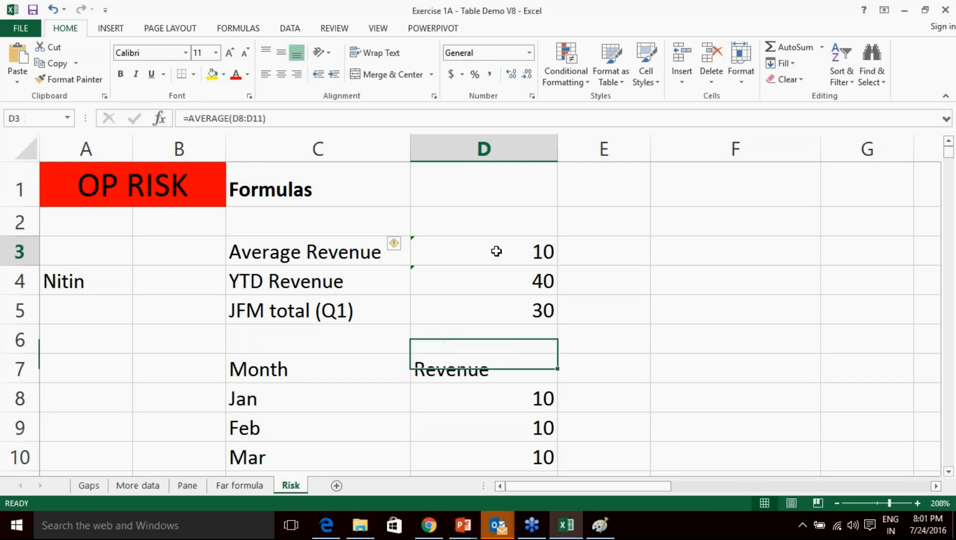
Review the error smart-tag options on Average Revenue and YTD Revenue without applying any.
left_click(397, 244)
left_click(597, 280)
left_click(523, 286)
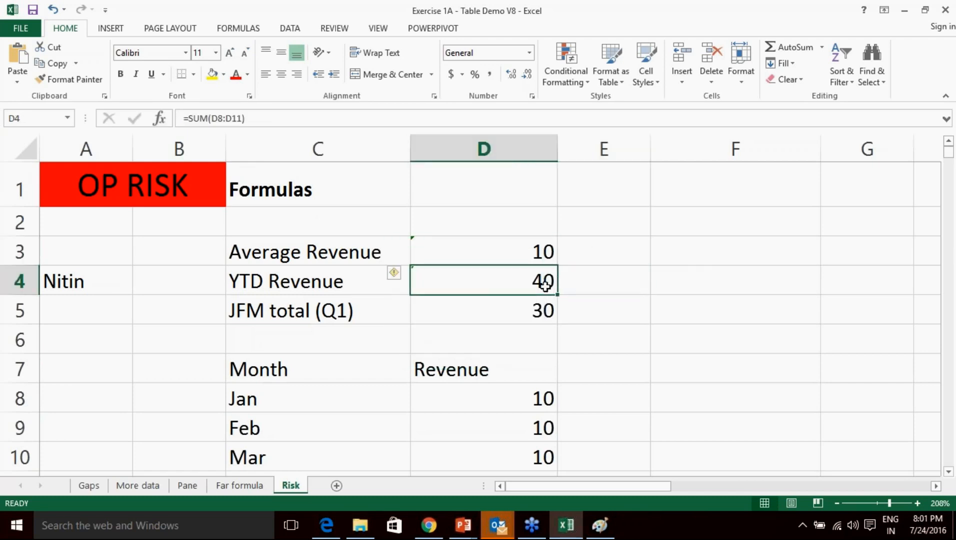
left_click(405, 279)
left_click(642, 304)
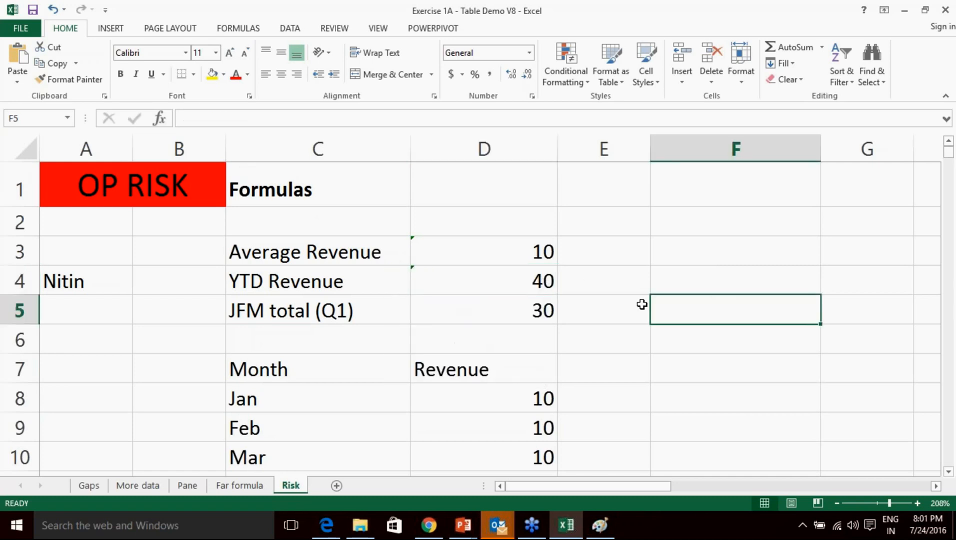
left_click(461, 252)
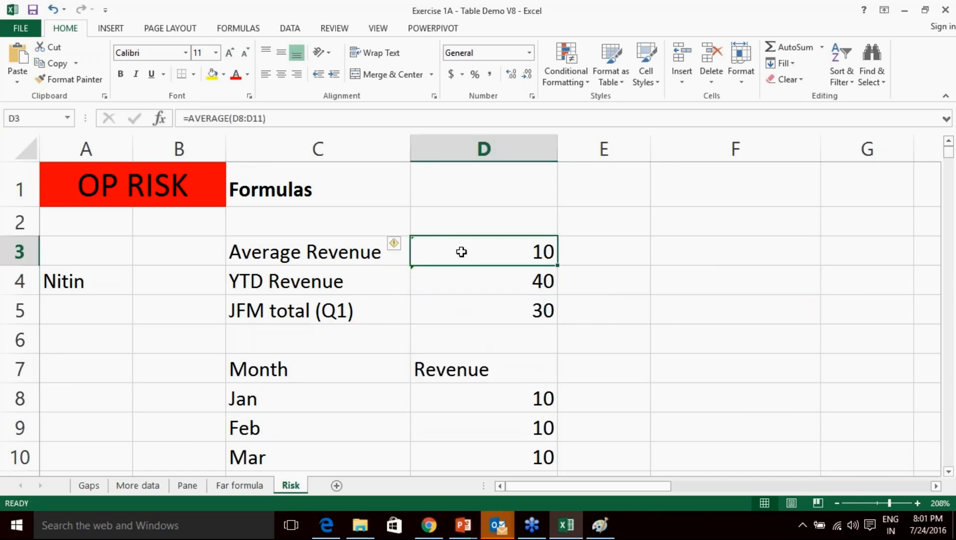
left_click(403, 245)
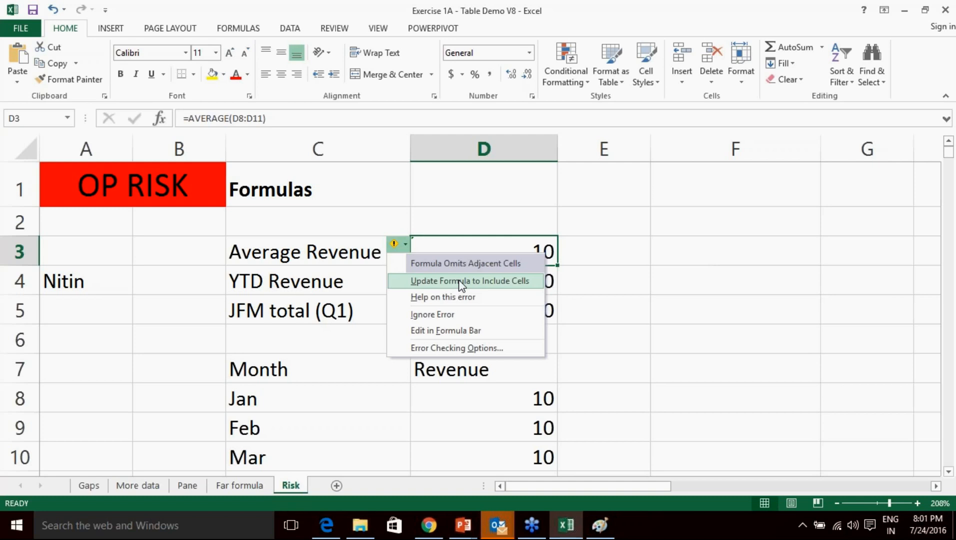
left_click(755, 405)
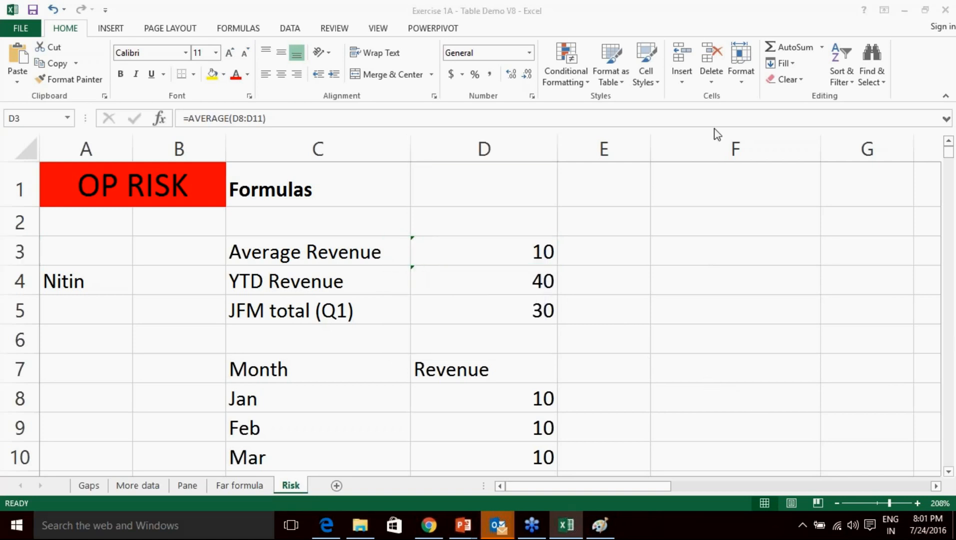
left_click(479, 252)
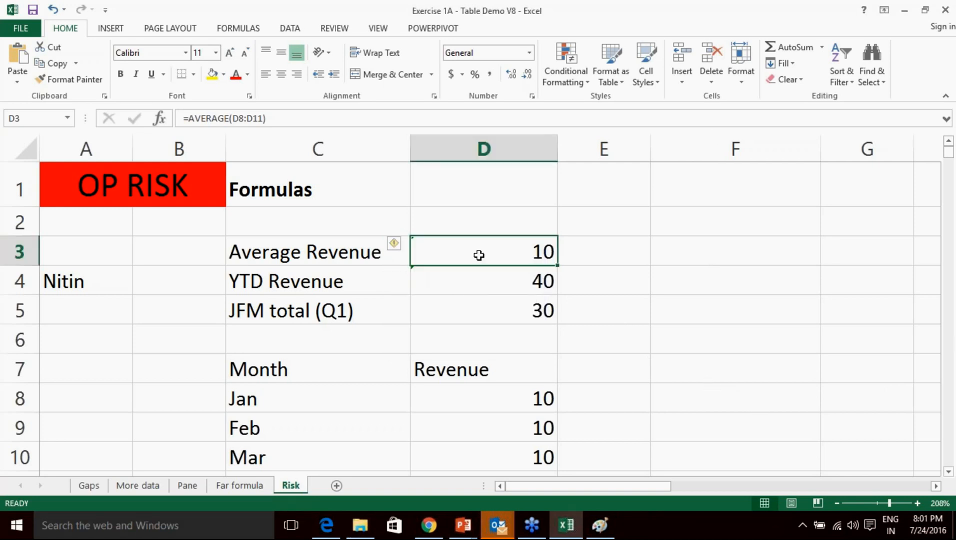
Update D3 and D4 formulas to include May, giving Average 12 and YTD 60.
left_click(405, 248)
left_click(427, 281)
left_click(421, 279)
left_click(402, 278)
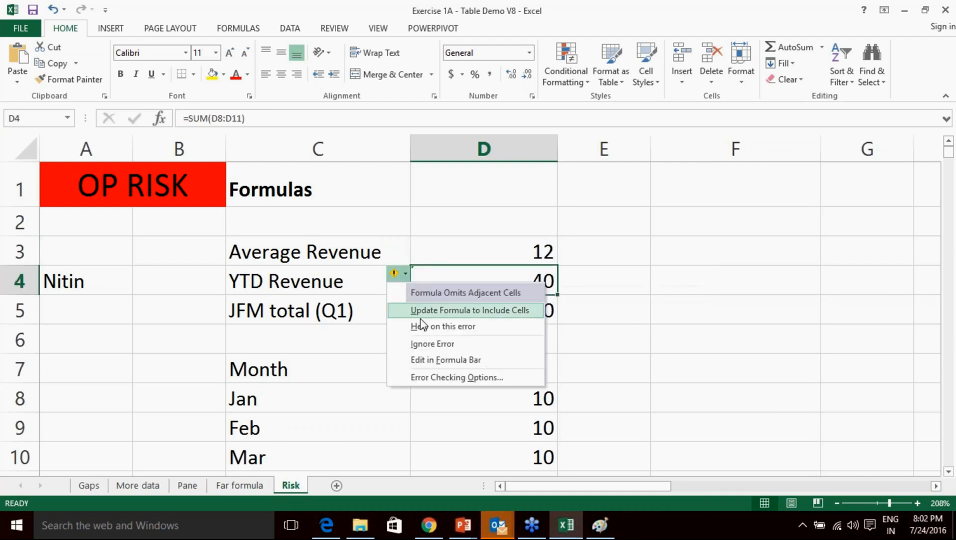
left_click(450, 307)
left_click(618, 345)
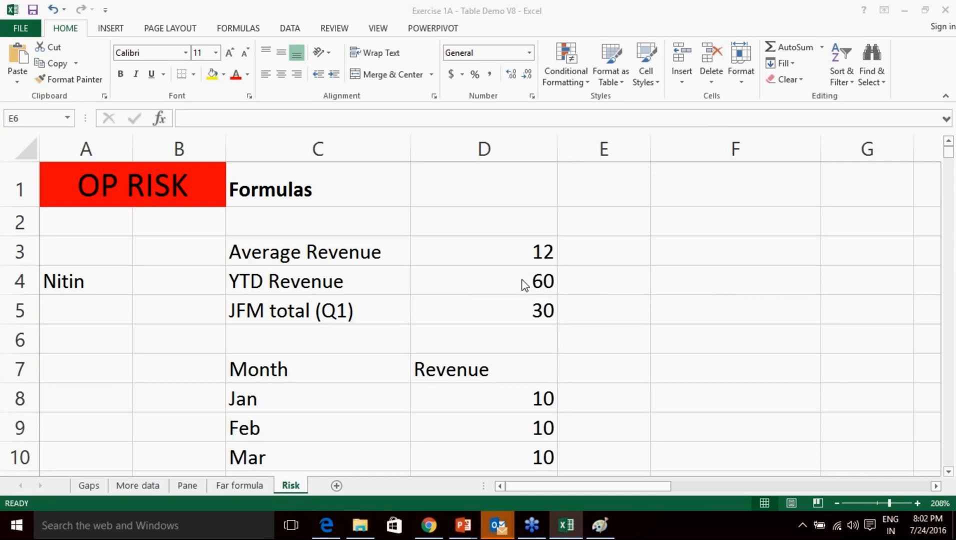
scroll(524, 285, "down", 2)
Enter June with revenue 30 in row 13, below May.
left_click(277, 349)
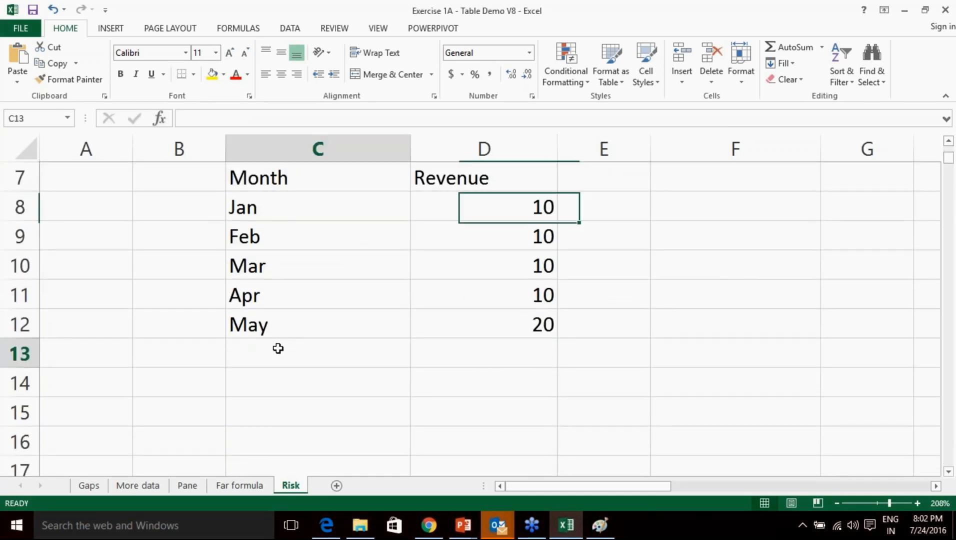
type("June")
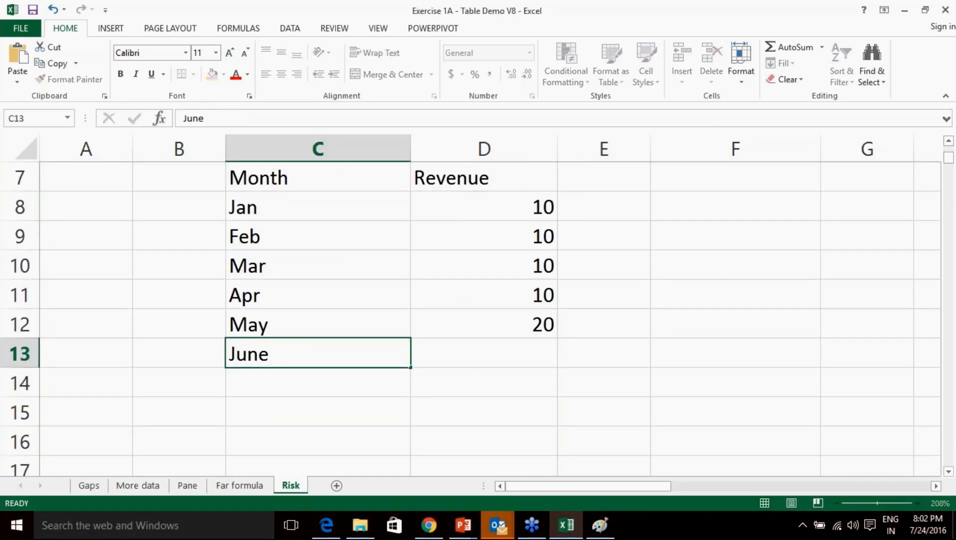
key("Tab")
type("30")
key("Return")
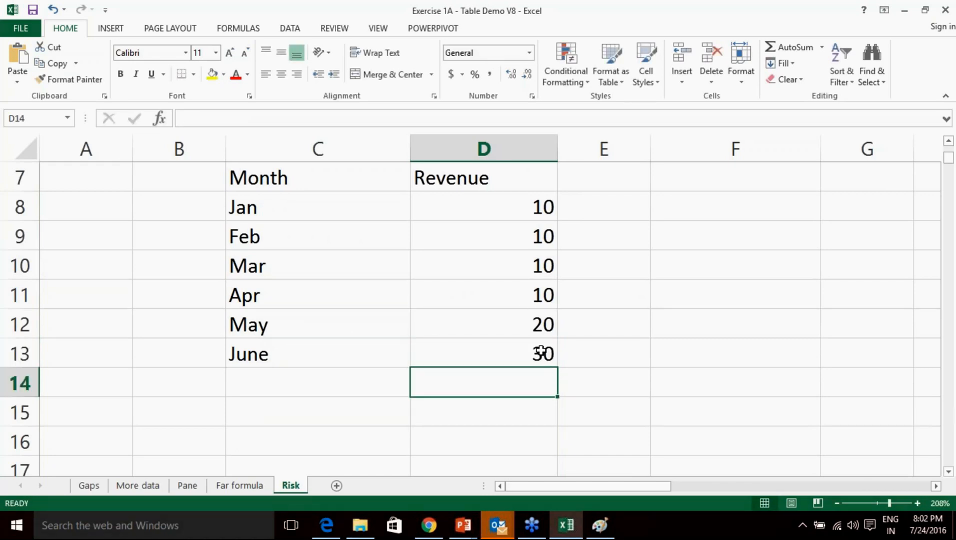
Inspect the Average Revenue and YTD Revenue formulas in D3 and D4.
scroll(541, 350, "up", 2)
left_click(482, 261)
left_click(483, 282)
left_click(477, 250)
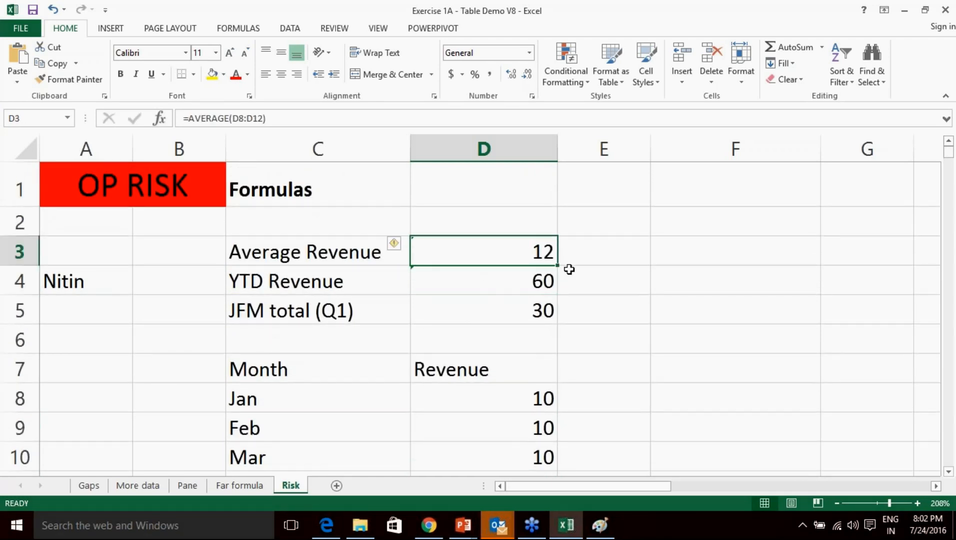
left_click(604, 305)
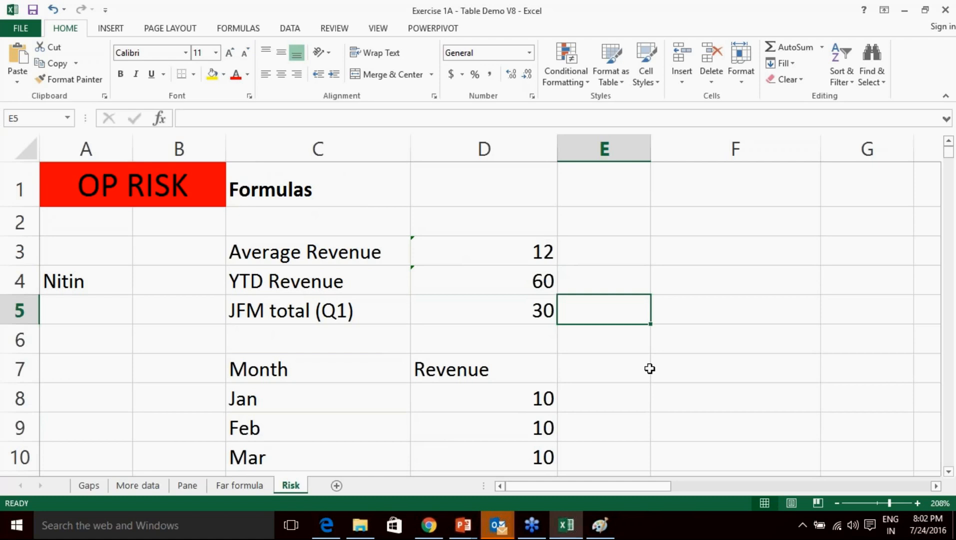
left_click(751, 407)
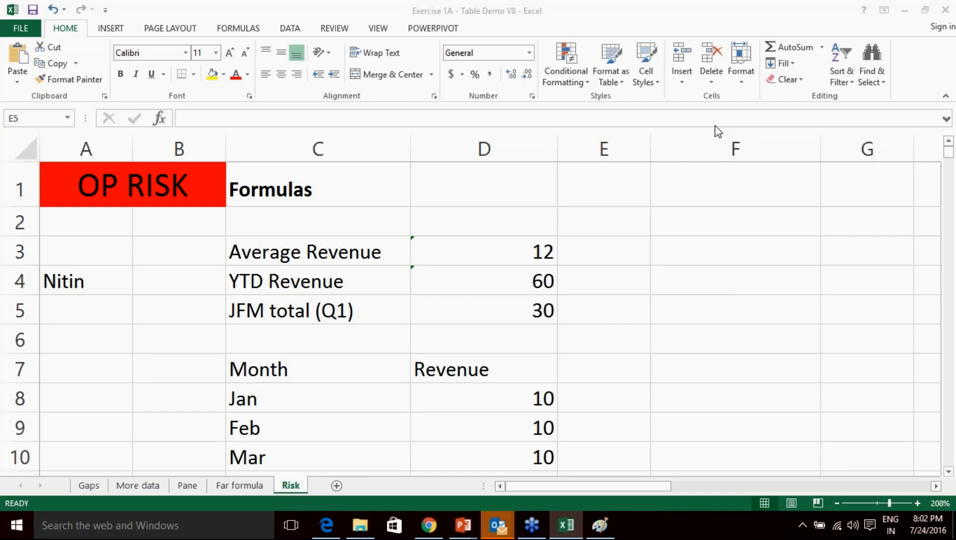
scroll(513, 357, "down", 2)
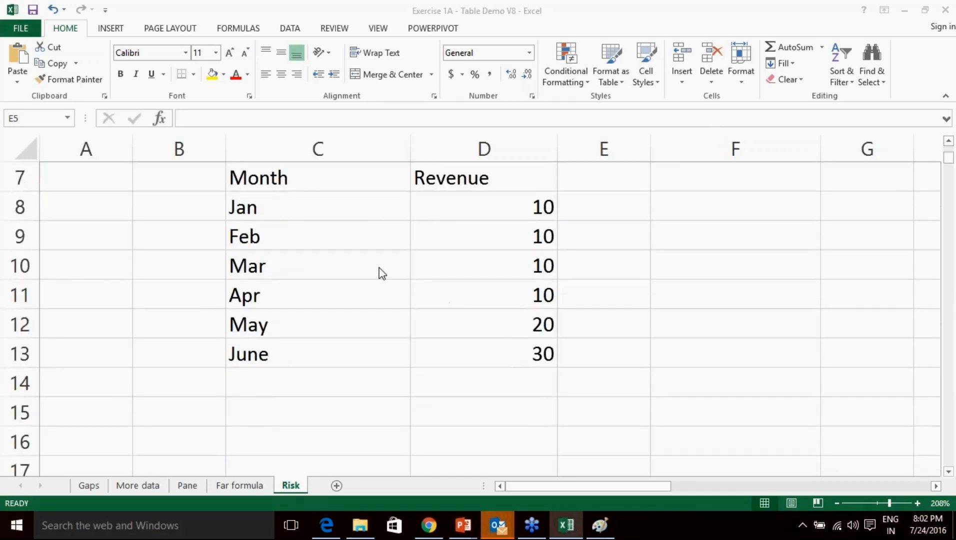
Convert the Month and Revenue list into a formatted table with headers.
left_click(386, 265)
key("ctrl+a")
scroll(124, 50, "down", 1)
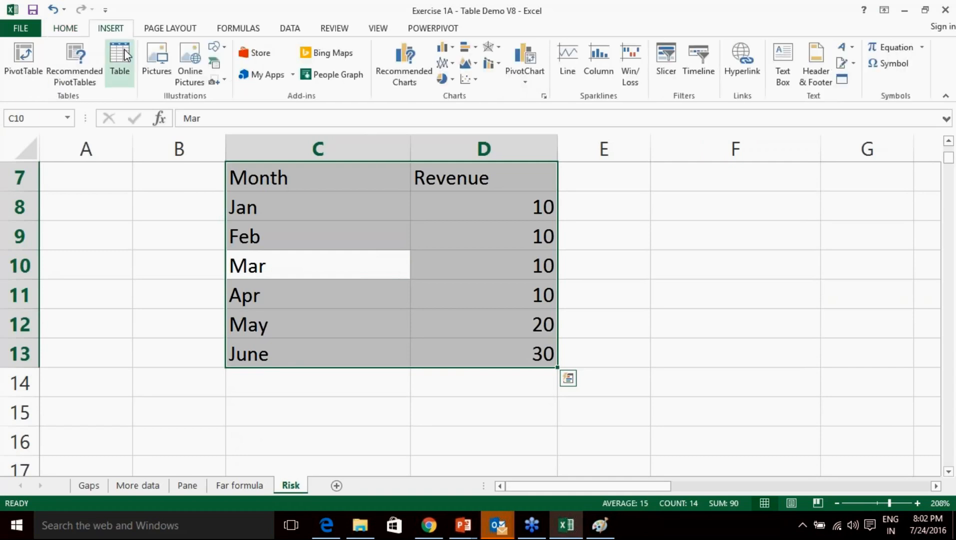
left_click(122, 60)
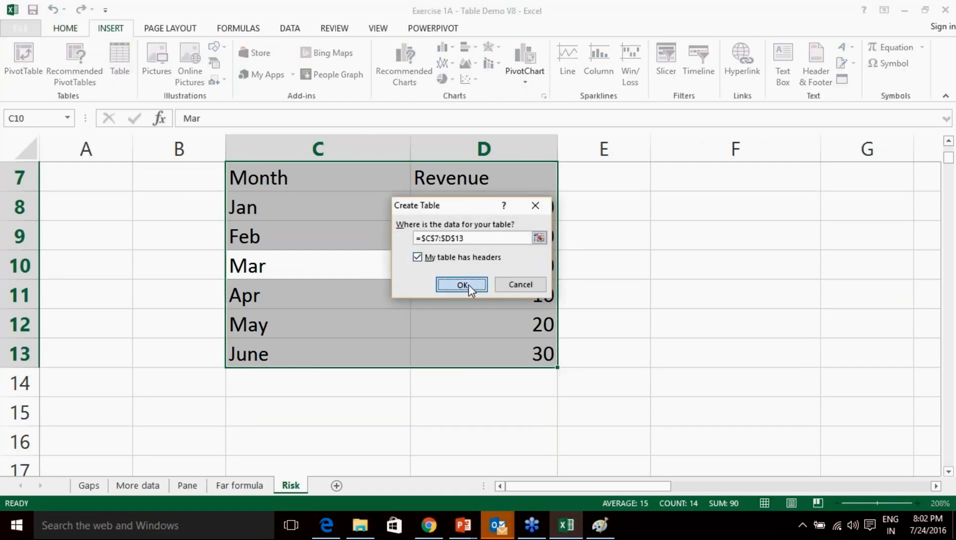
left_click(469, 285)
scroll(516, 311, "up", 2)
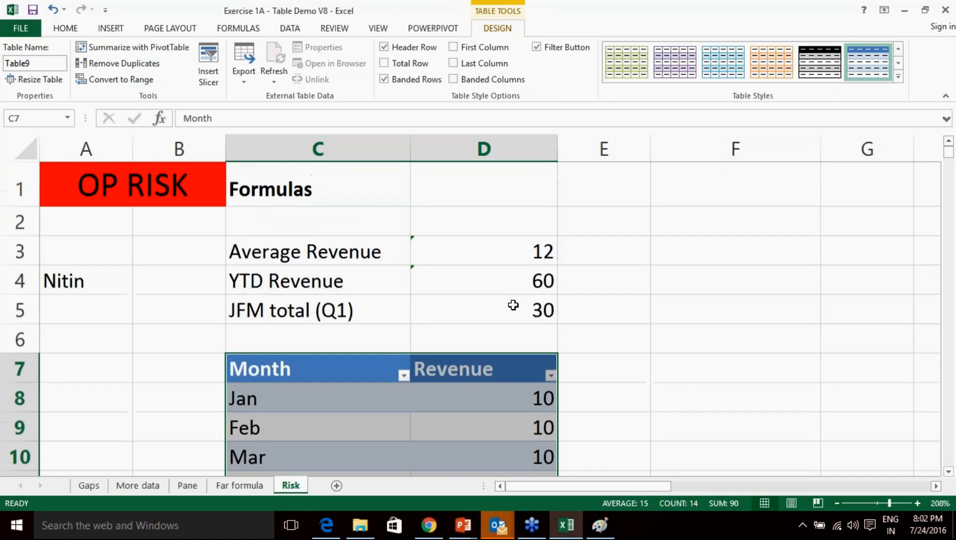
Extend the Average and YTD Revenue formulas to include June, giving 15 and 90.
left_click(472, 252)
left_click(395, 244)
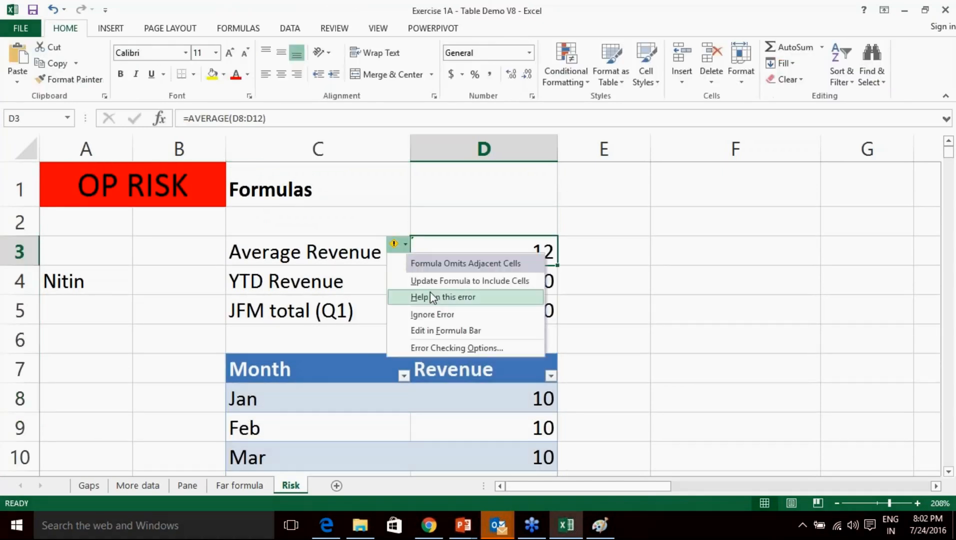
left_click(439, 281)
left_click(466, 280)
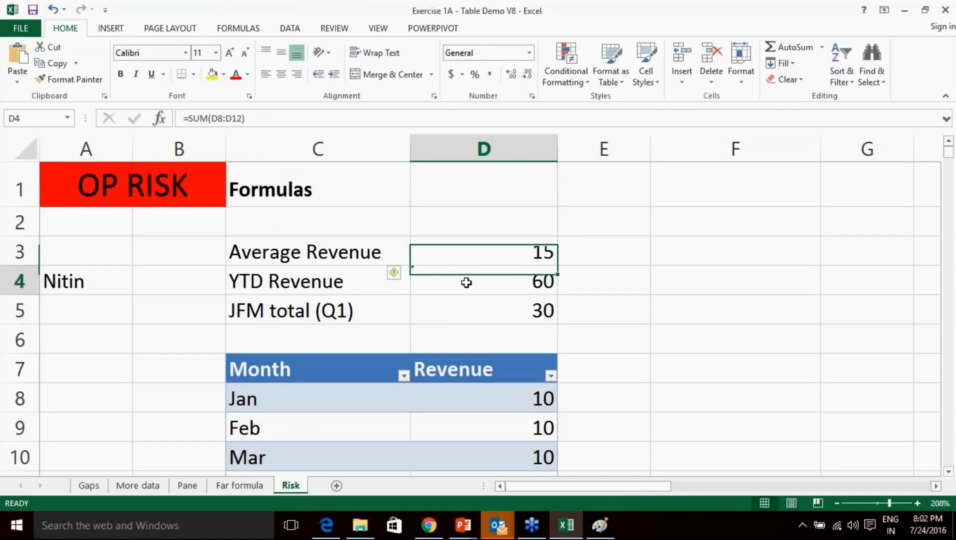
left_click(400, 275)
left_click(428, 310)
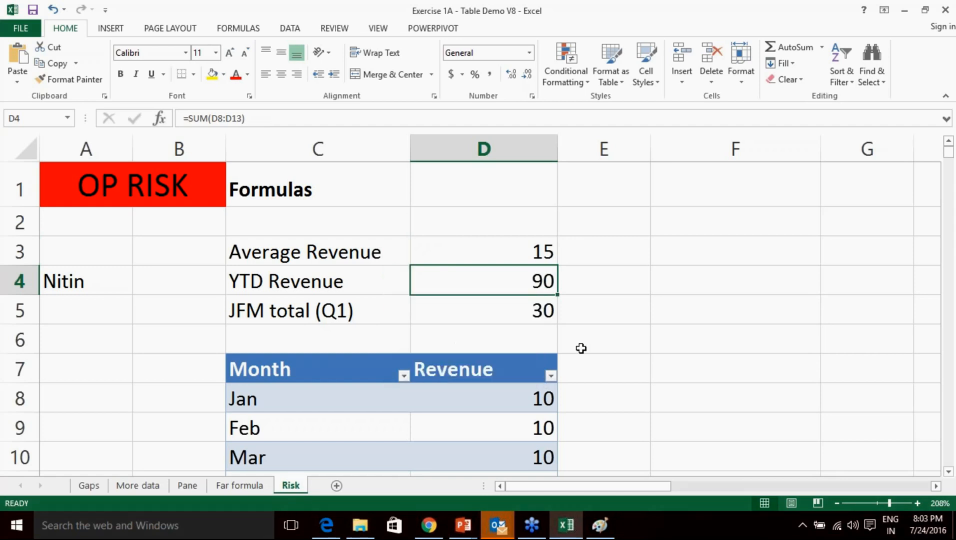
left_click(581, 345)
scroll(580, 346, "down", 3)
scroll(487, 350, "up", 1)
Add July with revenue 40 as a new row in the table.
left_click(363, 385)
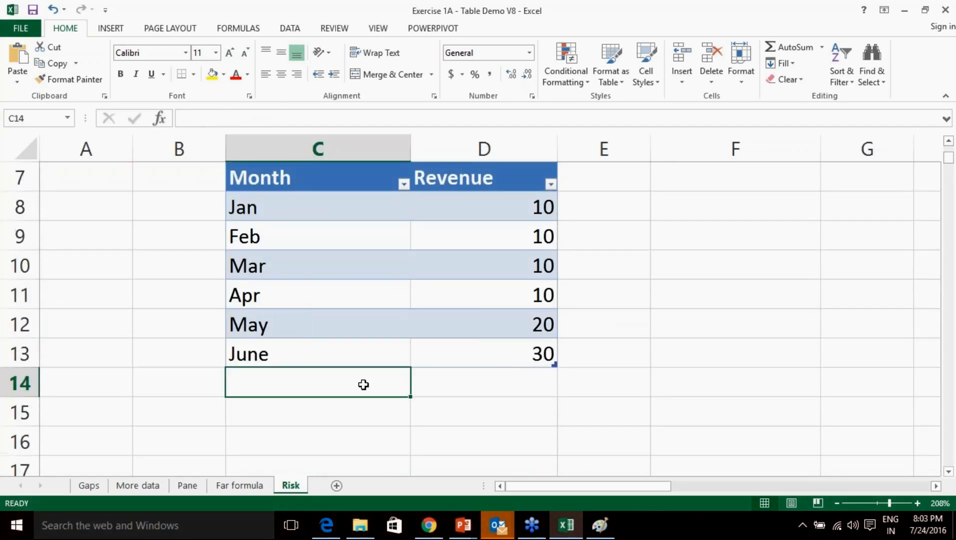
type("July")
key("Tab")
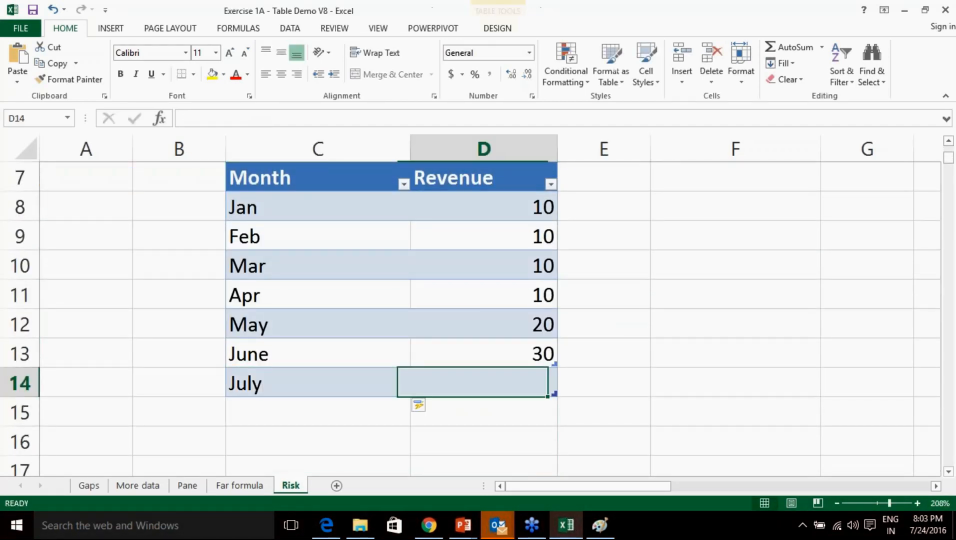
type("40")
key("Return")
scroll(364, 382, "up", 2)
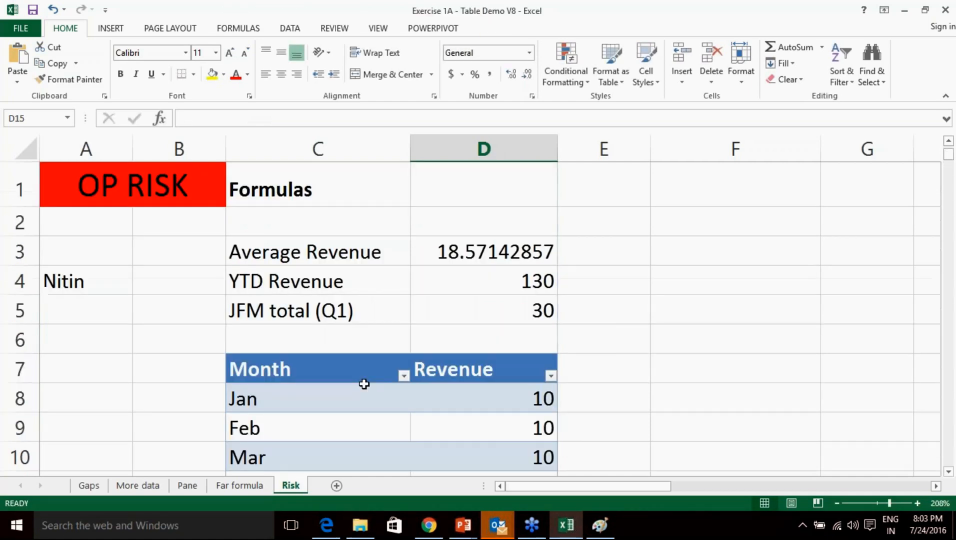
scroll(617, 397, "down", 2)
Compare the updated Average Revenue 18.57142857 and YTD Revenue 130 in the summary rows.
left_click(308, 388)
left_click(430, 382)
scroll(551, 359, "up", 2)
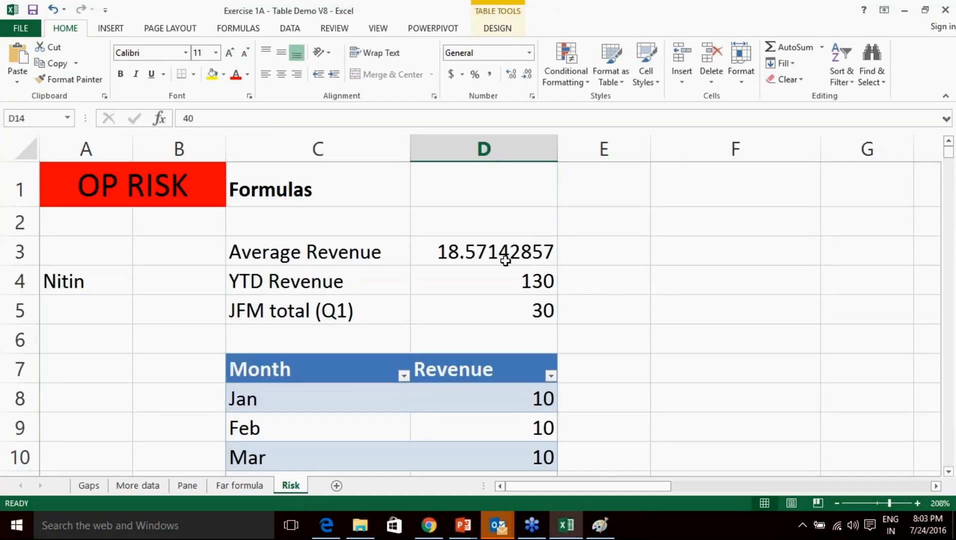
left_click_drag(458, 256, 457, 275)
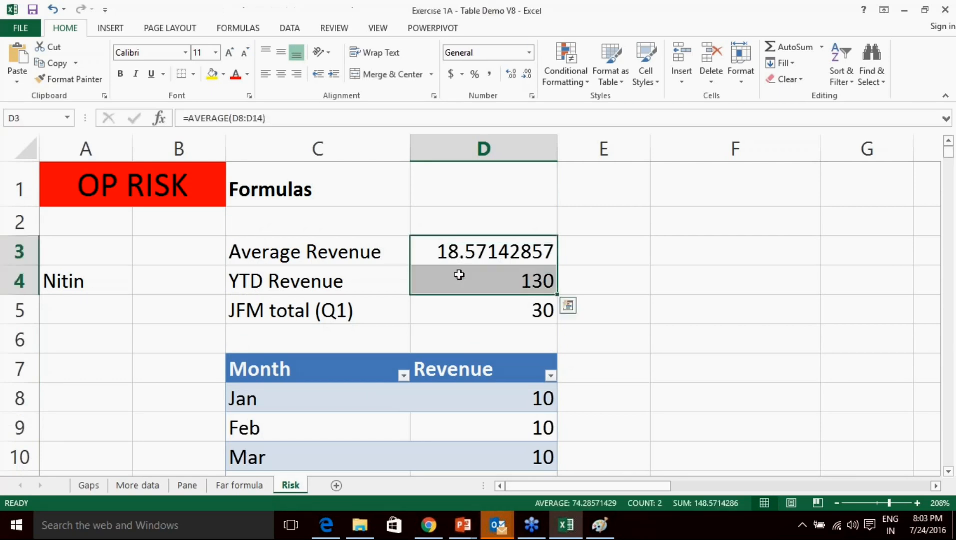
left_click(614, 323)
left_click_drag(340, 254, 438, 277)
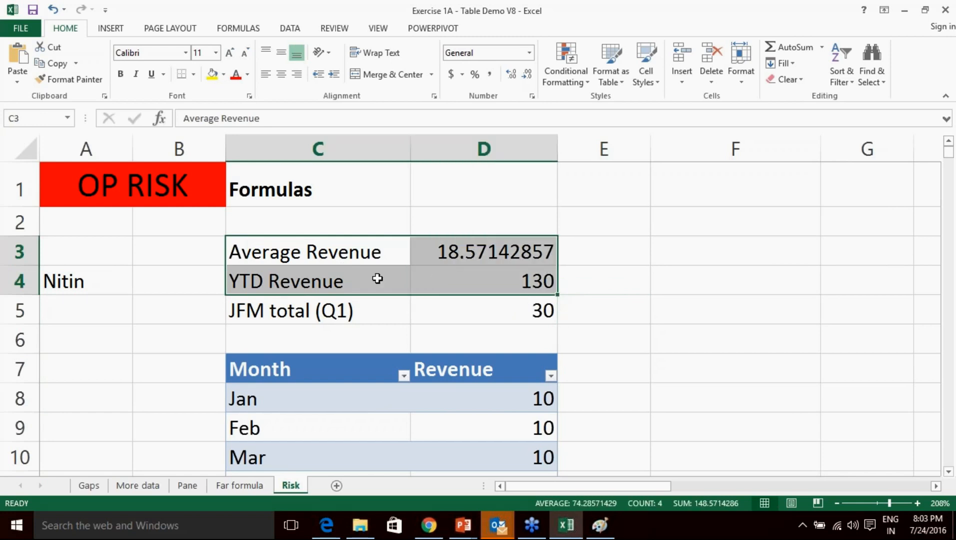
left_click_drag(350, 251, 492, 306)
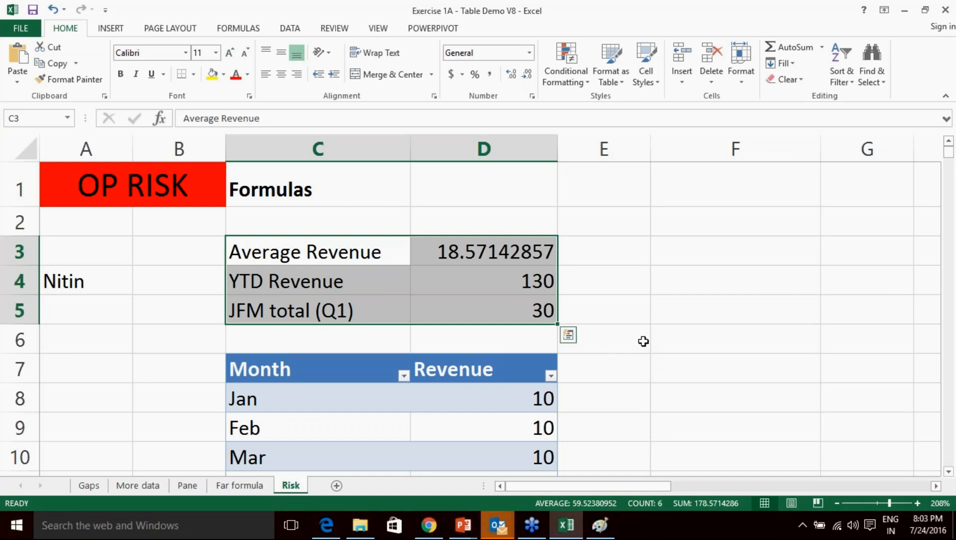
Read the note about someone else's formula near the Standard Deviation.
scroll(643, 338, "down", 4)
scroll(612, 334, "up", 1)
scroll(614, 339, "down", 12)
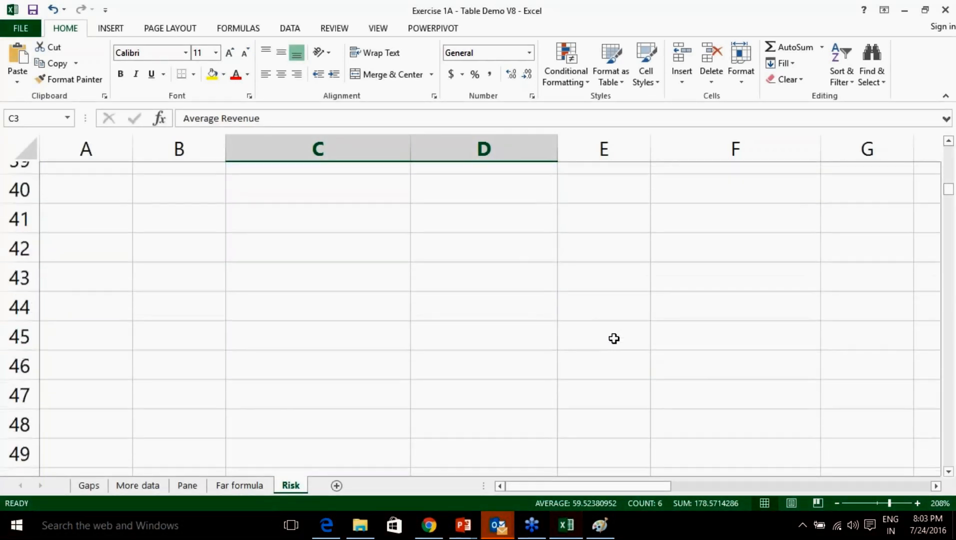
scroll(614, 338, "down", 6)
scroll(614, 339, "up", 3)
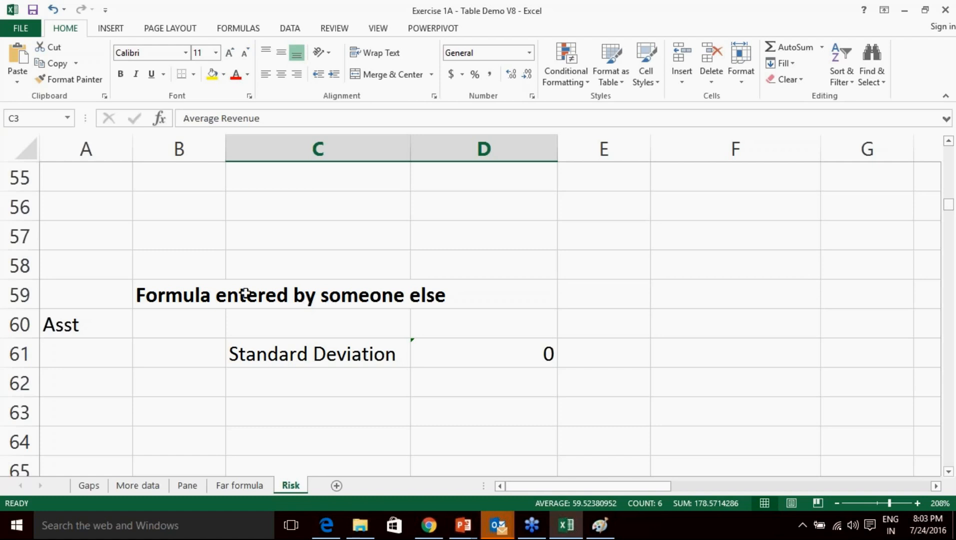
left_click(215, 294)
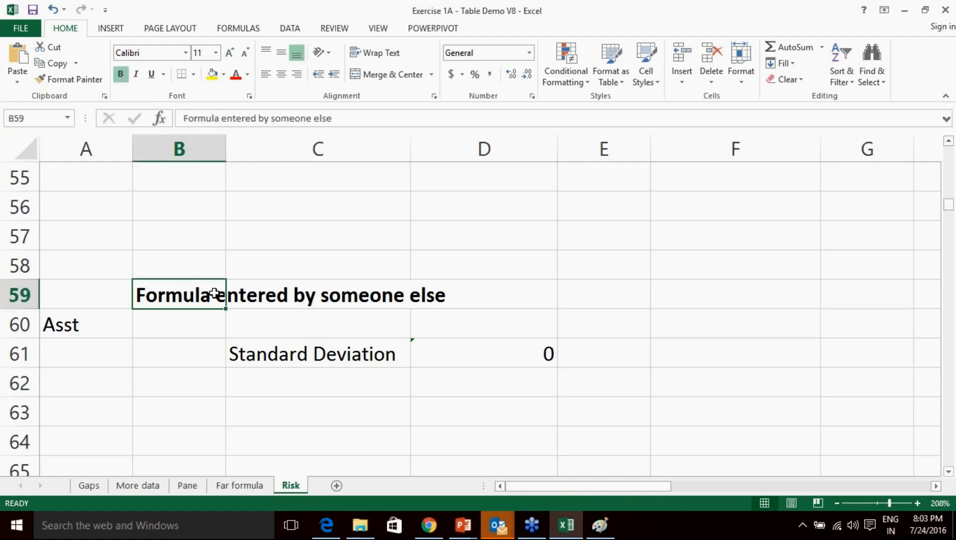
left_click(282, 297)
left_click(207, 299)
Examine the STDEV formula, marking the four months it covers and the months it omits.
left_click(356, 352)
left_click(430, 355)
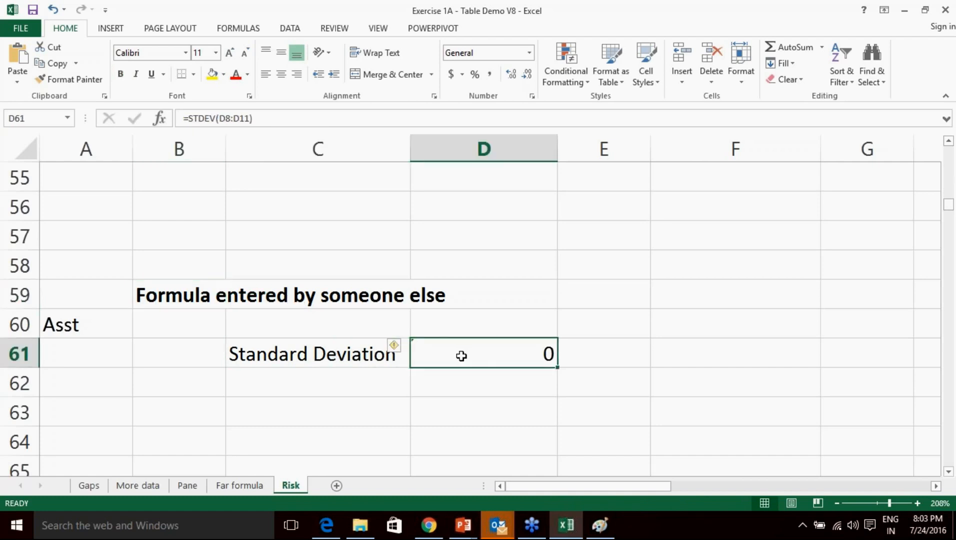
left_click(512, 375)
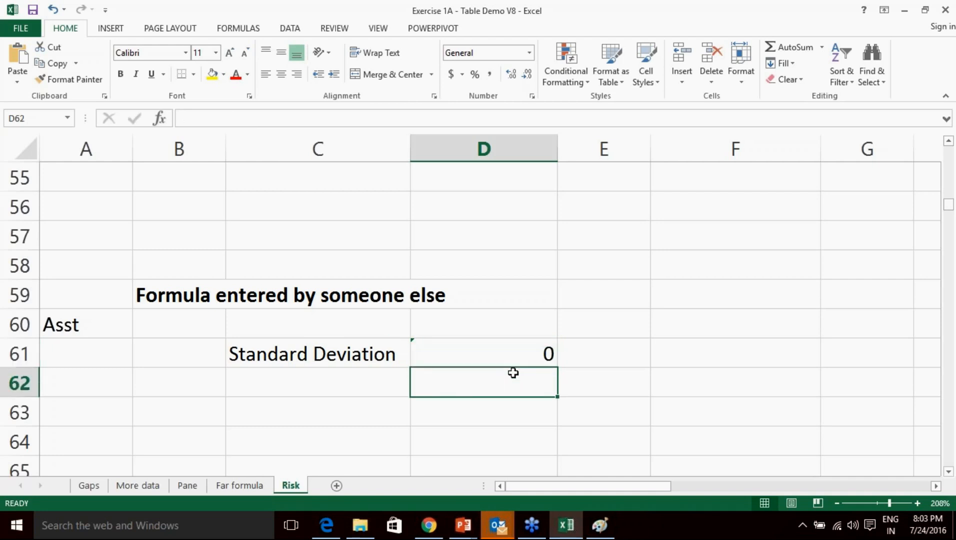
left_click(506, 354)
scroll(523, 353, "up", 18)
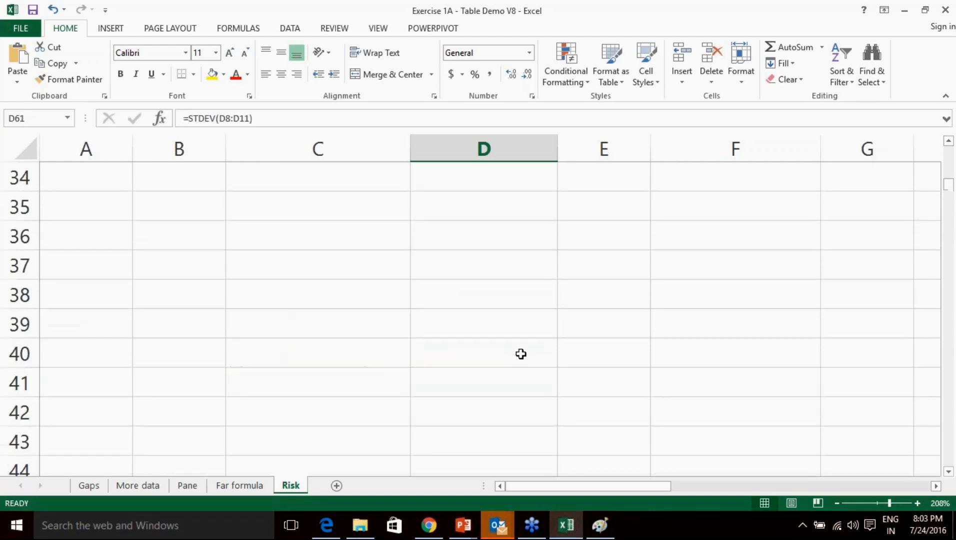
scroll(523, 351, "down", 2)
left_click_drag(508, 212, 493, 376)
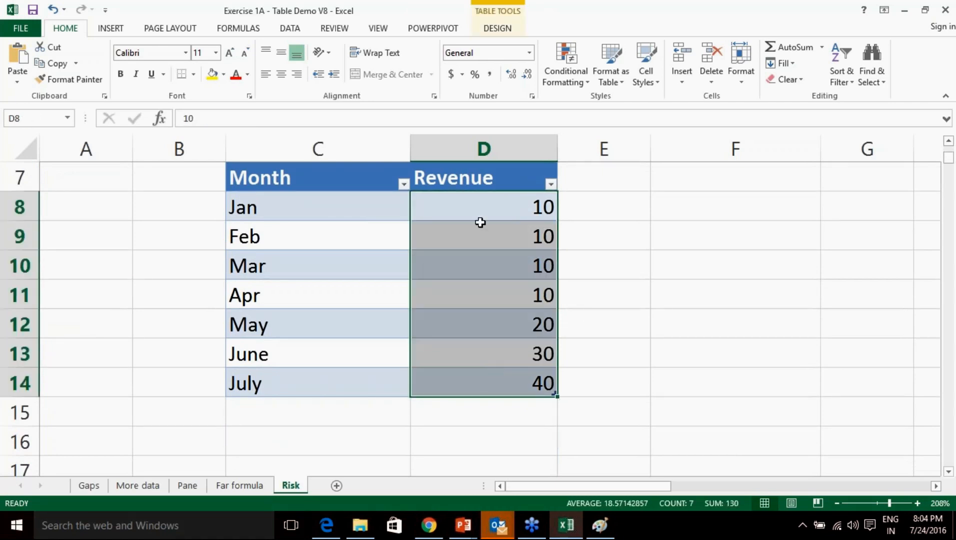
left_click_drag(490, 203, 499, 292)
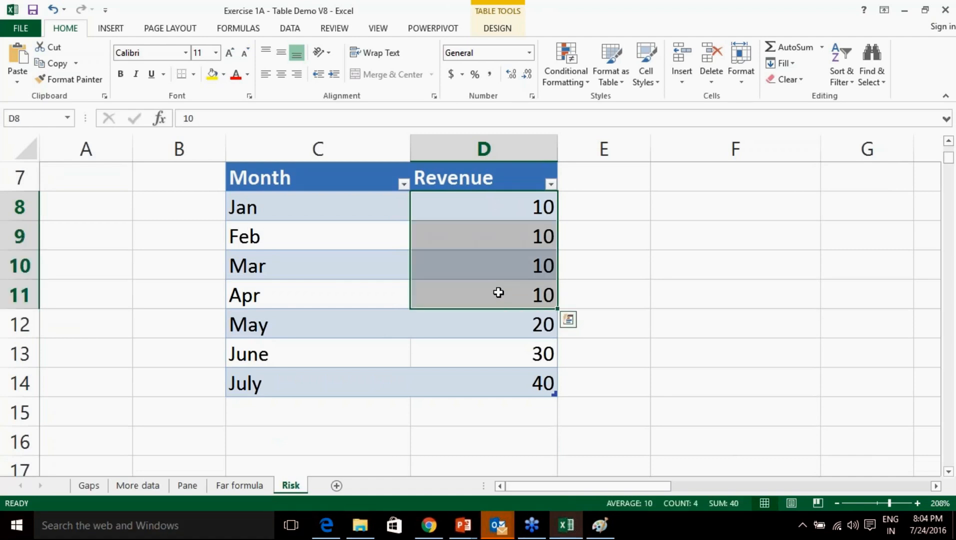
left_click_drag(502, 325, 502, 375)
scroll(500, 375, "down", 19)
scroll(499, 373, "up", 3)
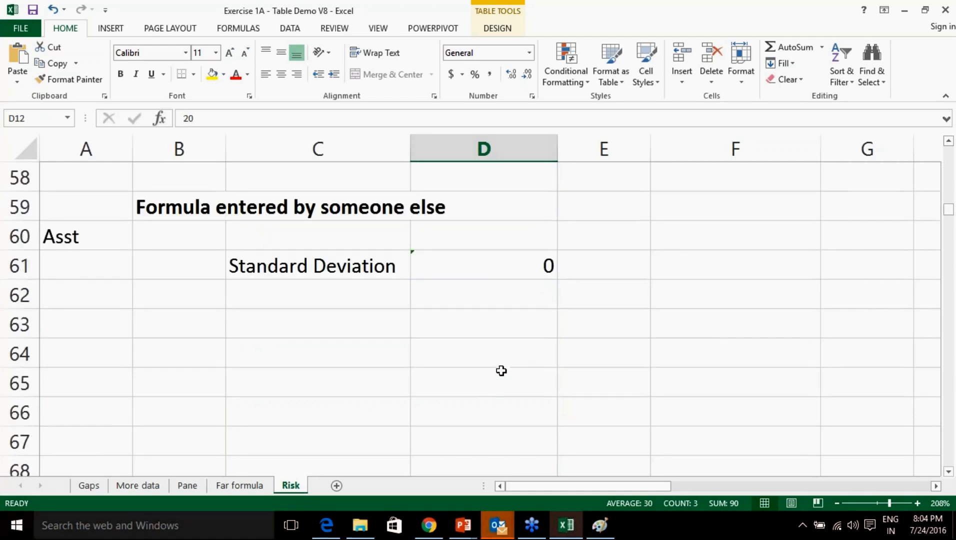
Extend the Standard Deviation formula in D61 to D8:D14, showing 12.14985793.
left_click(474, 357)
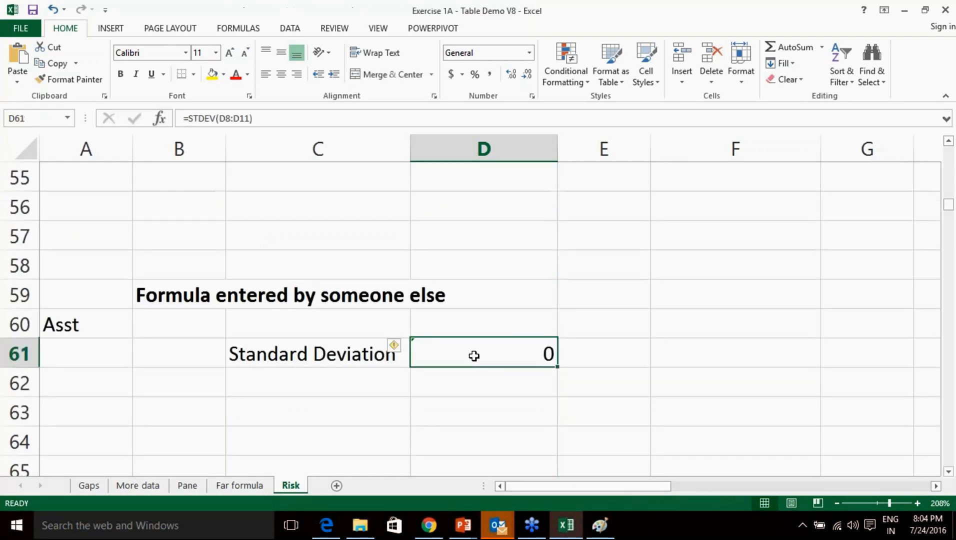
left_click(406, 348)
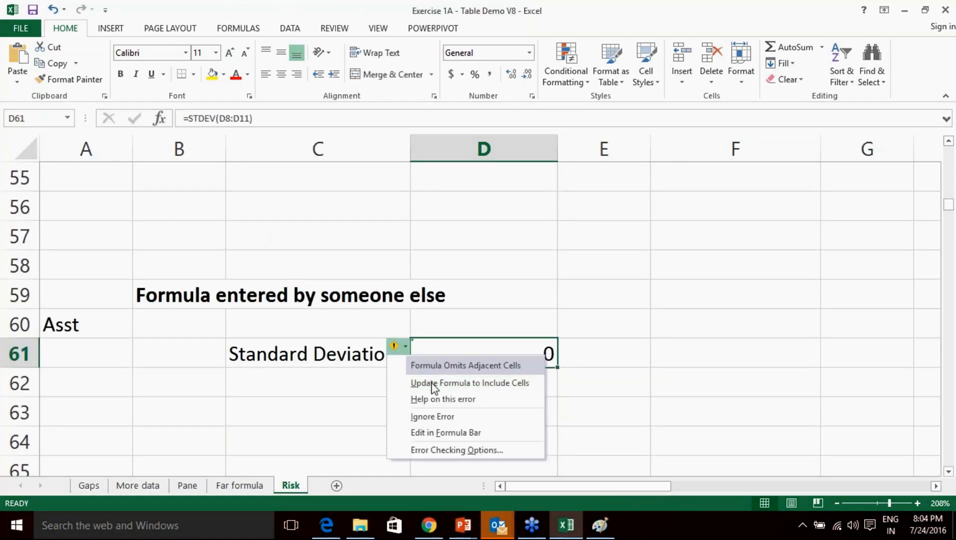
left_click(445, 383)
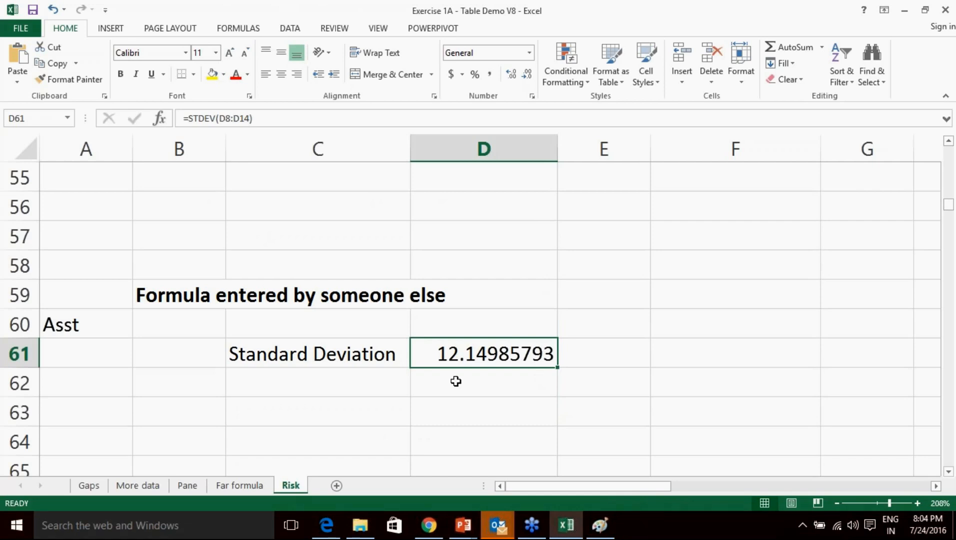
scroll(455, 381, "up", 18)
scroll(435, 387, "down", 3)
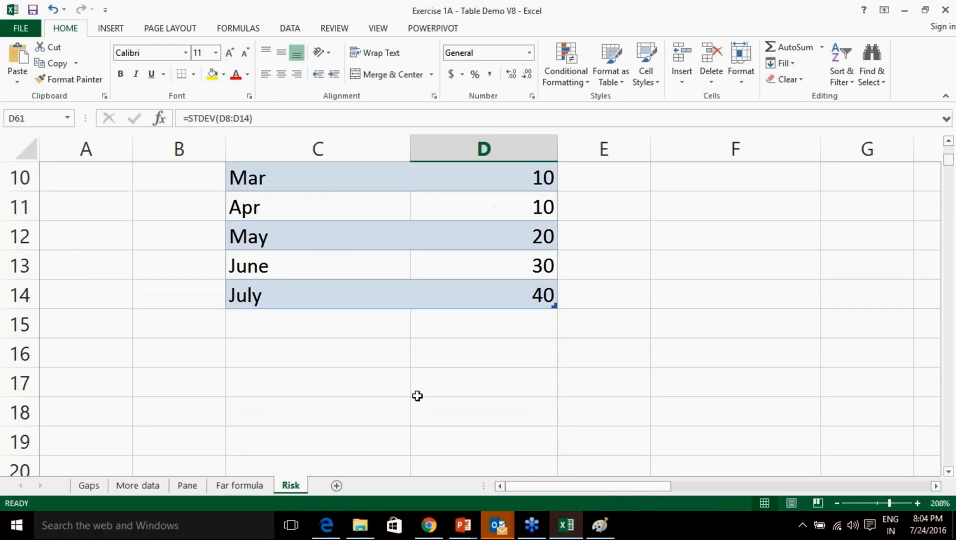
left_click(346, 331)
Enter August with revenue 35 and confirm STDEV now spans D8:D15, reading 12.6596942.
type("August")
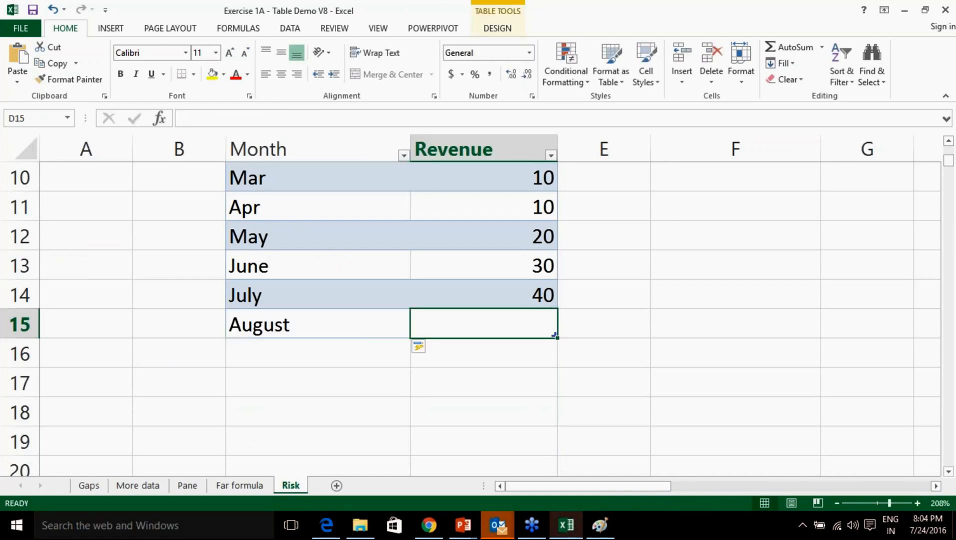
type("35")
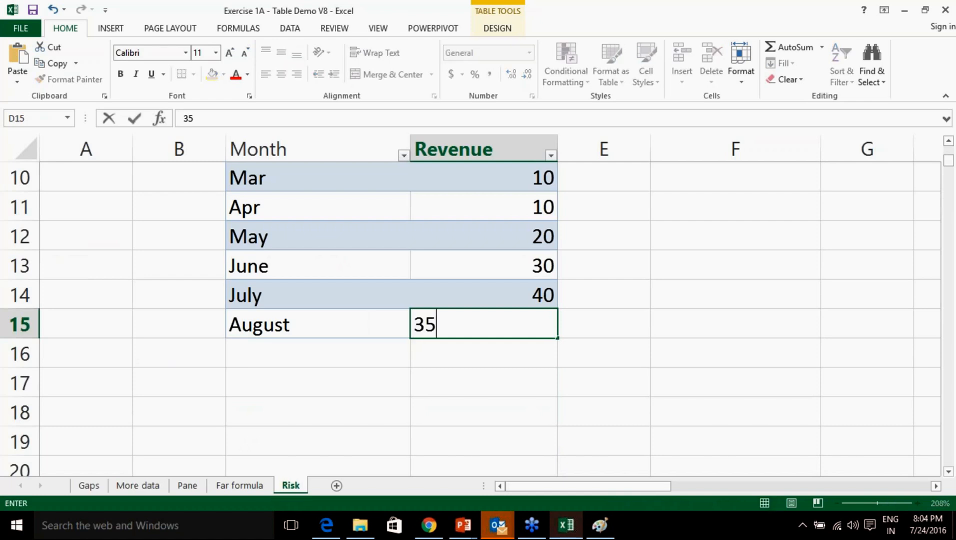
key("Return")
scroll(461, 359, "down", 15)
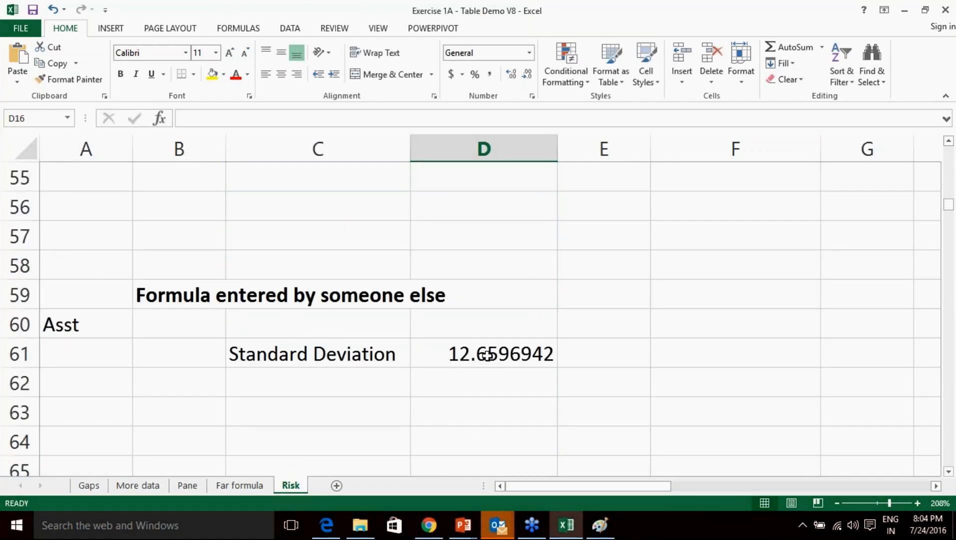
left_click(487, 358)
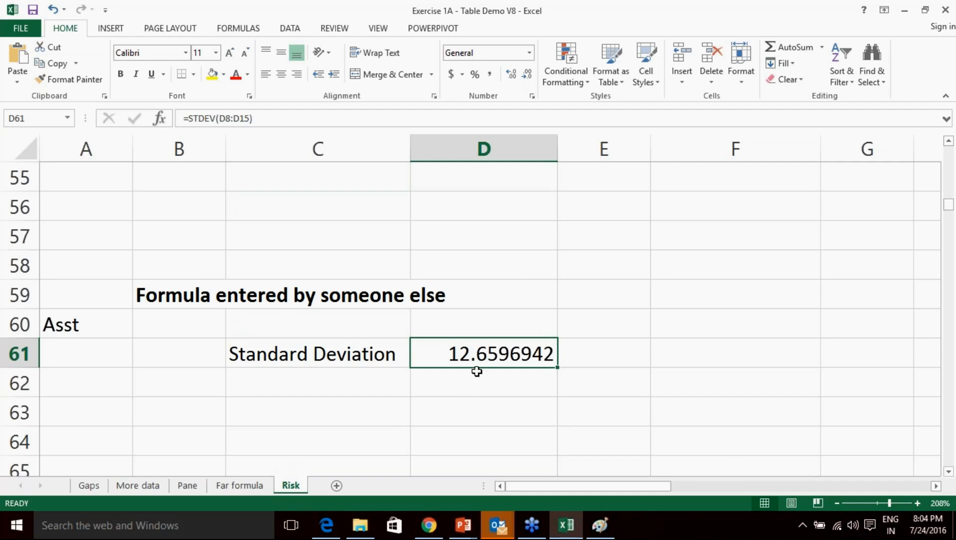
scroll(479, 369, "up", 18)
scroll(348, 252, "down", 2)
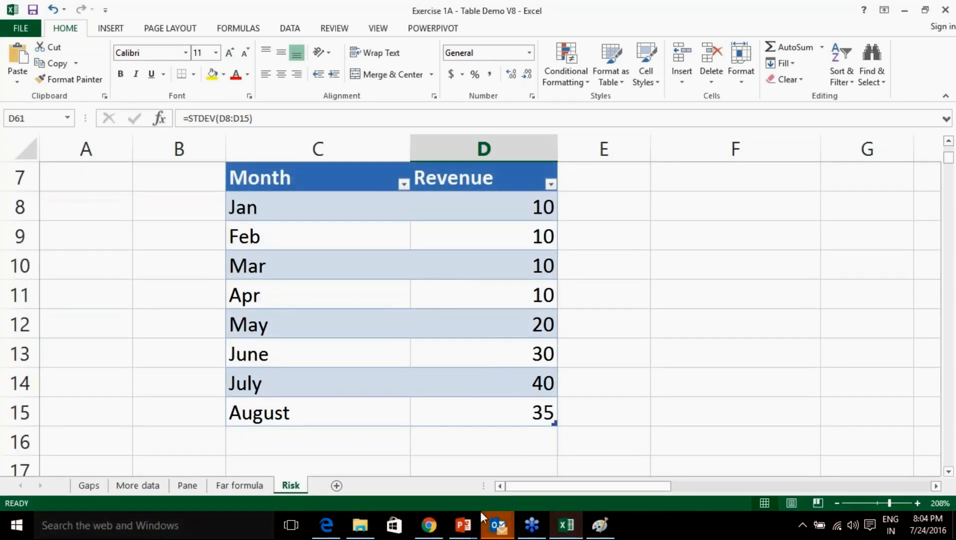
left_click(429, 525)
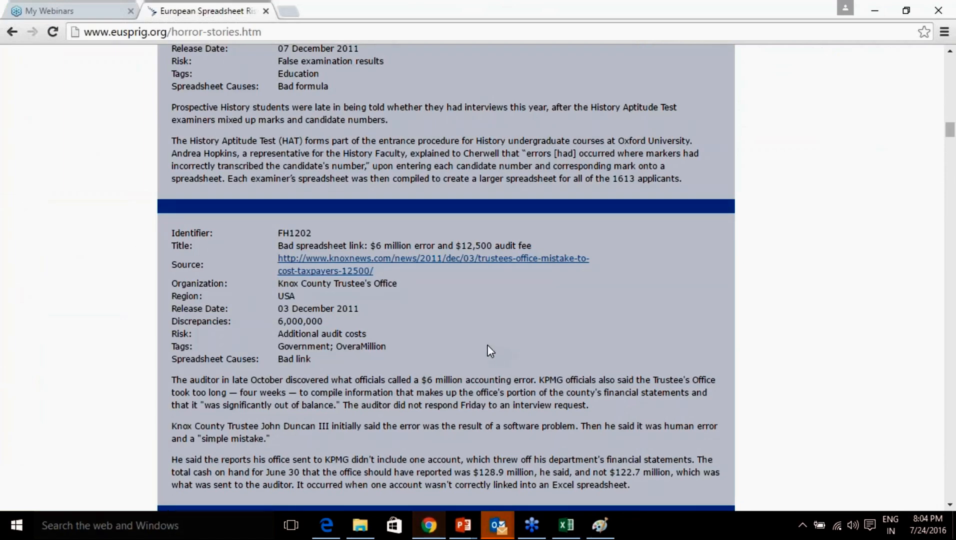
scroll(488, 346, "down", 9)
scroll(490, 349, "down", 10)
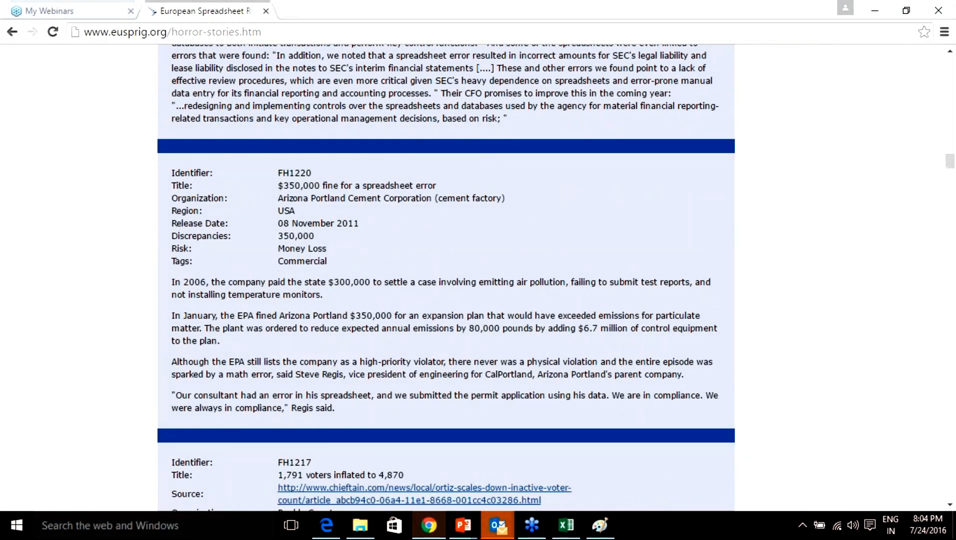
scroll(488, 427, "down", 6)
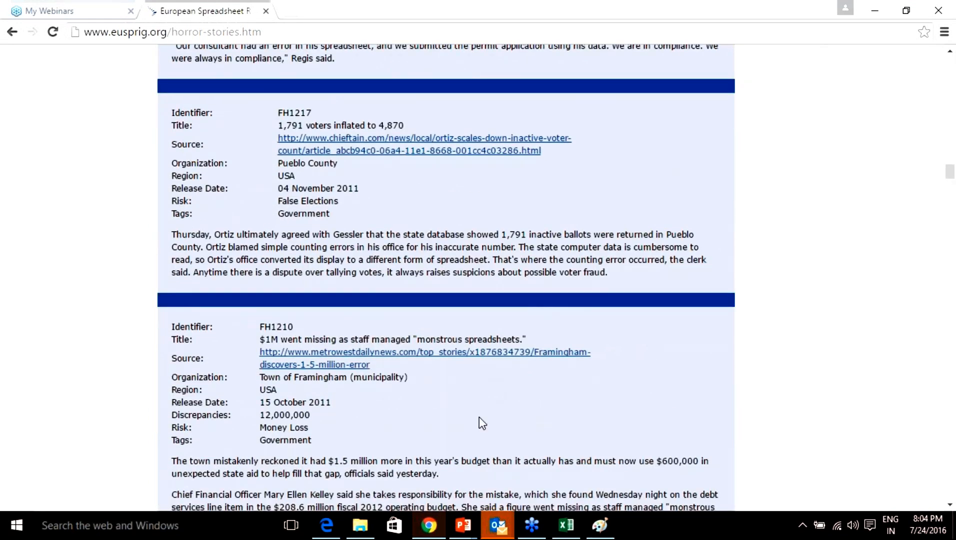
scroll(453, 392, "down", 1)
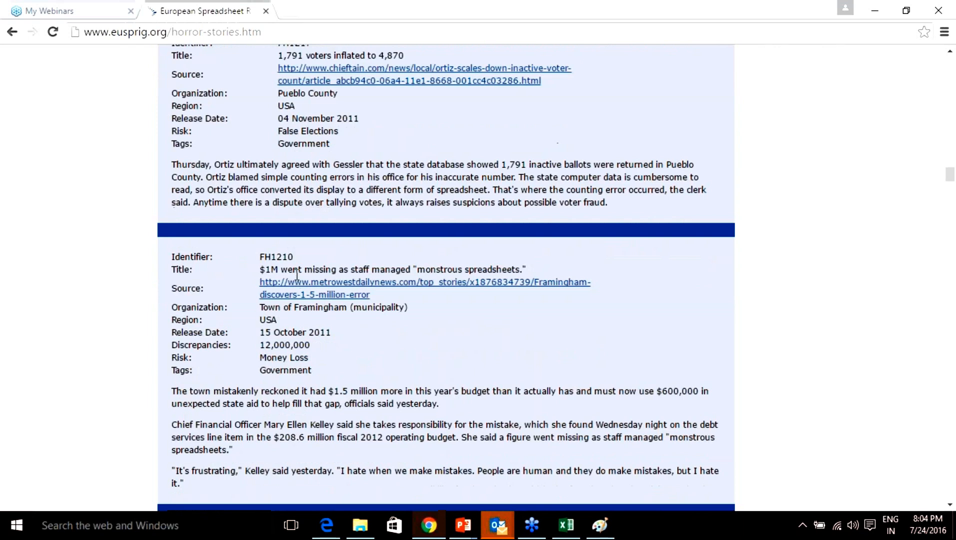
left_click_drag(527, 271, 260, 272)
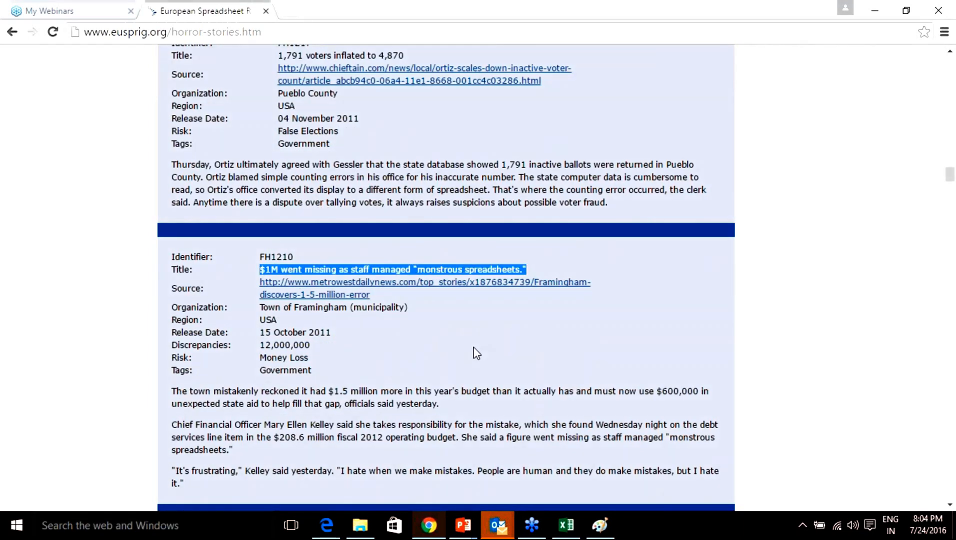
left_click(474, 352)
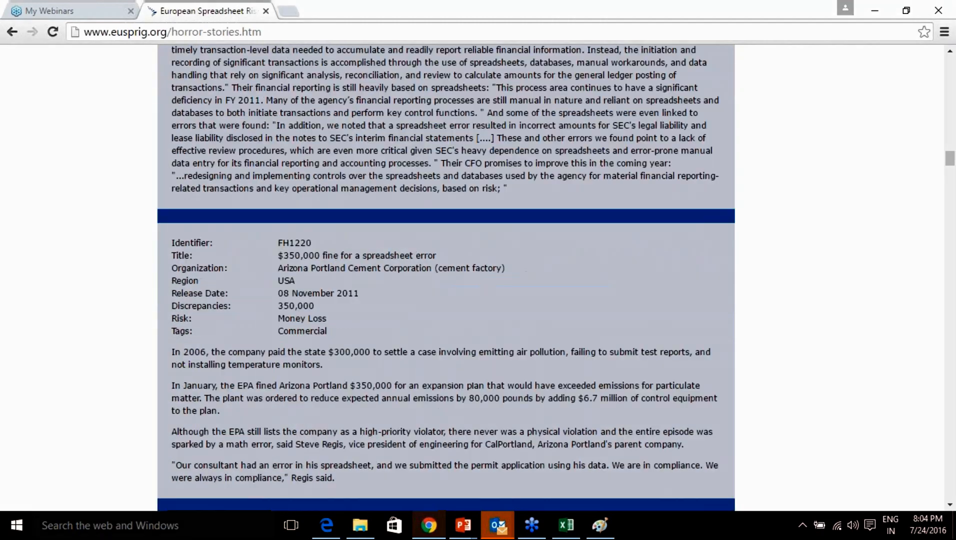
scroll(474, 347, "up", 20)
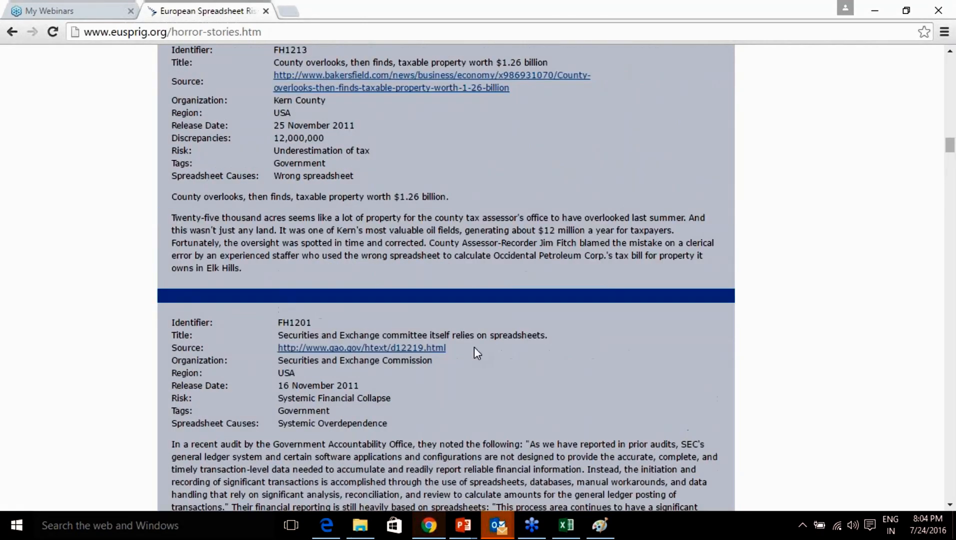
scroll(475, 347, "up", 8)
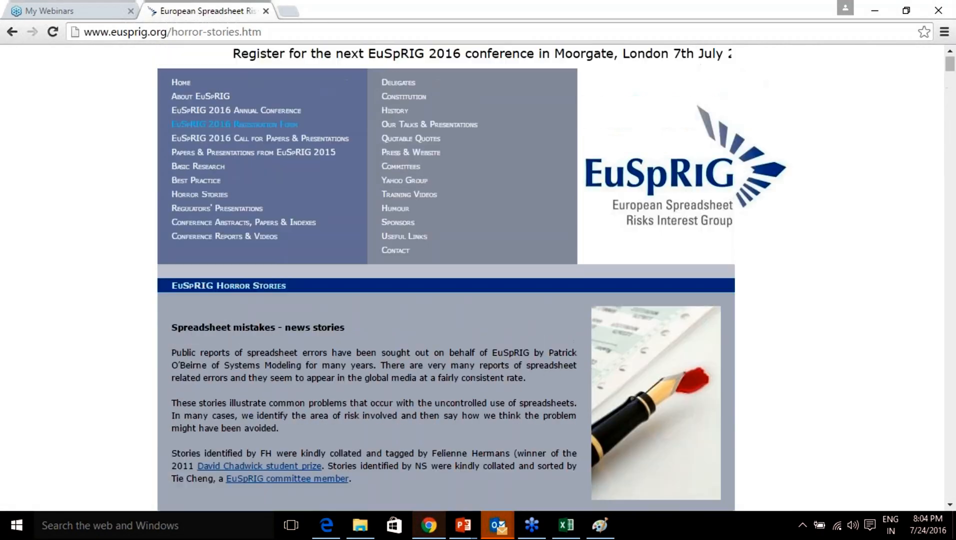
scroll(474, 347, "down", 3)
scroll(476, 347, "up", 2)
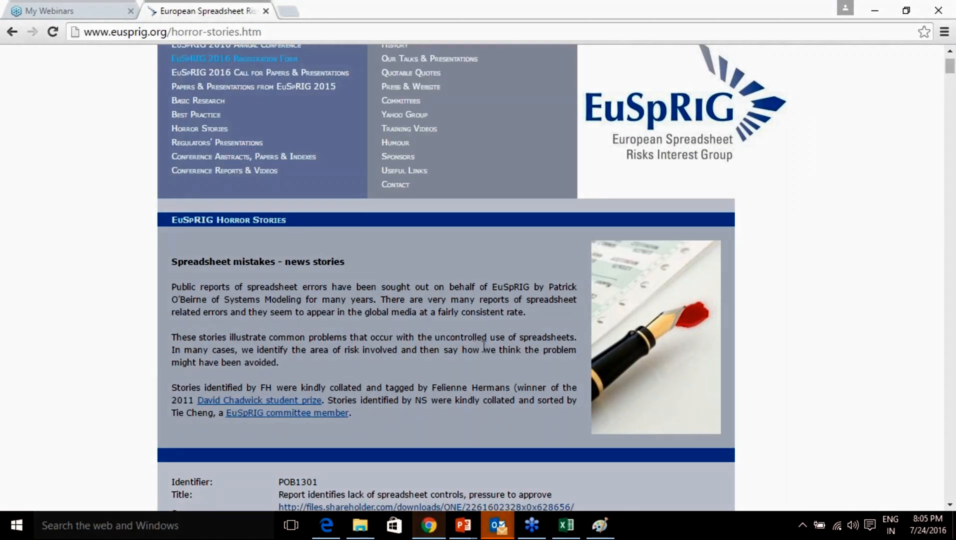
left_click(570, 532)
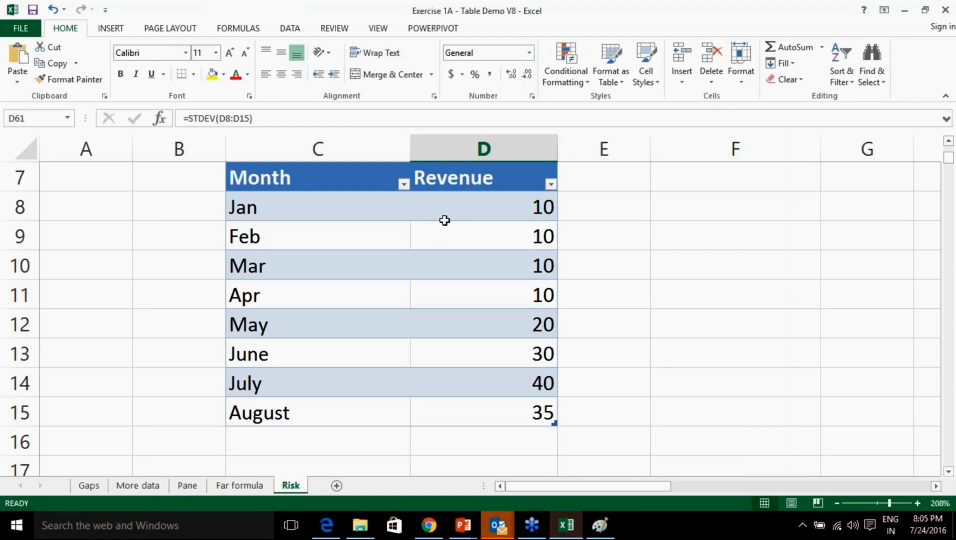
Scroll right from D1 to columns O–X to reveal the stray 40 values in T5 and V8.
scroll(445, 219, "up", 2)
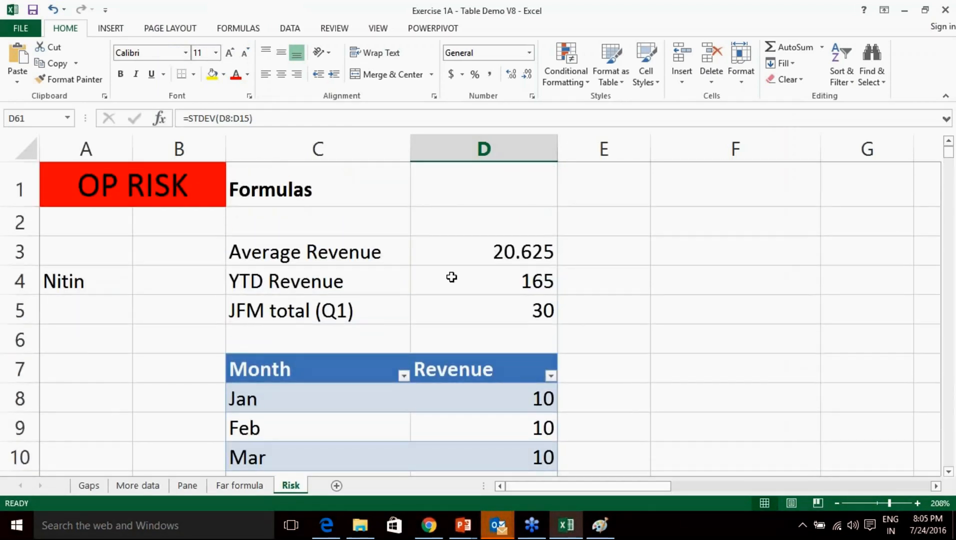
scroll(448, 275, "down", 17)
scroll(449, 279, "down", 1)
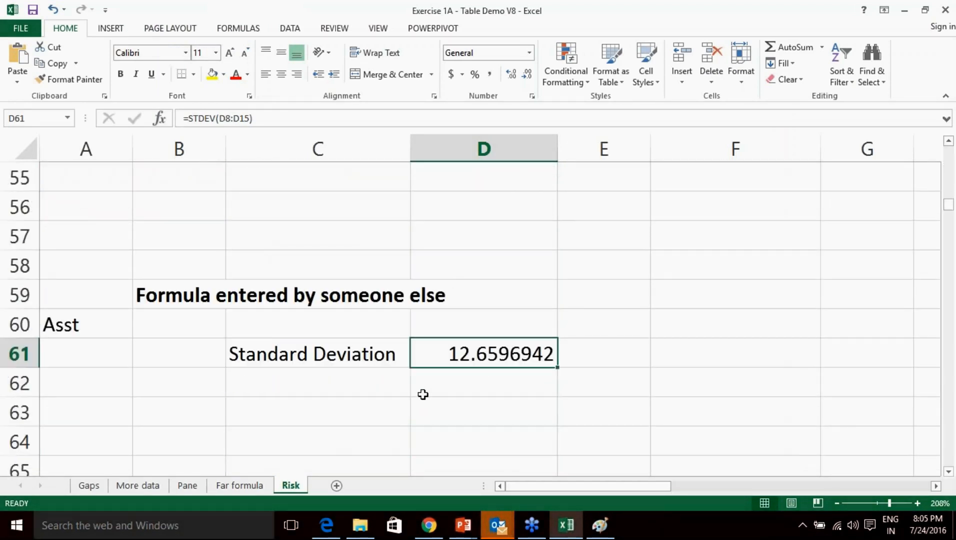
scroll(433, 391, "up", 18)
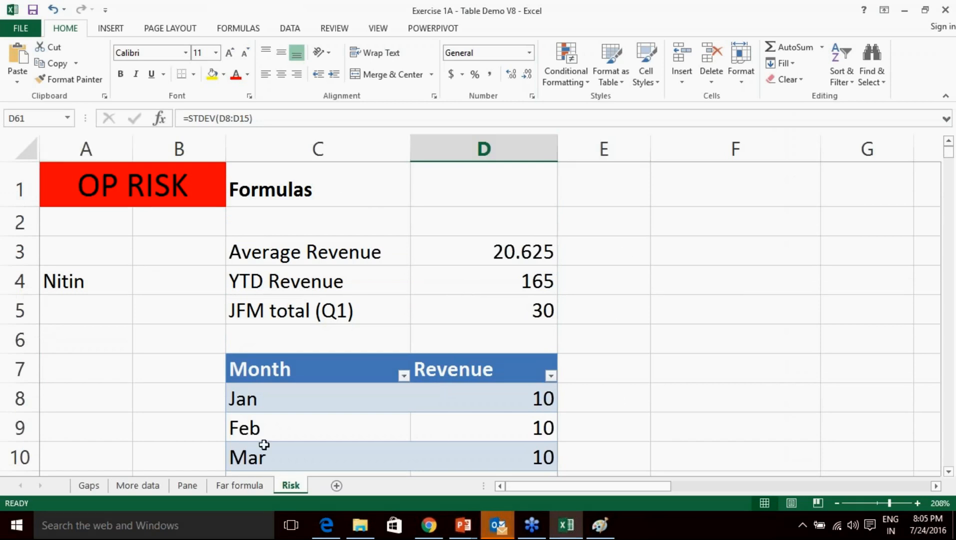
left_click(443, 193)
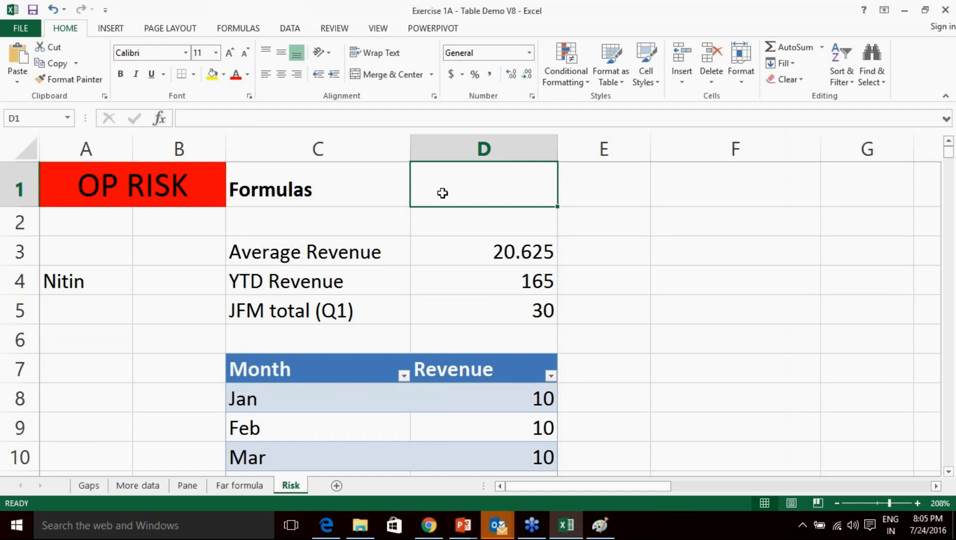
left_click_drag(568, 486, 848, 484)
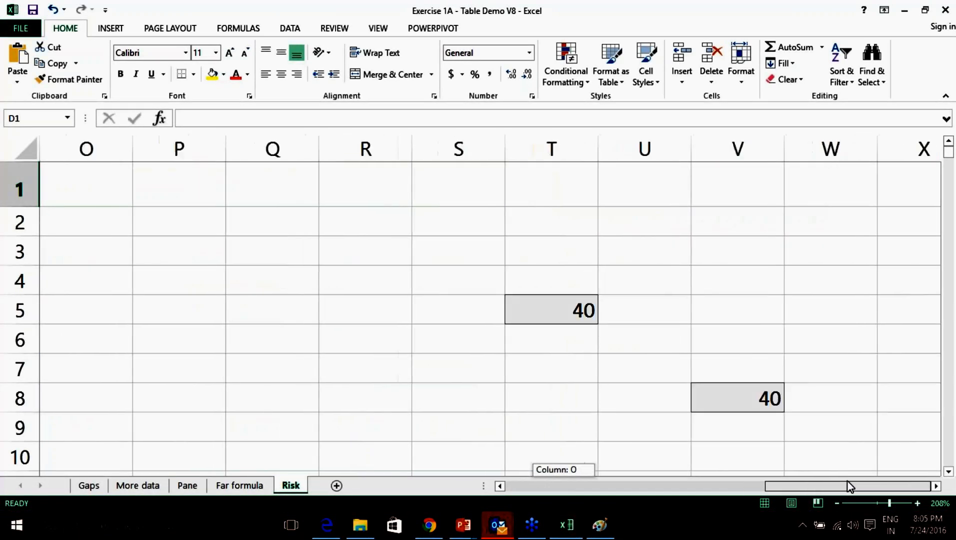
left_click(936, 486)
scroll(740, 483, "down", 3)
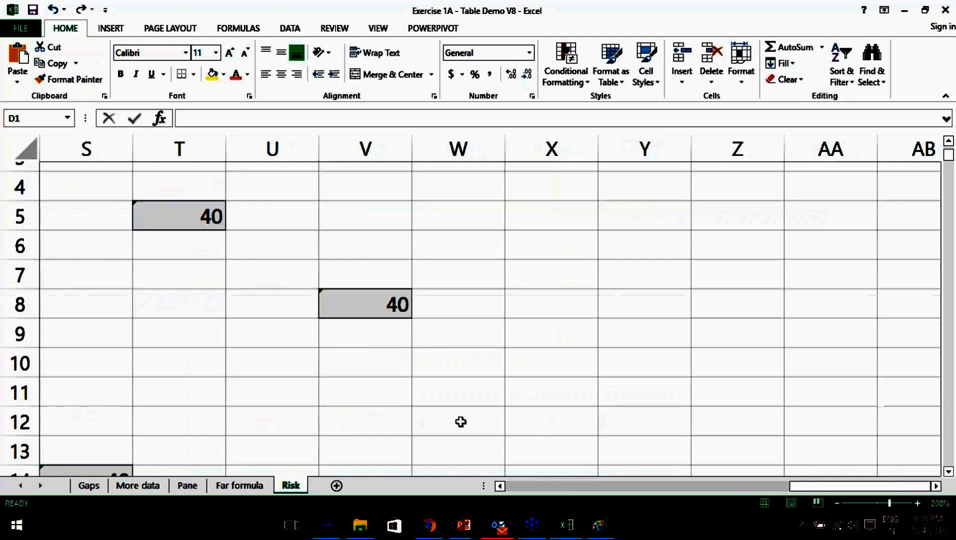
scroll(740, 483, "up", 1)
left_click_drag(801, 484, 766, 488)
scroll(726, 475, "up", 1)
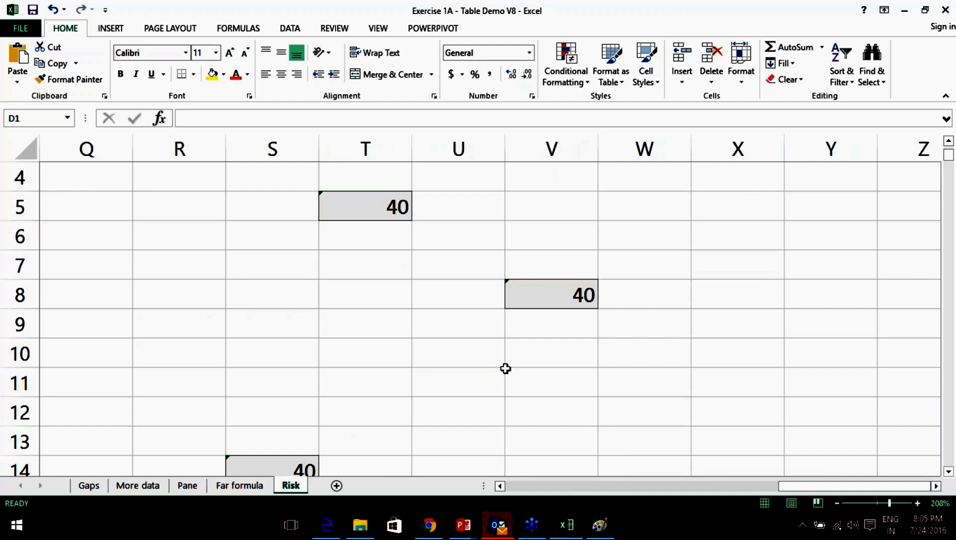
left_click(382, 205)
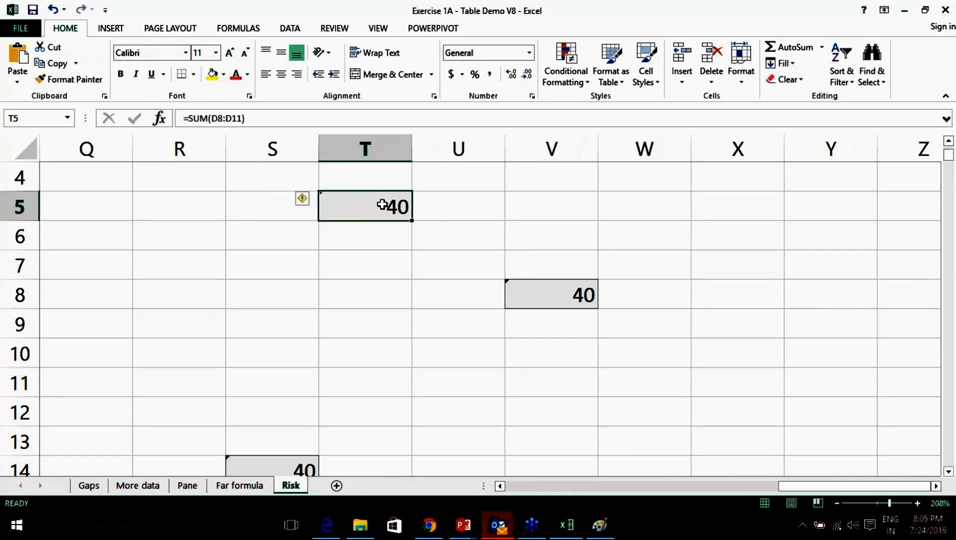
left_click(530, 289)
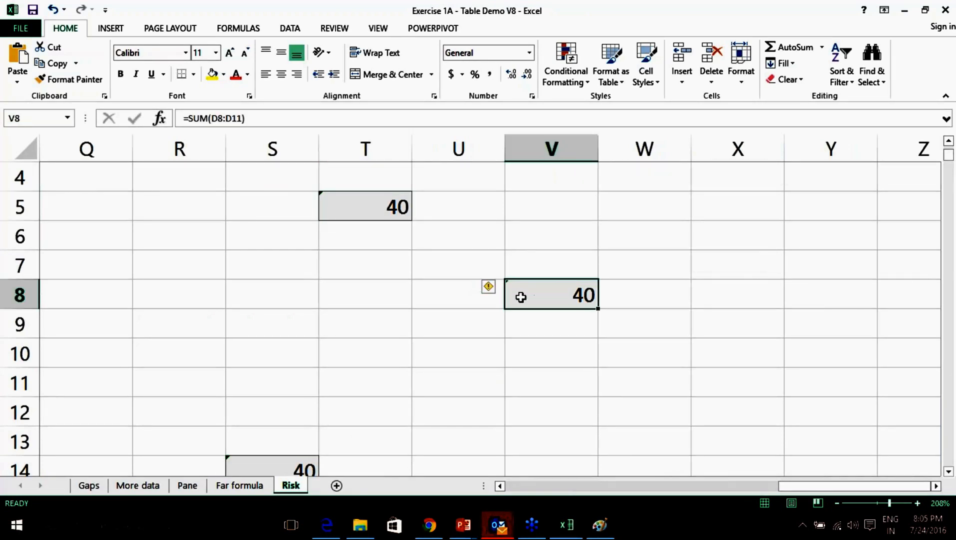
left_click(279, 458)
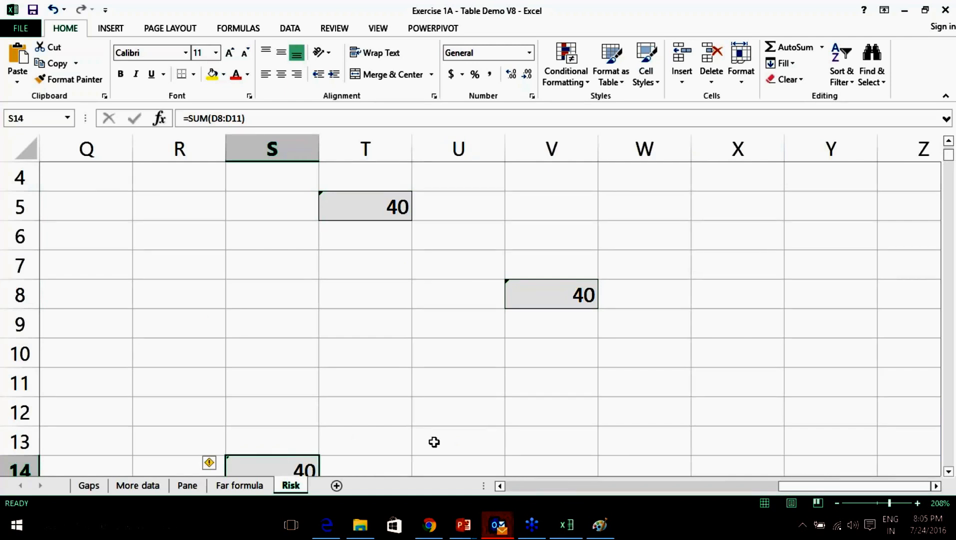
left_click(374, 208)
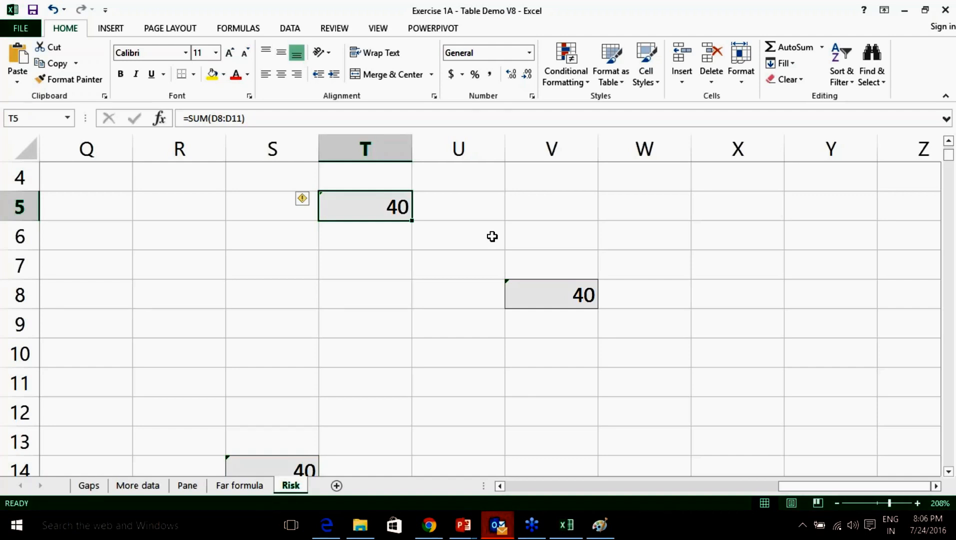
left_click(758, 386)
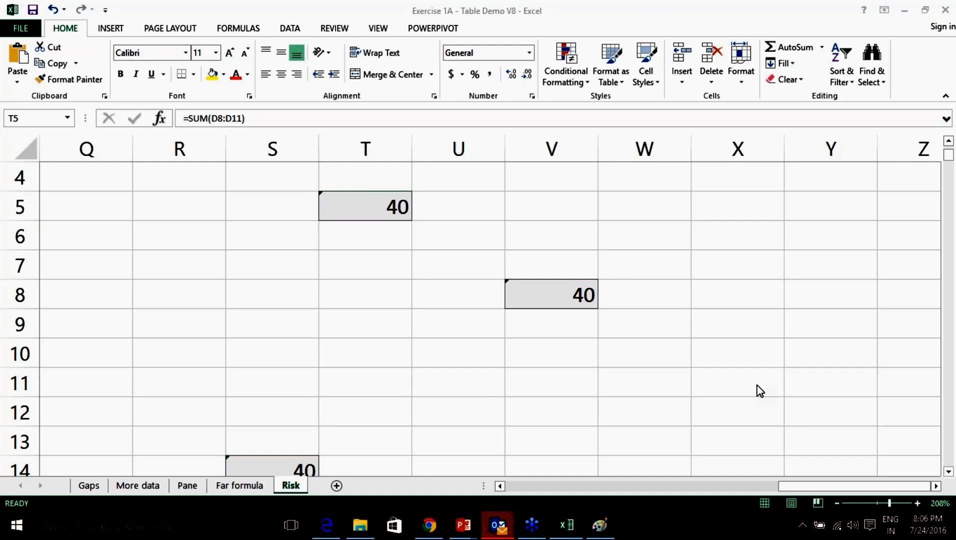
left_click(788, 429)
mouse_move(257, 13)
left_mouse_down()
mouse_move(235, 13)
mouse_move(220, 37)
mouse_move(270, 45)
mouse_move(269, 15)
left_mouse_up()
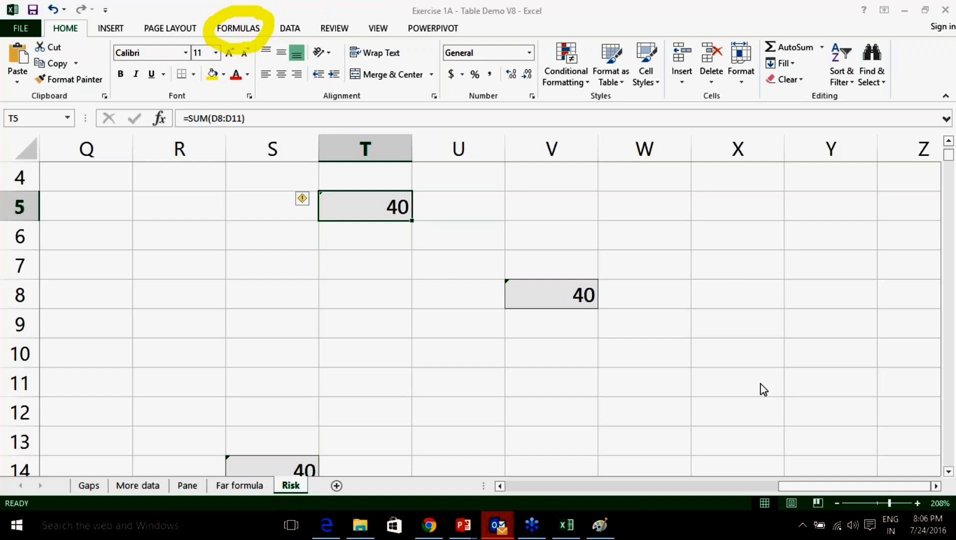
Circle the Error Checking feature on the Formulas ribbon with the on-screen pen, then clear the ink.
left_click(802, 472)
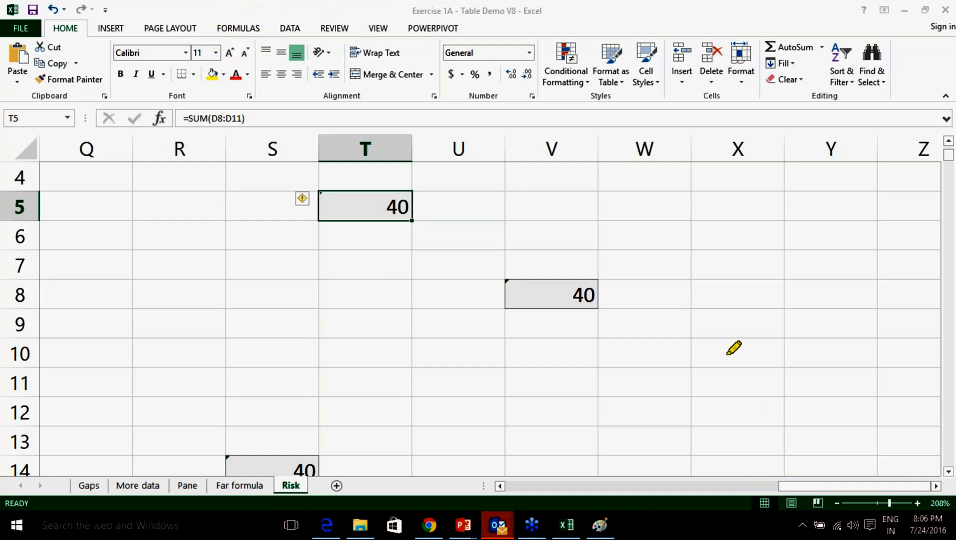
left_click(788, 399)
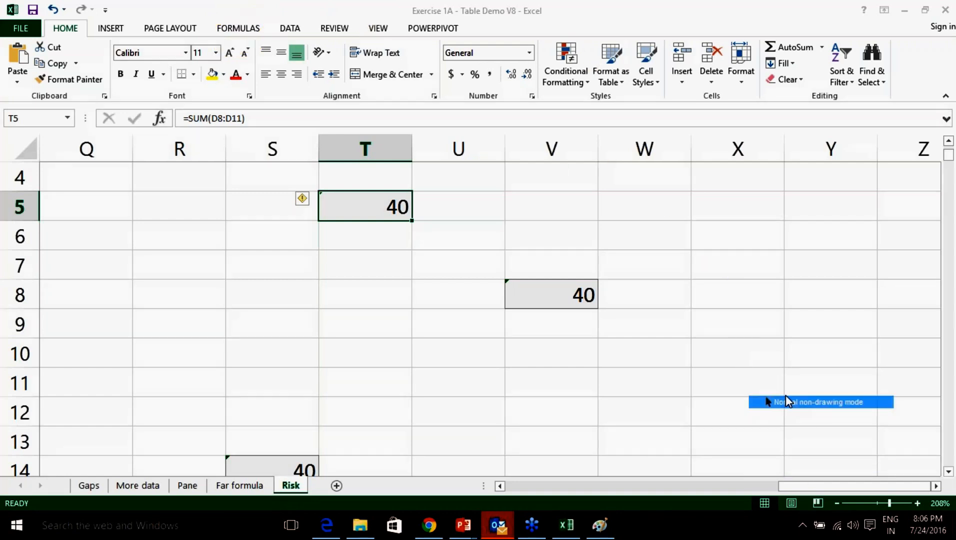
left_click(236, 29)
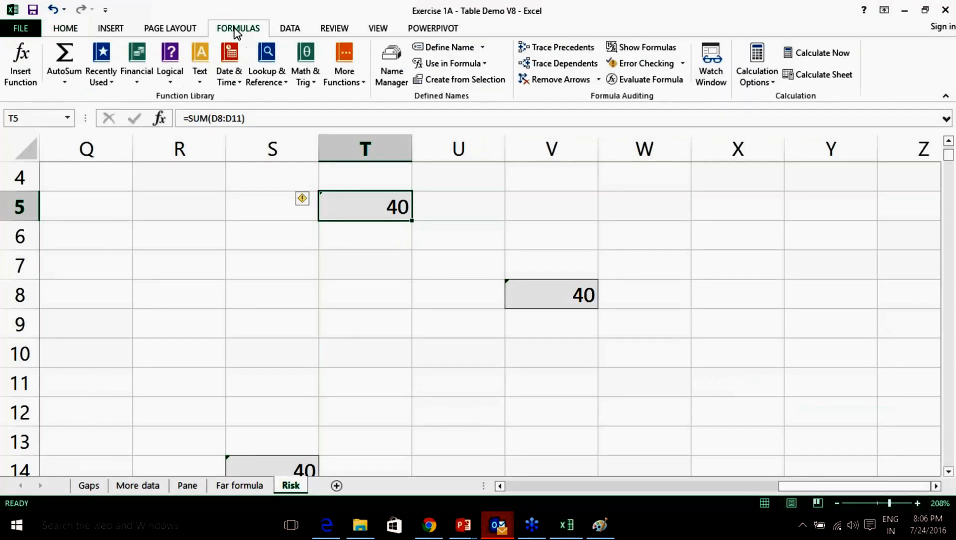
left_click(768, 397)
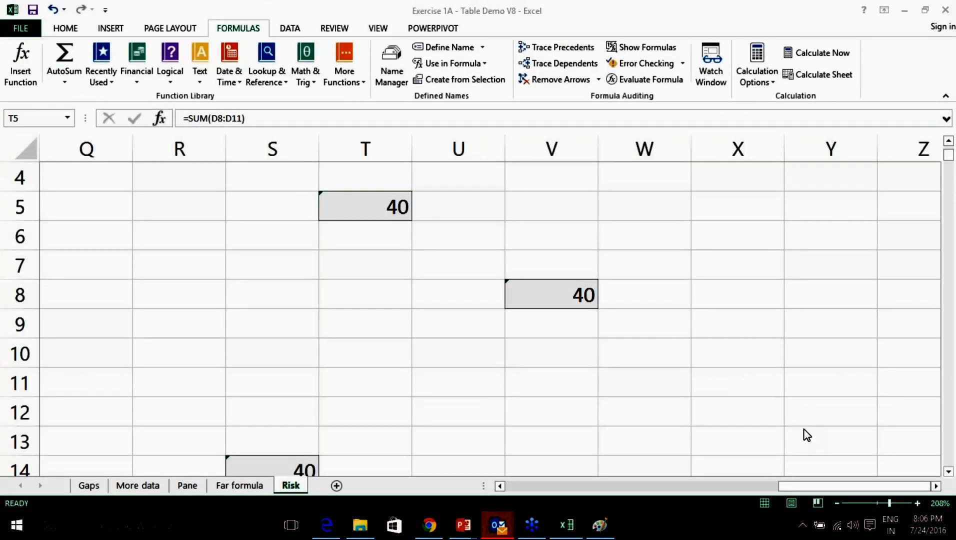
left_click(779, 417)
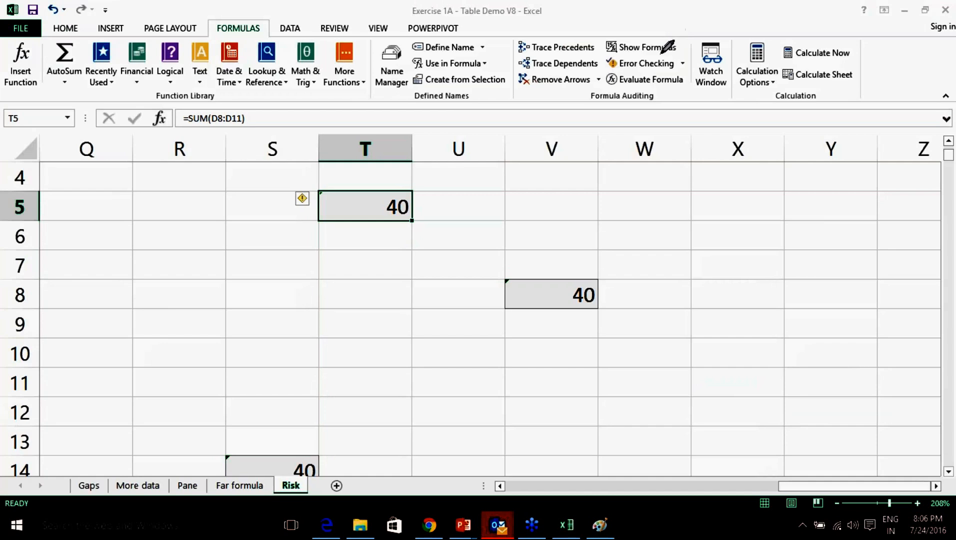
mouse_move(665, 51)
left_mouse_down()
mouse_move(607, 54)
mouse_move(603, 74)
mouse_move(650, 81)
mouse_move(691, 58)
mouse_move(665, 51)
left_mouse_up()
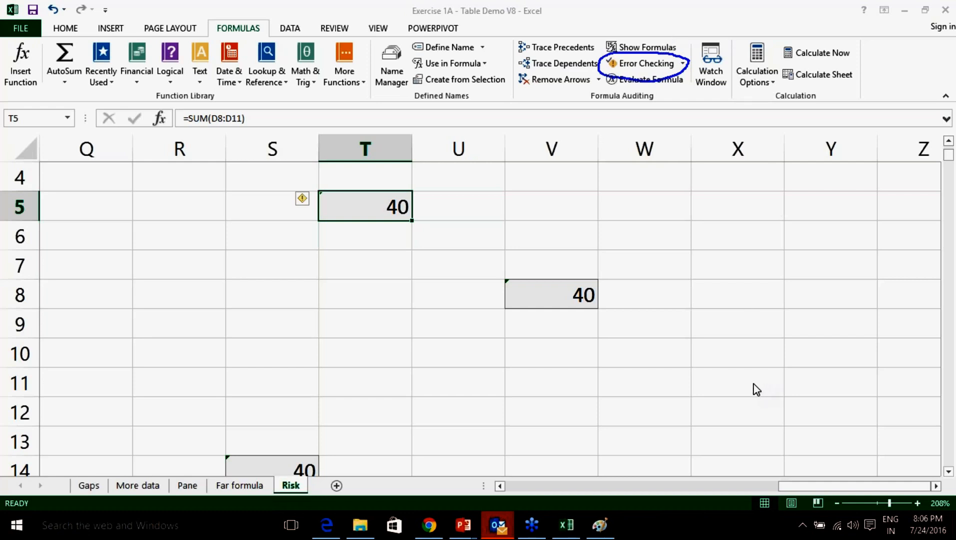
left_click(783, 471)
right_click(745, 406)
left_click(772, 404)
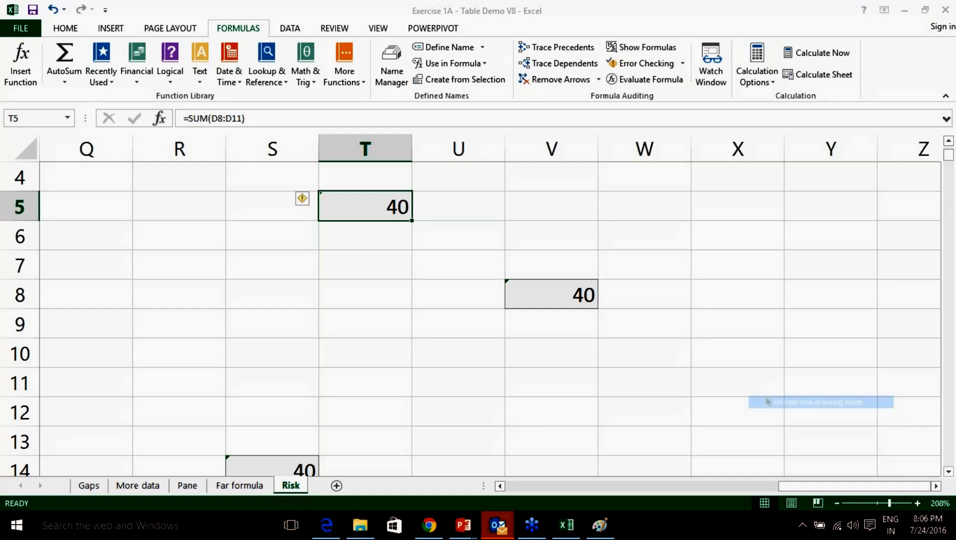
Run Error Checking and extend the T5, V8 and S14 sums to the adjacent revenue cells, showing 165.
left_click(682, 63)
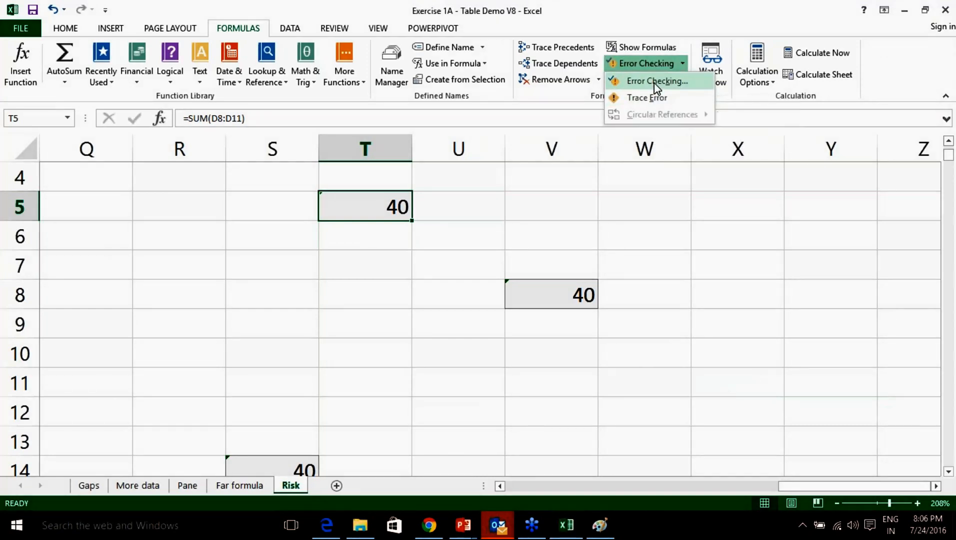
left_click(657, 82)
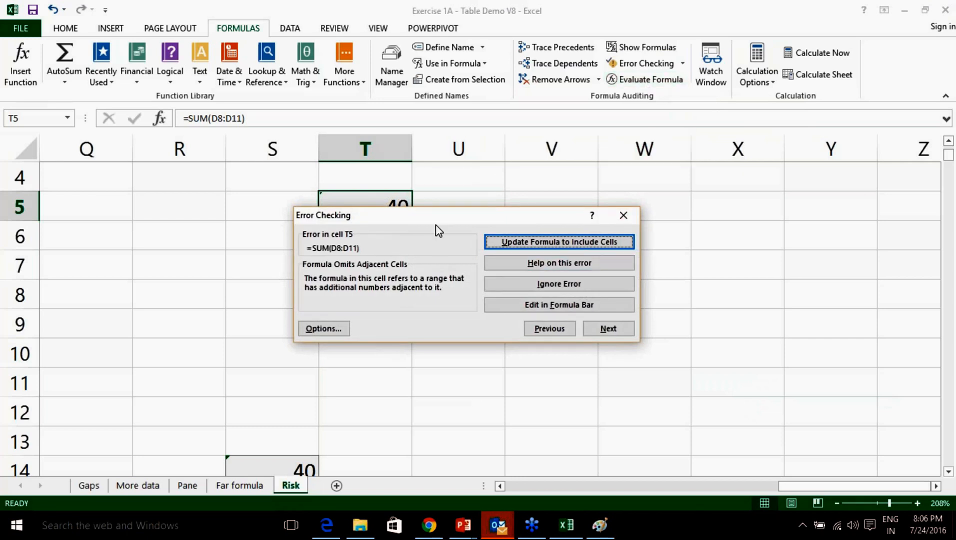
left_click_drag(436, 219, 439, 254)
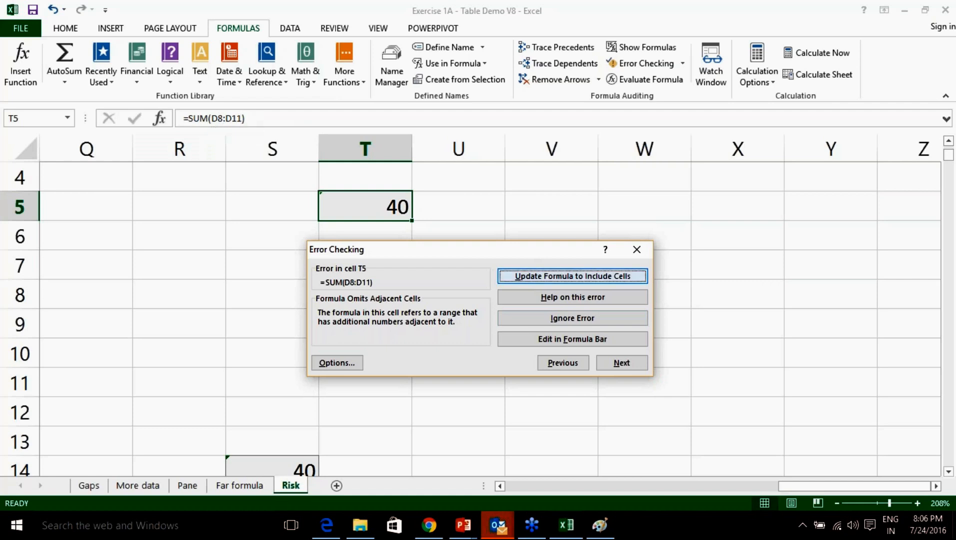
left_click(584, 277)
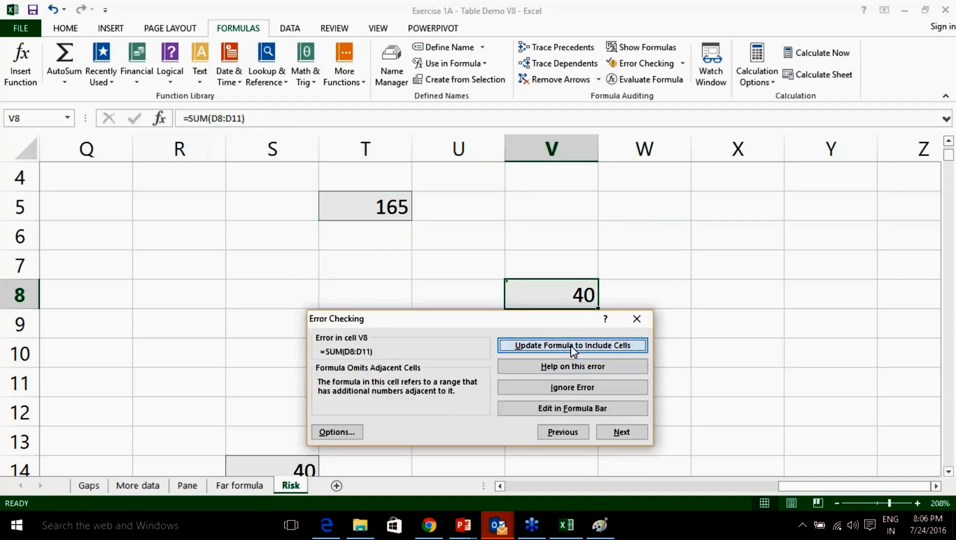
left_click(571, 345)
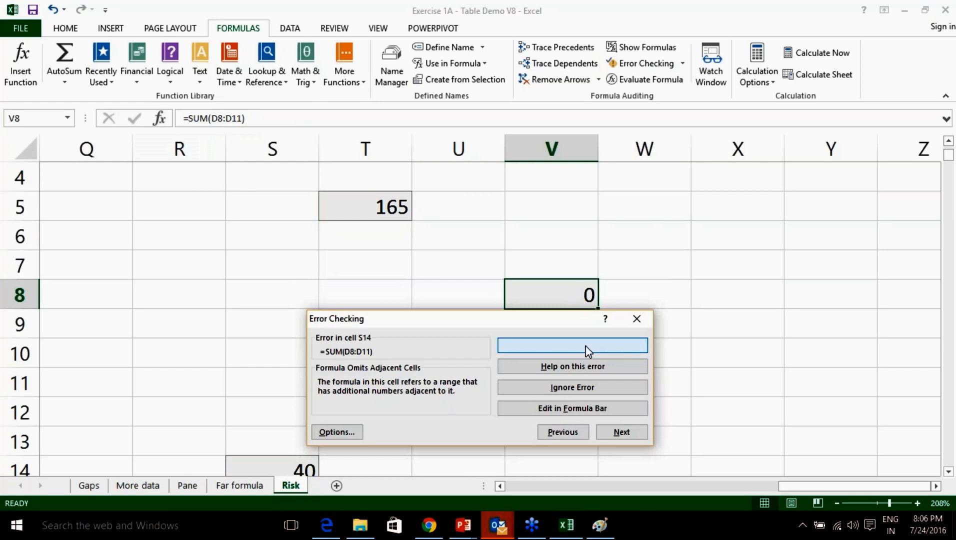
left_click(589, 349)
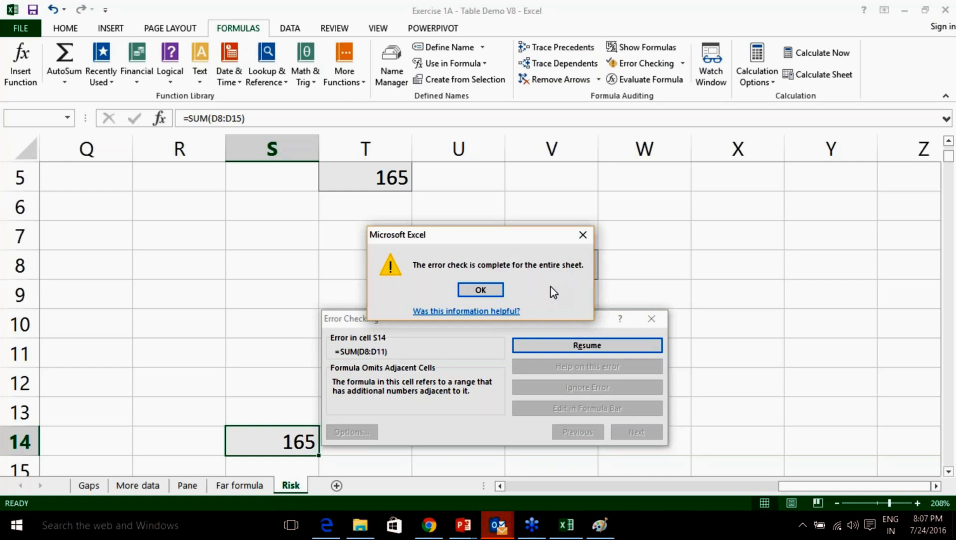
left_click(477, 292)
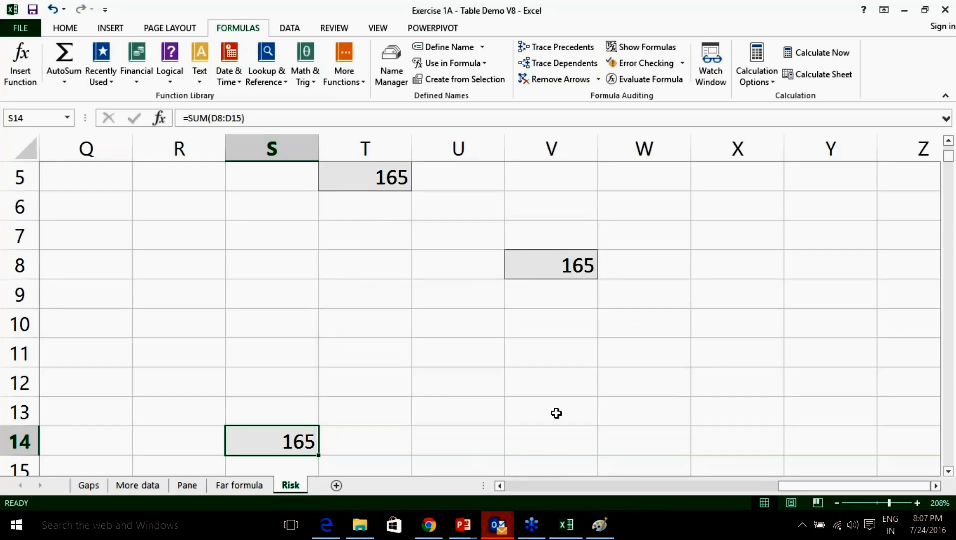
Add September with revenue 50 in row 16 of the table.
left_click_drag(823, 487, 480, 488)
scroll(463, 365, "down", 2)
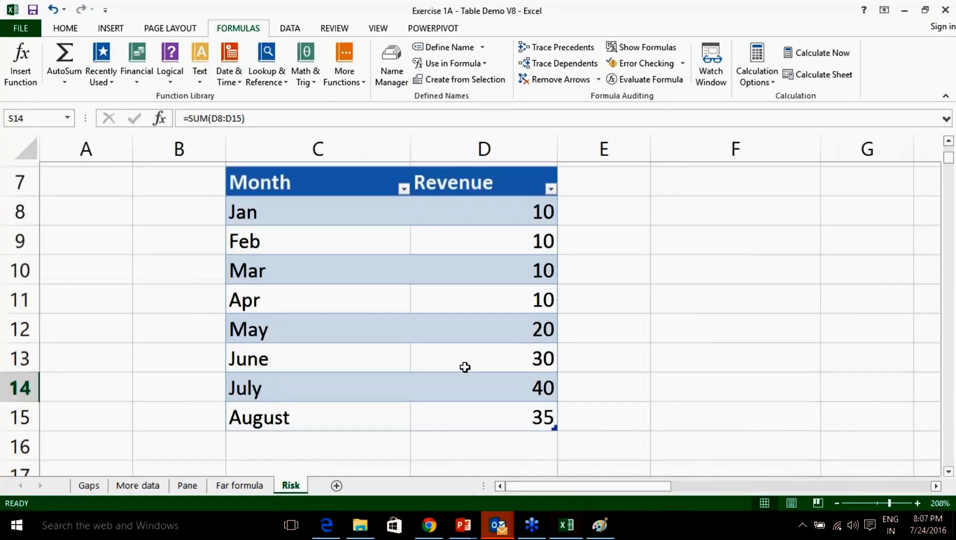
left_click(292, 312)
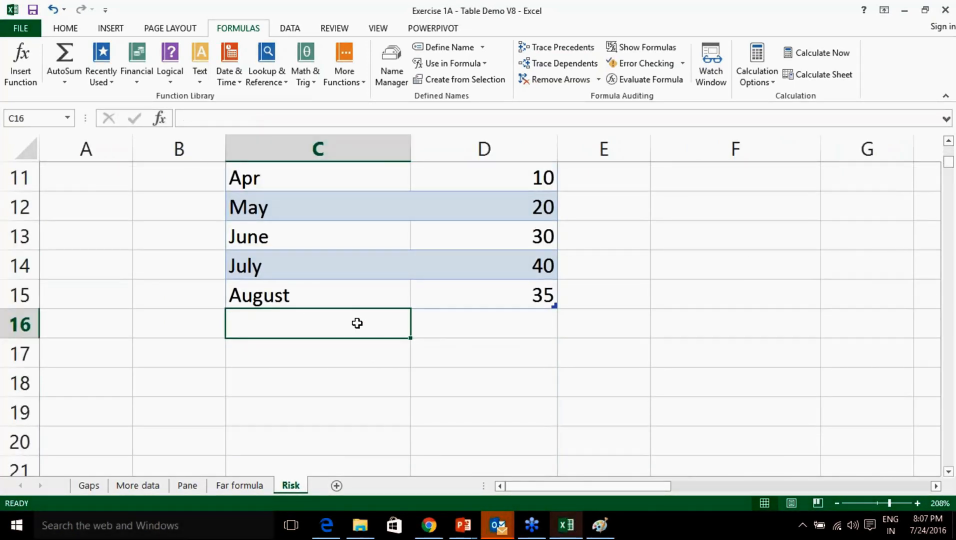
type("September")
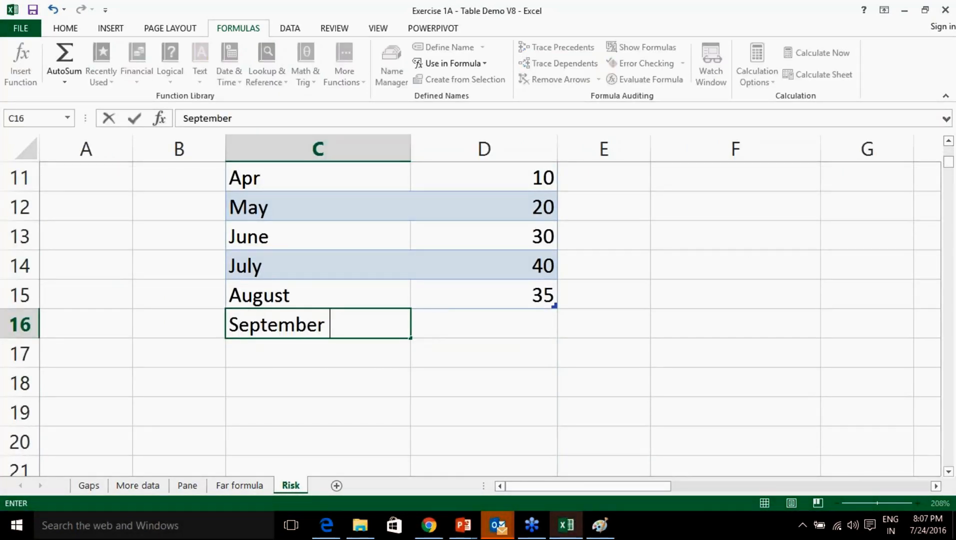
key("Tab")
type("50")
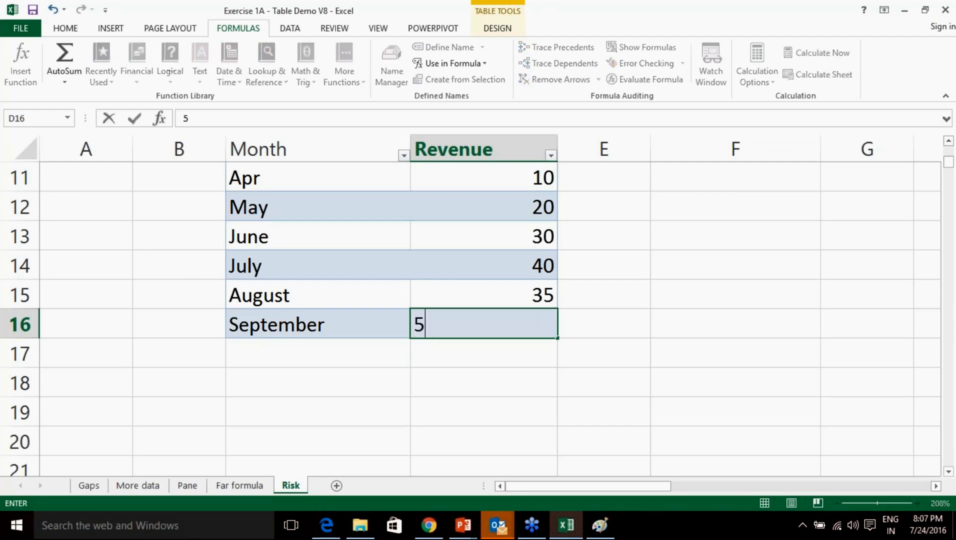
key("Return")
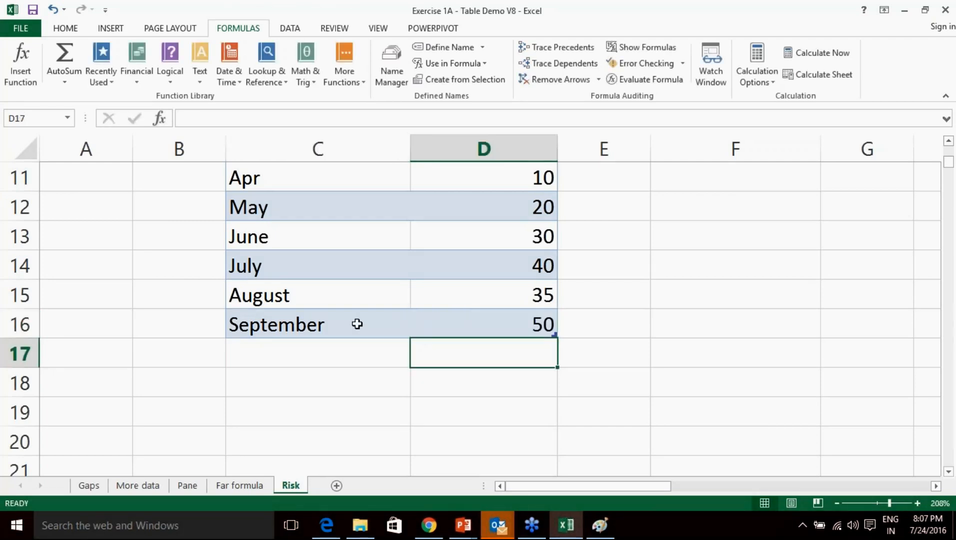
Check the Average Revenue formula in D3 and the STDEV formula in D61 spanning D8:D16.
scroll(357, 324, "up", 4)
left_click(480, 250)
left_click_drag(480, 273, 538, 317)
scroll(537, 435, "down", 5)
scroll(522, 426, "down", 12)
left_click(522, 432)
Scroll right to confirm the stray T5, V8 and S14 sums now read 215.
left_click_drag(632, 489, 892, 488)
scroll(615, 404, "up", 14)
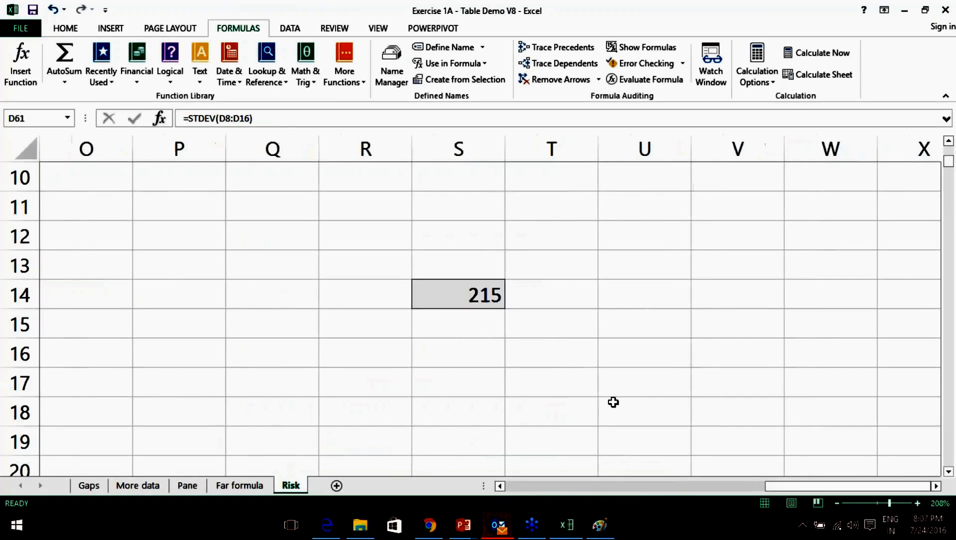
scroll(613, 403, "up", 3)
left_click(791, 486)
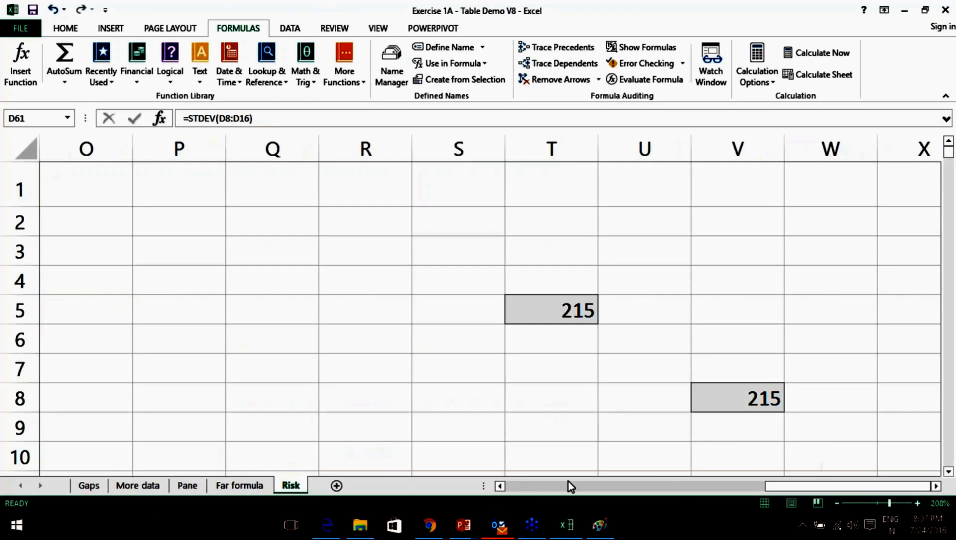
left_click(936, 486)
left_click(935, 486)
left_click(935, 486)
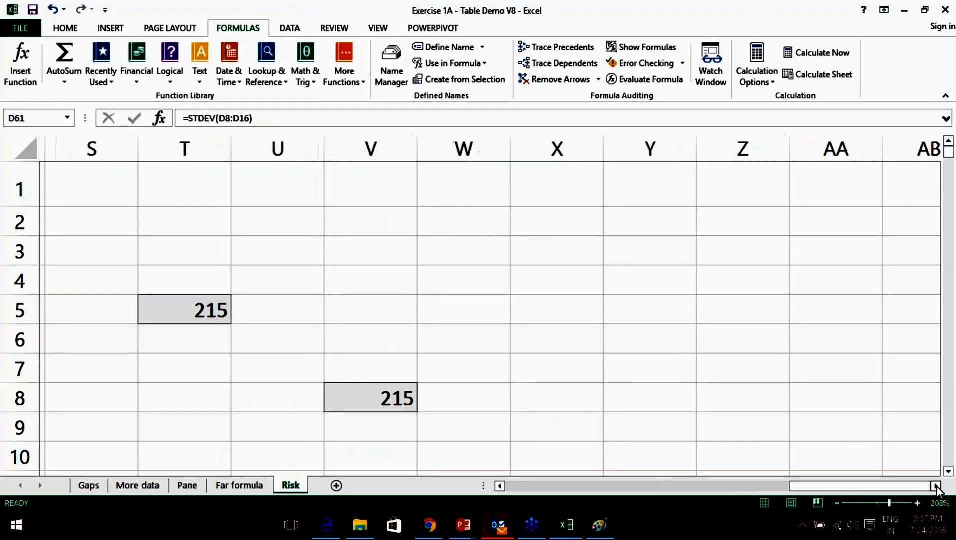
left_click(936, 486)
scroll(440, 360, "down", 3)
scroll(440, 361, "up", 1)
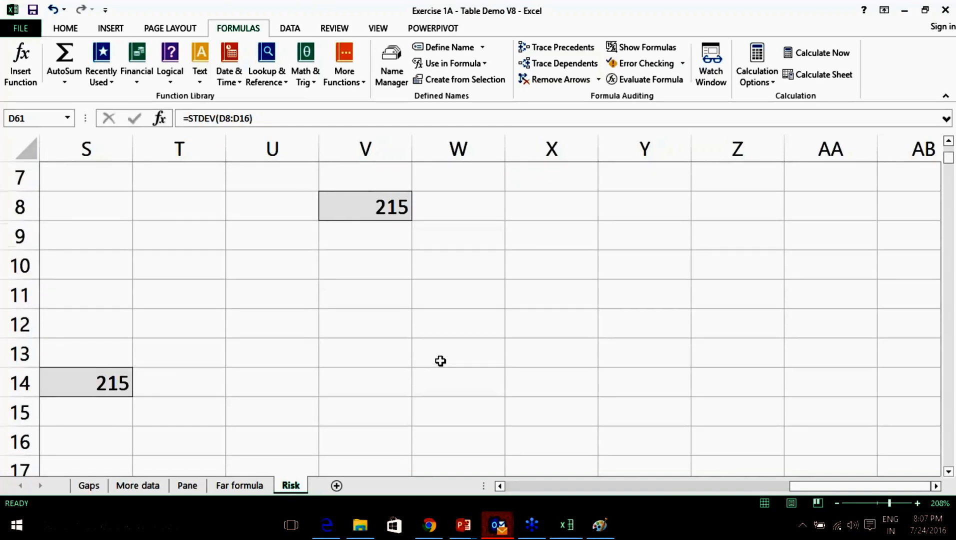
scroll(440, 361, "up", 1)
left_click_drag(802, 486, 583, 488)
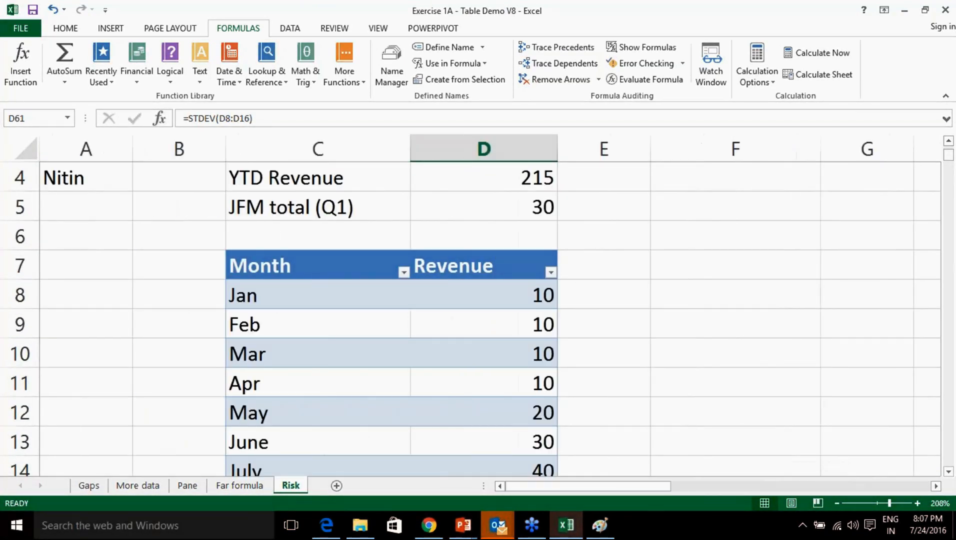
scroll(406, 388, "up", 3)
left_click(101, 183)
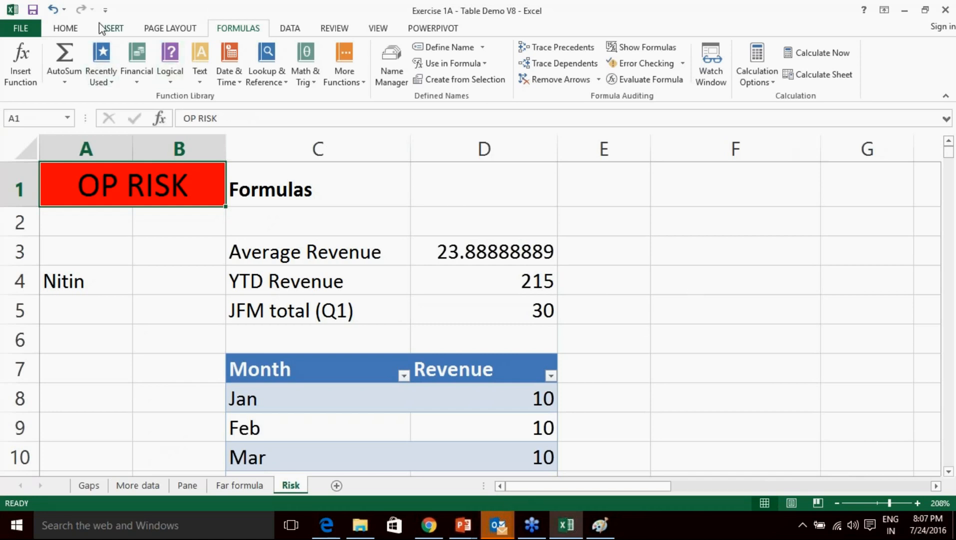
Change the OP RISK title cell's fill from red to green.
left_click(72, 29)
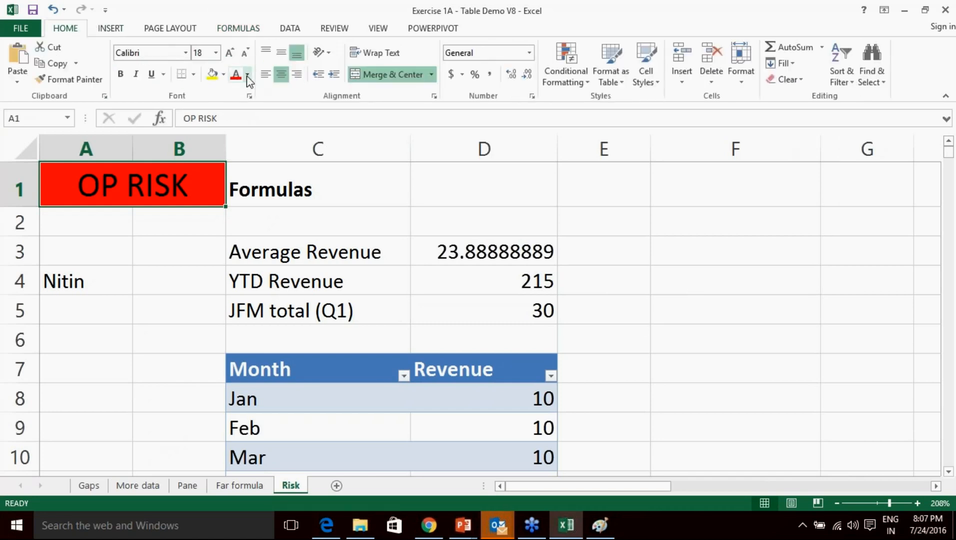
left_click(247, 75)
left_click(223, 76)
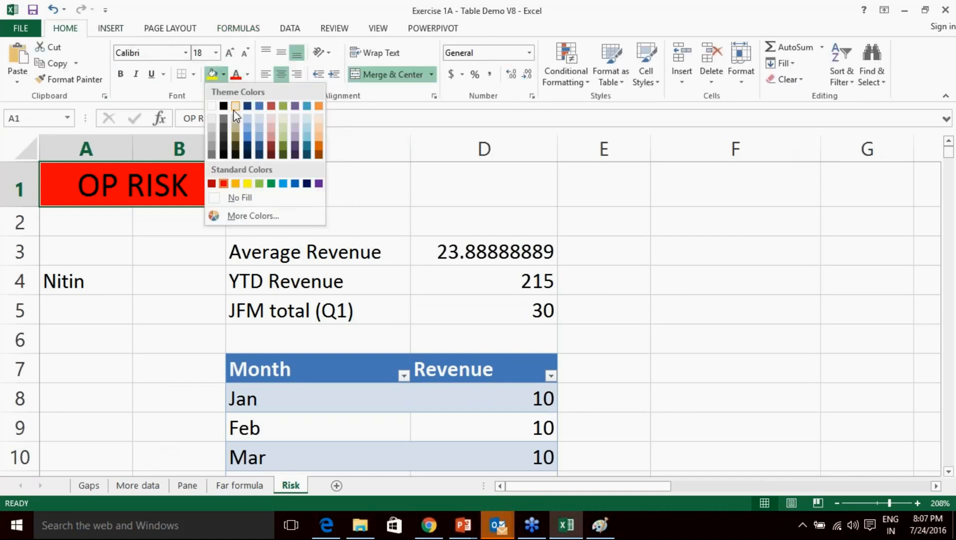
left_click(260, 185)
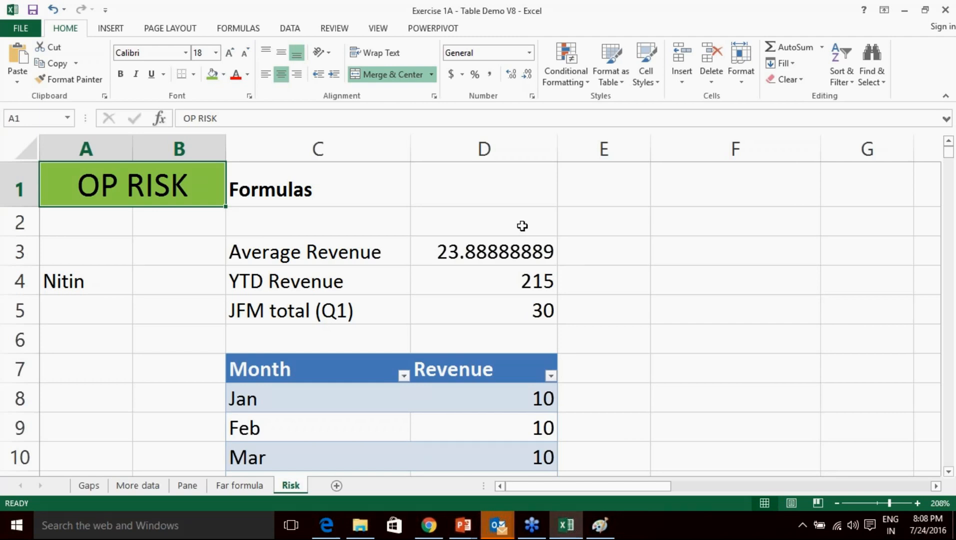
scroll(484, 322, "down", 2)
left_click_drag(366, 175, 512, 461)
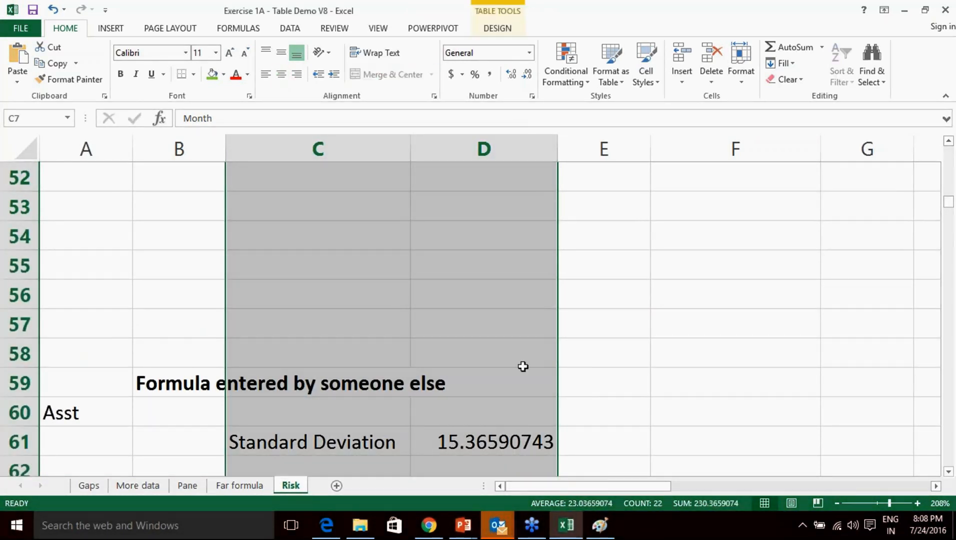
Scroll from the standard deviation result at row 58 back up to the Month and Revenue table.
scroll(523, 367, "down", 1)
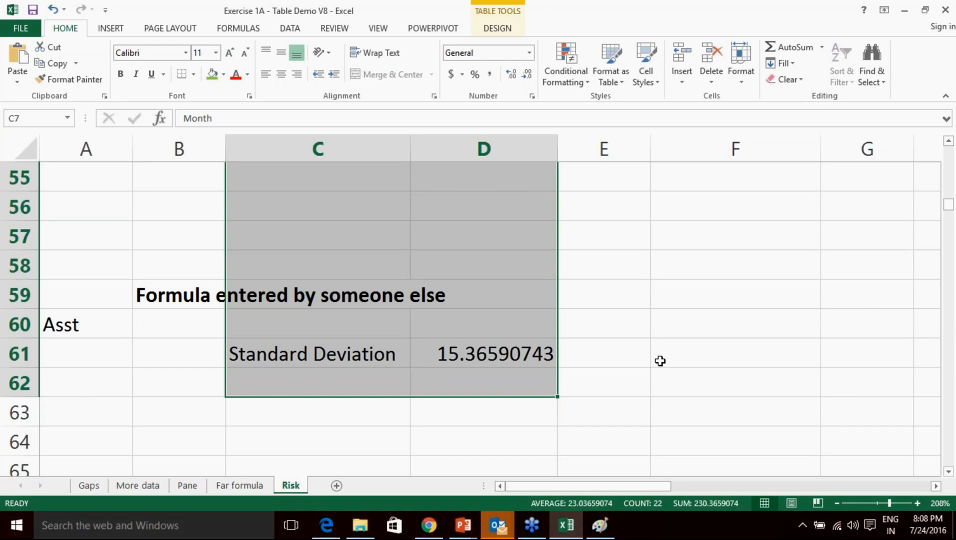
scroll(483, 301, "up", 12)
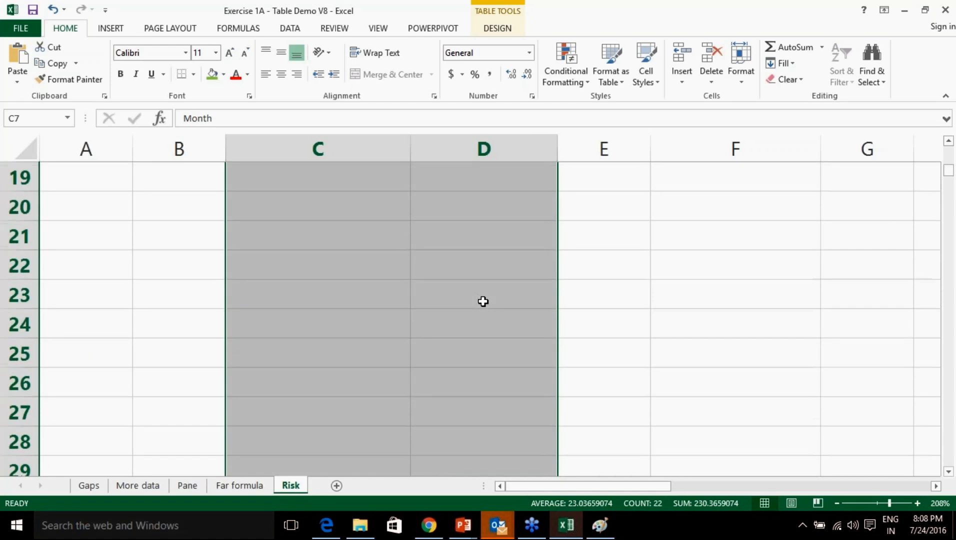
scroll(483, 301, "up", 3)
scroll(483, 301, "down", 14)
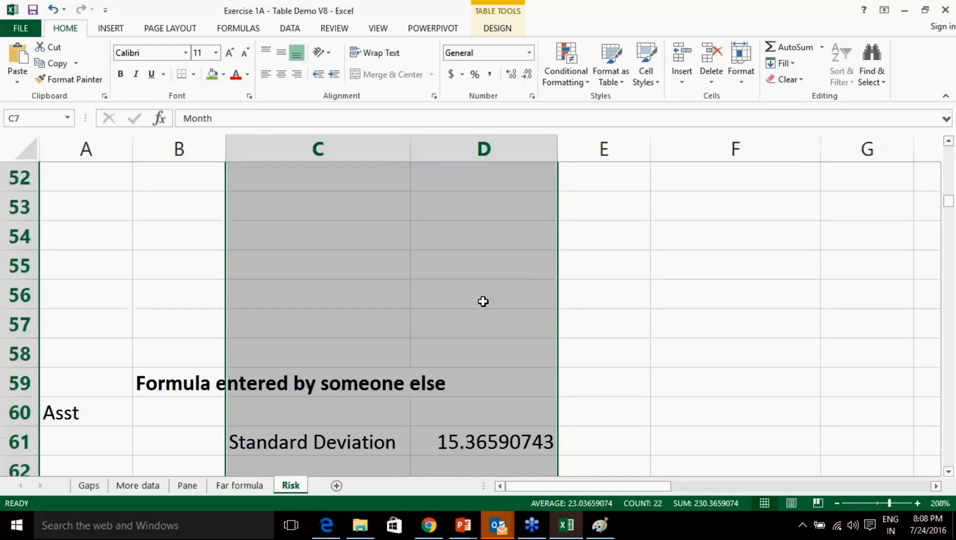
scroll(483, 302, "down", 2)
left_click(759, 411)
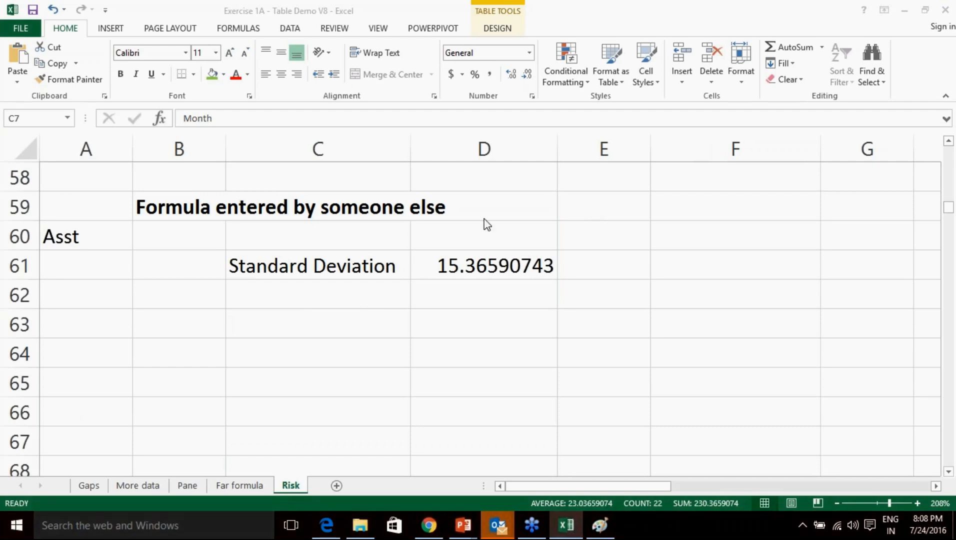
scroll(488, 224, "up", 16)
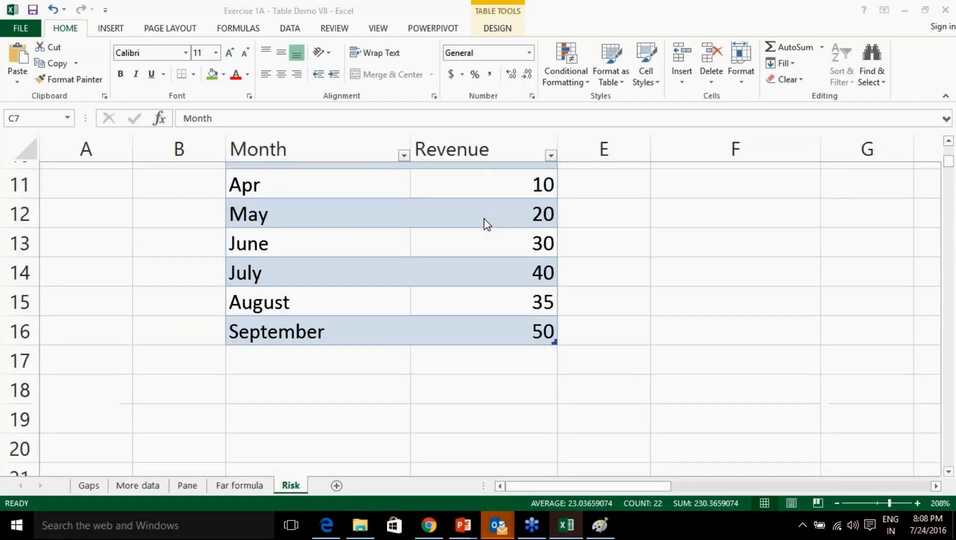
left_click(318, 188)
Copy the Mar–September rows C10:D16 and paste them at C17 and C24.
left_click(292, 182)
left_click_drag(292, 182, 465, 344)
key("ctrl+c")
left_click(342, 388)
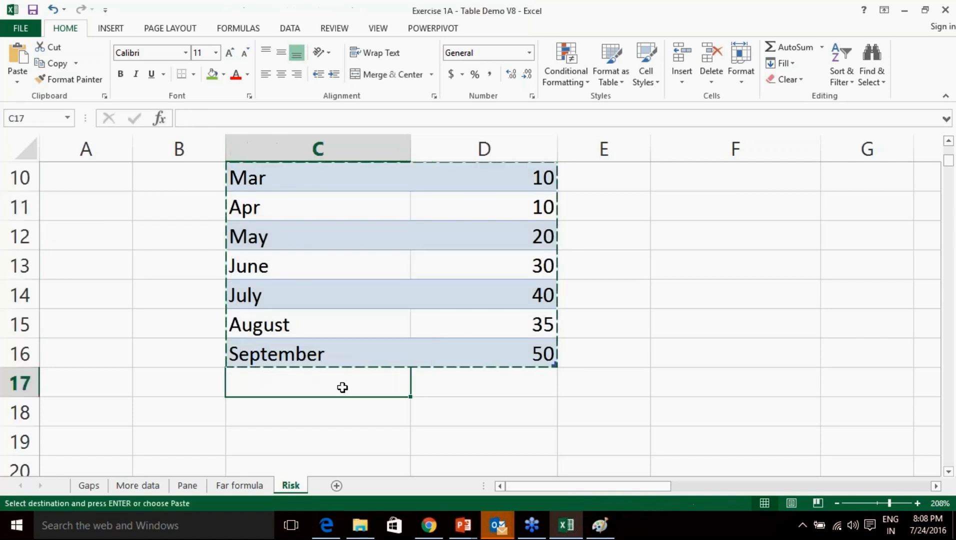
key("ctrl+v")
scroll(343, 375, "down", 3)
left_click(319, 333)
key("ctrl+v")
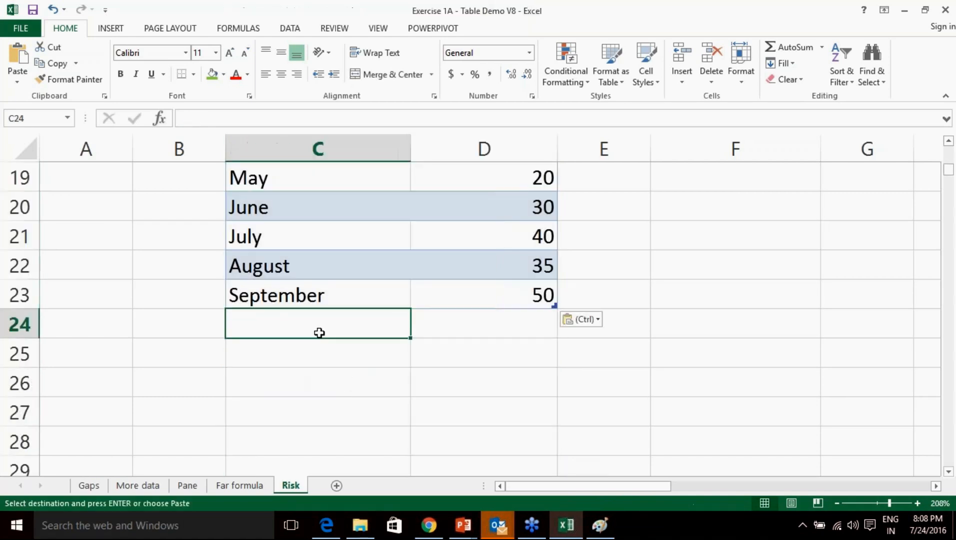
scroll(322, 333, "up", 4)
Copy the table's data rows C8:D30 and paste them at C31 and C54.
left_click_drag(283, 205, 480, 437)
key("ctrl+c")
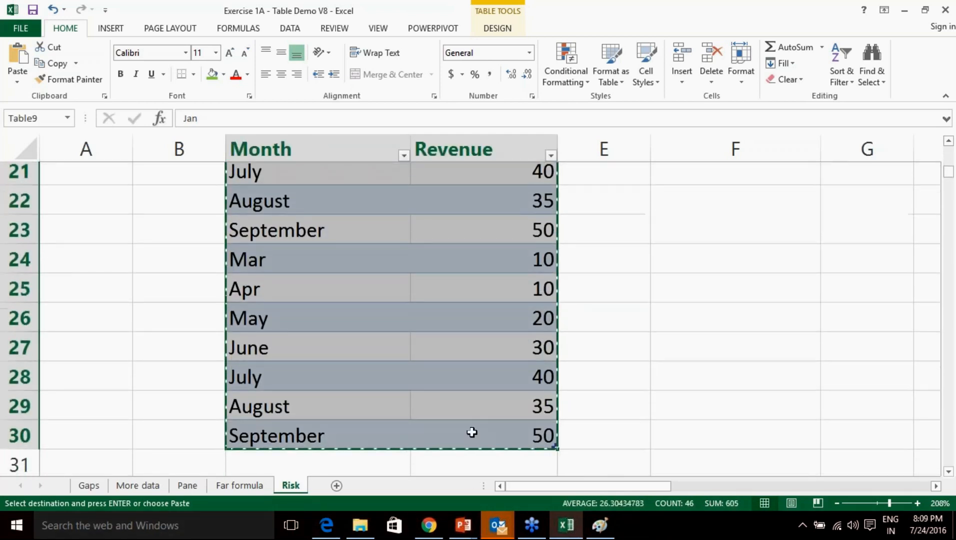
scroll(465, 426, "down", 5)
scroll(312, 209, "up", 2)
left_click(309, 210)
key("ctrl+v")
scroll(314, 226, "down", 6)
left_click(313, 355)
key("ctrl+v")
scroll(313, 355, "down", 6)
scroll(315, 365, "down", 1)
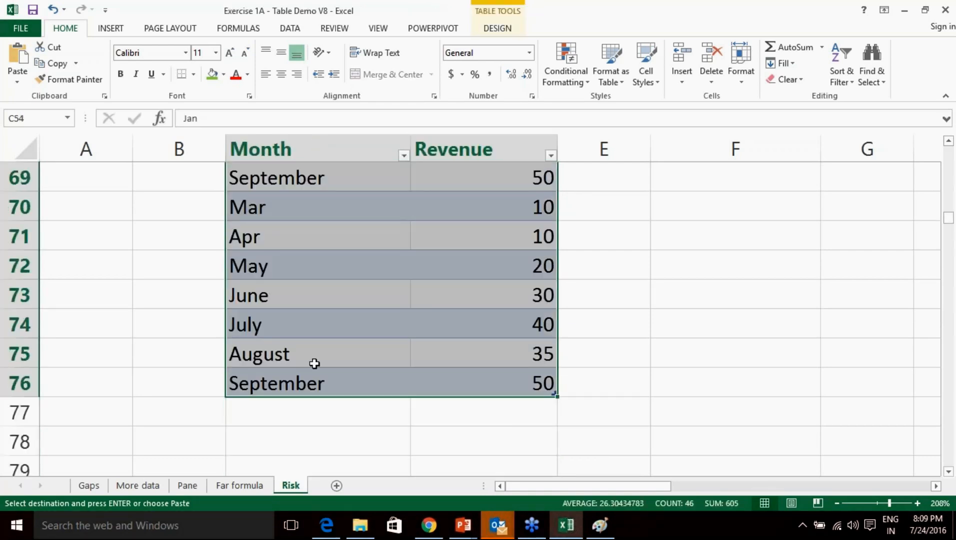
scroll(314, 364, "up", 4)
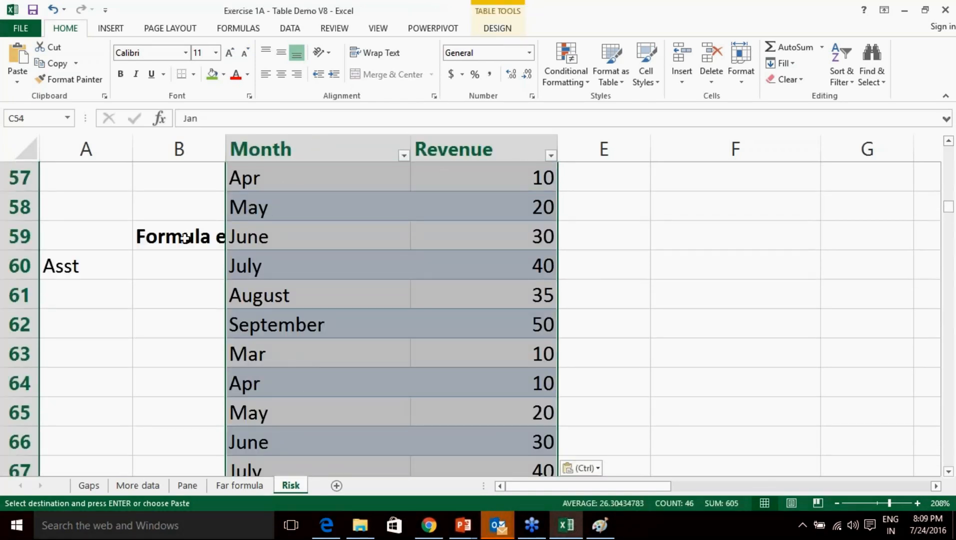
Check the note in B59, then glance at the EuSpRIG horror-stories page in Chrome and return.
left_click(155, 240)
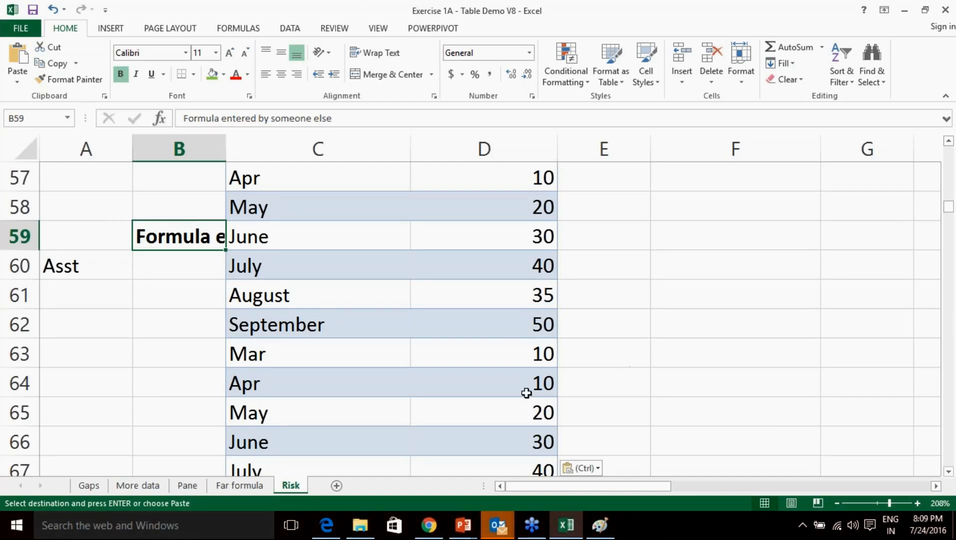
left_click(440, 525)
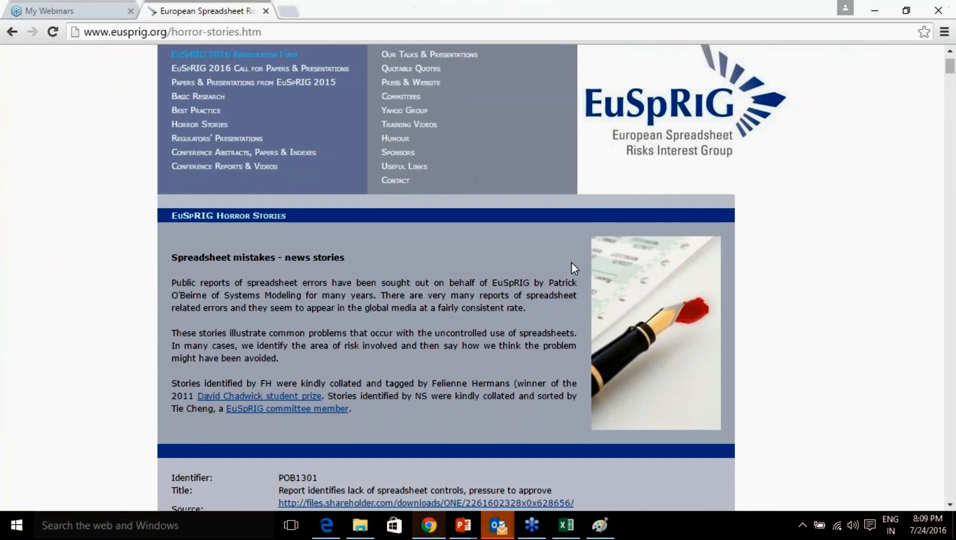
scroll(572, 262, "down", 15)
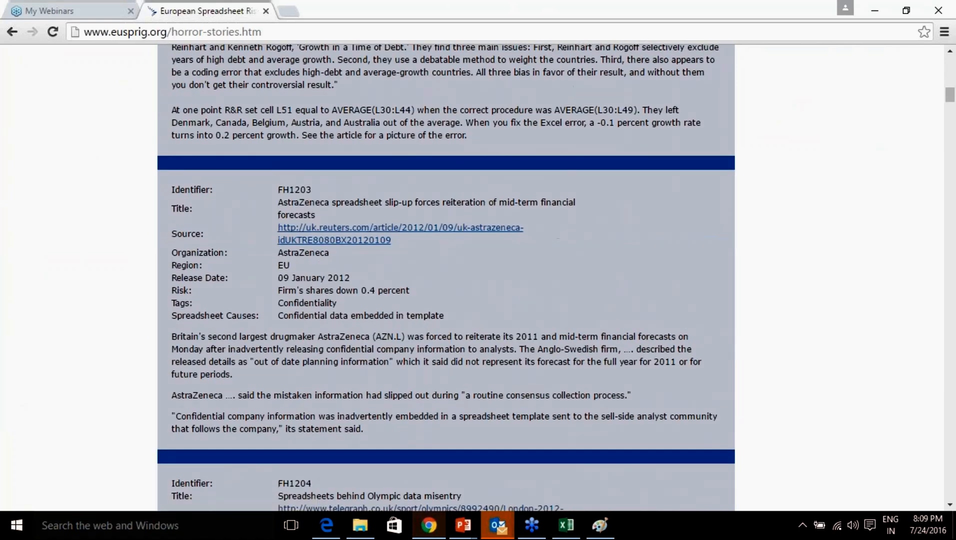
left_click(560, 534)
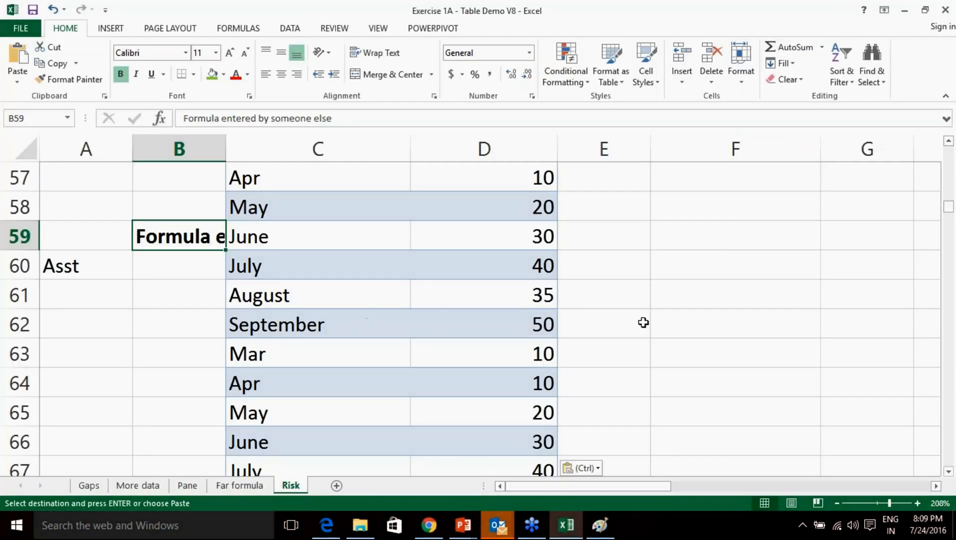
Undo the last paste of the table rows at C54.
scroll(644, 322, "up", 16)
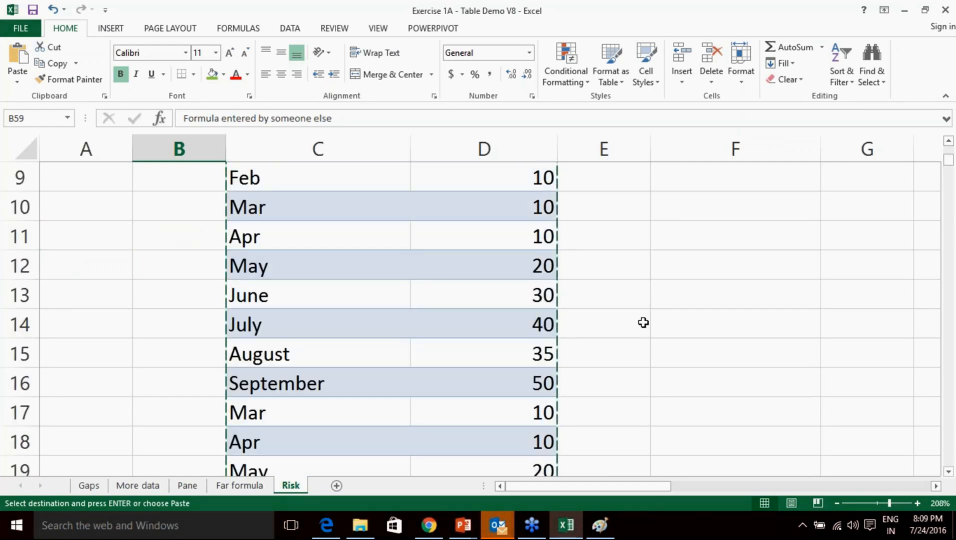
key("ctrl+z")
key("ctrl+z")
scroll(643, 323, "up", 6)
scroll(643, 323, "down", 4)
Delete the old standard deviation label and formula in B60:E63 below the table.
scroll(495, 349, "down", 3)
scroll(495, 349, "down", 1)
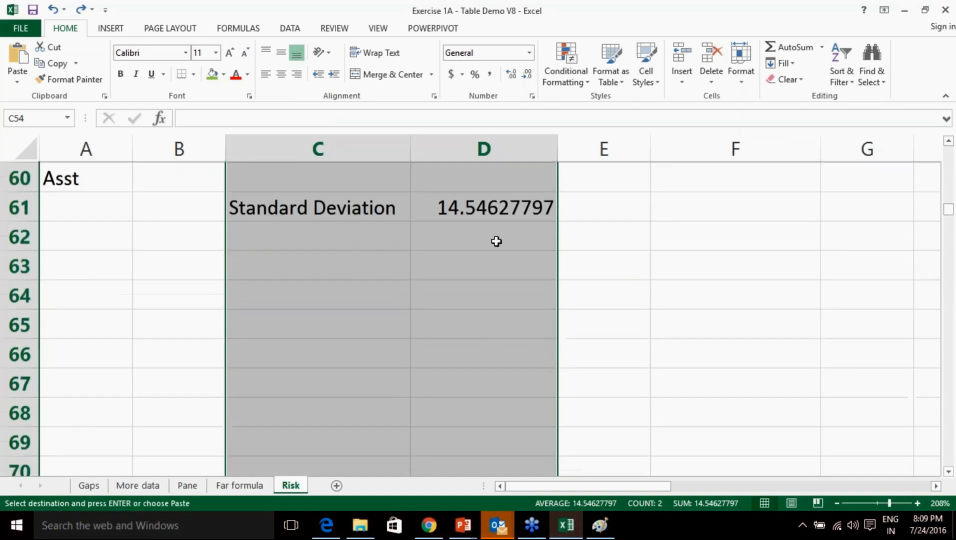
left_click(495, 208)
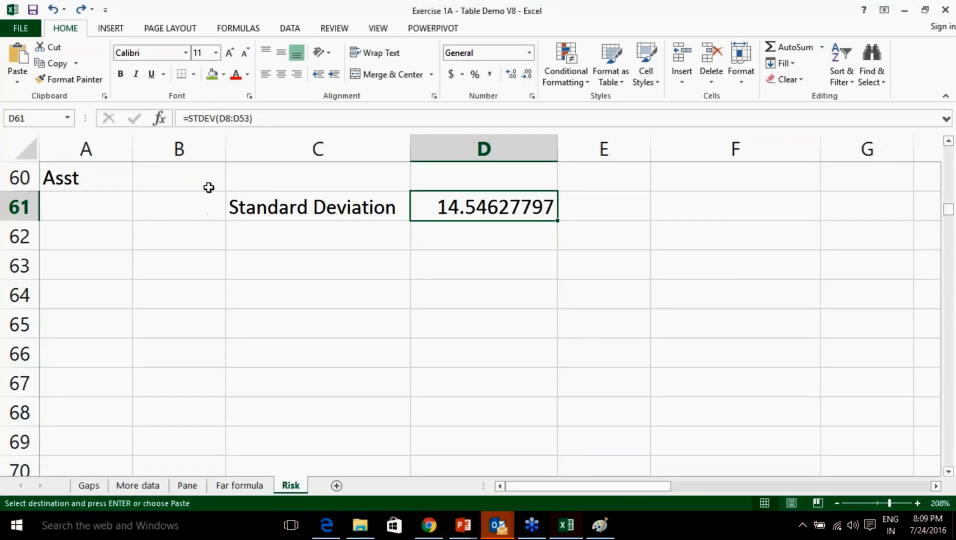
left_click_drag(209, 188, 574, 268)
key("Delete")
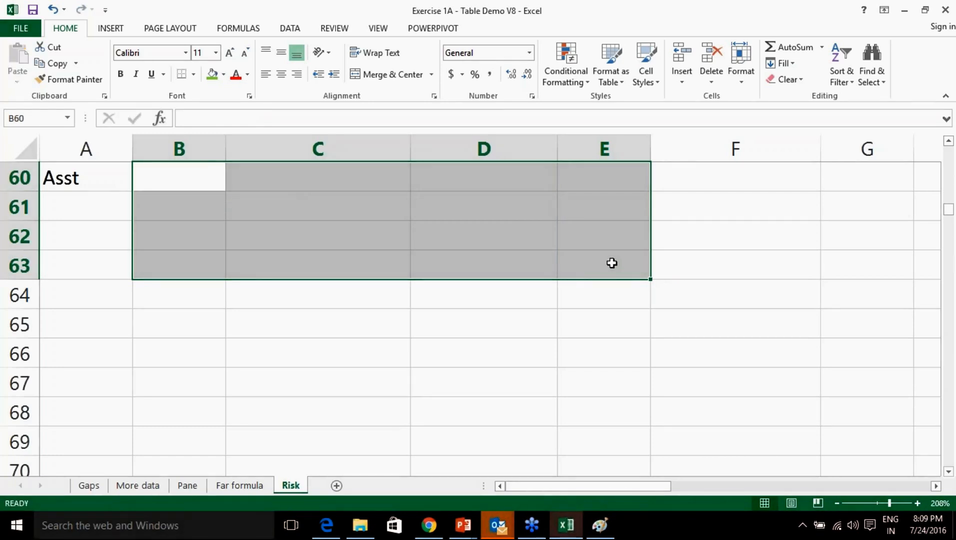
scroll(613, 265, "up", 20)
Review the summary figures C3:D5, then begin a formula =std in F7.
left_click(696, 255)
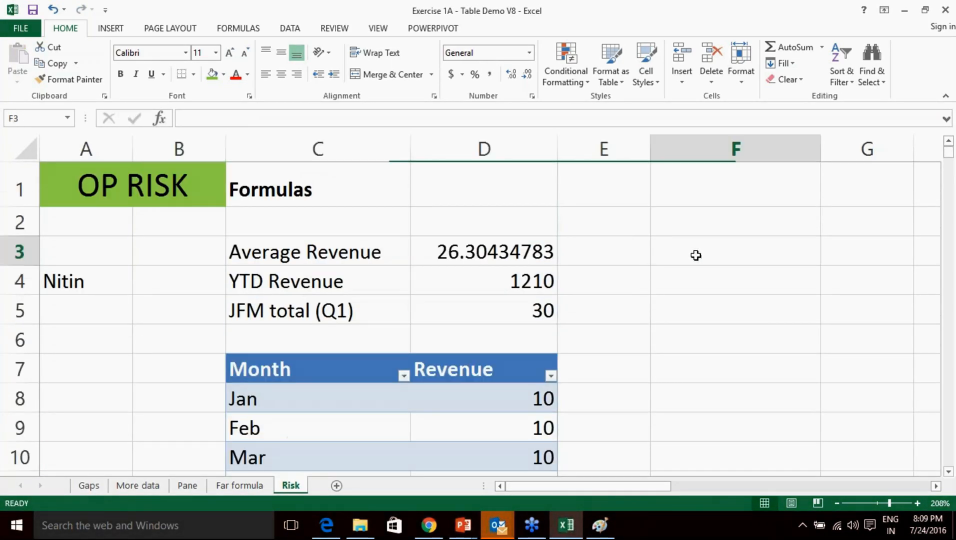
left_click_drag(641, 485, 679, 486)
left_click(436, 254)
key("Right")
left_click_drag(134, 249, 314, 320)
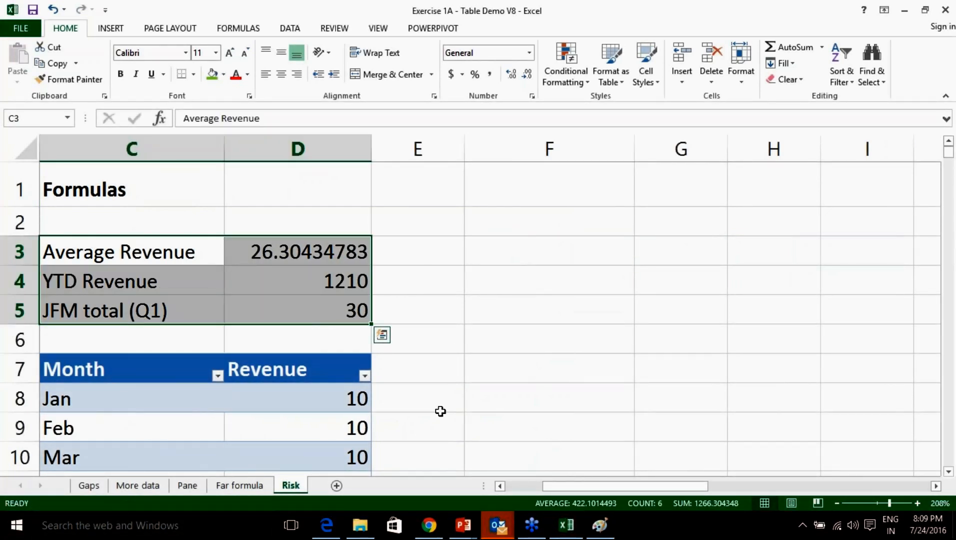
left_click(503, 370)
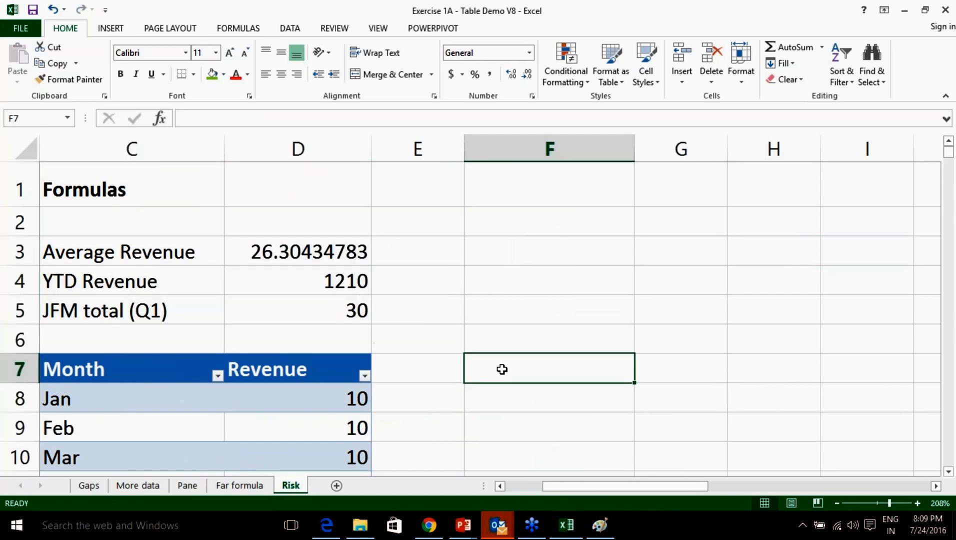
type("=std")
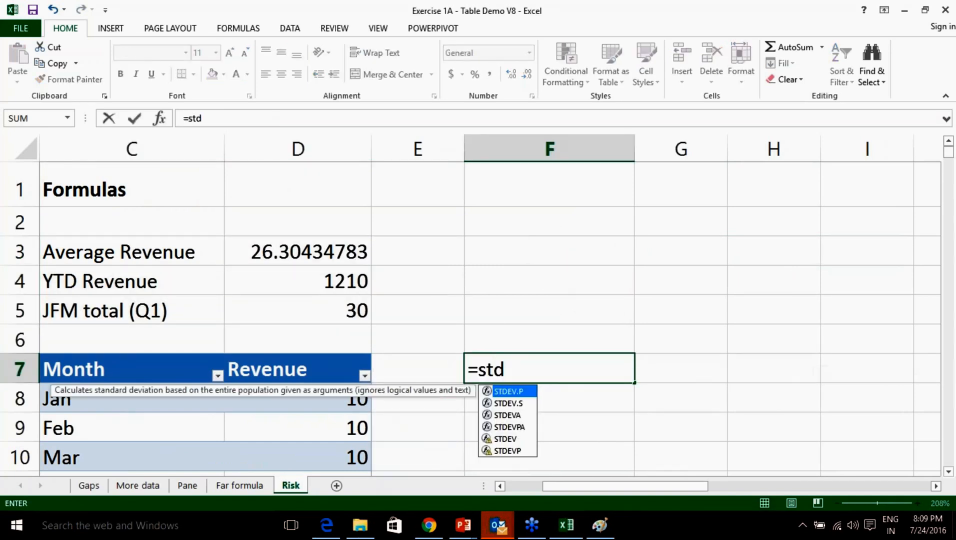
Complete F7 as STDEV over the Revenue column, extended to all revenue cells, giving 14.54627797.
left_click(515, 438)
key("Tab")
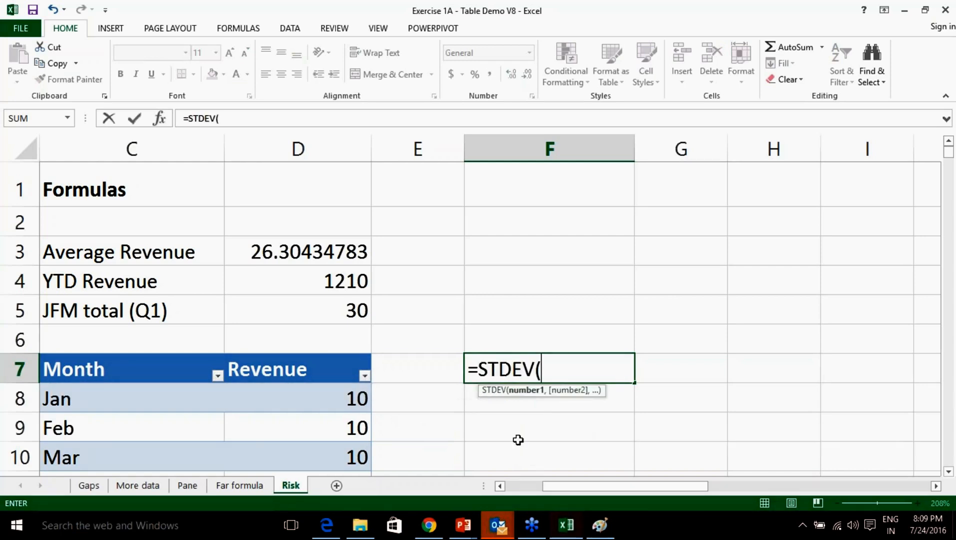
left_click_drag(323, 400, 335, 464)
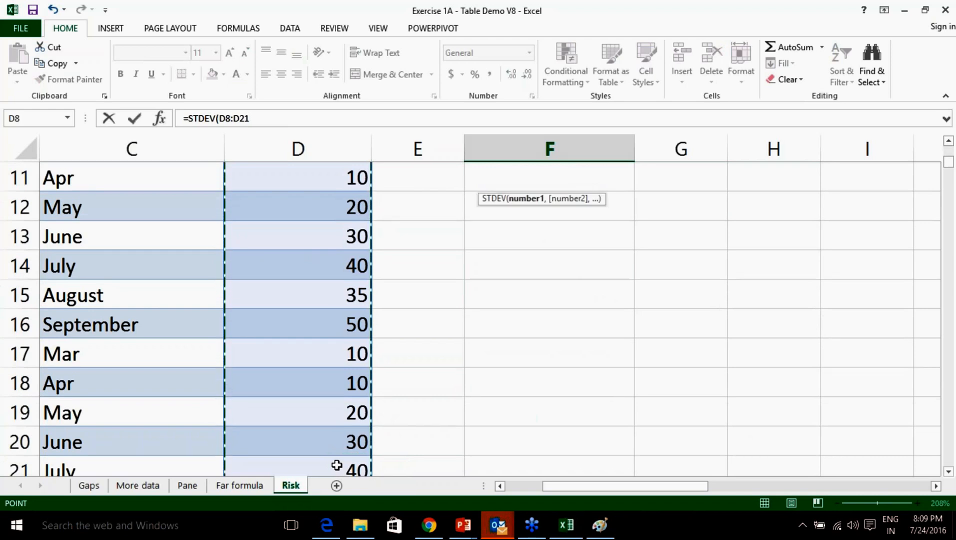
type(")")
key("Return")
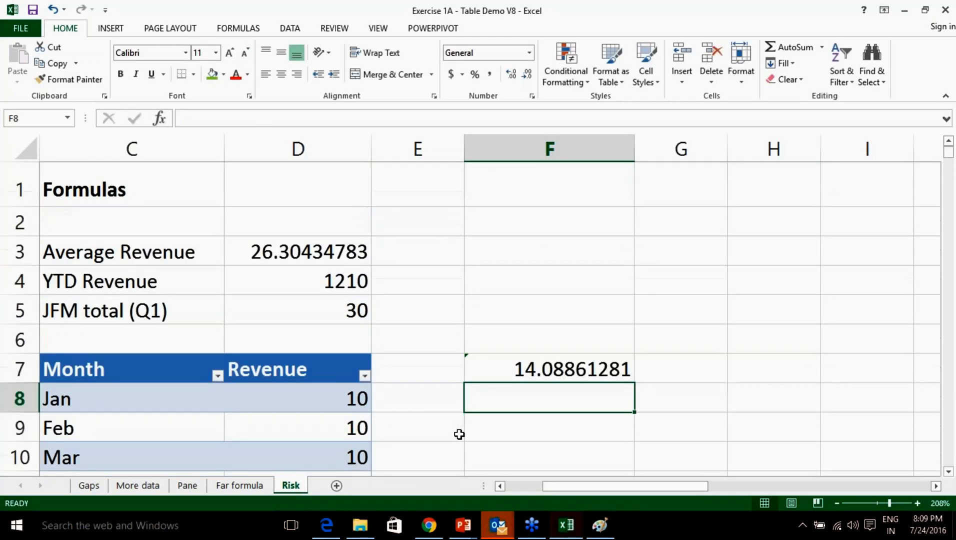
left_click(553, 368)
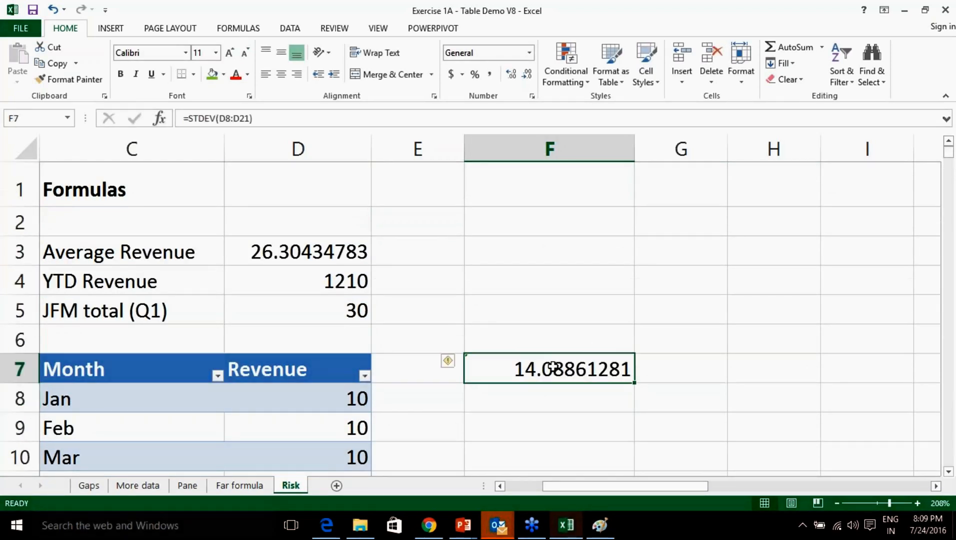
left_click(455, 367)
left_click(495, 398)
left_click(575, 417)
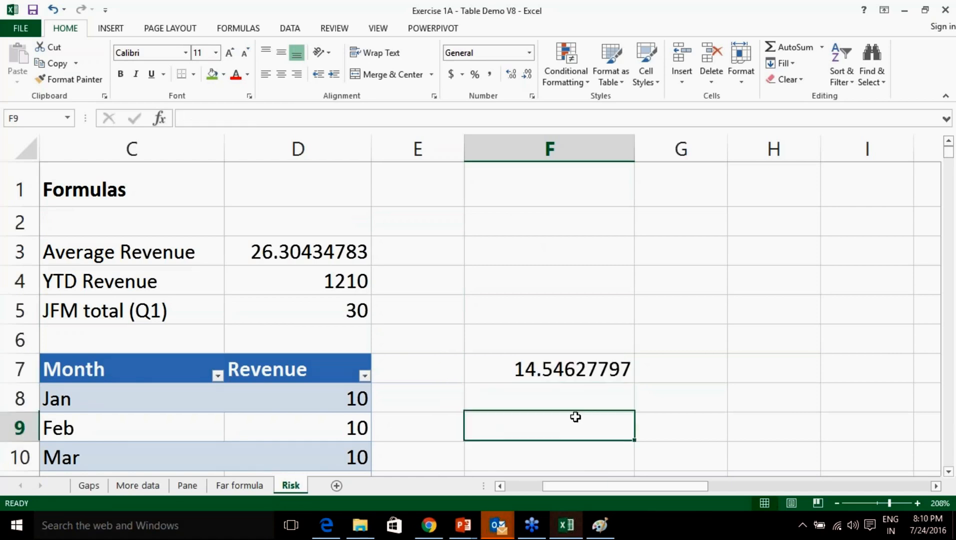
Select the summary figures C3:D5 and dismiss the Quick Analysis suggestions.
left_click_drag(102, 250, 288, 321)
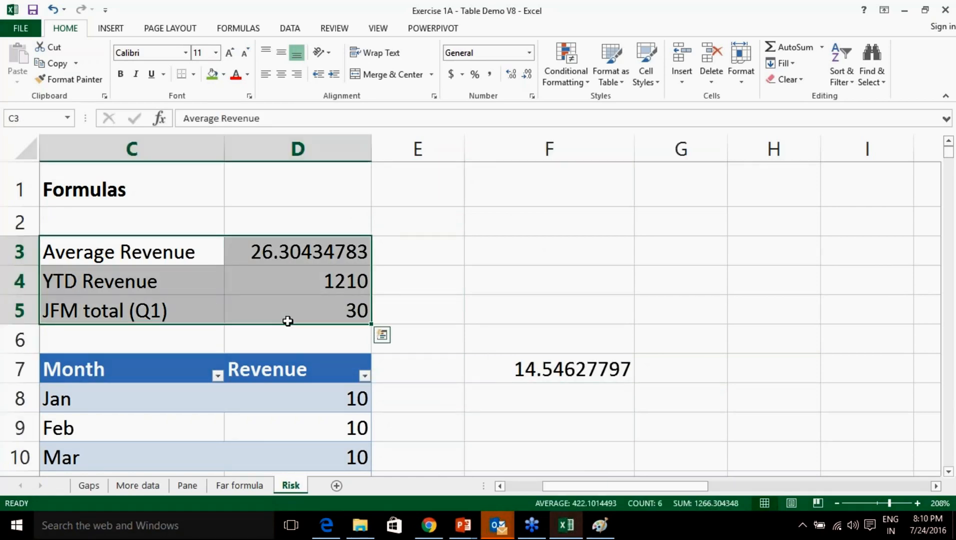
key("ctrl+q")
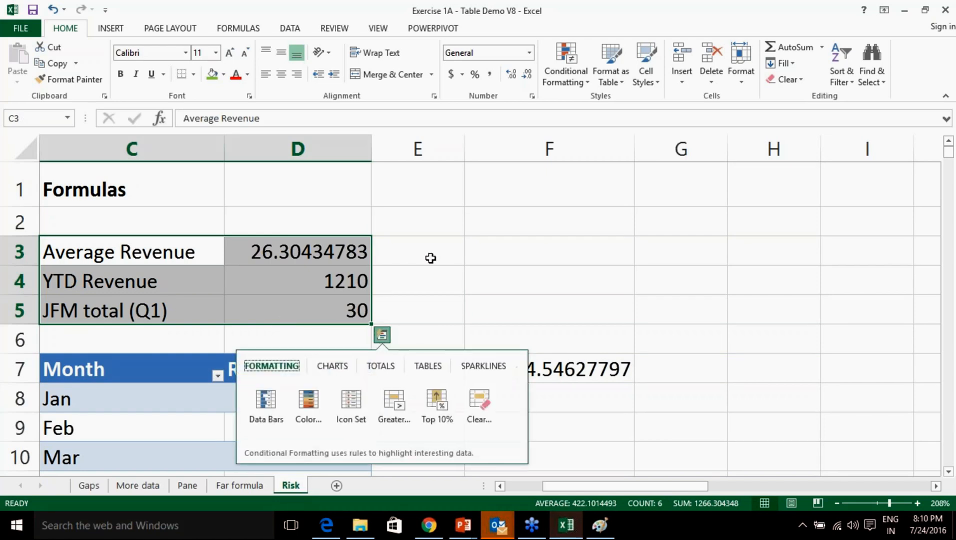
left_click(504, 253)
left_click(292, 250)
left_click(469, 250)
left_click(199, 249)
left_click_drag(199, 249, 344, 310)
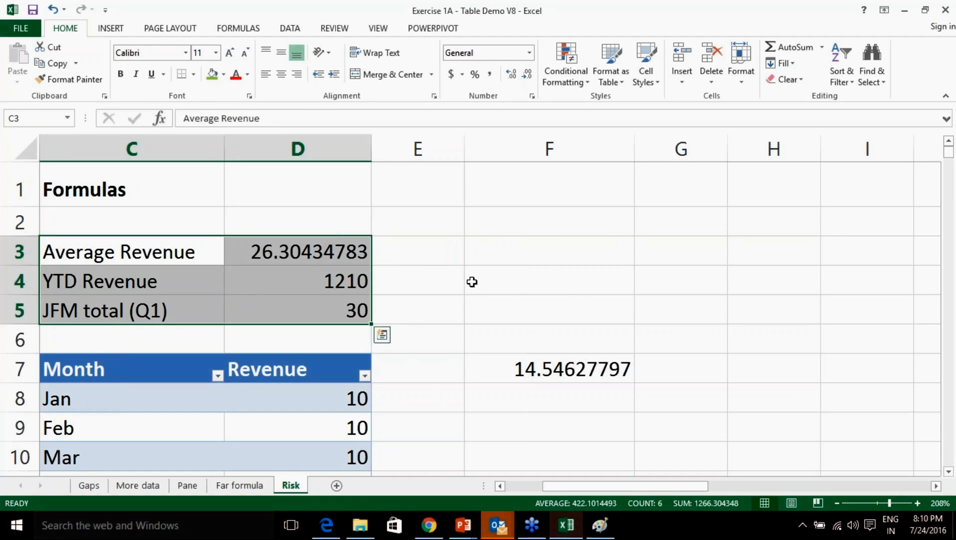
Zoom the sheet out until the empty columns beside the table show.
left_click(837, 504)
left_click(837, 504)
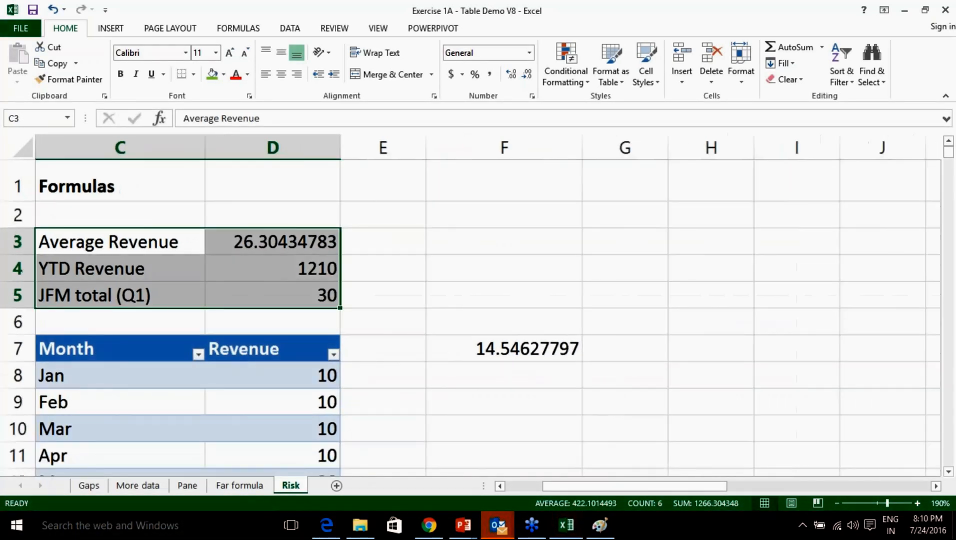
left_click(837, 504)
left_click(838, 503)
left_click(837, 504)
left_click(838, 504)
left_click(837, 504)
left_click(837, 504)
left_click(837, 503)
left_click(837, 503)
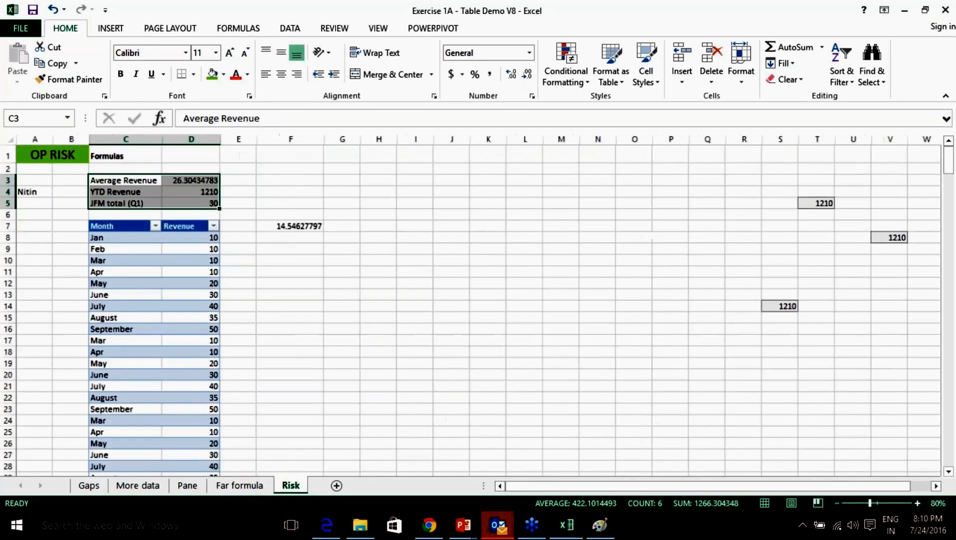
left_click(837, 503)
left_click_drag(109, 214, 163, 461)
key("ctrl+c")
left_click(316, 212)
key("ctrl+v")
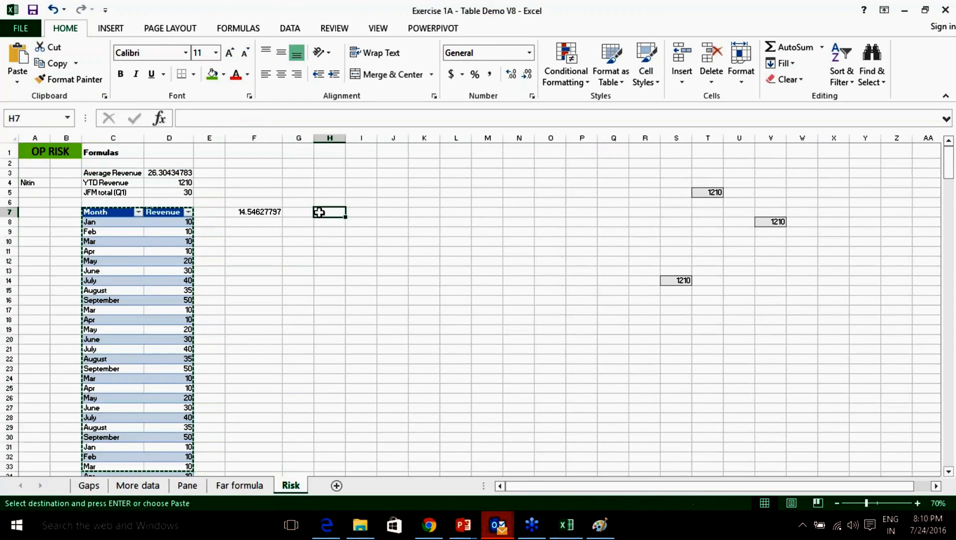
key("ctrl")
key("Escape")
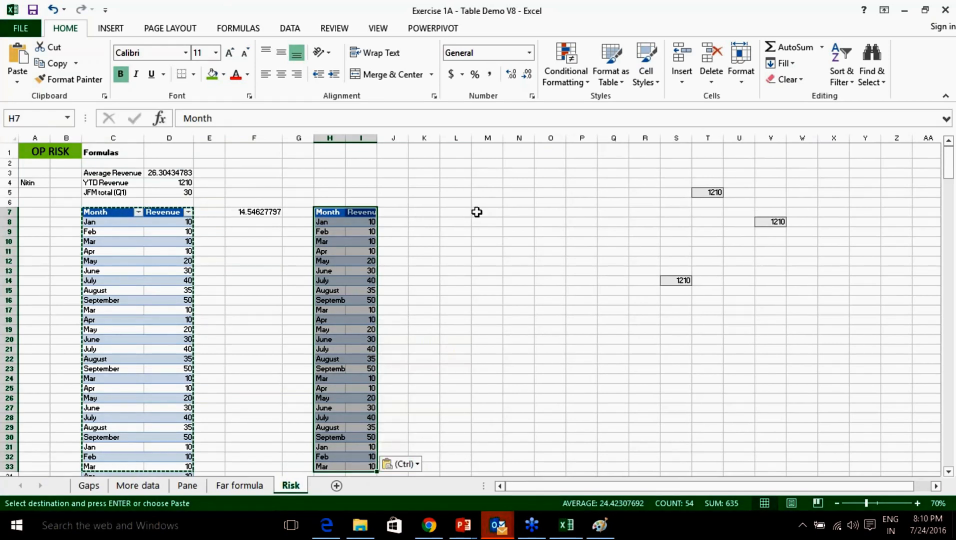
left_click(476, 212)
key("ctrl+v")
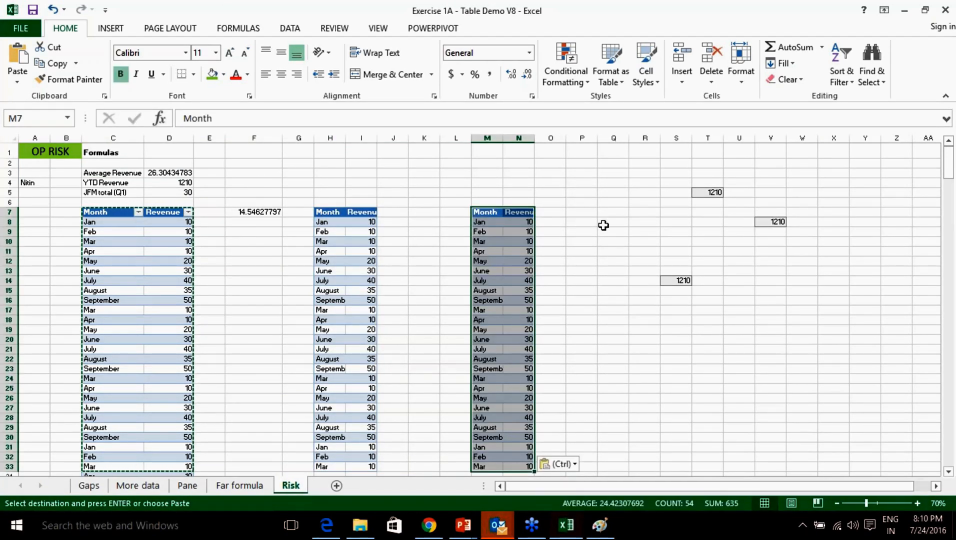
left_click(759, 389)
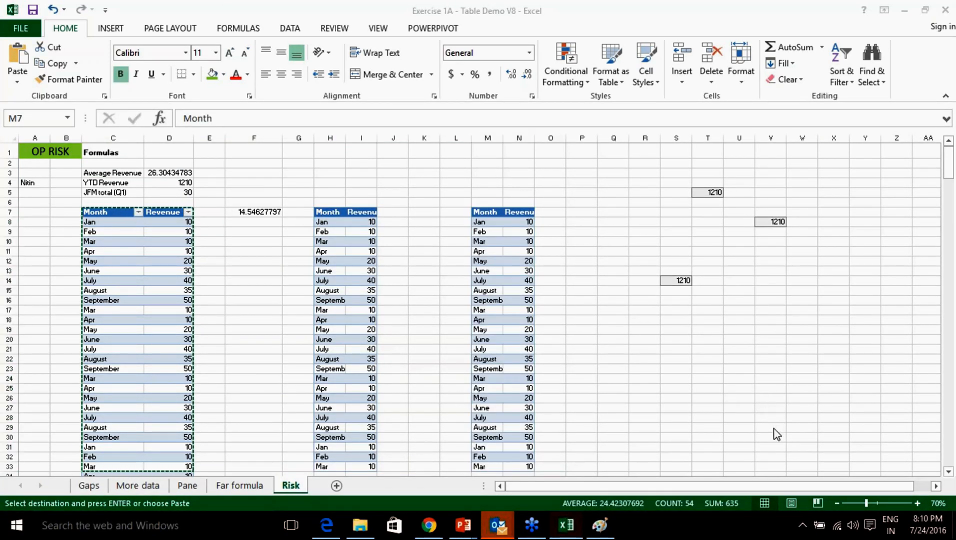
mouse_move(230, 228)
left_mouse_down()
mouse_move(250, 456)
mouse_move(297, 349)
mouse_move(245, 216)
mouse_move(226, 233)
left_mouse_up()
mouse_move(421, 220)
left_mouse_down()
mouse_move(406, 411)
mouse_move(428, 439)
mouse_move(462, 287)
mouse_move(425, 219)
left_mouse_up()
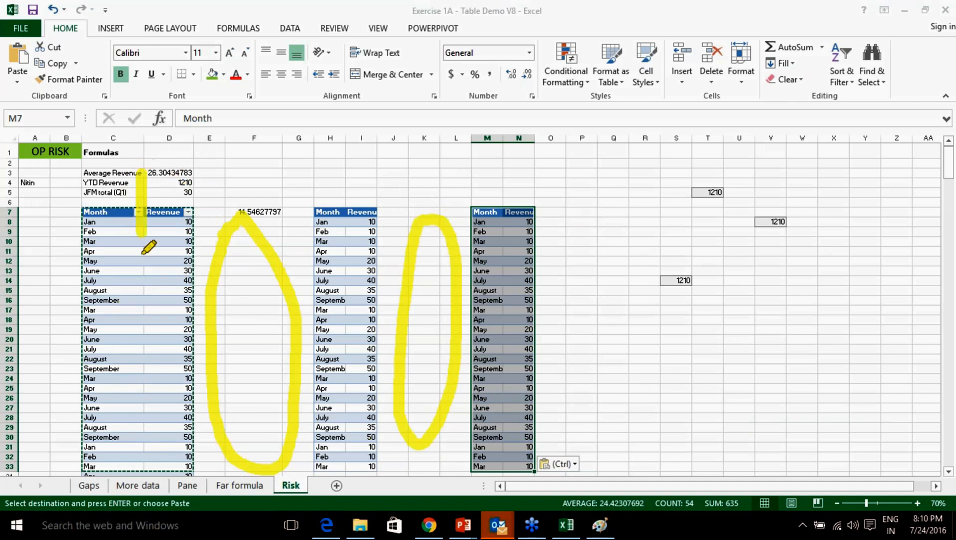
left_click_drag(349, 189, 342, 358)
left_click_drag(486, 175, 498, 330)
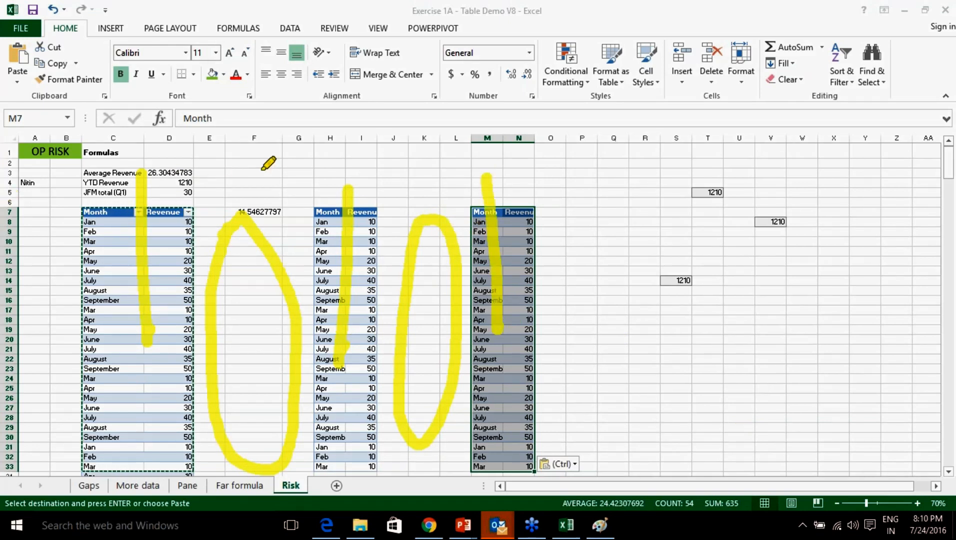
mouse_move(284, 167)
left_mouse_down()
mouse_move(610, 176)
mouse_move(588, 185)
left_mouse_up()
left_click_drag(285, 198, 670, 198)
mouse_move(636, 186)
left_mouse_down()
mouse_move(645, 189)
mouse_move(645, 219)
left_mouse_up()
mouse_move(373, 240)
left_mouse_down()
mouse_move(707, 240)
mouse_move(718, 231)
mouse_move(693, 252)
mouse_move(668, 252)
left_mouse_up()
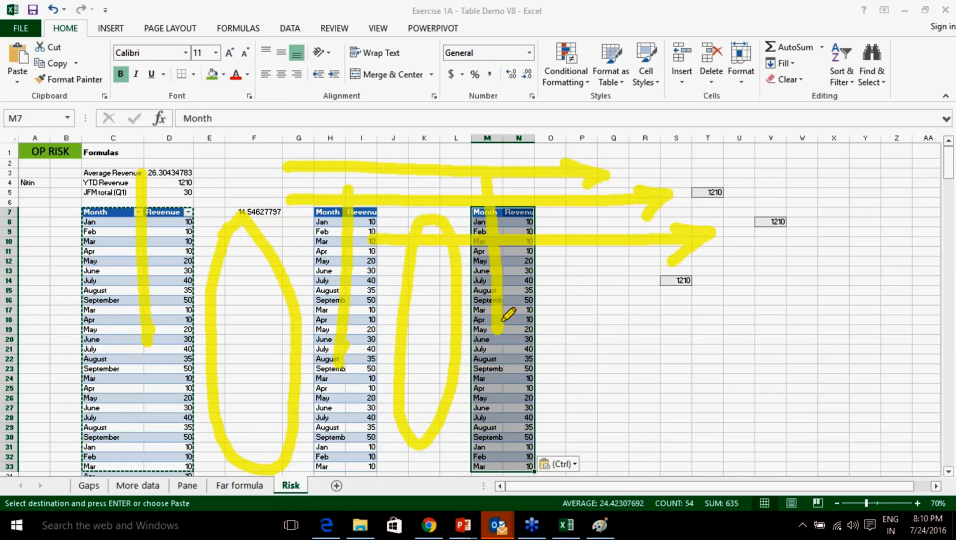
left_click(784, 471)
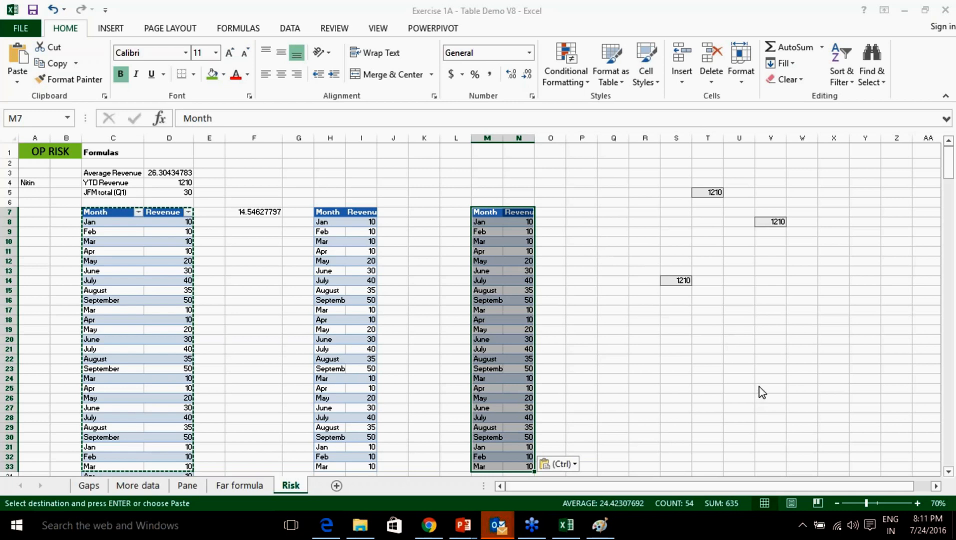
mouse_move(327, 158)
left_mouse_down()
mouse_move(309, 165)
mouse_move(321, 183)
left_mouse_up()
mouse_move(323, 173)
left_mouse_down()
mouse_move(338, 174)
mouse_move(338, 185)
mouse_move(370, 173)
mouse_move(364, 153)
mouse_move(353, 157)
mouse_move(371, 175)
mouse_move(392, 169)
mouse_move(385, 156)
mouse_move(397, 178)
mouse_move(398, 160)
mouse_move(409, 166)
mouse_move(398, 179)
left_mouse_up()
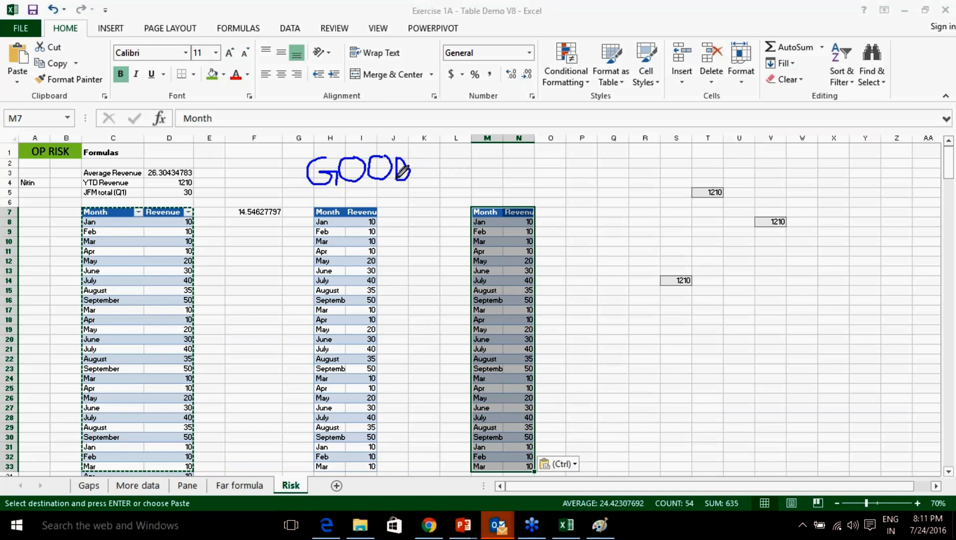
mouse_move(305, 191)
left_mouse_down()
mouse_move(409, 192)
mouse_move(429, 167)
mouse_move(420, 182)
left_mouse_up()
left_click(418, 193)
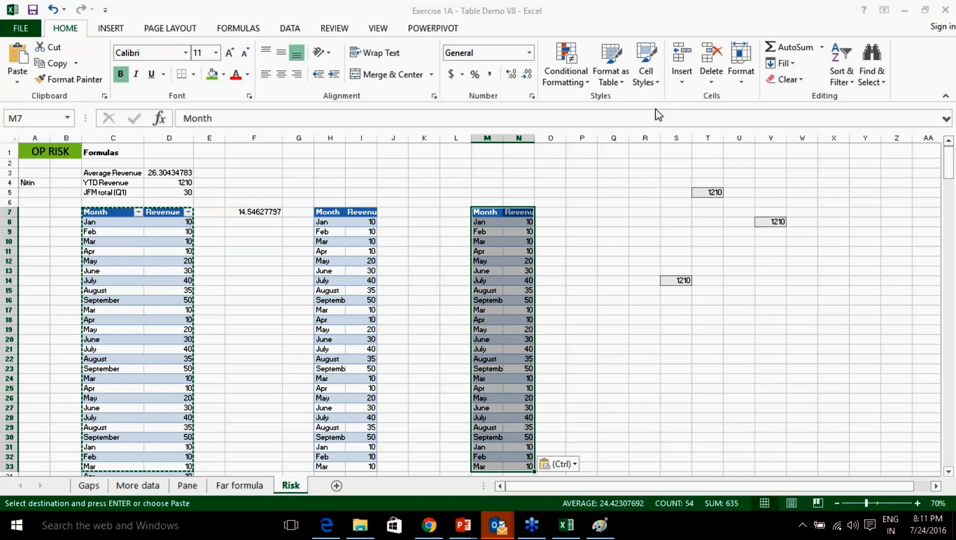
left_click(485, 213)
left_click(331, 212)
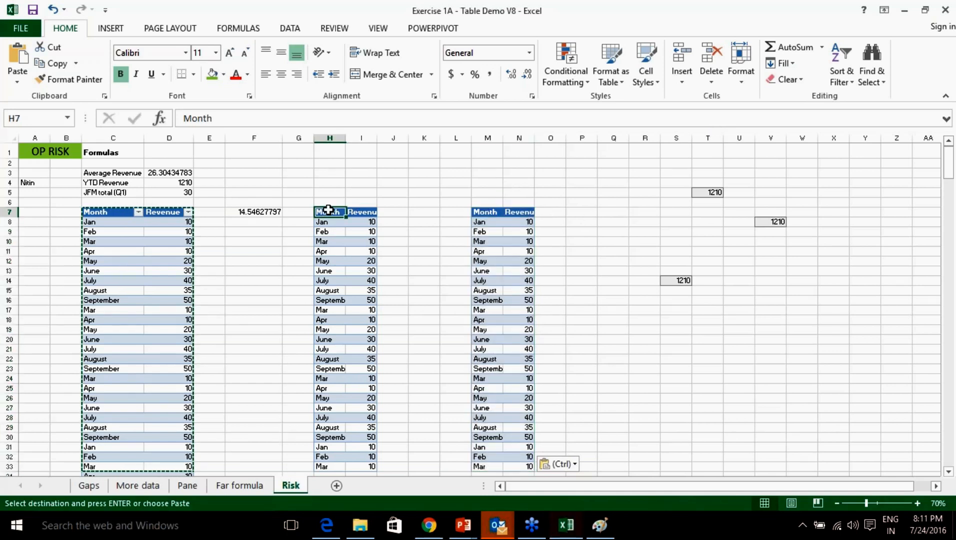
left_click(351, 212)
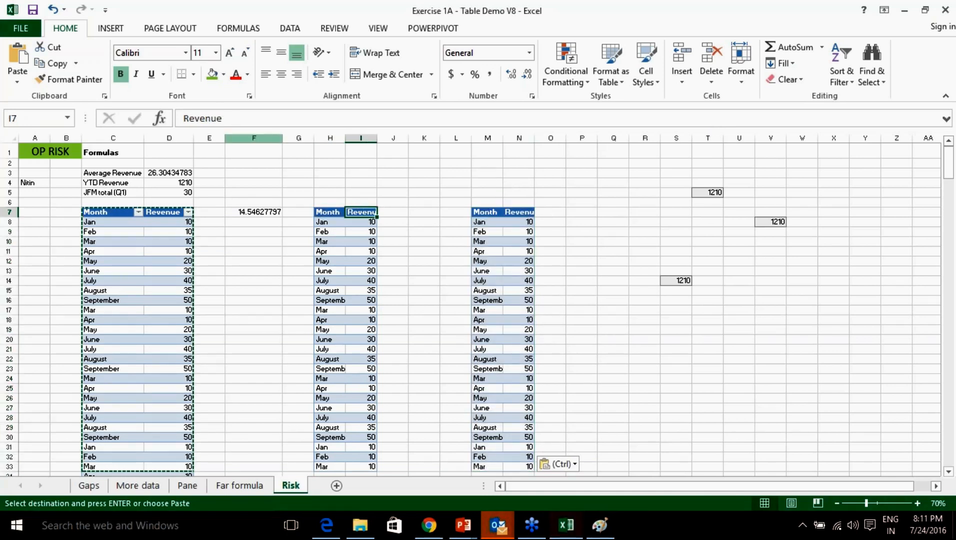
left_click(759, 389)
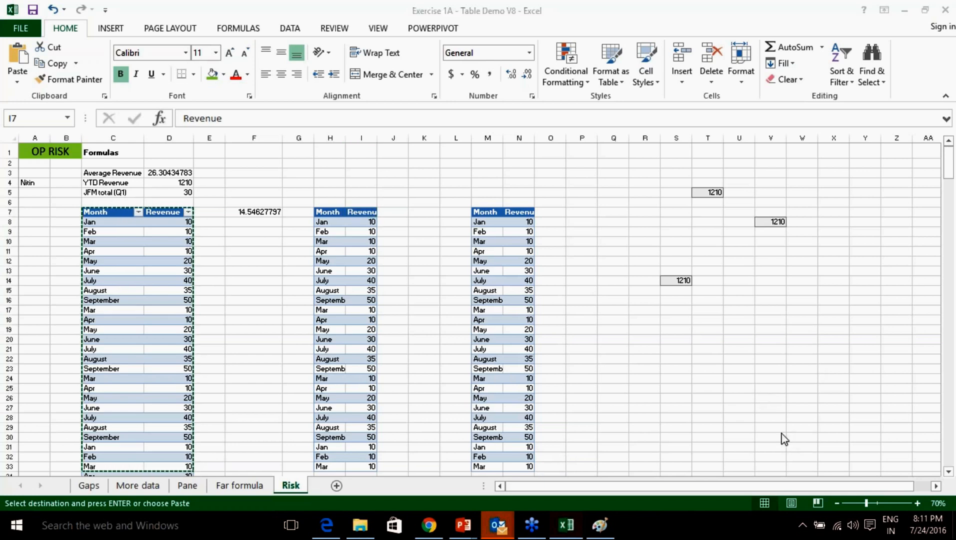
left_click(782, 416)
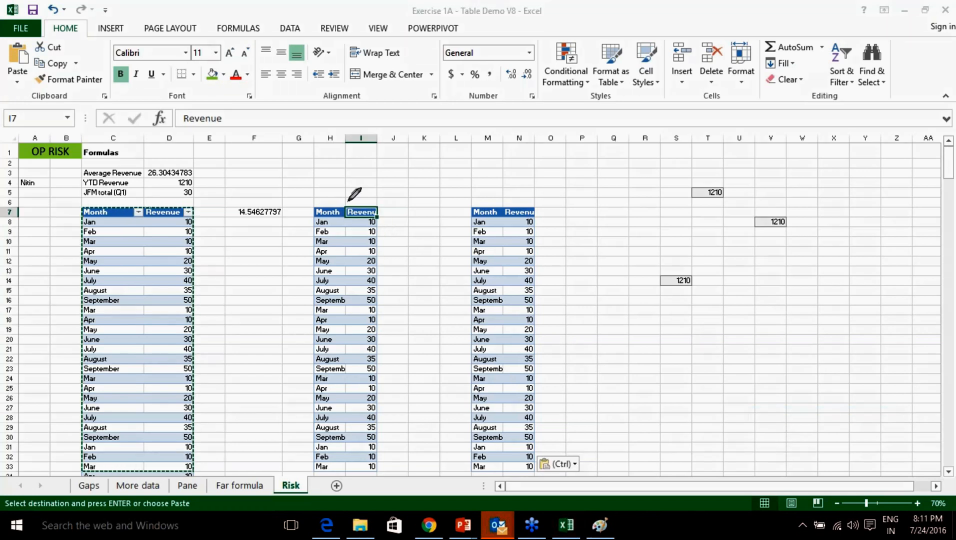
mouse_move(357, 200)
left_mouse_down()
mouse_move(410, 178)
mouse_move(435, 191)
left_mouse_up()
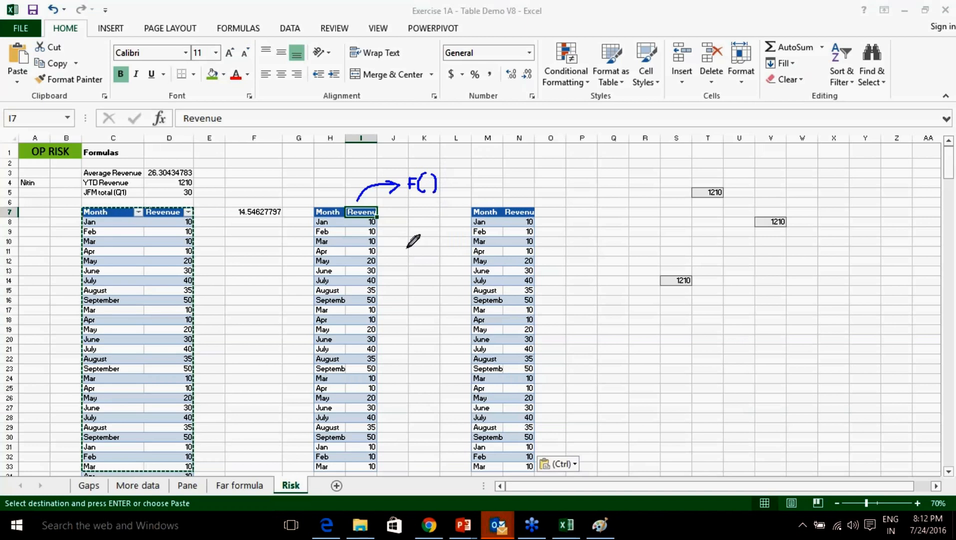
mouse_move(399, 217)
left_mouse_down()
mouse_move(399, 283)
mouse_move(405, 273)
left_mouse_up()
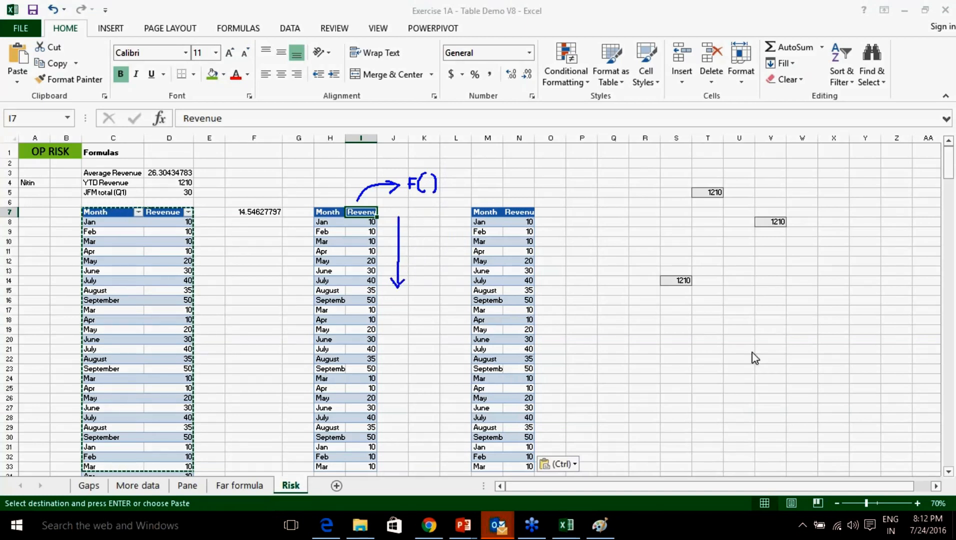
left_click(782, 473)
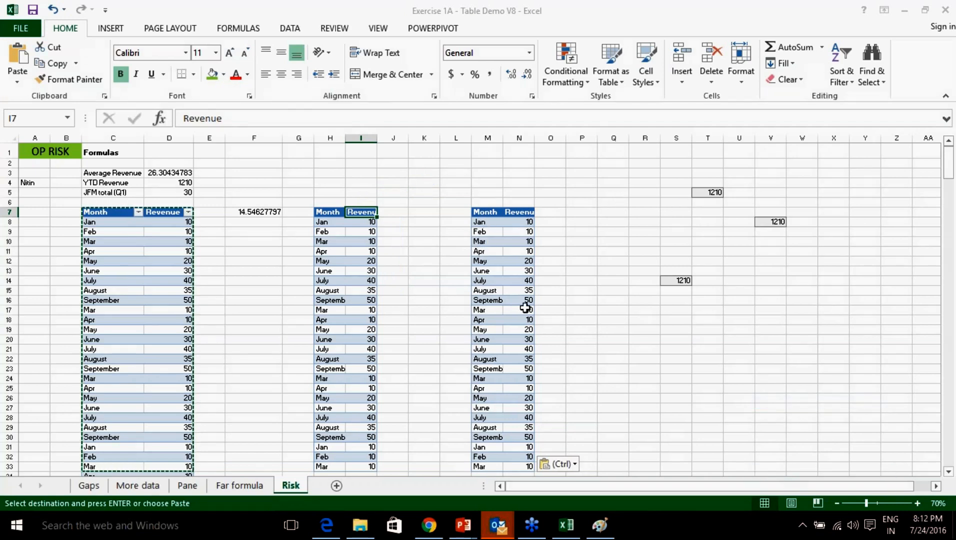
left_click(131, 260)
left_click_drag(115, 212, 176, 421)
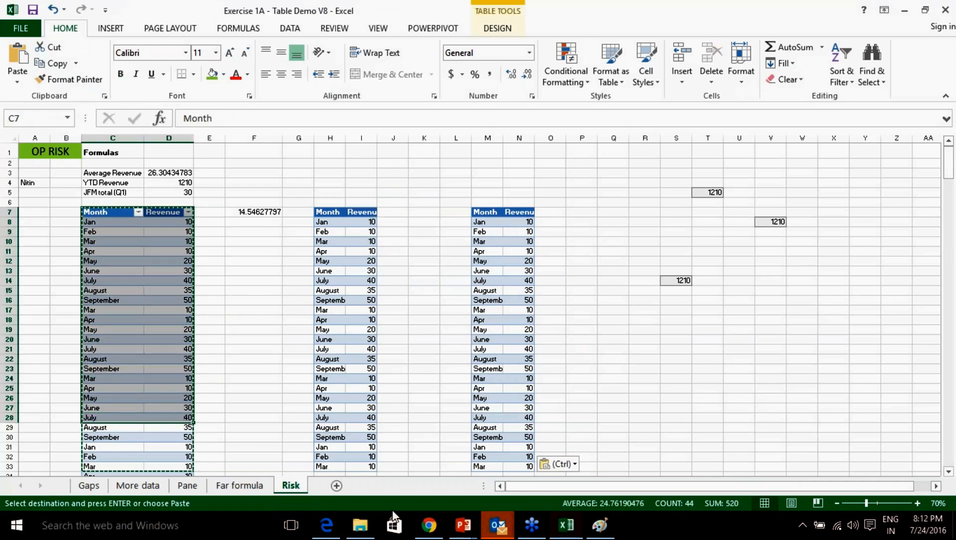
left_click(757, 237)
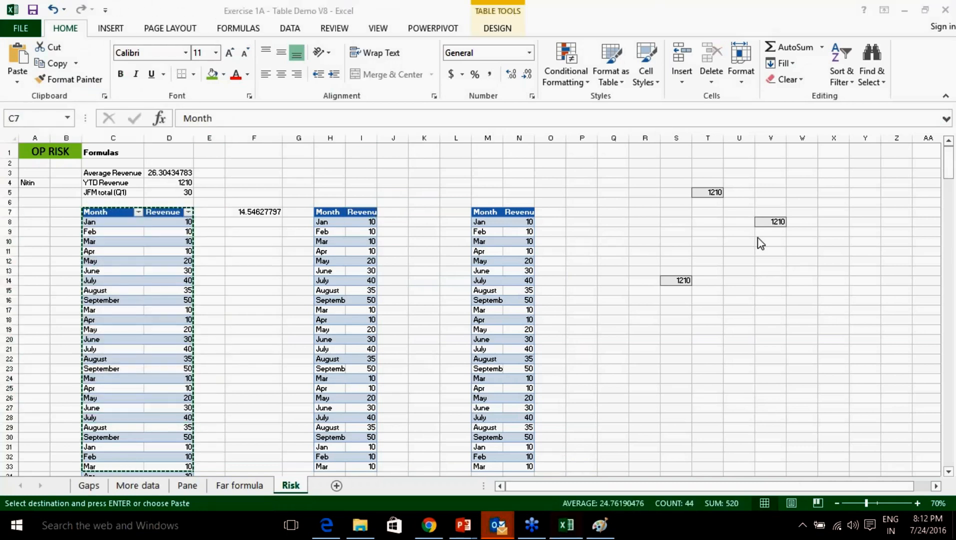
left_click(759, 241)
left_click(947, 12)
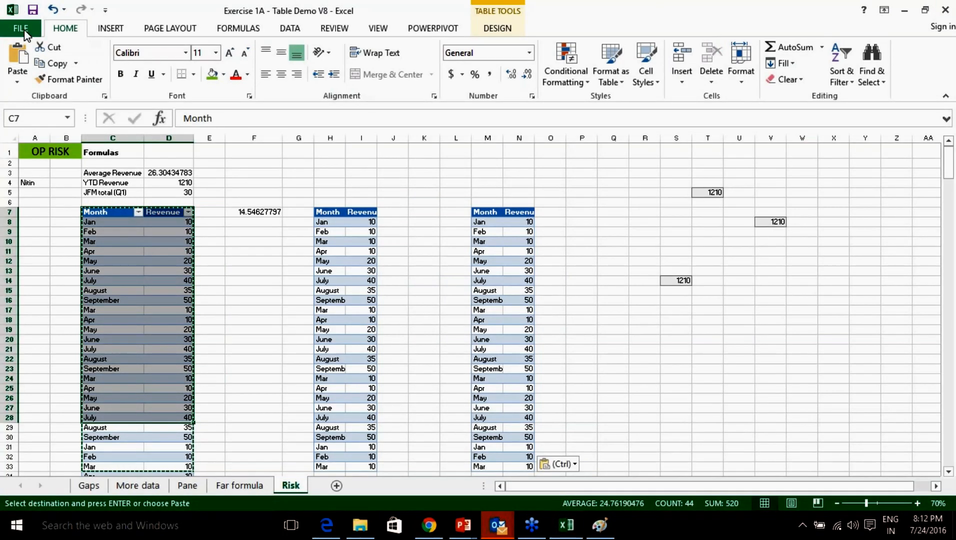
Glance at File Info, then undo the two pasted table copies and the F7 standard deviation.
left_click(24, 28)
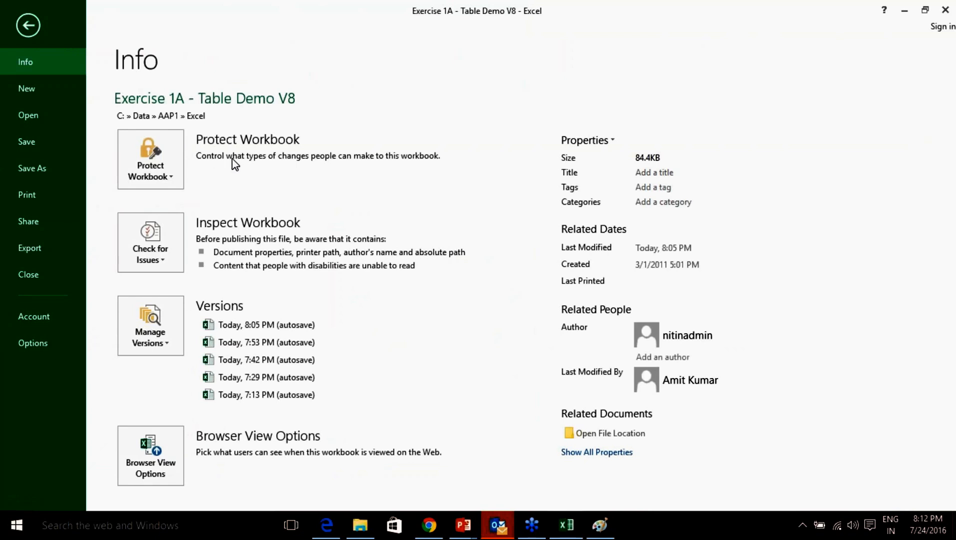
left_click(28, 25)
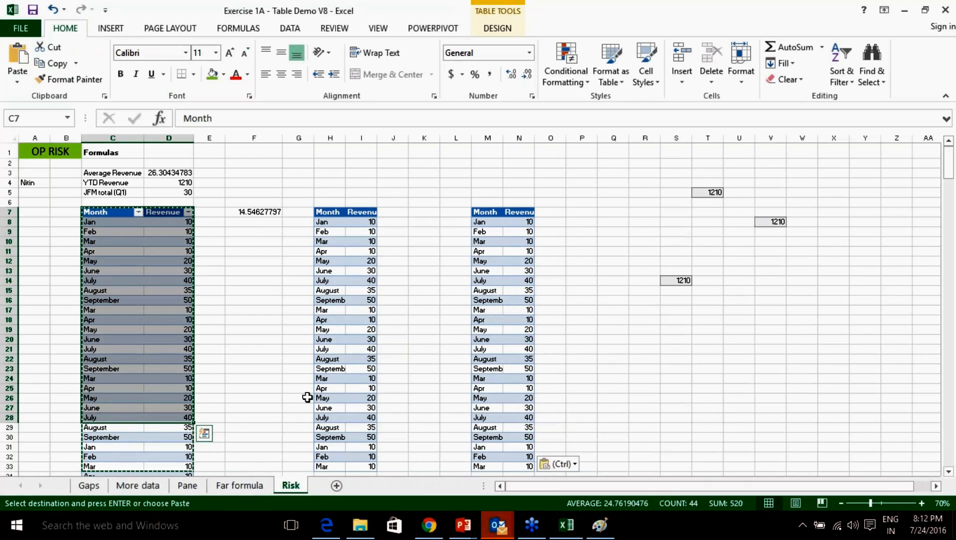
key("ctrl+z")
key("ctrl+z")
key("ctrl+z")
scroll(237, 367, "up", 4)
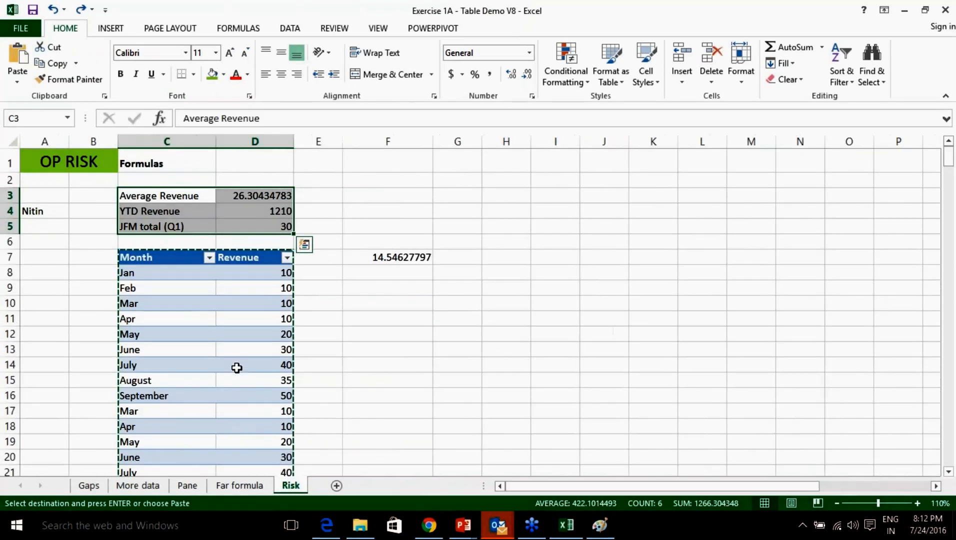
scroll(245, 359, "up", 5)
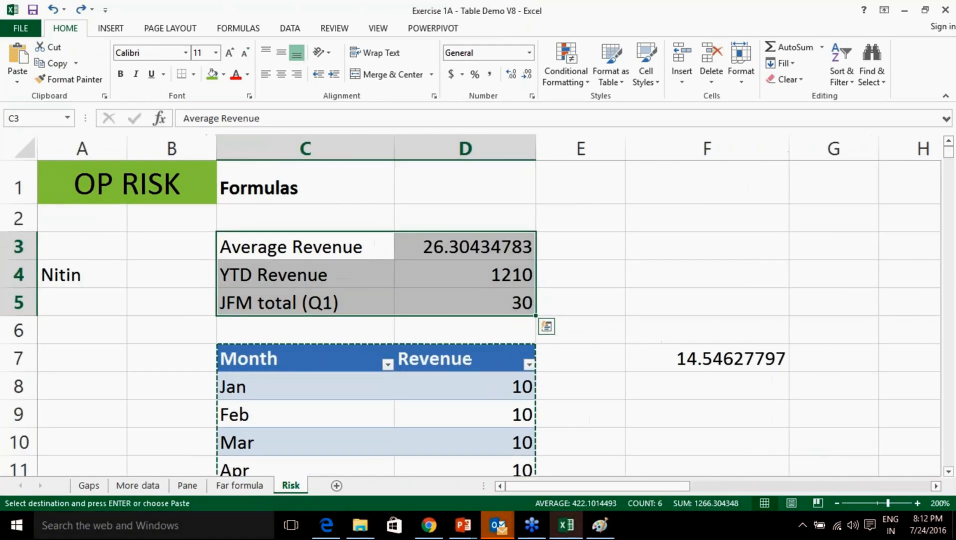
key("ctrl+z")
key("ctrl+z")
scroll(510, 303, "up", 3)
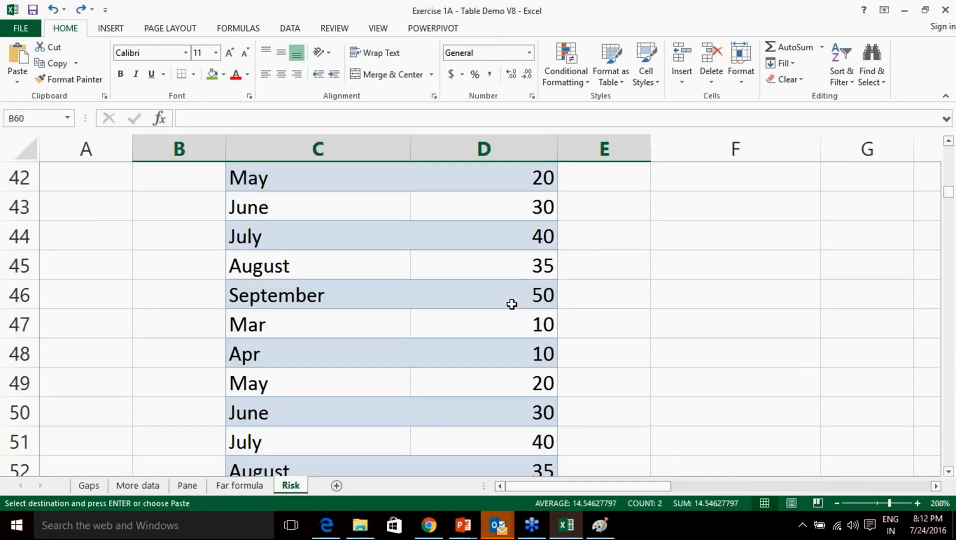
scroll(512, 304, "up", 4)
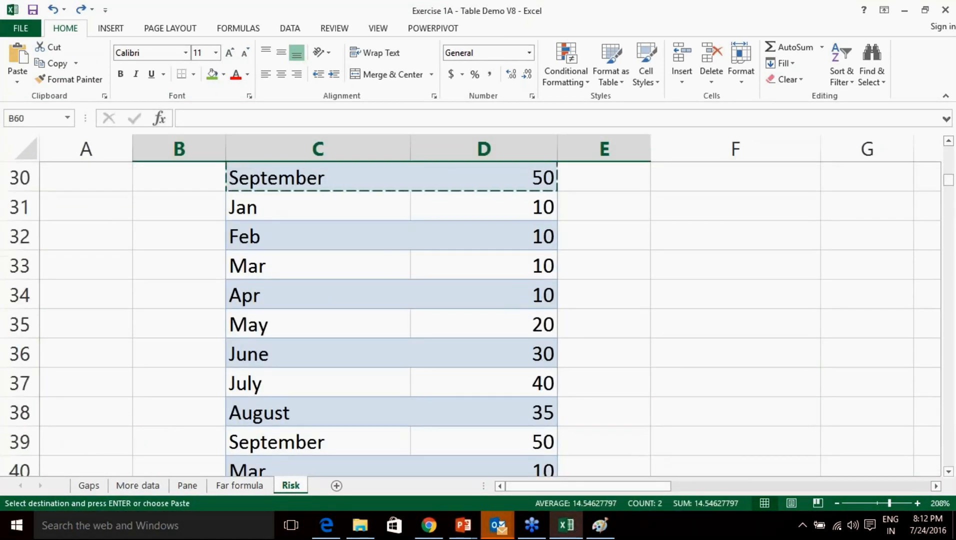
Look over the Formulas tab's Error Checking options, close them, and select cell C2.
left_click(238, 28)
left_click(682, 63)
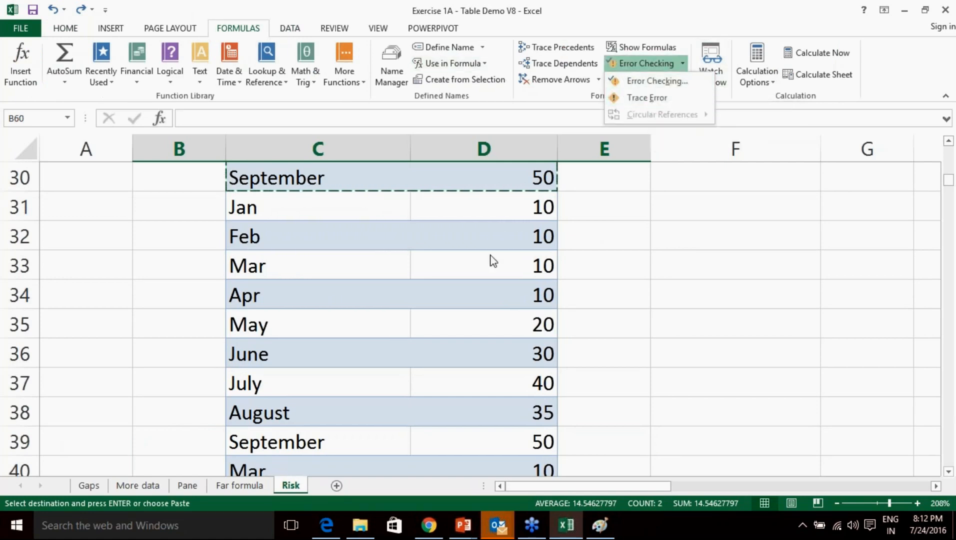
left_click(949, 240)
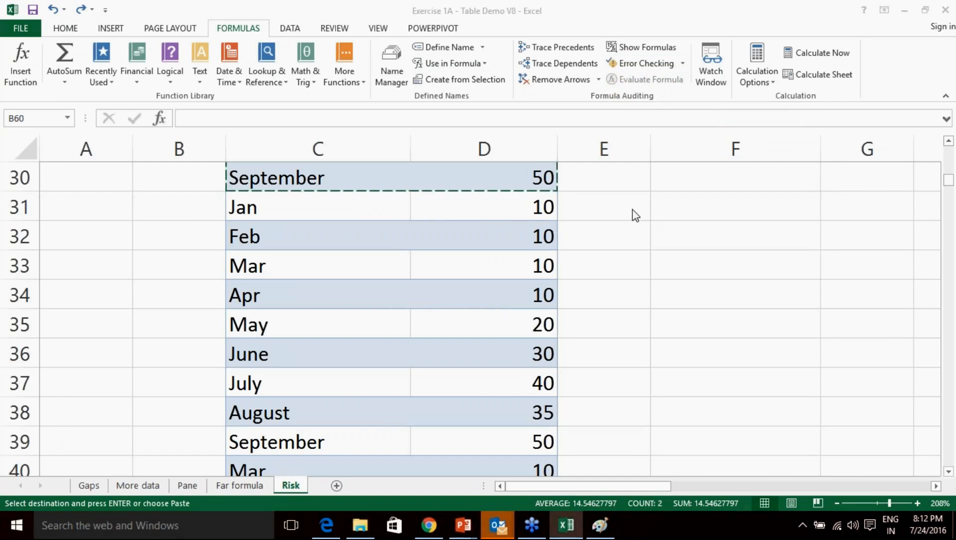
scroll(626, 295, "up", 5)
scroll(613, 284, "up", 5)
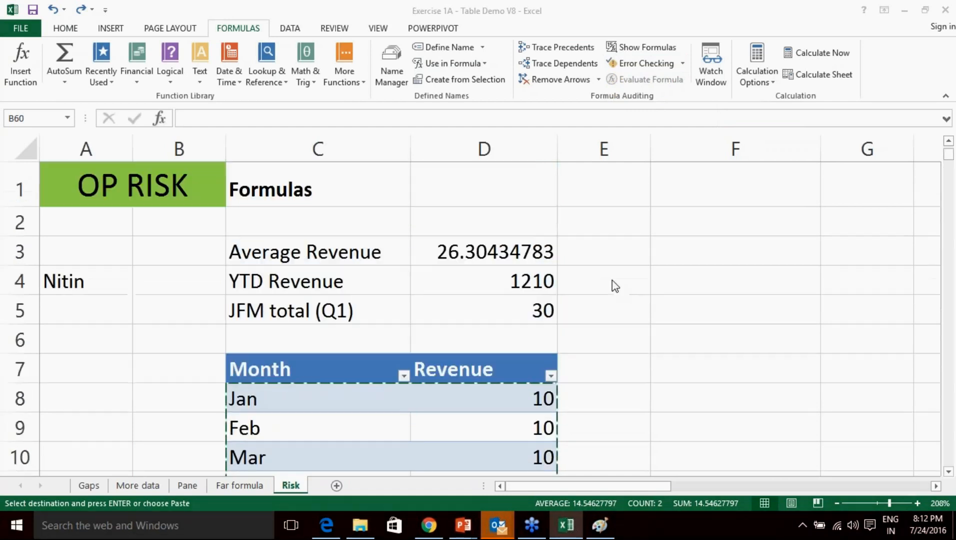
left_click(375, 218)
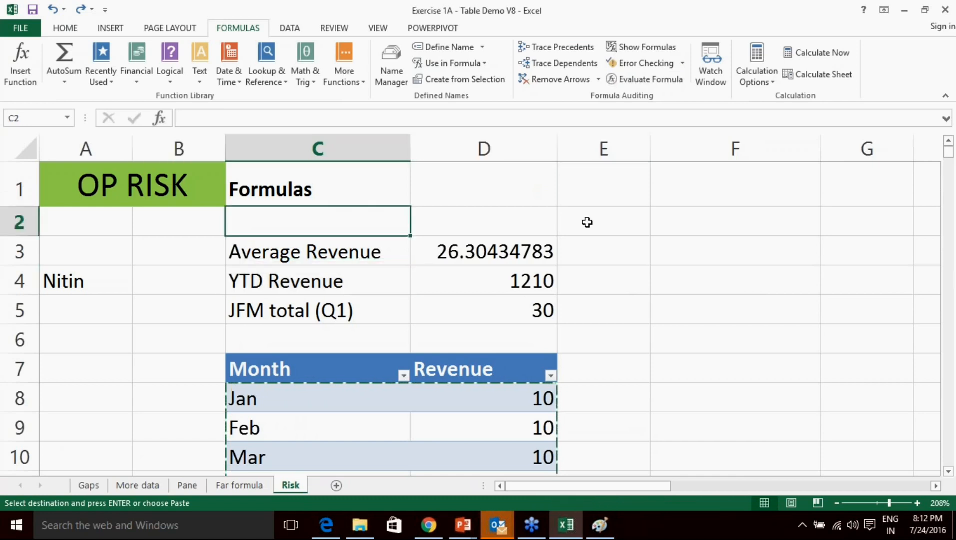
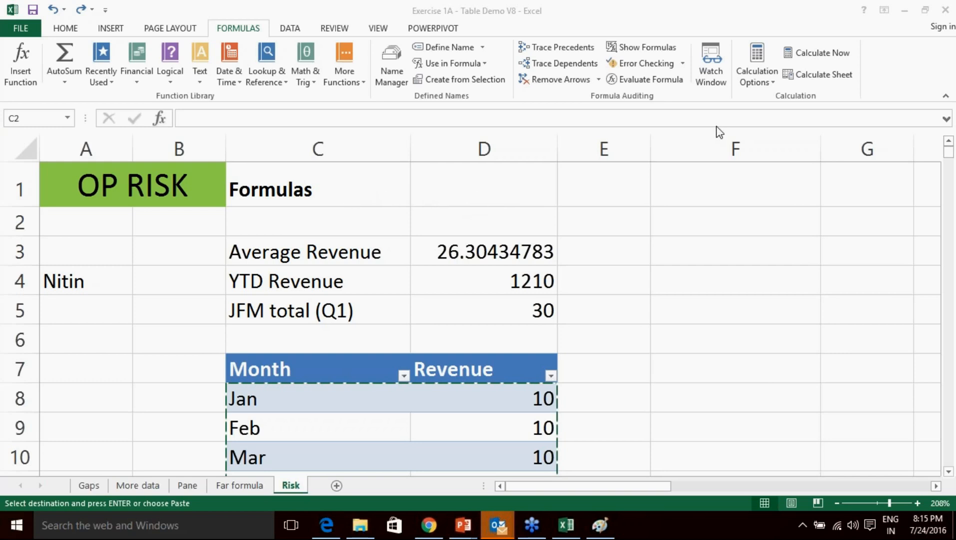
Close the error-checking options and glance at the web page behind Excel, then restore Excel full-screen.
left_click(684, 64)
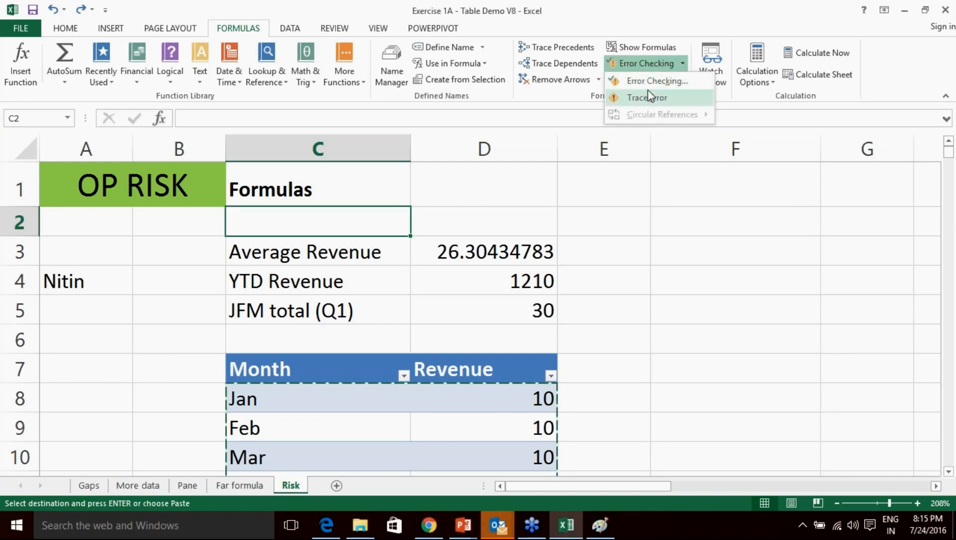
left_click(722, 252)
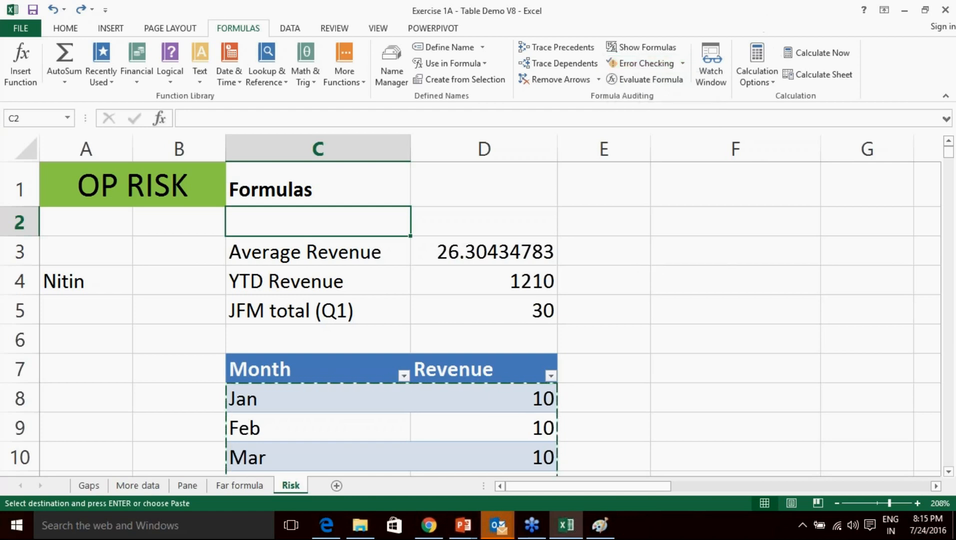
key("alt+Tab")
left_click(811, 102)
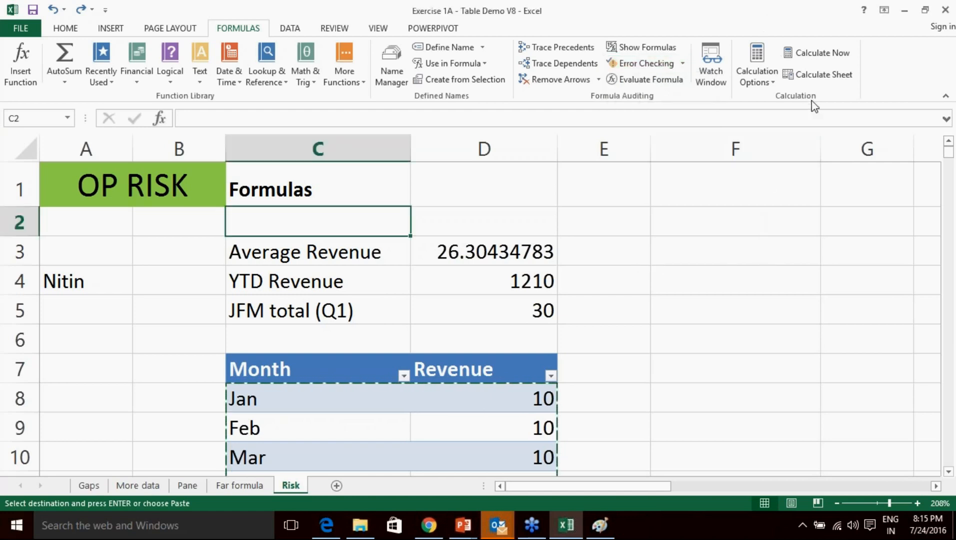
left_click(914, 246)
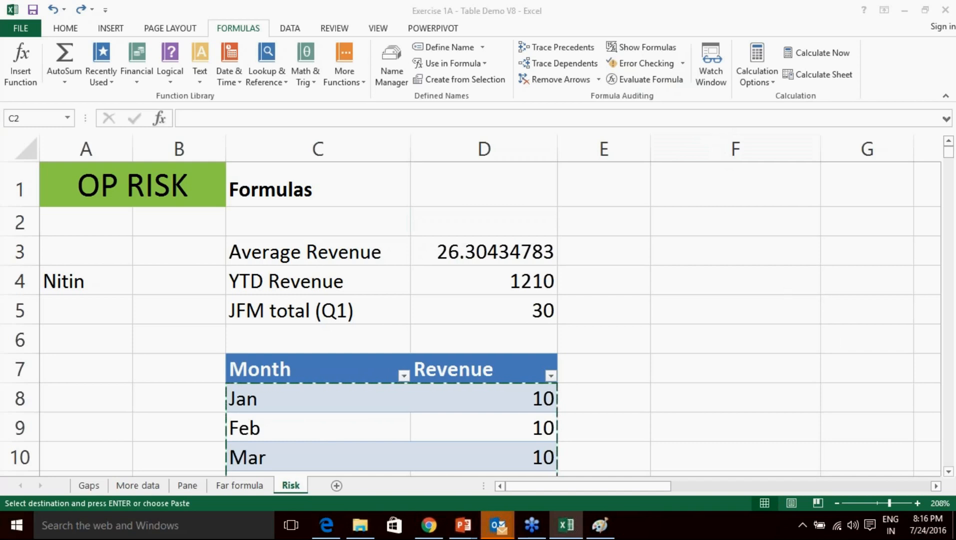
double_click(664, 15)
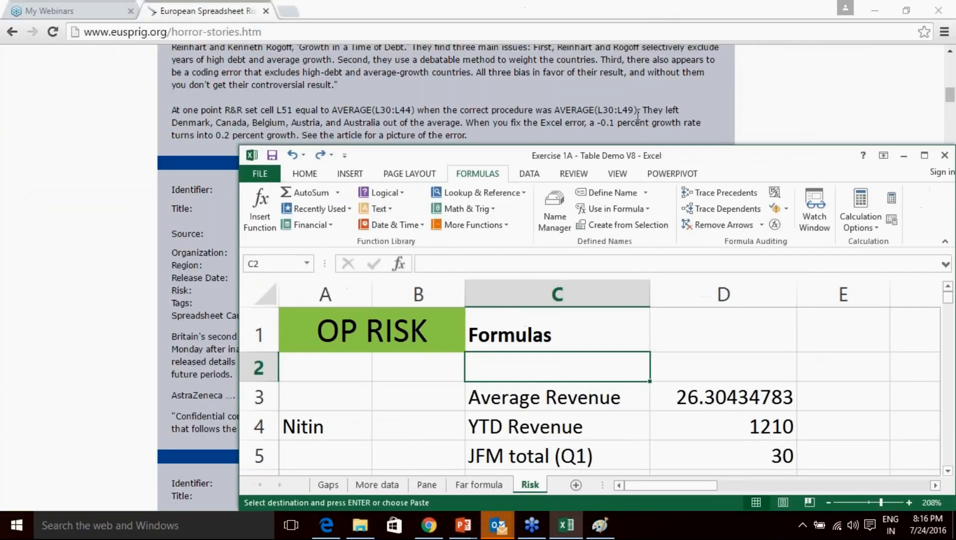
left_click_drag(715, 156, 495, 132)
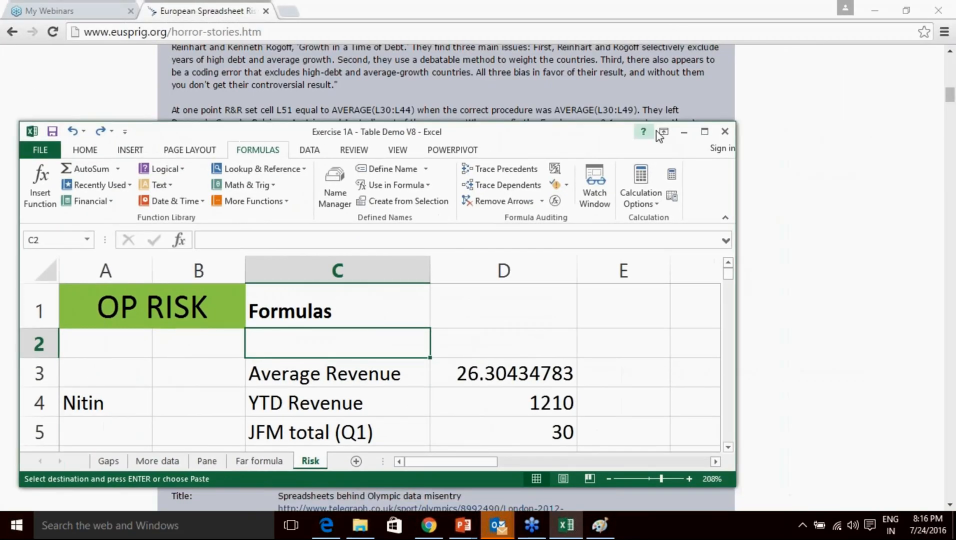
left_click(705, 131)
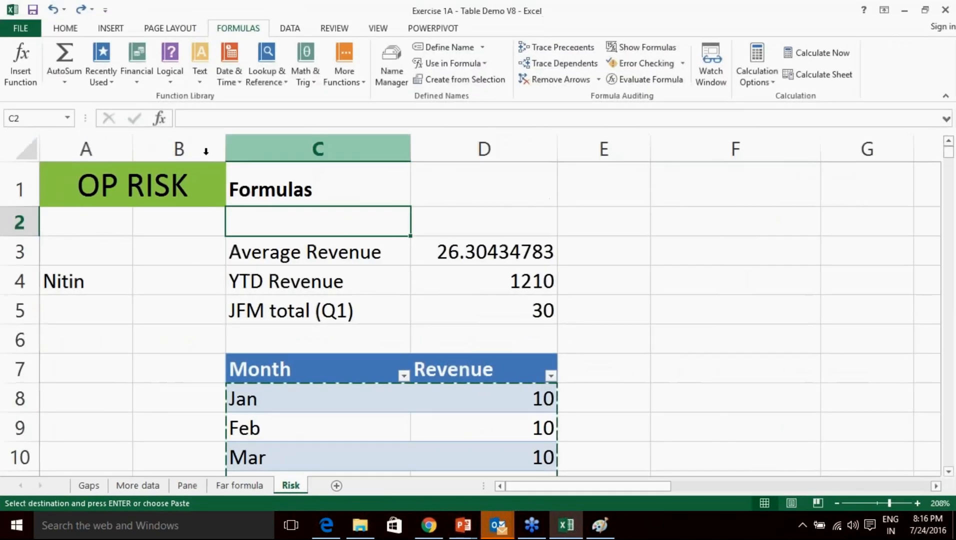
Create a new blank workbook, then show the Recent Workbooks list.
left_click(20, 28)
left_click(32, 90)
left_click(192, 240)
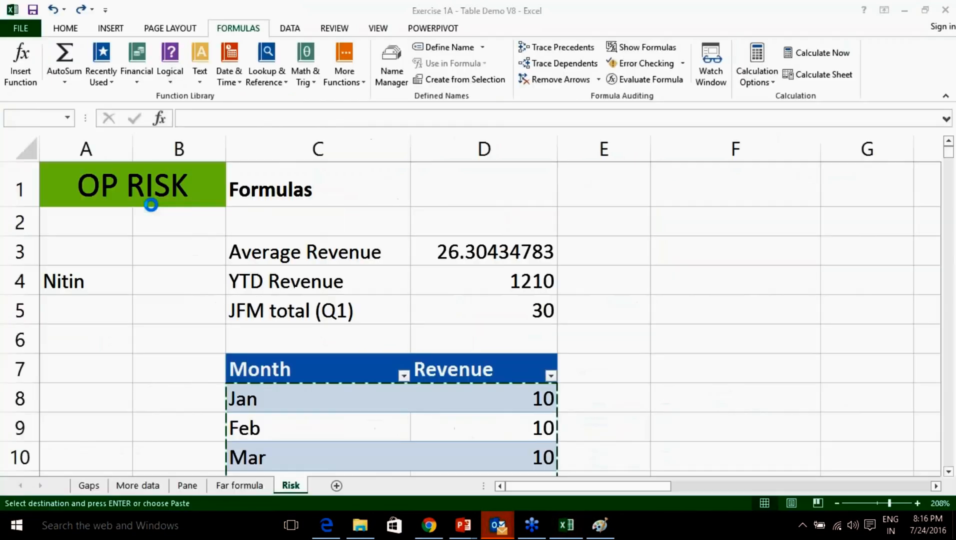
left_click(22, 28)
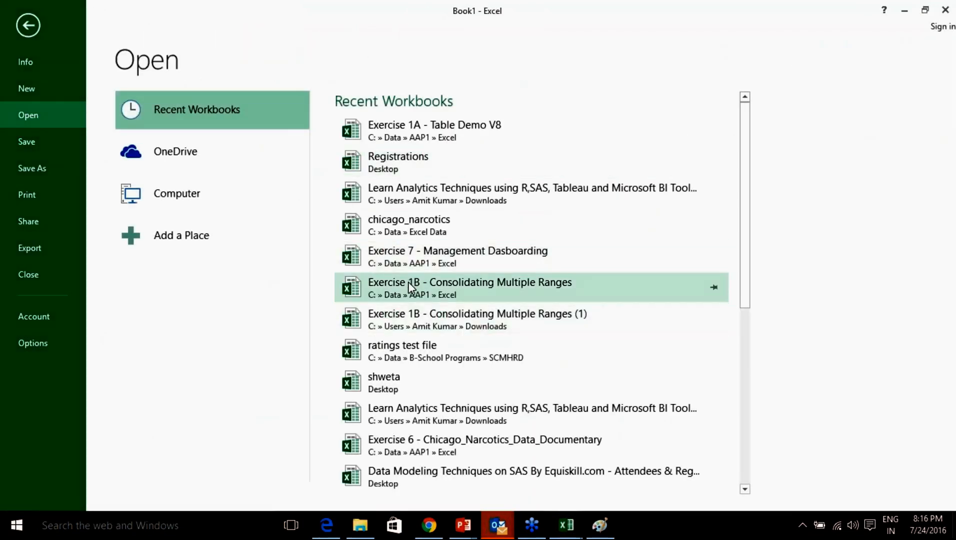
Open Exercise 1B - Consolidating Multiple Ranges and autofit column D on Expense Data 13.
left_click(445, 284)
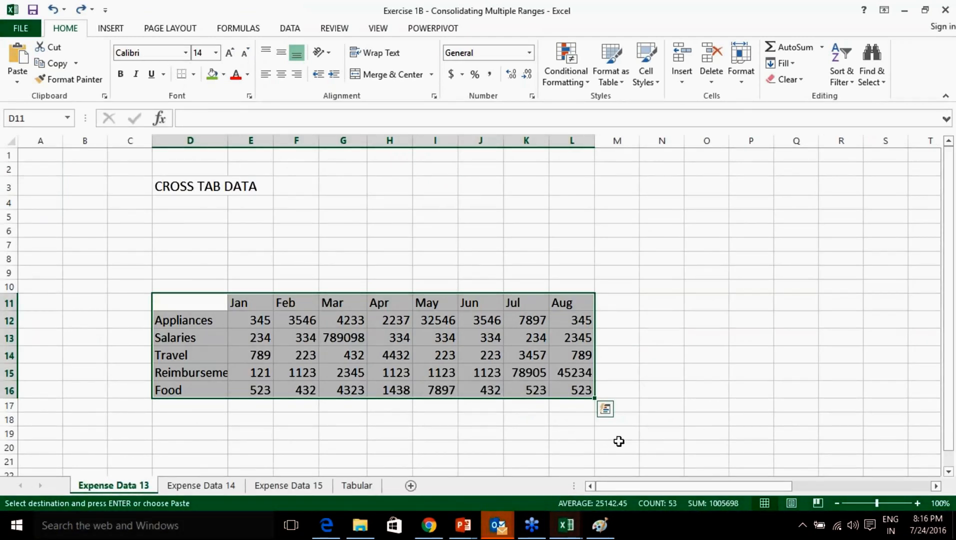
left_click(579, 423)
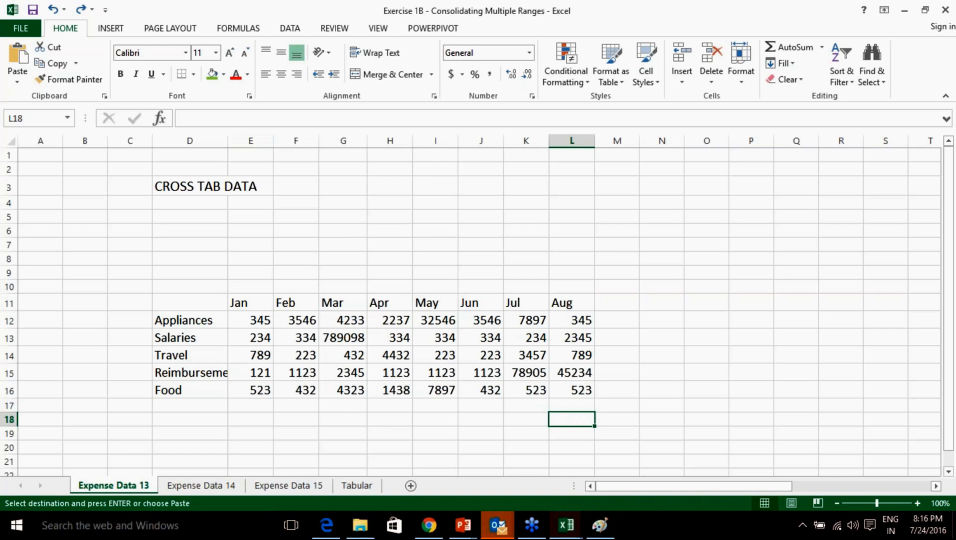
double_click(226, 143)
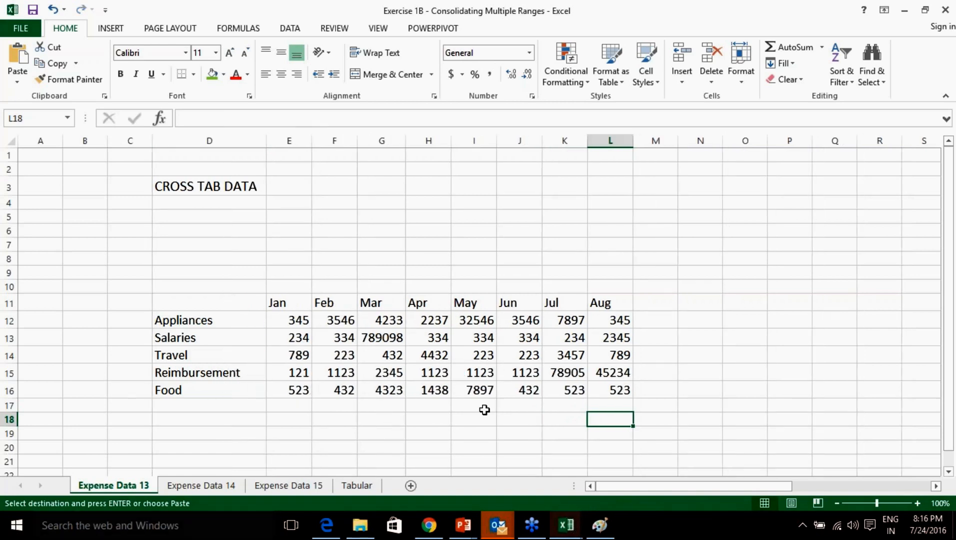
Zoom in and highlight the Jan–Aug month headers and the Appliances–Food row labels.
left_click(914, 503)
left_click(915, 503)
left_click_drag(704, 488, 629, 480)
mouse_move(702, 485)
left_mouse_down()
mouse_move(728, 489)
mouse_move(712, 489)
left_mouse_up()
left_click_drag(308, 322, 672, 323)
left_click_drag(185, 340, 193, 430)
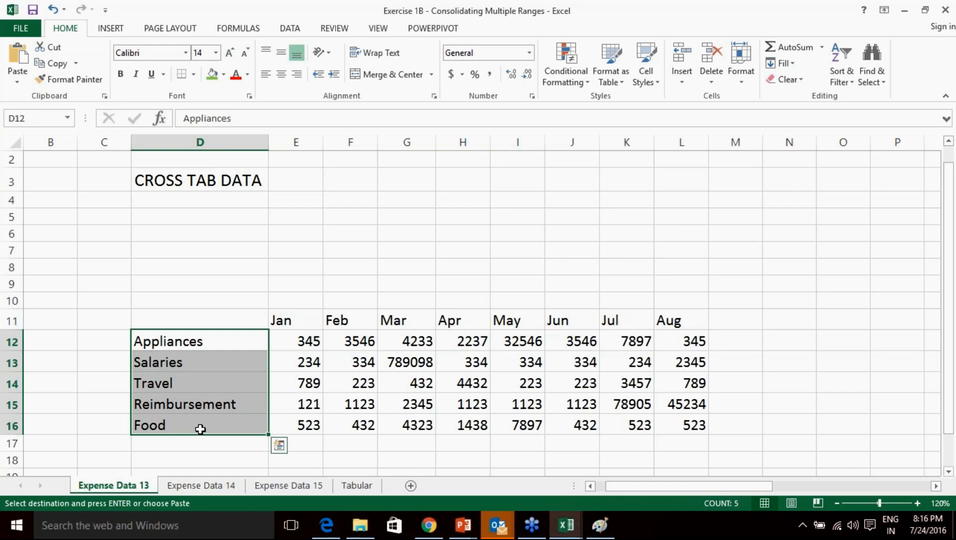
On Expense Data 14, highlight months Jan–Dec and rows Appliances–Comics, noting the extra Comics row.
left_click(205, 487)
left_click_drag(332, 199, 644, 199)
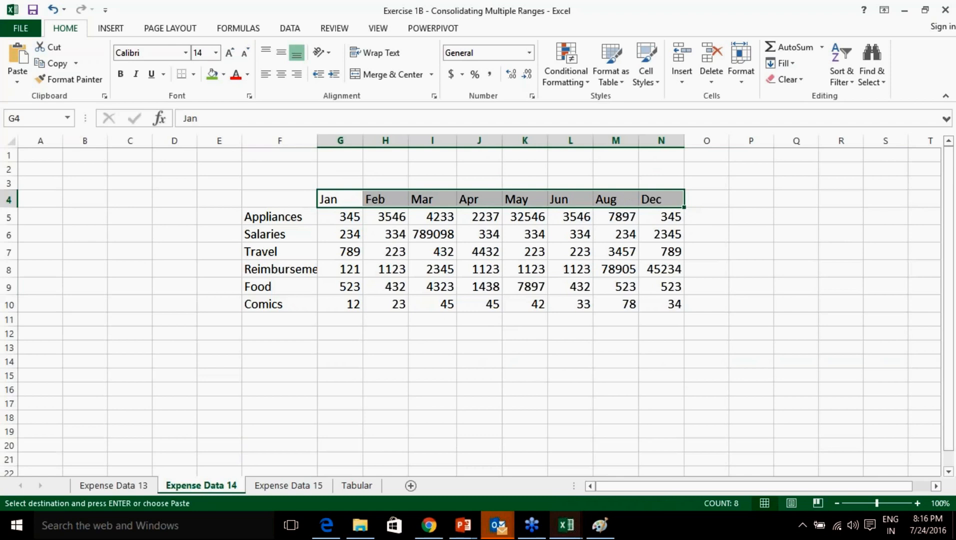
left_click_drag(276, 215, 643, 311)
left_click(284, 305)
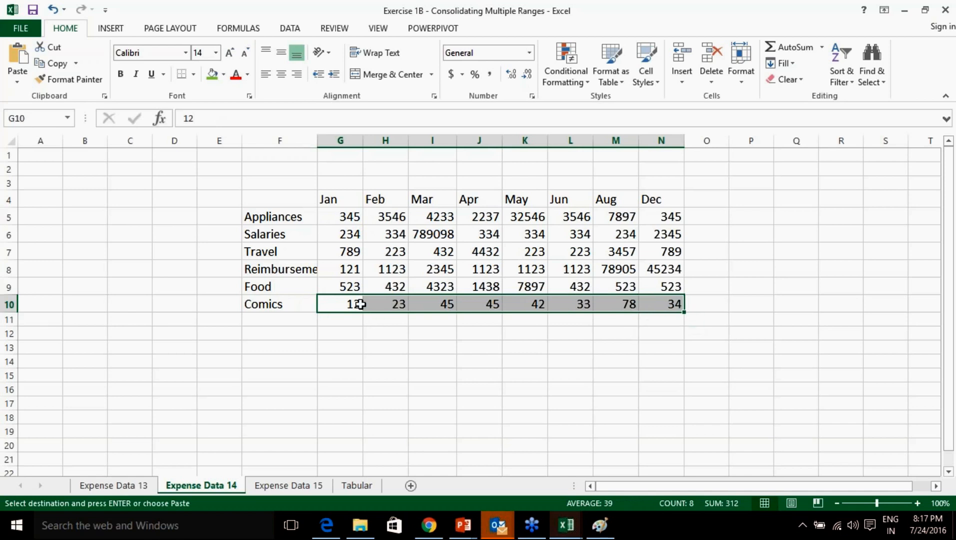
On Expense Data 15, highlight the Jan–Sep month headers and the Appliances–Comics row labels.
left_click(300, 487)
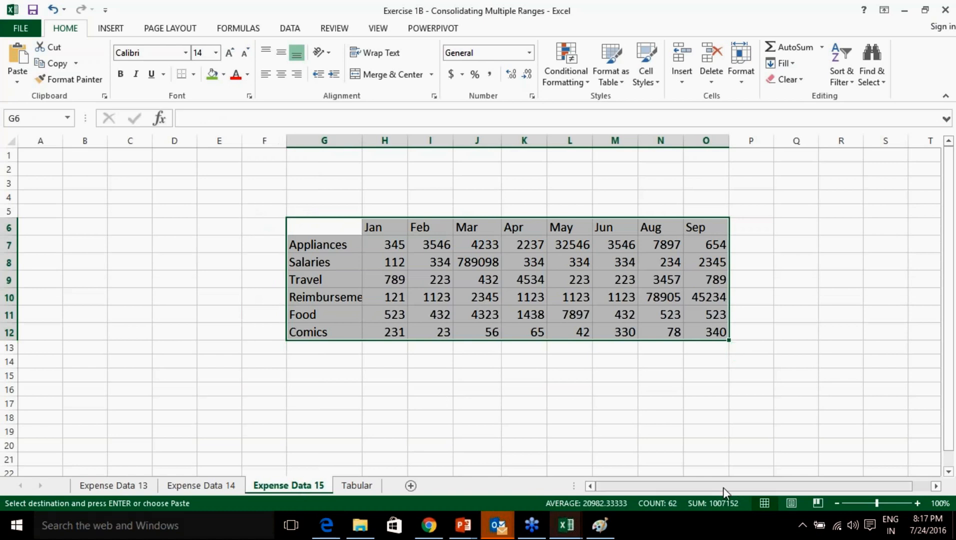
left_click_drag(723, 488, 749, 486)
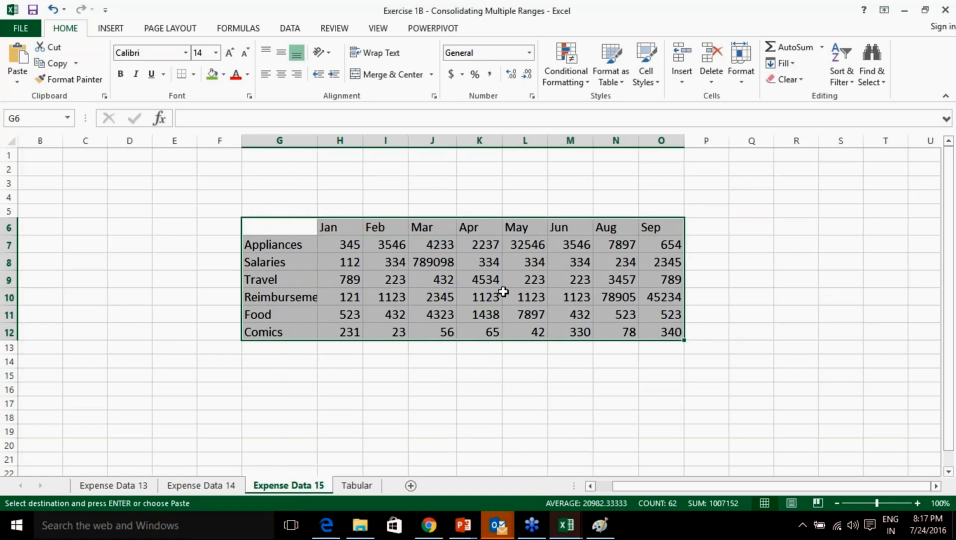
left_click_drag(346, 226, 638, 227)
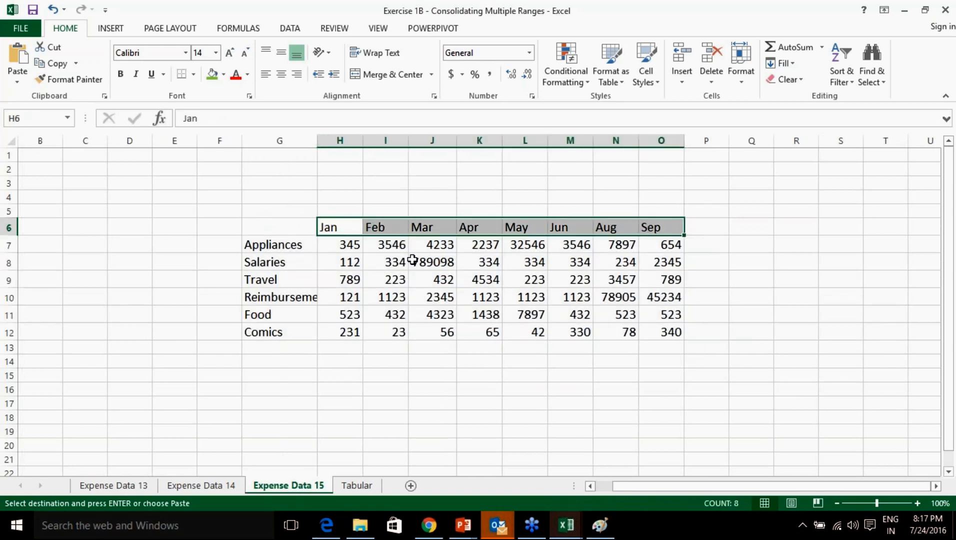
left_click_drag(286, 246, 286, 328)
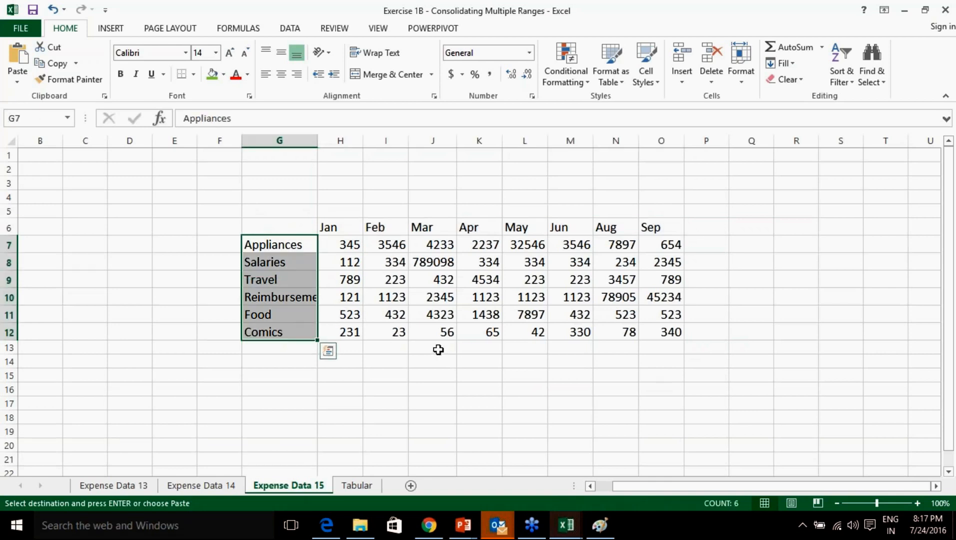
Compare the Expense Data 13, 14 and 15 sheets, then autofit column G to show Reimbursement.
left_click(205, 486)
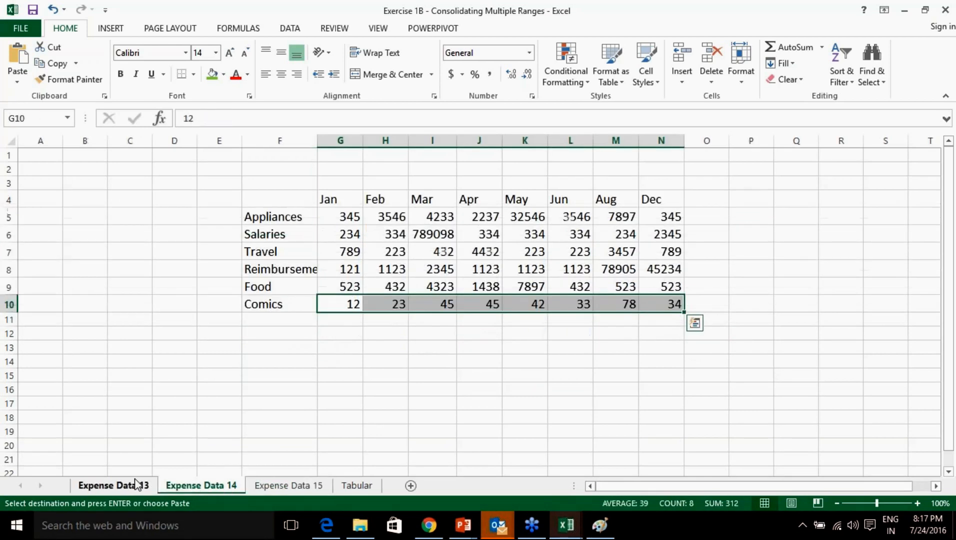
left_click(136, 485)
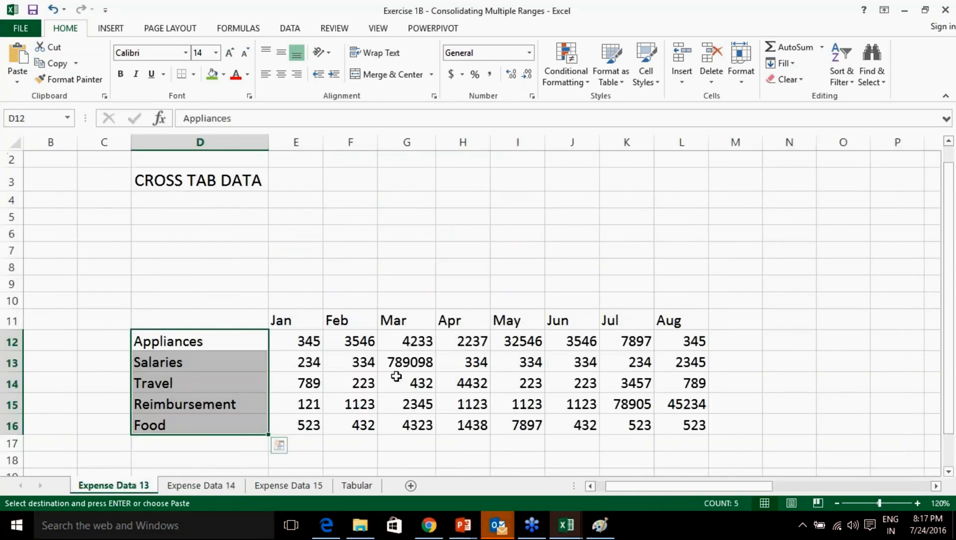
left_click(207, 485)
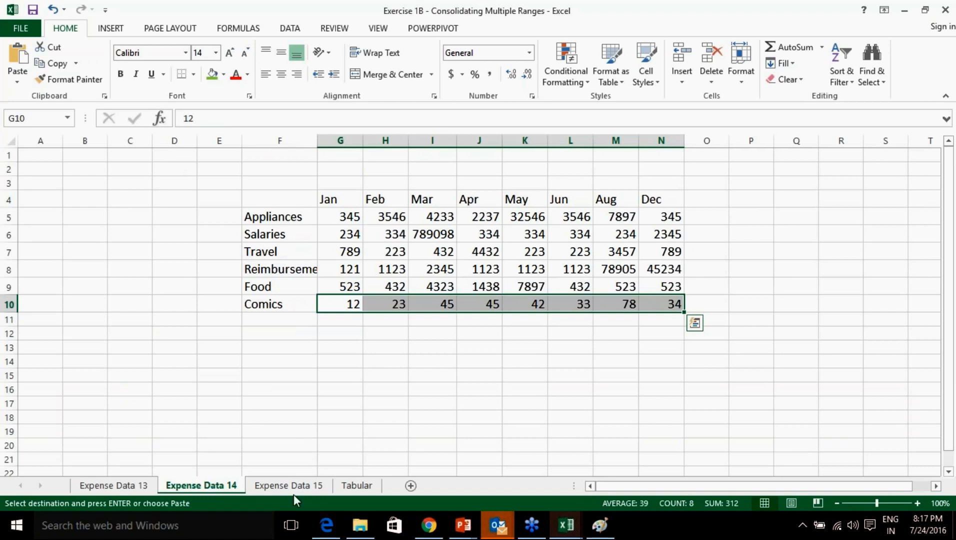
left_click(295, 485)
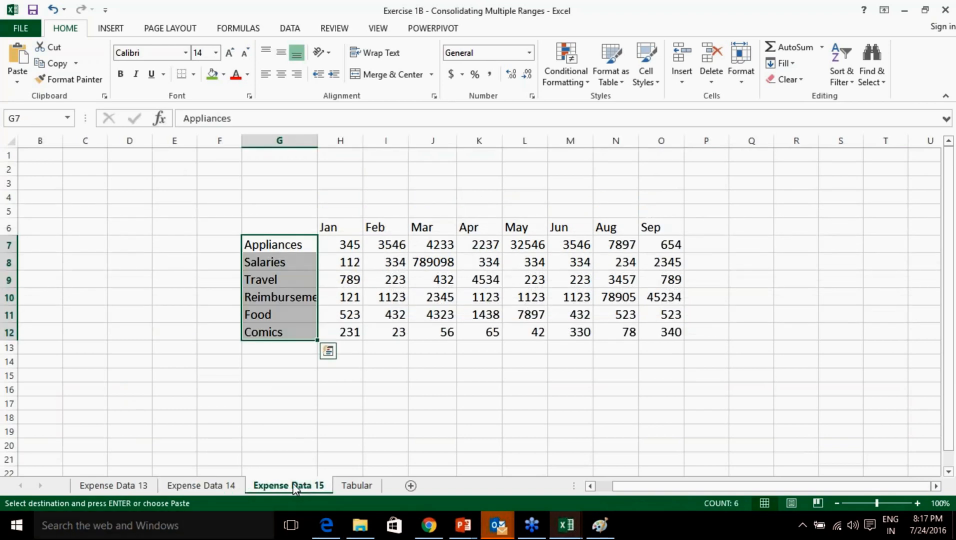
left_click(144, 488)
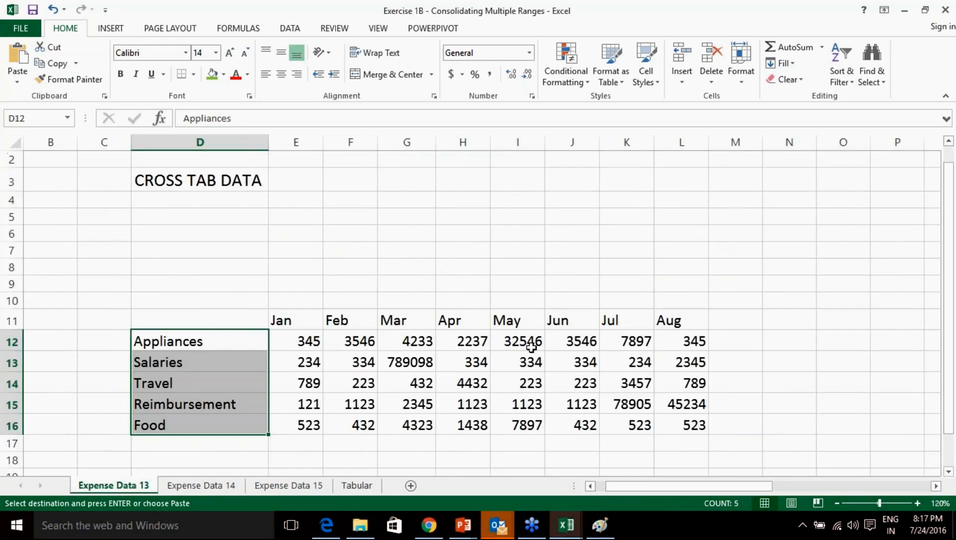
scroll(532, 344, "down", 1)
scroll(545, 336, "up", 2)
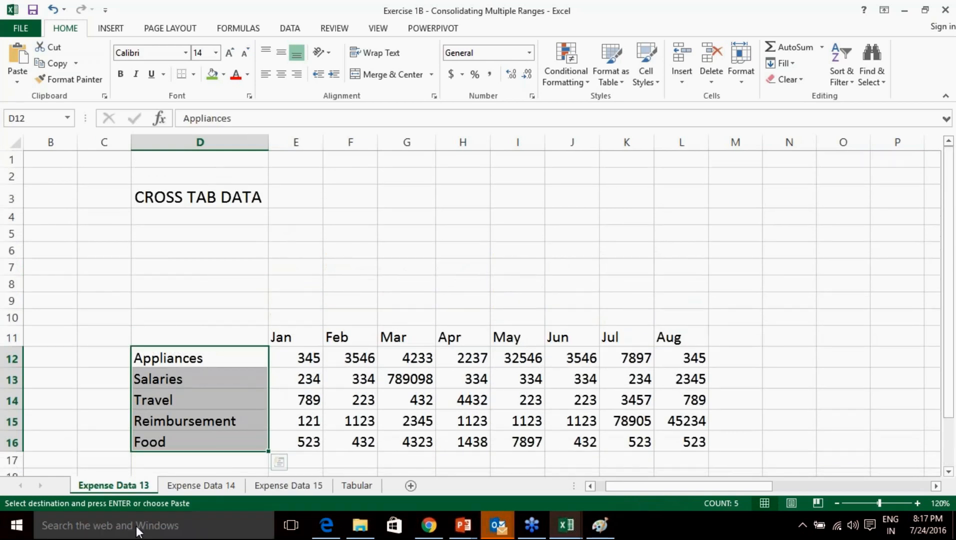
left_click(200, 486)
left_click(271, 486)
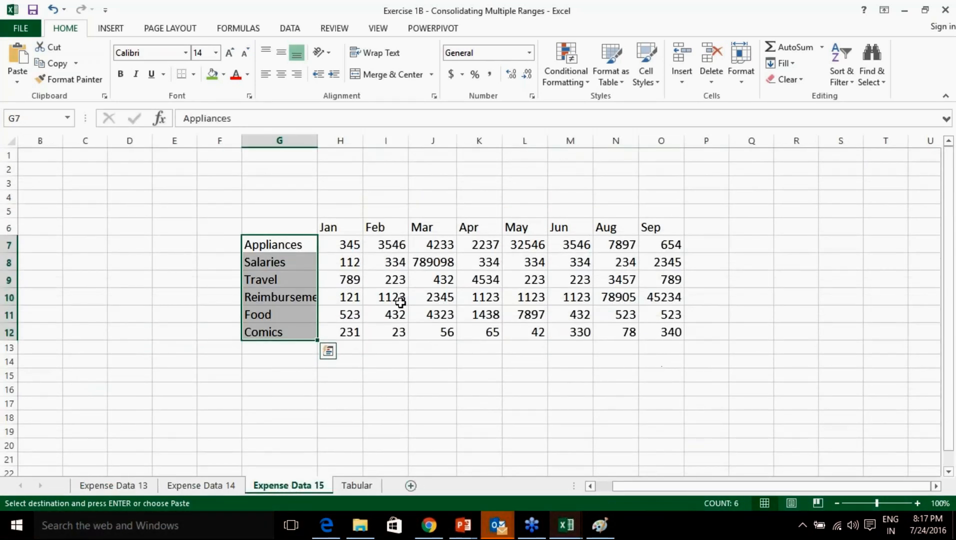
double_click(315, 139)
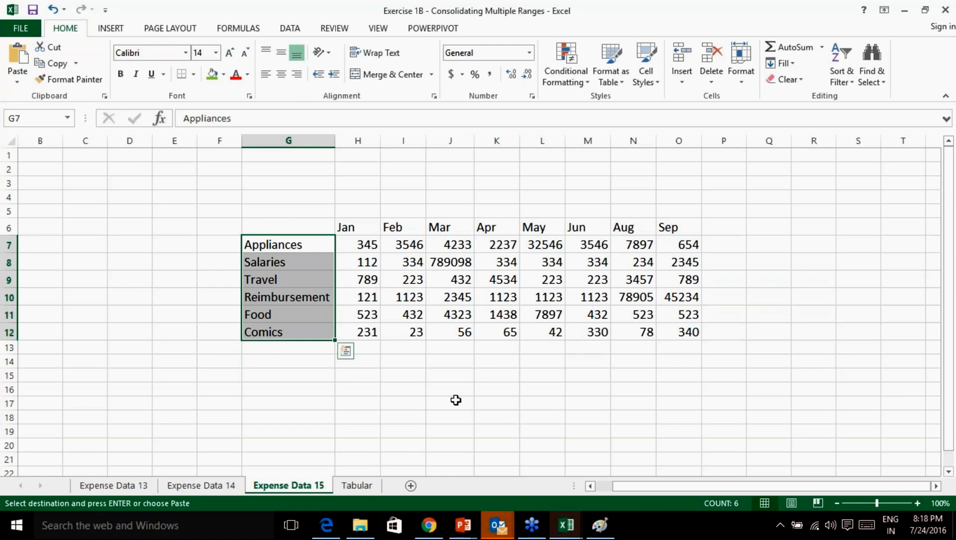
left_click_drag(212, 210, 295, 223)
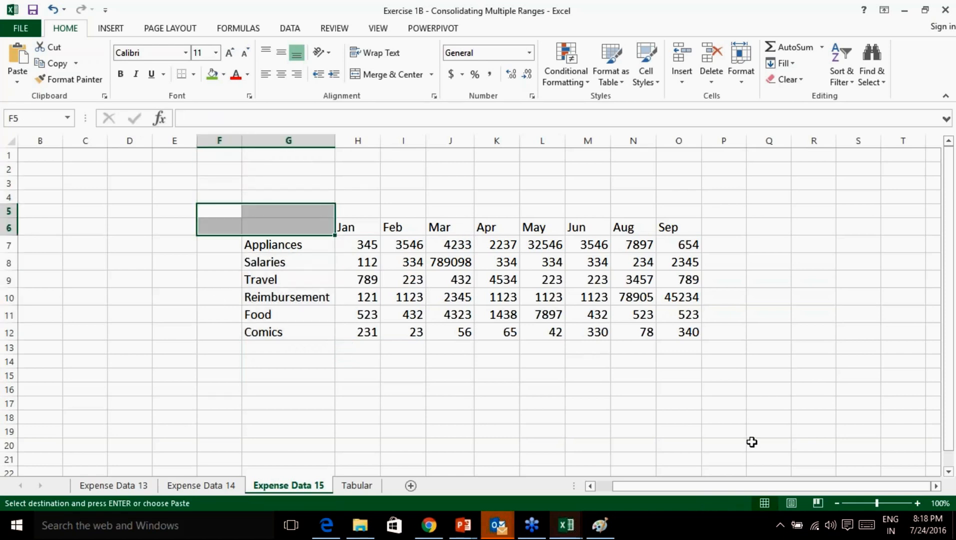
left_click(762, 405)
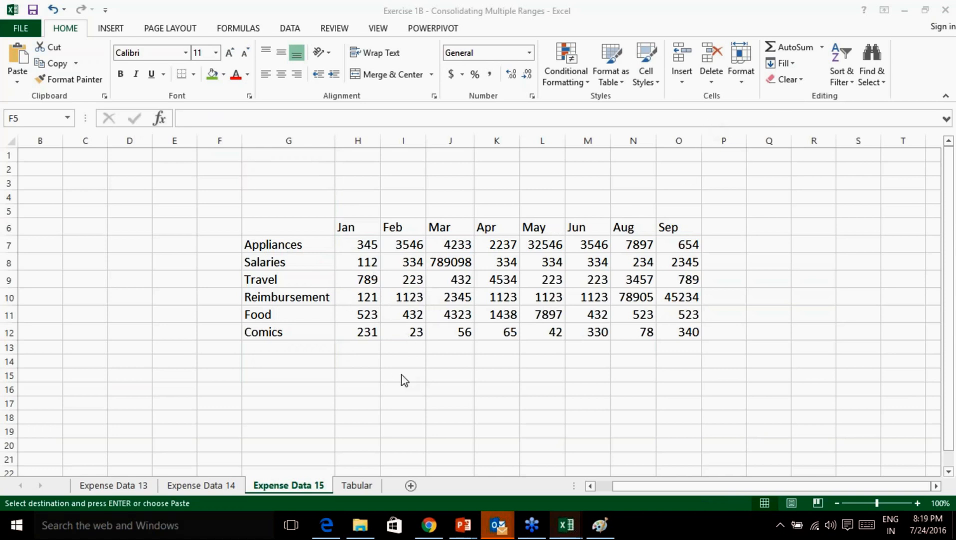
left_click(139, 491)
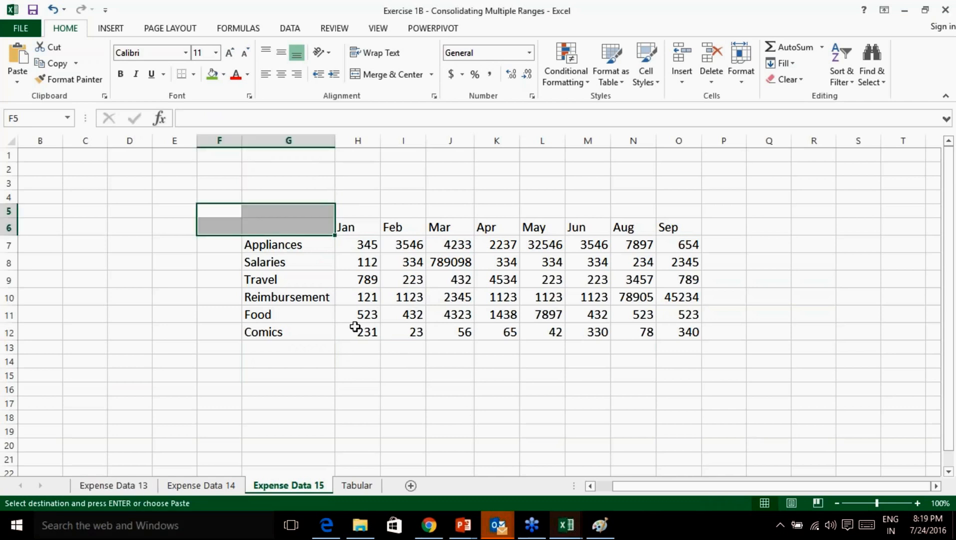
left_click(342, 279)
left_click(309, 233)
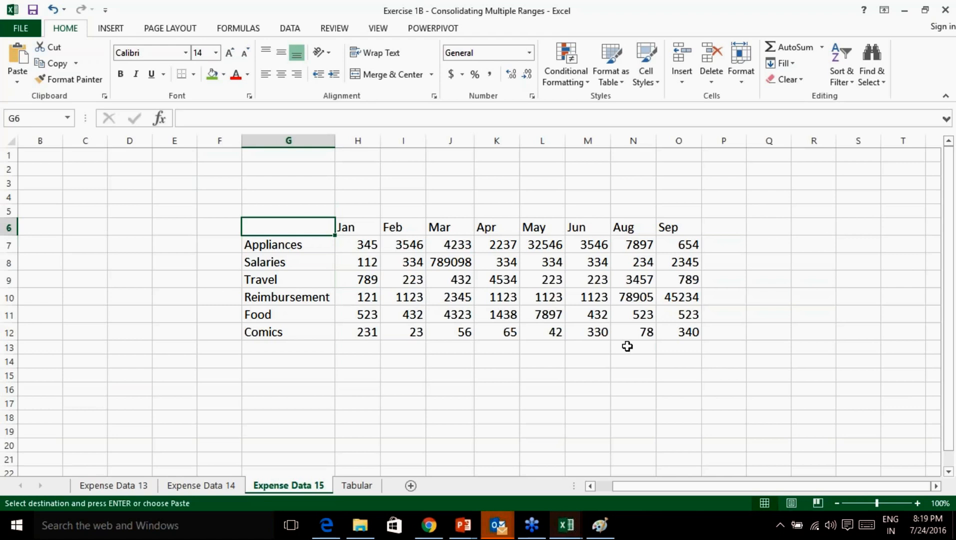
left_click(754, 387)
left_click(790, 415)
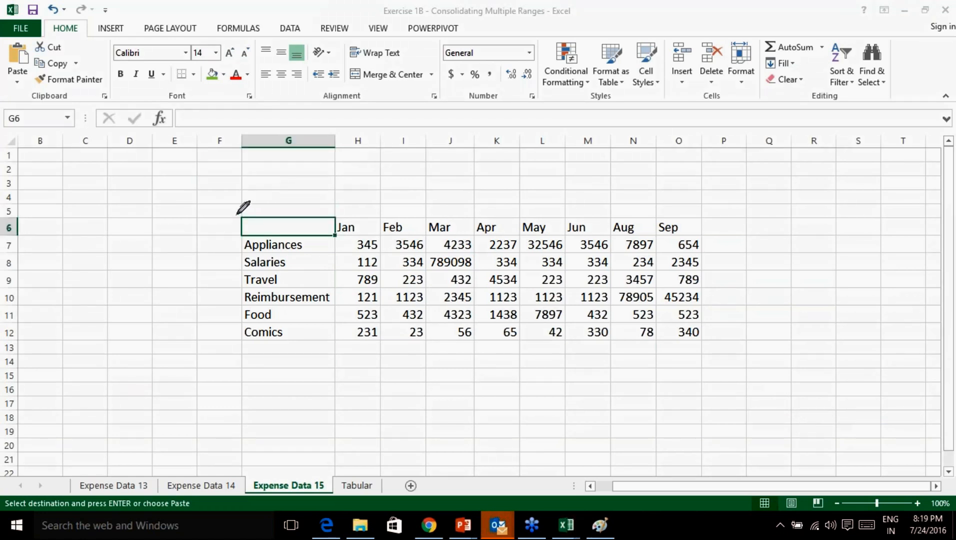
mouse_move(250, 184)
left_mouse_down()
mouse_move(295, 133)
mouse_move(334, 151)
mouse_move(351, 184)
left_mouse_up()
left_click_drag(368, 146, 388, 181)
left_click_drag(364, 171, 394, 164)
left_click_drag(454, 150, 459, 185)
mouse_move(440, 157)
left_mouse_down()
mouse_move(493, 137)
mouse_move(454, 186)
left_mouse_up()
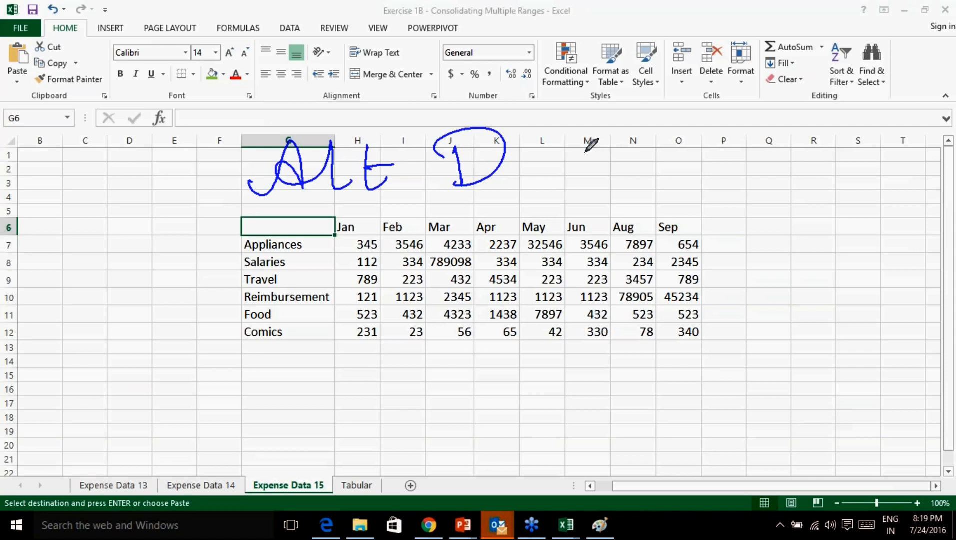
mouse_move(599, 141)
left_mouse_down()
mouse_move(596, 175)
mouse_move(628, 160)
mouse_move(655, 178)
left_mouse_up()
left_click_drag(654, 136, 658, 148)
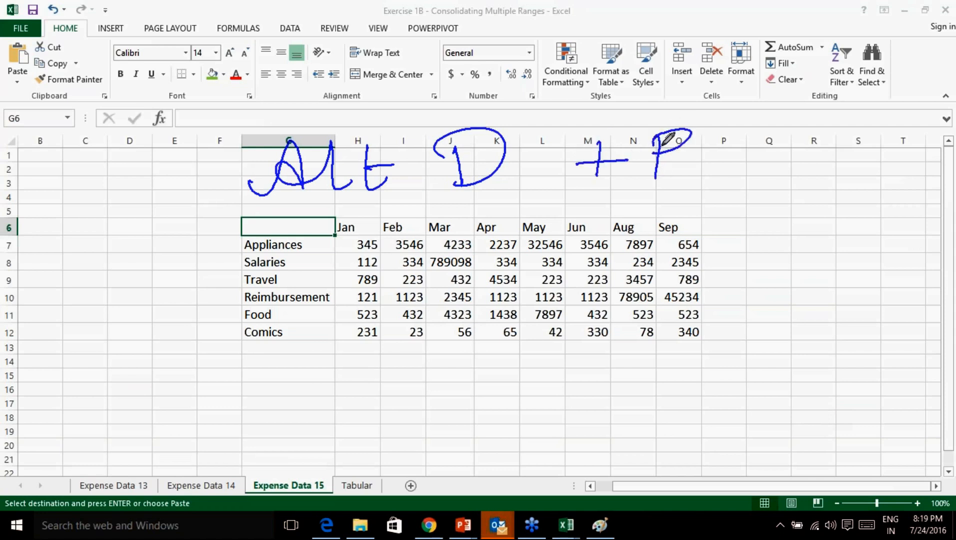
left_click(800, 470)
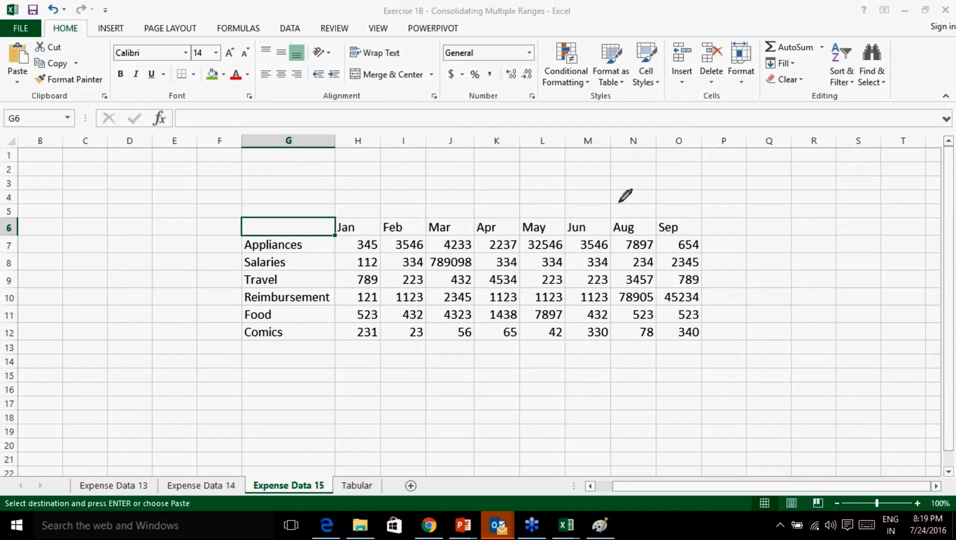
left_click(792, 403)
Zoom out on the Expense Data sheets and select empty cell H8 on Expense Data 13.
left_click(837, 504)
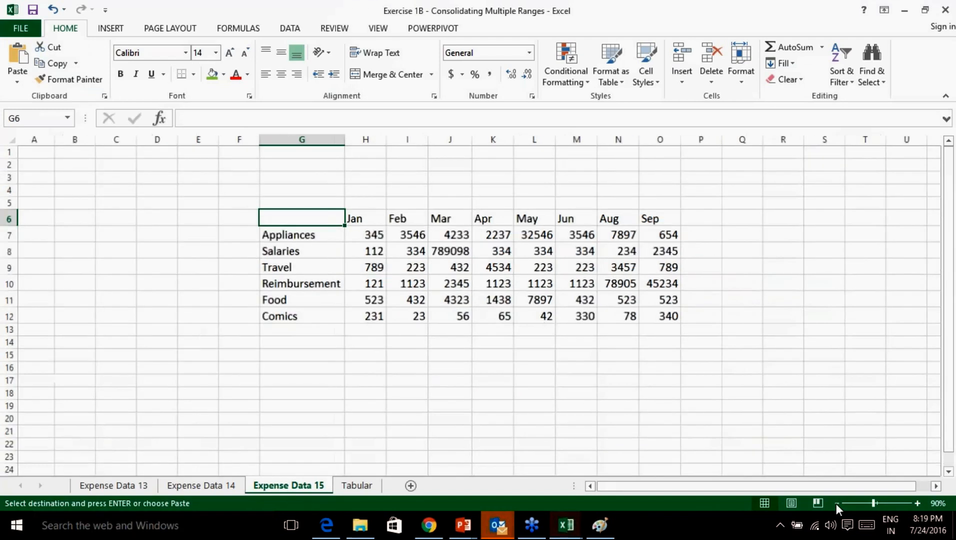
left_click(837, 503)
left_click(229, 486)
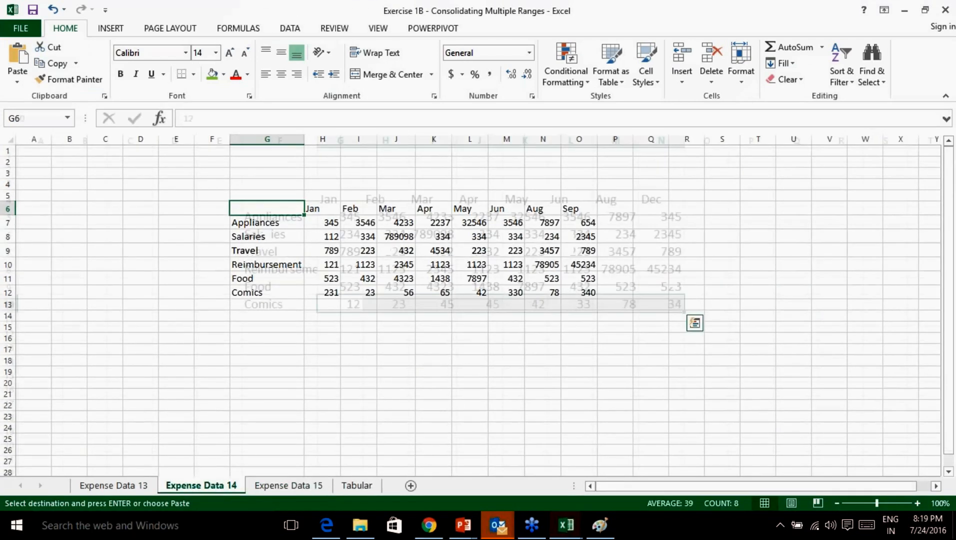
left_click(834, 503)
left_click(835, 503)
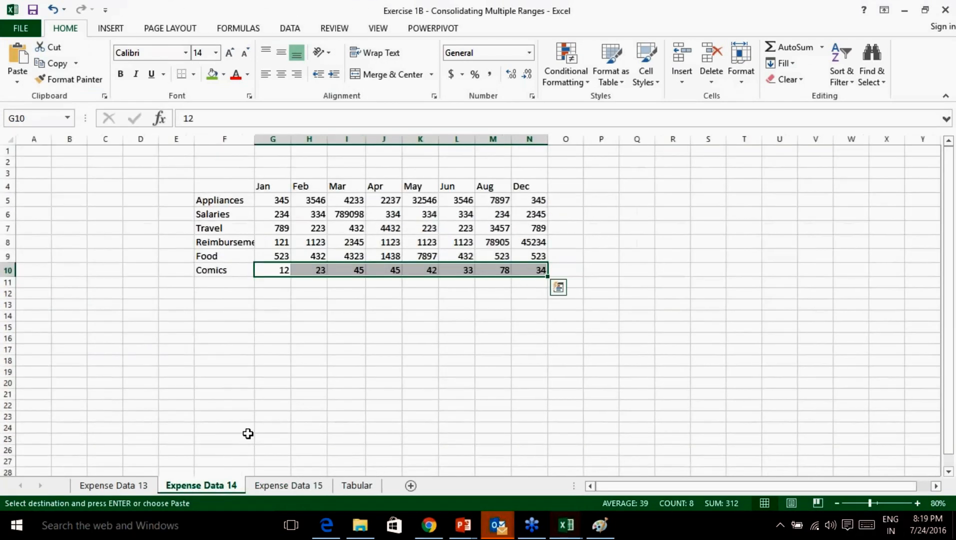
left_click(114, 486)
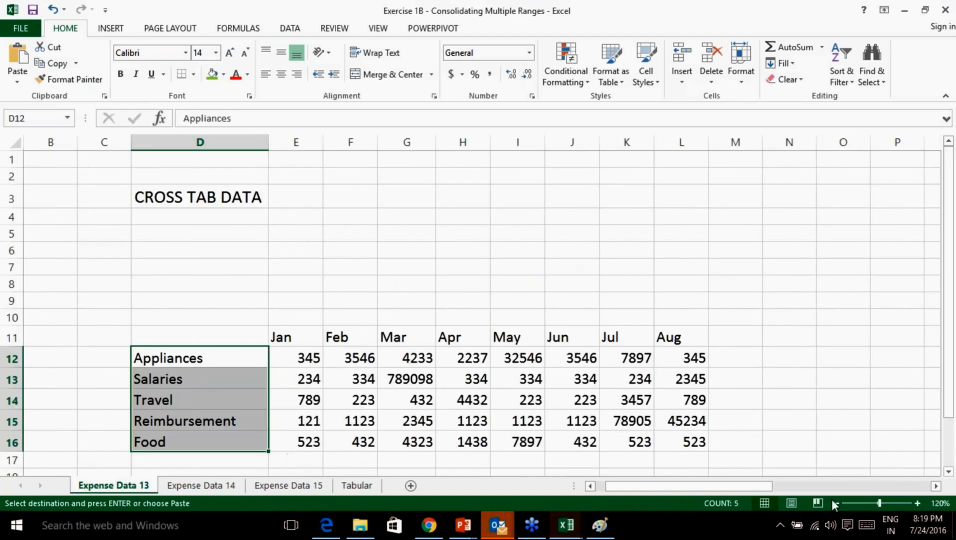
left_click(834, 503)
left_click(835, 504)
left_click(835, 503)
left_click(835, 503)
left_click(343, 233)
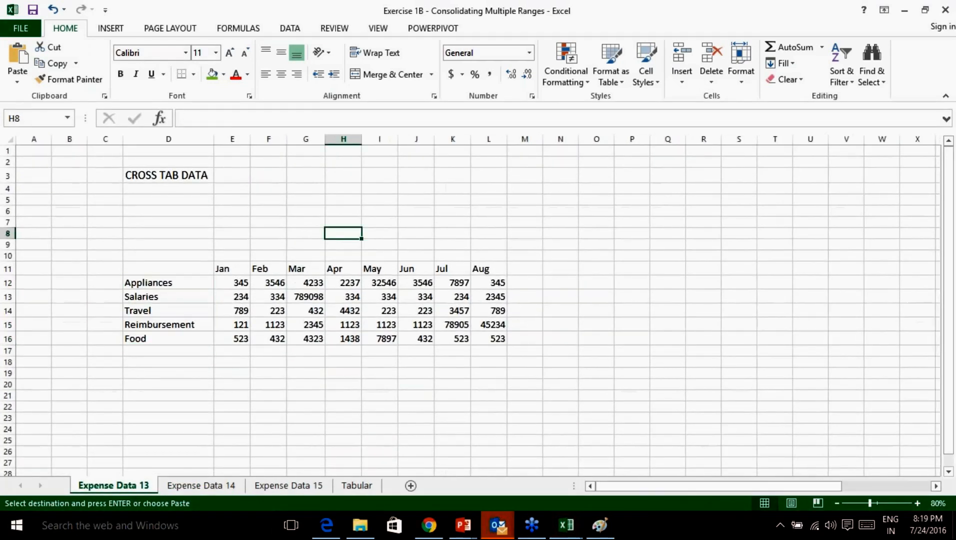
Open the PivotTable and PivotChart Wizard with the Alt, D, P shortcut.
key("alt")
key("d")
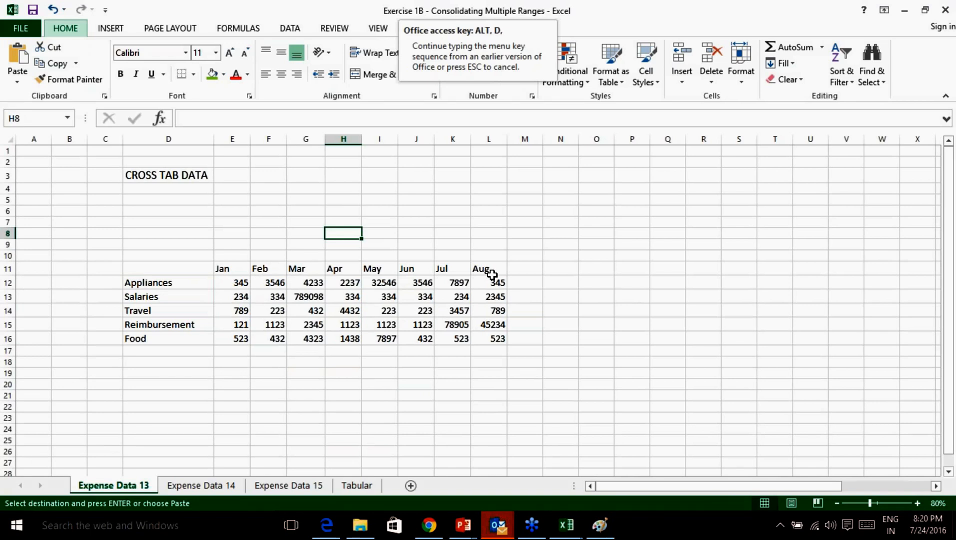
key("p")
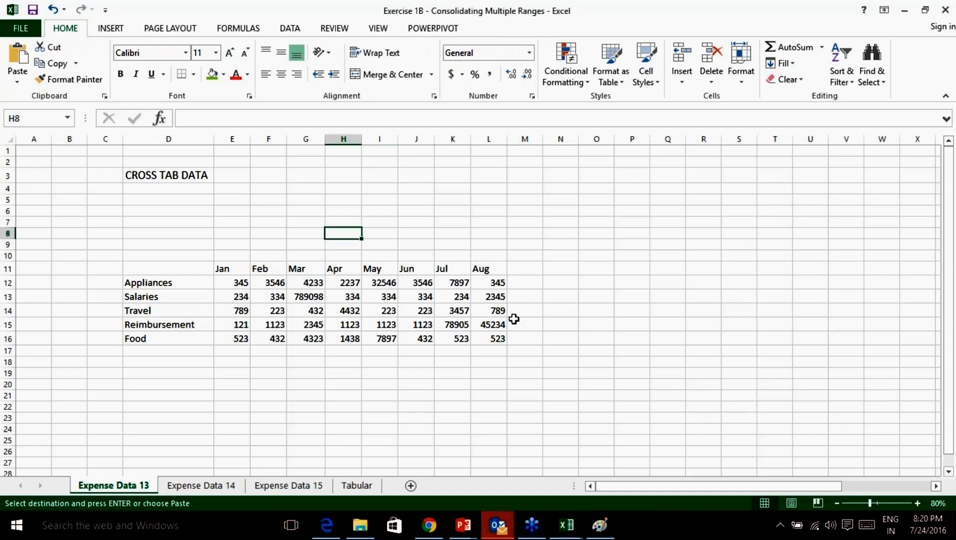
key("alt")
key("d")
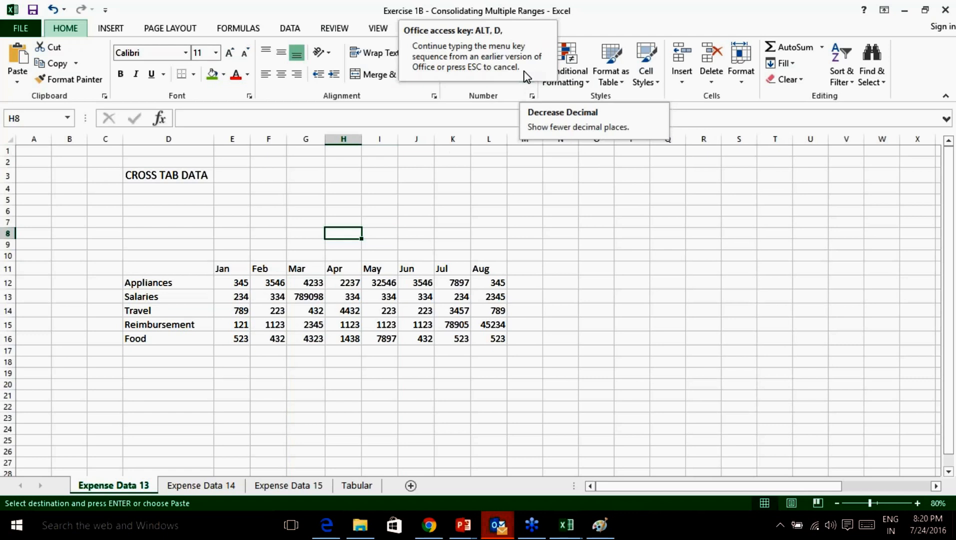
key("p")
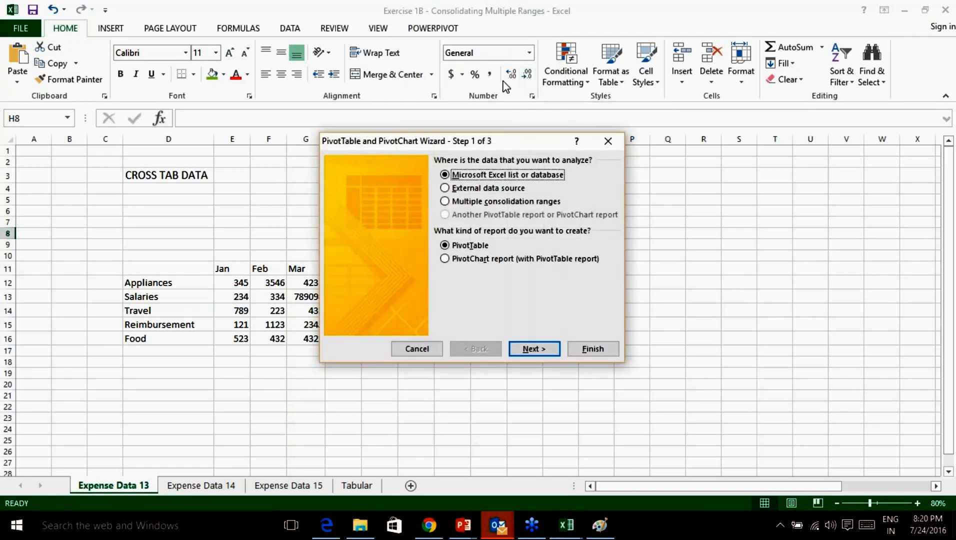
Choose multiple consolidation ranges with a single page field and add Expense Data 13's D11:L16.
left_click(446, 201)
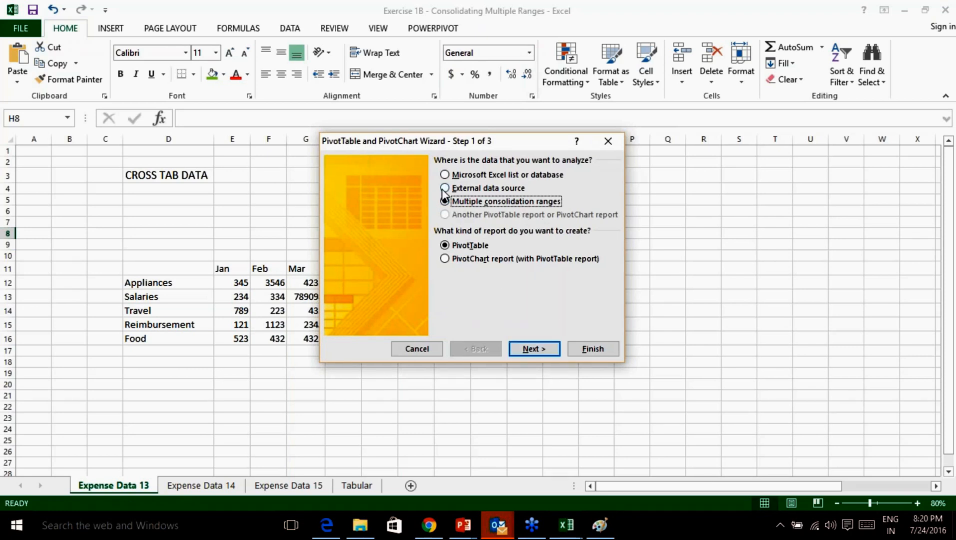
left_click(537, 350)
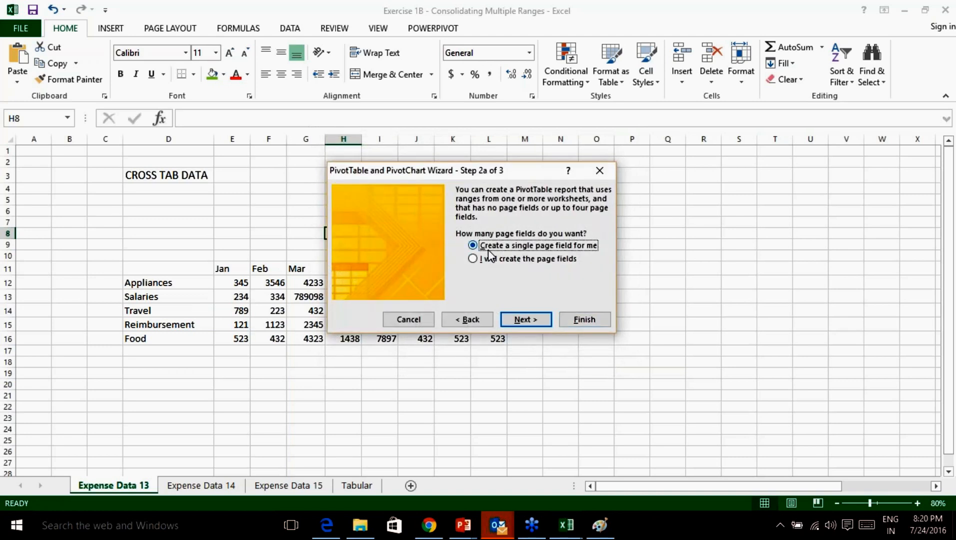
left_click(534, 324)
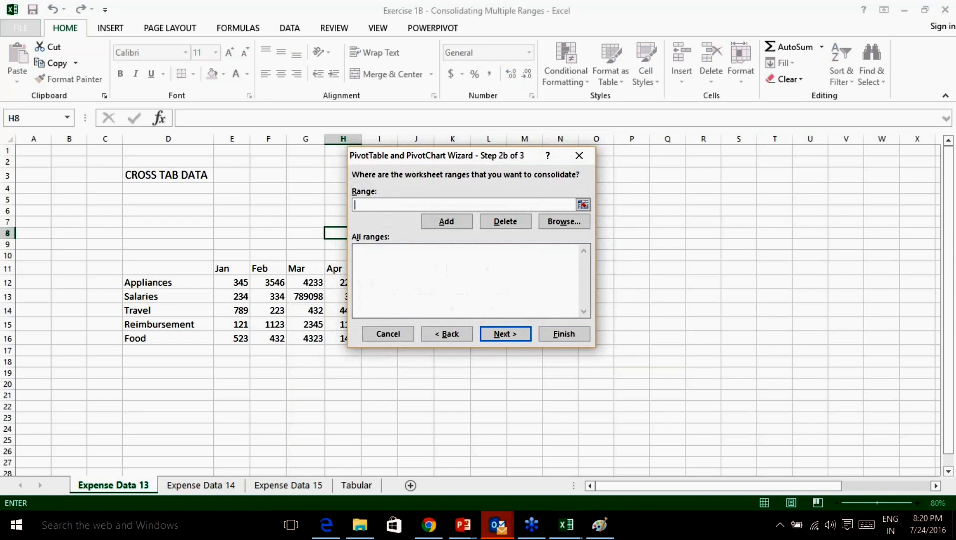
left_click(583, 206)
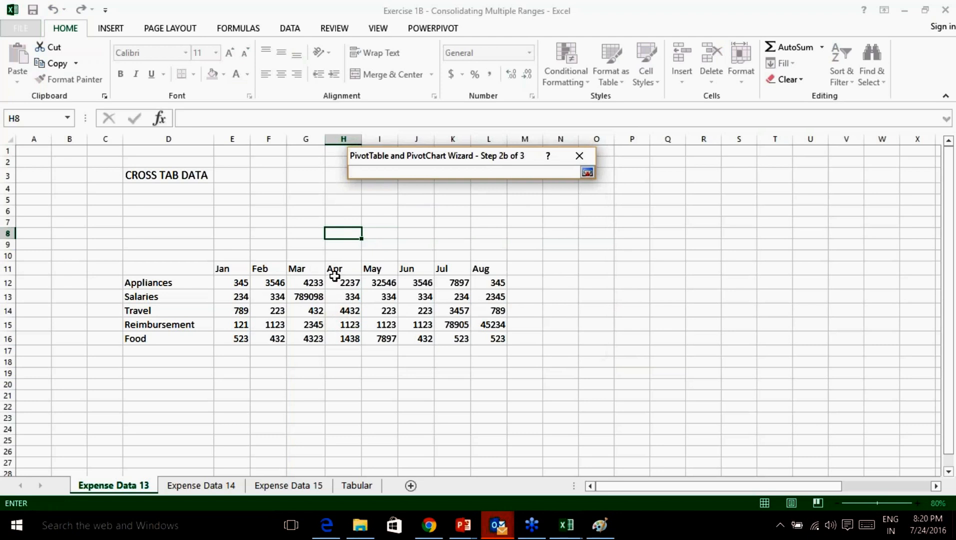
left_click(164, 268)
left_click_drag(164, 269, 500, 342)
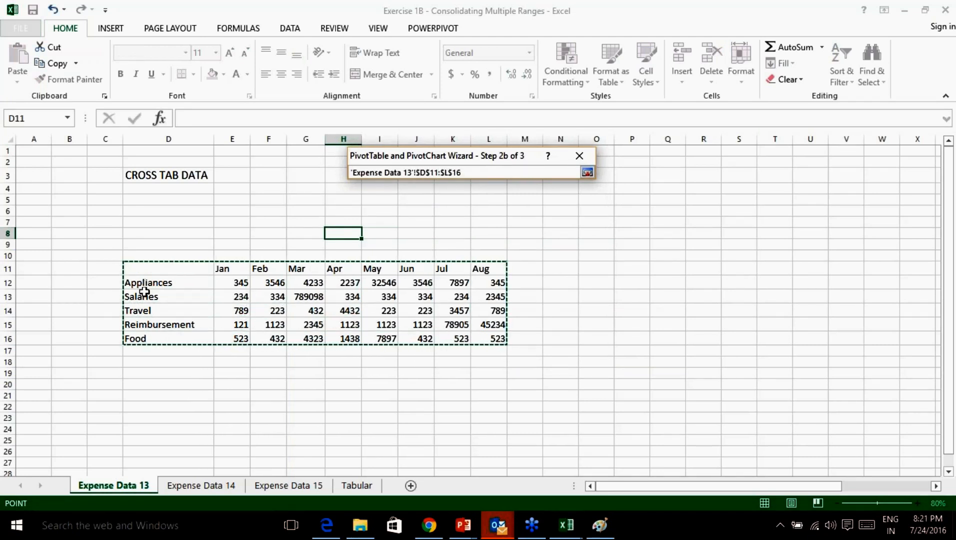
left_click(587, 172)
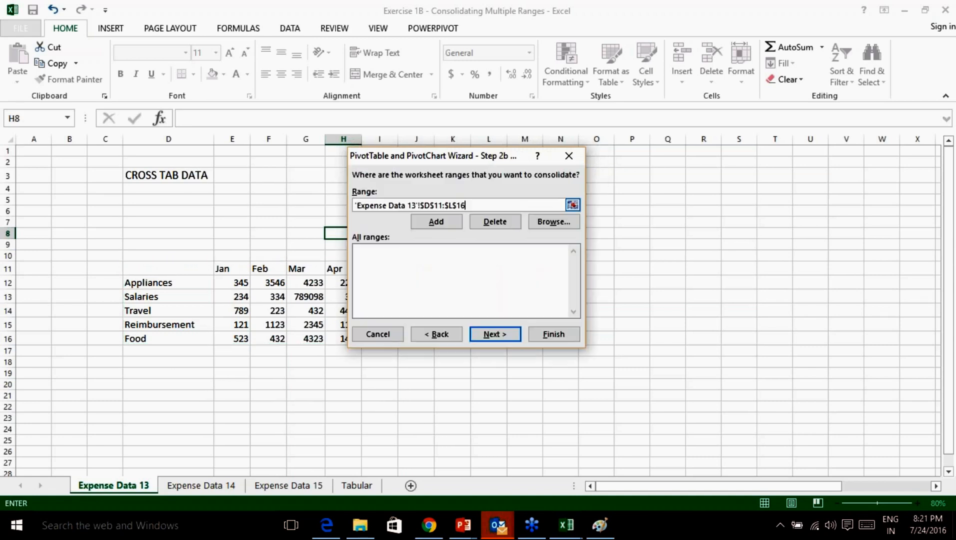
left_click(436, 222)
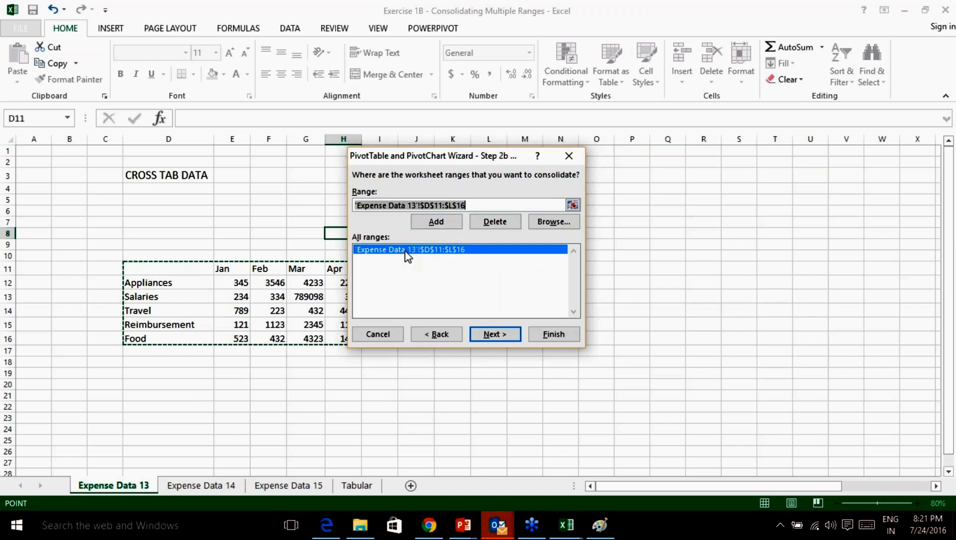
Add Expense Data 14's F4:N10 and Expense Data 15's G6:O12 to the range list.
left_click(573, 205)
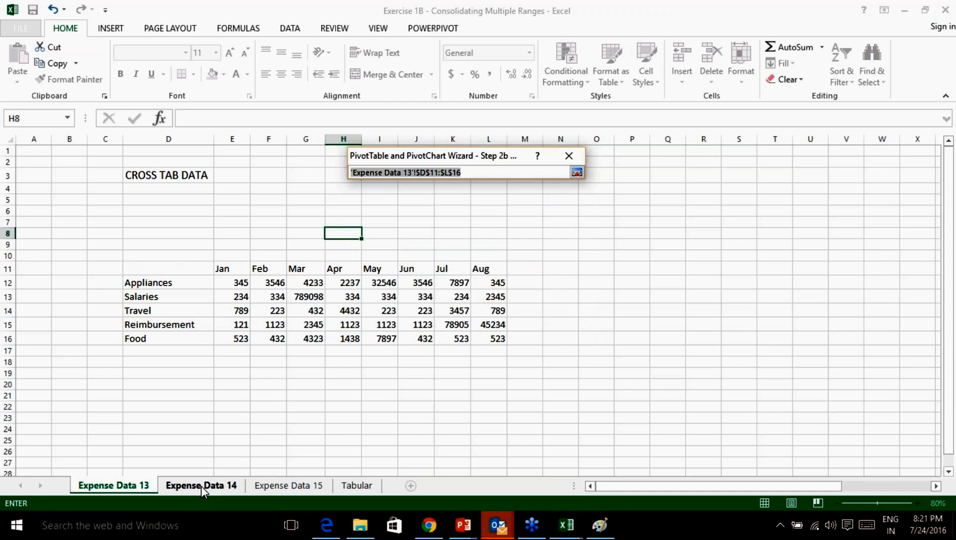
left_click(201, 485)
left_click_drag(214, 186, 527, 271)
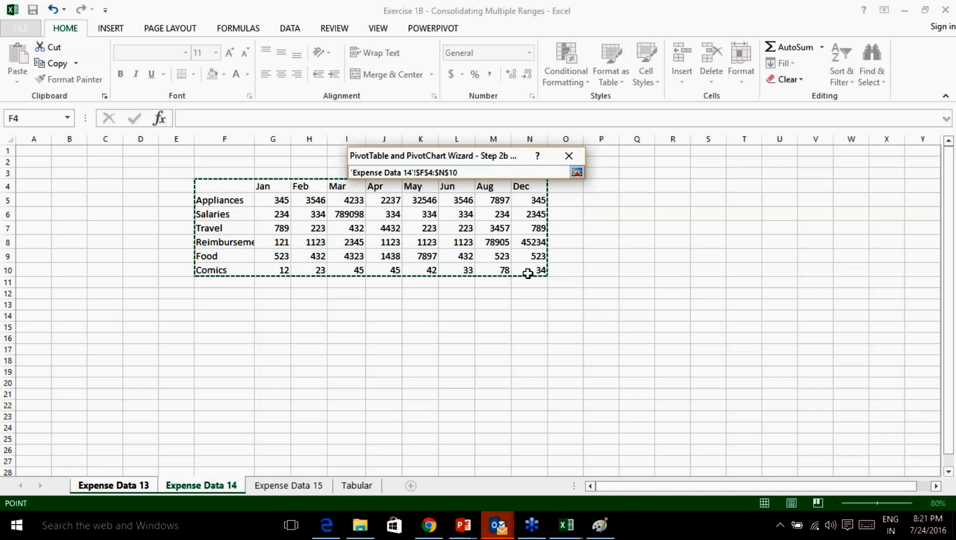
left_click(576, 172)
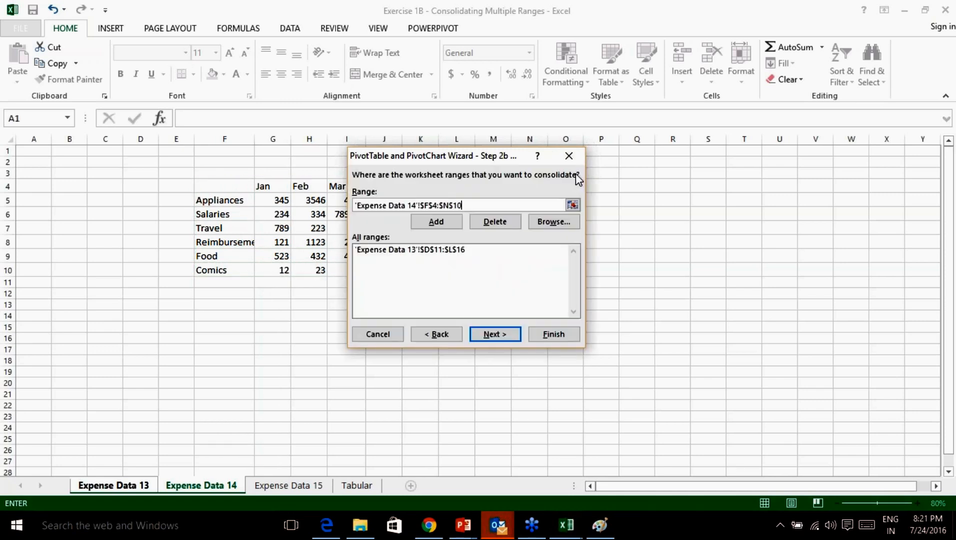
left_click(435, 222)
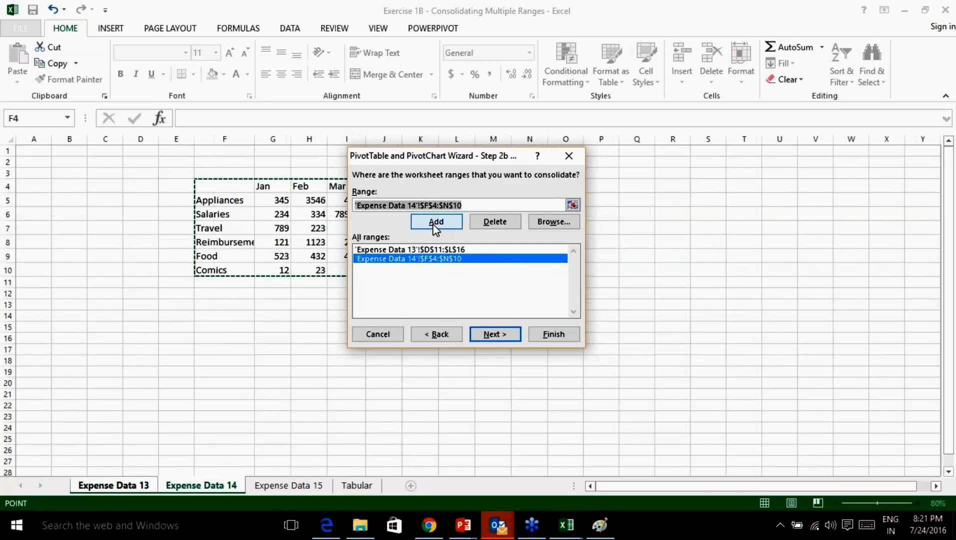
left_click(573, 206)
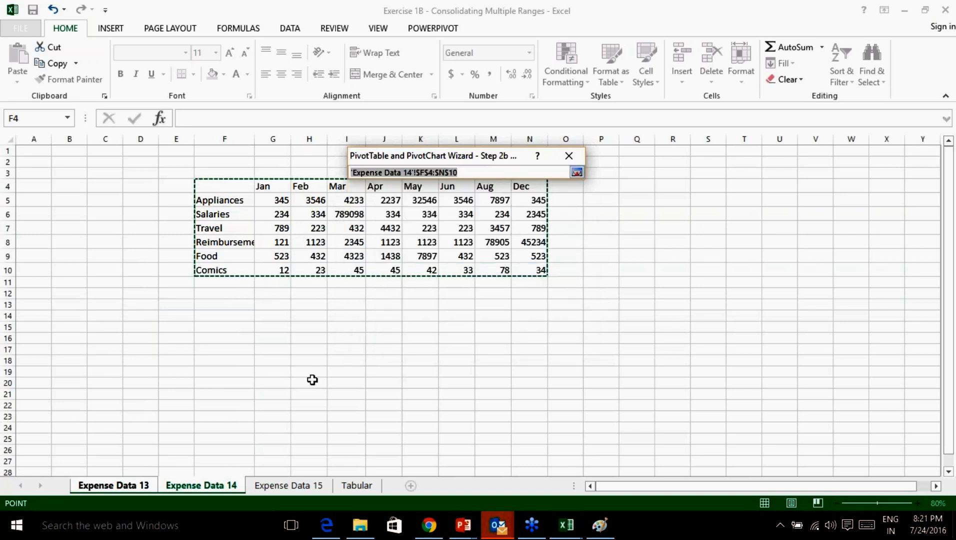
left_click(289, 485)
left_click_drag(268, 208, 585, 293)
left_click(577, 172)
left_click(434, 223)
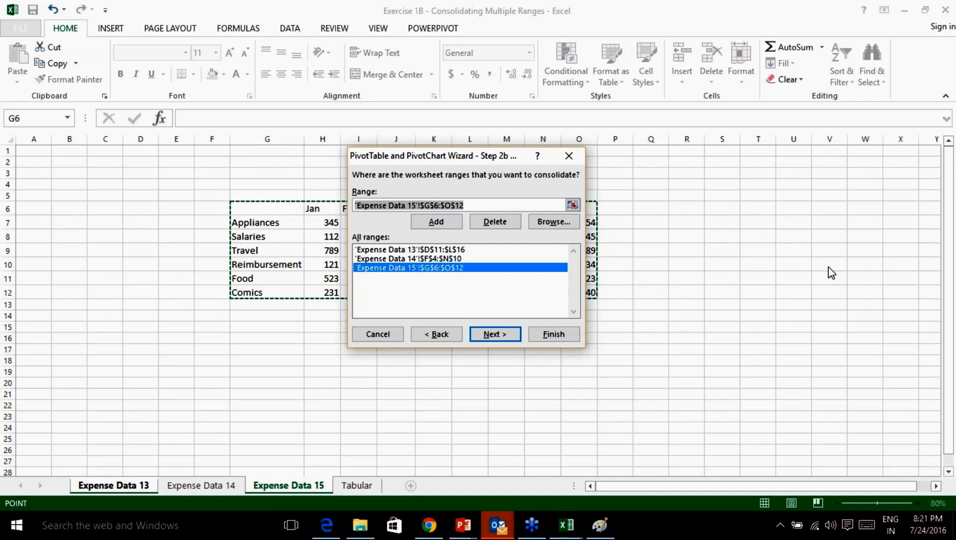
left_click(500, 334)
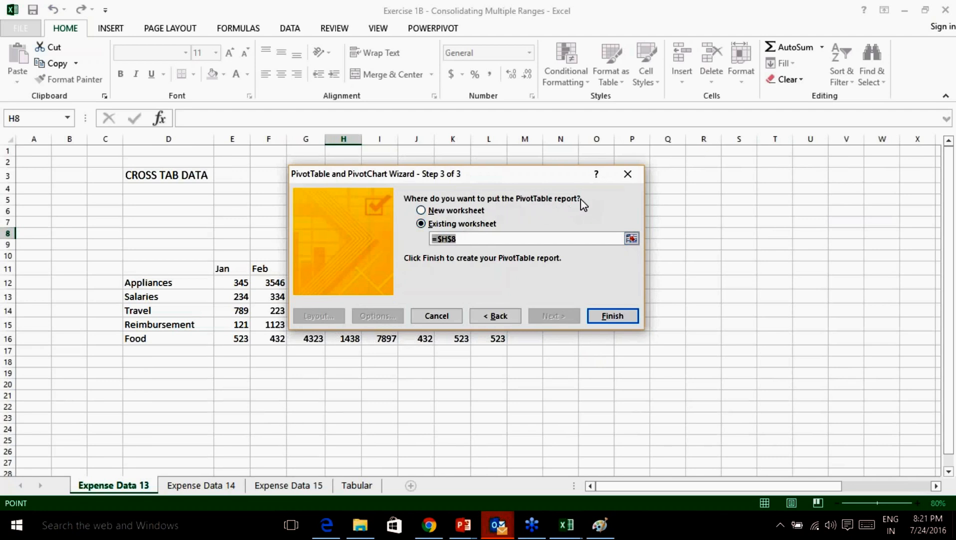
Choose New worksheet as the destination and finish, creating the consolidated PivotTable on Sheet1.
left_click(422, 211)
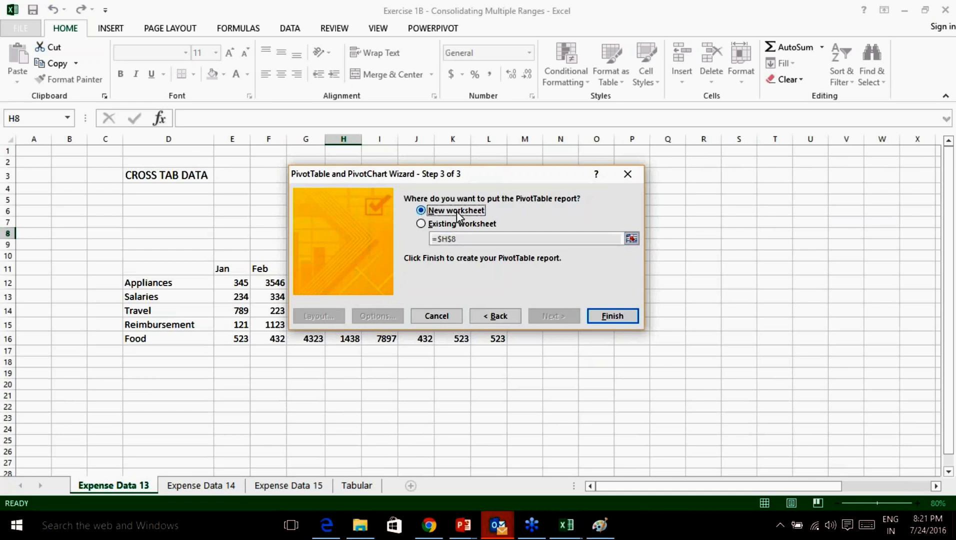
left_click(613, 316)
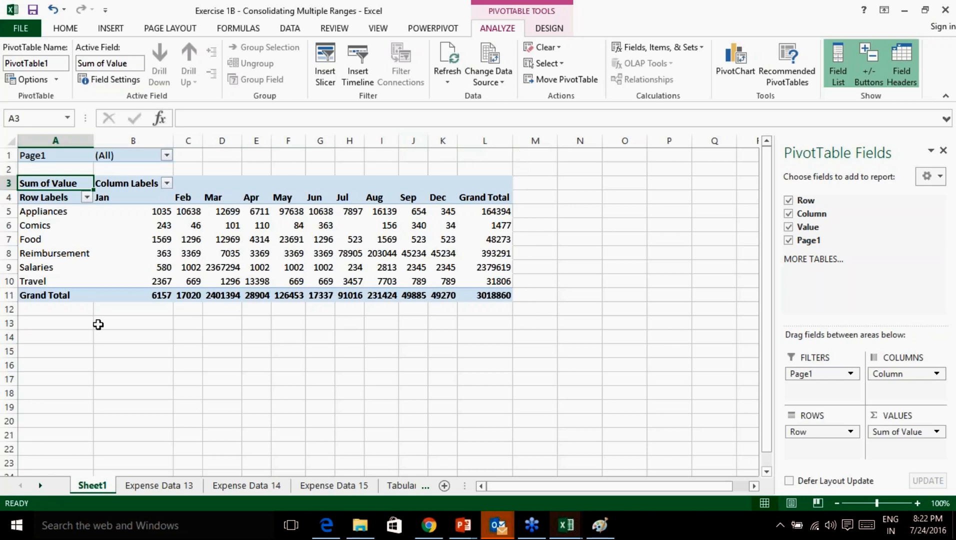
Draw pen arrows and a time note beside the PivotTable, then erase all ink.
left_click(756, 386)
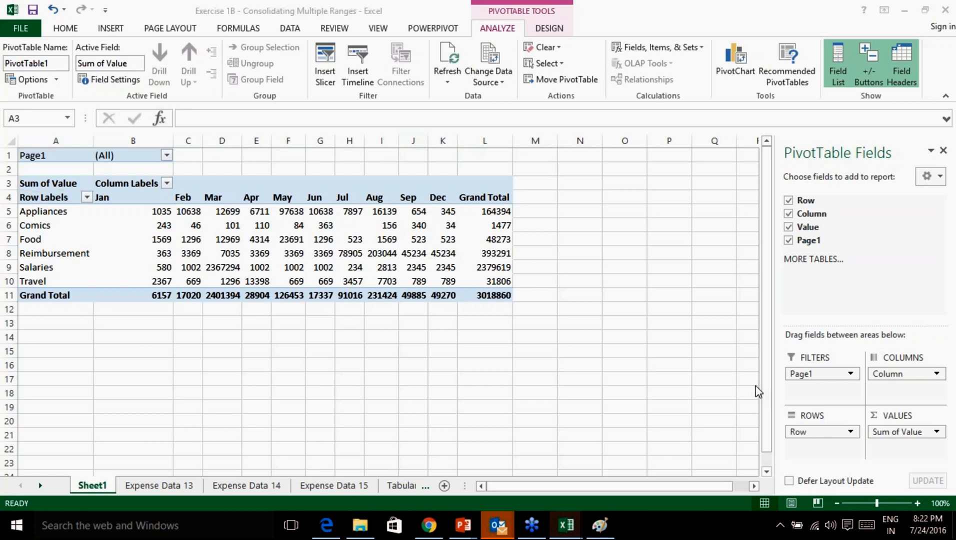
left_click(786, 418)
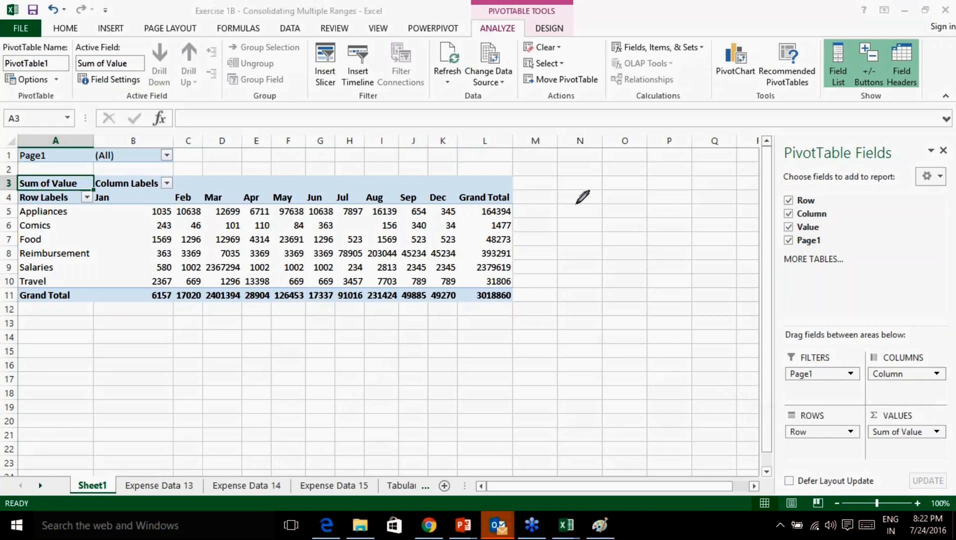
left_click_drag(567, 196, 576, 237)
mouse_move(568, 194)
left_mouse_down()
mouse_move(559, 209)
mouse_move(582, 237)
left_mouse_up()
mouse_move(598, 187)
left_mouse_down()
mouse_move(605, 220)
mouse_move(635, 227)
left_mouse_up()
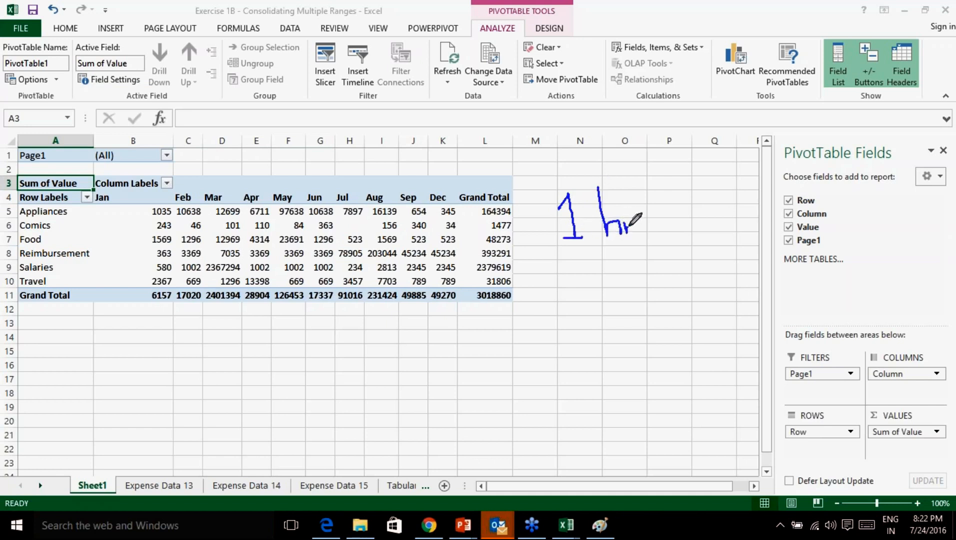
mouse_move(585, 256)
left_mouse_down()
mouse_move(576, 296)
mouse_move(637, 281)
mouse_move(641, 292)
left_mouse_up()
left_click(633, 273)
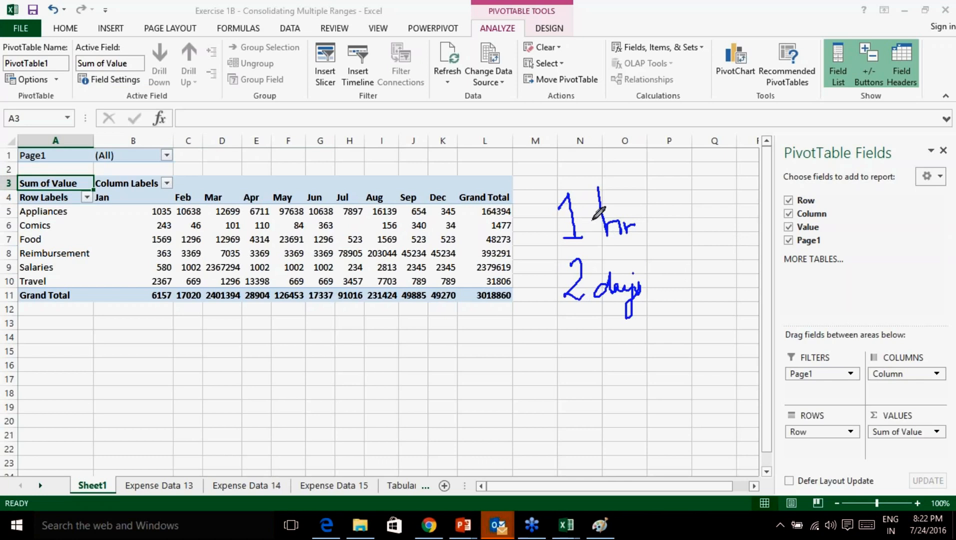
mouse_move(180, 190)
left_mouse_down()
mouse_move(220, 169)
mouse_move(214, 175)
left_mouse_up()
mouse_move(83, 259)
left_mouse_down()
mouse_move(80, 282)
mouse_move(108, 315)
left_mouse_up()
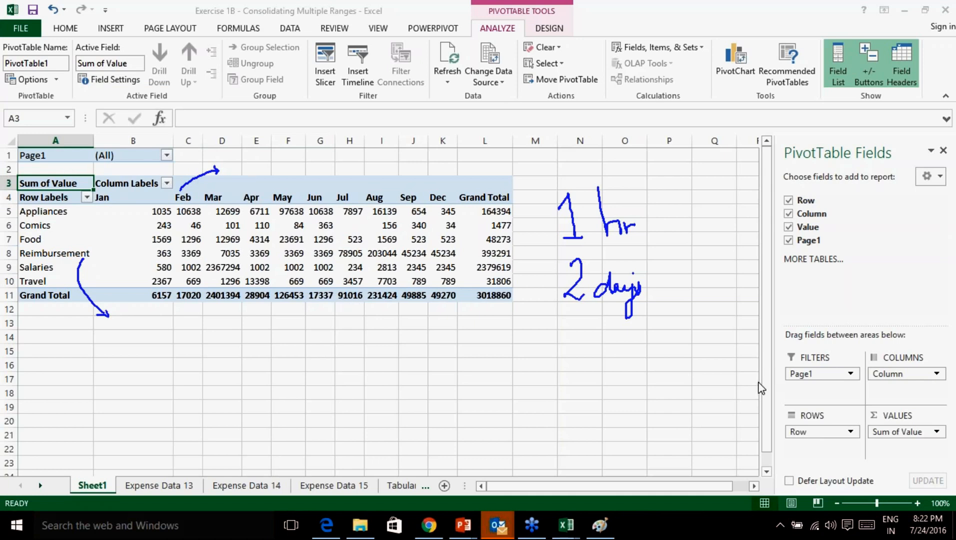
left_click(791, 469)
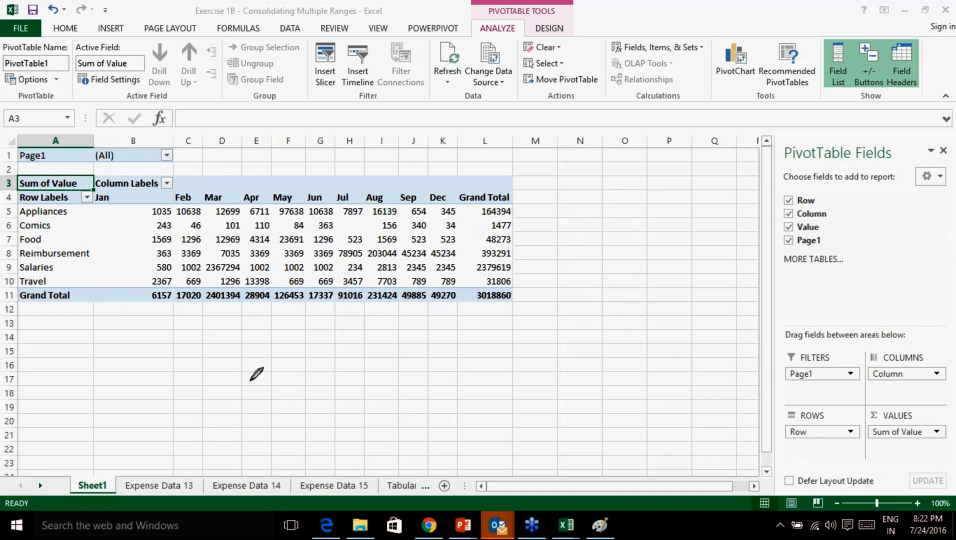
Handwrite 'U' and 'XL' with curved arrows below the pivot table, then erase all ink.
mouse_move(201, 336)
left_mouse_down()
mouse_move(201, 374)
mouse_move(248, 409)
mouse_move(277, 339)
left_mouse_up()
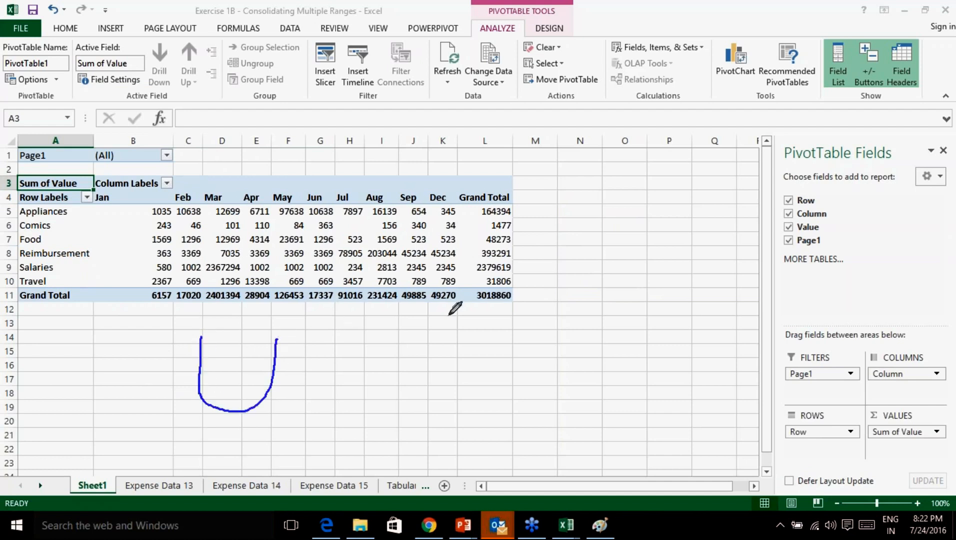
left_click_drag(480, 329, 436, 399)
left_click_drag(439, 335, 484, 395)
mouse_move(497, 333)
left_mouse_down()
mouse_move(505, 395)
mouse_move(545, 395)
left_mouse_up()
mouse_move(422, 363)
left_mouse_down()
mouse_move(374, 325)
mouse_move(300, 343)
left_mouse_up()
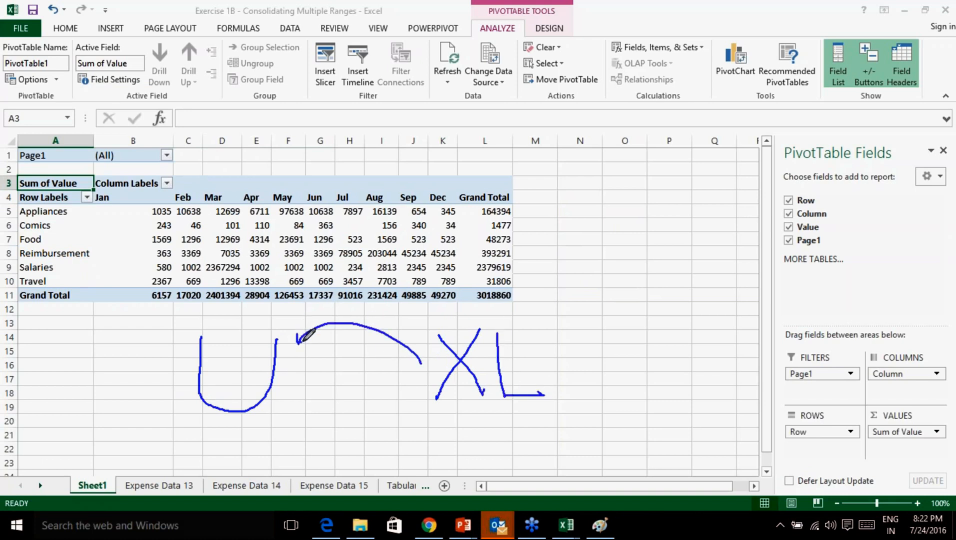
mouse_move(271, 411)
left_mouse_down()
mouse_move(345, 423)
mouse_move(378, 400)
mouse_move(324, 440)
left_mouse_up()
left_click_drag(323, 405, 354, 442)
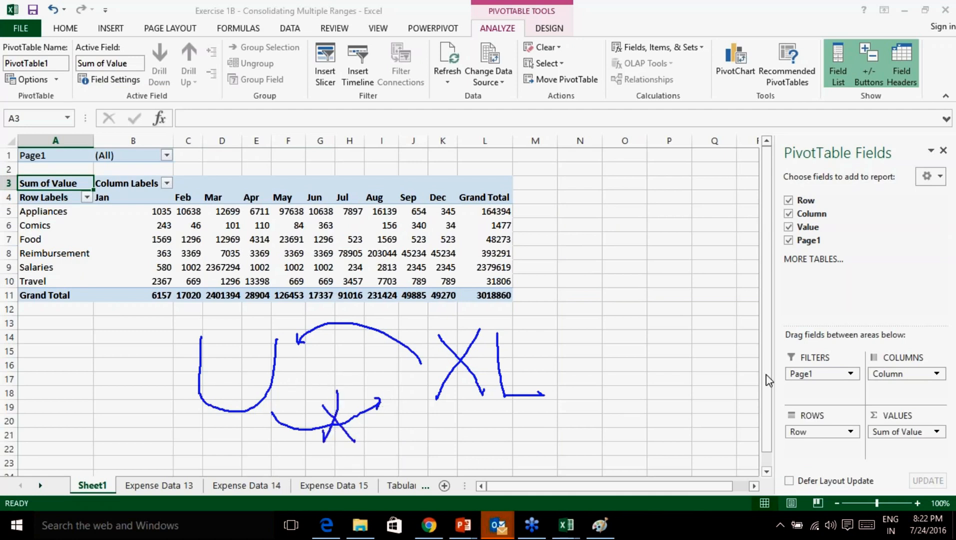
left_click(787, 474)
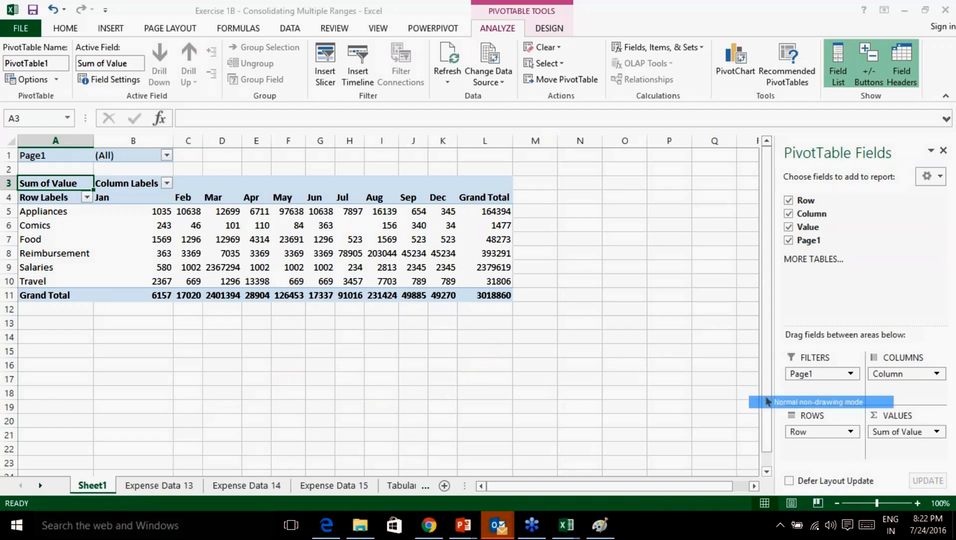
On Expense Data 13, open and cancel the consolidation-ranges wizard, then select D11:L16.
left_click(159, 486)
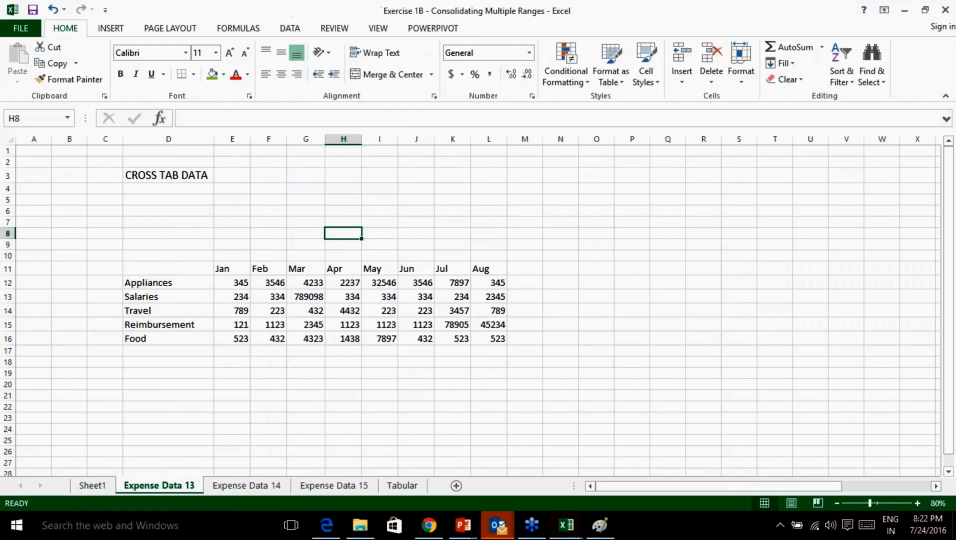
key("alt+d")
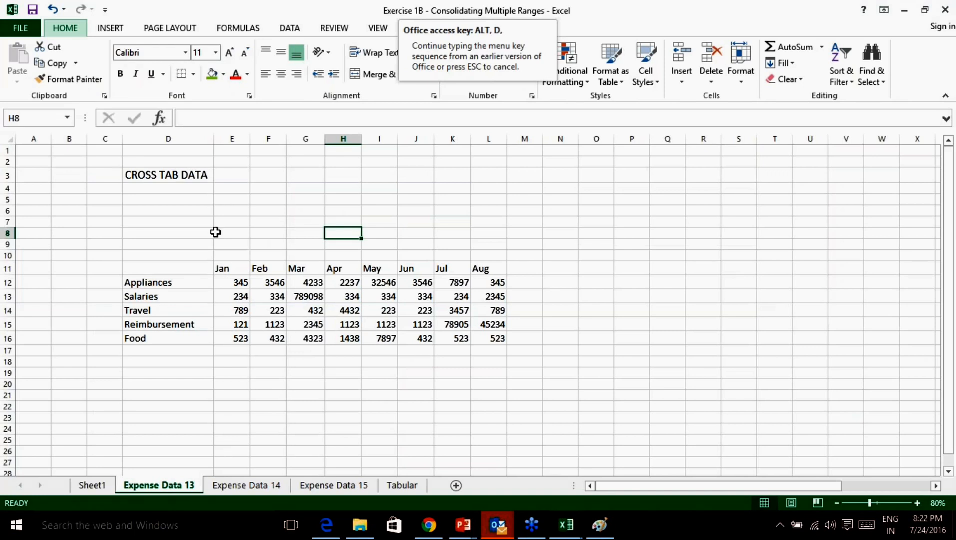
key("p")
left_click(439, 202)
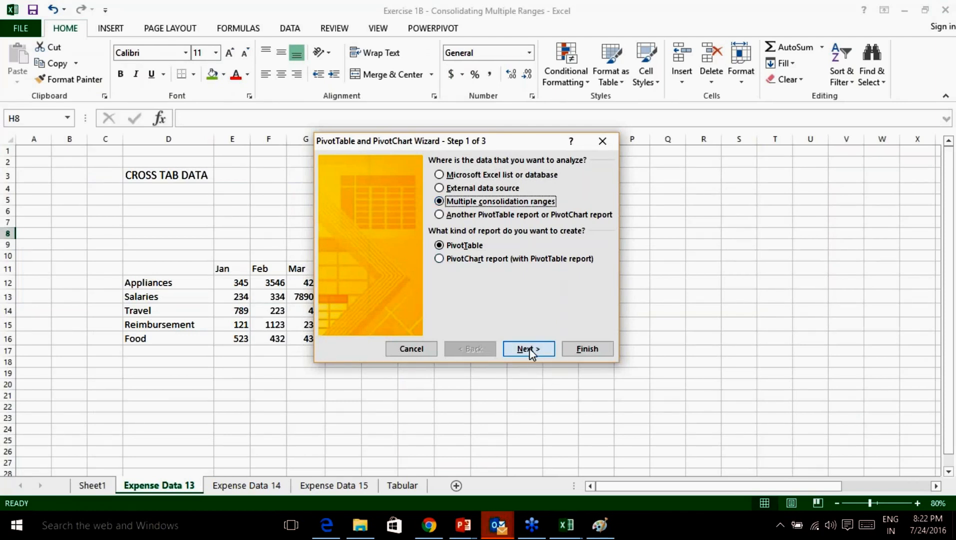
left_click(411, 348)
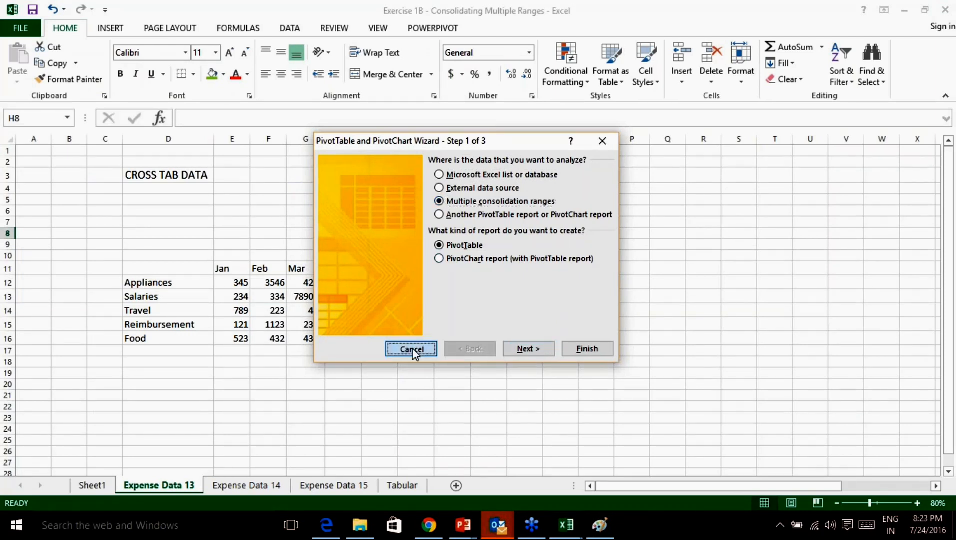
left_click(171, 267)
left_click_drag(181, 269, 486, 342)
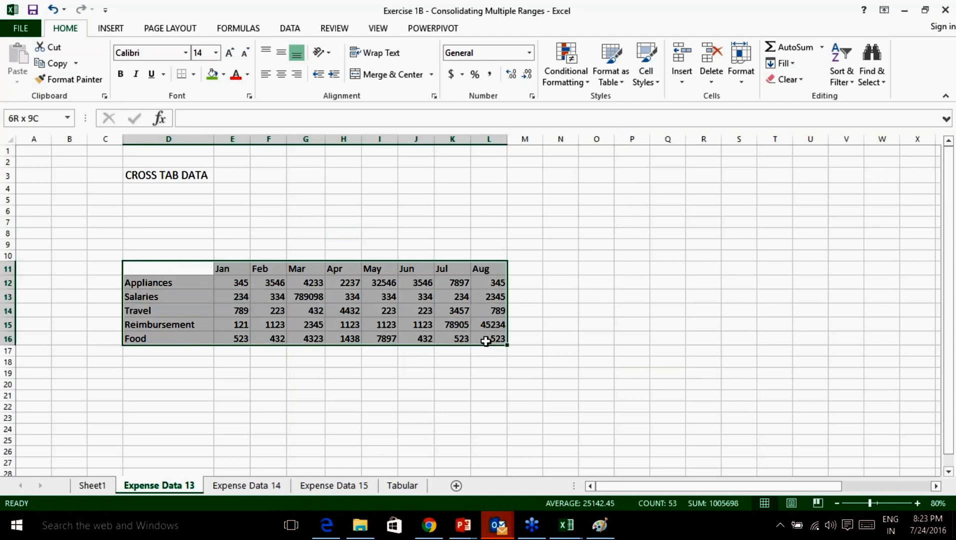
key("alt+Tab")
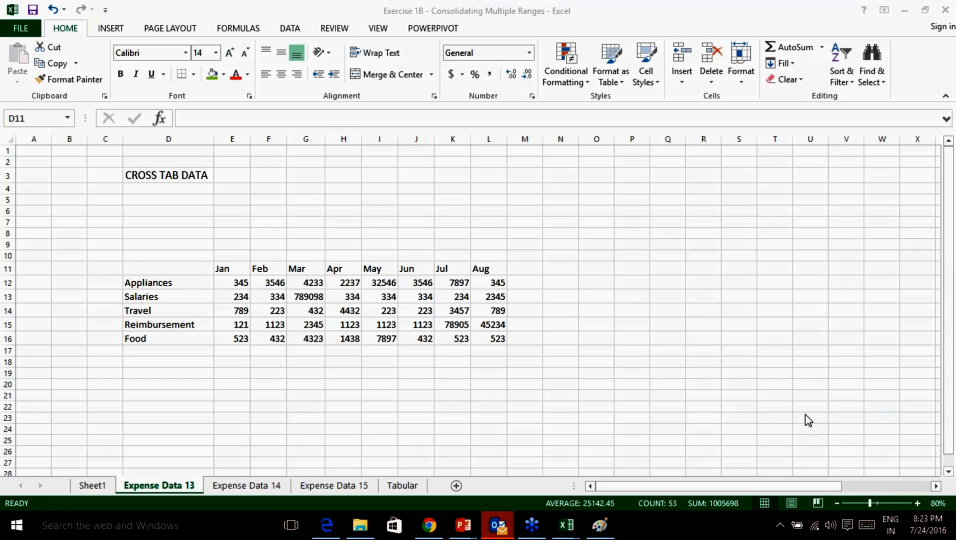
left_click_drag(159, 123, 175, 124)
mouse_move(294, 169)
left_mouse_down()
mouse_move(301, 198)
mouse_move(341, 200)
mouse_move(373, 156)
mouse_move(399, 193)
left_mouse_up()
left_click_drag(435, 162, 430, 196)
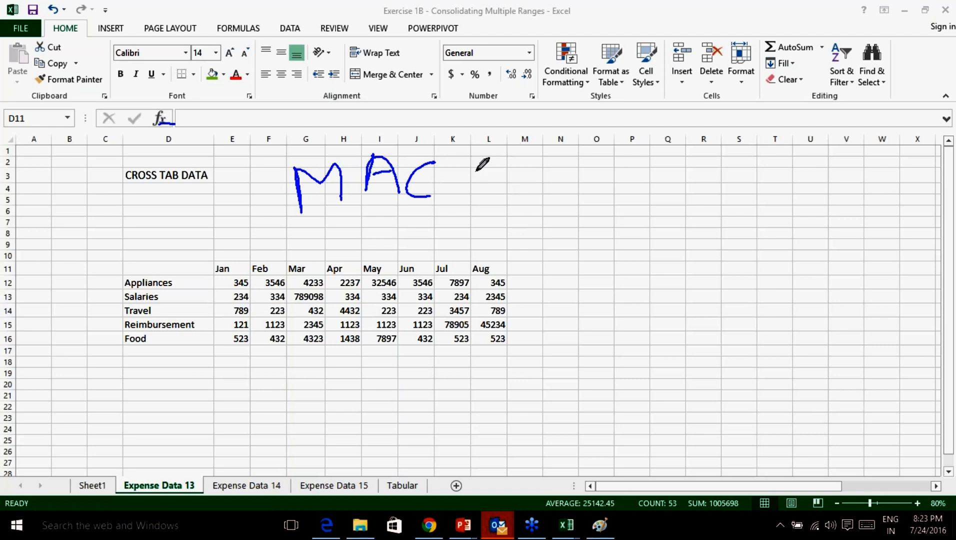
mouse_move(484, 204)
left_mouse_down()
mouse_move(488, 166)
mouse_move(525, 195)
left_mouse_up()
mouse_move(558, 165)
left_mouse_down()
mouse_move(561, 186)
mouse_move(543, 200)
mouse_move(603, 177)
left_mouse_up()
left_click_drag(592, 173, 594, 194)
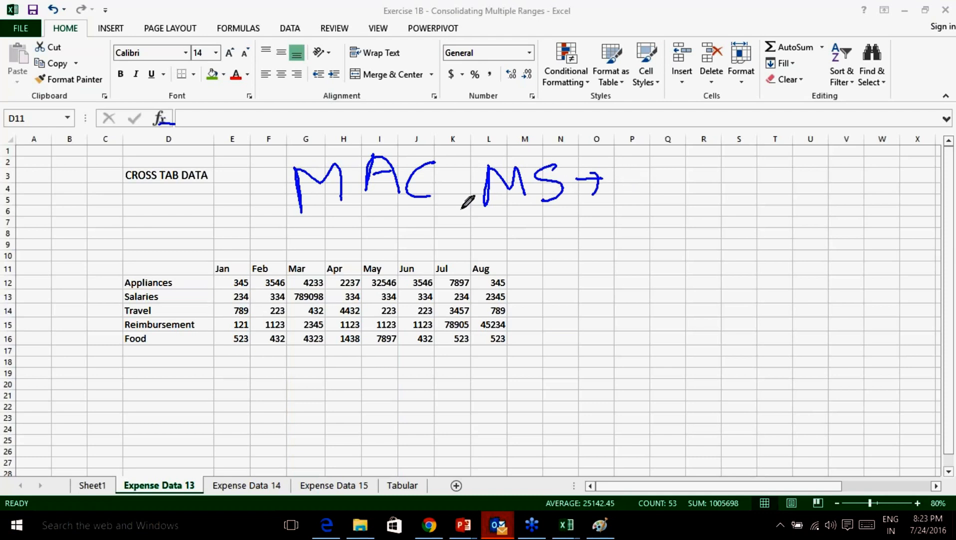
mouse_move(515, 206)
left_mouse_down()
mouse_move(480, 245)
mouse_move(432, 220)
mouse_move(445, 223)
left_mouse_up()
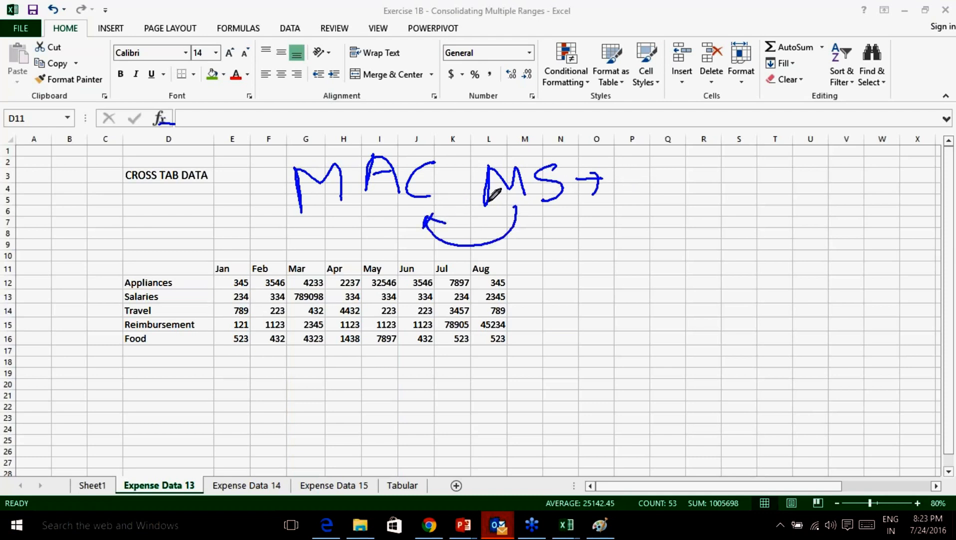
mouse_move(551, 225)
left_mouse_down()
mouse_move(545, 284)
mouse_move(567, 270)
mouse_move(617, 299)
left_mouse_up()
mouse_move(634, 261)
left_mouse_down()
mouse_move(614, 280)
mouse_move(637, 259)
mouse_move(655, 289)
left_mouse_up()
left_click_drag(692, 254, 673, 275)
mouse_move(610, 322)
left_mouse_down()
mouse_move(625, 325)
mouse_move(635, 346)
mouse_move(686, 321)
mouse_move(680, 338)
left_mouse_up()
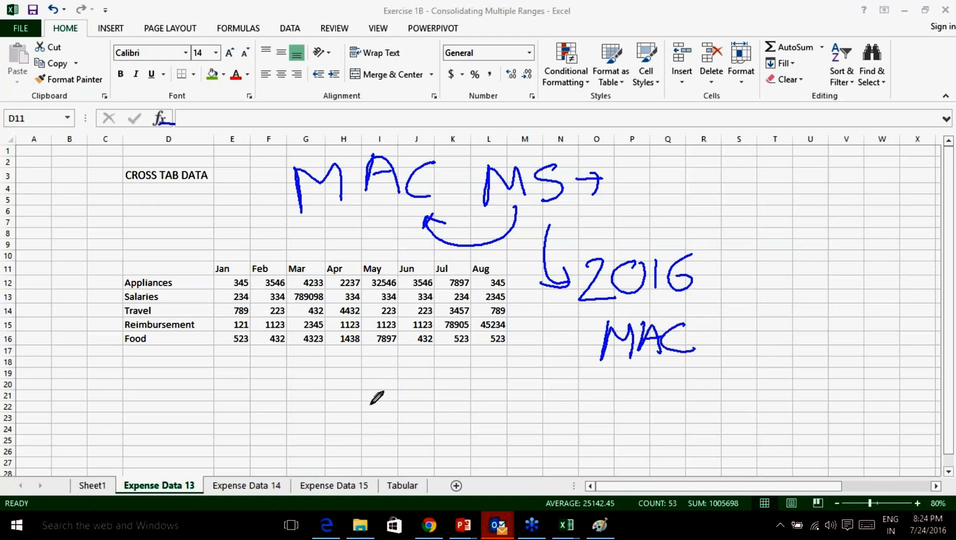
mouse_move(331, 399)
left_mouse_down()
mouse_move(394, 400)
mouse_move(416, 413)
mouse_move(463, 408)
mouse_move(491, 424)
mouse_move(521, 406)
mouse_move(554, 425)
left_mouse_up()
left_click(522, 403)
left_click(458, 398)
left_click_drag(603, 394, 574, 433)
left_click_drag(575, 402, 612, 422)
left_click_drag(660, 318, 622, 378)
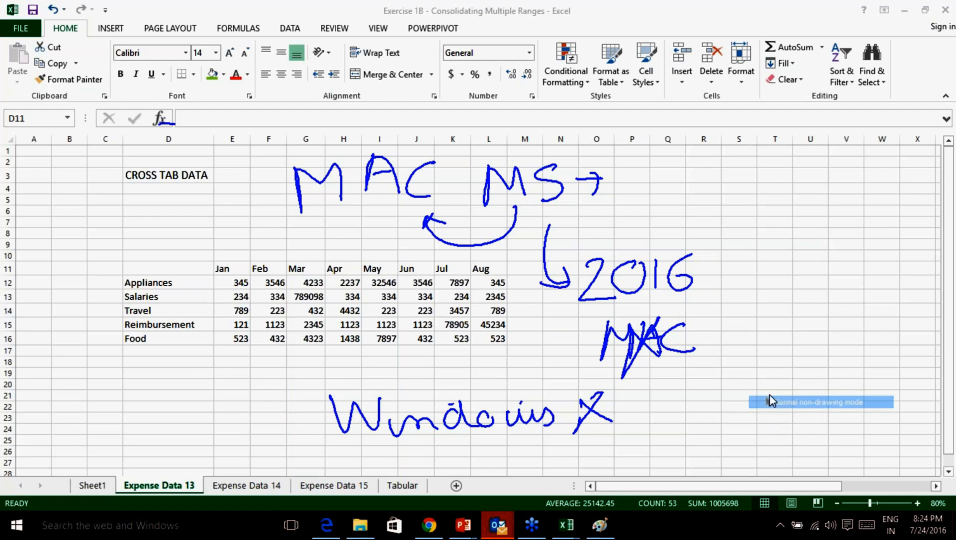
left_click(801, 475)
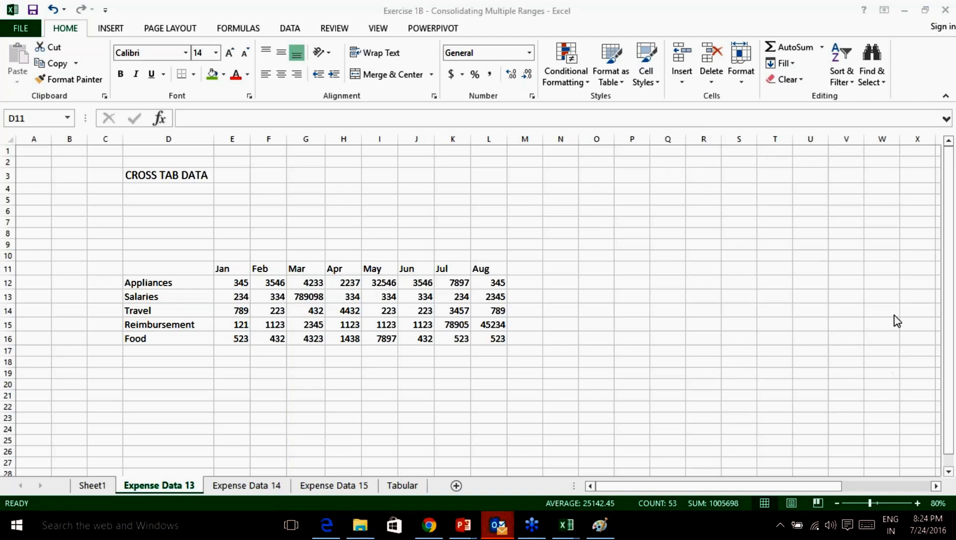
Go via the Tabular sheet back to Expense Data 13 and select cell G9.
left_click(361, 485)
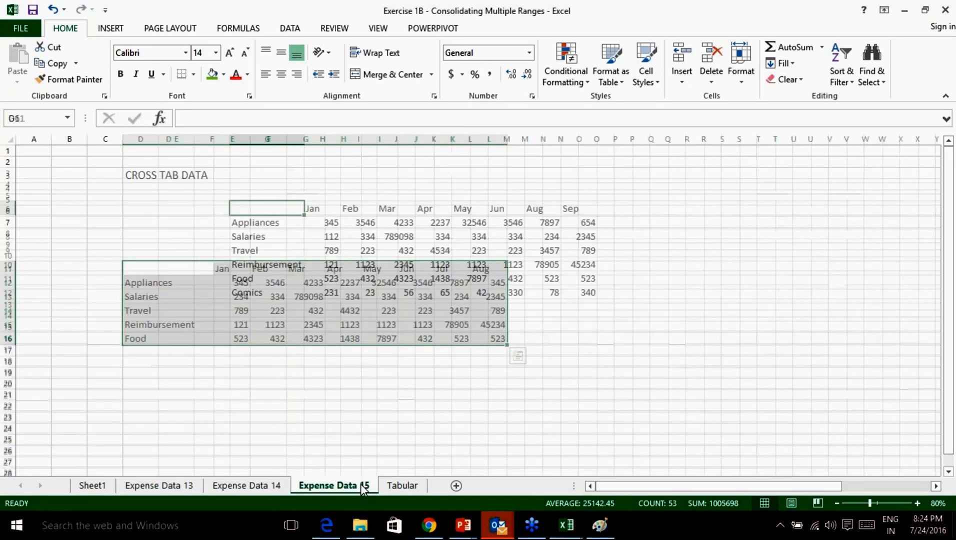
left_click(404, 486)
left_click(451, 373)
left_click(159, 487)
left_click(154, 279)
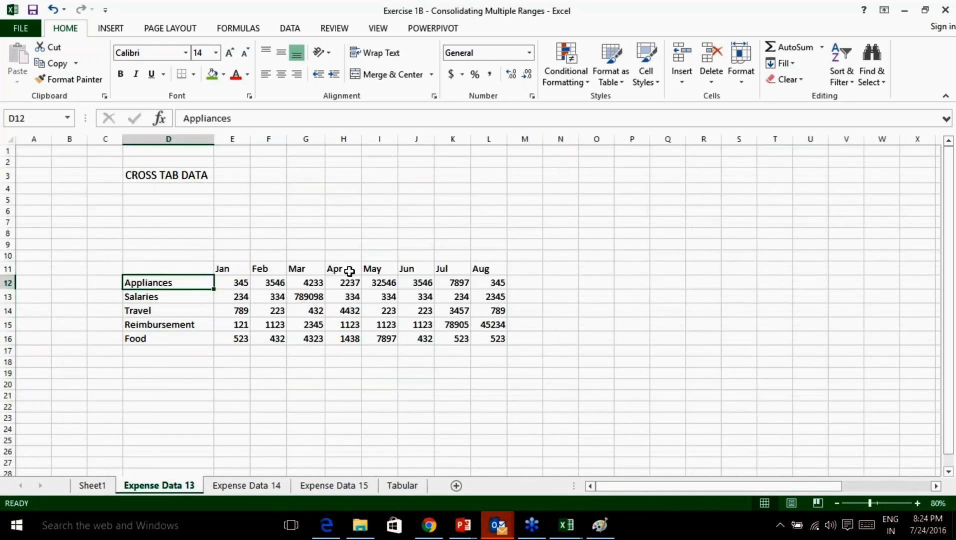
left_click(306, 244)
Start a multiple-consolidation wizard with Alt+D+P and add Expense Data 13's D11:L16.
key("alt+d")
key("p")
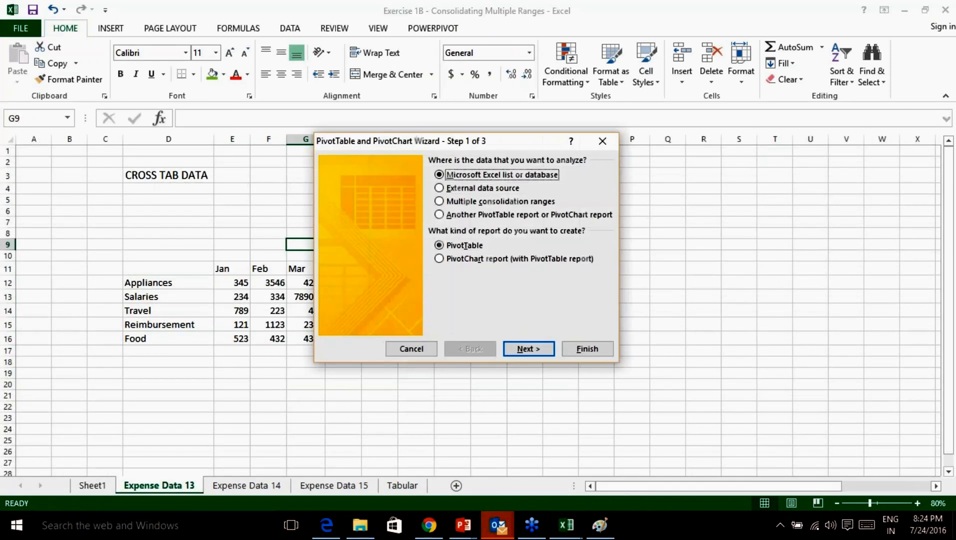
left_click(441, 201)
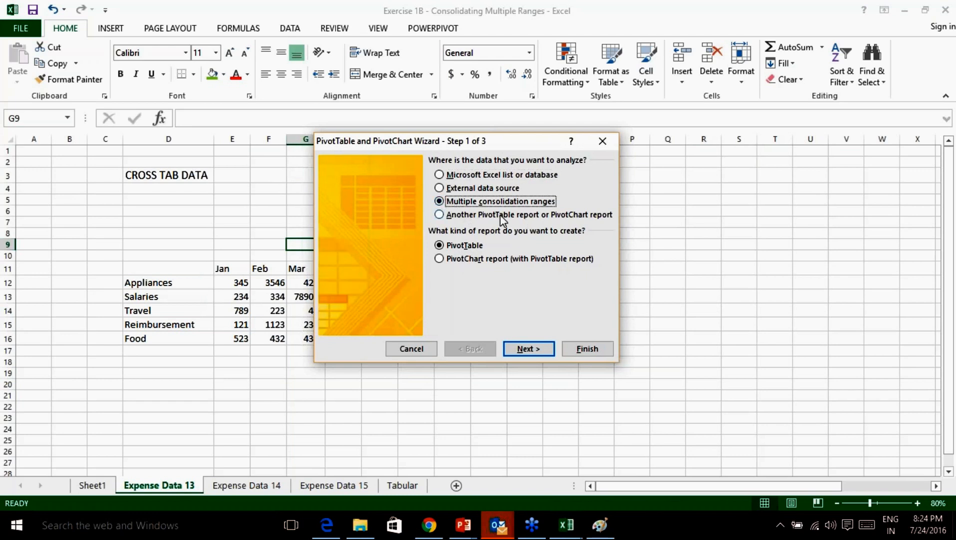
left_click(529, 348)
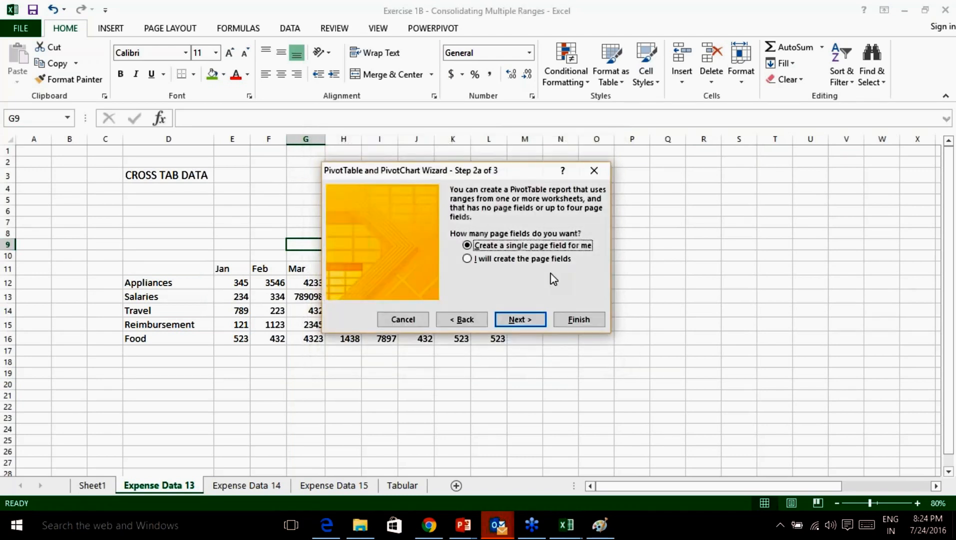
left_click(523, 320)
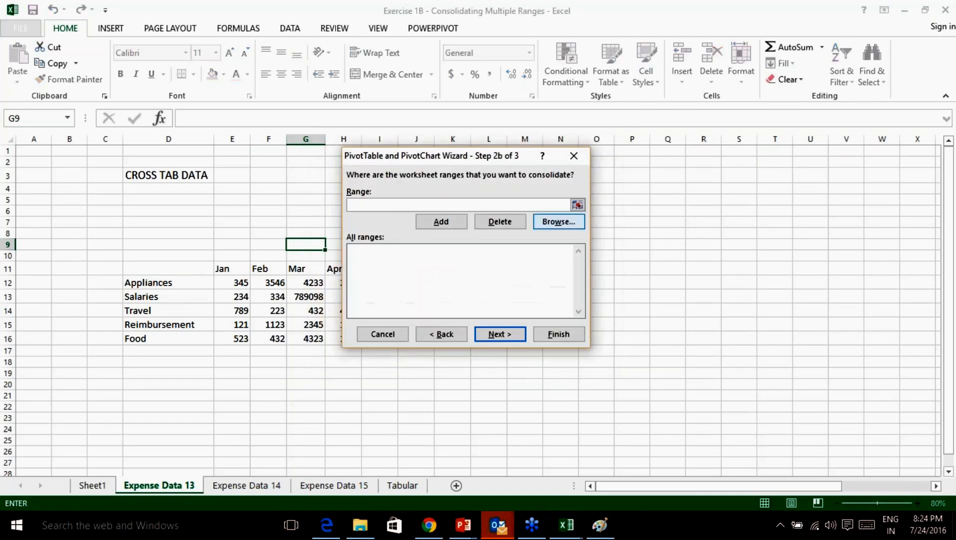
left_click(578, 205)
left_click_drag(129, 267, 498, 339)
left_click(581, 172)
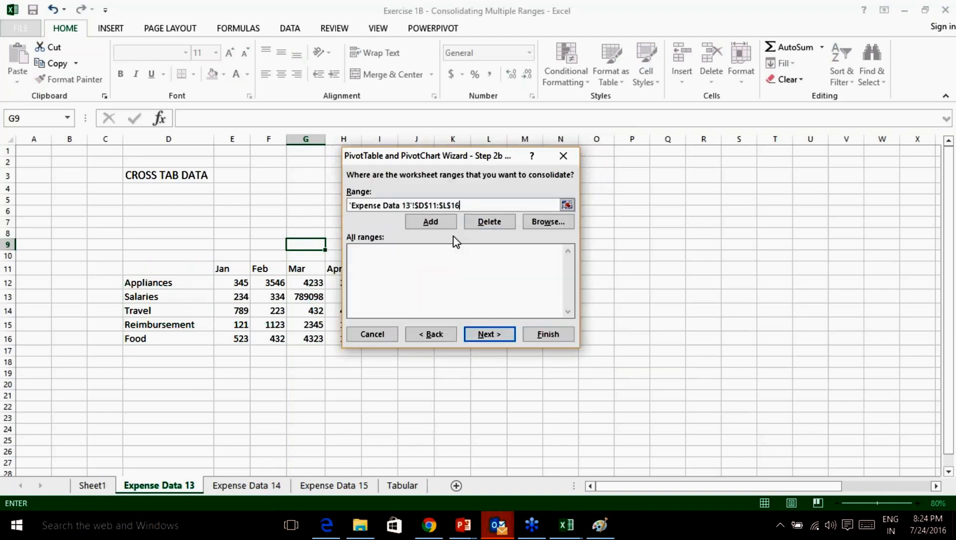
left_click(441, 222)
Add Expense Data 14's F4:N10 and Expense Data 15's G6:O12 to the range list.
left_click(569, 207)
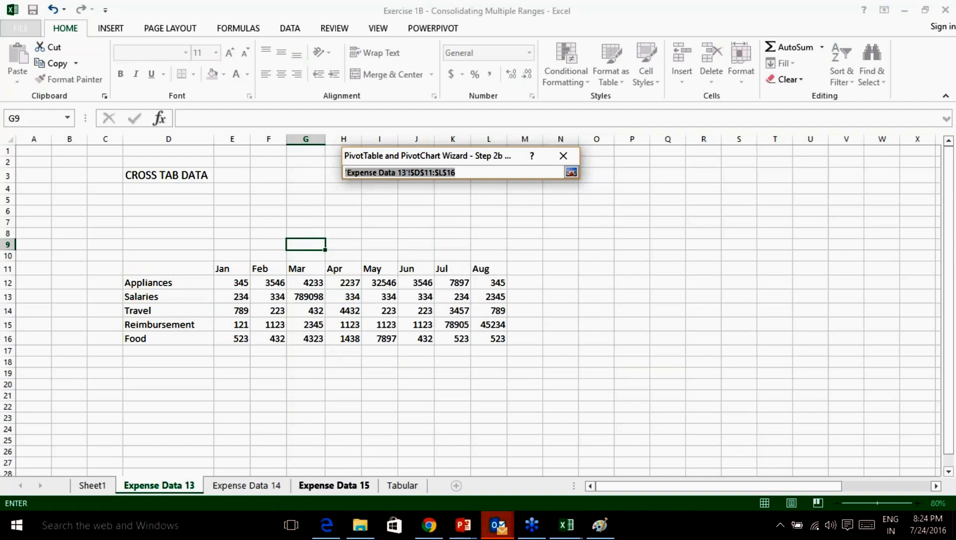
left_click(247, 485)
left_click_drag(227, 189, 520, 265)
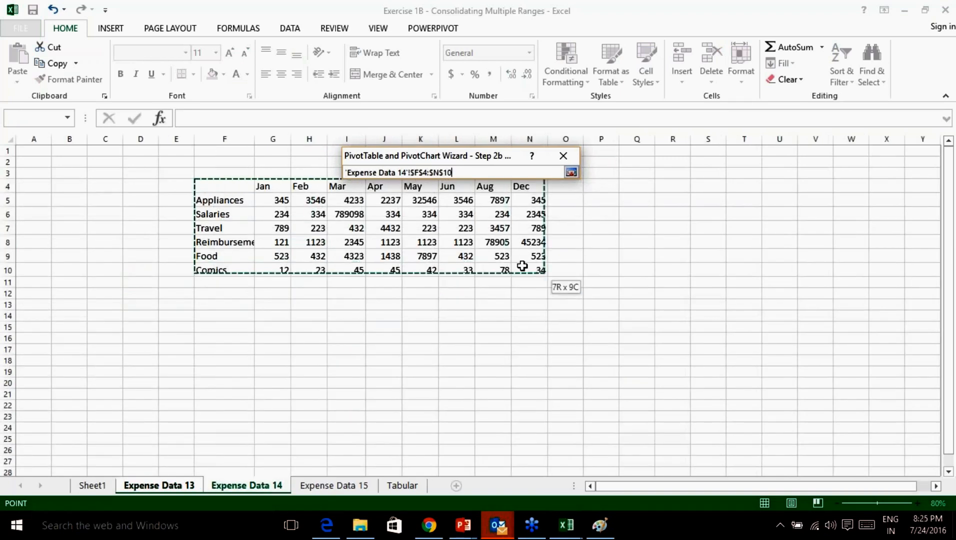
left_click(572, 172)
left_click(450, 226)
left_click(567, 206)
left_click(334, 485)
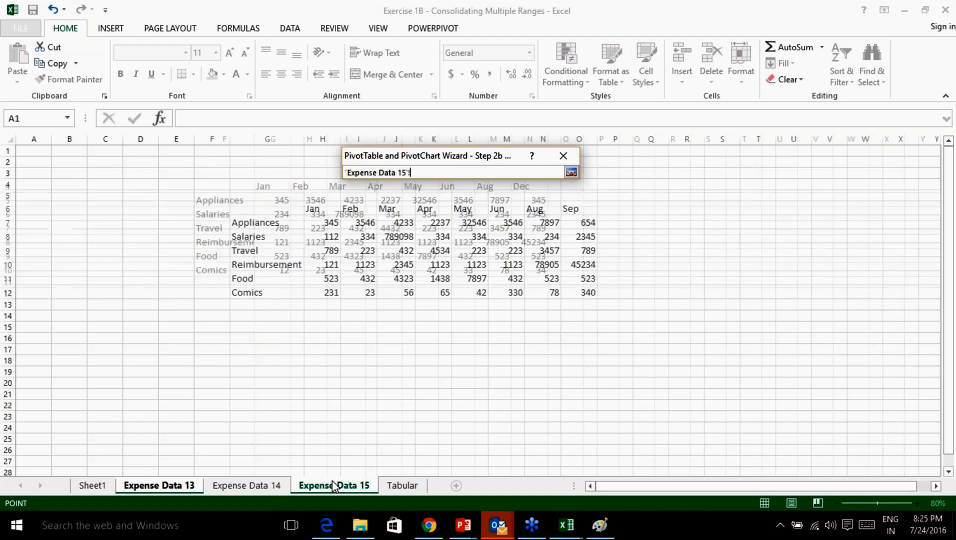
left_click(571, 172)
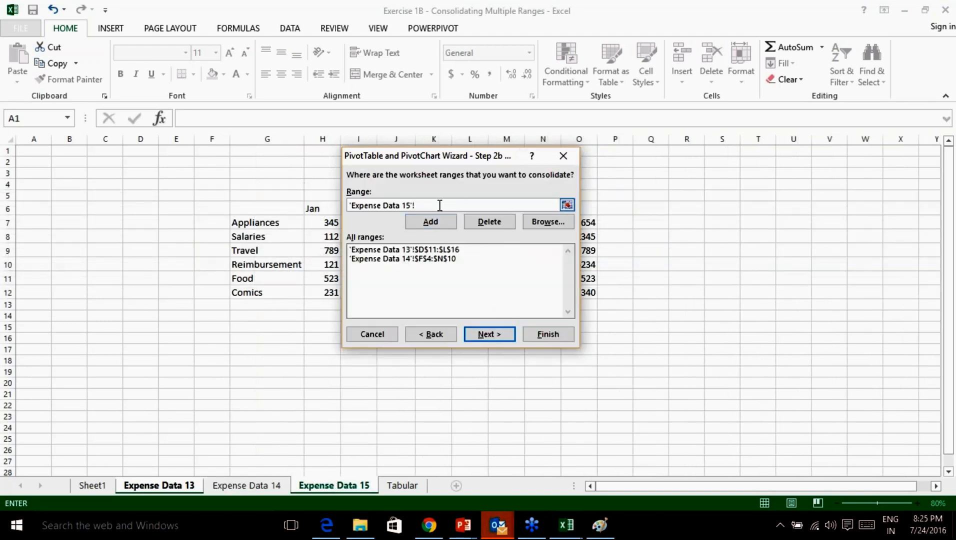
left_click_drag(440, 205, 345, 206)
key("BackSpace")
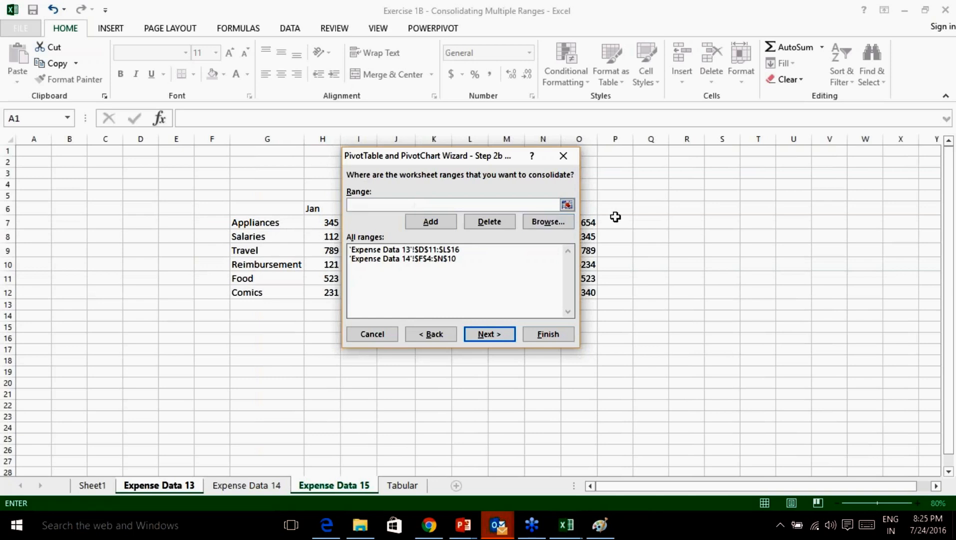
left_click(567, 205)
left_click_drag(273, 213, 596, 296)
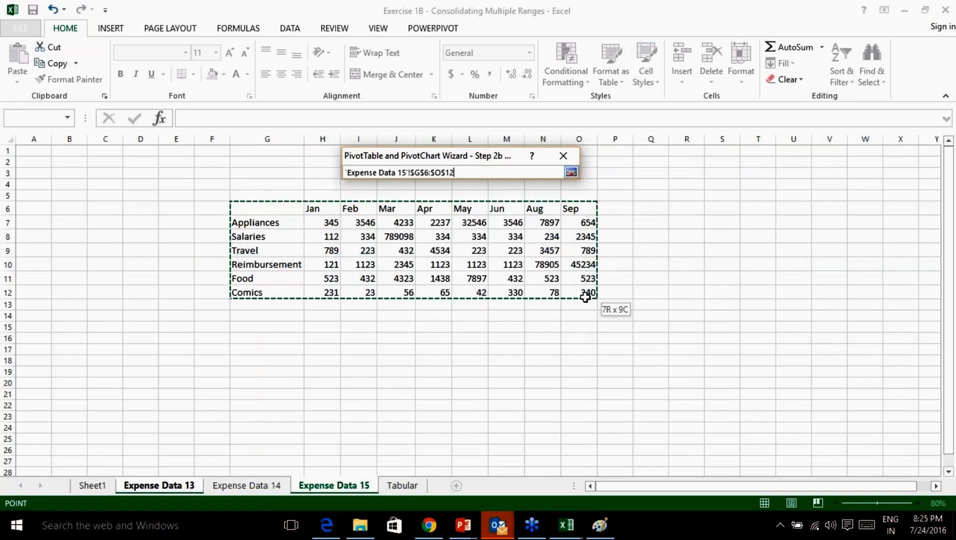
left_click(571, 173)
left_click(431, 222)
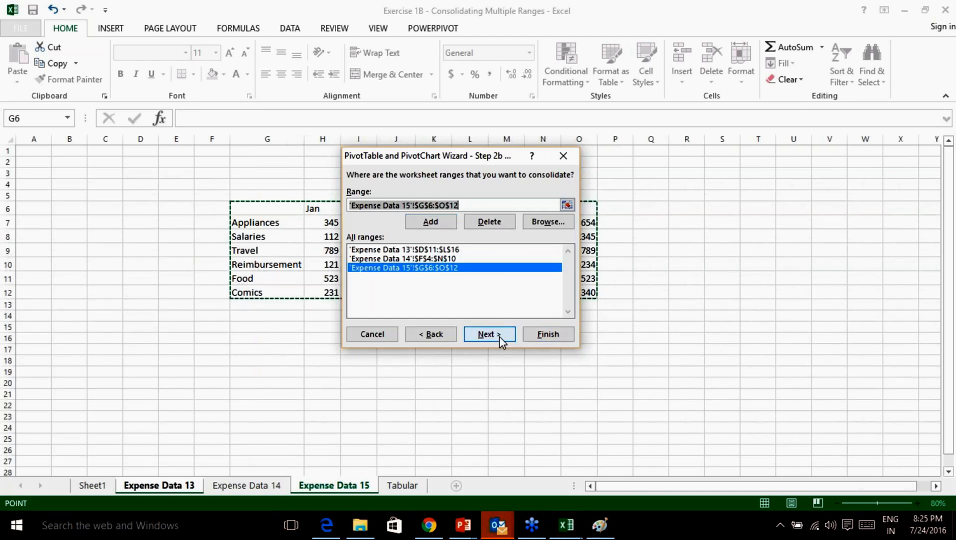
Reuse PivotTable1's data, place the report on a new Sheet2, and return to Sheet1.
left_click(498, 336)
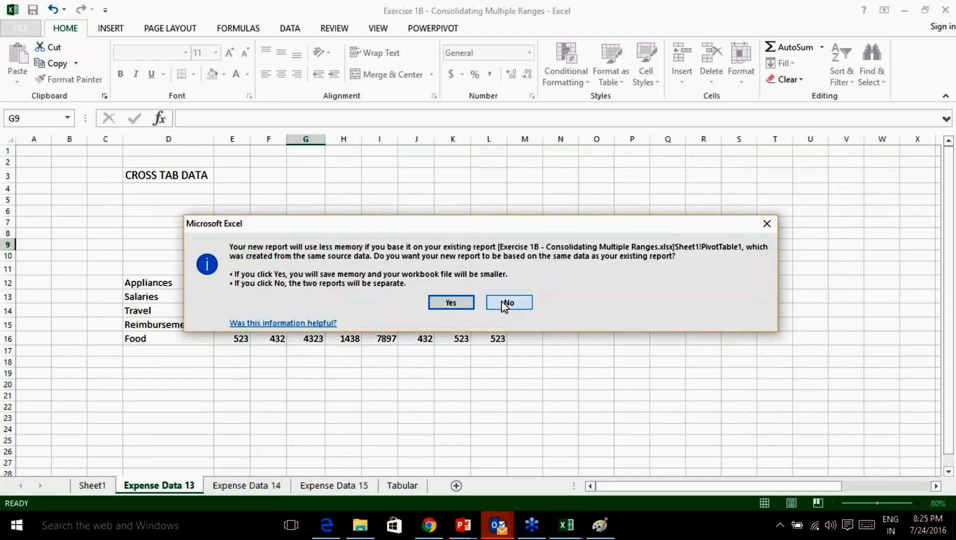
left_click(449, 305)
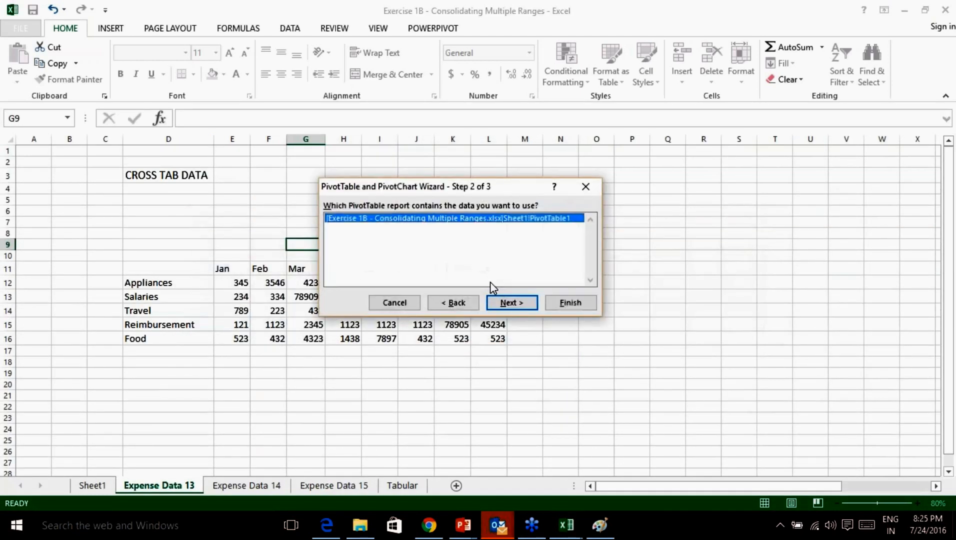
left_click(515, 302)
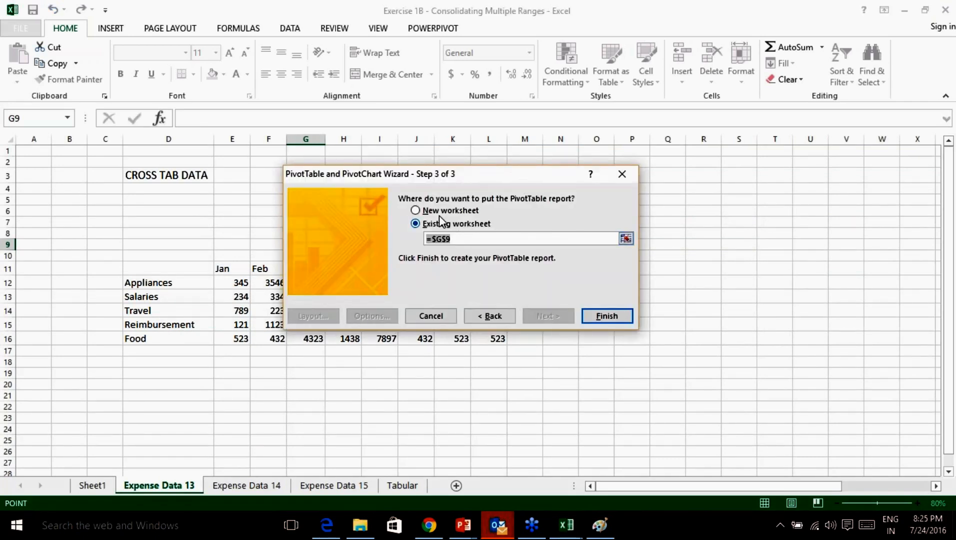
left_click(433, 211)
left_click(607, 315)
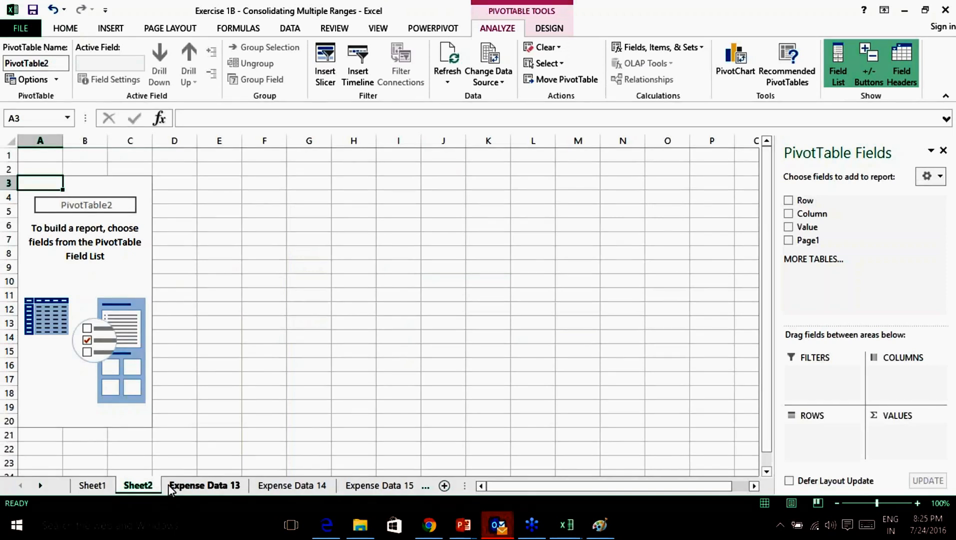
left_click(103, 489)
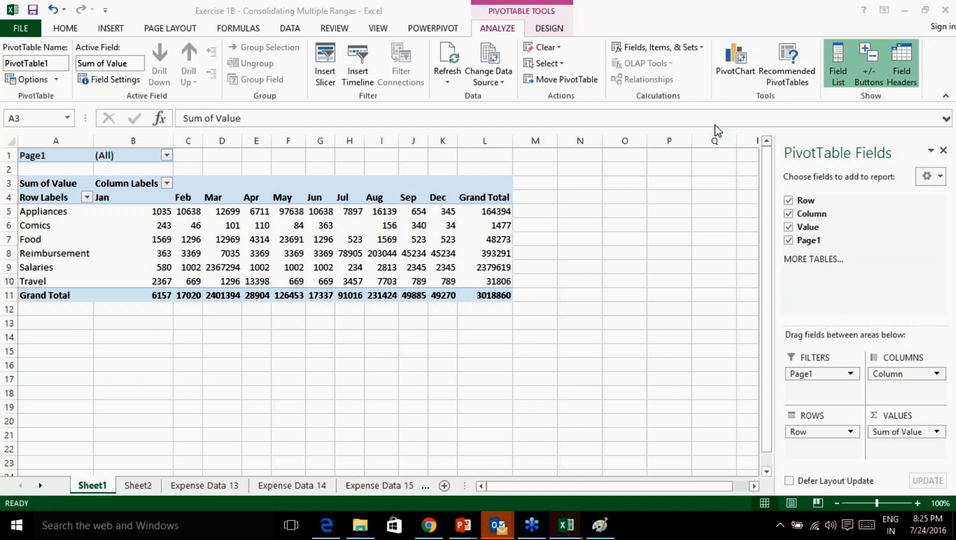
Look over the Expense Data 13 and Sheet1 tabs, then delete the empty Sheet2 permanently.
left_click(195, 487)
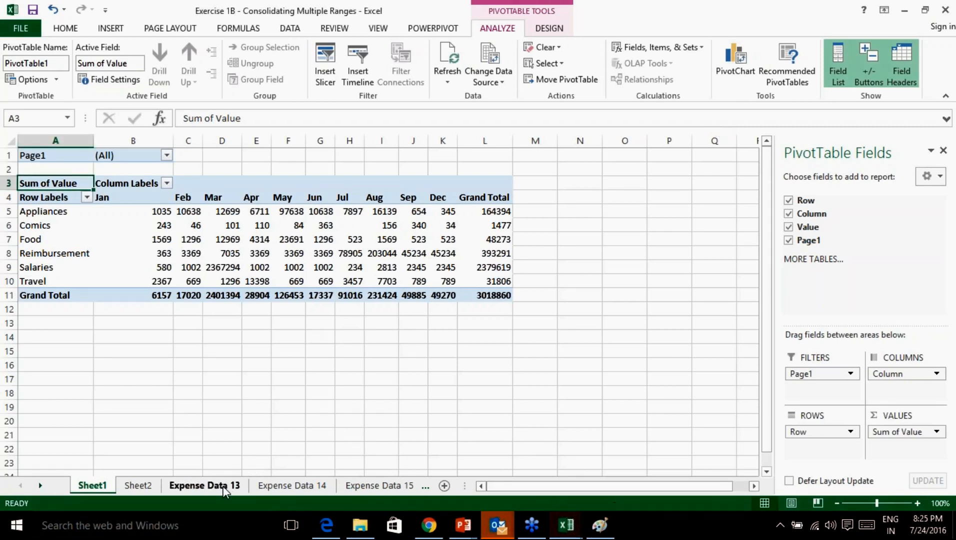
left_click(223, 488)
left_click(105, 485)
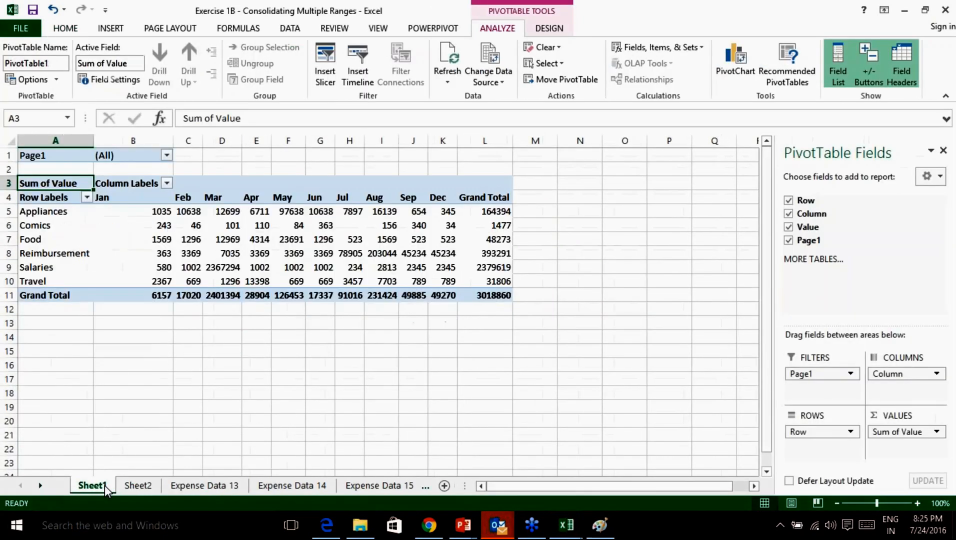
right_click(134, 485)
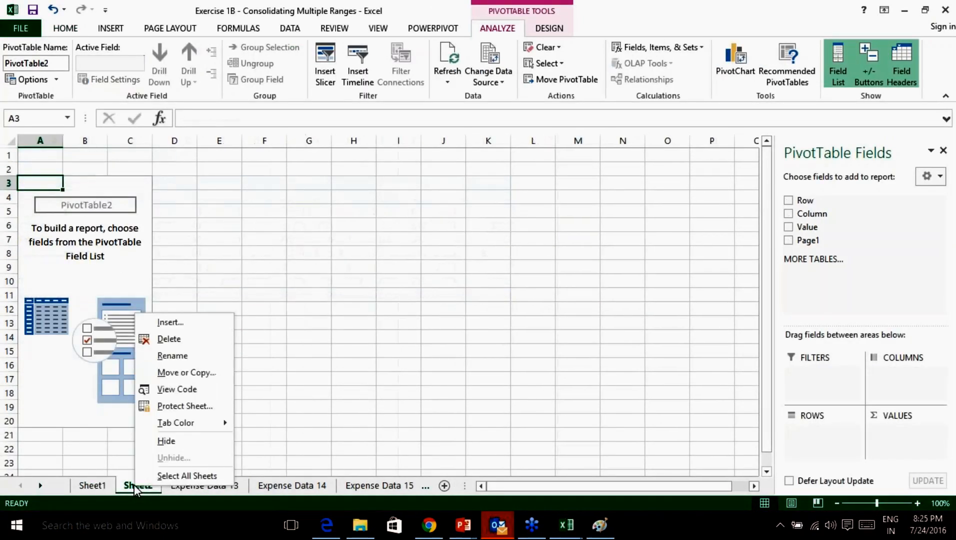
left_click(175, 340)
left_click(452, 297)
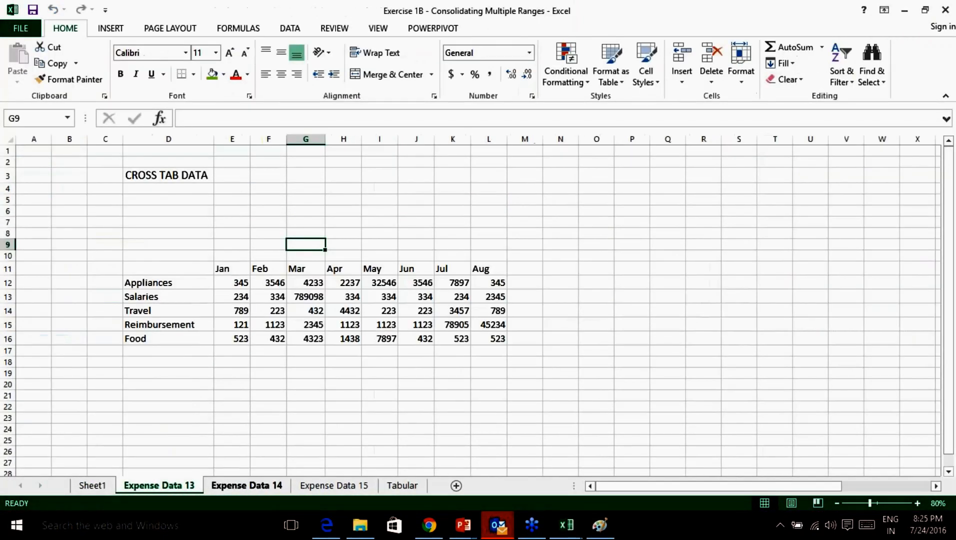
left_click(752, 403)
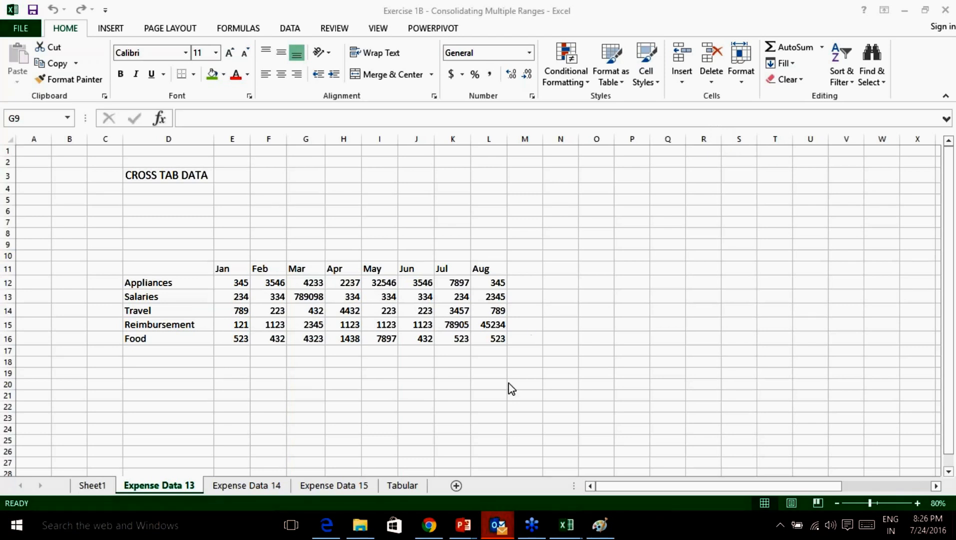
Delete Sheet1 with its consolidated PivotTable, confirming the permanent deletion.
left_click(94, 486)
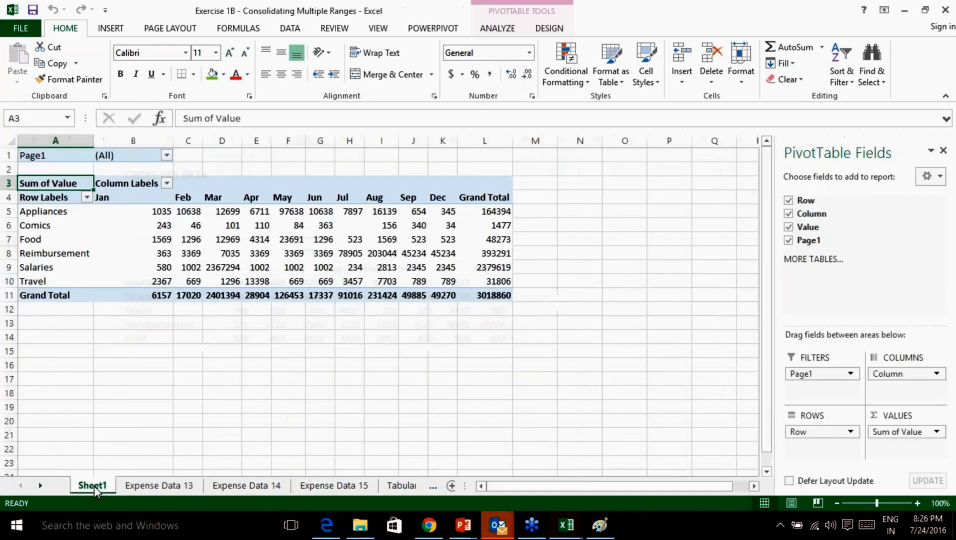
right_click(93, 487)
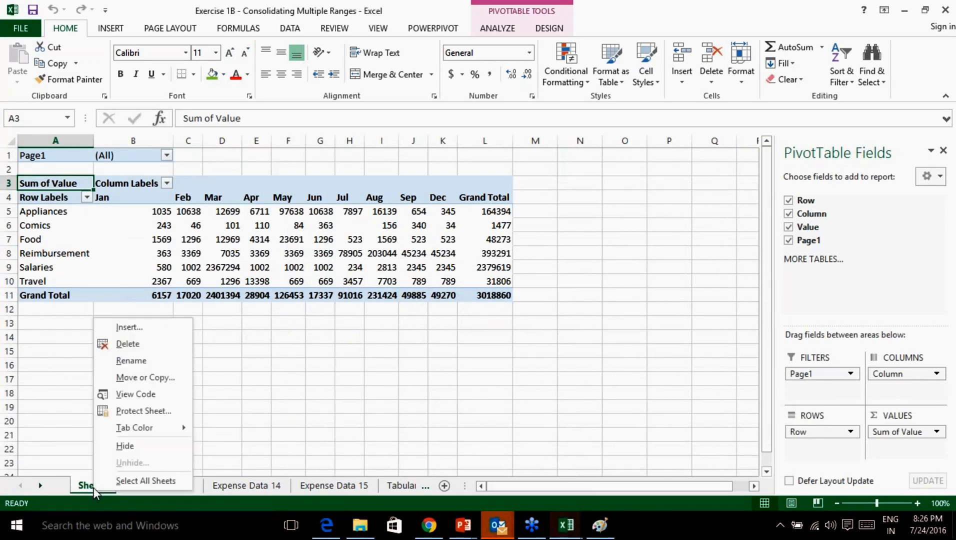
key("Escape")
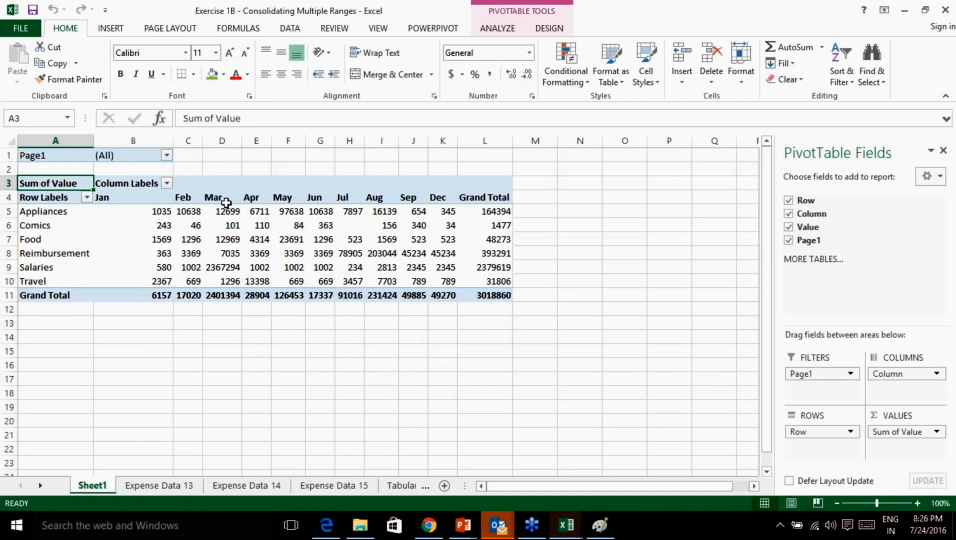
mouse_move(230, 223)
right_click(85, 485)
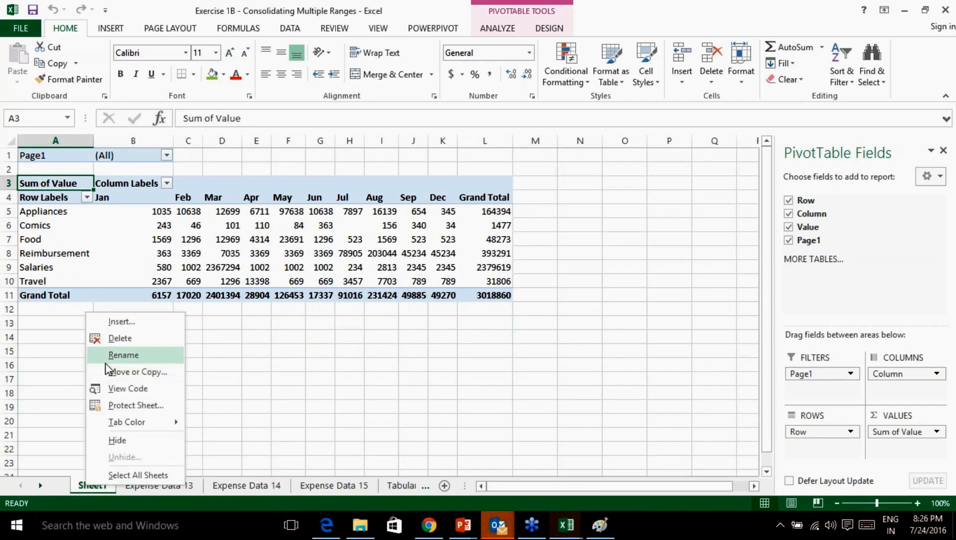
left_click(127, 336)
left_click(452, 299)
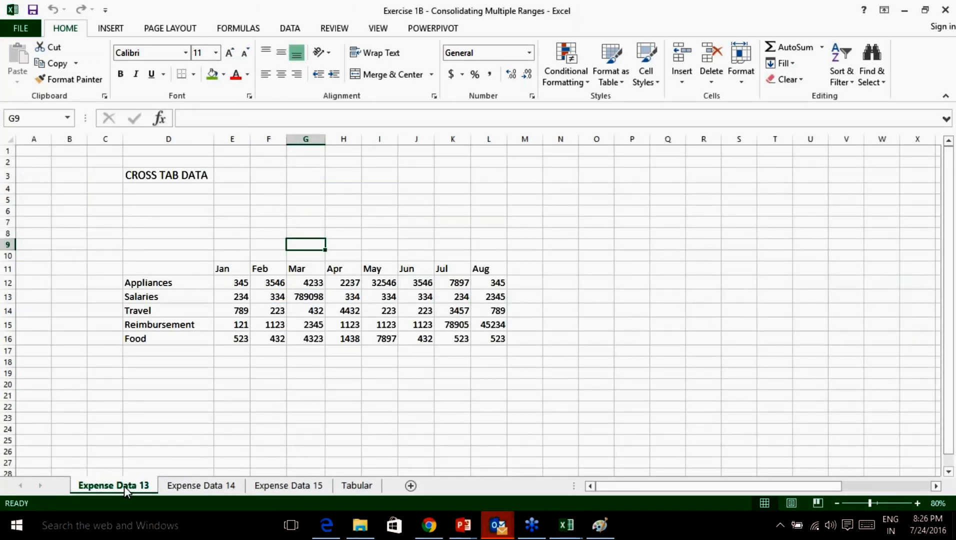
Open the PivotTable wizard on Expense Data 13 with Alt+D+P, then cancel it.
left_click(183, 245)
key("alt+d")
key("p")
left_click(434, 201)
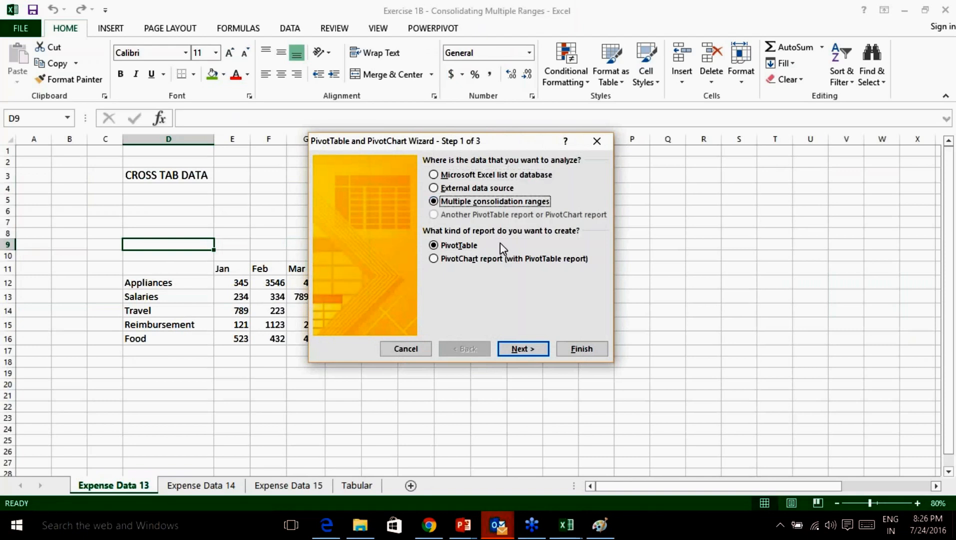
left_click(406, 353)
Change the Travel label in cell F7 of Expense Data 14 to Travell.
left_click(196, 485)
double_click(236, 229)
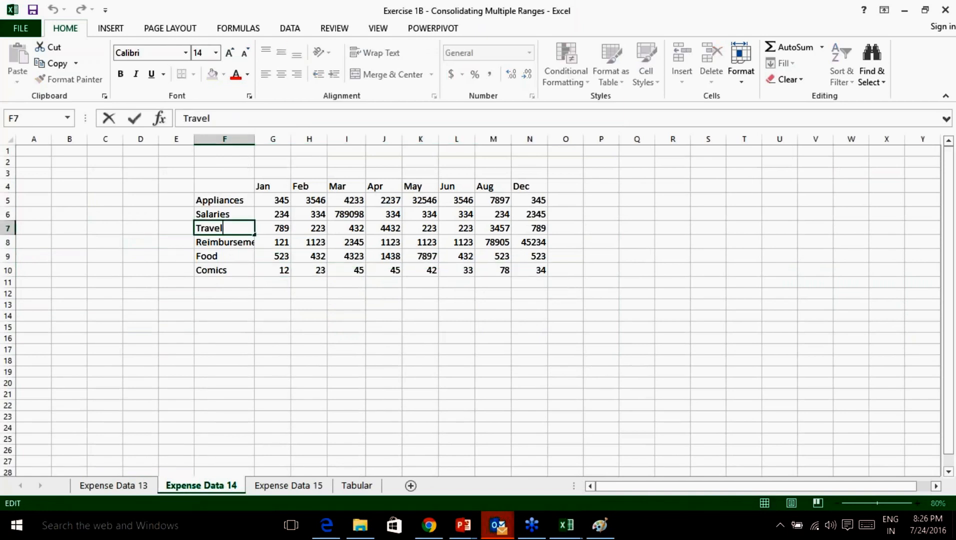
type("l")
left_click(232, 256)
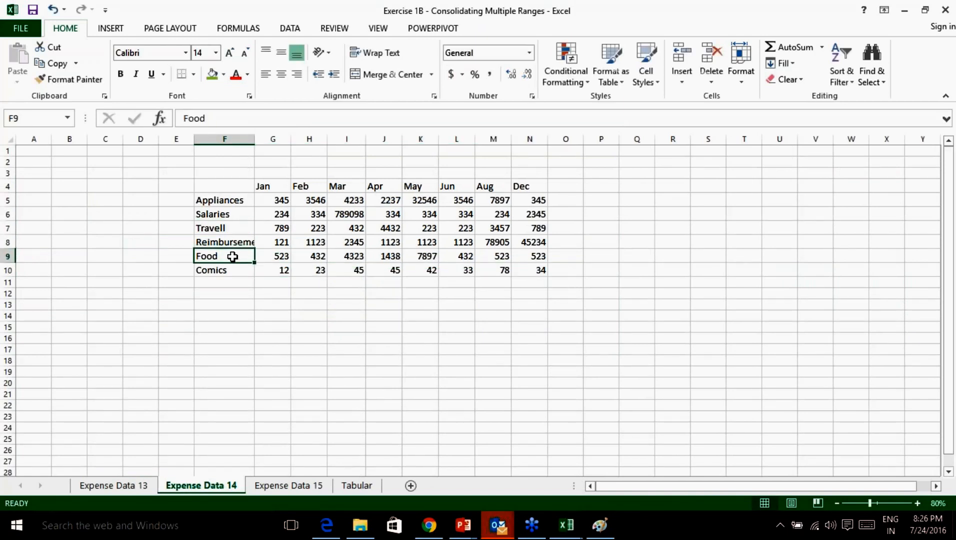
double_click(231, 229)
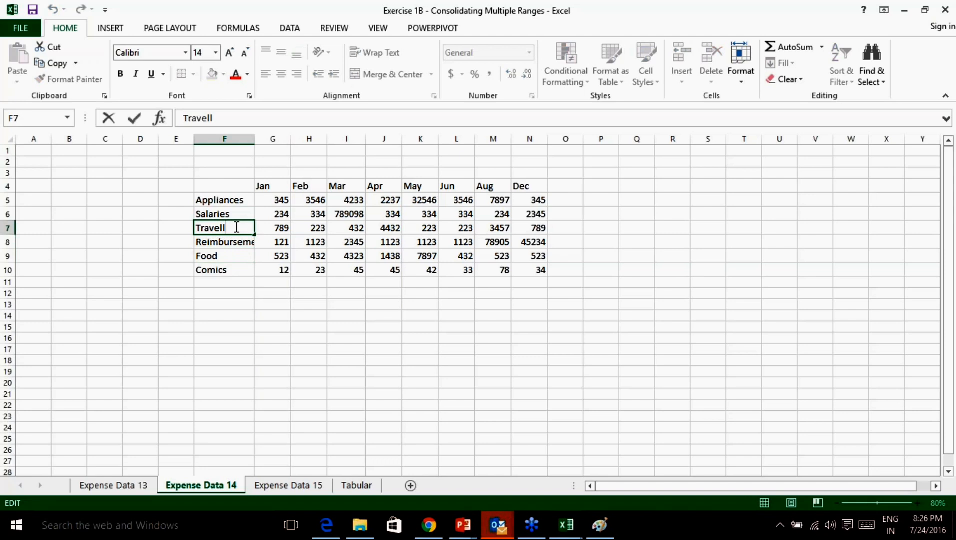
Reopen the PivotTable wizard from Expense Data 13 and choose multiple consolidation ranges.
left_click(120, 486)
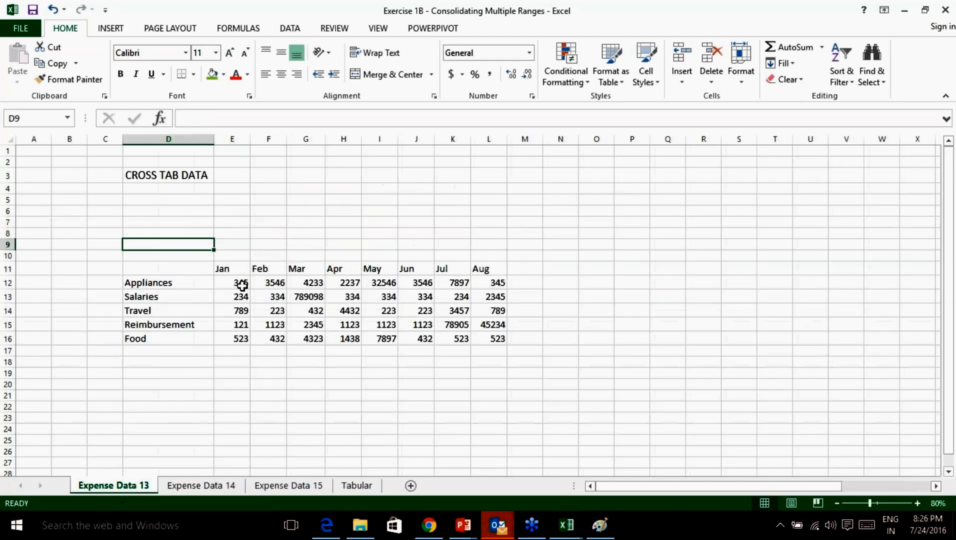
left_click(159, 309)
key("alt+d")
key("p")
left_click(433, 201)
Keep a single automatic page field and add range D11:L16 from Expense Data 13.
left_click(525, 349)
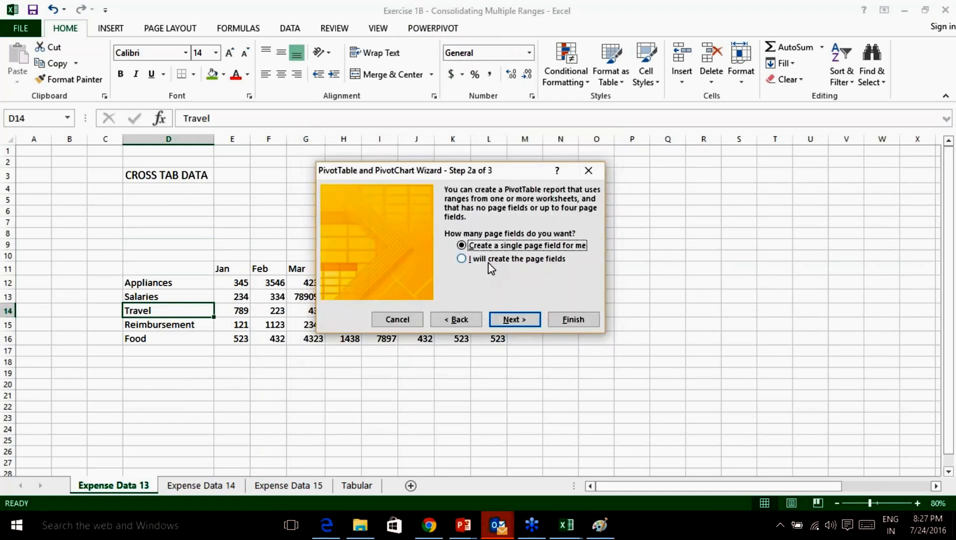
left_click(515, 319)
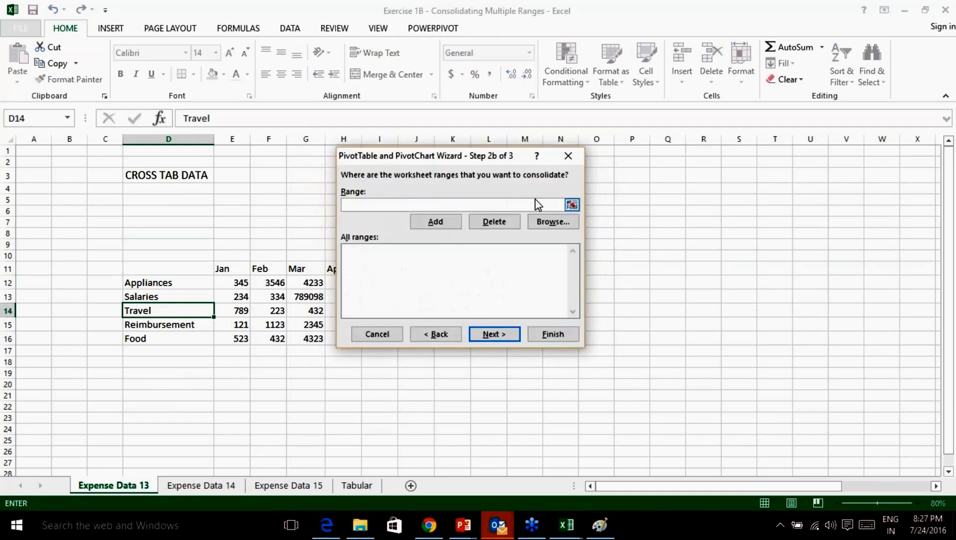
left_click(571, 204)
left_click_drag(133, 269, 501, 344)
left_click(576, 172)
left_click(425, 221)
Add the Expense Data 14 range F4:N10 to the consolidation list.
left_click(562, 204)
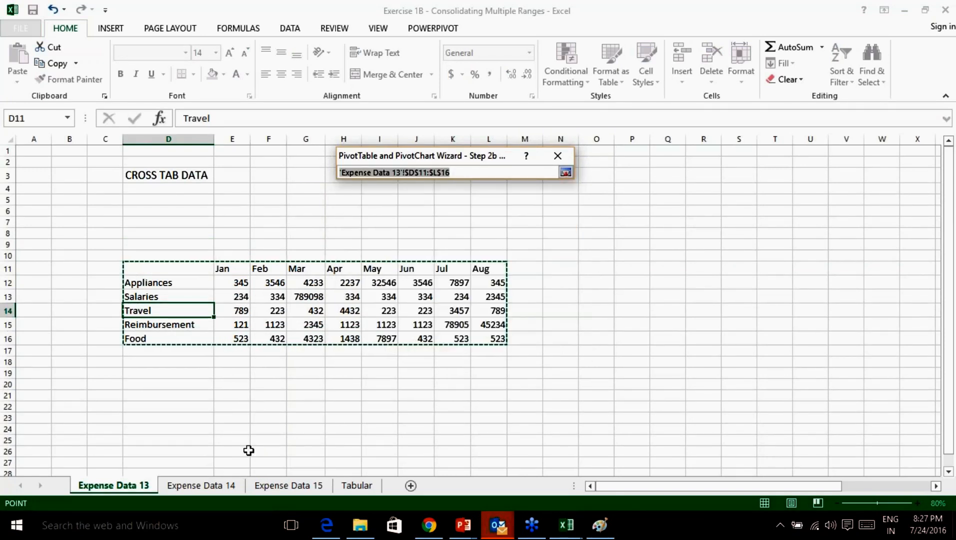
left_click(201, 485)
left_click_drag(231, 186, 529, 273)
left_click(566, 172)
left_click(425, 221)
Add the Expense Data 15 range G6:O12 and place the PivotTable on a new worksheet.
left_click(561, 205)
left_click(288, 485)
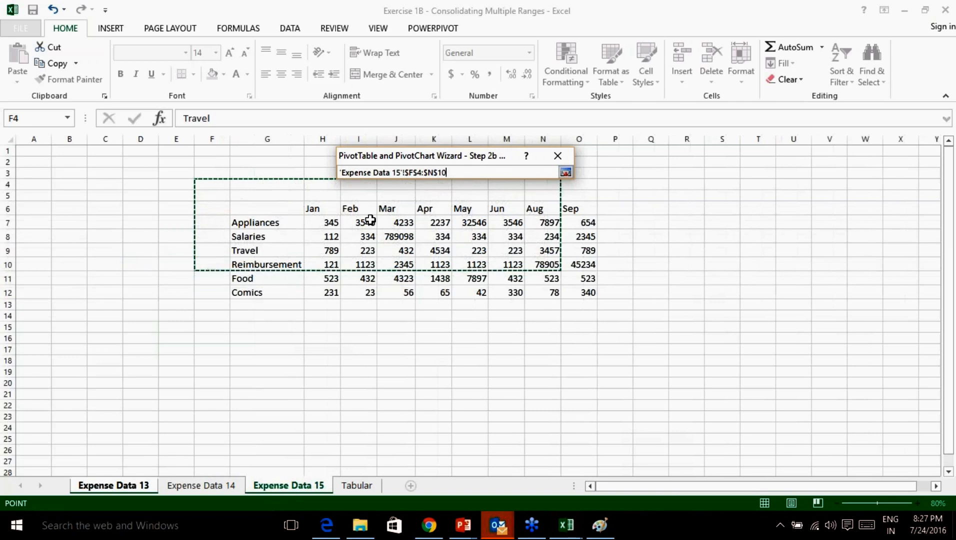
left_click_drag(292, 211, 590, 294)
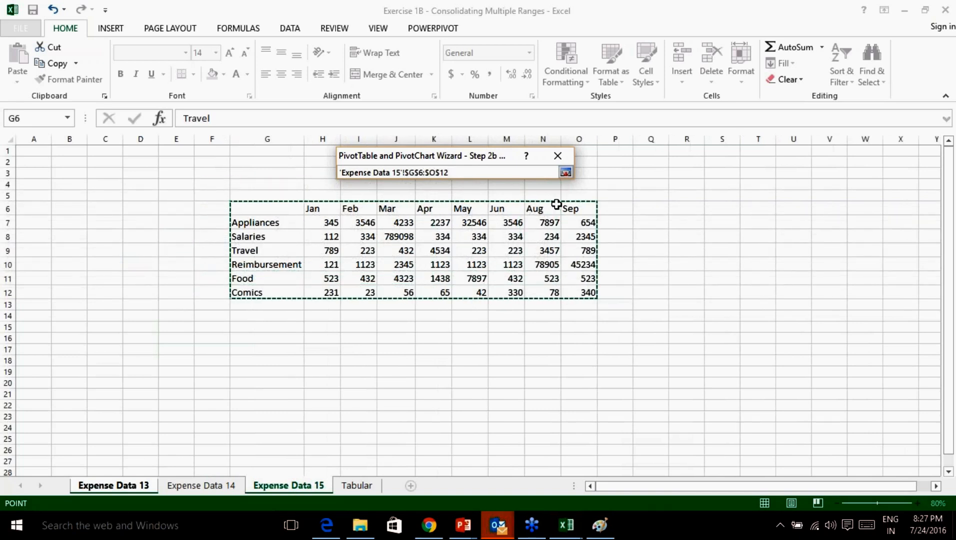
left_click(566, 172)
left_click(425, 221)
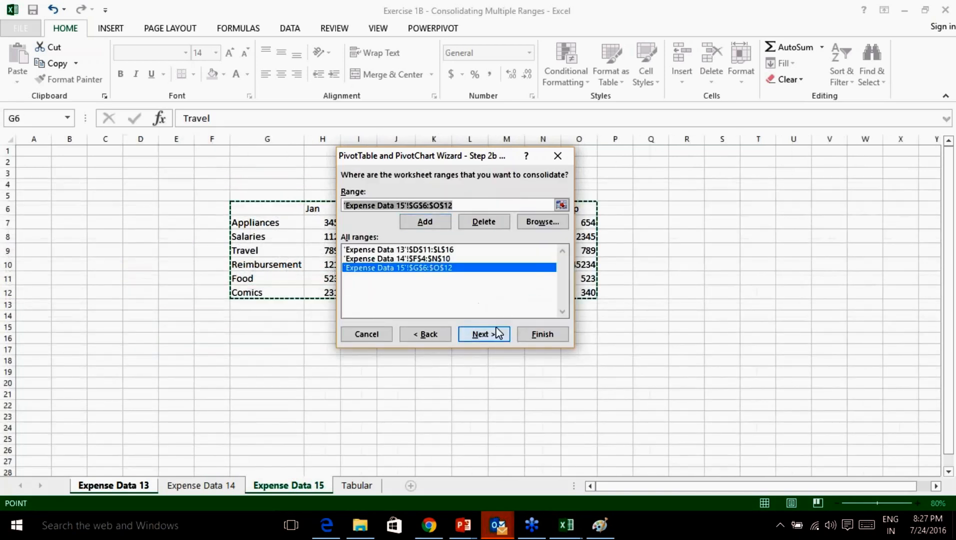
left_click(498, 333)
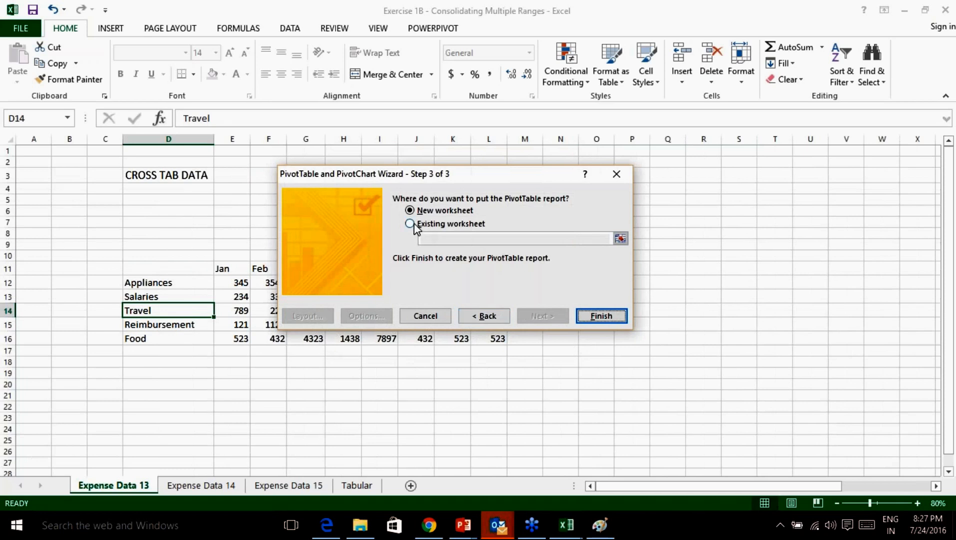
left_click(602, 316)
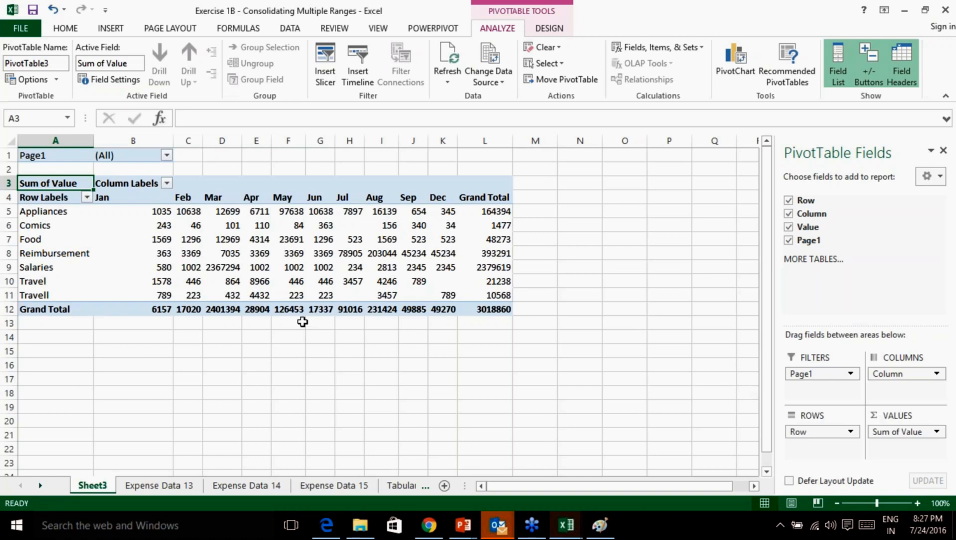
Group the Travel and Travell rows and rename Group1 to Travel.
left_click_drag(39, 282, 37, 294)
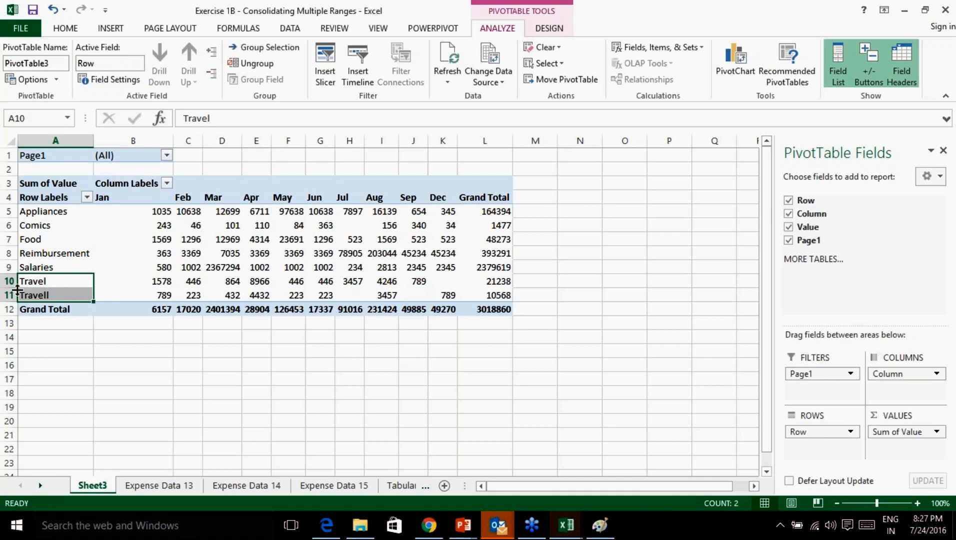
right_click(32, 282)
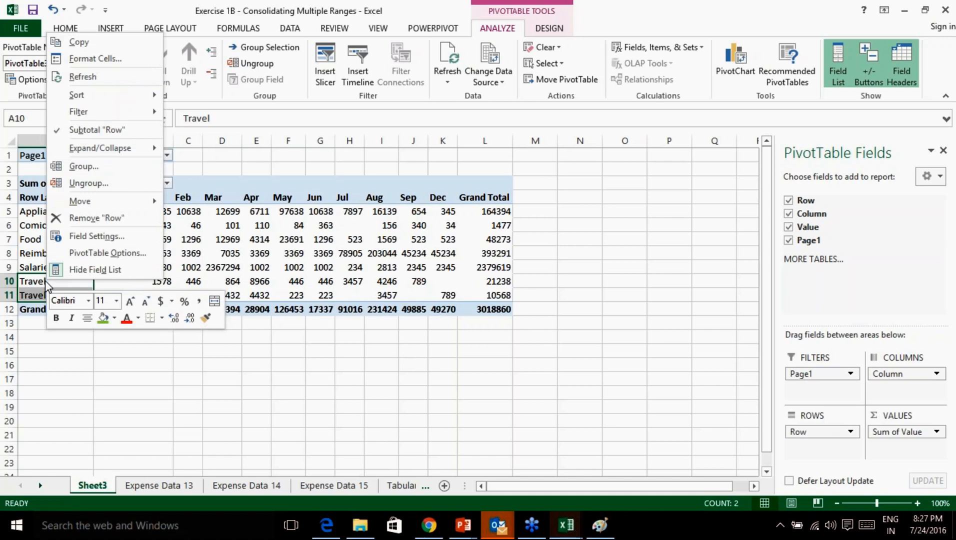
left_click(369, 431)
left_click_drag(45, 282, 45, 292)
right_click(44, 290)
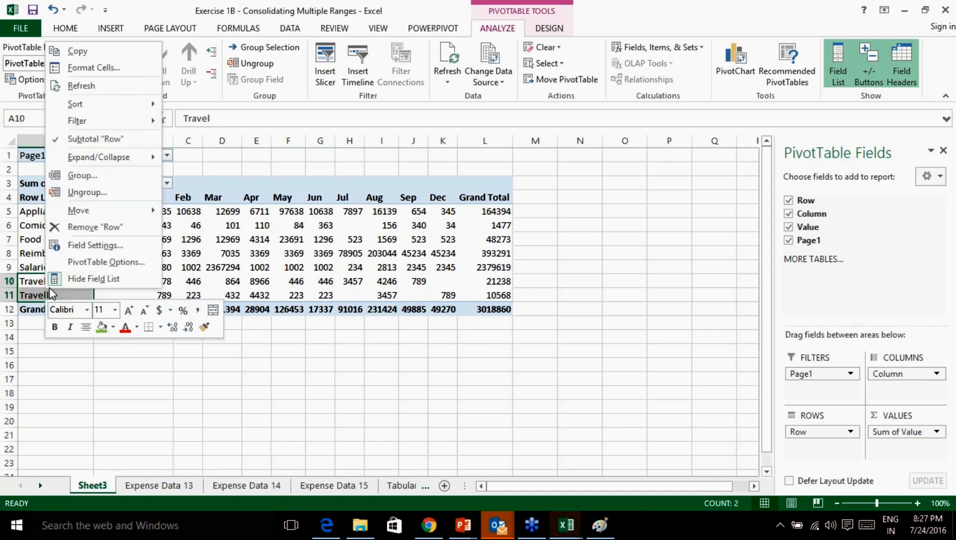
left_click(80, 175)
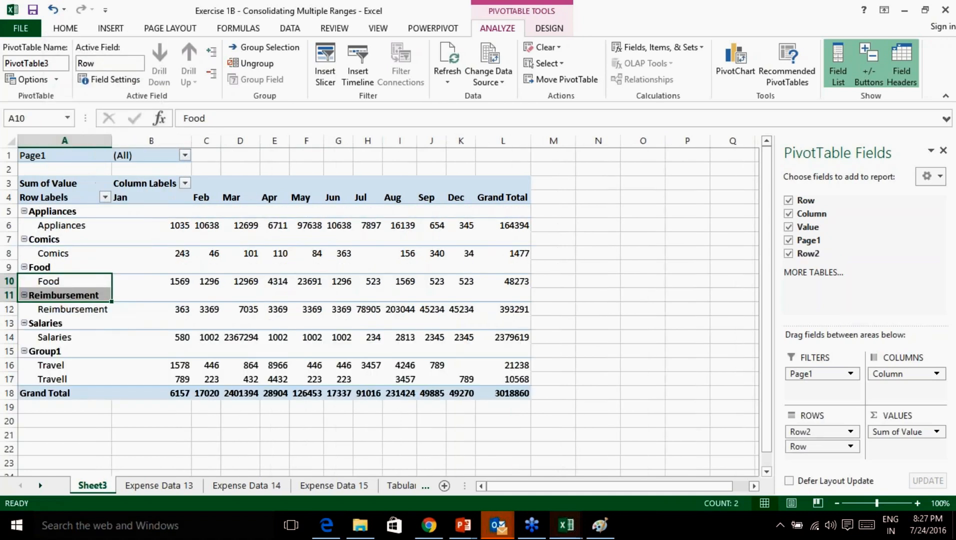
left_click(56, 353)
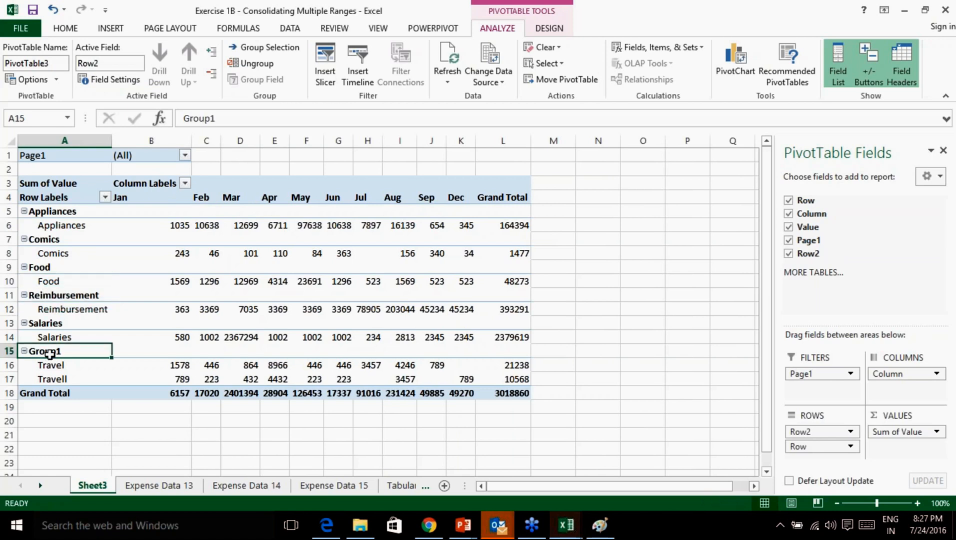
left_click_drag(225, 118, 183, 119)
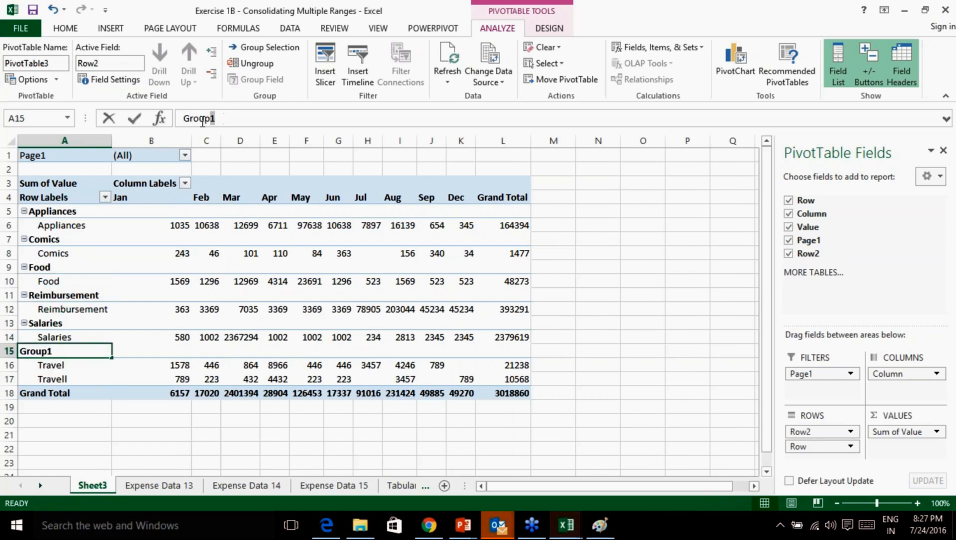
type("Travel")
key("Return")
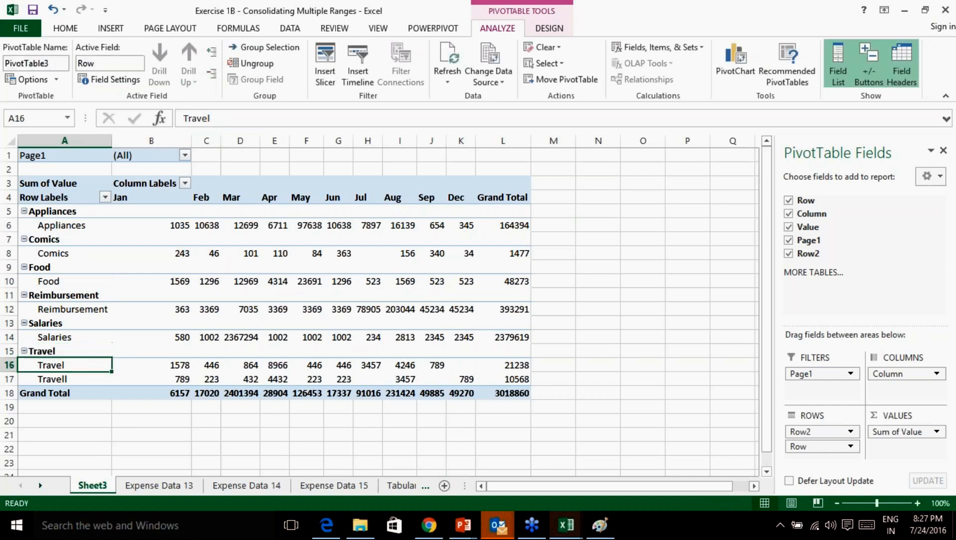
Collapse the Travel, Salaries, Reimbursement, Food, Comics and Appliances groups to summary rows.
left_click(24, 351)
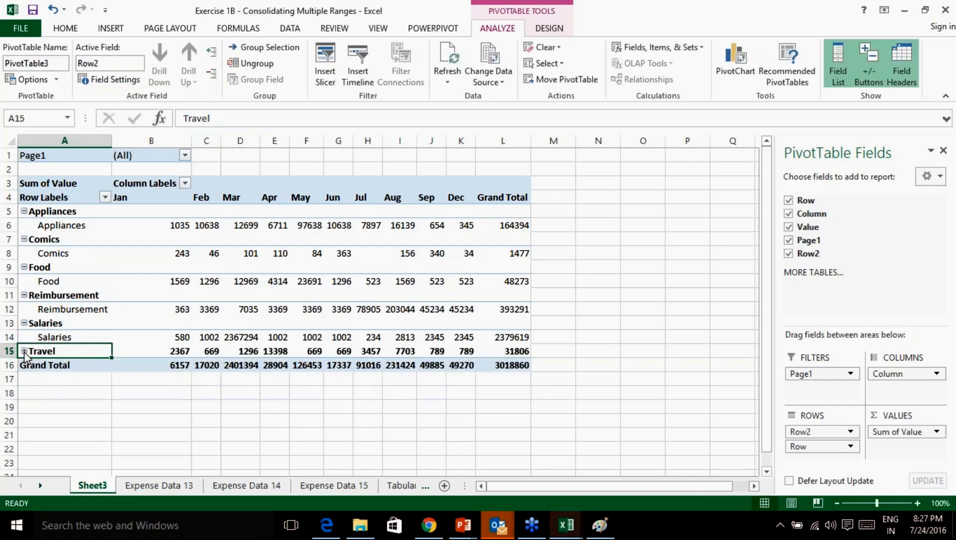
left_click(24, 323)
left_click(23, 295)
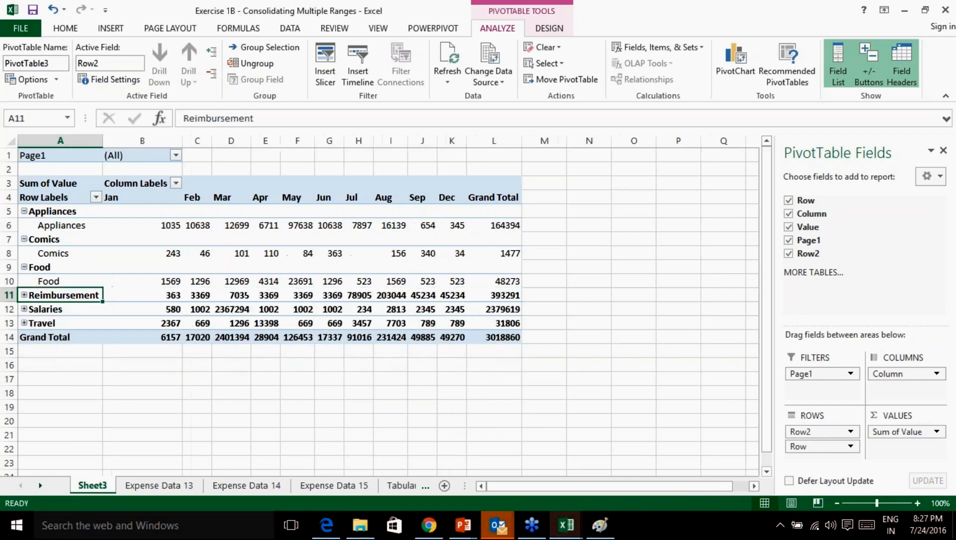
left_click(23, 267)
left_click(23, 239)
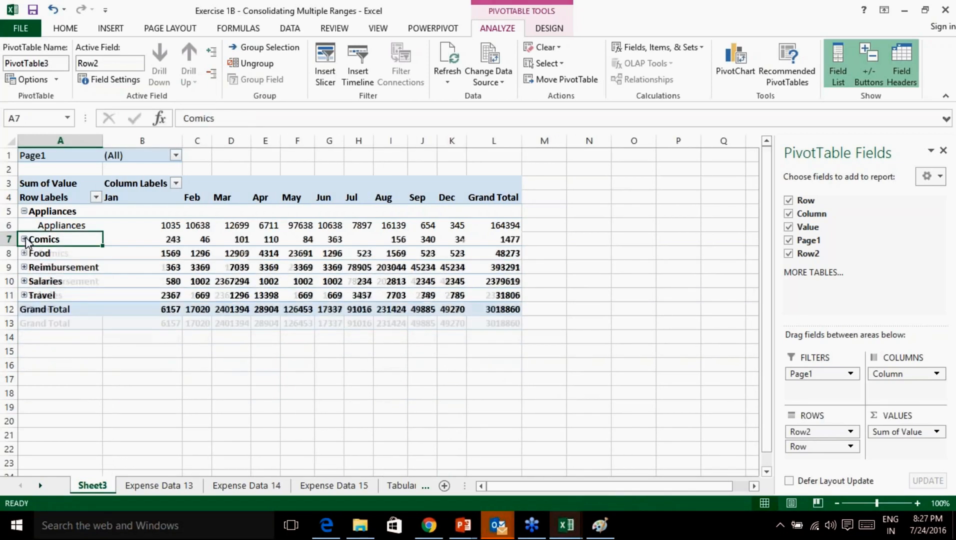
left_click(24, 211)
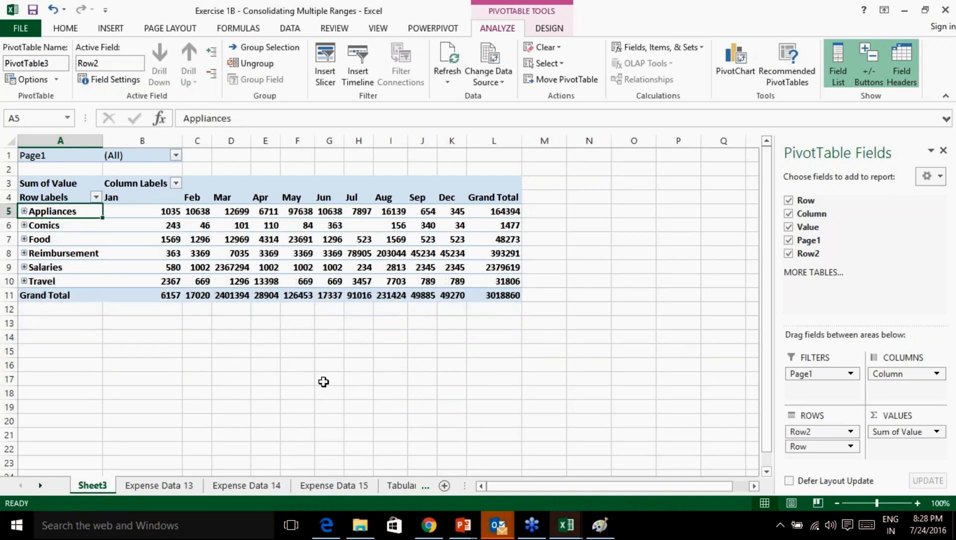
left_click(325, 381)
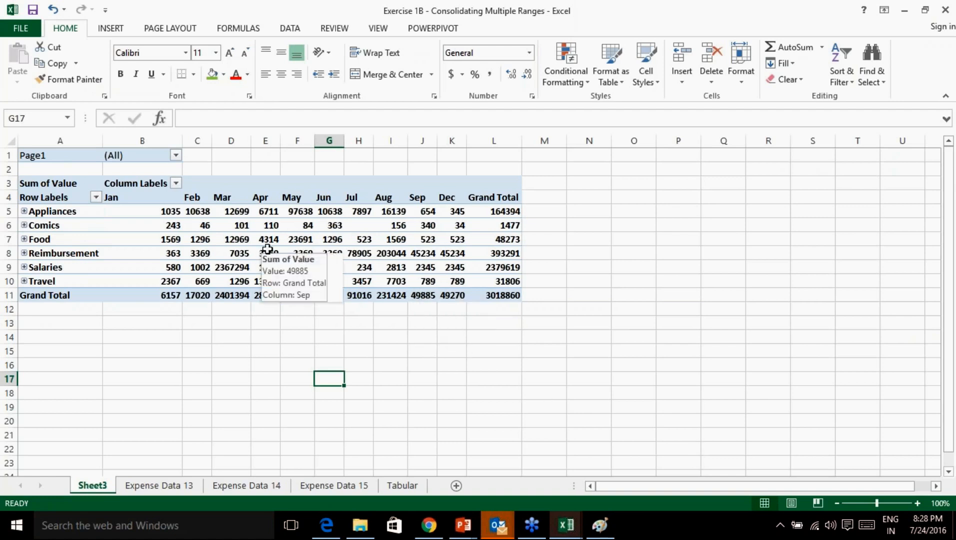
Zoom to 120% and autofit columns C, G, I, J and K.
left_click_drag(145, 211, 457, 281)
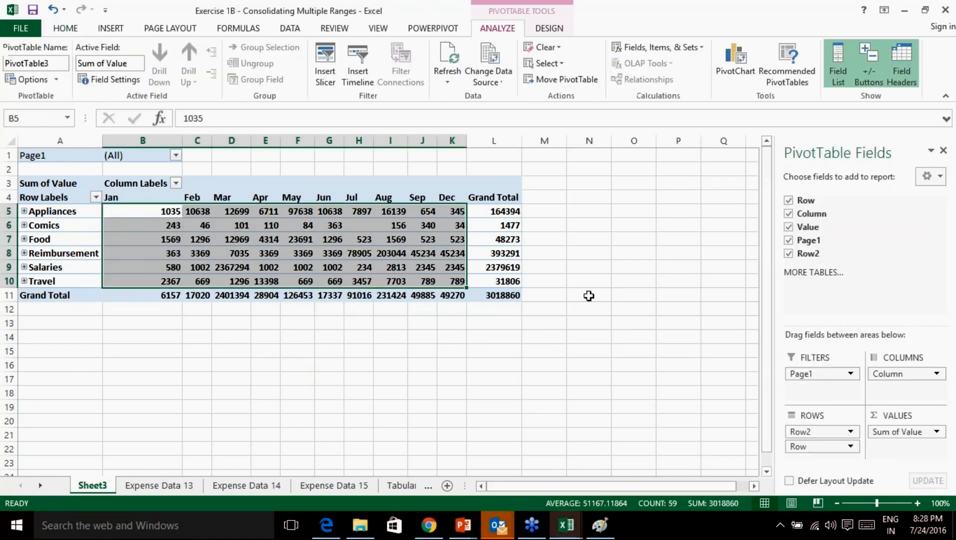
left_click(917, 503)
left_click(918, 504)
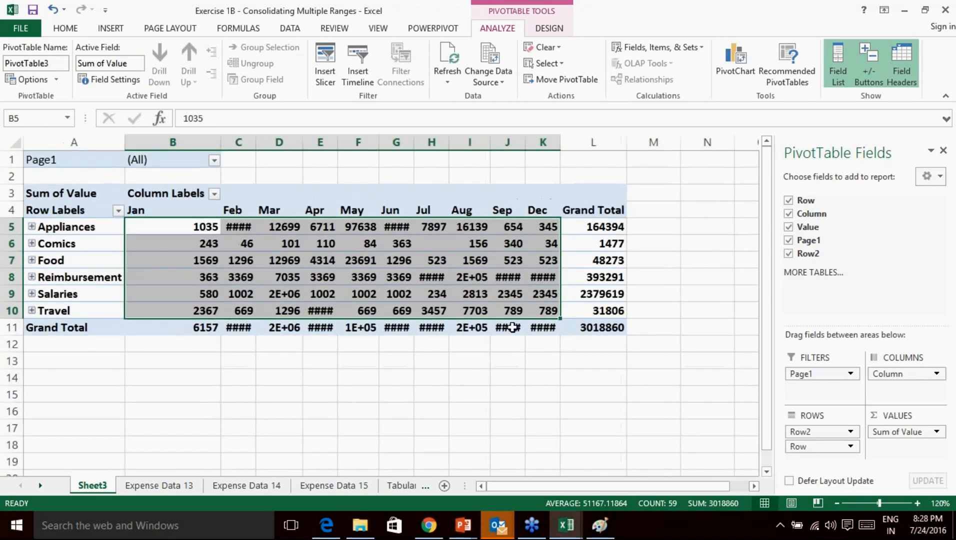
left_click(460, 361)
double_click(255, 145)
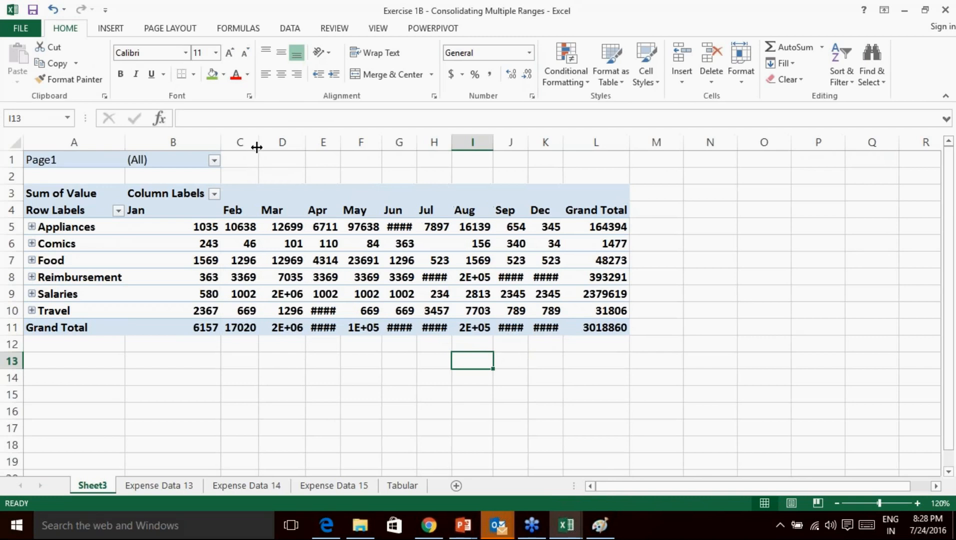
double_click(416, 143)
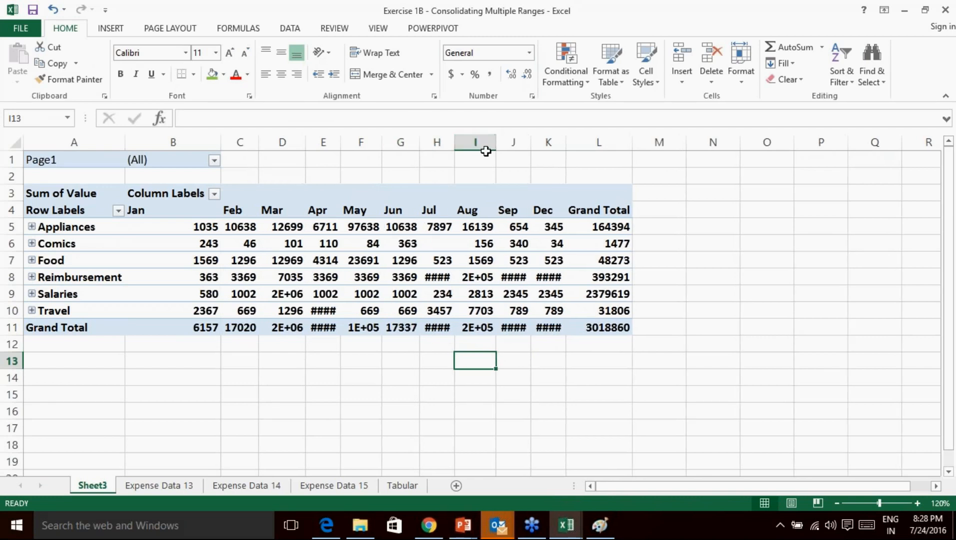
double_click(497, 143)
double_click(535, 143)
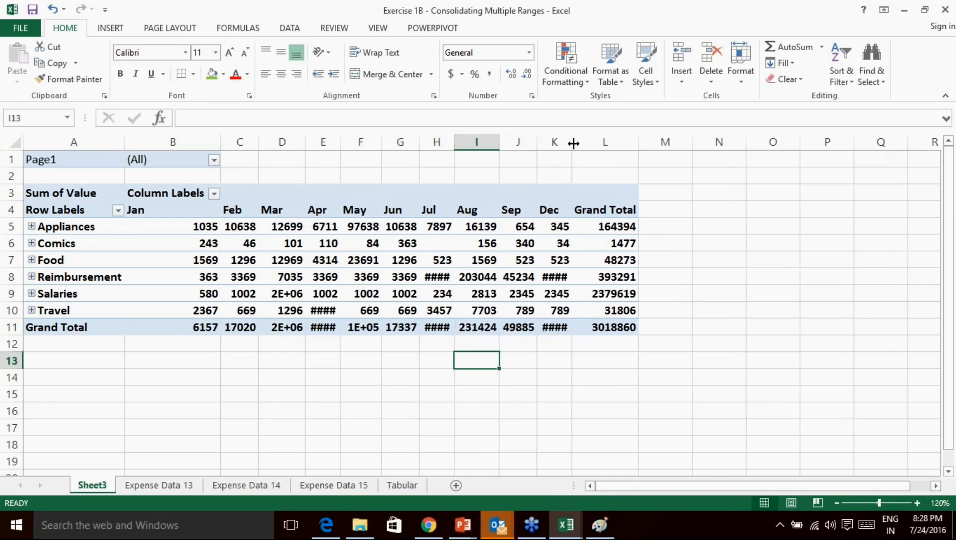
double_click(571, 143)
Select columns B through L and autofit them all at once.
left_click_drag(239, 143, 315, 141)
left_click_drag(215, 138, 666, 143)
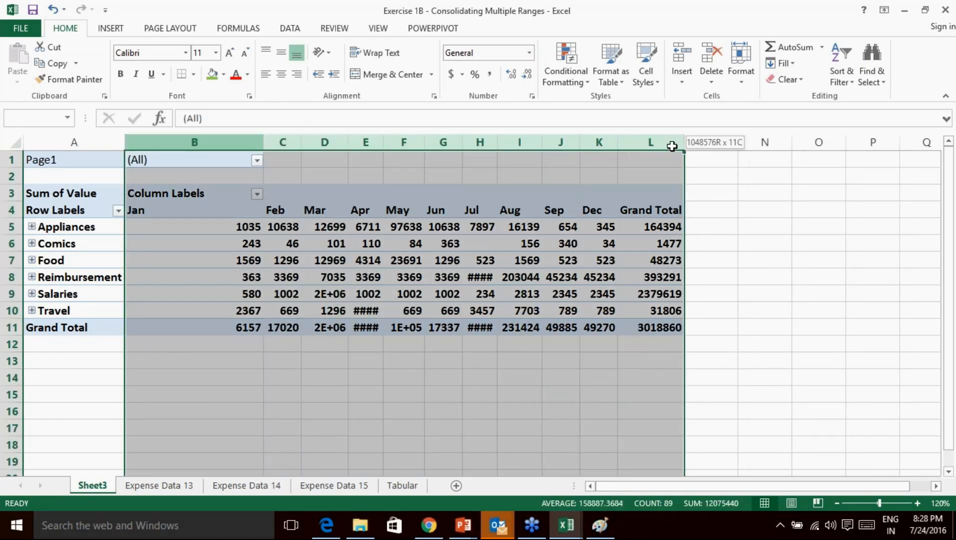
double_click(684, 143)
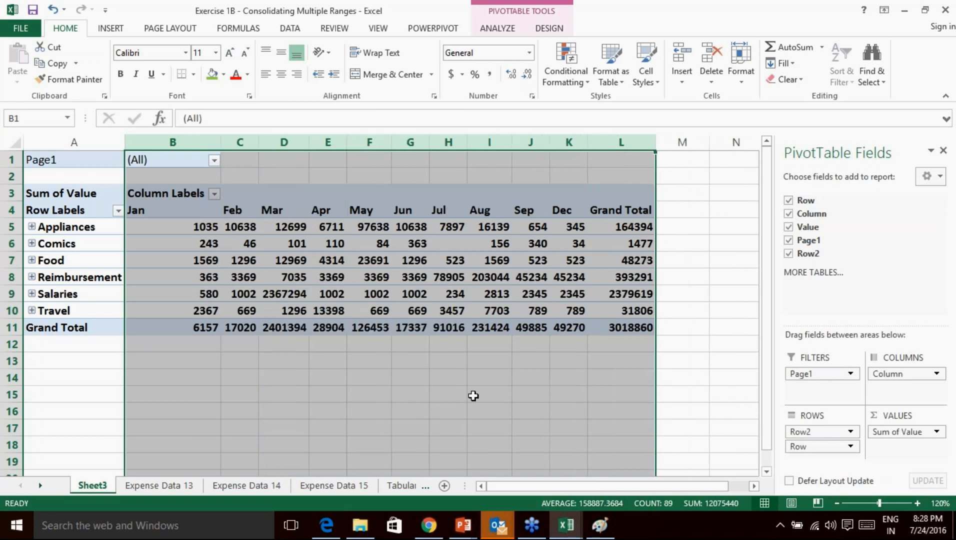
left_click(473, 396)
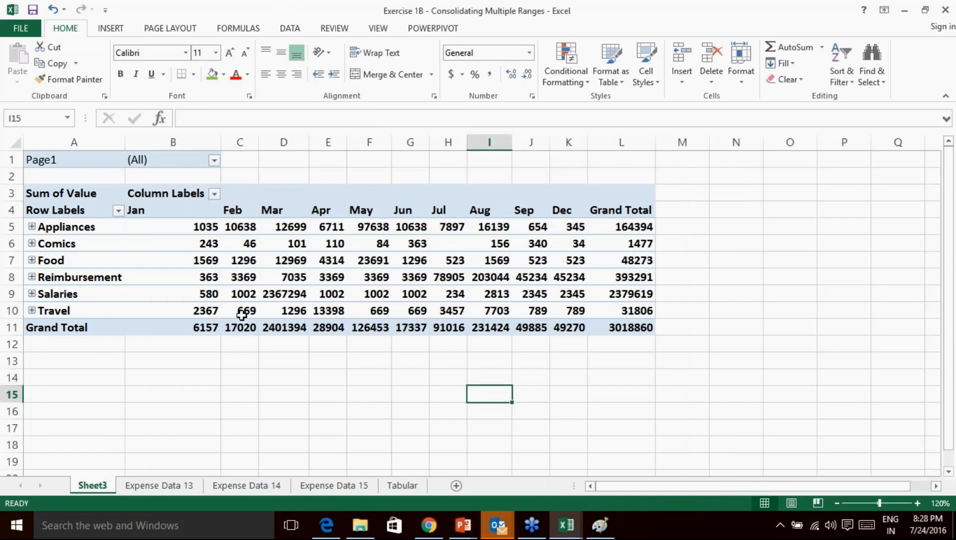
left_click_drag(199, 226, 551, 312)
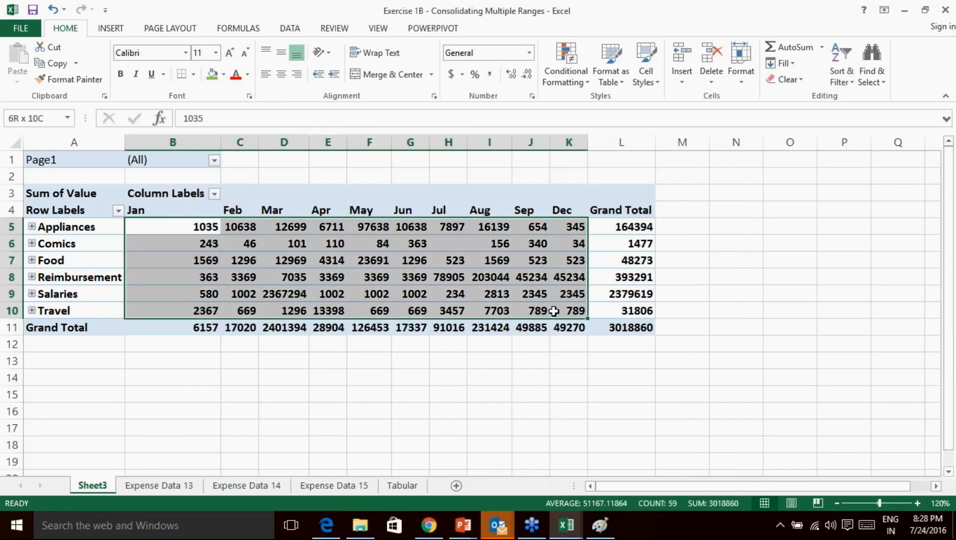
left_click(113, 28)
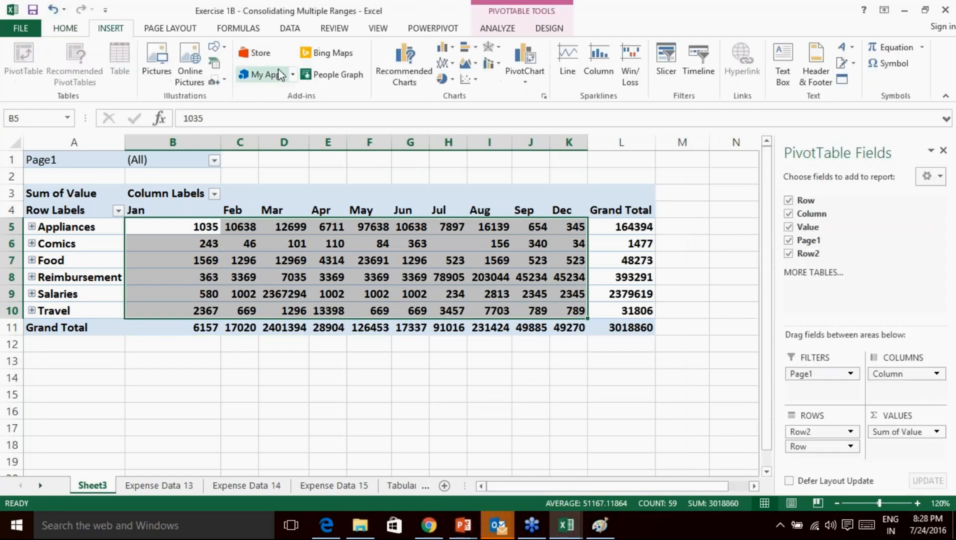
left_click(444, 64)
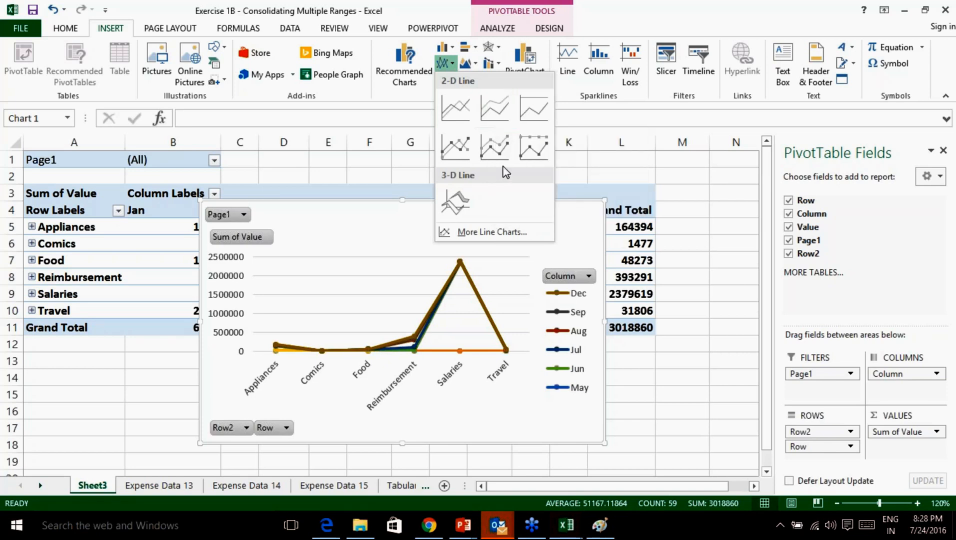
left_click(529, 157)
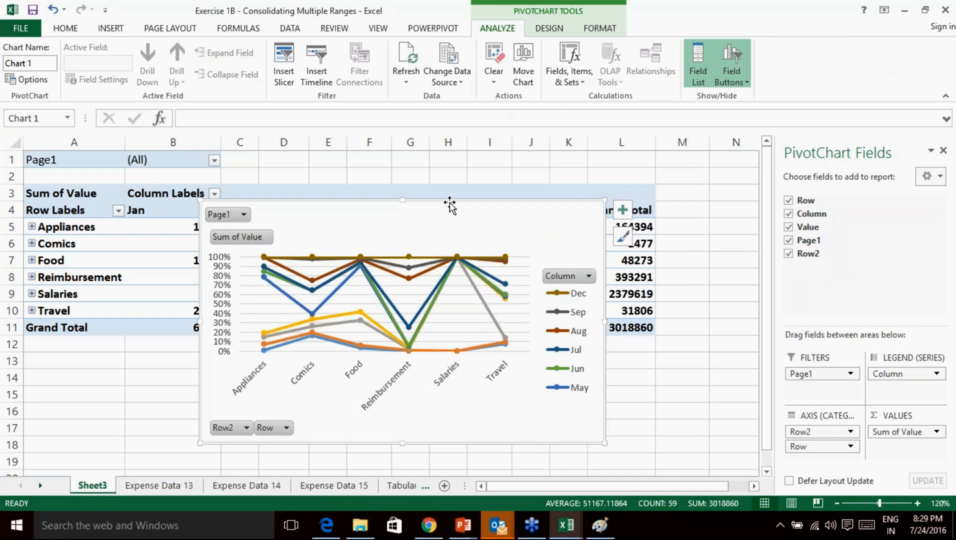
key("Delete")
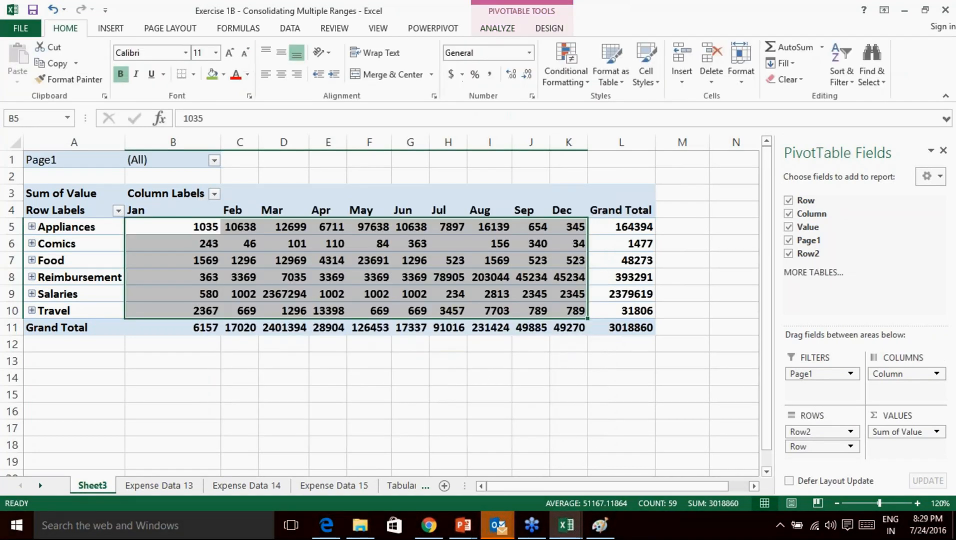
left_click(438, 255)
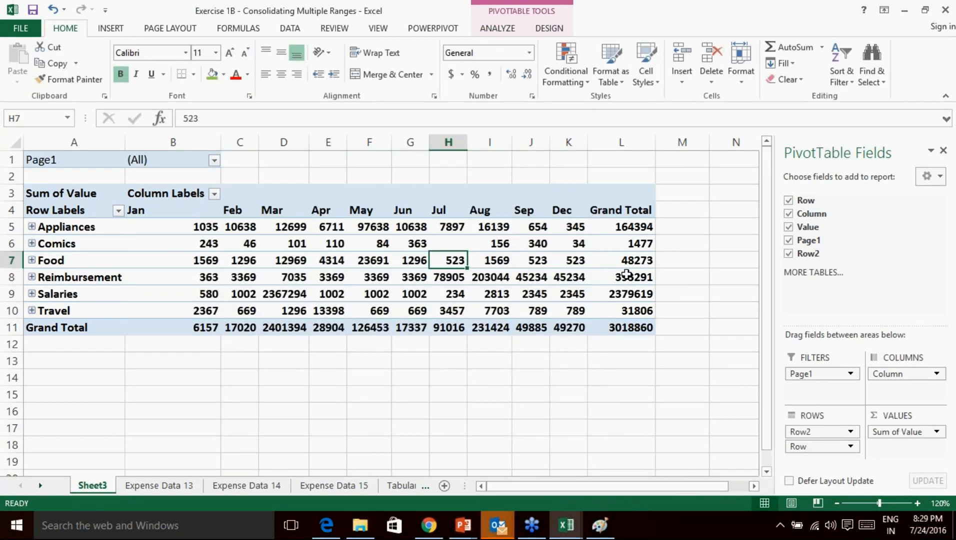
left_click(788, 227)
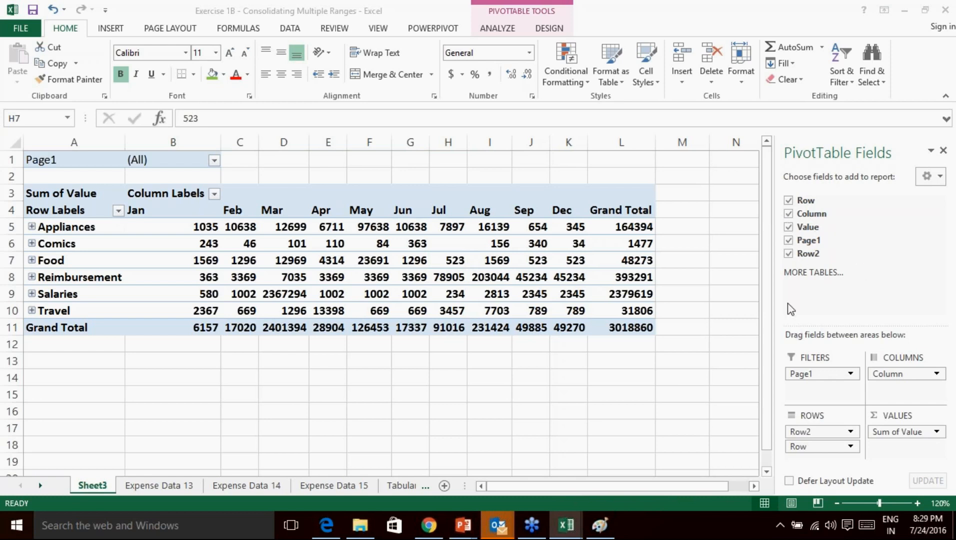
left_click(192, 242)
left_click_drag(192, 242, 573, 244)
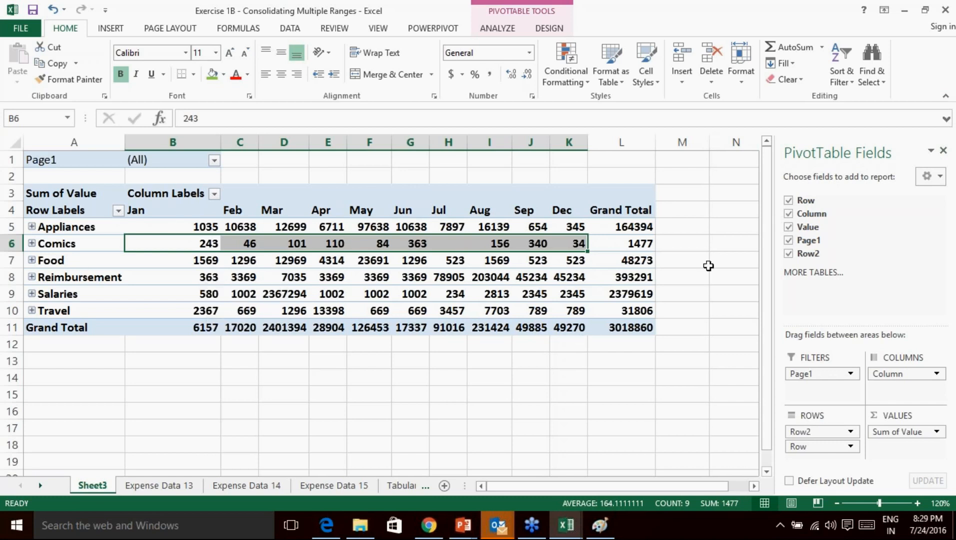
left_click(590, 429)
left_click(410, 373)
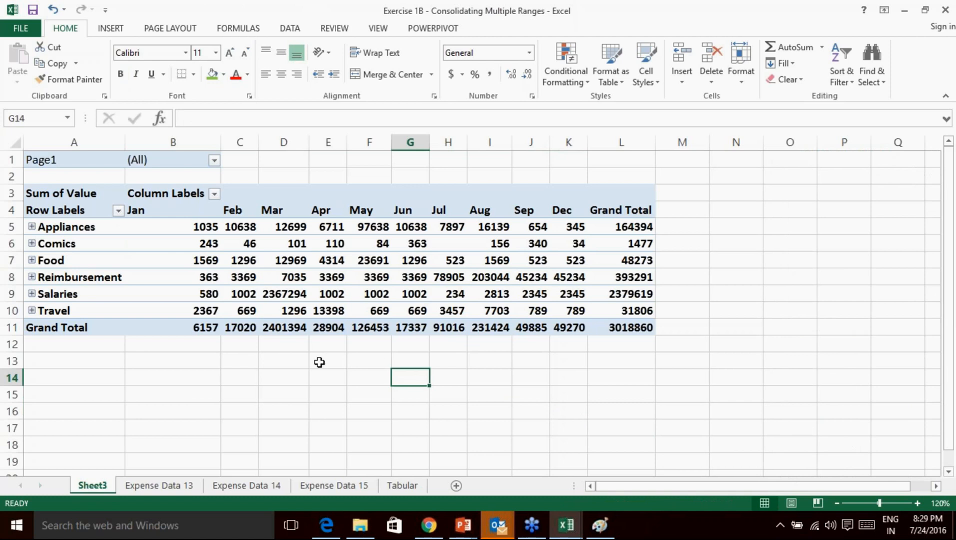
left_click(863, 414)
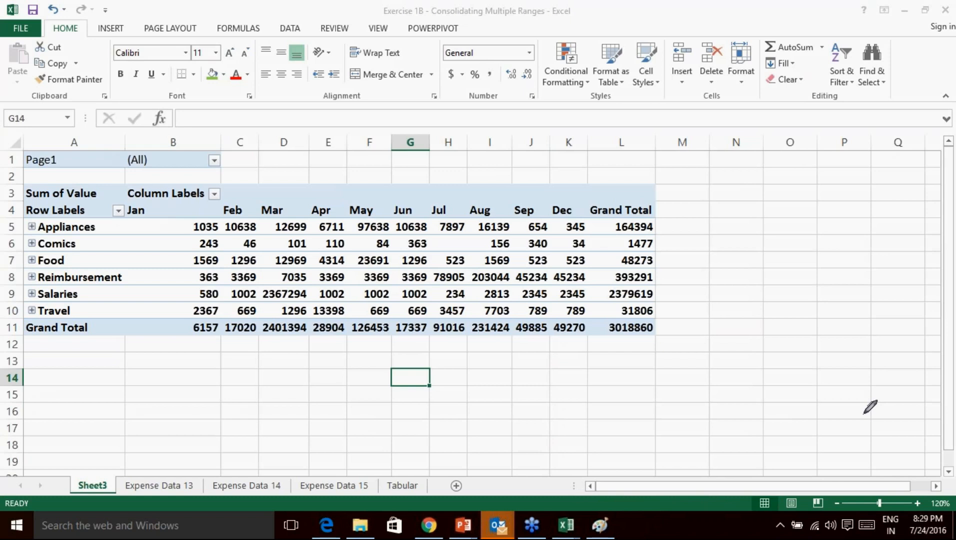
left_click_drag(293, 153, 290, 166)
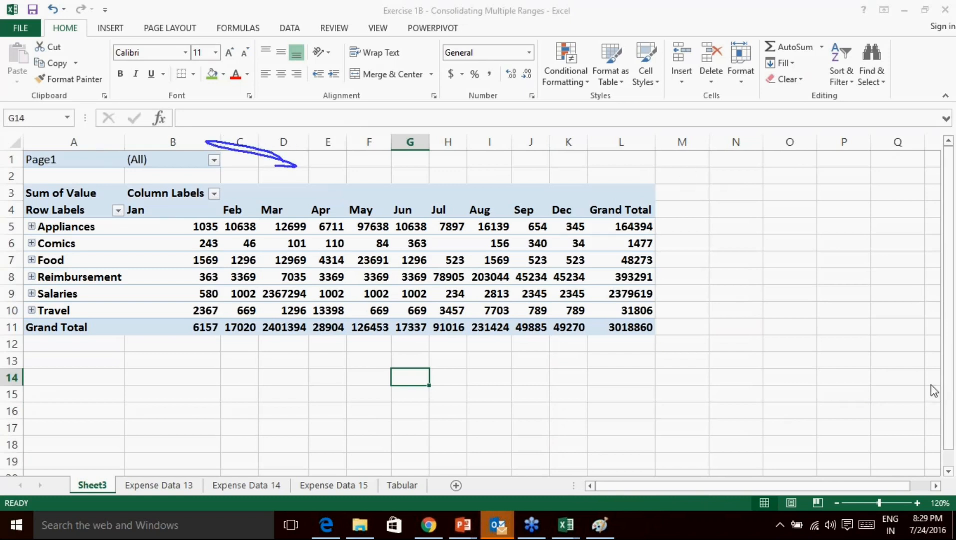
left_click(854, 471)
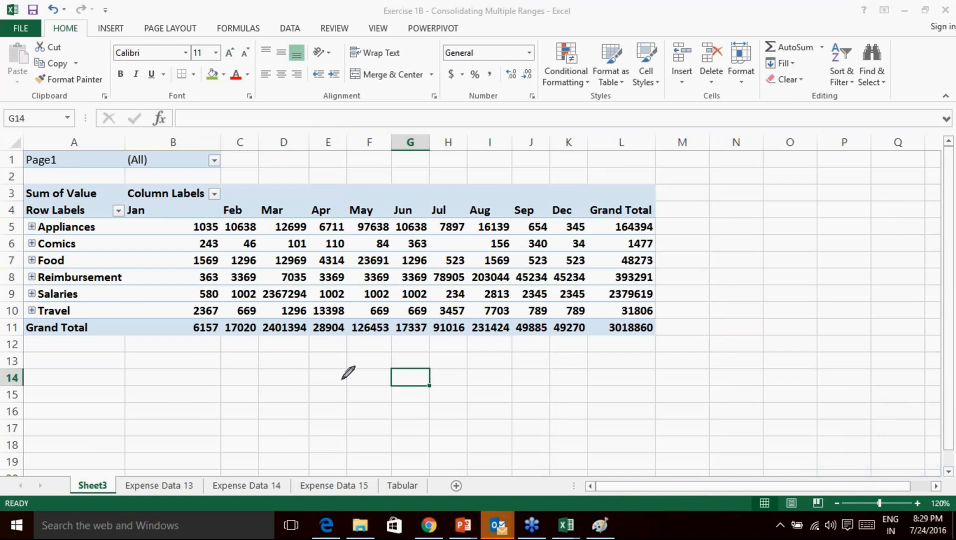
left_click_drag(236, 416, 214, 459)
left_click_drag(275, 418, 279, 484)
mouse_move(278, 450)
left_mouse_down()
mouse_move(343, 453)
mouse_move(397, 433)
mouse_move(423, 448)
mouse_move(456, 430)
mouse_move(599, 447)
left_mouse_up()
left_click_drag(493, 420, 481, 422)
left_click_drag(660, 426, 738, 410)
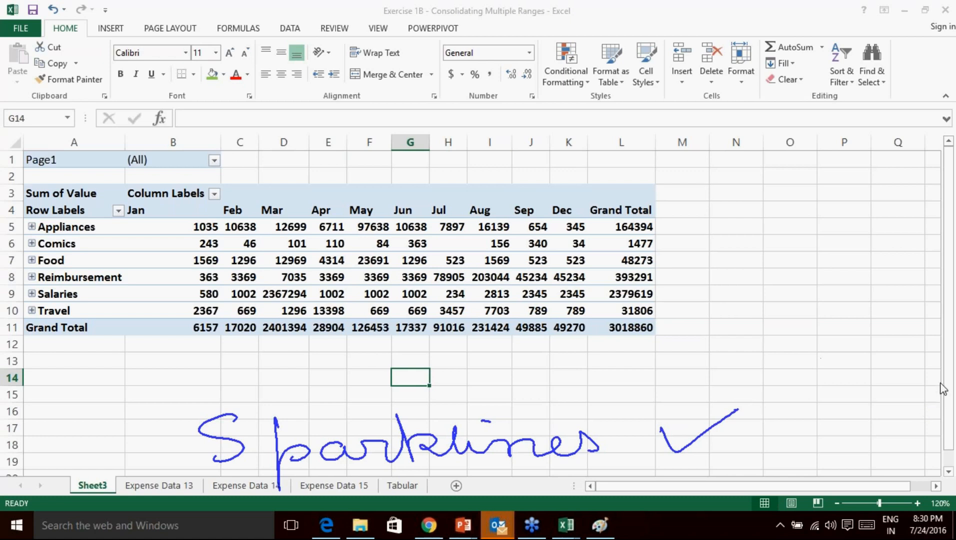
left_click(866, 475)
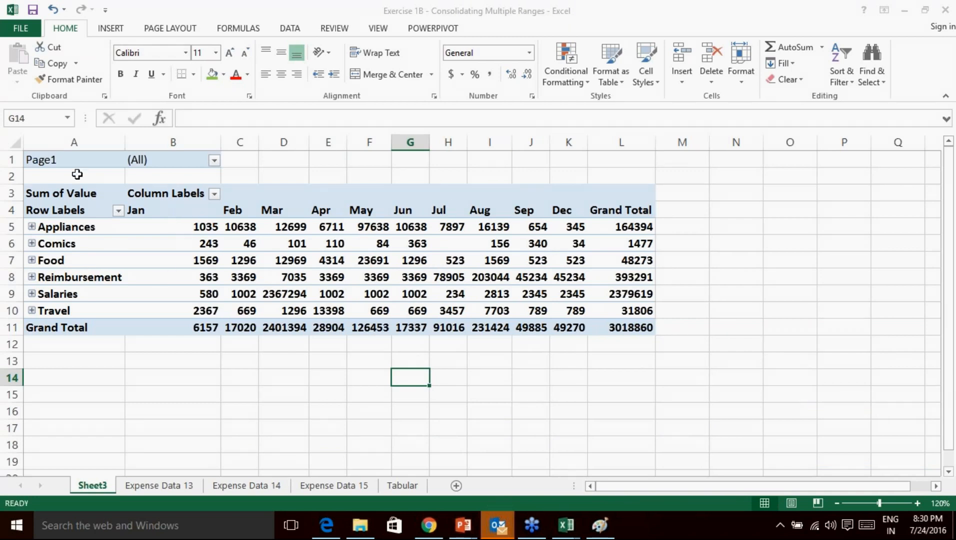
Insert a new empty column A before the pivot table.
right_click(75, 143)
key("Escape")
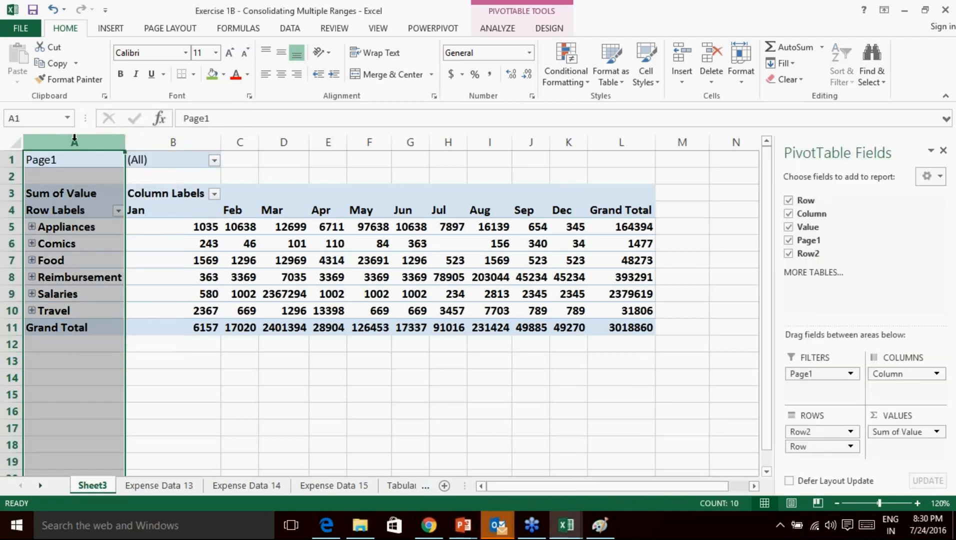
right_click(74, 138)
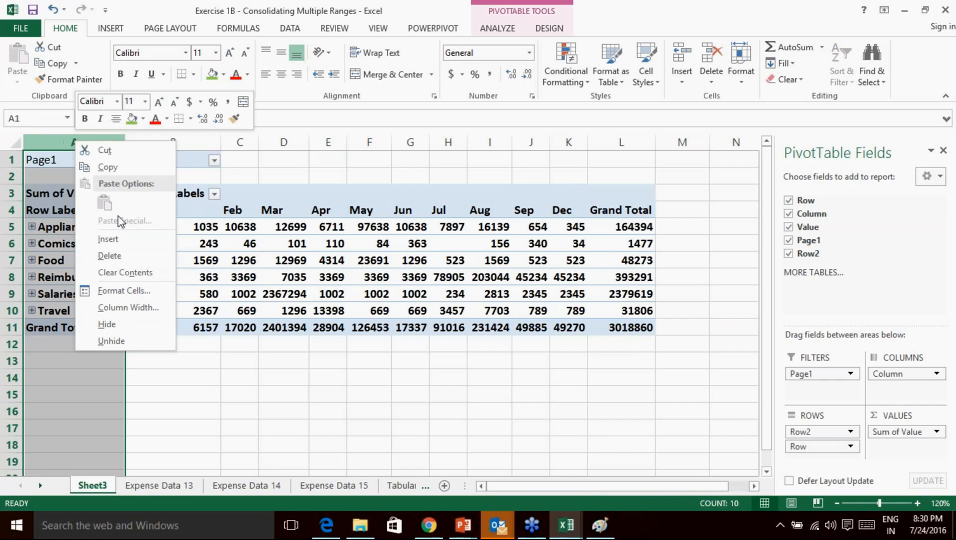
left_click(111, 239)
Select cells A5:A10 as the sparkline location and go to the INSERT ribbon.
left_click_drag(44, 235, 40, 311)
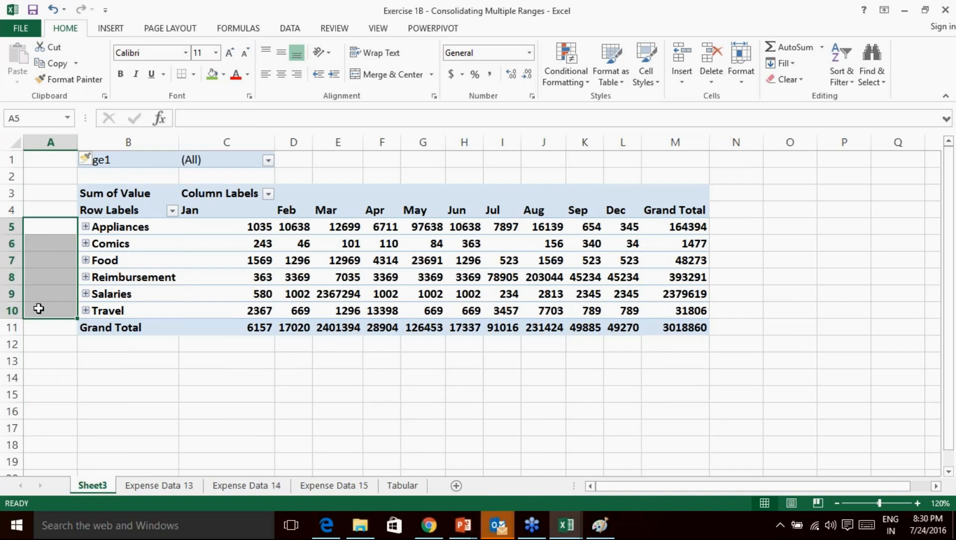
left_click(581, 395)
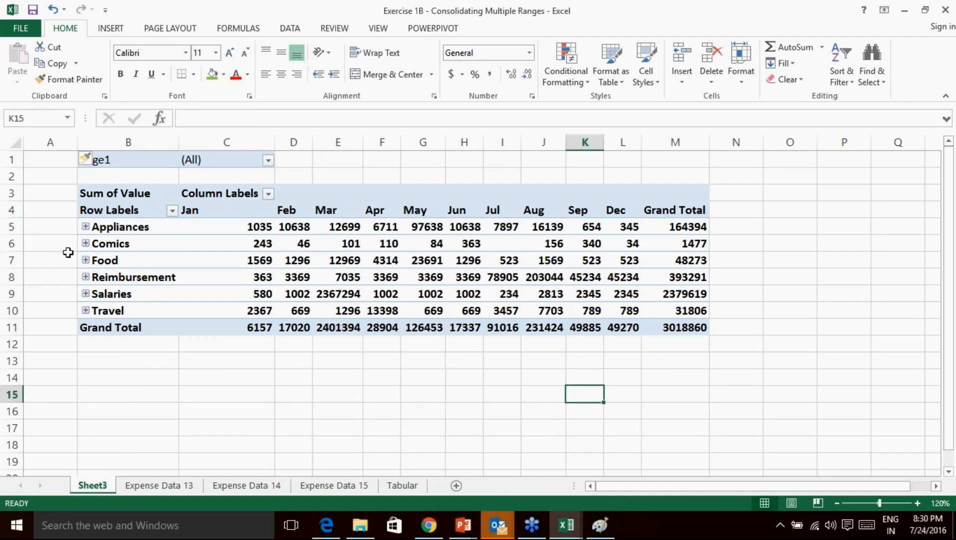
left_click(56, 224)
left_click_drag(56, 225, 52, 312)
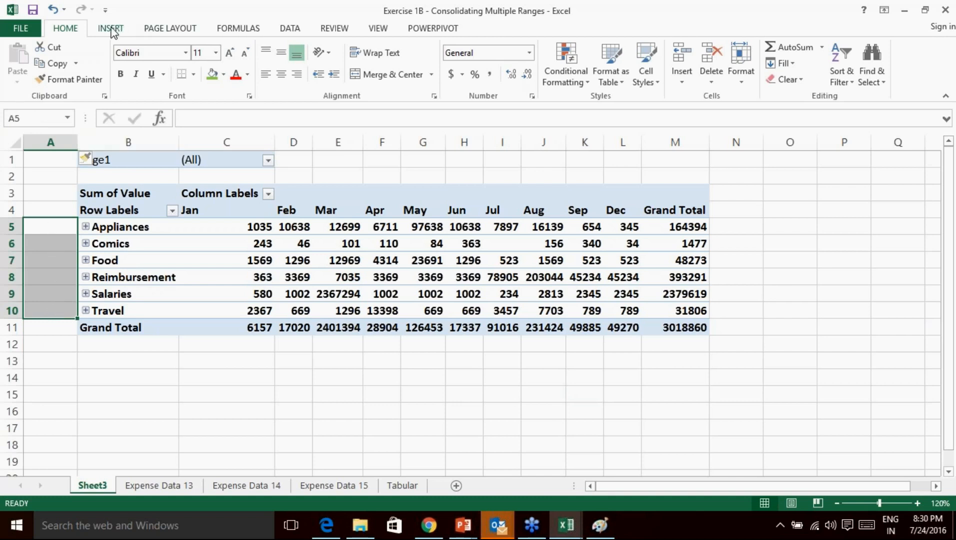
left_click(111, 29)
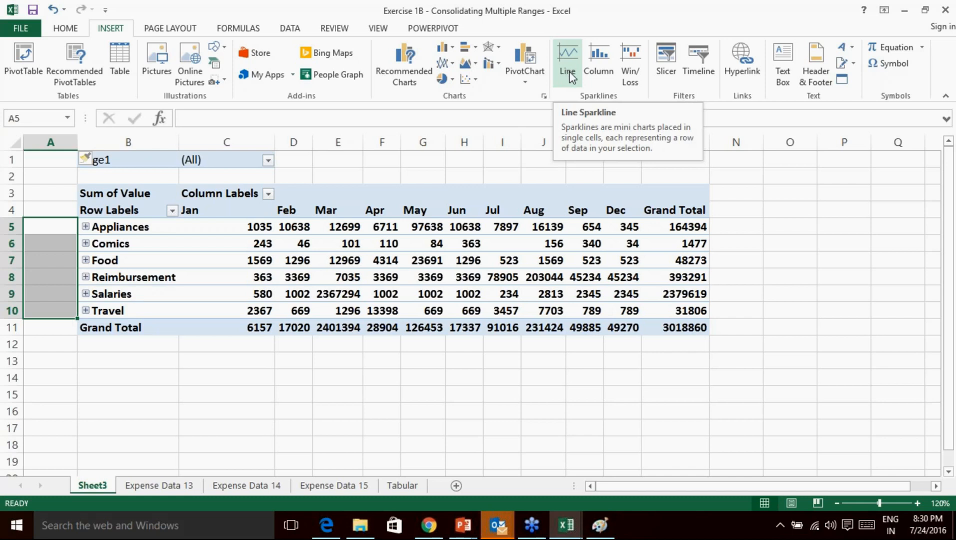
Create line sparklines in A5:A10 using data range C5:L10.
left_click(570, 75)
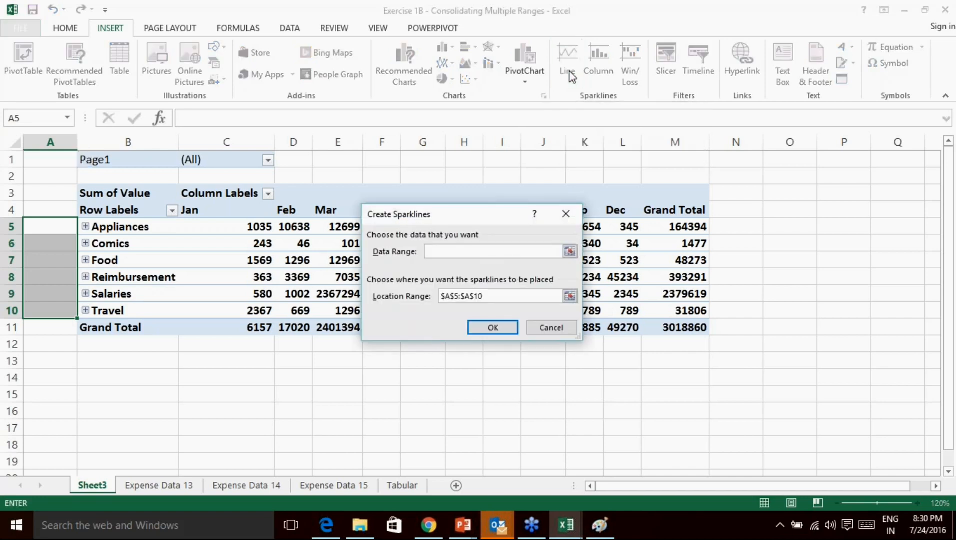
left_click(569, 252)
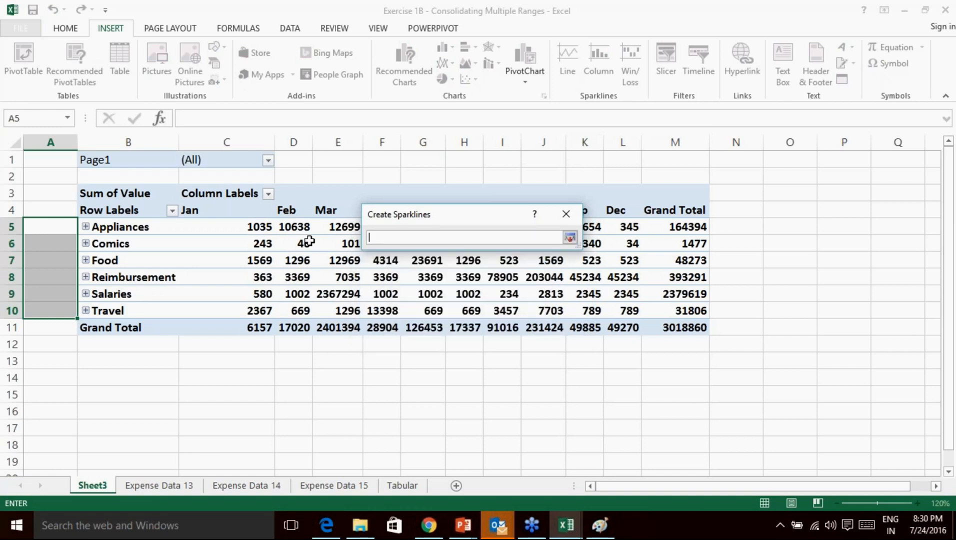
left_click_drag(220, 226, 618, 311)
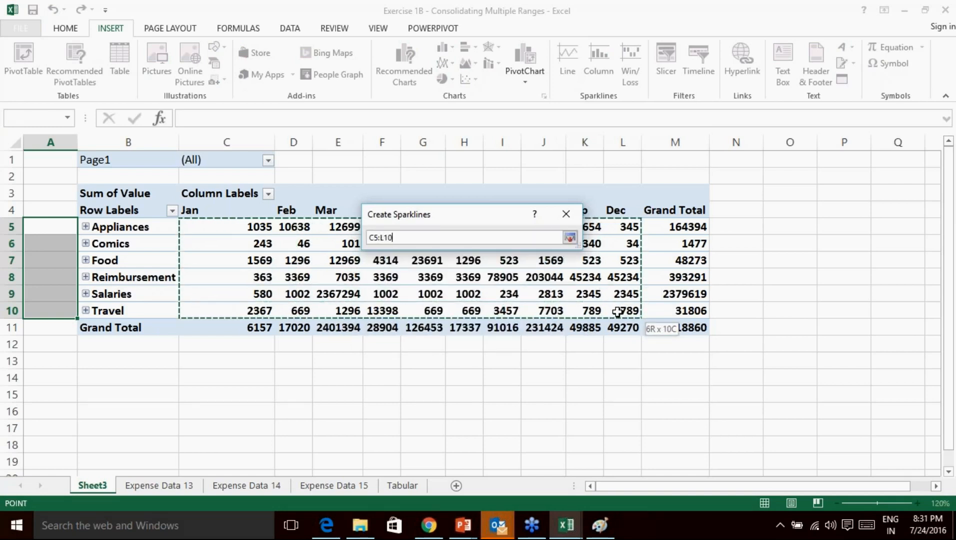
left_click_drag(618, 312, 618, 311)
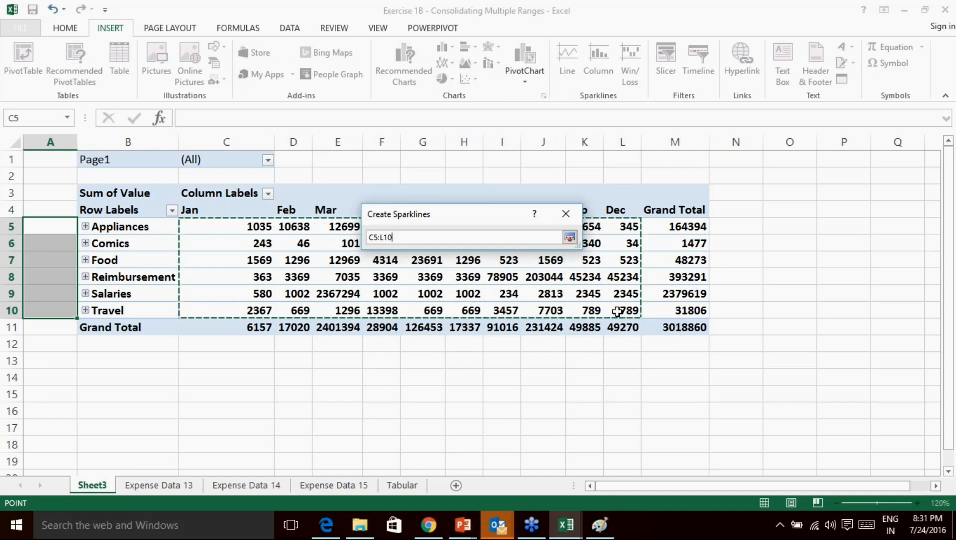
left_click(570, 239)
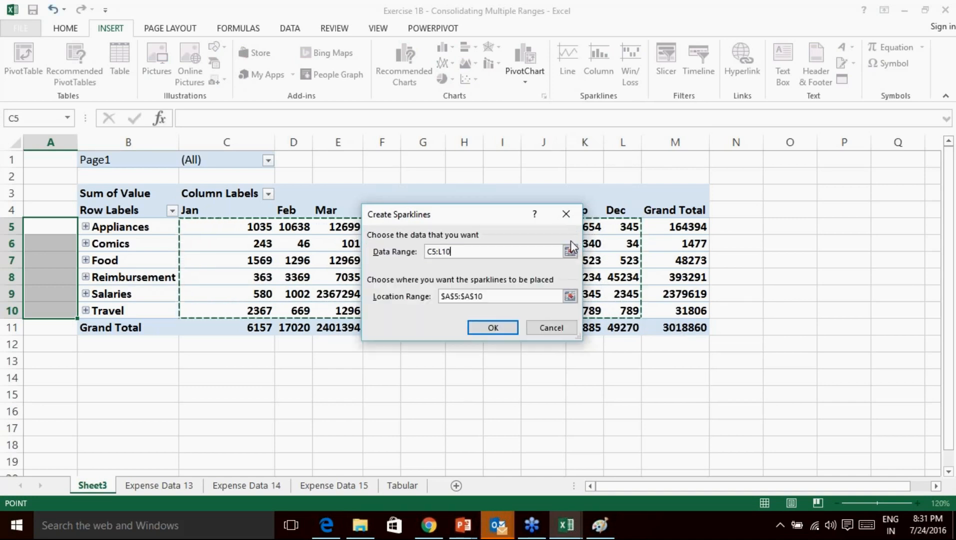
left_click(493, 327)
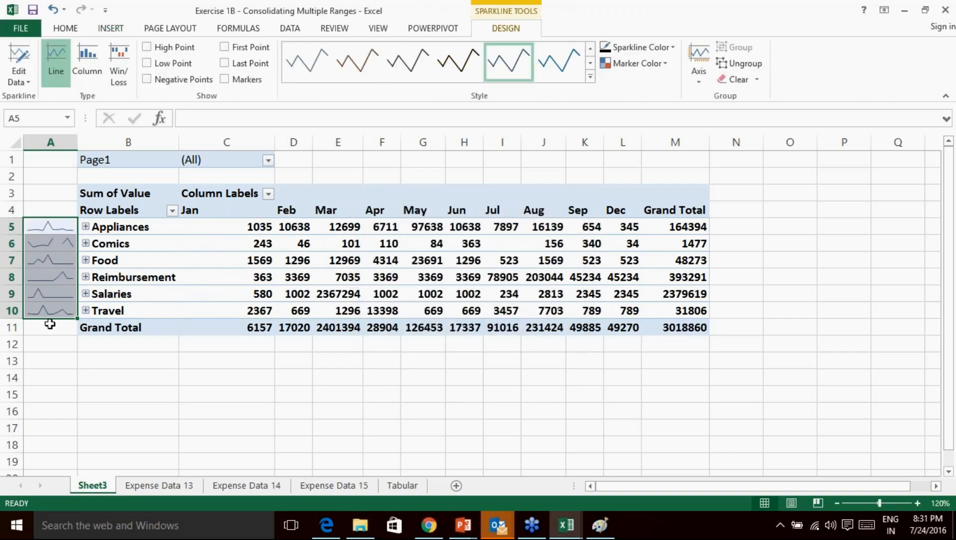
Set the sparkline high point marker colour to red and low point to green.
left_click(666, 65)
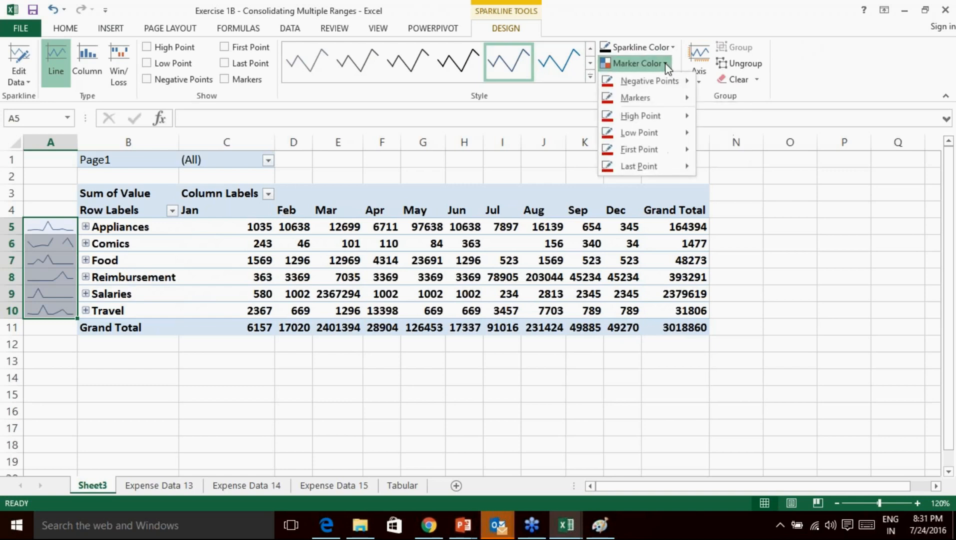
mouse_move(655, 120)
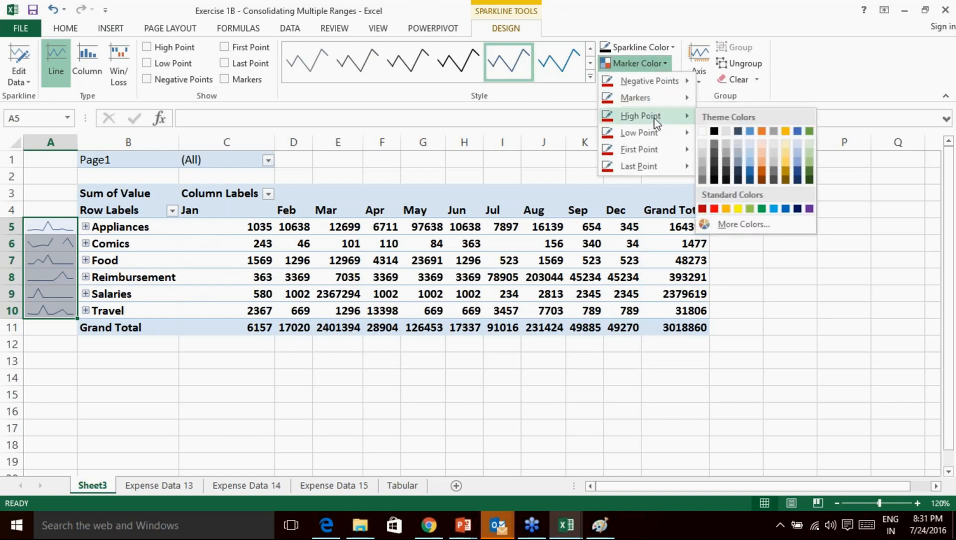
left_click(714, 209)
left_click(638, 63)
mouse_move(654, 134)
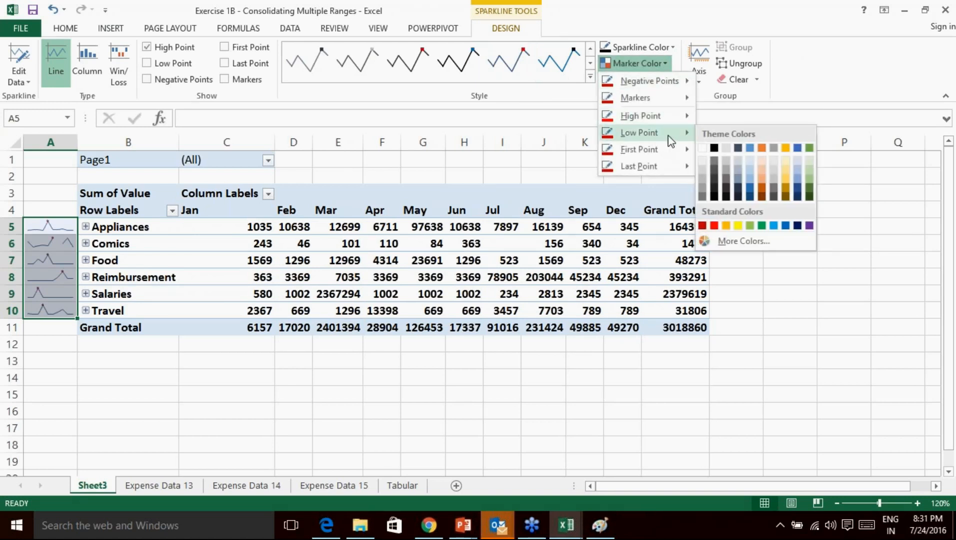
left_click(762, 226)
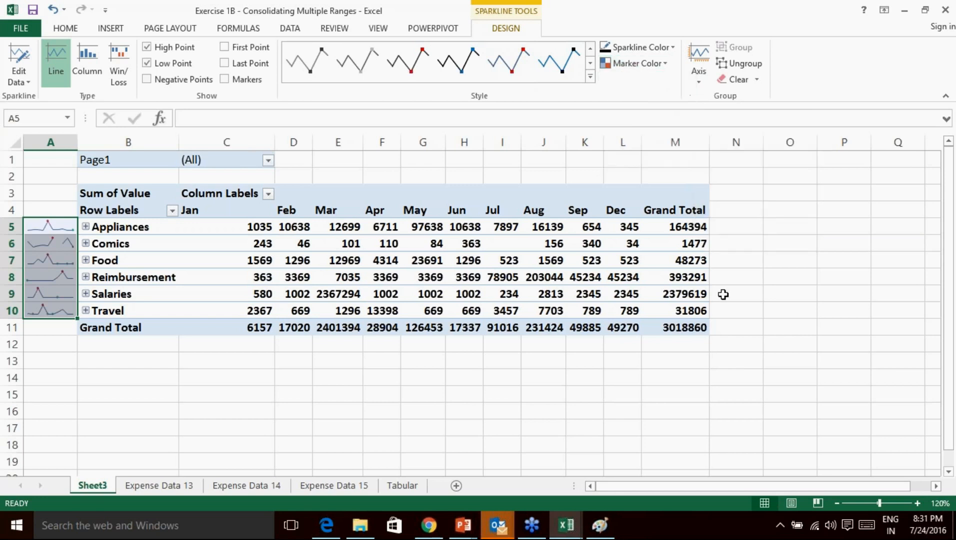
left_click(649, 379)
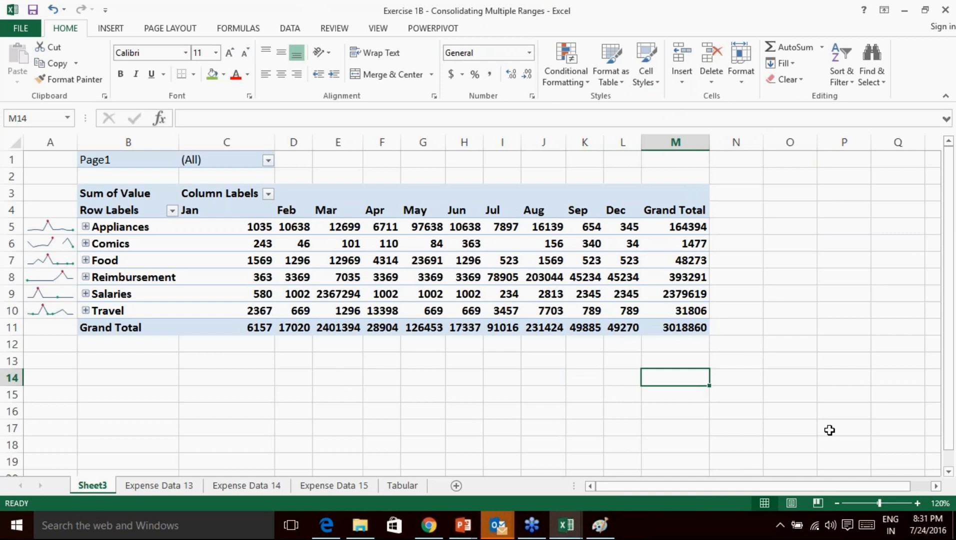
Zoom the sheet in to 270% and scroll over to the column A sparklines.
left_click(917, 503)
left_click(917, 503)
left_click(917, 503)
left_click(917, 503)
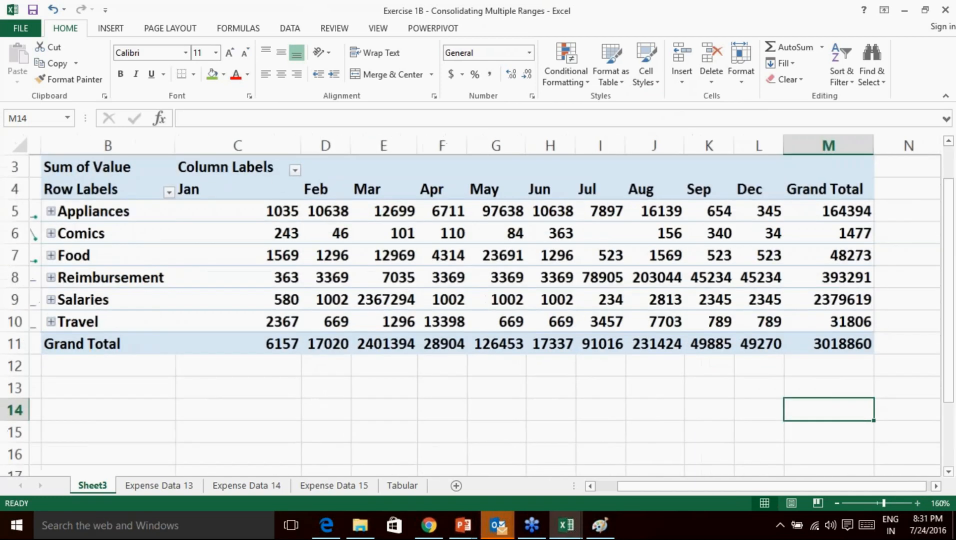
left_click(917, 503)
left_click(918, 503)
left_click(918, 503)
left_click(917, 503)
left_click_drag(750, 487, 697, 486)
scroll(259, 345, "up", 1)
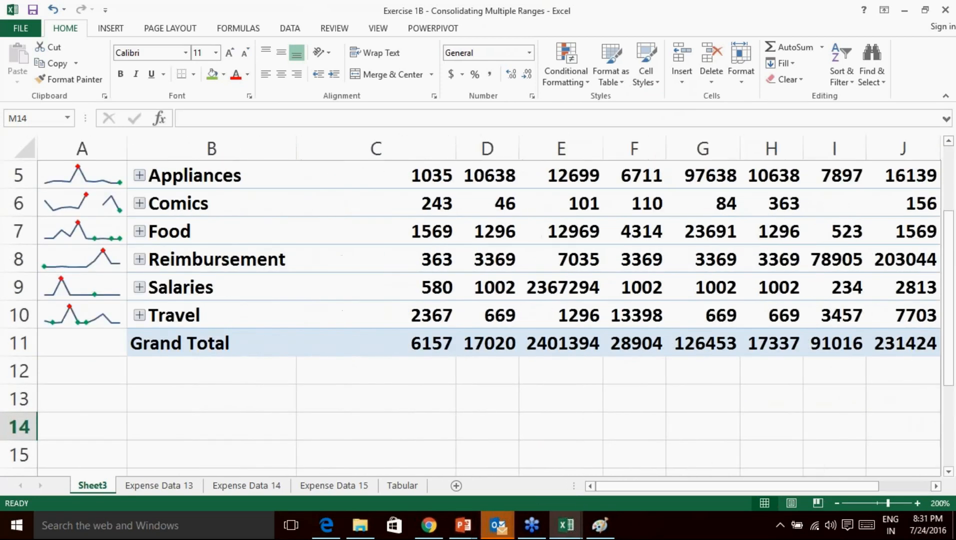
left_click_drag(786, 489, 755, 486)
left_click(917, 503)
left_click(917, 503)
left_click(917, 503)
left_click(917, 503)
left_click(917, 503)
left_click(918, 503)
left_click(917, 503)
left_click_drag(842, 486, 739, 487)
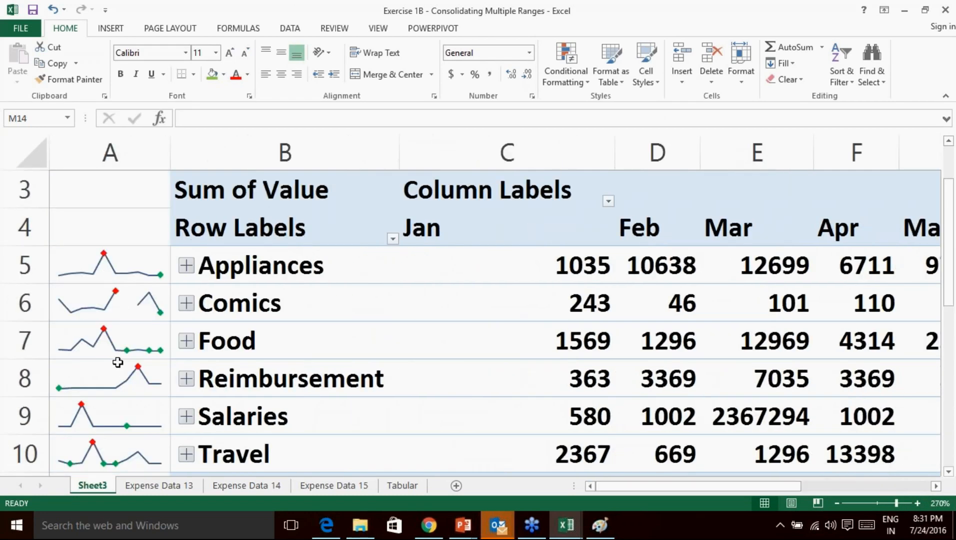
scroll(120, 320, "down", 3)
scroll(125, 351, "up", 1)
Inspect the Salaries sparkline in A9 and the Reimbursement sparkline in A8.
mouse_move(443, 352)
left_click(94, 418)
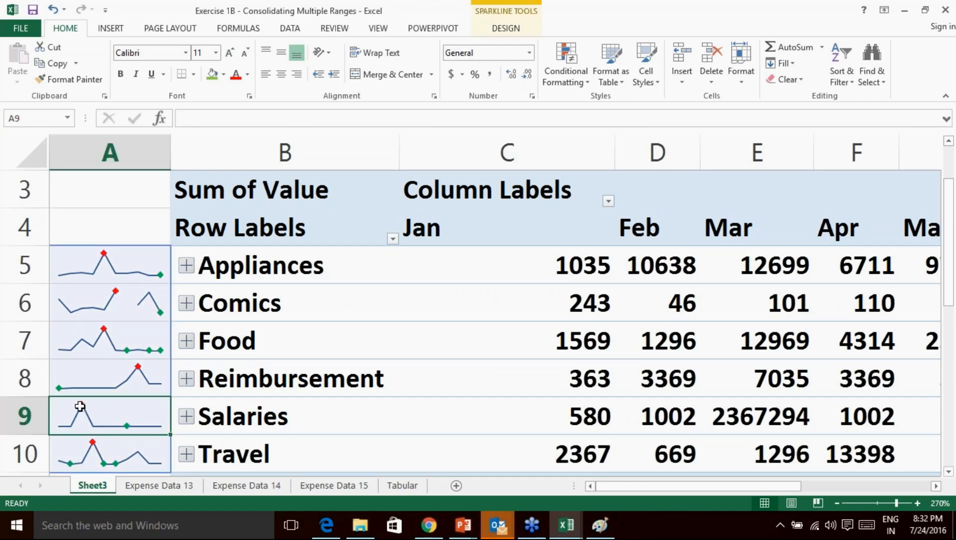
left_click(943, 406)
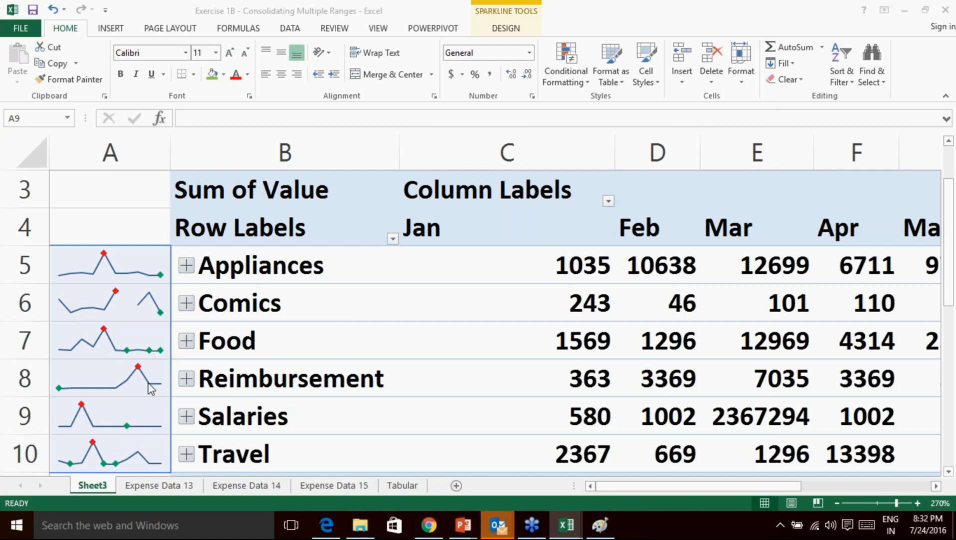
left_click(139, 370)
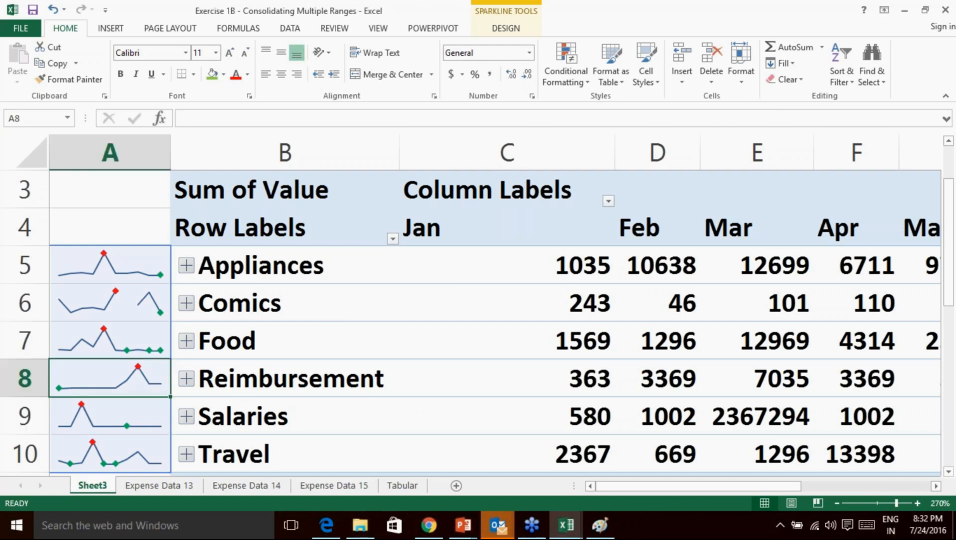
left_click(944, 405)
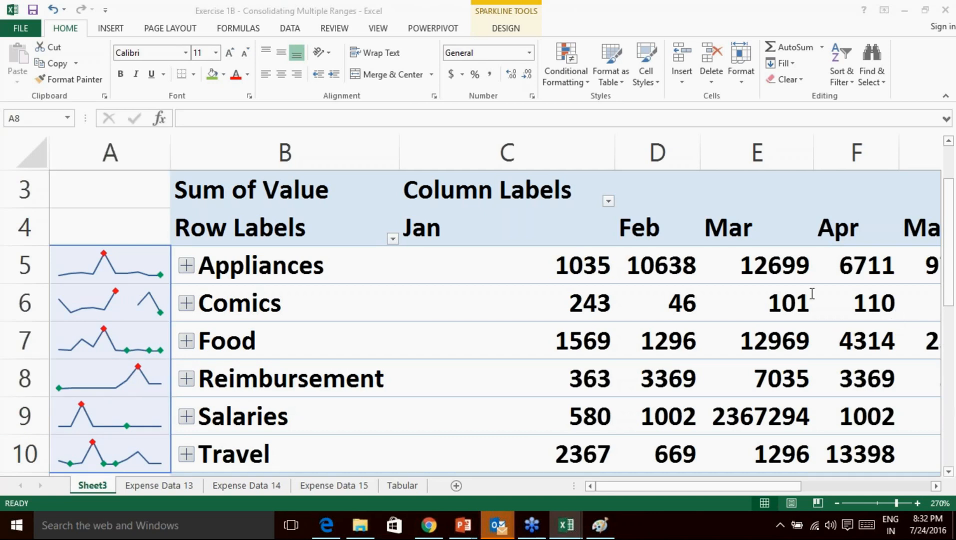
left_click(134, 393)
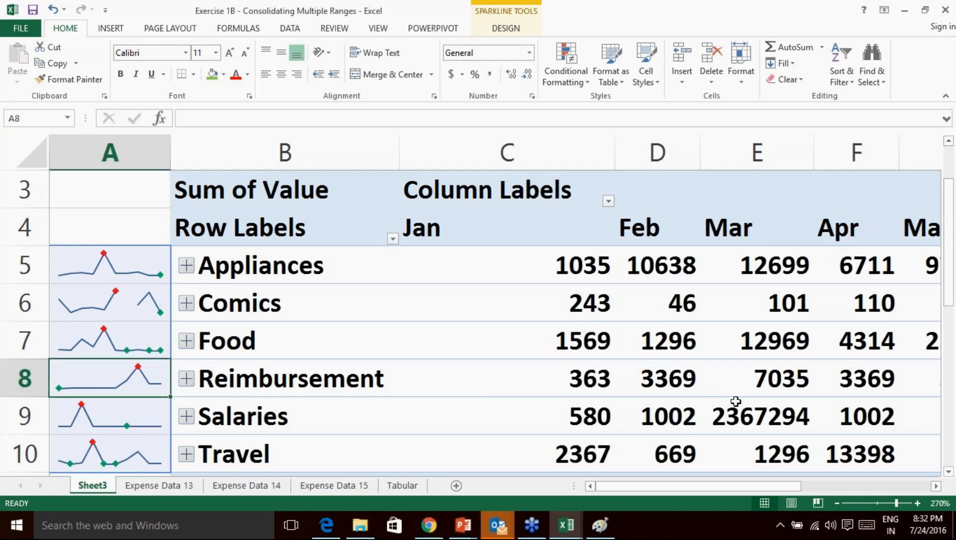
left_click(754, 407)
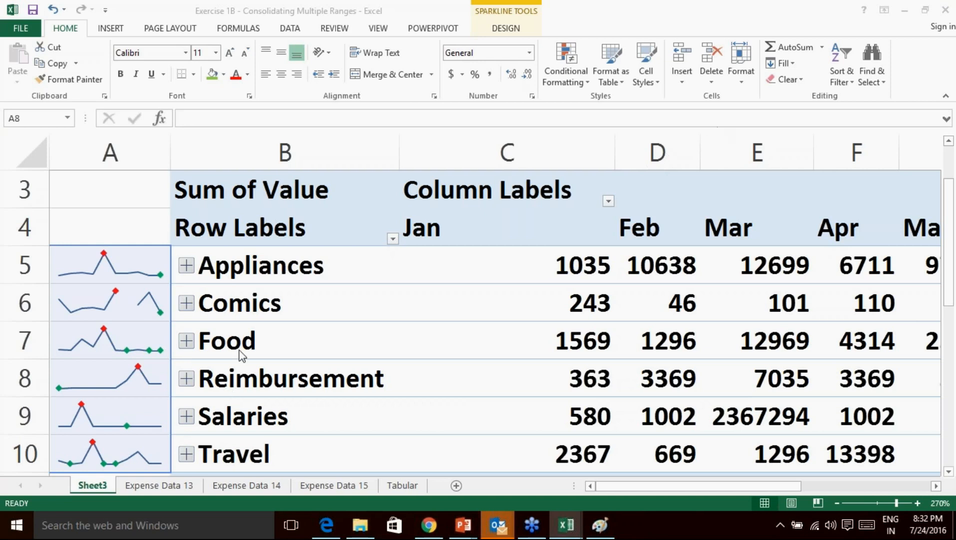
left_click(121, 387)
Copy the Travel sparkline in A10 down into the Grand Total row at A11.
left_click(110, 258)
left_click(120, 296)
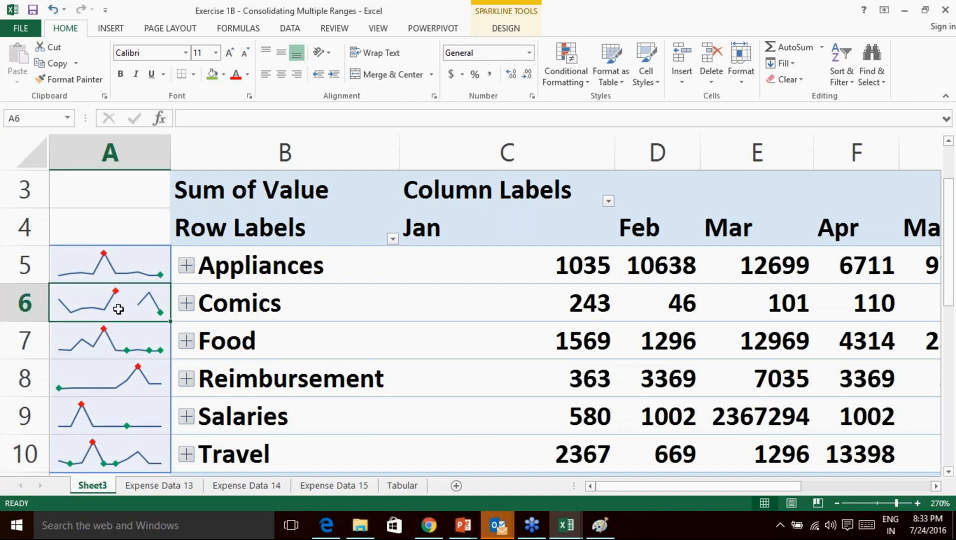
scroll(160, 388, "down", 1)
scroll(160, 388, "up", 1)
scroll(140, 324, "down", 1)
scroll(140, 325, "up", 1)
scroll(173, 380, "down", 1)
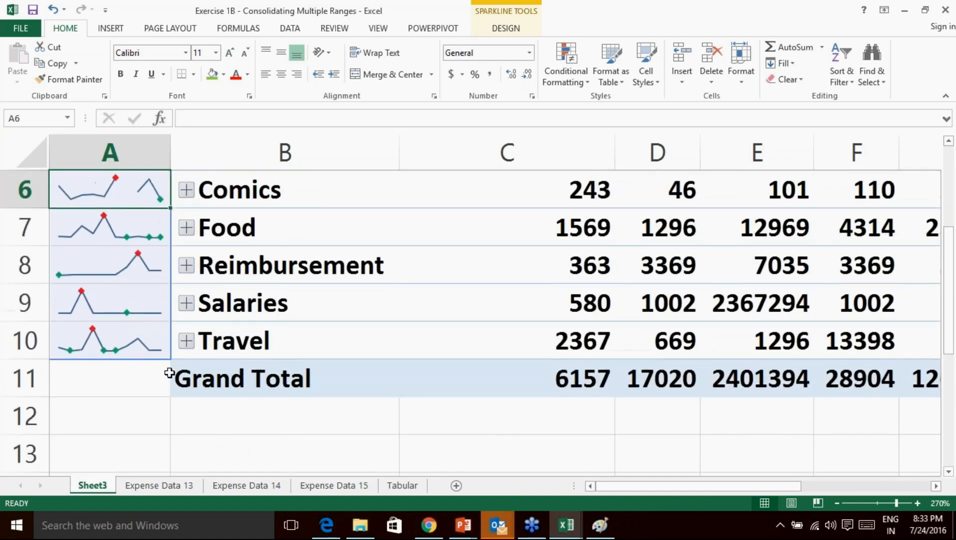
left_click(141, 351)
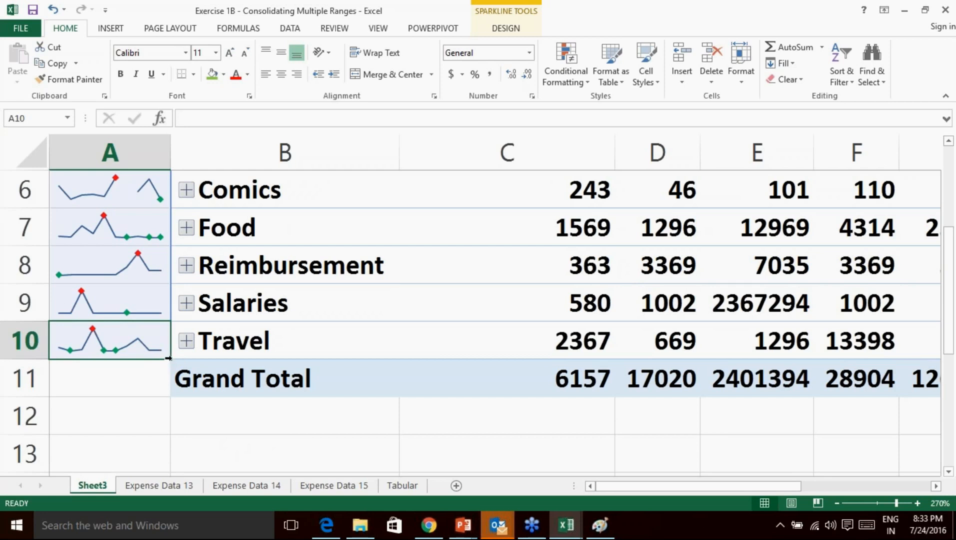
left_click_drag(168, 358, 168, 395)
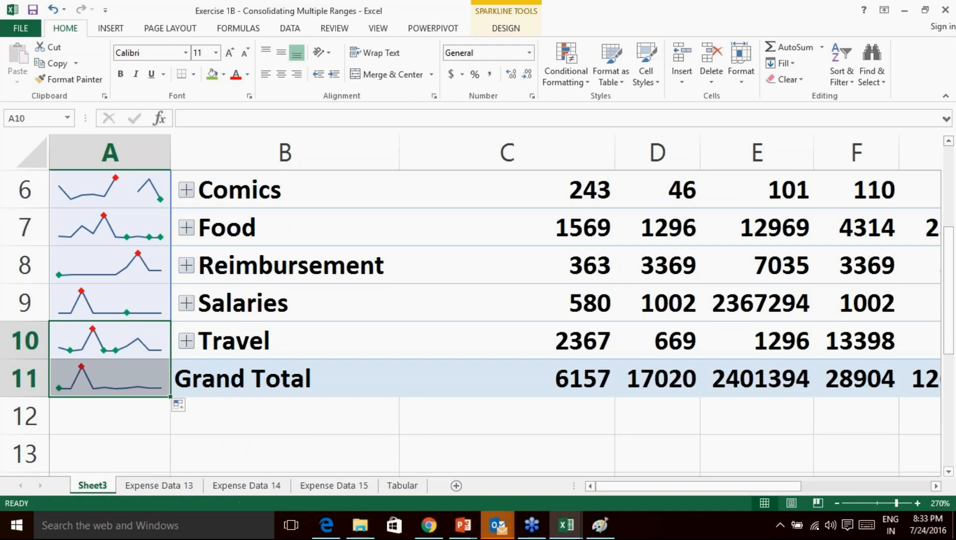
left_click(90, 422)
left_click(102, 384)
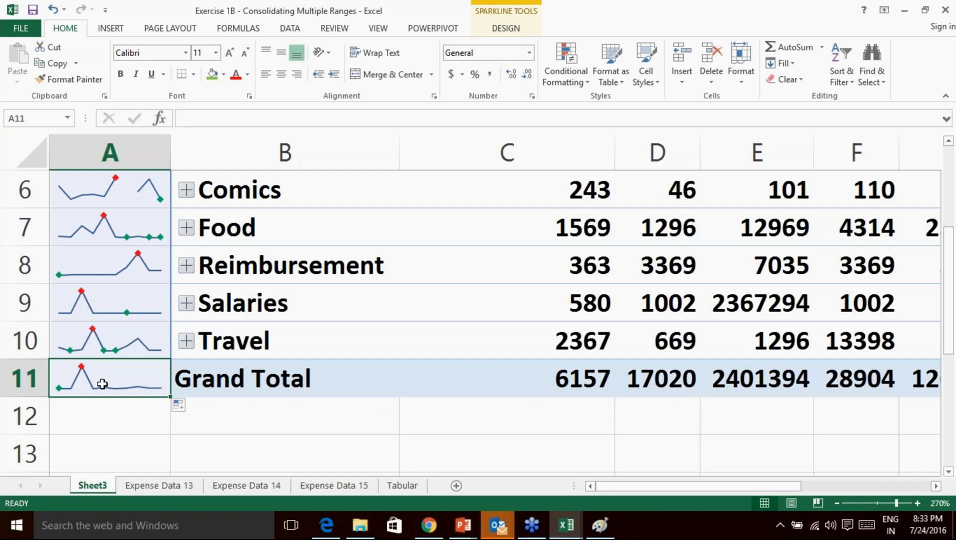
Zoom the sheet back out to about 140%.
left_click(755, 406)
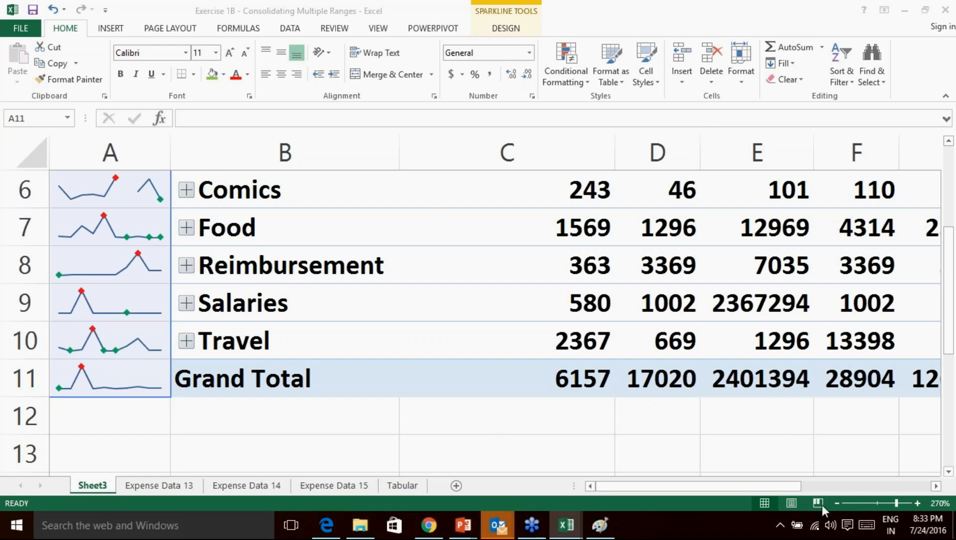
left_click(837, 503)
left_click(837, 503)
left_click(837, 503)
left_click(837, 503)
left_click(837, 503)
left_click(837, 503)
left_click(837, 503)
left_click(837, 503)
left_click(837, 503)
left_click(836, 503)
left_click(837, 503)
left_click(837, 504)
left_click(837, 503)
left_click(837, 503)
left_click(837, 503)
left_click(918, 503)
left_click(918, 503)
left_click(918, 503)
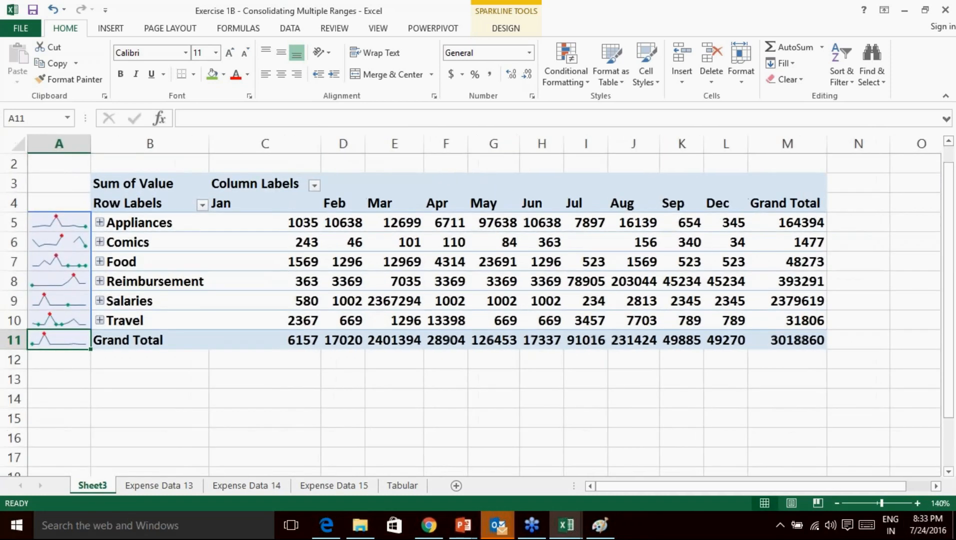
left_click(837, 503)
left_click(837, 504)
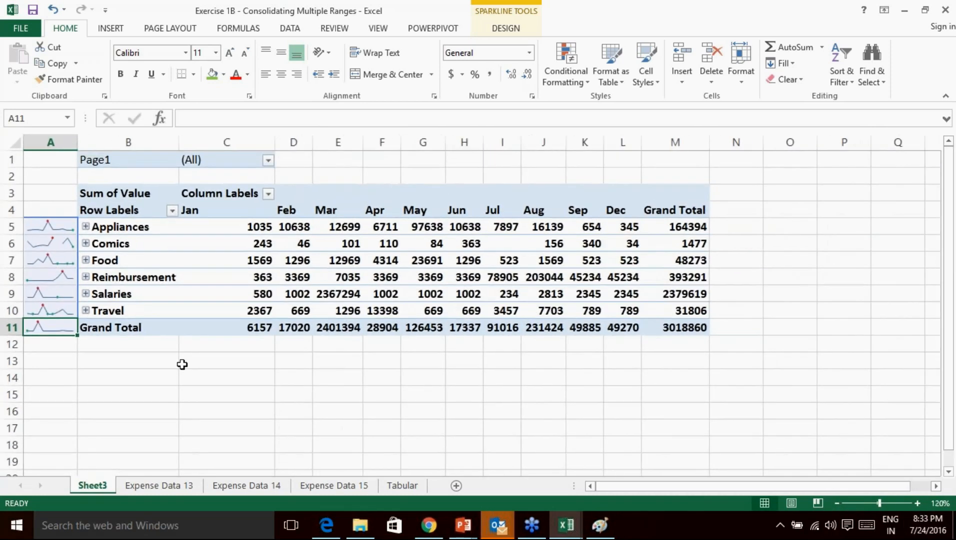
Select the sparkline cells A5:A10 and bring up the Insert ribbon commands.
left_click(206, 364)
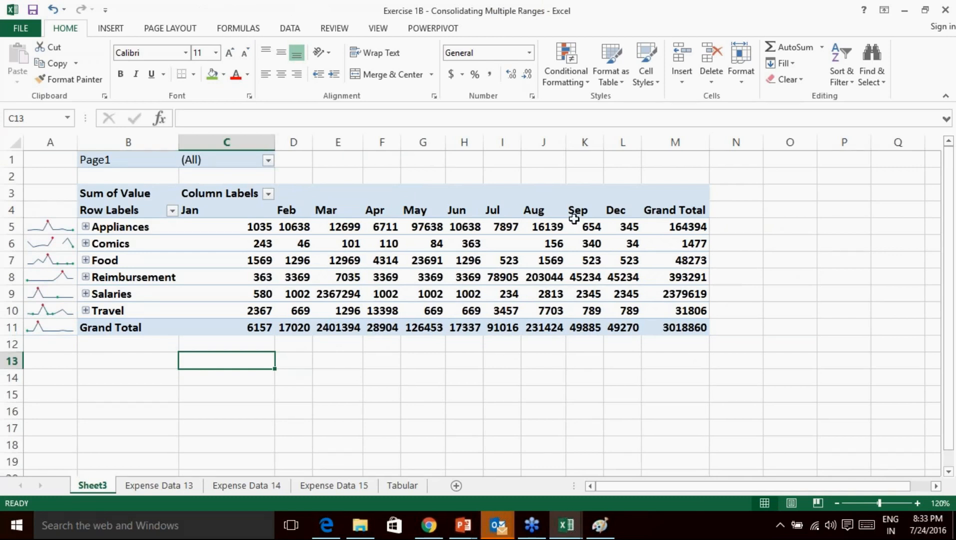
left_click_drag(37, 224, 53, 310)
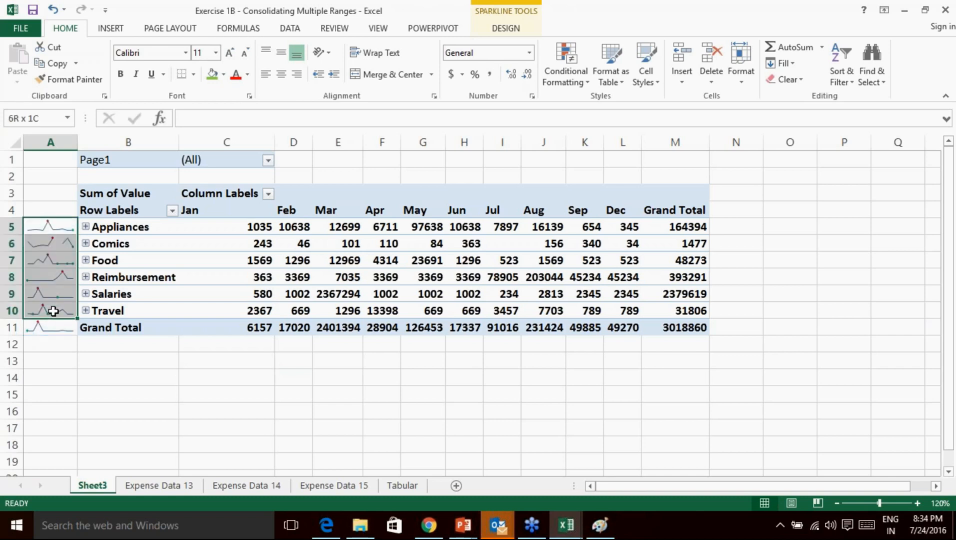
left_click(52, 228)
left_click_drag(52, 229, 53, 310)
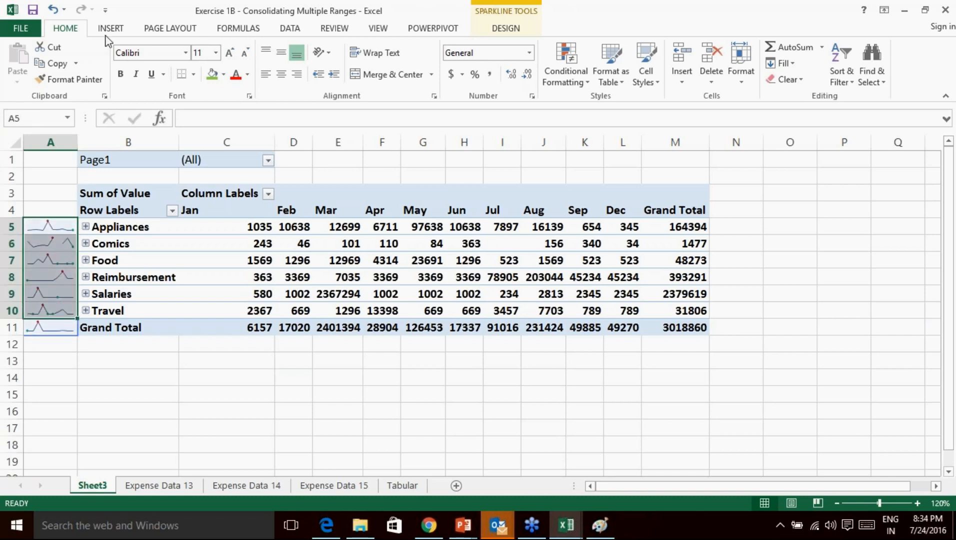
left_click(111, 29)
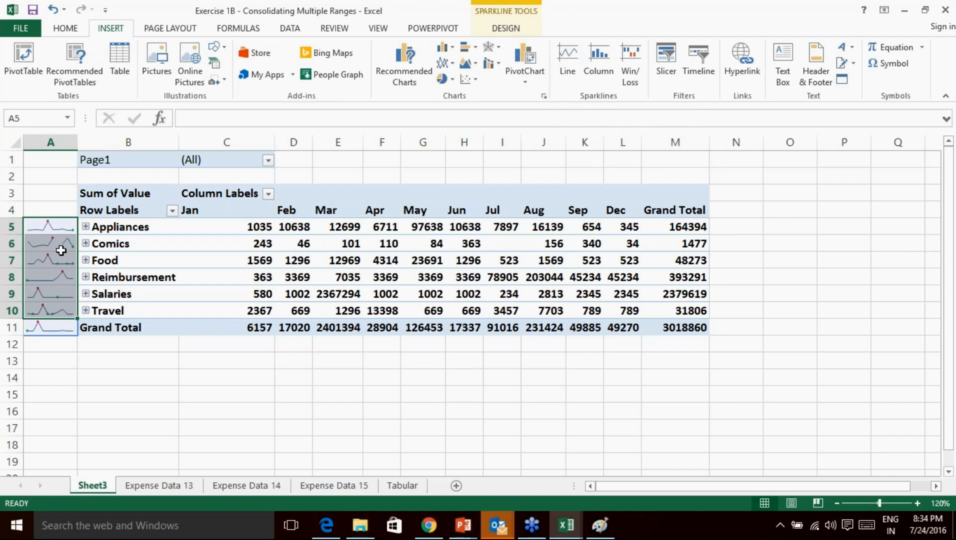
left_click(754, 256)
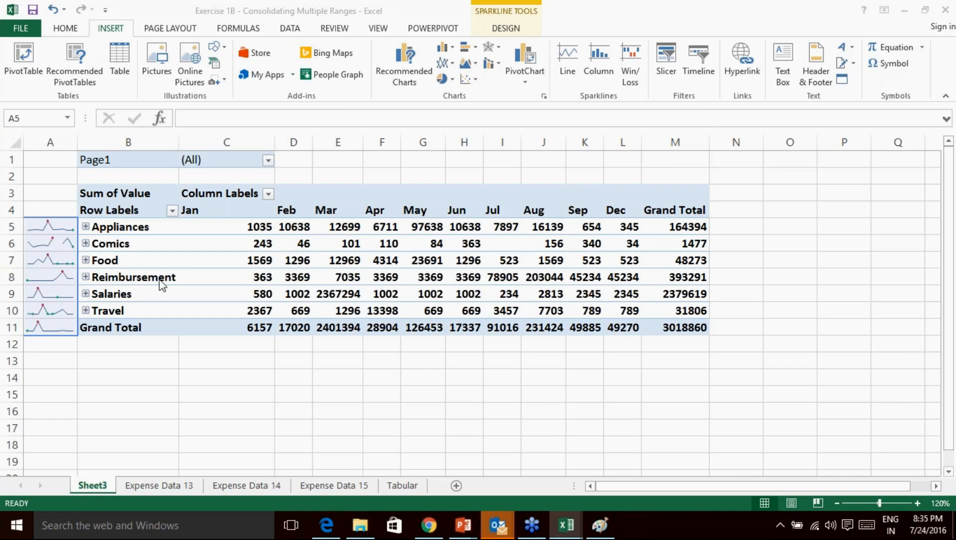
Select A5:A11 and delete column A along with its sparklines.
left_click(380, 409)
left_click_drag(58, 228, 55, 323)
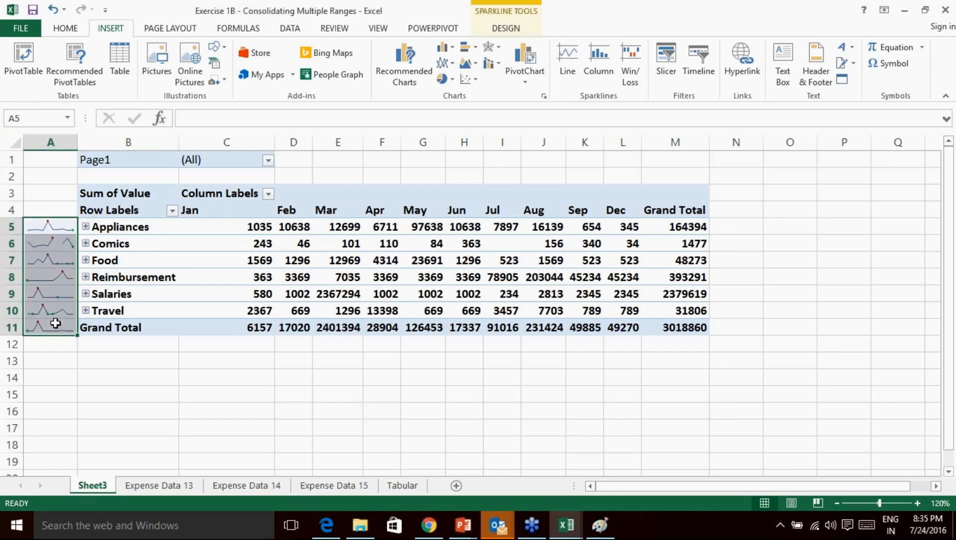
right_click(47, 145)
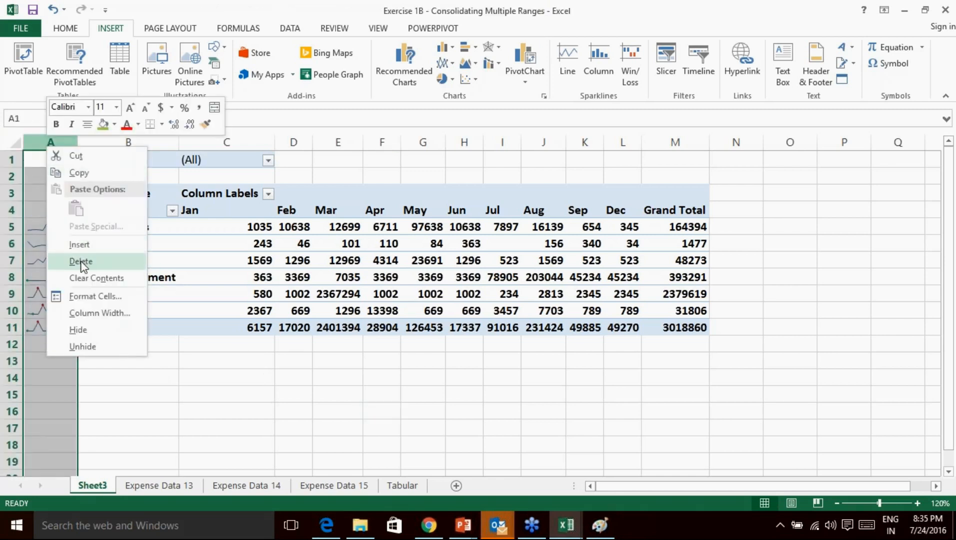
left_click(80, 261)
Undo the column deletion, leaving A5:A10 empty, and select those cells.
right_click(60, 145)
key("Escape")
key("ctrl+z")
left_click_drag(60, 225, 54, 311)
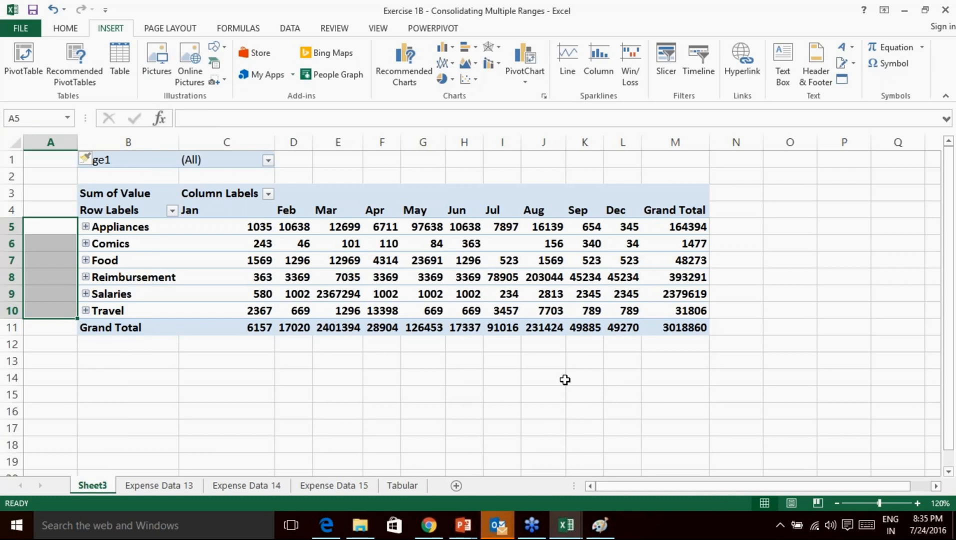
left_click(757, 406)
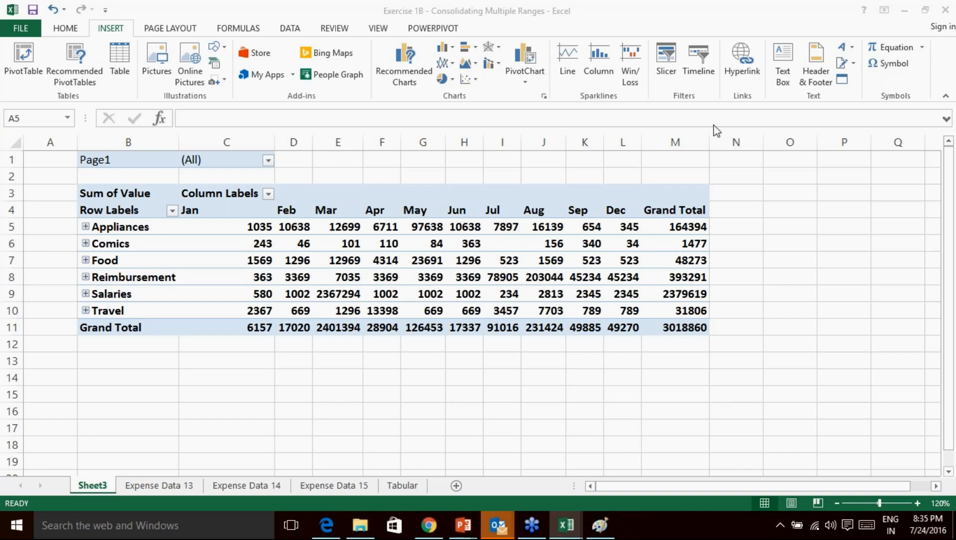
Insert line sparklines in A5:A10 using the monthly data range C5:L10.
left_click(57, 231)
left_click_drag(56, 227, 61, 313)
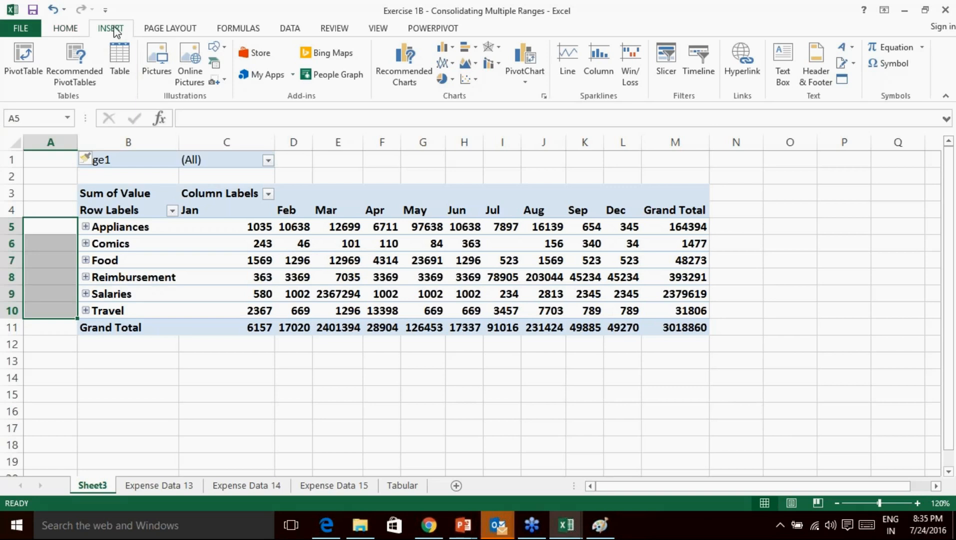
left_click(567, 73)
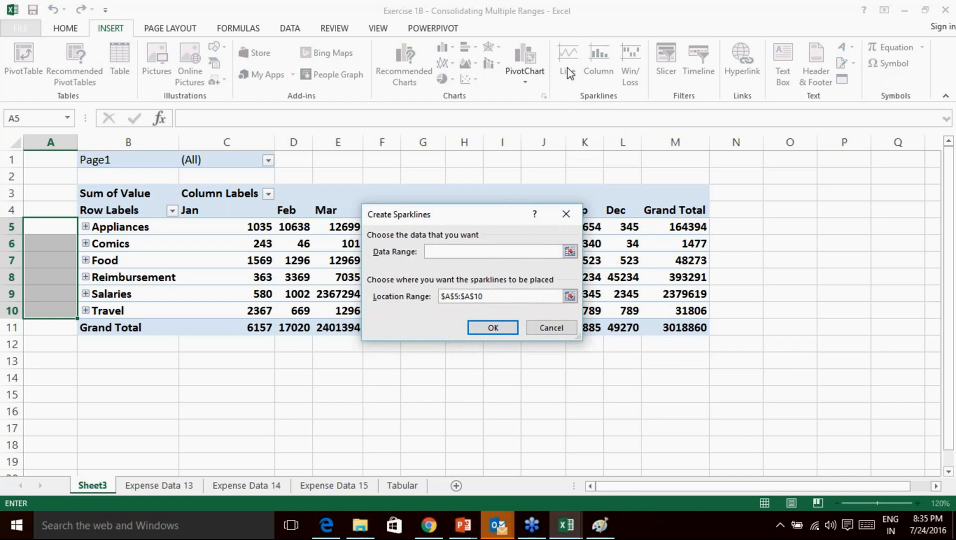
left_click(570, 252)
mouse_move(245, 228)
left_mouse_down()
mouse_move(272, 243)
mouse_move(273, 260)
mouse_move(313, 289)
mouse_move(605, 303)
mouse_move(629, 314)
left_mouse_up()
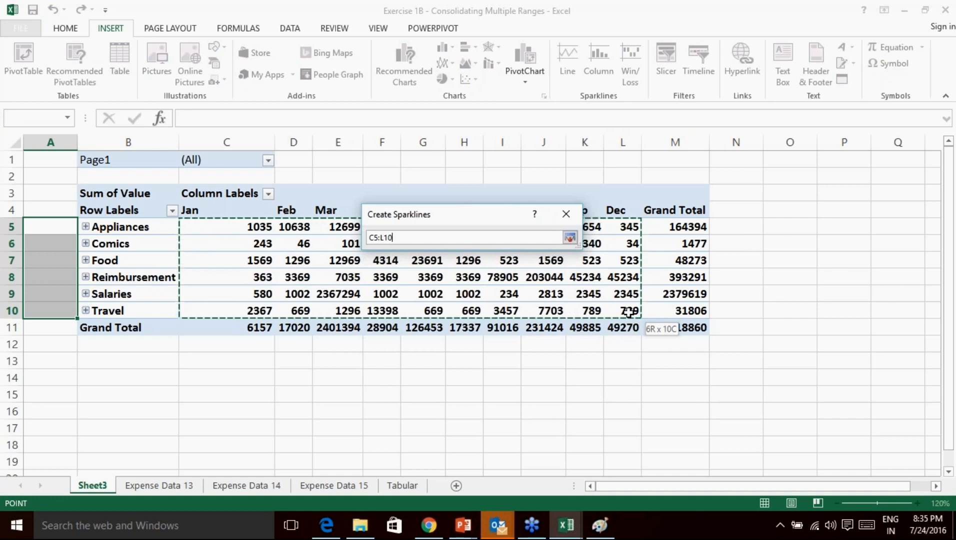
left_click(570, 237)
left_click(496, 328)
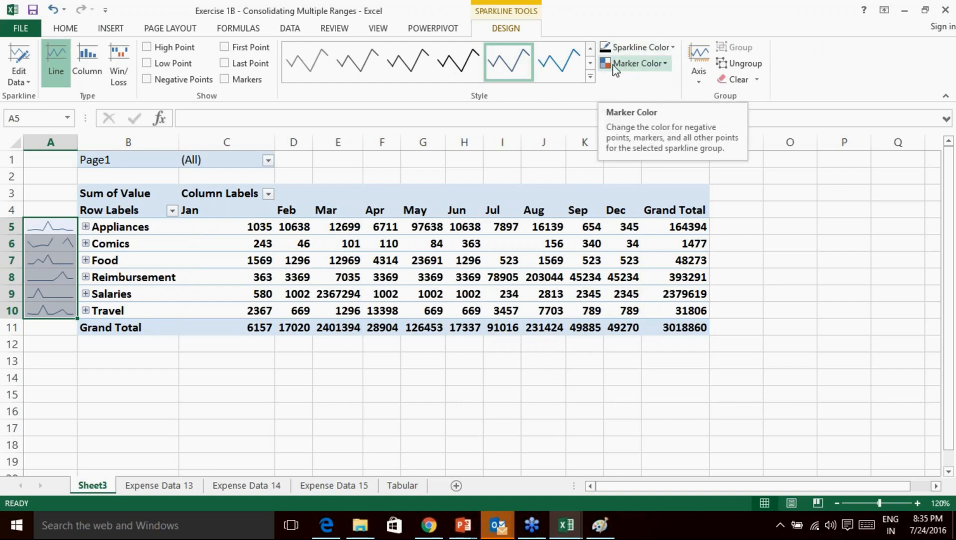
Set the sparkline high-point markers to red and low-point markers to green.
left_click(665, 64)
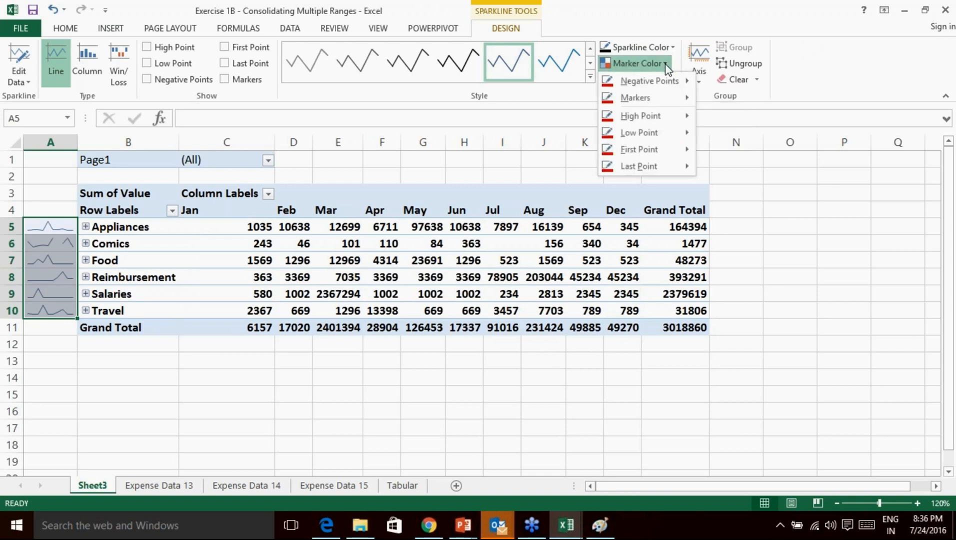
mouse_move(666, 119)
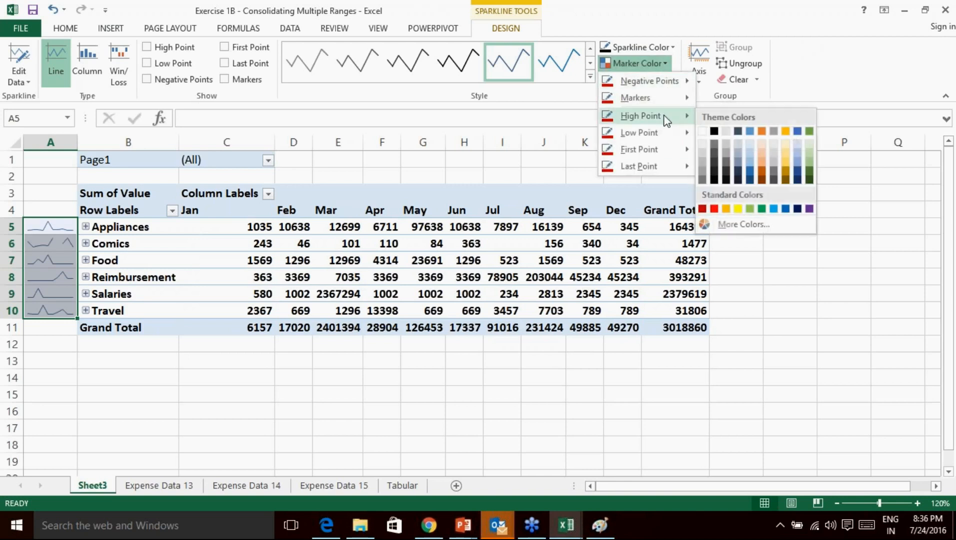
left_click(714, 209)
left_click(638, 63)
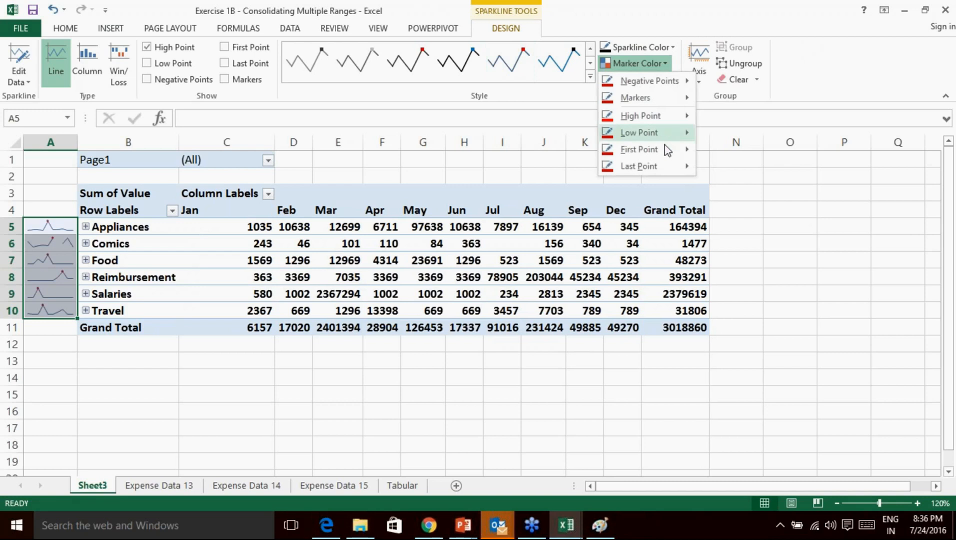
mouse_move(666, 133)
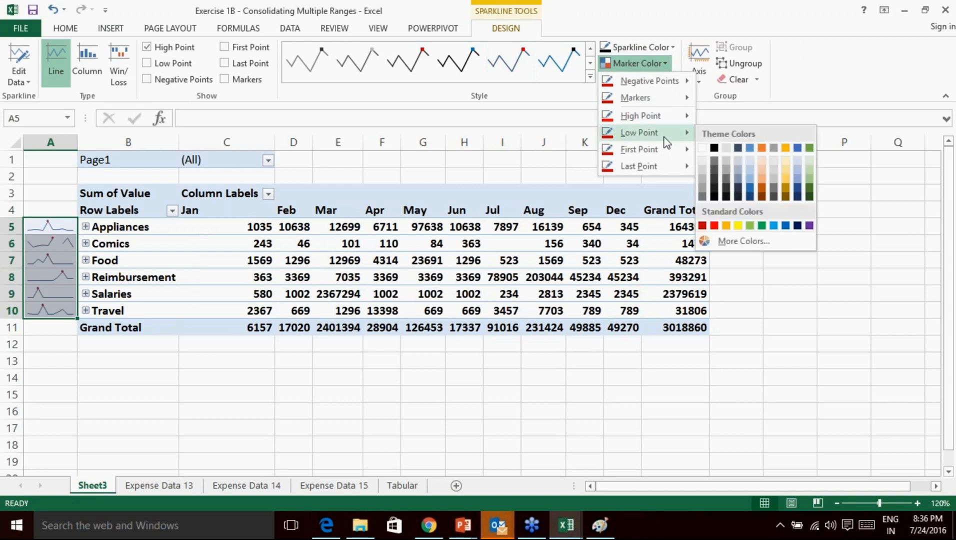
left_click(762, 225)
left_click(309, 399)
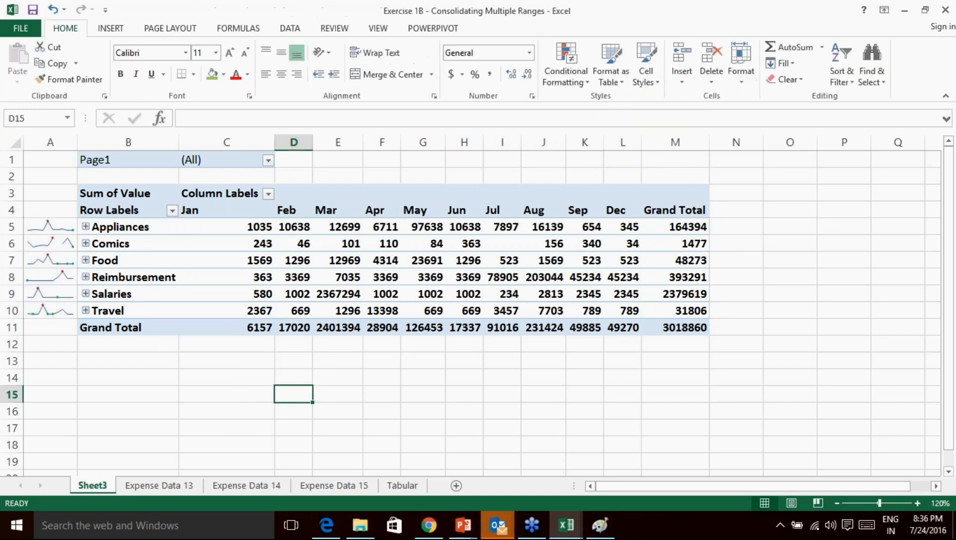
left_click(755, 403)
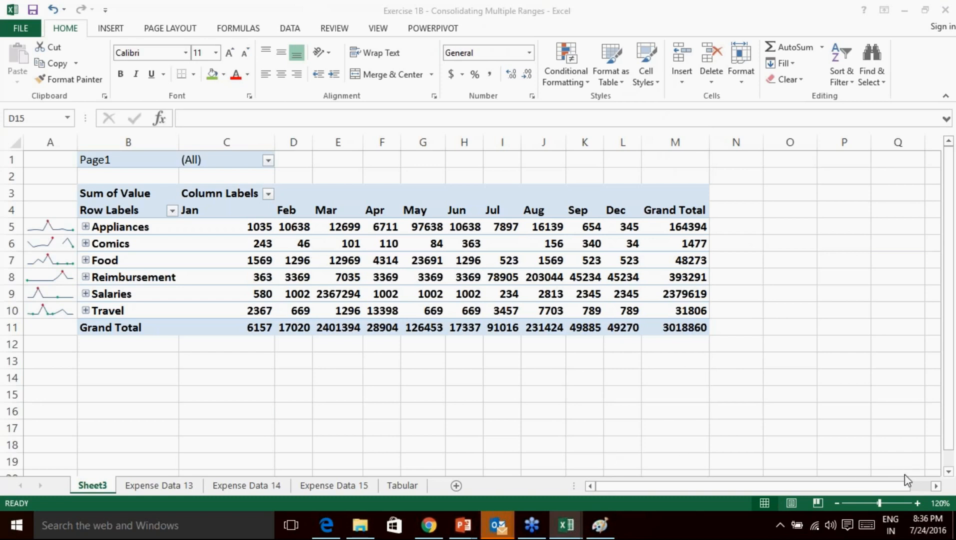
Zoom to 170% and fill the A10 sparkline down into Grand Total cell A11.
left_click(917, 503)
left_click(918, 503)
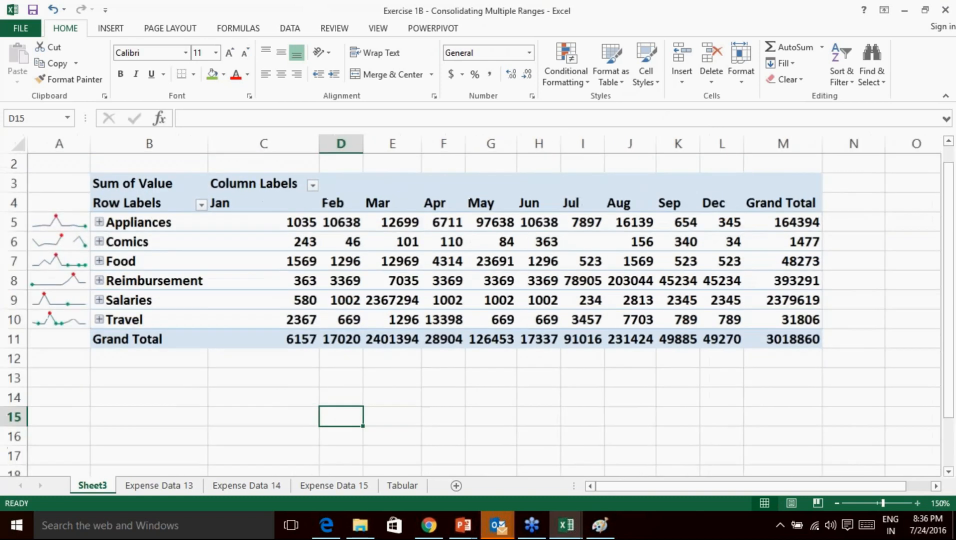
left_click(918, 503)
left_click(918, 503)
left_click(918, 503)
left_click_drag(859, 491, 675, 489)
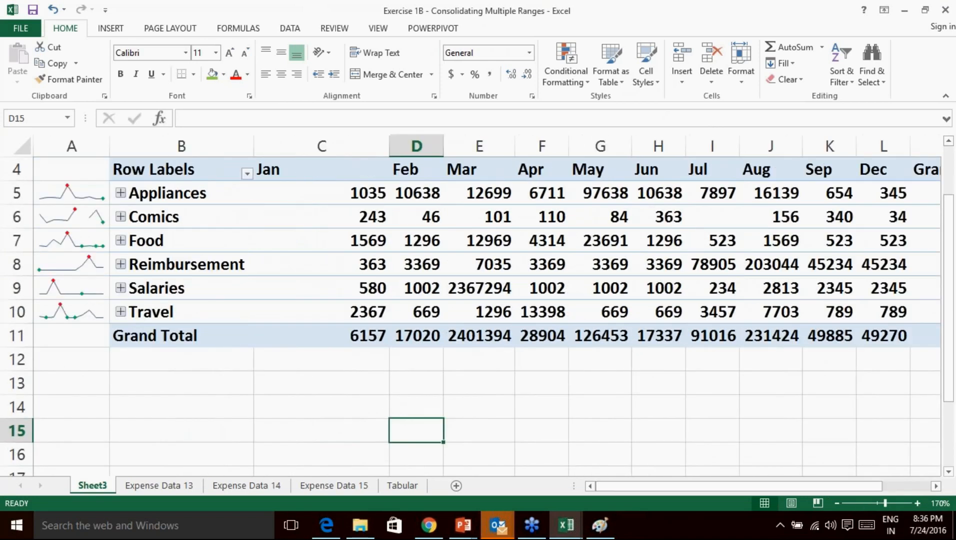
left_click(88, 314)
left_click_drag(100, 319, 107, 345)
left_click(358, 407)
left_click(83, 338)
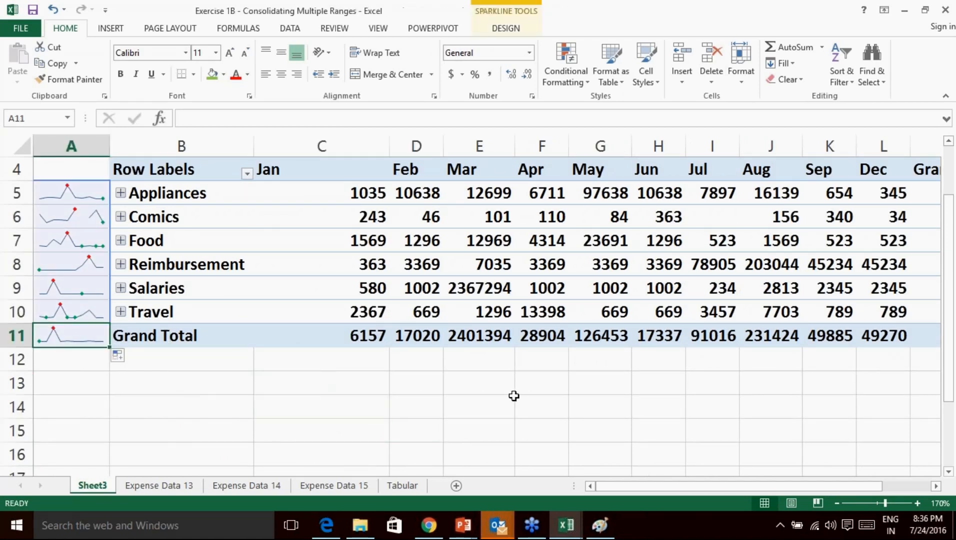
left_click(759, 410)
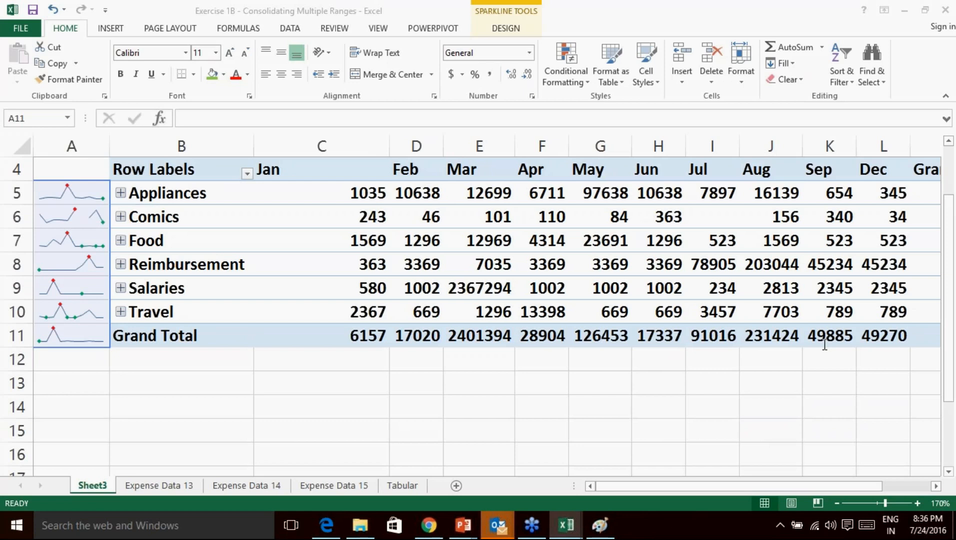
left_click_drag(210, 206, 229, 208)
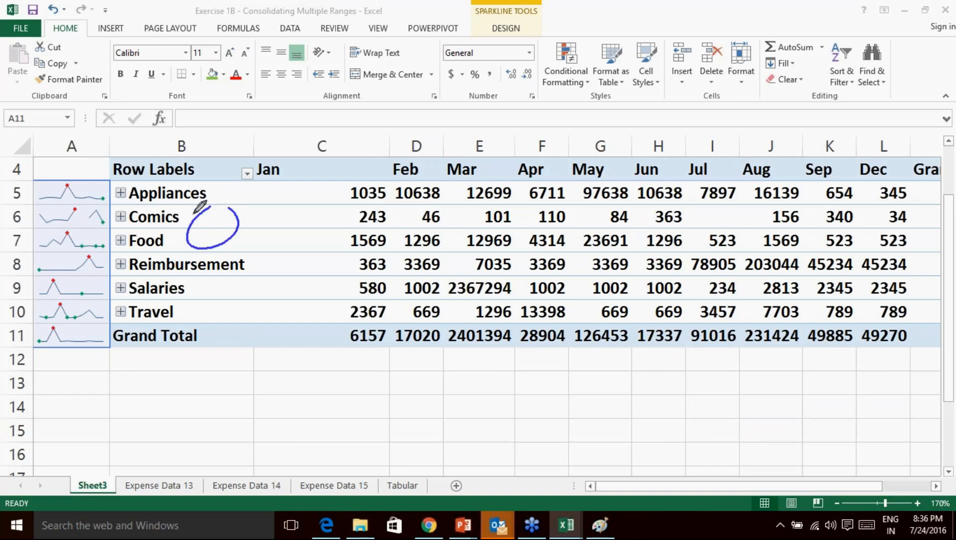
left_click_drag(133, 215, 181, 245)
mouse_move(270, 206)
left_mouse_down()
mouse_move(278, 214)
mouse_move(272, 205)
left_mouse_up()
mouse_move(280, 206)
left_mouse_down()
mouse_move(300, 198)
mouse_move(305, 242)
left_mouse_up()
mouse_move(322, 209)
left_mouse_down()
mouse_move(346, 213)
mouse_move(331, 245)
left_mouse_up()
mouse_move(301, 356)
left_mouse_down()
mouse_move(291, 394)
mouse_move(337, 368)
mouse_move(467, 370)
mouse_move(435, 345)
mouse_move(411, 370)
left_mouse_up()
mouse_move(345, 402)
left_mouse_down()
mouse_move(350, 416)
mouse_move(390, 397)
mouse_move(430, 416)
mouse_move(464, 415)
mouse_move(505, 390)
mouse_move(521, 413)
left_mouse_up()
left_click_drag(478, 375, 425, 415)
mouse_move(583, 358)
left_mouse_down()
mouse_move(588, 393)
mouse_move(615, 382)
mouse_move(609, 363)
mouse_move(607, 403)
mouse_move(580, 440)
mouse_move(613, 442)
mouse_move(641, 409)
left_mouse_up()
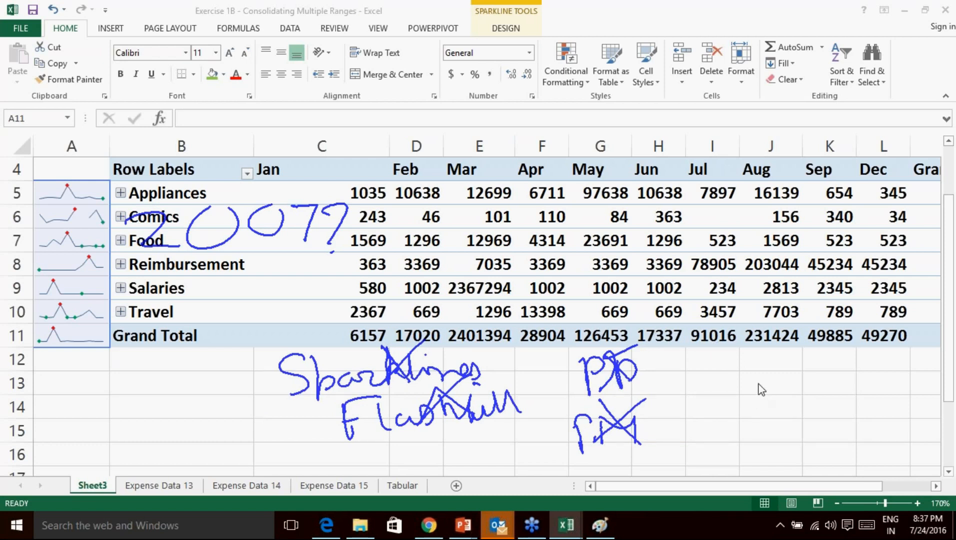
left_click(815, 471)
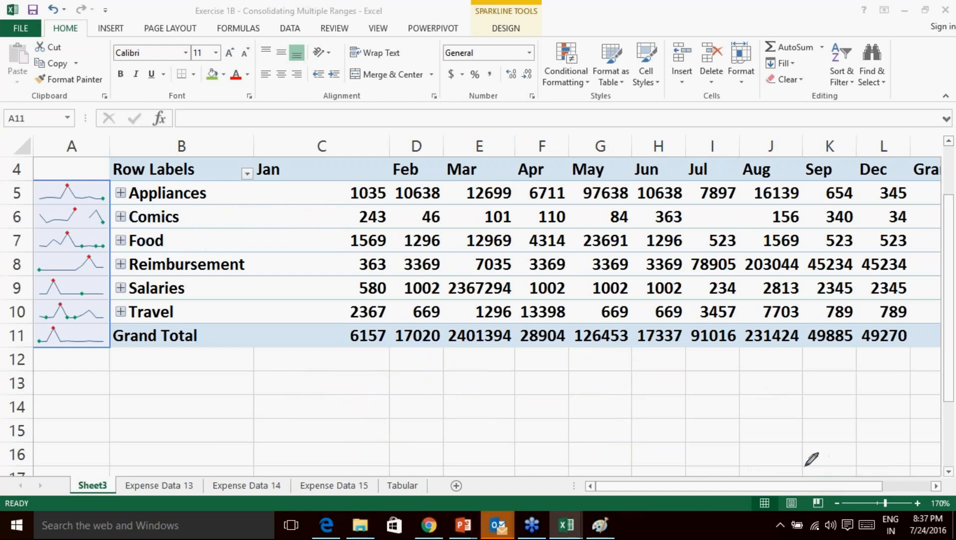
left_click_drag(304, 395, 312, 442)
left_click_drag(291, 399, 346, 398)
left_click_drag(298, 440, 342, 442)
left_click_drag(345, 400, 354, 440)
mouse_move(332, 409)
left_mouse_down()
mouse_move(366, 401)
mouse_move(418, 424)
mouse_move(411, 439)
left_mouse_up()
mouse_move(438, 419)
left_mouse_down()
mouse_move(440, 395)
mouse_move(510, 397)
mouse_move(535, 429)
left_mouse_up()
mouse_move(535, 390)
left_mouse_down()
mouse_move(574, 387)
mouse_move(570, 428)
left_mouse_up()
mouse_move(530, 430)
left_mouse_down()
mouse_move(550, 428)
mouse_move(522, 459)
left_mouse_up()
mouse_move(551, 429)
left_mouse_down()
mouse_move(570, 426)
mouse_move(567, 456)
left_mouse_up()
left_click_drag(524, 459, 566, 456)
mouse_move(580, 409)
left_mouse_down()
mouse_move(608, 430)
mouse_move(622, 411)
mouse_move(641, 410)
left_mouse_up()
mouse_move(659, 408)
left_mouse_down()
mouse_move(678, 405)
mouse_move(665, 429)
left_mouse_up()
mouse_move(593, 440)
left_mouse_down()
mouse_move(620, 464)
mouse_move(632, 444)
left_mouse_up()
mouse_move(650, 443)
left_mouse_down()
mouse_move(650, 457)
mouse_move(670, 439)
left_mouse_up()
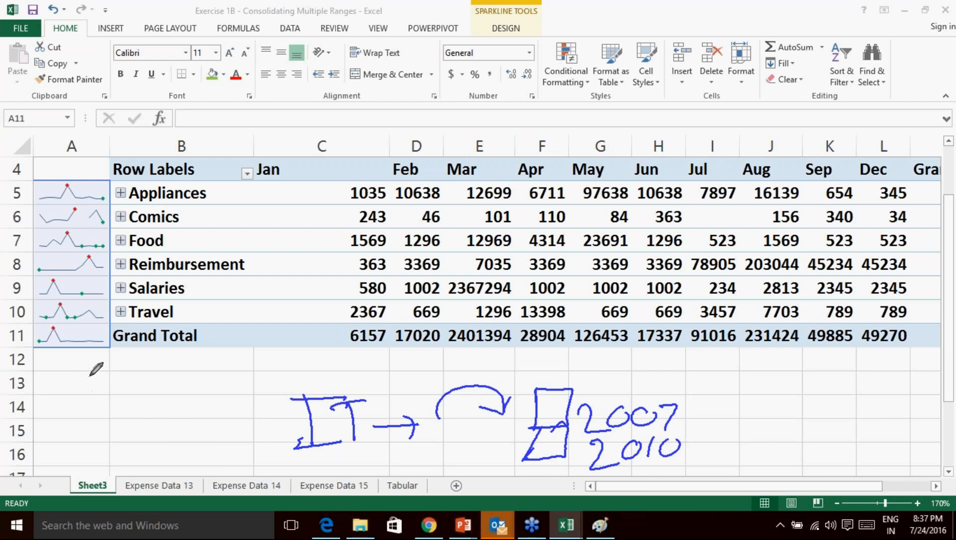
left_click_drag(321, 381, 379, 349)
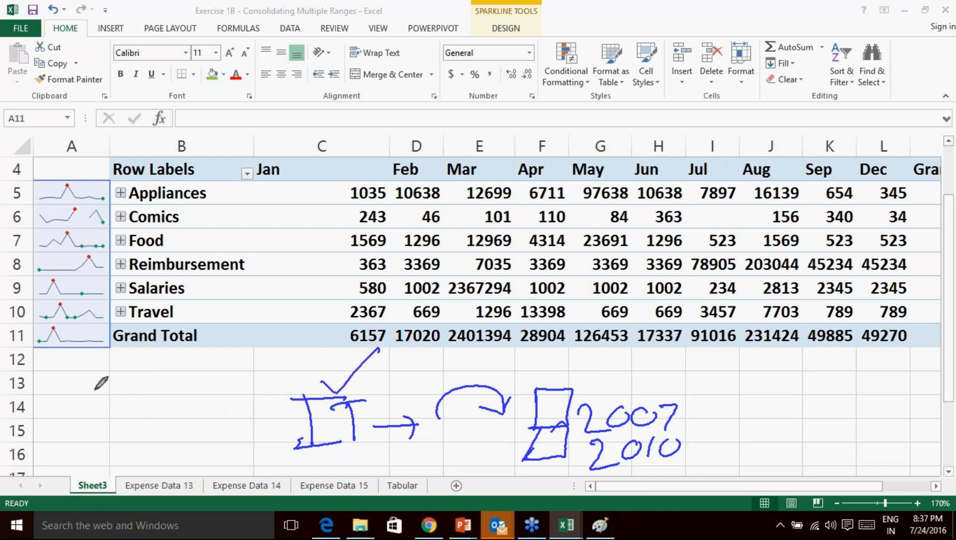
left_click_drag(89, 373, 118, 400)
left_click_drag(142, 370, 160, 393)
mouse_move(162, 382)
left_mouse_down()
mouse_move(187, 371)
mouse_move(168, 399)
left_mouse_up()
mouse_move(90, 429)
left_mouse_down()
mouse_move(104, 422)
mouse_move(124, 452)
mouse_move(128, 426)
left_mouse_up()
mouse_move(156, 424)
left_mouse_down()
mouse_move(159, 447)
mouse_move(171, 443)
left_mouse_up()
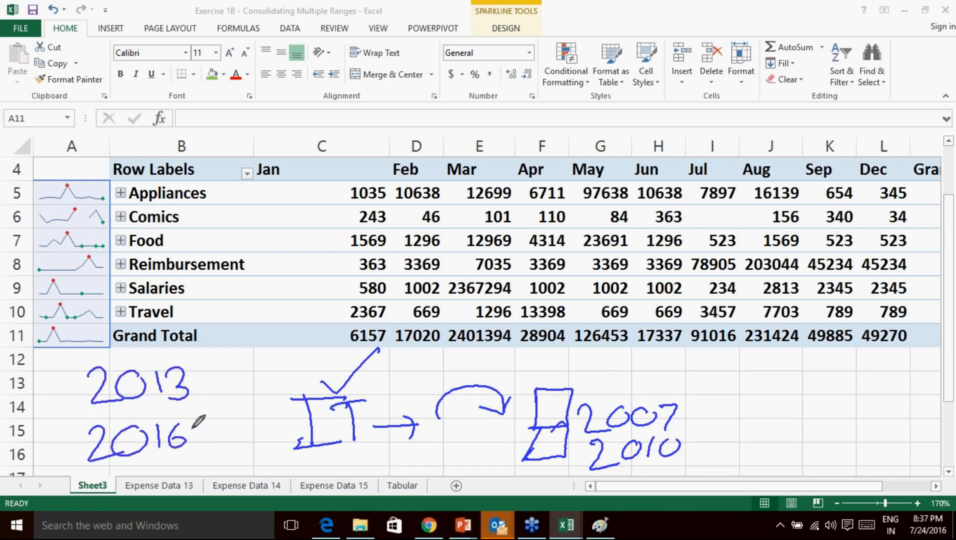
mouse_move(176, 356)
left_mouse_down()
mouse_move(208, 432)
mouse_move(186, 457)
left_mouse_up()
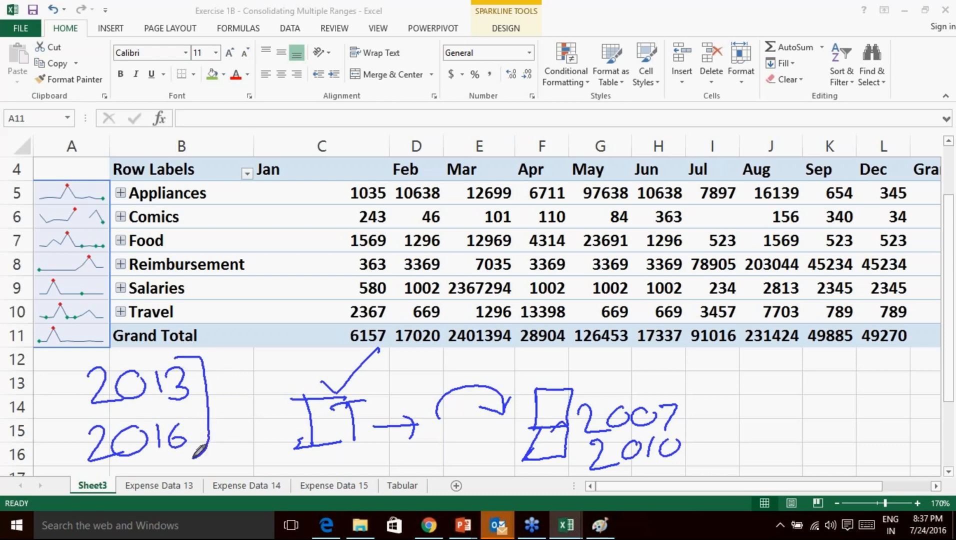
mouse_move(228, 356)
left_mouse_down()
mouse_move(249, 384)
mouse_move(322, 372)
mouse_move(333, 361)
left_mouse_up()
left_click_drag(211, 383, 227, 374)
left_click_drag(331, 354, 373, 328)
left_click_drag(140, 350, 170, 339)
left_click_drag(189, 414, 218, 400)
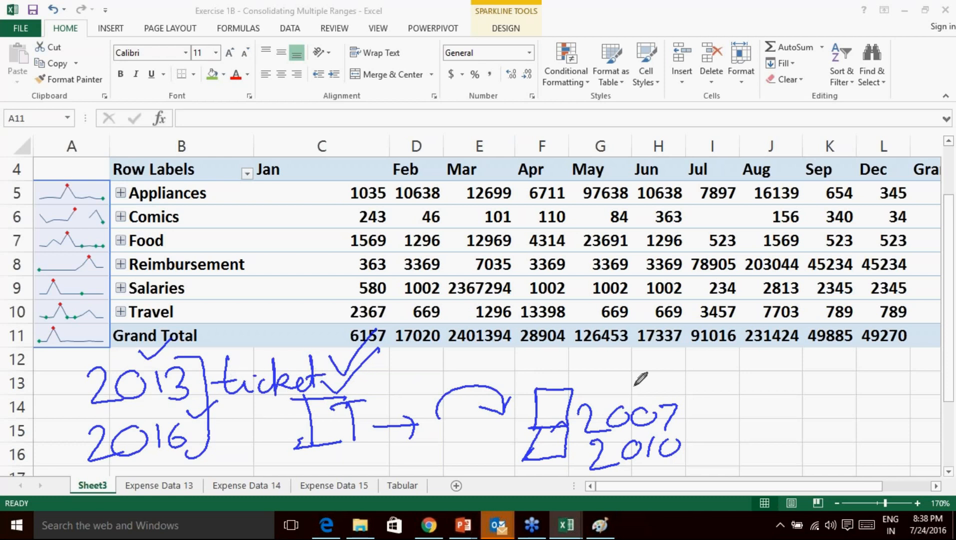
mouse_move(689, 449)
left_mouse_down()
mouse_move(764, 450)
mouse_move(751, 472)
left_mouse_up()
mouse_move(783, 443)
left_mouse_down()
mouse_move(763, 467)
mouse_move(793, 466)
mouse_move(825, 446)
mouse_move(872, 448)
mouse_move(868, 441)
left_mouse_up()
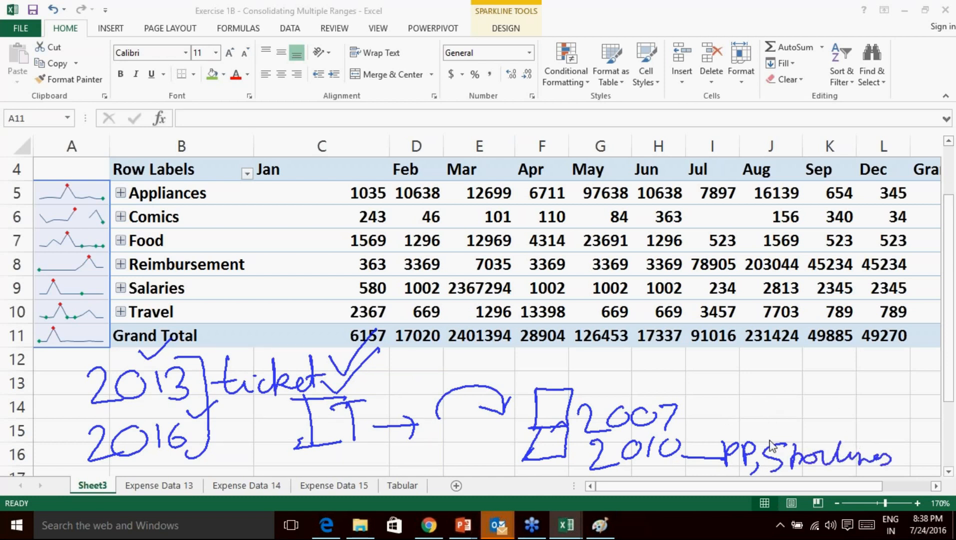
left_click(784, 471)
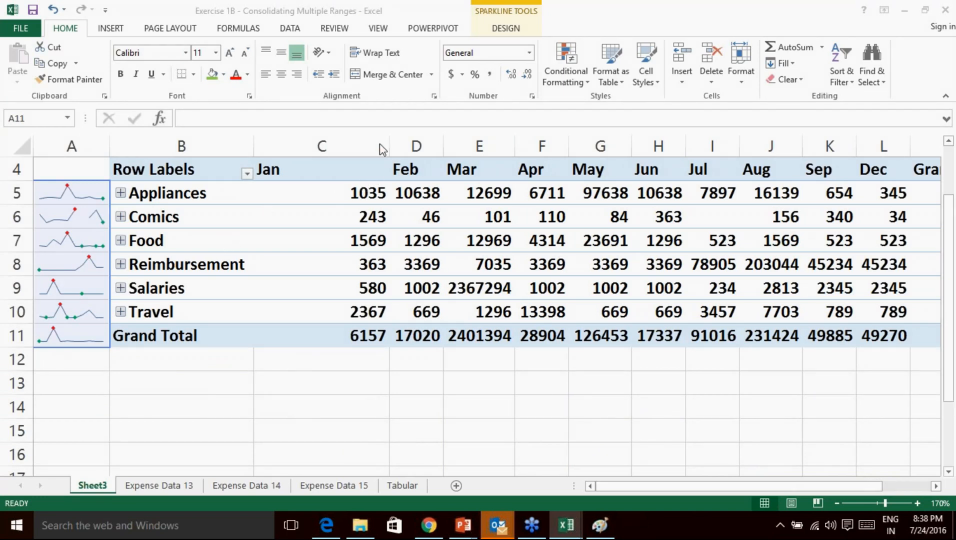
Narrow column C and compare Appliances Jan 1035 with the Jan Grand Total 6157.
left_click_drag(374, 143, 333, 147)
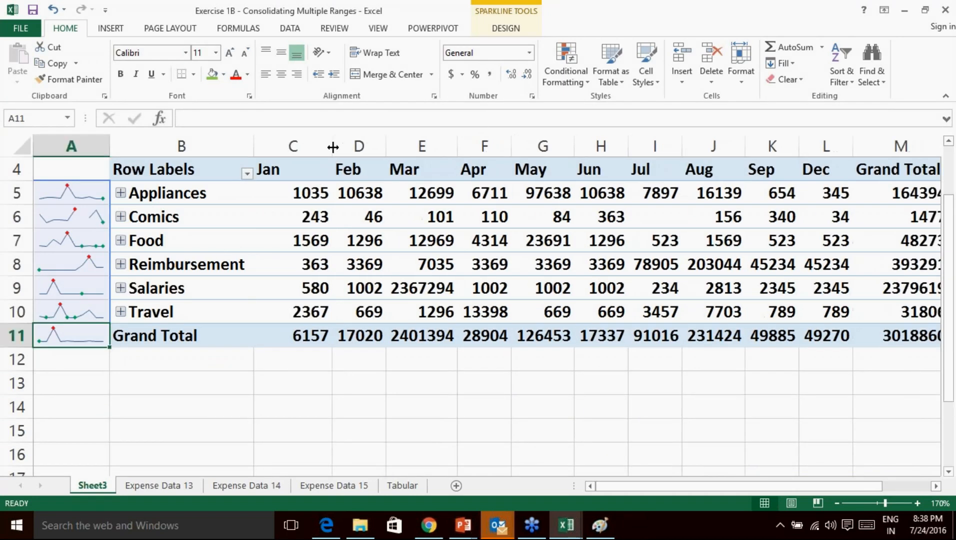
left_click(295, 192)
left_click(301, 288)
left_click(300, 336)
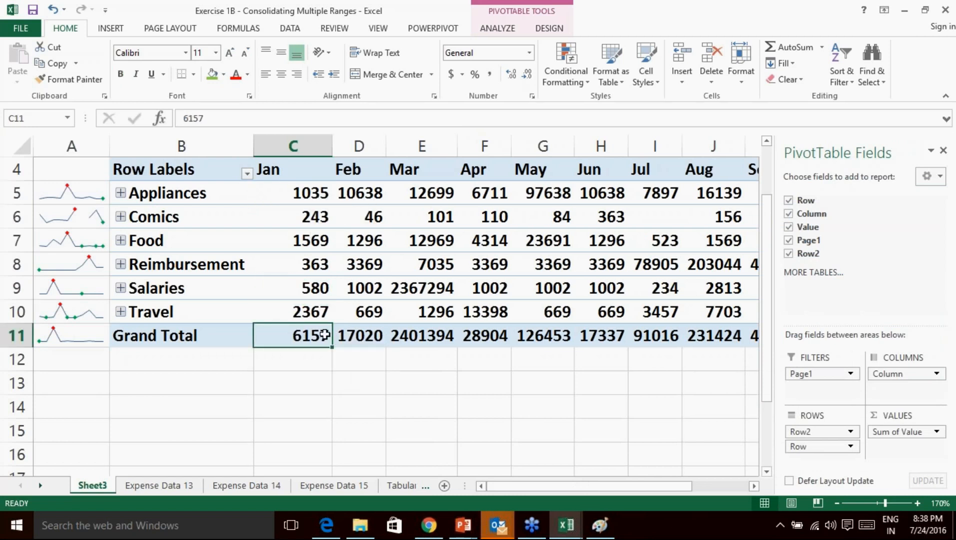
left_click(311, 190)
left_click(305, 330)
Compute the Appliances Jan share of the Jan Grand Total in C13, formatted as a percentage.
left_click(299, 379)
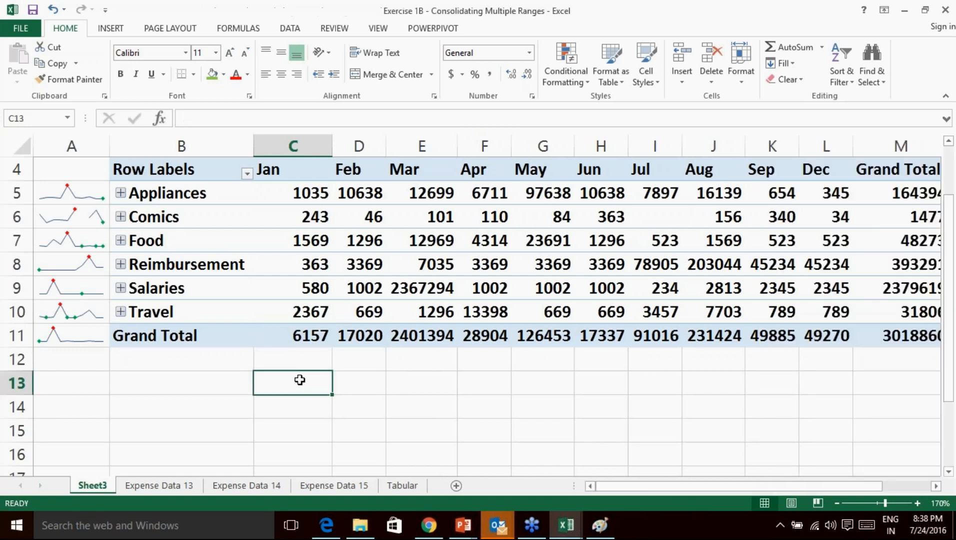
type("=")
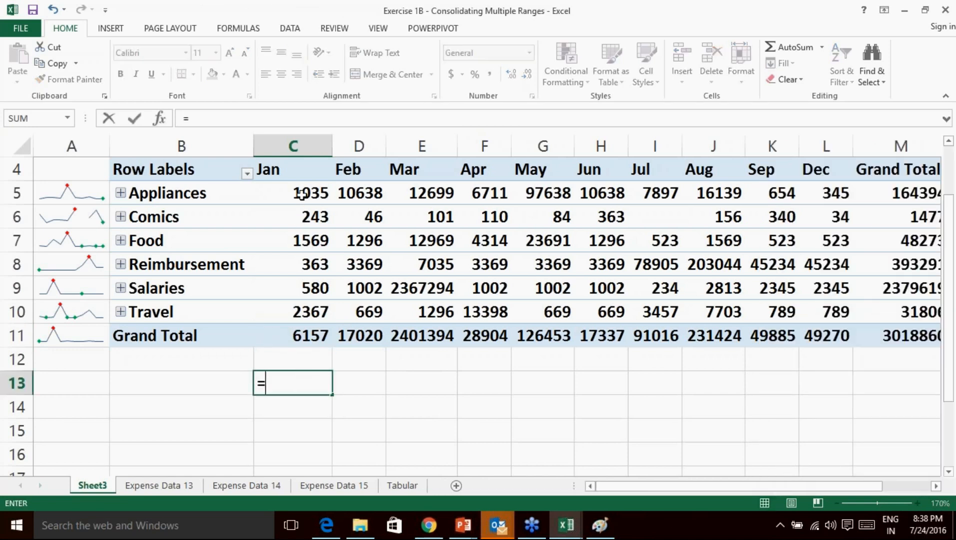
left_click(303, 196)
type("/")
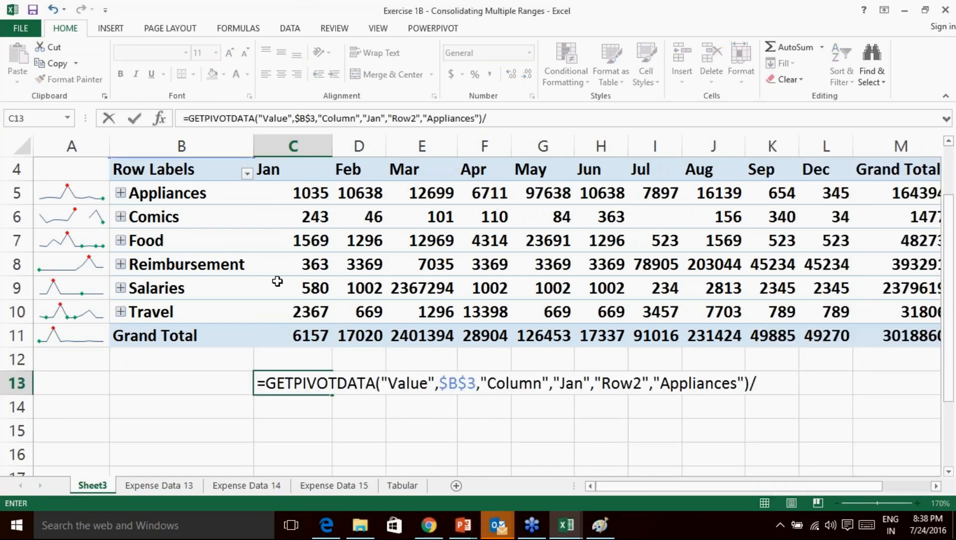
left_click(306, 336)
key("Return")
left_click(301, 383)
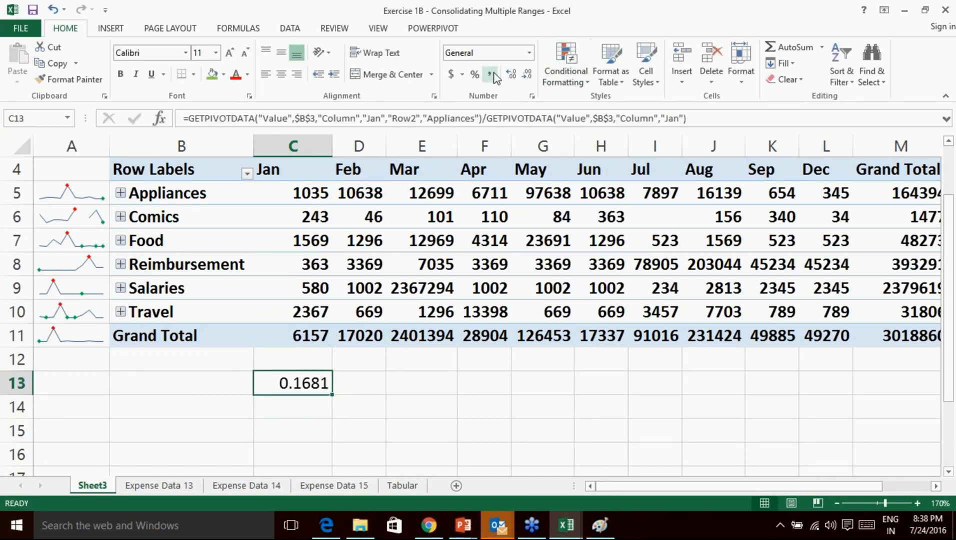
left_click(475, 76)
Compute the Comics Jan share of the Jan Grand Total in C14, formatted as a percentage.
left_click(303, 411)
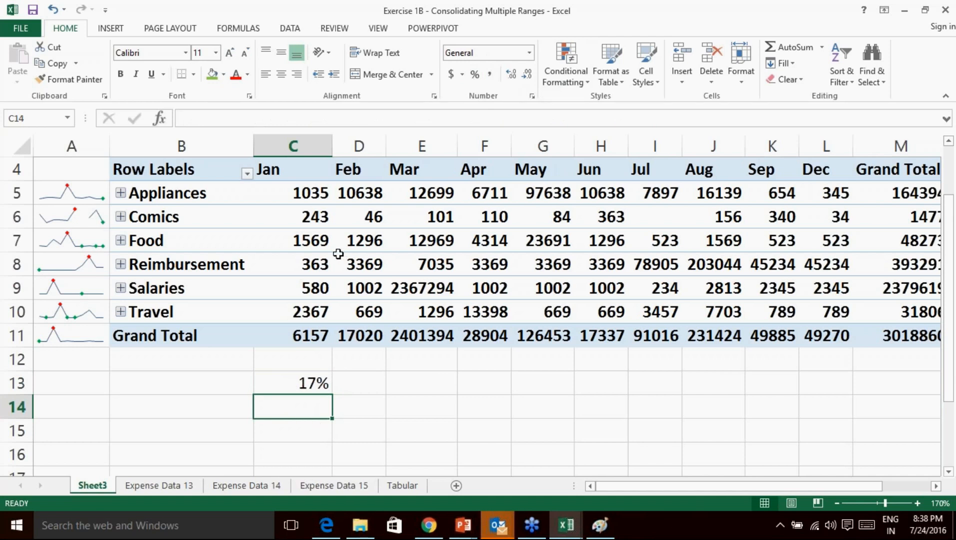
left_click(319, 218)
left_click(315, 264)
left_click(326, 401)
type("=")
left_click(316, 212)
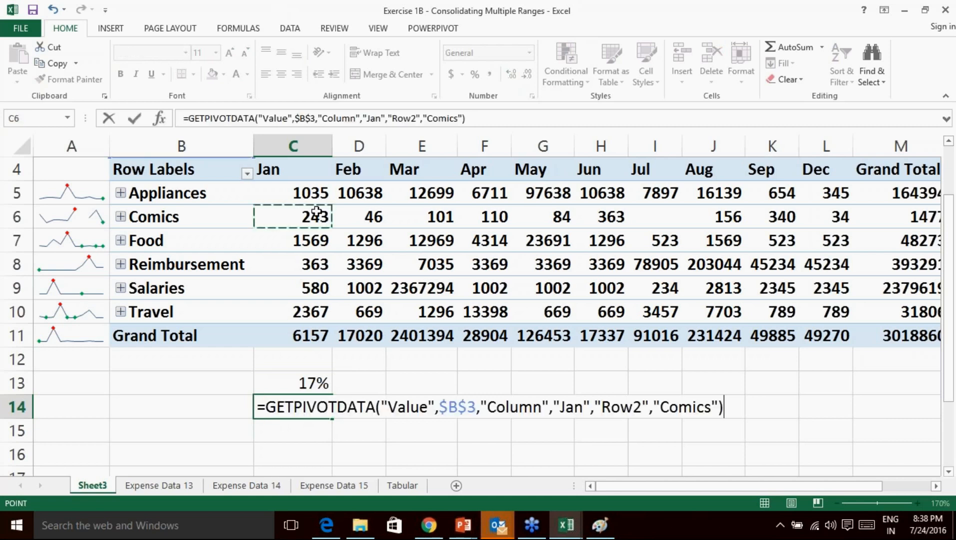
type("/")
left_click(306, 338)
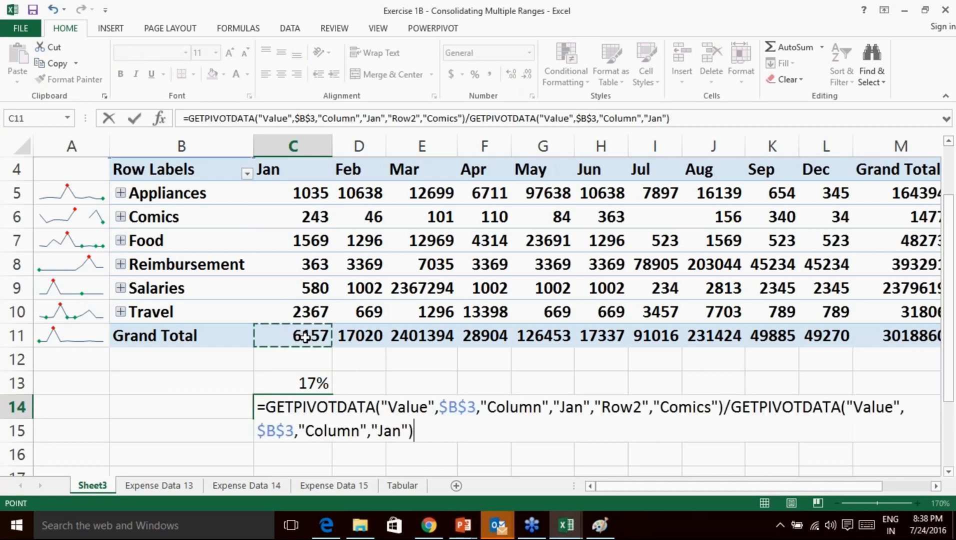
key("Return")
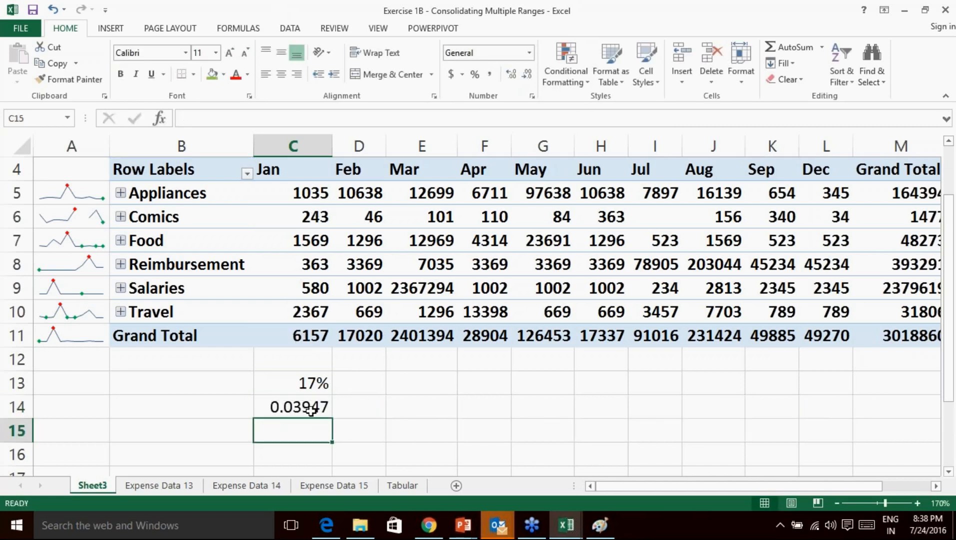
left_click(311, 407)
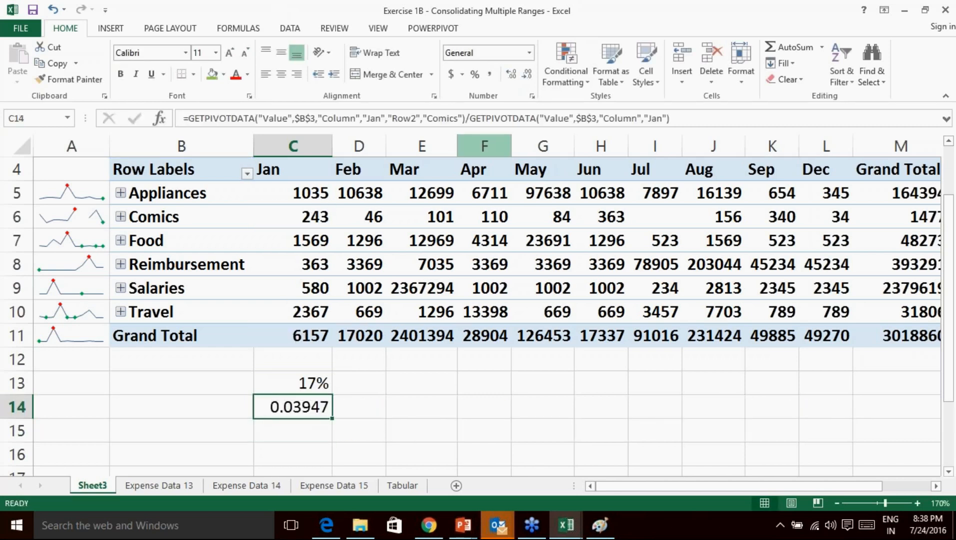
left_click(475, 74)
Delete the trial percentage calculations from C13:M19.
mouse_move(310, 383)
left_mouse_down()
mouse_move(423, 437)
mouse_move(904, 470)
mouse_move(830, 484)
mouse_move(822, 455)
left_mouse_up()
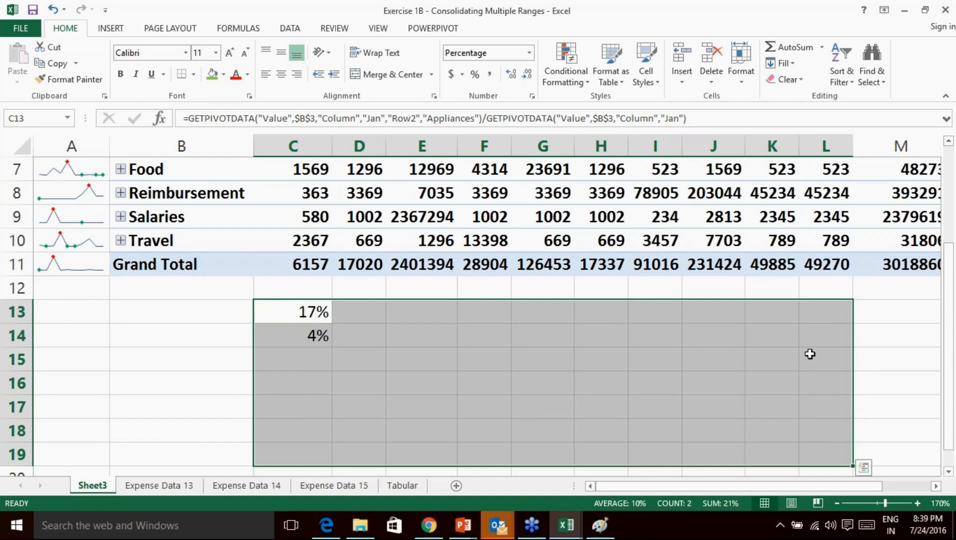
left_click(949, 385)
left_click(290, 312)
key("Delete")
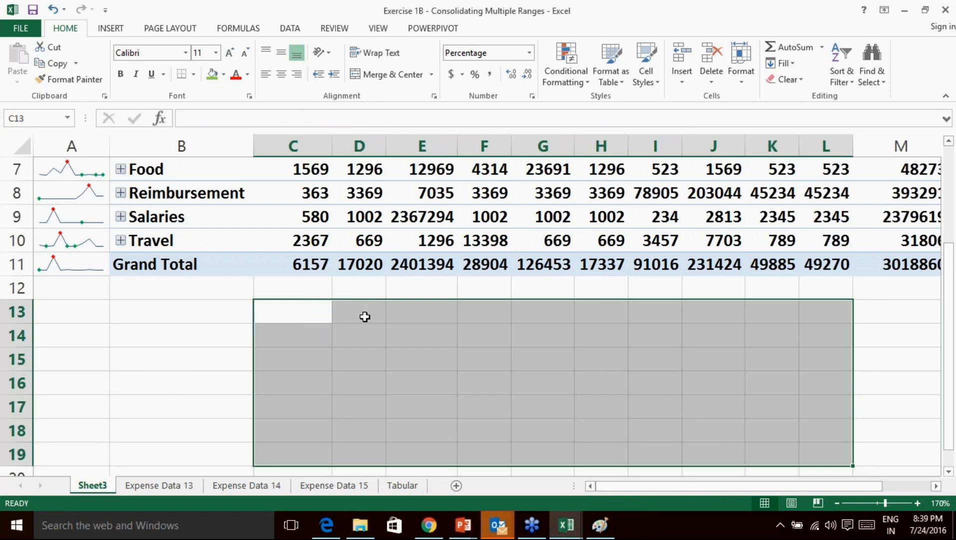
left_click(329, 316)
left_click(307, 338)
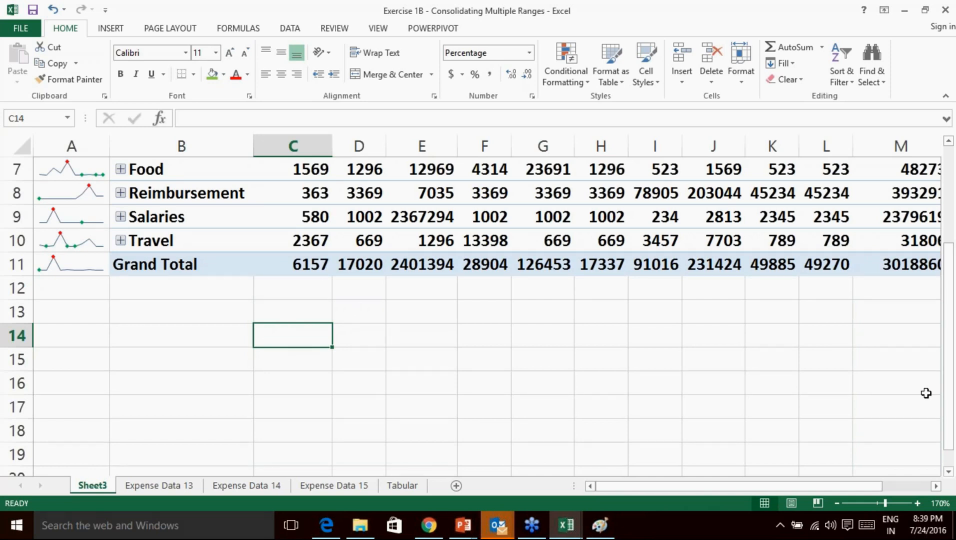
Select a PivotTable cell and the Jan Grand Total 6157 to show the PivotTable Fields pane.
scroll(470, 250, "up", 2)
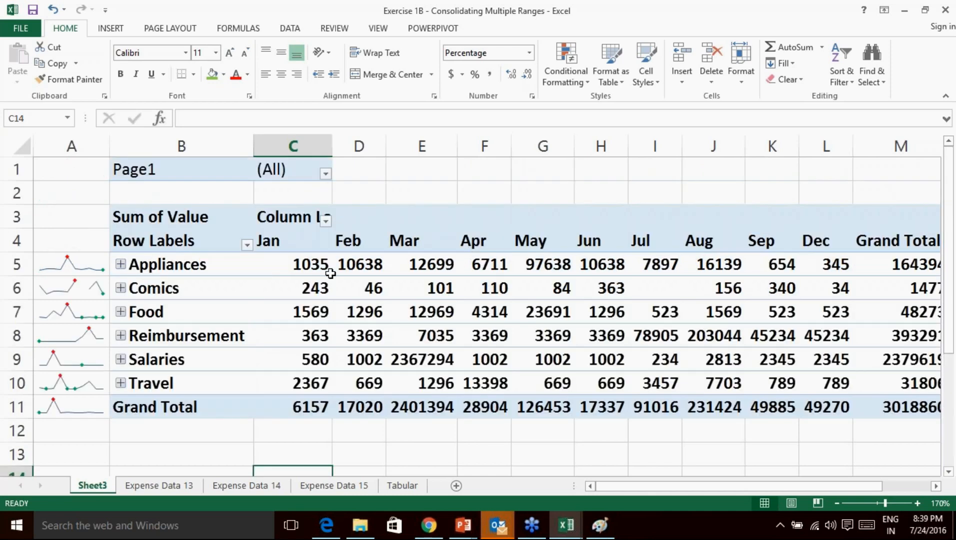
left_click(314, 268)
left_click(306, 406)
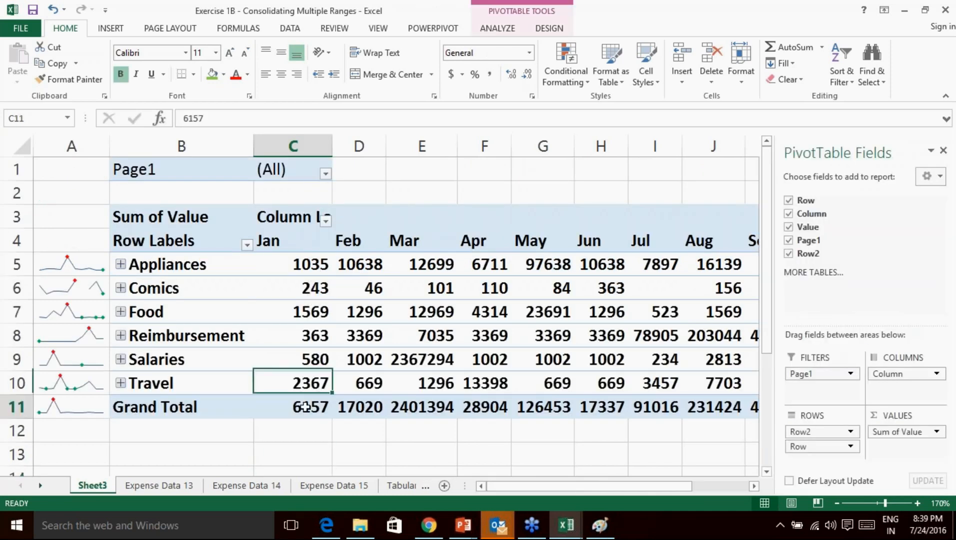
Ink-circle Jan's 1035 and 6157 and Mar's 12699 and 2401394, tick later months, then clear the ink.
left_click(950, 385)
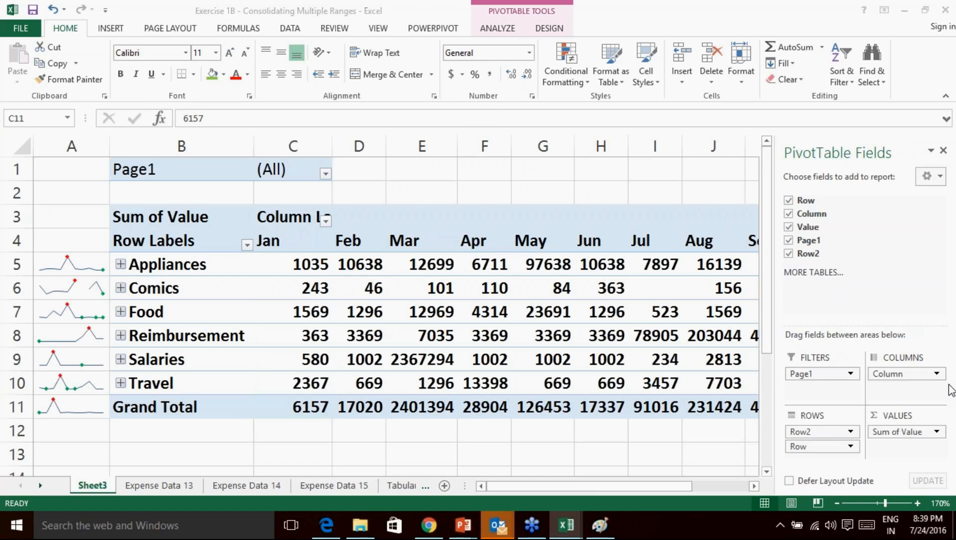
left_click(879, 420)
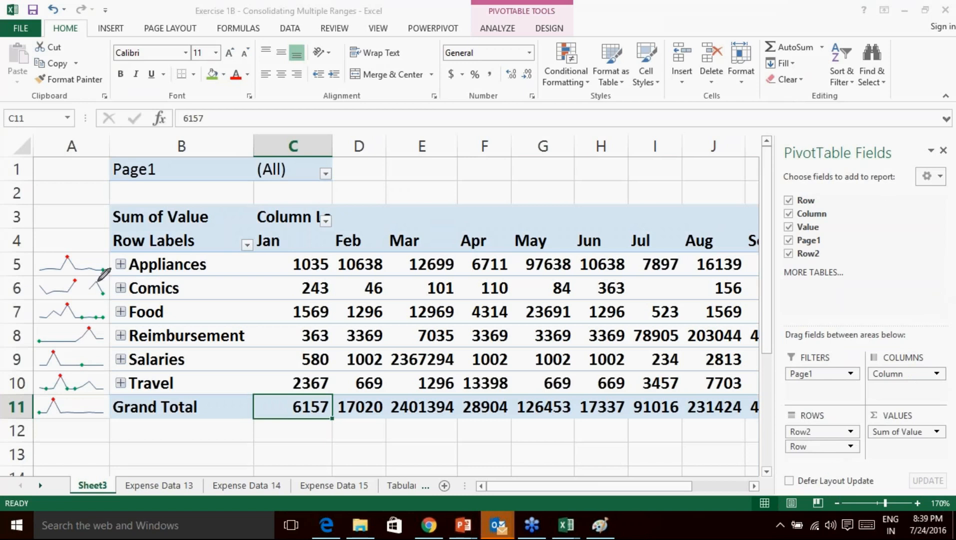
mouse_move(319, 245)
left_mouse_down()
mouse_move(332, 283)
mouse_move(358, 259)
left_mouse_up()
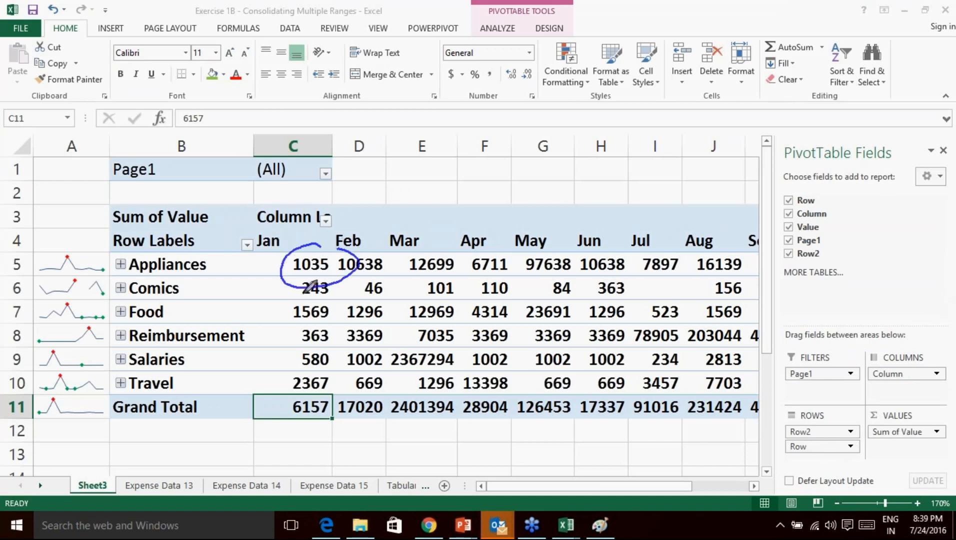
left_click_drag(320, 373, 318, 396)
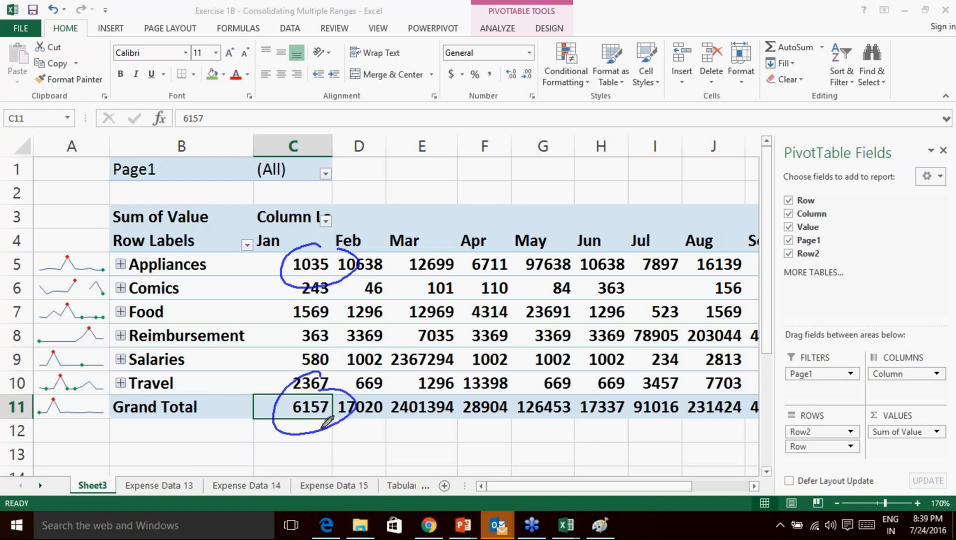
mouse_move(450, 248)
left_mouse_down()
mouse_move(417, 256)
mouse_move(453, 249)
left_mouse_up()
left_click_drag(449, 376, 412, 387)
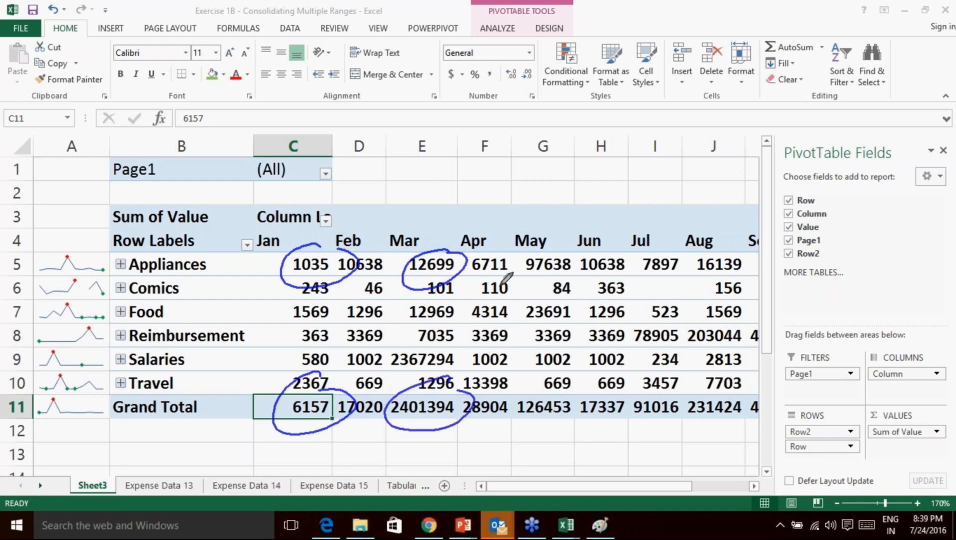
left_click_drag(388, 311, 424, 308)
mouse_move(473, 332)
left_mouse_down()
mouse_move(492, 310)
mouse_move(582, 314)
left_mouse_up()
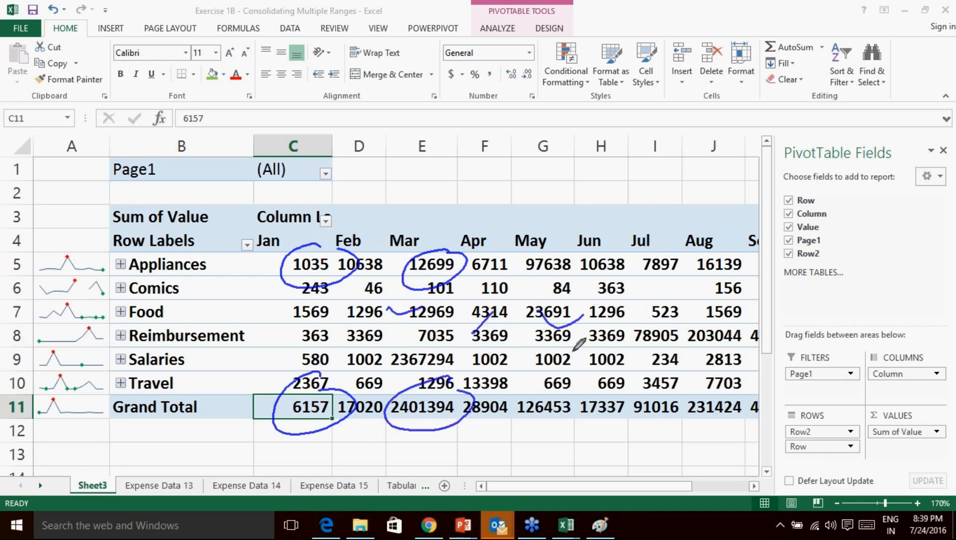
mouse_move(529, 397)
left_mouse_down()
mouse_move(563, 381)
mouse_move(690, 391)
left_mouse_up()
left_click_drag(703, 400, 742, 395)
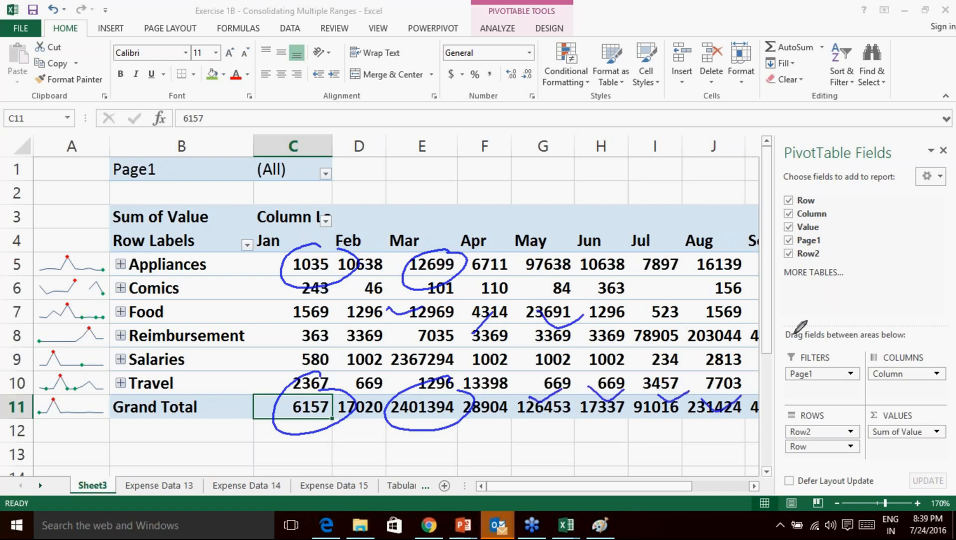
left_click(859, 471)
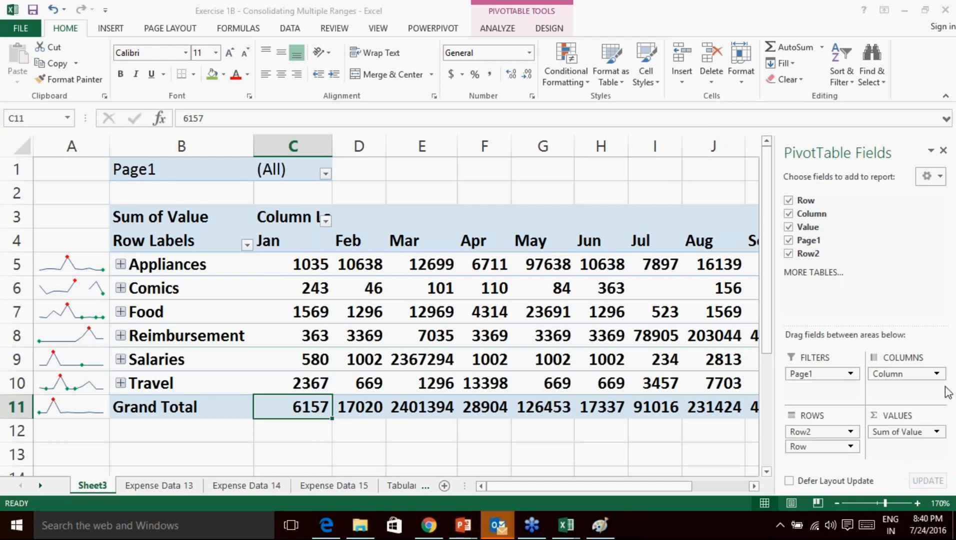
Show the pivot values as % of Column Total so every Grand Total reads 100.00%.
left_click(289, 266)
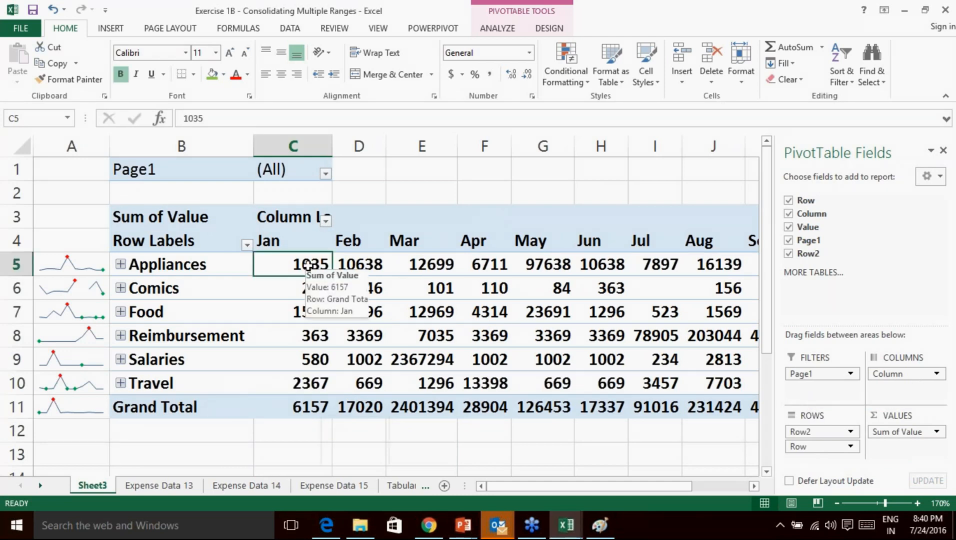
right_click(287, 267)
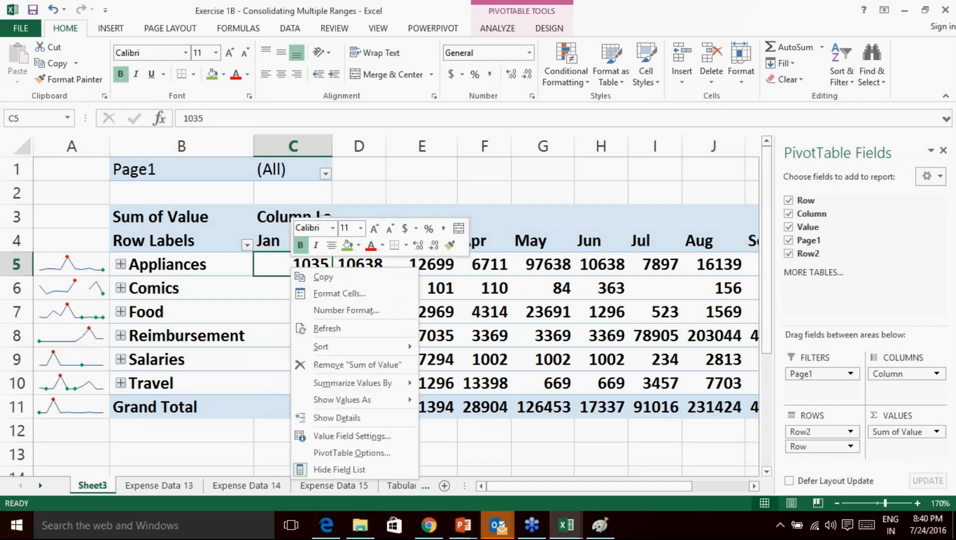
mouse_move(367, 403)
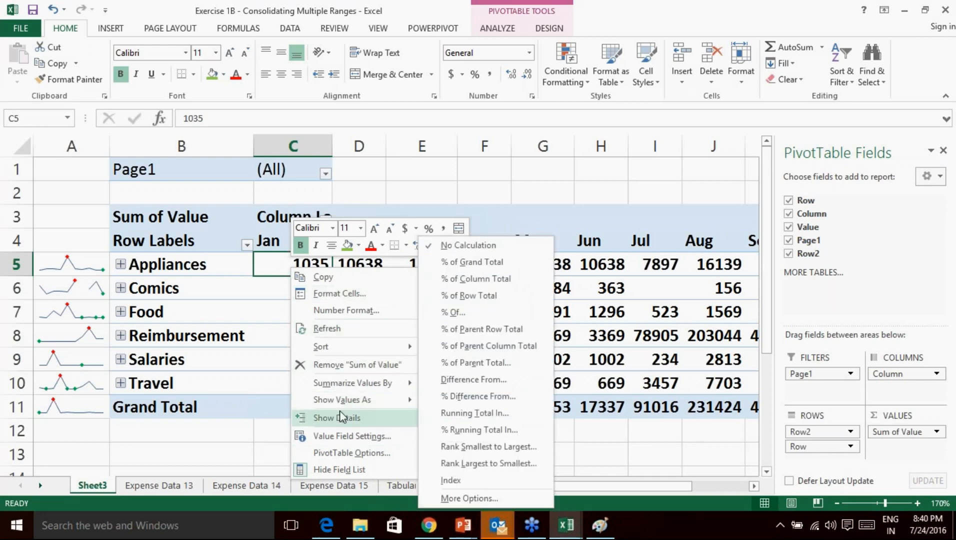
key("Escape")
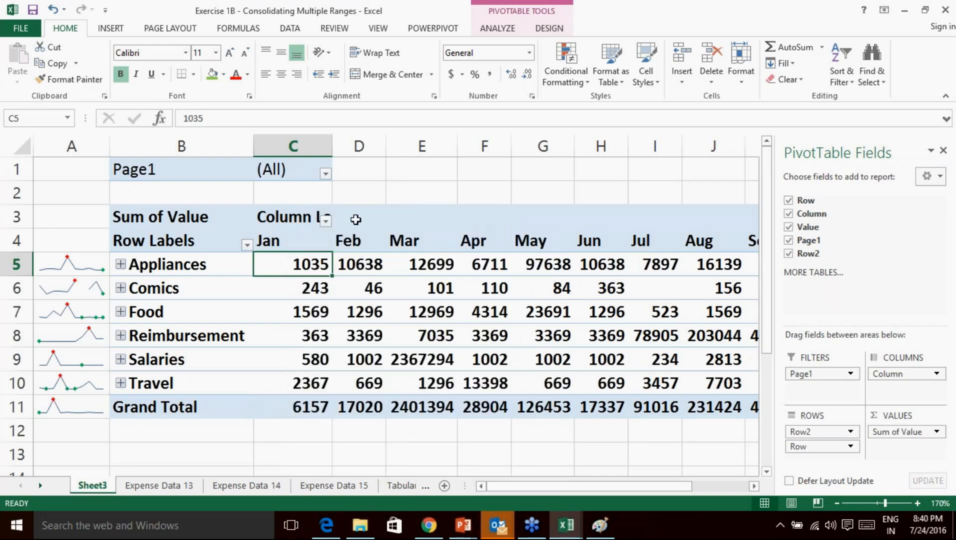
right_click(311, 264)
left_click(301, 271)
left_click_drag(301, 306, 300, 292)
right_click(294, 260)
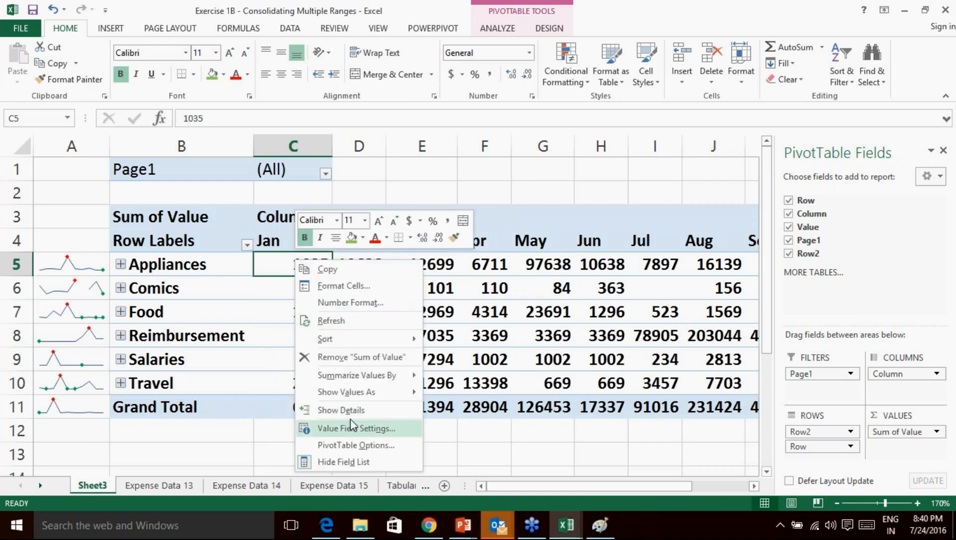
mouse_move(363, 393)
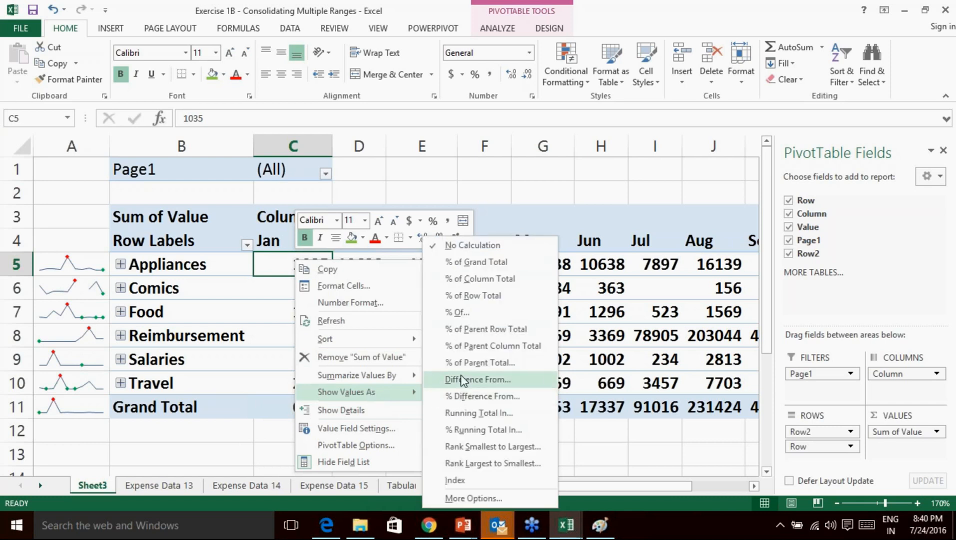
left_click(473, 277)
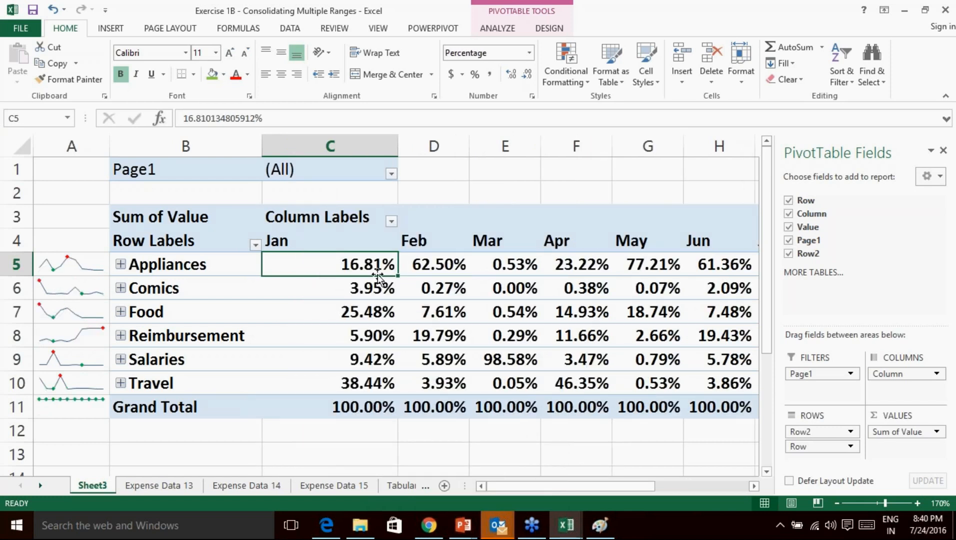
Narrow column C to a width of 11.43 to fit the Jan percentages.
left_click_drag(62, 266, 58, 415)
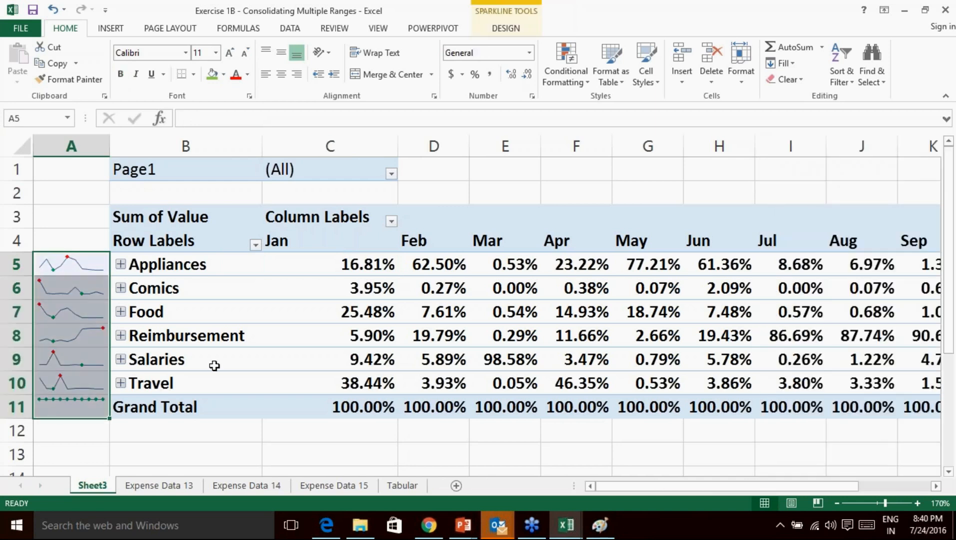
left_click(366, 267)
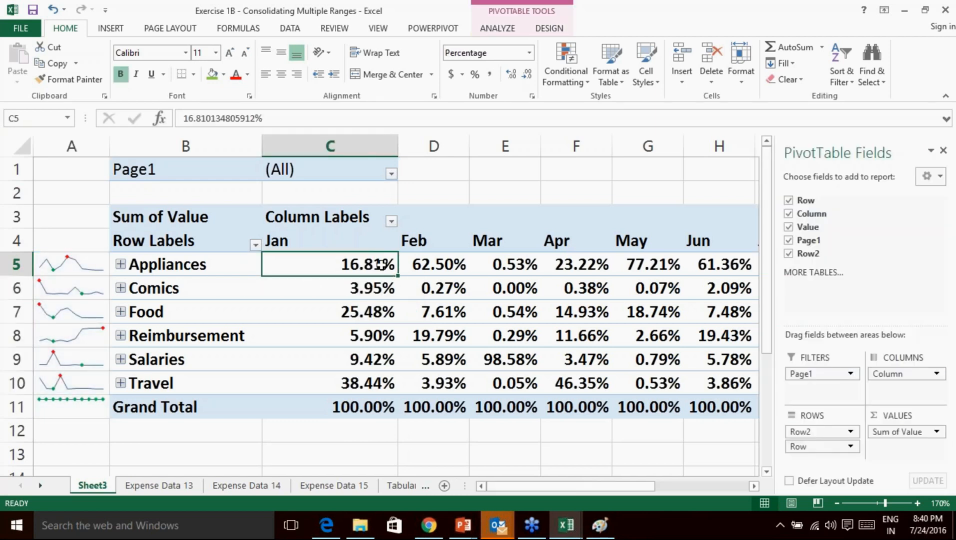
left_click_drag(398, 146, 356, 147)
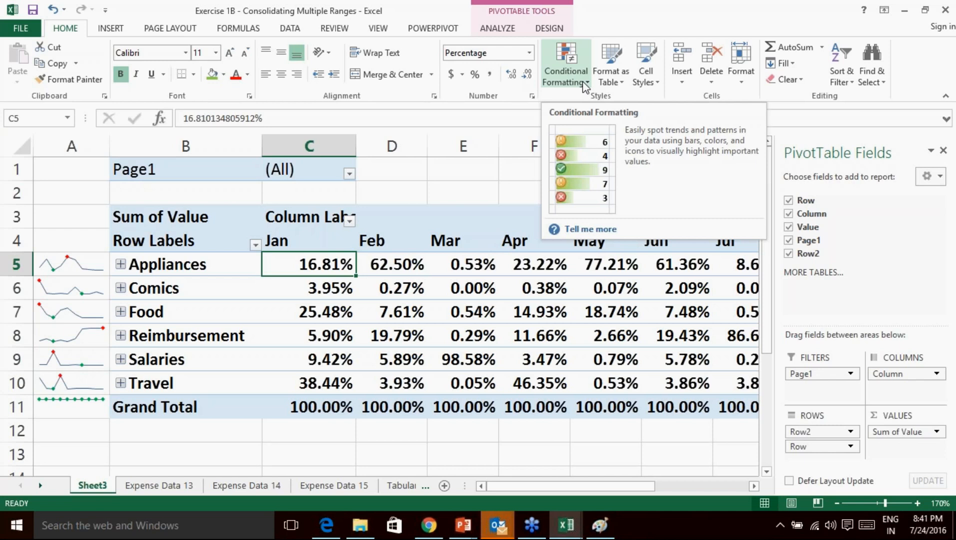
Apply blue gradient data bars to all cells showing 'Sum of Value' values.
left_click(586, 85)
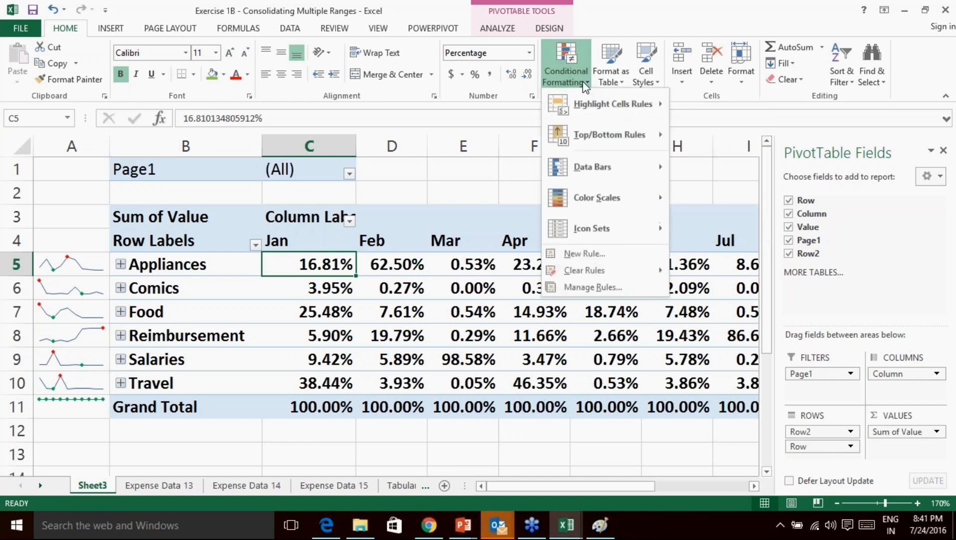
mouse_move(606, 172)
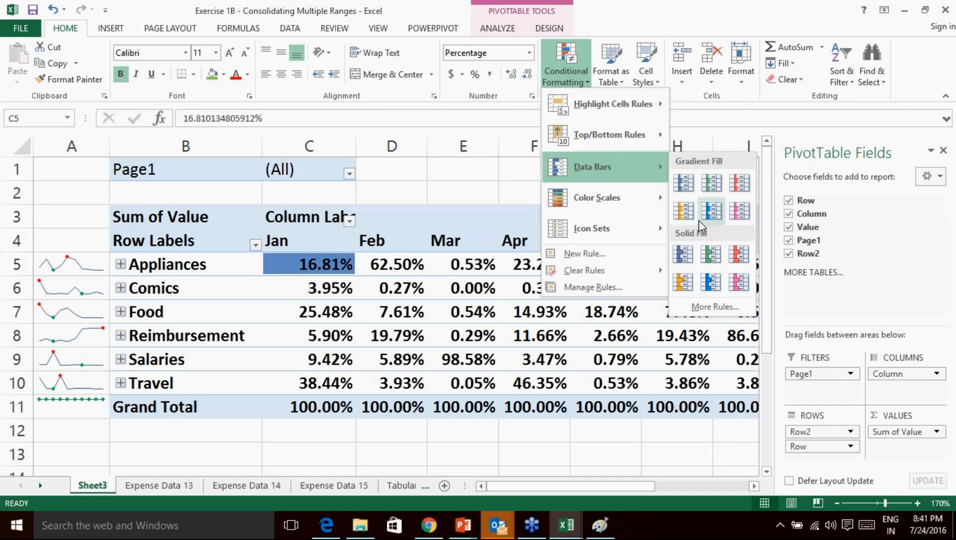
left_click(711, 212)
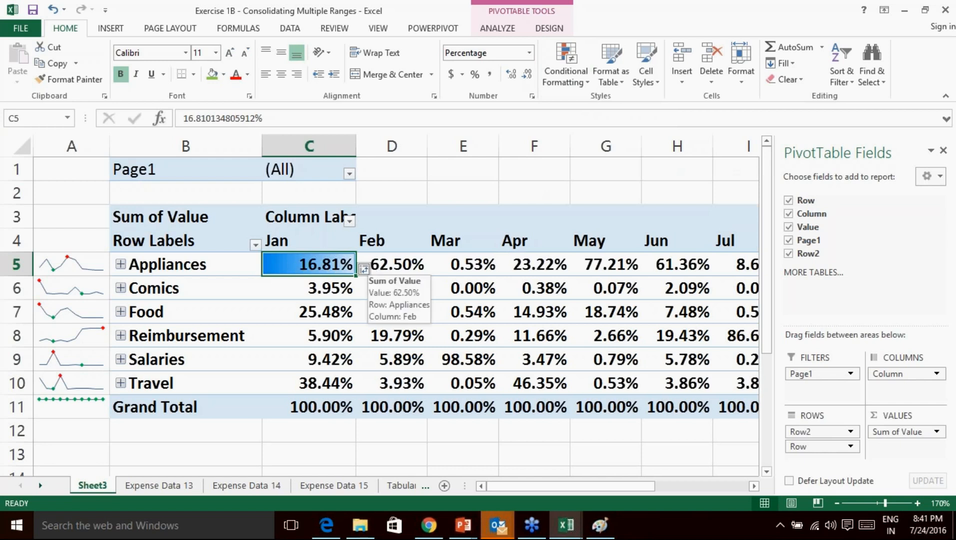
left_click(375, 270)
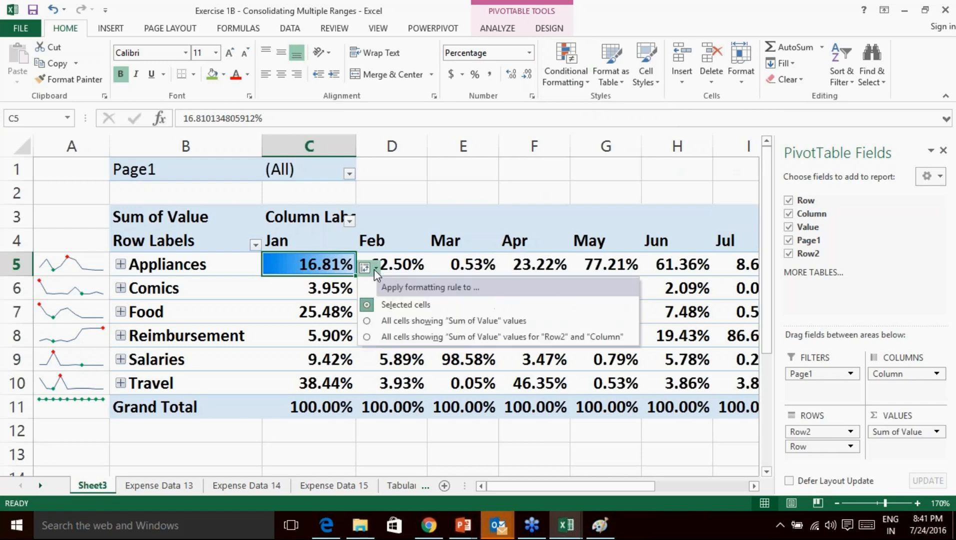
left_click(416, 323)
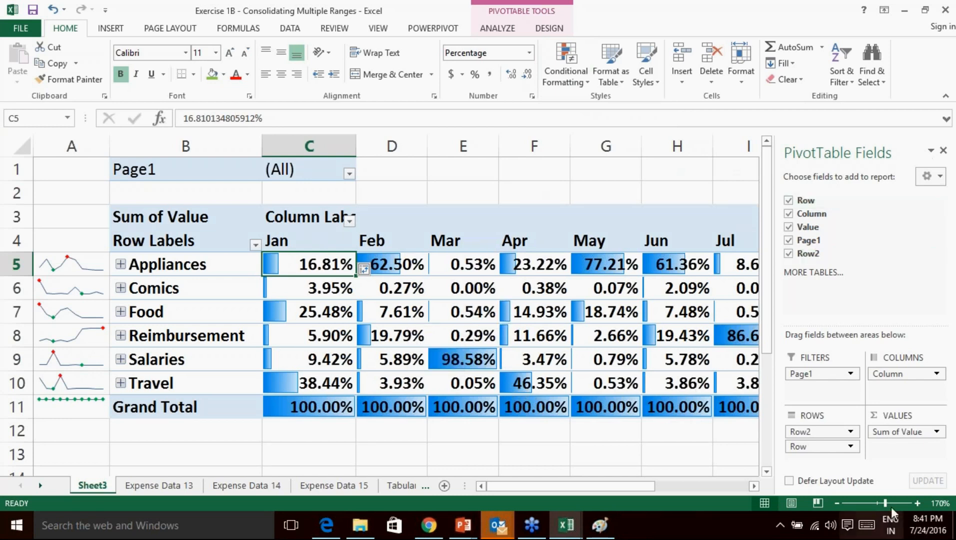
Zoom the sheet out to 110% to show the whole table.
left_click(839, 503)
left_click(839, 503)
left_click(838, 503)
left_click(839, 503)
left_click(838, 503)
left_click(838, 503)
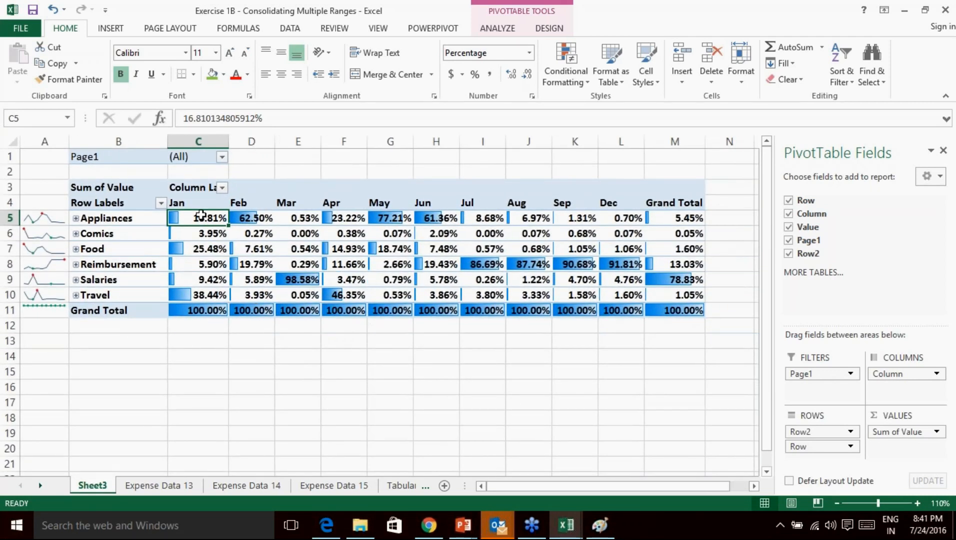
mouse_move(200, 220)
left_click(195, 311)
left_click(182, 218)
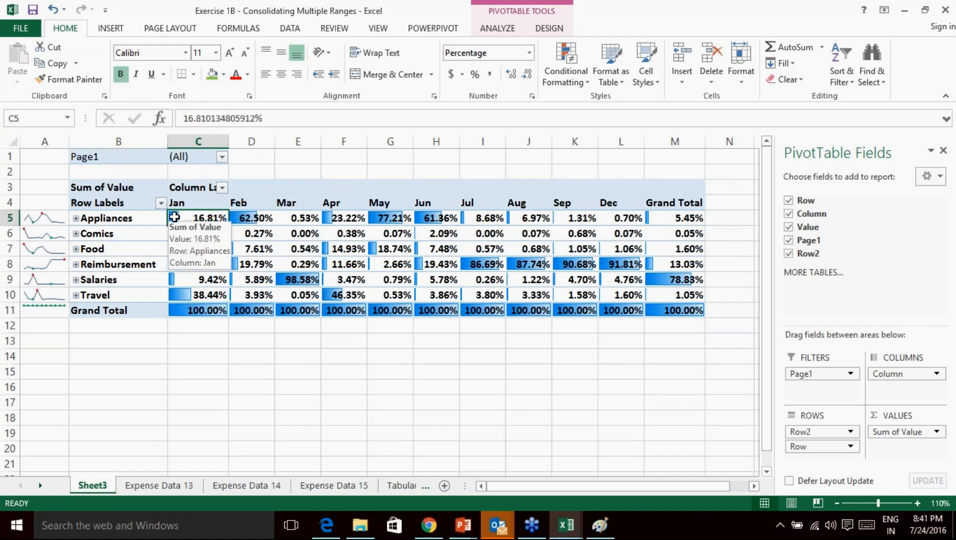
left_click(949, 390)
left_click(859, 418)
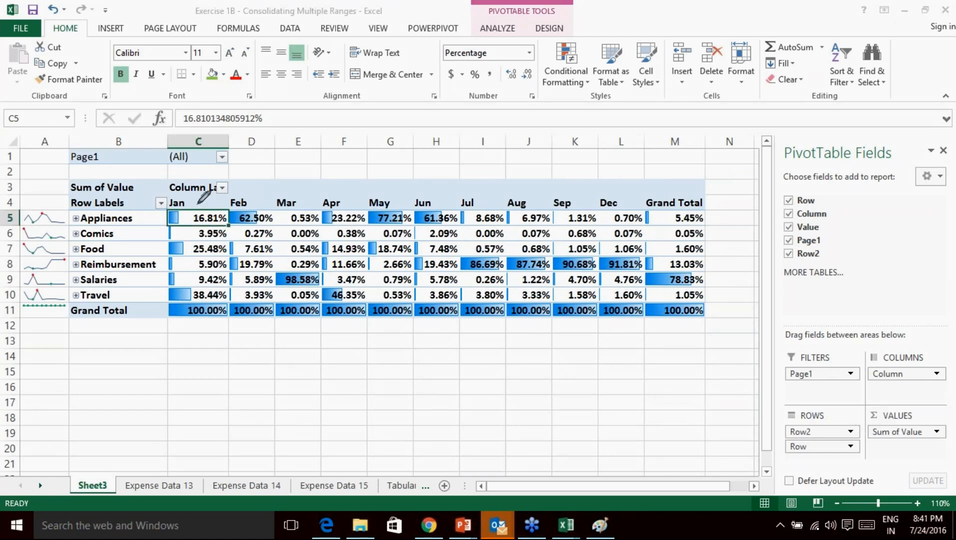
mouse_move(165, 210)
left_mouse_down()
mouse_move(173, 228)
mouse_move(183, 212)
mouse_move(174, 204)
left_mouse_up()
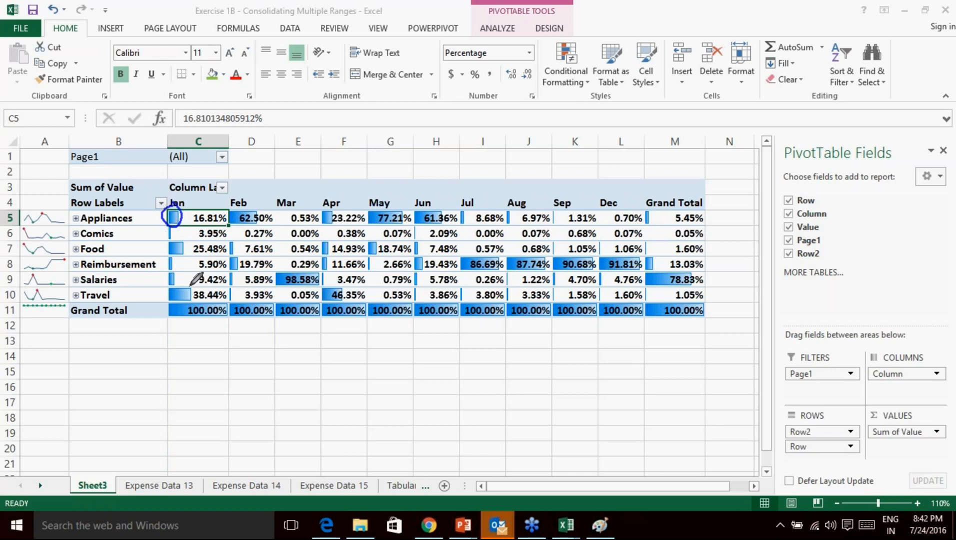
mouse_move(176, 284)
left_mouse_down()
mouse_move(163, 296)
mouse_move(192, 302)
mouse_move(194, 288)
left_mouse_up()
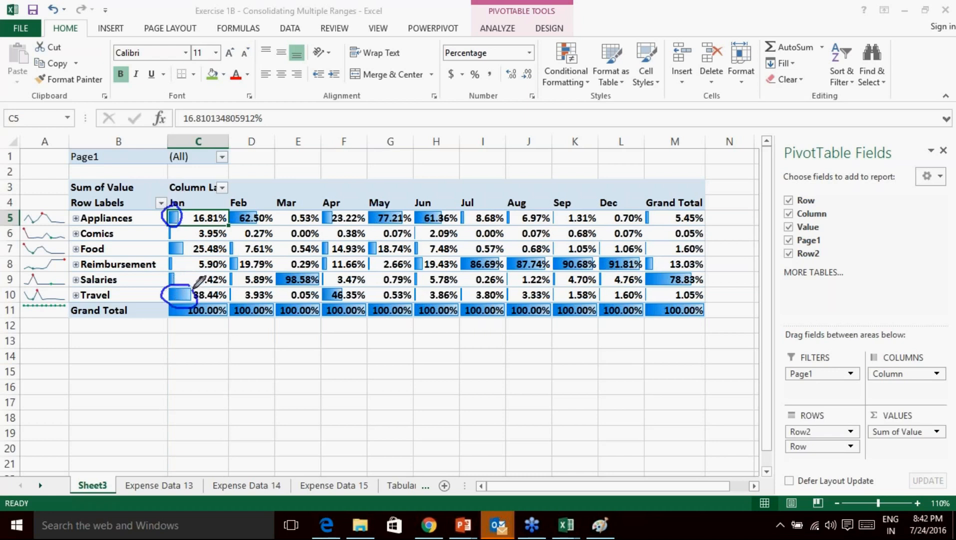
left_click_drag(201, 323, 201, 349)
mouse_move(199, 376)
left_mouse_down()
mouse_move(174, 399)
mouse_move(210, 361)
mouse_move(231, 391)
mouse_move(359, 382)
mouse_move(395, 391)
left_mouse_up()
mouse_move(413, 361)
left_mouse_down()
mouse_move(418, 380)
mouse_move(449, 372)
mouse_move(441, 383)
left_mouse_up()
left_click_drag(469, 376, 469, 389)
mouse_move(489, 357)
left_mouse_down()
mouse_move(490, 379)
mouse_move(507, 382)
left_mouse_up()
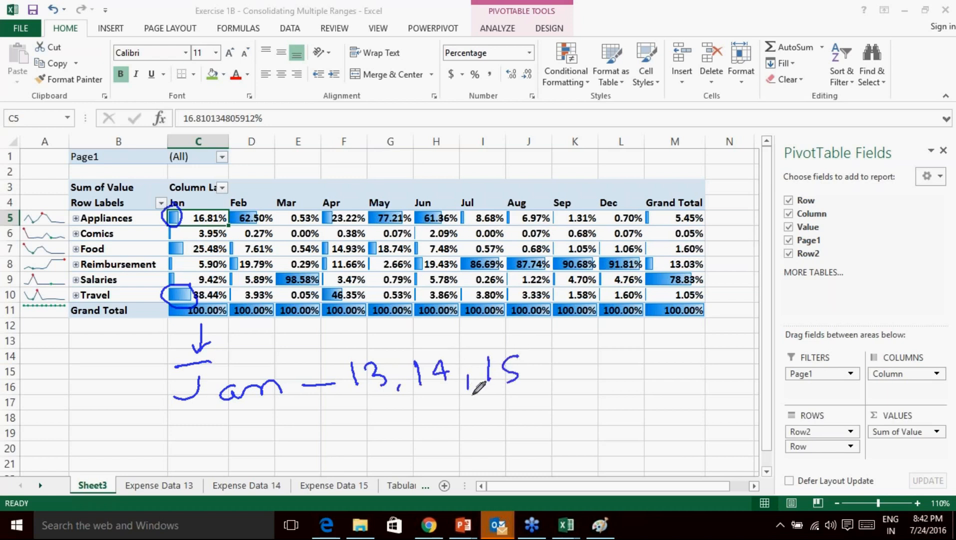
mouse_move(124, 205)
left_mouse_down()
mouse_move(103, 302)
mouse_move(163, 221)
mouse_move(118, 206)
left_mouse_up()
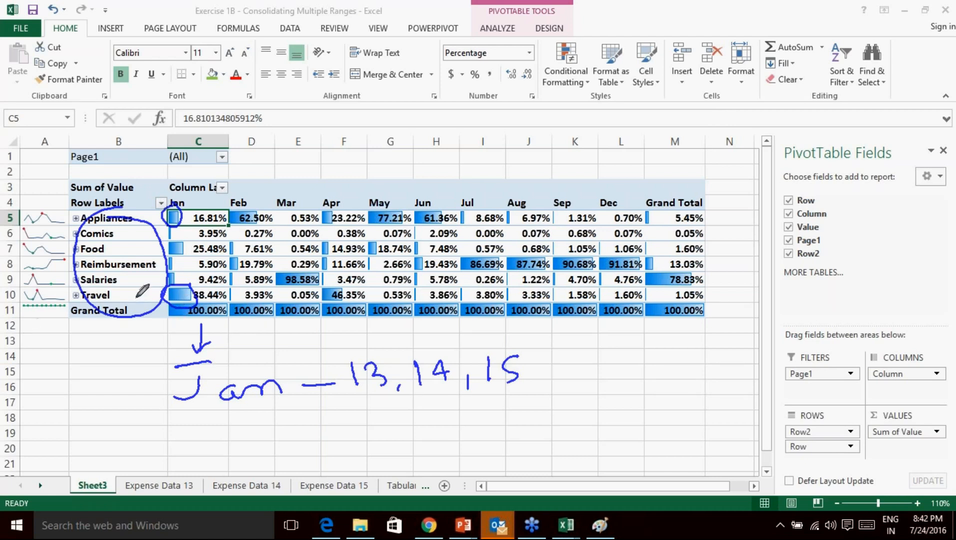
left_click_drag(176, 294, 210, 273)
mouse_move(413, 165)
left_mouse_down()
mouse_move(401, 167)
mouse_move(356, 235)
mouse_move(373, 313)
mouse_move(420, 299)
mouse_move(429, 210)
mouse_move(417, 169)
mouse_move(403, 161)
left_mouse_up()
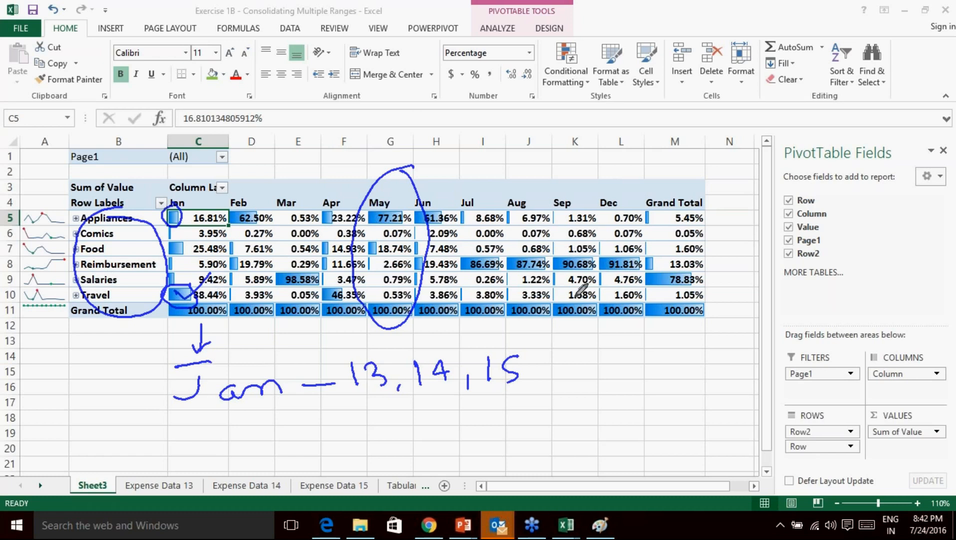
left_click(849, 474)
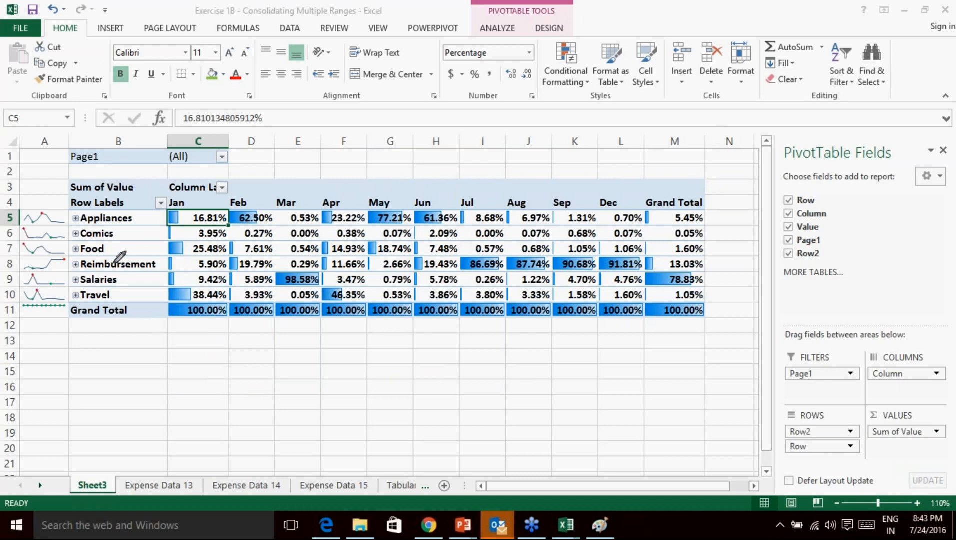
left_click_drag(118, 266, 131, 244)
mouse_move(468, 249)
left_mouse_down()
mouse_move(446, 264)
mouse_move(610, 270)
mouse_move(651, 248)
mouse_move(461, 255)
left_mouse_up()
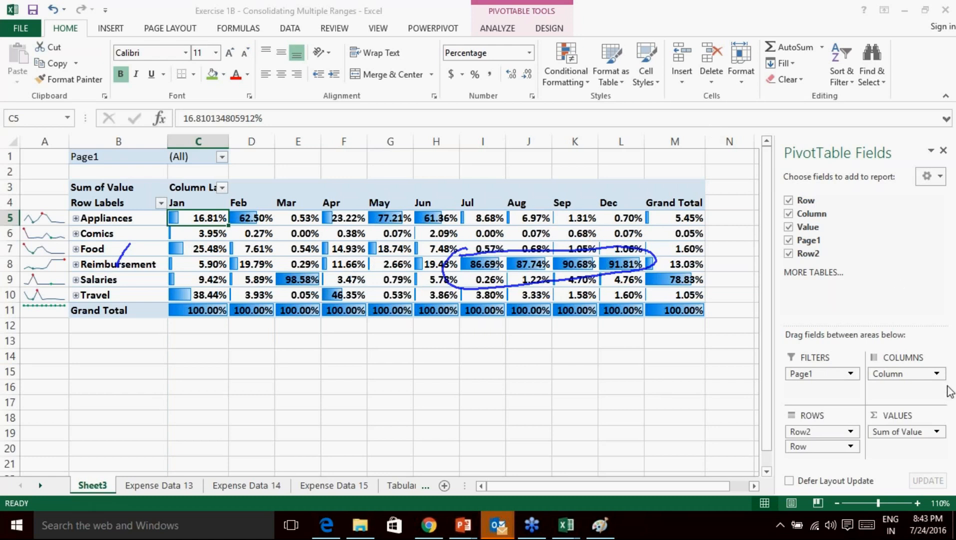
left_click(856, 475)
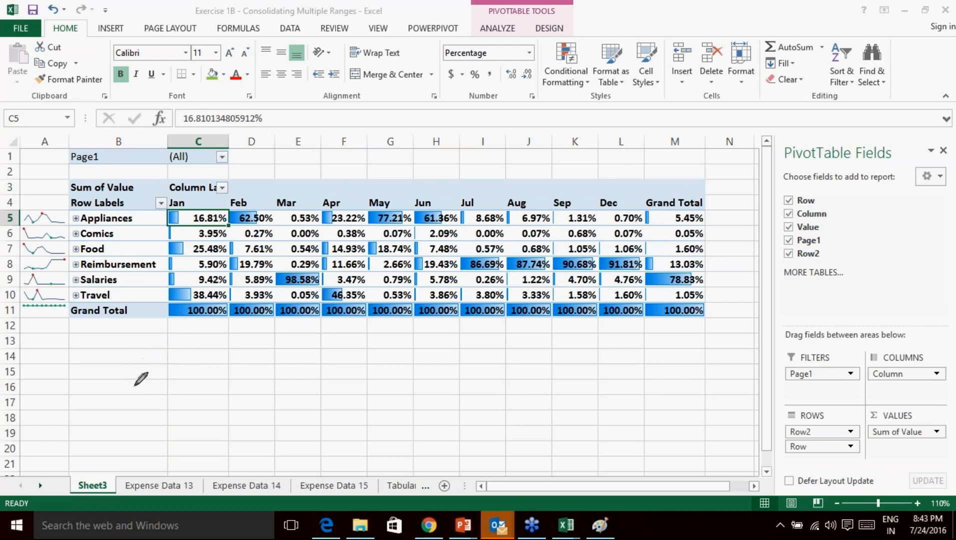
mouse_move(199, 372)
left_mouse_down()
mouse_move(202, 406)
mouse_move(172, 423)
left_mouse_up()
left_click_drag(219, 402, 414, 426)
mouse_move(514, 379)
left_mouse_down()
mouse_move(475, 403)
mouse_move(507, 424)
left_mouse_up()
mouse_move(544, 381)
left_mouse_down()
mouse_move(576, 425)
mouse_move(625, 422)
mouse_move(673, 383)
mouse_move(726, 417)
mouse_move(773, 425)
mouse_move(771, 447)
left_mouse_up()
left_click_drag(638, 391, 658, 389)
left_click_drag(707, 378, 720, 382)
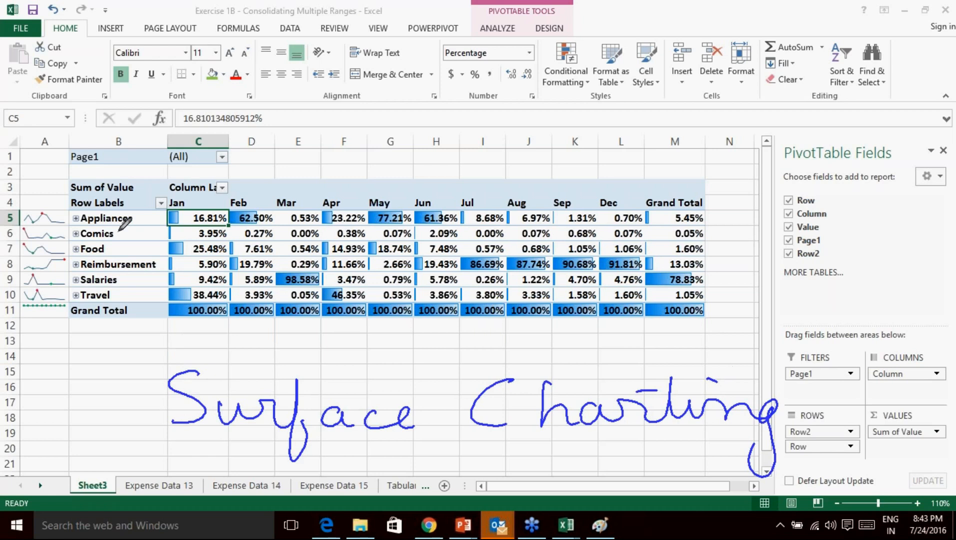
mouse_move(318, 374)
left_mouse_down()
mouse_move(330, 386)
mouse_move(368, 354)
left_mouse_up()
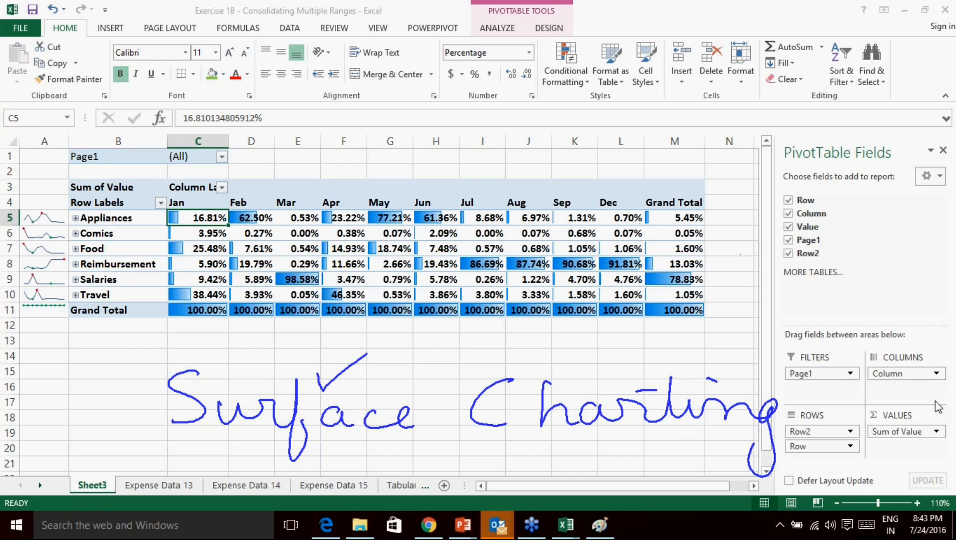
left_click(856, 474)
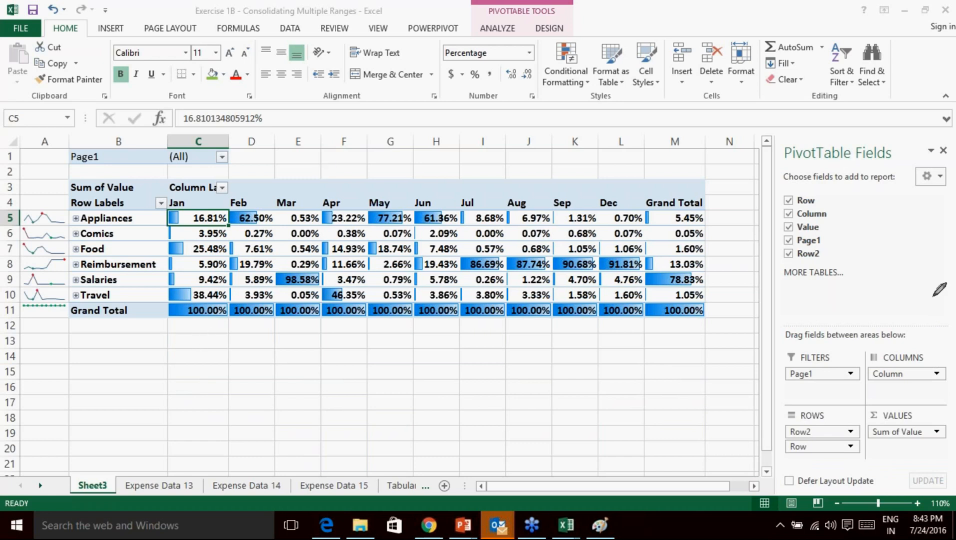
mouse_move(146, 258)
left_mouse_down()
mouse_move(171, 281)
mouse_move(240, 280)
mouse_move(280, 292)
mouse_move(361, 283)
mouse_move(409, 298)
mouse_move(523, 287)
mouse_move(616, 295)
left_mouse_up()
left_click(571, 263)
left_click_drag(404, 240, 414, 239)
left_click_drag(512, 274, 525, 272)
mouse_move(682, 277)
left_mouse_down()
mouse_move(712, 260)
mouse_move(712, 271)
mouse_move(880, 262)
mouse_move(900, 330)
left_mouse_up()
left_click_drag(253, 333, 220, 387)
mouse_move(275, 368)
left_mouse_down()
mouse_move(410, 373)
mouse_move(424, 383)
left_mouse_up()
mouse_move(462, 366)
left_mouse_down()
mouse_move(457, 372)
mouse_move(498, 386)
left_mouse_up()
left_click_drag(596, 340, 597, 380)
mouse_move(639, 326)
left_mouse_down()
mouse_move(695, 357)
mouse_move(793, 359)
mouse_move(863, 380)
mouse_move(850, 412)
left_mouse_up()
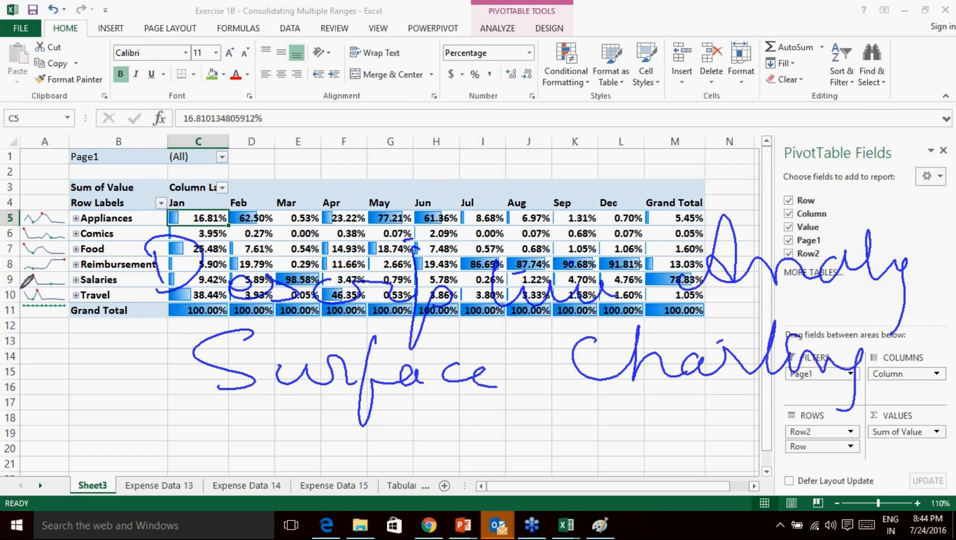
mouse_move(75, 192)
left_mouse_down()
mouse_move(24, 245)
mouse_move(57, 210)
left_mouse_up()
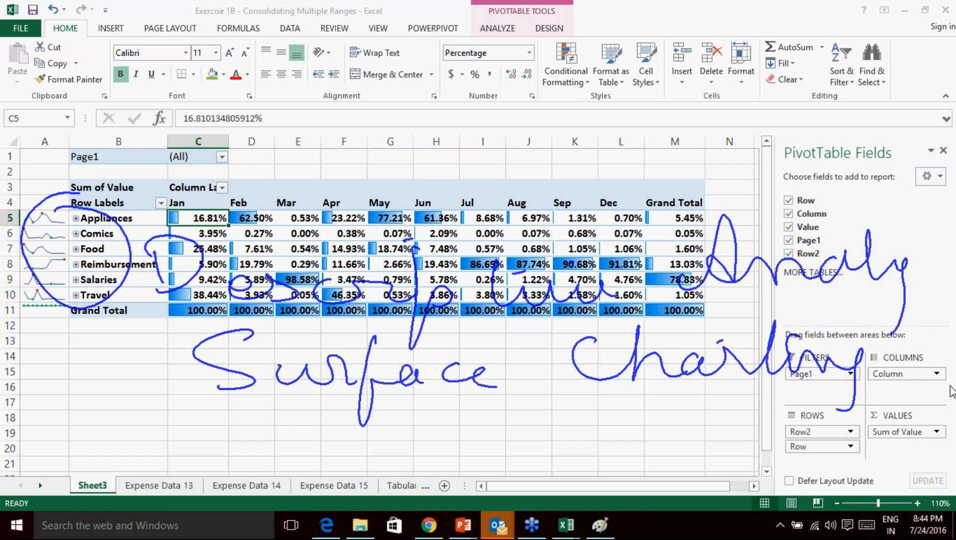
left_click(876, 472)
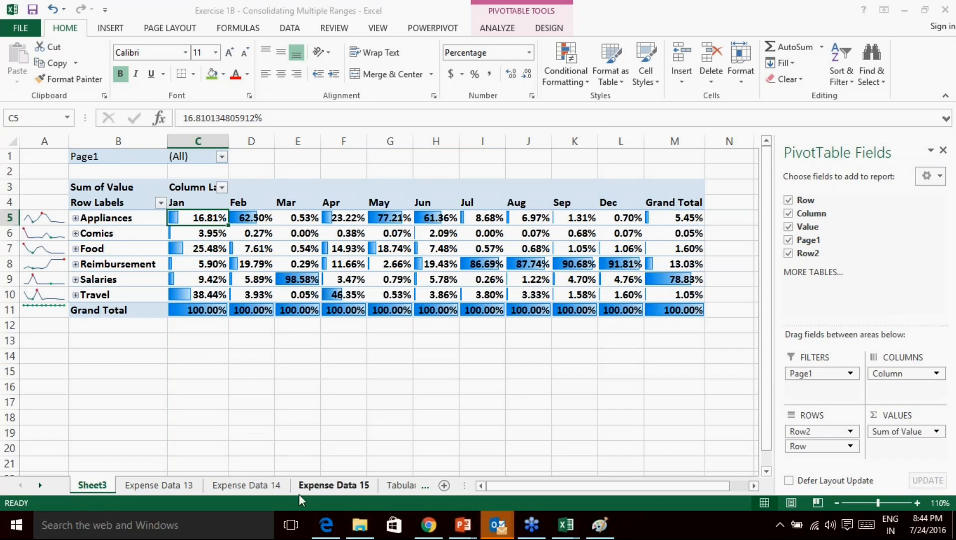
On Expense Data 13, highlight the cross tab's month headers, category labels and expense figures with the spotlight.
left_click(147, 487)
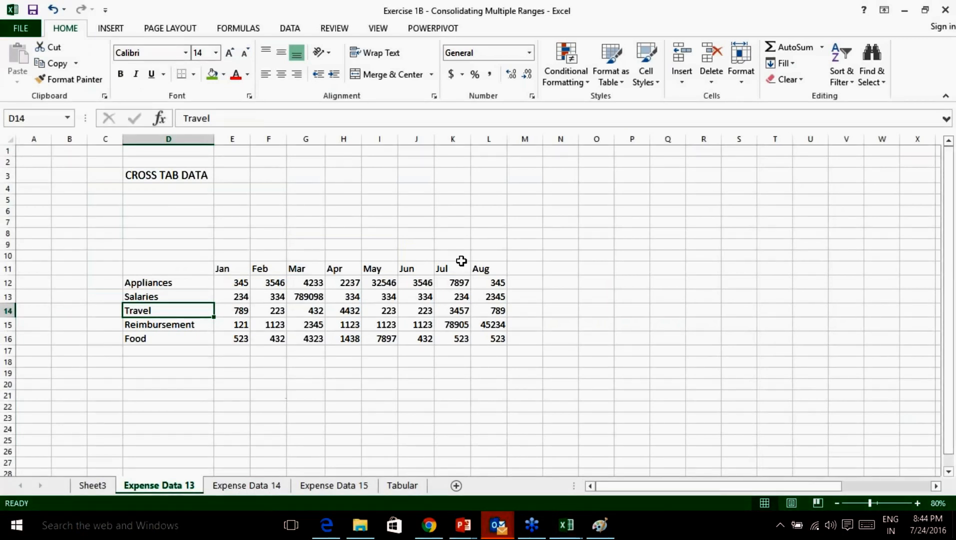
left_click_drag(244, 268, 474, 267)
left_click_drag(129, 283, 154, 340)
left_click_drag(233, 283, 481, 337)
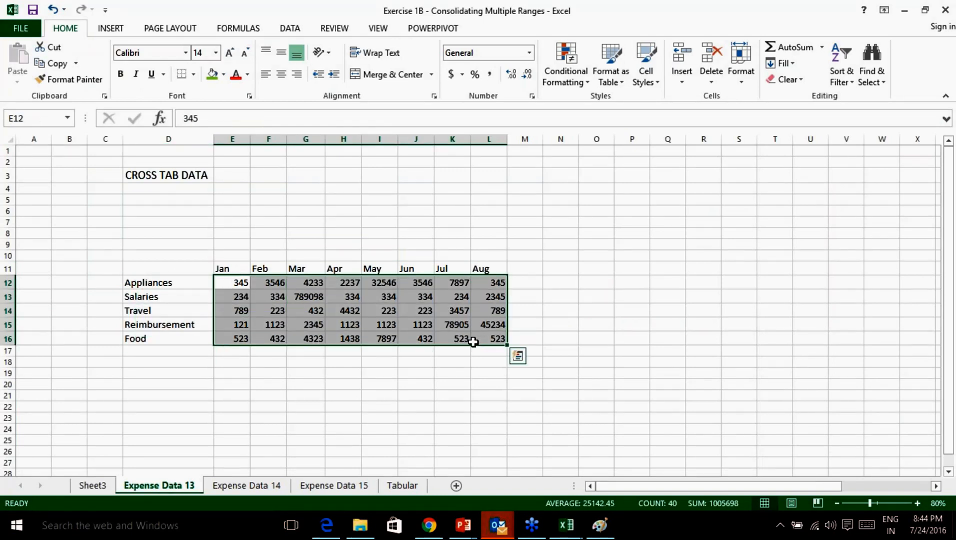
left_click(951, 386)
left_click(846, 443)
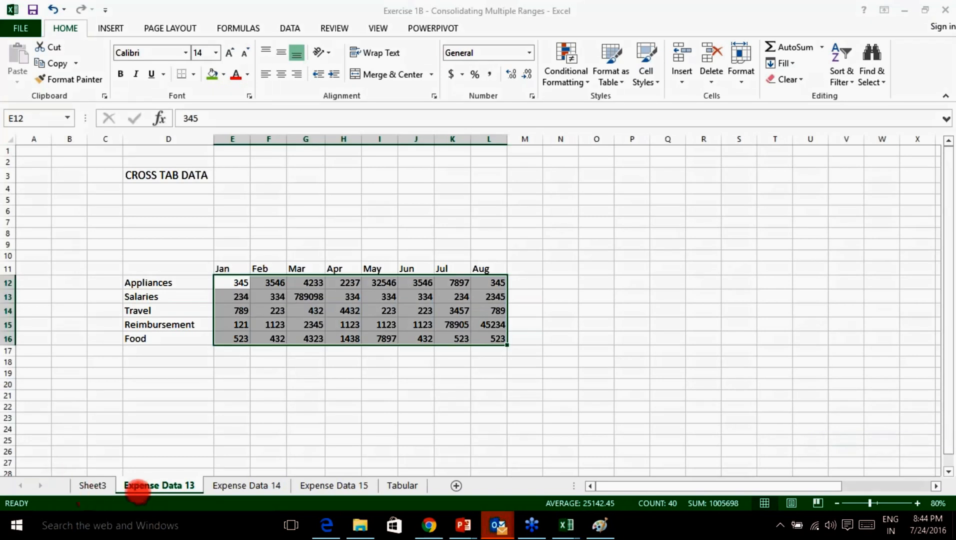
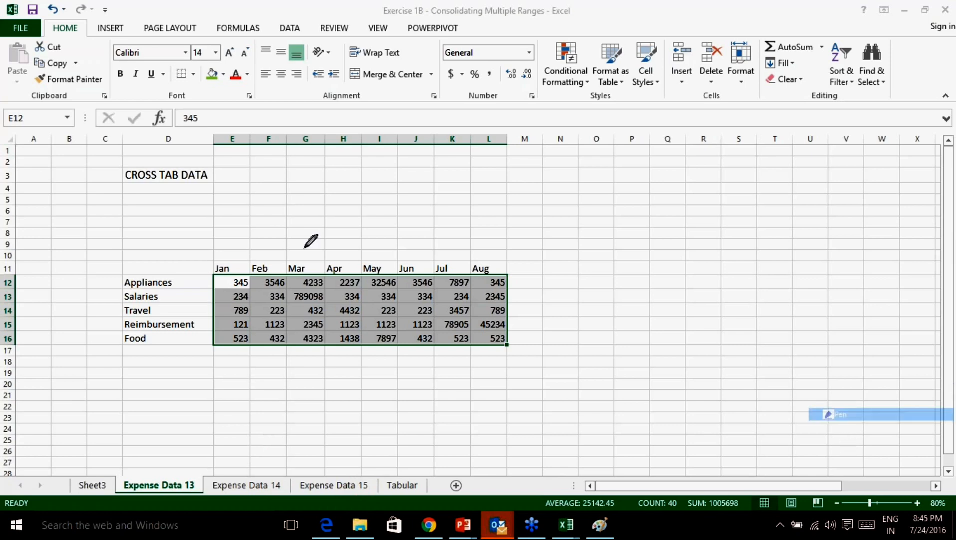
Mark up the cross tab with ink circles, arrows and lines, then erase all the ink.
mouse_move(159, 219)
left_mouse_down()
mouse_move(118, 258)
mouse_move(169, 383)
mouse_move(447, 369)
mouse_move(557, 299)
mouse_move(498, 238)
mouse_move(159, 219)
left_mouse_up()
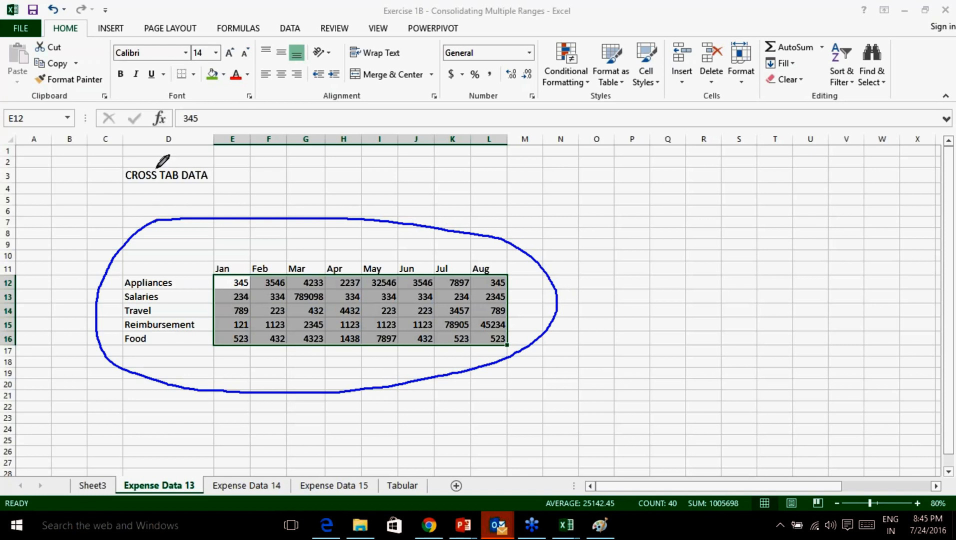
left_click_drag(153, 163, 181, 138)
mouse_move(631, 174)
left_mouse_down()
mouse_move(633, 338)
mouse_move(647, 321)
left_mouse_up()
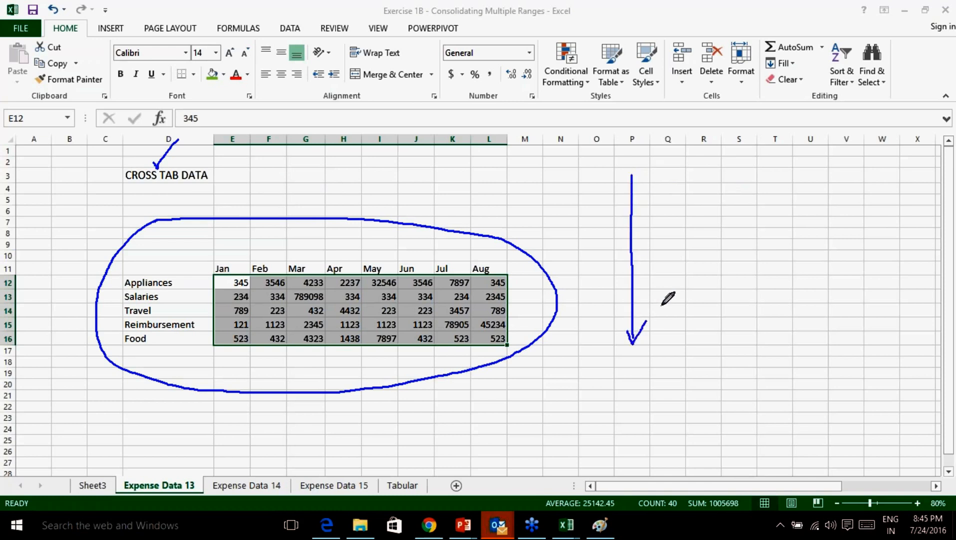
mouse_move(674, 176)
left_mouse_down()
mouse_move(674, 341)
mouse_move(686, 328)
left_mouse_up()
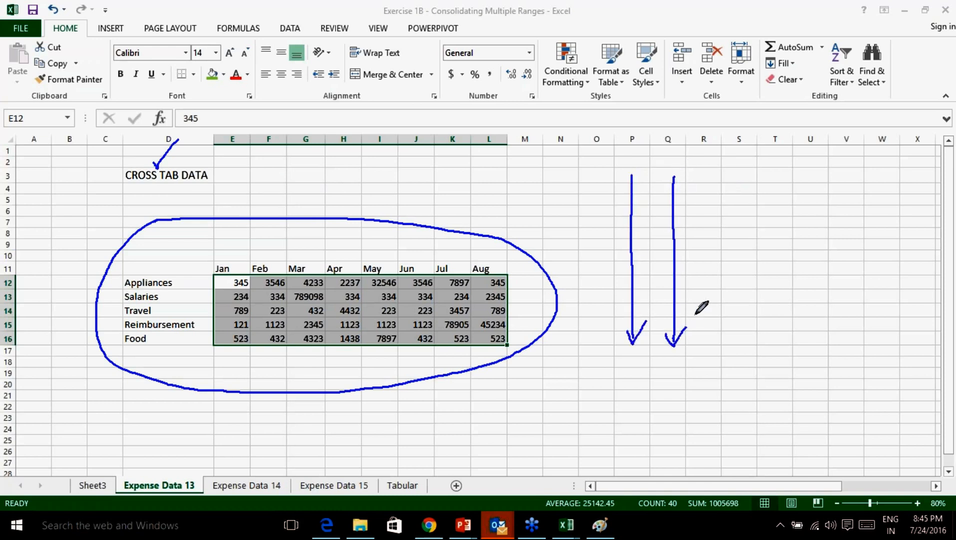
mouse_move(711, 172)
left_mouse_down()
mouse_move(706, 344)
mouse_move(723, 311)
left_mouse_up()
mouse_move(751, 182)
left_mouse_down()
mouse_move(745, 345)
mouse_move(754, 328)
left_mouse_up()
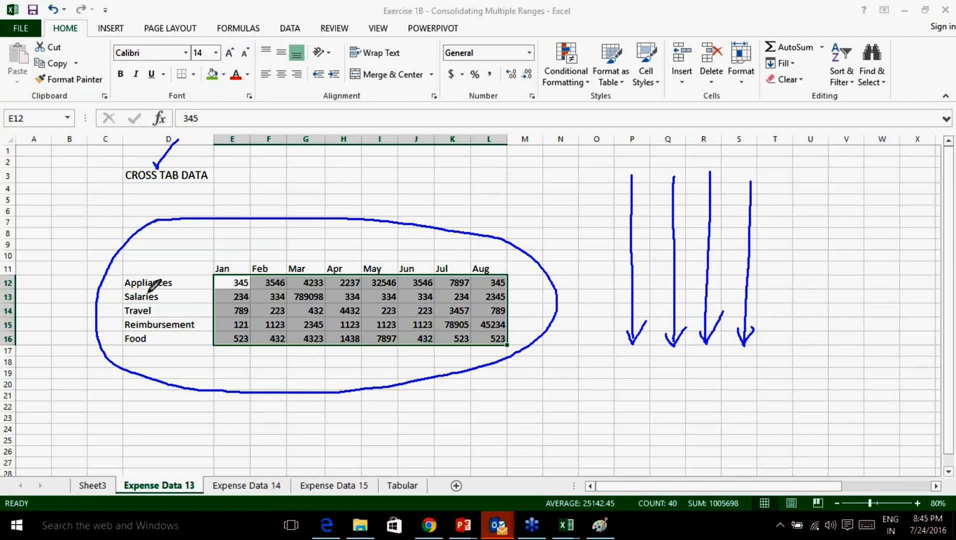
left_click_drag(218, 279, 868, 516)
left_click_drag(780, 479, 873, 529)
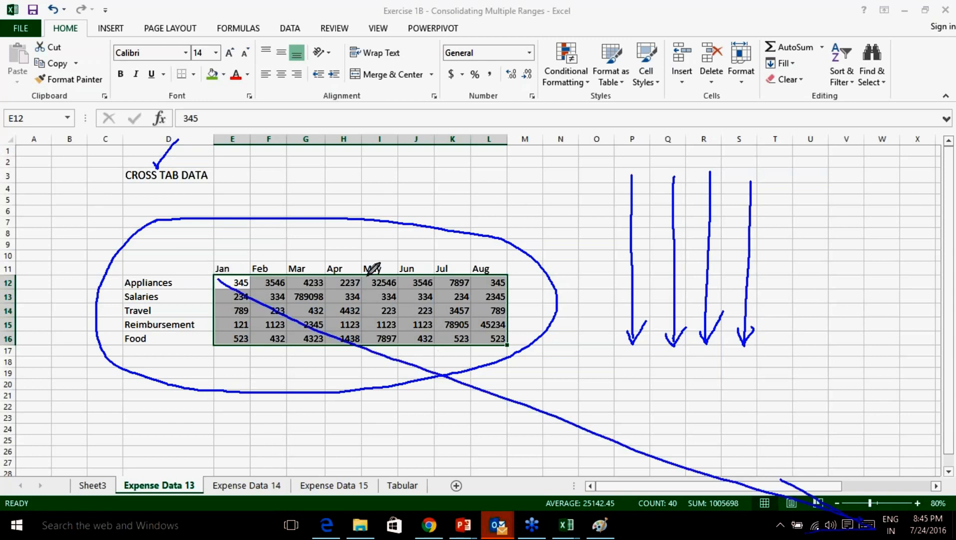
left_click_drag(524, 267, 710, 259)
left_click_drag(144, 351, 151, 431)
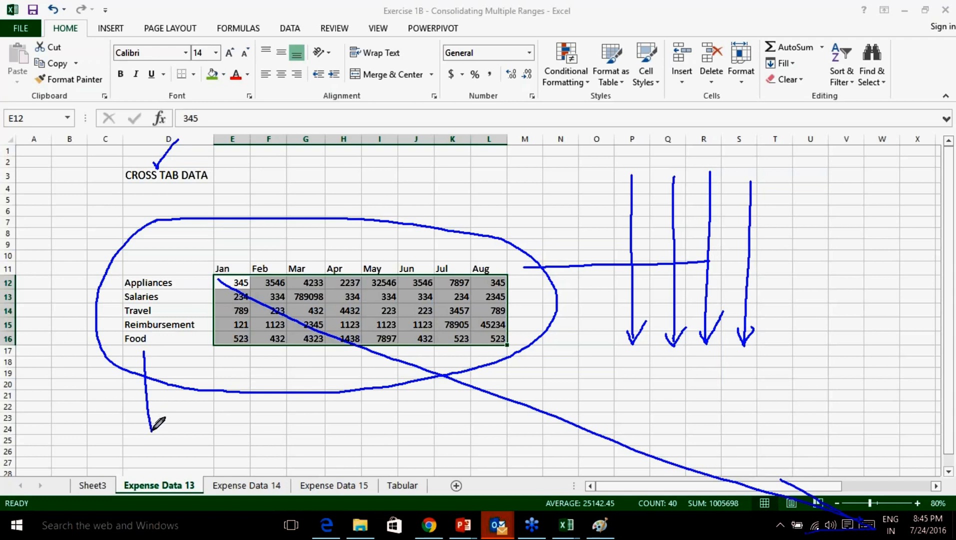
mouse_move(254, 281)
left_mouse_down()
mouse_move(657, 396)
mouse_move(642, 408)
left_mouse_up()
mouse_move(246, 318)
left_mouse_down()
mouse_move(433, 441)
mouse_move(415, 451)
left_mouse_up()
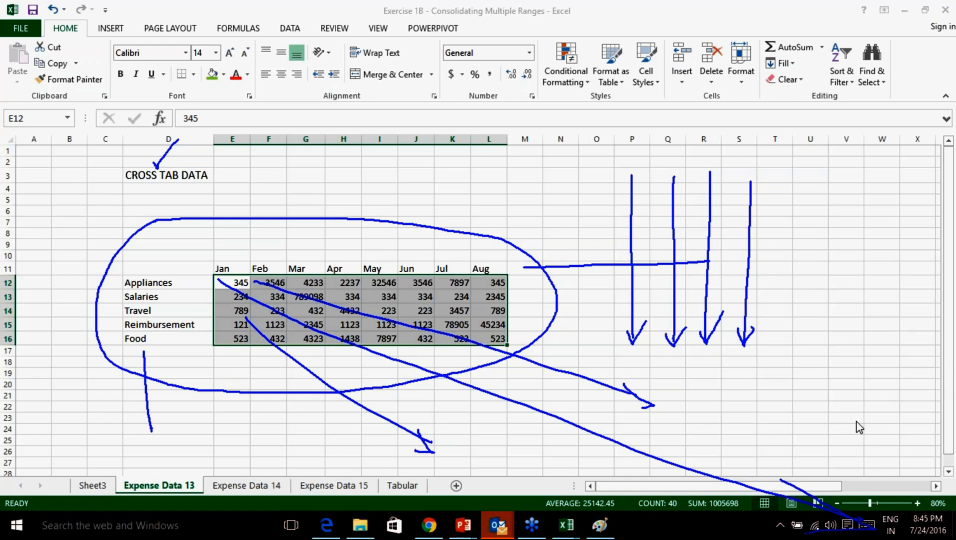
left_click(852, 482)
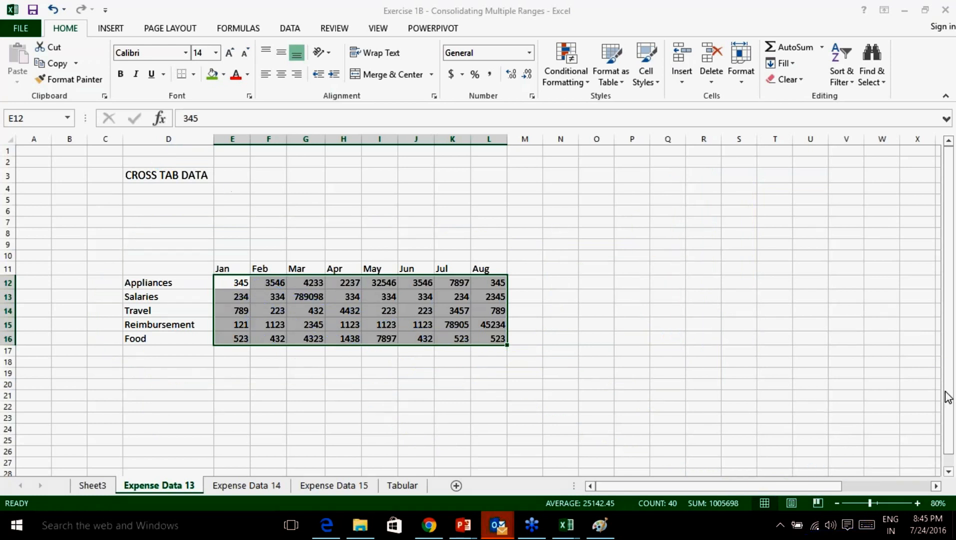
On the Tabular sheet, select the Expense Category, Expense Amount and Currency headers.
left_click(402, 486)
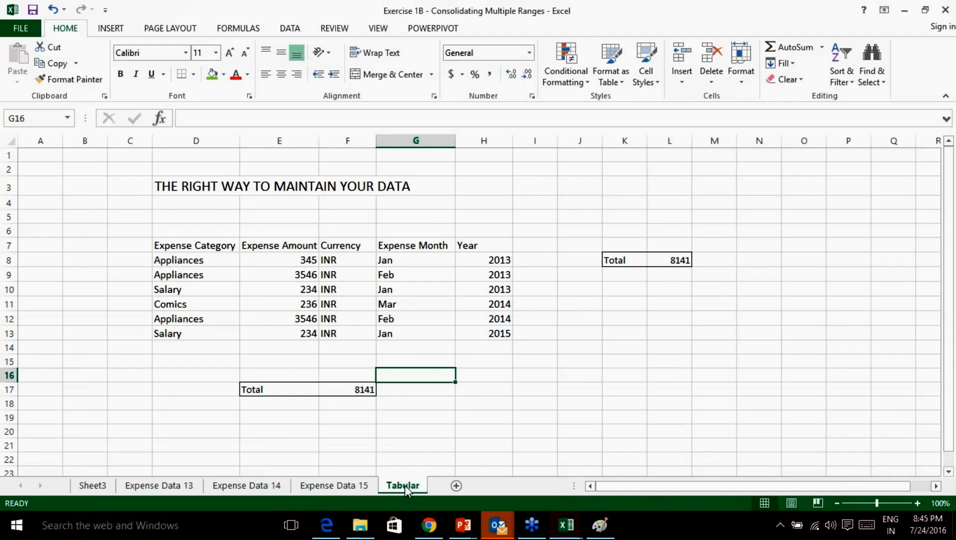
left_click(170, 244)
left_click(187, 259)
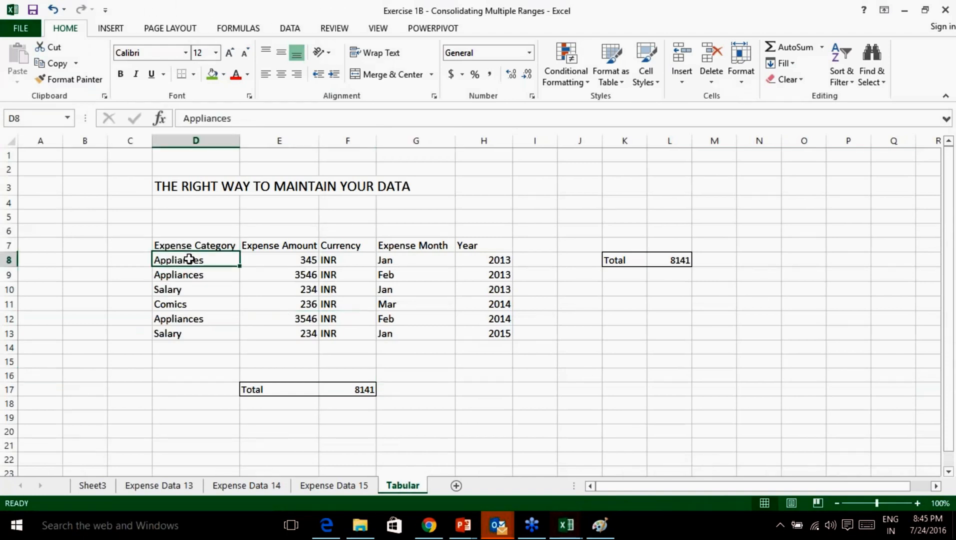
left_click(283, 243)
left_click(348, 245)
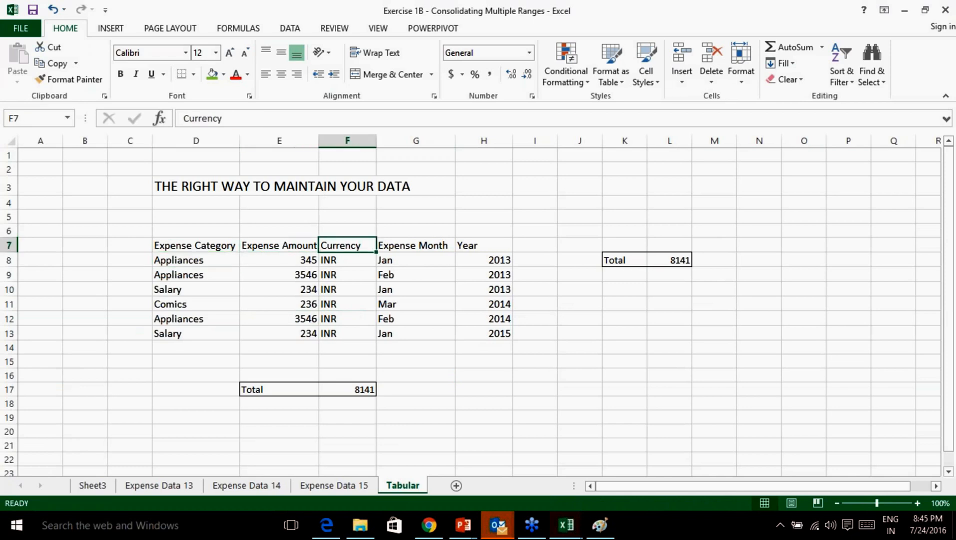
Check Feb Appliances 3546 on Expense Data 15, then select Tabular's records D7:H13.
left_click(335, 486)
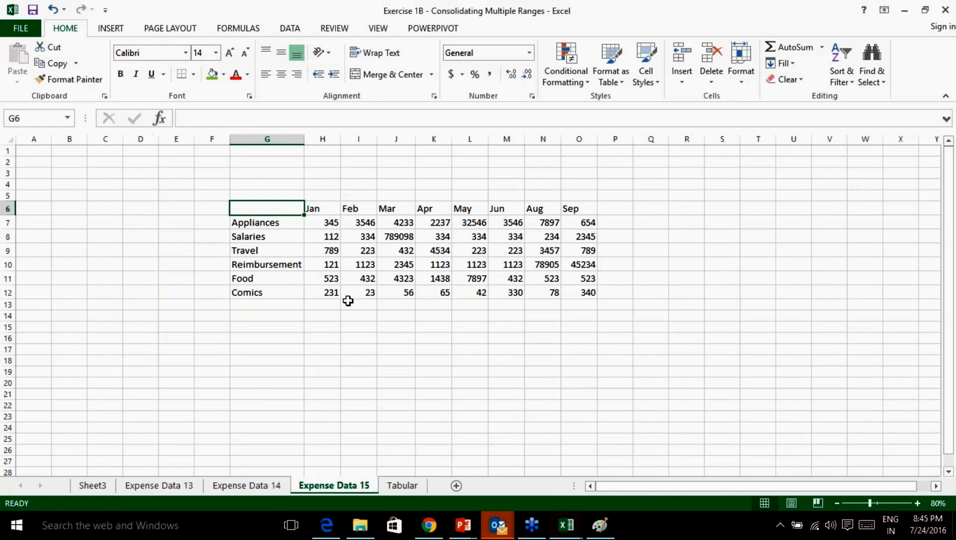
left_click(375, 223)
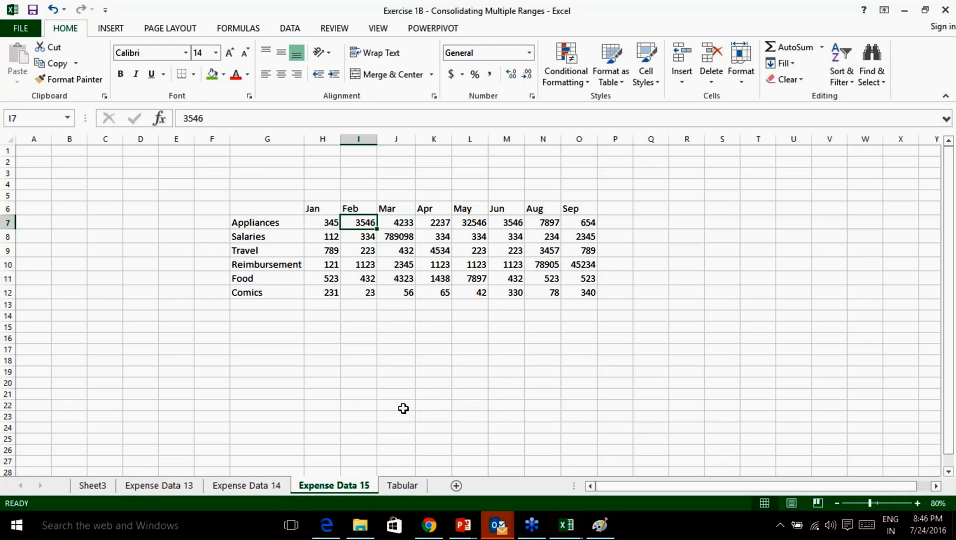
left_click(403, 486)
left_click_drag(353, 245, 356, 335)
left_click_drag(416, 245, 416, 334)
left_click_drag(485, 245, 487, 327)
left_click_drag(214, 247, 496, 334)
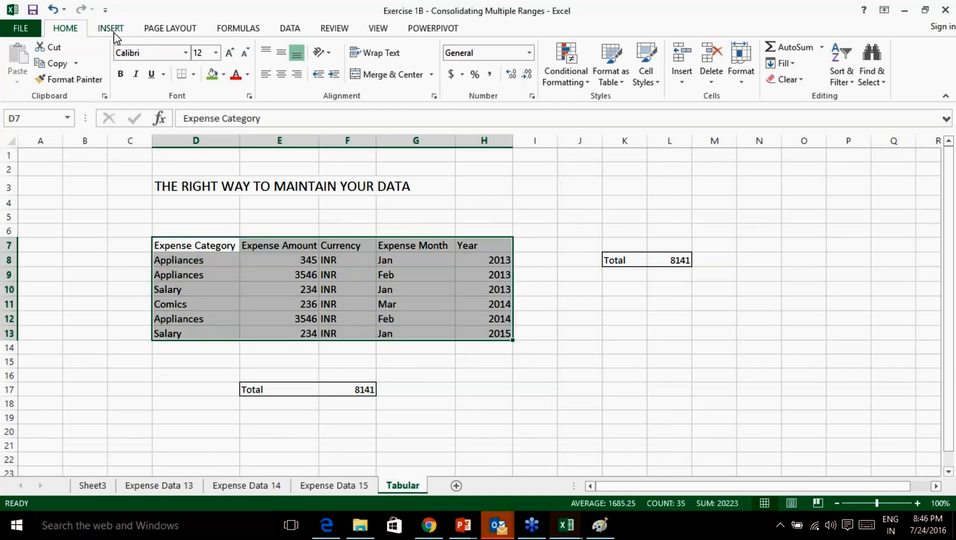
Convert the records into a table with headers and clear the Total 8141 in rows 14–20.
key("ctrl+t")
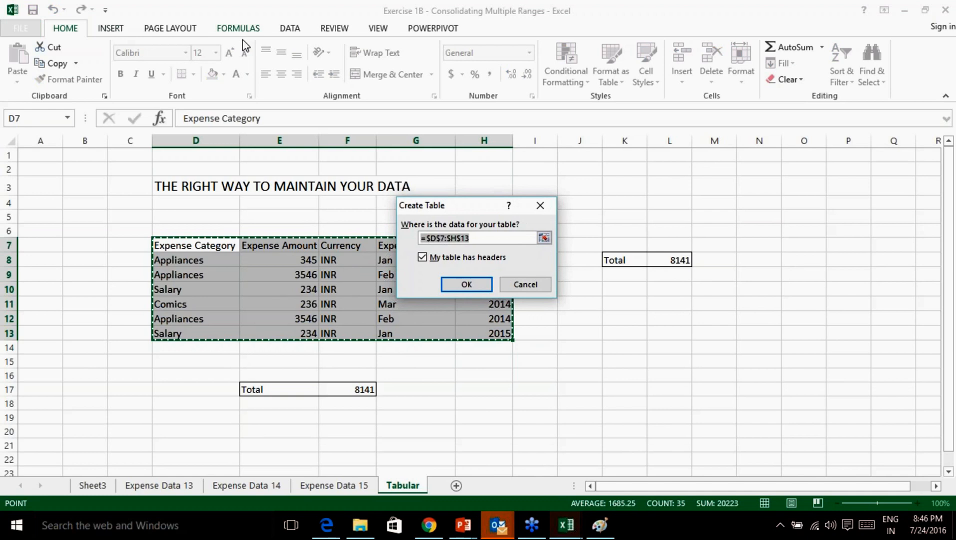
left_click(456, 284)
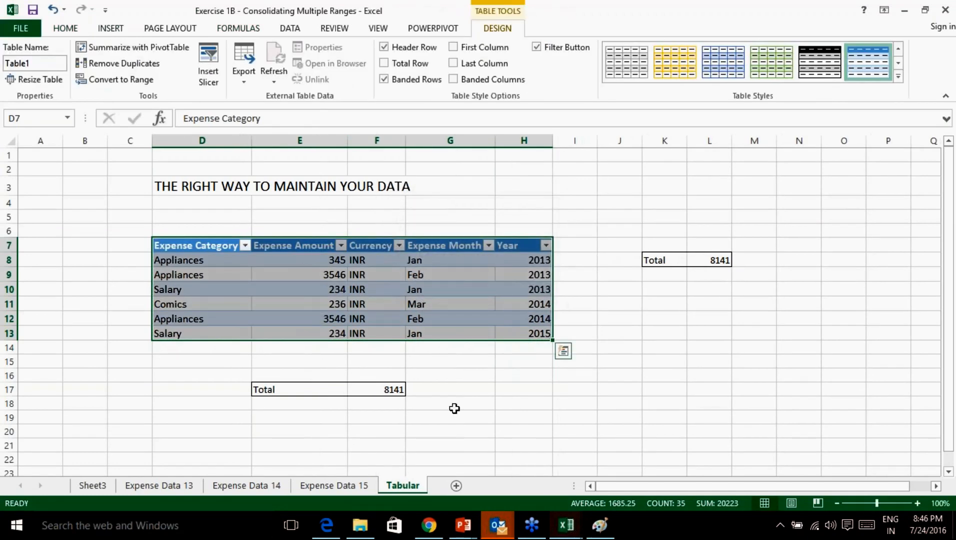
left_click(380, 391)
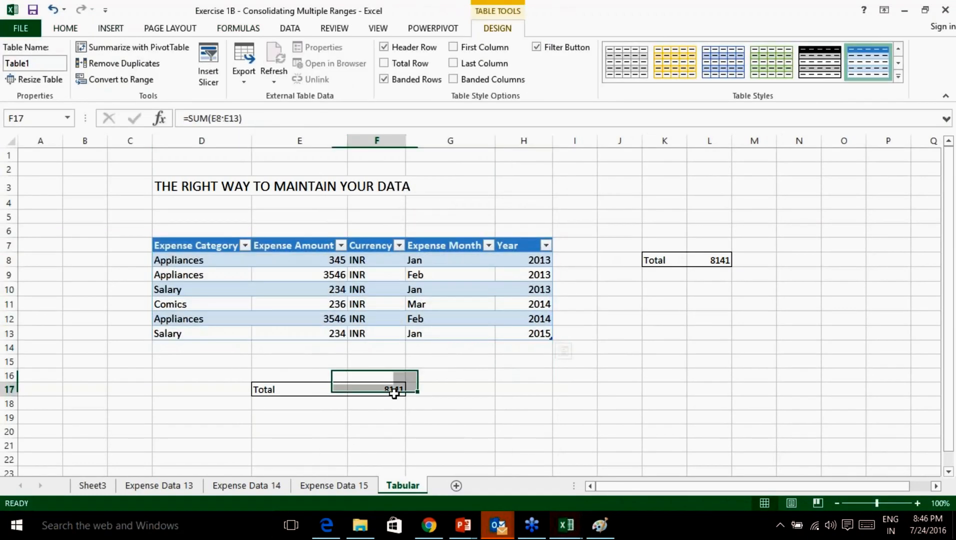
left_click_drag(242, 344, 550, 433)
key("Delete")
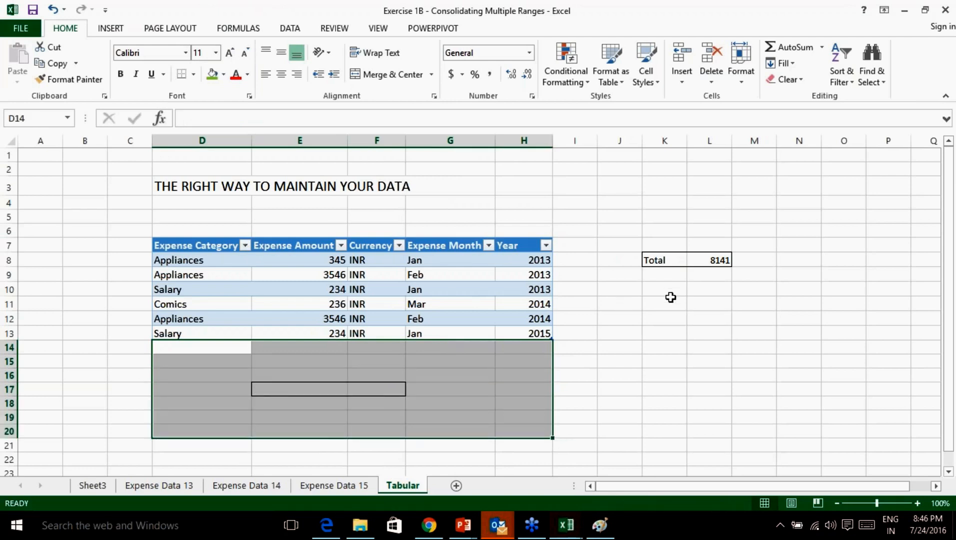
Inspect the side Total 8141 in L8, then reselect the whole expense table.
left_click(693, 289)
left_click(660, 258)
left_click(704, 259)
left_click_drag(655, 243, 755, 282)
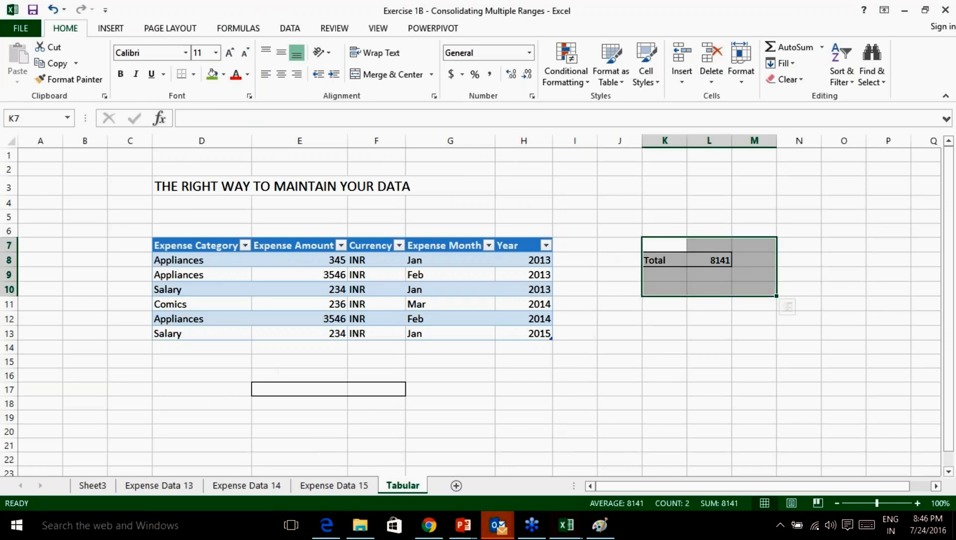
left_click_drag(168, 244, 539, 339)
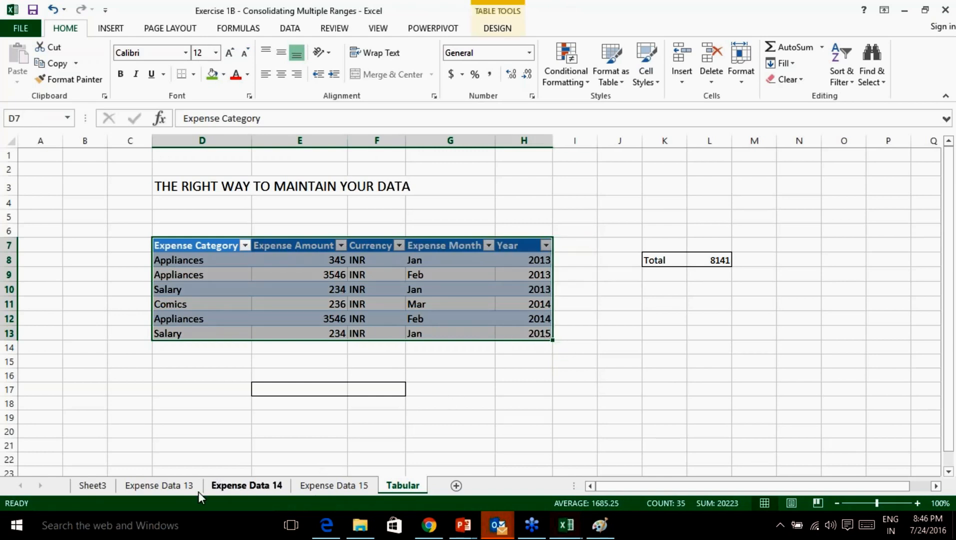
On Expense Data 13, select cross tab cells, ending with all its values.
left_click(179, 488)
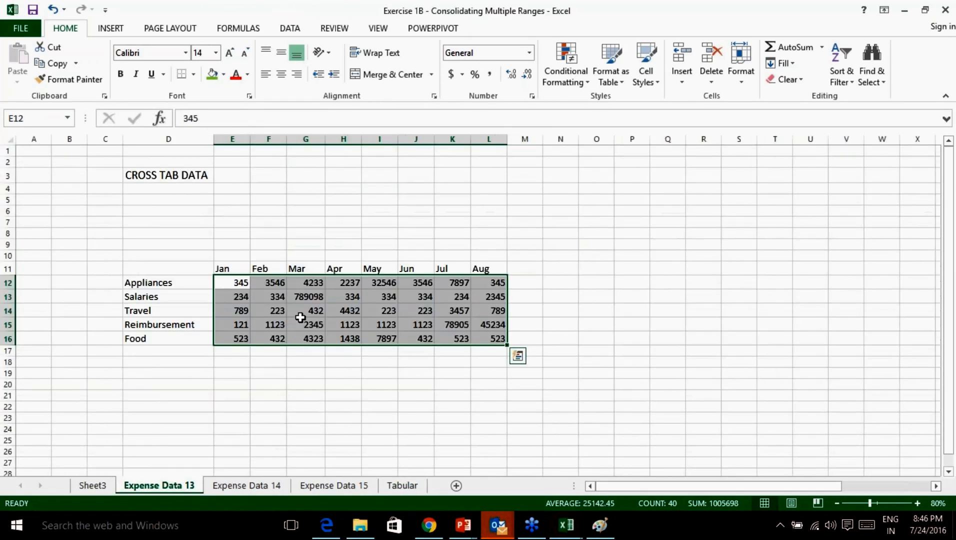
left_click(232, 284)
left_click_drag(194, 267, 225, 279)
left_click(233, 283)
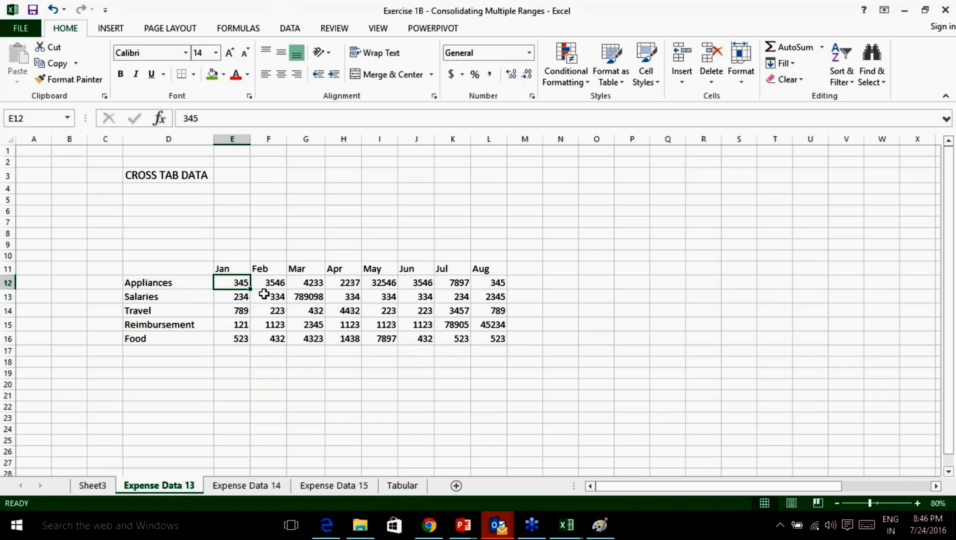
left_click(271, 298)
left_click(303, 297)
left_click_drag(239, 282, 473, 336)
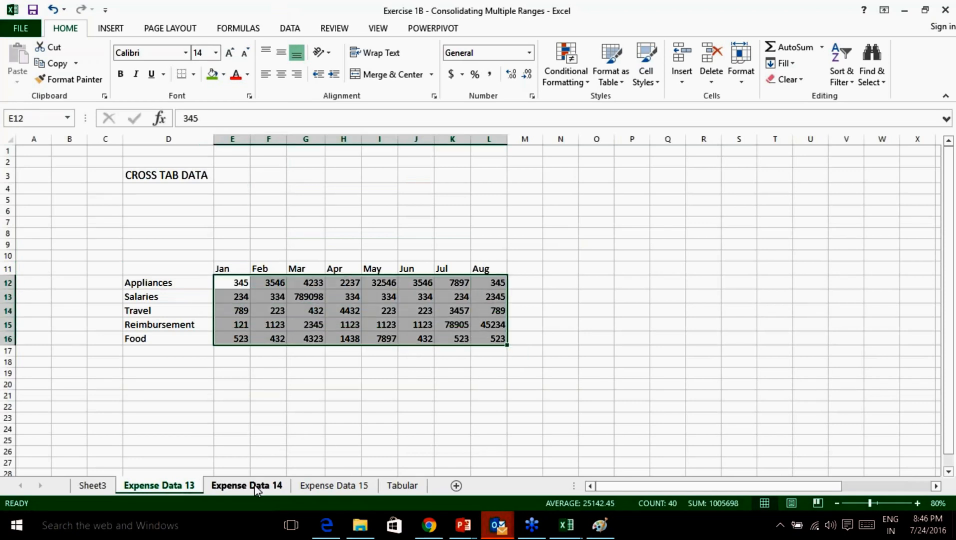
Step through Expense Data 14 and 15 back to Tabular and select the whole expense table.
left_click(256, 487)
left_click(348, 486)
left_click(408, 486)
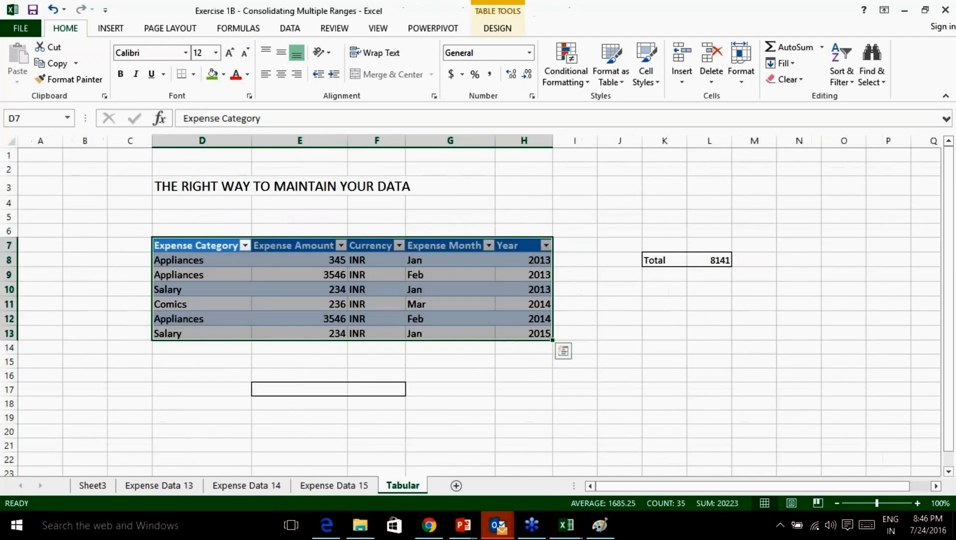
left_click_drag(198, 246, 520, 339)
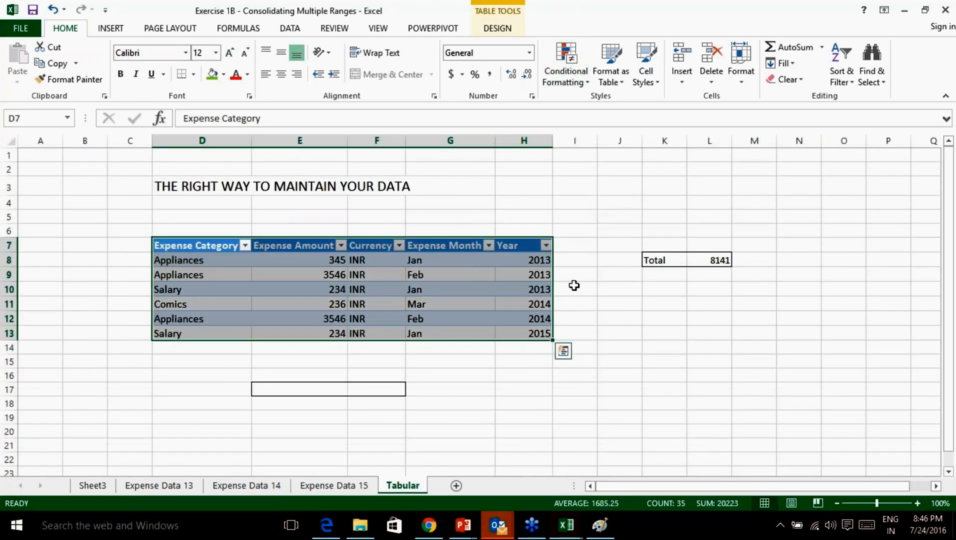
left_click(590, 320)
left_click_drag(222, 245, 504, 333)
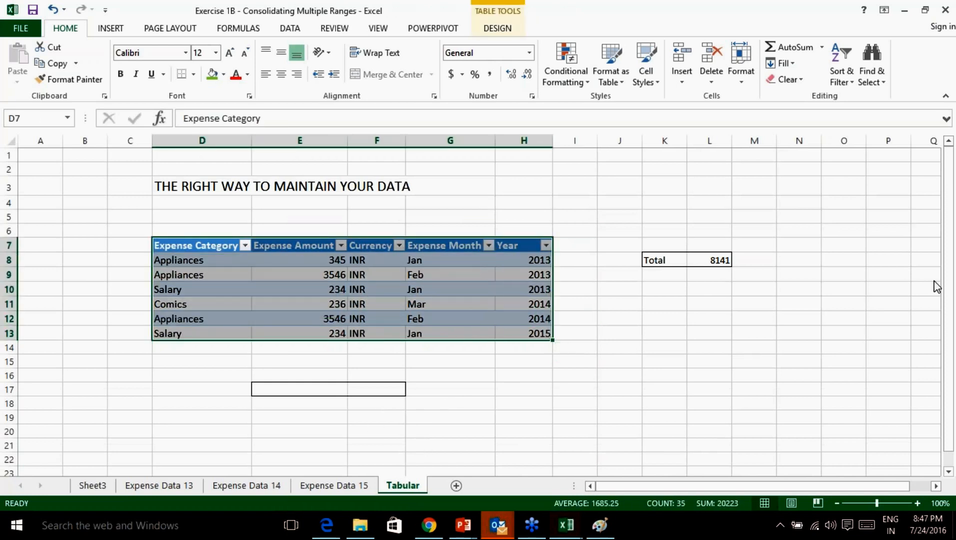
Close the Exercise 1B workbook, discarding changes with Don't Save.
left_click(947, 11)
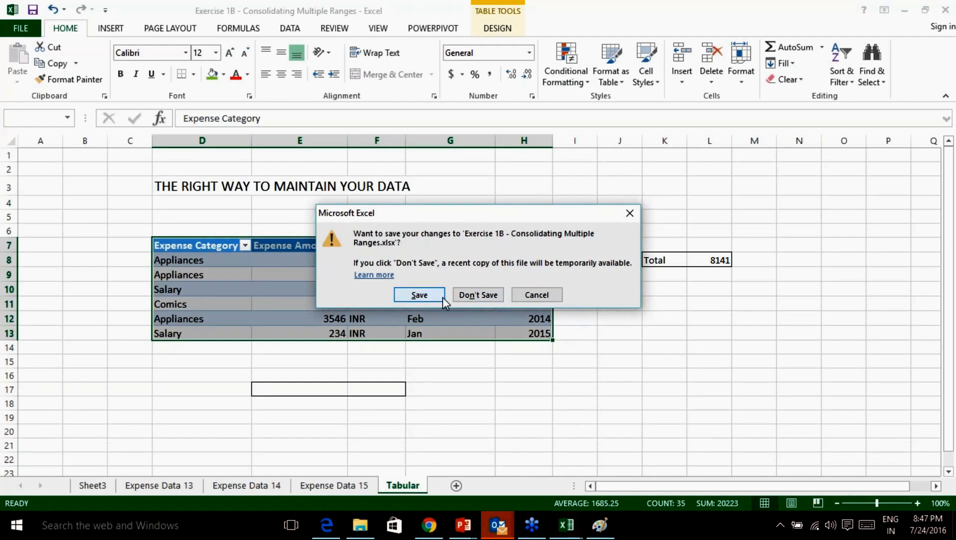
left_click(479, 296)
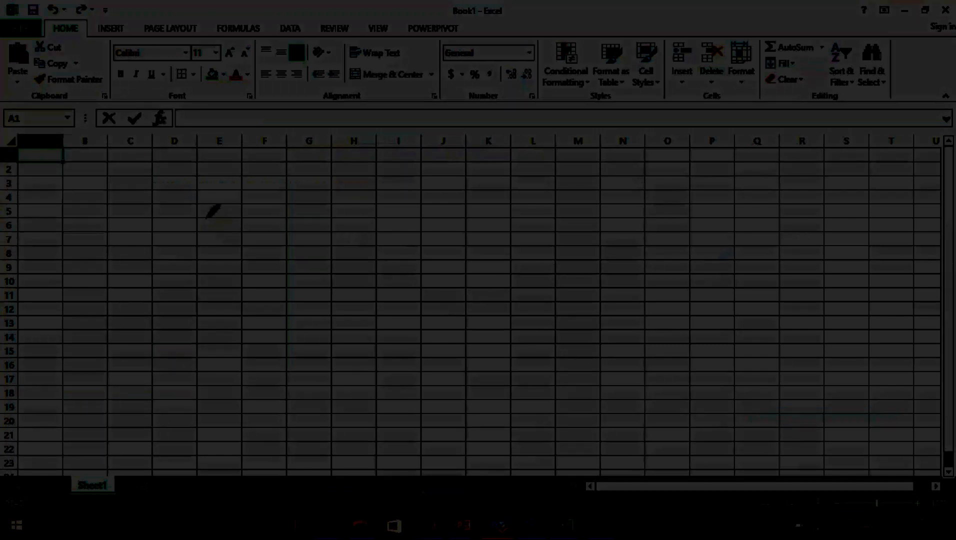
Ink '1:30' with a checkmark, then a circled 5 and a circled 10, on the sheet.
left_click_drag(234, 210, 241, 262)
left_click(284, 213)
left_click(286, 242)
left_click_drag(313, 209, 322, 248)
left_click_drag(393, 210, 392, 209)
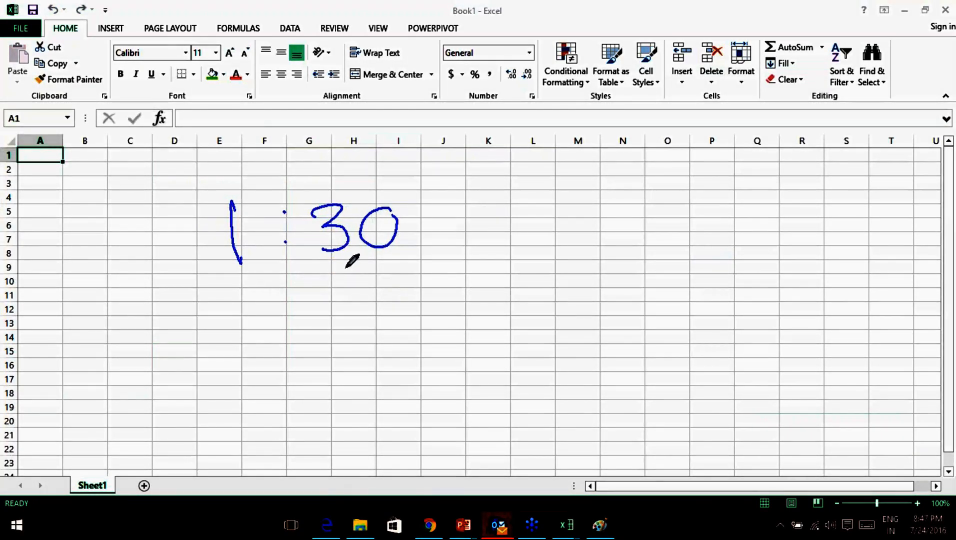
left_click_drag(422, 217, 493, 192)
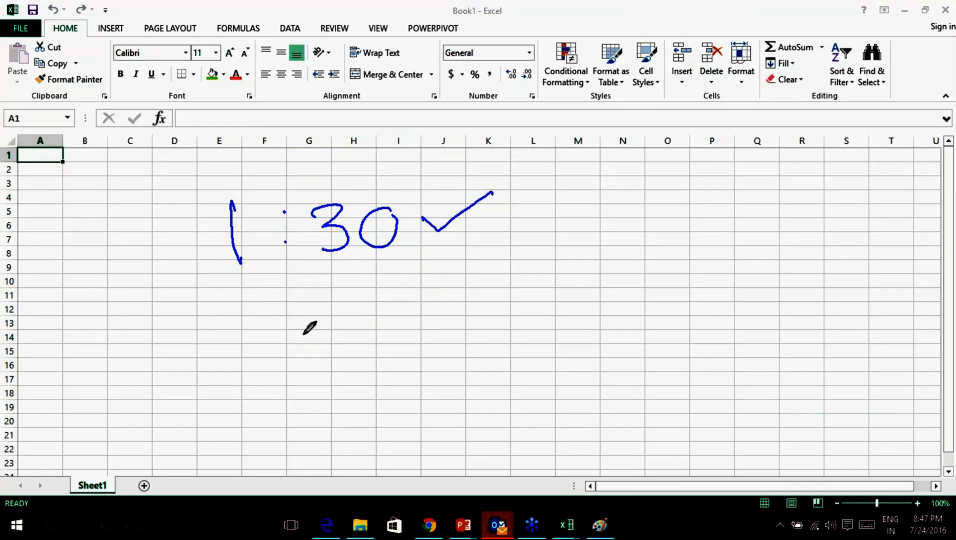
left_click_drag(386, 297, 367, 347)
mouse_move(408, 272)
left_mouse_down()
mouse_move(369, 359)
mouse_move(406, 270)
left_mouse_up()
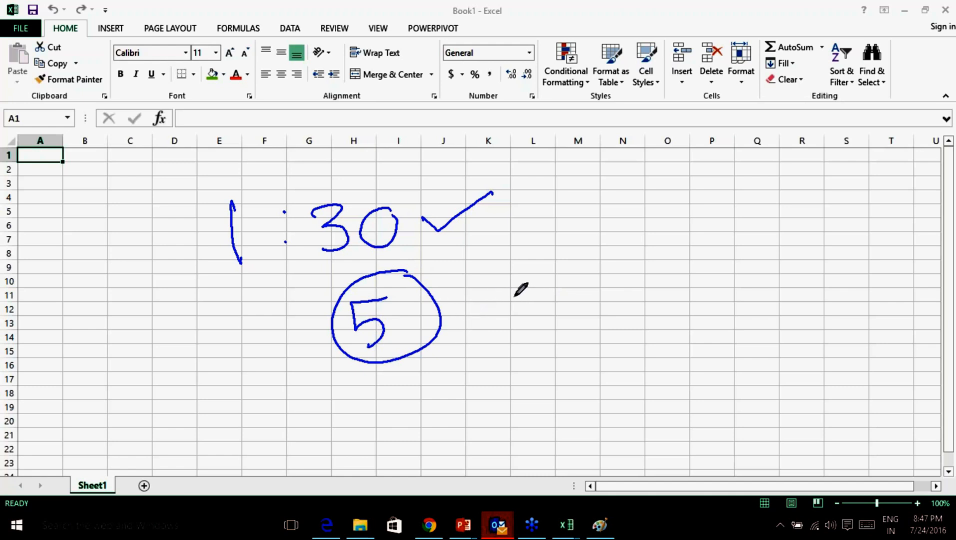
left_click_drag(522, 290, 529, 334)
mouse_move(571, 285)
left_mouse_down()
mouse_move(553, 315)
mouse_move(569, 284)
mouse_move(598, 347)
mouse_move(590, 274)
left_mouse_up()
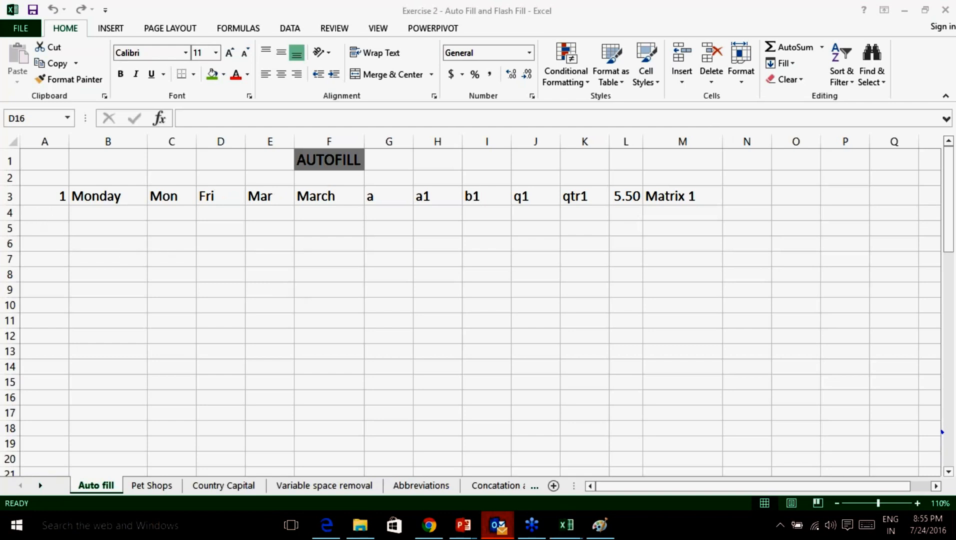
Point out the AUTOFILL heading in F1 and zoom the sheet to 120%.
left_click(57, 194)
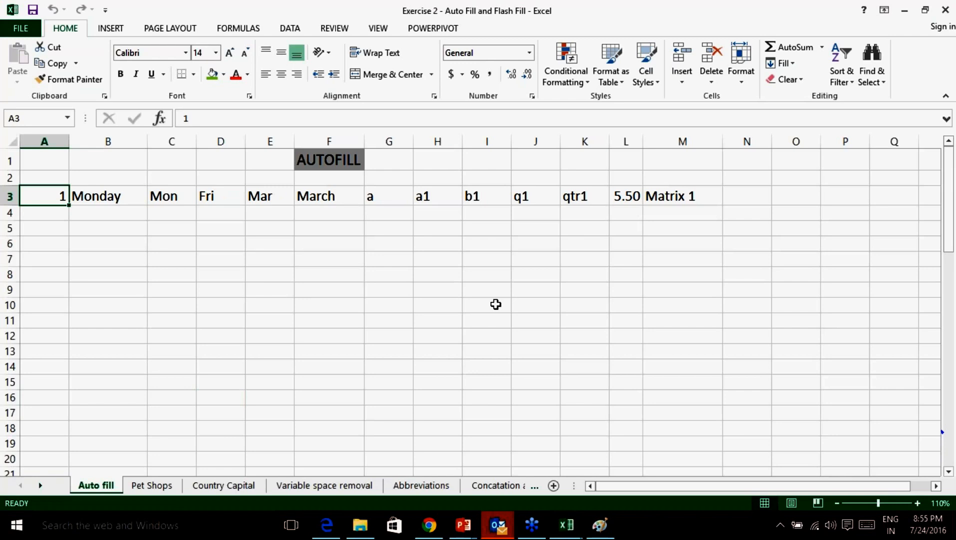
left_click(756, 408)
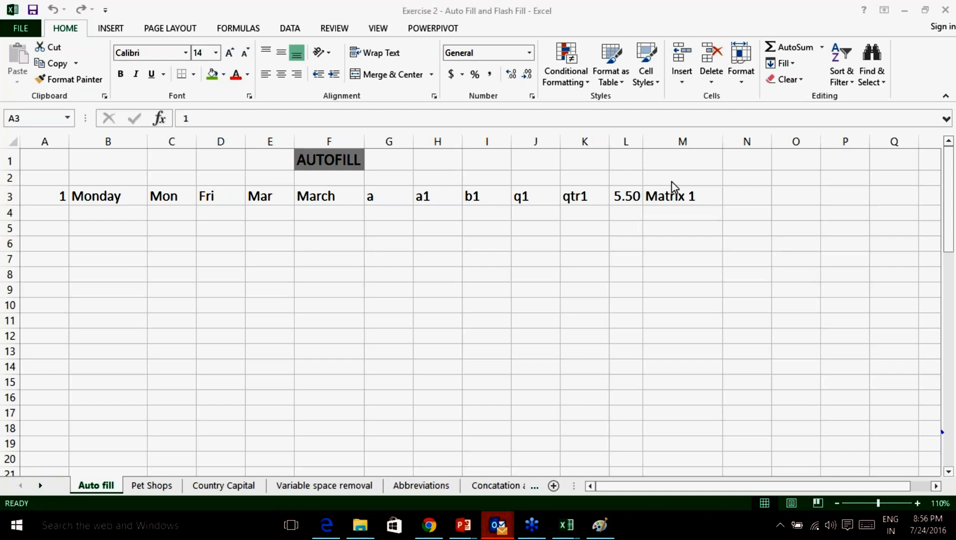
left_click(93, 215)
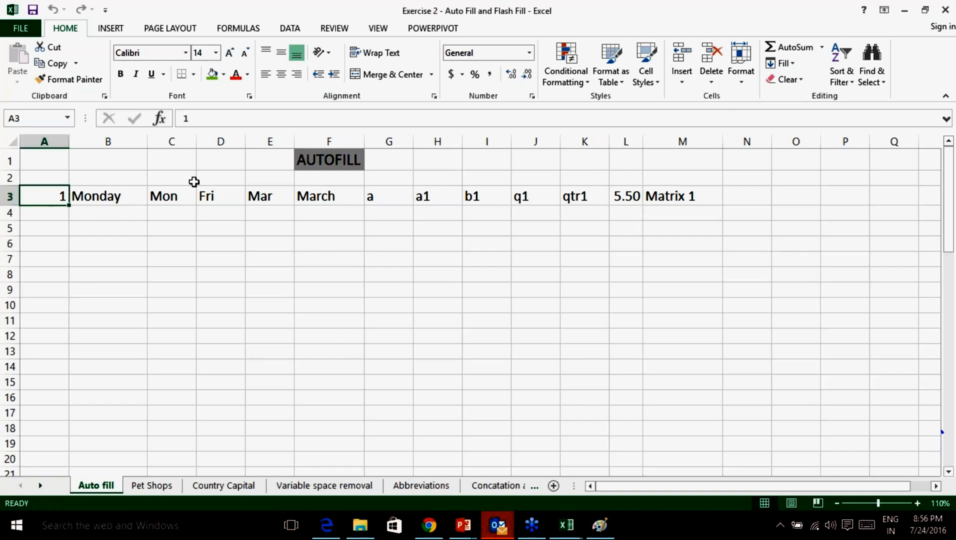
left_click(320, 160)
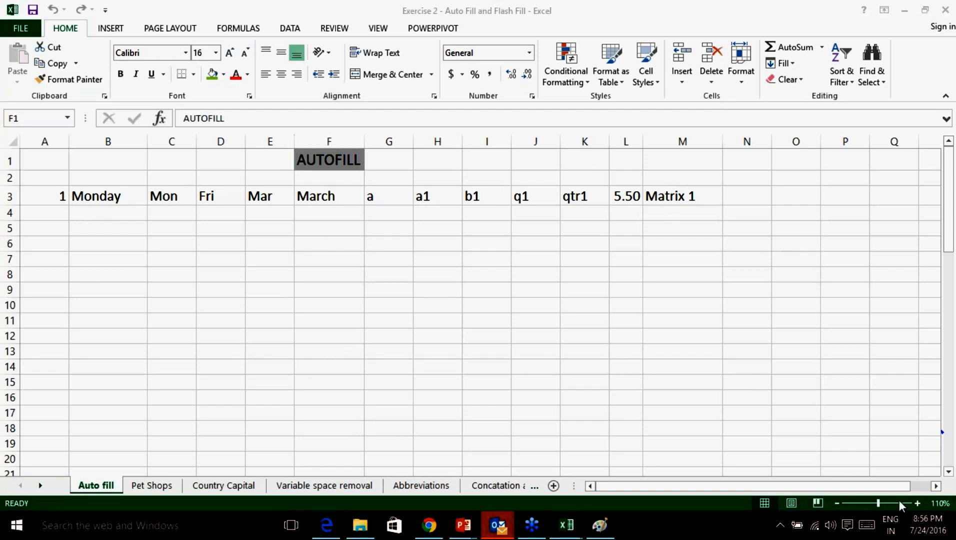
left_click(790, 449)
left_click(259, 161)
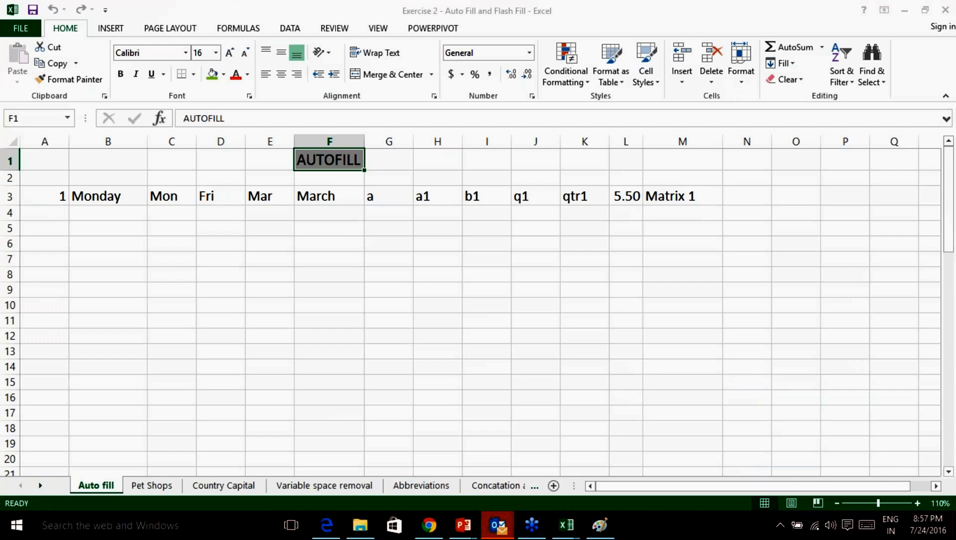
left_click(918, 503)
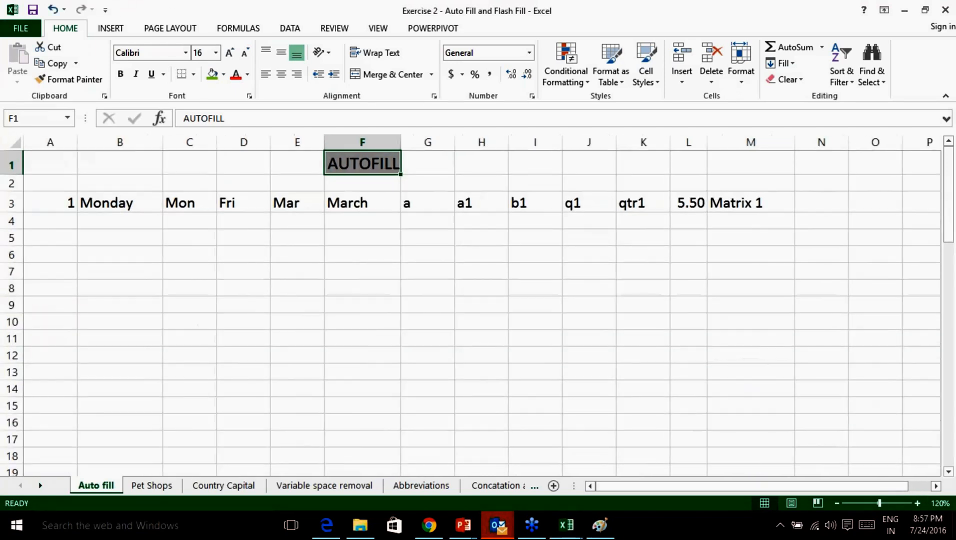
Try filling column A from 1, undoing each trial, and enter 2 in A4.
left_click(50, 202)
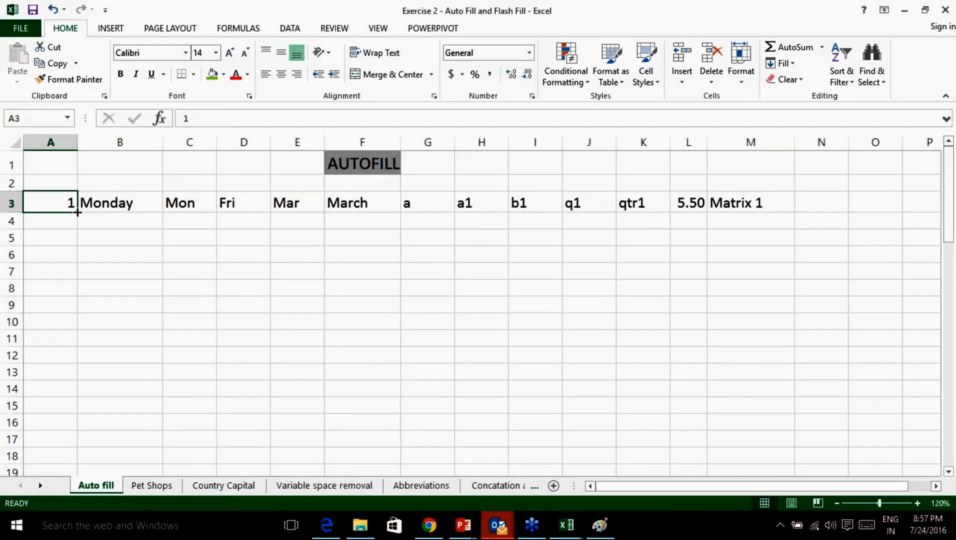
left_click_drag(77, 212, 76, 402)
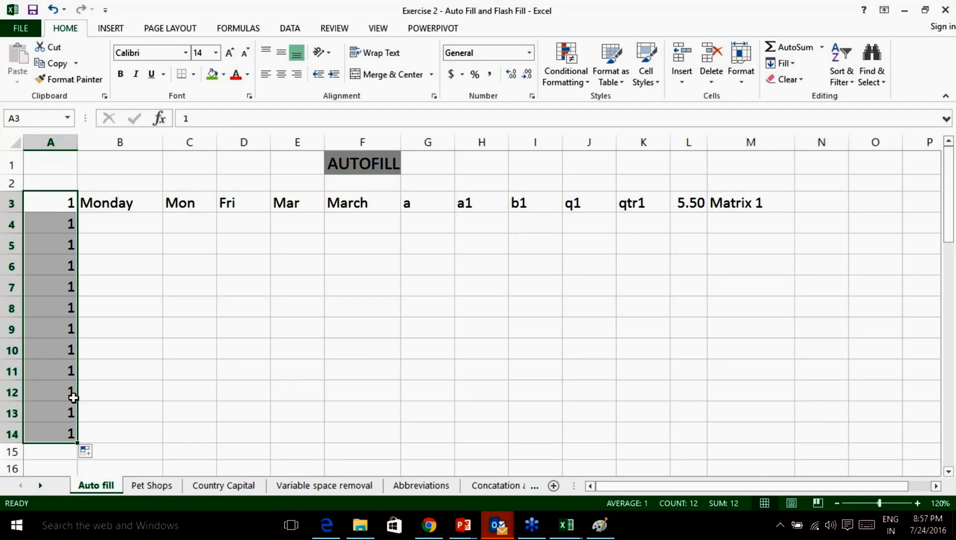
key("ctrl+z")
left_click(118, 209)
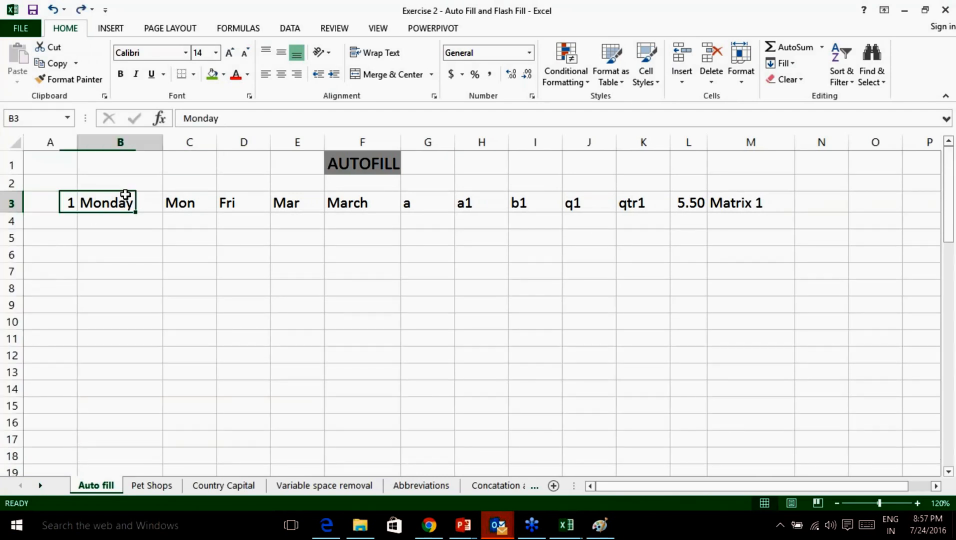
left_click(65, 215)
type("2")
left_click_drag(70, 200, 73, 412)
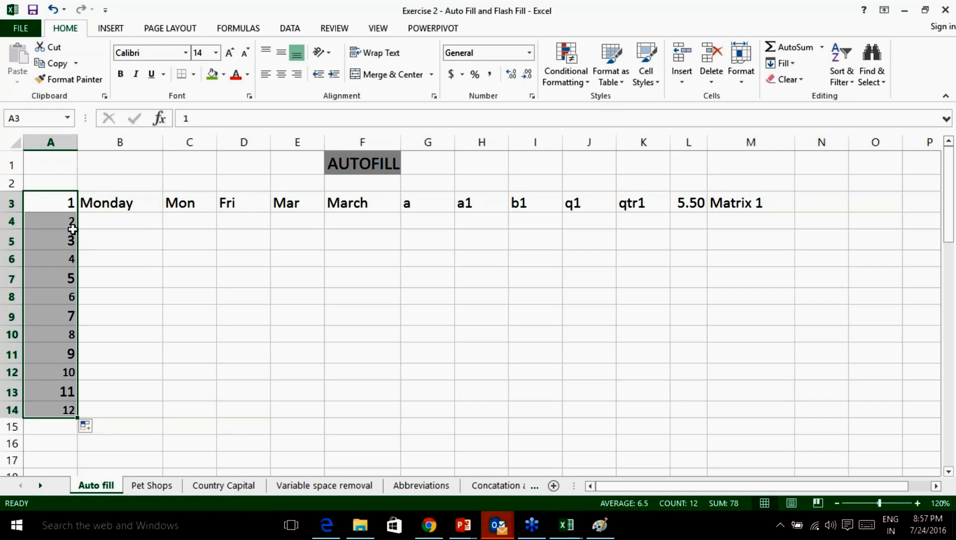
key("ctrl+z")
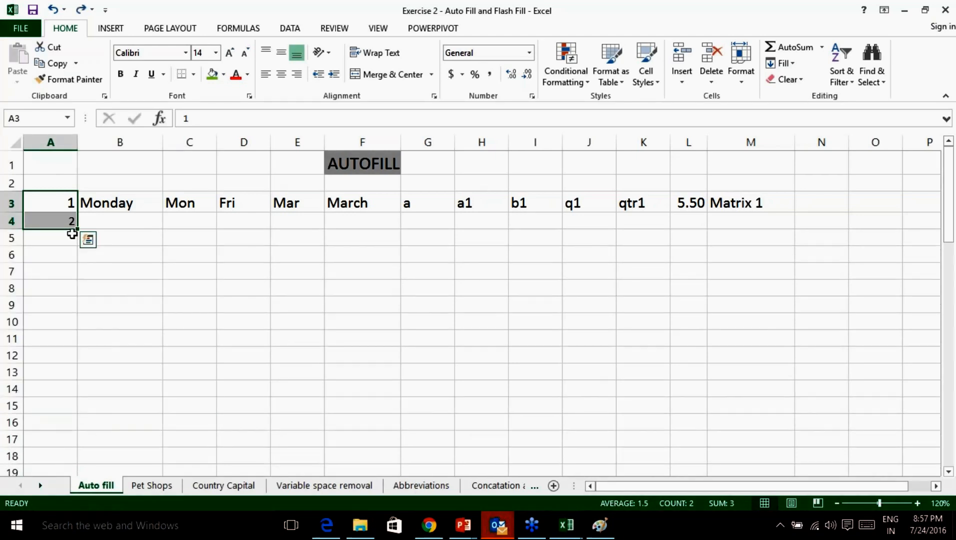
Add a new blank worksheet, Sheet1.
left_click(129, 295)
scroll(320, 390, "down", 2)
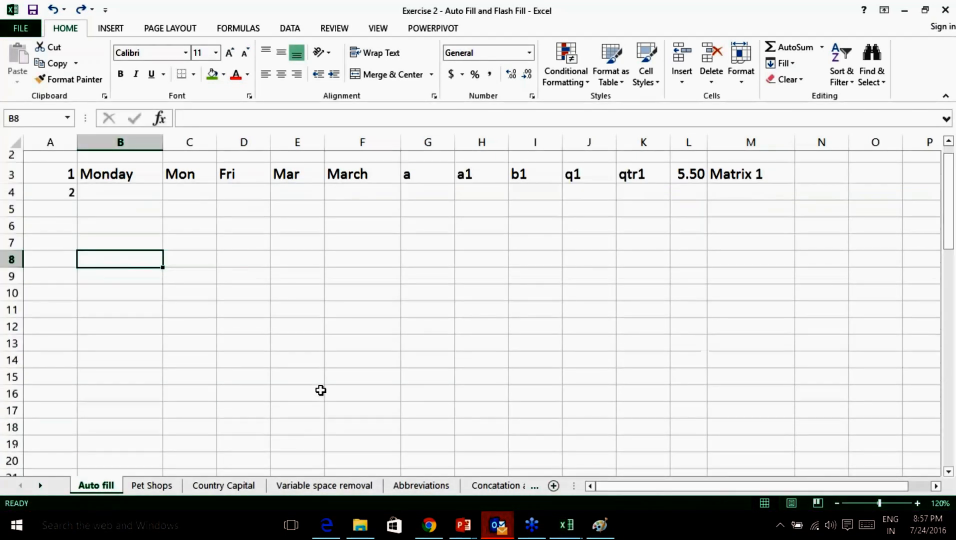
scroll(321, 390, "up", 2)
left_click(553, 486)
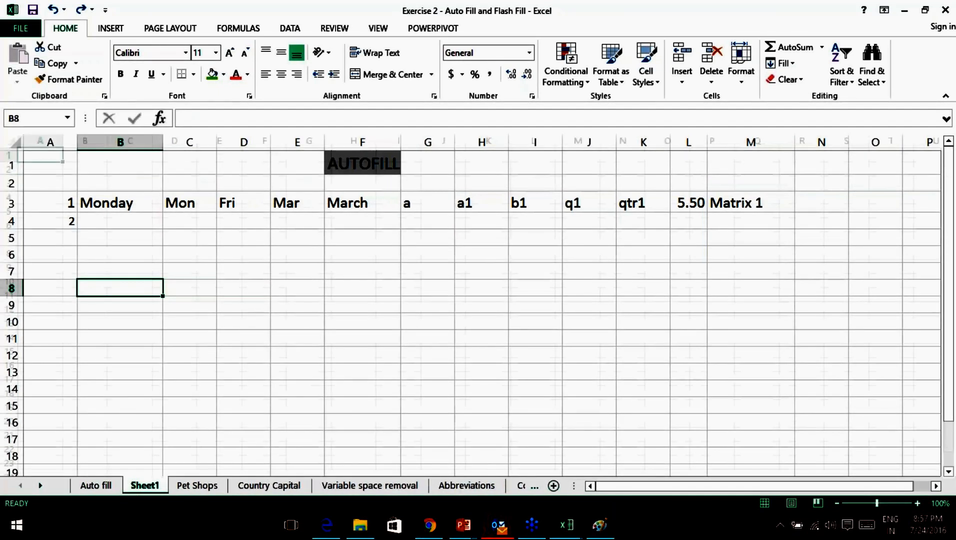
Enter 1–6 in D5:I5 and extend the series to 15 in R5.
left_click(170, 210)
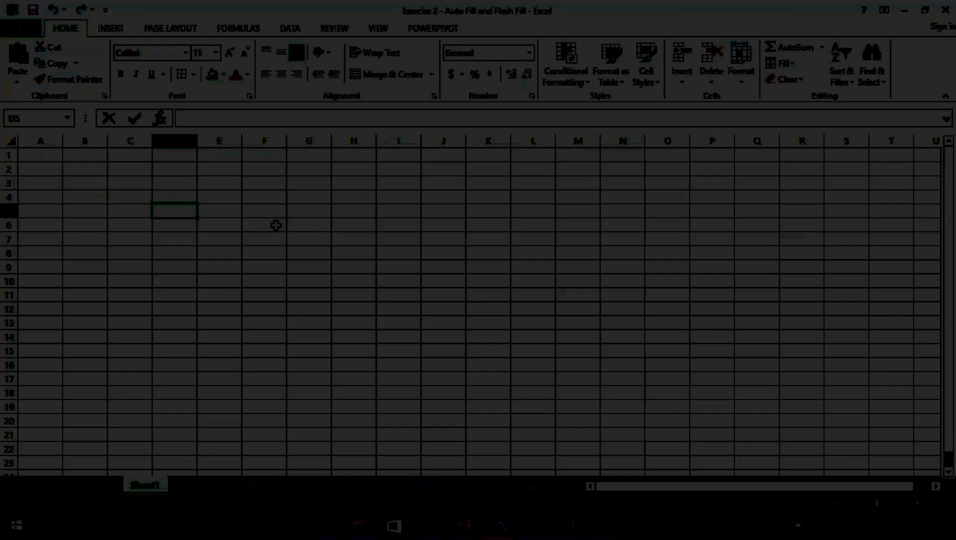
type("1")
key("Tab")
type("2")
key("Tab")
type("3")
key("Tab")
key("Right")
type("4")
key("Left")
type("4")
key("Right")
type("5")
key("Tab")
type("6")
key("Tab")
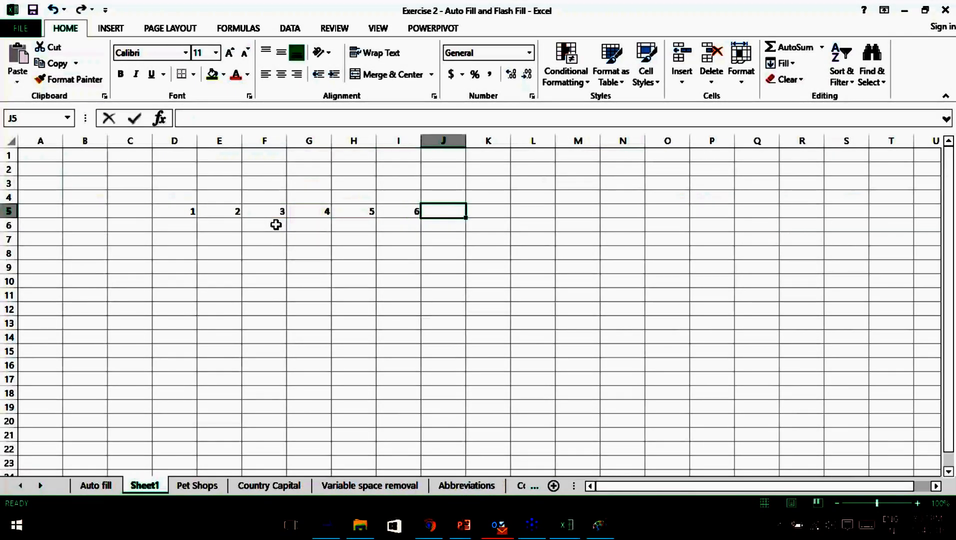
left_click_drag(190, 211, 810, 220)
mouse_move(716, 487)
left_mouse_down()
mouse_move(924, 488)
mouse_move(724, 489)
left_mouse_up()
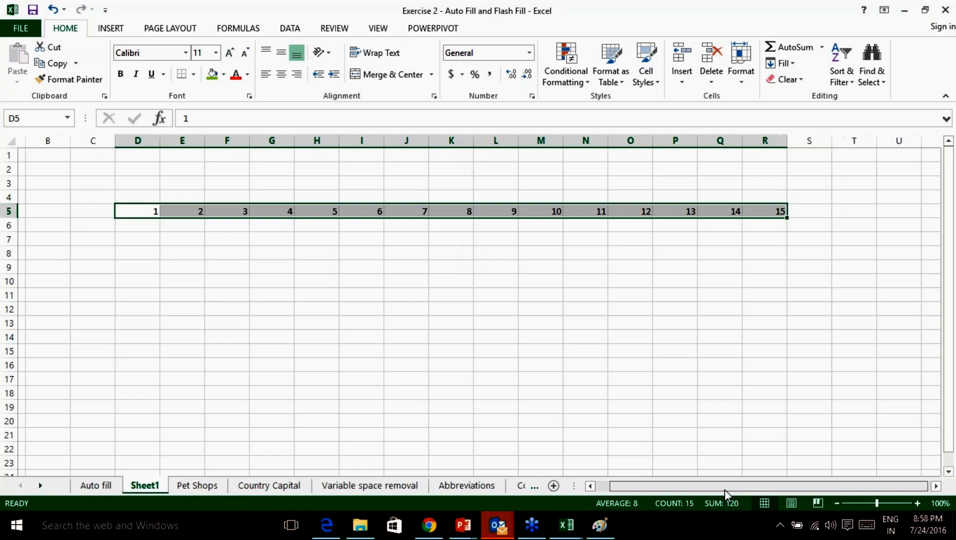
Type 'Allh', 'eeb' and 'webwb' into C6:C8.
left_click(141, 227)
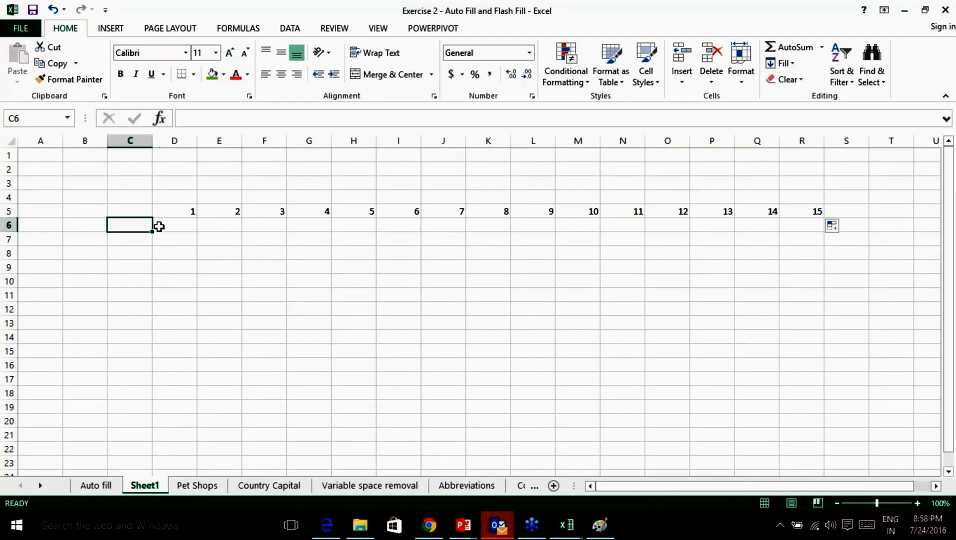
type("A")
type("llh")
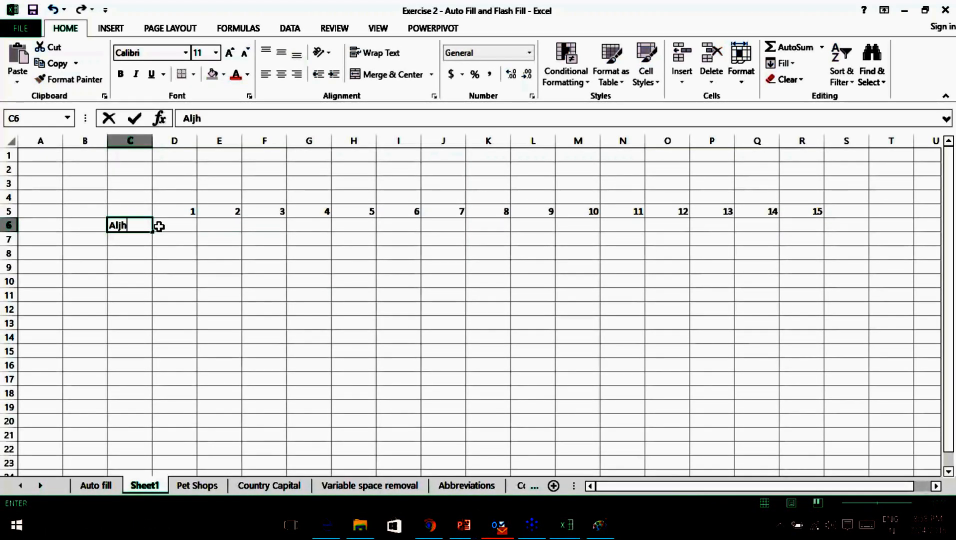
key("Return")
type("eeb")
key("Return")
type("webwb")
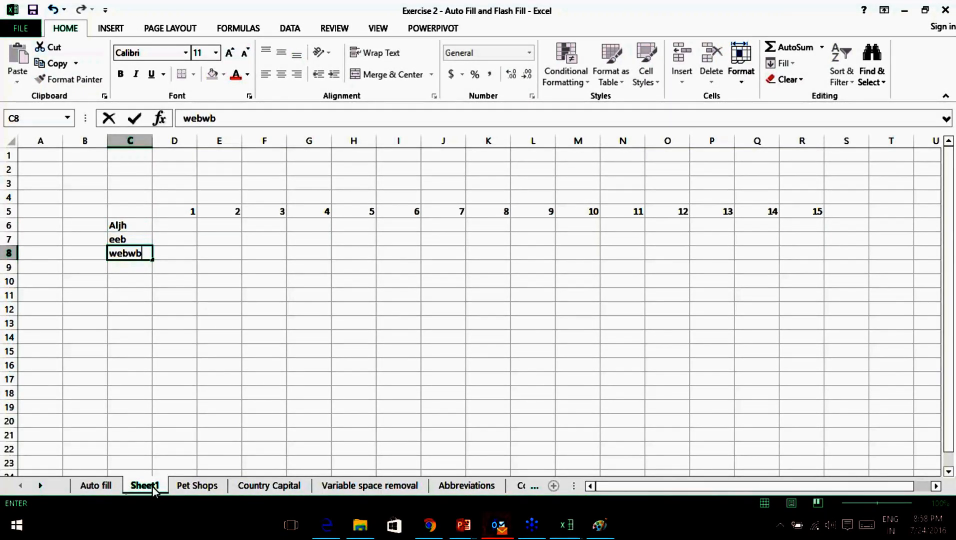
Delete Sheet1 and return to the Auto fill sheet.
right_click(153, 490)
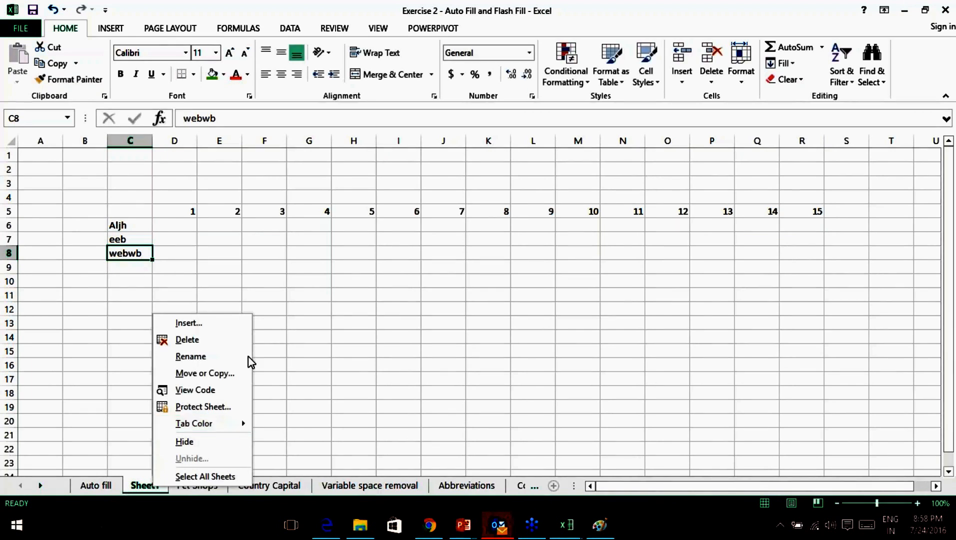
left_click(214, 345)
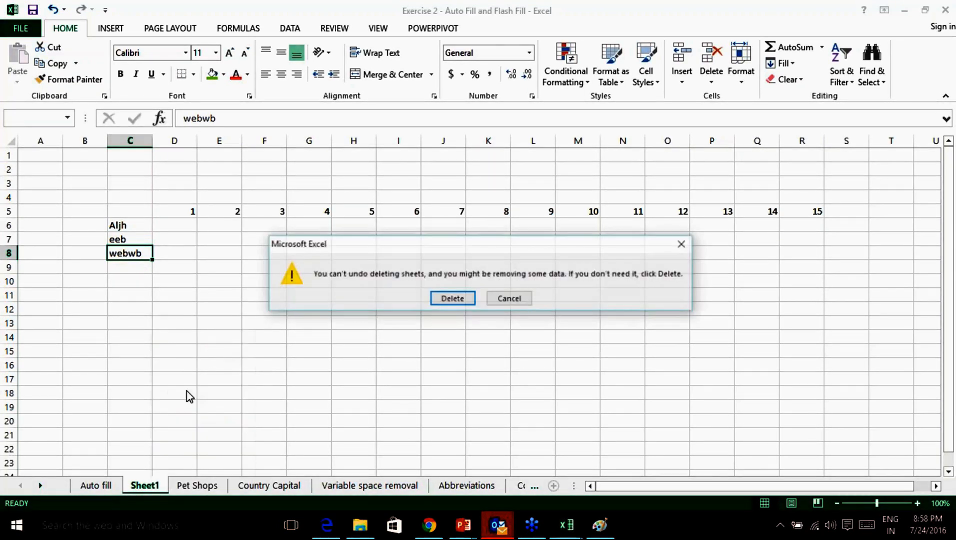
left_click(453, 299)
left_click(95, 486)
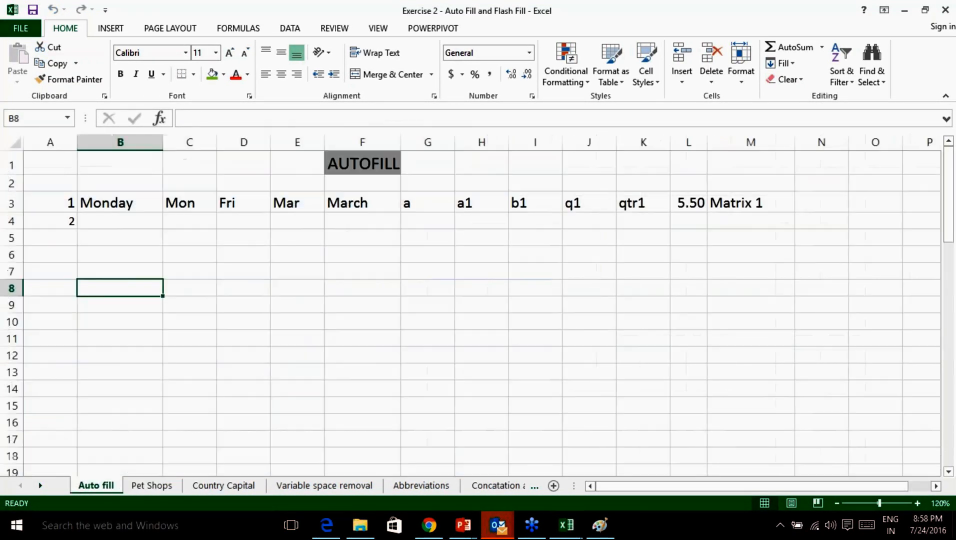
Fill column A with the number series 1 to 14.
left_click(122, 203)
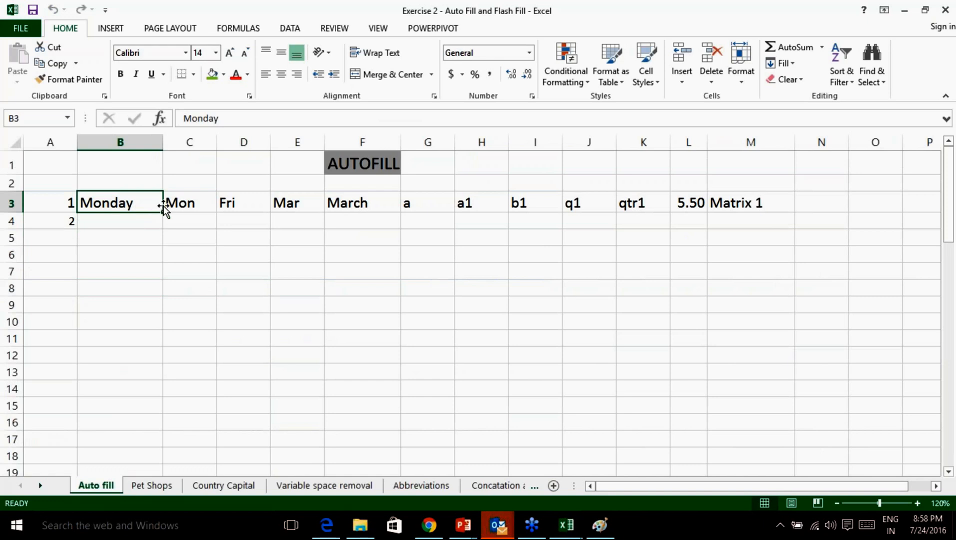
left_click_drag(62, 203, 76, 452)
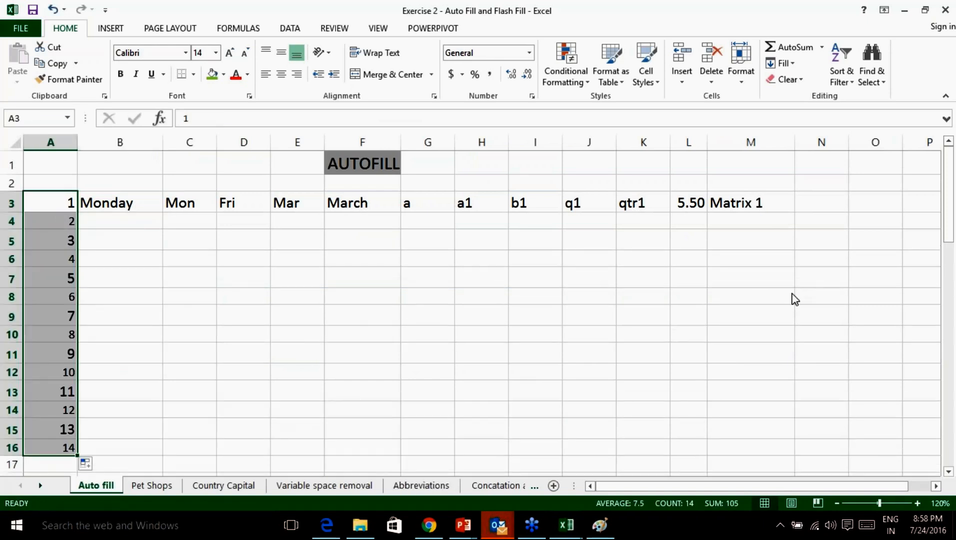
left_click(129, 198)
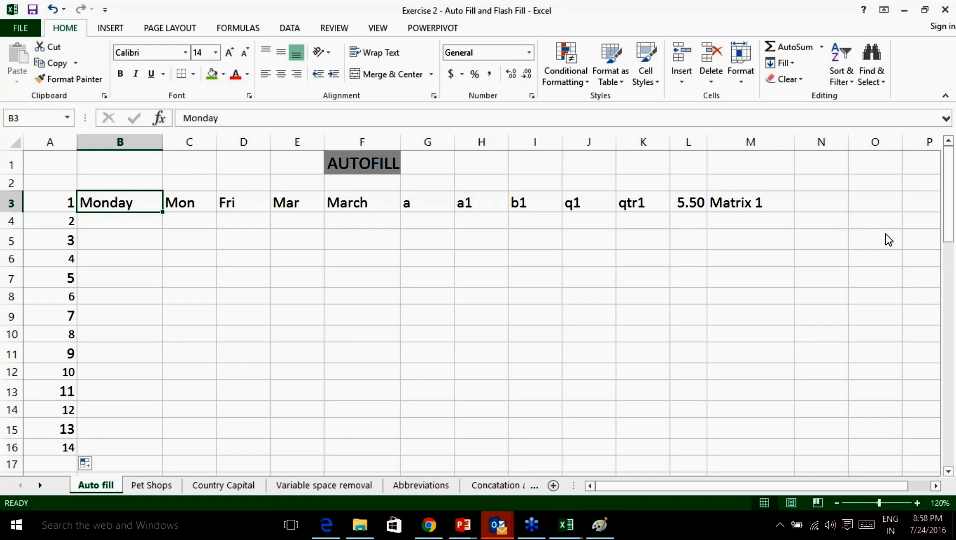
left_click(755, 406)
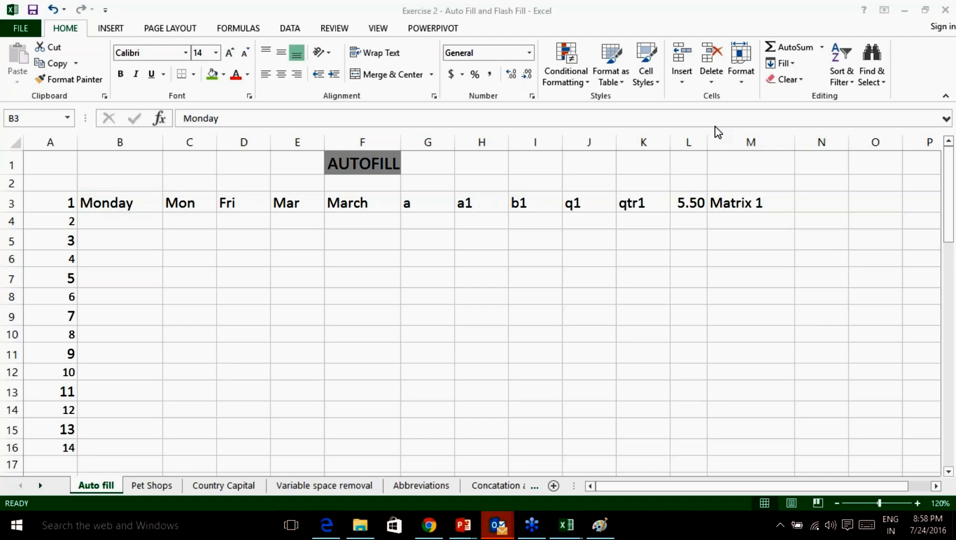
Drag Monday in B3 down to row 16 to list the weekdays.
left_click(150, 209)
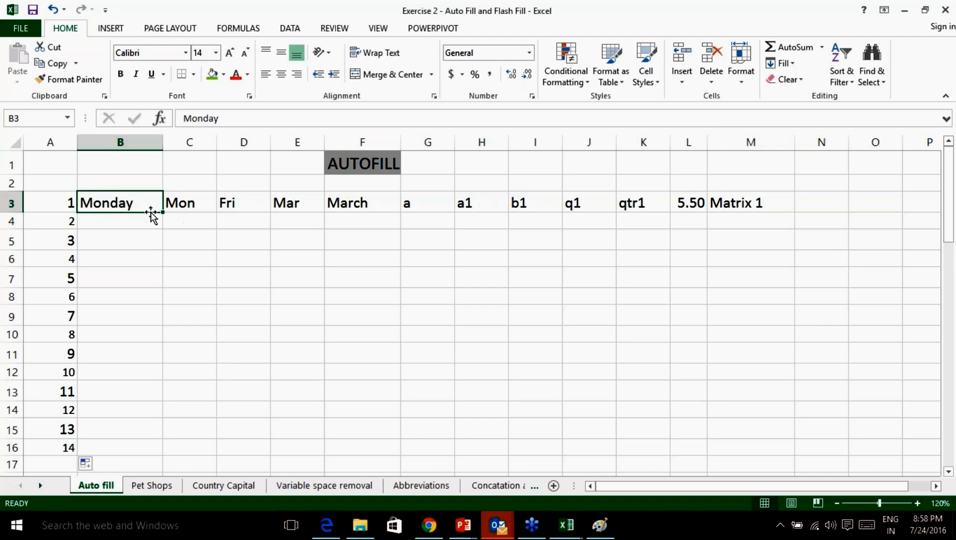
left_click_drag(163, 212, 137, 453)
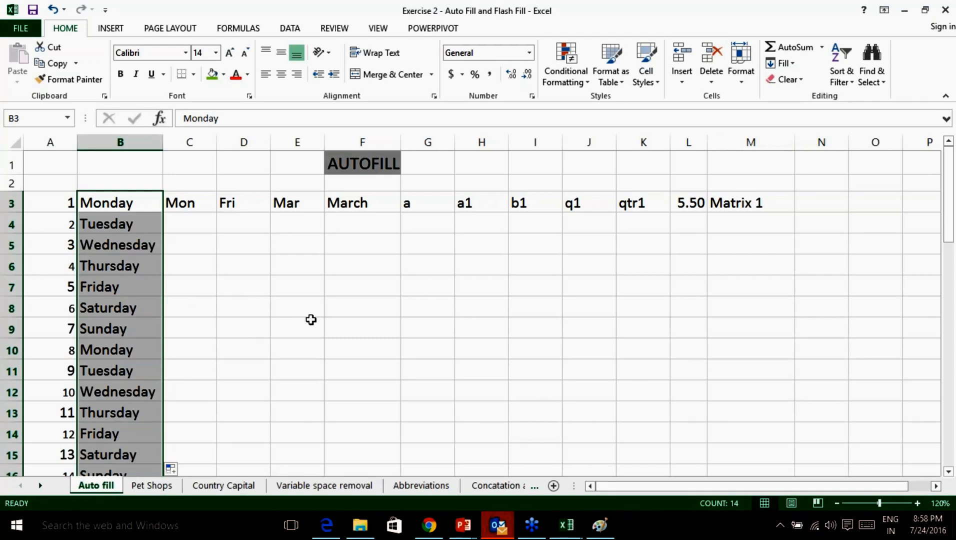
scroll(263, 318, "down", 1)
scroll(262, 317, "up", 1)
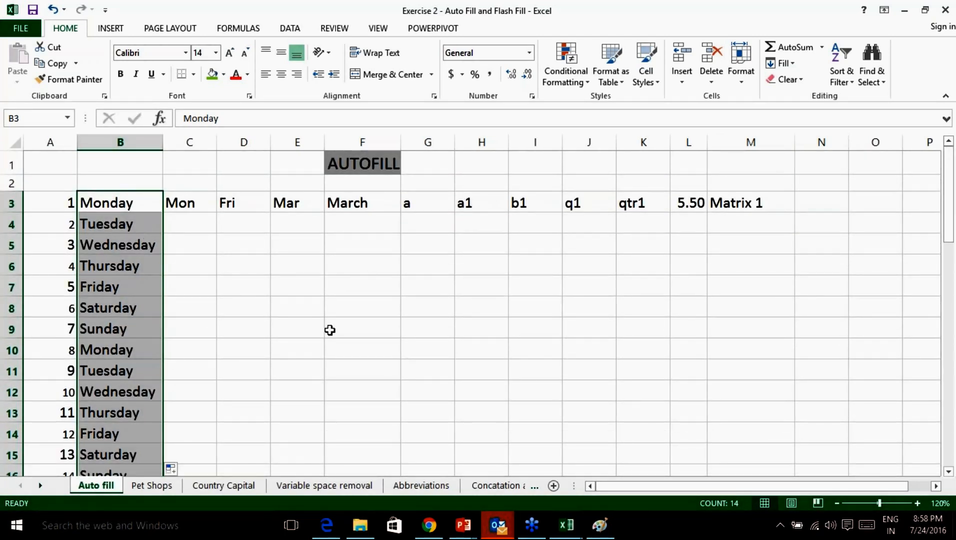
left_click(754, 407)
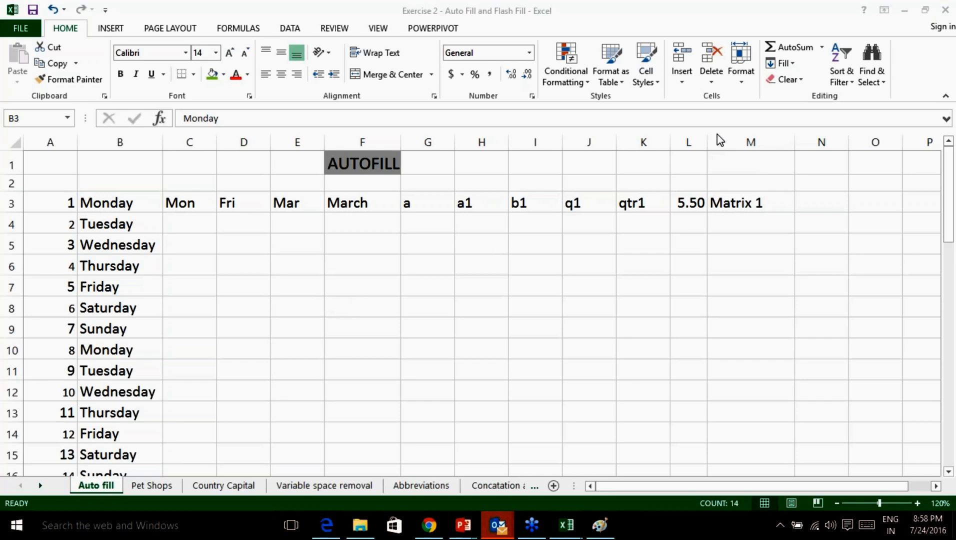
Extend Mon down column C and Fri down column D as day series.
left_click(192, 205)
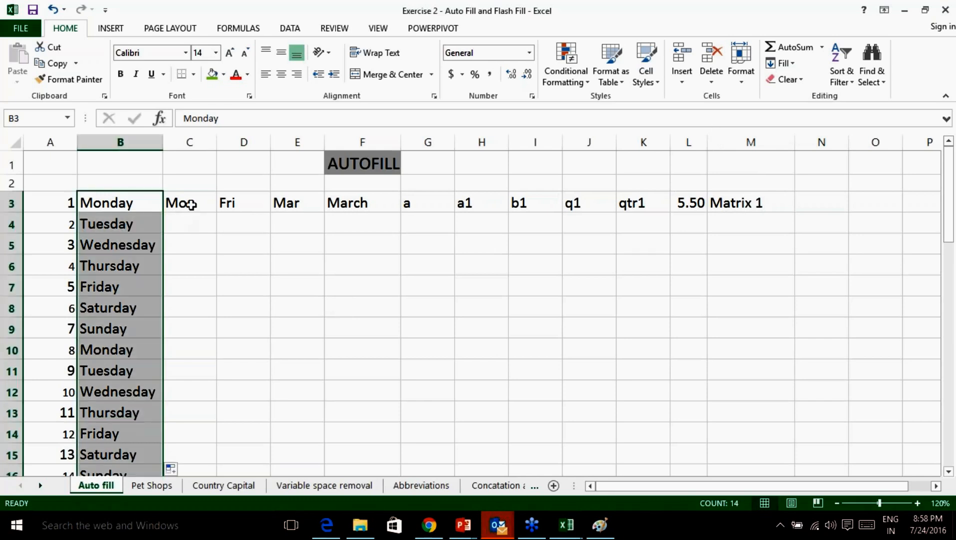
left_click_drag(216, 212, 195, 448)
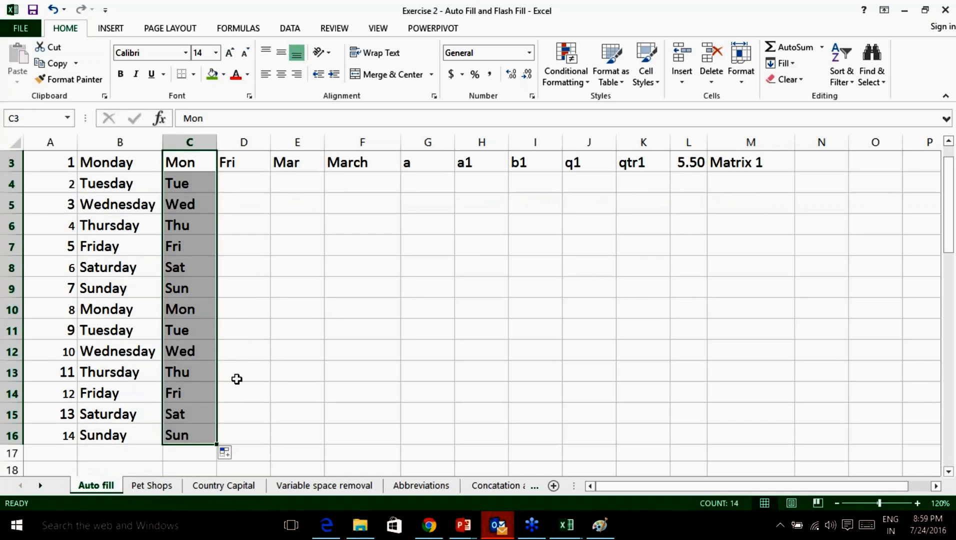
scroll(238, 379, "up", 1)
left_click(235, 200)
left_click_drag(270, 212, 256, 456)
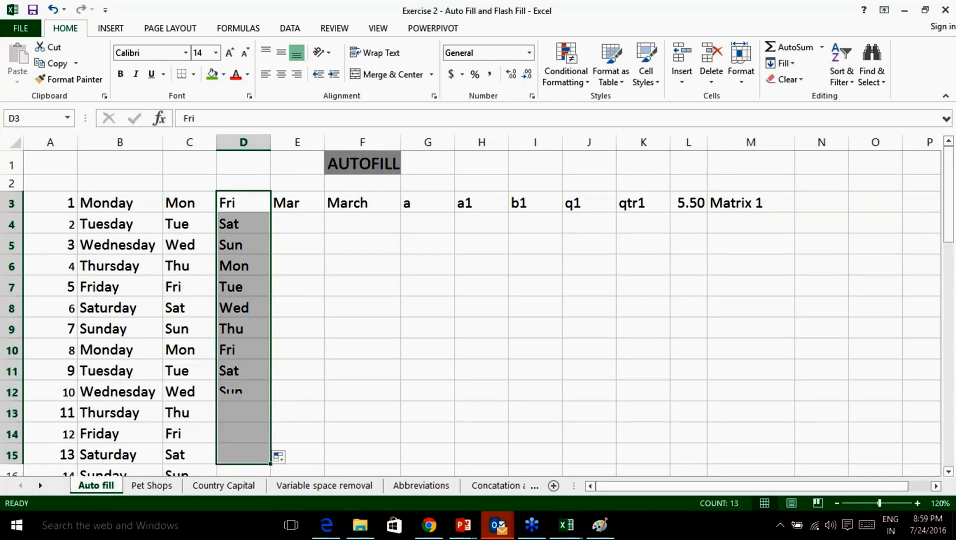
left_click(252, 227)
left_click(252, 250)
left_click(252, 265)
Extend Mar and March as month series in E and F, and copy 'a' down G to row 13.
left_click(299, 205)
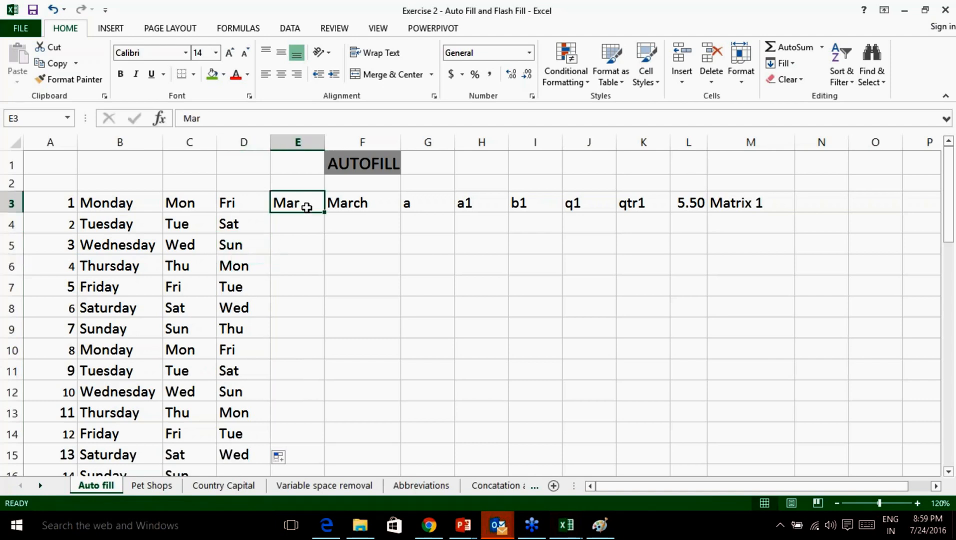
left_click_drag(325, 213, 317, 460)
left_click(362, 200)
left_click_drag(401, 213, 331, 431)
scroll(431, 237, "up", 1)
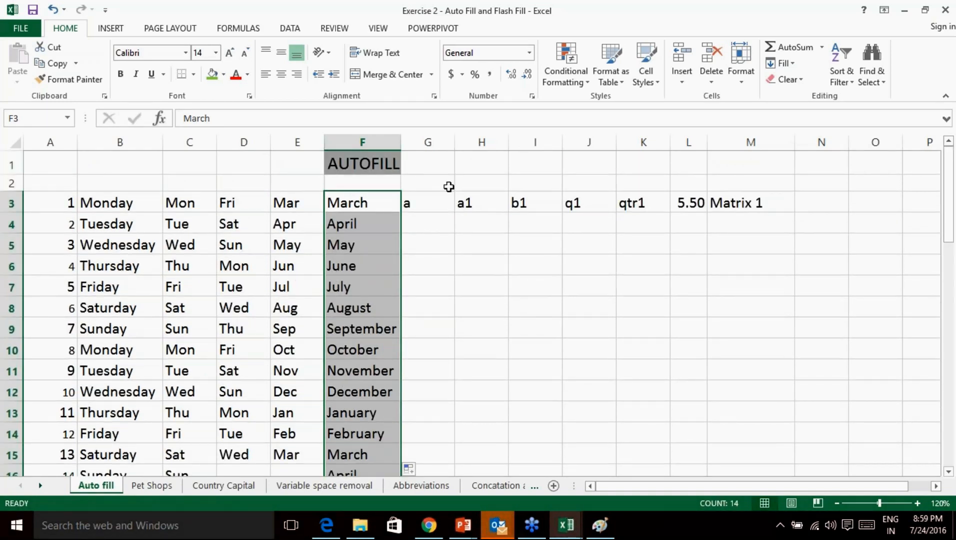
left_click(438, 202)
left_click_drag(451, 209, 455, 416)
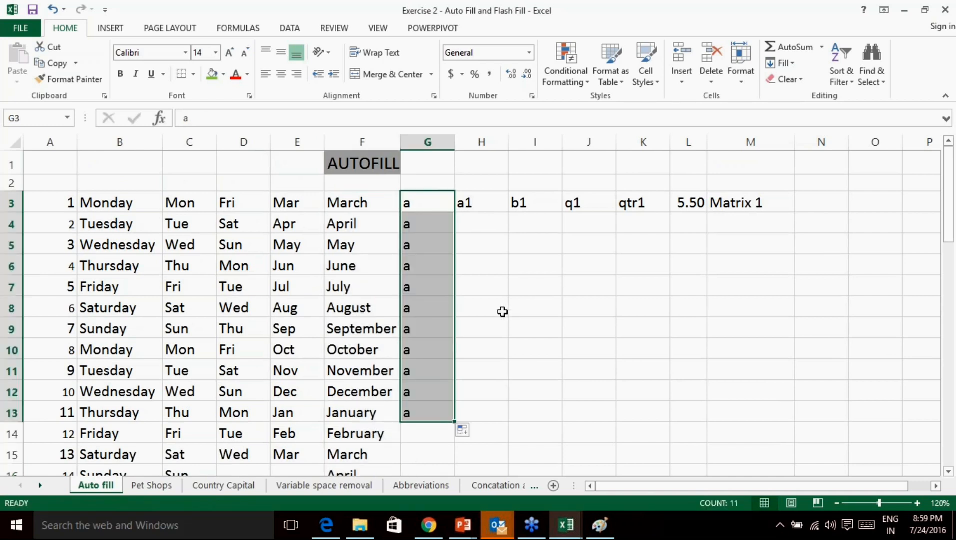
Undo column G's repeated a's and extend a1 down column H to a10.
key("ctrl+z")
left_click(429, 220)
left_click(476, 206)
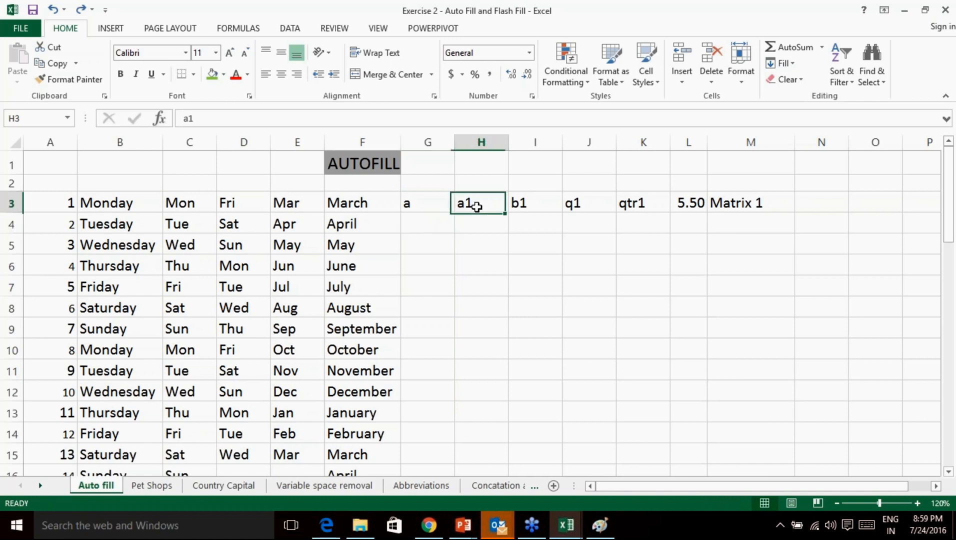
left_click_drag(505, 205, 506, 392)
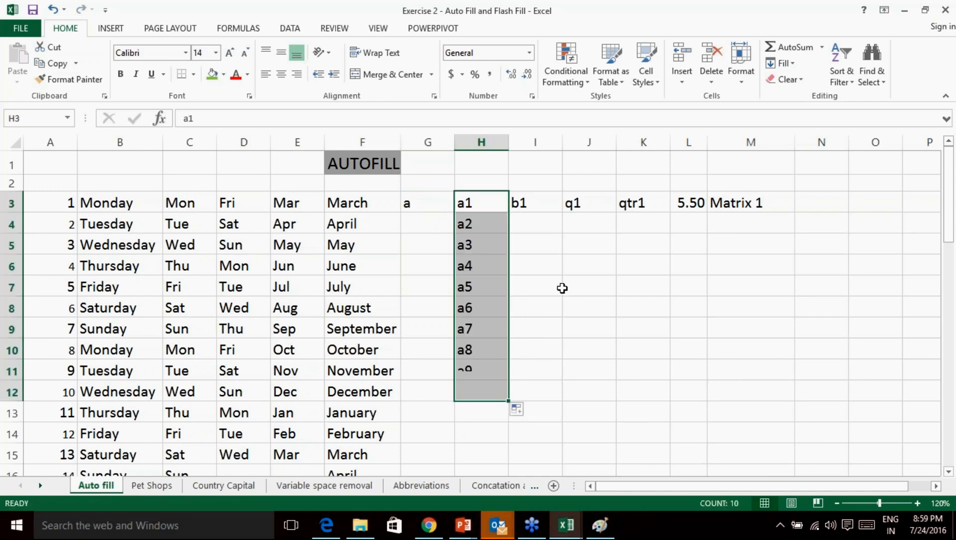
Extend b1 in I3 down column I as b2, b3, b4 and b5.
left_click(555, 206)
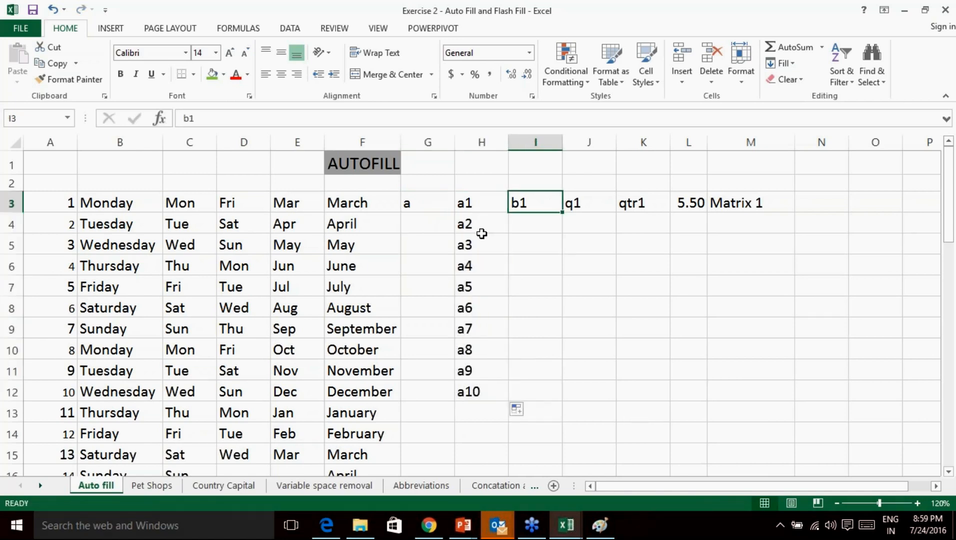
left_click(476, 245)
left_click(491, 267)
left_click(542, 206)
left_click_drag(562, 212, 560, 292)
Select q1 in J3 and check the empty cells below it.
left_click(614, 200)
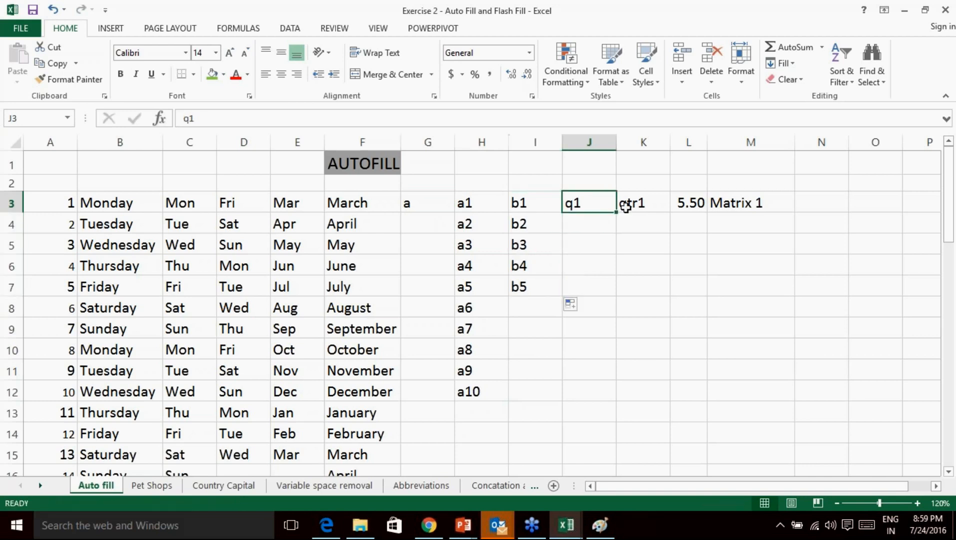
left_click(591, 222)
left_click(585, 248)
left_click(583, 266)
left_click(583, 286)
left_click(582, 223)
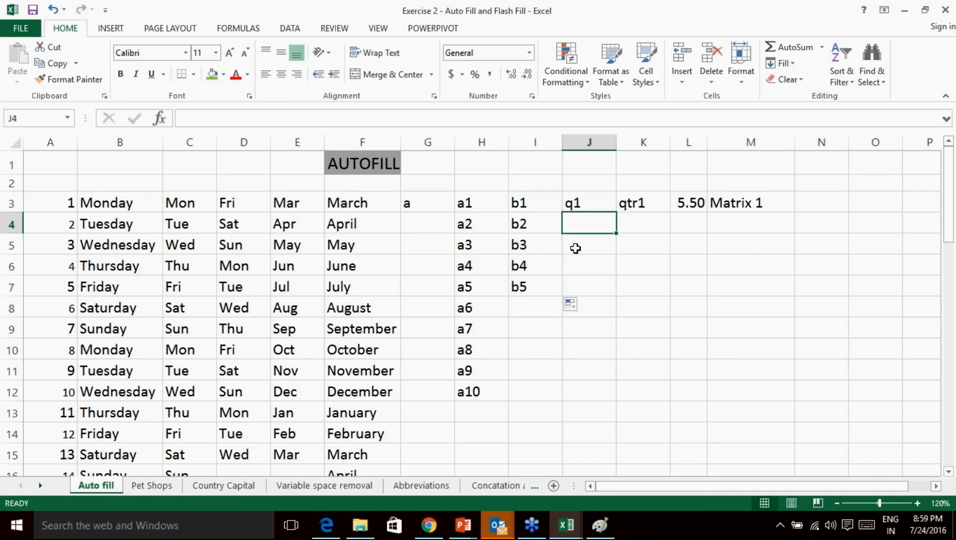
left_click(576, 248)
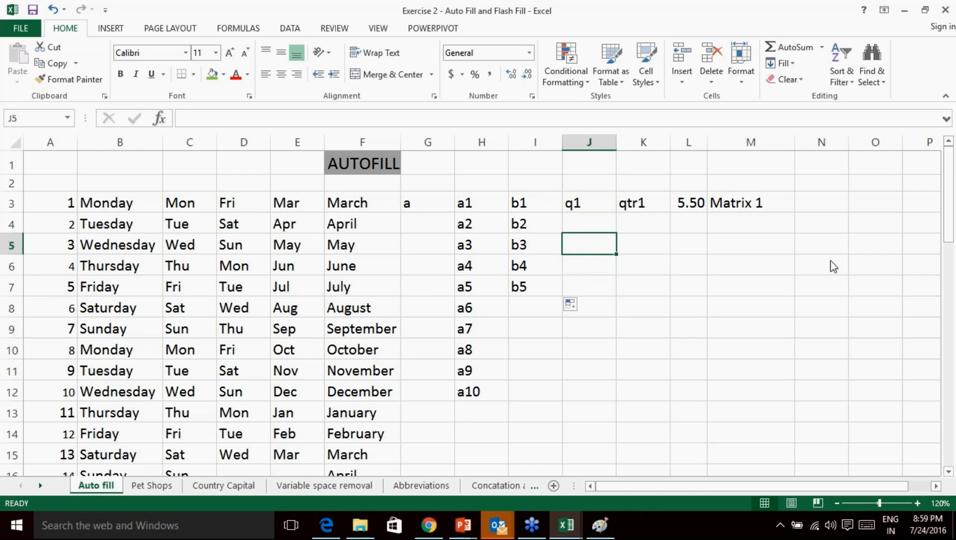
left_click(756, 406)
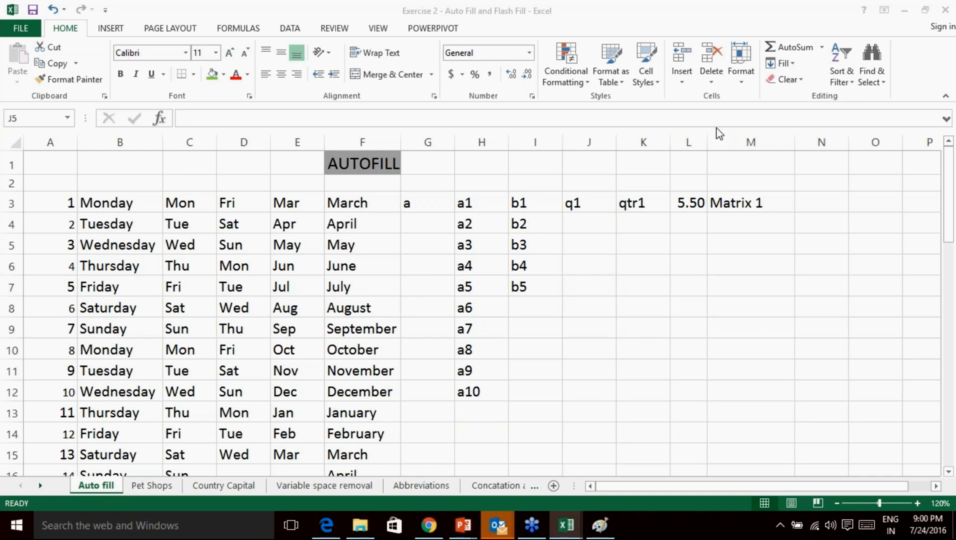
Extend q1 down column J so it cycles q1, q2, q3, q4, then q1 again.
left_click(593, 205)
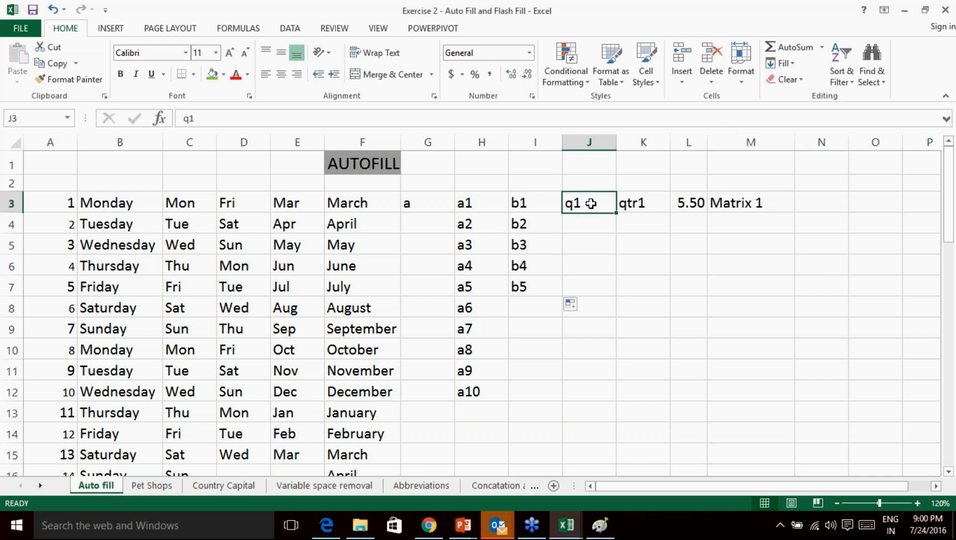
left_click(750, 408)
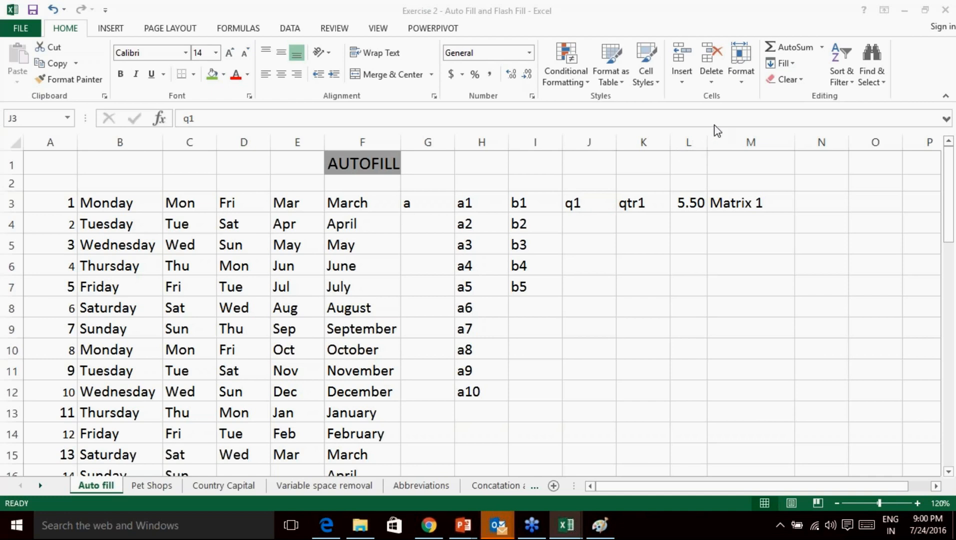
left_click(593, 203)
left_click_drag(616, 213, 609, 295)
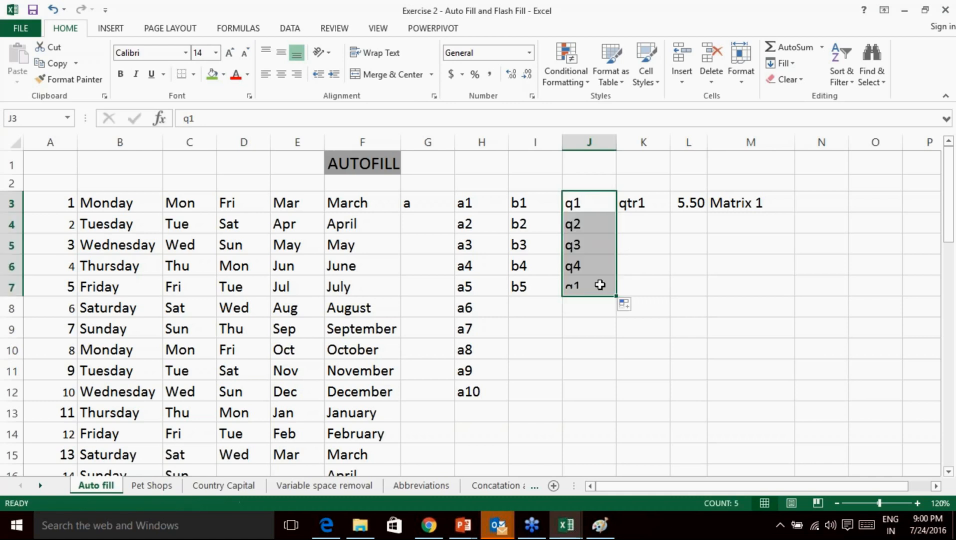
left_click(586, 267)
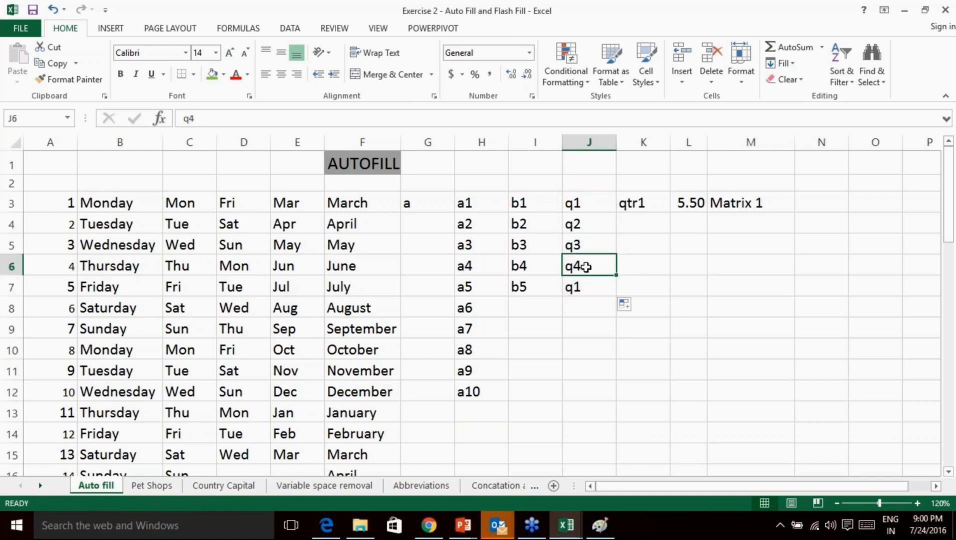
left_click(600, 283)
left_click_drag(600, 207, 592, 259)
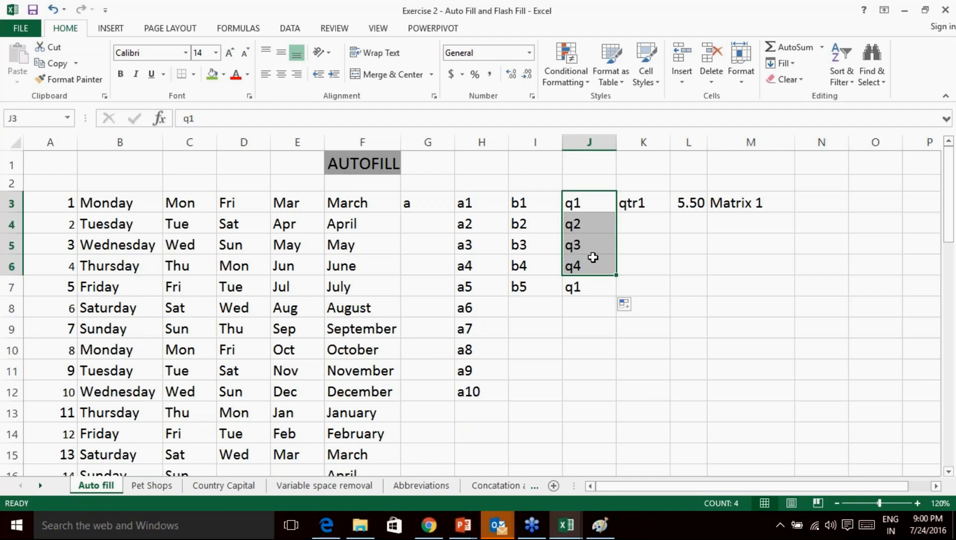
left_click(586, 285)
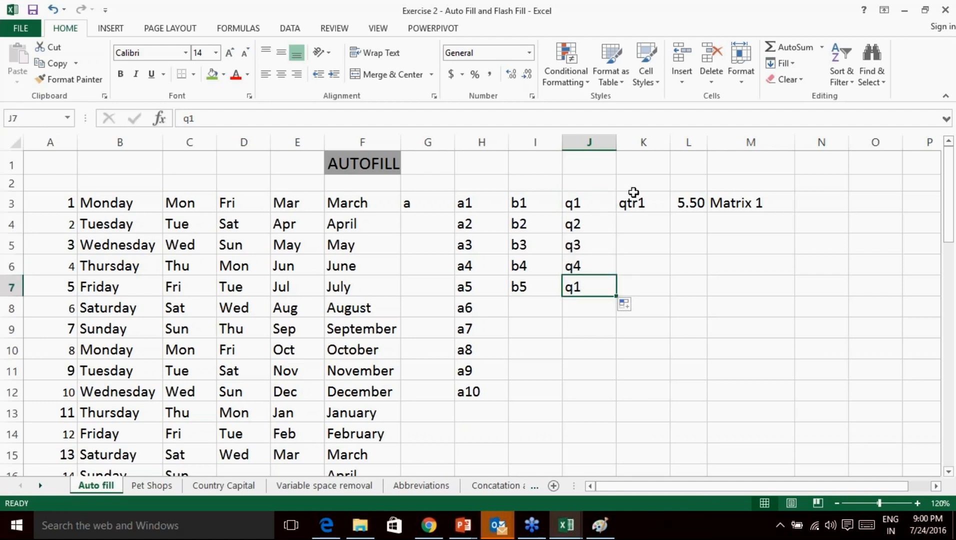
Extend qtr1 down column K to row 15 so qtr1–qtr4 repeat.
left_click(645, 200)
left_click_drag(670, 213, 673, 455)
left_click(640, 213)
left_click_drag(640, 215, 639, 430)
left_click_drag(620, 492, 660, 497)
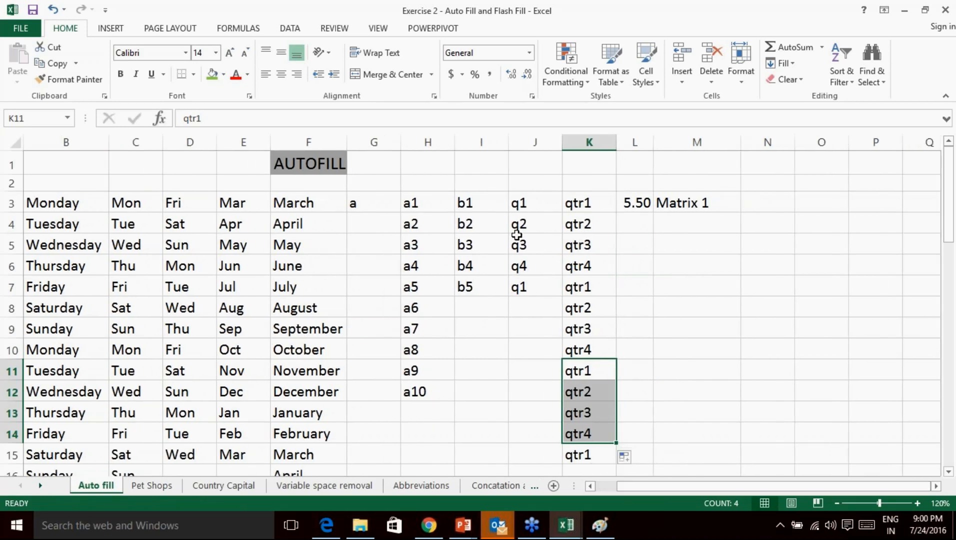
left_click(555, 487)
Enter Qtr1 in E6 of the new sheet and fill it down column E to row 18.
left_click(212, 223)
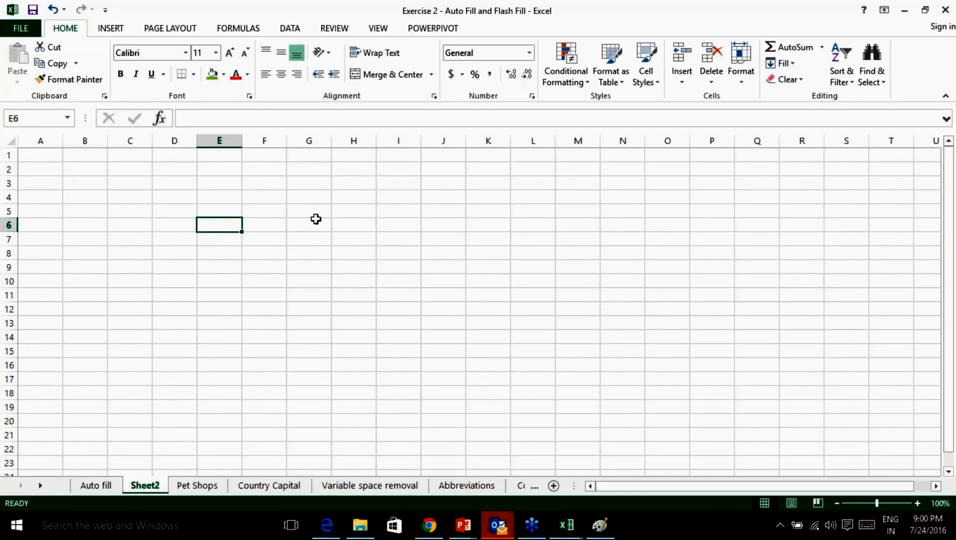
type("Qtr1")
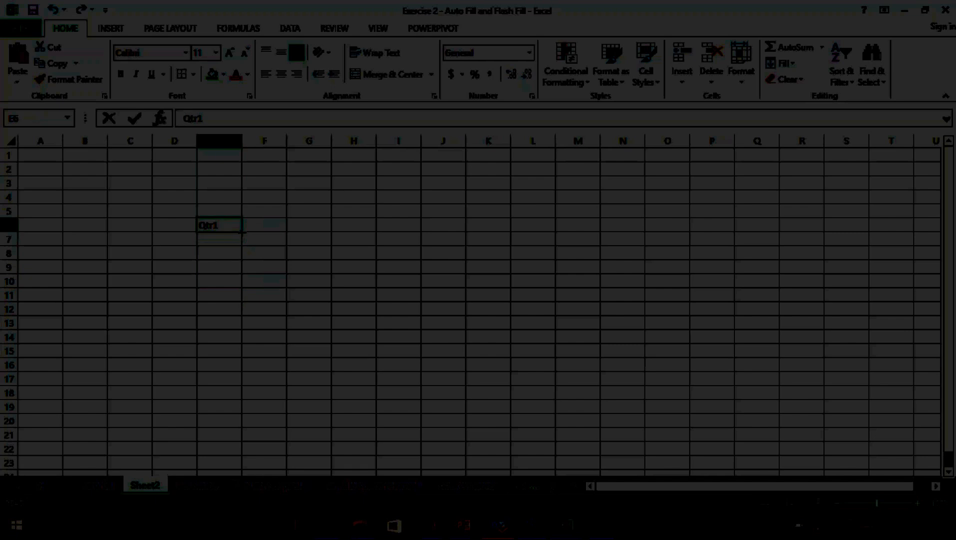
left_click_drag(242, 232, 242, 399)
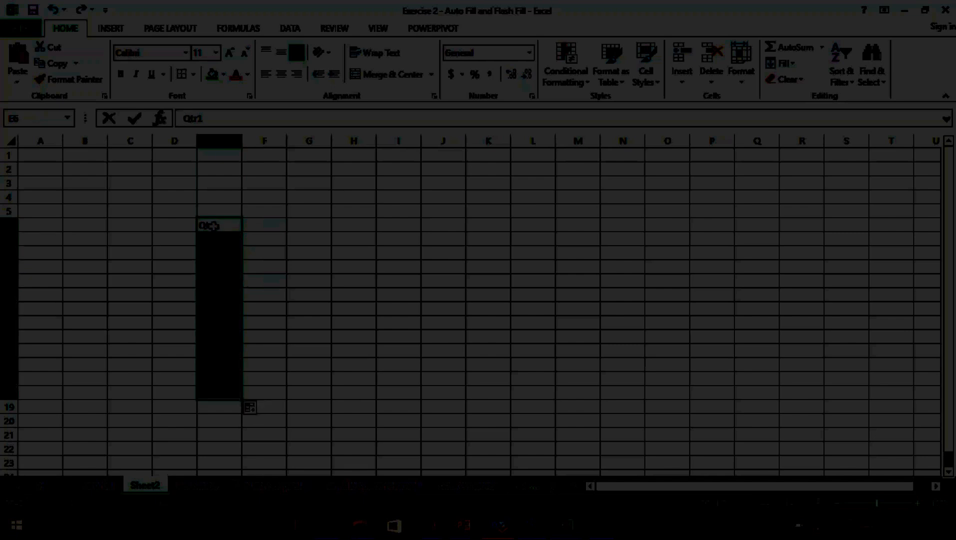
Shade the quarter blocks E6:E9 green, E10:E13 yellow and E14:E17 blue, then turn on the screen pen.
left_click_drag(221, 226, 222, 325)
left_click(212, 75)
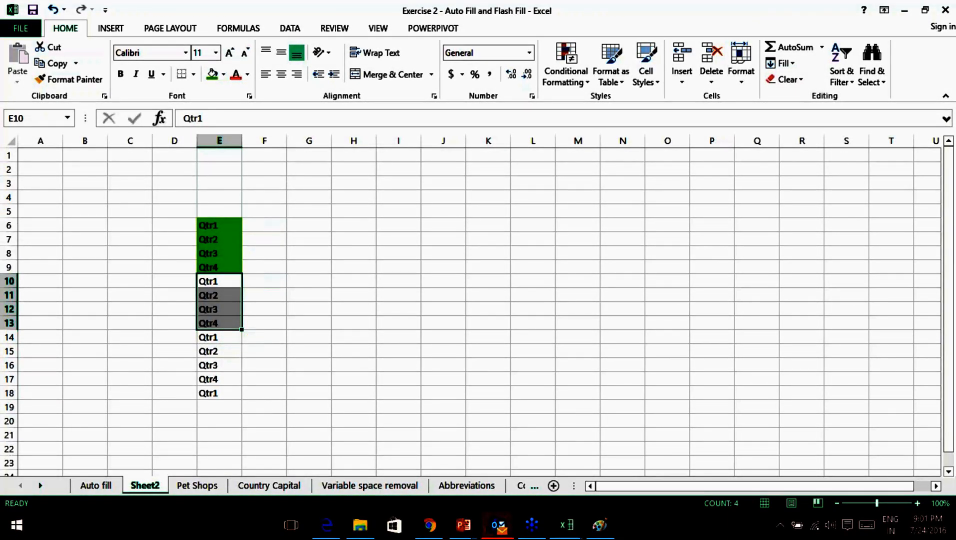
left_click(224, 79)
left_click(252, 183)
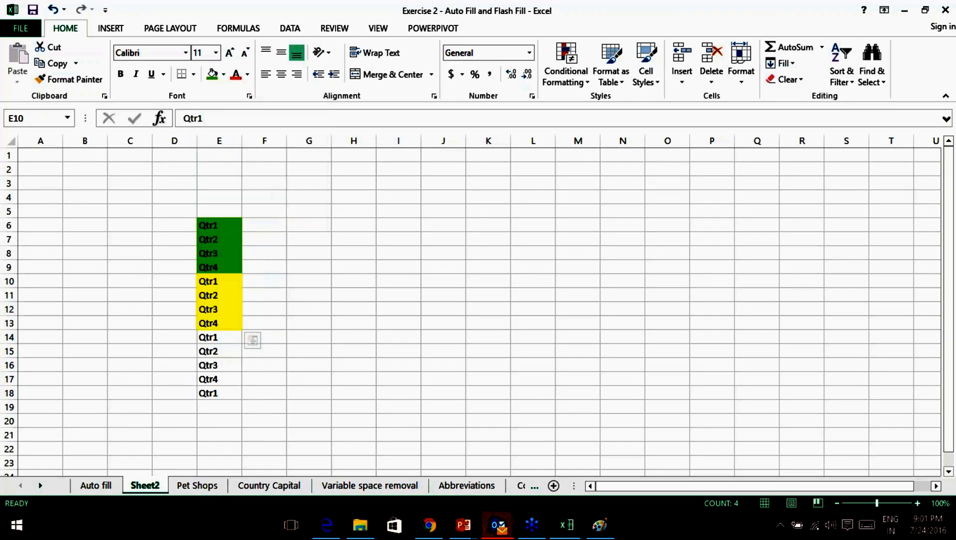
left_click_drag(216, 337, 224, 376)
left_click(223, 75)
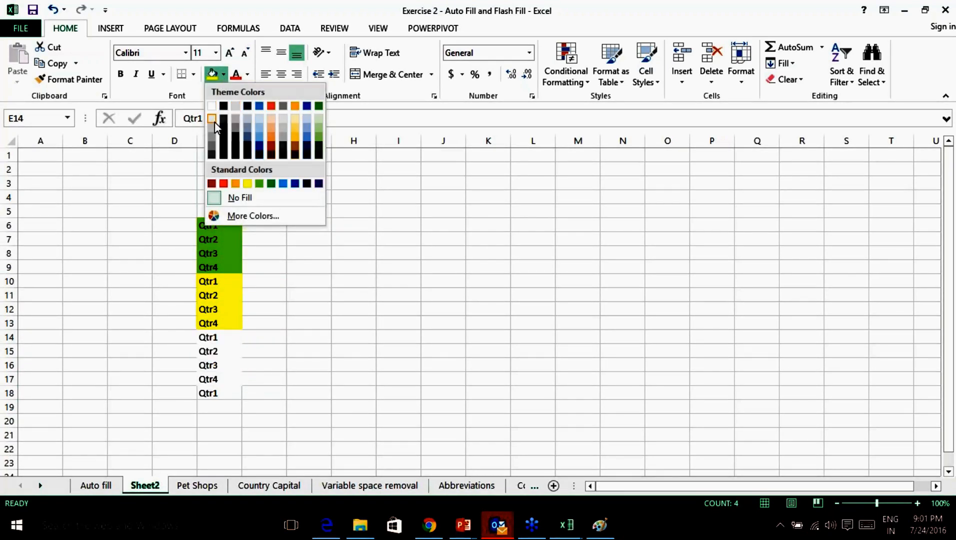
left_click(307, 137)
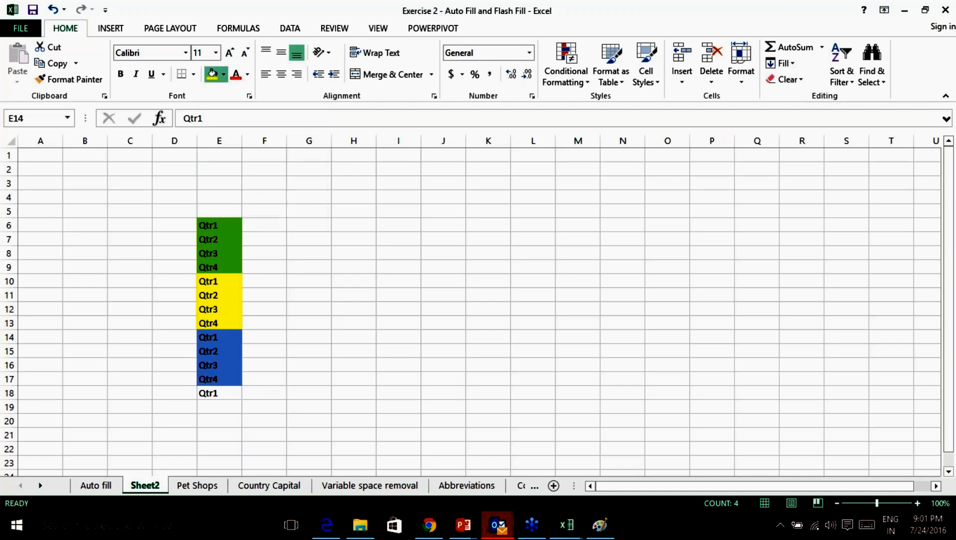
left_click(320, 224)
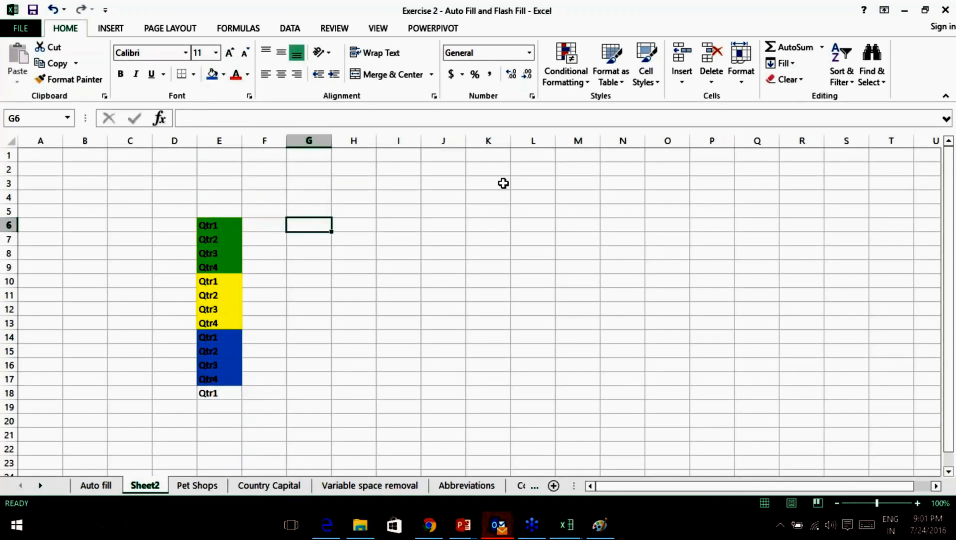
left_click(758, 387)
left_click(790, 417)
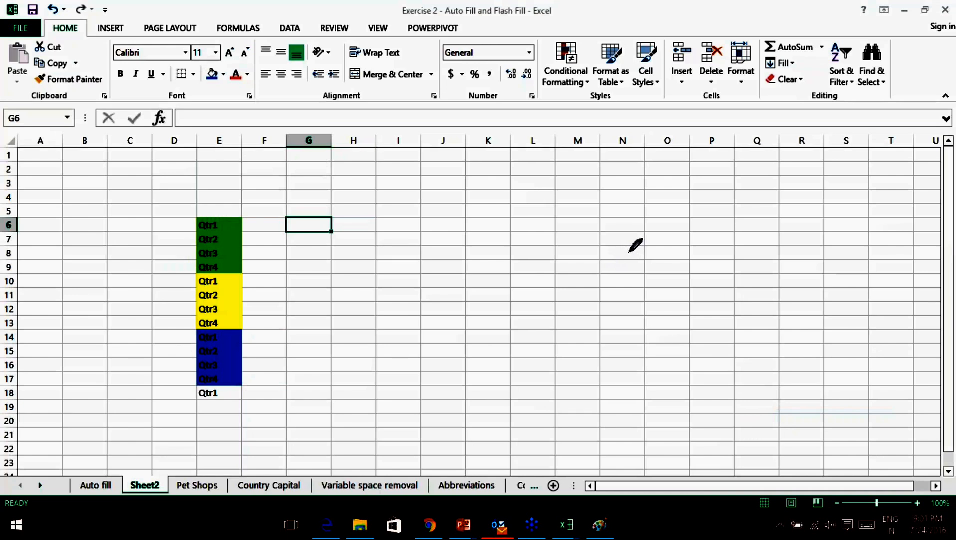
left_click_drag(134, 163, 138, 166)
left_click_drag(215, 155, 229, 154)
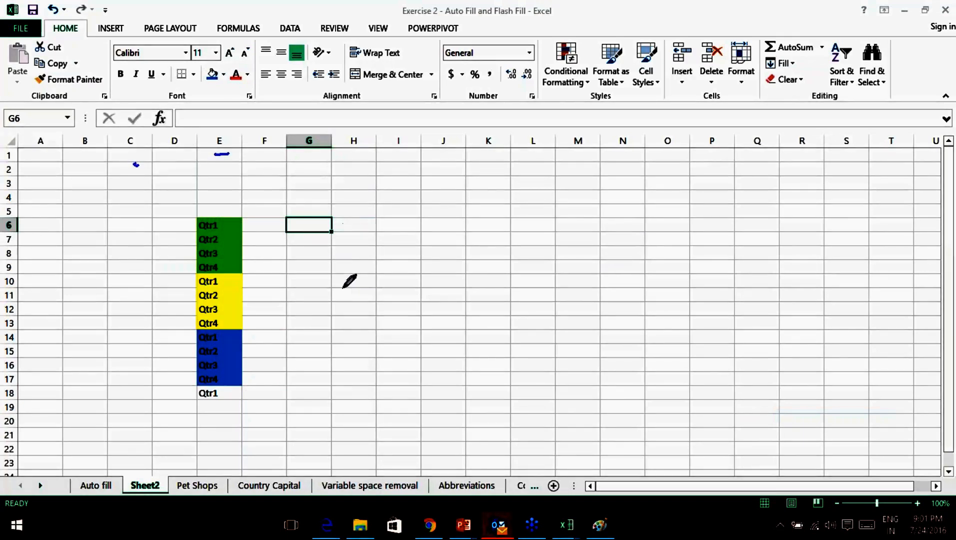
mouse_move(349, 257)
left_mouse_down()
mouse_move(330, 300)
mouse_move(439, 306)
mouse_move(450, 286)
left_mouse_up()
left_click_drag(473, 298, 501, 311)
left_click_drag(482, 260, 491, 264)
left_click_drag(311, 274, 363, 273)
mouse_move(608, 278)
left_mouse_down()
mouse_move(626, 258)
mouse_move(650, 306)
left_mouse_up()
left_click_drag(672, 289, 745, 303)
left_click_drag(714, 275, 730, 277)
left_click_drag(309, 370, 351, 395)
mouse_move(432, 374)
left_mouse_down()
mouse_move(404, 384)
mouse_move(441, 391)
left_mouse_up()
left_click_drag(532, 368, 532, 393)
left_click_drag(561, 370, 572, 371)
left_click_drag(603, 342, 624, 393)
mouse_move(665, 369)
left_mouse_down()
mouse_move(645, 367)
mouse_move(667, 372)
left_mouse_up()
left_click_drag(679, 363, 744, 362)
left_click_drag(519, 271, 461, 386)
left_click_drag(459, 276, 532, 380)
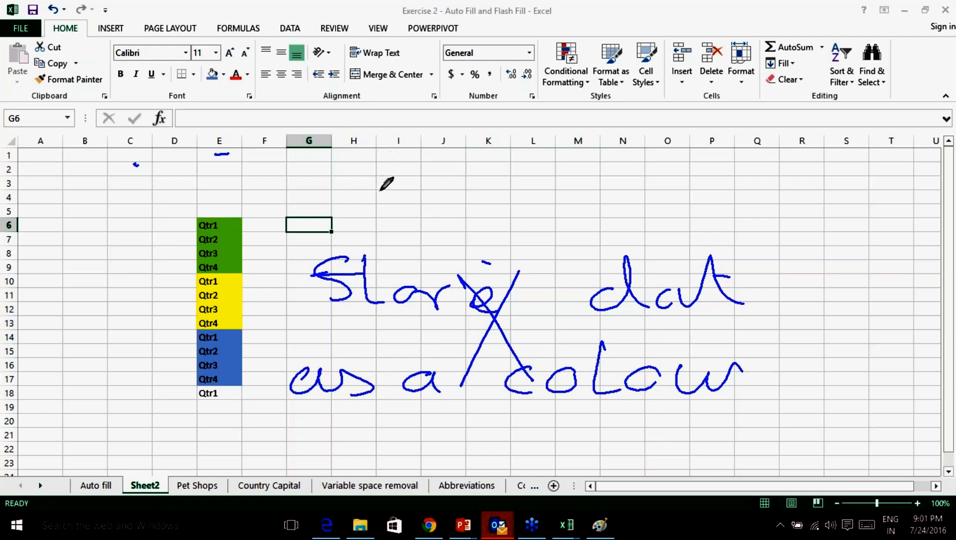
mouse_move(378, 156)
left_mouse_down()
mouse_move(390, 203)
mouse_move(403, 205)
left_mouse_up()
mouse_move(393, 178)
left_mouse_down()
mouse_move(425, 176)
mouse_move(454, 203)
left_mouse_up()
left_click_drag(488, 183, 492, 203)
mouse_move(527, 156)
left_mouse_down()
mouse_move(520, 200)
mouse_move(603, 185)
left_mouse_up()
mouse_move(683, 136)
left_mouse_down()
mouse_move(720, 186)
mouse_move(756, 176)
left_mouse_up()
left_click_drag(642, 155, 662, 154)
left_click_drag(472, 159, 477, 161)
mouse_move(417, 254)
left_mouse_down()
mouse_move(455, 244)
mouse_move(457, 234)
left_mouse_up()
right_click(753, 386)
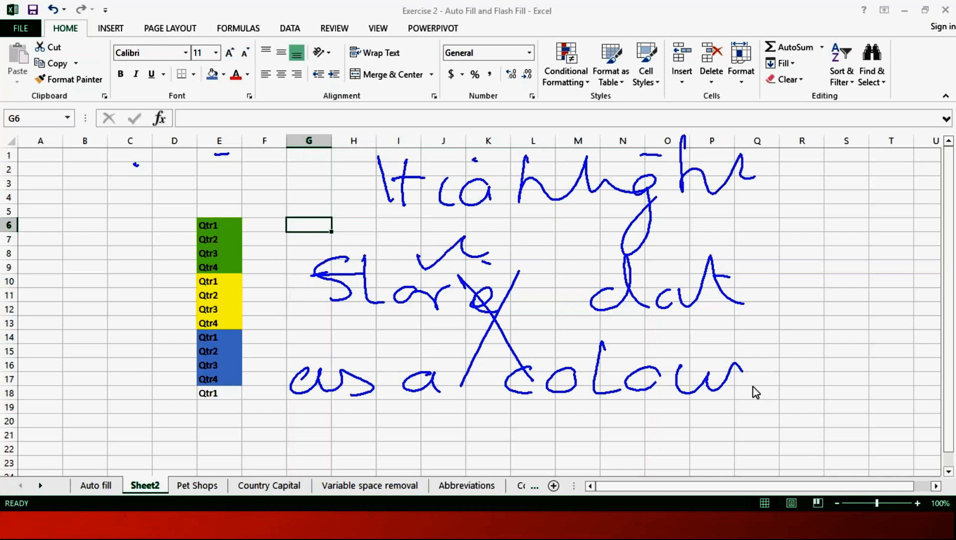
left_click(799, 474)
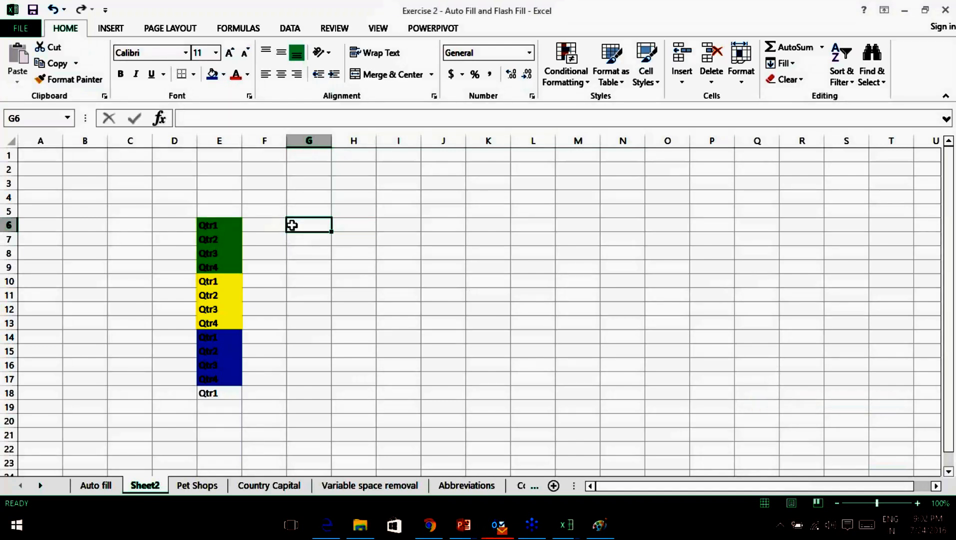
Clear the Qtr labels from E6:E18 on Sheet2.
left_click(266, 225)
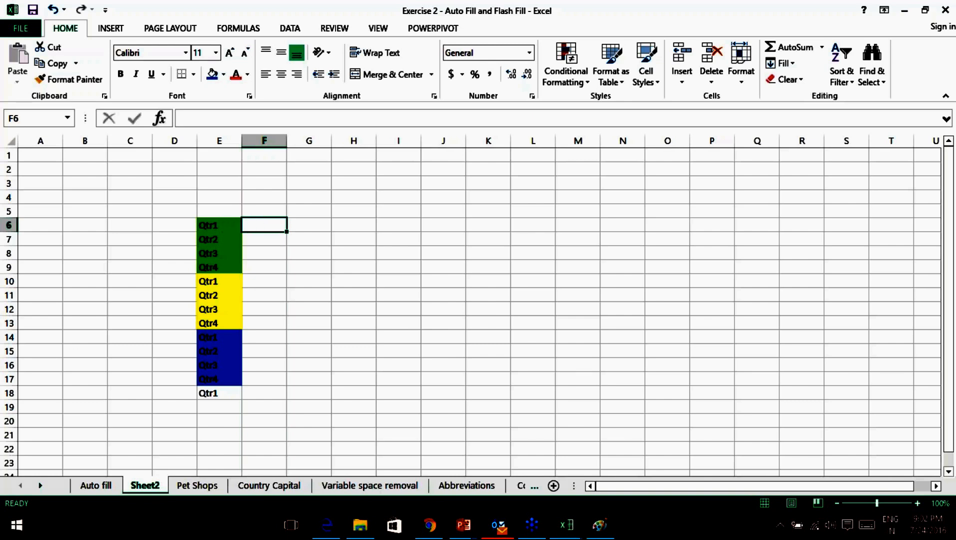
left_click_drag(270, 227, 628, 219)
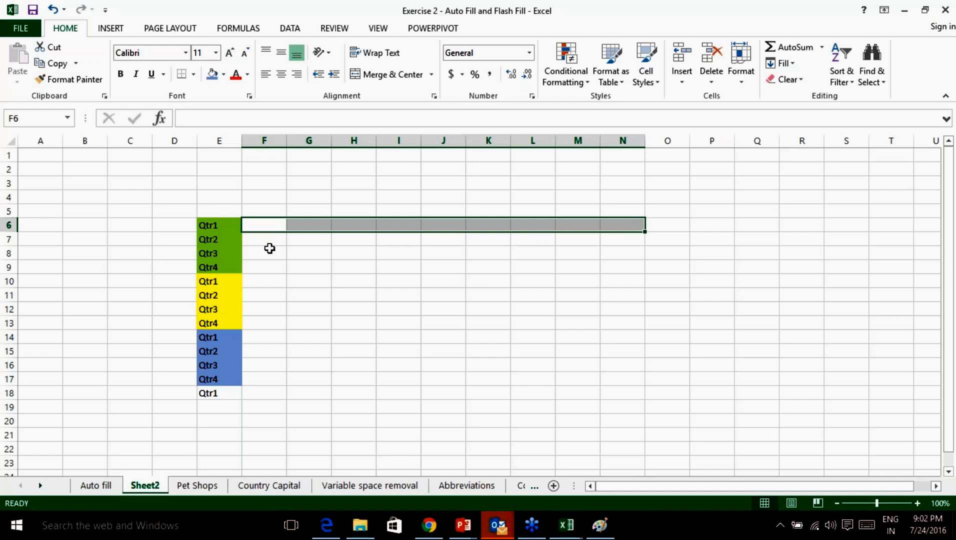
left_click_drag(220, 225, 235, 393)
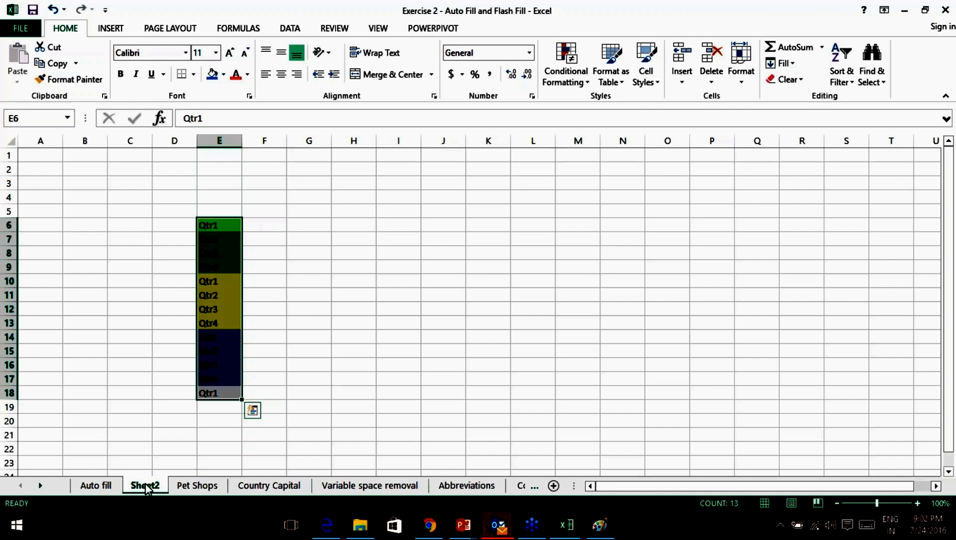
key("Delete")
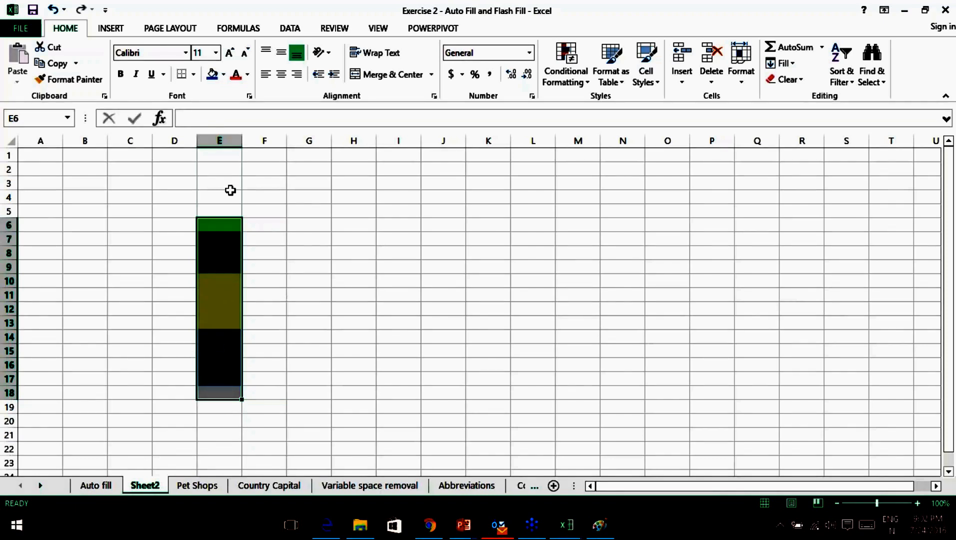
Delete Sheet2 and return to the Auto fill sheet.
right_click(143, 488)
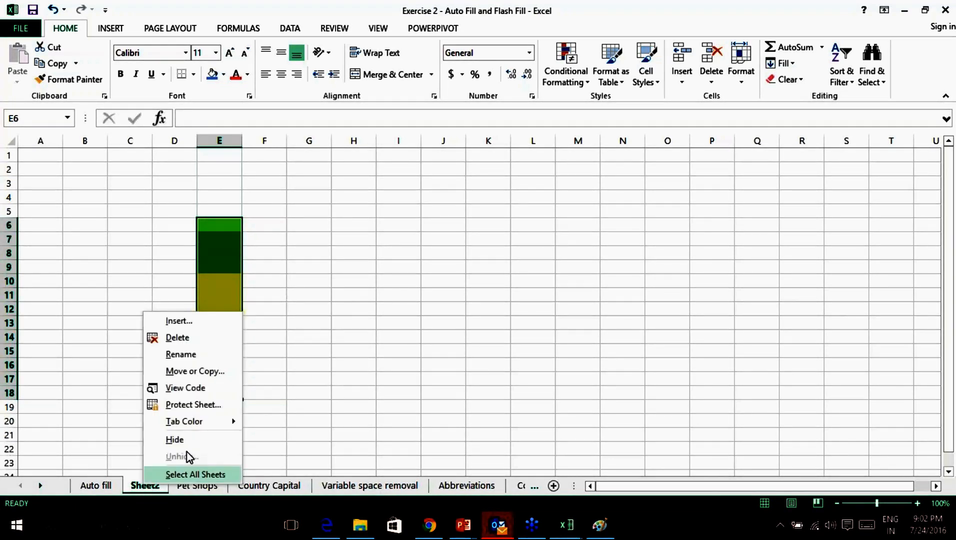
left_click(187, 344)
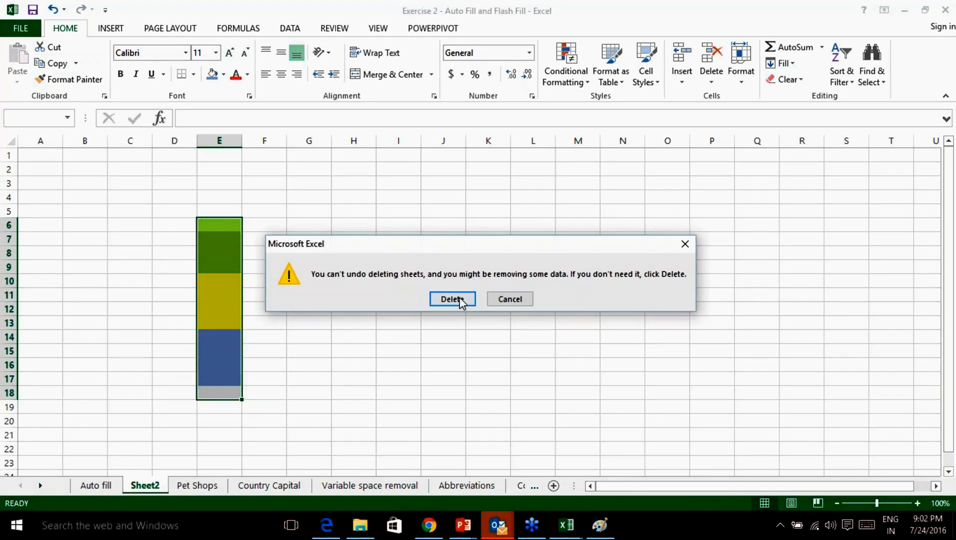
left_click(452, 298)
left_click(89, 488)
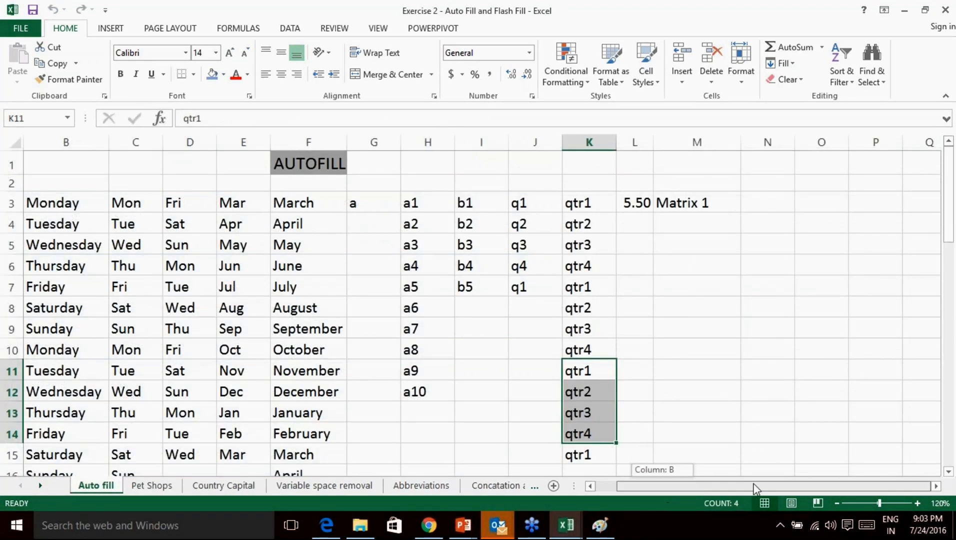
Clear a2 through a10 from column H, leaving only a1 in H3.
left_click(659, 270)
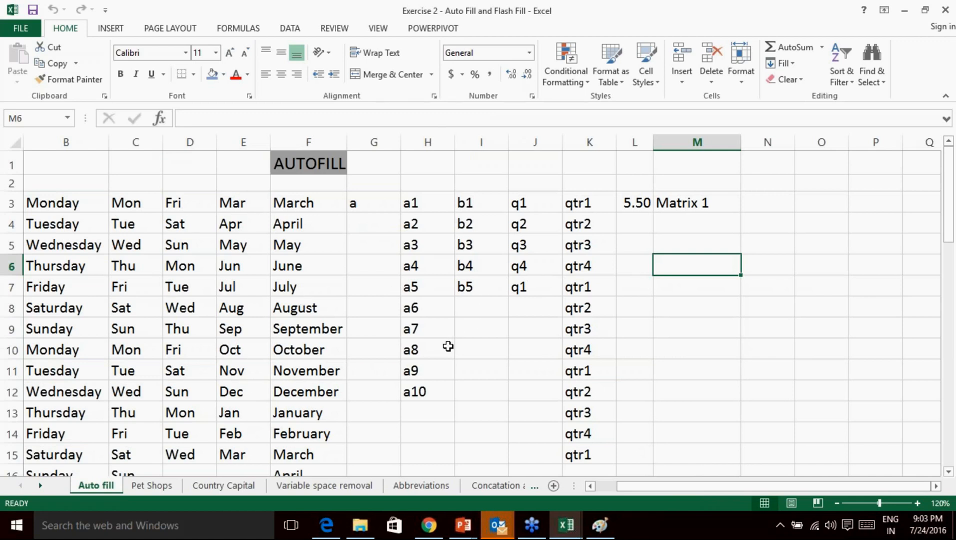
scroll(435, 284, "down", 1)
scroll(436, 284, "up", 1)
scroll(424, 396, "down", 1)
scroll(424, 395, "up", 1)
scroll(426, 407, "down", 1)
scroll(426, 405, "up", 1)
left_click(418, 286)
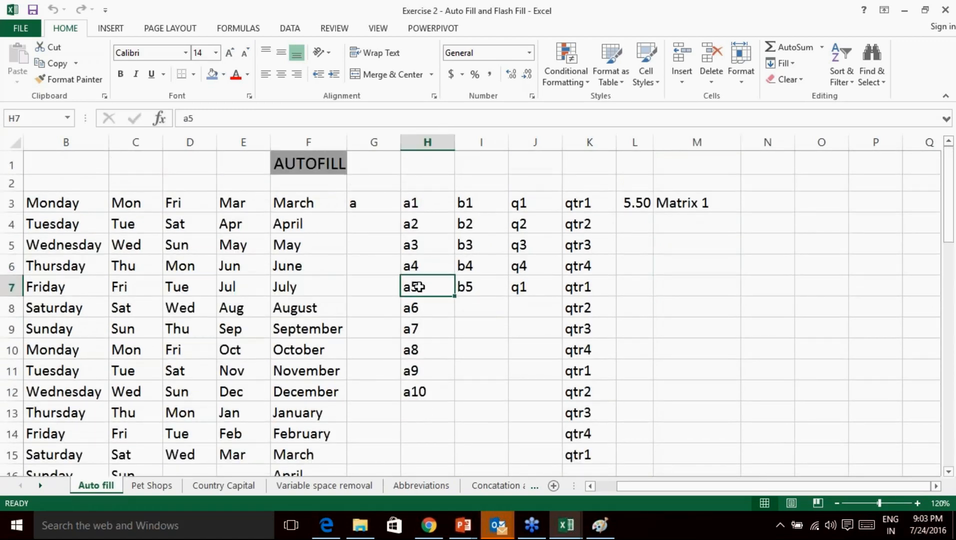
left_click(423, 309)
left_click_drag(423, 316, 424, 405)
key("Delete")
left_click_drag(412, 224, 418, 273)
key("Delete")
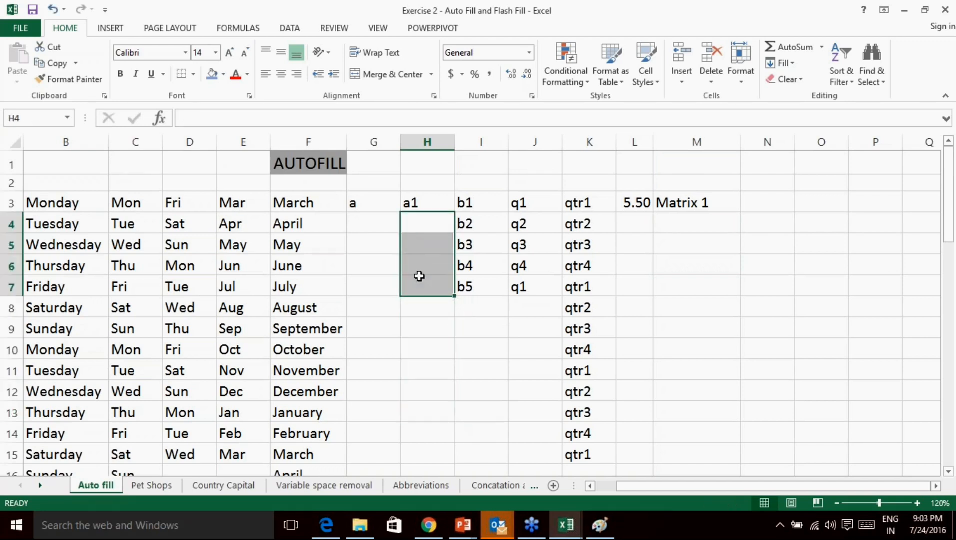
Try filling a1 down column H, undo it, and enter p in H9.
left_click(430, 311)
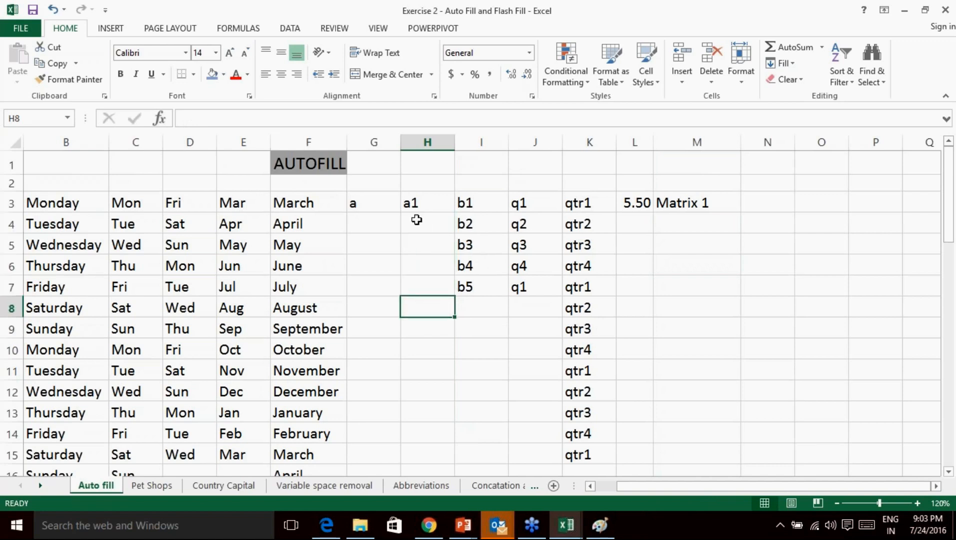
left_click(445, 207)
left_click_drag(455, 211, 453, 356)
key("ctrl+z")
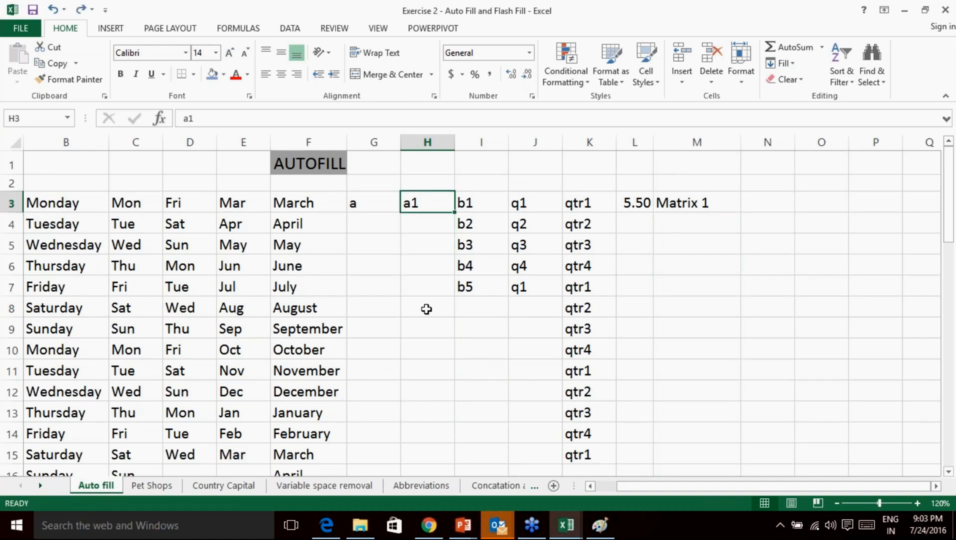
left_click(422, 325)
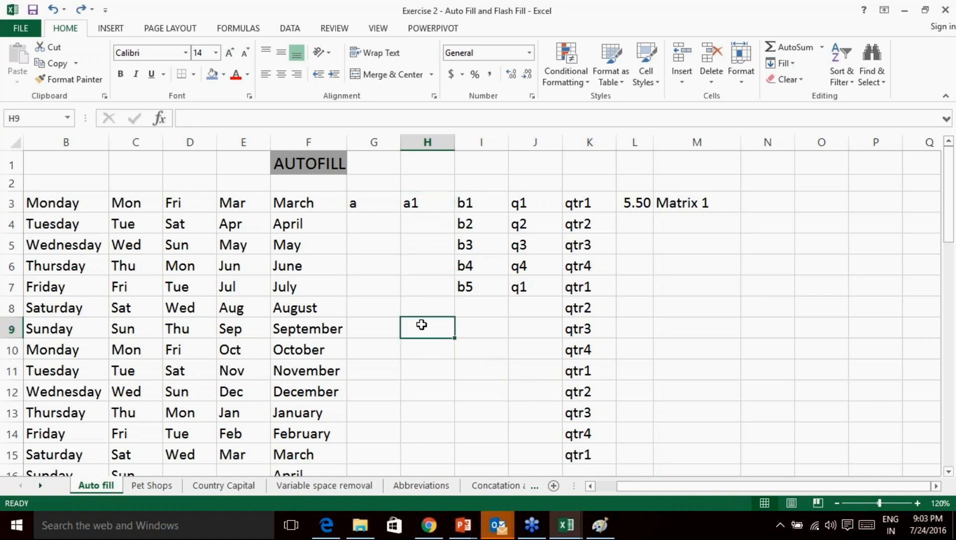
type("p")
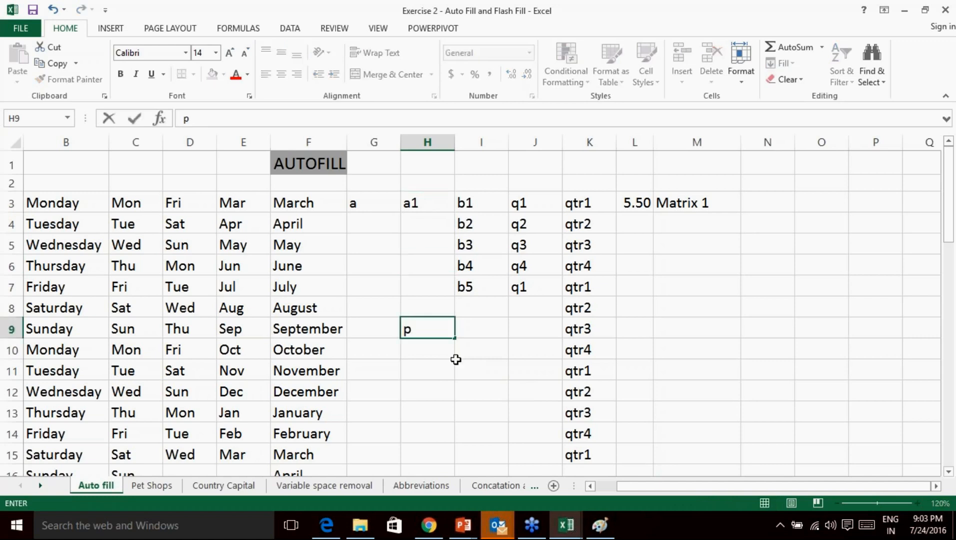
left_click_drag(462, 367, 461, 353)
Extend the a1 series down to H8 above the p, then clear p from H9.
left_click(431, 315)
left_click(413, 331)
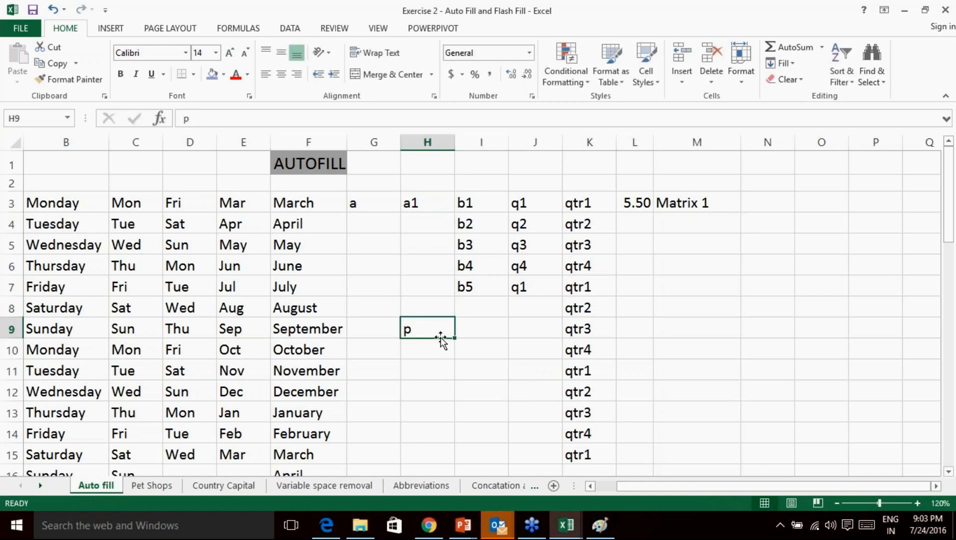
left_click(418, 204)
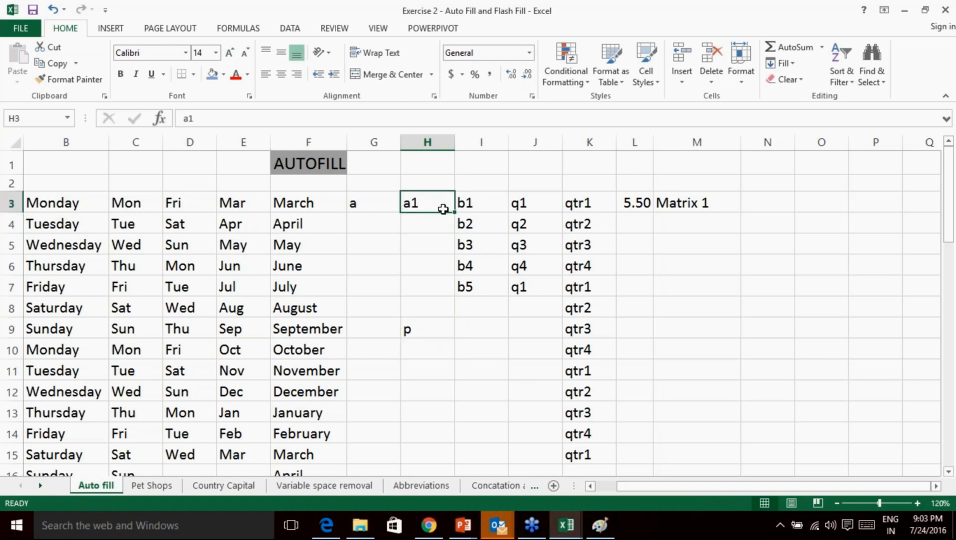
left_click_drag(454, 212, 423, 308)
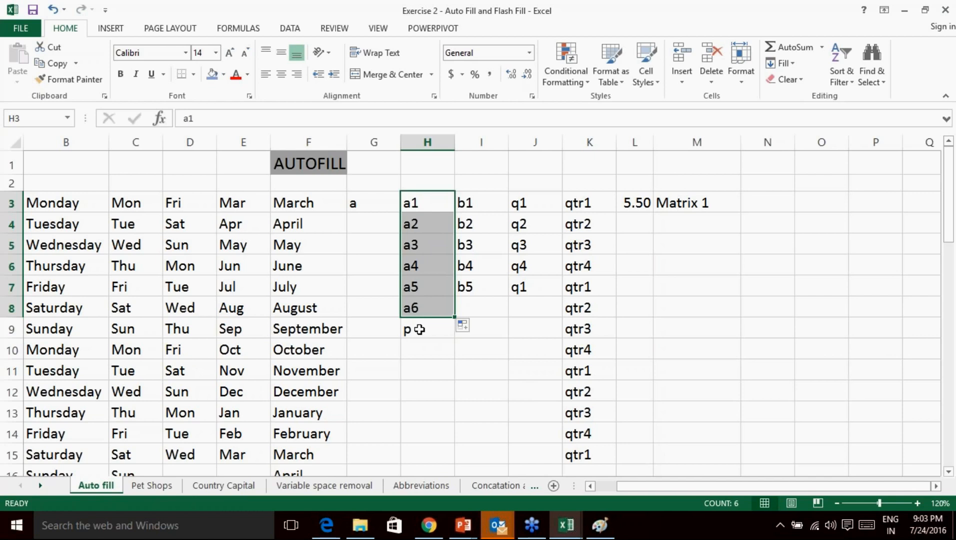
left_click(425, 332)
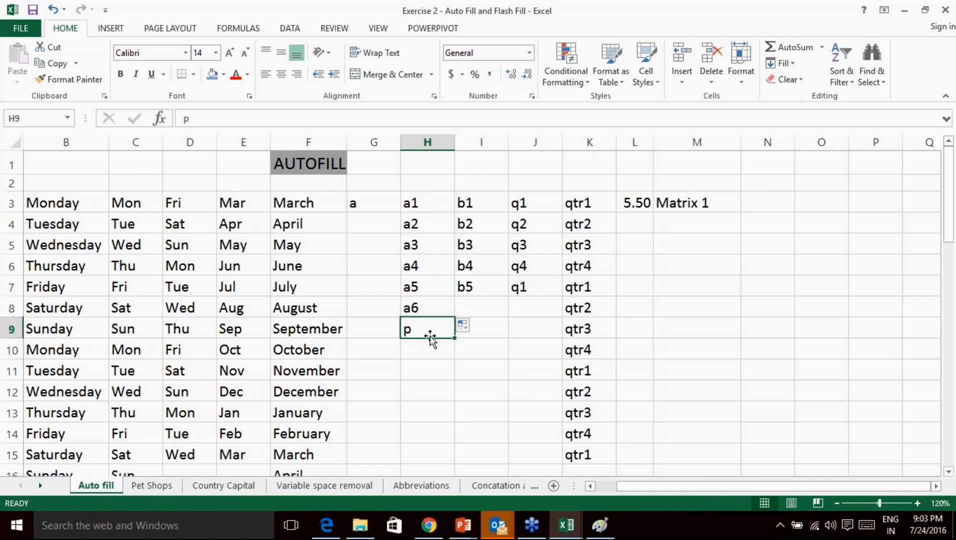
key("Delete")
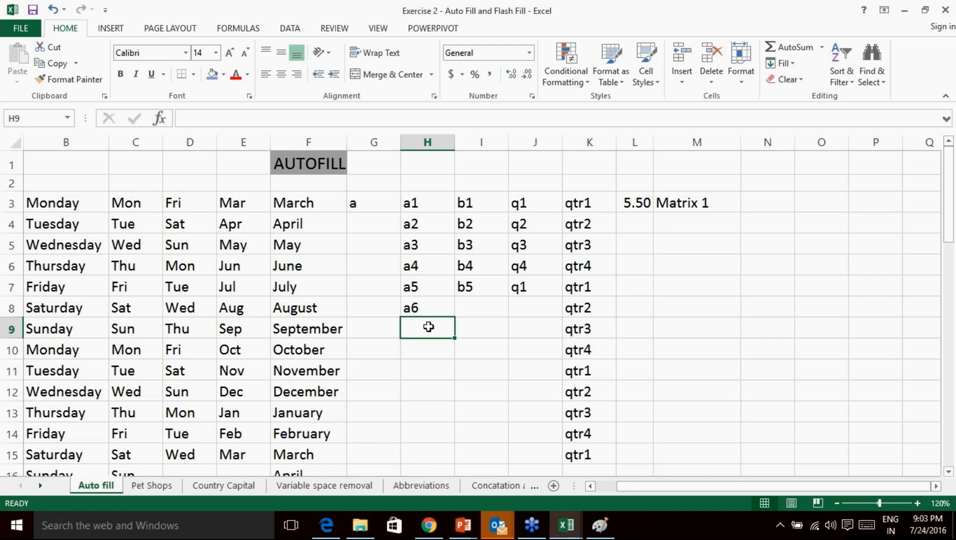
Enter p in H12, fill the a-series down to H11, then delete the p.
left_click_drag(421, 224, 428, 311)
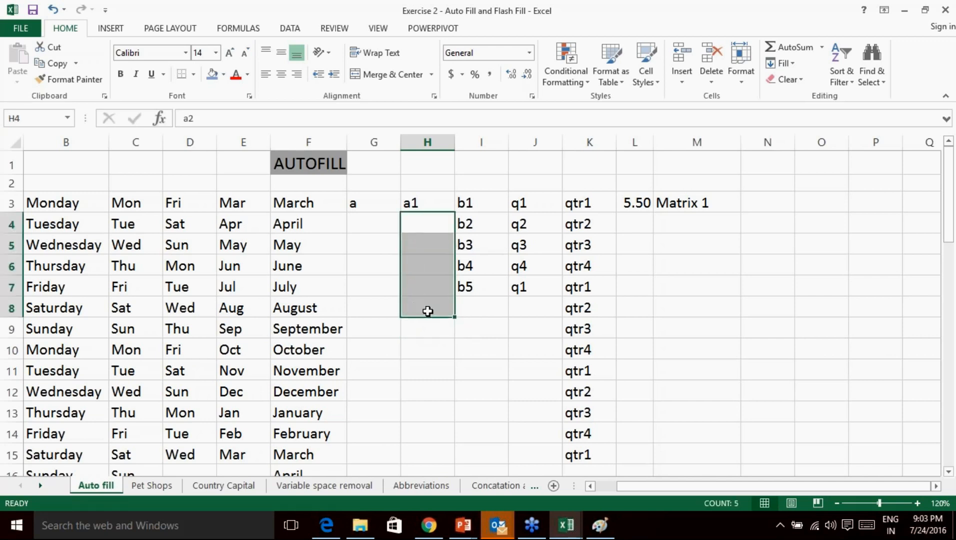
left_click(420, 355)
left_click(431, 391)
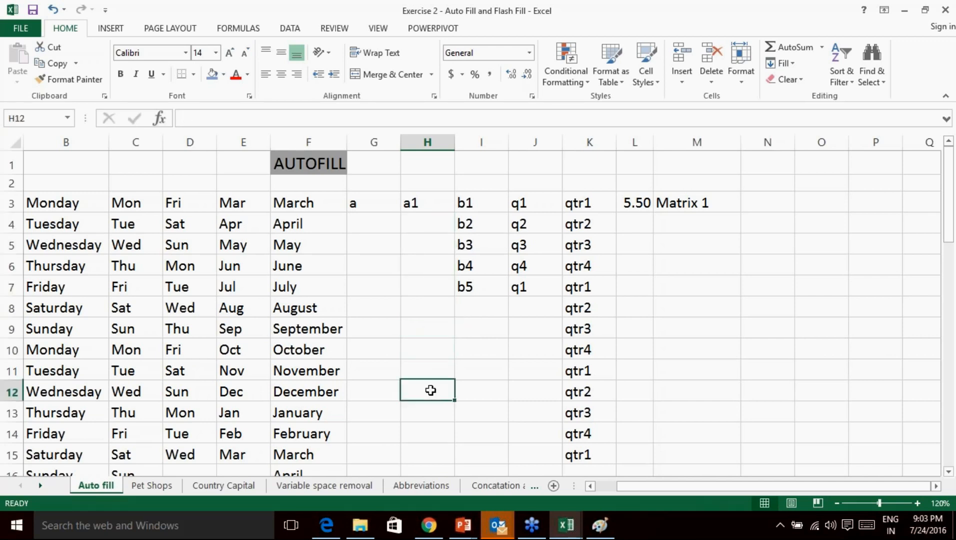
type("p")
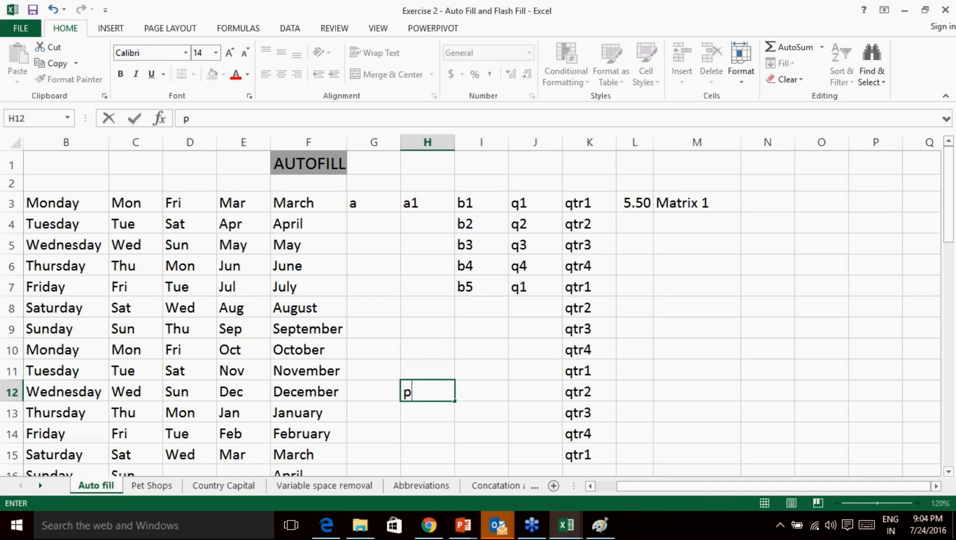
left_click(471, 368)
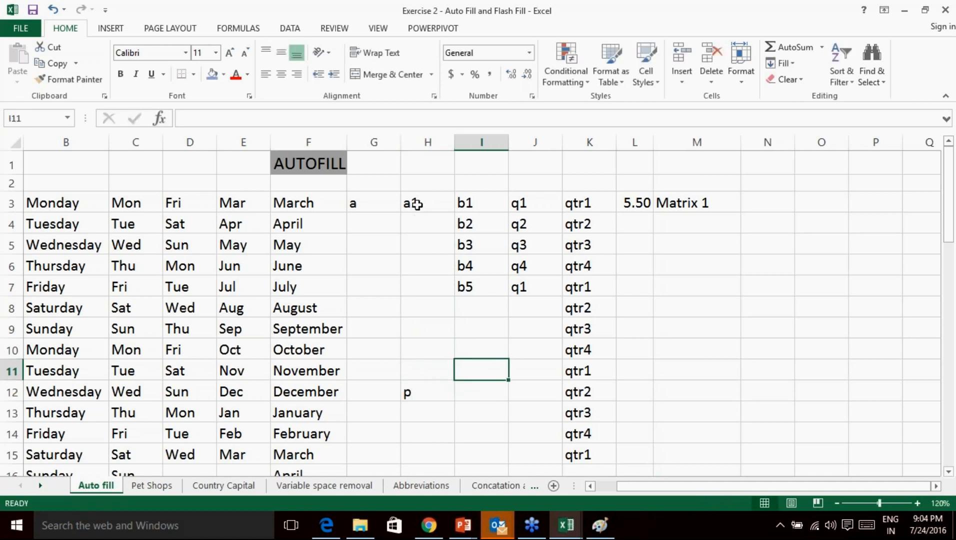
left_click(448, 207)
left_click_drag(454, 212, 430, 372)
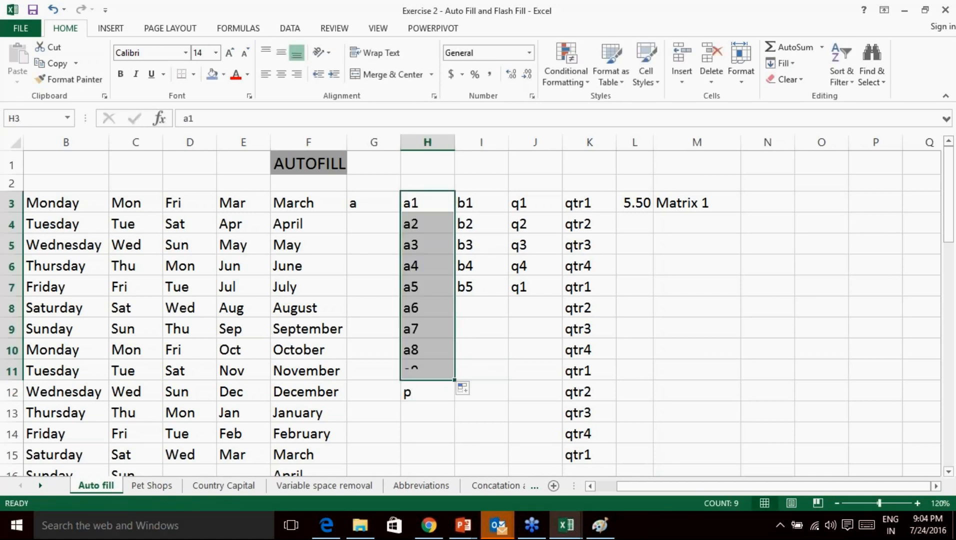
left_click(426, 395)
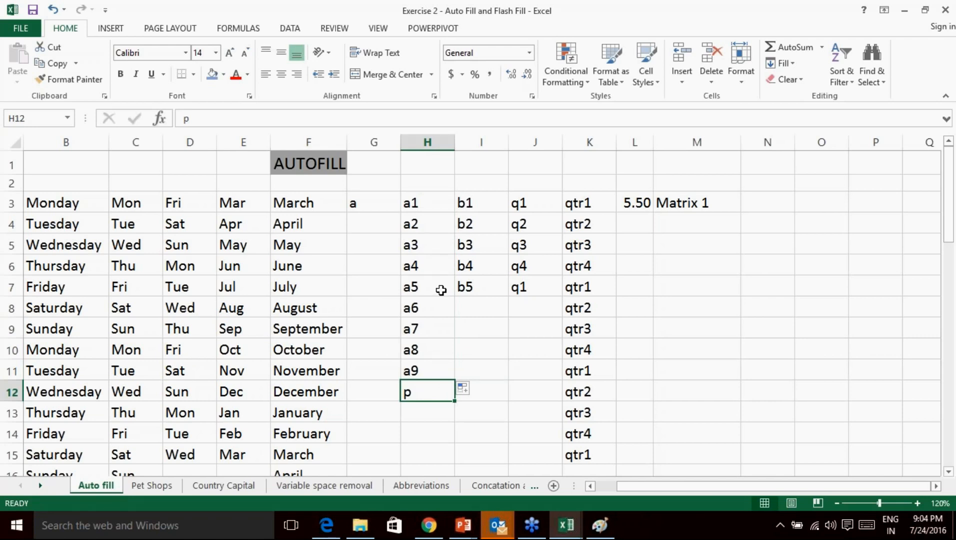
scroll(430, 391, "down", 1)
scroll(429, 391, "up", 1)
key("Delete")
Enter 5.75 in L4 and 6.00 in L5 below 5.50, then select column L's values from L3 down.
left_click(635, 210)
left_click(640, 222)
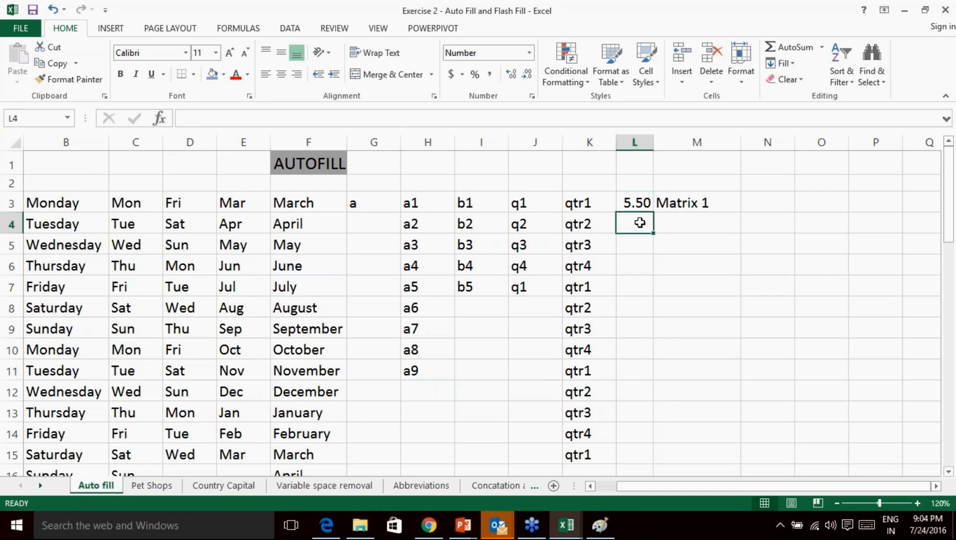
type("5.75")
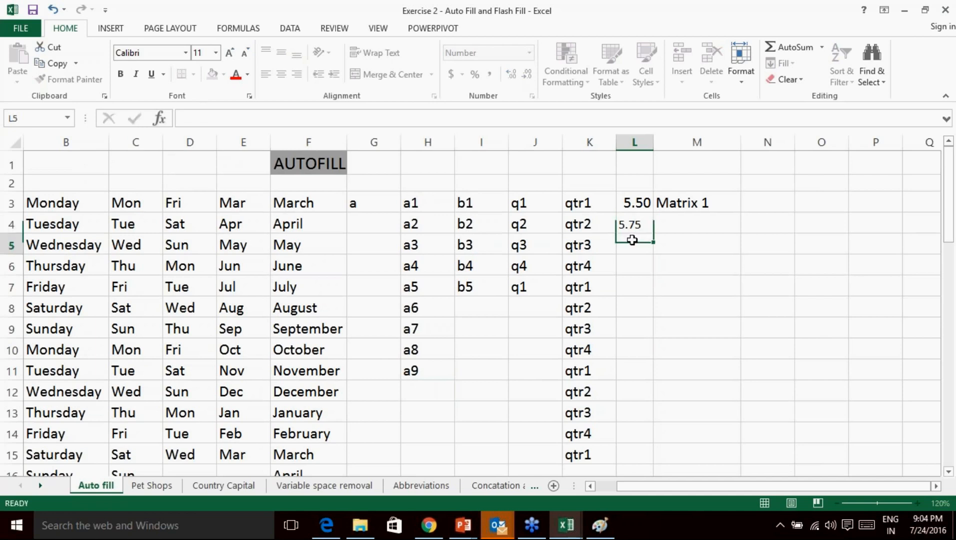
key("Return")
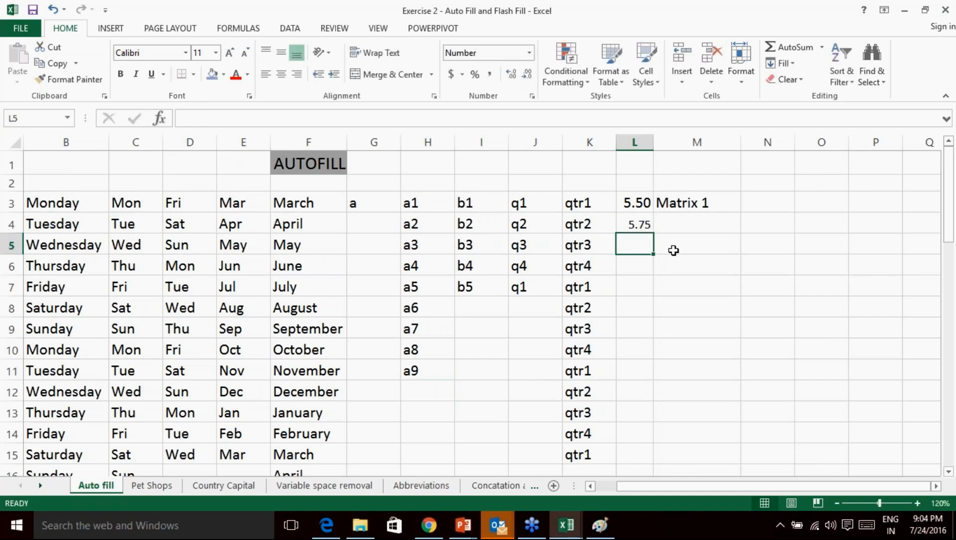
type("6.00")
left_click(690, 244)
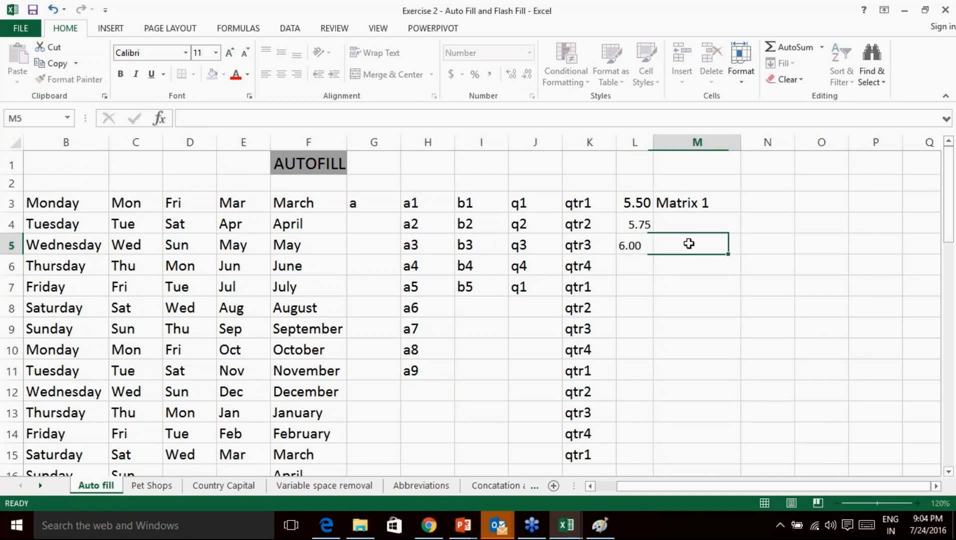
left_click_drag(636, 202, 645, 471)
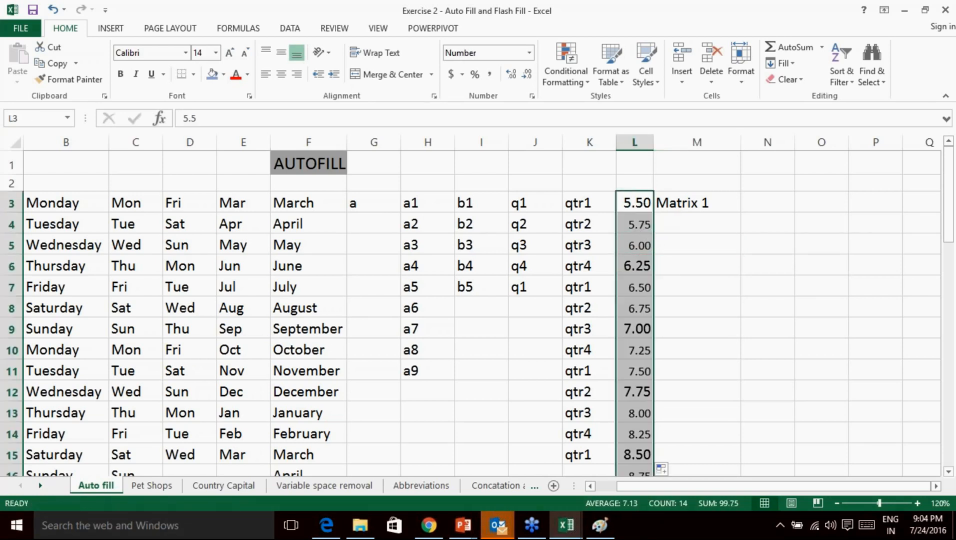
scroll(646, 260, "down", 5)
scroll(643, 261, "up", 2)
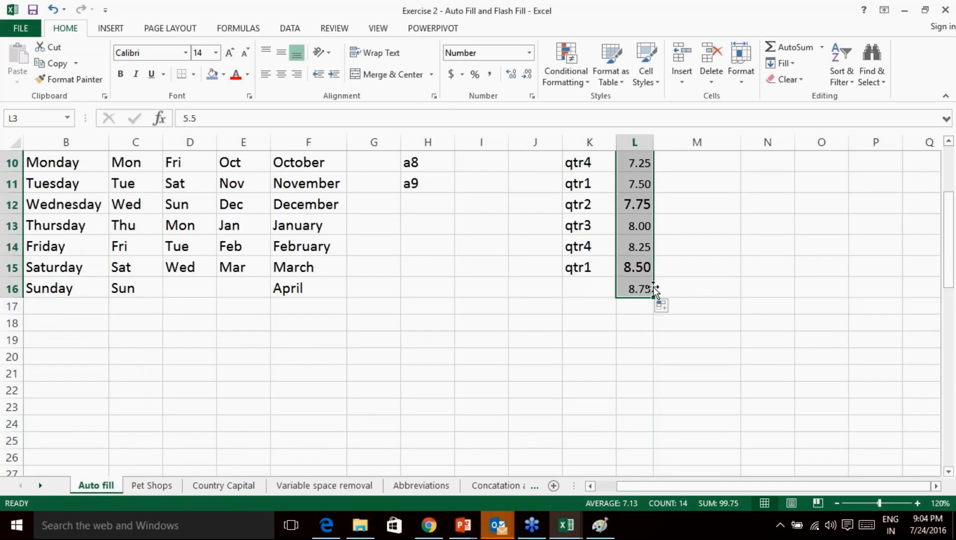
scroll(656, 289, "up", 3)
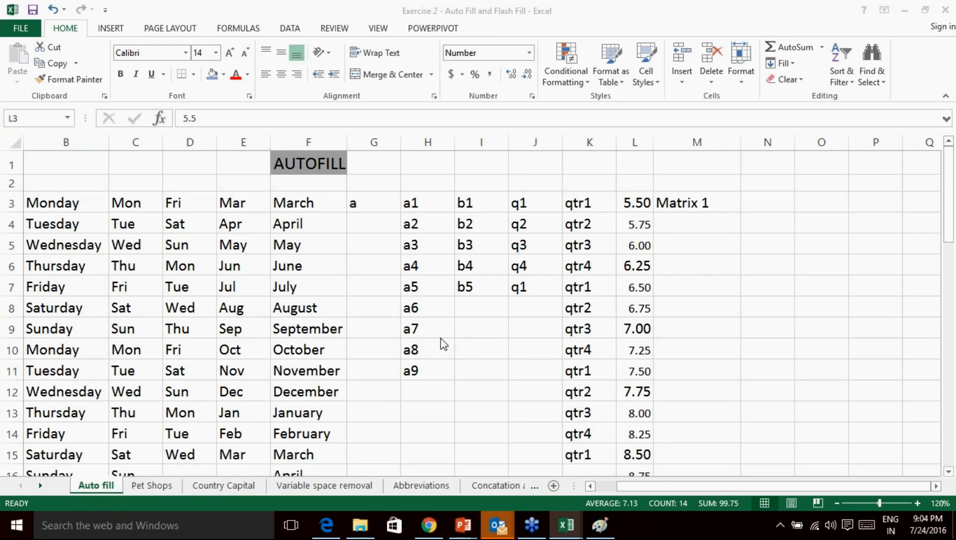
left_click_drag(419, 226, 416, 367)
key("Delete")
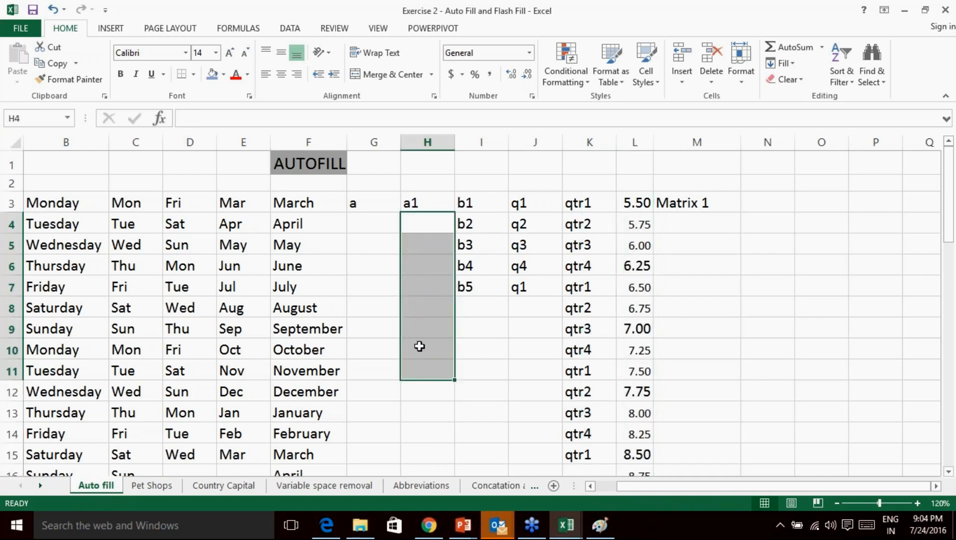
left_click(437, 306)
left_click(420, 203)
left_click_drag(430, 227, 421, 438)
left_click(417, 387)
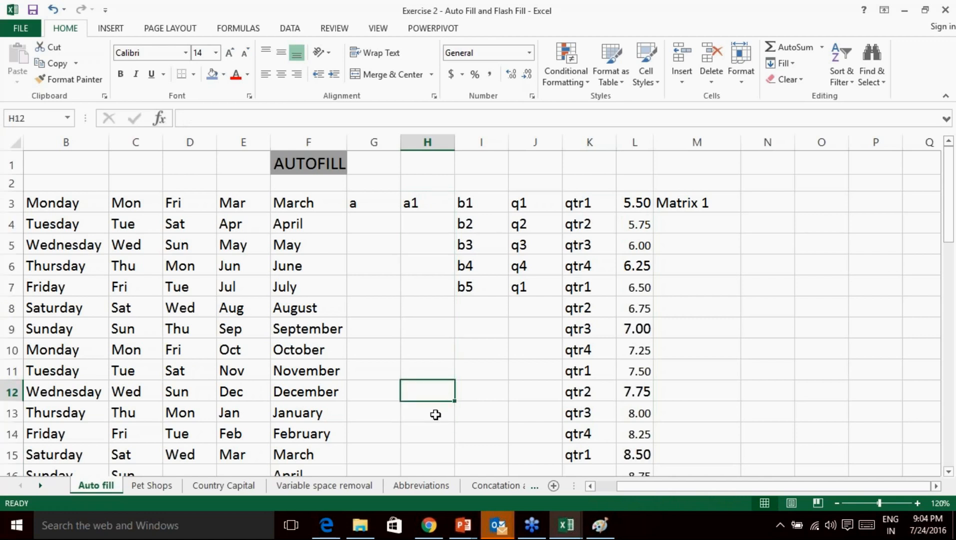
left_click(429, 369)
left_click(320, 369)
left_click(487, 370)
left_click(434, 374)
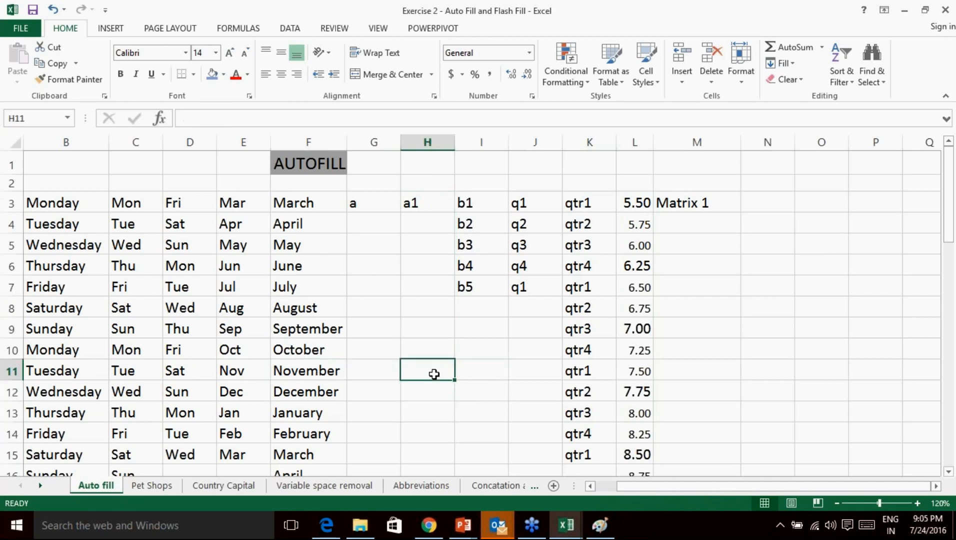
left_click(311, 375)
left_click(412, 371)
left_click(419, 394)
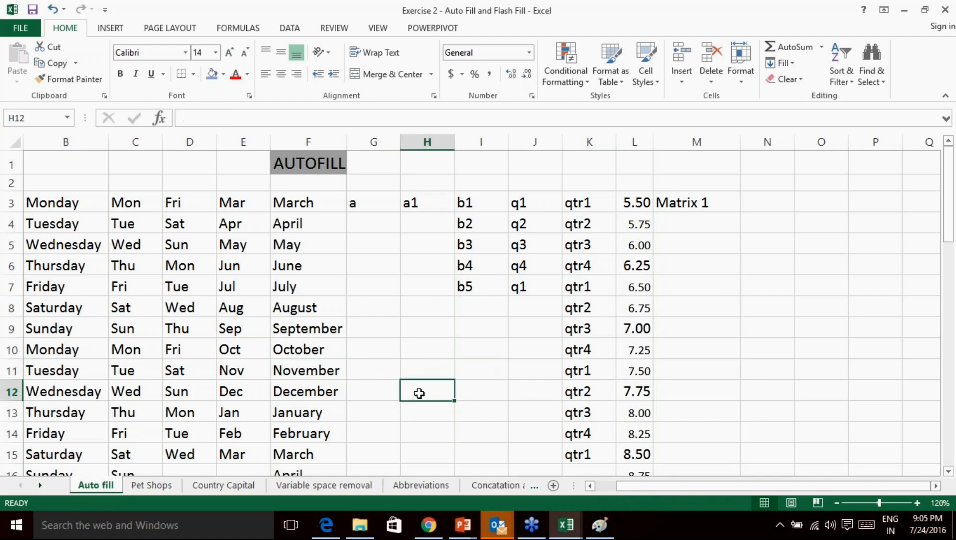
type("p")
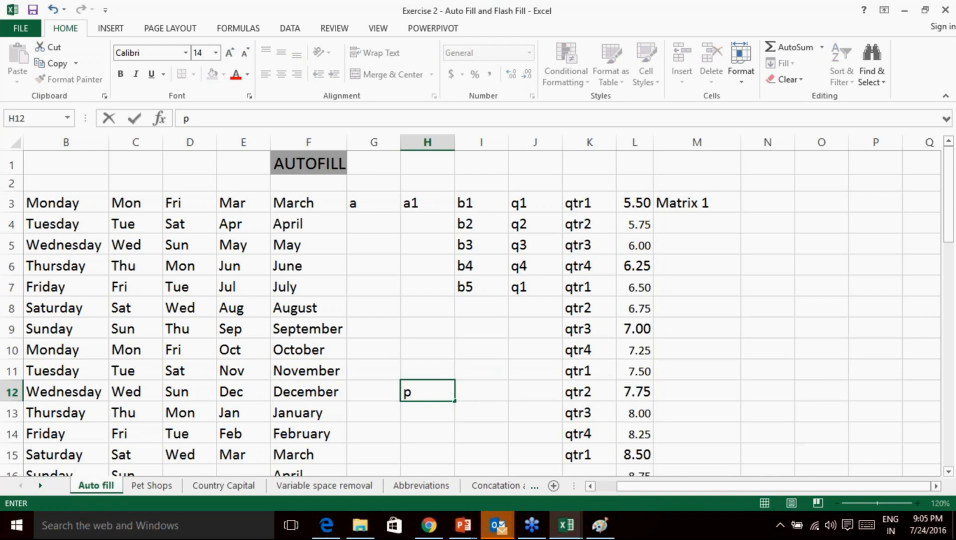
key("Up")
left_click(433, 204)
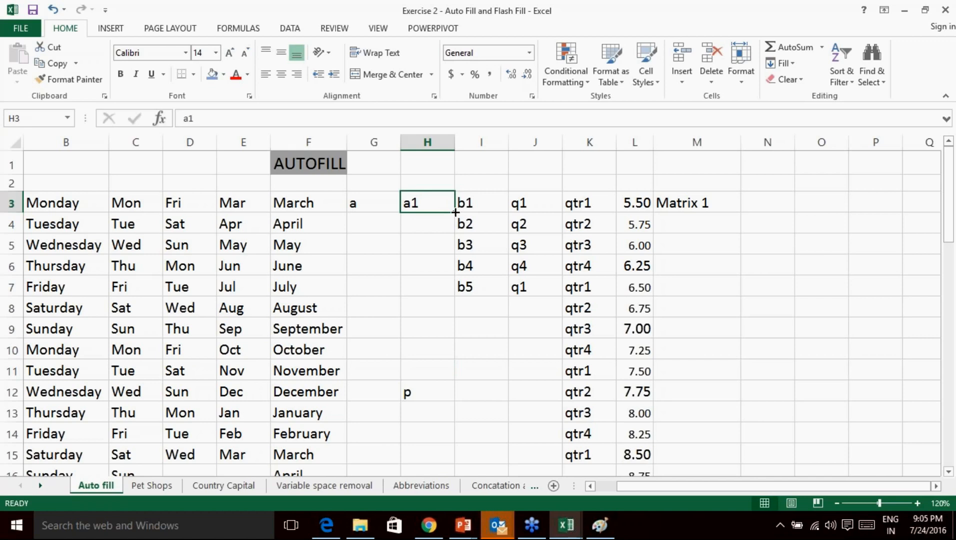
left_click_drag(455, 213, 440, 372)
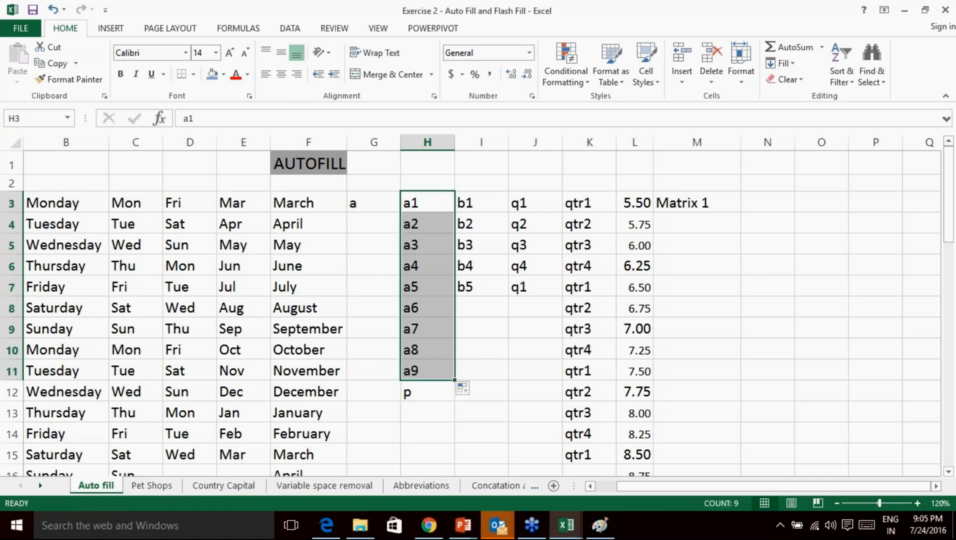
left_click(418, 393)
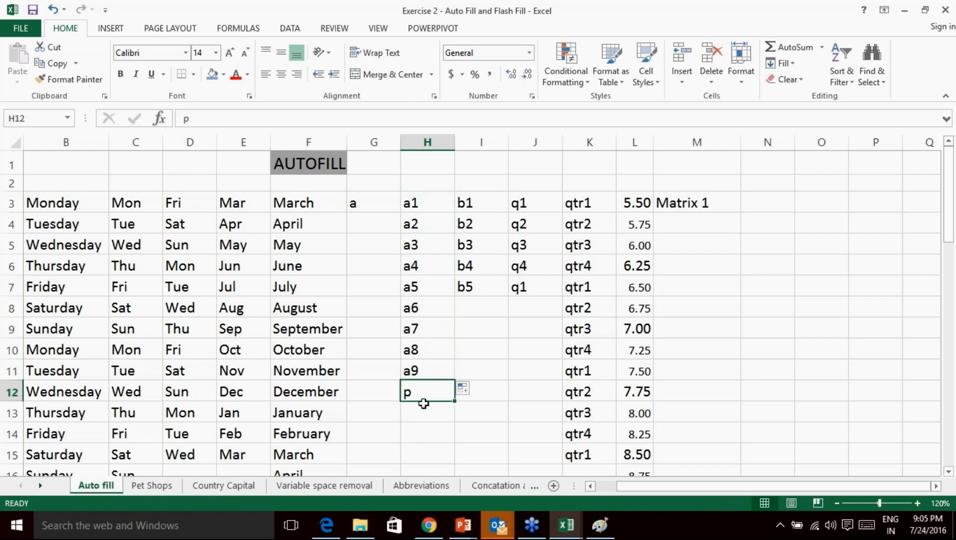
key("Delete")
Enter u in I15 and auto-fill column I from b5 down through b12.
left_click(483, 434)
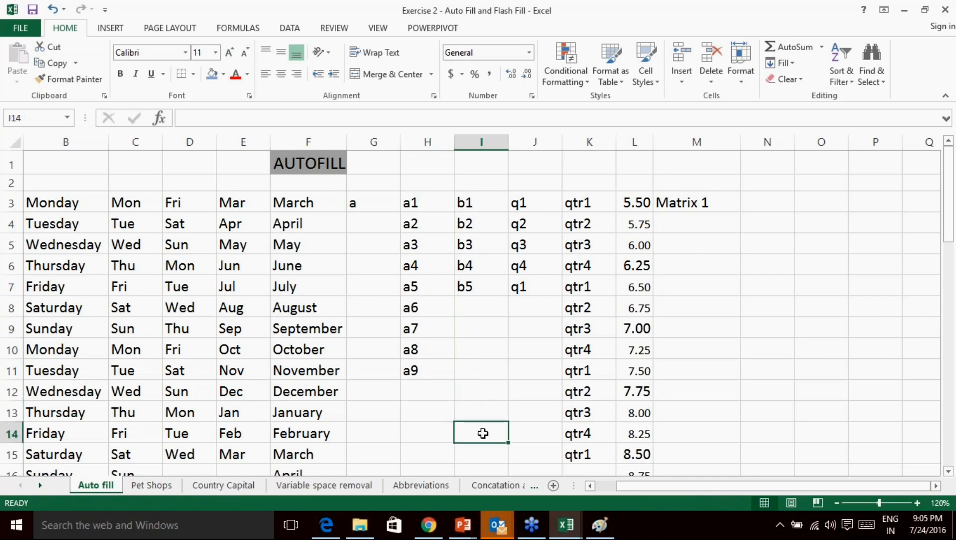
key("Down")
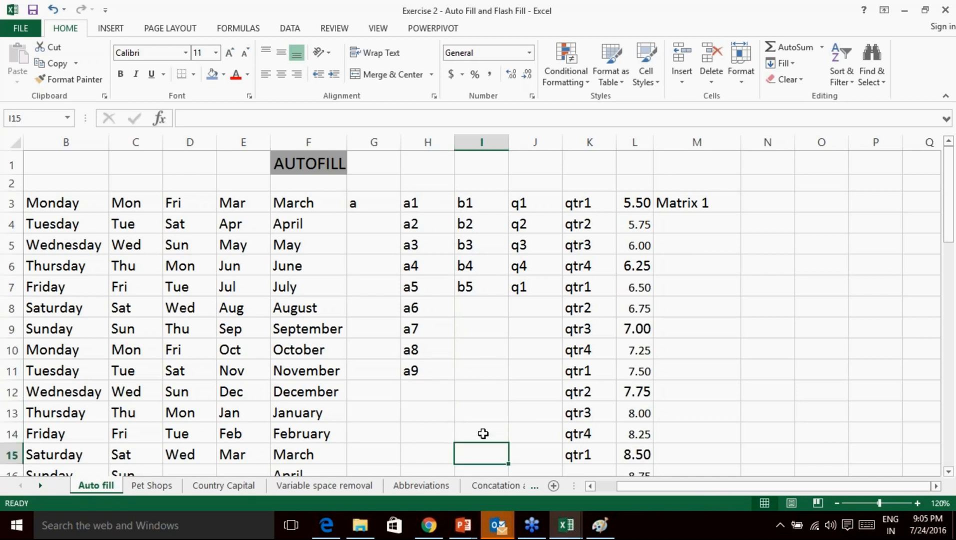
type("u")
left_click(521, 395)
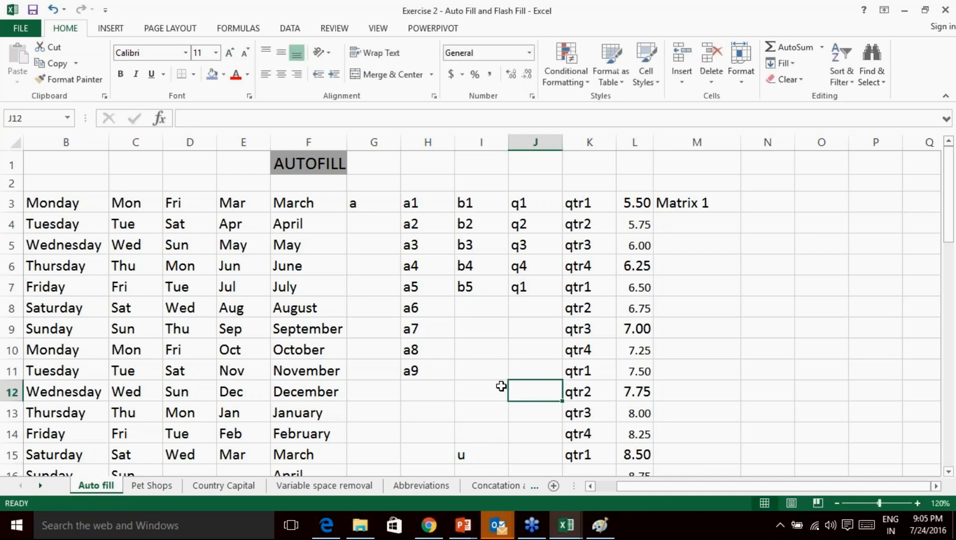
left_click(474, 293)
double_click(507, 297)
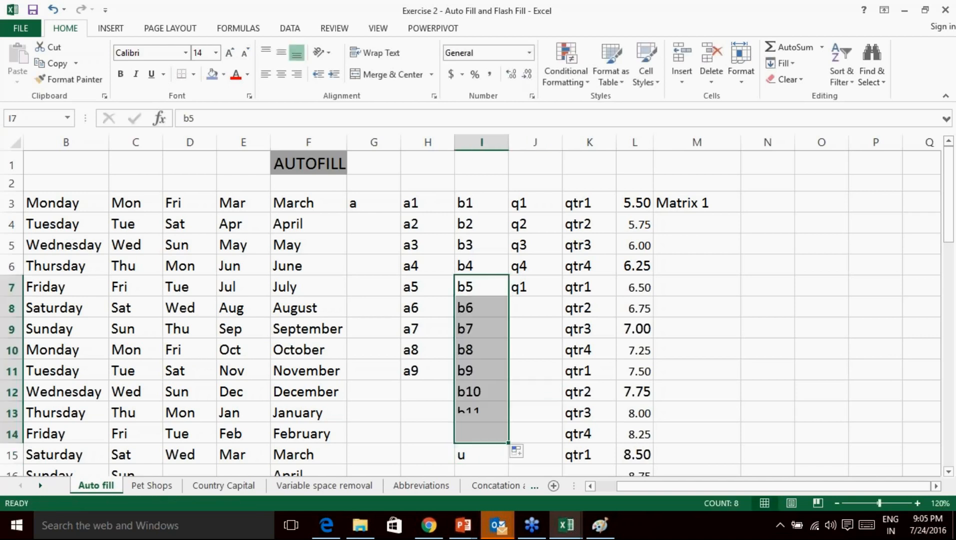
scroll(507, 296, "down", 1)
left_click(465, 393)
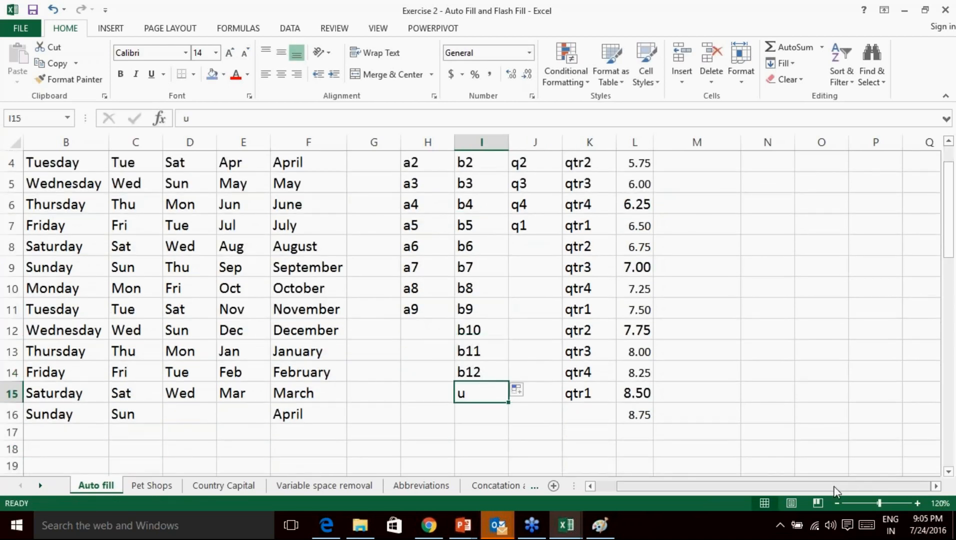
scroll(512, 357, "up", 1)
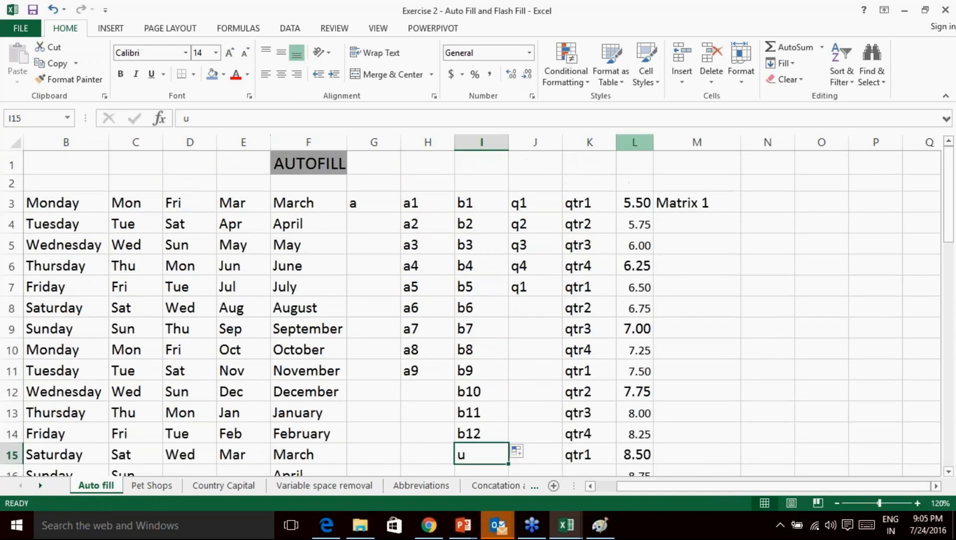
Fill Matrix 1 in M3 down column M to Matrix 10 in M12.
left_click(700, 197)
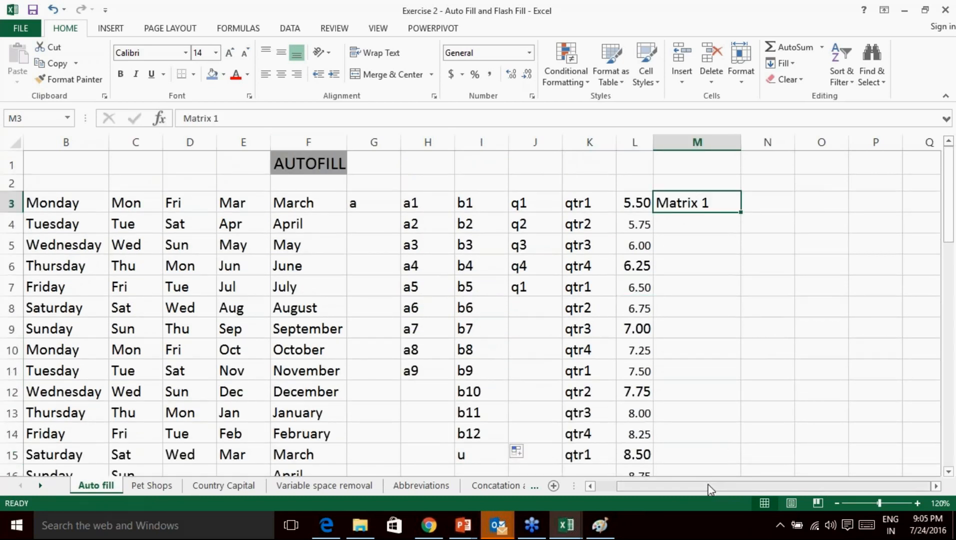
left_click_drag(741, 212, 719, 398)
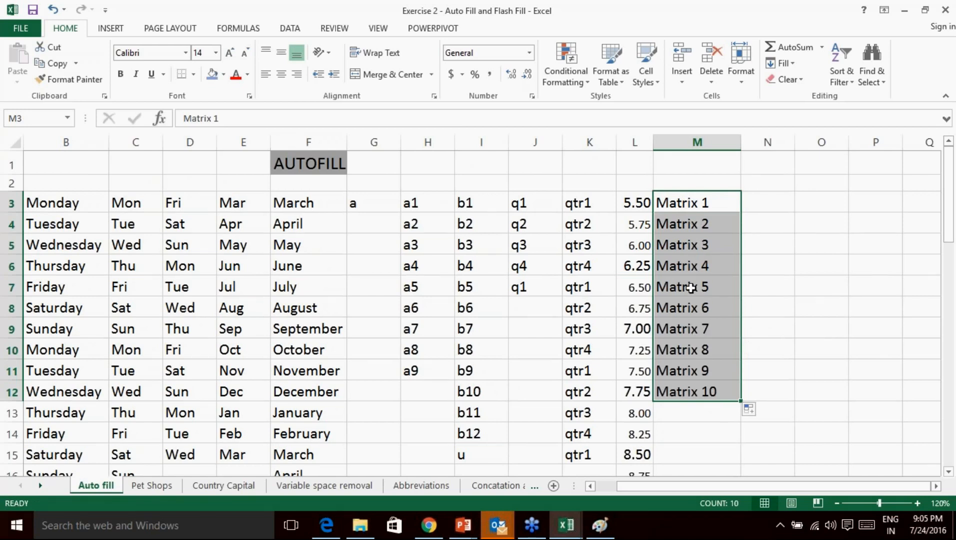
left_click_drag(691, 287, 684, 388)
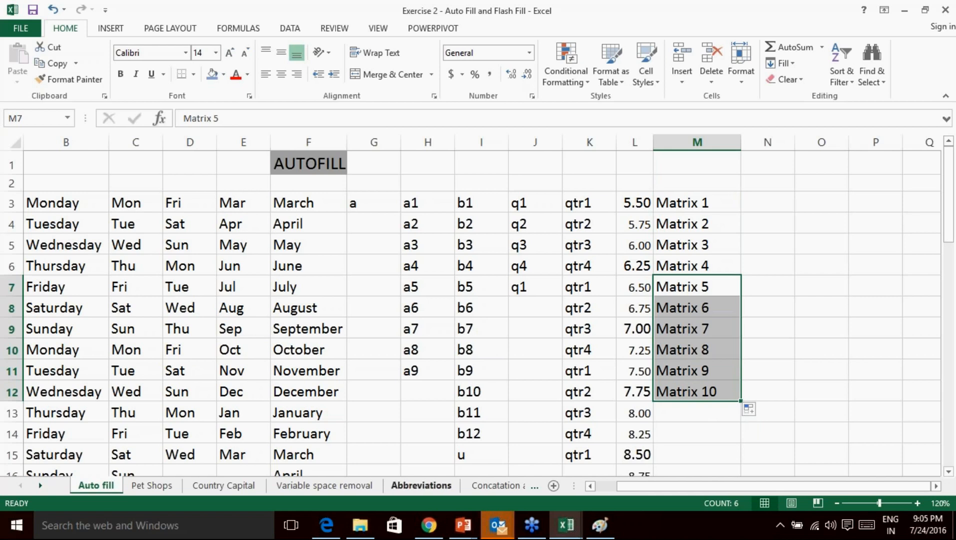
left_click(698, 414)
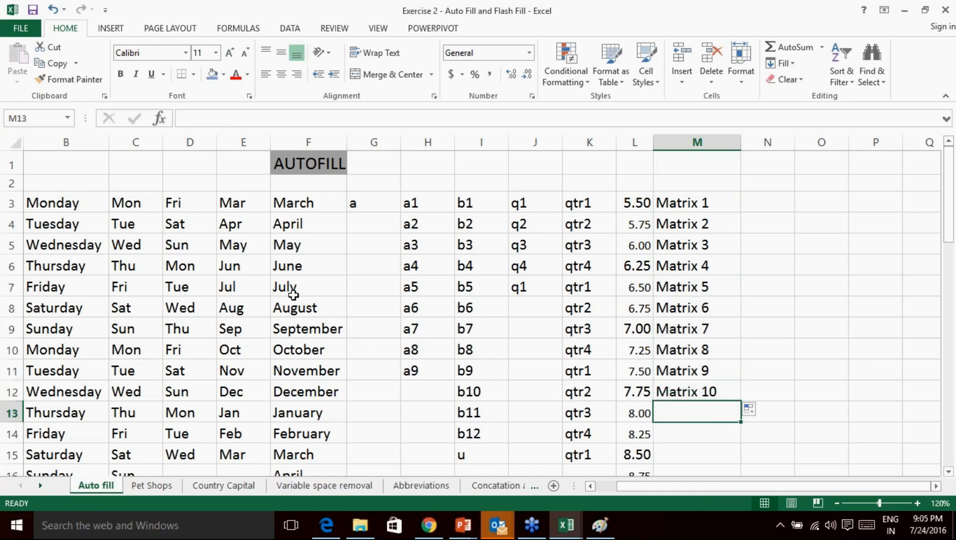
Clear the u from I15 and a2 through a9 from column H.
left_click(333, 168)
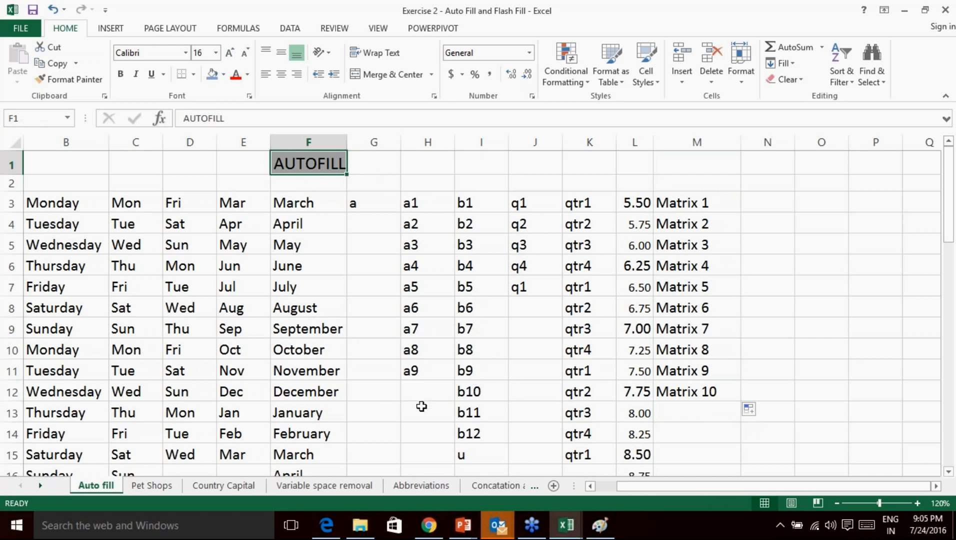
left_click(475, 452)
key("Delete")
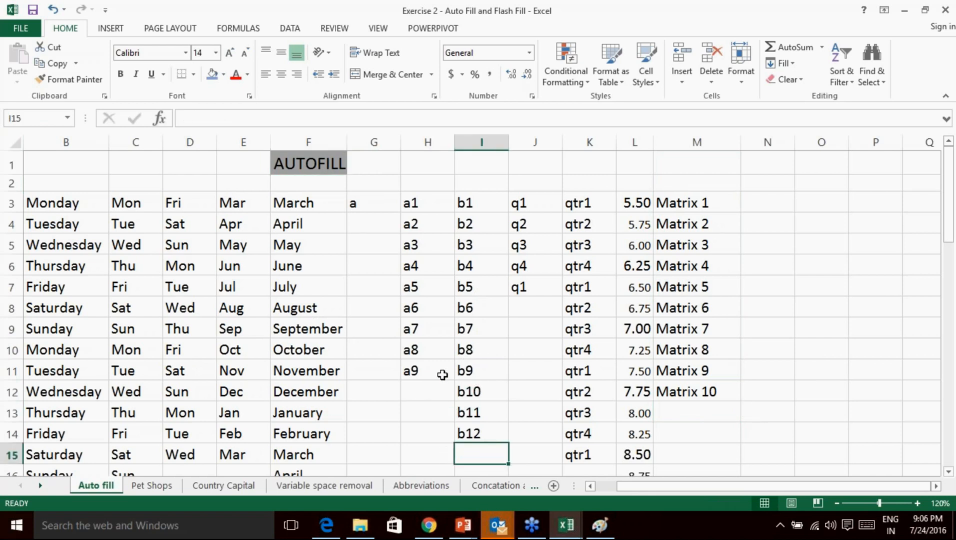
left_click(418, 394)
left_click(424, 418)
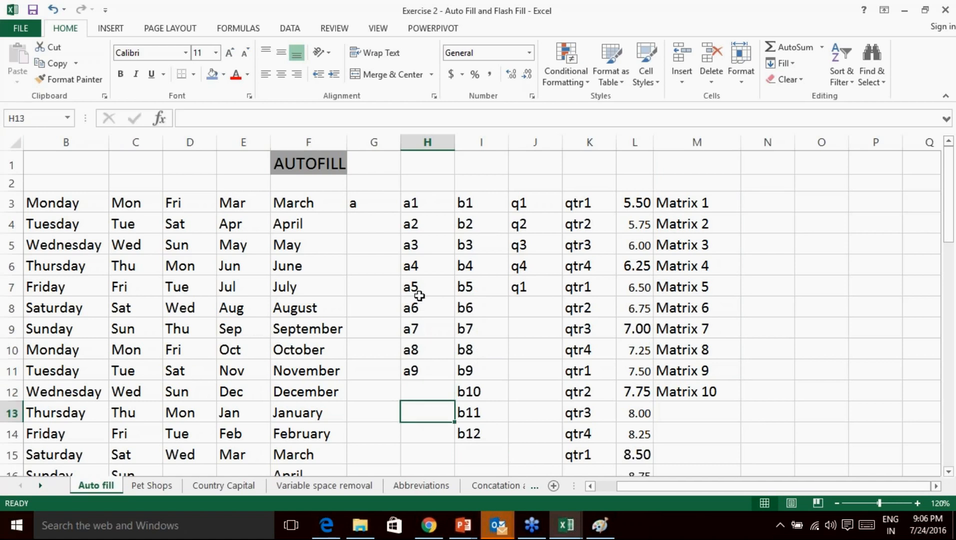
left_click_drag(415, 224, 420, 373)
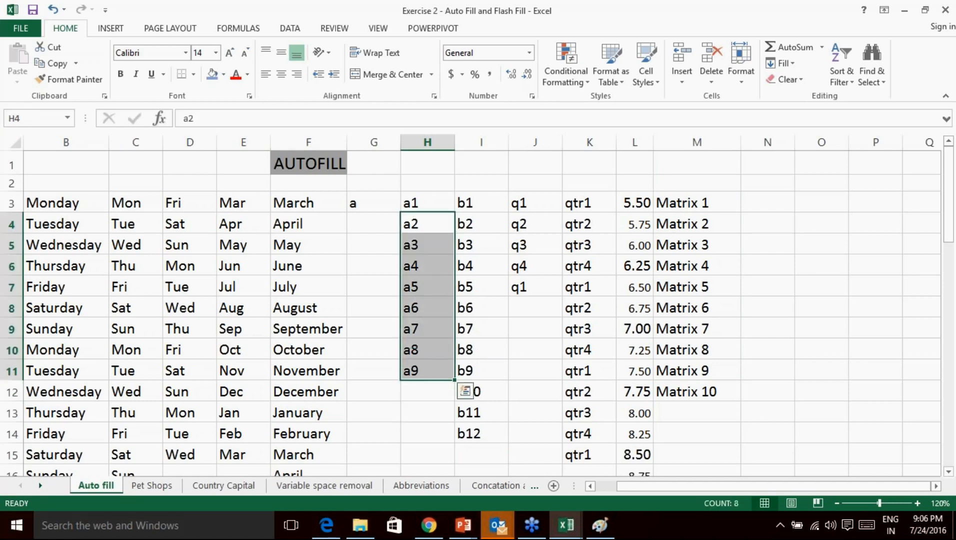
key("Delete")
Enter p in H14 and auto-fill a1 down to a11 in H13.
left_click(432, 426)
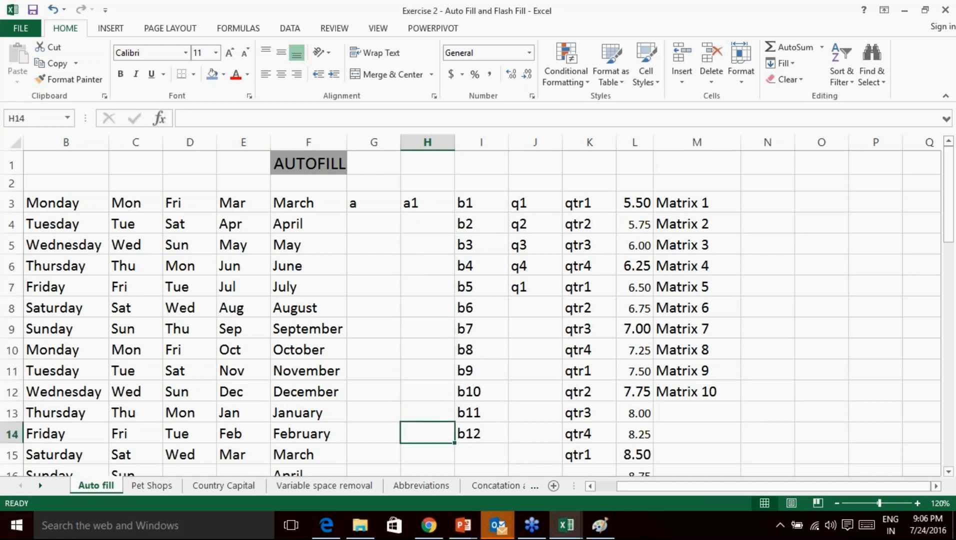
type("p")
key("Return")
left_click(443, 201)
double_click(454, 212)
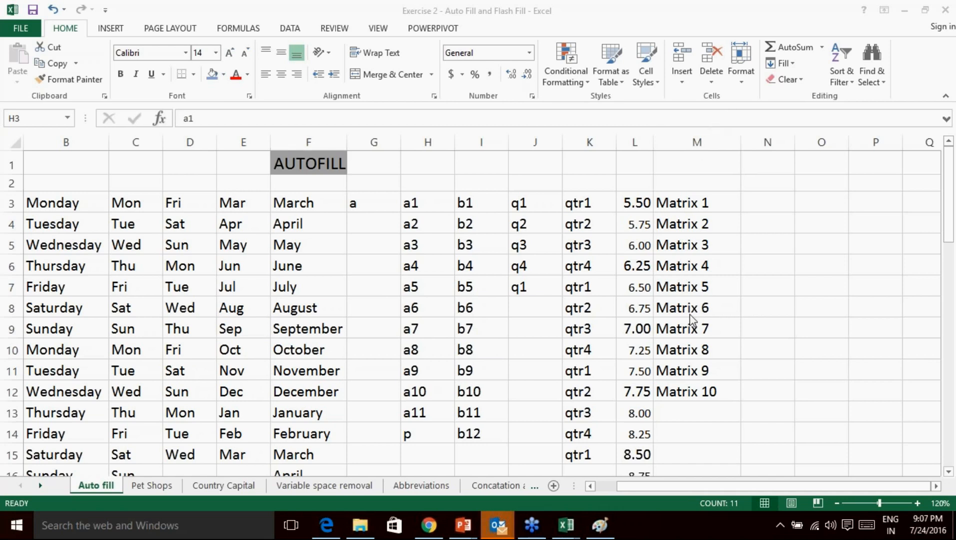
Point out the filled a6 and a4 values in column H, then switch to the Pet Shops sheet.
left_click(378, 290)
left_click(135, 245)
left_click(300, 224)
left_click(384, 177)
left_click(513, 249)
left_click(331, 308)
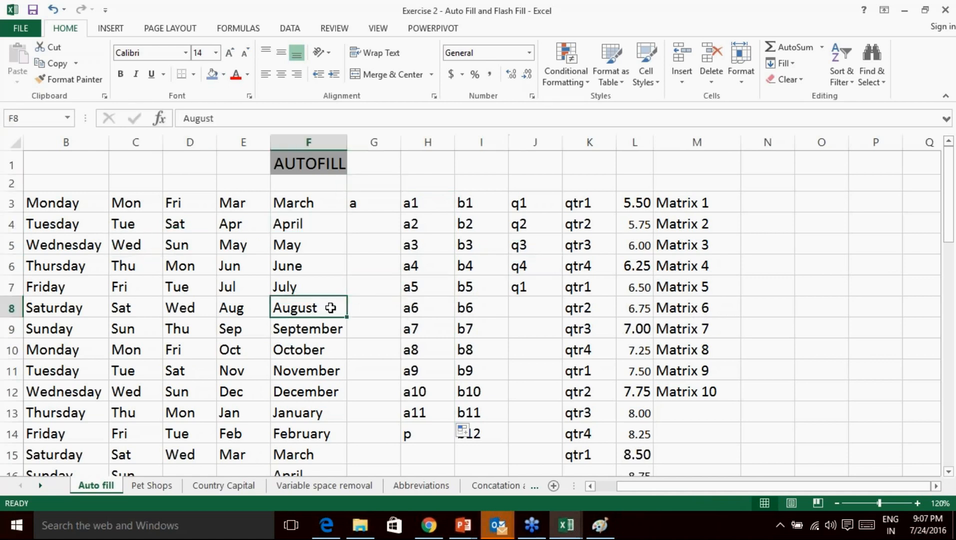
left_click(449, 309)
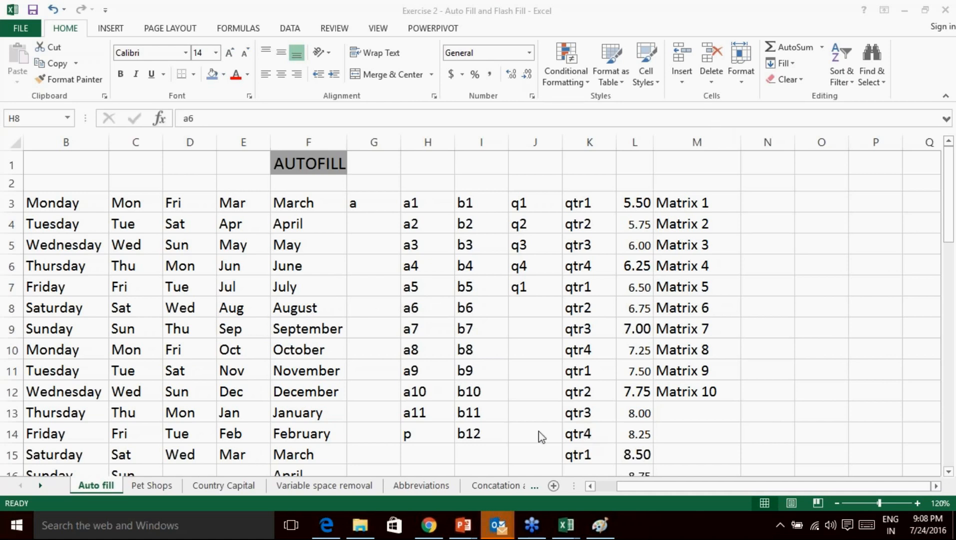
left_click(465, 430)
left_click(407, 263)
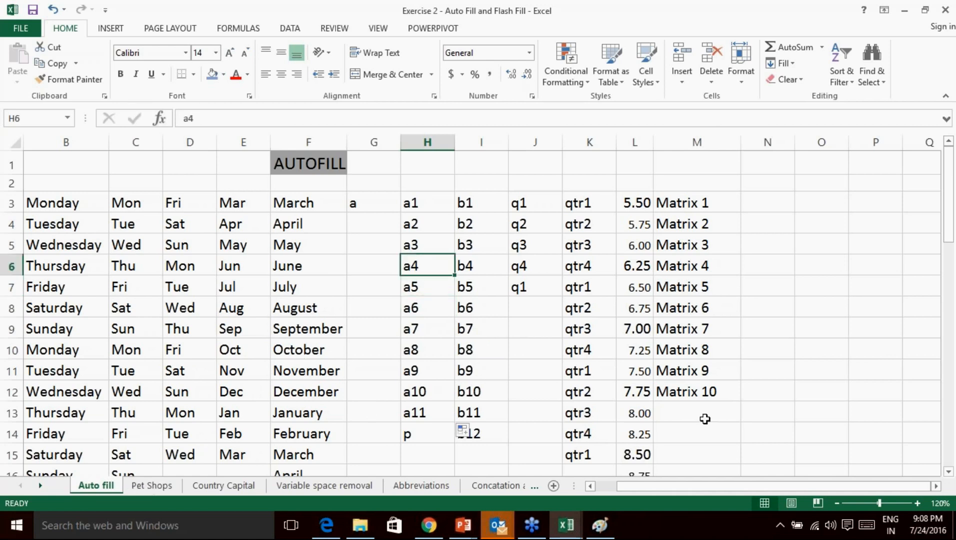
left_click(756, 406)
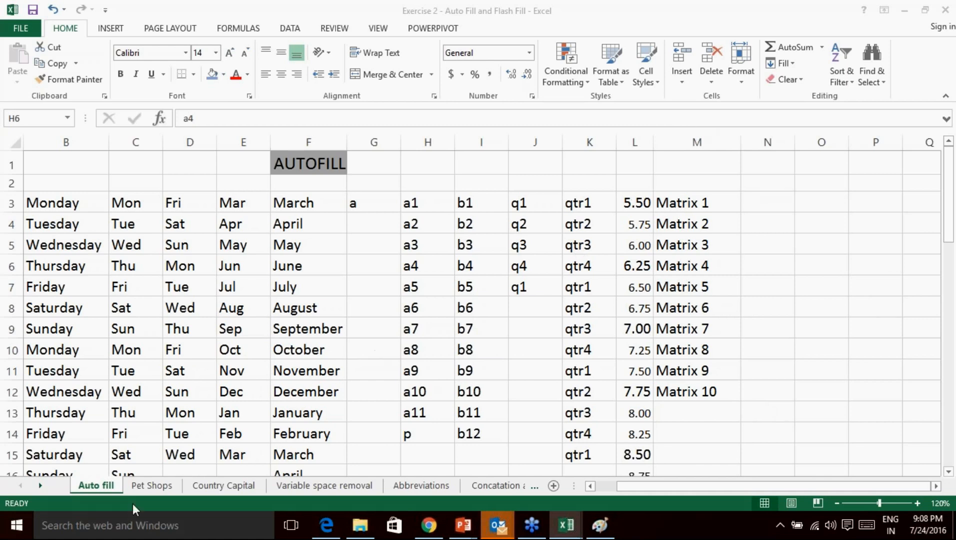
left_click(152, 489)
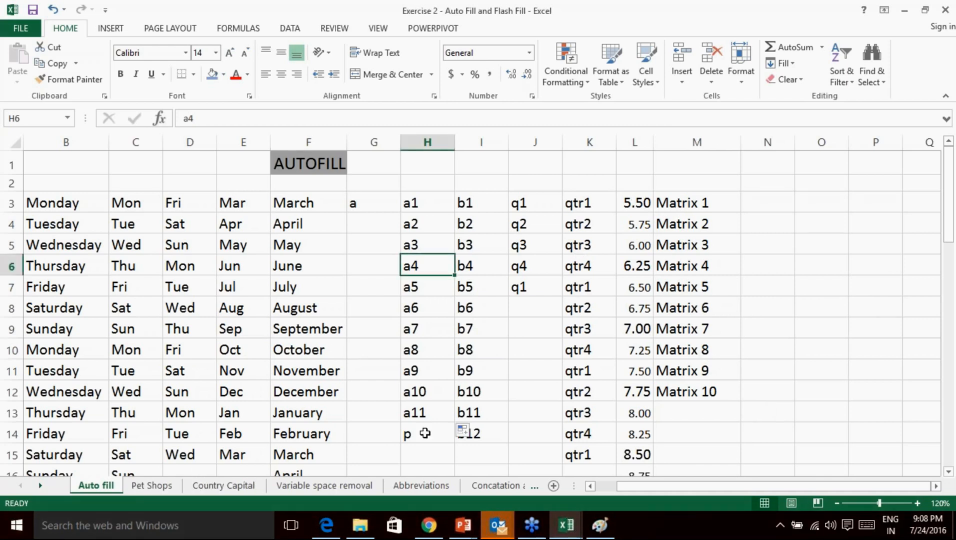
left_click(147, 488)
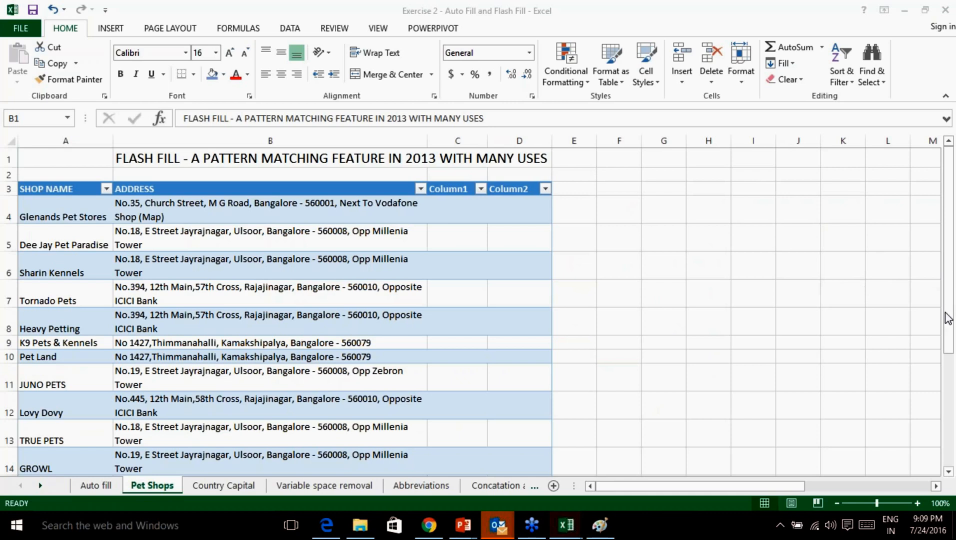
left_click(753, 240)
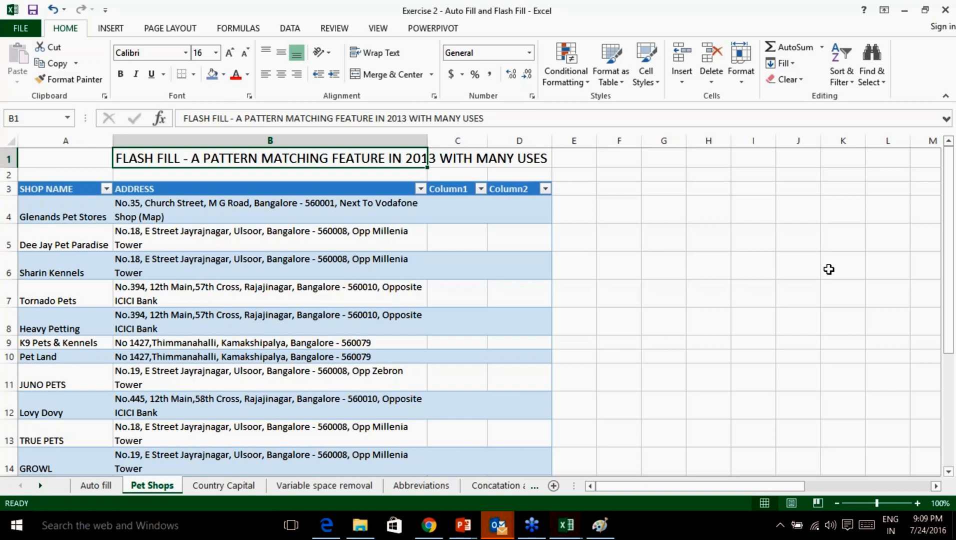
left_click(920, 390)
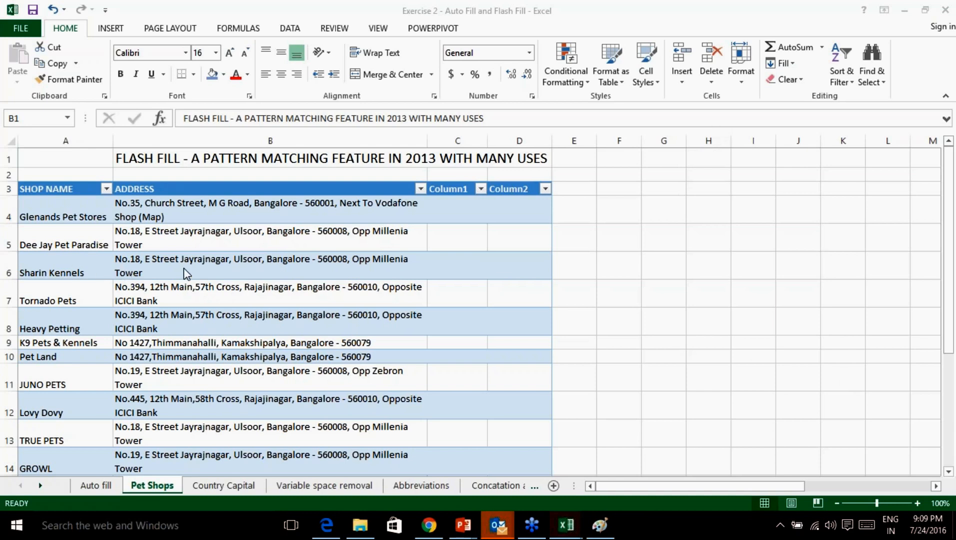
scroll(583, 348, "down", 1)
scroll(582, 348, "up", 1)
left_click(537, 274)
left_click_drag(537, 274, 559, 261)
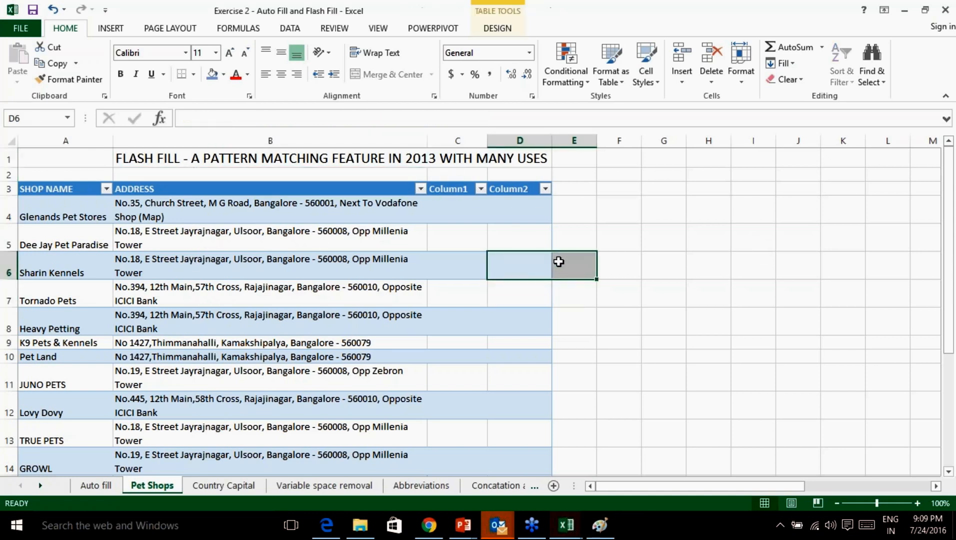
left_click(947, 401)
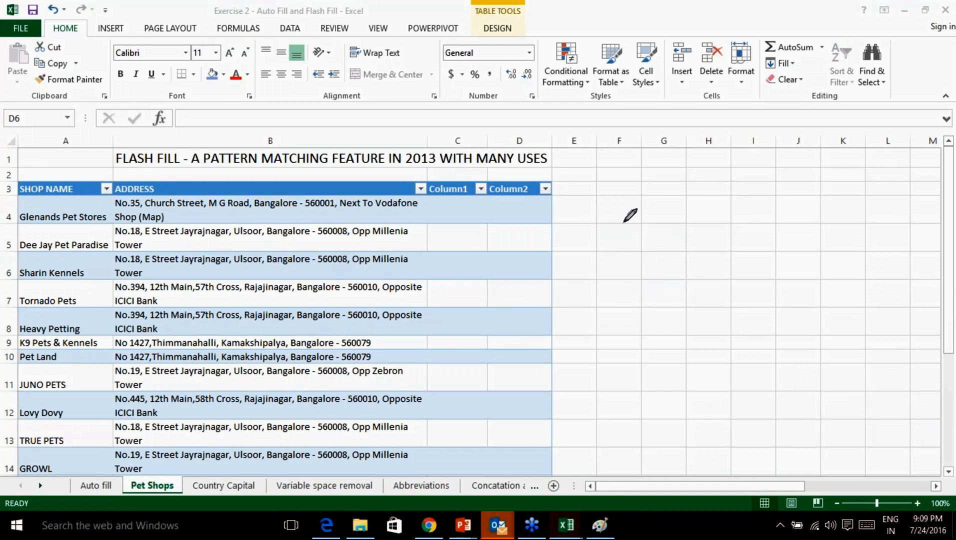
left_click_drag(589, 248, 614, 230)
left_click_drag(592, 224, 639, 217)
mouse_move(650, 252)
left_mouse_down()
mouse_move(688, 247)
mouse_move(710, 229)
mouse_move(719, 263)
left_mouse_up()
mouse_move(712, 240)
left_mouse_down()
mouse_move(733, 237)
mouse_move(798, 267)
mouse_move(863, 253)
left_mouse_up()
left_click_drag(807, 222, 805, 225)
left_click_drag(663, 317, 766, 267)
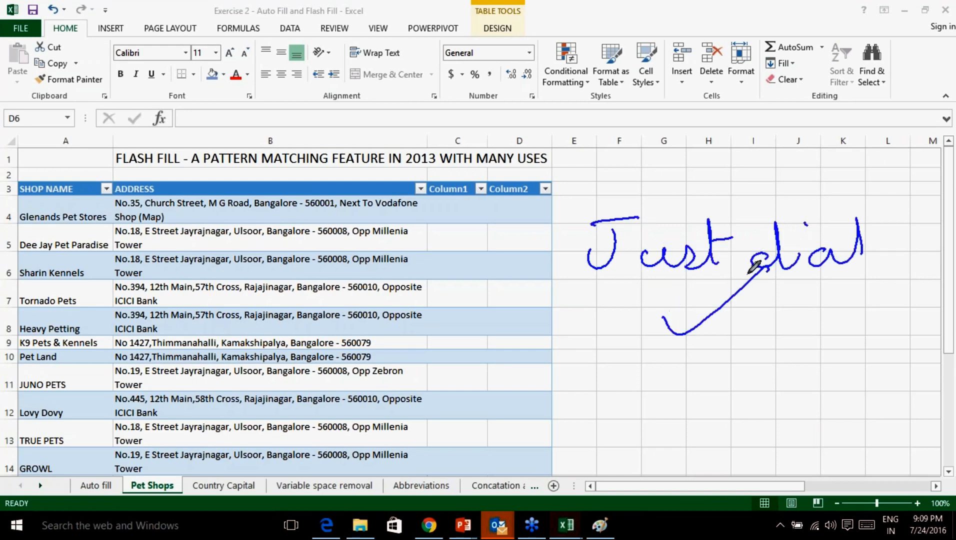
mouse_move(438, 199)
left_mouse_down()
mouse_move(372, 181)
mouse_move(350, 214)
mouse_move(334, 219)
left_mouse_up()
mouse_move(292, 286)
left_mouse_down()
mouse_move(316, 289)
mouse_move(503, 201)
left_mouse_up()
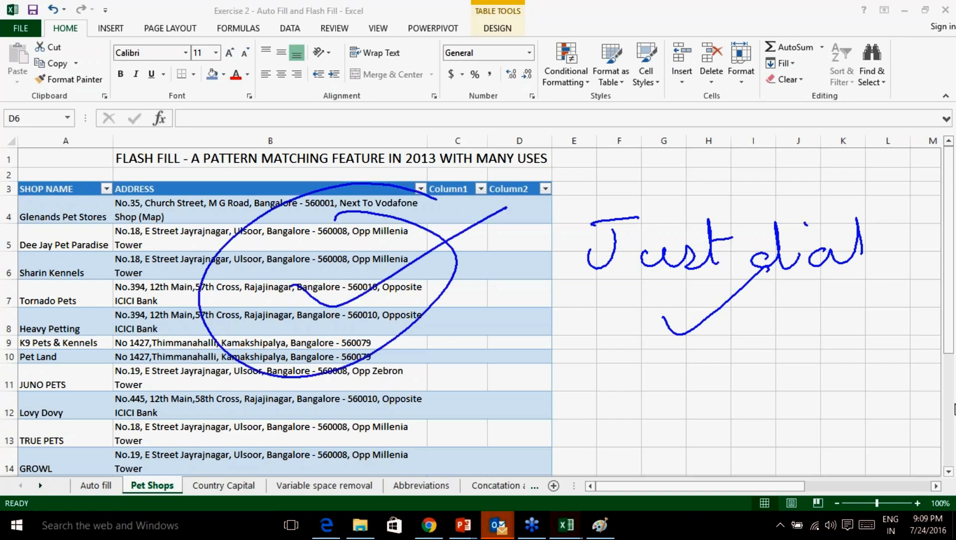
left_click(873, 479)
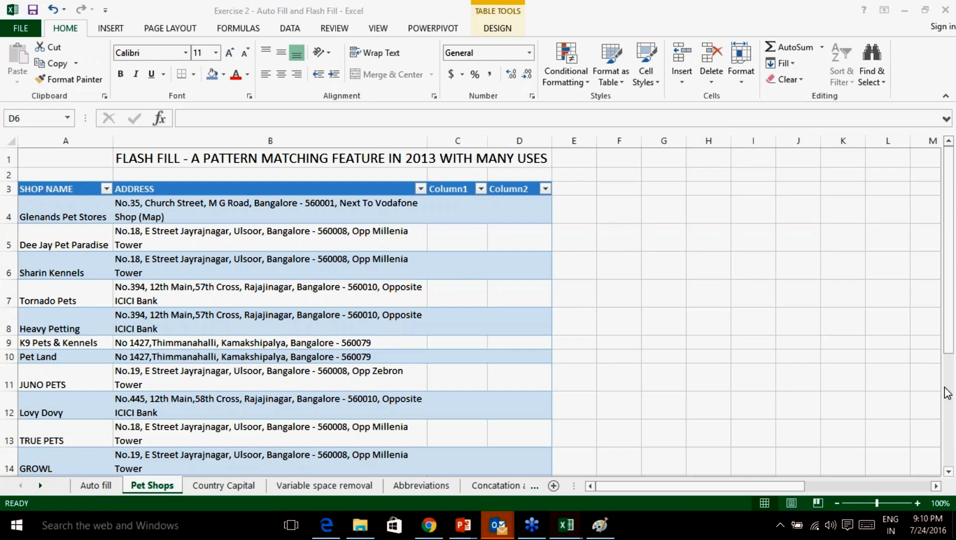
key("shift+Right")
left_click(202, 205)
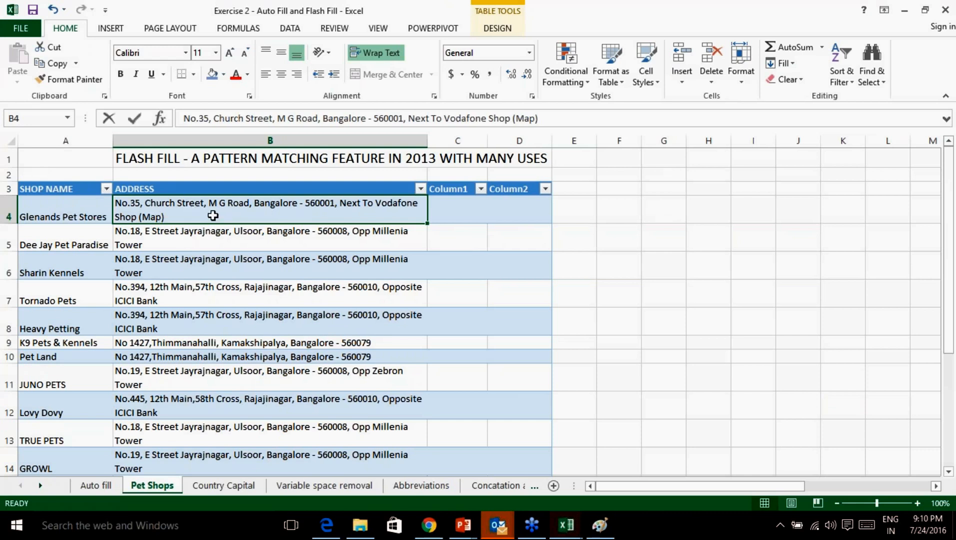
left_click(216, 260)
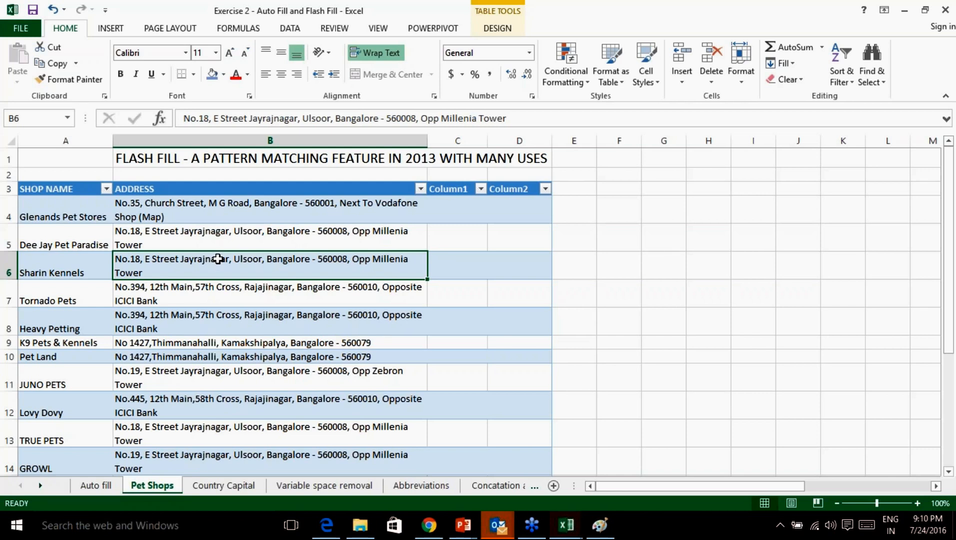
left_click(50, 210)
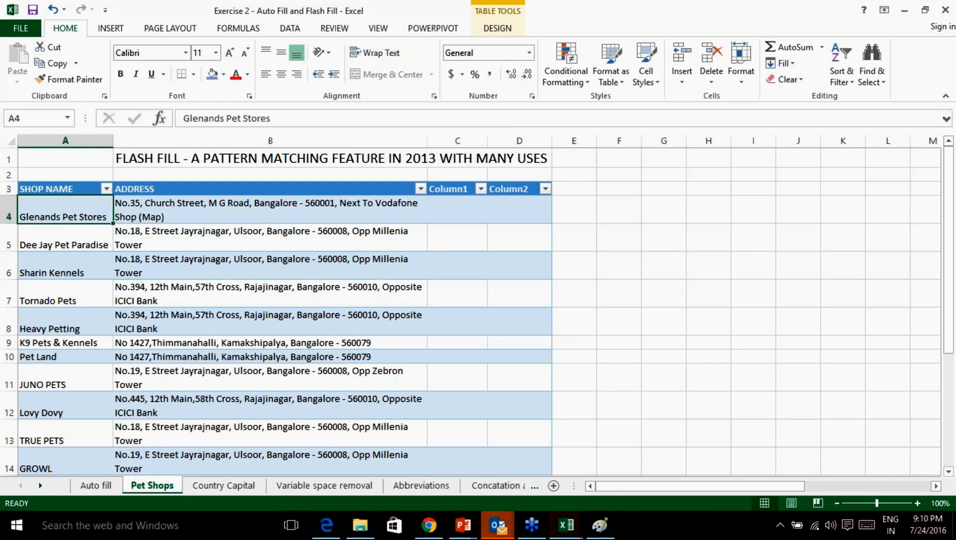
left_click(79, 245)
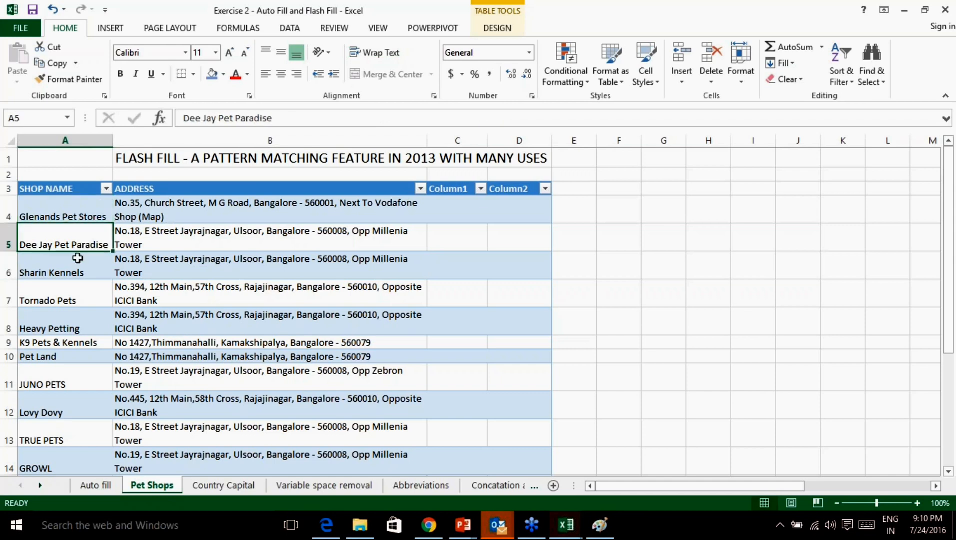
left_click(77, 268)
left_click(78, 299)
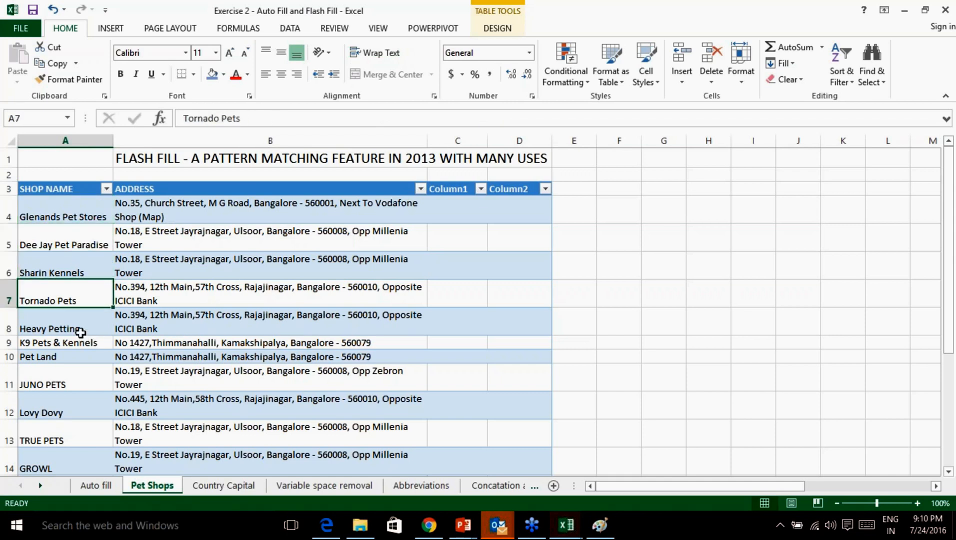
left_click(79, 329)
left_click(73, 373)
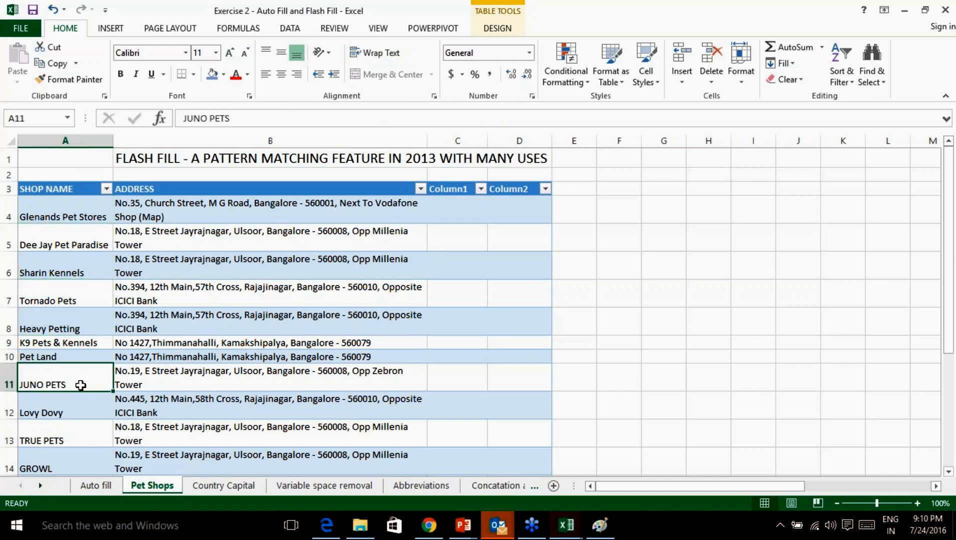
scroll(77, 380, "down", 2)
left_click(63, 272)
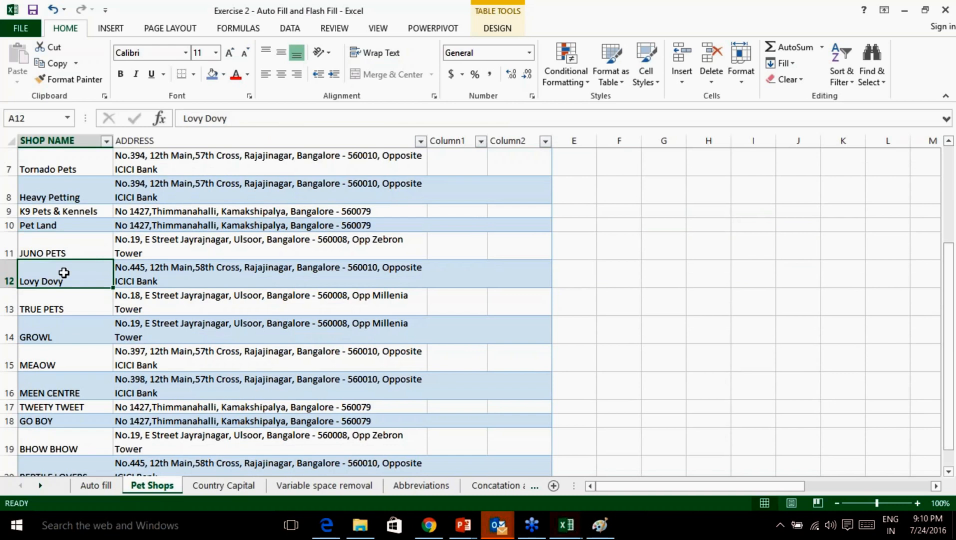
left_click(78, 308)
left_click(77, 335)
left_click(77, 363)
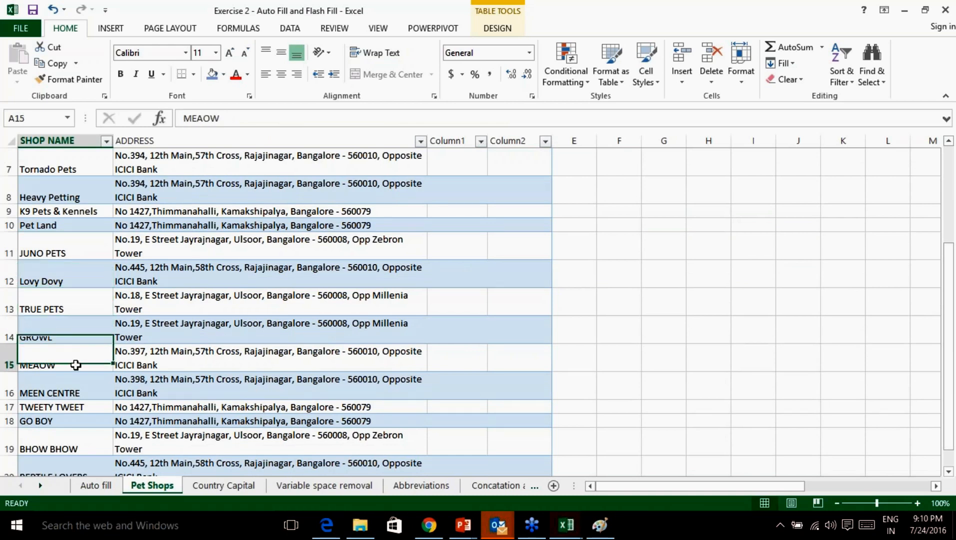
left_click(75, 392)
scroll(91, 433, "down", 1)
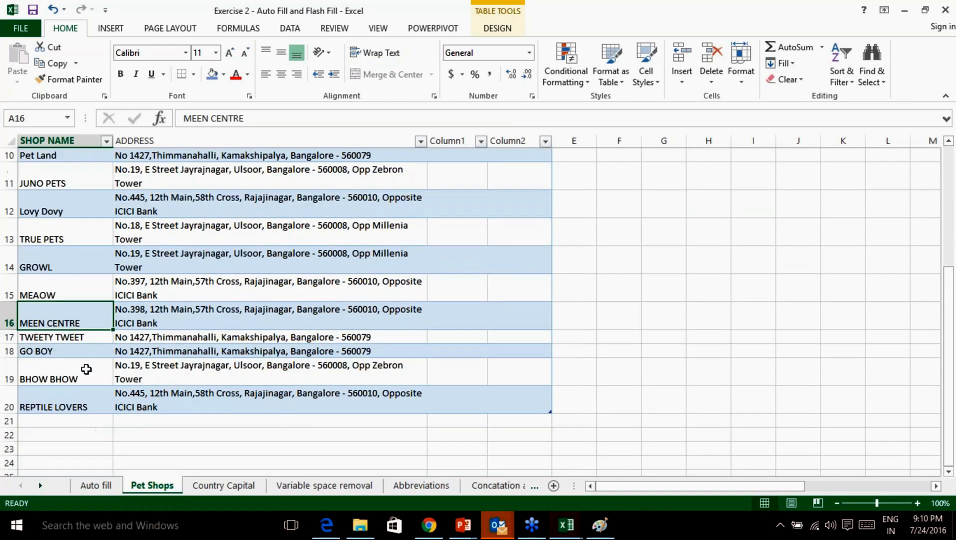
left_click(75, 404)
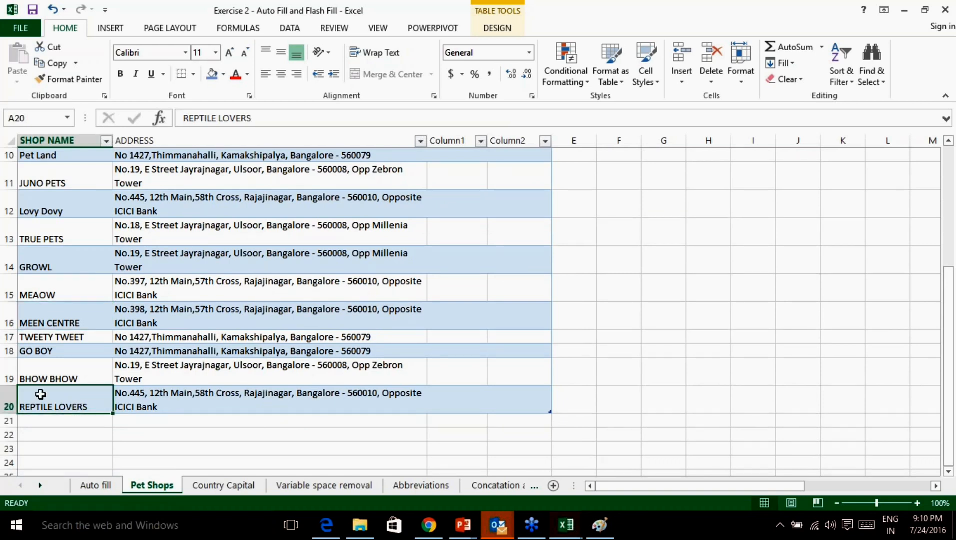
left_click_drag(162, 402, 39, 397)
left_click_drag(525, 397, 75, 401)
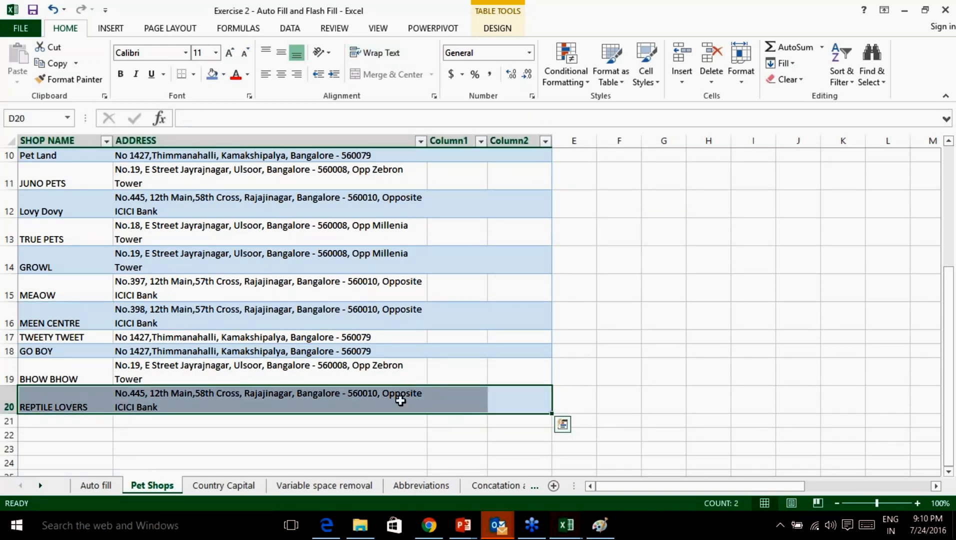
scroll(410, 375, "up", 3)
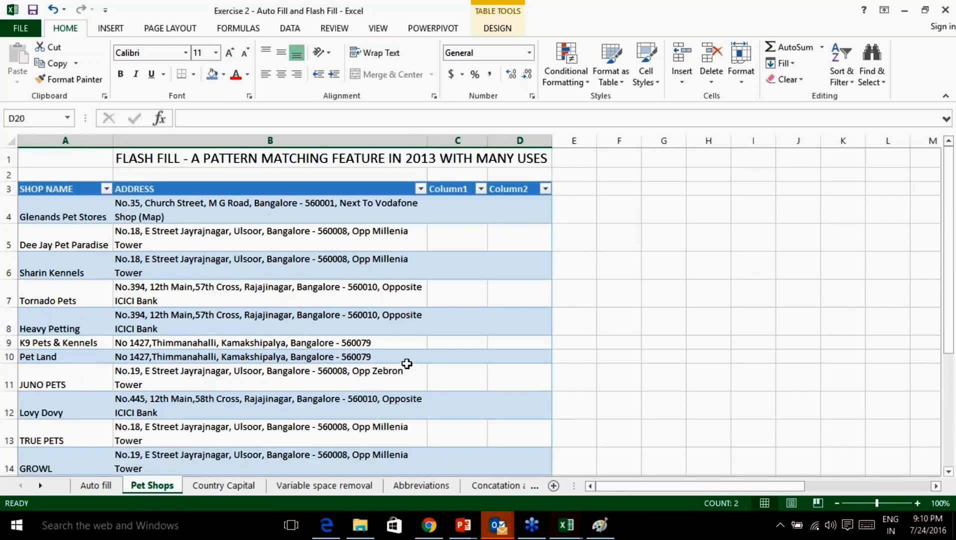
scroll(502, 235, "down", 1)
scroll(502, 235, "up", 1)
left_click(457, 203)
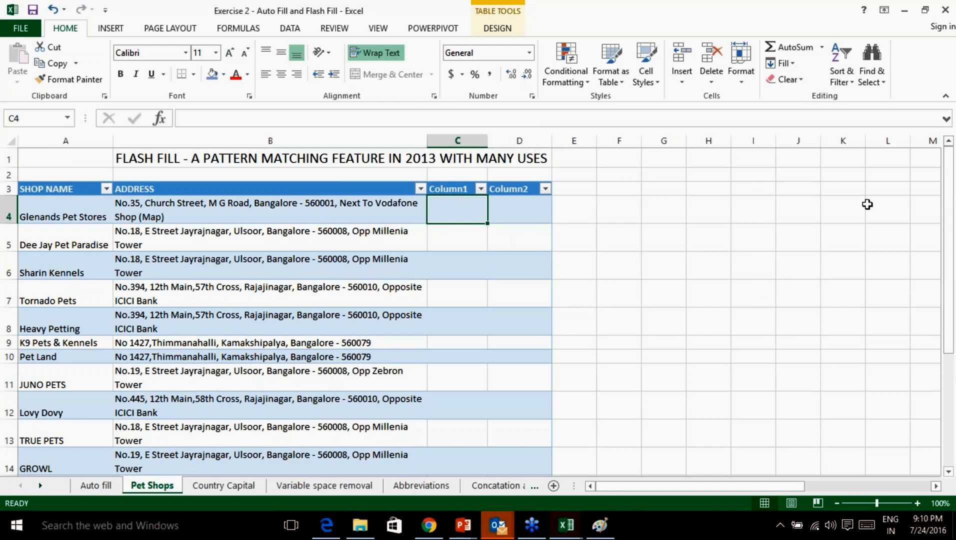
left_click(924, 384)
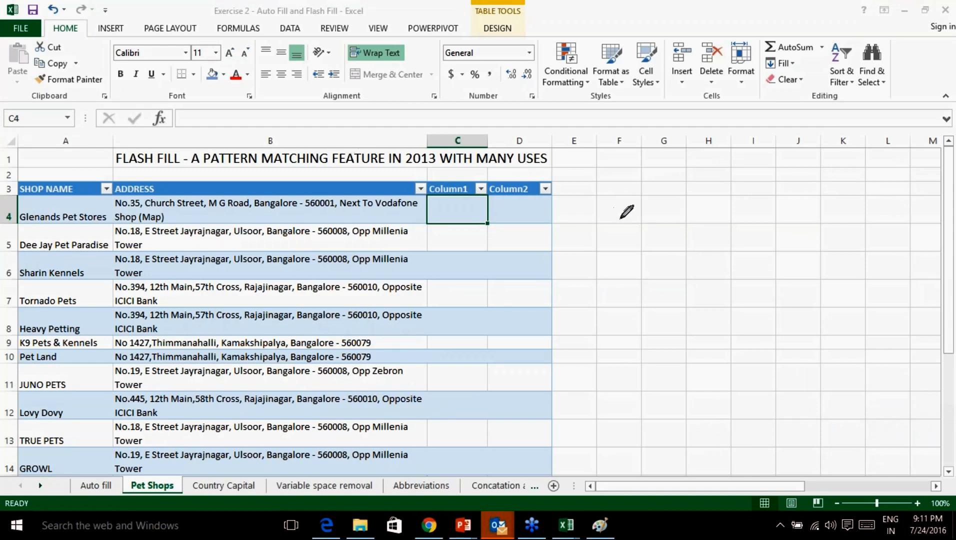
left_click_drag(628, 258, 623, 292)
left_click_drag(629, 254, 676, 247)
mouse_move(635, 266)
left_mouse_down()
mouse_move(807, 268)
mouse_move(809, 289)
left_mouse_up()
left_click_drag(659, 320, 658, 355)
left_click_drag(659, 320, 698, 313)
mouse_move(659, 338)
left_mouse_down()
mouse_move(763, 313)
mouse_move(781, 353)
left_mouse_up()
left_click(717, 319)
left_click_drag(707, 390, 766, 383)
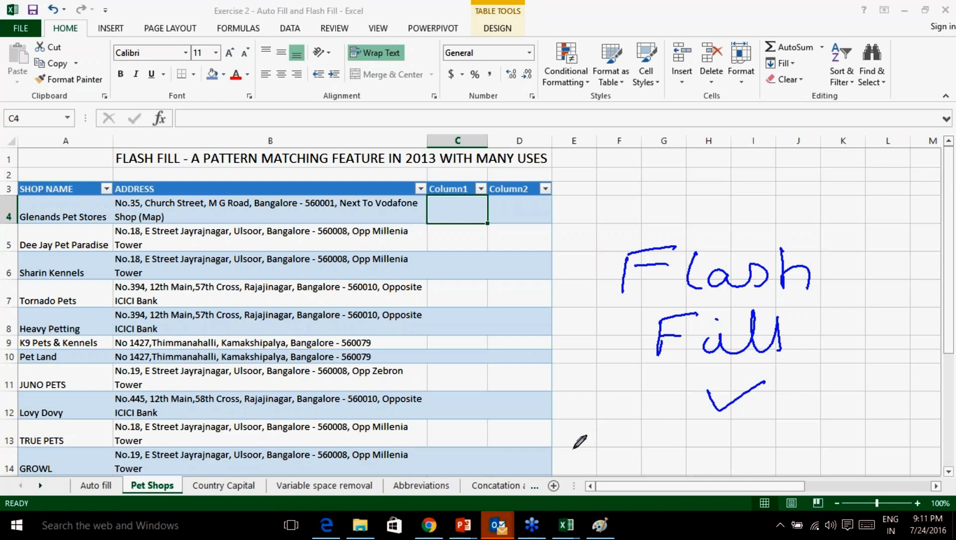
mouse_move(563, 428)
left_mouse_down()
mouse_move(564, 457)
mouse_move(571, 442)
mouse_move(626, 470)
mouse_move(716, 442)
mouse_move(764, 452)
left_mouse_up()
left_click_drag(683, 439, 722, 430)
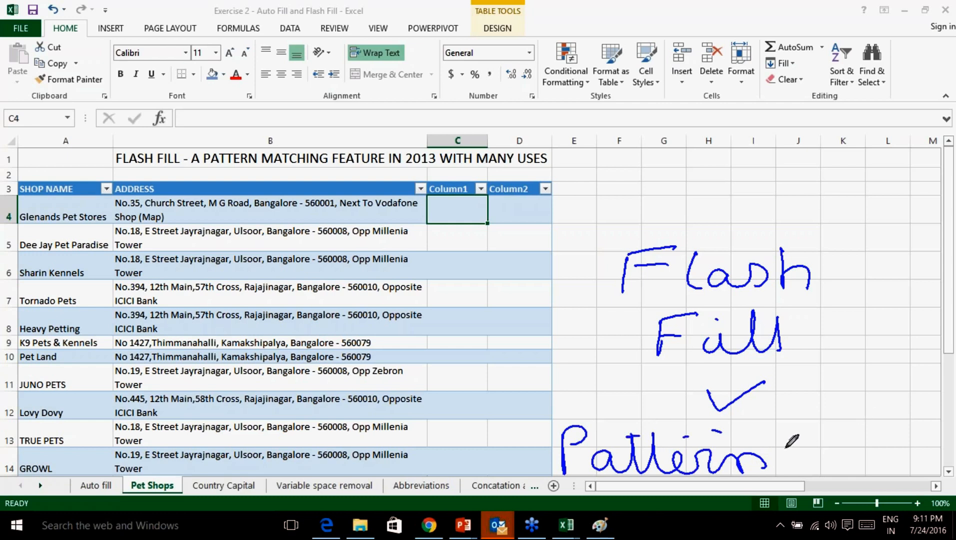
mouse_move(811, 453)
left_mouse_down()
mouse_move(886, 448)
mouse_move(926, 431)
mouse_move(950, 473)
left_mouse_up()
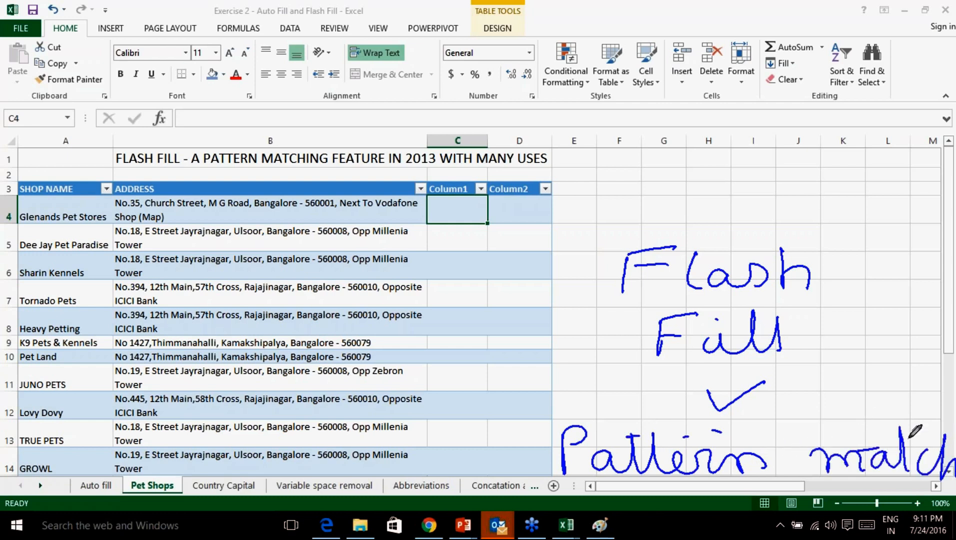
mouse_move(307, 184)
left_mouse_down()
mouse_move(213, 250)
mouse_move(349, 389)
mouse_move(284, 204)
left_mouse_up()
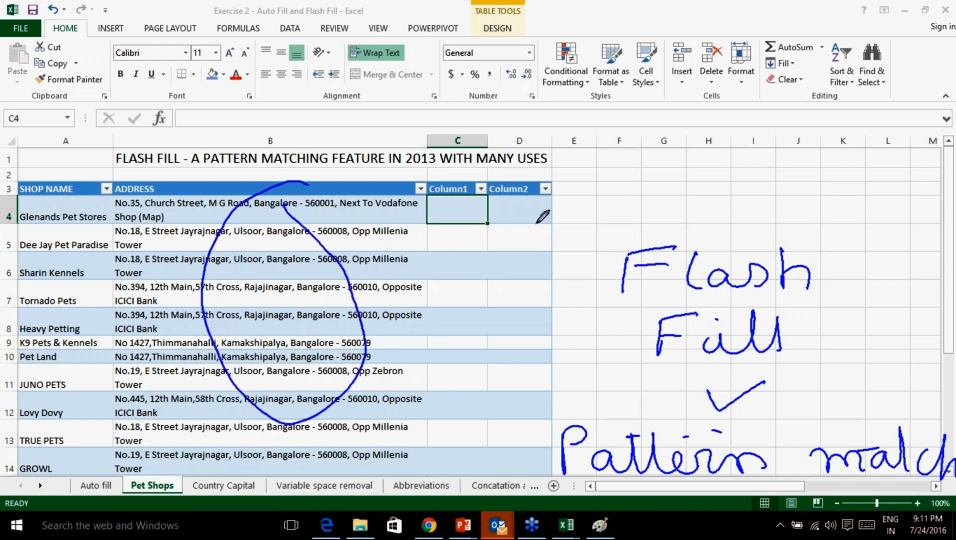
mouse_move(466, 186)
left_mouse_down()
mouse_move(456, 254)
mouse_move(470, 184)
left_mouse_up()
mouse_move(341, 250)
left_mouse_down()
mouse_move(421, 213)
mouse_move(405, 222)
left_mouse_up()
mouse_move(336, 233)
left_mouse_down()
mouse_move(341, 253)
mouse_move(356, 240)
left_mouse_up()
mouse_move(457, 263)
left_mouse_down()
mouse_move(456, 467)
mouse_move(456, 439)
left_mouse_up()
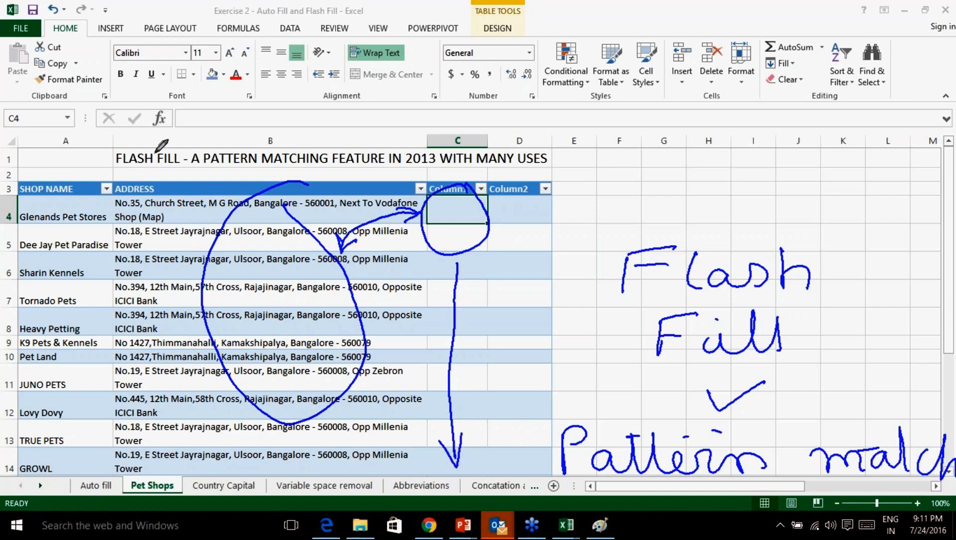
left_click_drag(202, 184, 221, 240)
mouse_move(540, 203)
left_mouse_down()
mouse_move(492, 245)
mouse_move(573, 215)
left_mouse_up()
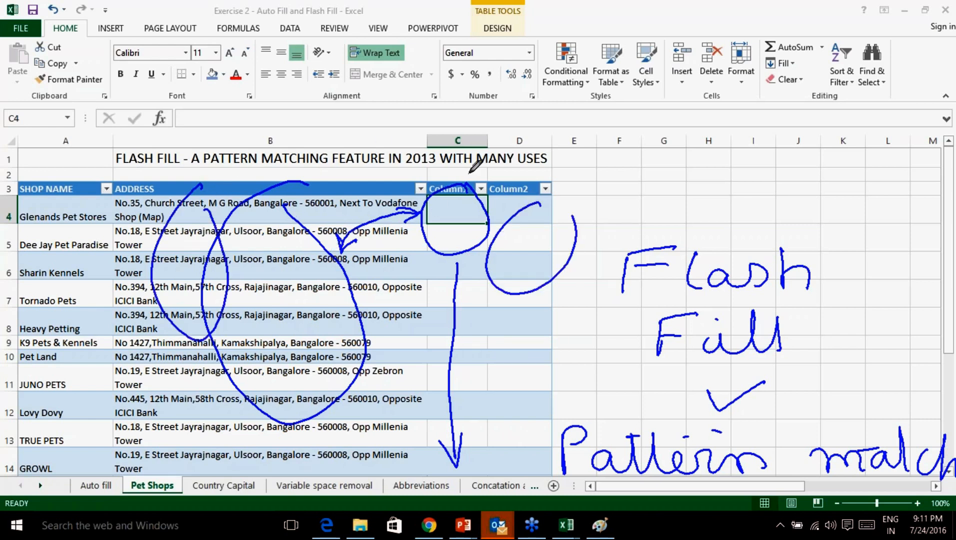
left_click_drag(525, 196, 234, 246)
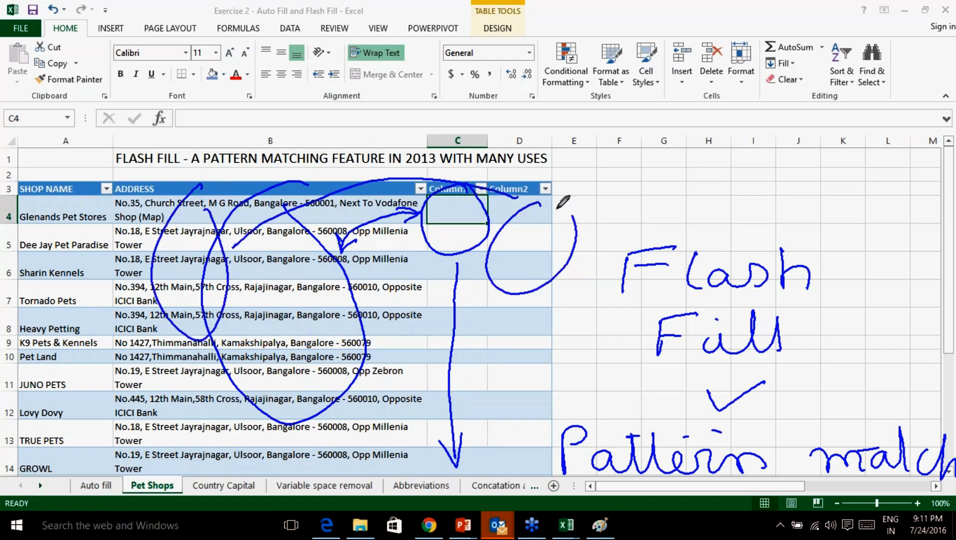
mouse_move(508, 231)
left_mouse_down()
mouse_move(520, 395)
mouse_move(551, 365)
left_mouse_up()
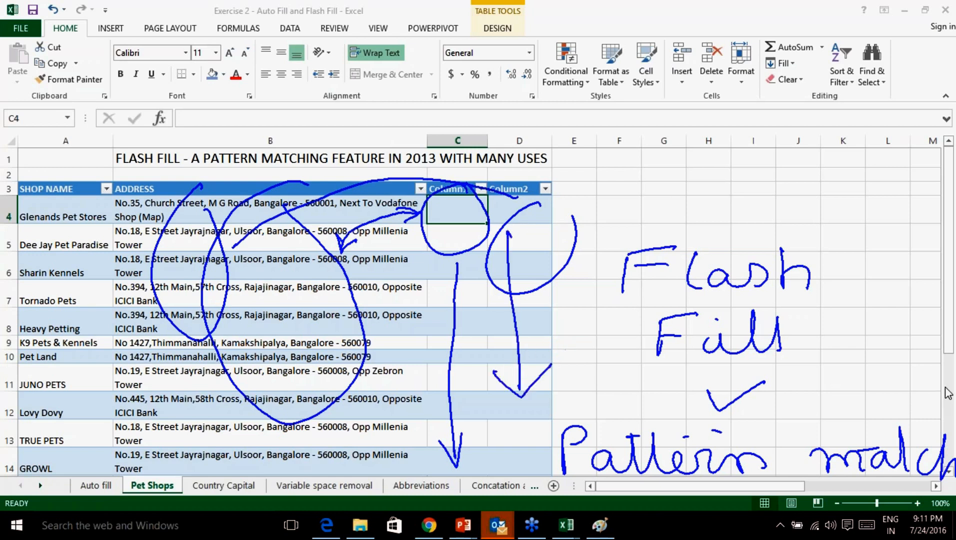
left_click(878, 476)
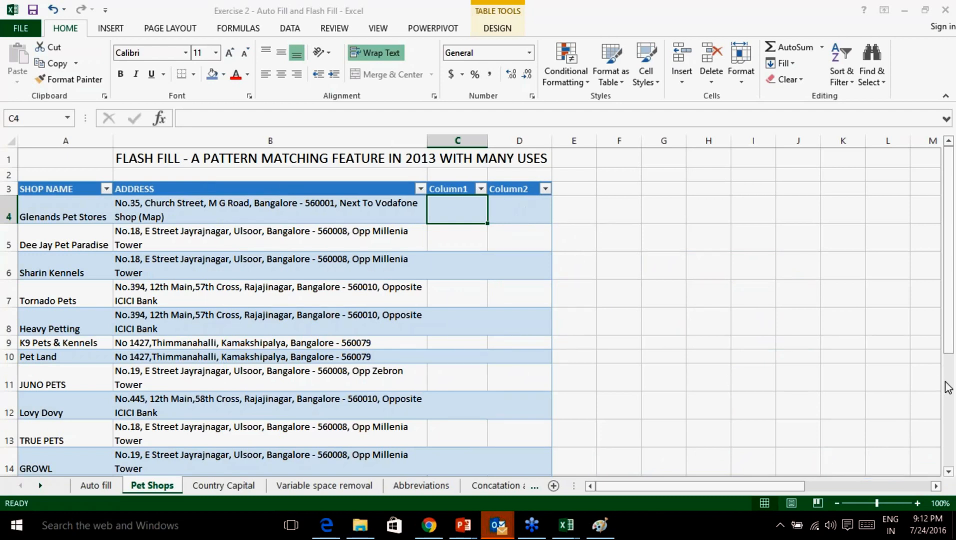
Review the first shop's name and full address in row 4.
left_click(143, 218)
left_click(79, 213)
left_click(128, 211)
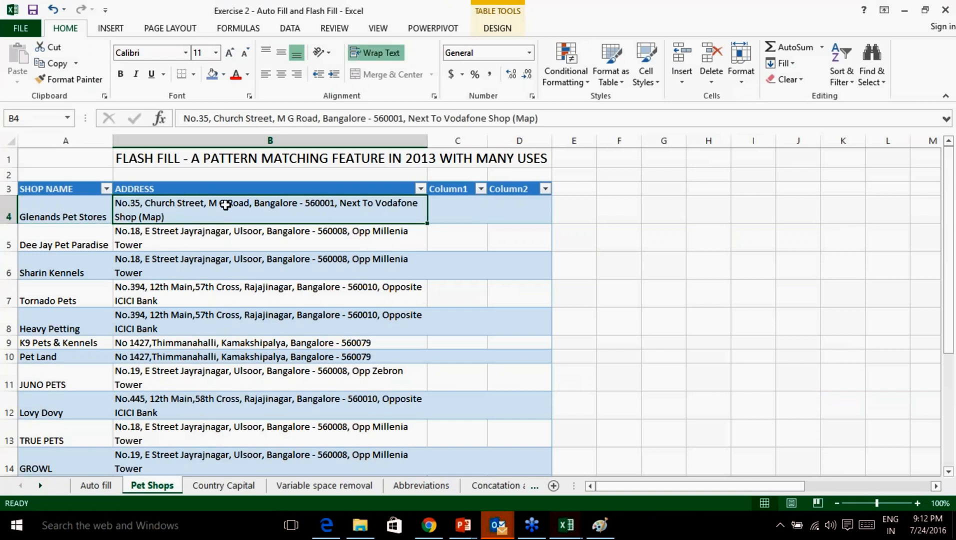
Enter No.35 in C4, then switch to the screen annotation pen over the sheet.
left_click(460, 213)
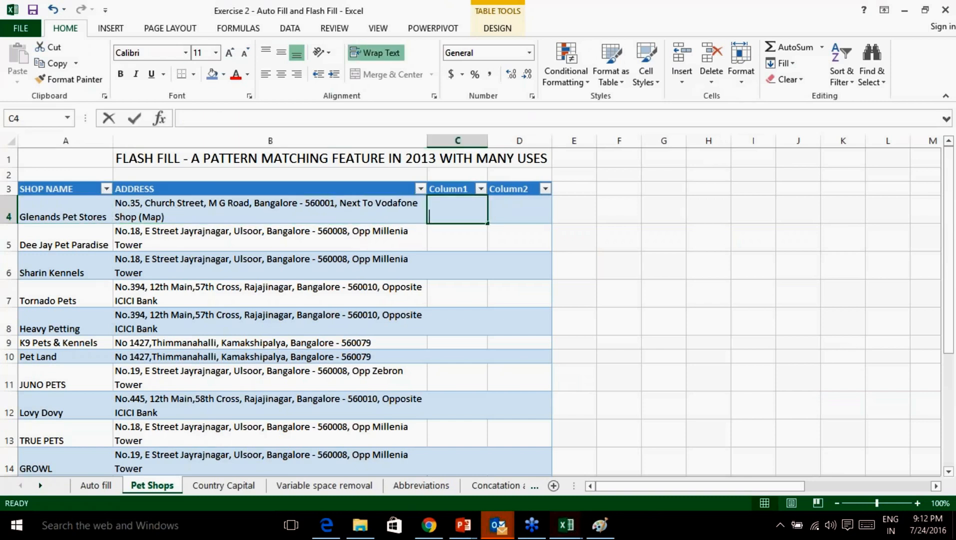
type("No")
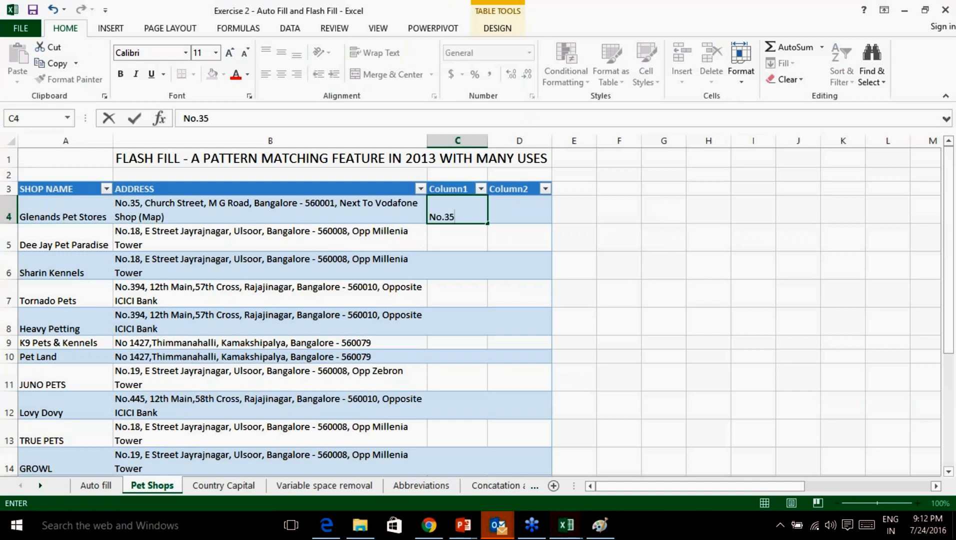
type(".35")
left_click(572, 215)
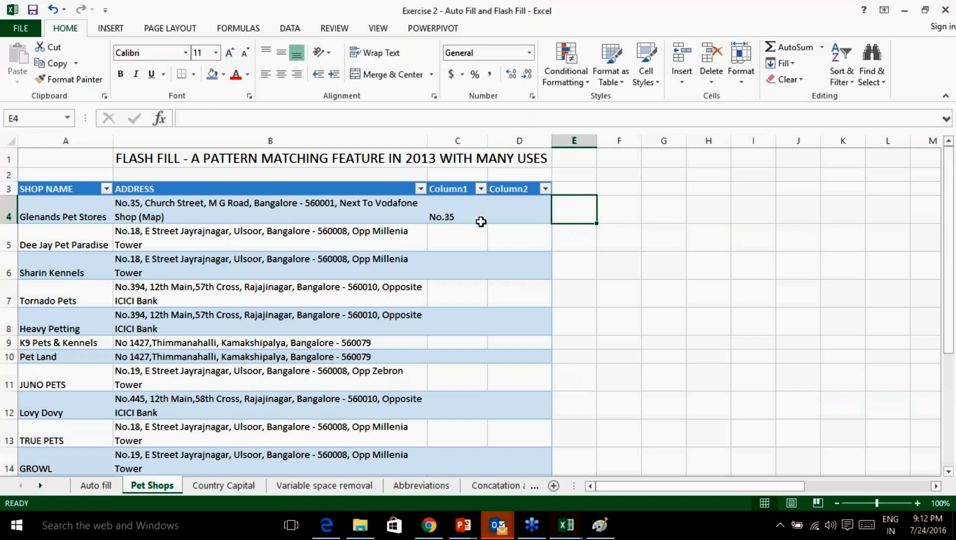
left_click(948, 390)
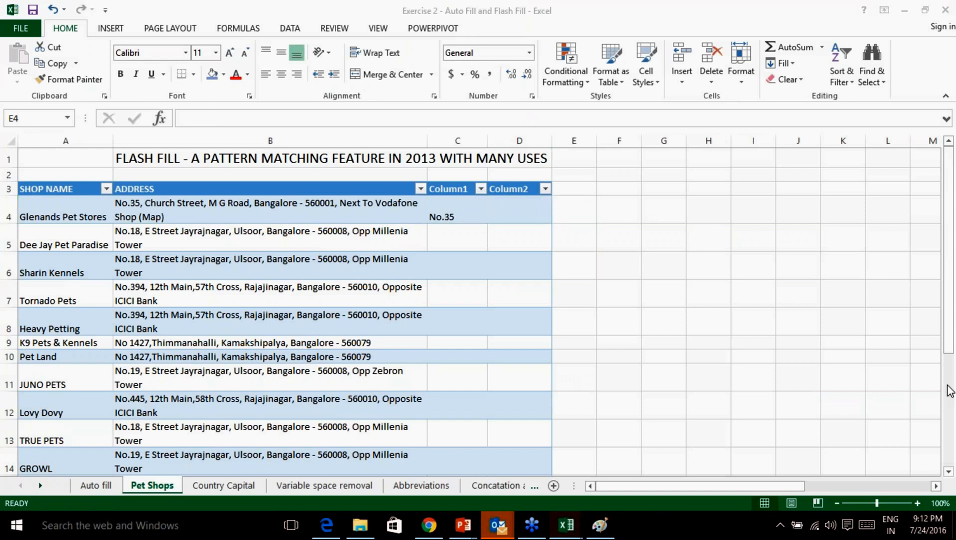
left_click(858, 418)
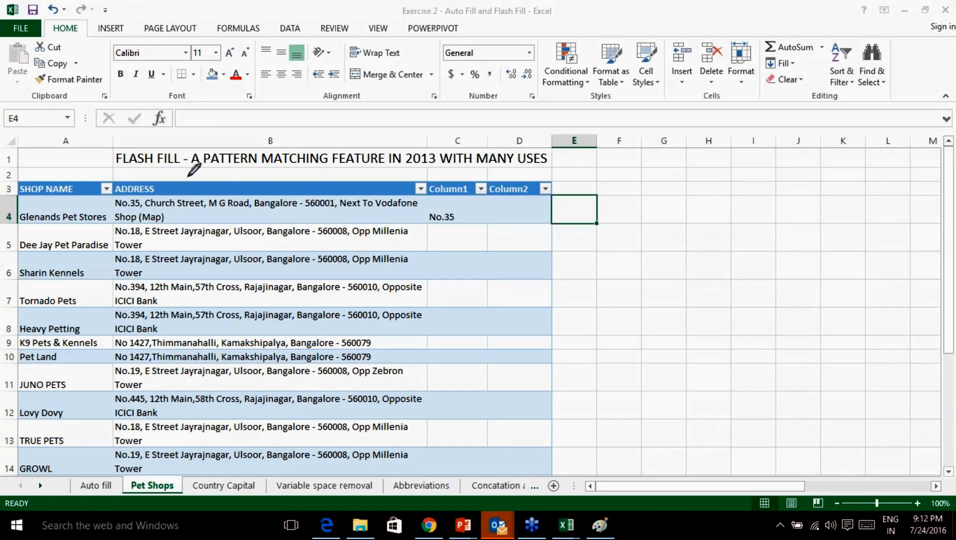
left_click_drag(140, 197, 203, 182)
left_click_drag(143, 185, 150, 198)
left_click_drag(495, 173, 432, 206)
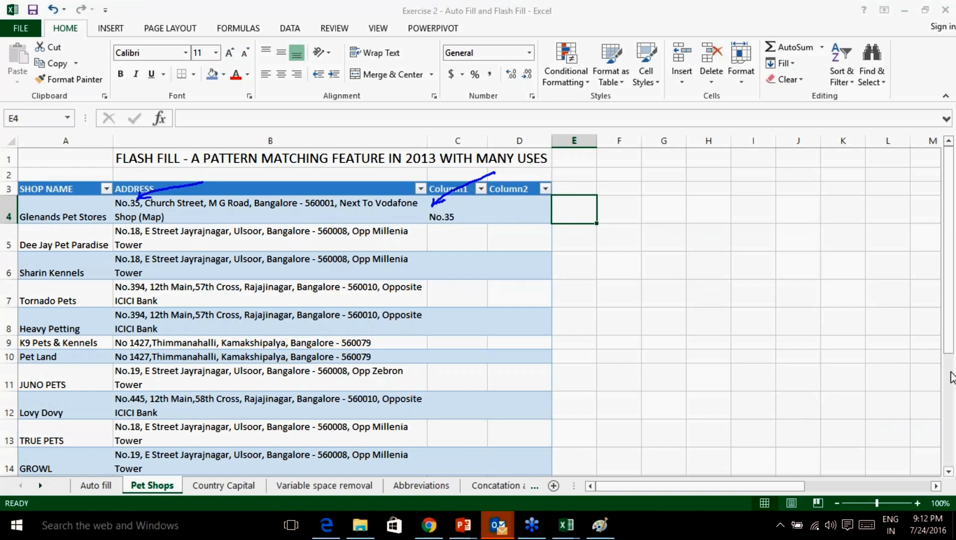
left_click(872, 472)
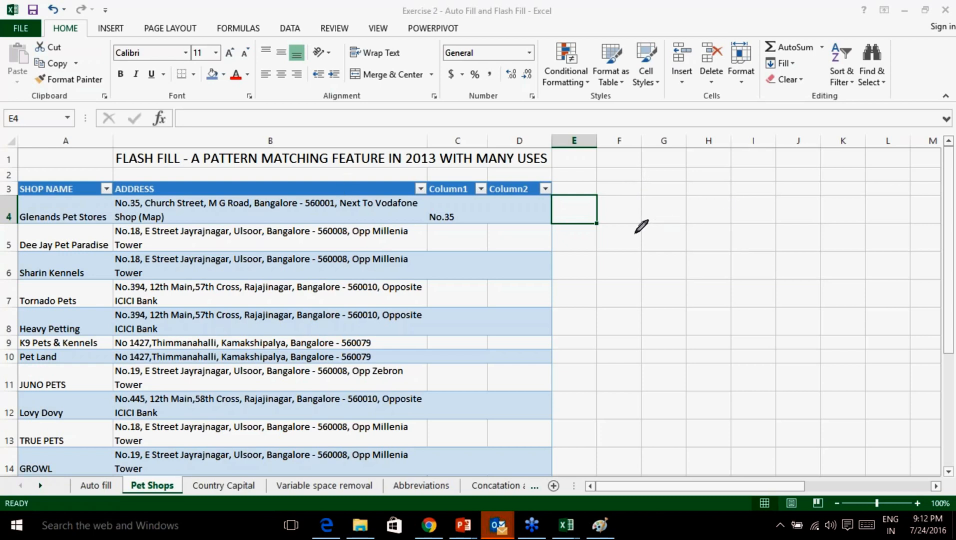
left_click_drag(665, 211, 663, 246)
left_click_drag(647, 216, 693, 209)
left_click_drag(650, 249, 685, 245)
mouse_move(689, 241)
left_mouse_down()
mouse_move(703, 243)
mouse_move(735, 210)
mouse_move(850, 219)
mouse_move(823, 289)
mouse_move(909, 245)
mouse_move(934, 246)
left_mouse_up()
left_click_drag(885, 206, 866, 206)
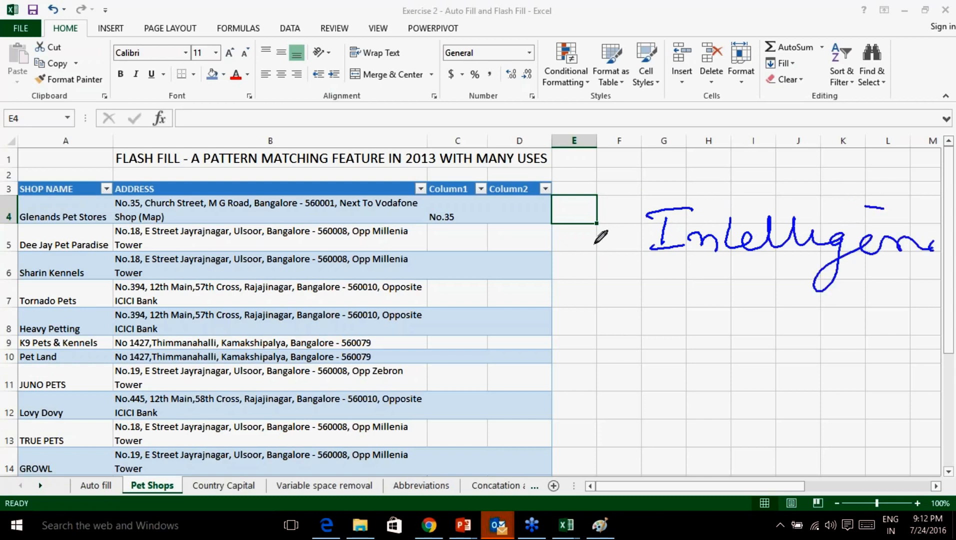
mouse_move(745, 198)
left_mouse_down()
mouse_move(763, 213)
mouse_move(816, 167)
left_mouse_up()
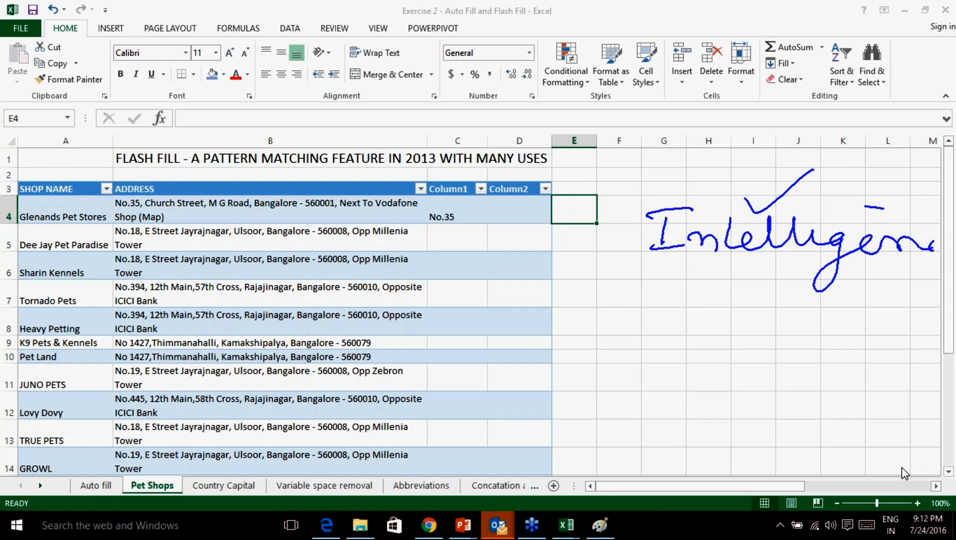
key("e")
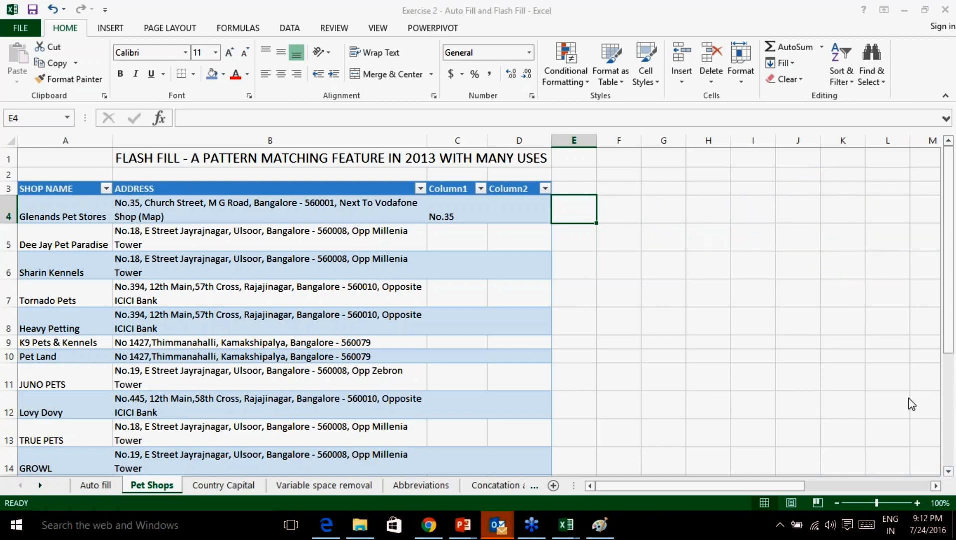
Fill No.35 from C4 down to C20, producing the series No.35 through No.51.
left_click(444, 216)
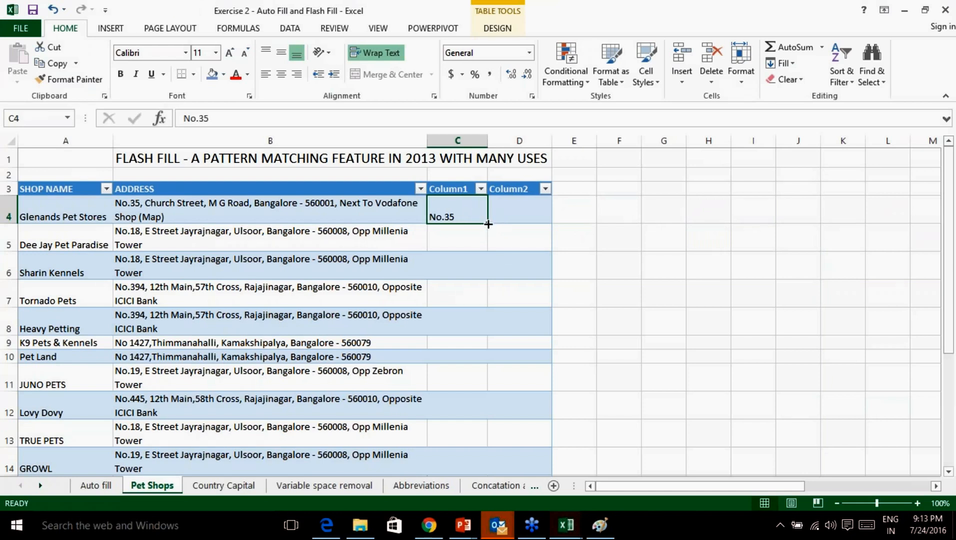
left_click_drag(488, 223, 465, 426)
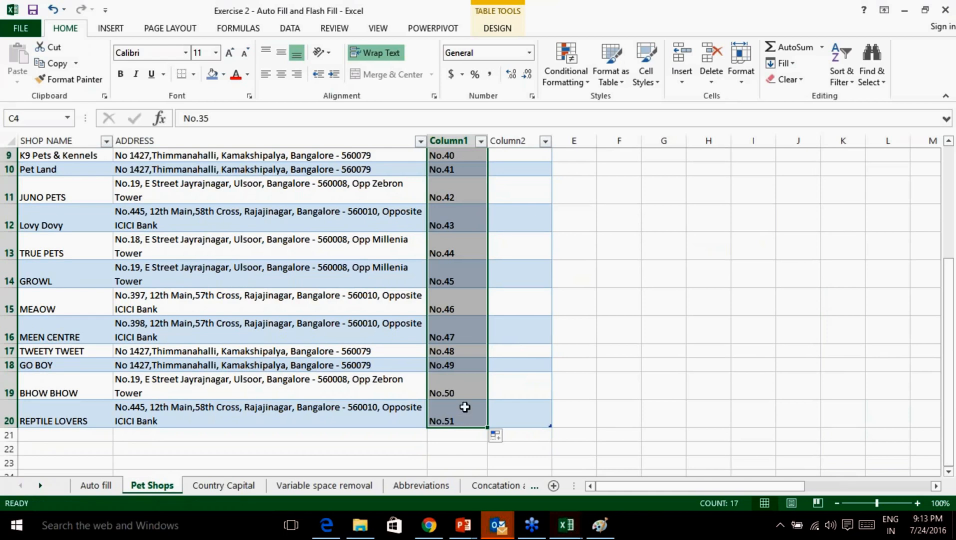
scroll(464, 407, "up", 3)
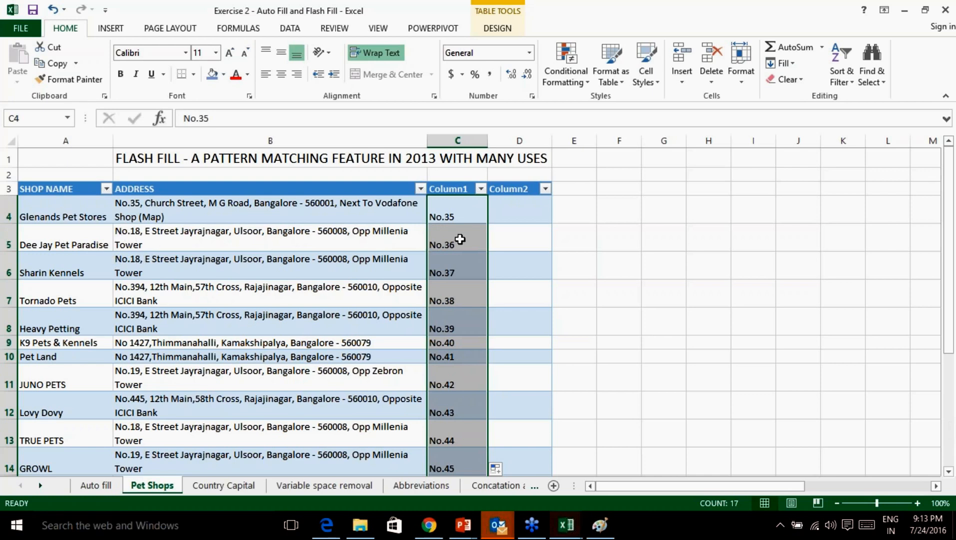
scroll(509, 294, "down", 3)
scroll(509, 293, "down", 1)
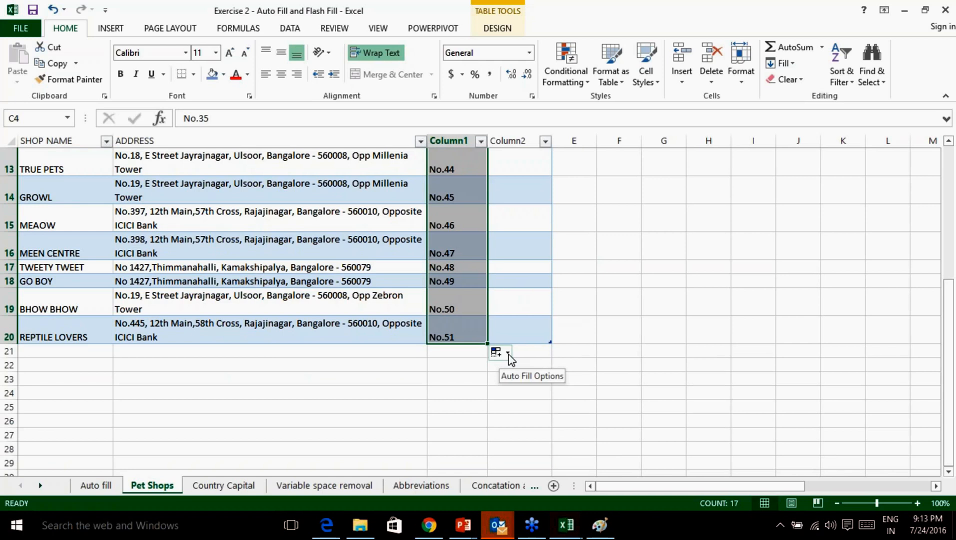
left_click(508, 354)
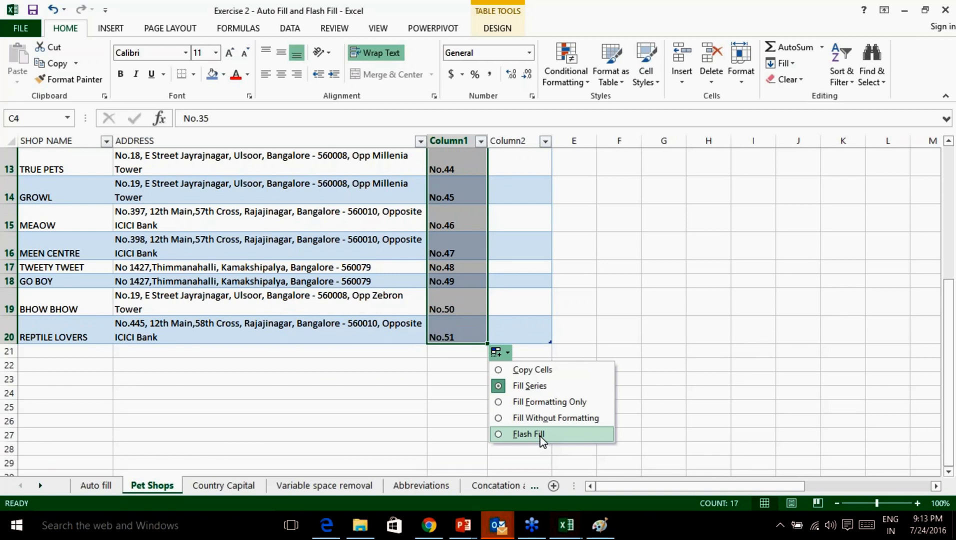
Switch the fill to Flash Fill so Column1 shows door numbers like No.18, No.394, No 1427.
left_click(529, 434)
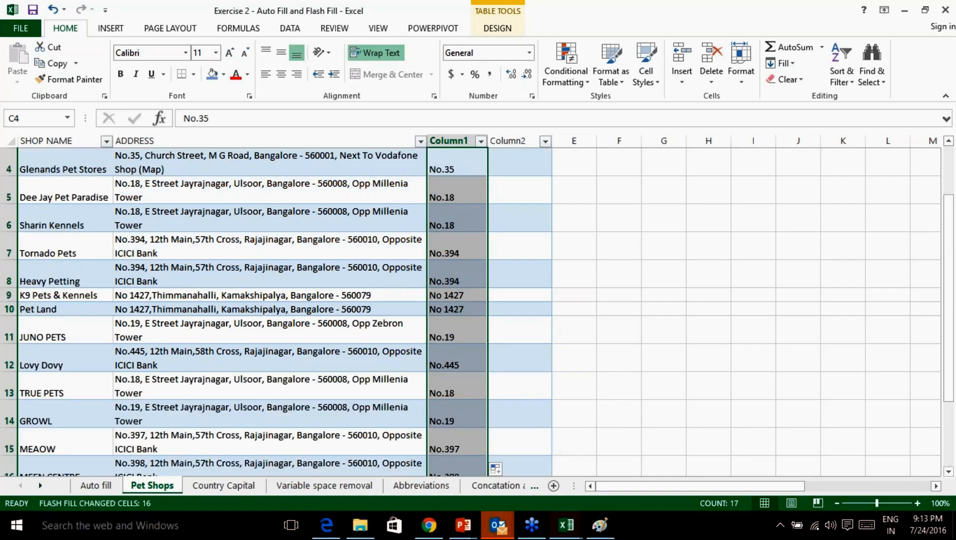
scroll(526, 363, "up", 1)
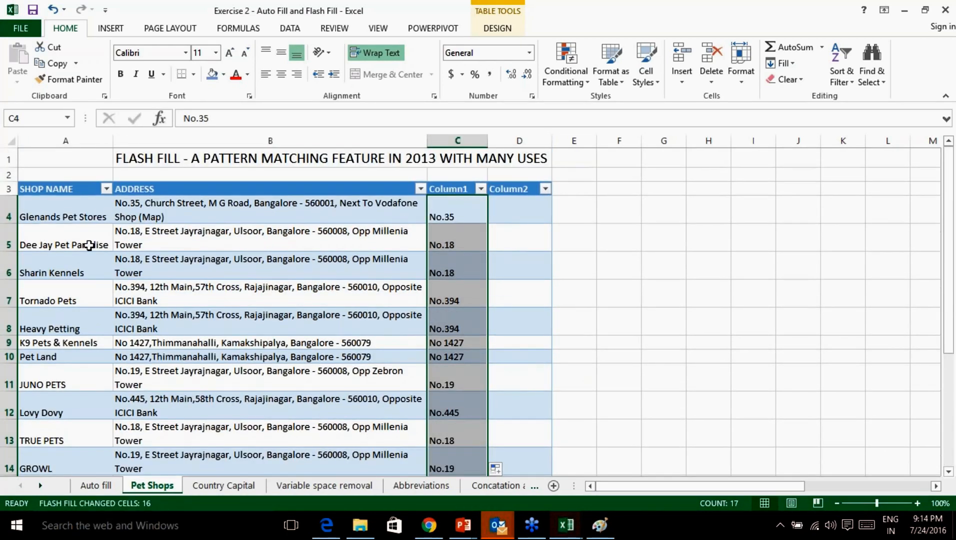
left_click(946, 406)
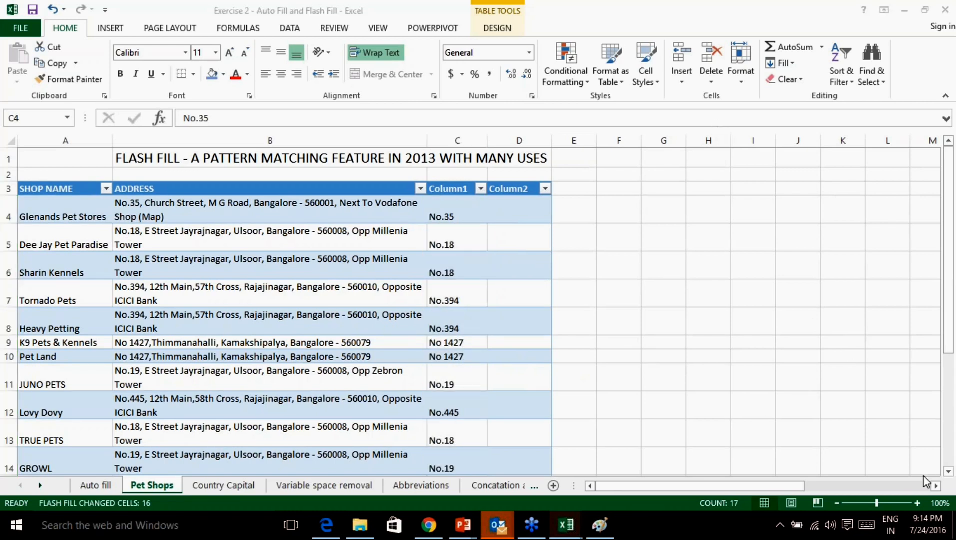
Zoom the worksheet to 110% and select column C.
left_click(915, 505)
left_click(916, 503)
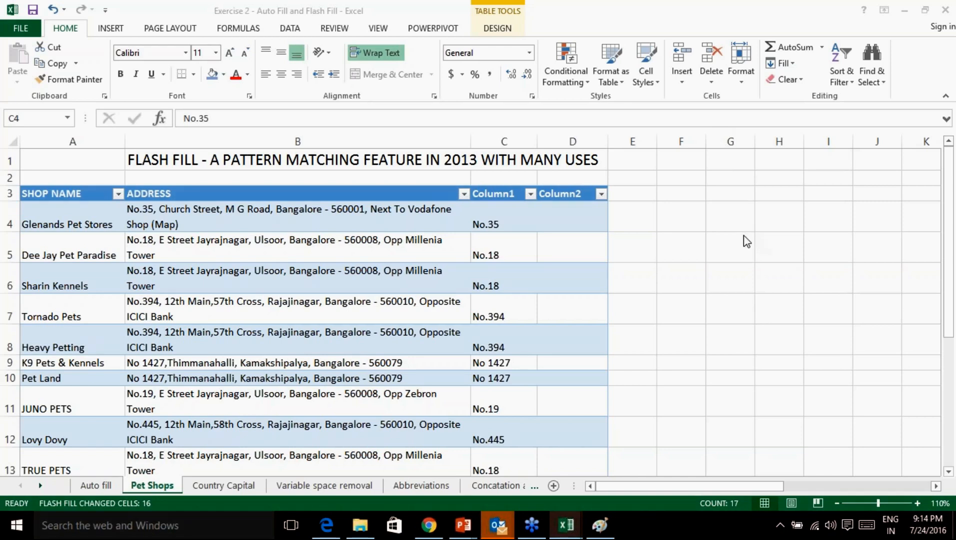
scroll(523, 328, "down", 4)
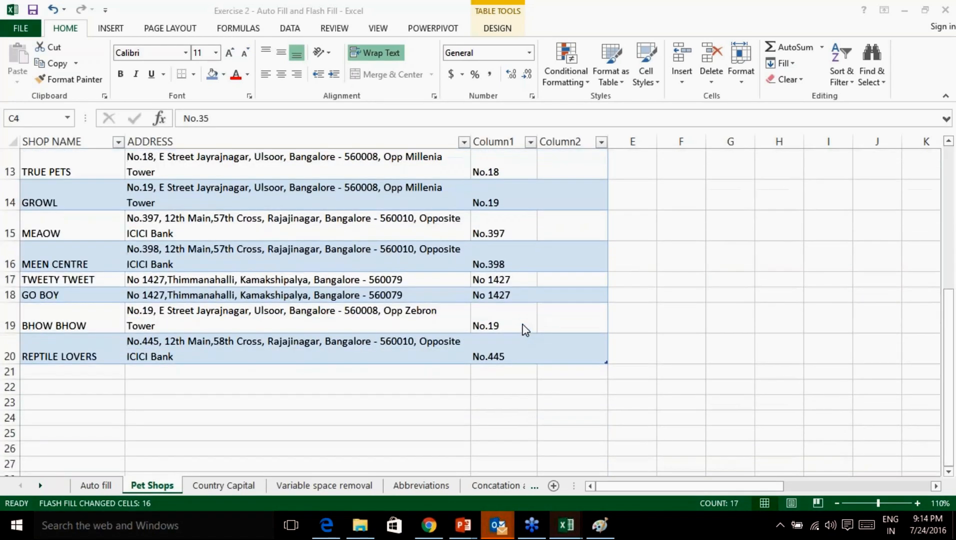
scroll(523, 327, "up", 4)
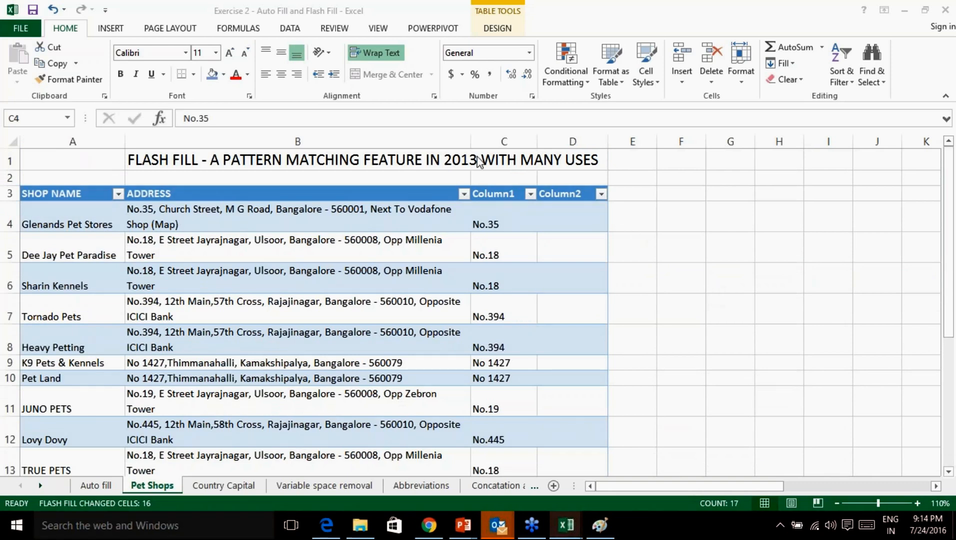
left_click(499, 140)
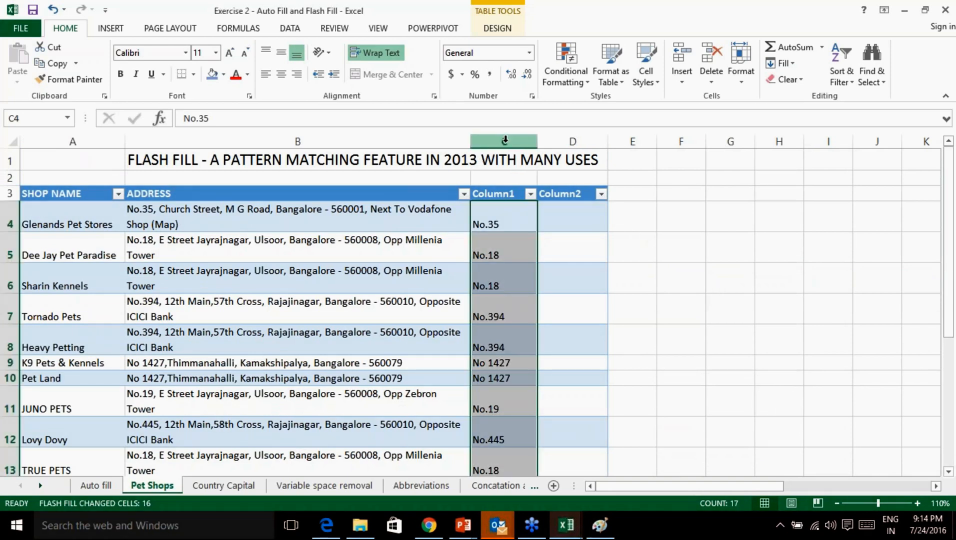
Insert an empty table column left of Column1 and narrow it to fit PIN codes.
right_click(504, 142)
left_click(539, 241)
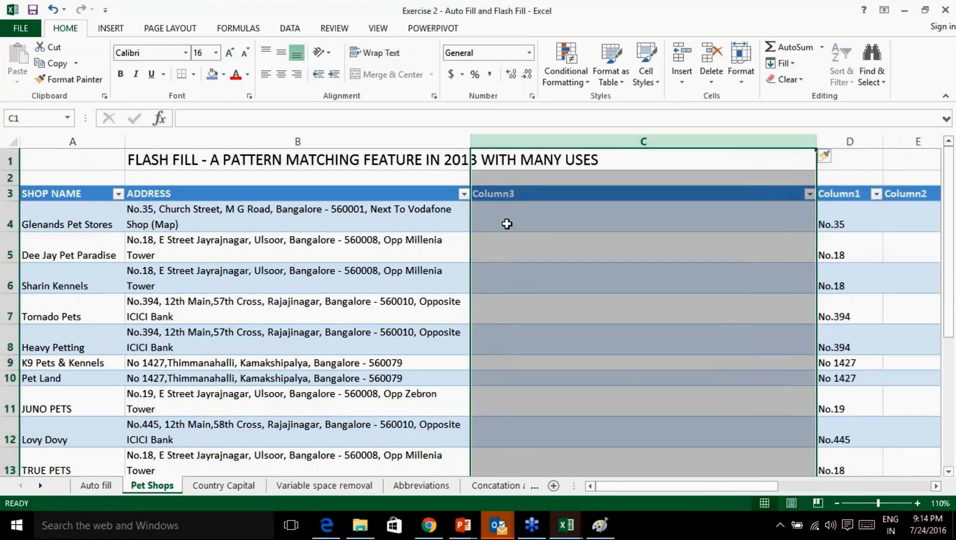
left_click(506, 222)
left_click_drag(813, 142, 564, 164)
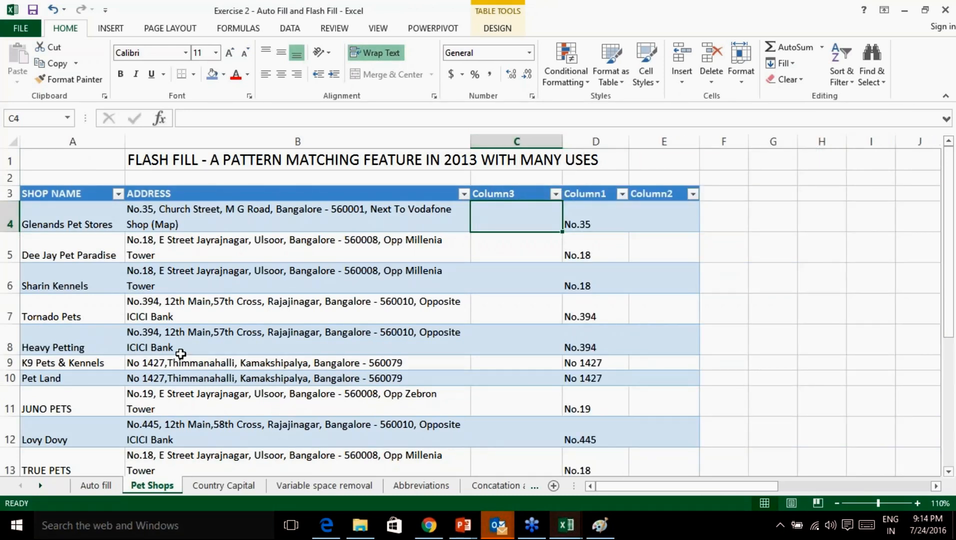
scroll(191, 356, "down", 3)
scroll(198, 361, "down", 1)
scroll(229, 367, "up", 3)
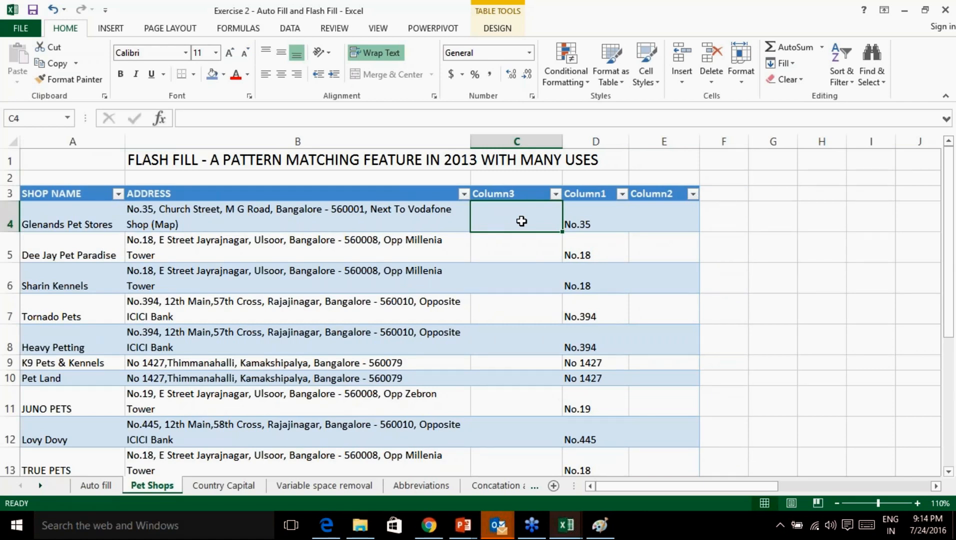
Enter PIN code 560001 in C4, accept the Flash Fill suggestions, then undo them.
type("560001")
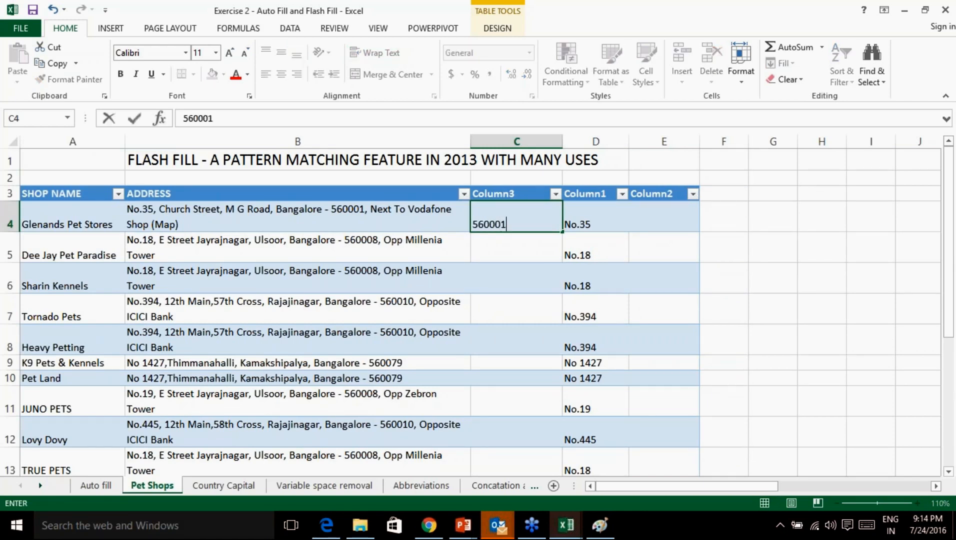
key("Return")
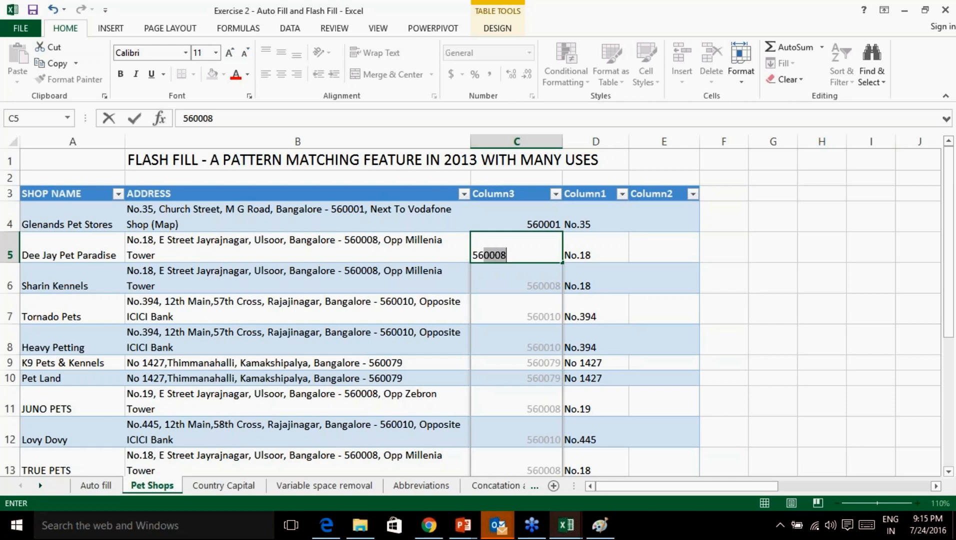
key("Return")
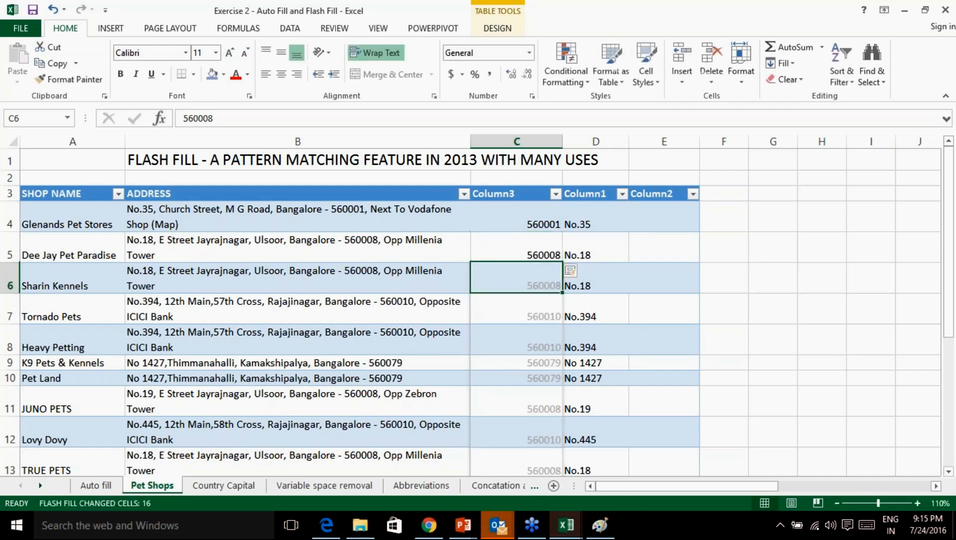
scroll(557, 270, "down", 4)
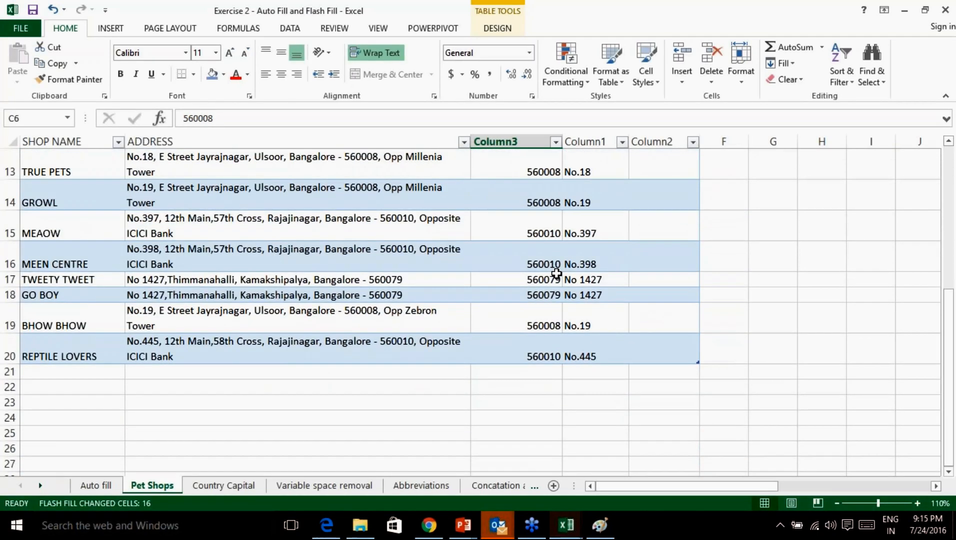
scroll(557, 273, "up", 4)
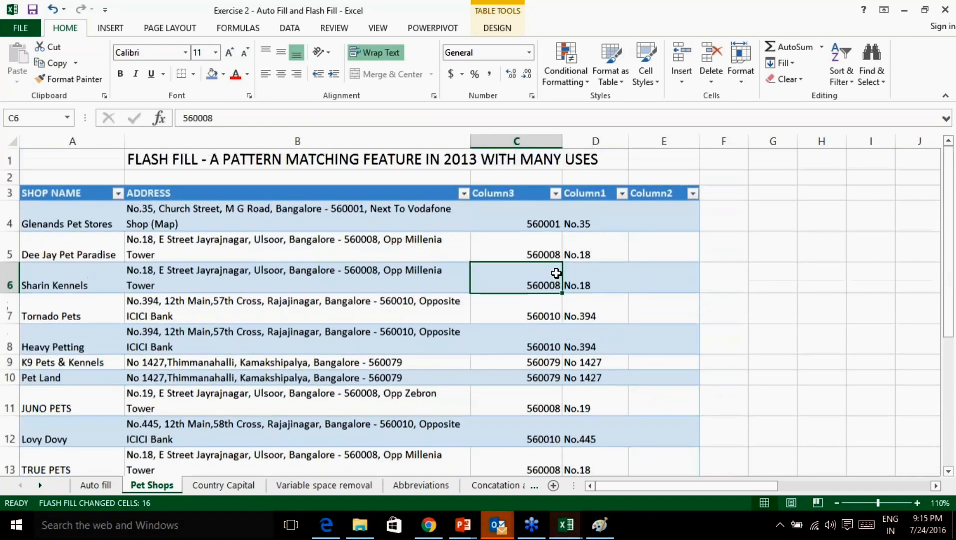
key("ctrl+z")
key("ctrl+z")
key("ctrl+z")
key("ctrl+z")
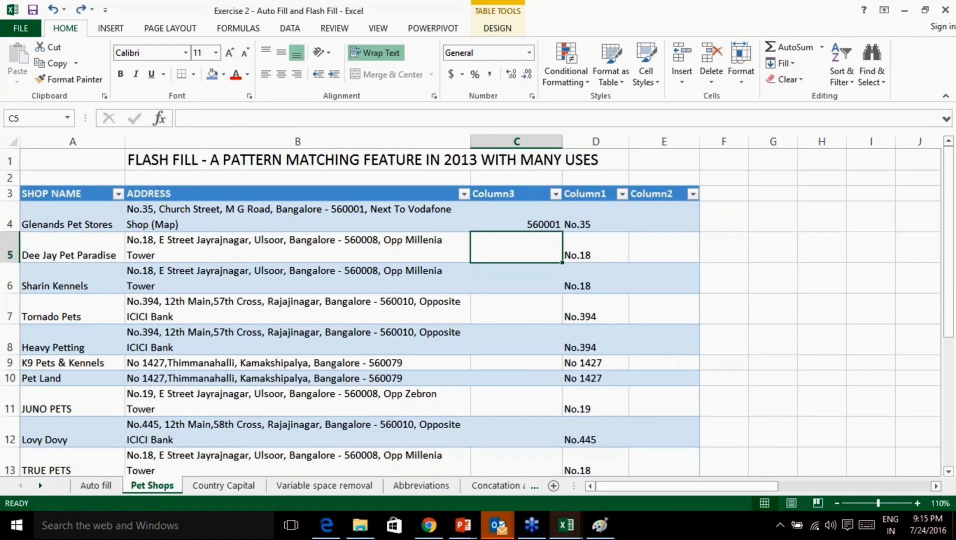
Type 560001 in C4 and 560008 in C5, letting Flash Fill complete the remaining PIN codes.
left_click(517, 210)
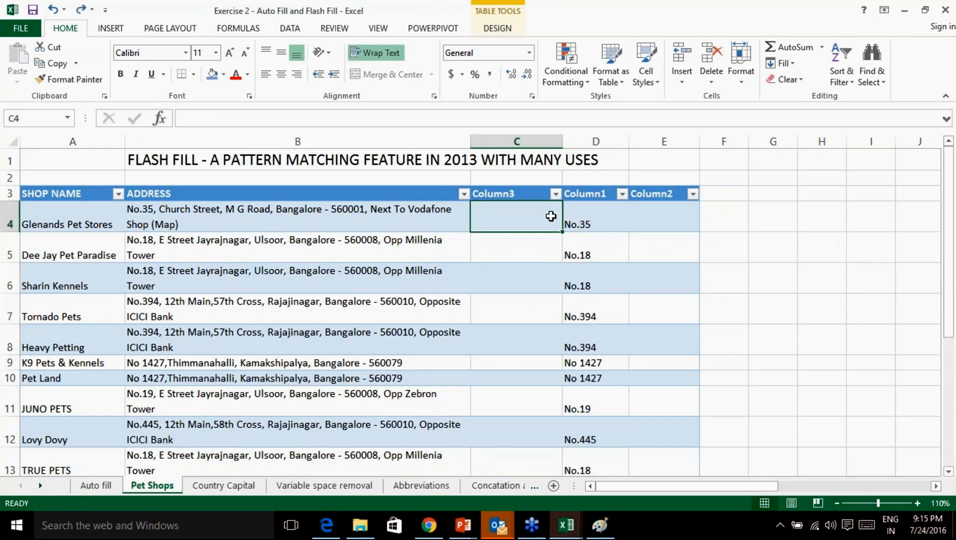
type("560001")
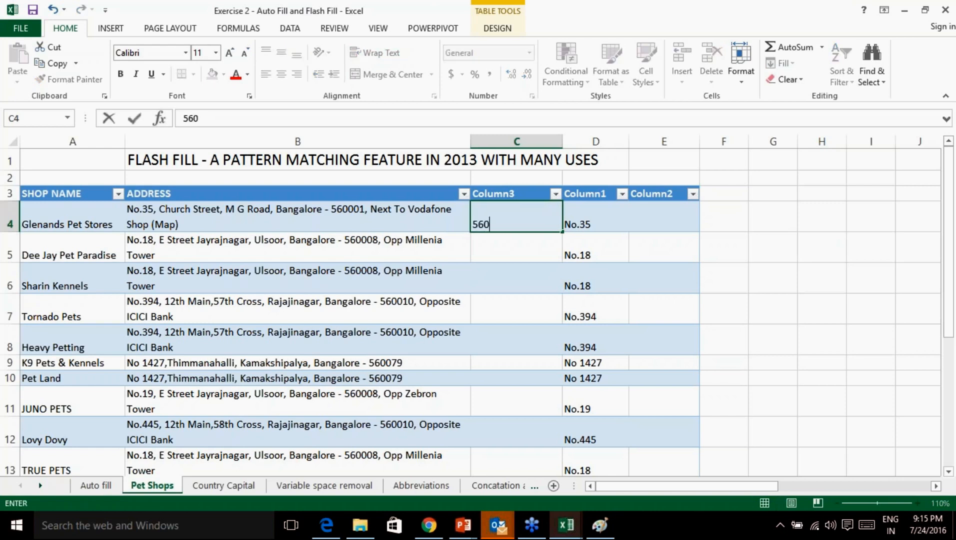
left_click(492, 248)
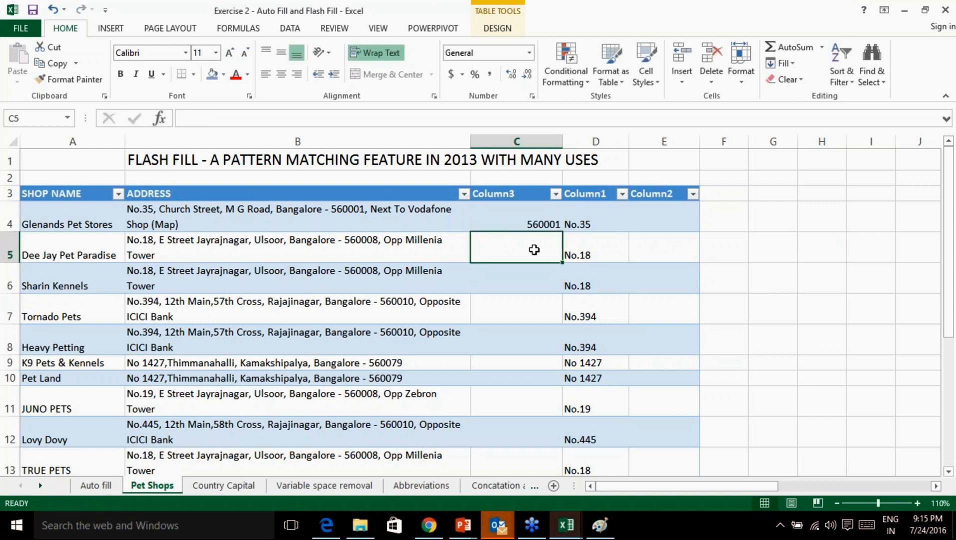
type("560008")
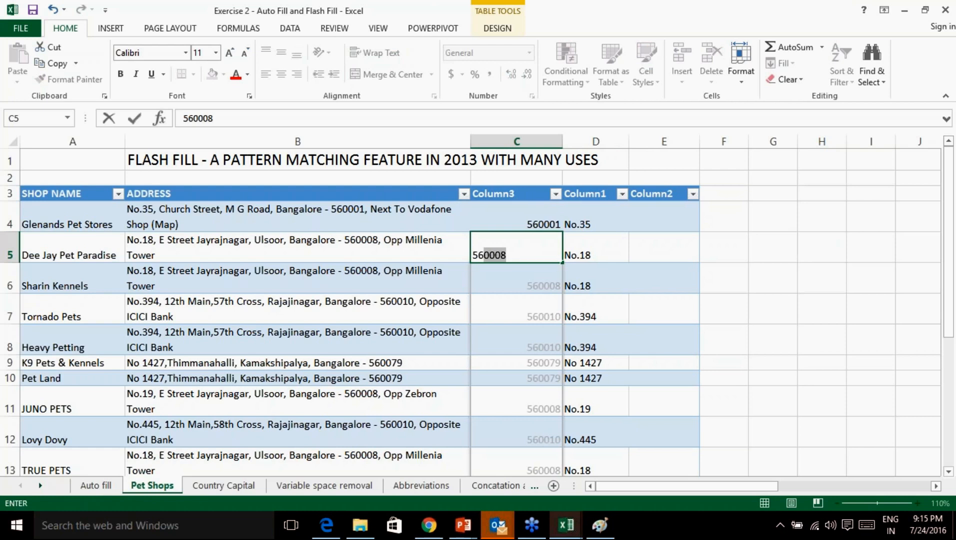
key("Return")
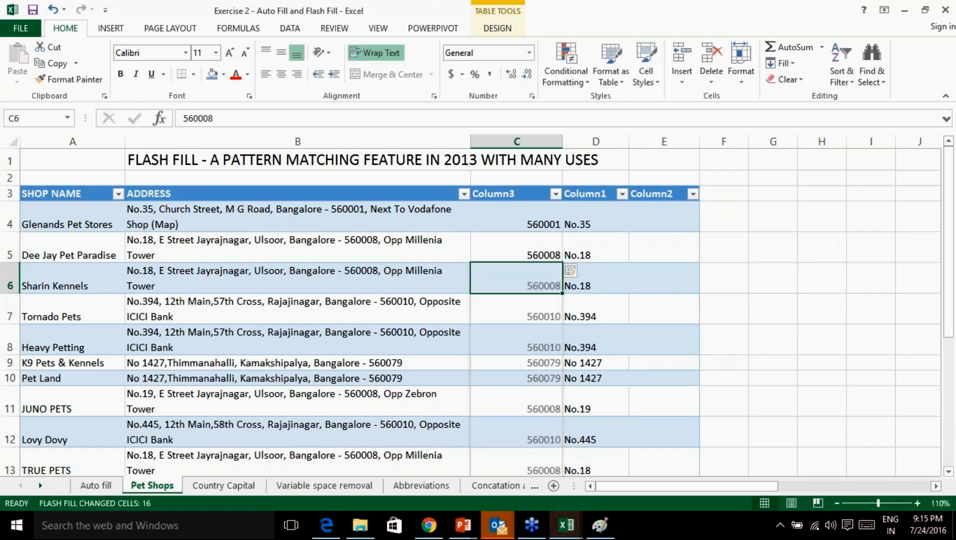
scroll(532, 256, "down", 3)
scroll(533, 256, "up", 4)
left_click(943, 401)
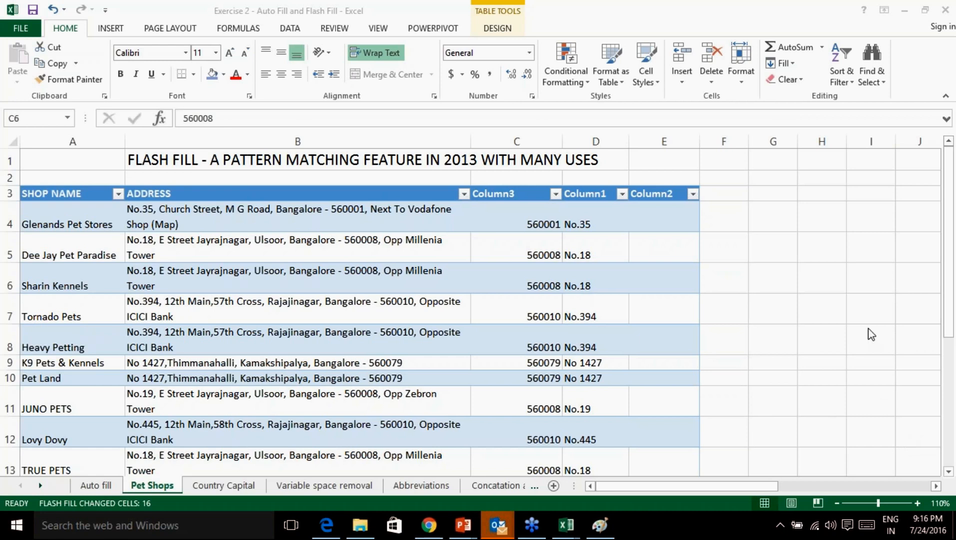
left_click(543, 207)
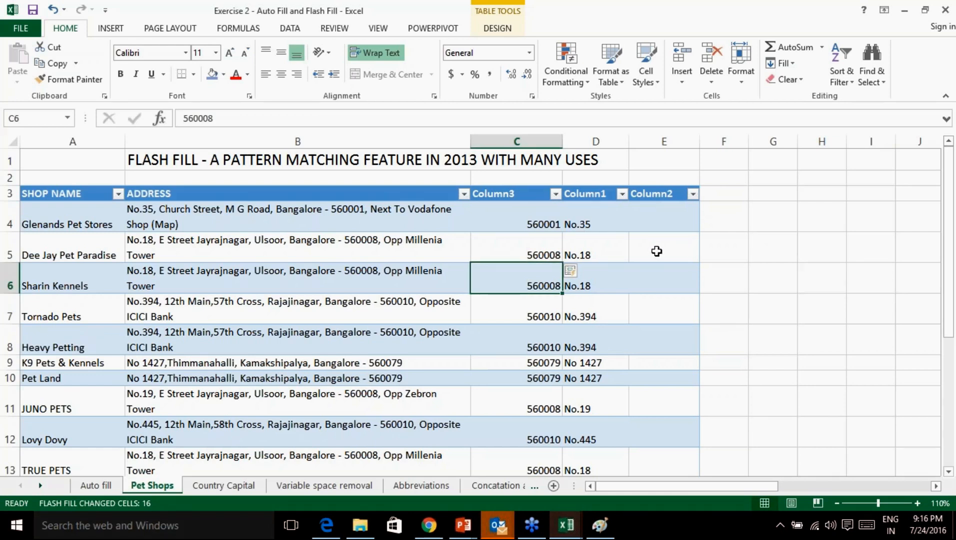
scroll(664, 243, "down", 1)
scroll(663, 243, "down", 4)
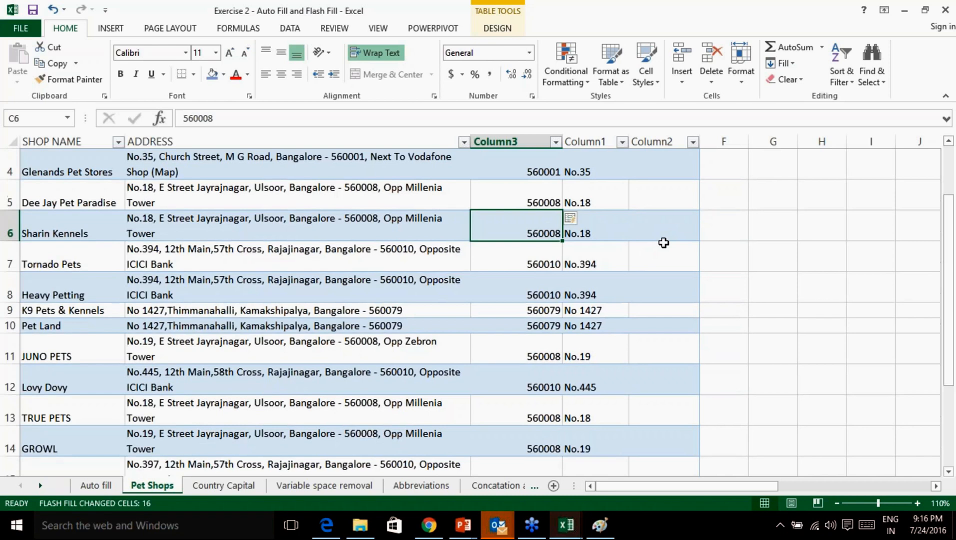
scroll(664, 243, "up", 1)
scroll(664, 242, "up", 4)
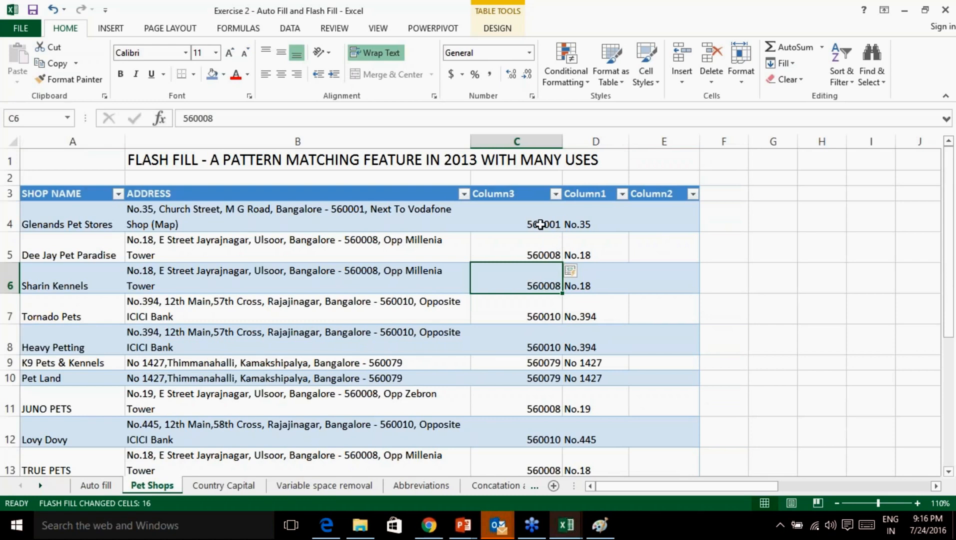
left_click(941, 422)
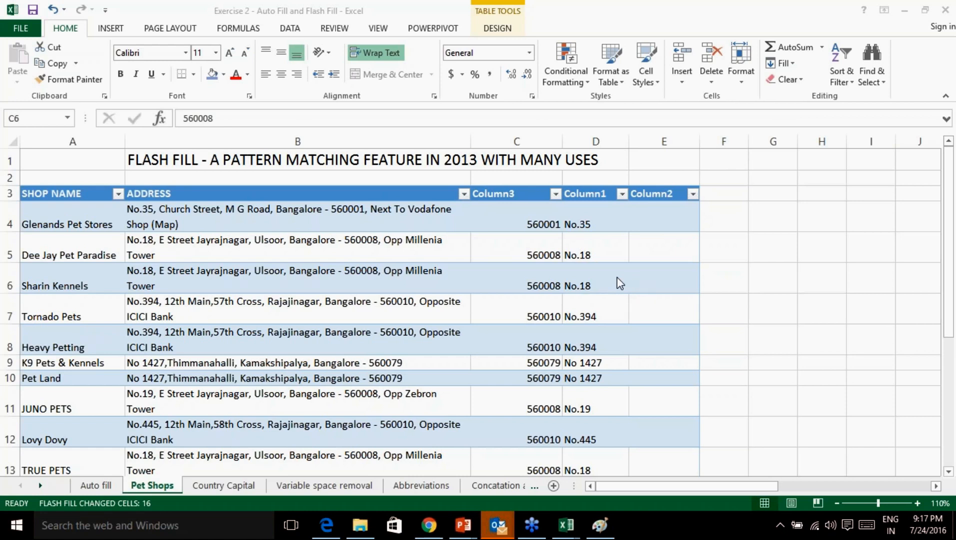
scroll(560, 294, "down", 1)
scroll(559, 294, "up", 1)
left_click(778, 427)
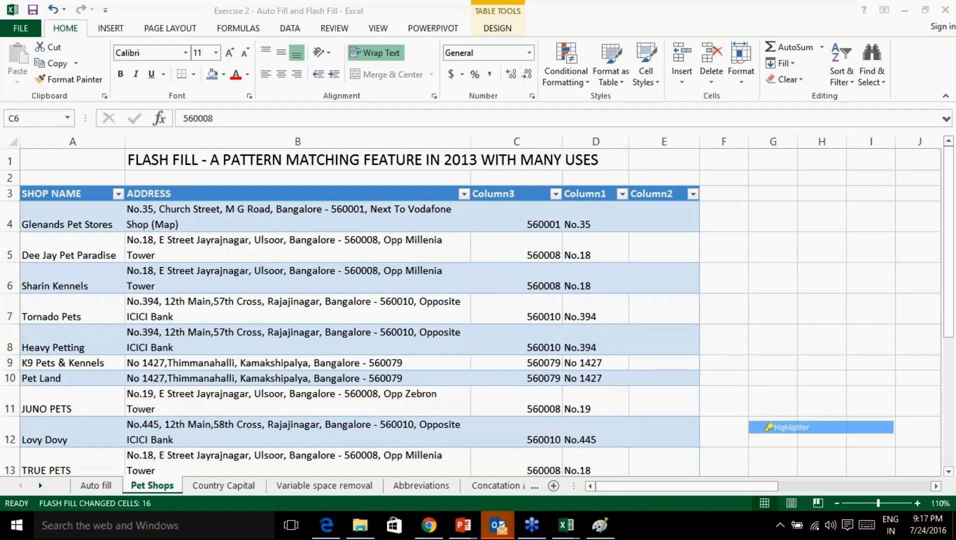
mouse_move(353, 181)
left_mouse_down()
mouse_move(323, 198)
mouse_move(322, 221)
mouse_move(357, 231)
mouse_move(388, 209)
mouse_move(381, 192)
mouse_move(346, 172)
mouse_move(350, 120)
mouse_move(349, 171)
mouse_move(361, 149)
left_mouse_up()
mouse_move(420, 357)
left_mouse_down()
mouse_move(414, 379)
mouse_move(433, 379)
left_mouse_up()
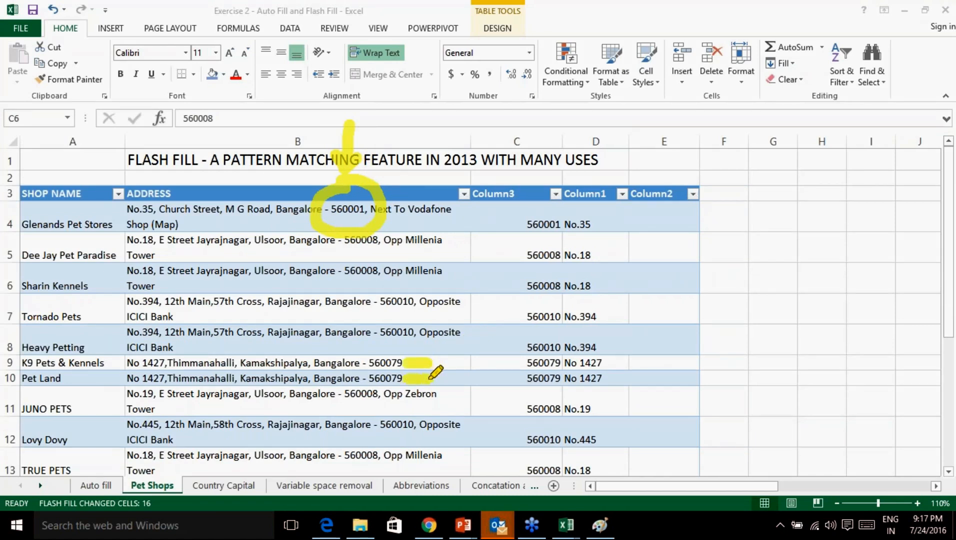
mouse_move(395, 343)
left_mouse_down()
mouse_move(380, 350)
mouse_move(372, 385)
mouse_move(423, 380)
mouse_move(407, 351)
mouse_move(389, 346)
left_mouse_up()
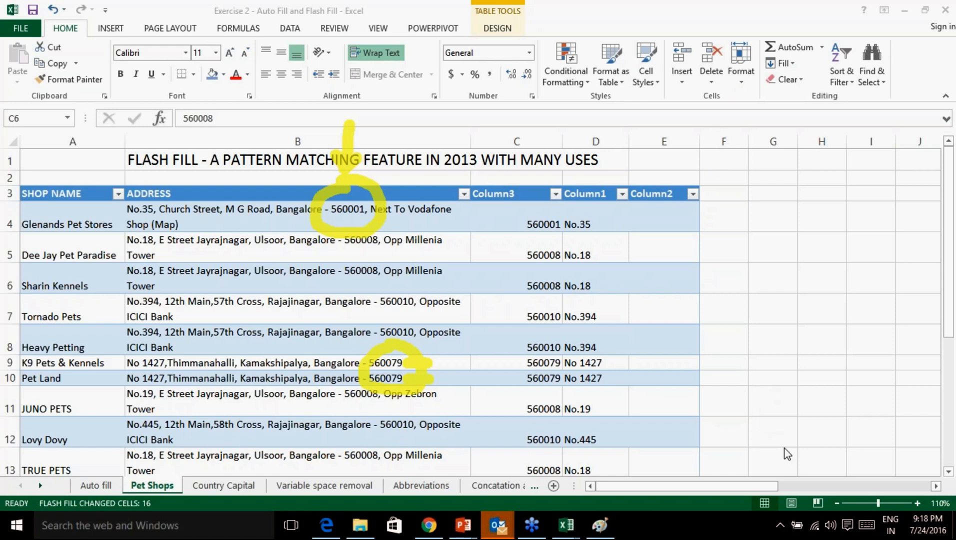
left_click(796, 474)
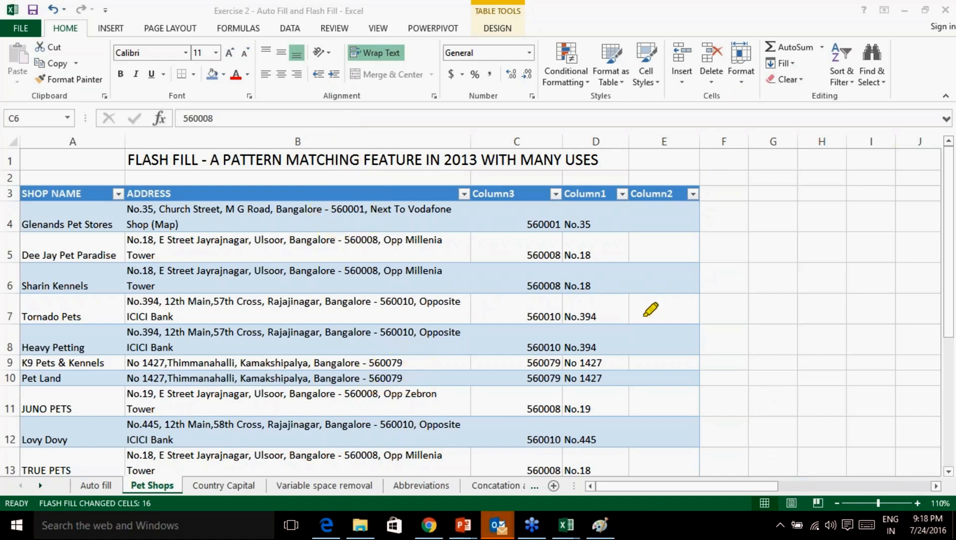
left_click(779, 401)
scroll(592, 313, "down", 4)
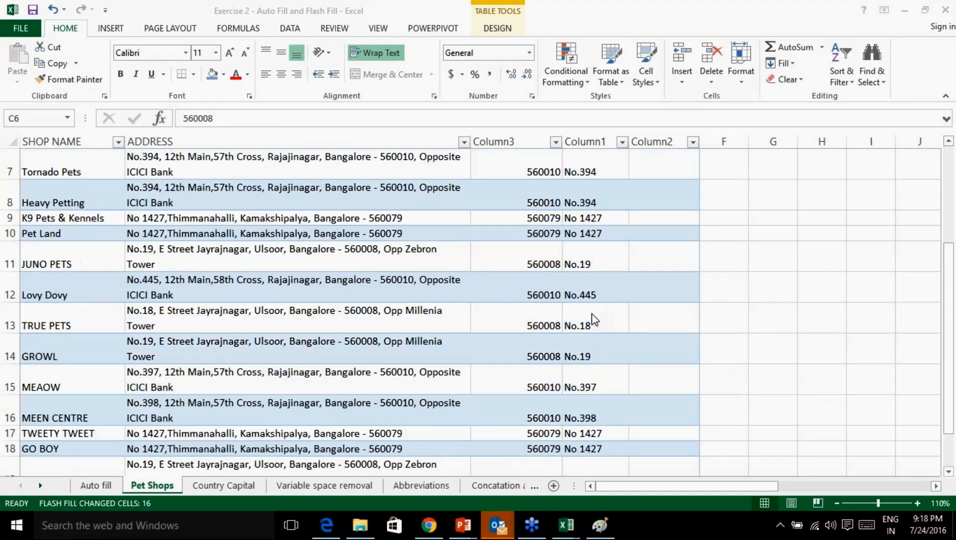
scroll(594, 315, "up", 1)
scroll(592, 314, "up", 3)
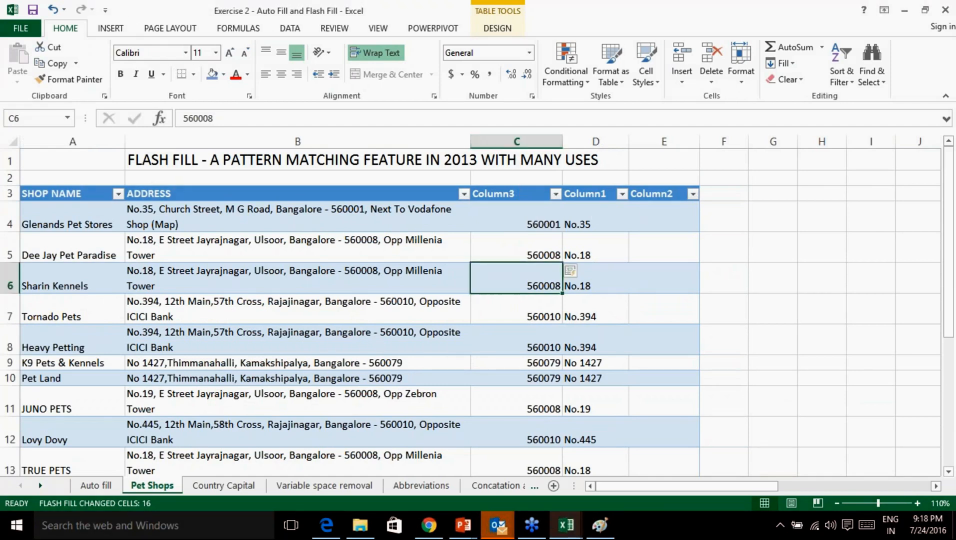
left_click(523, 224)
left_click(517, 141)
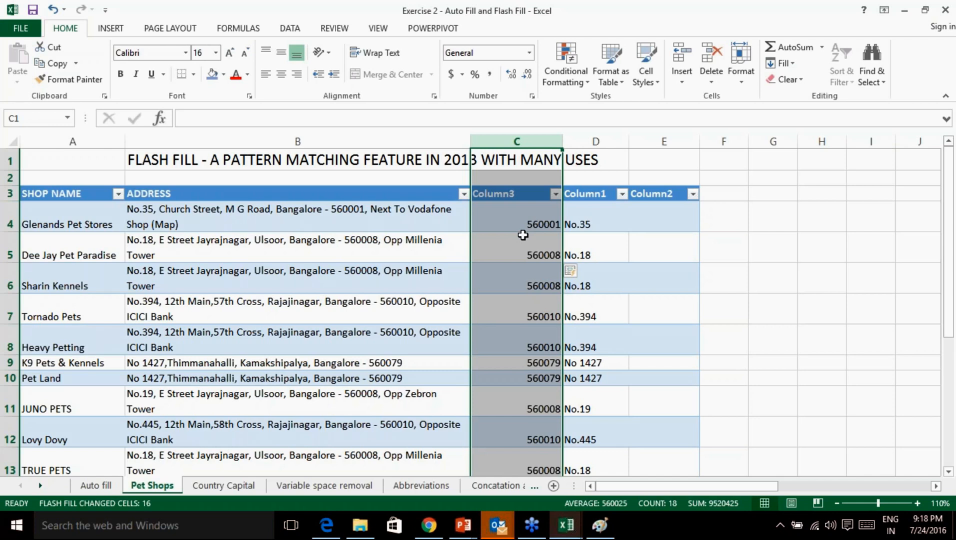
left_click(754, 405)
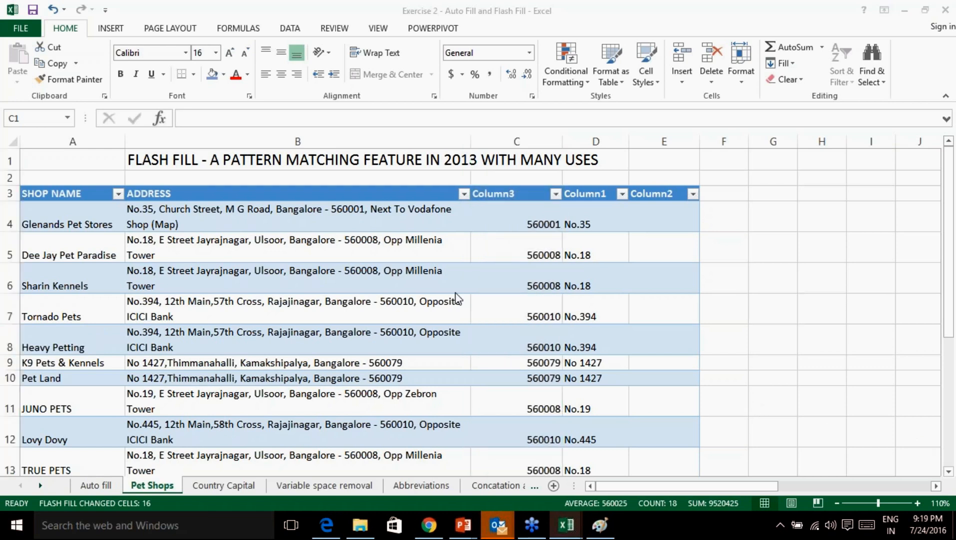
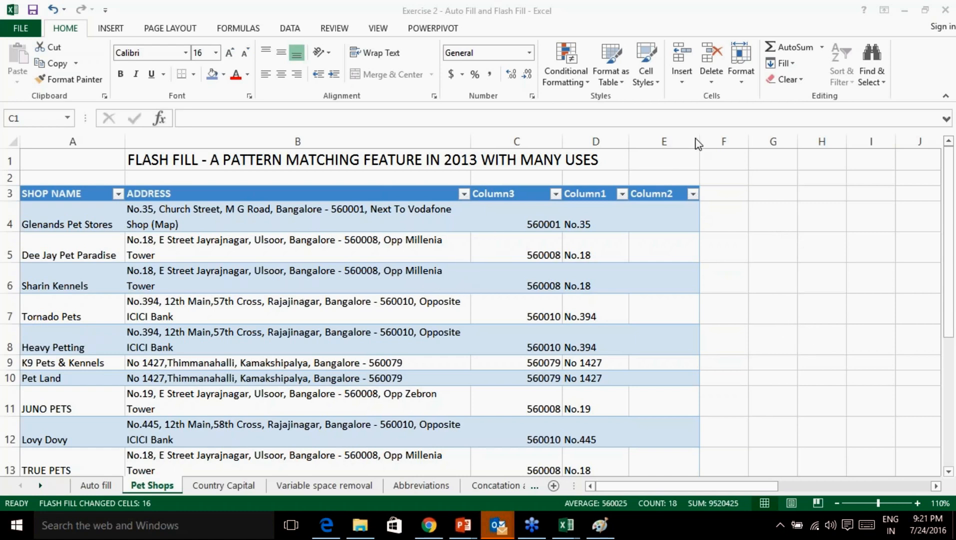
Select the flash-filled PIN codes in column C and undo them.
left_click(517, 142)
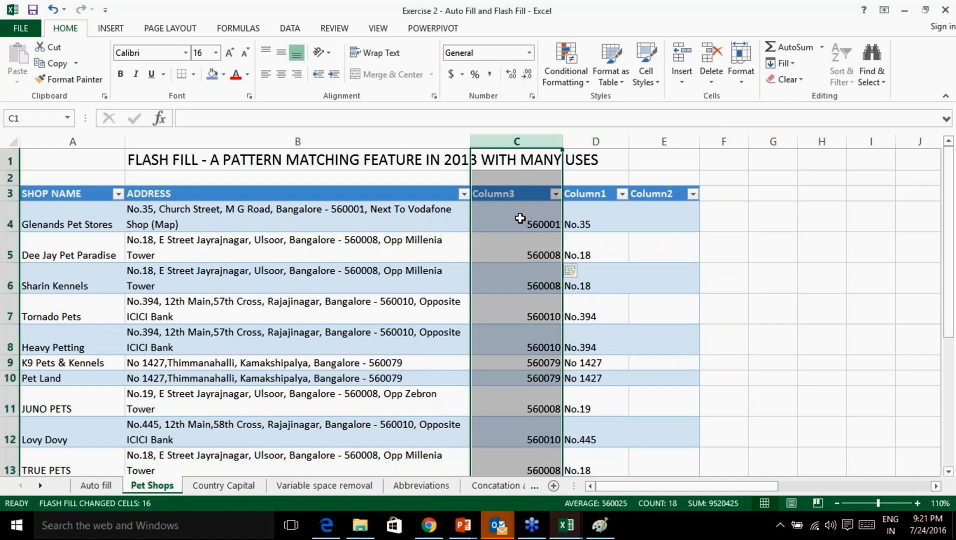
left_click(520, 221)
left_click_drag(520, 221, 544, 391)
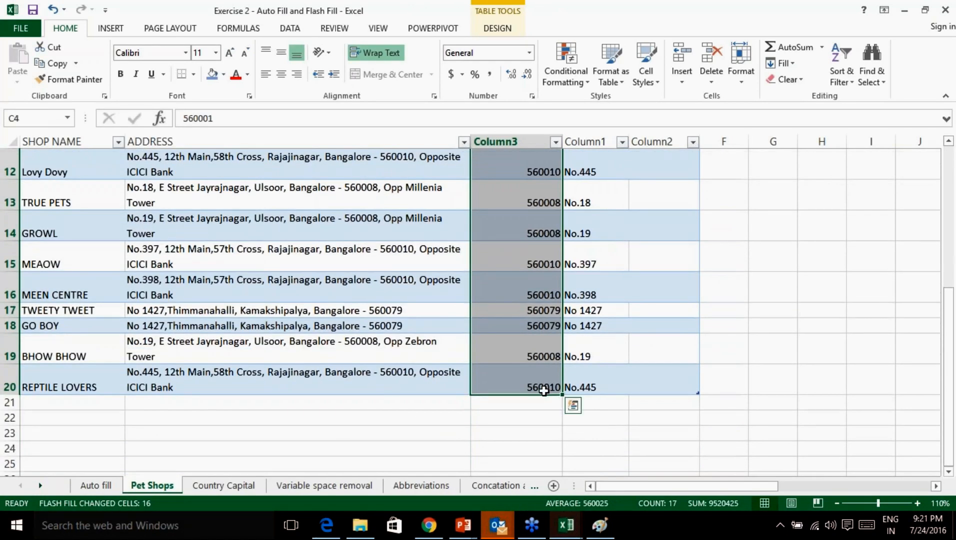
key("ctrl+z")
Enter 560001 in C4, drag it down, switch the fill to Flash Fill, then undo it.
left_click(499, 213)
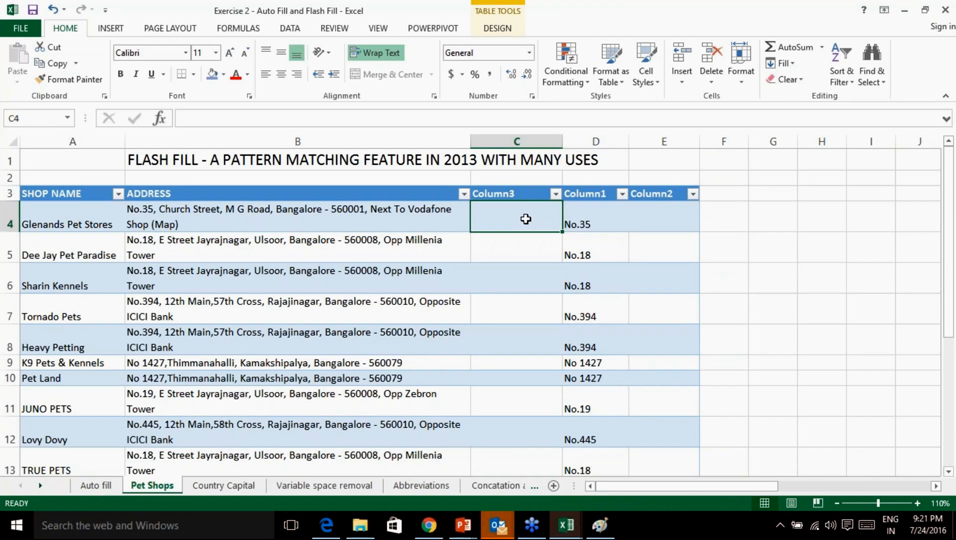
type("560001")
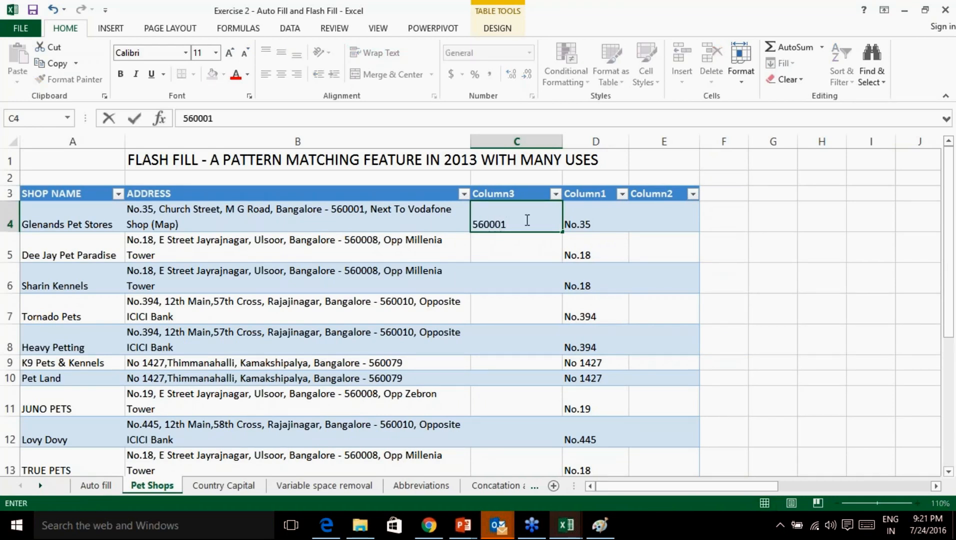
key("Return")
left_click(533, 221)
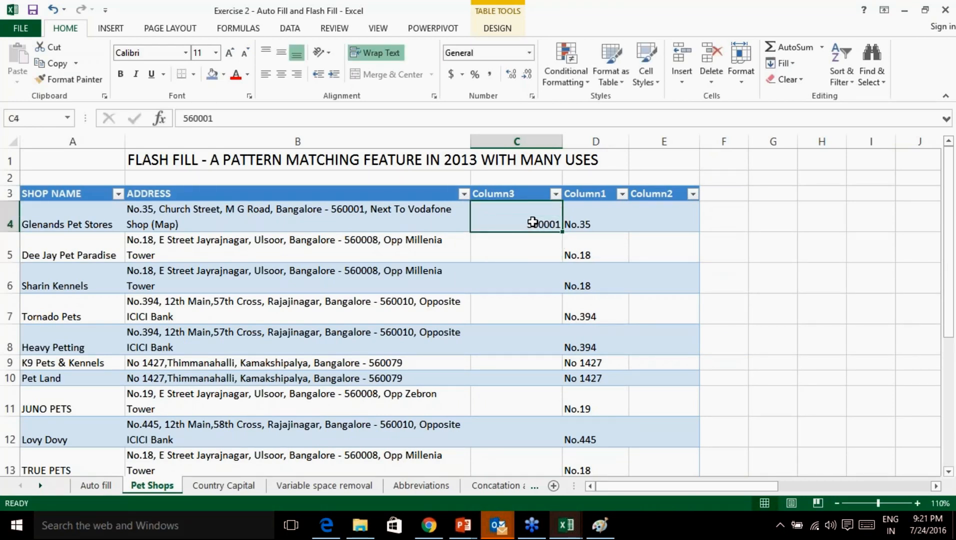
left_click_drag(562, 231, 550, 457)
left_click(584, 466)
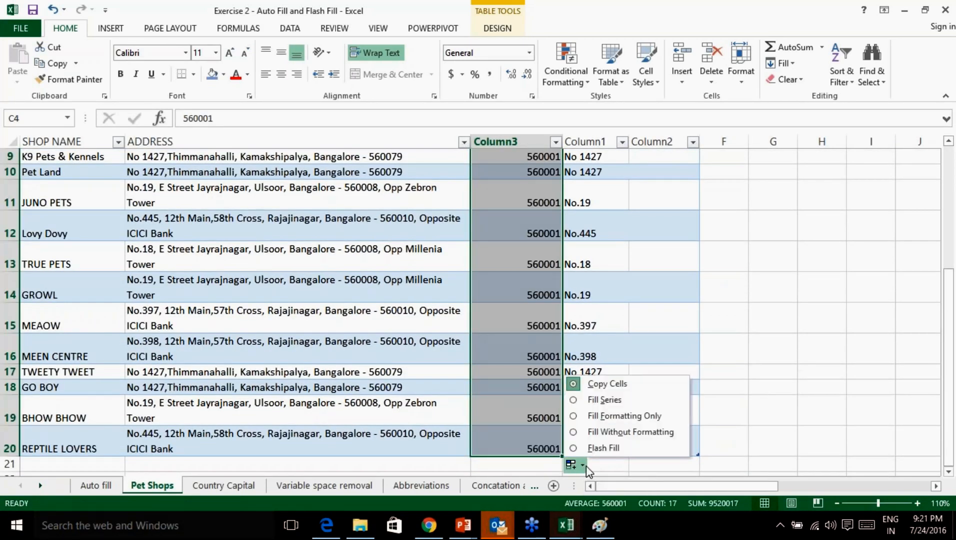
left_click(604, 448)
scroll(531, 363, "up", 1)
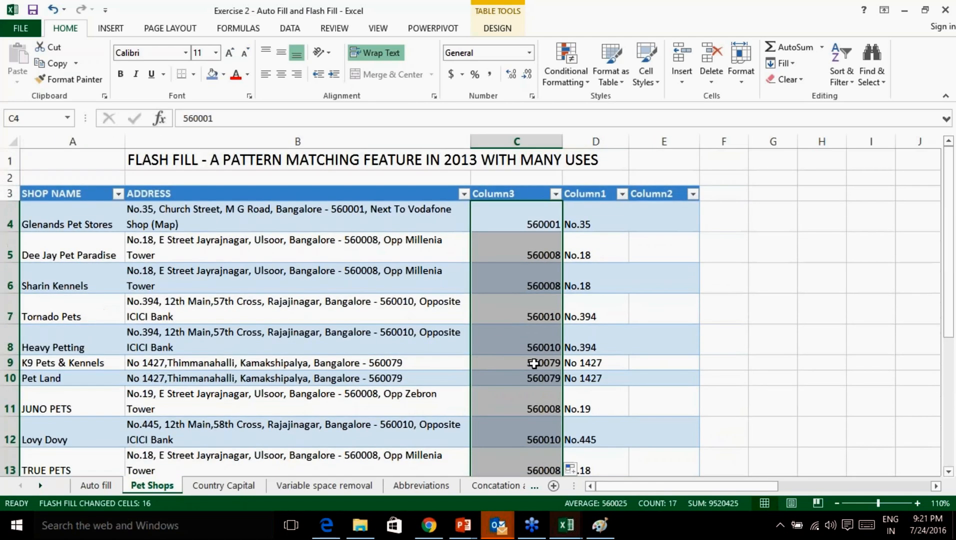
scroll(533, 364, "down", 2)
scroll(534, 364, "up", 1)
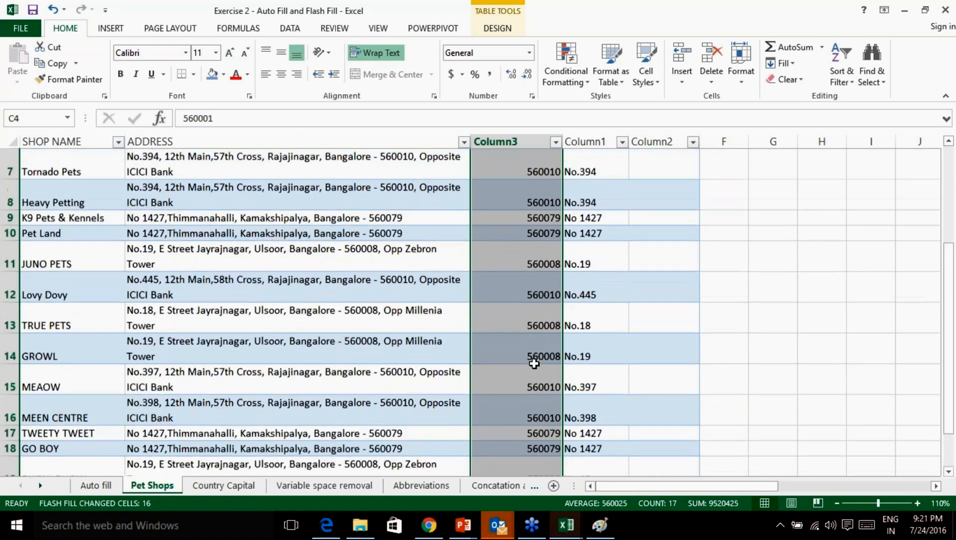
key("ctrl+z")
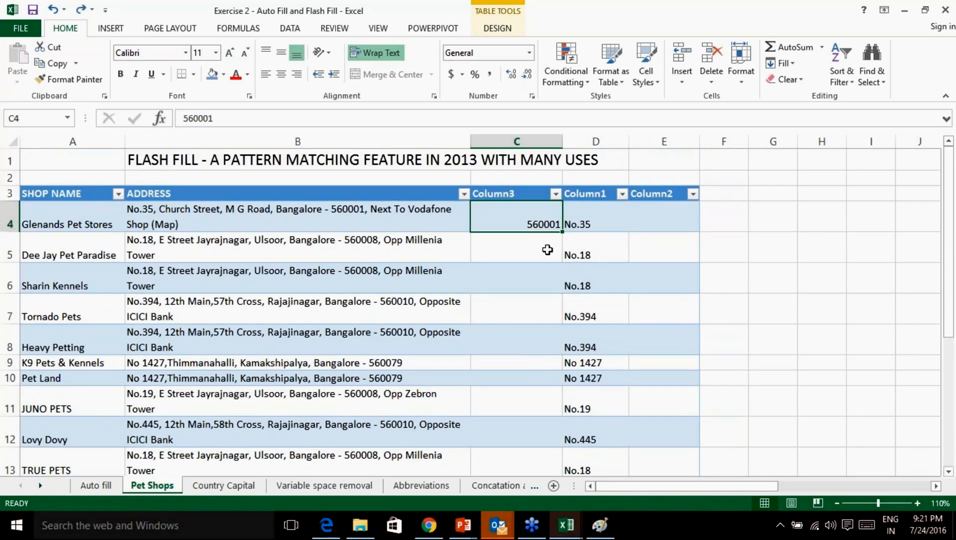
Enter 560008 in C5 and start 56 in C6, then undo the latest entries.
left_click(523, 248)
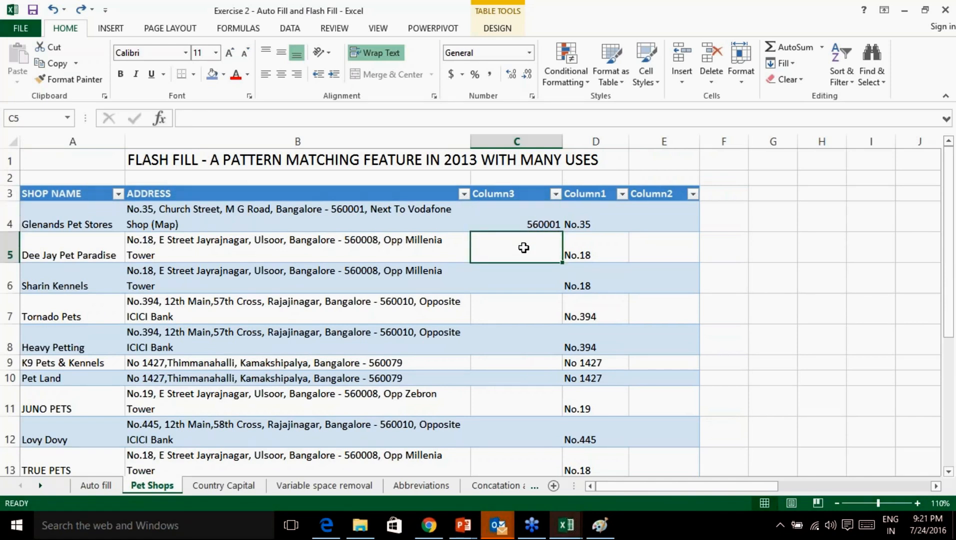
type("56")
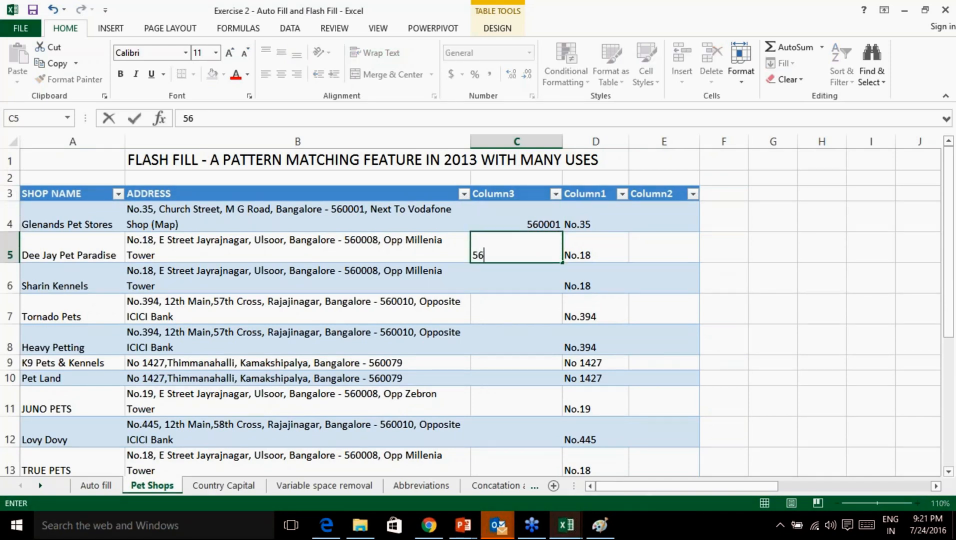
left_click(538, 274)
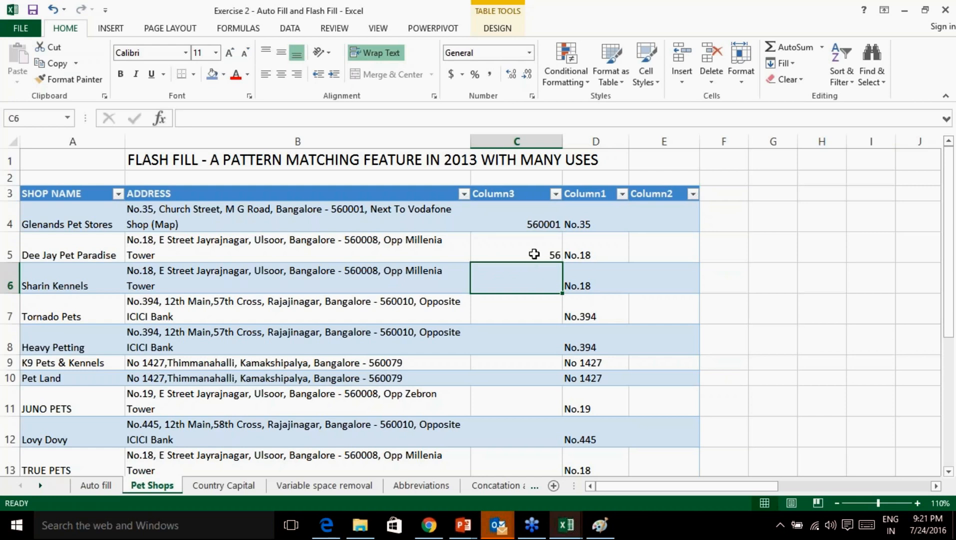
left_click(534, 254)
key("F2")
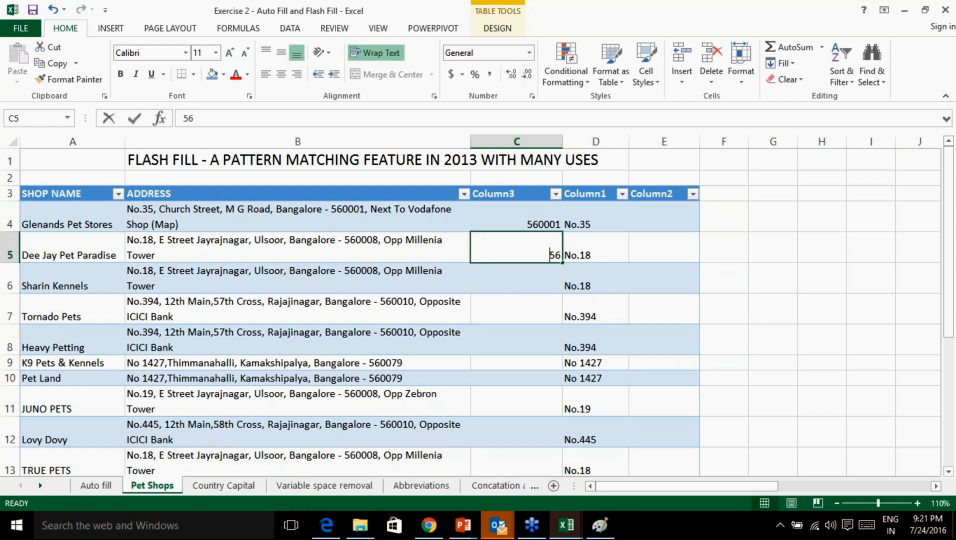
type("0008")
left_click(523, 280)
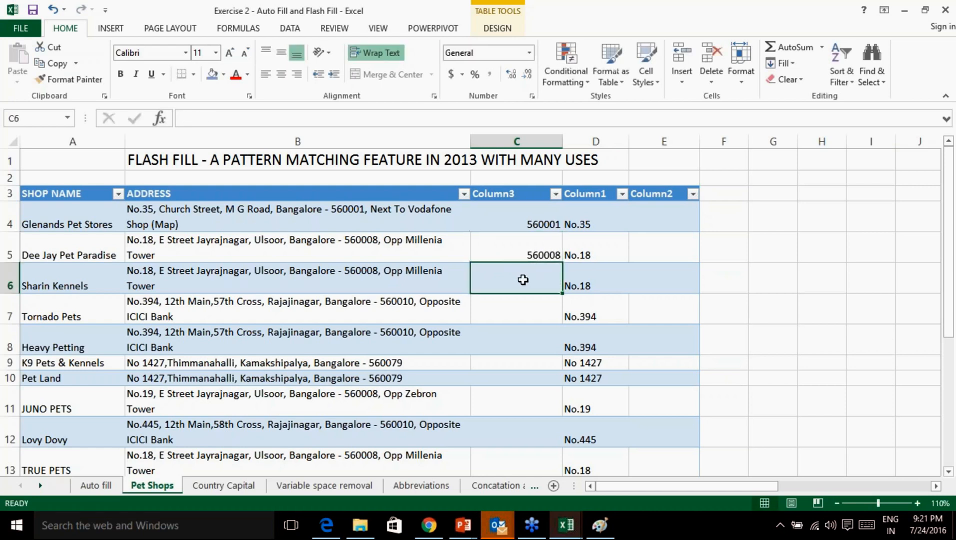
type("56")
left_click(558, 313)
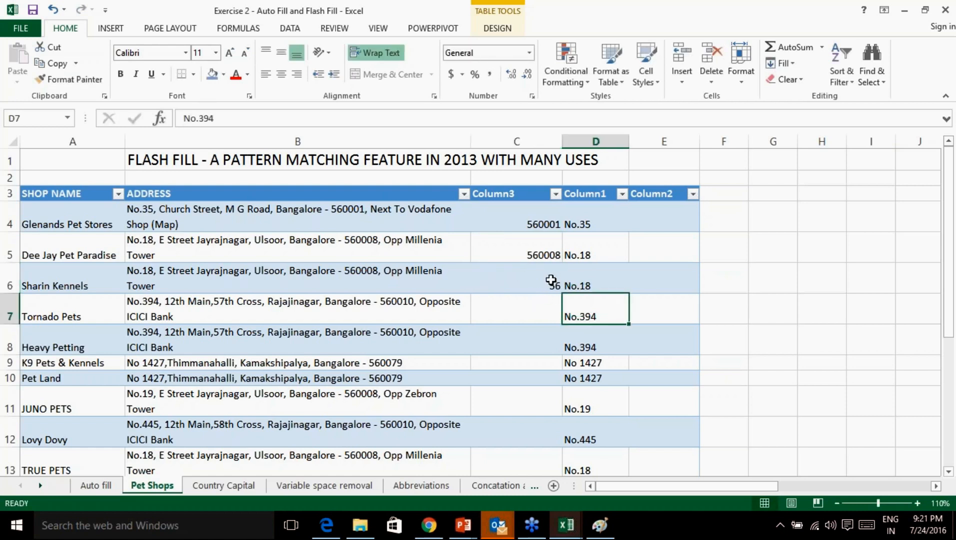
key("ctrl+z")
key("ctrl+z")
key("ctrl+z")
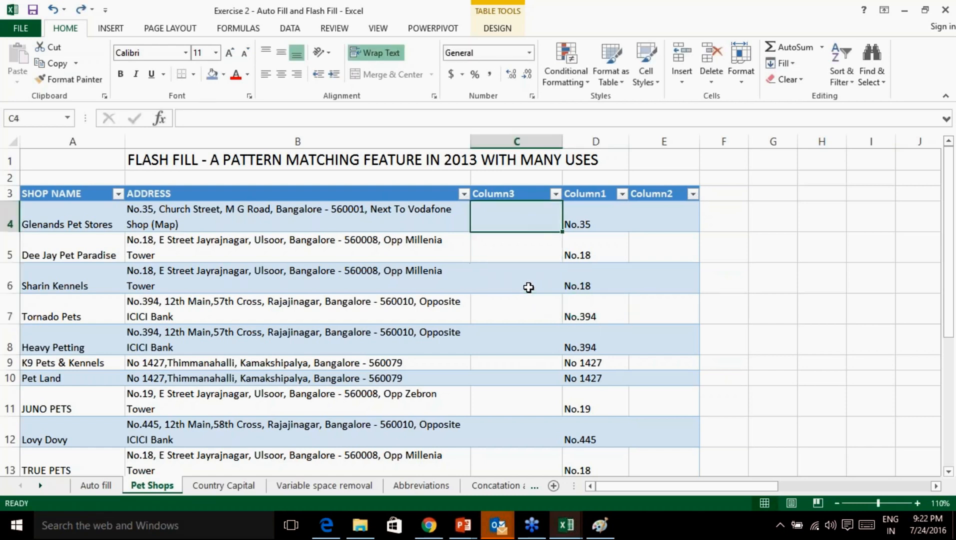
Redo and undo the Flash Fill, then re-enter the C4 and C5 PIN codes, including 560008.
key("ctrl+y")
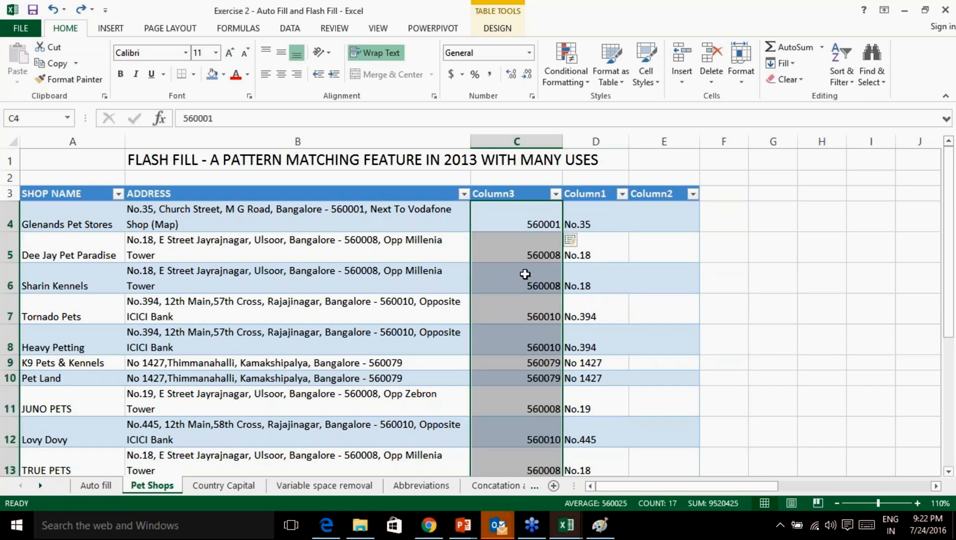
key("ctrl+z")
key("ctrl+z")
key("ctrl+z")
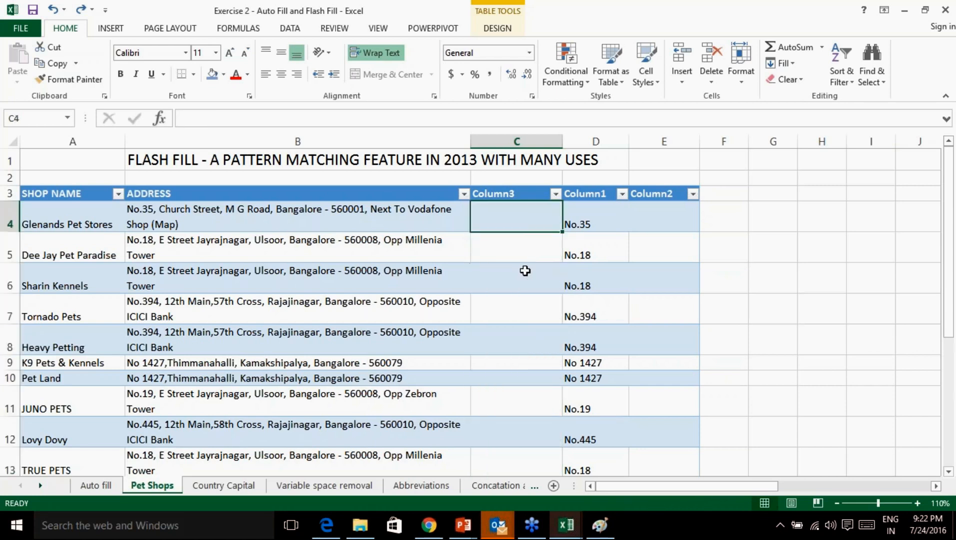
key("ctrl+z")
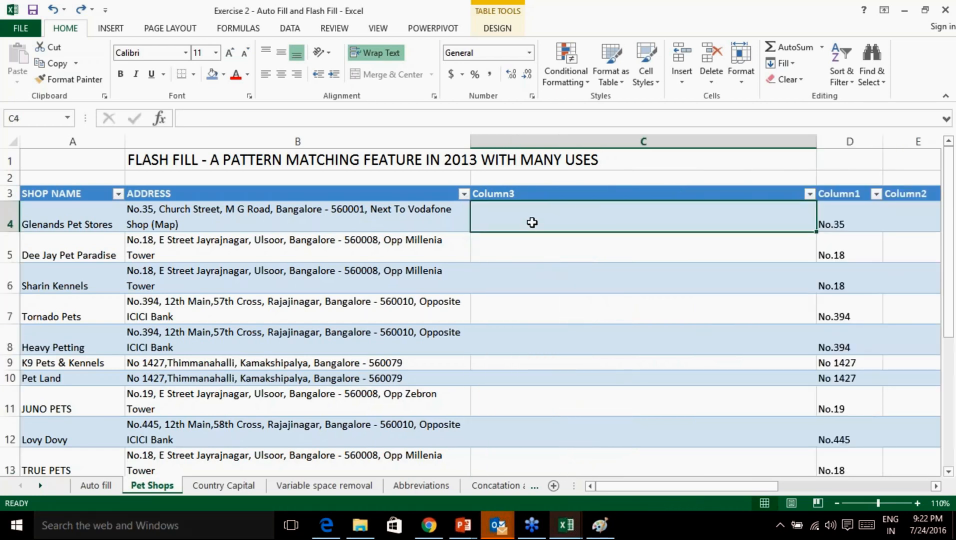
type("560001")
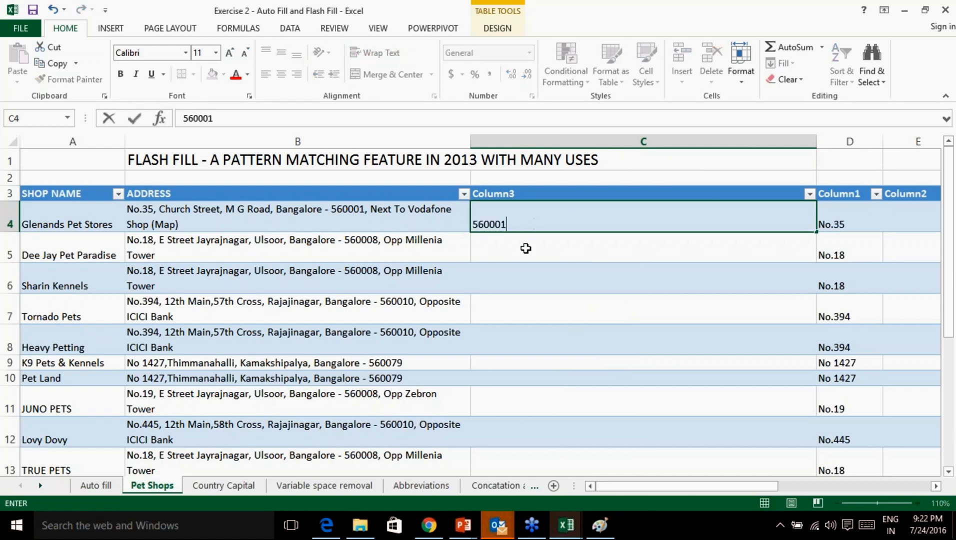
key("Return")
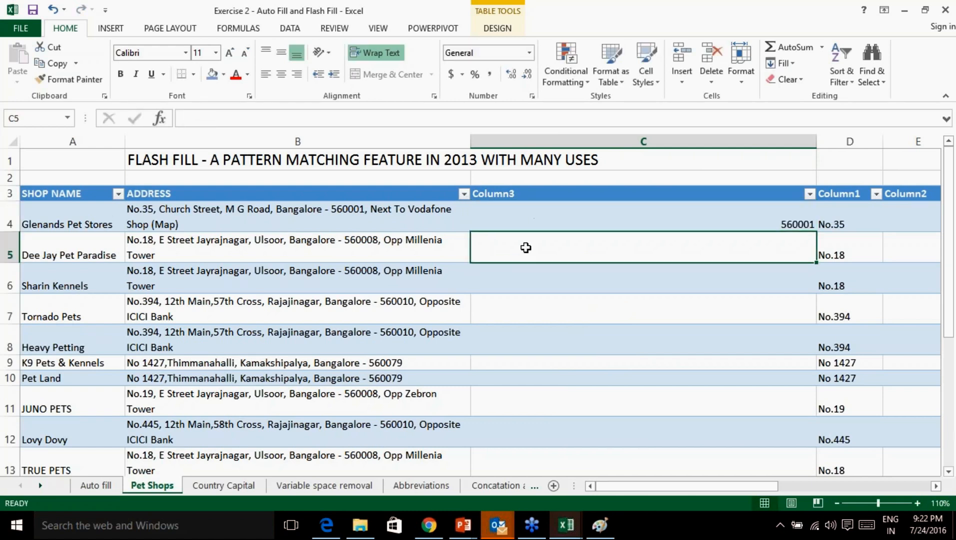
type("560008")
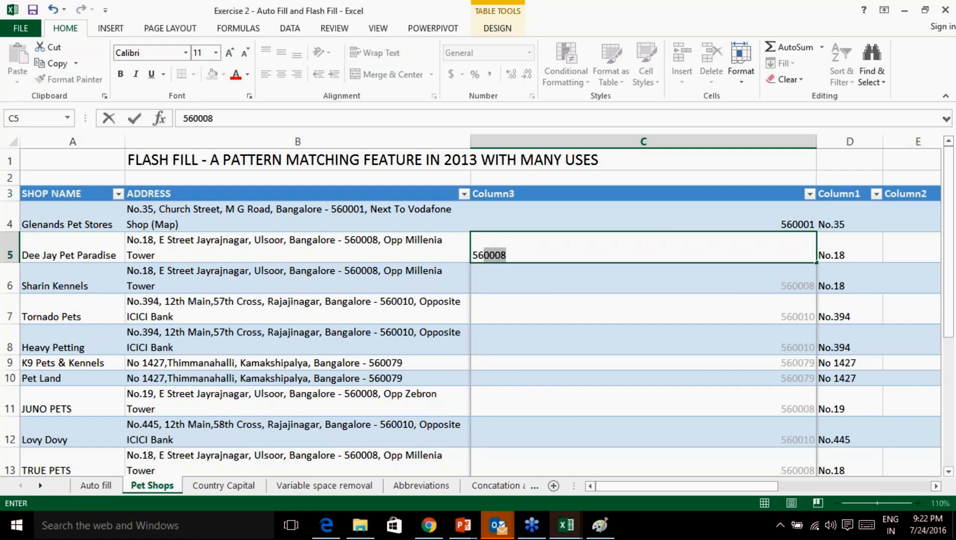
key("Return")
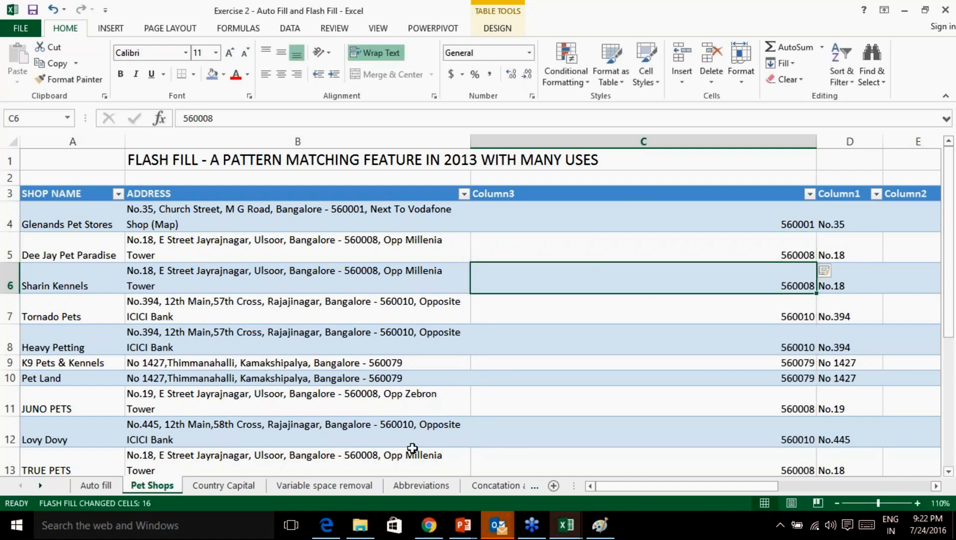
Delete the PIN code column C, insert a fresh empty column there and narrow it.
right_click(512, 141)
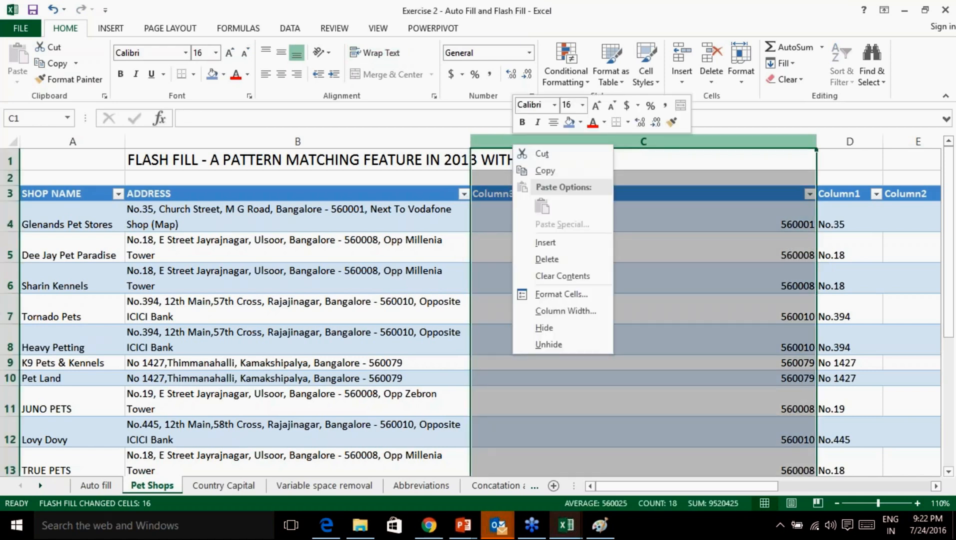
left_click(566, 258)
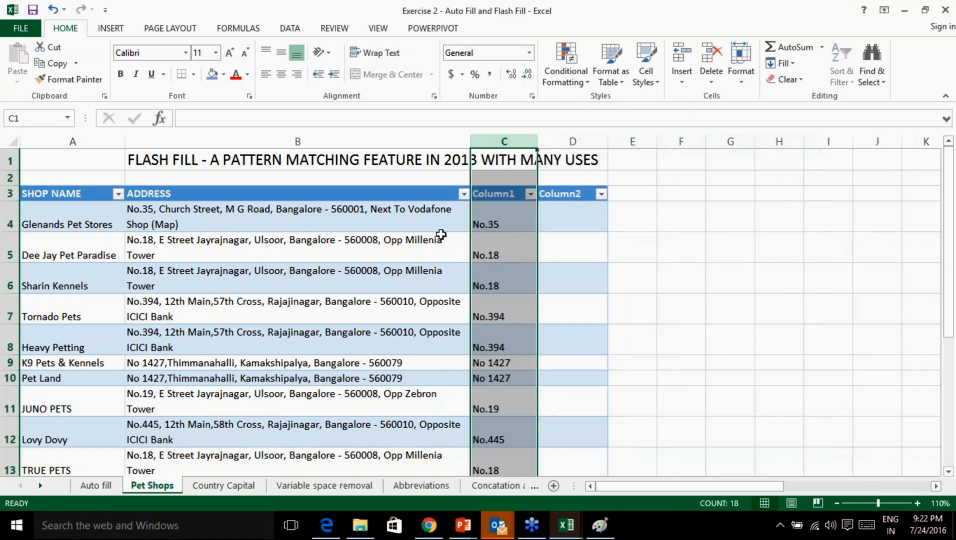
left_click(633, 187)
right_click(512, 139)
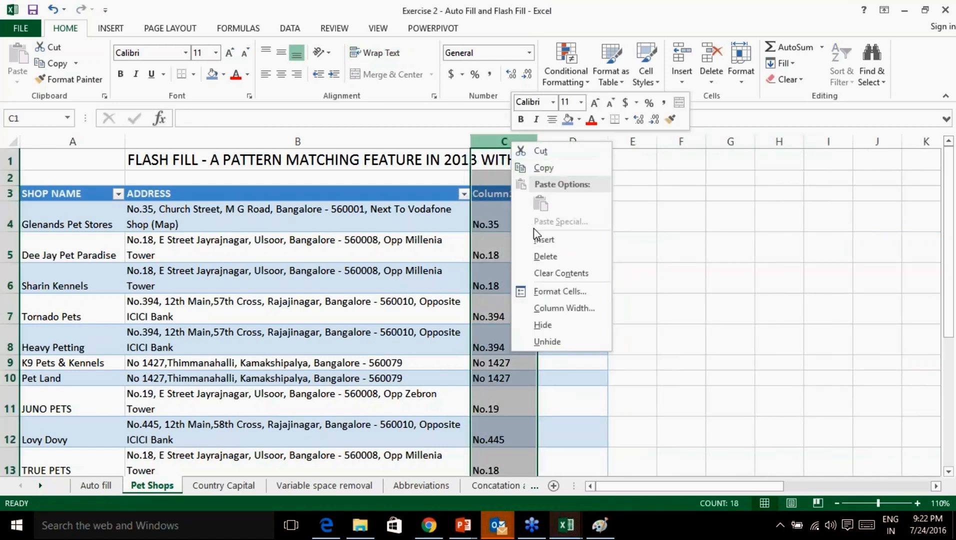
left_click(547, 256)
left_click_drag(753, 487, 731, 489)
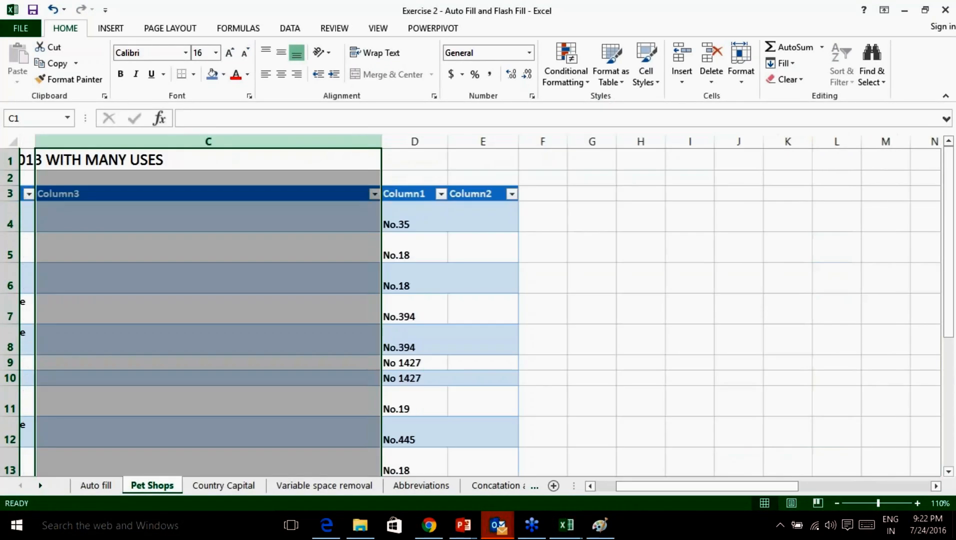
left_click_drag(362, 137, 111, 138)
left_click_drag(710, 487, 690, 486)
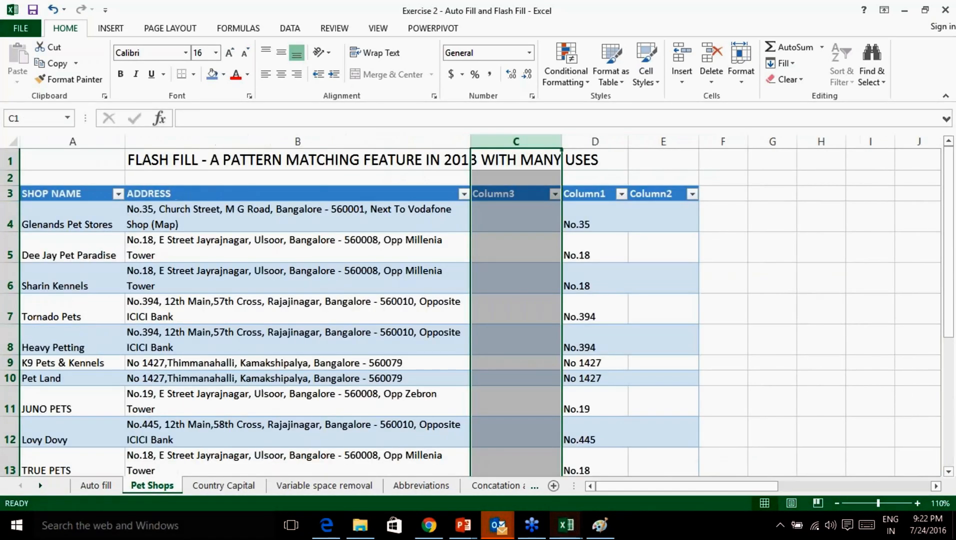
left_click(753, 403)
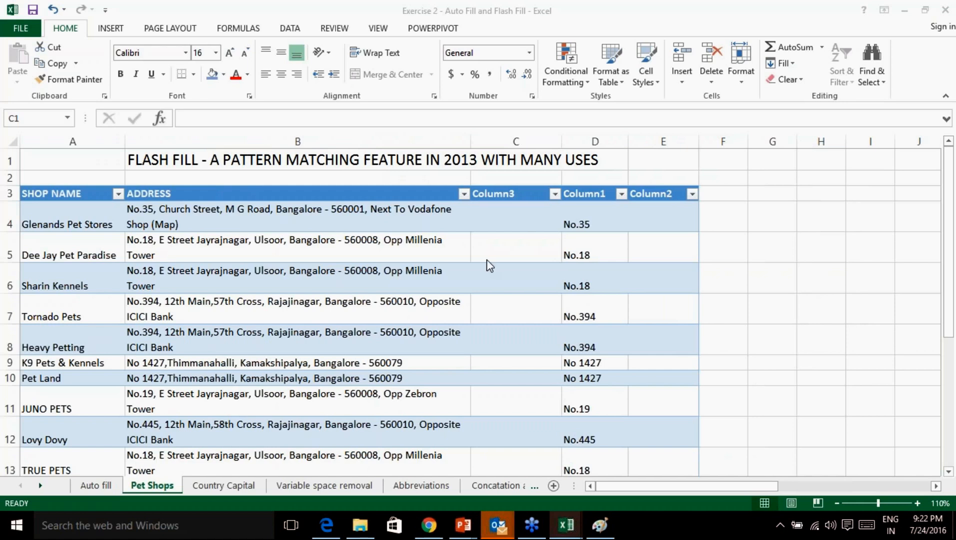
left_click(522, 221)
Enter 560001 in C4 and 56 in C5 so Flash Fill completes all 16 PIN codes.
type("560001")
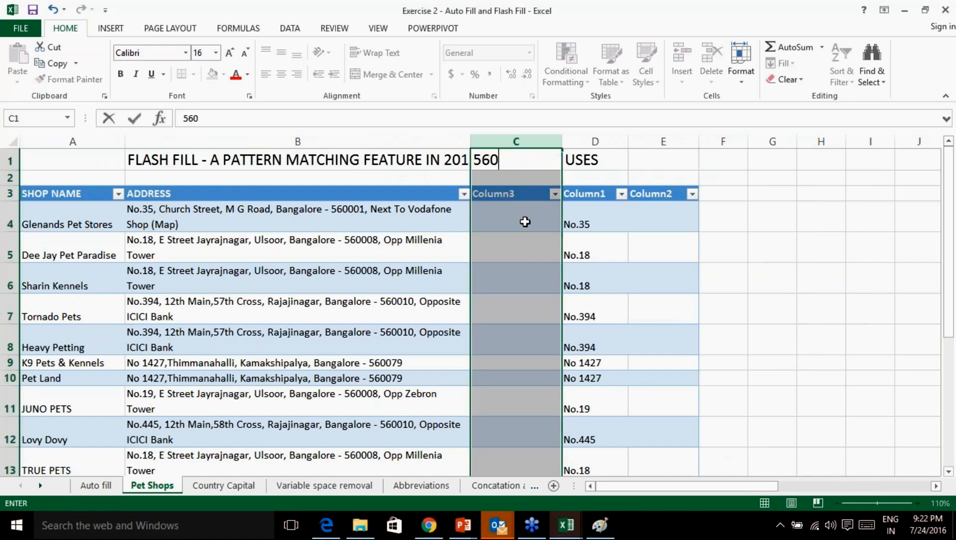
key("BackSpace")
key("BackSpace")
key("BackSpace")
key("BackSpace")
key("BackSpace")
key("BackSpace")
left_click(525, 221)
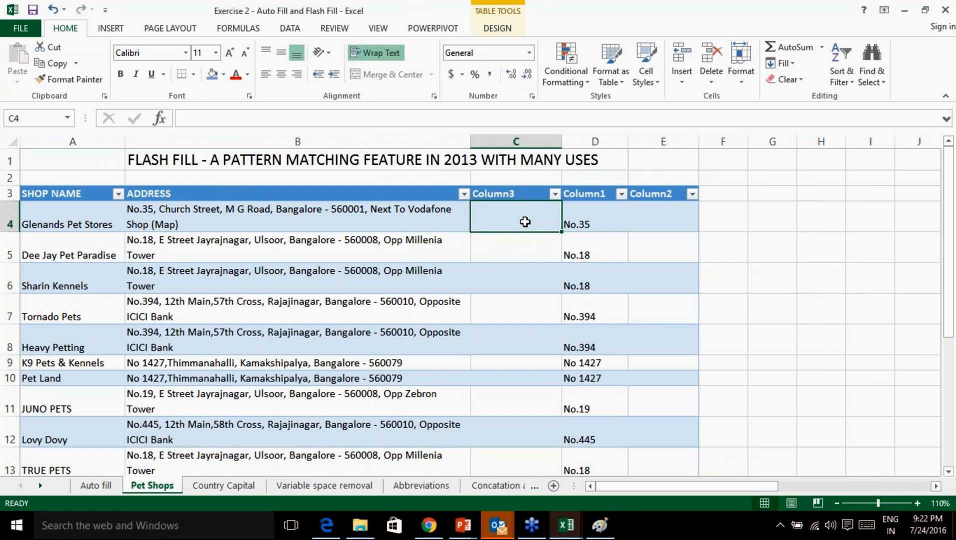
type("560001")
key("Return")
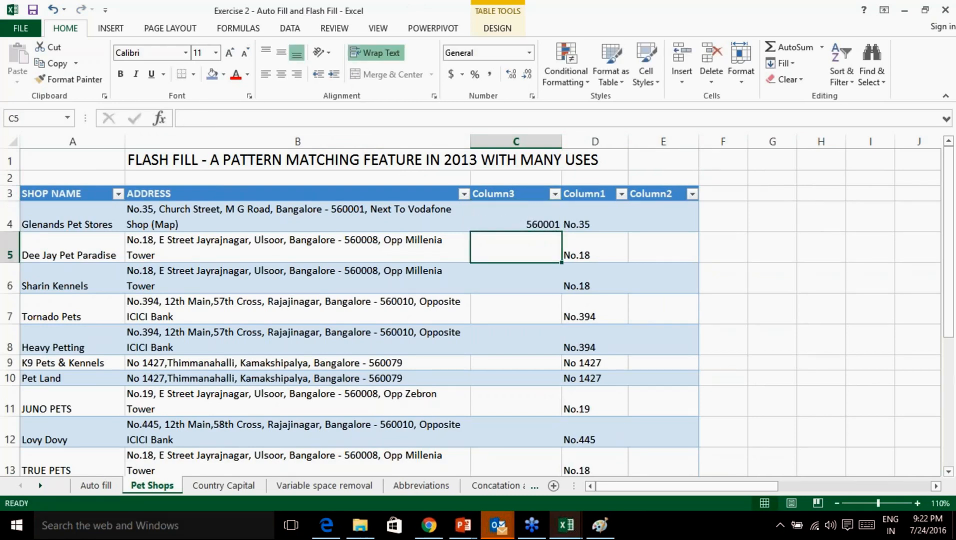
type("56")
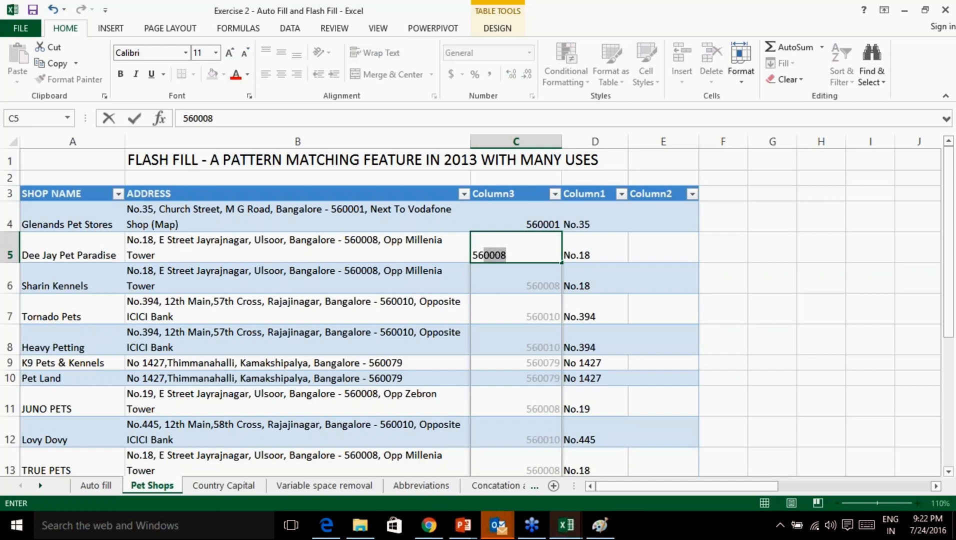
key("Return")
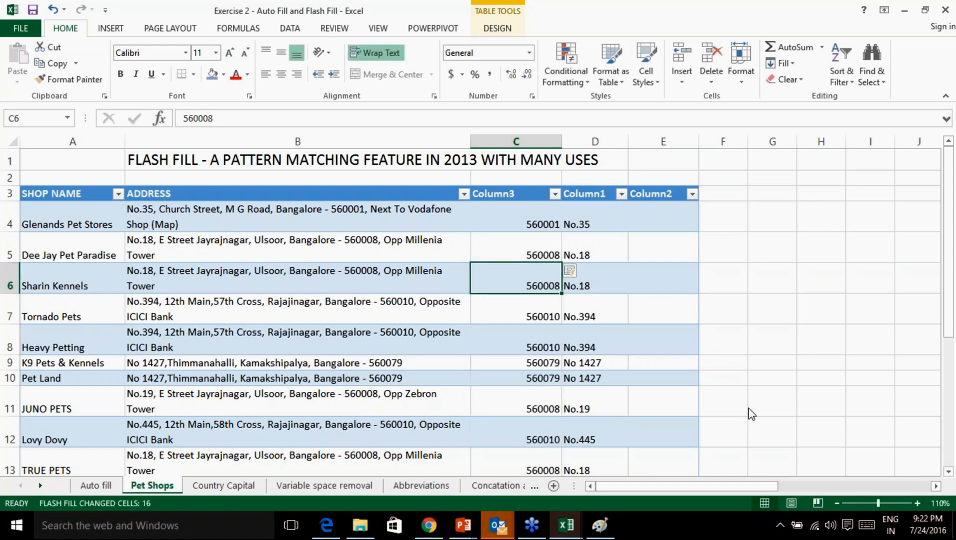
left_click(709, 373)
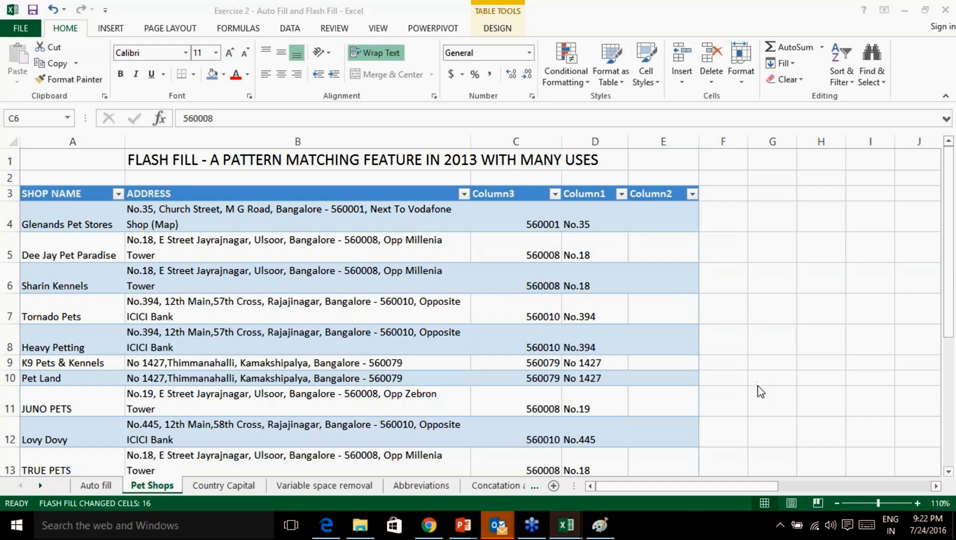
Ink arrows from the address to 560001 and down column E, then erase them.
left_click(775, 421)
left_click_drag(493, 221, 450, 226)
left_click_drag(449, 209, 494, 226)
mouse_move(622, 221)
left_mouse_down()
mouse_move(623, 295)
mouse_move(638, 289)
left_mouse_up()
mouse_move(658, 229)
left_mouse_down()
mouse_move(657, 298)
mouse_move(666, 290)
left_mouse_up()
mouse_move(687, 223)
left_mouse_down()
mouse_move(685, 313)
mouse_move(700, 288)
left_mouse_up()
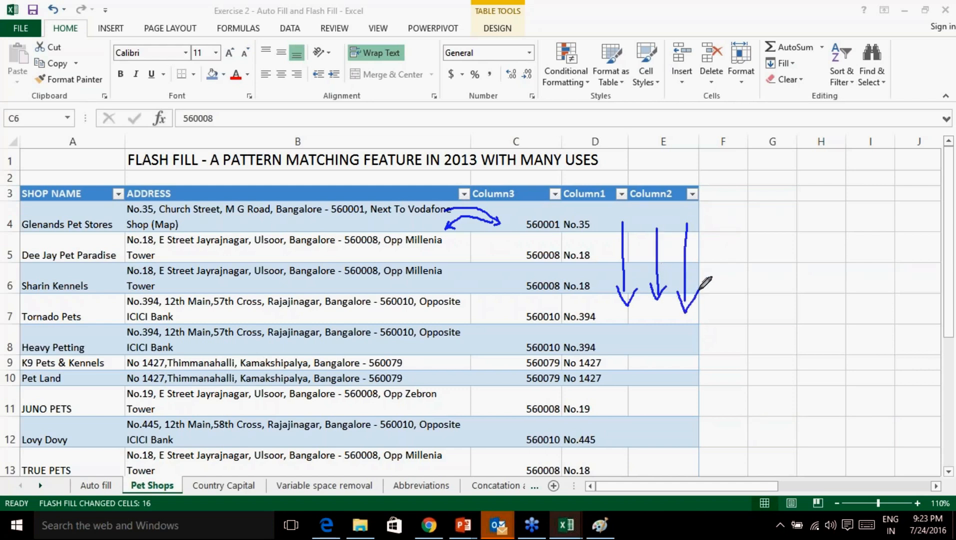
left_click_drag(607, 216, 686, 214)
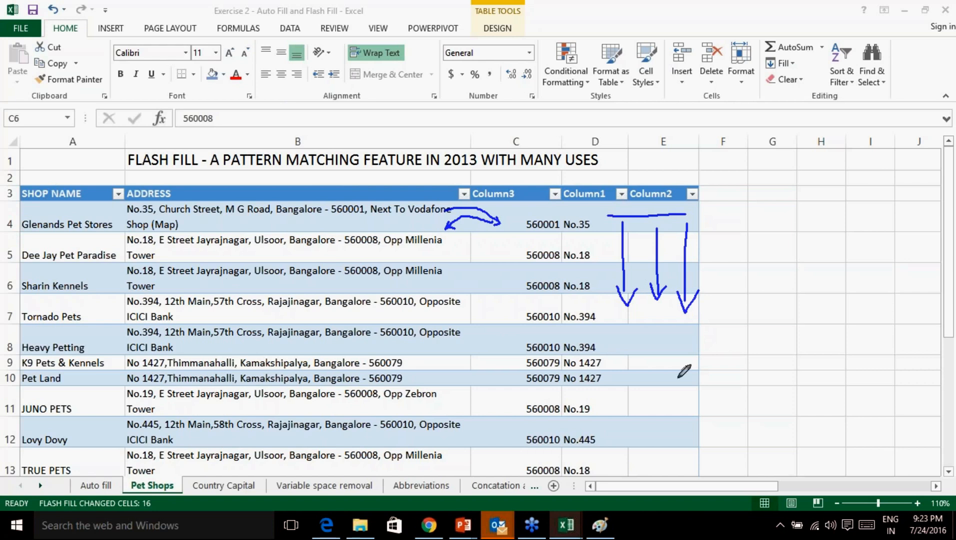
left_click(790, 471)
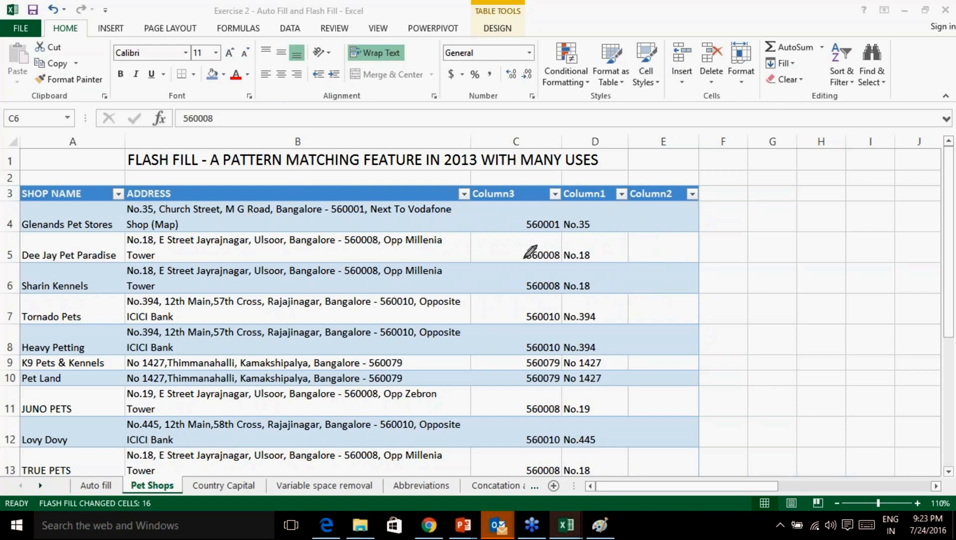
Ink strokes over the columns, circle the pincodes, and arrow them to rows 4–6 addresses.
left_click_drag(84, 210, 138, 180)
left_click_drag(174, 216, 249, 184)
left_click_drag(320, 221, 400, 169)
mouse_move(537, 205)
left_mouse_down()
mouse_move(482, 298)
mouse_move(568, 493)
mouse_move(540, 150)
mouse_move(507, 256)
left_mouse_up()
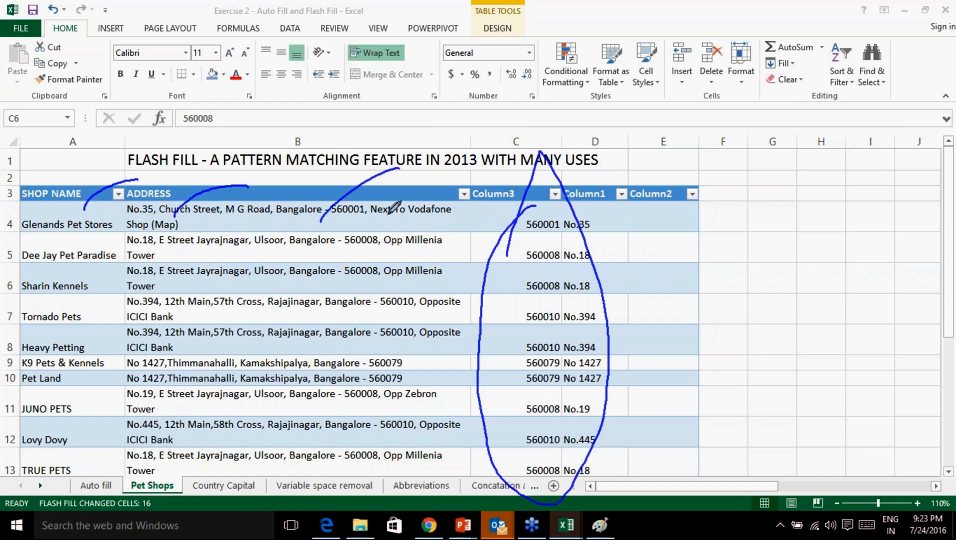
mouse_move(488, 218)
left_mouse_down()
mouse_move(445, 226)
mouse_move(461, 230)
left_mouse_up()
mouse_move(480, 253)
left_mouse_down()
mouse_move(473, 246)
mouse_move(452, 256)
mouse_move(461, 256)
left_mouse_up()
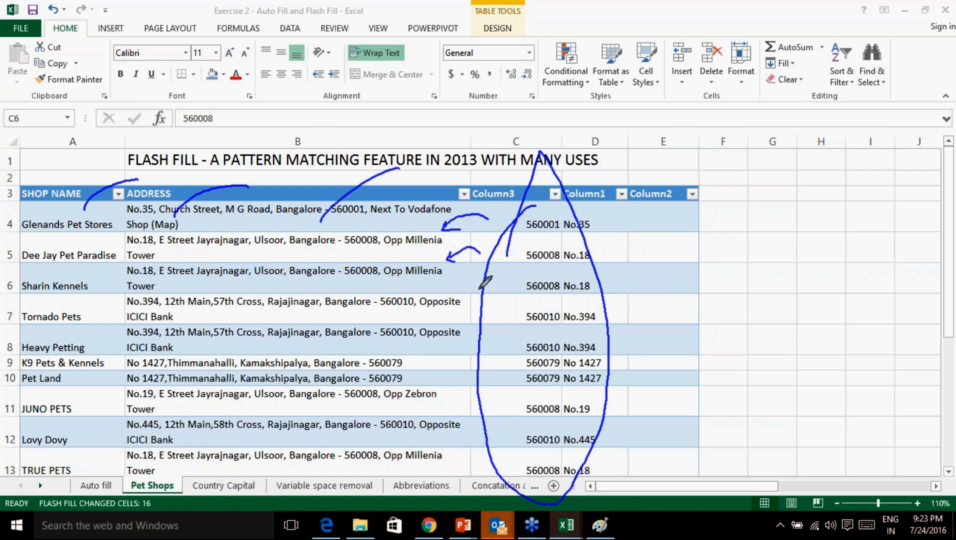
mouse_move(494, 287)
left_mouse_down()
mouse_move(452, 282)
mouse_move(459, 286)
left_mouse_up()
Tick the header row in ink, clear all annotations, and go to the browser's address bar.
mouse_move(31, 173)
left_mouse_down()
mouse_move(32, 192)
mouse_move(69, 199)
left_mouse_up()
left_click_drag(145, 176, 144, 189)
left_click_drag(201, 176, 199, 192)
left_click_drag(268, 185, 267, 197)
left_click_drag(316, 177, 316, 197)
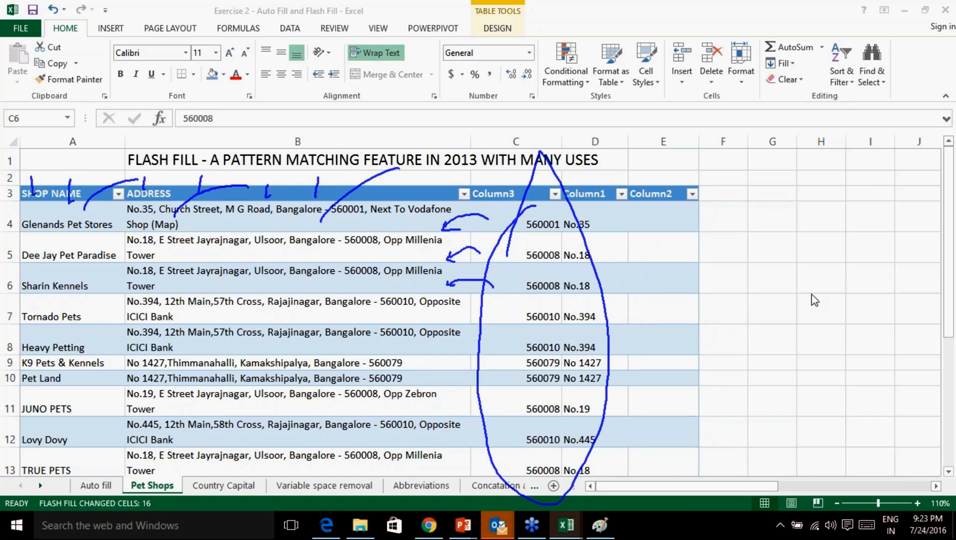
left_click(784, 478)
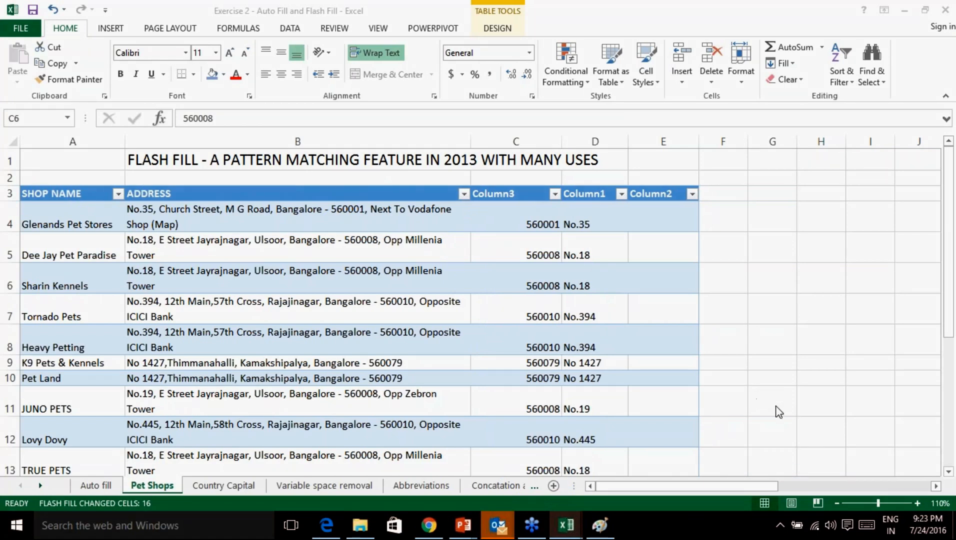
left_click(430, 525)
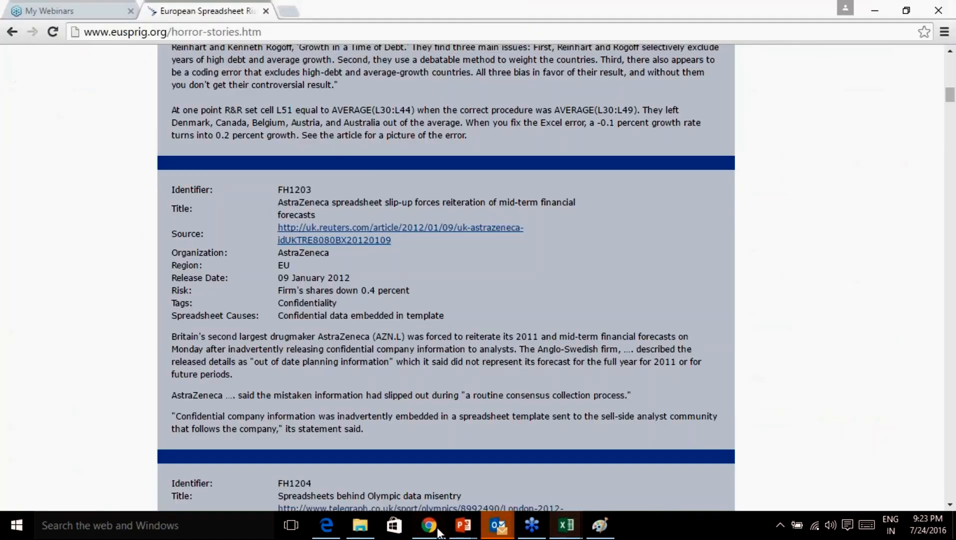
left_click(255, 28)
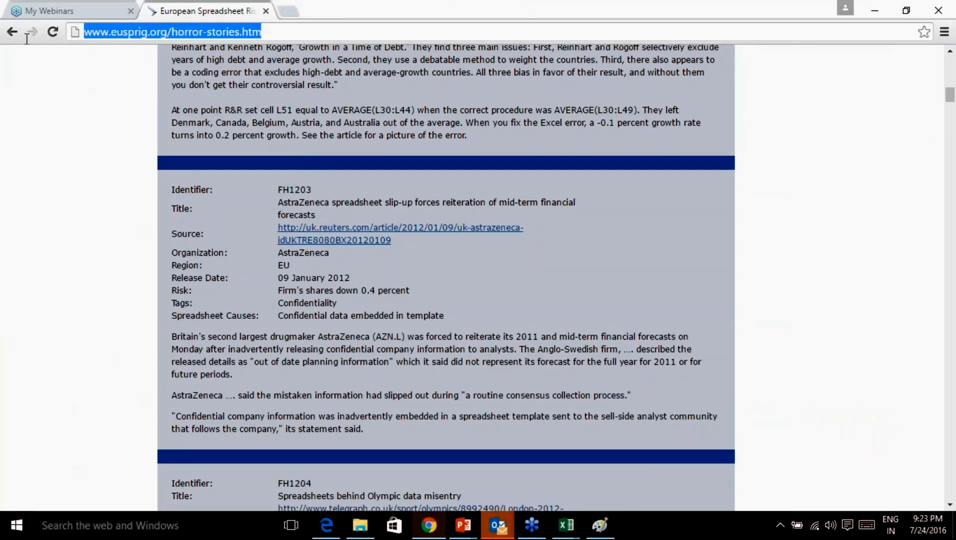
Search Google for 'flash fill', refine the query to 'flash fill microsoft', and browse the results.
type("flash fill")
key("Return")
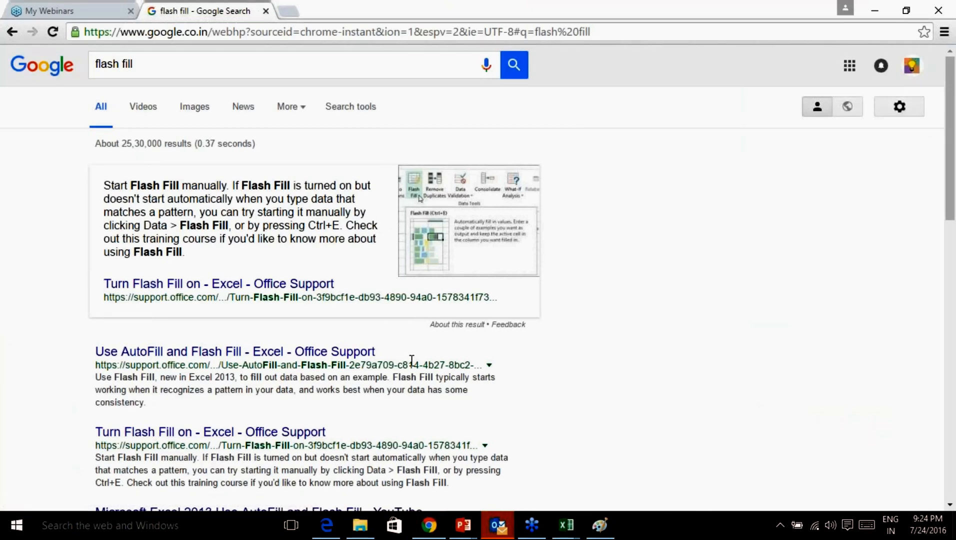
left_click(165, 64)
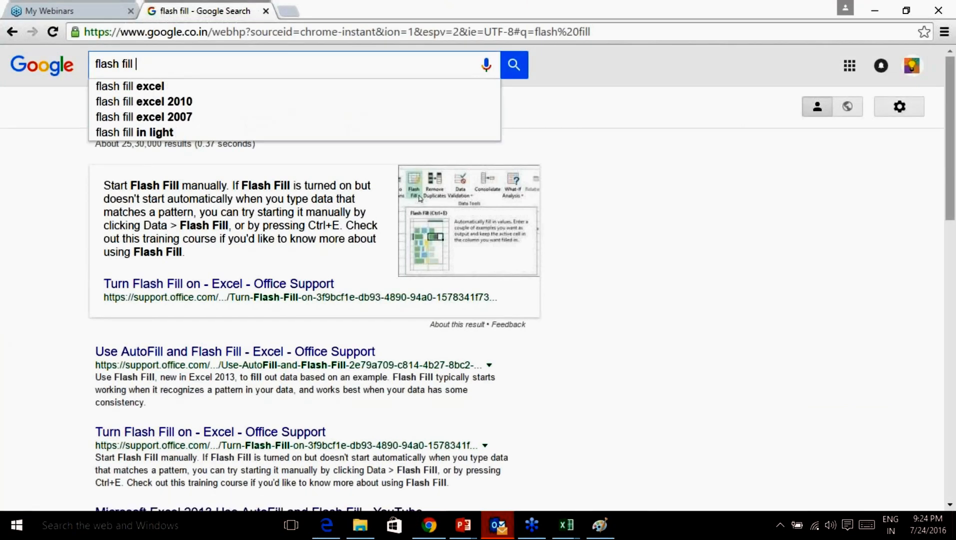
type("whitepap")
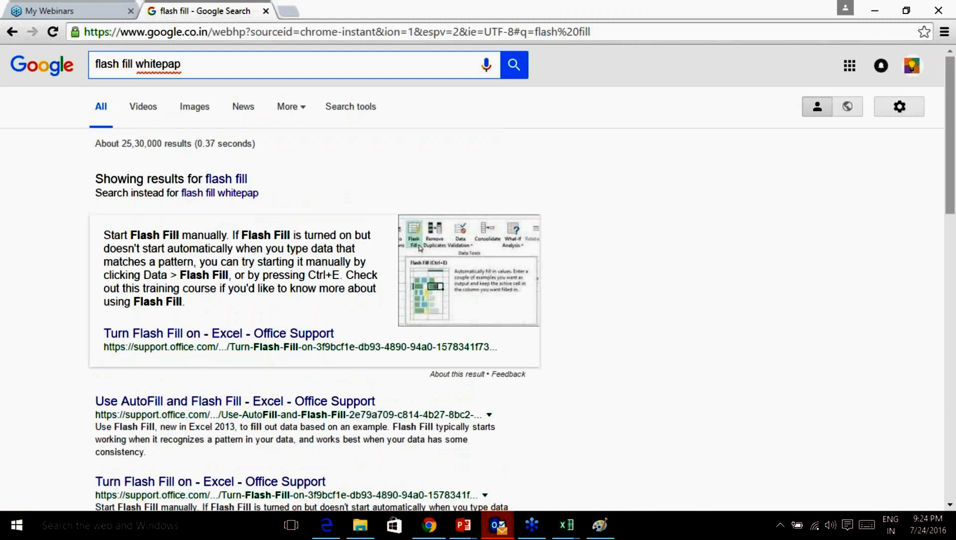
type("er")
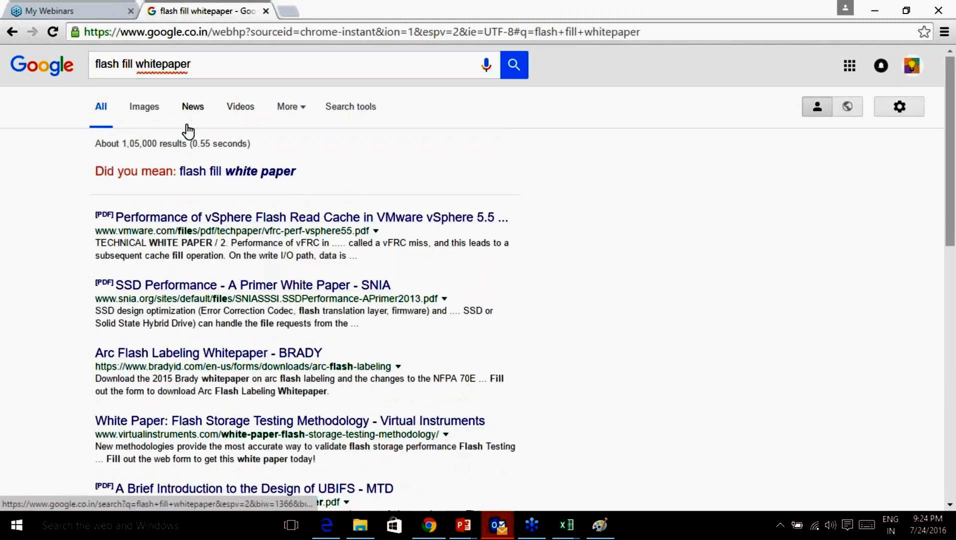
left_click_drag(204, 68, 140, 69)
type("microsoft")
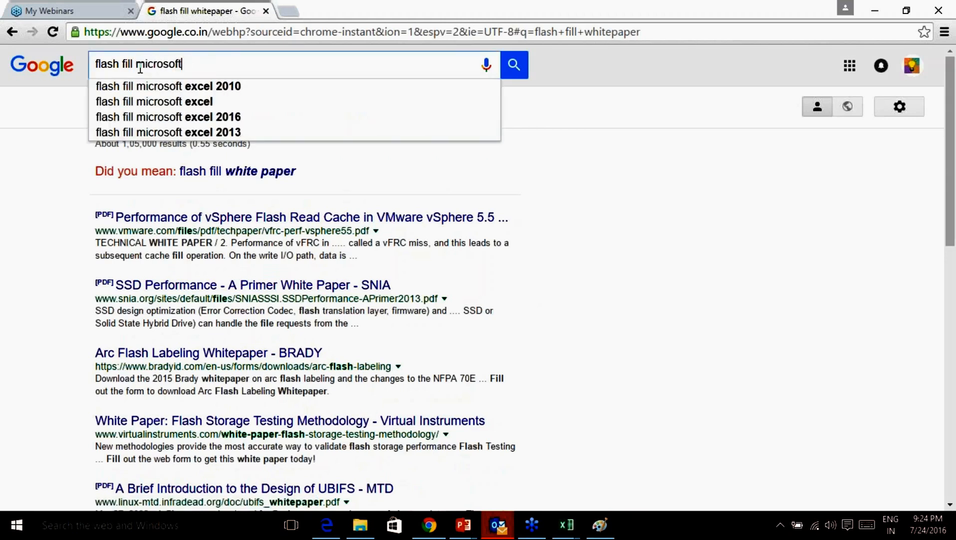
key("Return")
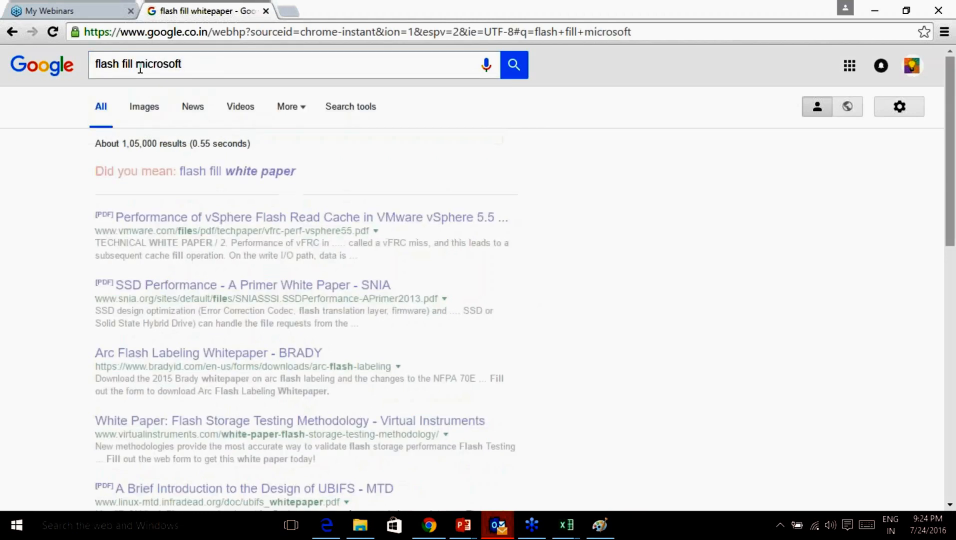
scroll(336, 250, "down", 8)
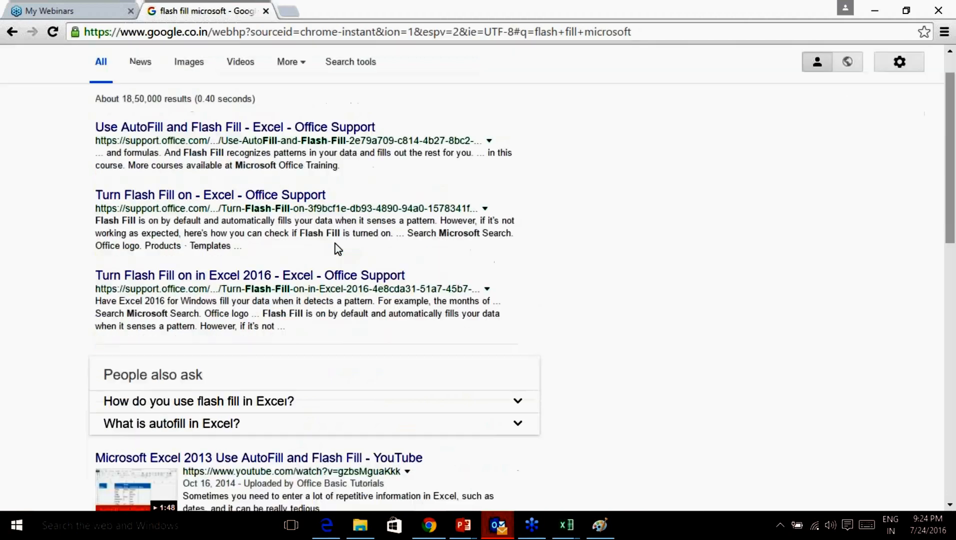
scroll(336, 253, "down", 3)
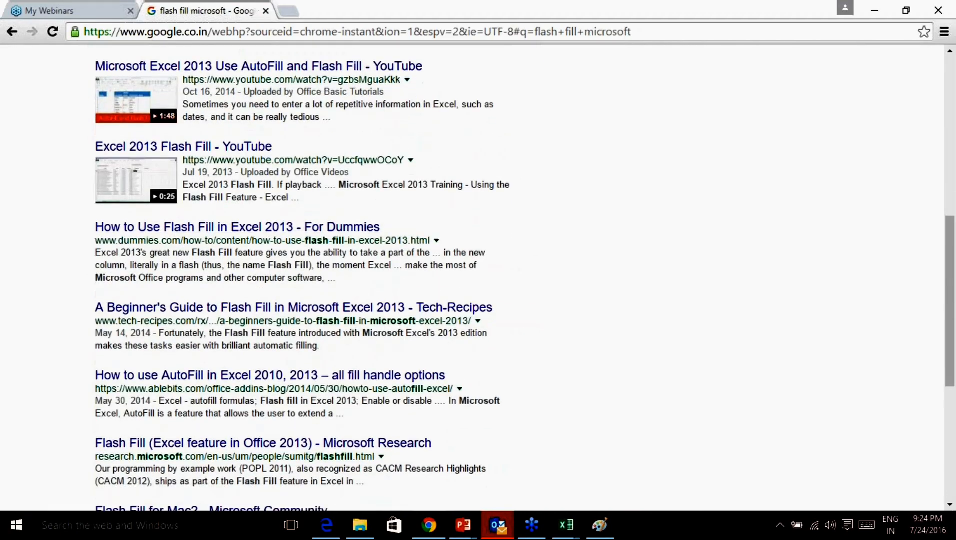
scroll(411, 240, "down", 1)
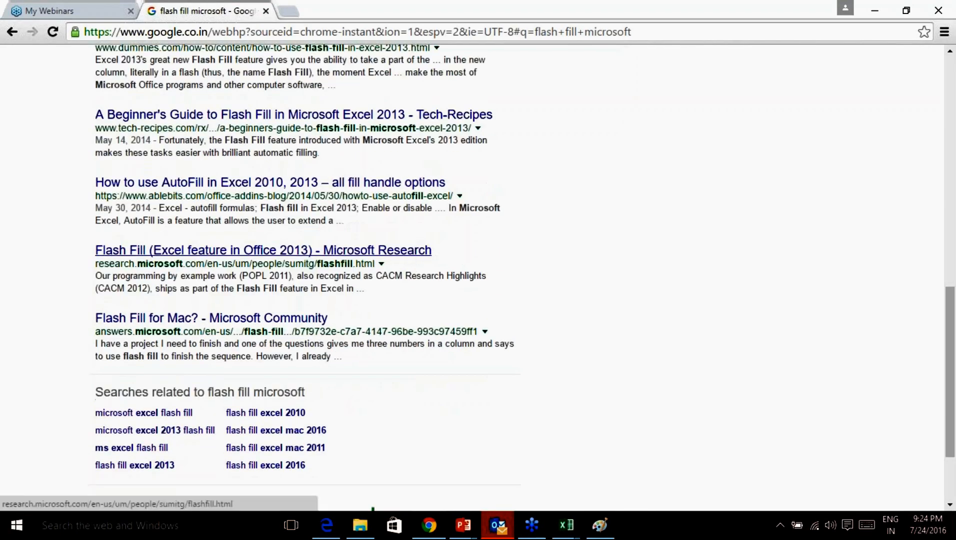
scroll(413, 264, "up", 12)
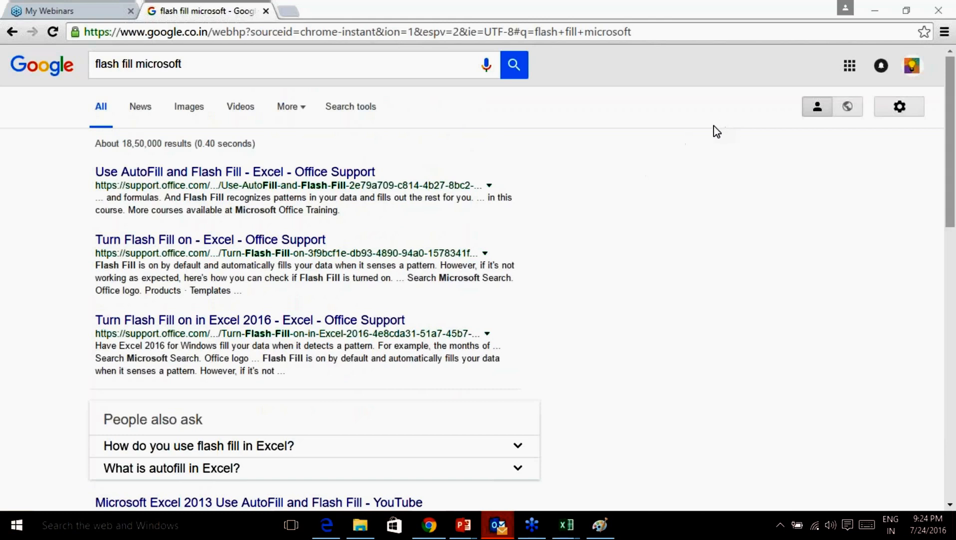
Bring the Exercise 2 workbook forward on the Country Capital sheet, zoomed to 120%.
mouse_move(569, 534)
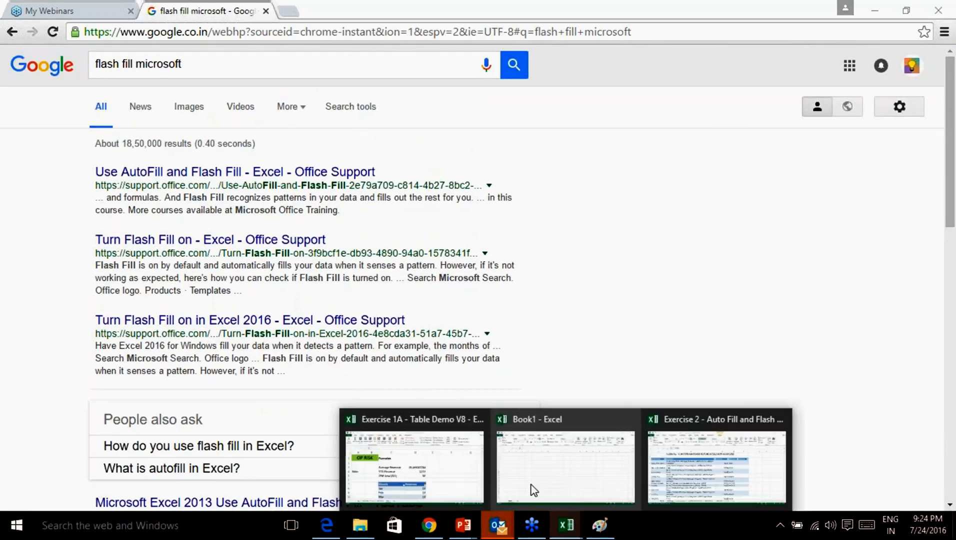
left_click(726, 471)
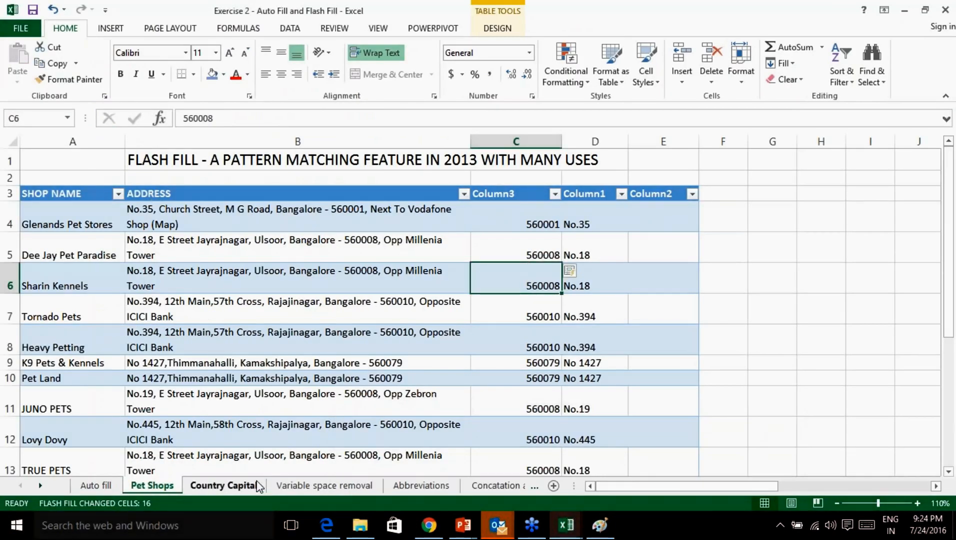
left_click(223, 485)
left_click(296, 191)
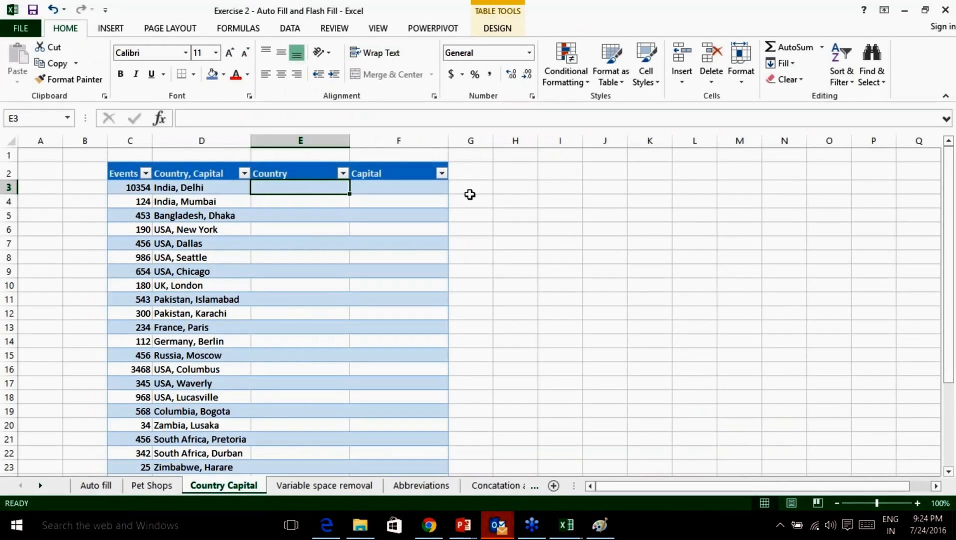
left_click(917, 504)
left_click(917, 504)
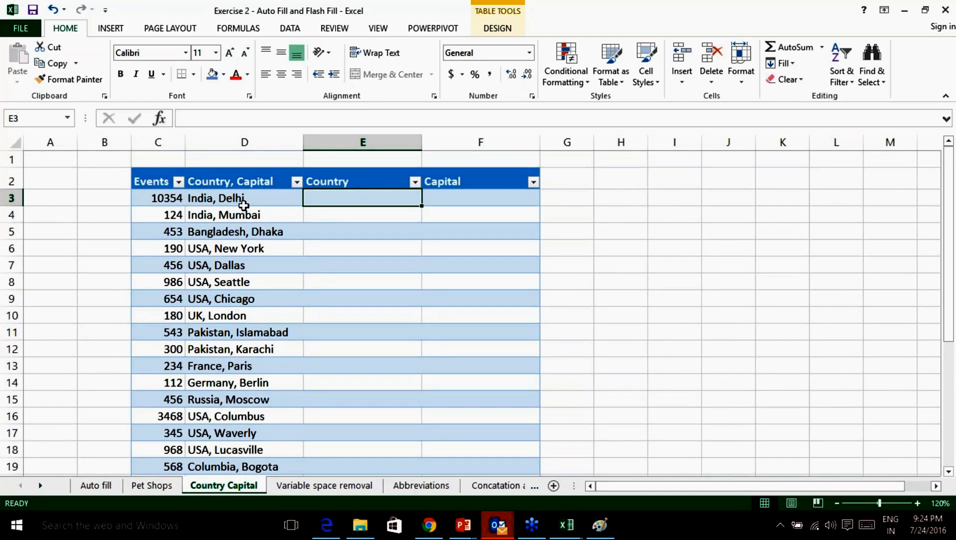
left_click(243, 198)
Type India, India, Bangladesh in the Country column and accept the Flash Fill for all rows.
left_click(331, 196)
type("India")
key("Return")
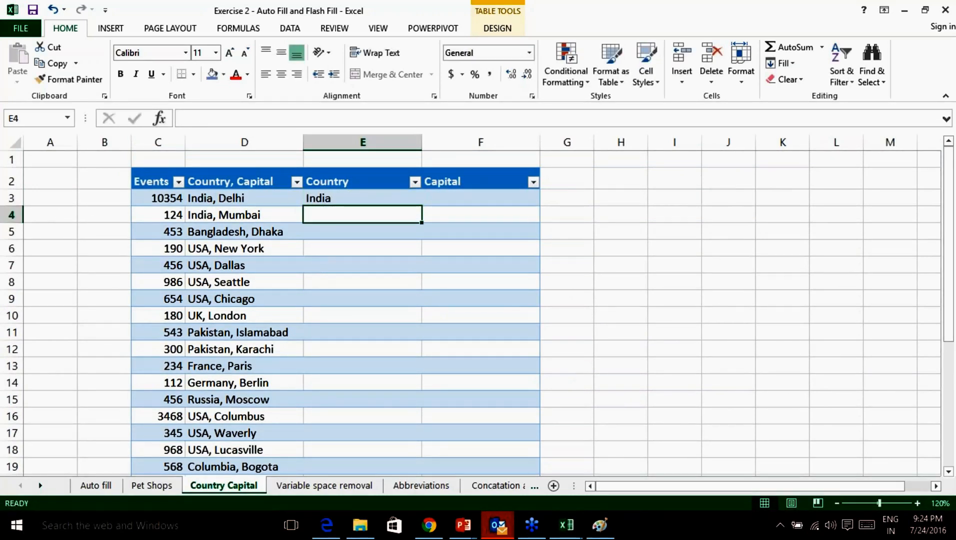
type("India")
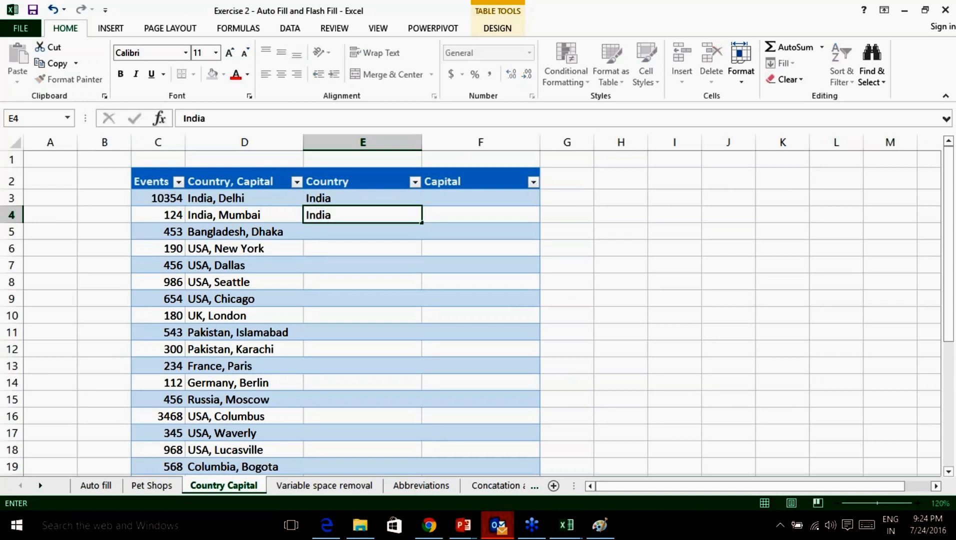
key("Return")
type("Bangladesh")
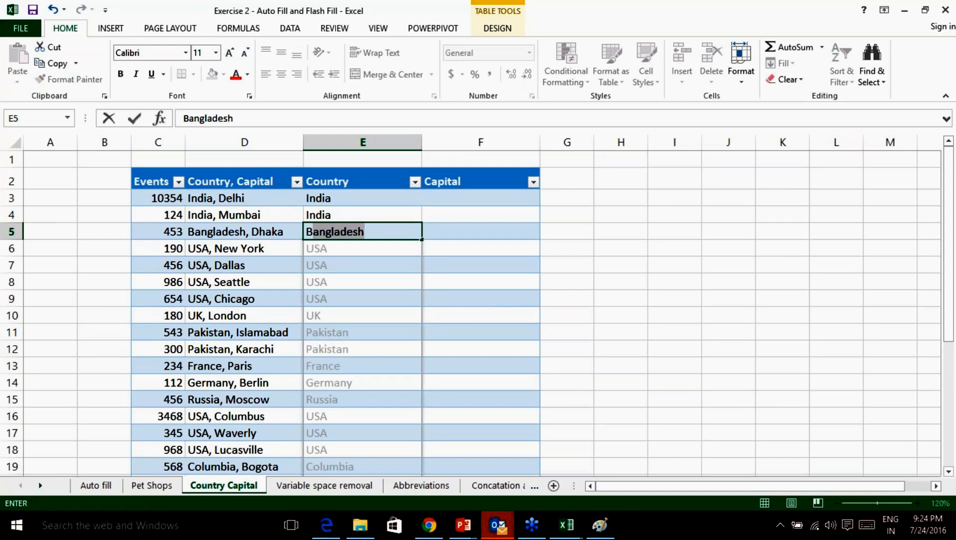
key("Return")
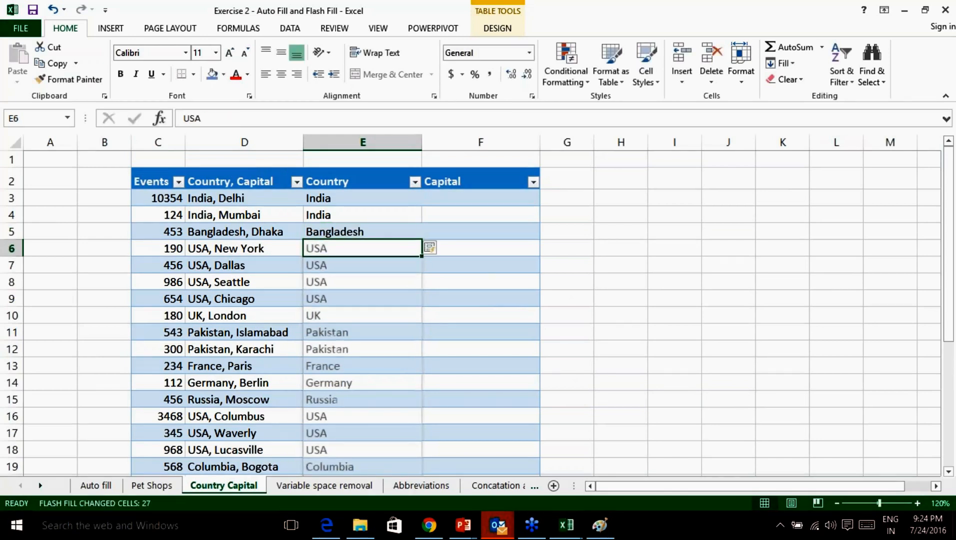
scroll(380, 352, "down", 5)
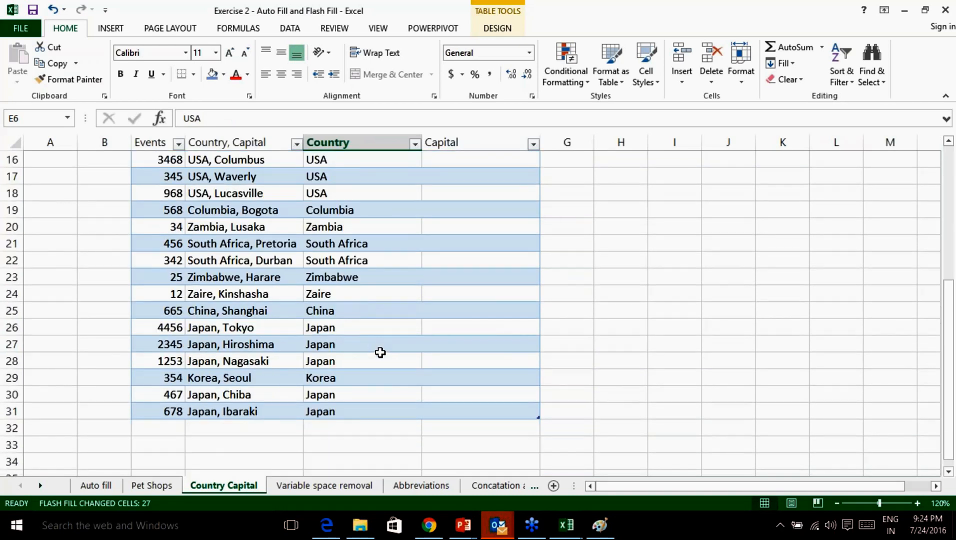
Insert a Capital column before Country, Flash Fill it from Delhi and Mumbai, and delete Capital2.
scroll(383, 310, "up", 5)
right_click(366, 143)
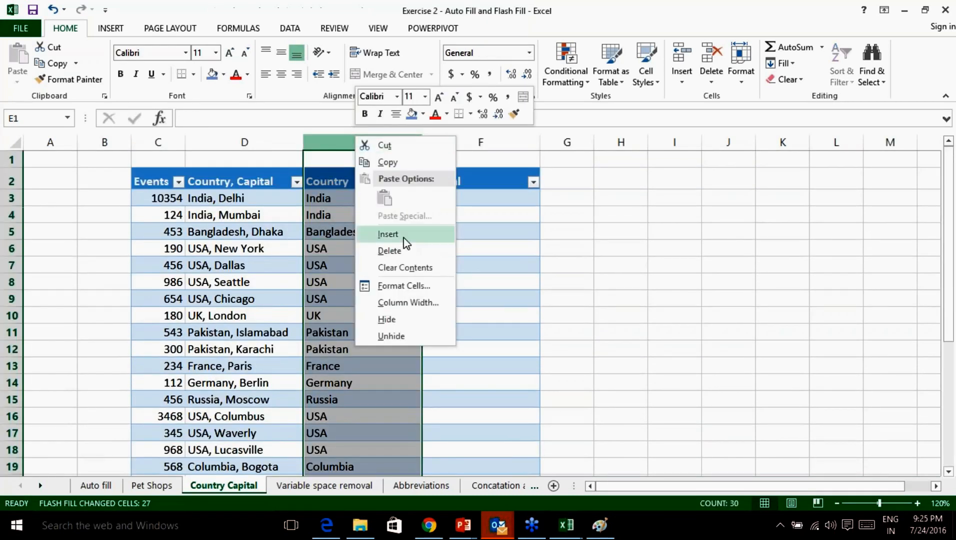
left_click(403, 235)
type("Capital")
key("Return")
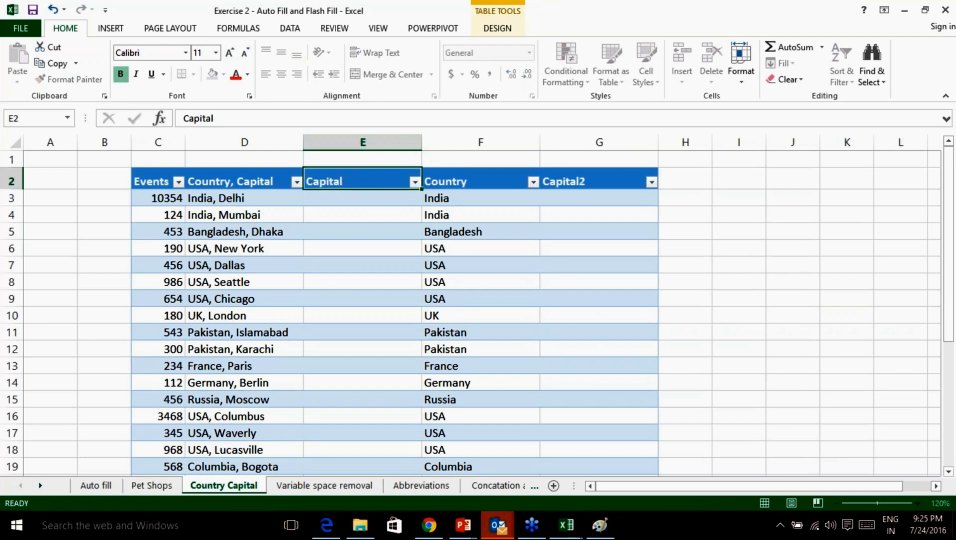
type("Delhi")
key("Return")
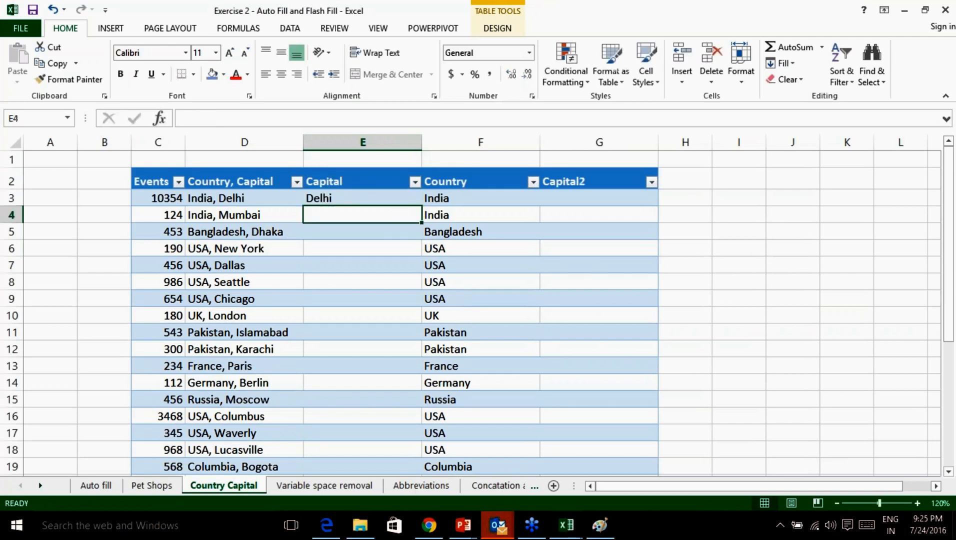
type("Mumbai")
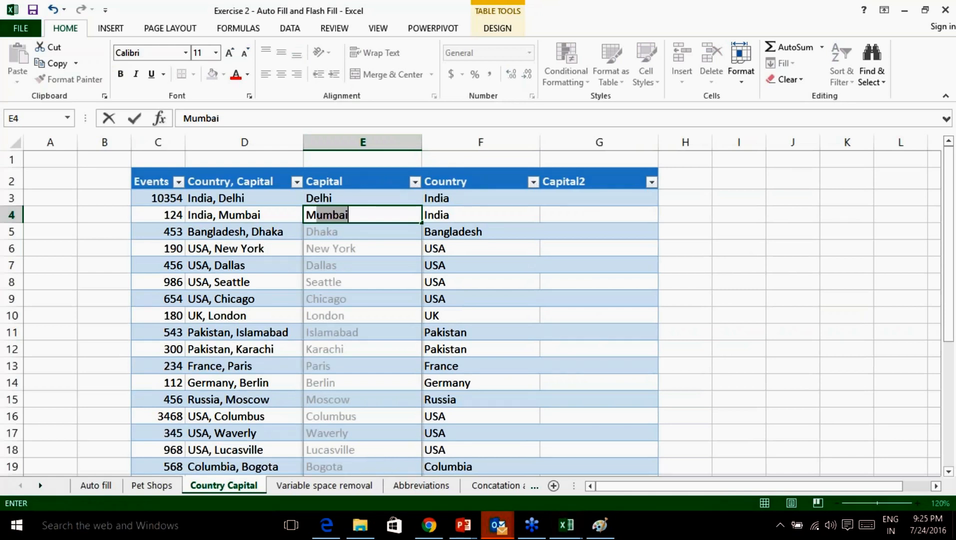
key("Return")
right_click(592, 146)
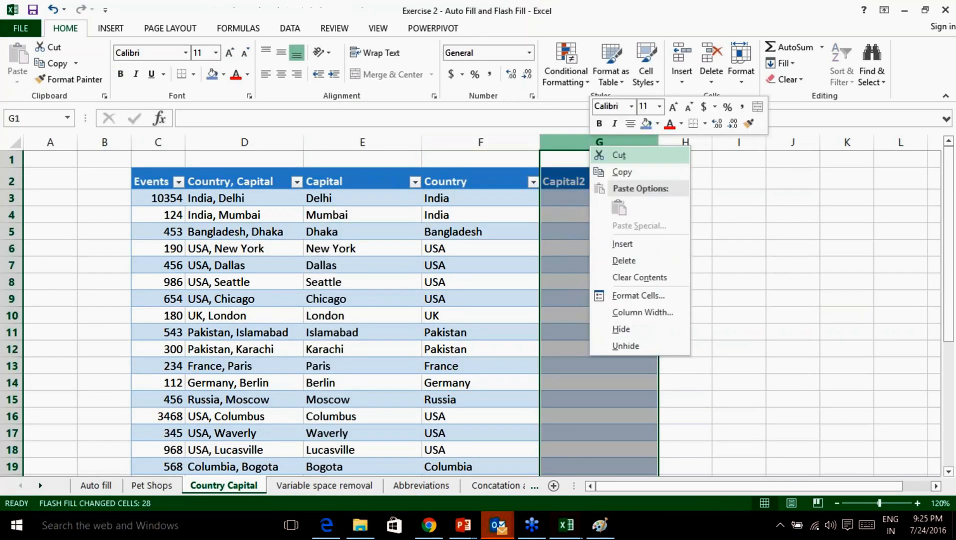
left_click(624, 261)
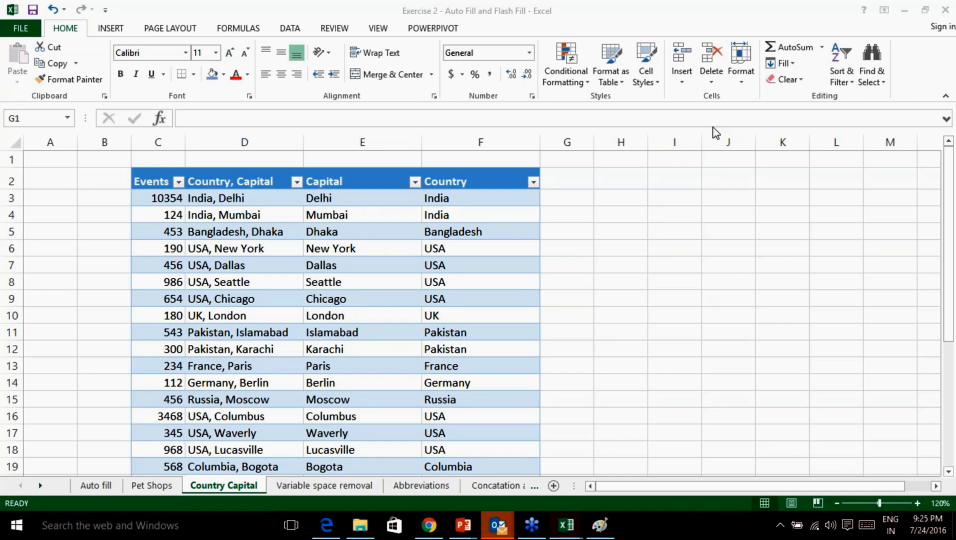
left_click(453, 180)
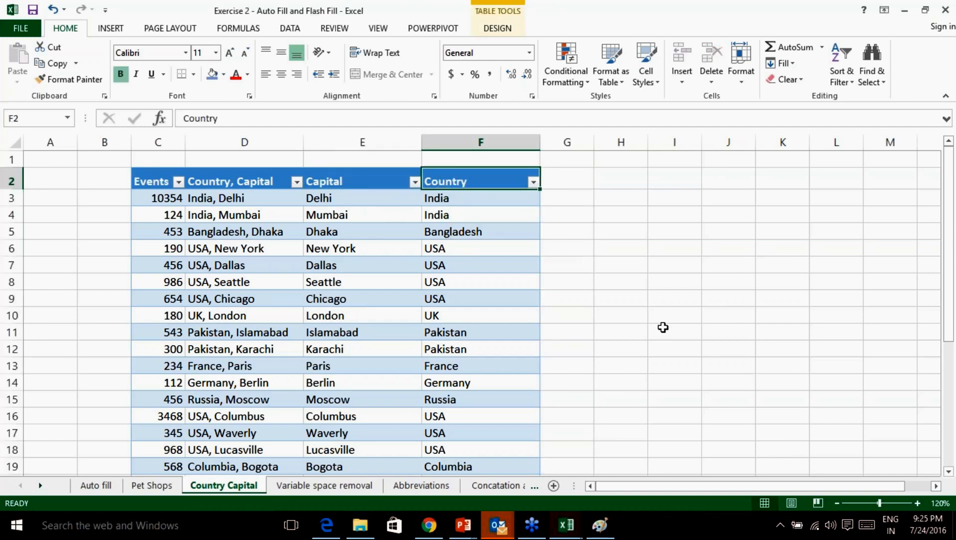
left_click(759, 406)
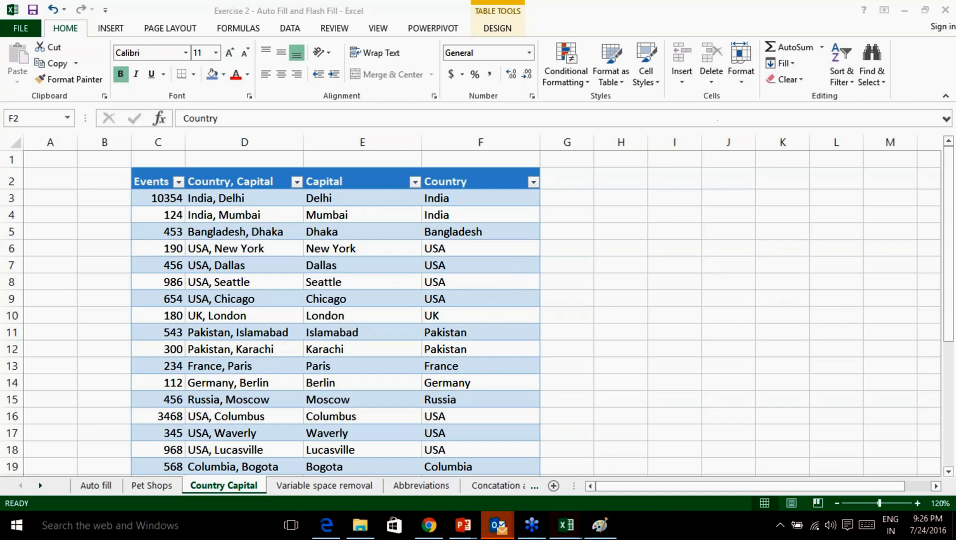
left_click(328, 487)
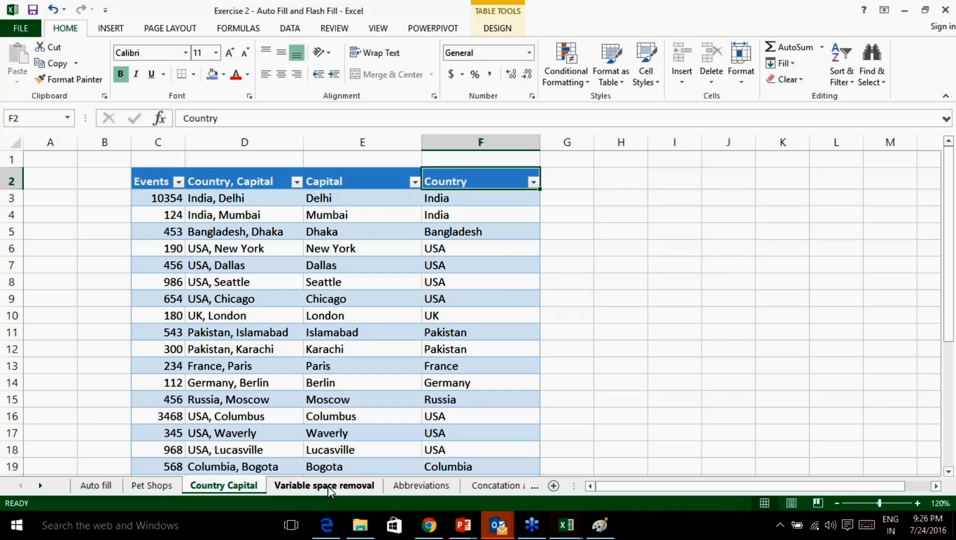
Switch to the Variable space removal sheet, zoom in, and widen column E.
left_click(326, 486)
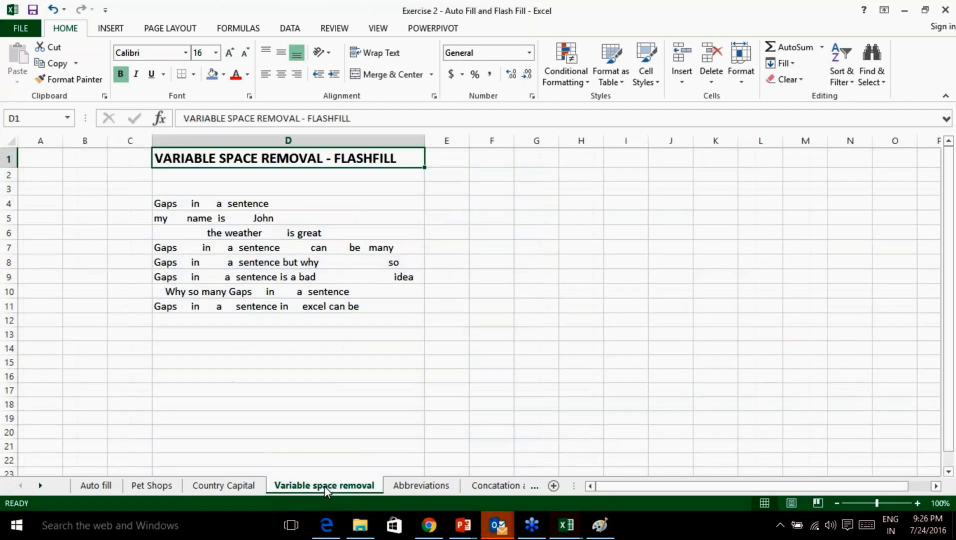
left_click(918, 503)
left_click(917, 503)
left_click(917, 503)
left_click_drag(635, 486, 671, 483)
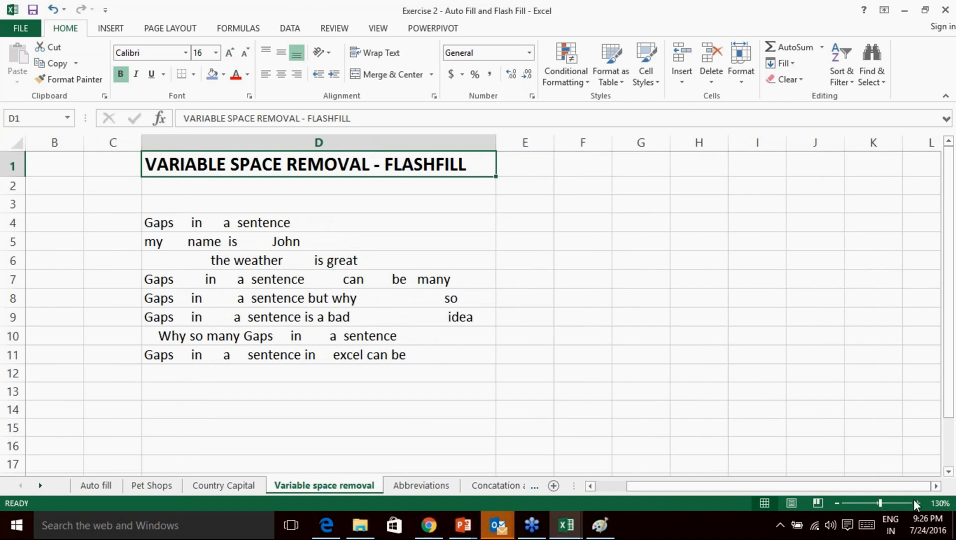
left_click(918, 503)
left_click(918, 504)
left_click_drag(734, 488, 778, 488)
left_click_drag(639, 143, 674, 143)
Delete the empty column C and widen column D beside the sentences.
left_click(126, 144)
right_click(126, 144)
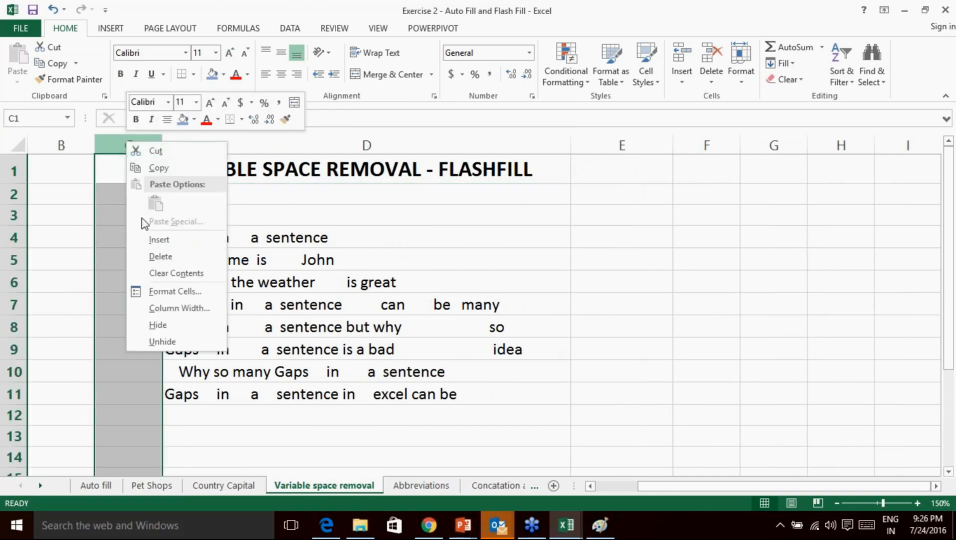
left_click(160, 254)
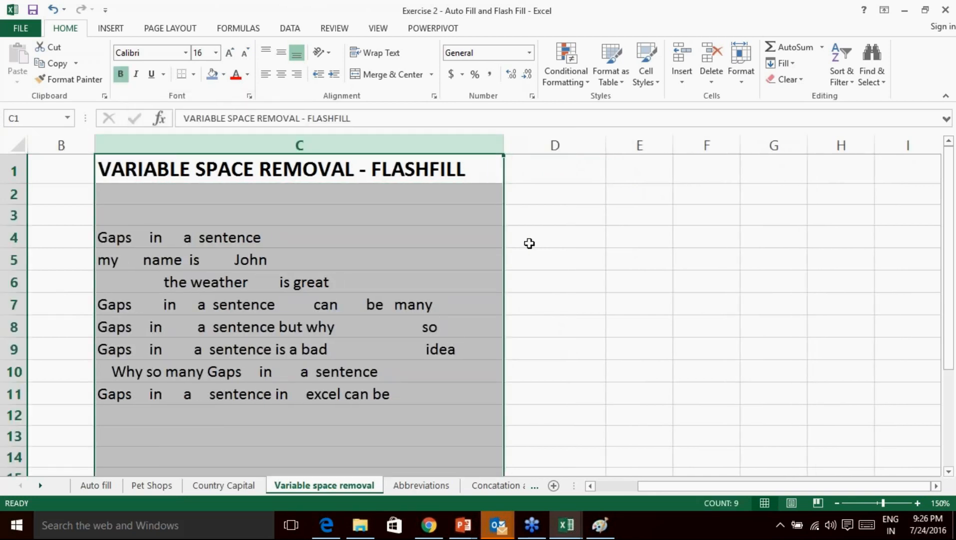
left_click(535, 236)
left_click_drag(607, 148, 688, 146)
Inspect the uneven spacing in the C7–C11 sentences, then select cell D4.
double_click(142, 305)
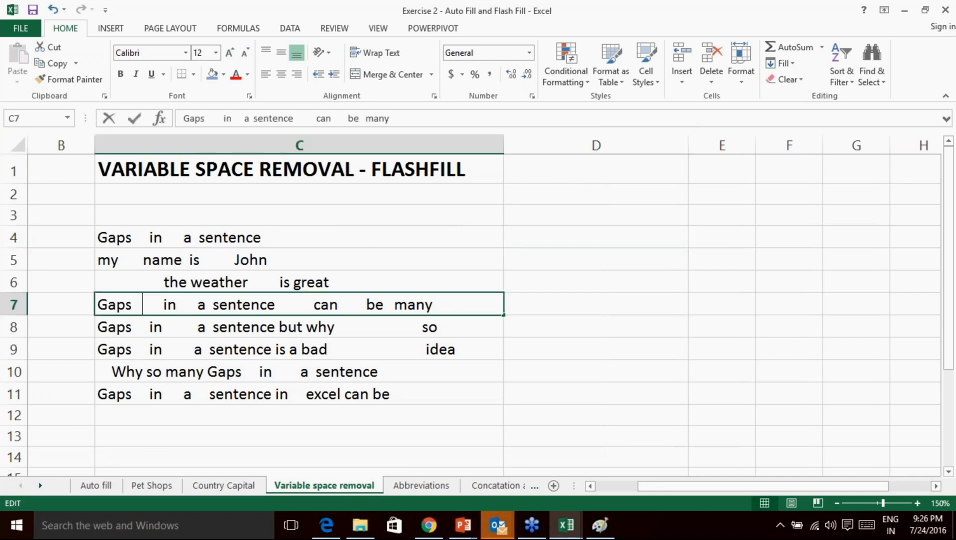
left_click(368, 326)
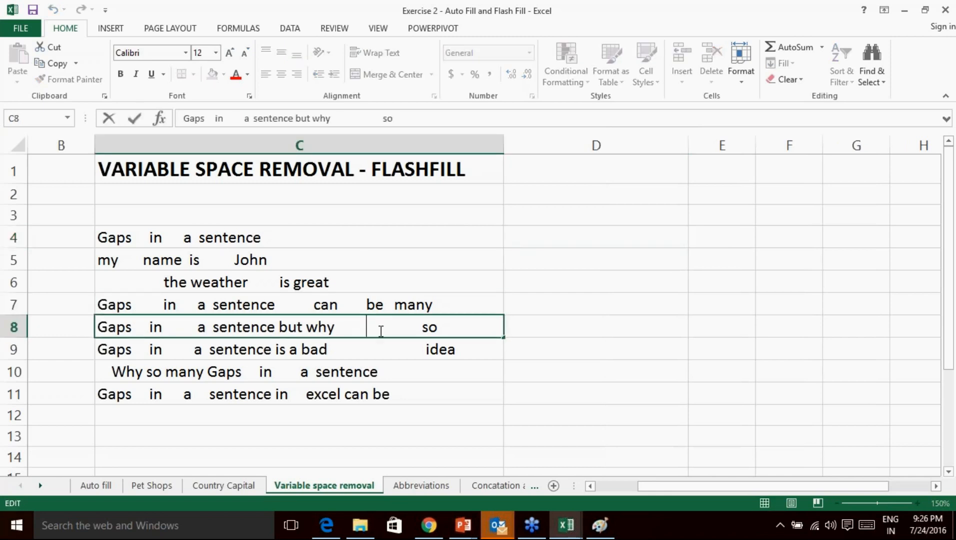
left_click(376, 353)
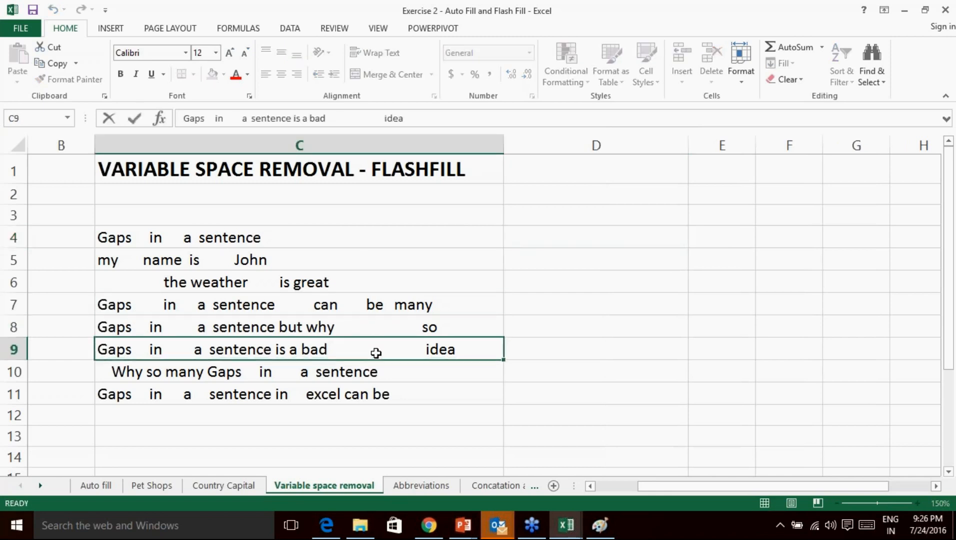
double_click(180, 396)
left_click(531, 256)
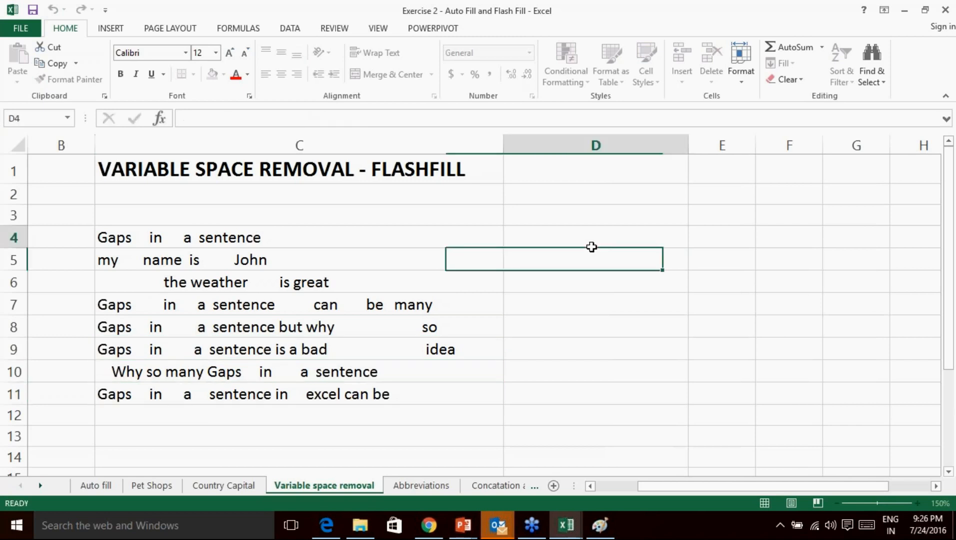
left_click(572, 243)
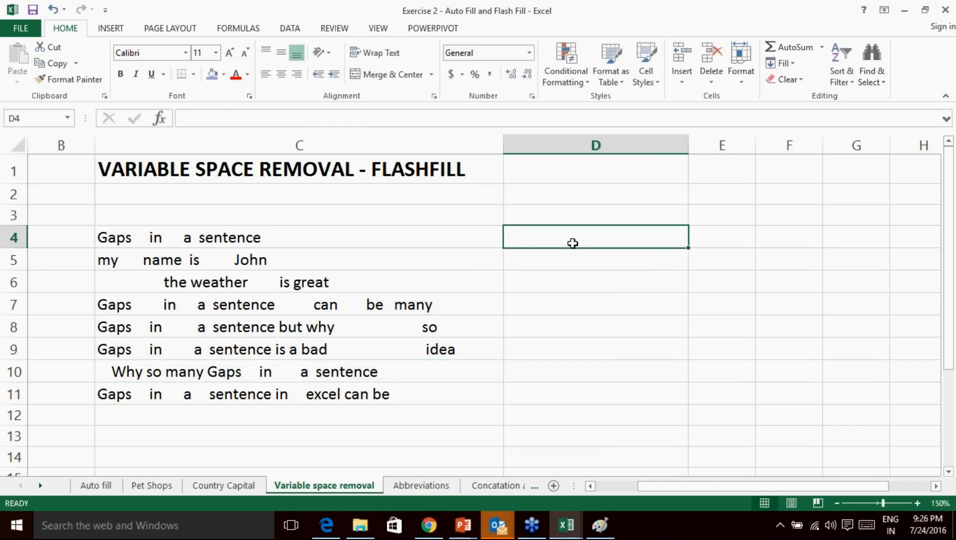
Enter 'Gaps in a sentence' in D4 and compare it with the spaced original in C4.
double_click(573, 243)
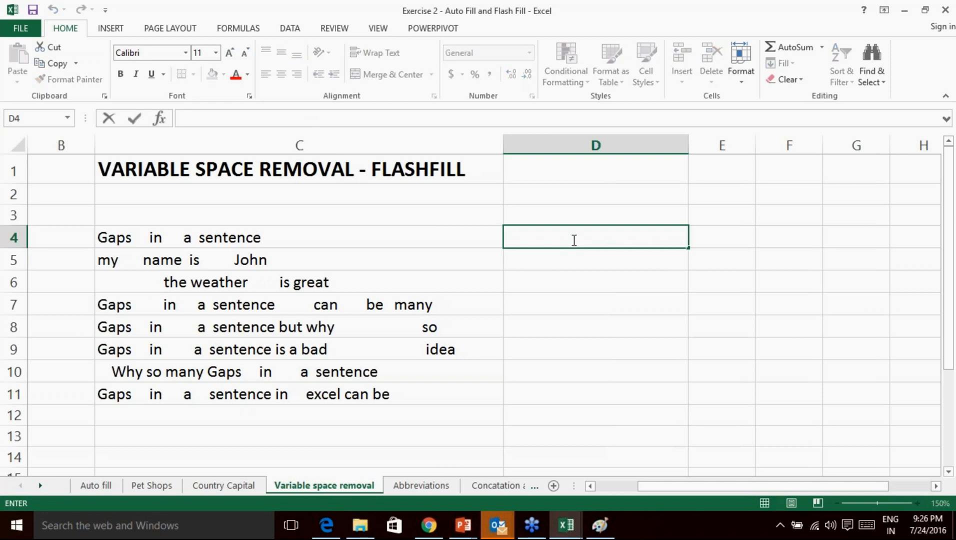
key("F2")
type("Gap")
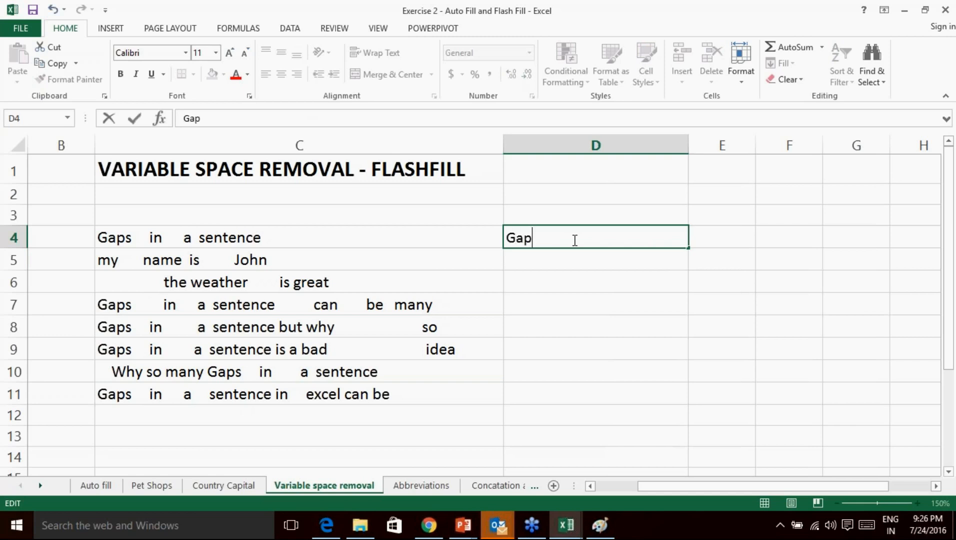
type("s in a sentence")
left_click(623, 306)
left_click(595, 239)
left_click(165, 238)
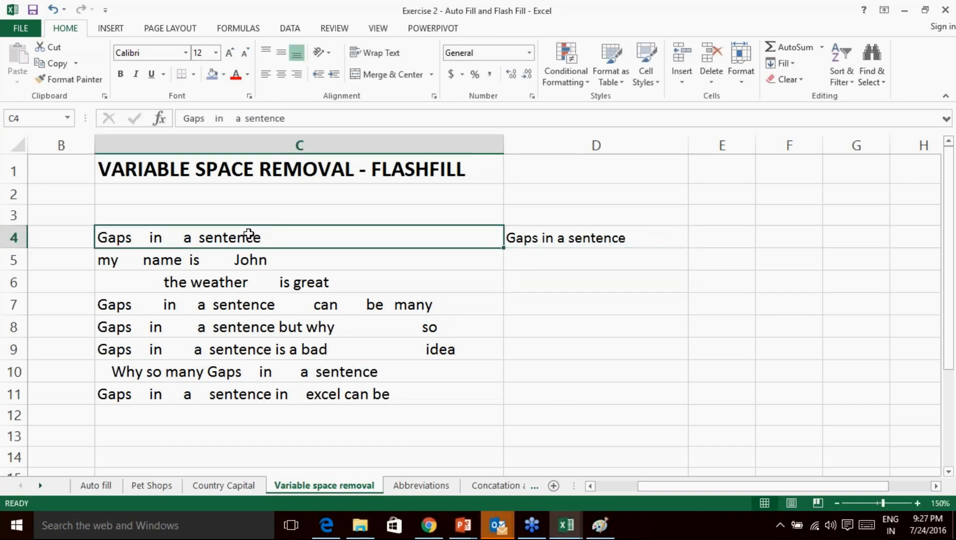
left_click(559, 240)
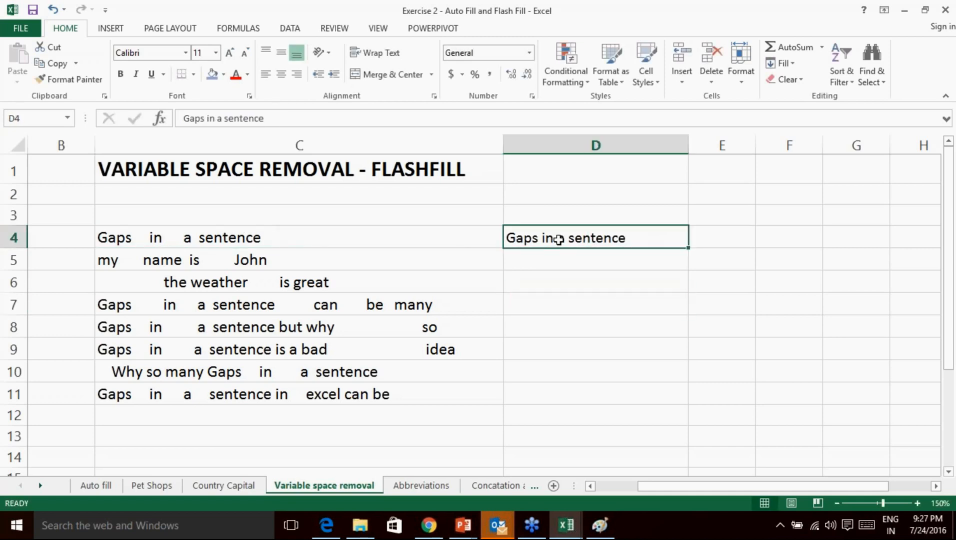
left_click(759, 387)
left_click(780, 416)
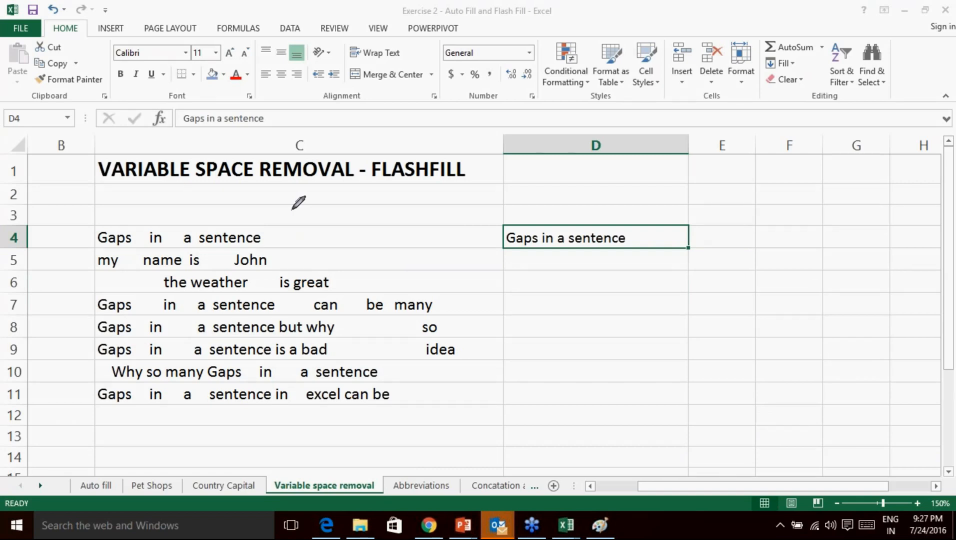
mouse_move(189, 201)
left_mouse_down()
mouse_move(188, 231)
mouse_move(200, 201)
left_mouse_up()
mouse_move(171, 234)
left_mouse_down()
mouse_move(200, 236)
mouse_move(204, 220)
mouse_move(241, 235)
mouse_move(268, 210)
mouse_move(285, 212)
left_mouse_up()
mouse_move(569, 189)
left_mouse_down()
mouse_move(596, 202)
mouse_move(672, 196)
mouse_move(603, 198)
left_mouse_up()
mouse_move(493, 160)
left_mouse_down()
mouse_move(525, 176)
mouse_move(602, 165)
mouse_move(560, 173)
mouse_move(649, 175)
left_mouse_up()
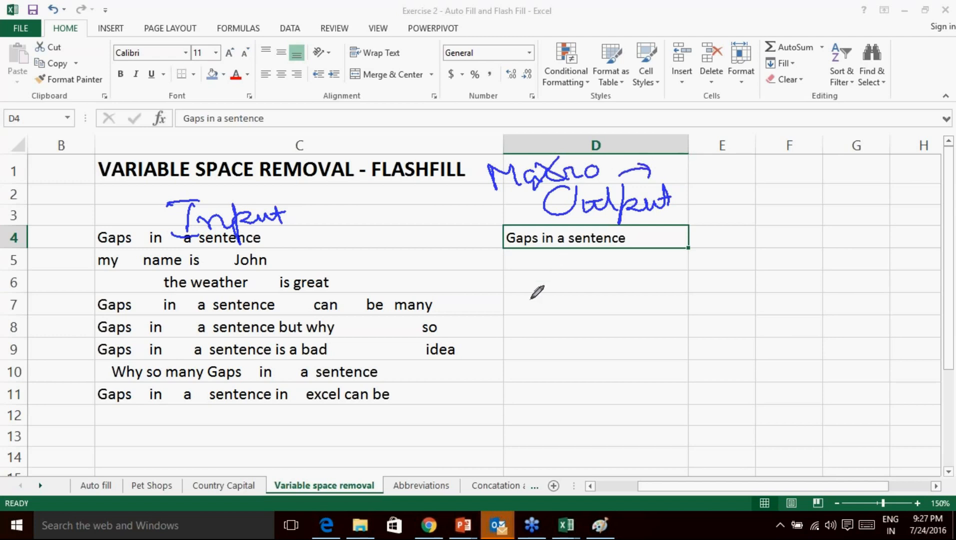
mouse_move(557, 310)
left_mouse_down()
mouse_move(538, 302)
mouse_move(580, 325)
mouse_move(623, 328)
mouse_move(661, 309)
mouse_move(720, 320)
left_mouse_up()
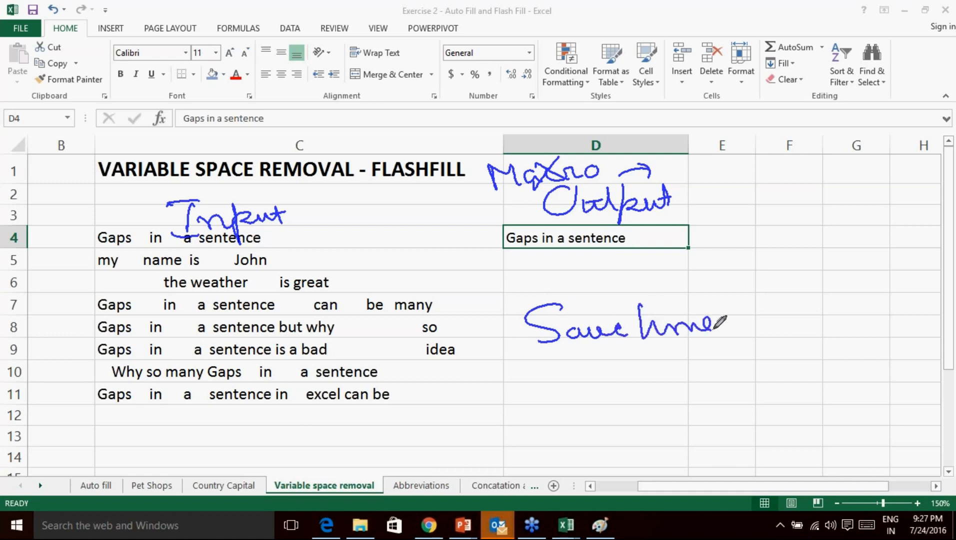
left_click_drag(553, 371, 643, 345)
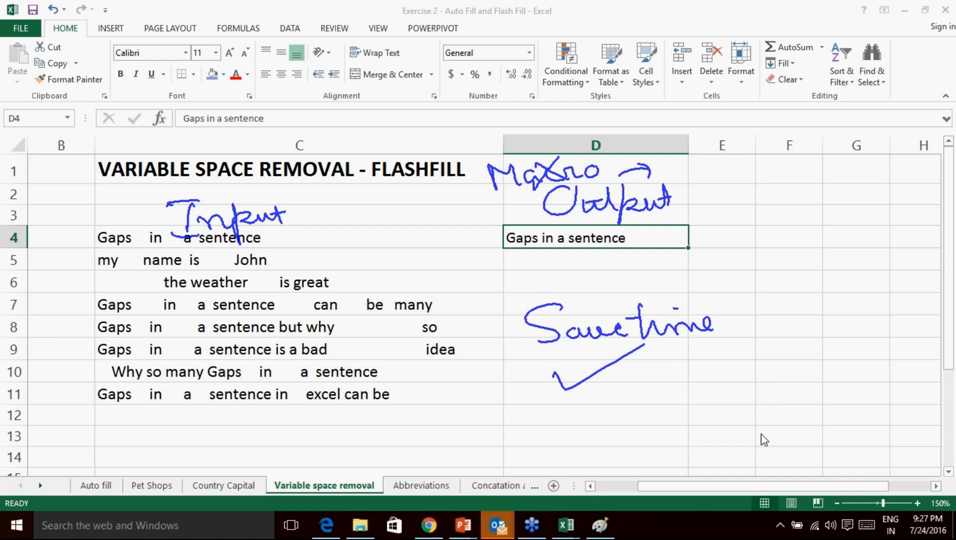
left_click(785, 472)
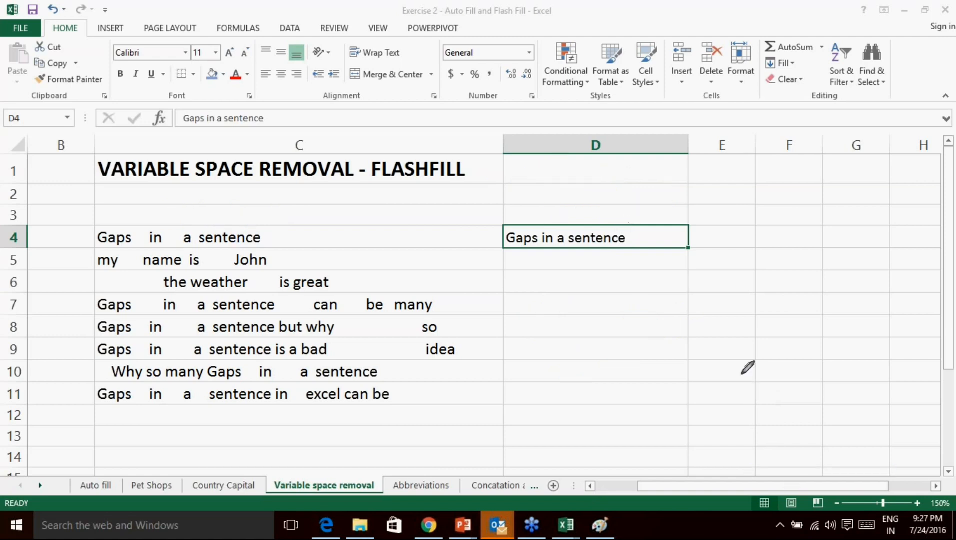
Flash Fill D4's single-spaced pattern down to D11 and autofit column D.
left_click(776, 402)
left_click(586, 245)
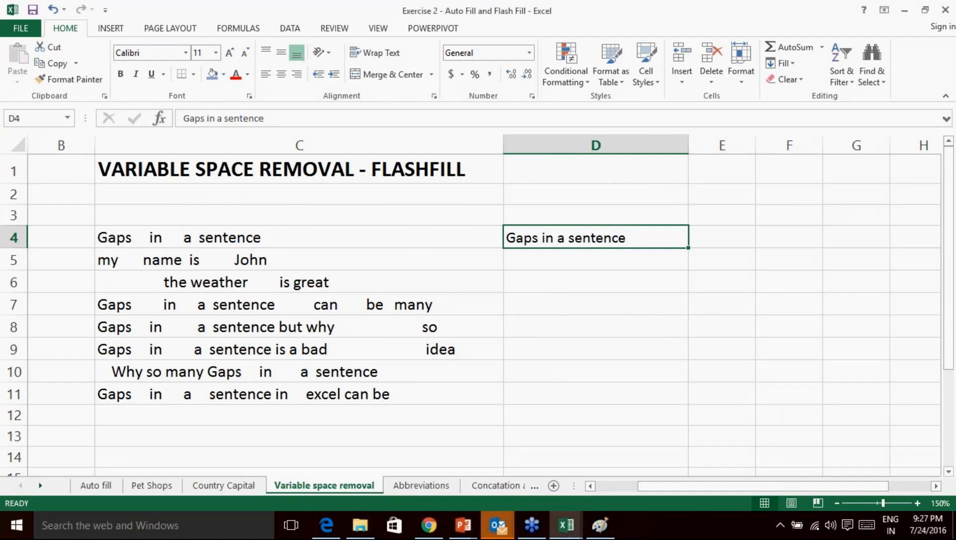
left_click_drag(689, 247, 685, 400)
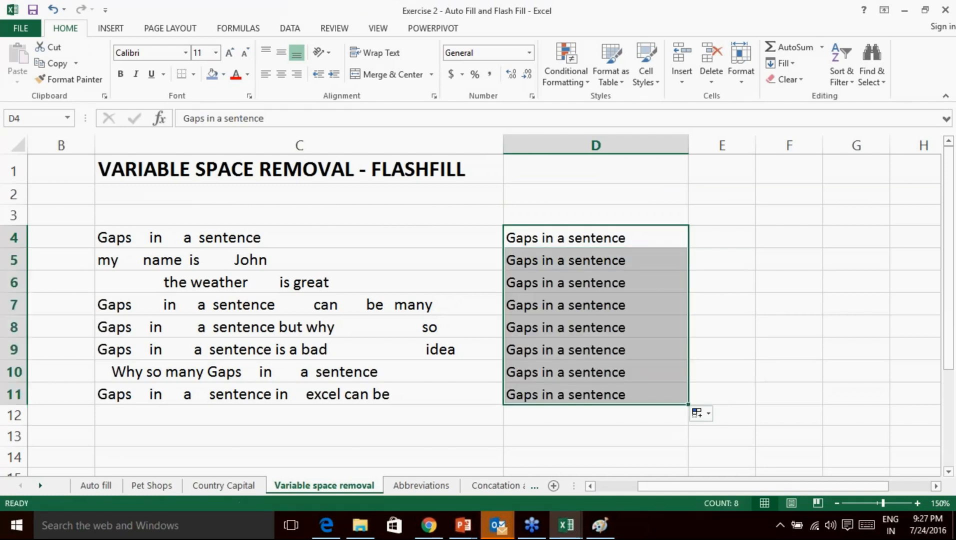
left_click(705, 414)
left_click(721, 479)
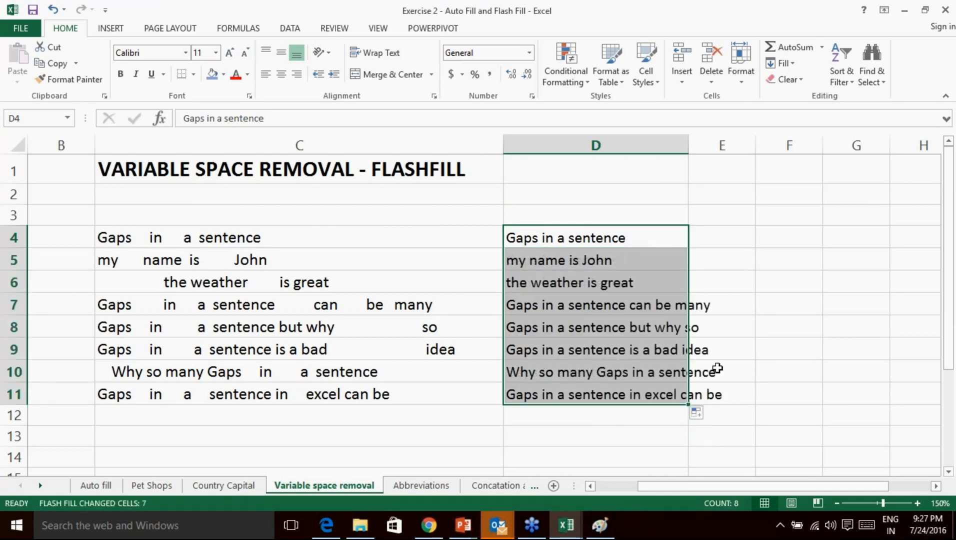
double_click(689, 145)
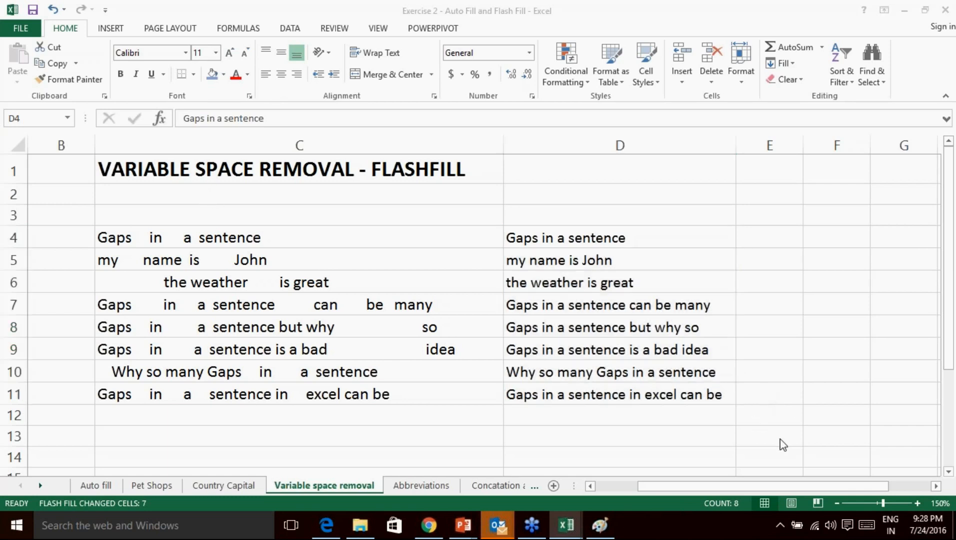
left_click(773, 414)
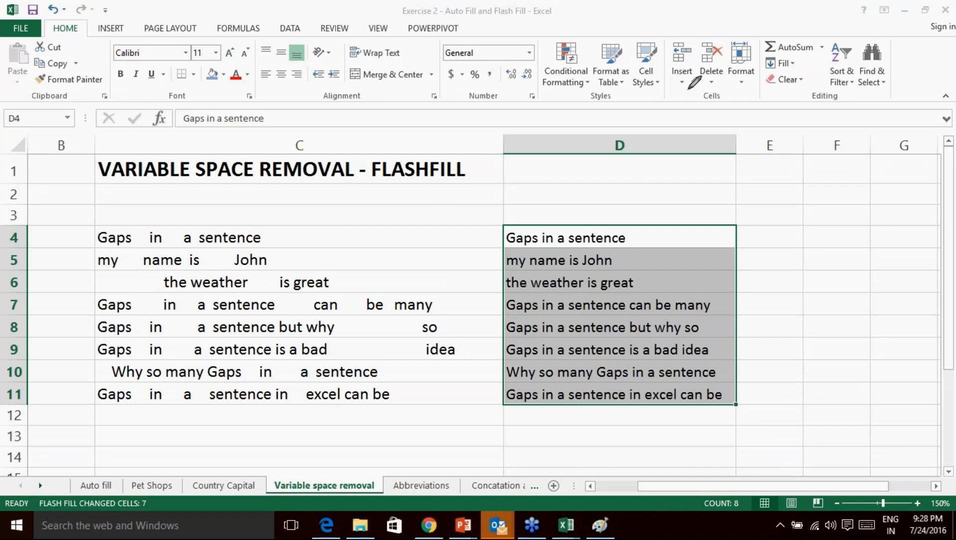
mouse_move(188, 192)
left_mouse_down()
mouse_move(189, 204)
mouse_move(214, 186)
mouse_move(200, 218)
mouse_move(225, 219)
left_mouse_up()
mouse_move(266, 206)
left_mouse_down()
mouse_move(300, 197)
mouse_move(323, 209)
mouse_move(390, 196)
mouse_move(390, 212)
left_mouse_up()
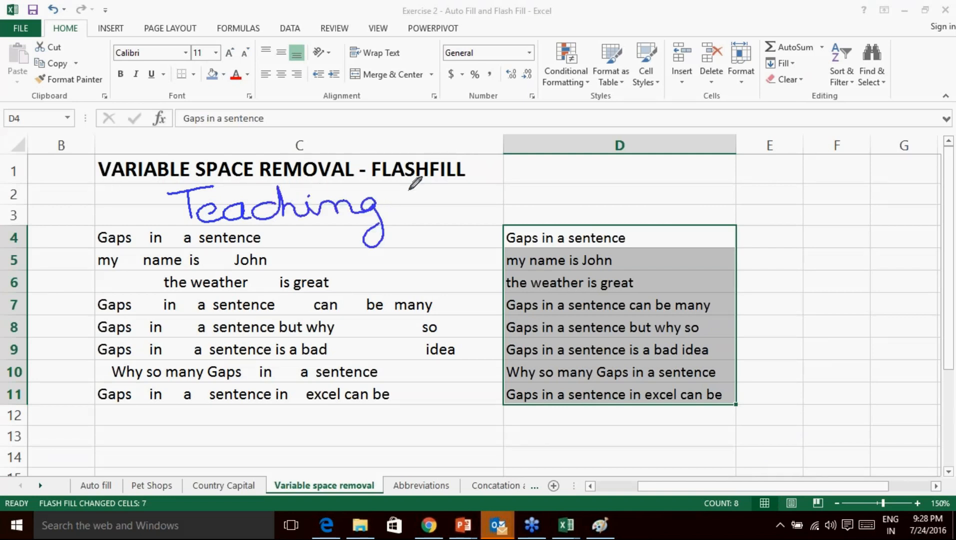
mouse_move(409, 195)
left_mouse_down()
mouse_move(430, 220)
mouse_move(457, 205)
mouse_move(506, 206)
mouse_move(539, 187)
mouse_move(515, 210)
mouse_move(629, 189)
mouse_move(655, 200)
mouse_move(759, 193)
left_mouse_up()
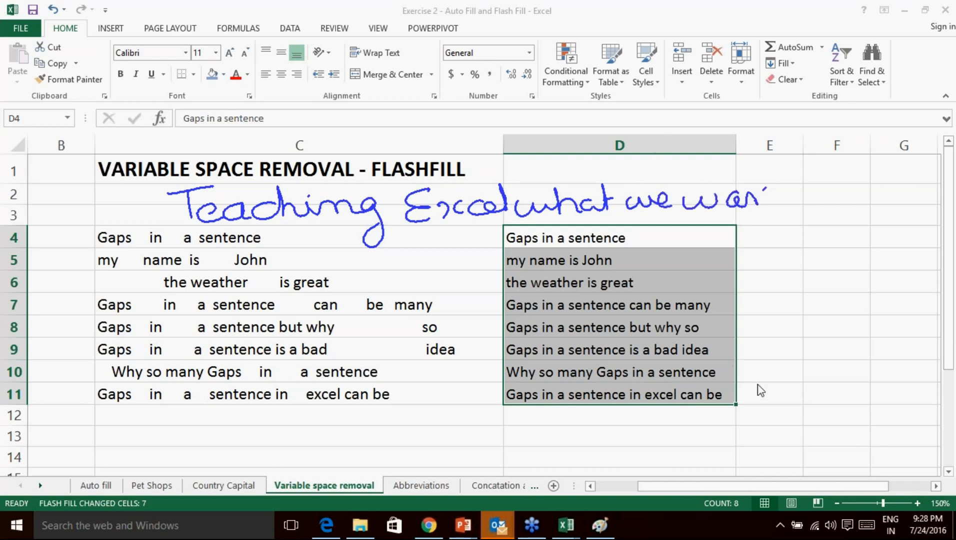
left_click(813, 473)
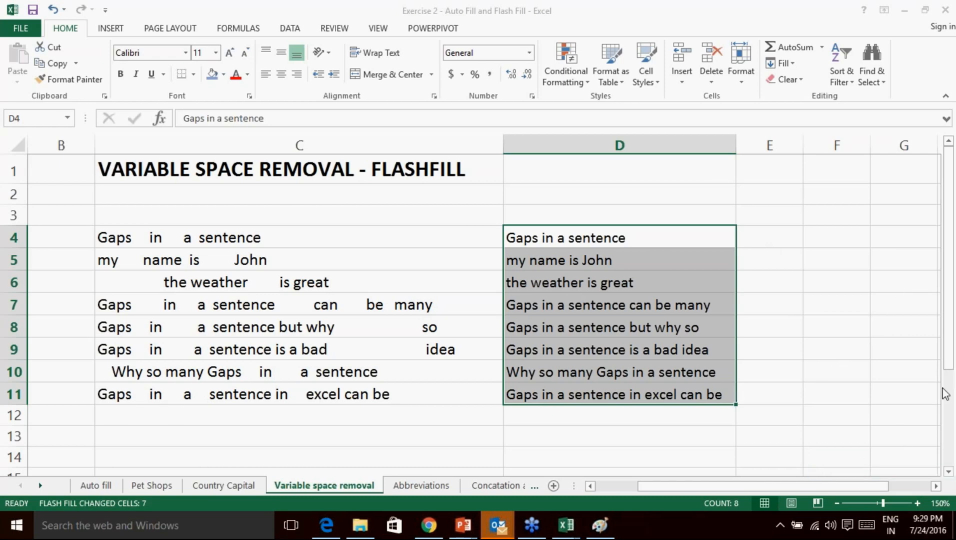
left_click(268, 415)
Enter a run-together entry in C12 and try copying D11 into D12, then undo it.
type("Amitishere")
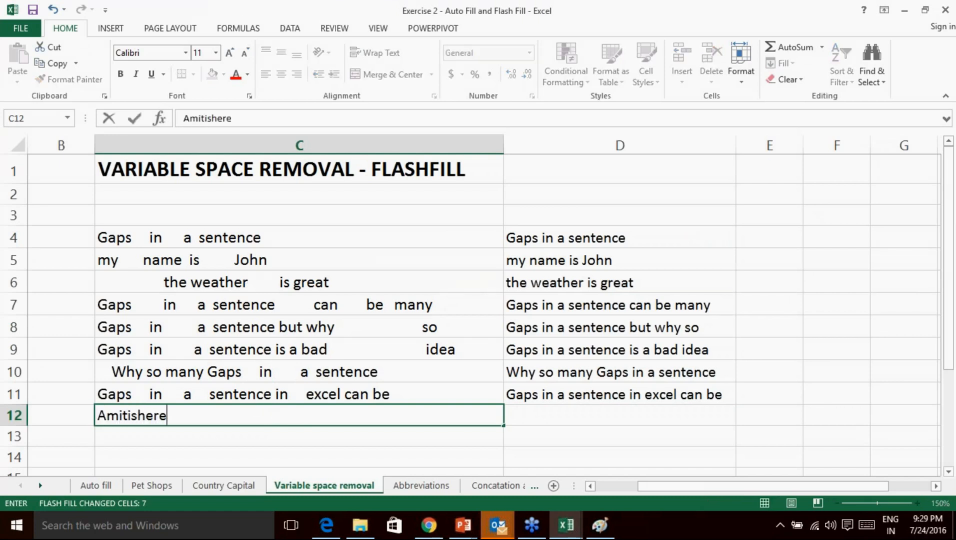
left_click(516, 416)
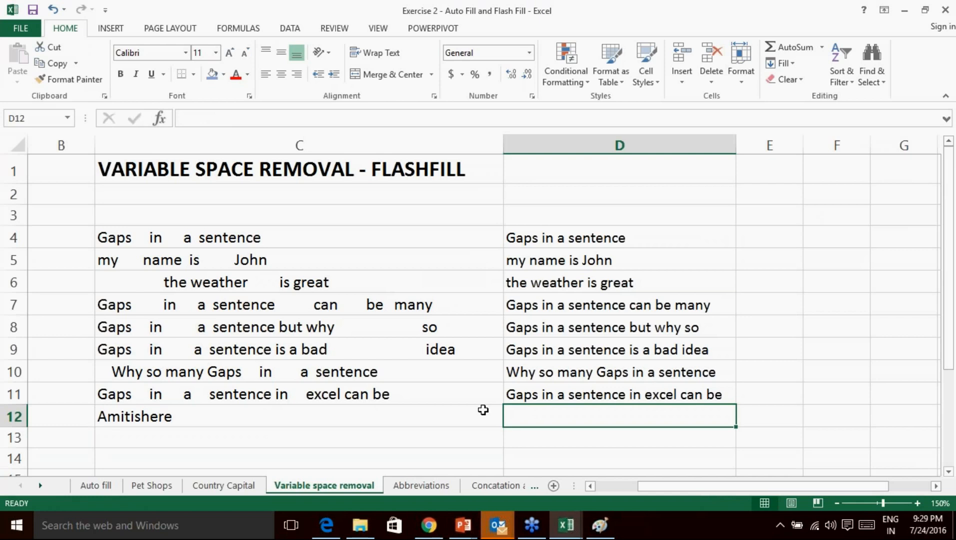
left_click(195, 416)
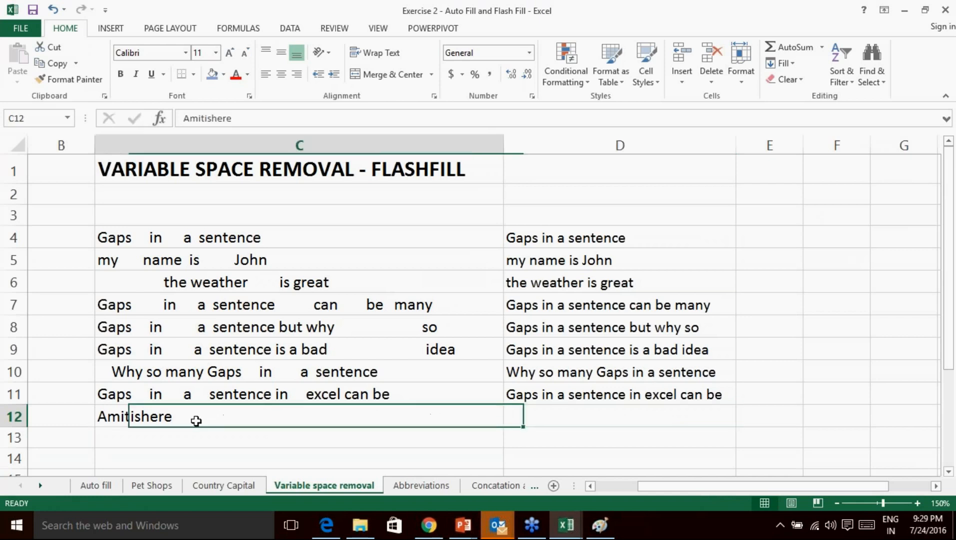
left_click(660, 388)
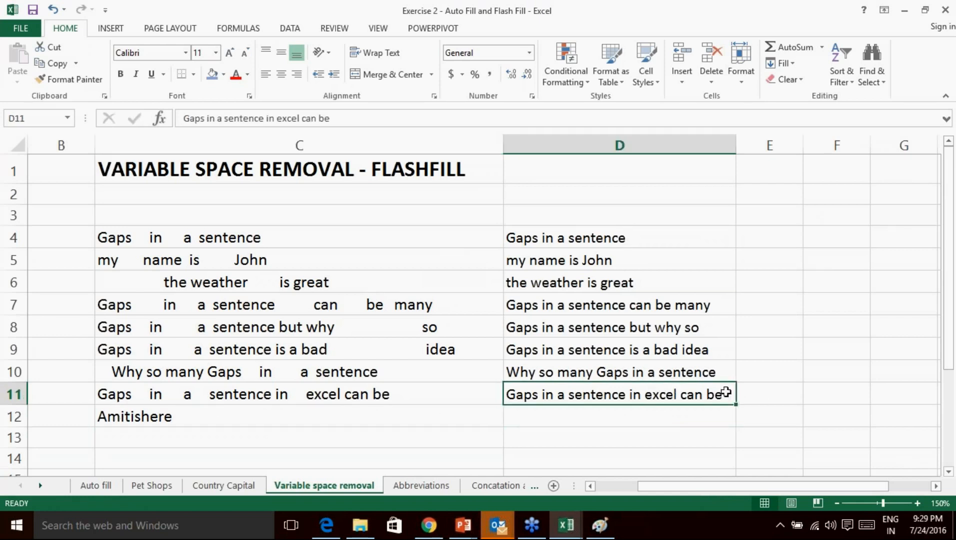
left_click_drag(728, 396, 736, 419)
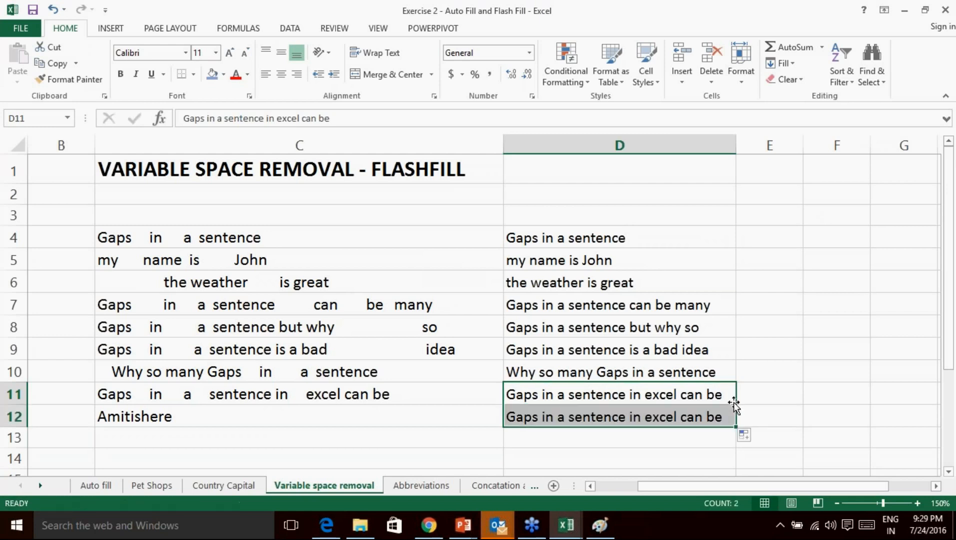
key("ctrl+z")
key("ctrl+z")
key("ctrl+z")
key("ctrl+z")
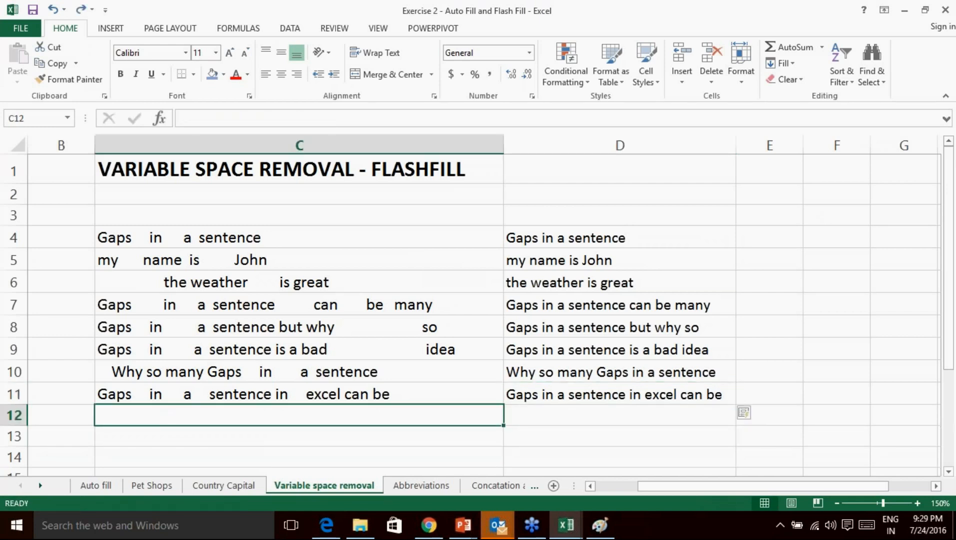
Retype C12 as a longer run-together sentence with no spaces.
left_click(327, 410)
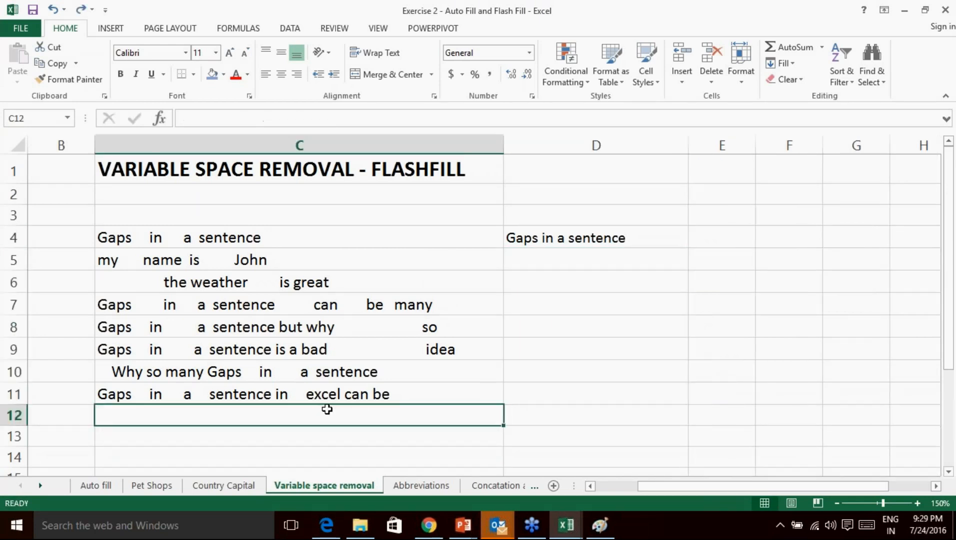
type("m")
key("BackSpace")
type("Amit")
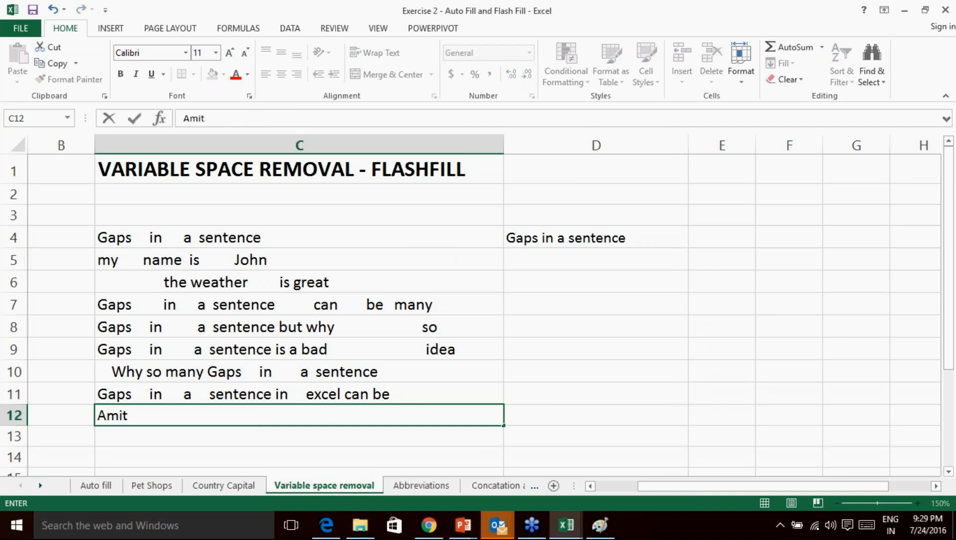
type("ishere")
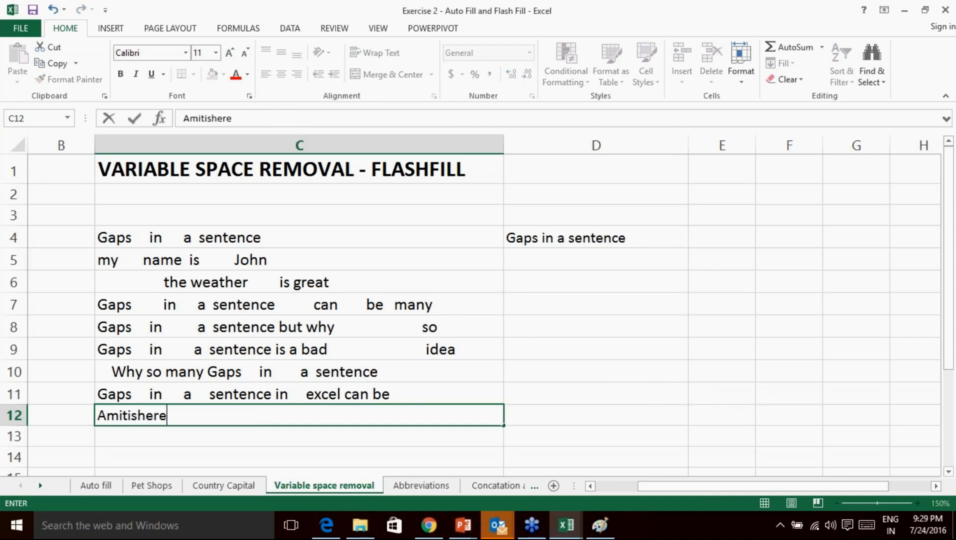
type("teaching")
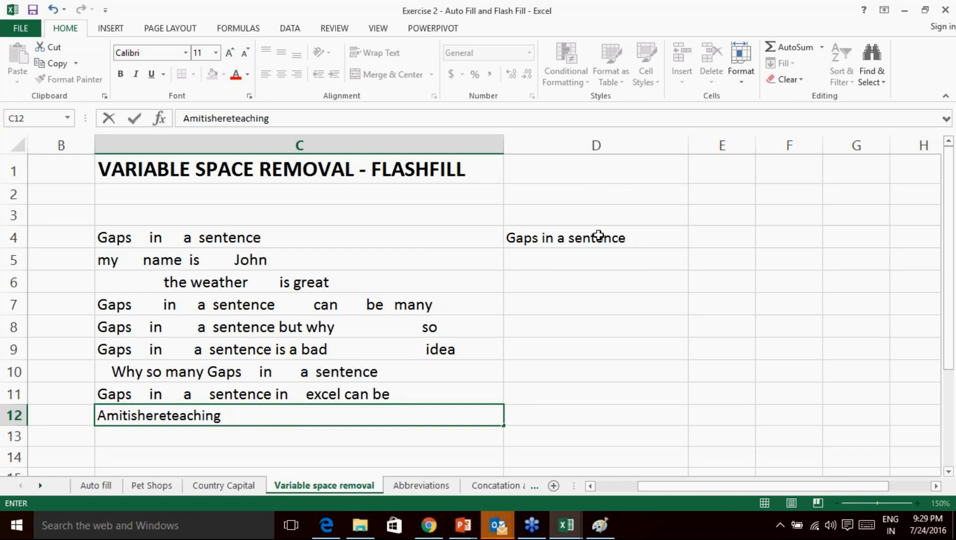
left_click(635, 237)
Flash Fill D4's cleaned pattern down to D12 and autofit column D.
left_click_drag(689, 249, 667, 429)
left_click(697, 439)
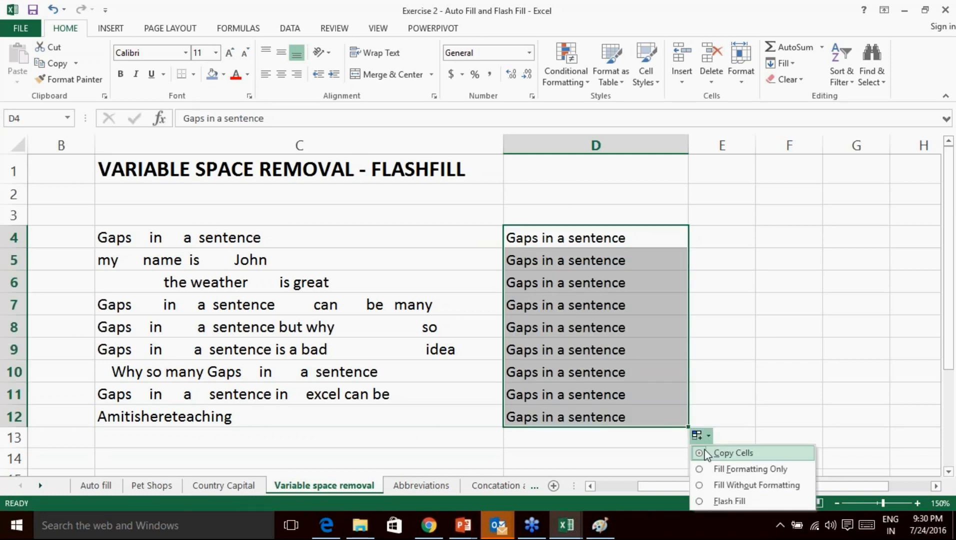
left_click(730, 502)
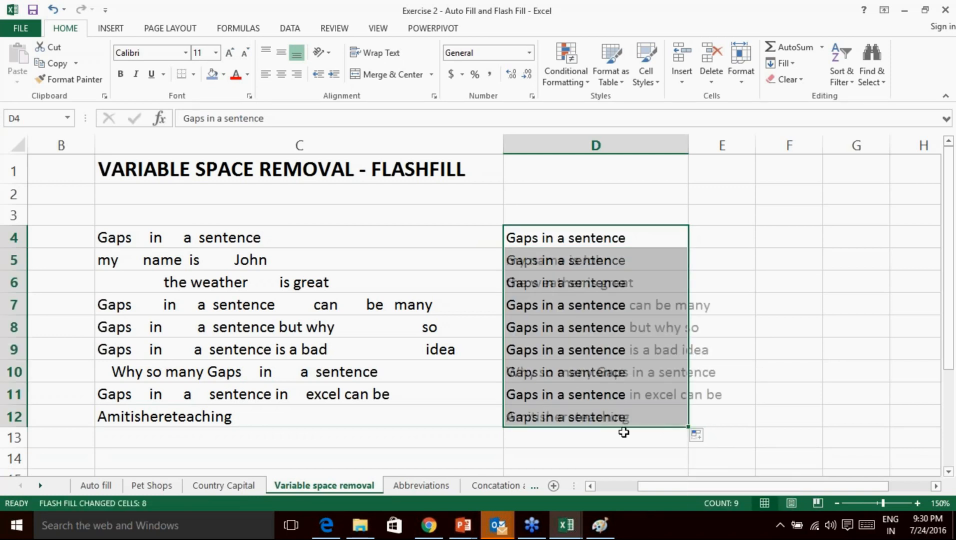
left_click(713, 410)
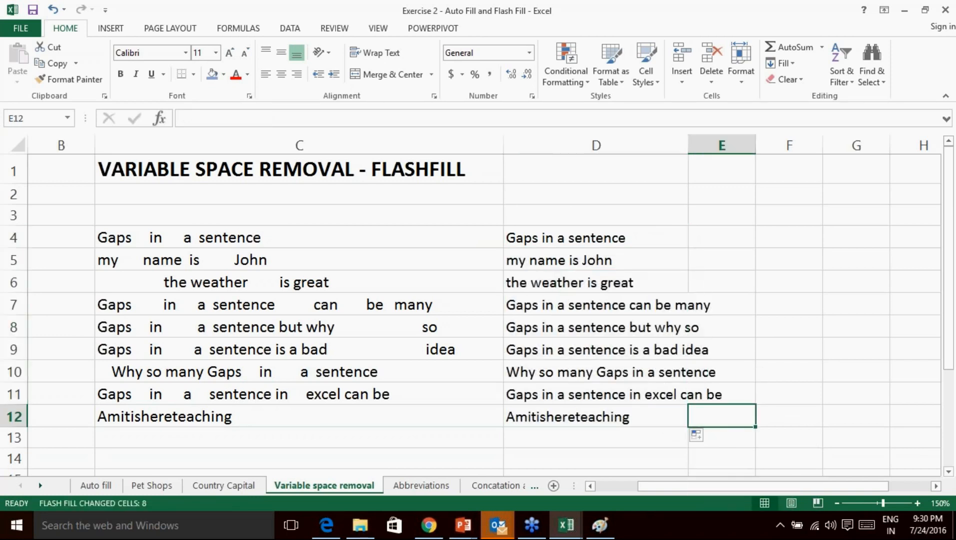
double_click(688, 145)
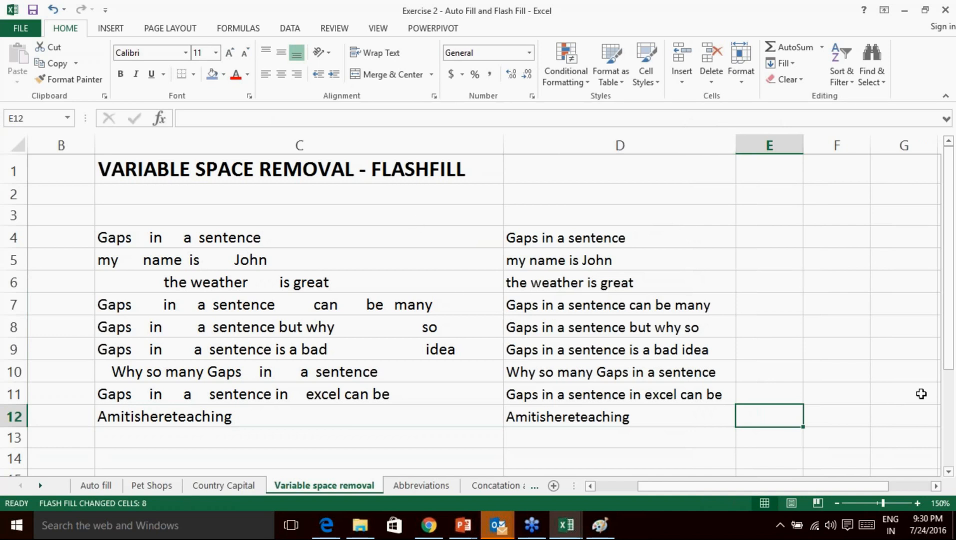
left_click(950, 407)
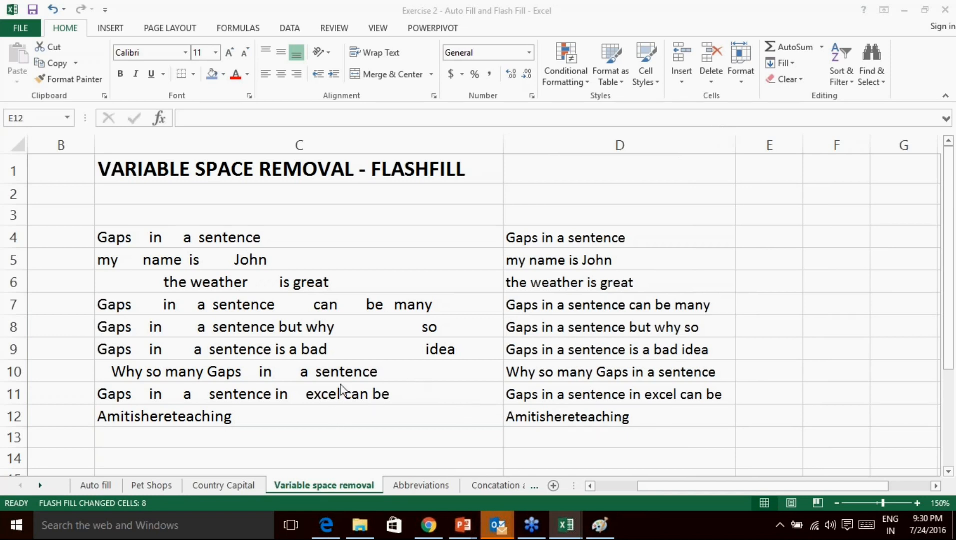
Compare the original and cleaned sentences, then select C4:D11 together.
left_click(197, 348)
left_click_drag(215, 231, 221, 390)
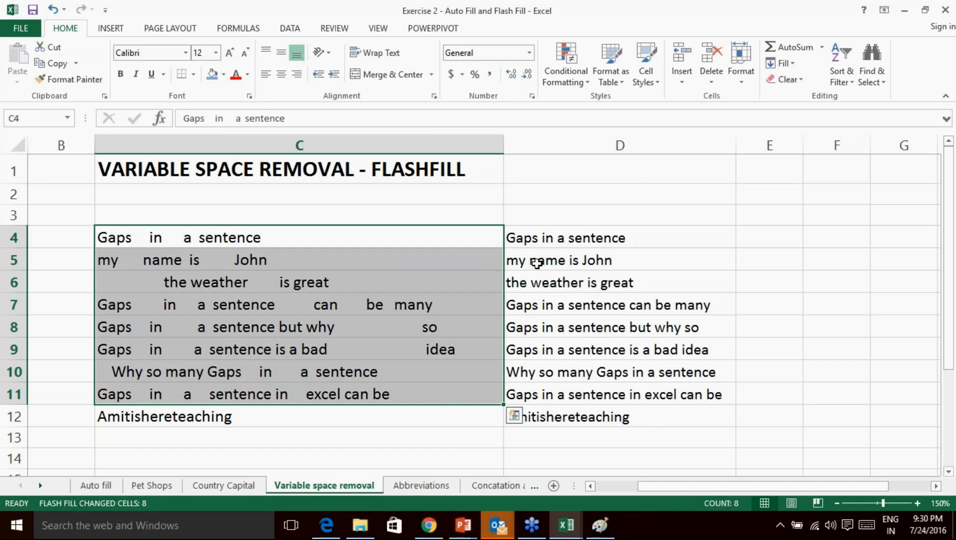
left_click(545, 240)
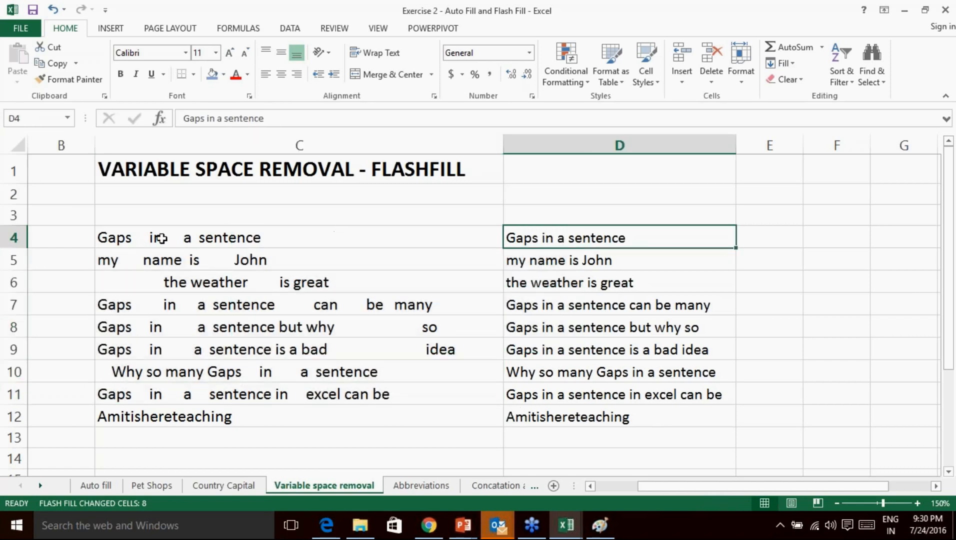
left_click(139, 239)
left_click(540, 242)
left_click(234, 417)
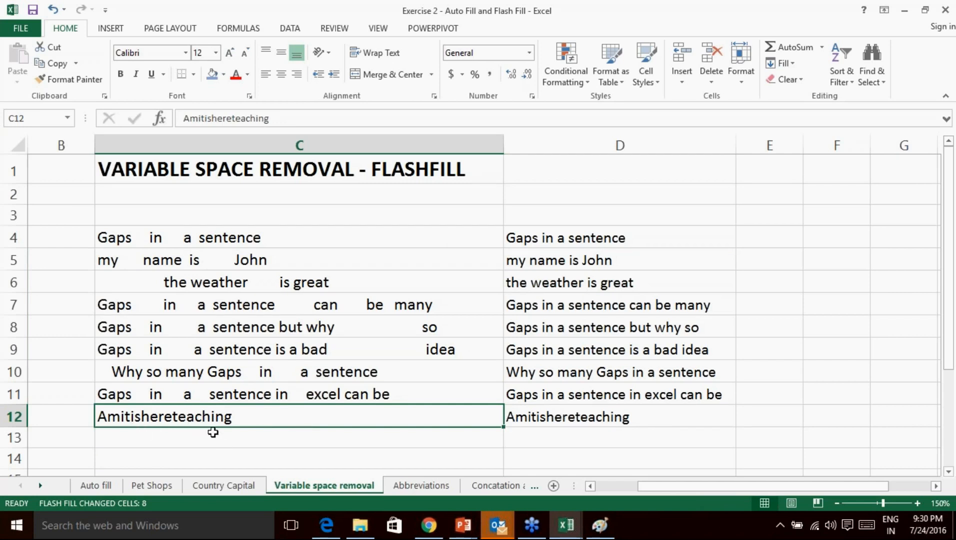
left_click(270, 237)
left_click_drag(270, 237, 647, 394)
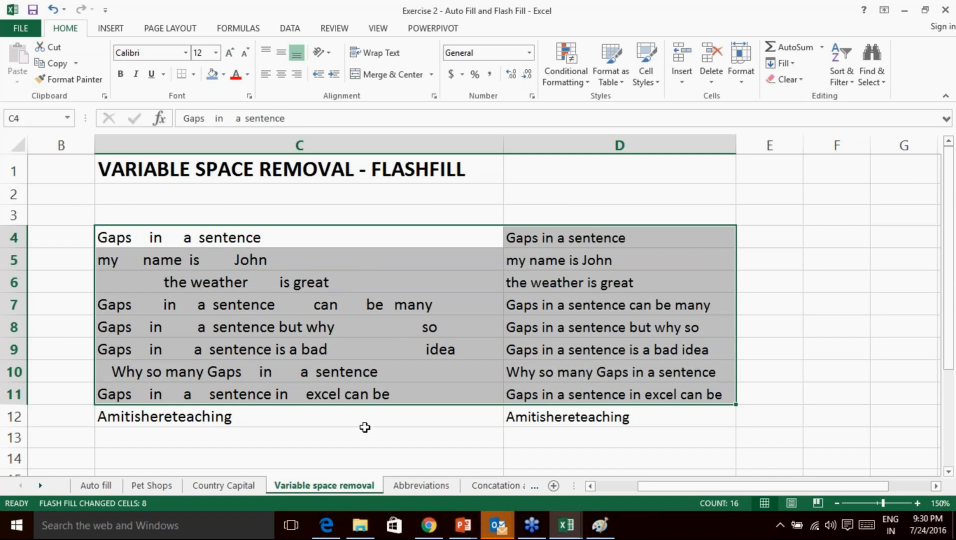
Annotate 'Pattern replicate' with the pen, erase all drawings, and go to the Abbreviations sheet.
left_click(946, 386)
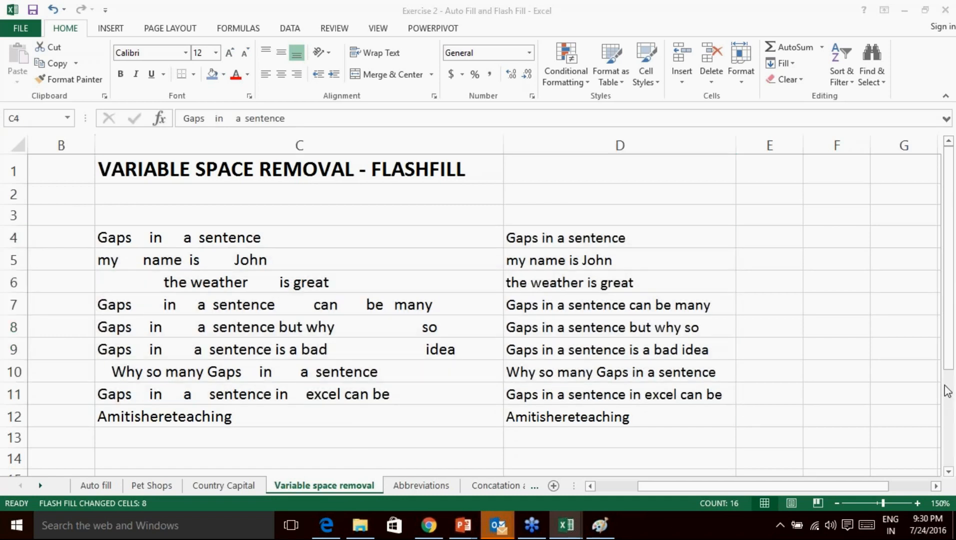
left_click(856, 418)
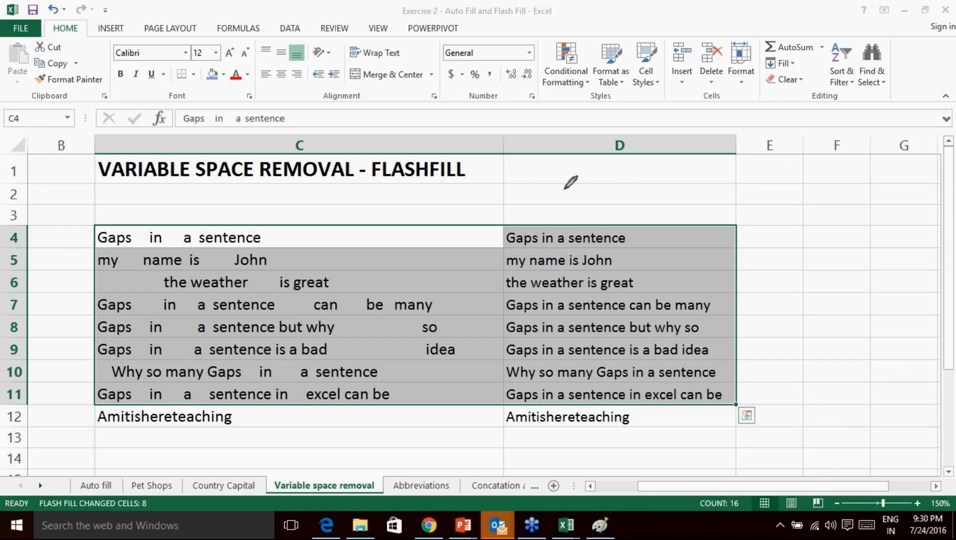
mouse_move(528, 170)
left_mouse_down()
mouse_move(557, 163)
mouse_move(584, 190)
mouse_move(667, 197)
mouse_move(671, 187)
left_mouse_up()
left_click_drag(584, 189, 600, 178)
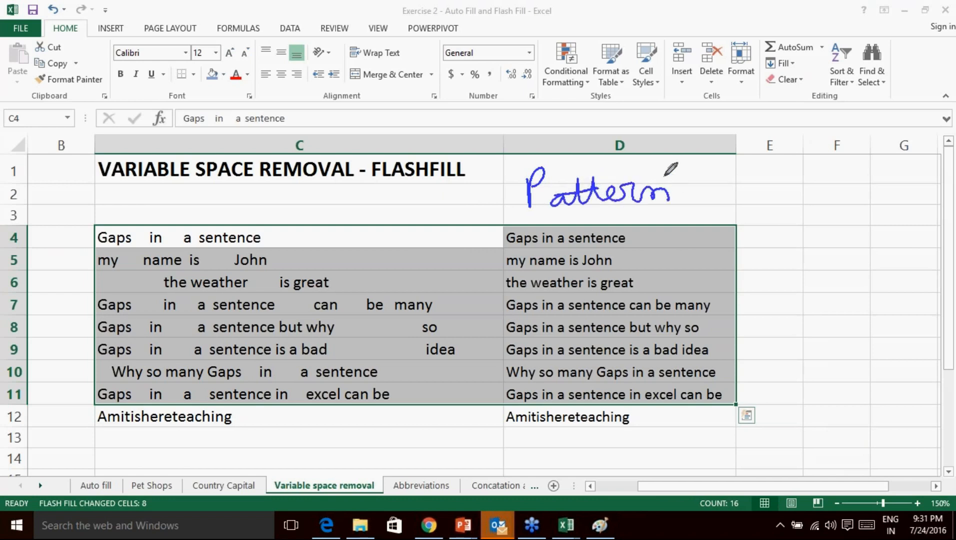
mouse_move(700, 193)
left_mouse_down()
mouse_move(733, 200)
mouse_move(793, 173)
mouse_move(840, 193)
mouse_move(878, 192)
left_mouse_up()
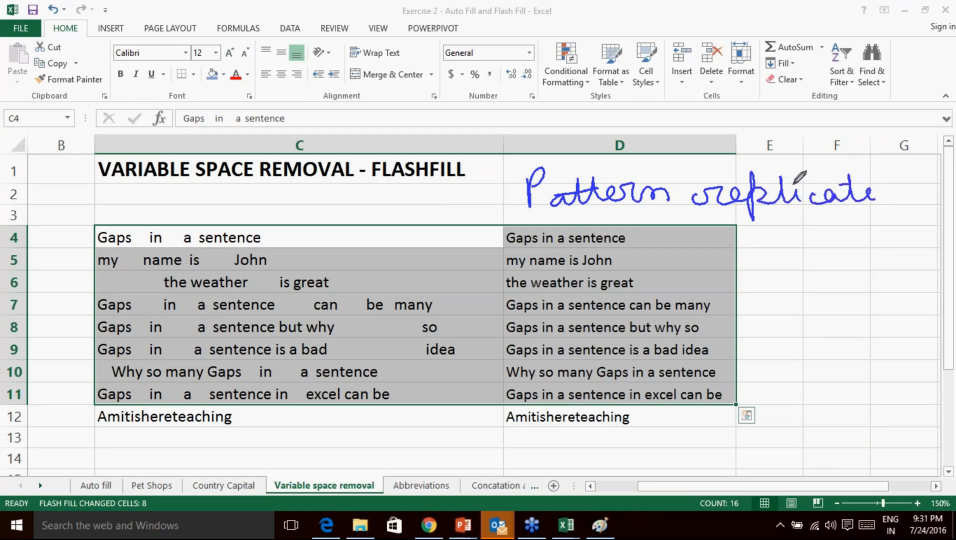
left_click_drag(622, 162, 639, 202)
mouse_move(814, 168)
left_mouse_down()
mouse_move(807, 197)
mouse_move(827, 214)
left_mouse_up()
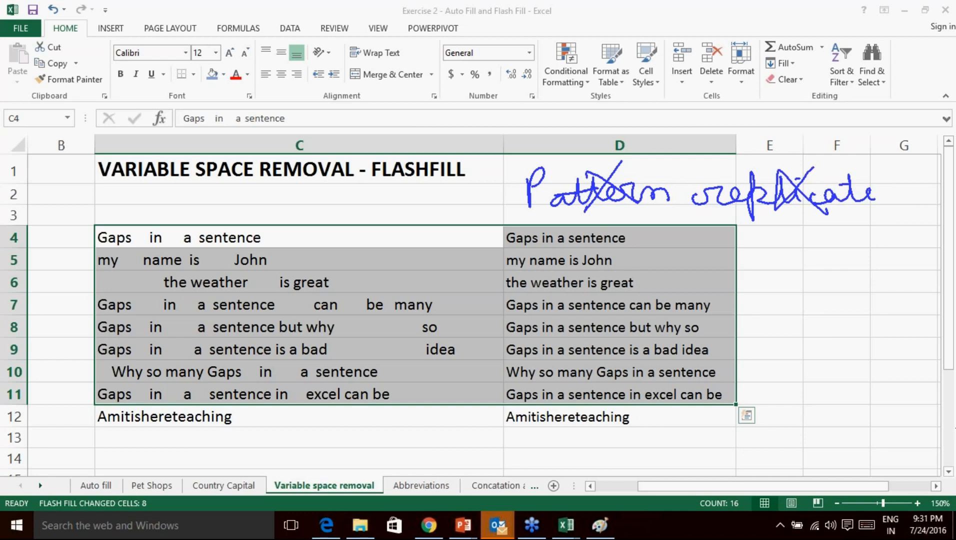
left_click(886, 470)
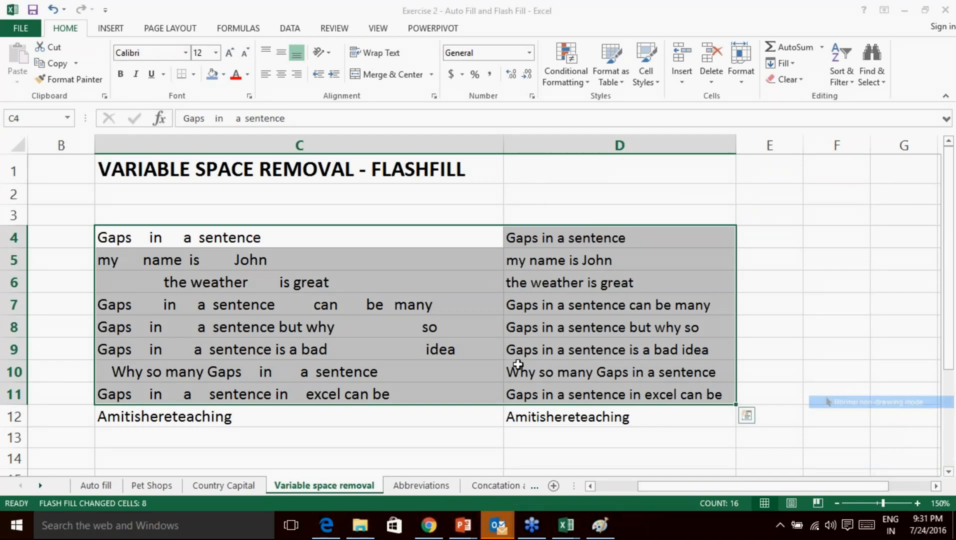
left_click(410, 489)
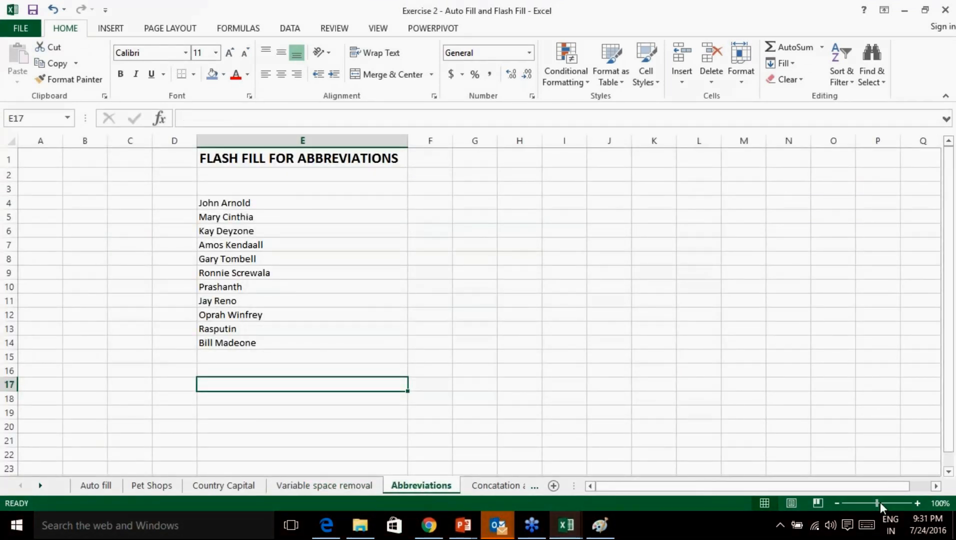
Widen columns E and F and enter example initials JA in F4 and MC in F5.
left_click(917, 503)
left_click(917, 503)
left_click(917, 503)
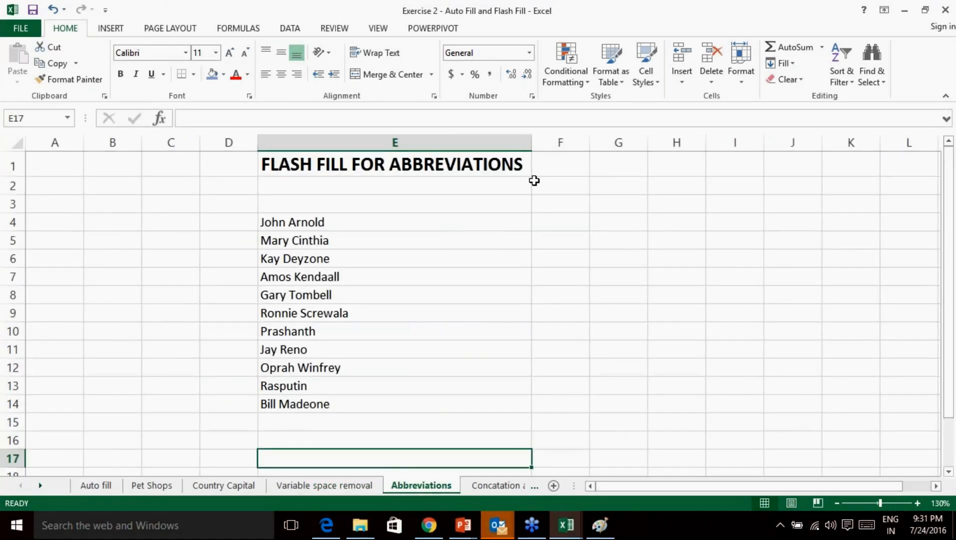
left_click_drag(527, 144, 534, 143)
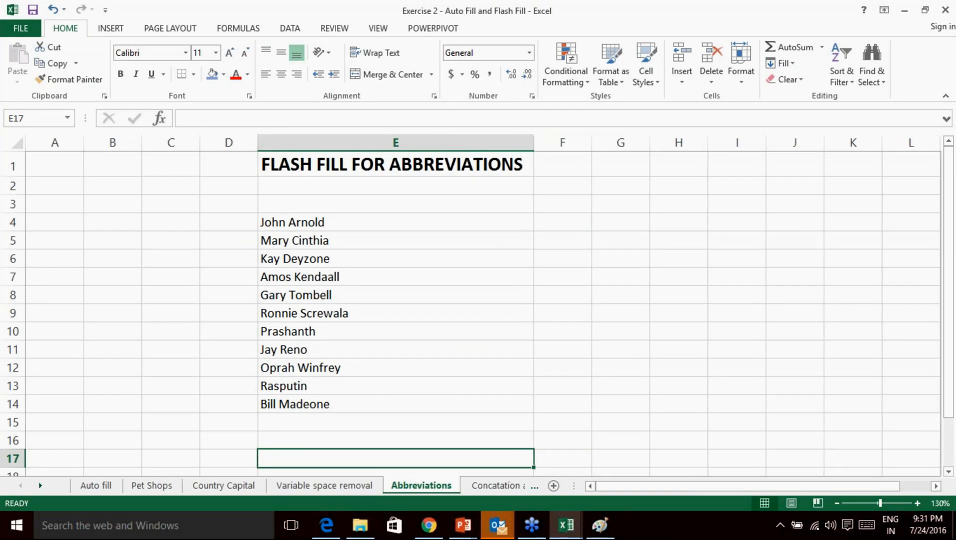
left_click(565, 226)
left_click_drag(592, 143, 601, 143)
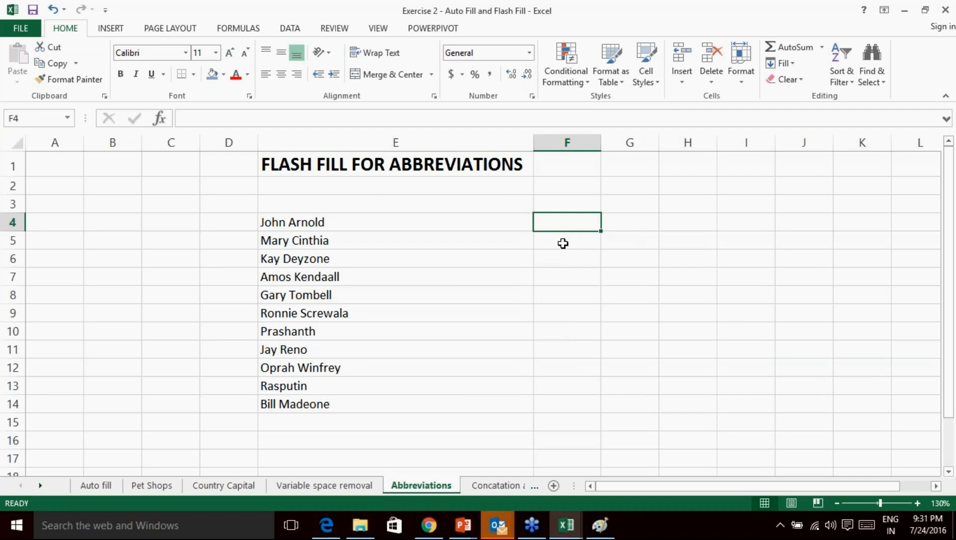
type("JA")
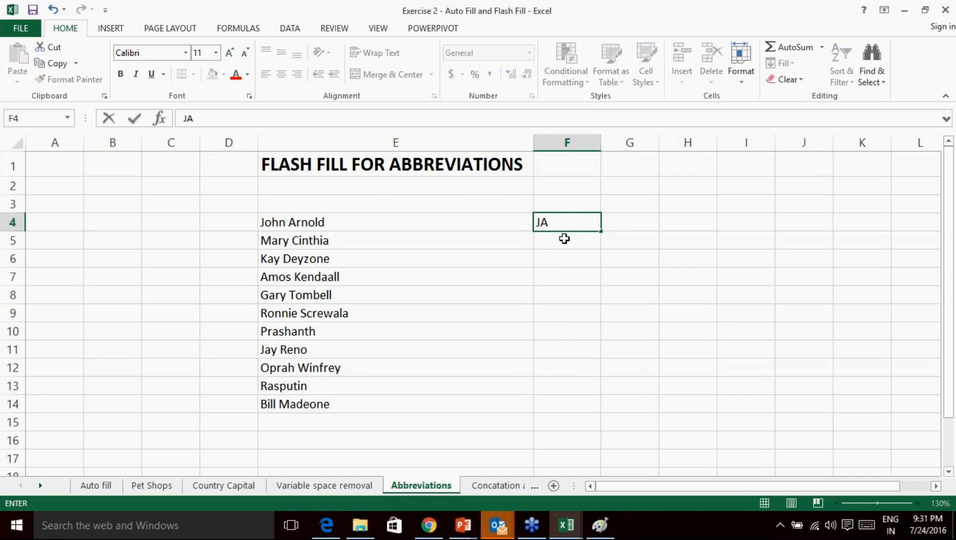
key("Return")
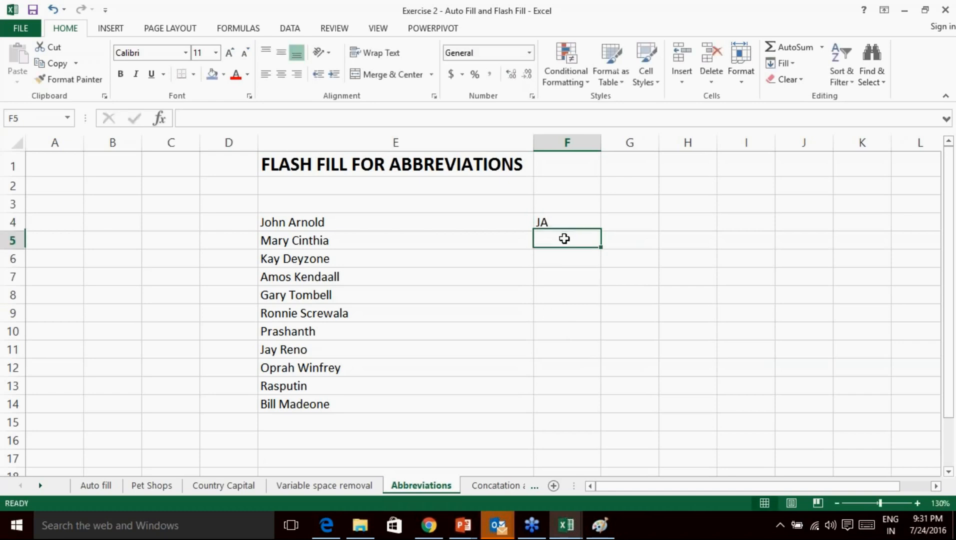
type("MC")
key("Return")
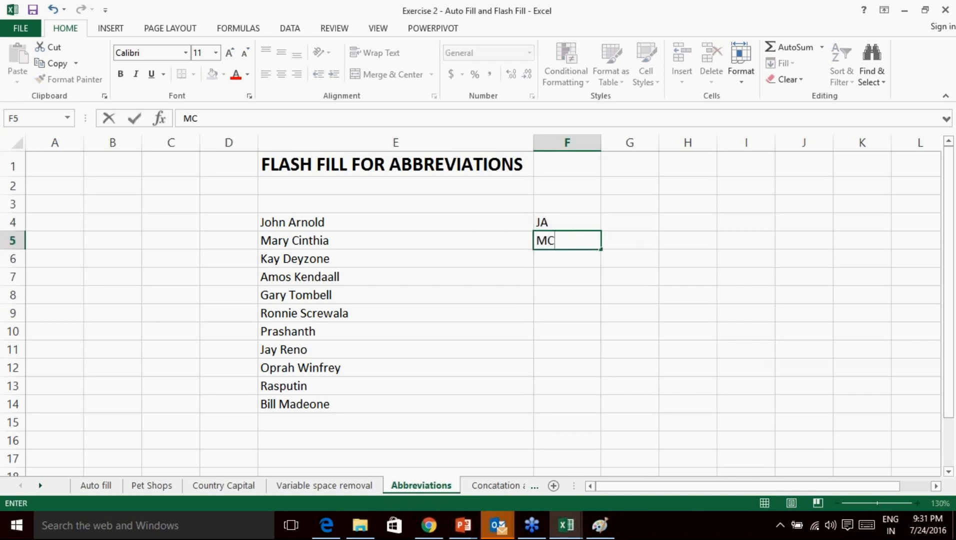
key("BackSpace")
key("Escape")
Flash Fill the initials for every name down through F14.
left_click(546, 223)
left_click(556, 242)
type("M")
left_click_drag(564, 216, 589, 414)
left_click(622, 426)
left_click(668, 484)
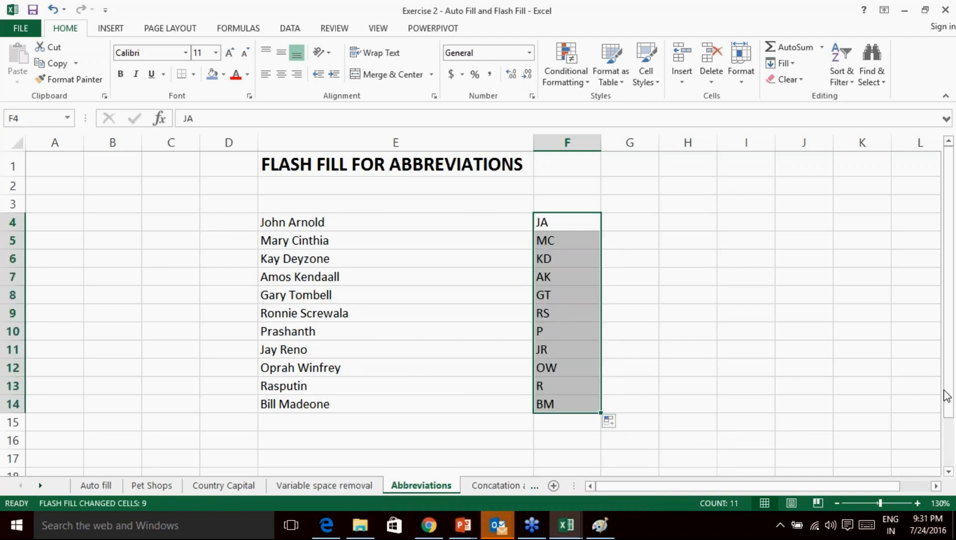
Check the single initials for the one-word names in rows 10 and 13, then open the Concatation and abbreviation sheet.
left_click(918, 503)
left_click(529, 350)
left_click_drag(598, 350, 495, 346)
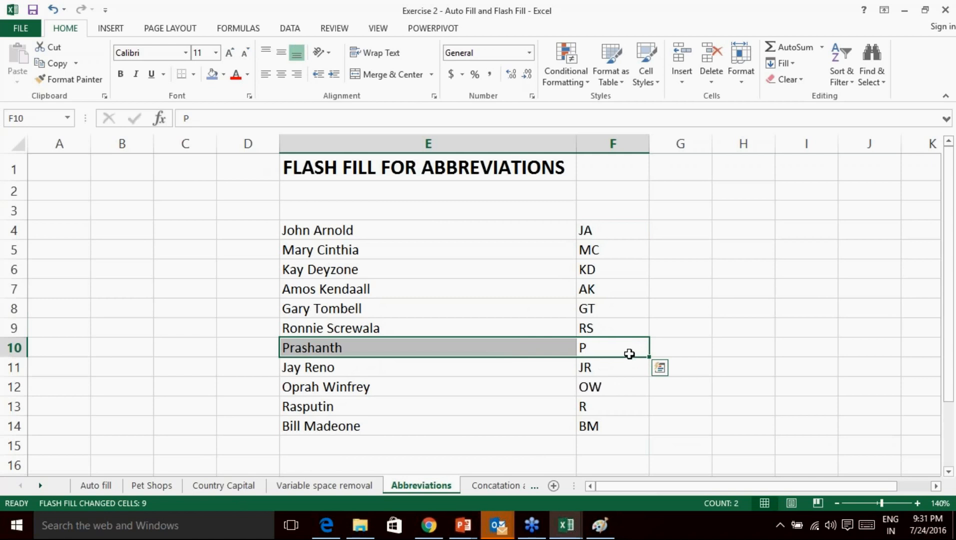
left_click(612, 348)
left_click_drag(473, 402, 617, 404)
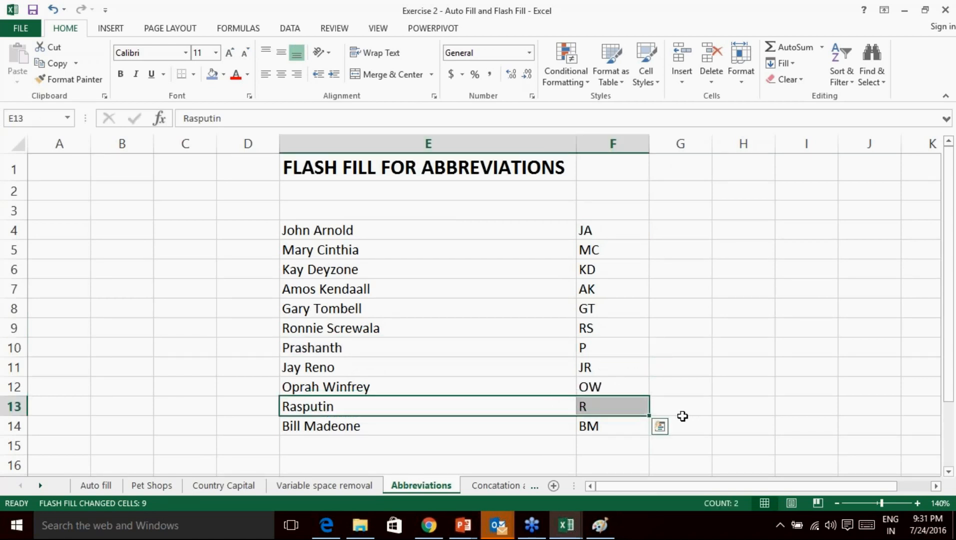
left_click(615, 346)
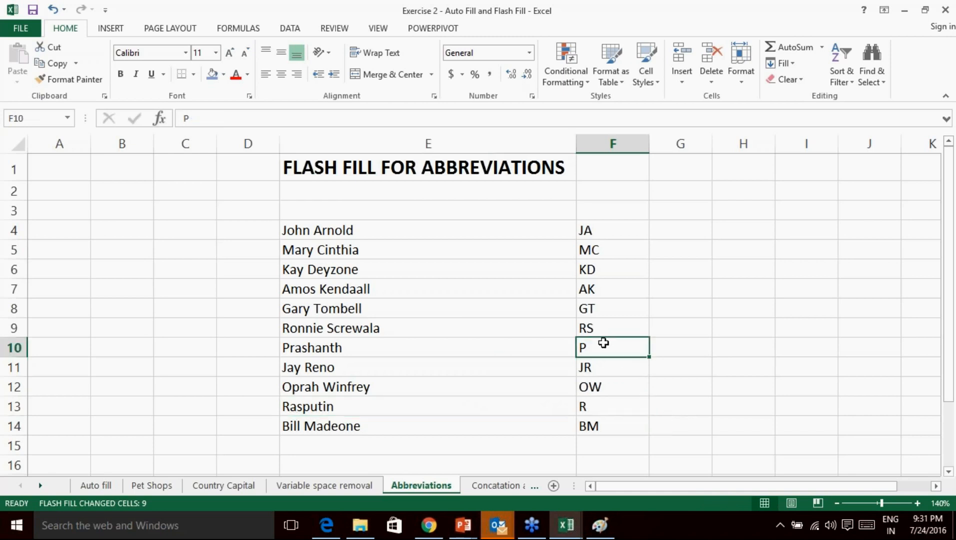
left_click(598, 406)
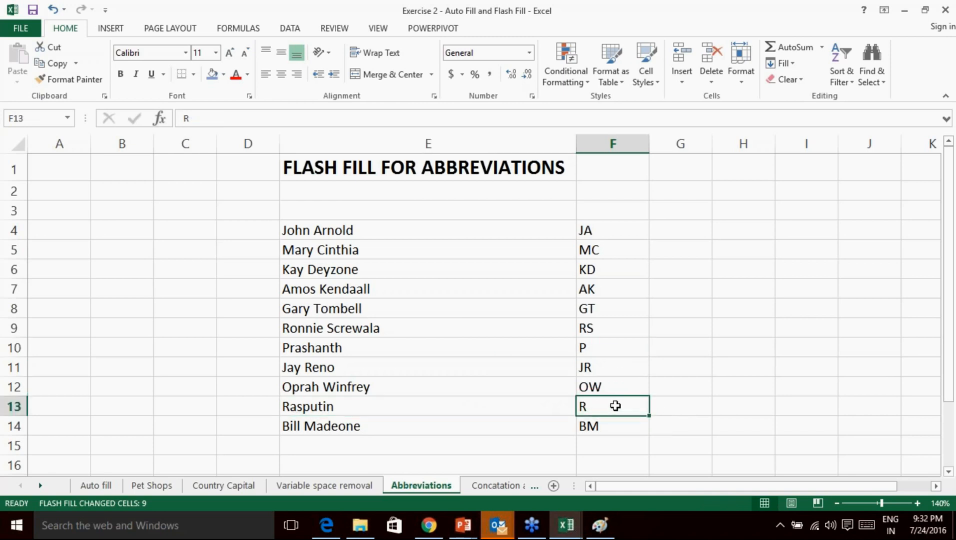
left_click_drag(448, 228, 581, 427)
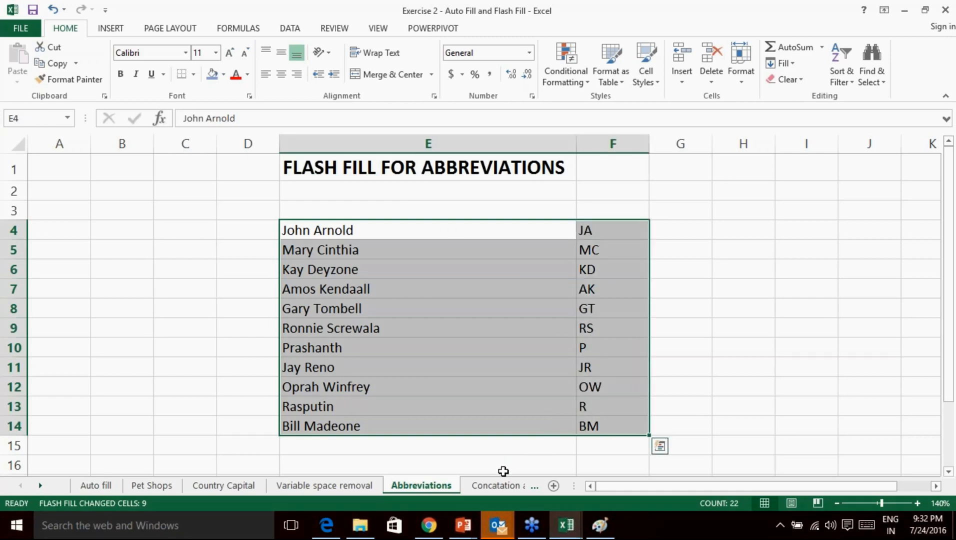
left_click(498, 488)
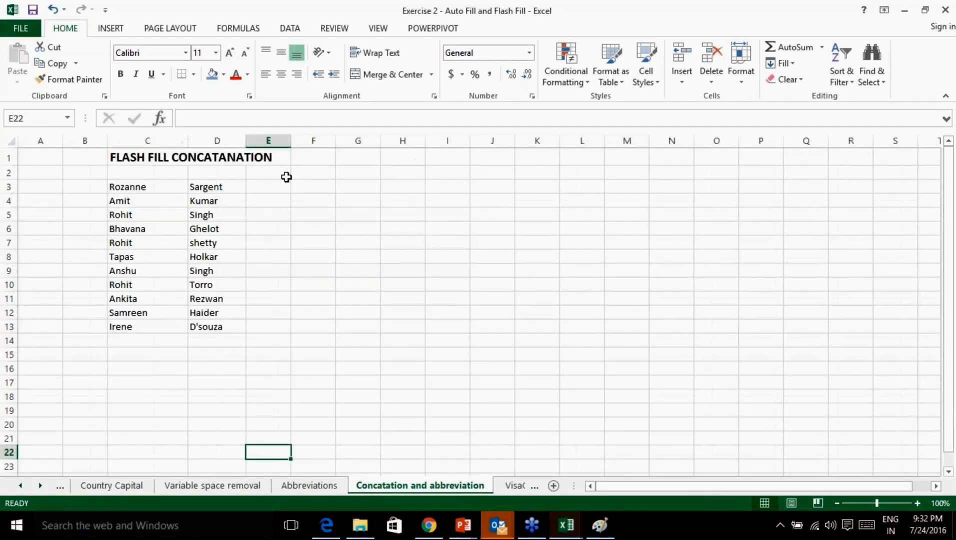
Zoom in, inspect the title in C1, and widen column E.
left_click(917, 502)
left_click(917, 503)
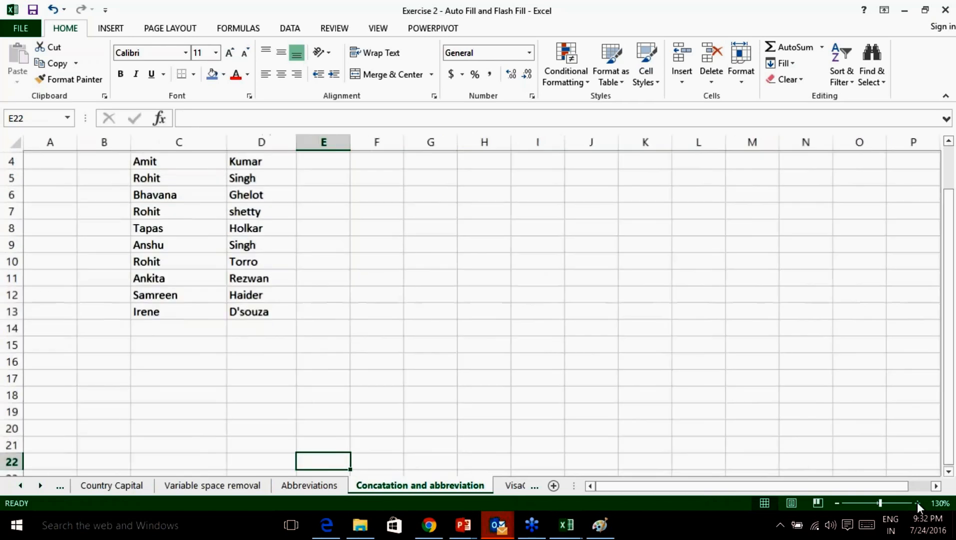
left_click(918, 502)
left_click(917, 502)
scroll(385, 260, "up", 2)
left_click(315, 164)
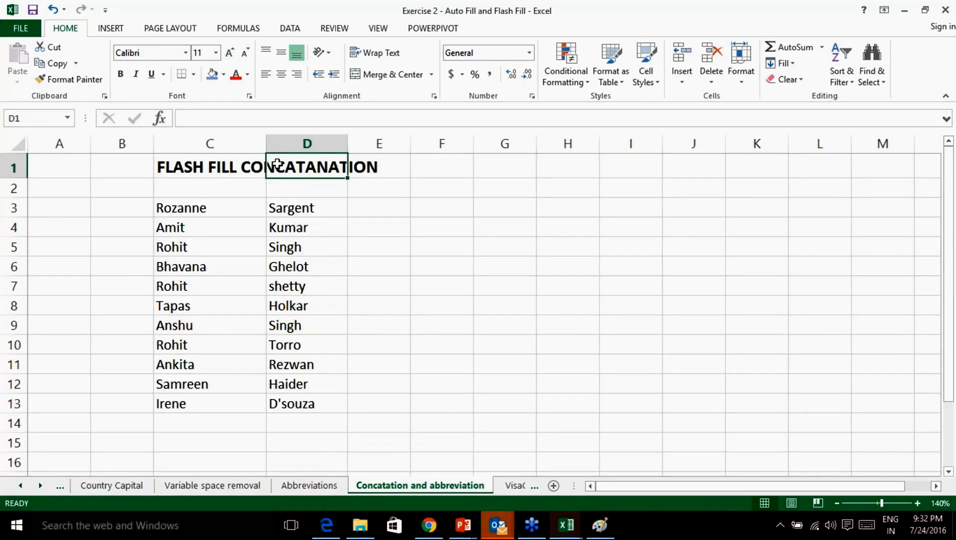
left_click(259, 165)
double_click(220, 166)
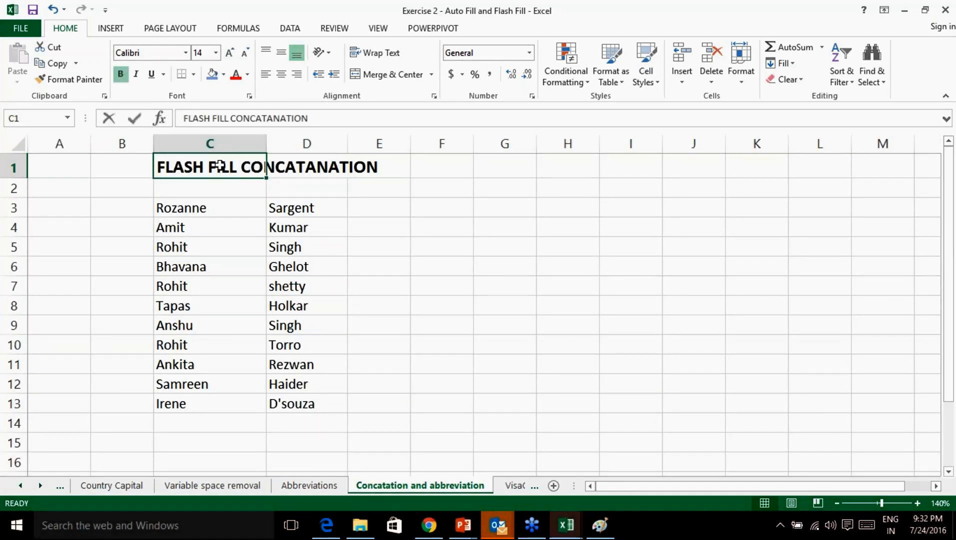
left_click_drag(241, 166, 406, 171)
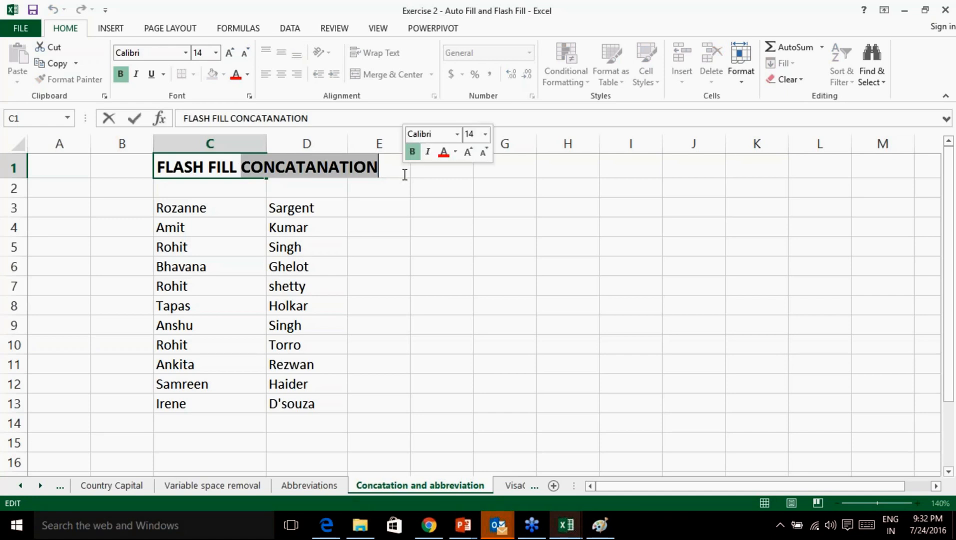
left_click(391, 210)
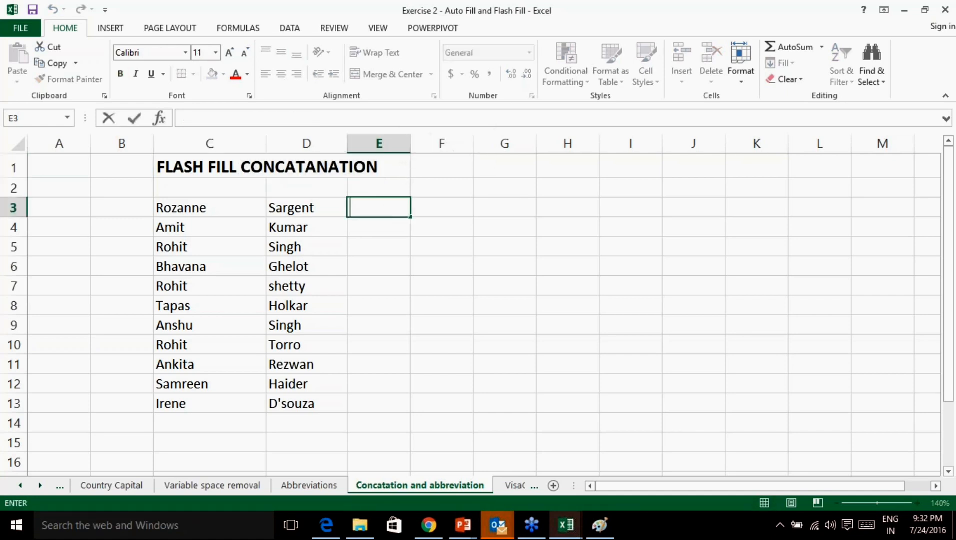
left_click(413, 145)
left_click_drag(411, 149, 474, 150)
Highlight the misspelled word CONCATANATION in the C1 title.
left_click(399, 213)
left_click(280, 169)
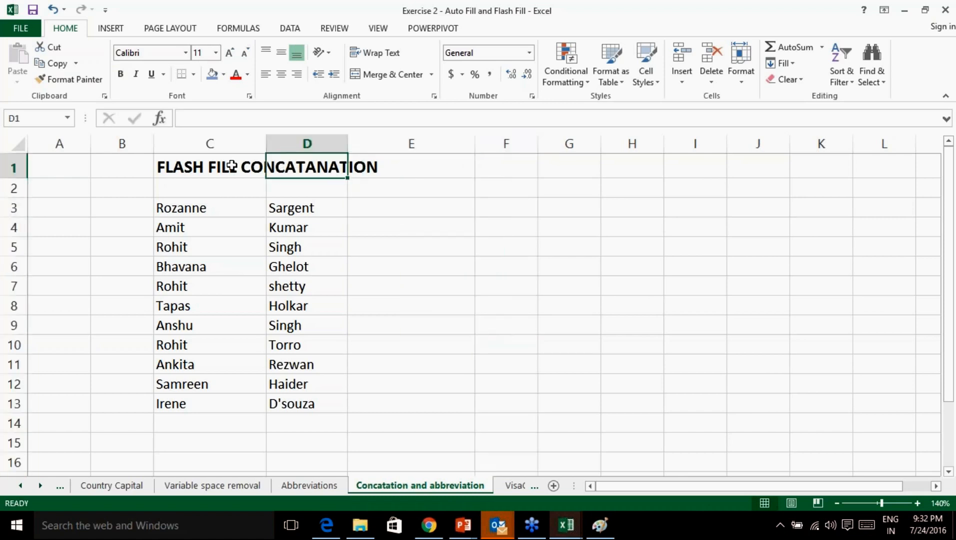
double_click(230, 166)
left_click_drag(243, 166, 379, 168)
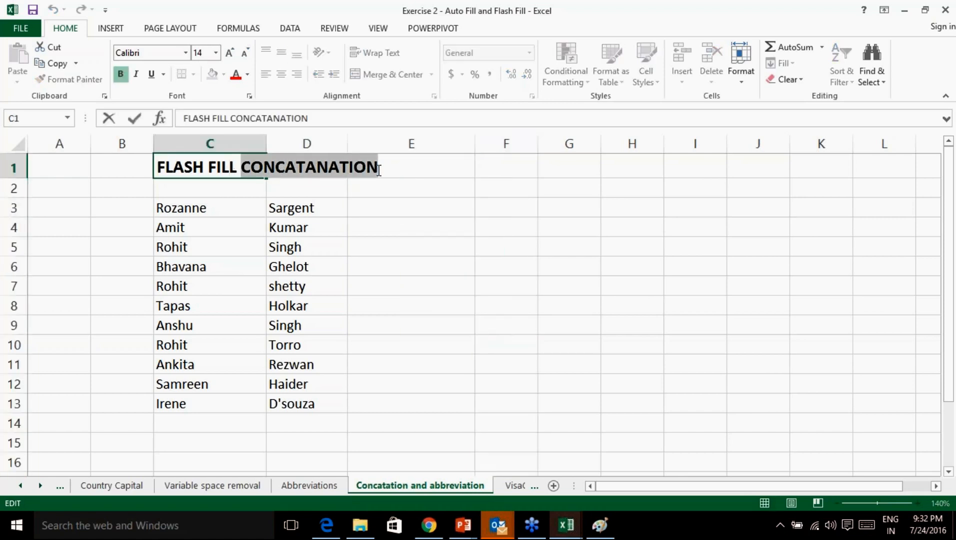
left_click(224, 209)
left_click(286, 210)
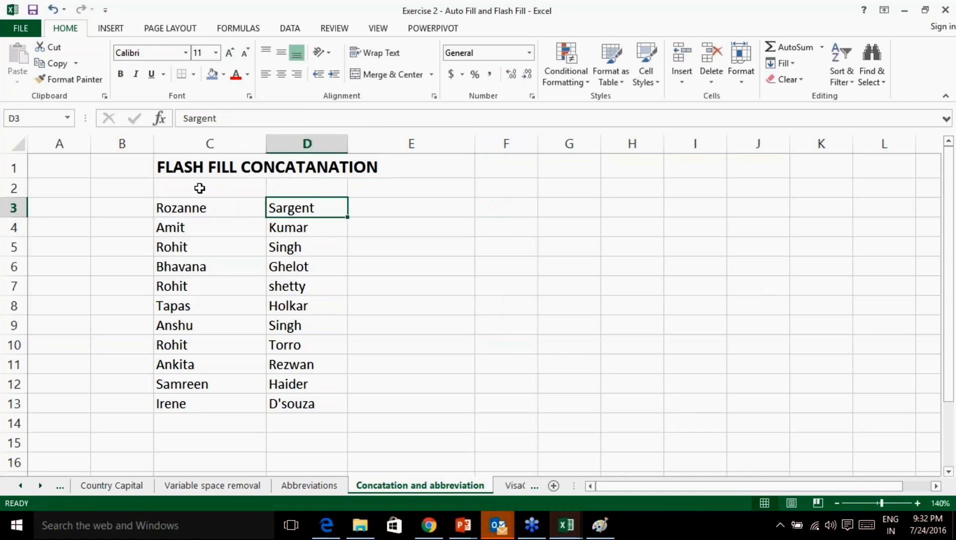
Insert a blank row at row 2 and add headers 'First name' in C3 and 'Last name' in D3.
right_click(12, 189)
left_click(76, 287)
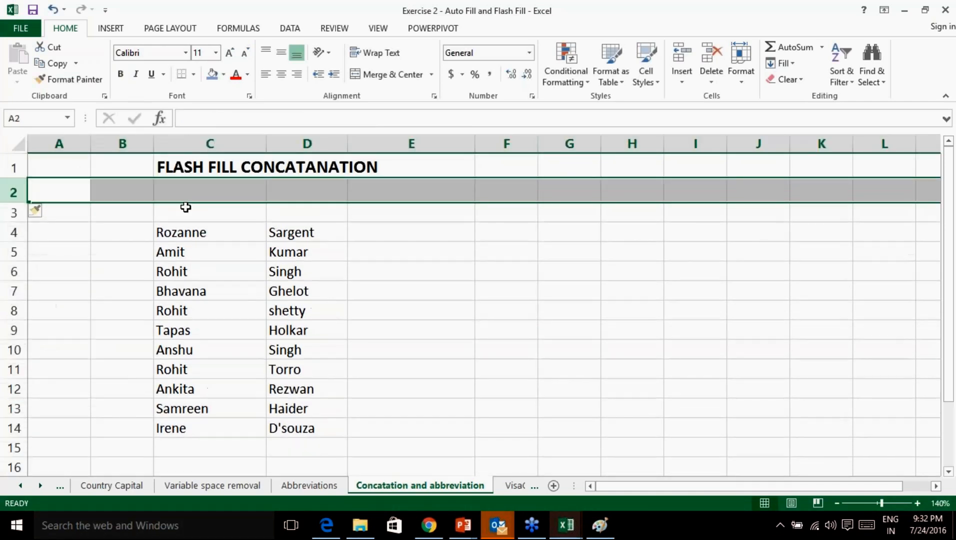
left_click(186, 214)
type("First name")
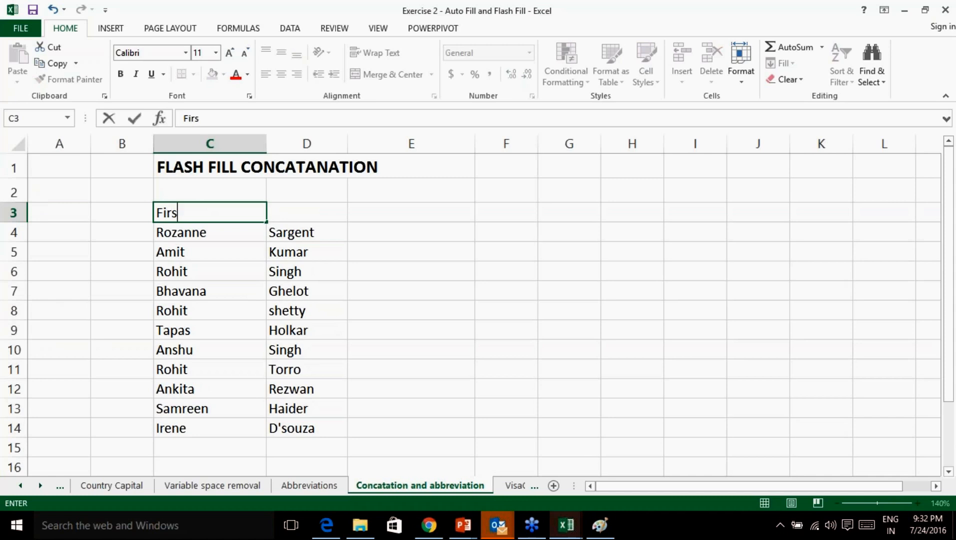
key("Tab")
type("Last name")
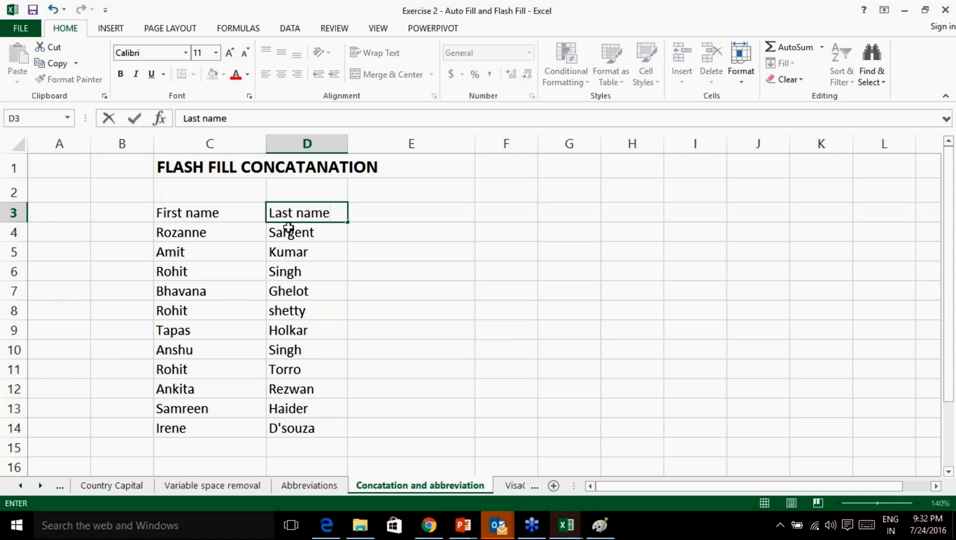
left_click_drag(442, 259, 398, 237)
Type the first person's full name into E4 as the example.
left_click(399, 217)
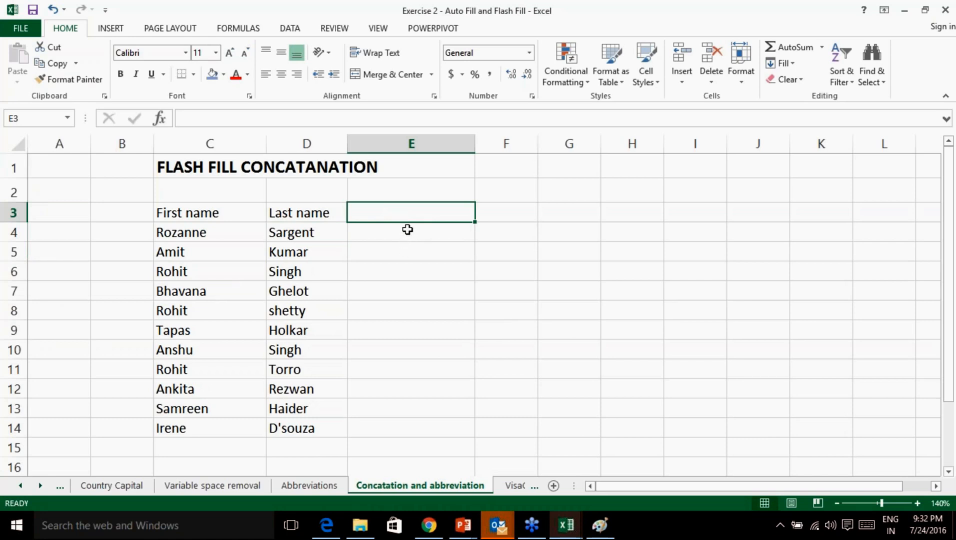
left_click(406, 235)
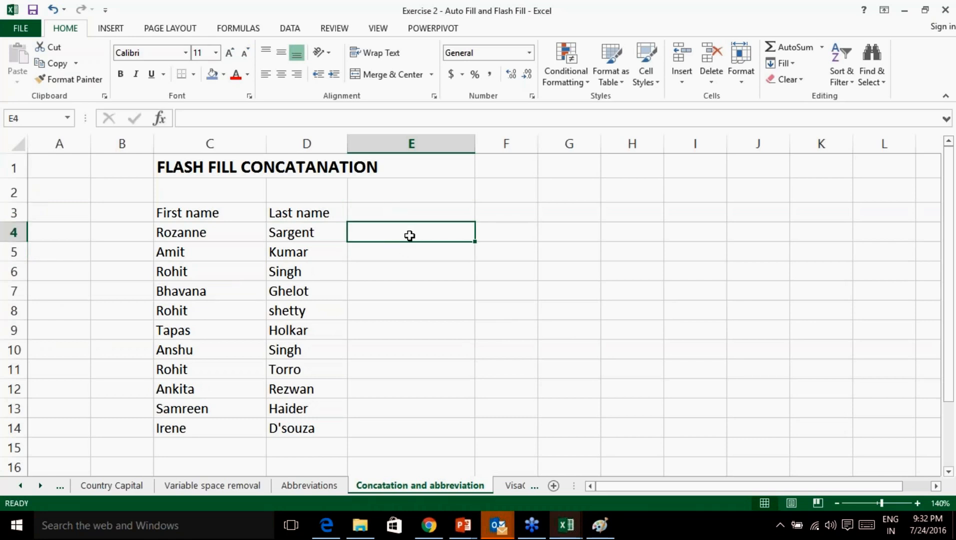
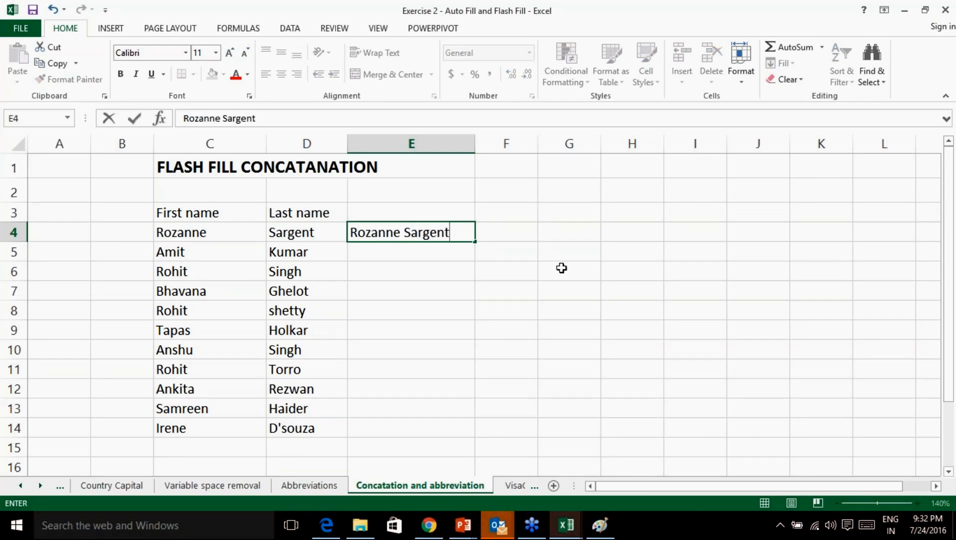
Flash Fill combined full names from E4 down to E14.
left_click(561, 268)
left_click(439, 236)
left_click_drag(474, 241, 475, 433)
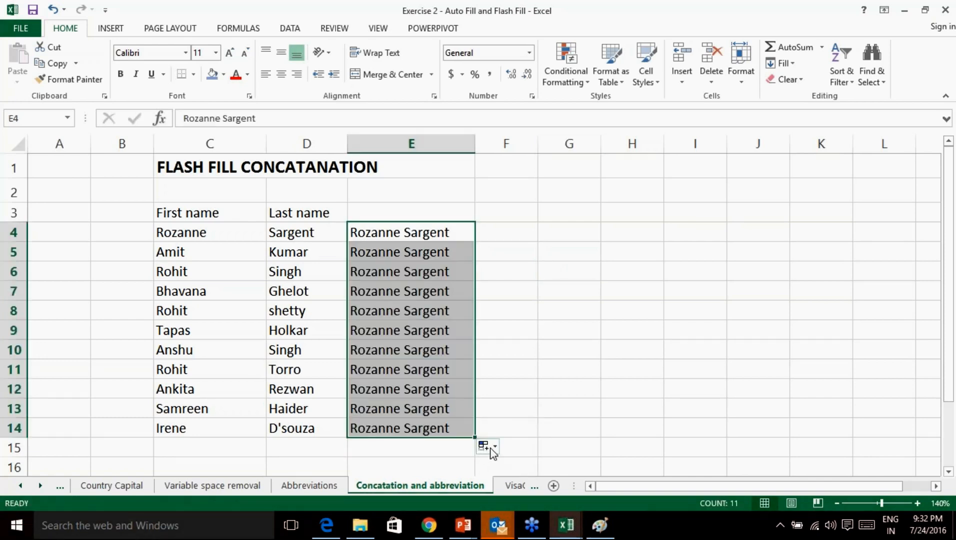
left_click(490, 447)
left_click(534, 431)
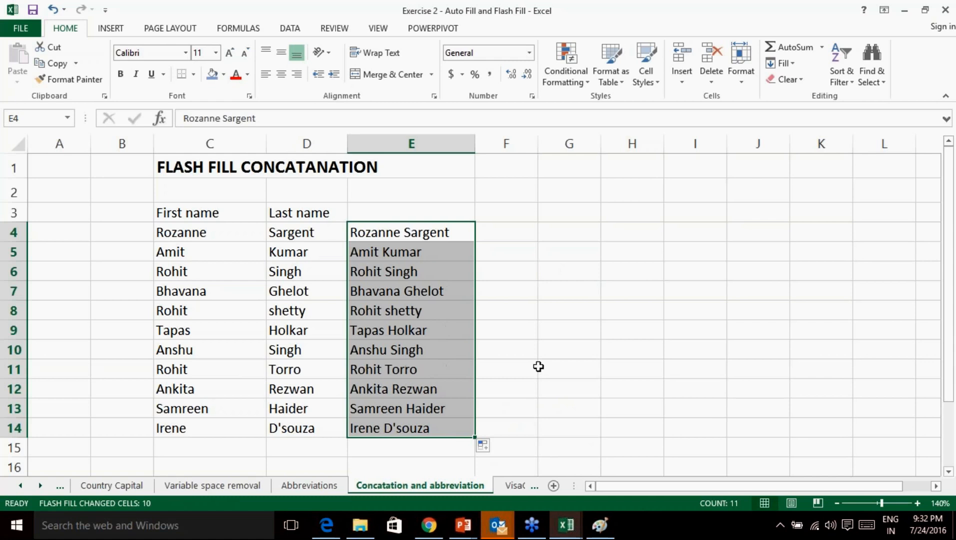
Give the title cell C1 a green fill.
left_click(205, 170)
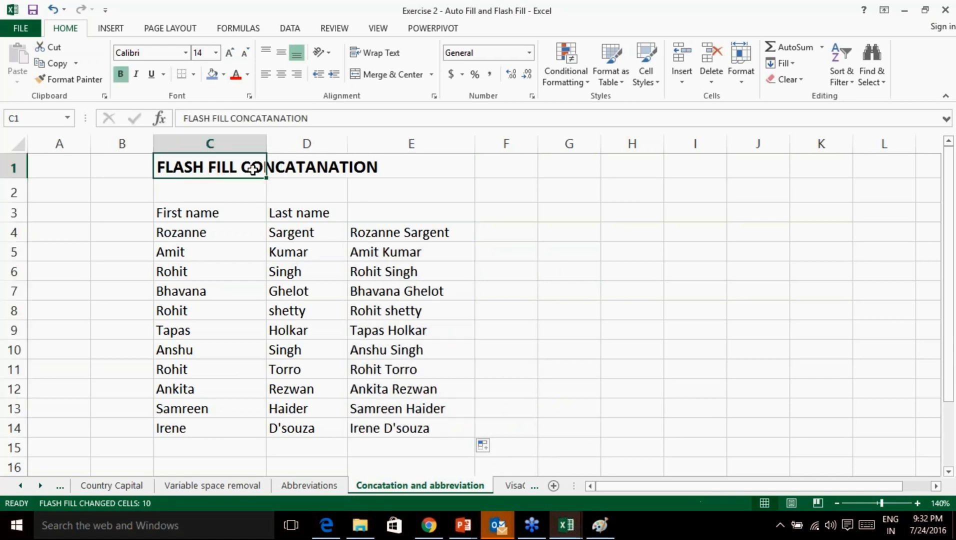
left_click(224, 74)
left_click(267, 183)
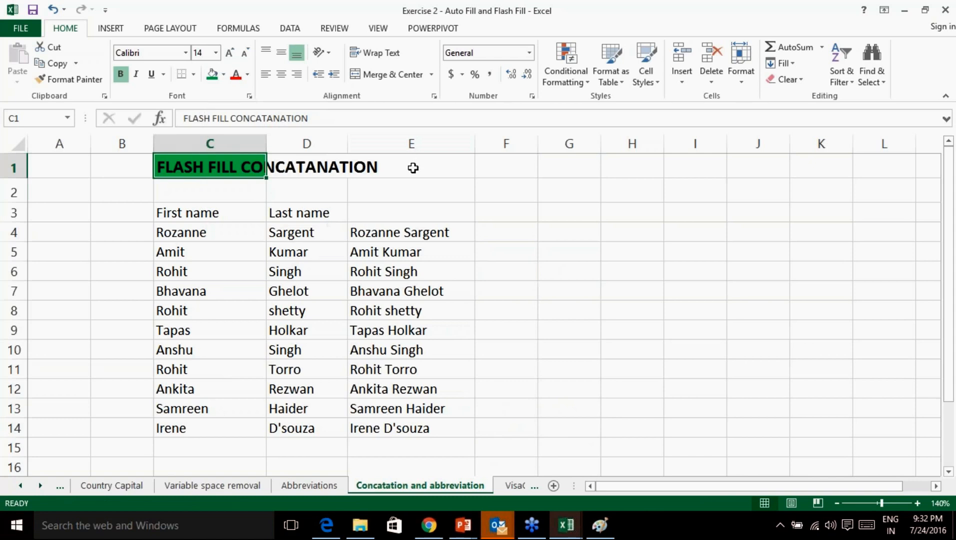
left_click(526, 167)
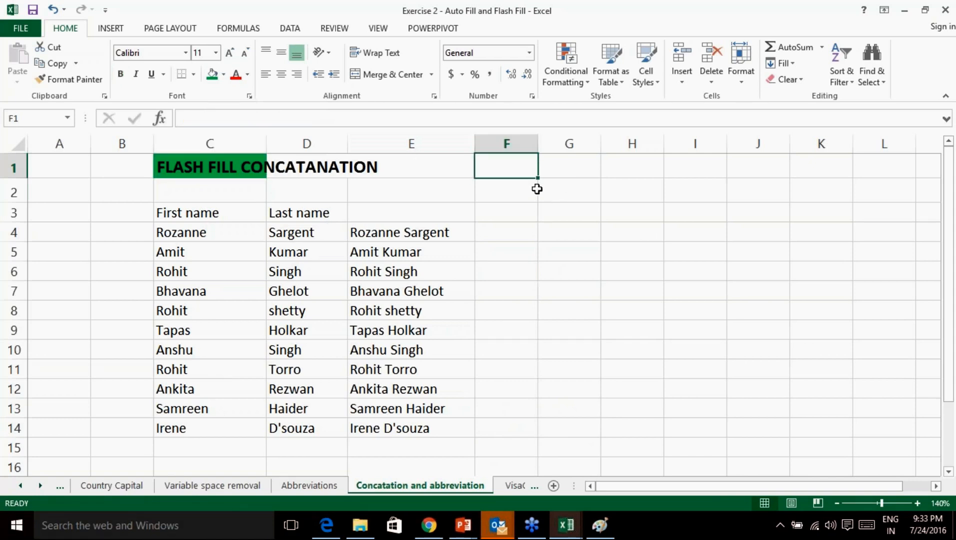
Start a CONCATENATE formula in F1, then erase it.
double_click(520, 168)
type("=conc")
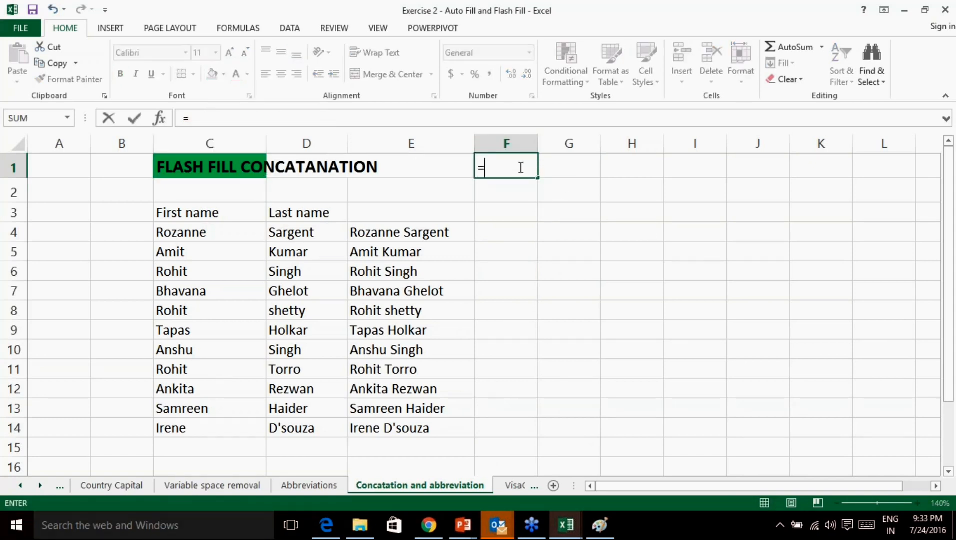
key("Tab")
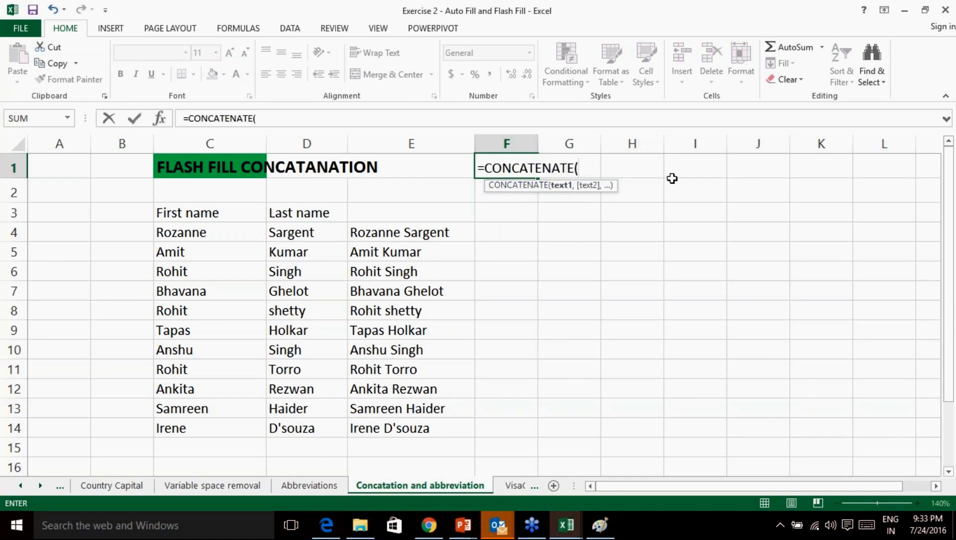
key("BackSpace")
key("BackSpace")
key("BackSpace")
key("BackSpace")
key("BackSpace")
key("BackSpace")
key("BackSpace")
key("BackSpace")
key("BackSpace")
key("BackSpace")
key("BackSpace")
key("BackSpace")
key("BackSpace")
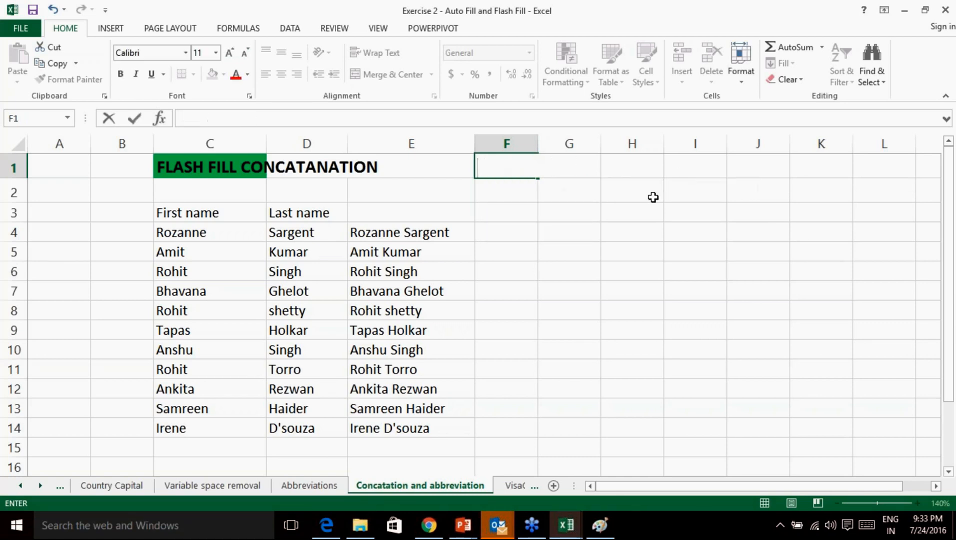
left_click(345, 270)
Enter =CONCATENATE(C4,D4) in F4.
left_click(468, 231)
left_click(513, 226)
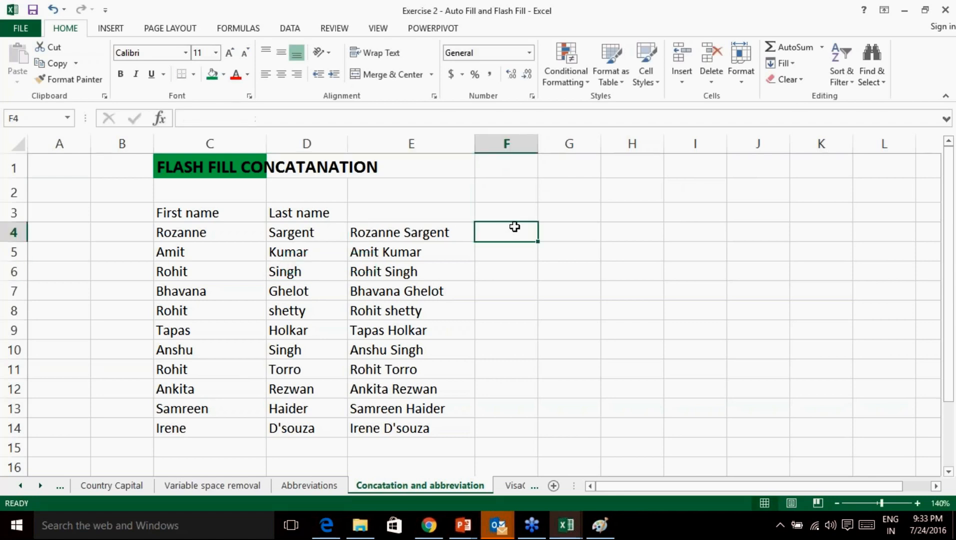
type("=conca")
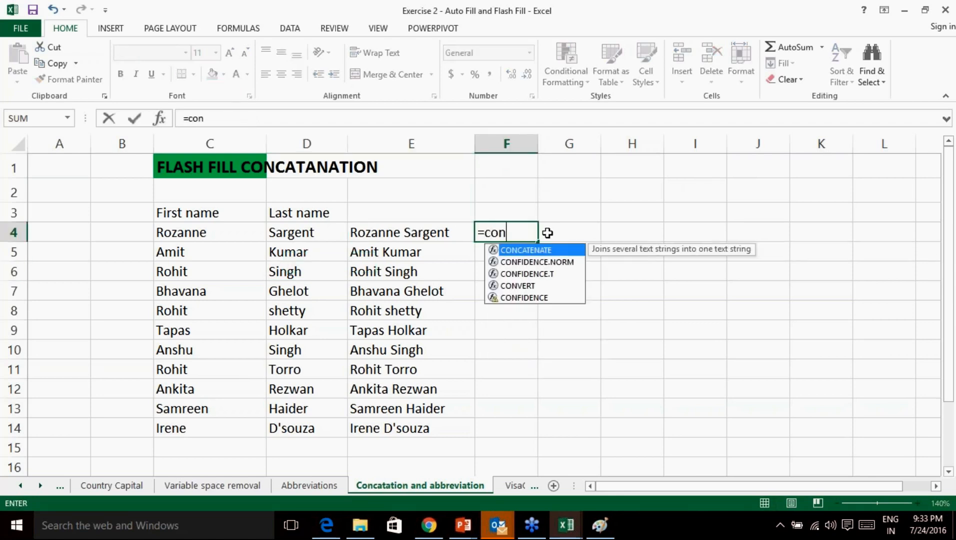
double_click(524, 250)
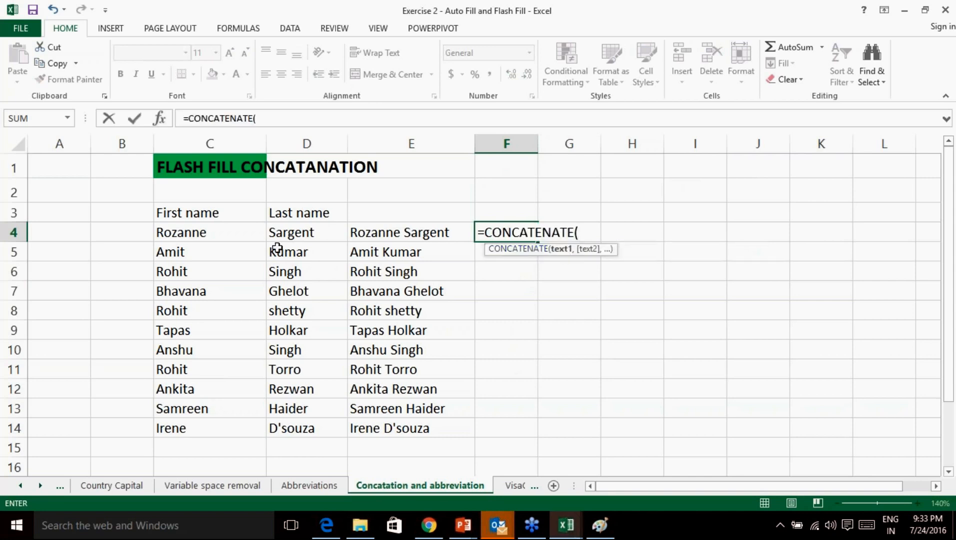
left_click(254, 235)
type(",")
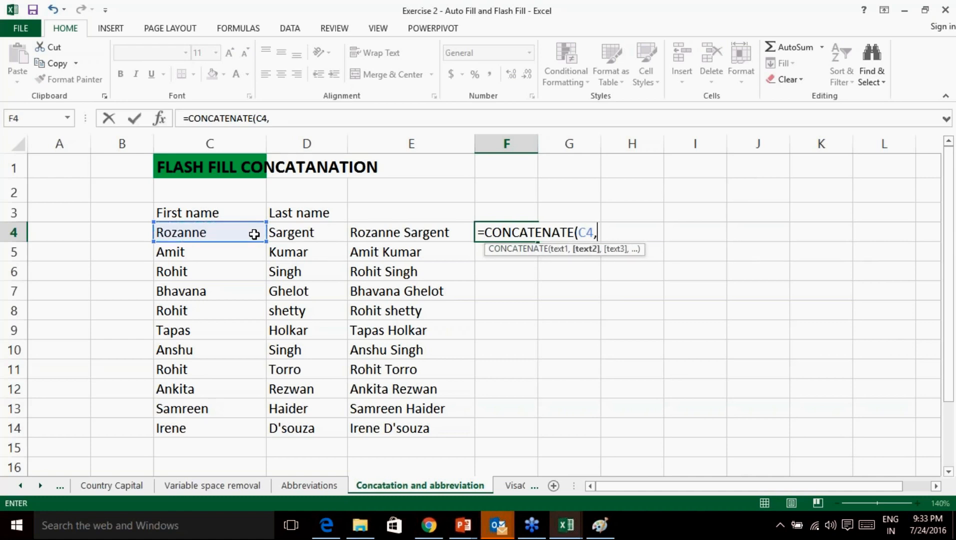
left_click(279, 233)
type(")")
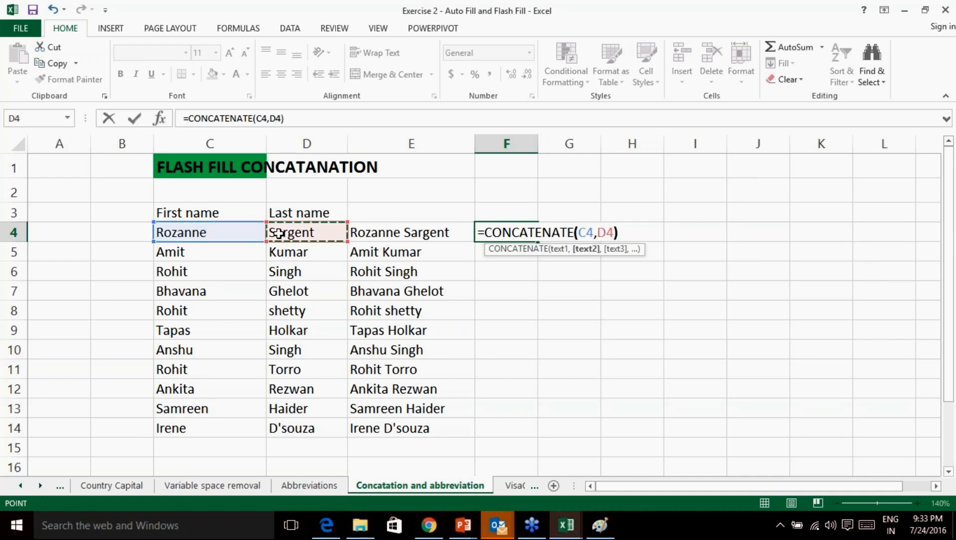
key("Return")
Autofit column F and delete the formula from F4.
double_click(538, 149)
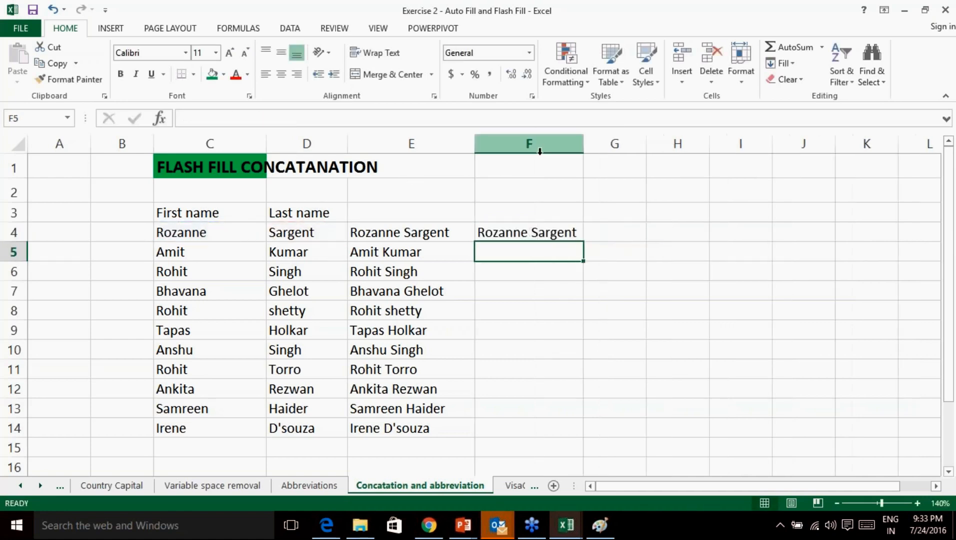
key("Up")
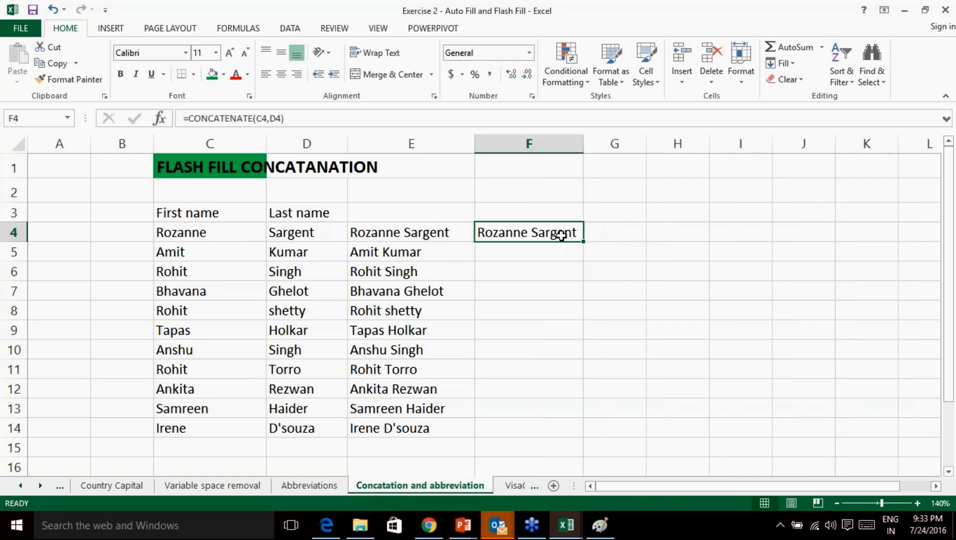
key("Delete")
left_click(698, 414)
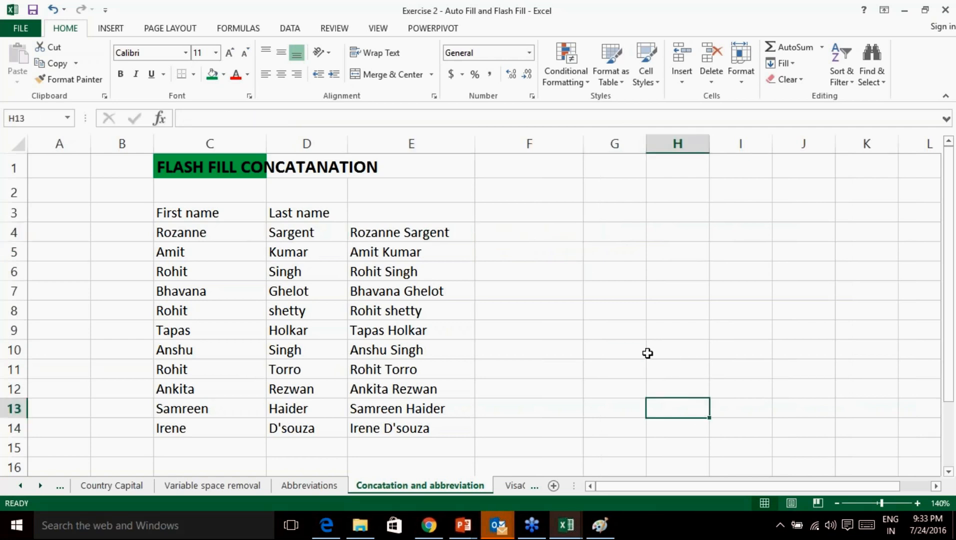
left_click(948, 389)
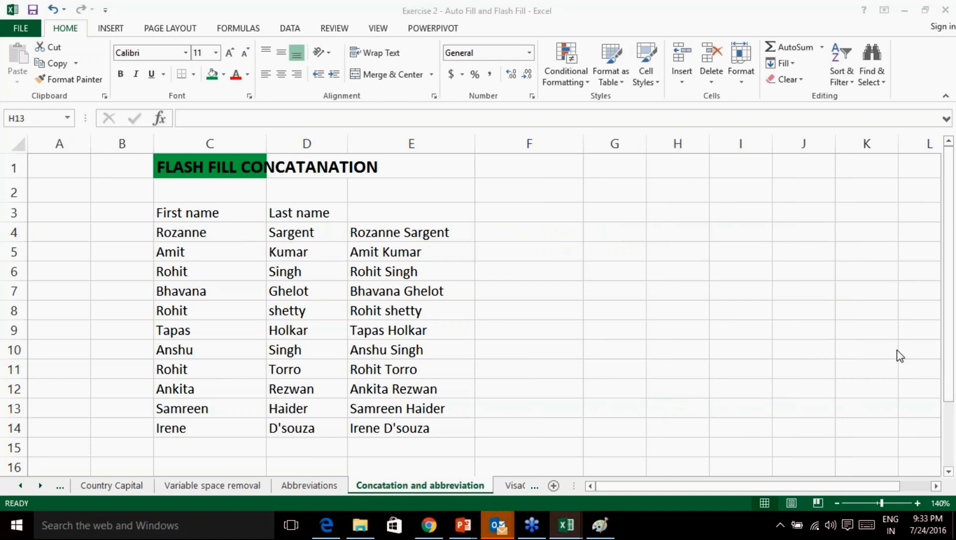
left_click(946, 241)
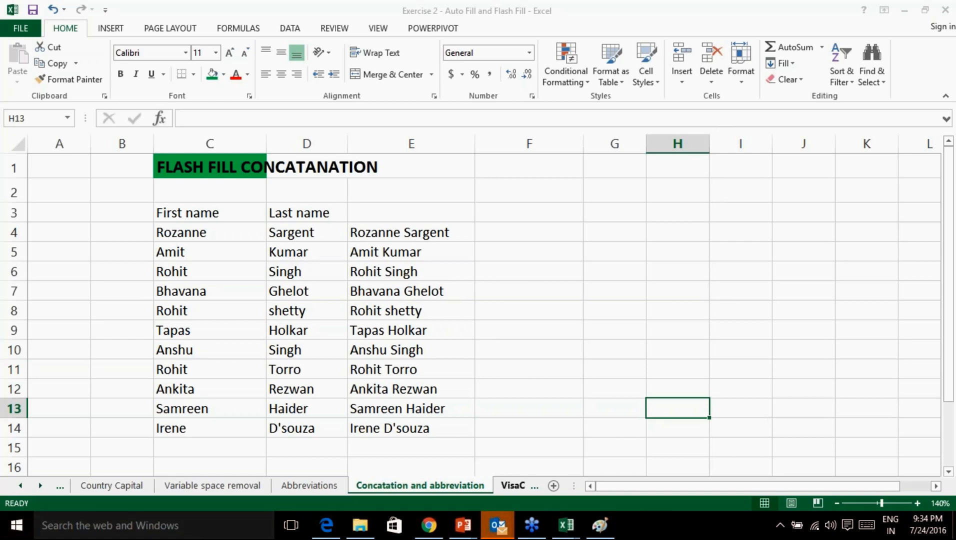
left_click(507, 484)
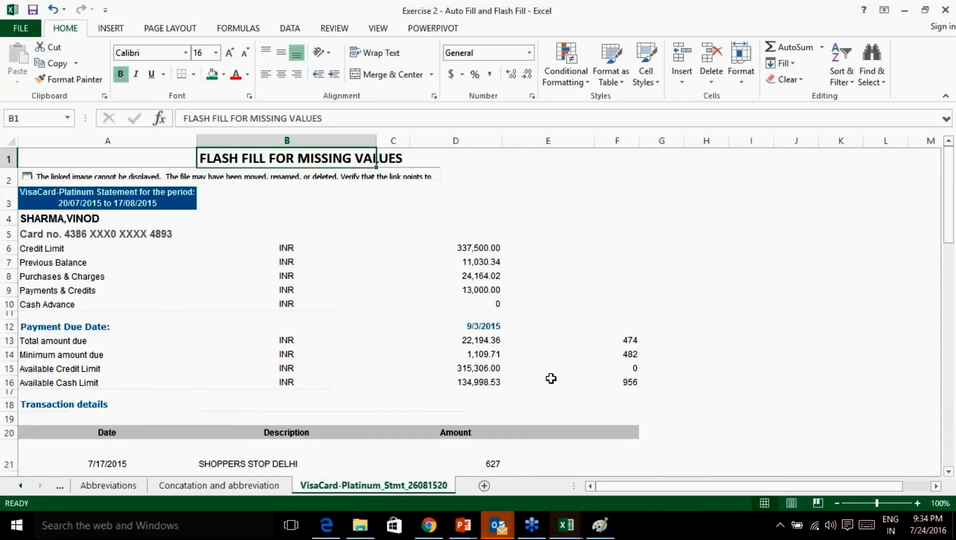
left_click(252, 490)
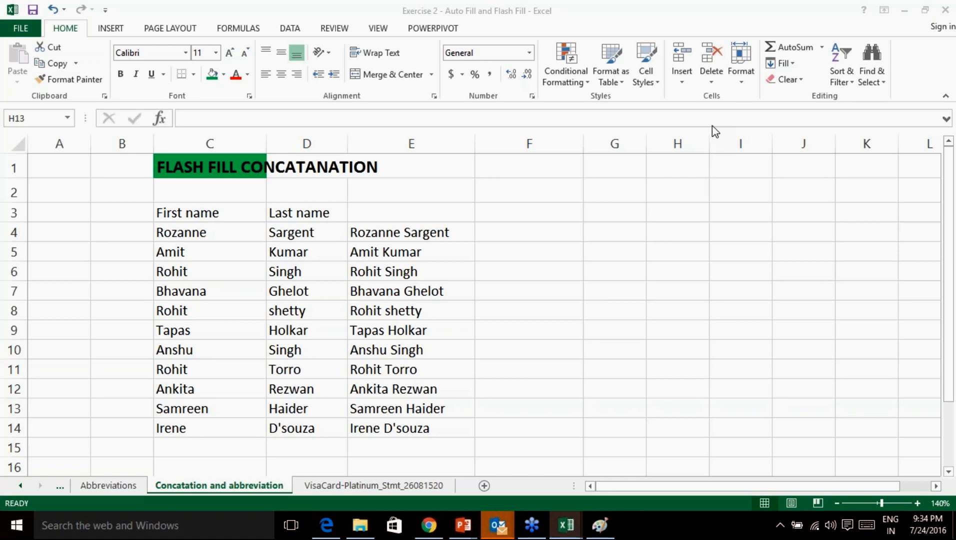
left_click(392, 488)
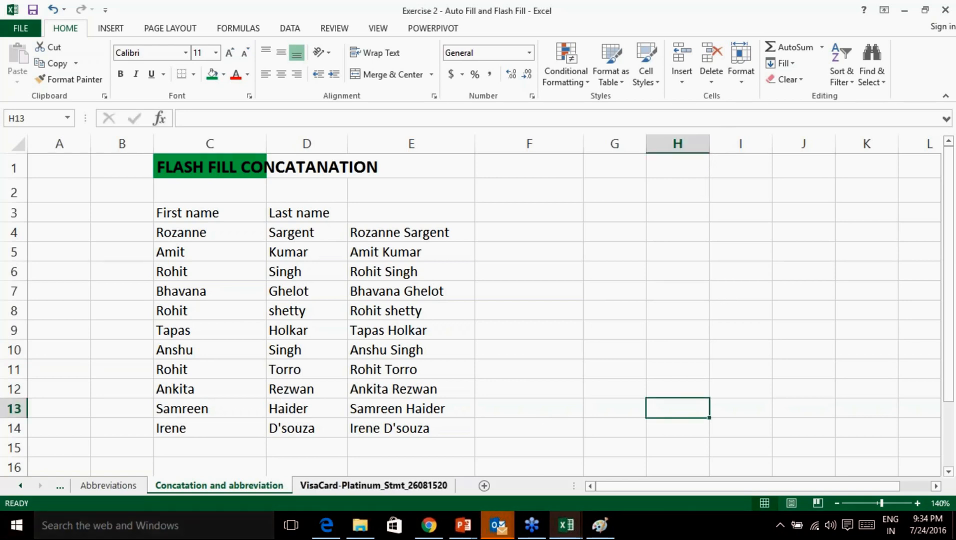
left_click(372, 492)
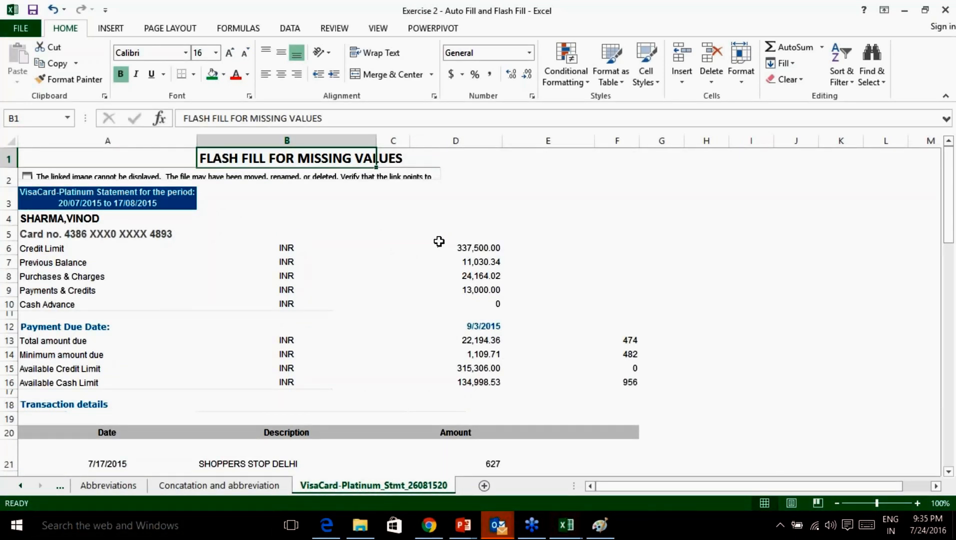
scroll(440, 241, "down", 5)
scroll(440, 242, "up", 5)
scroll(439, 241, "down", 4)
scroll(439, 242, "down", 1)
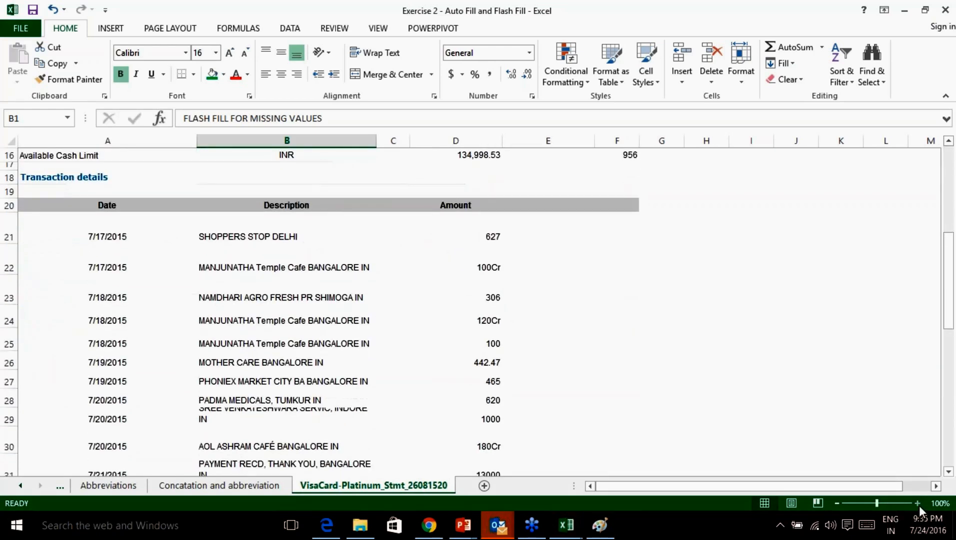
left_click(917, 503)
left_click(918, 504)
left_click_drag(602, 487, 594, 487)
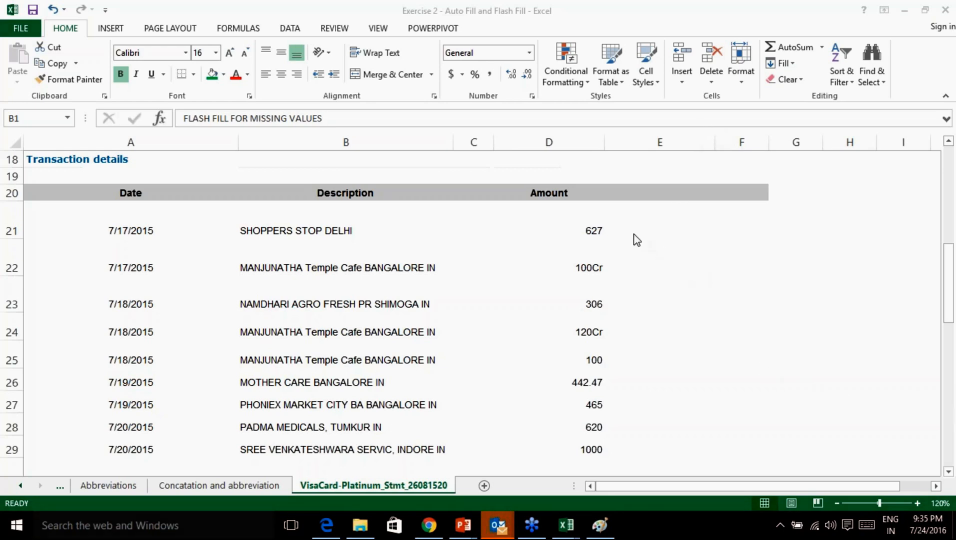
scroll(635, 239, "up", 6)
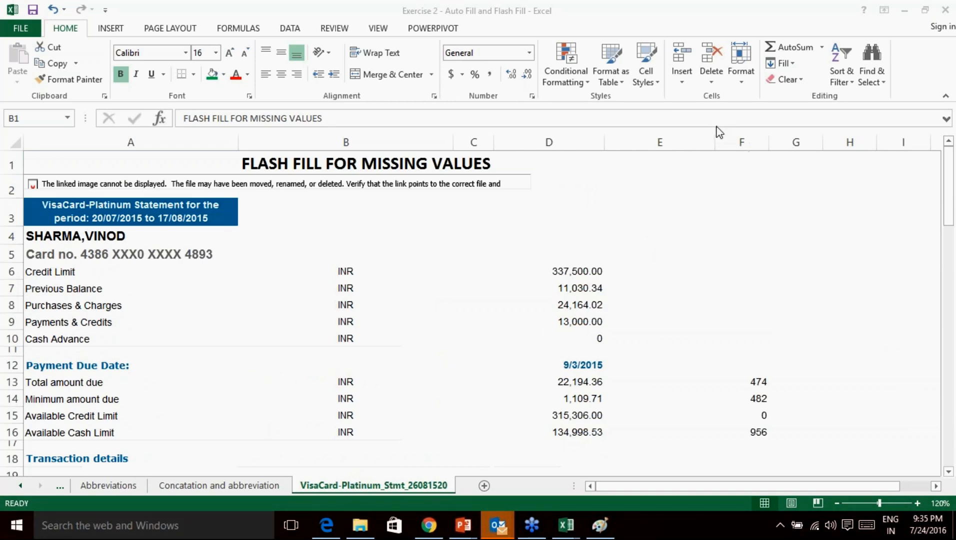
scroll(720, 263, "down", 4)
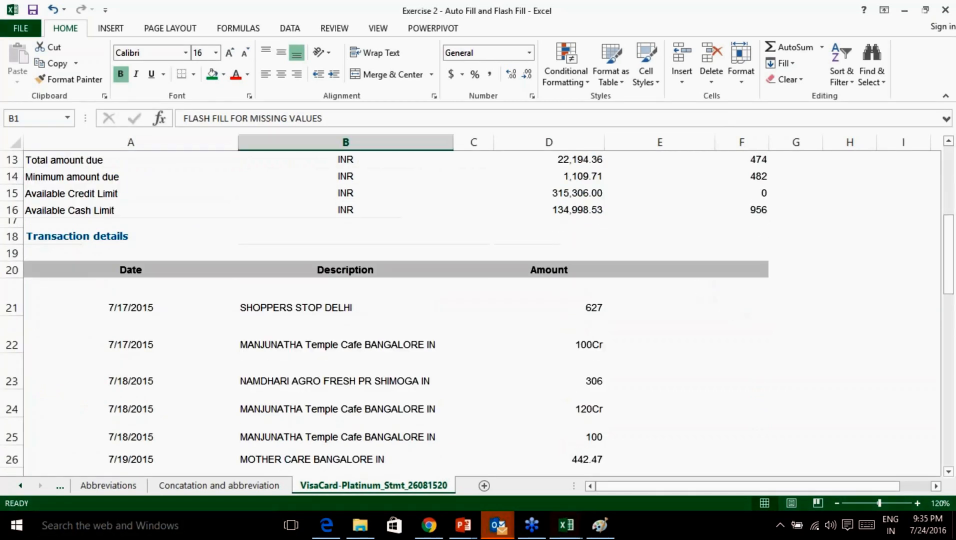
left_click(660, 270)
left_click(654, 308)
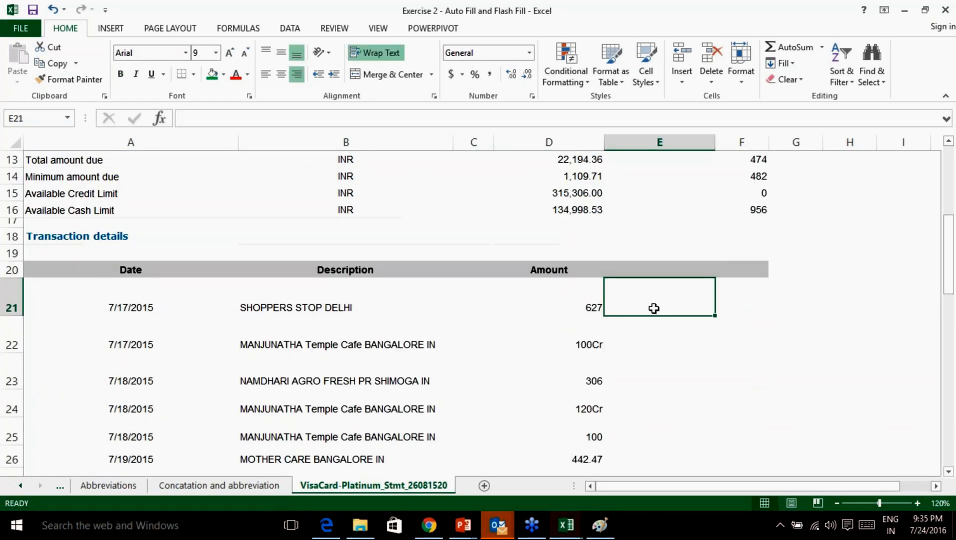
scroll(653, 305, "up", 4)
scroll(640, 264, "down", 1)
scroll(640, 266, "up", 1)
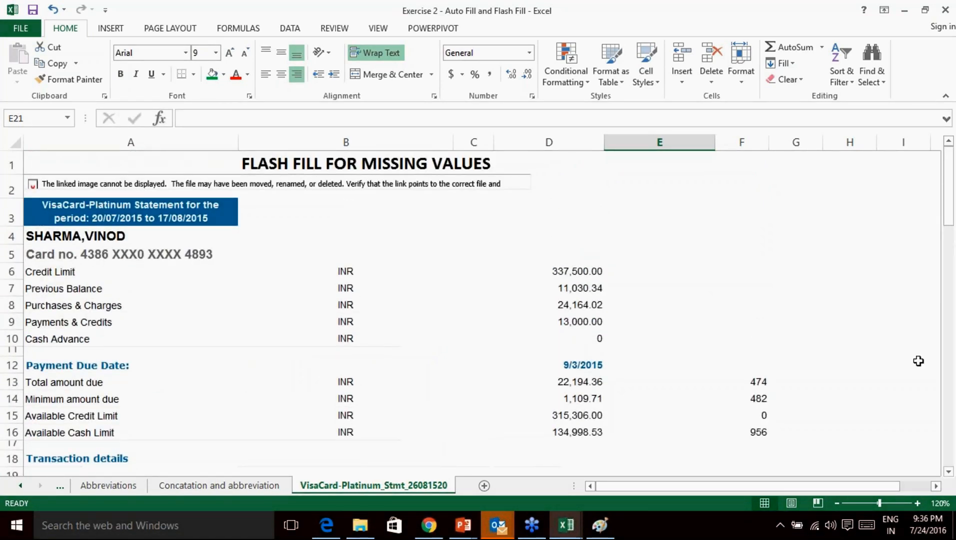
left_click(943, 403)
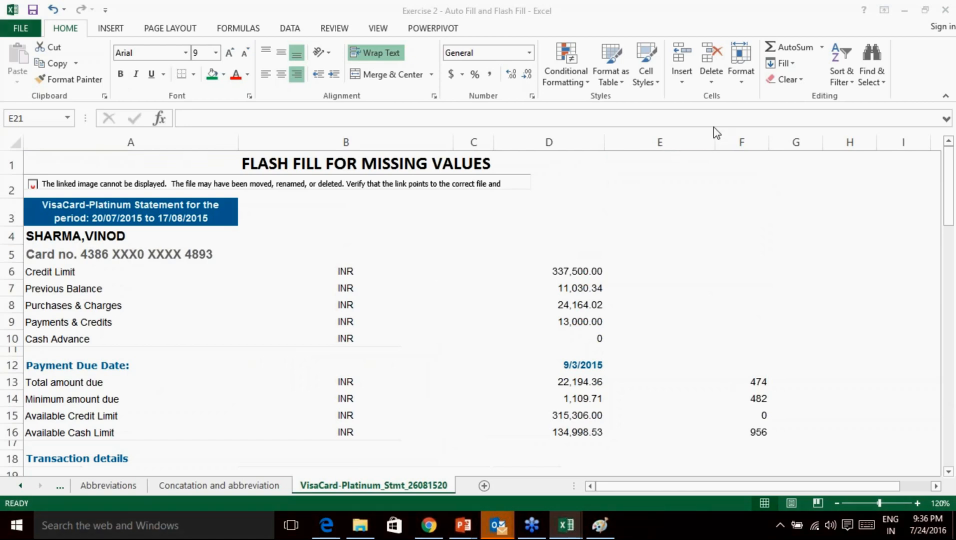
scroll(687, 266, "down", 5)
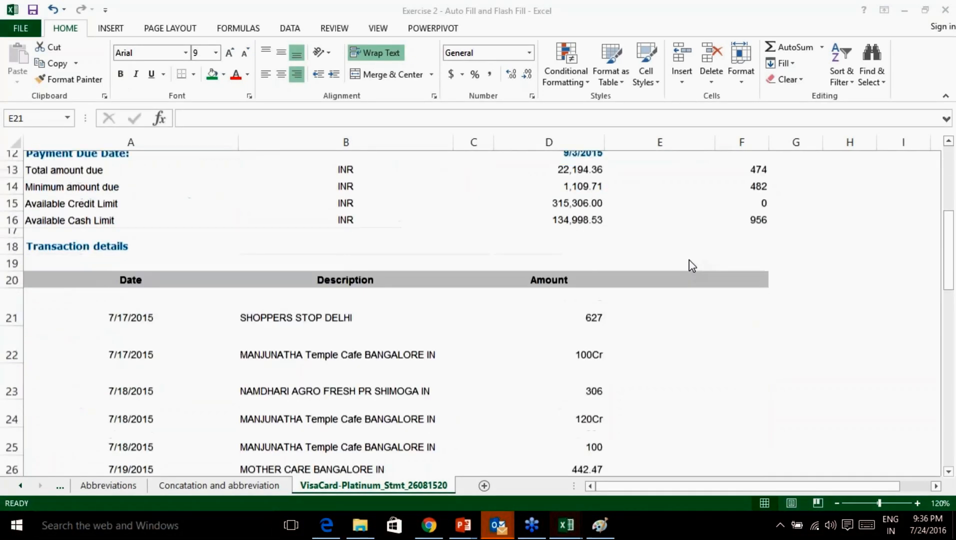
left_click(687, 265)
left_click(583, 256)
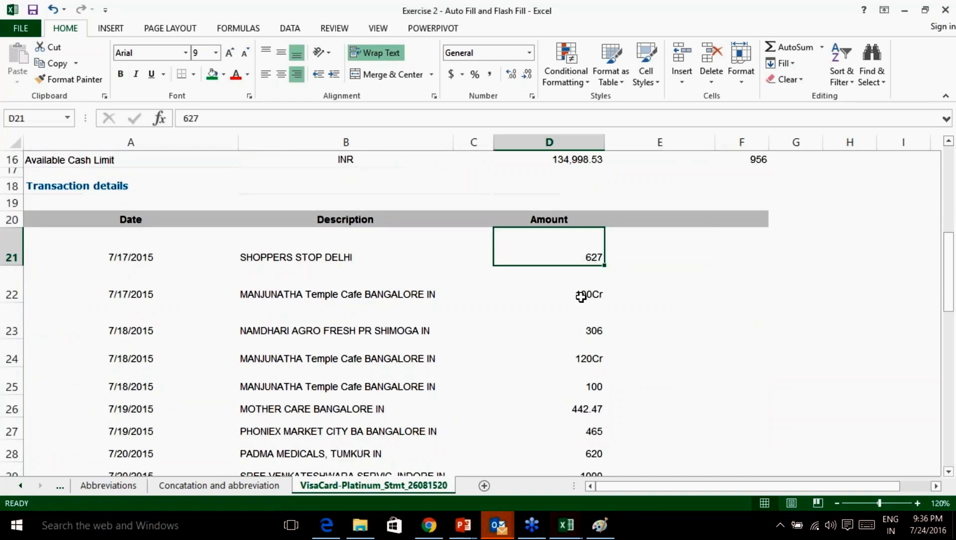
left_click(583, 296)
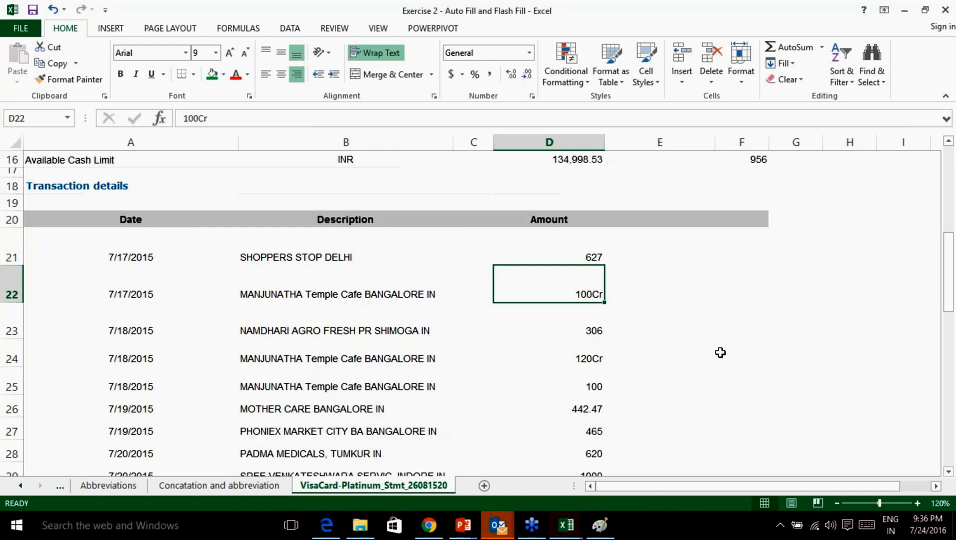
left_click(950, 411)
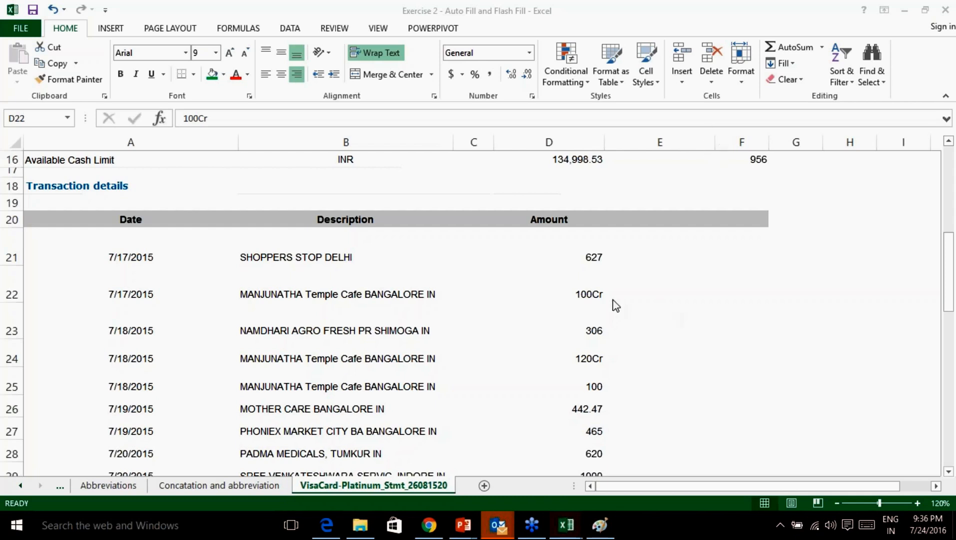
left_click(590, 295)
left_click(593, 325)
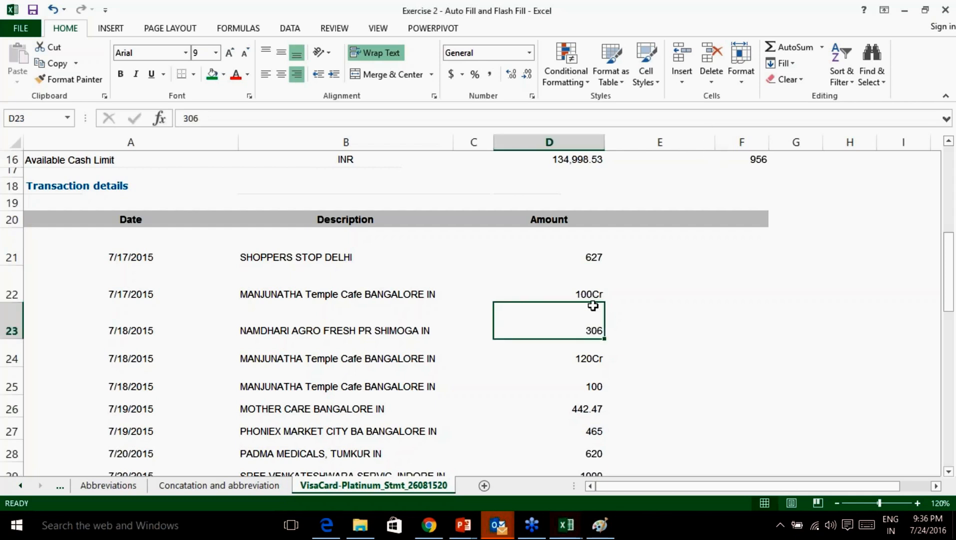
left_click(949, 407)
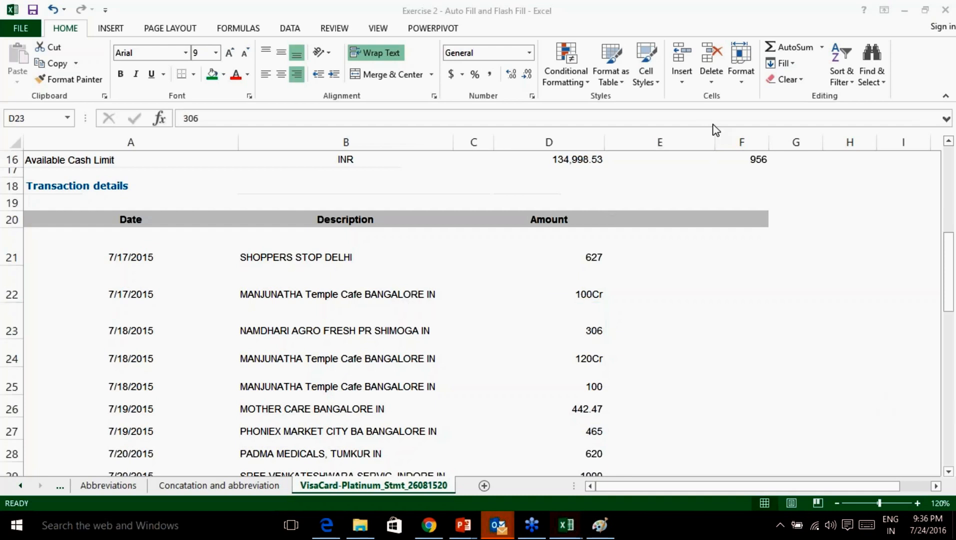
left_click(599, 302)
left_click(595, 258)
double_click(599, 258)
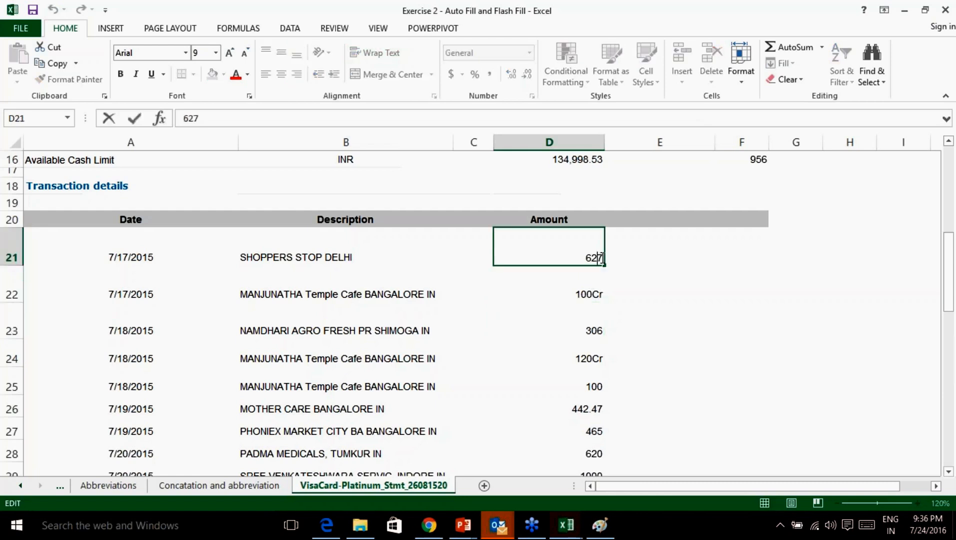
double_click(600, 258)
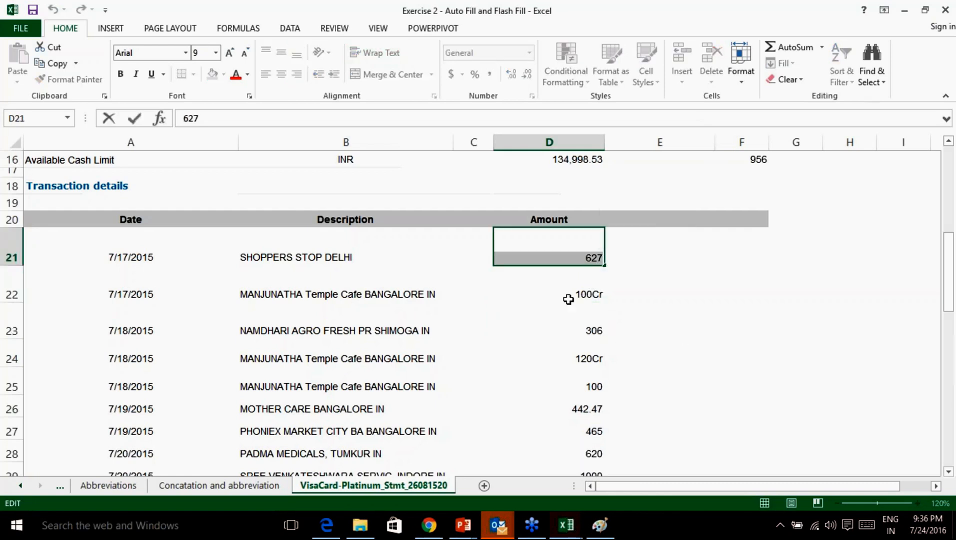
left_click(580, 271)
left_click(580, 258)
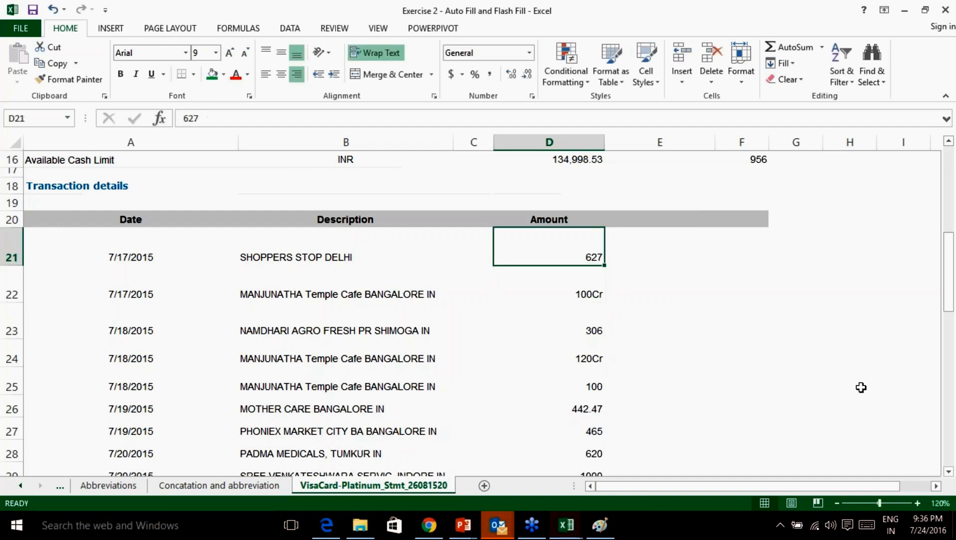
left_click(953, 407)
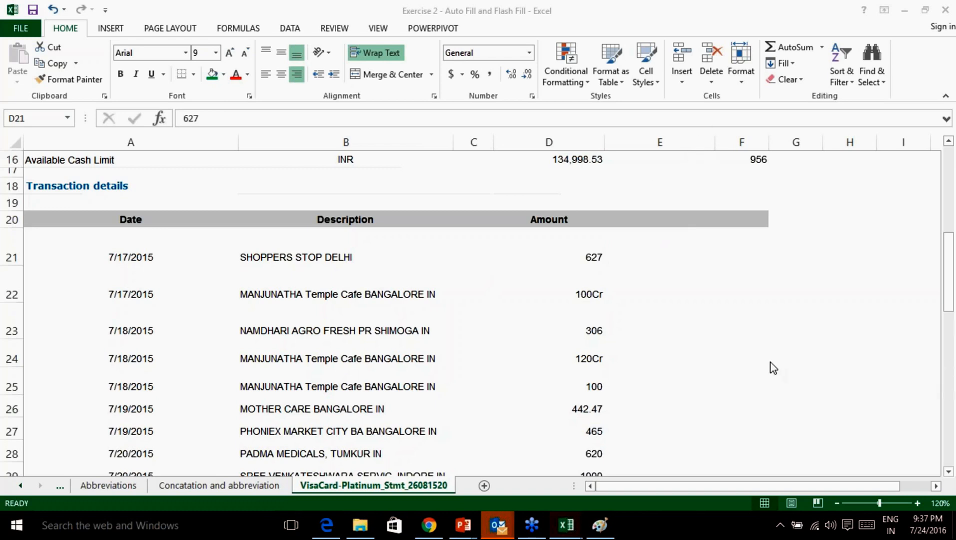
left_click(587, 258)
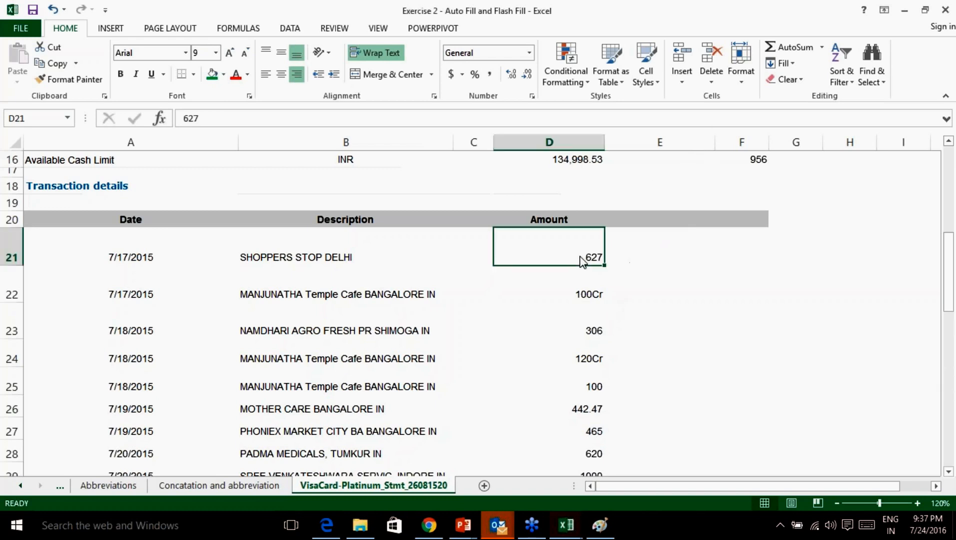
left_click(635, 260)
Add an AmountNew header in E20 with example amounts 627, 100 and 306 below it.
left_click(640, 219)
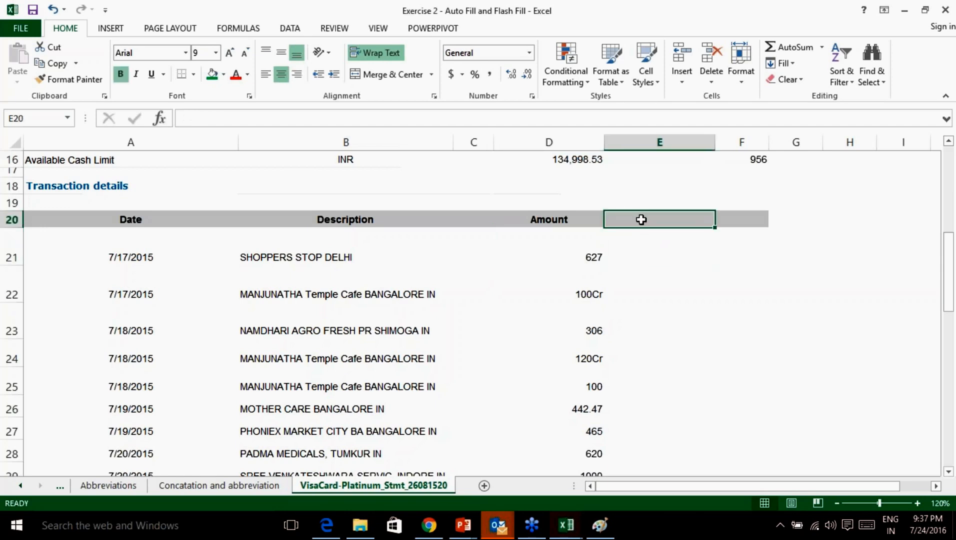
type("Amount")
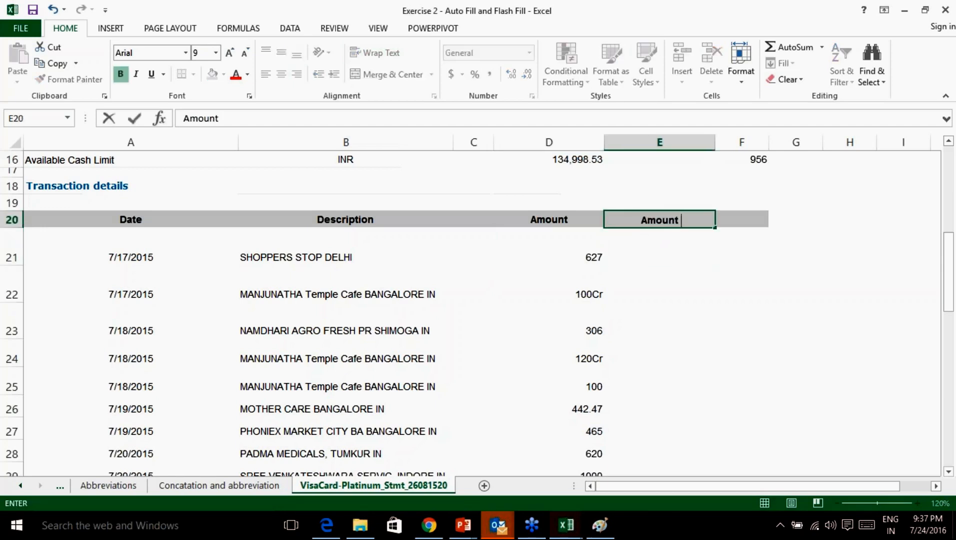
type("New")
left_click(645, 256)
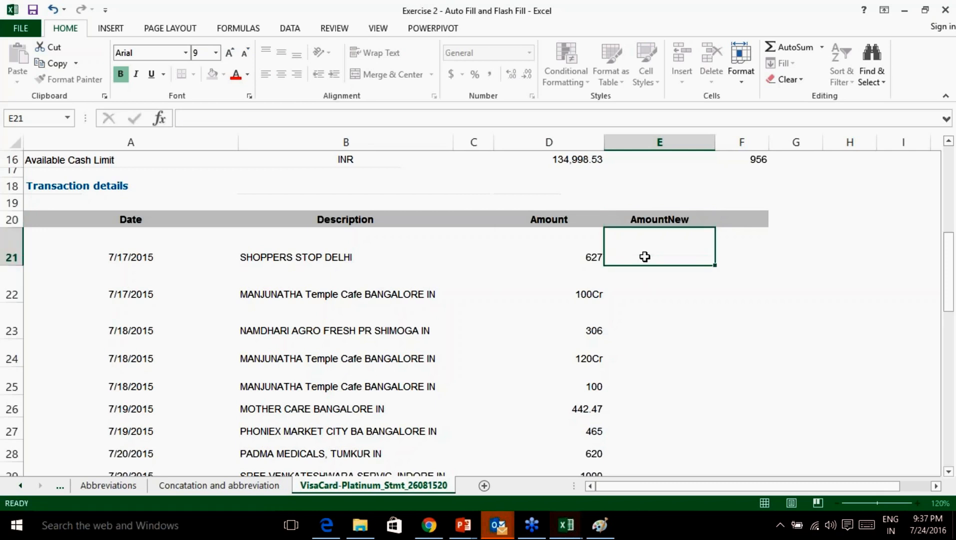
type("627")
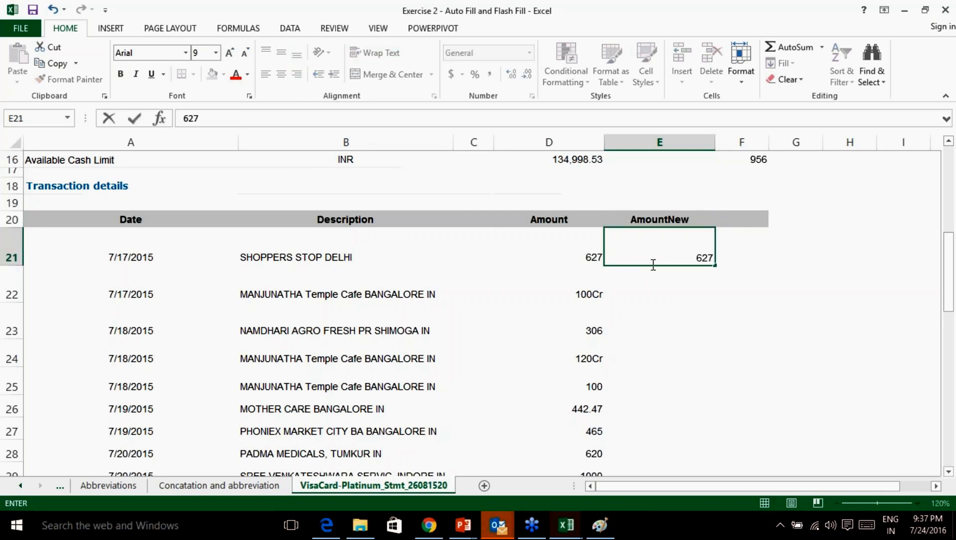
left_click(651, 298)
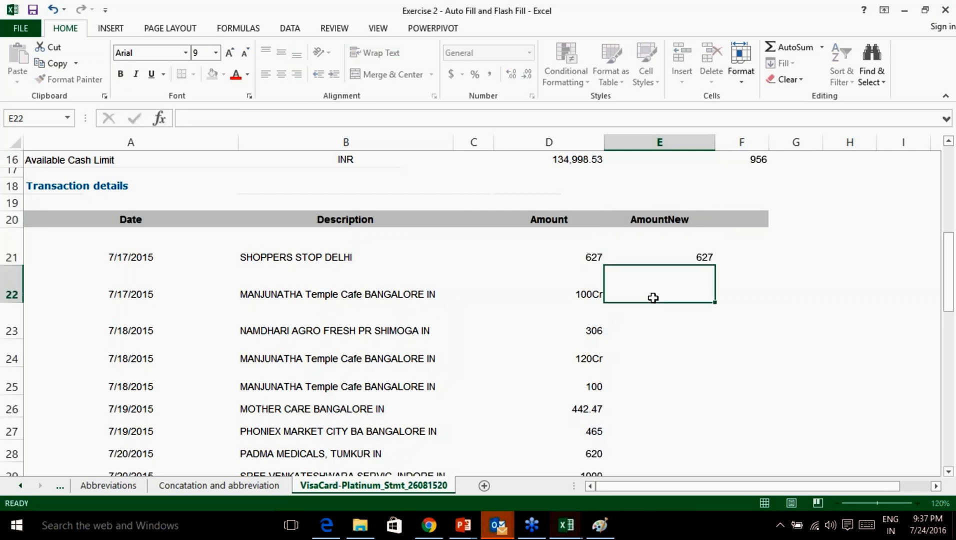
type("100")
left_click(665, 329)
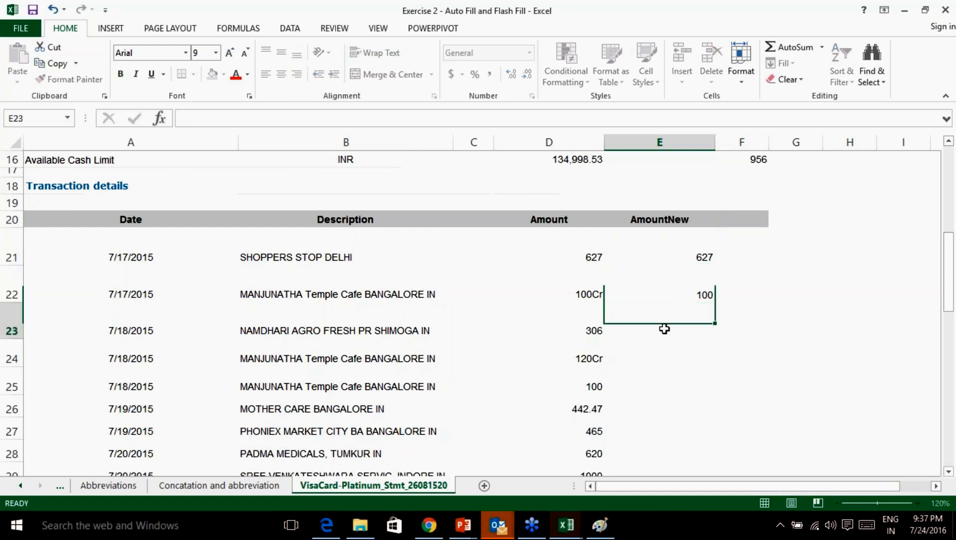
type("306")
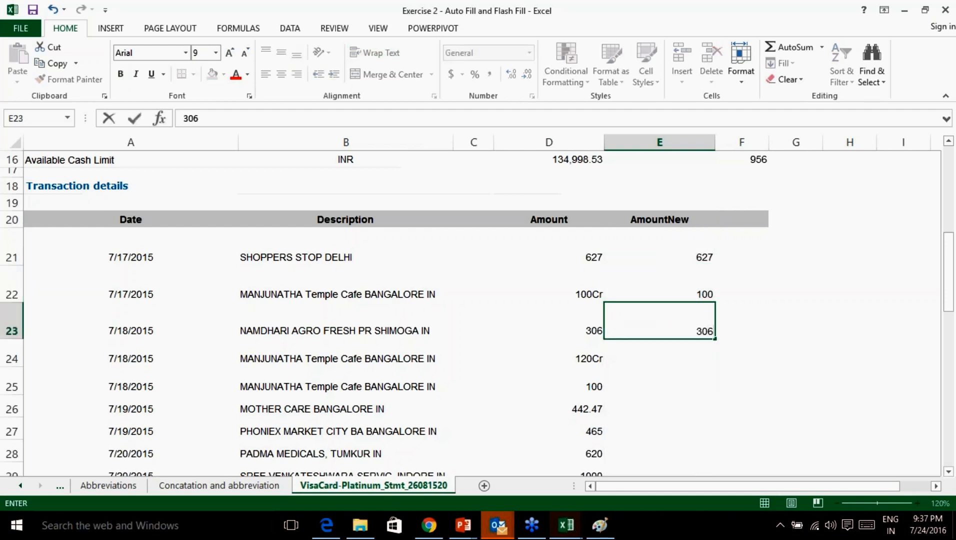
Flash Fill column E down to row 54 and verify 100Cr became 100.
left_click_drag(687, 252, 726, 430)
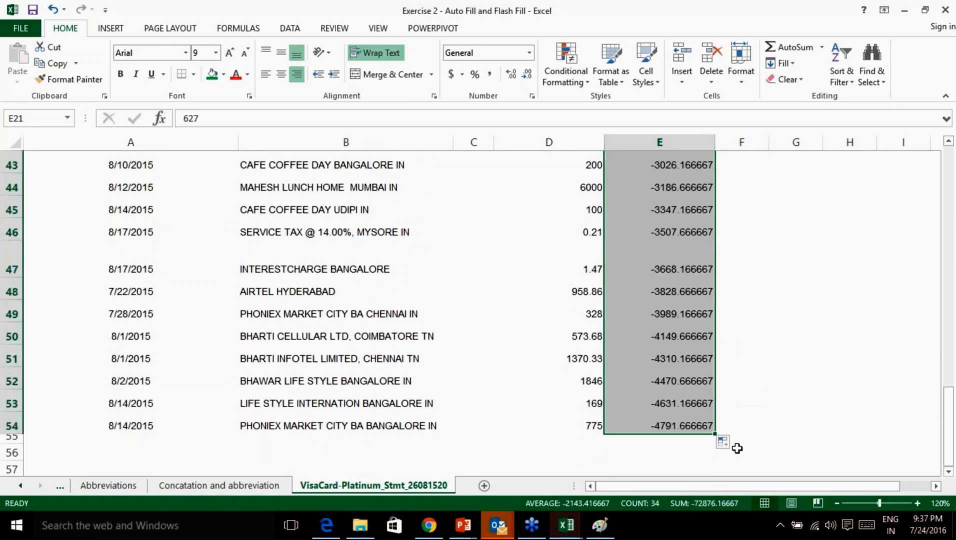
left_click(734, 446)
left_click(759, 428)
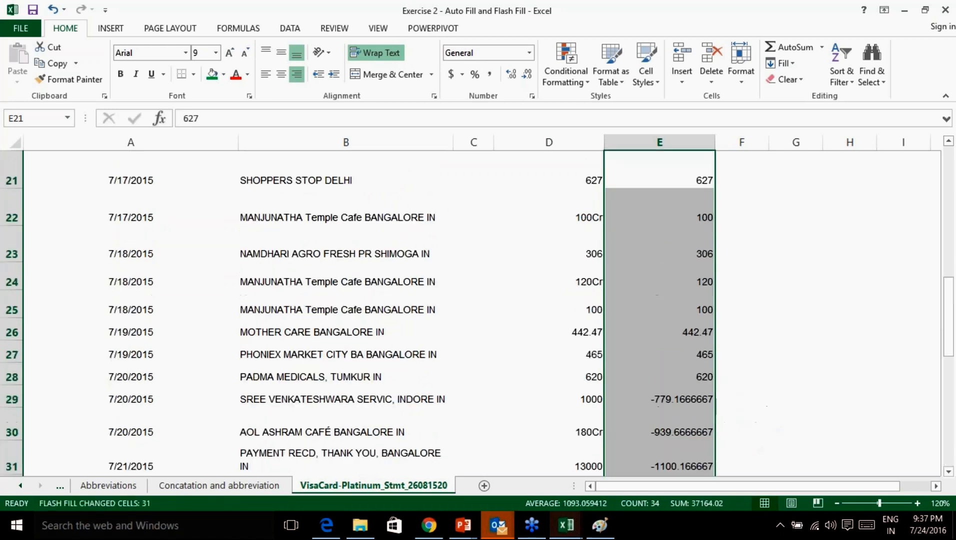
scroll(694, 330, "up", 2)
scroll(694, 328, "down", 3)
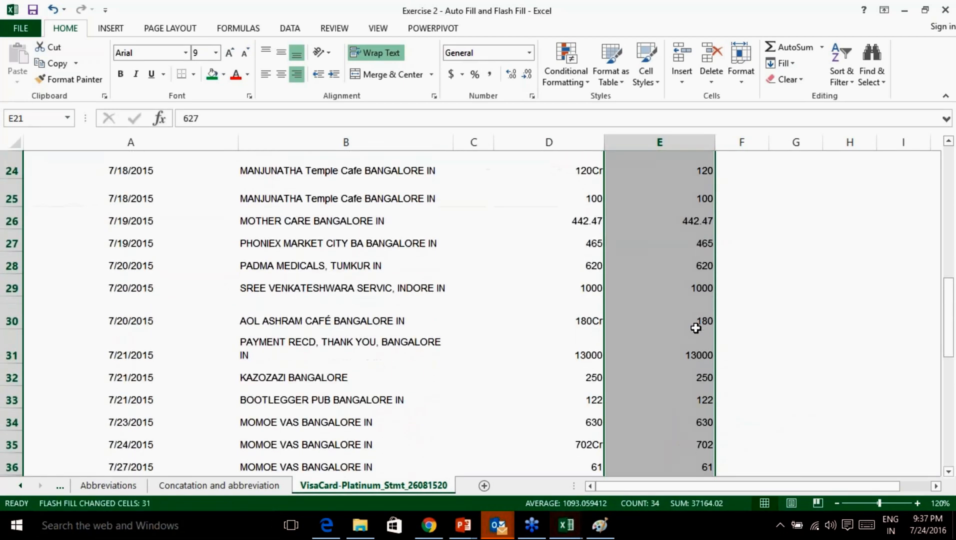
scroll(632, 260, "up", 2)
left_click(587, 264)
left_click(661, 267)
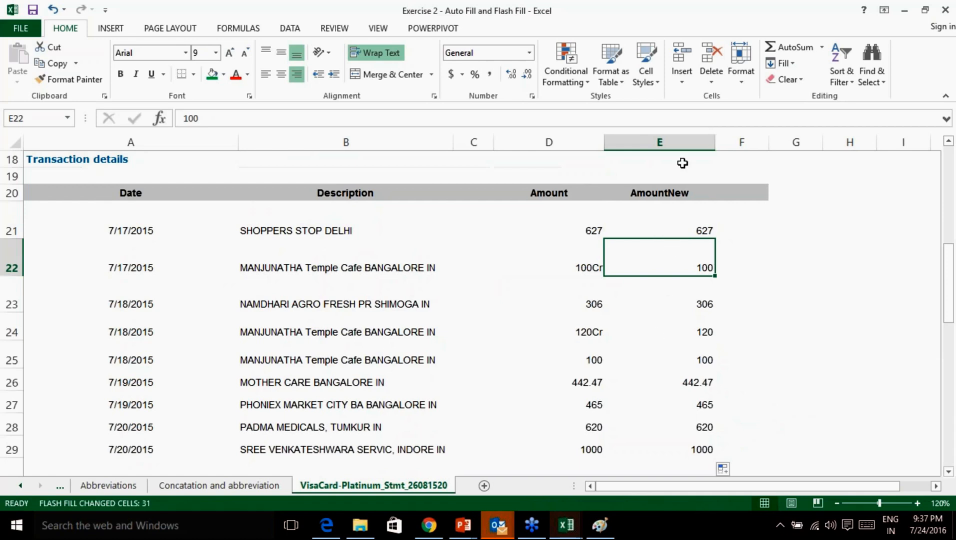
Insert a new column E before AmountNew and head it TRNType.
right_click(659, 142)
left_click(710, 244)
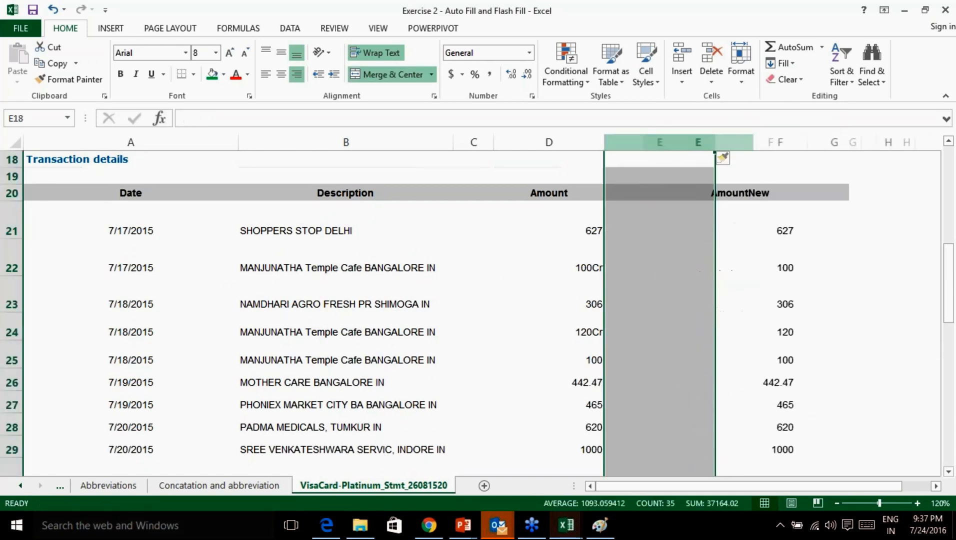
left_click(666, 224)
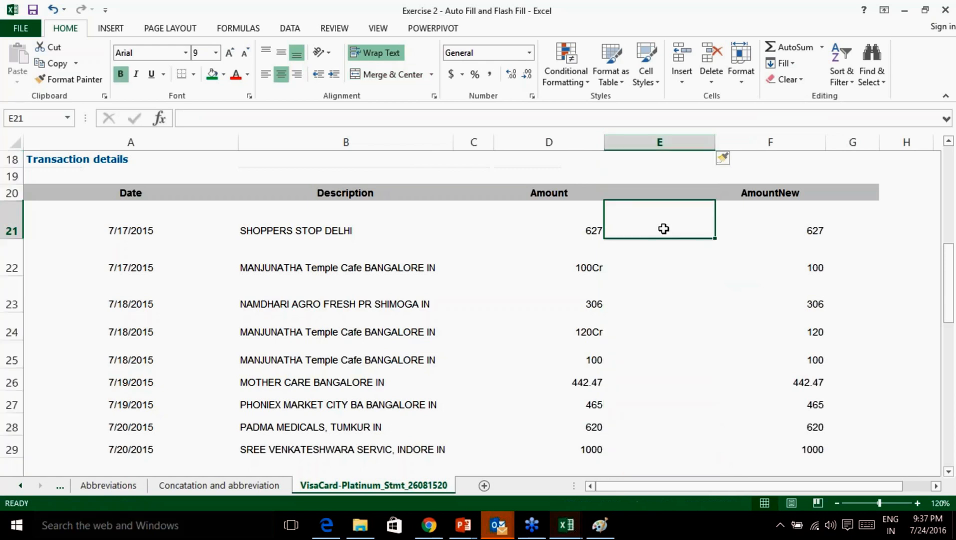
left_click(653, 193)
double_click(651, 192)
type("Type")
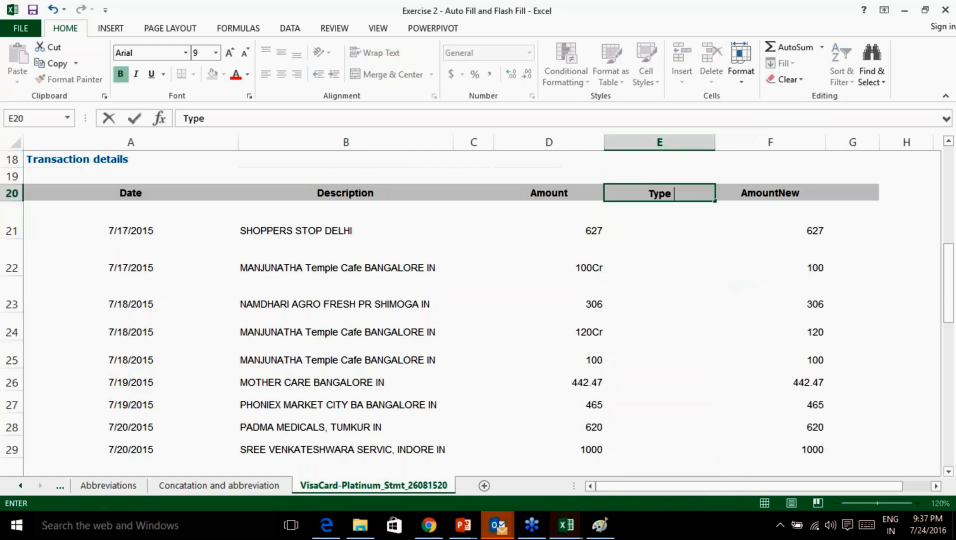
key("Left")
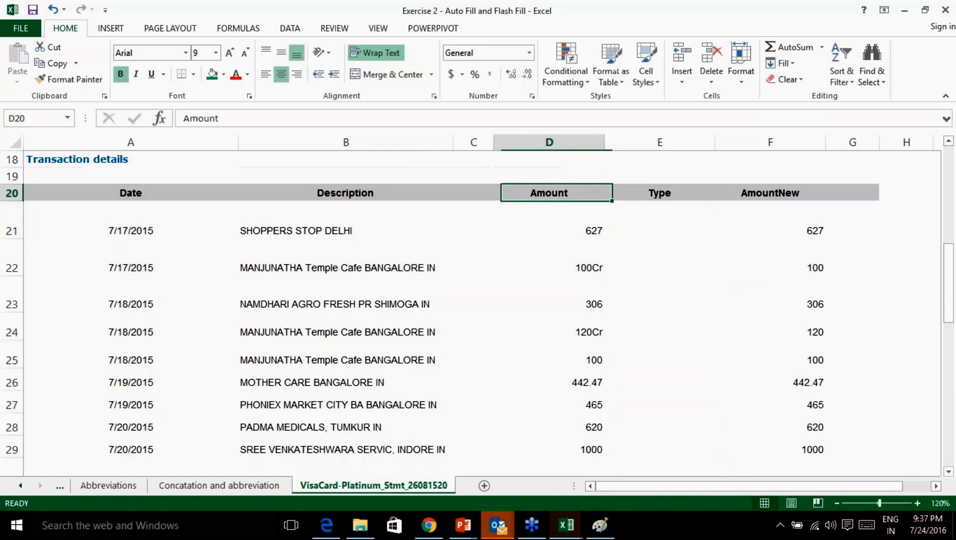
key("Right")
type("TRNType")
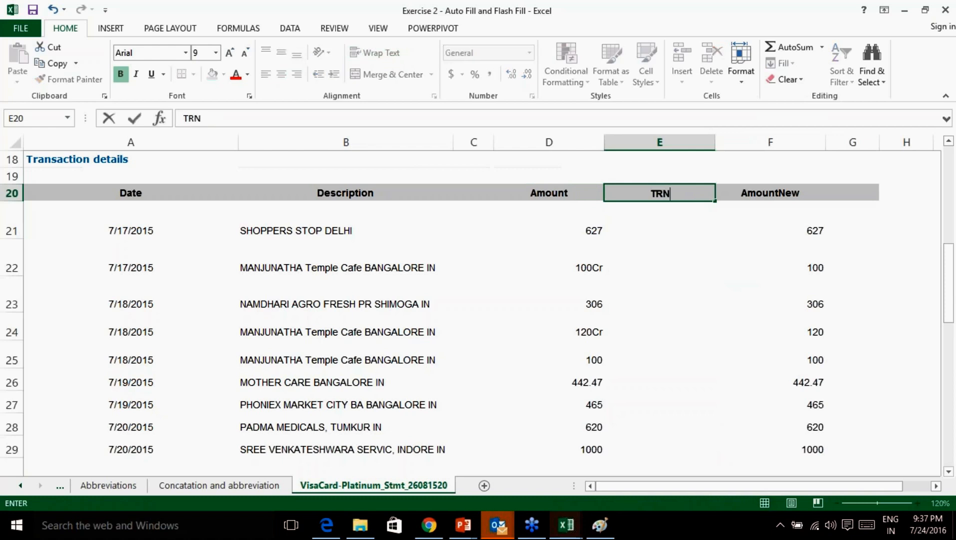
left_click(645, 229)
Enter Dr, Cr, Dr as the types for the first three transactions.
left_click(587, 235)
left_click(657, 234)
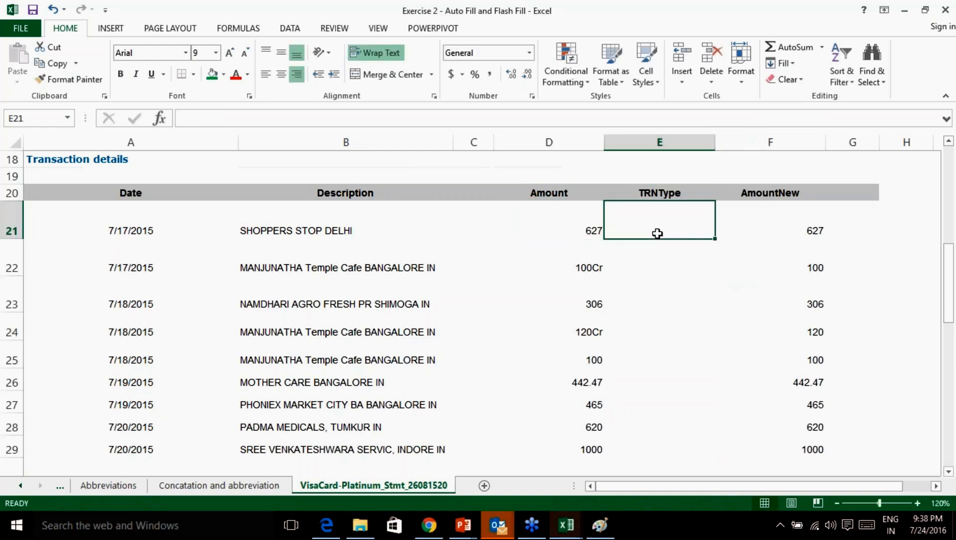
type("Dr")
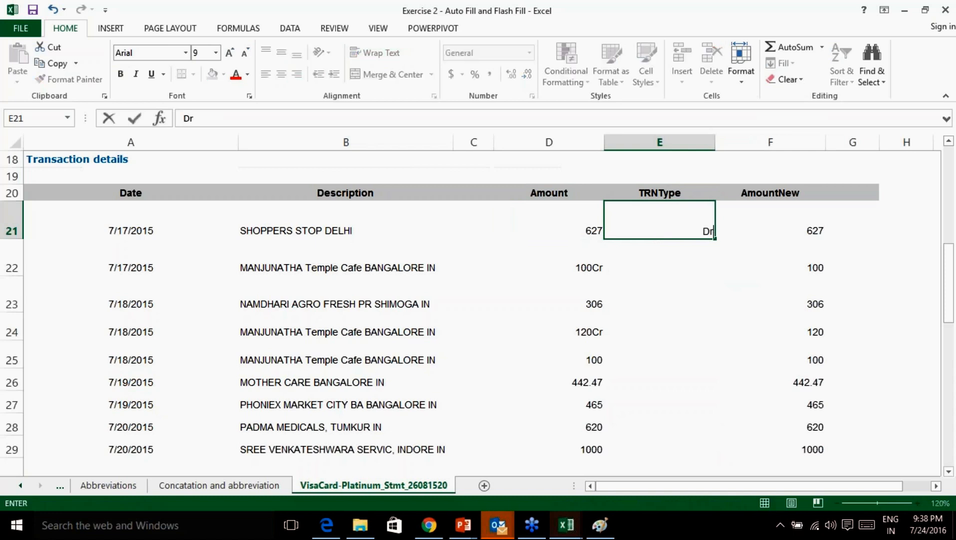
key("Return")
key("Up")
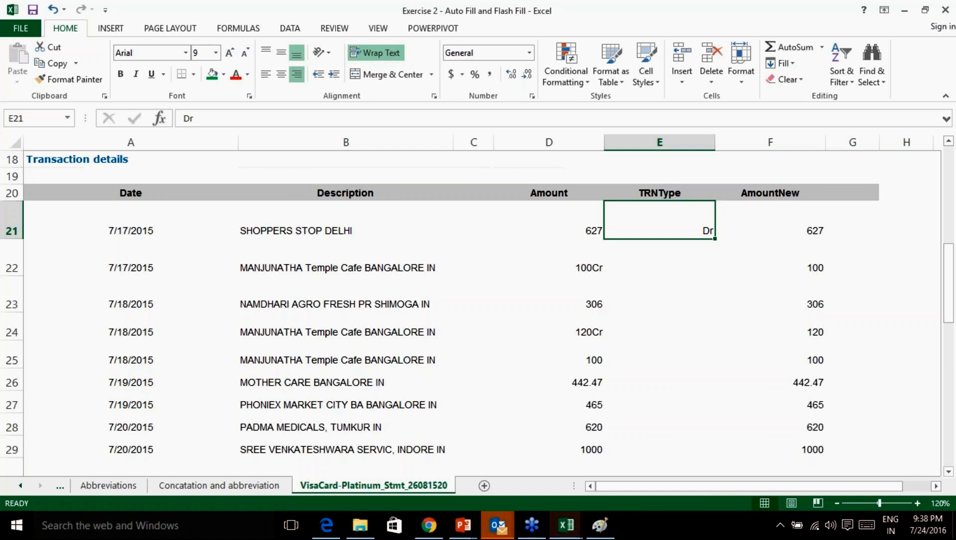
key("Down")
type("Cr")
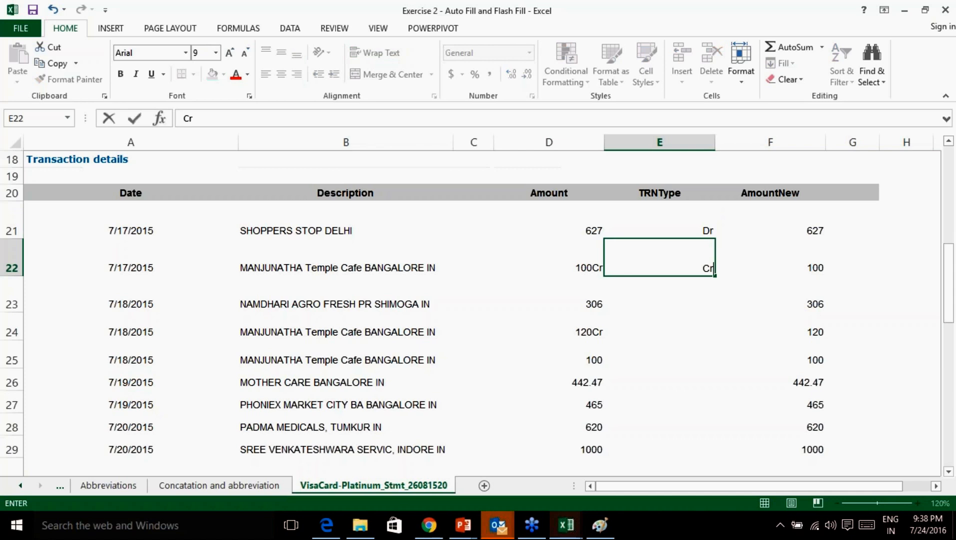
key("Return")
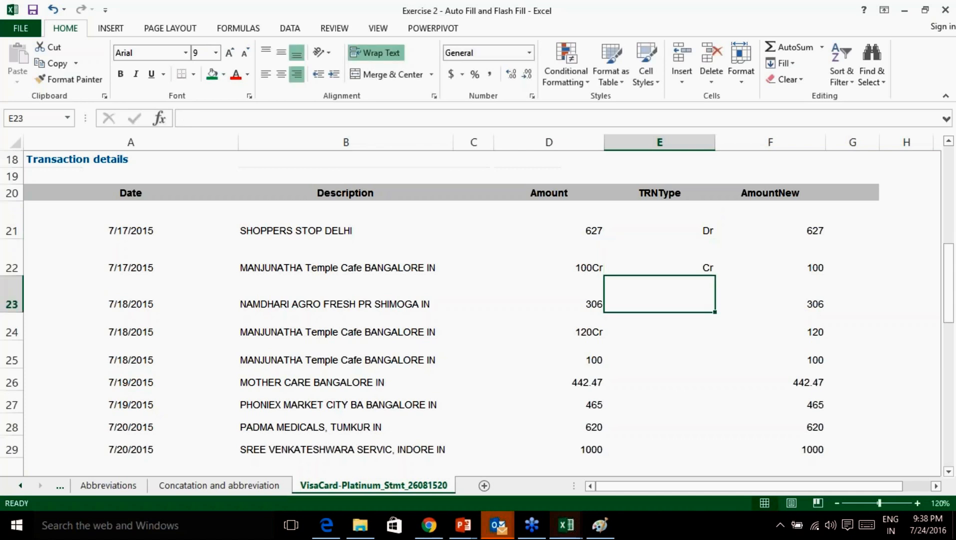
type("Dr")
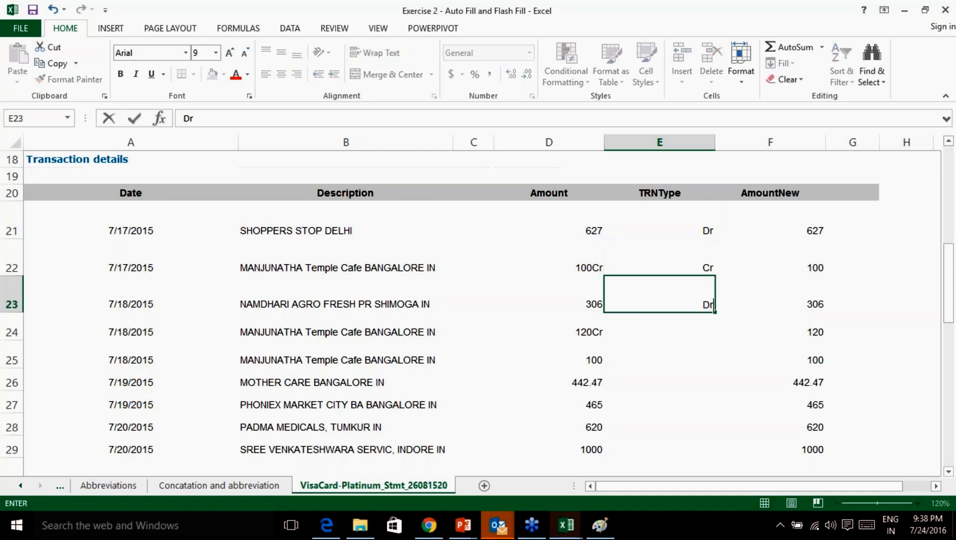
key("Return")
key("Up")
key("Up")
key("Up")
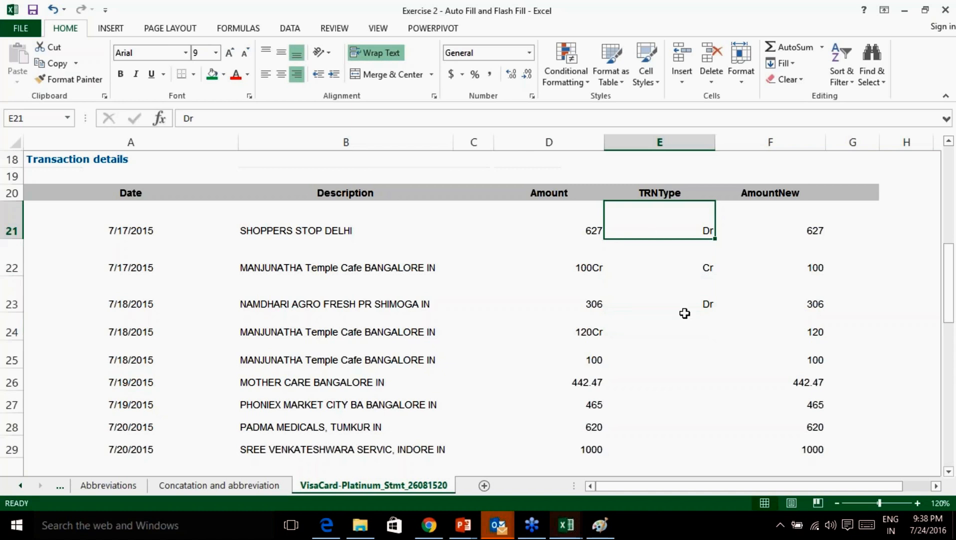
Check the Dr, Cr, Dr examples against amounts 627, 100Cr and 306.
left_click_drag(687, 226, 682, 299)
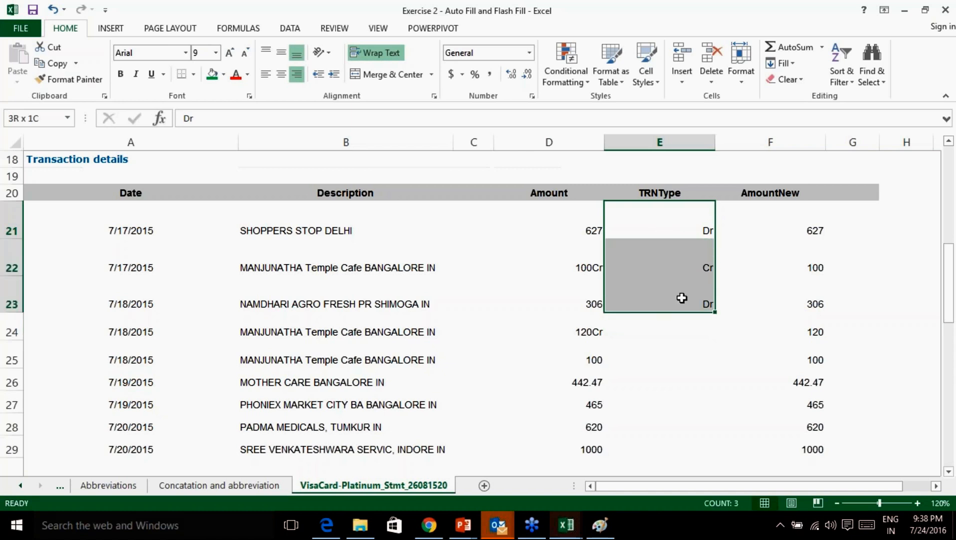
left_click(593, 230)
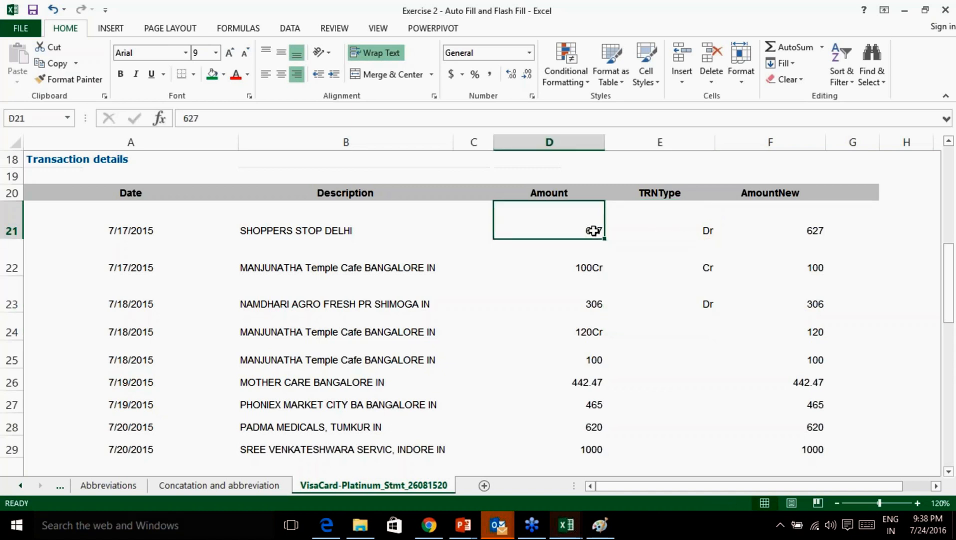
left_click(601, 264)
left_click(680, 263)
left_click(592, 305)
left_click(660, 301)
left_click(592, 229)
left_click_drag(592, 229, 595, 286)
left_click(692, 231)
left_click_drag(692, 231, 687, 301)
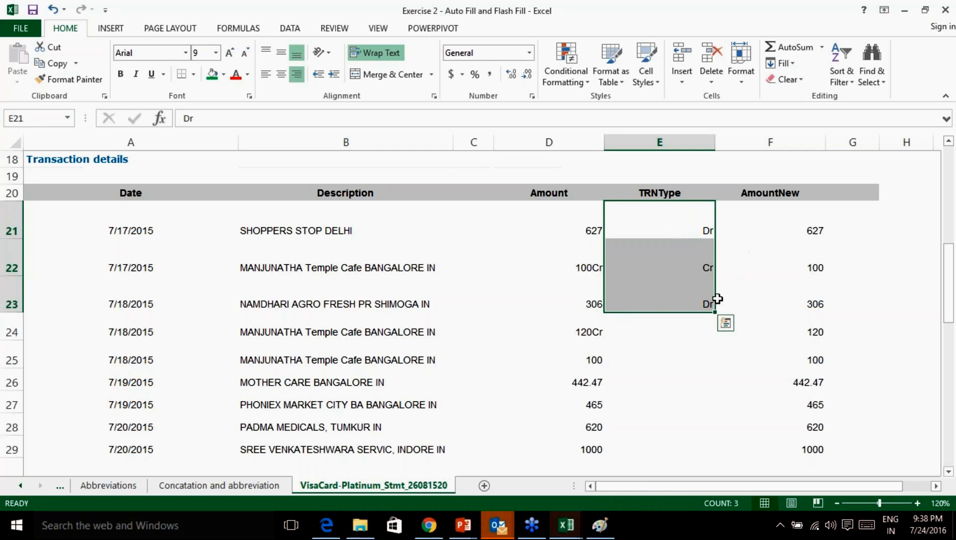
left_click(693, 242)
Fill the type examples down the column and switch Auto Fill Options to Flash Fill.
left_click_drag(679, 222, 713, 456)
left_click(734, 466)
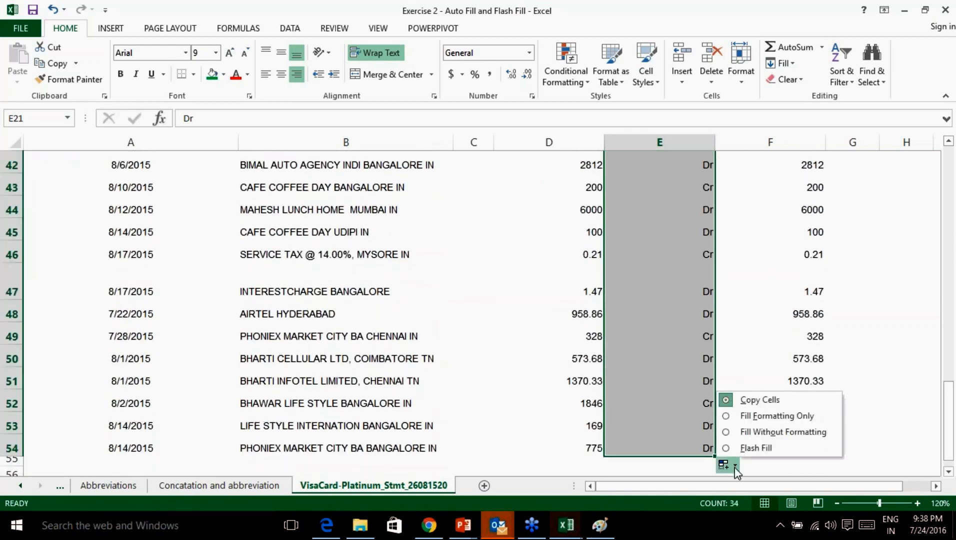
left_click(752, 449)
scroll(693, 364, "up", 1)
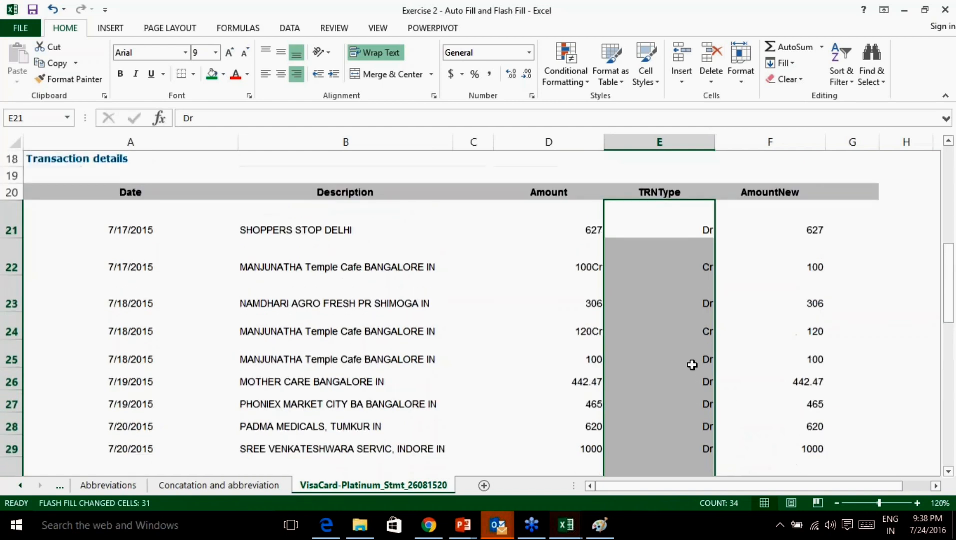
scroll(693, 364, "down", 1)
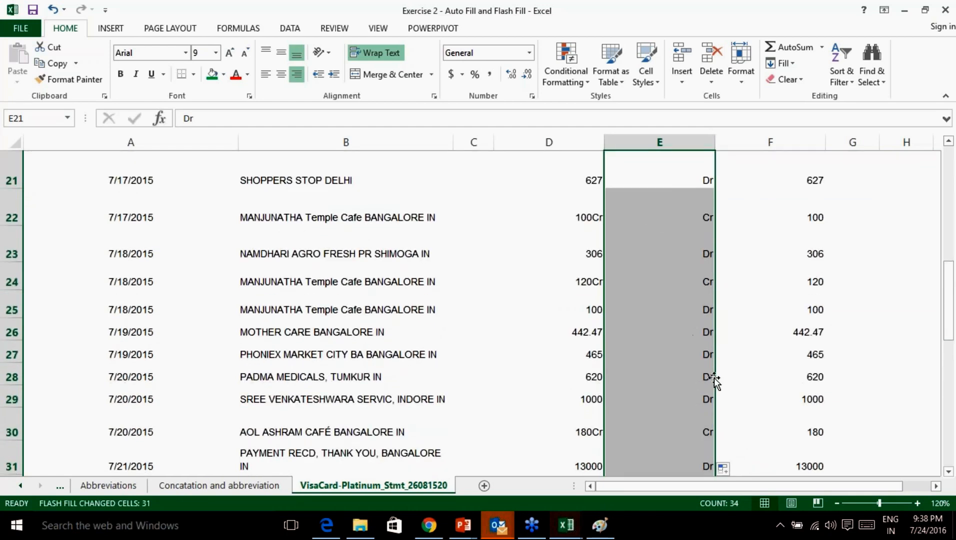
scroll(704, 378, "down", 1)
Verify that the 180Cr and 236Cr transactions were given type Cr.
left_click(590, 322)
left_click(682, 322)
scroll(646, 421, "down", 1)
left_click(601, 408)
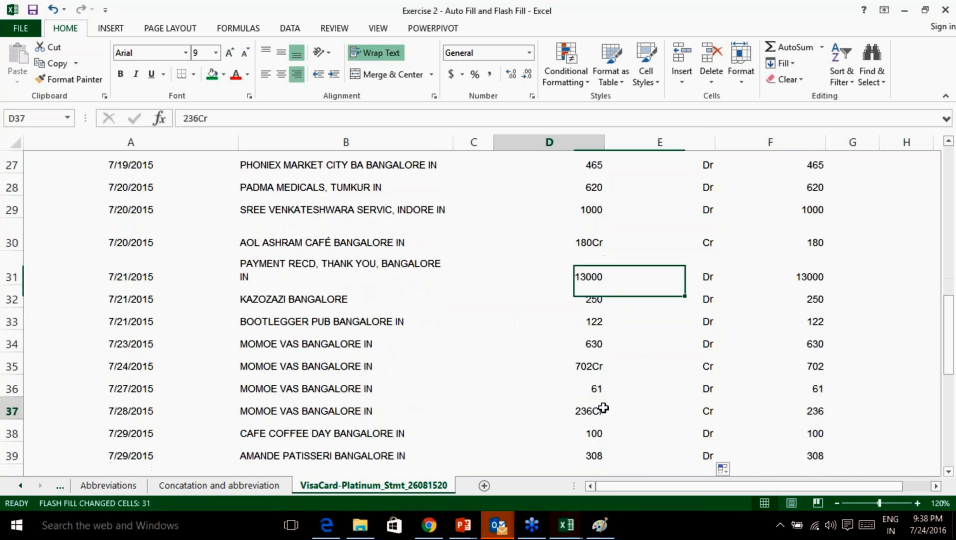
left_click(665, 406)
scroll(585, 390, "down", 2)
left_click(585, 390)
left_click(694, 395)
scroll(762, 404, "down", 5)
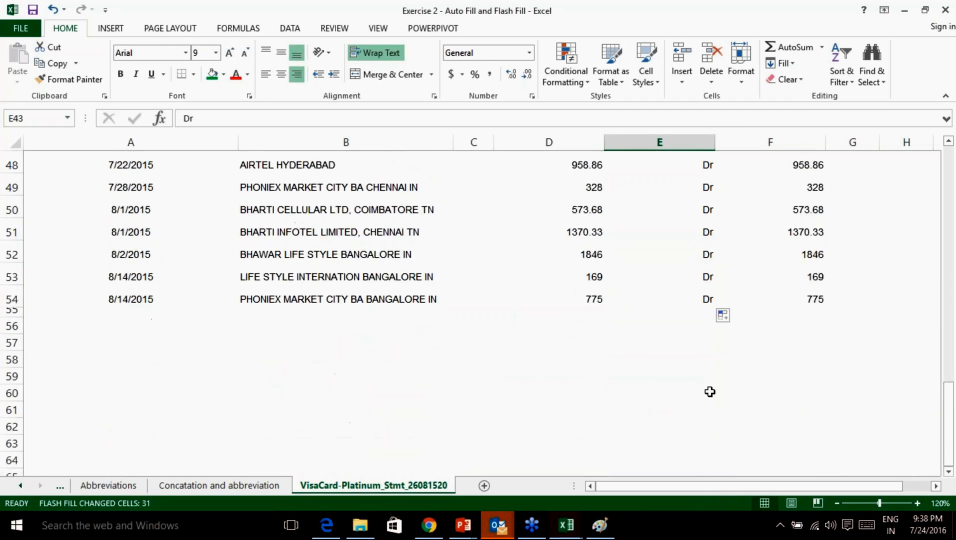
scroll(707, 373, "up", 15)
scroll(682, 221, "down", 4)
scroll(734, 248, "down", 1)
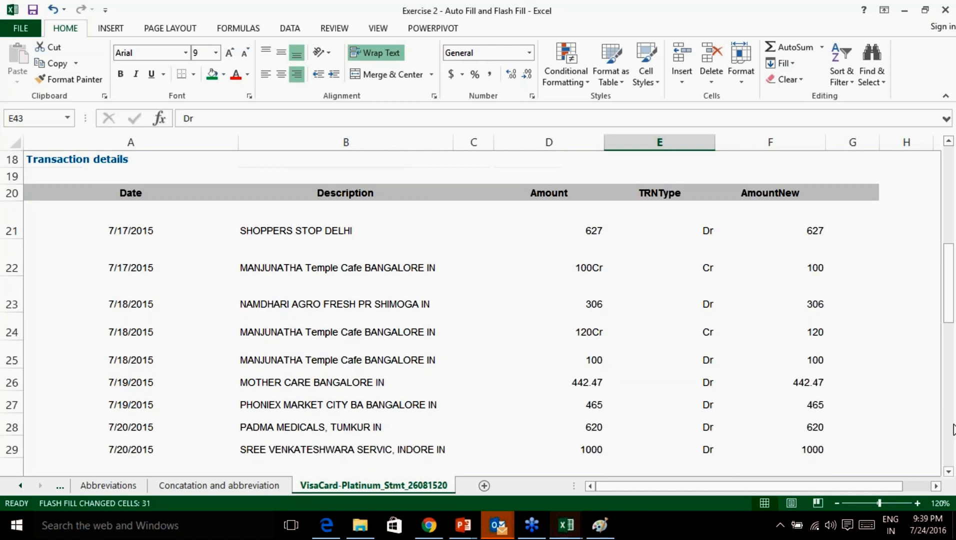
left_click(946, 404)
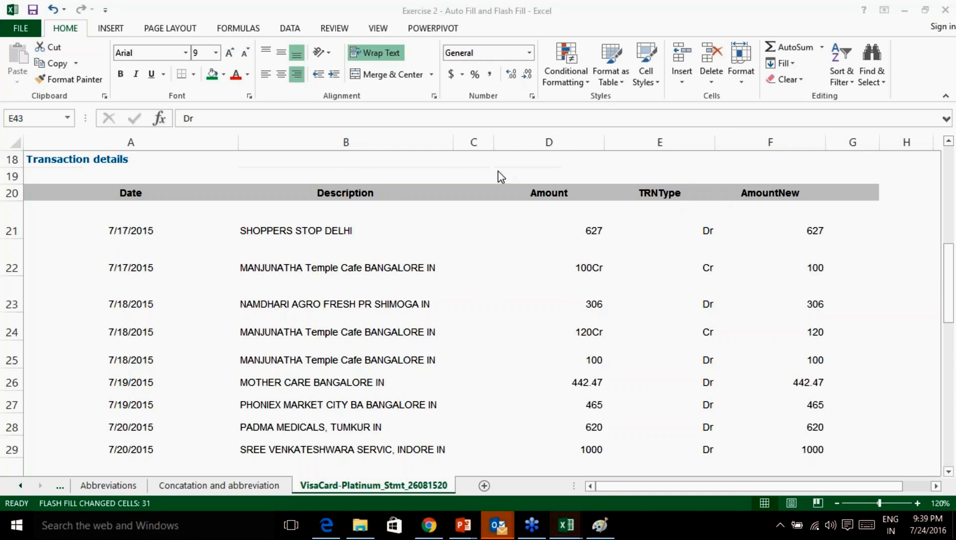
Enter DELHI and BANGALORE as the first two cities, widening column C and narrowing column A.
left_click(475, 145)
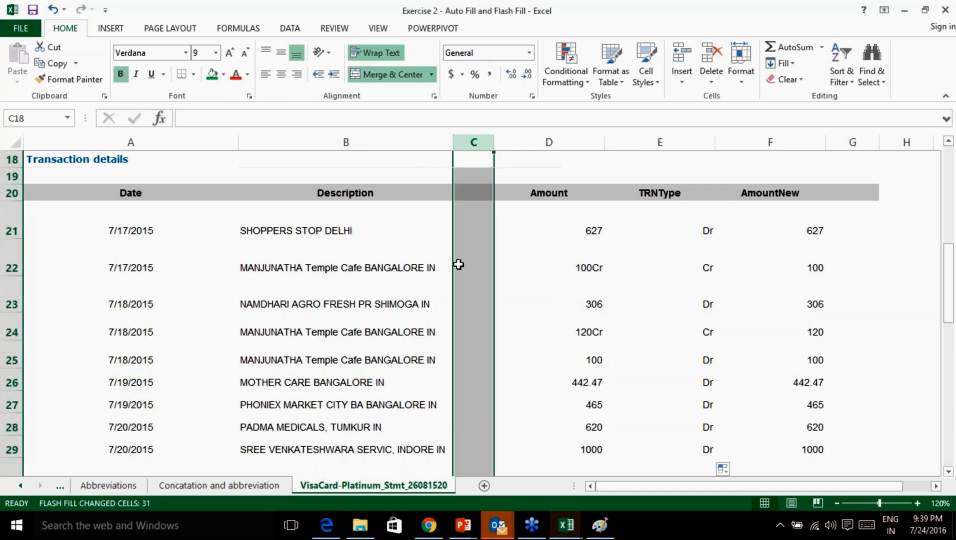
left_click(445, 250)
left_click(477, 229)
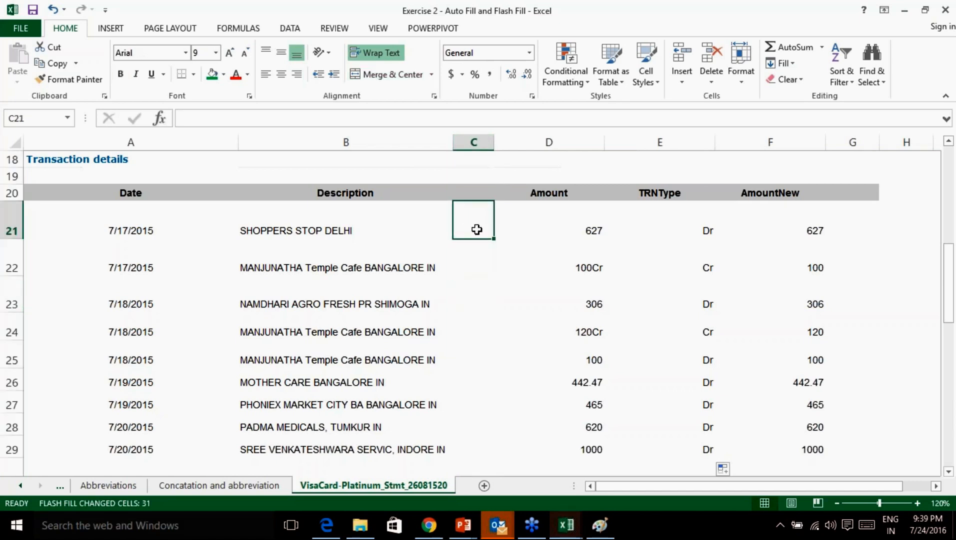
type("DELHI")
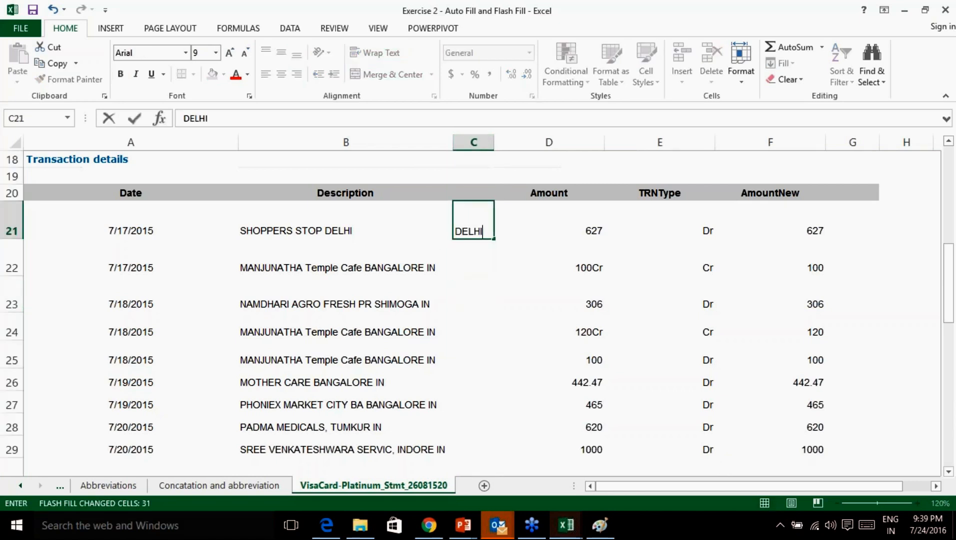
key("Return")
type("BANG")
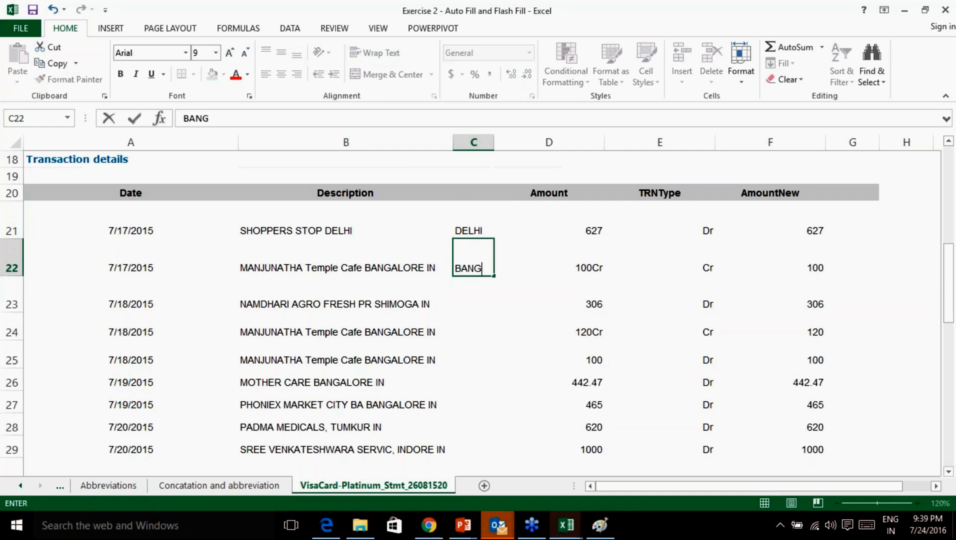
type("ALORE")
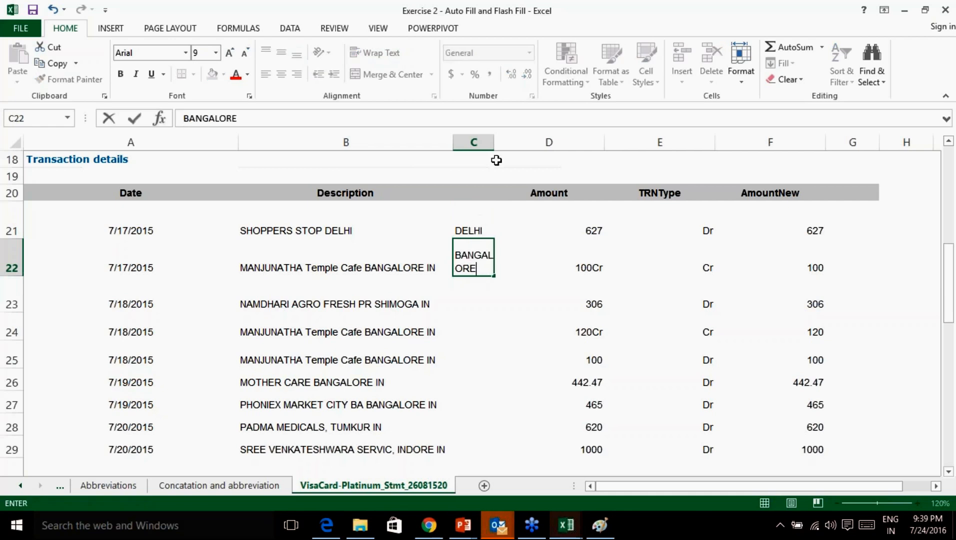
left_click(495, 139)
left_click_drag(494, 138, 538, 140)
left_click(238, 143)
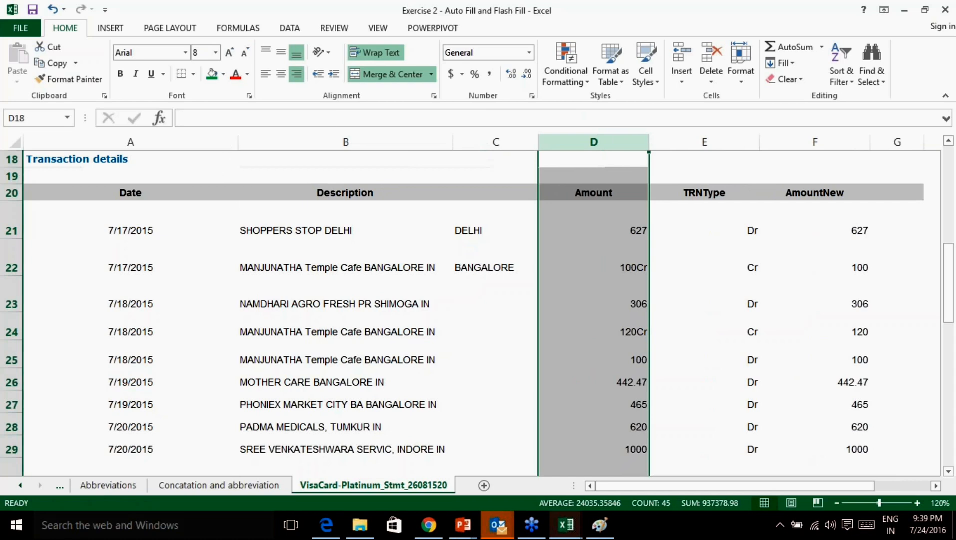
left_click_drag(238, 143, 179, 143)
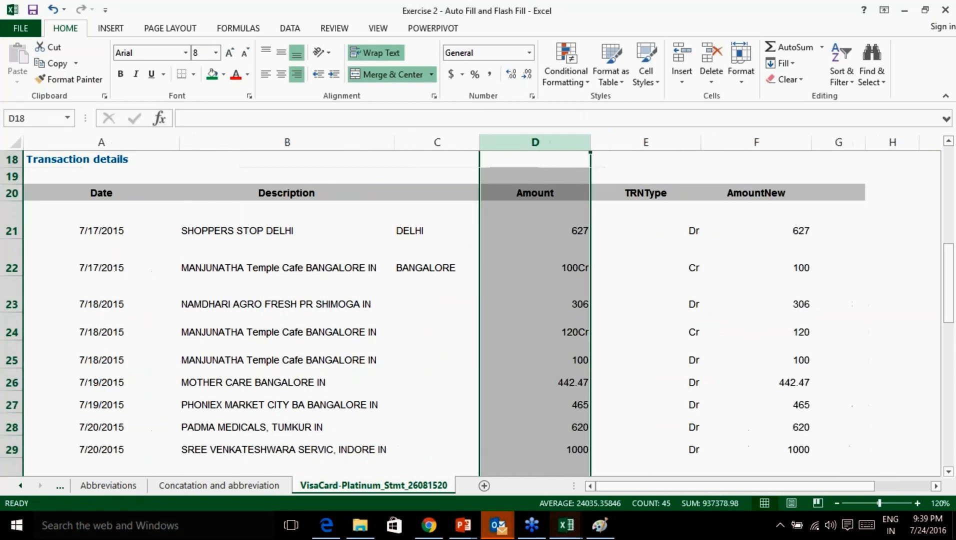
Copy DELHI down the city column, then convert the fill to Flash Fill.
left_click(423, 232)
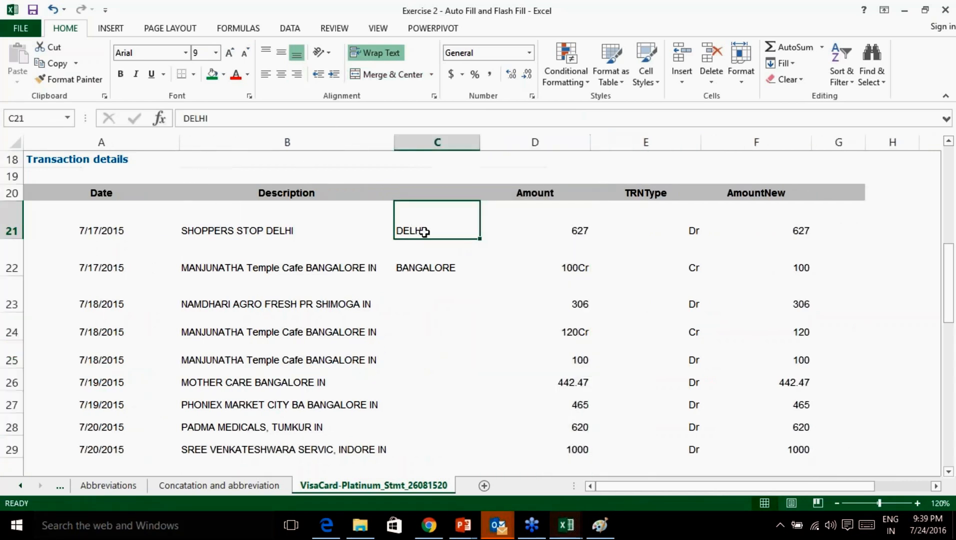
left_click(444, 265)
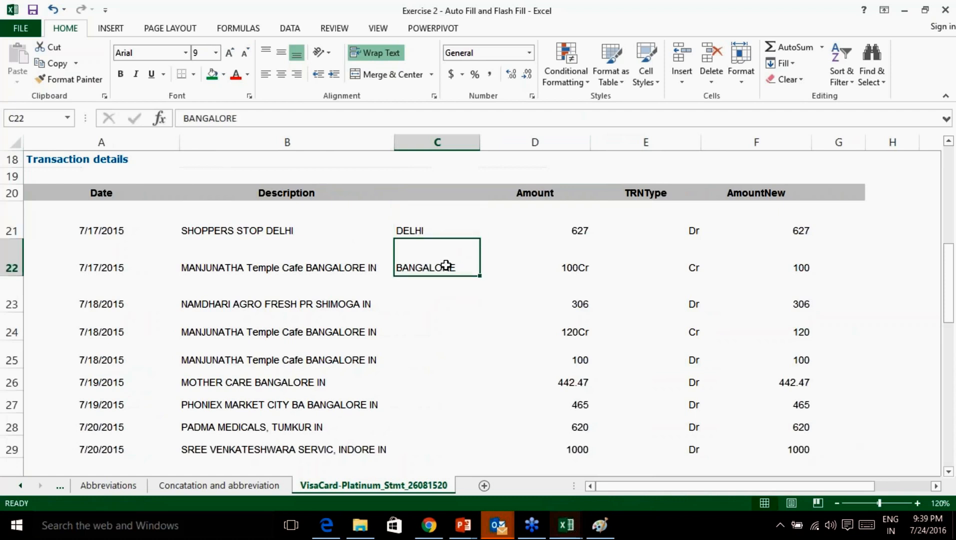
left_click(439, 233)
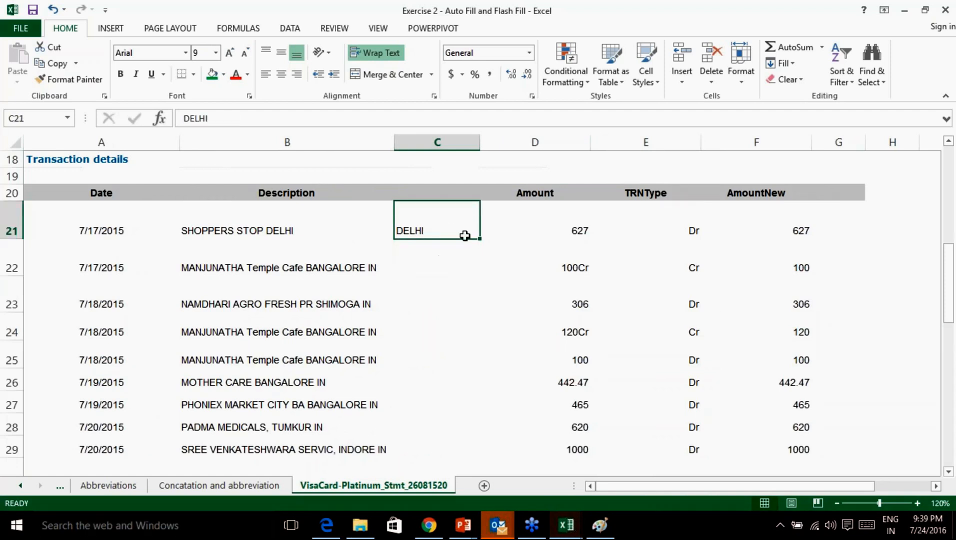
left_click_drag(478, 239, 486, 433)
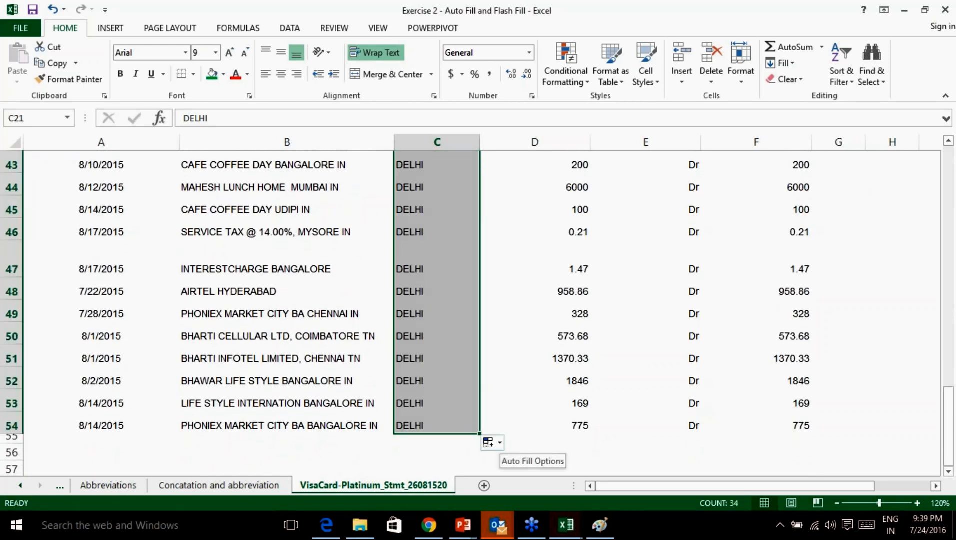
left_click(488, 441)
left_click(522, 425)
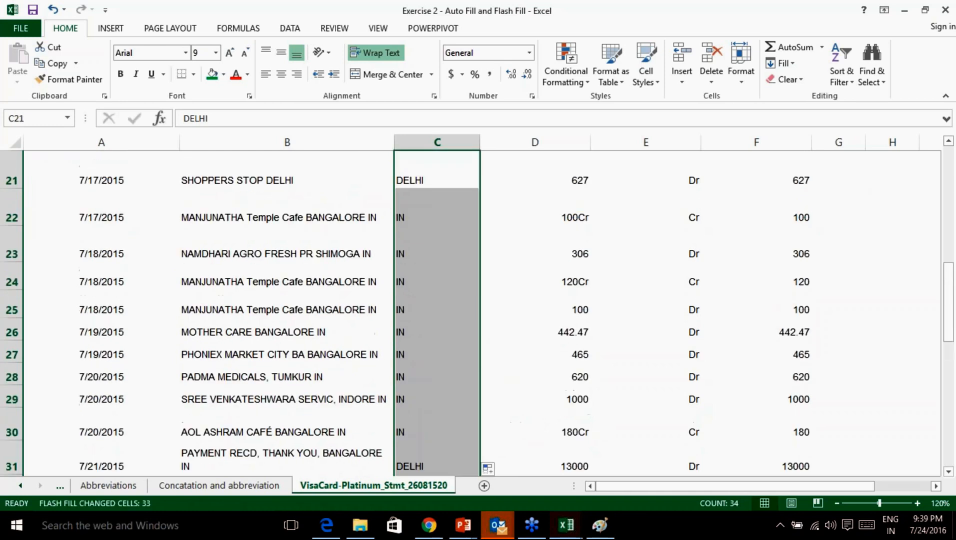
Enter BANGALORE in C22 and shimoga in C23 so Flash Fill refreshes the cities.
scroll(510, 325, "up", 1)
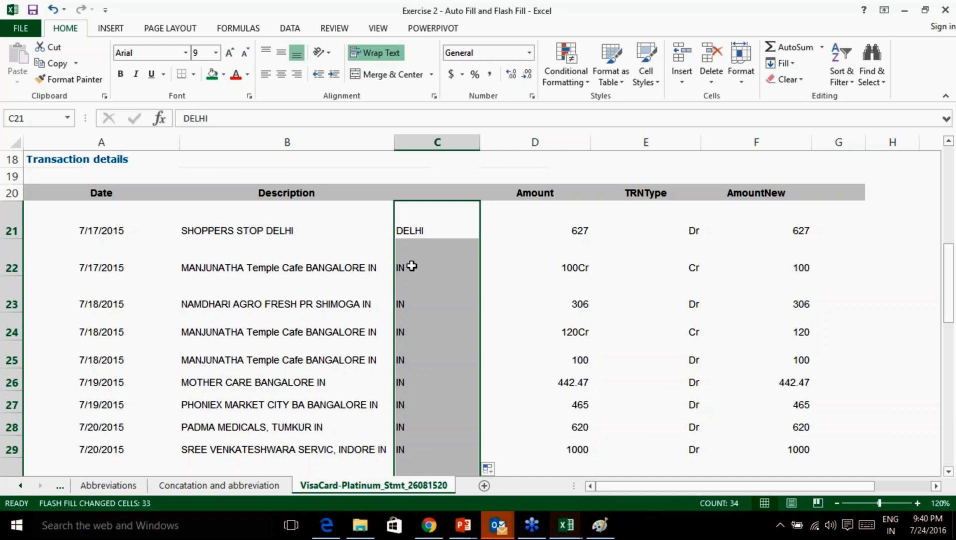
left_click(412, 266)
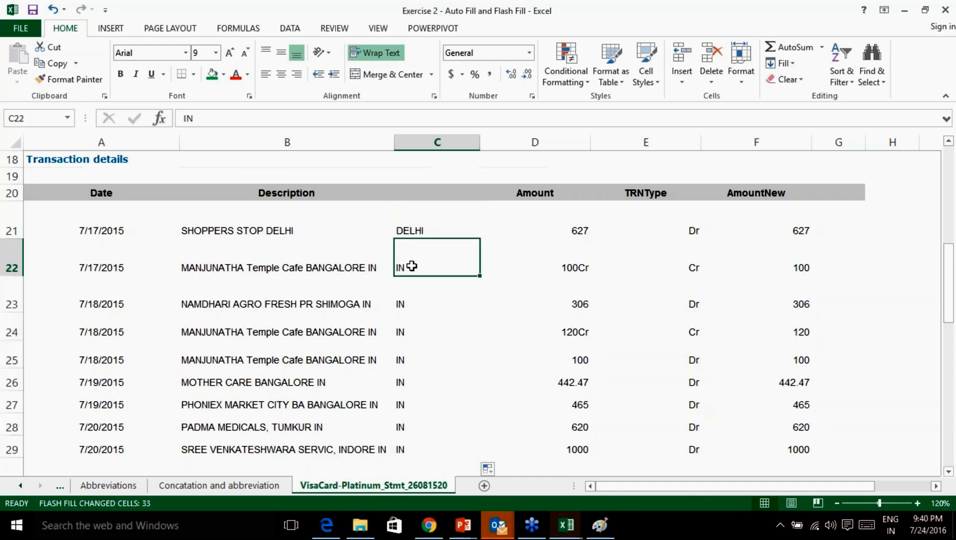
type("BANGALR")
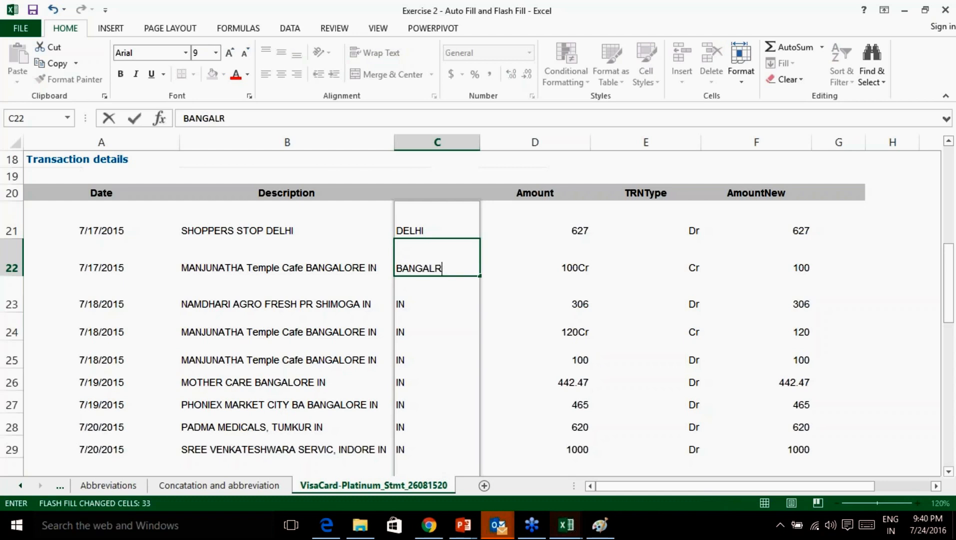
key("BackSpace")
type("ORE")
key("Return")
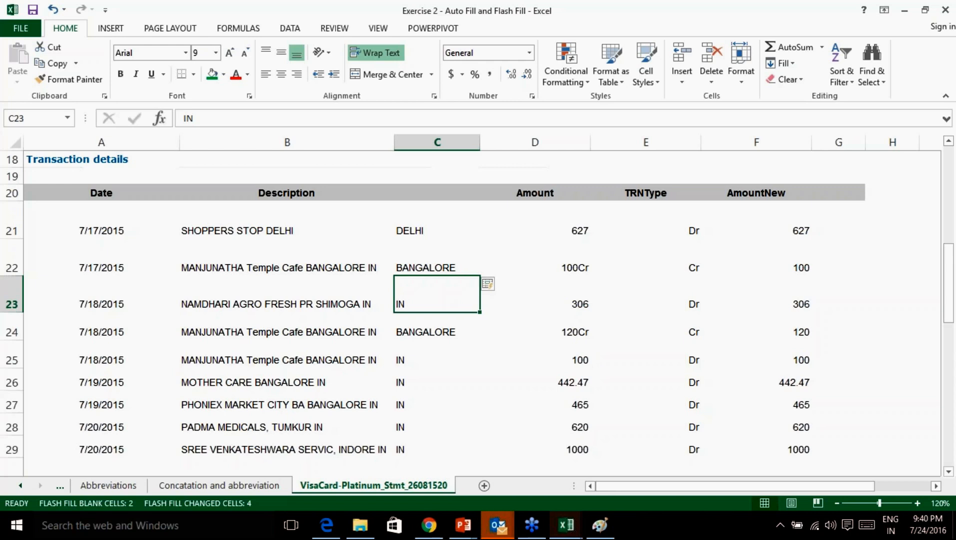
type("shimoga")
key("Return")
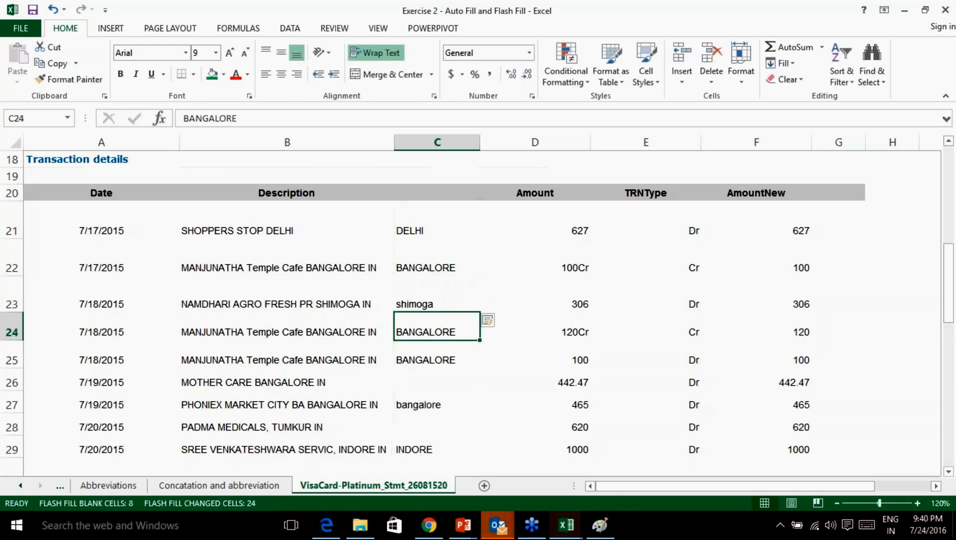
scroll(442, 320, "down", 3)
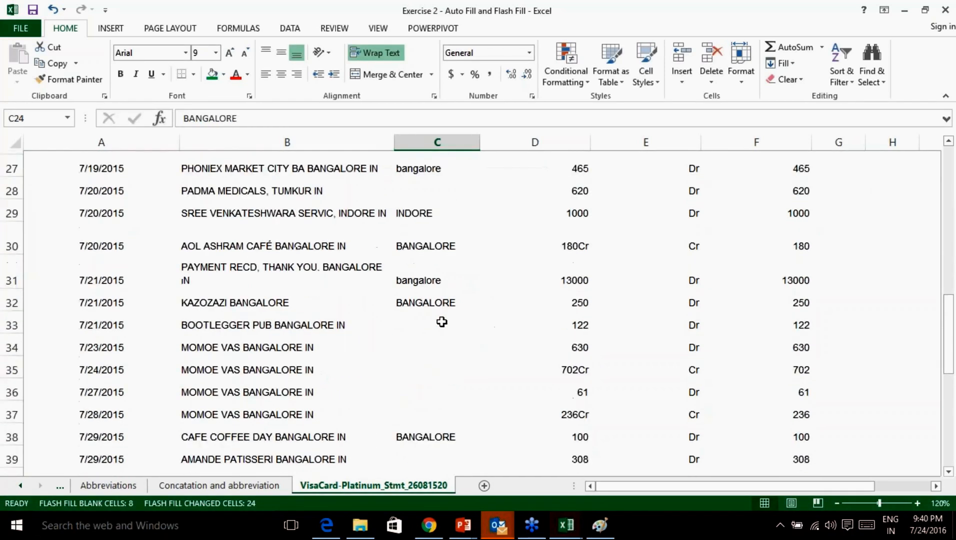
Set row 33's city to BANGALORE and check the hampi and UDIPI results in rows 41 and 45.
left_click(438, 324)
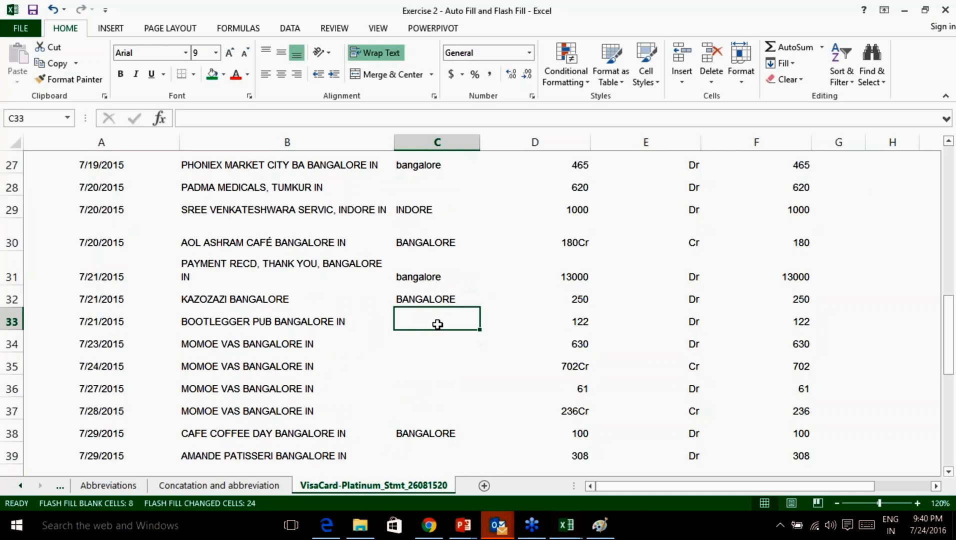
type("bangl")
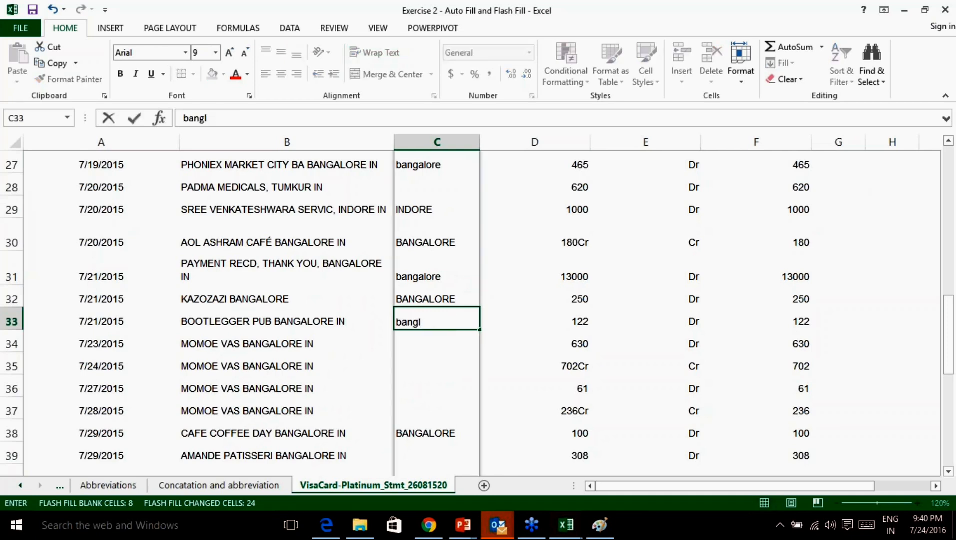
type("alo")
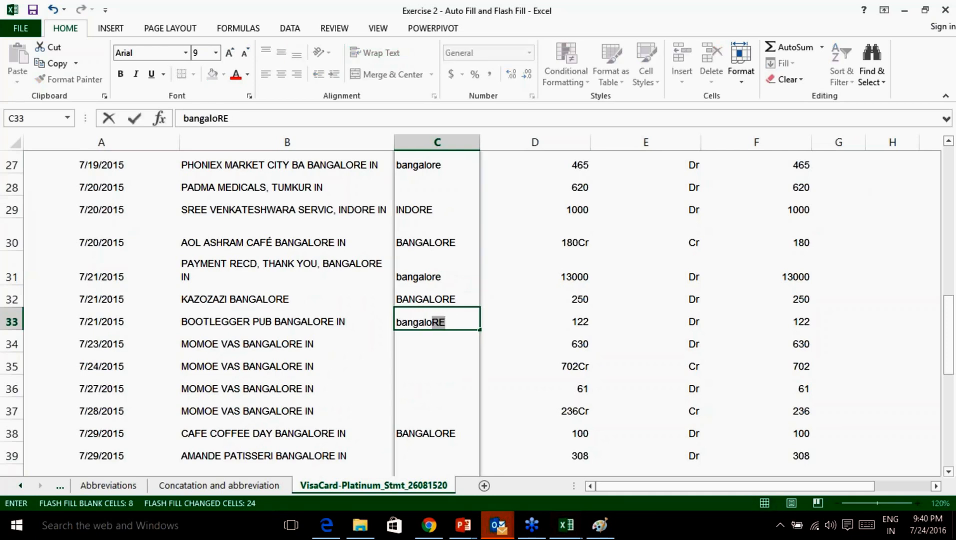
key("Return")
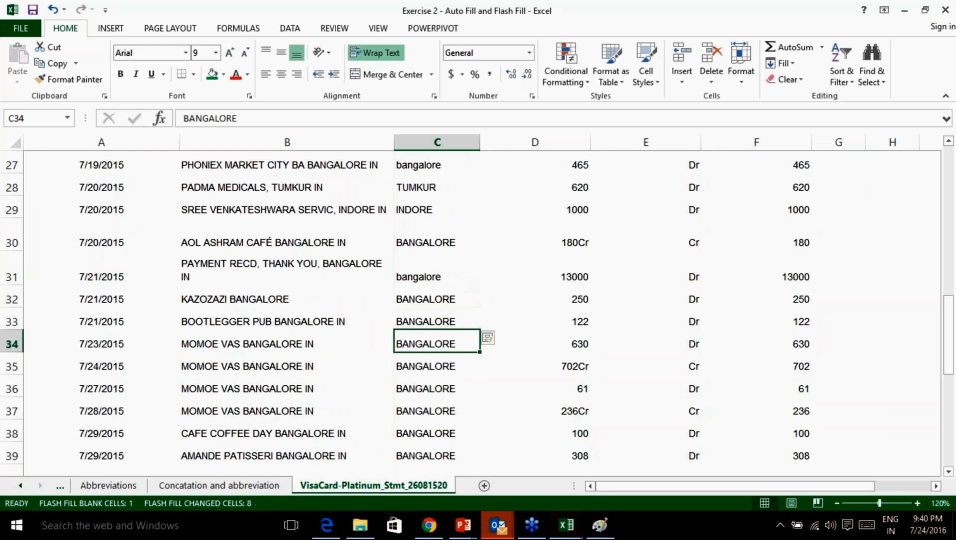
scroll(444, 326, "down", 3)
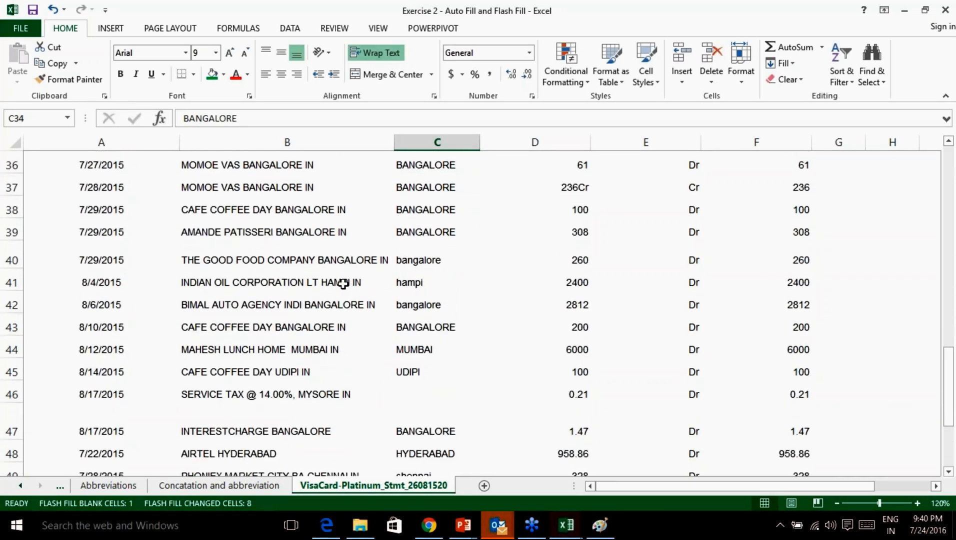
left_click(406, 282)
left_click(342, 282)
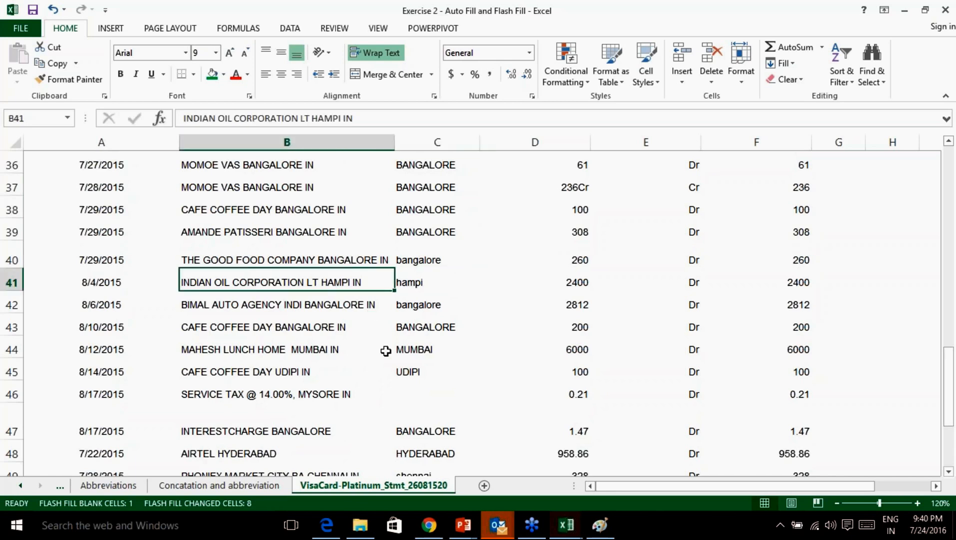
left_click(318, 373)
left_click(421, 371)
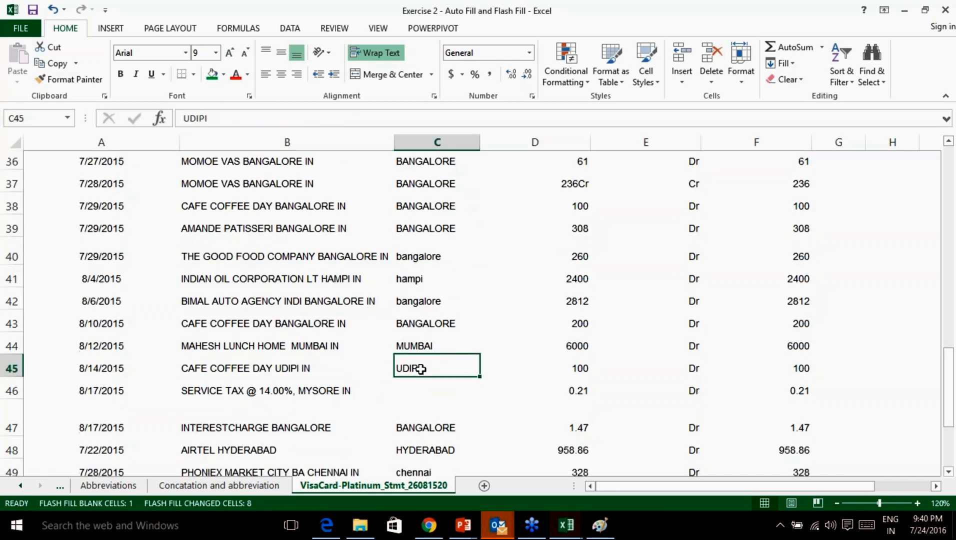
Enter mysore as the city for row 46, the SERVICE TAX row.
scroll(330, 340, "down", 1)
left_click(328, 342)
left_click(409, 327)
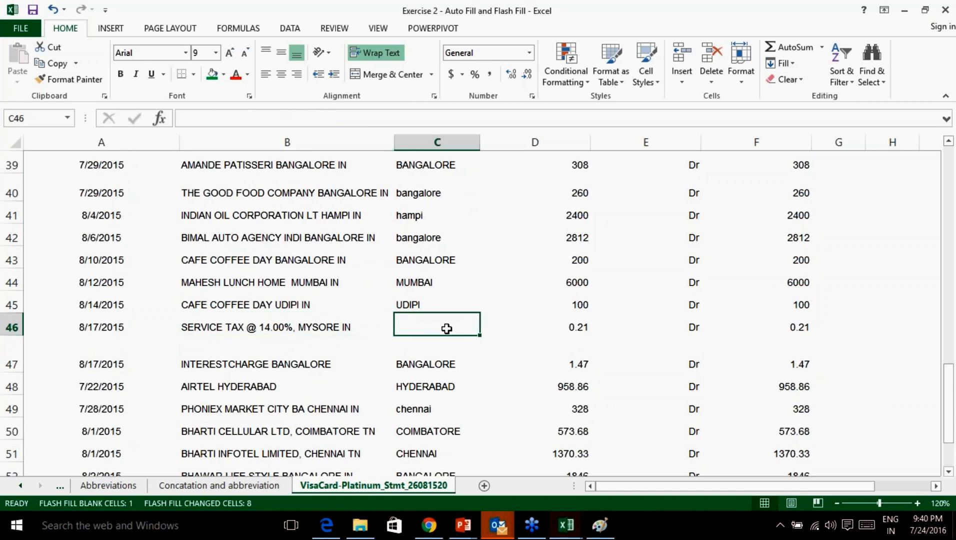
type("mysore")
key("Return")
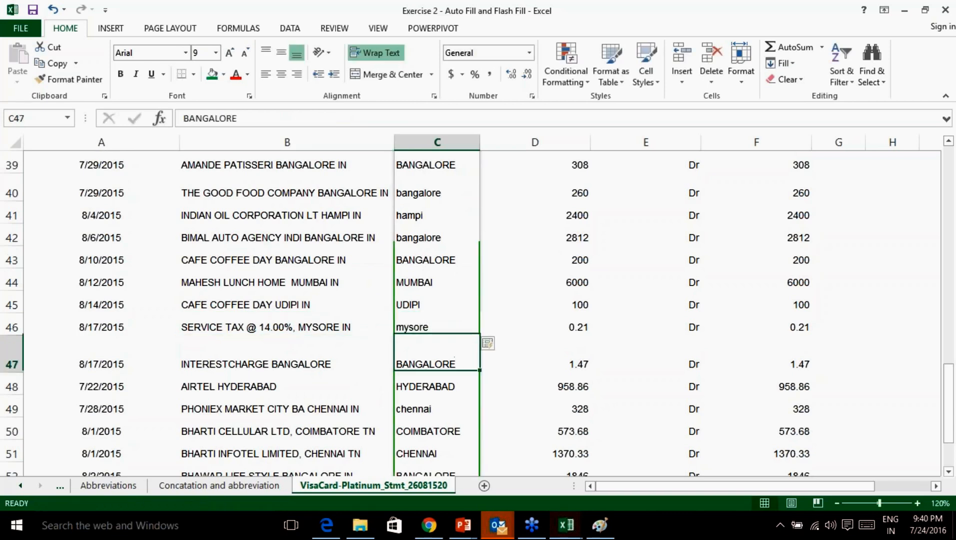
scroll(485, 343, "down", 3)
scroll(553, 291, "up", 1)
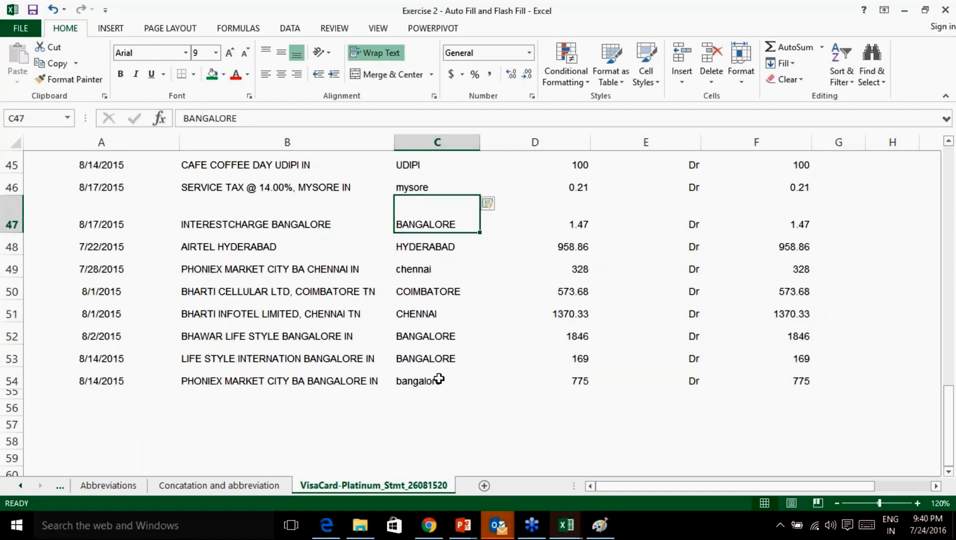
scroll(473, 368, "up", 1)
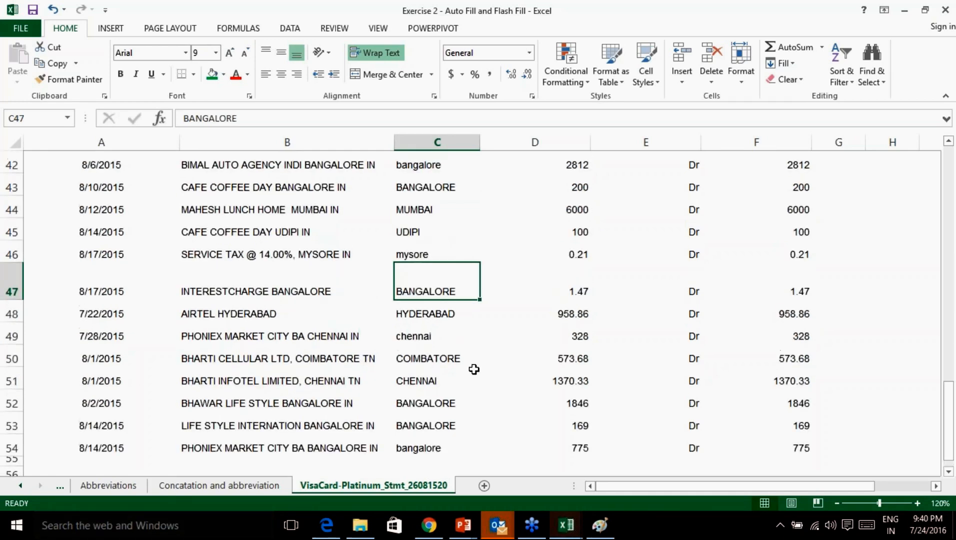
scroll(474, 369, "up", 12)
scroll(474, 369, "down", 4)
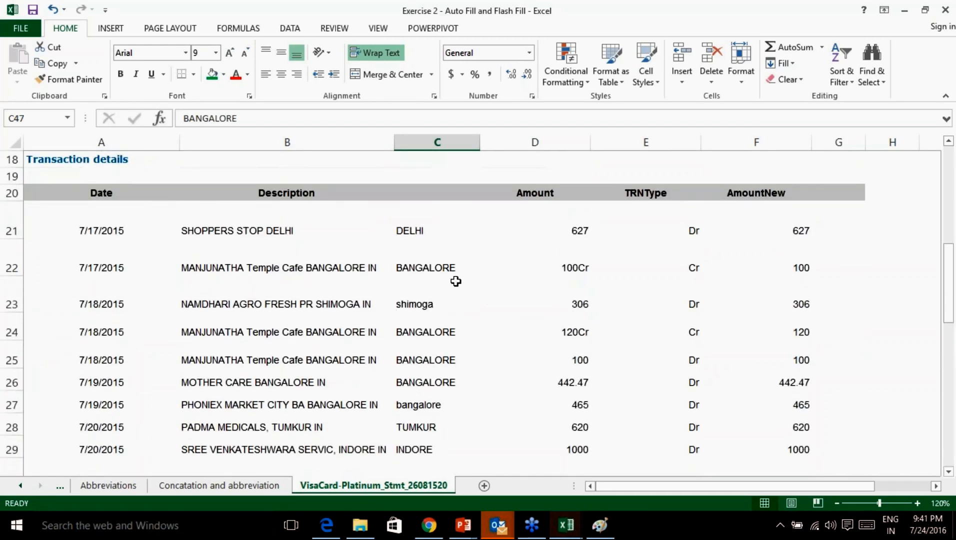
scroll(627, 317, "up", 5)
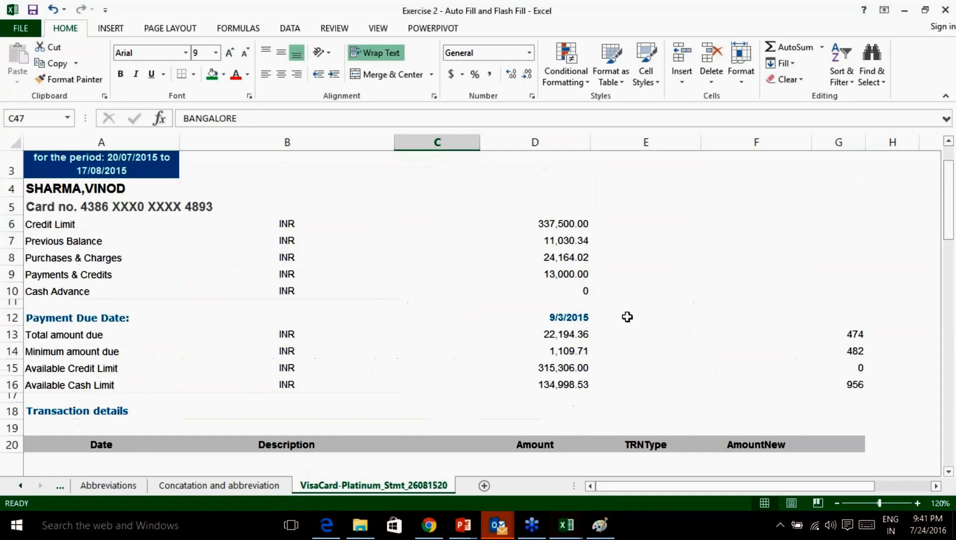
left_click(947, 388)
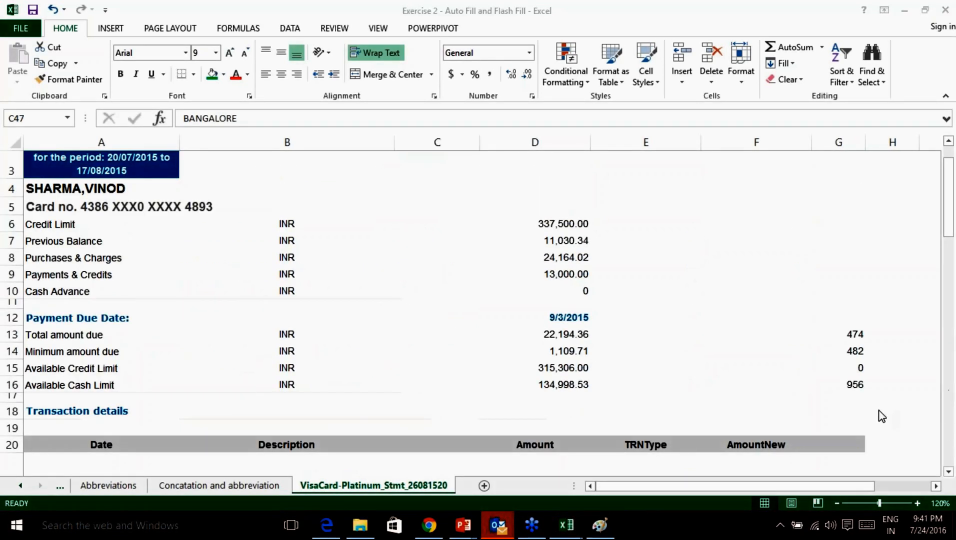
left_click(872, 416)
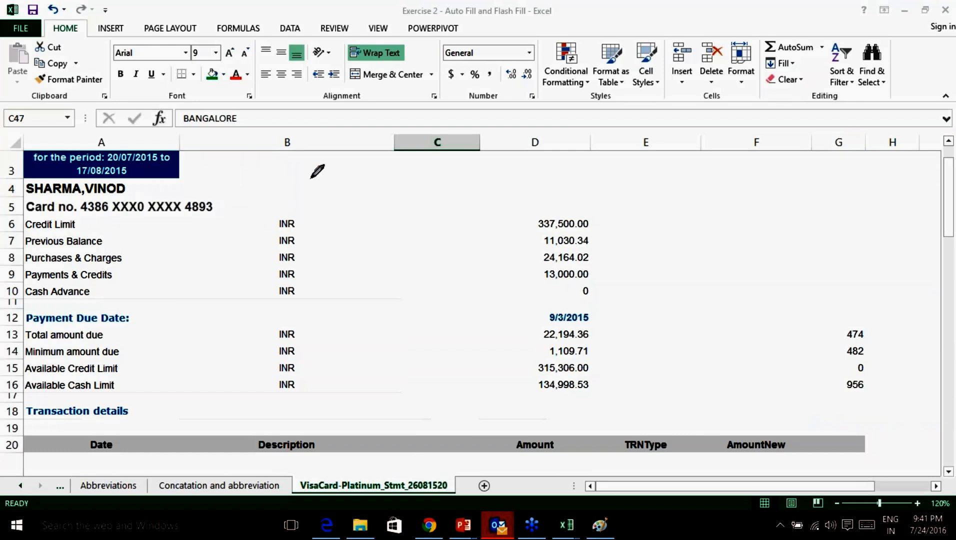
mouse_move(316, 177)
left_mouse_down()
mouse_move(320, 205)
mouse_move(323, 172)
mouse_move(344, 203)
mouse_move(413, 183)
mouse_move(437, 200)
mouse_move(513, 186)
mouse_move(495, 200)
left_mouse_up()
mouse_move(556, 172)
left_mouse_down()
mouse_move(534, 195)
mouse_move(675, 185)
mouse_move(681, 173)
mouse_move(741, 177)
mouse_move(753, 189)
left_mouse_up()
mouse_move(758, 170)
left_mouse_down()
mouse_move(765, 185)
mouse_move(779, 186)
left_mouse_up()
mouse_move(790, 174)
left_mouse_down()
mouse_move(806, 183)
mouse_move(824, 168)
left_mouse_up()
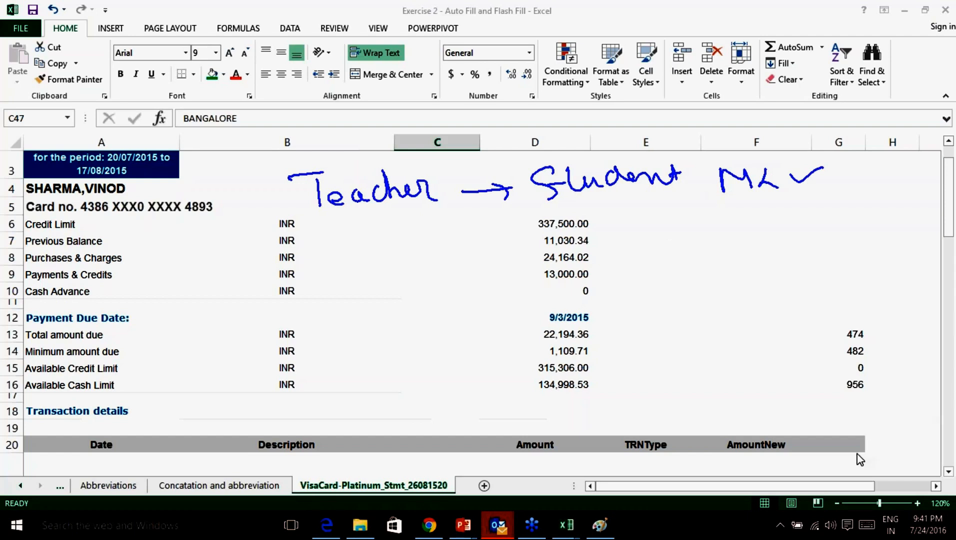
left_click(857, 471)
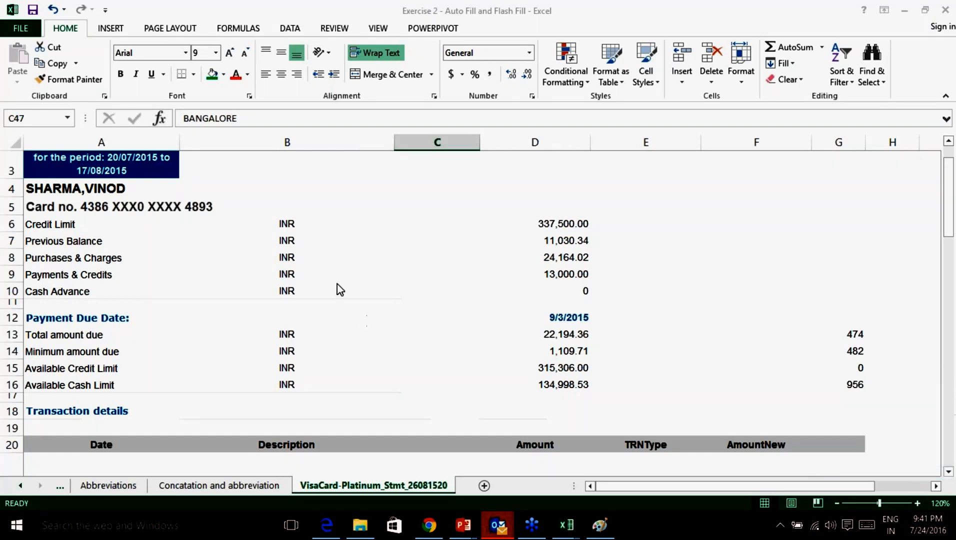
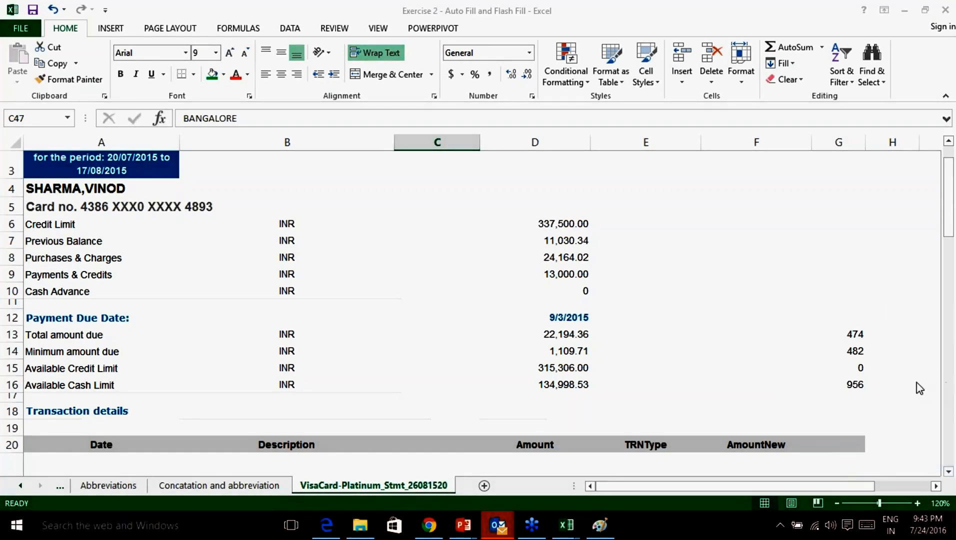
Review the VisaCard statement and select the Amount through AmountNew transaction values.
scroll(698, 358, "down", 17)
scroll(680, 357, "up", 4)
scroll(678, 350, "down", 1)
scroll(518, 372, "up", 1)
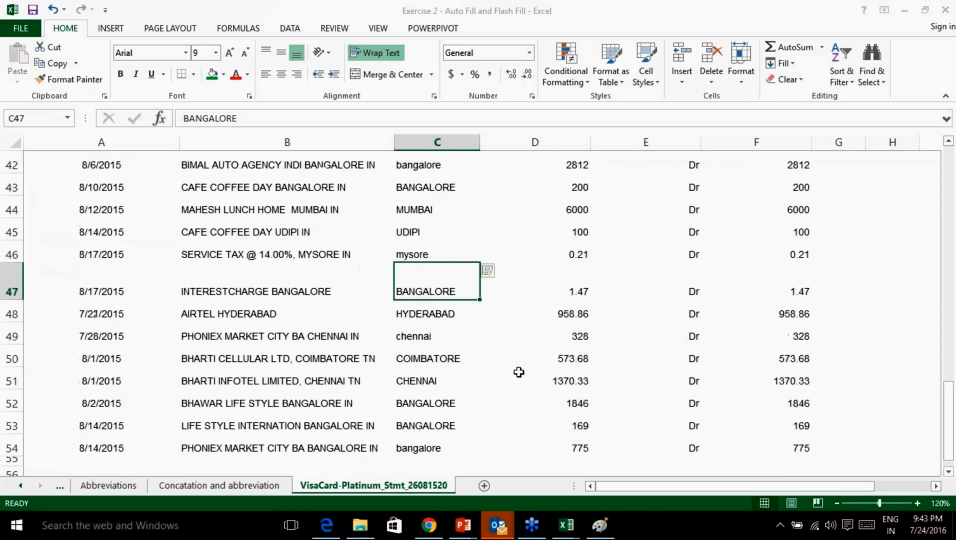
scroll(485, 331, "up", 6)
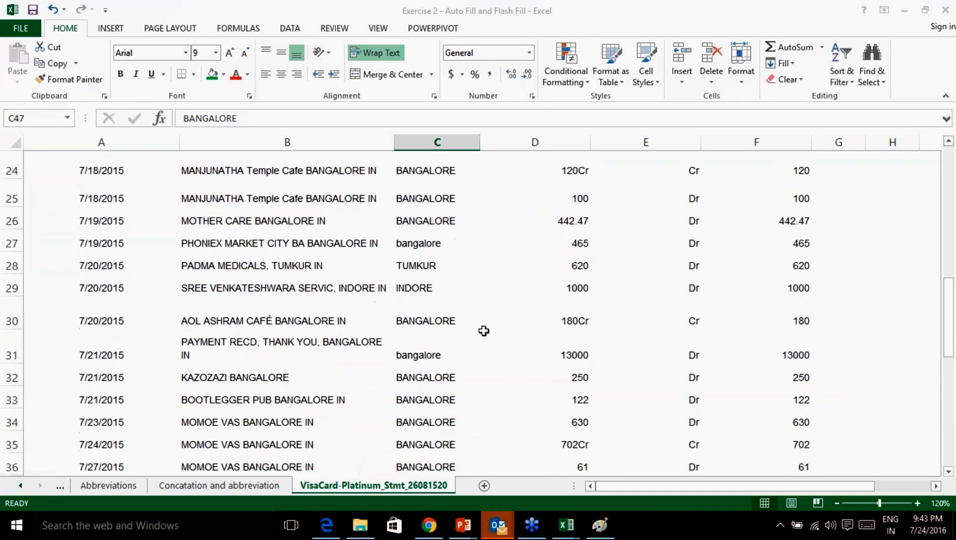
scroll(484, 331, "up", 2)
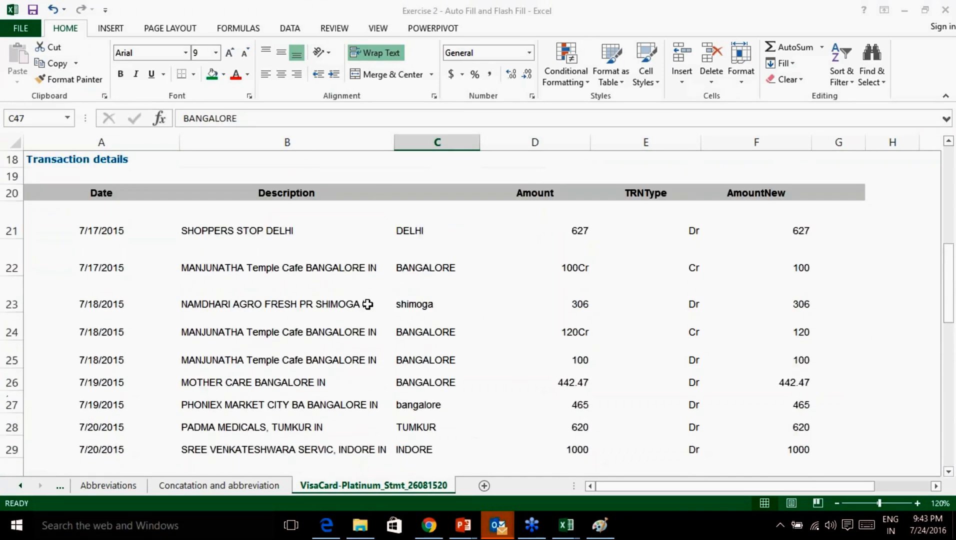
scroll(463, 293, "down", 5)
scroll(463, 292, "up", 6)
scroll(570, 288, "down", 1)
left_click_drag(545, 196, 794, 447)
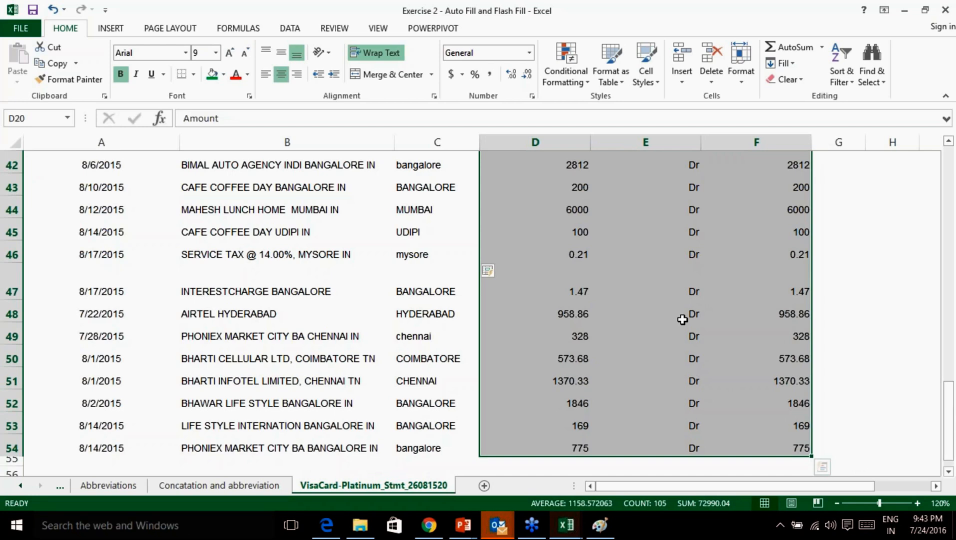
scroll(683, 319, "up", 14)
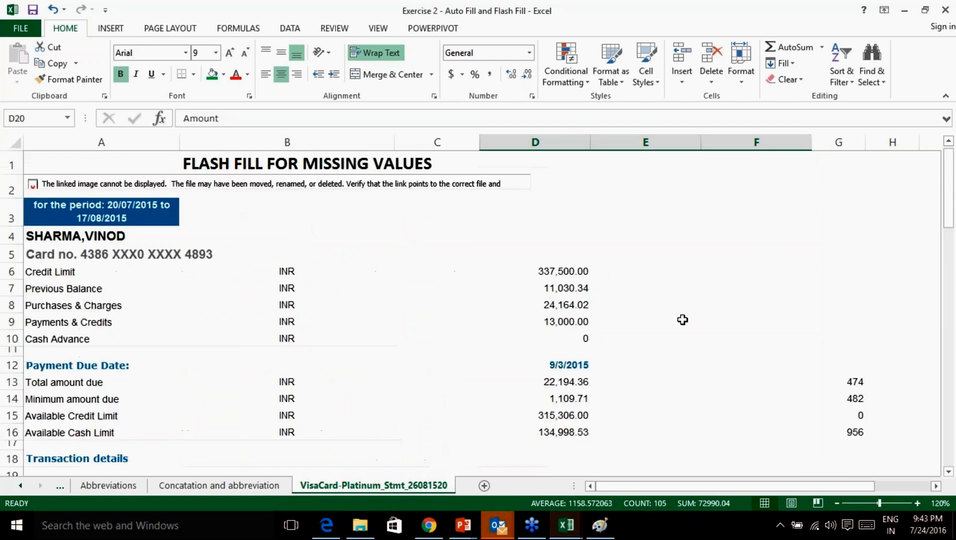
Enter 'Teaching Excel - refines the out put' in E1 beside the FLASH FILL FOR MISSING VALUES title.
left_click_drag(231, 172, 428, 169)
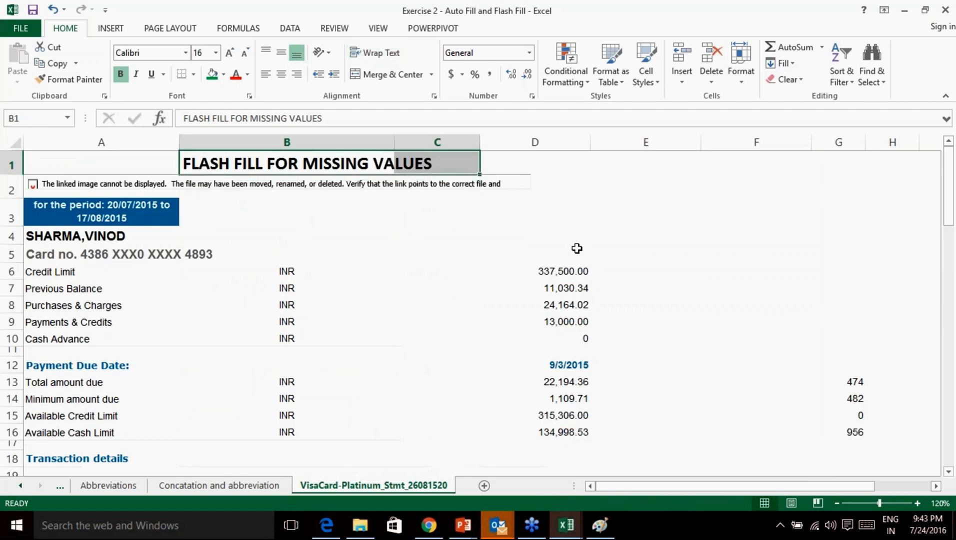
left_click(606, 171)
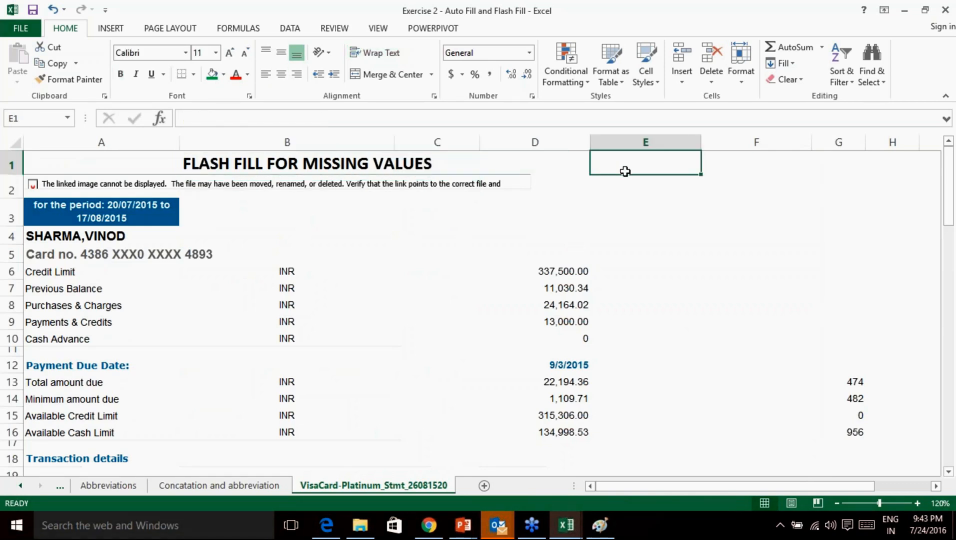
type("Teach")
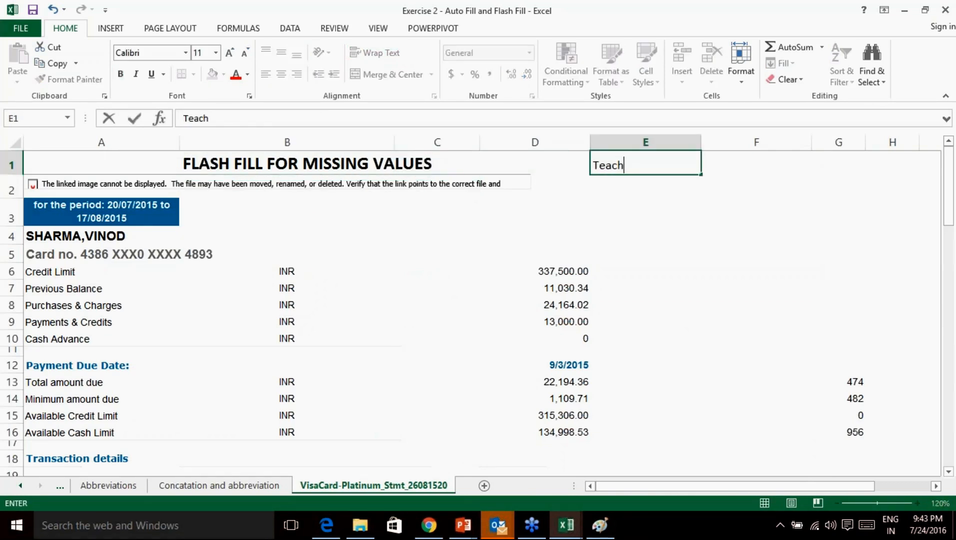
type("ing Excel ")
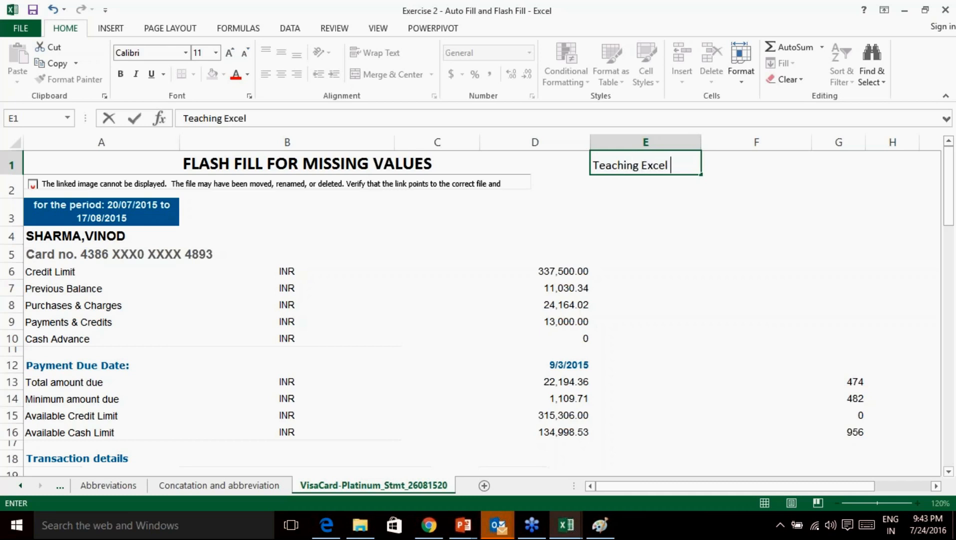
type("- refines t")
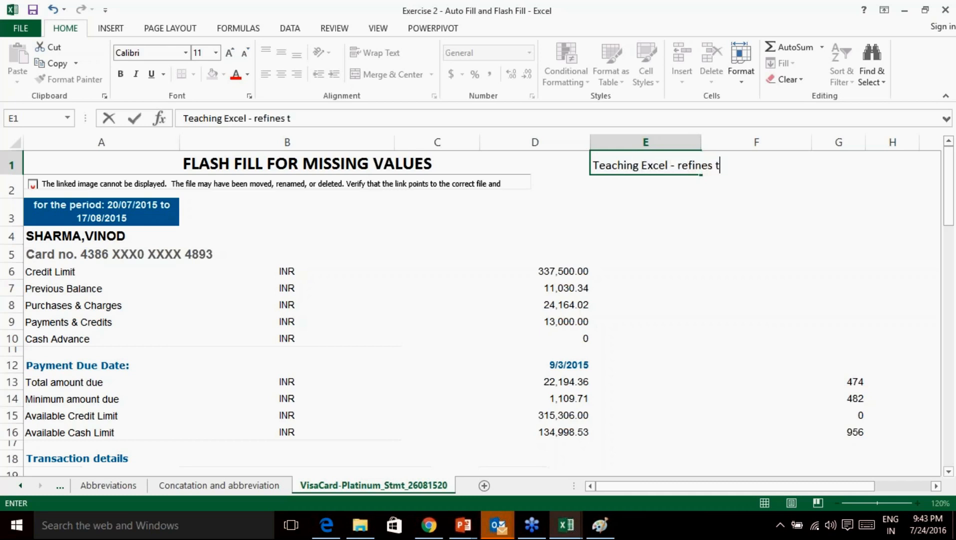
type("he out put")
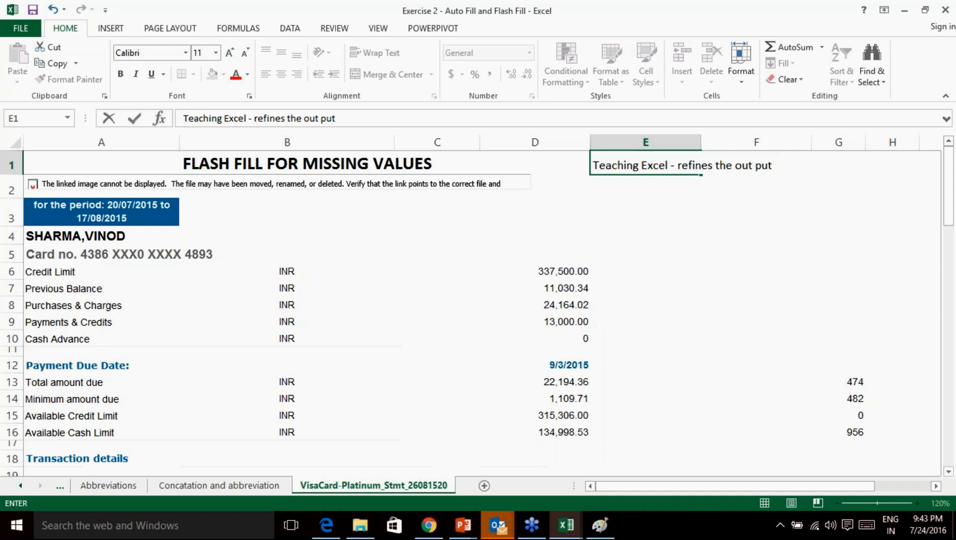
key("Return")
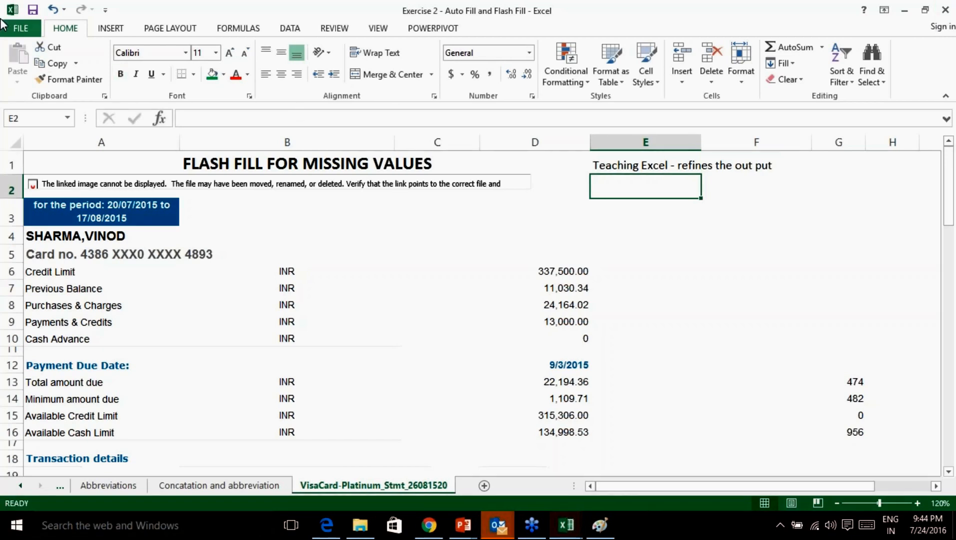
Open 'Exercise 3 - Layered shortcuts & Error Handling' from the Data\AAP1\Excel folder via File > Open.
left_click(21, 28)
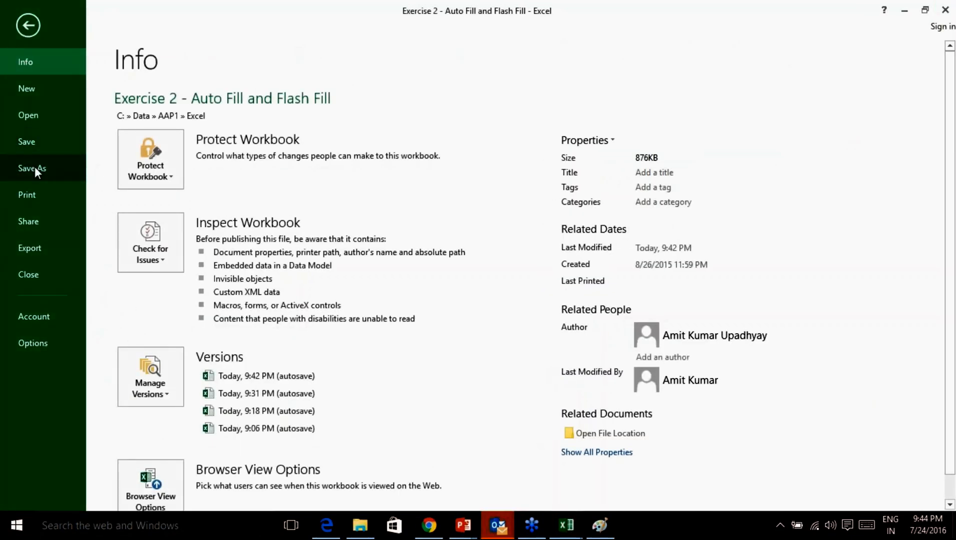
left_click(37, 115)
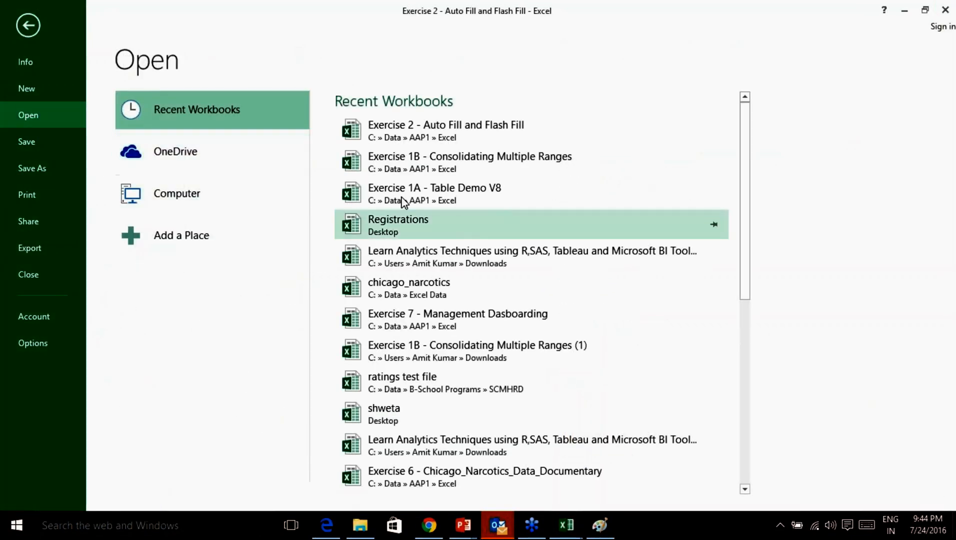
left_click(188, 197)
left_click(366, 212)
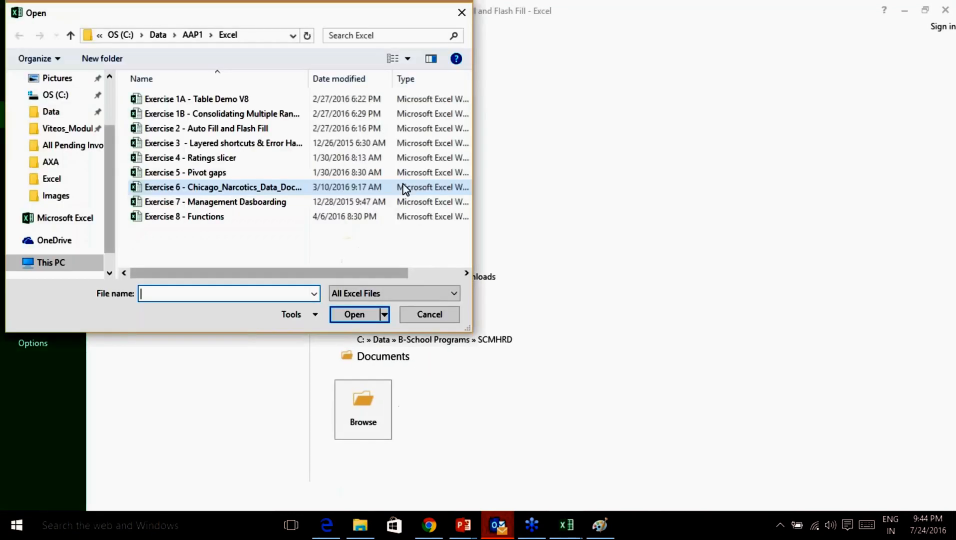
double_click(223, 146)
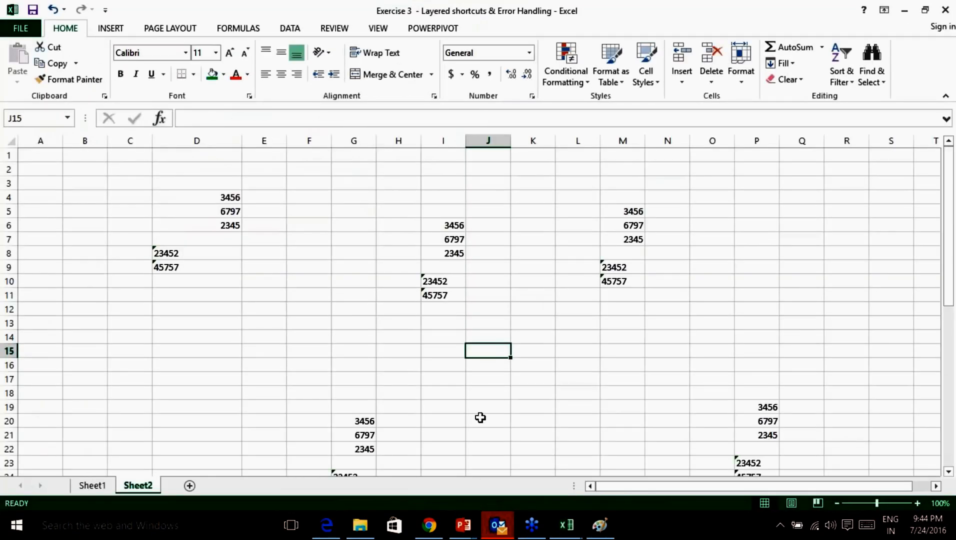
Look at Sheet1, return to Sheet2 and zoom the sheet view to 120%.
left_click(90, 487)
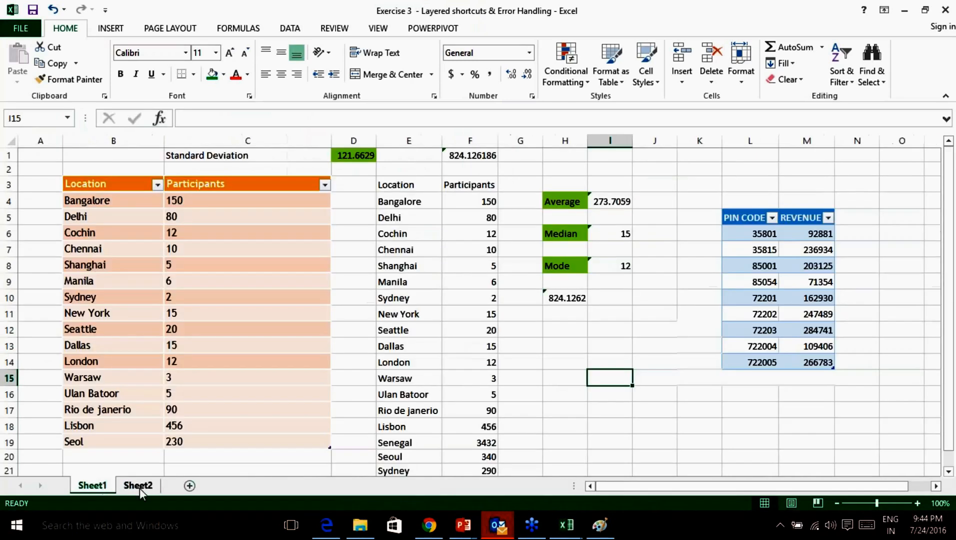
left_click(141, 489)
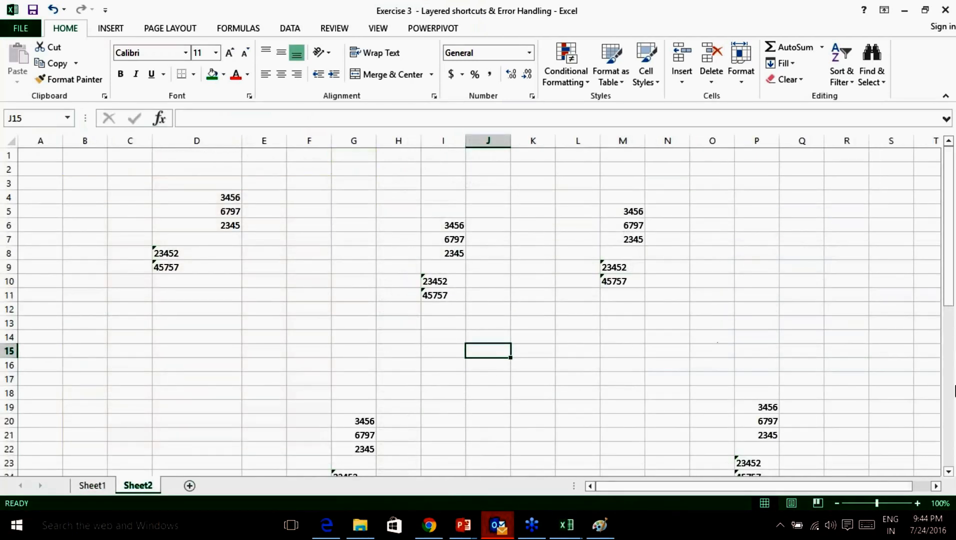
scroll(533, 313, "down", 1)
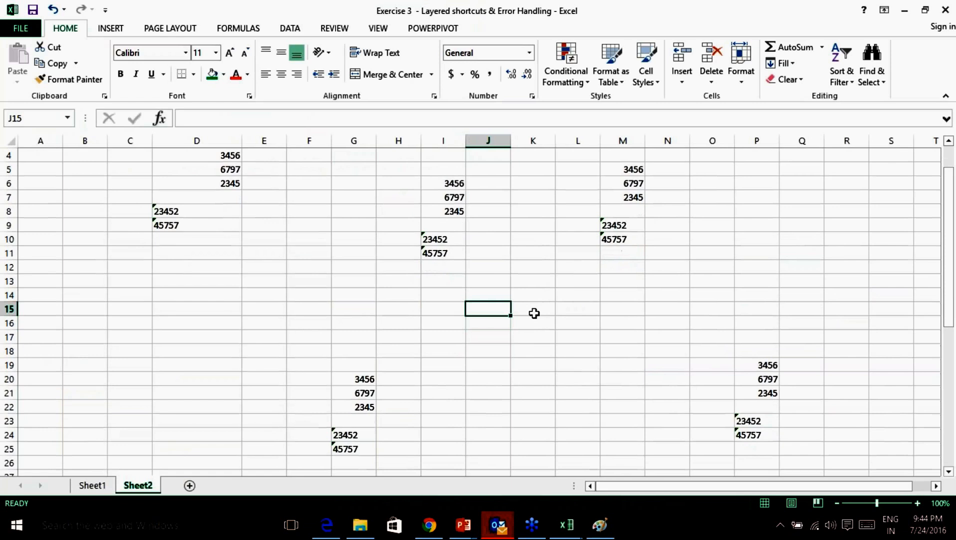
left_click(918, 503)
left_click(918, 504)
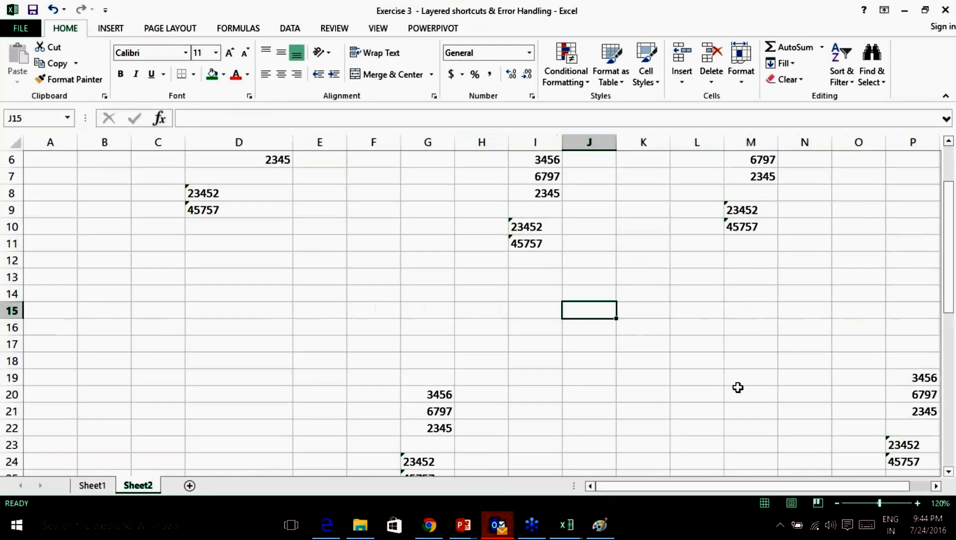
scroll(737, 386, "up", 2)
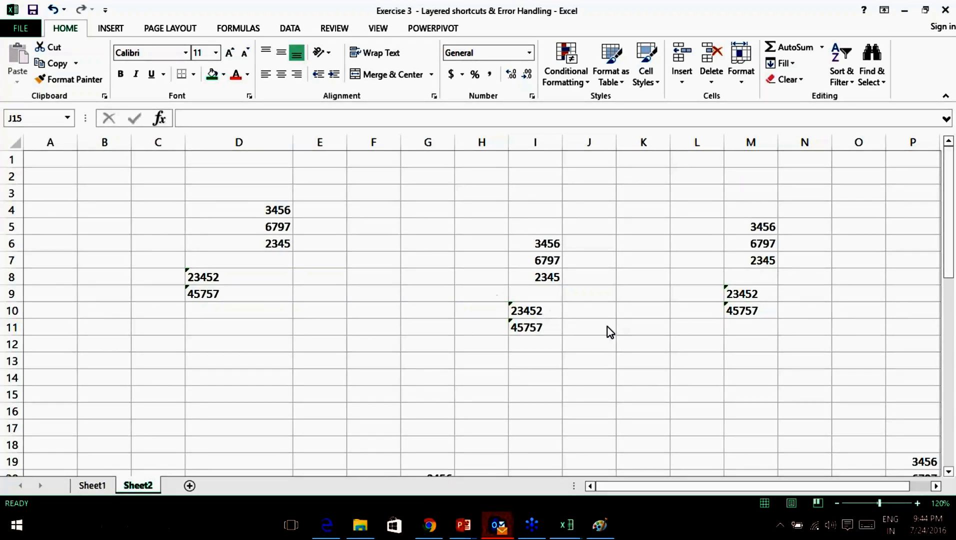
scroll(608, 331, "down", 2)
scroll(457, 378, "up", 2)
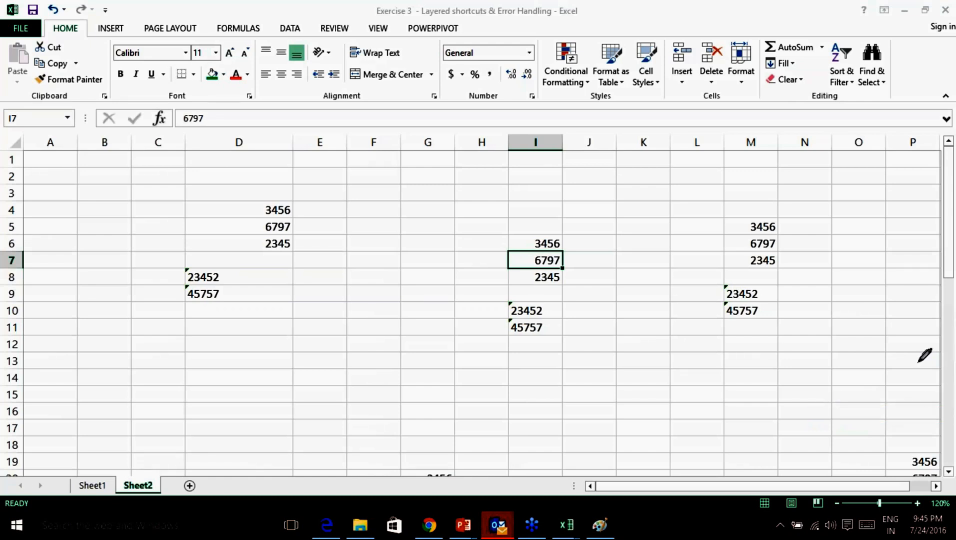
Underline 2345 in D6 and handwrite 'Layered shortcuts' in ink, then erase all ink and go to Sheet1.
left_click_drag(253, 257, 289, 254)
mouse_move(175, 367)
left_mouse_down()
mouse_move(214, 400)
mouse_move(364, 401)
mouse_move(413, 418)
left_mouse_up()
mouse_move(459, 393)
left_mouse_down()
mouse_move(461, 420)
mouse_move(511, 426)
mouse_move(601, 397)
mouse_move(626, 407)
mouse_move(746, 403)
left_mouse_up()
left_click_drag(748, 370, 749, 425)
left_click_drag(776, 395, 771, 390)
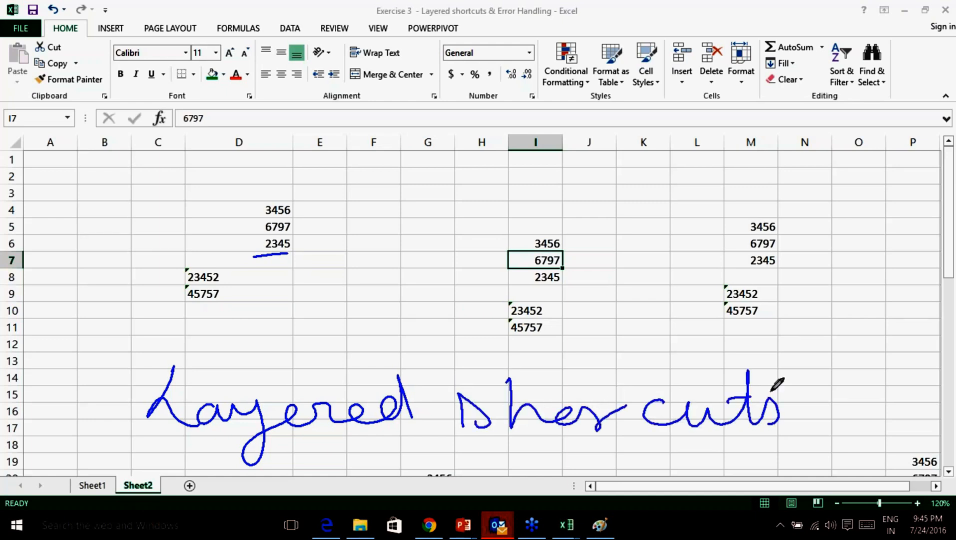
left_click(865, 470)
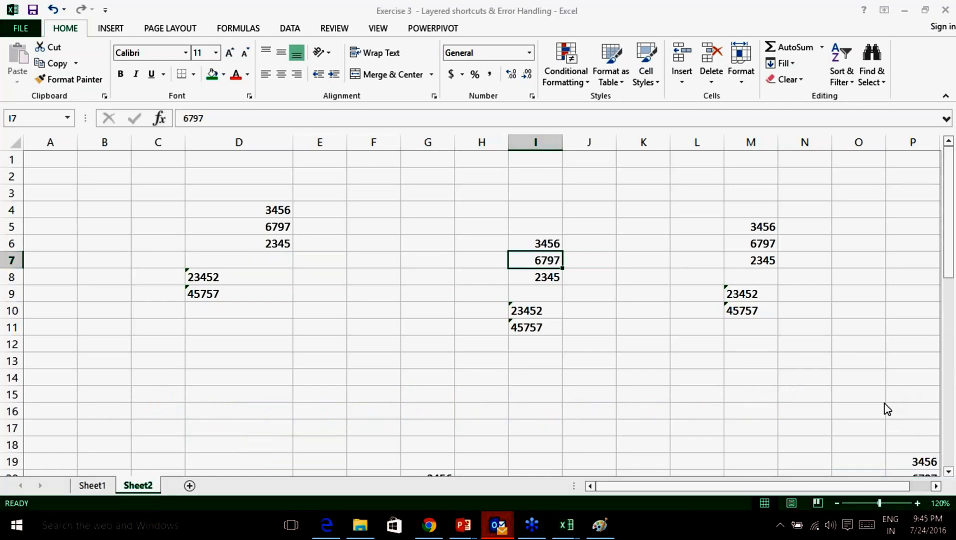
left_click(92, 486)
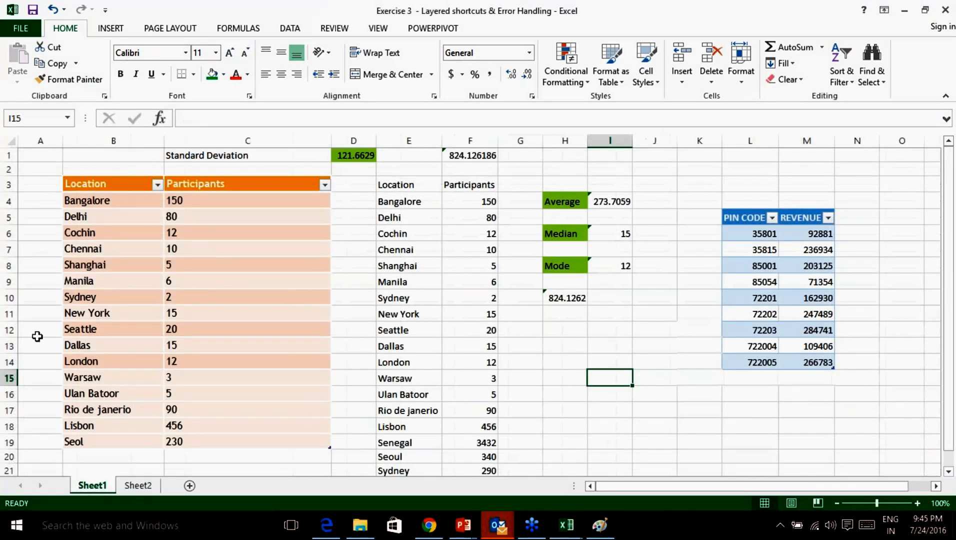
left_click(192, 283)
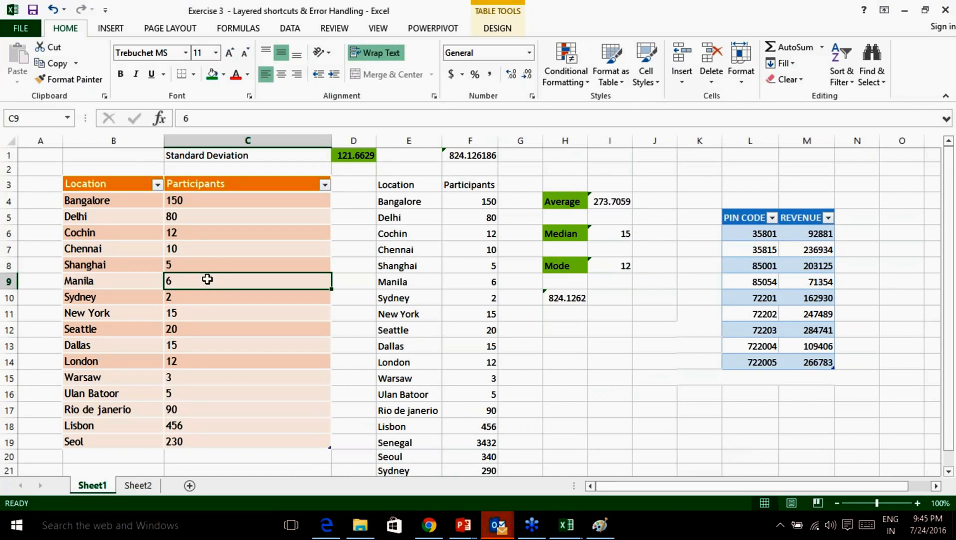
key("ctrl+a")
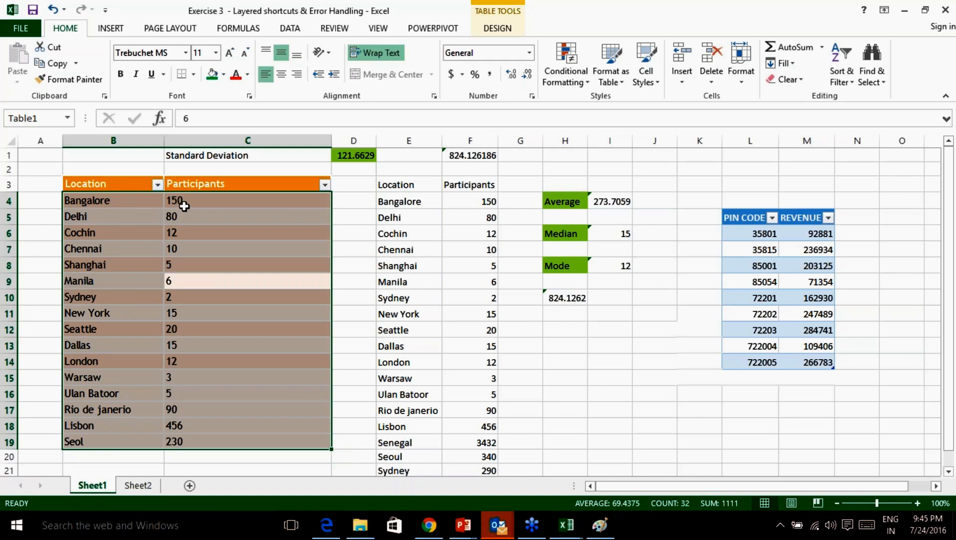
left_click(200, 282)
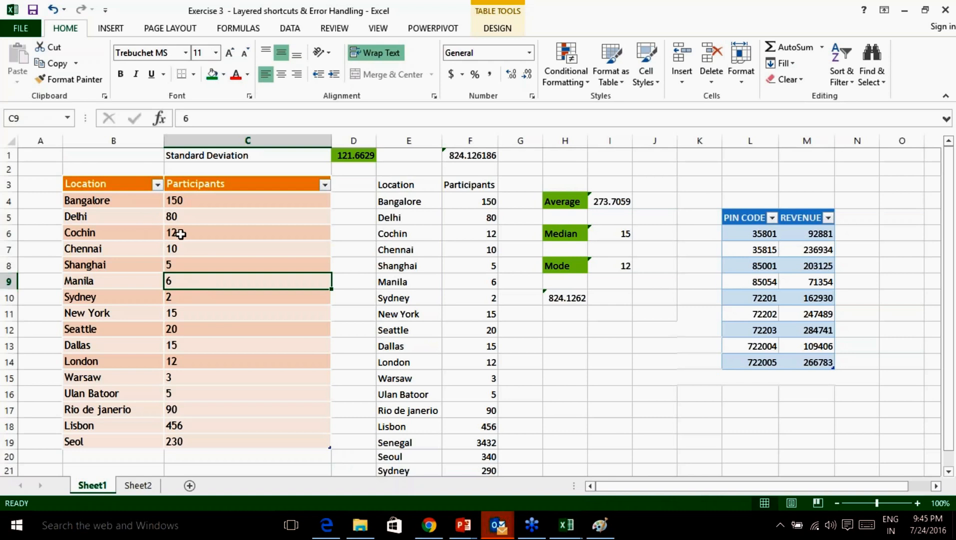
left_click(180, 234)
left_click(175, 314)
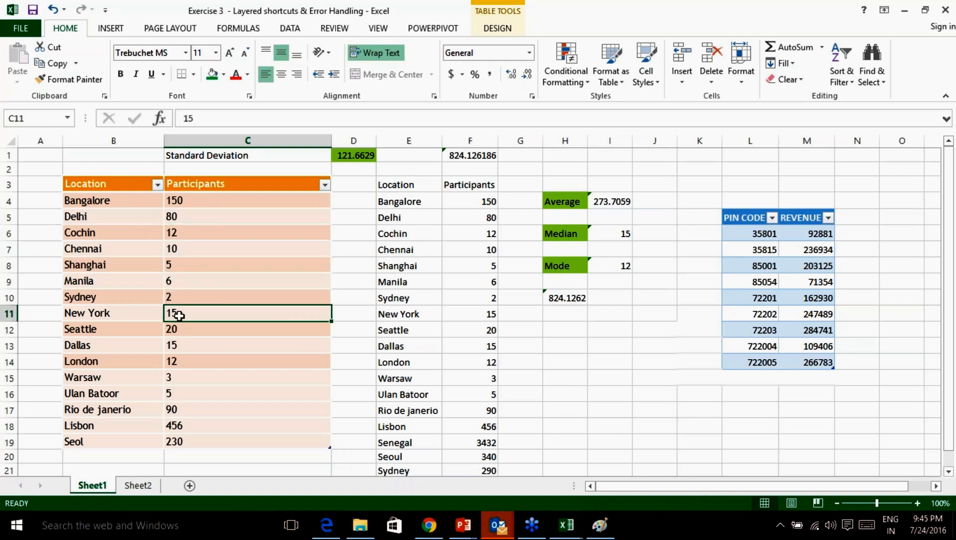
left_click(179, 298)
key("ctrl+a")
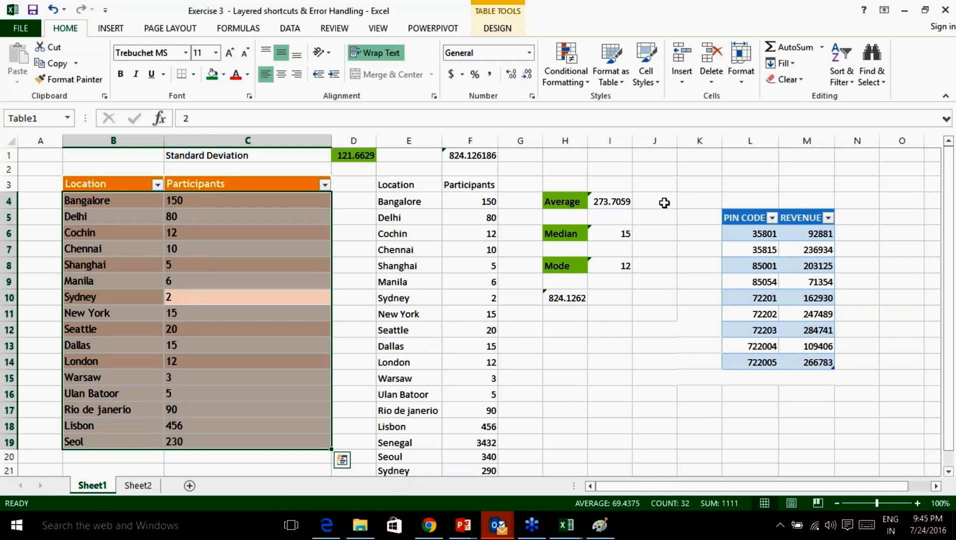
left_click(941, 238)
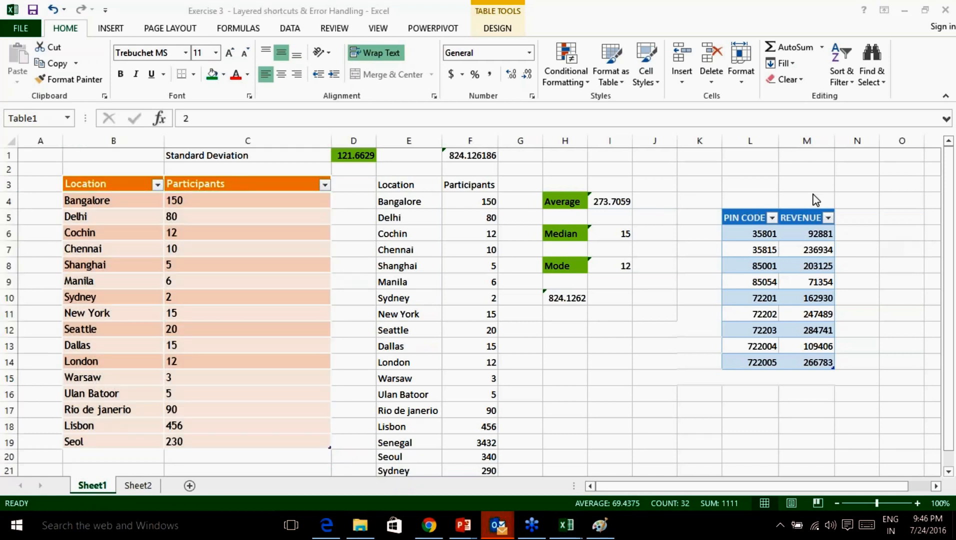
left_click(755, 237)
key("ctrl+a")
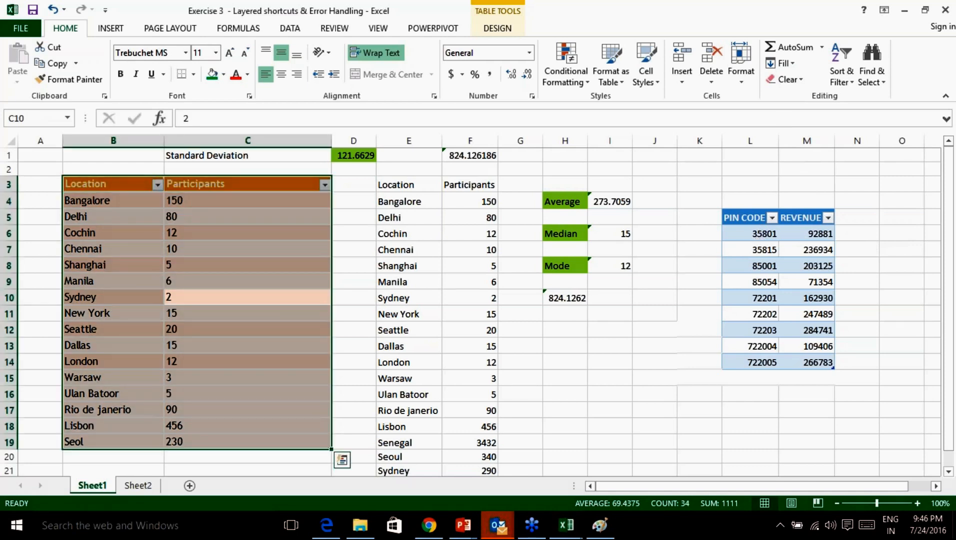
key("ctrl+a")
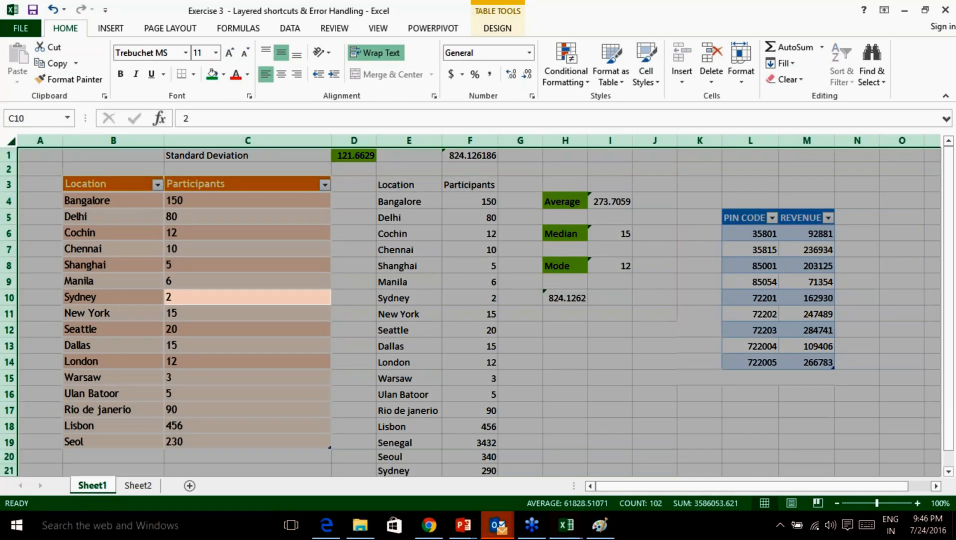
left_click(618, 358)
left_click(422, 314)
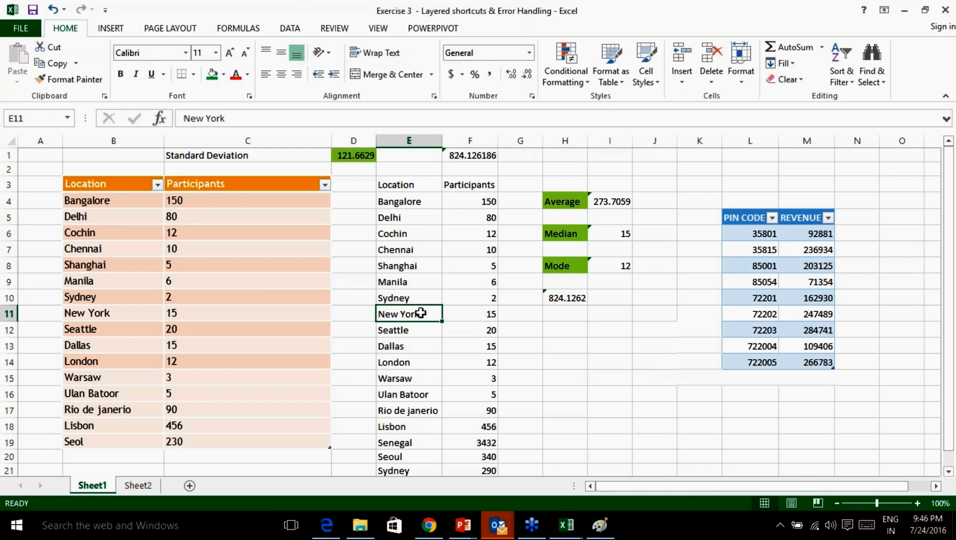
key("ctrl+a")
key("ctrl+q")
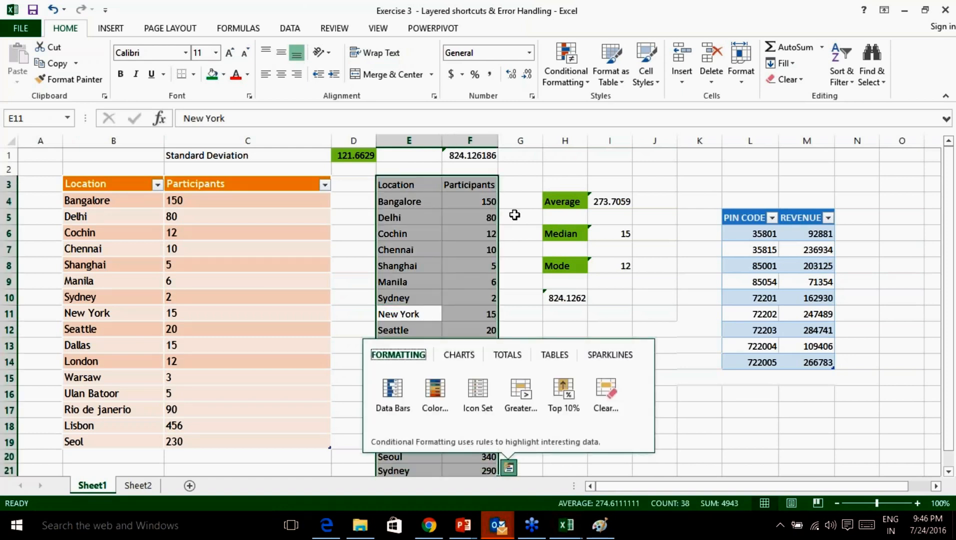
left_click(430, 186)
key("Right")
key("Left")
key("Right")
left_click_drag(423, 190, 473, 450)
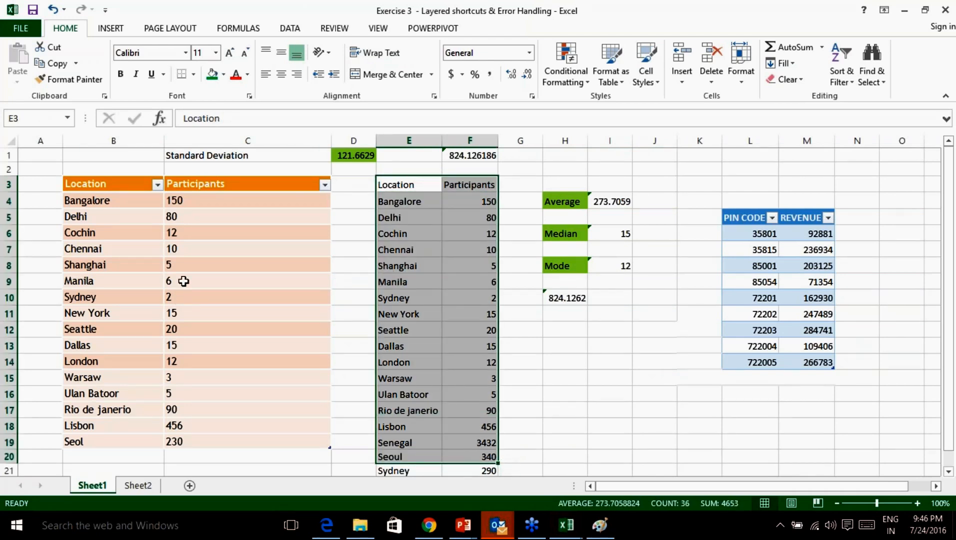
left_click(189, 282)
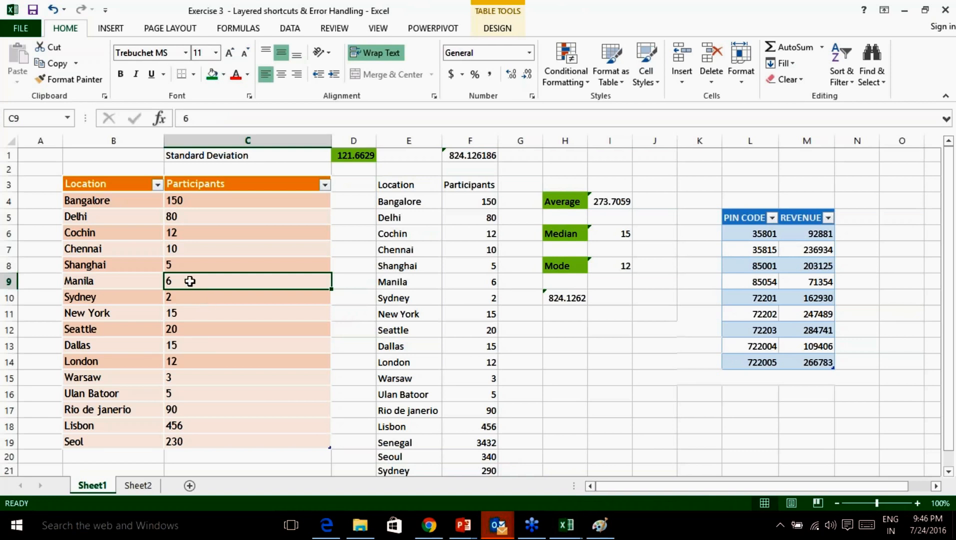
key("ctrl+a")
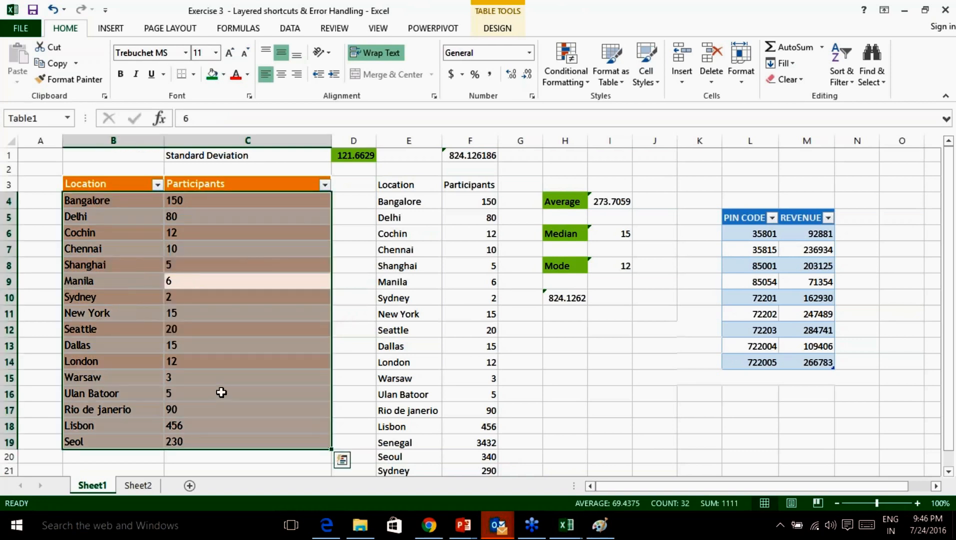
key("ctrl+a")
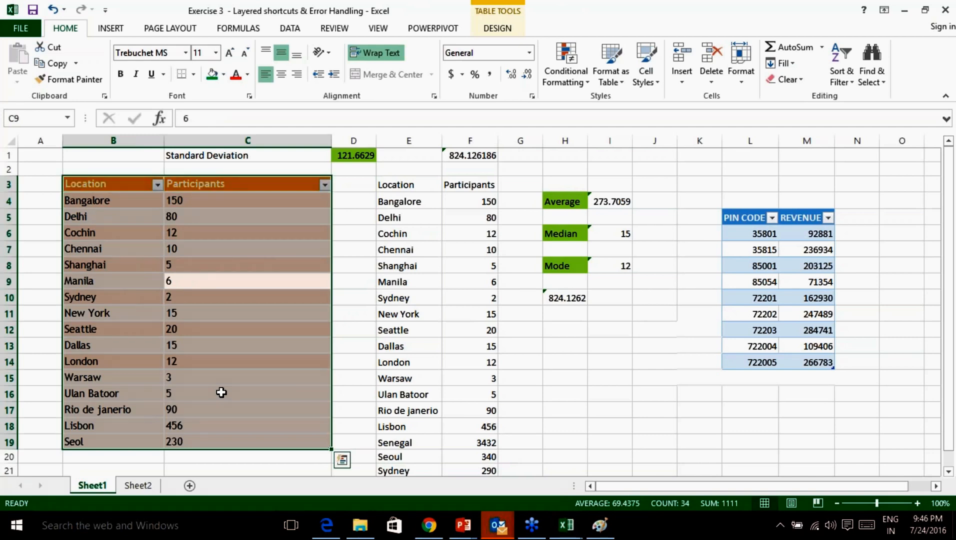
key("ctrl+a")
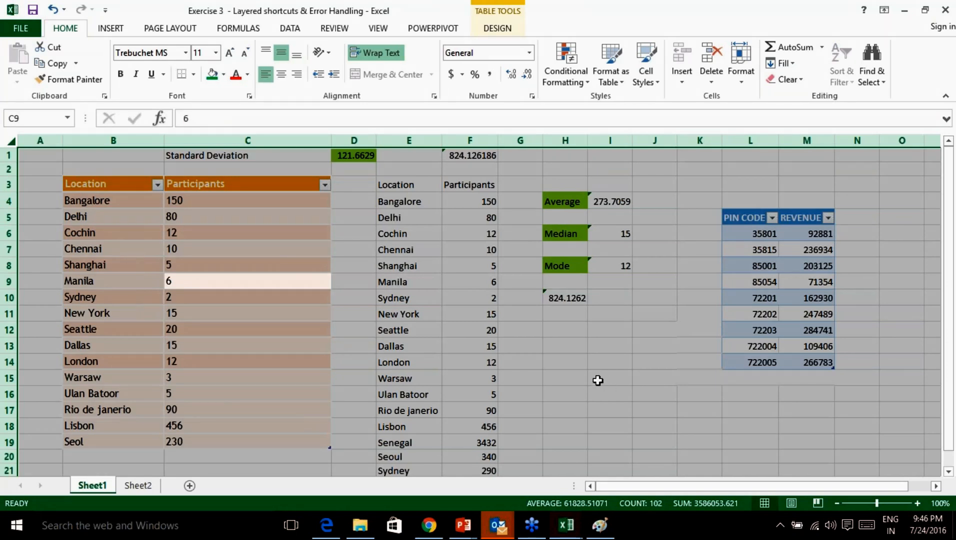
left_click(265, 312)
left_click(192, 283)
left_click(188, 298)
left_click(185, 281)
key("ctrl+a")
key("ctrl+a")
key("ctrl+a")
left_click(253, 299)
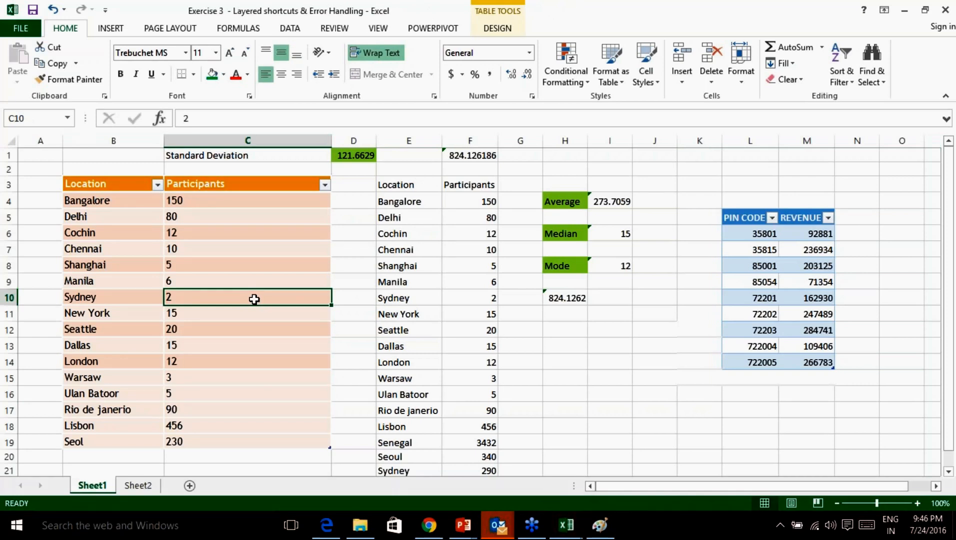
left_click(948, 242)
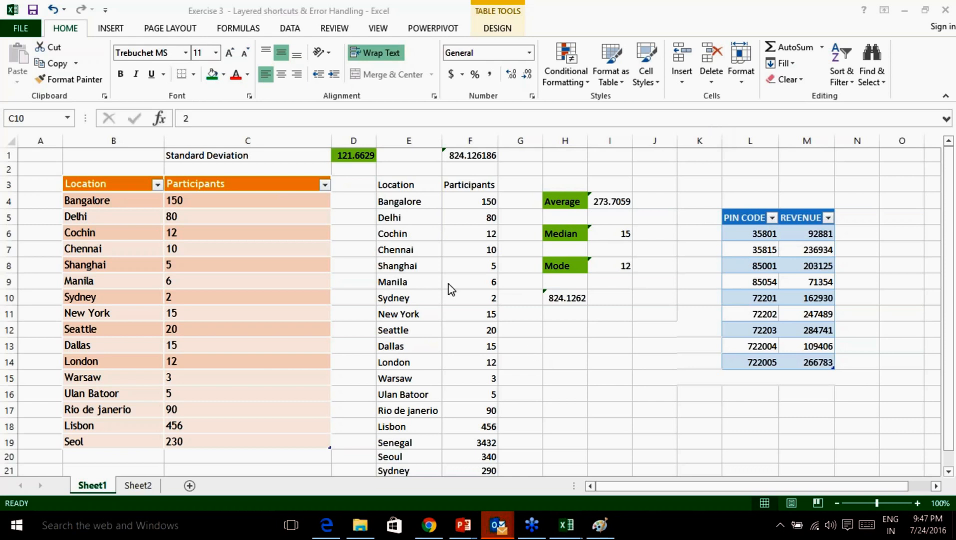
left_click(411, 289)
left_click(756, 407)
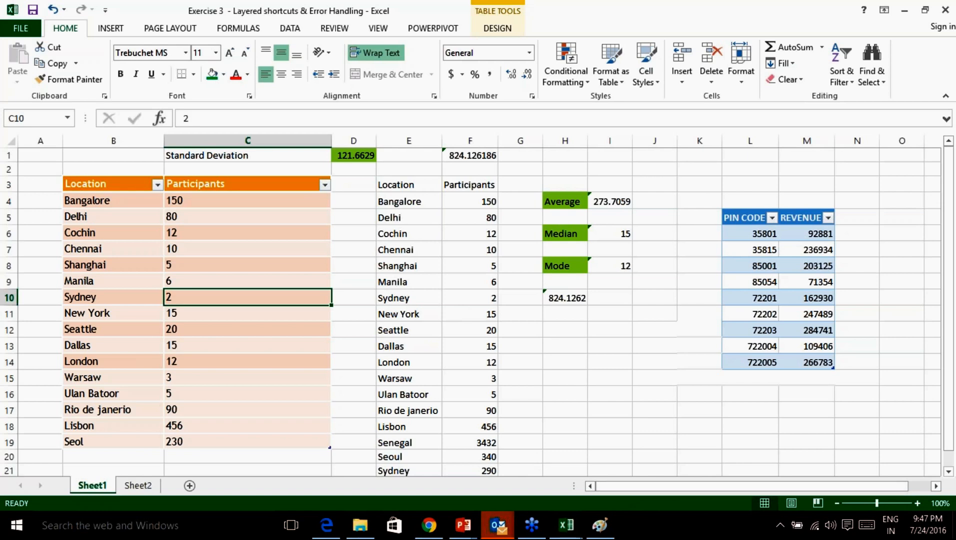
left_click(215, 331)
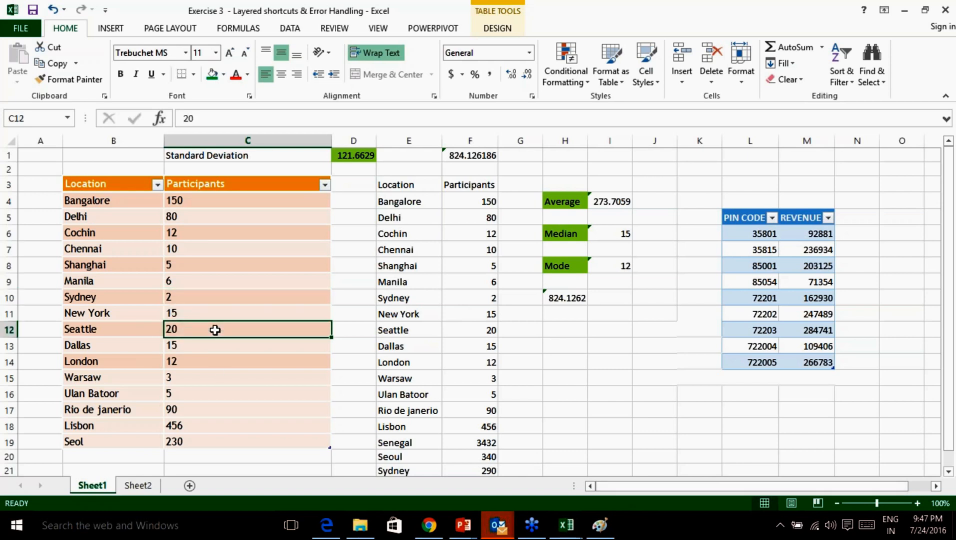
key("alt+space")
key("Escape")
key("Up")
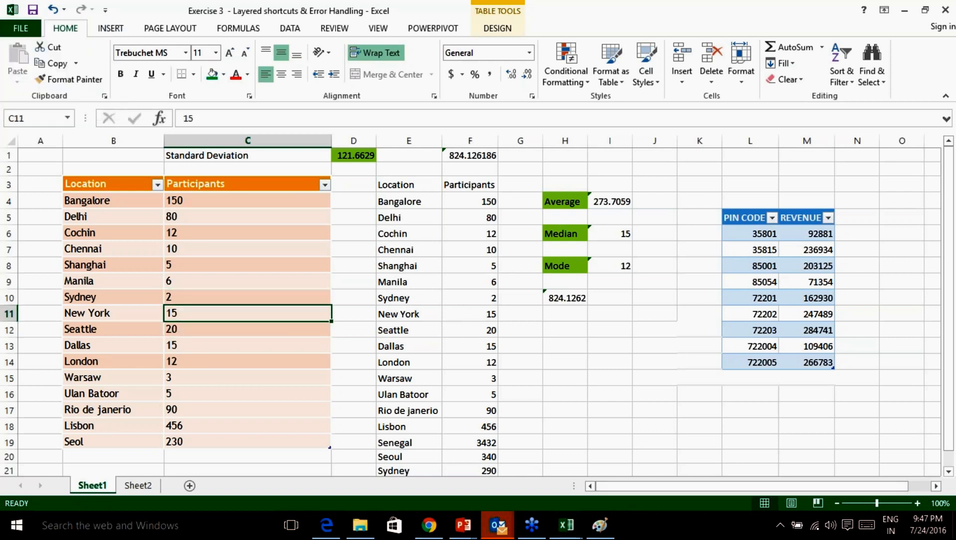
key("ctrl+space")
left_click(395, 313)
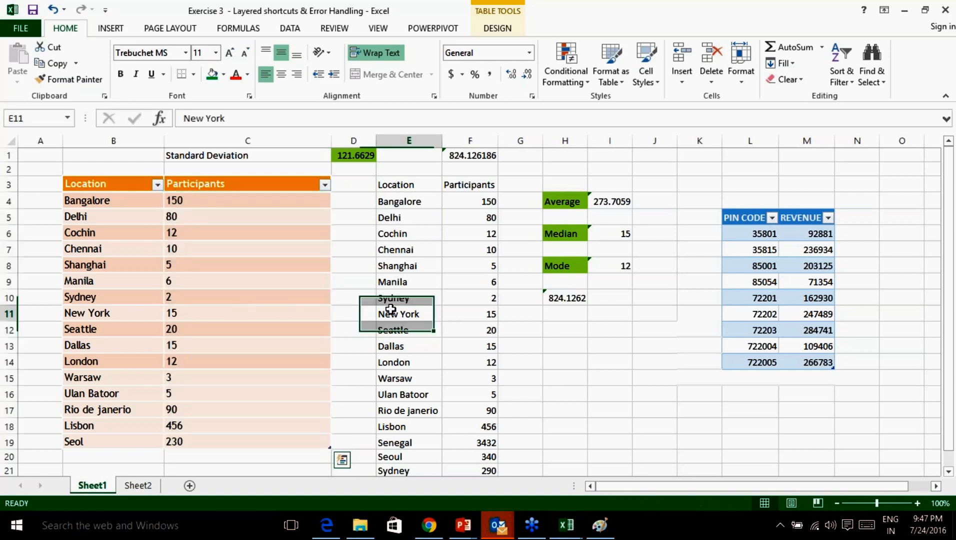
left_click(580, 300)
left_click(624, 360)
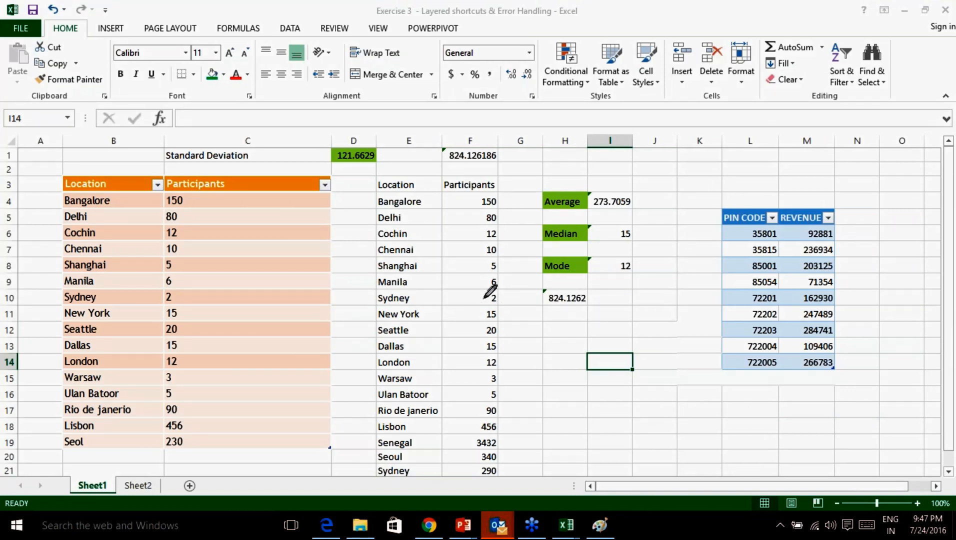
mouse_move(537, 328)
left_mouse_down()
mouse_move(543, 349)
mouse_move(586, 349)
mouse_move(558, 339)
mouse_move(602, 349)
mouse_move(621, 339)
left_mouse_up()
left_click_drag(650, 329, 627, 352)
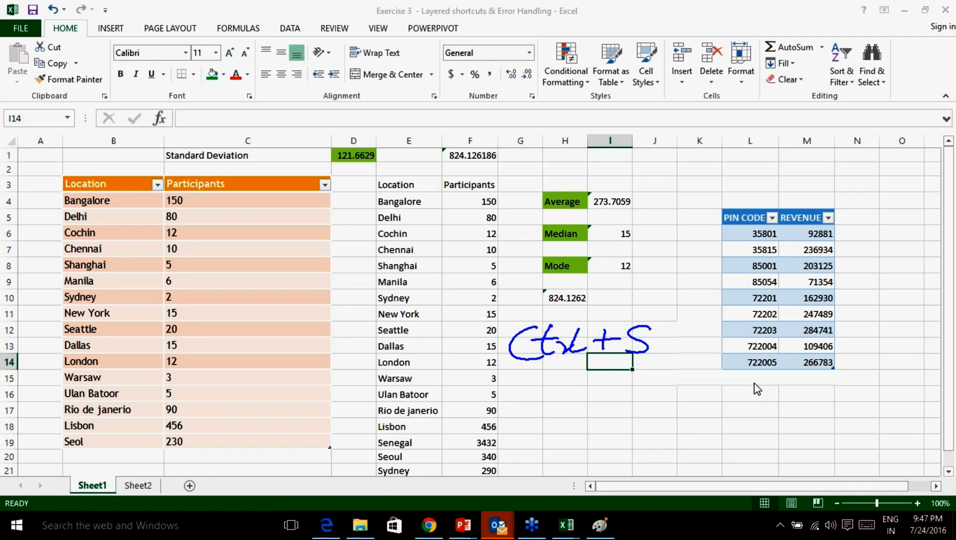
left_click(788, 468)
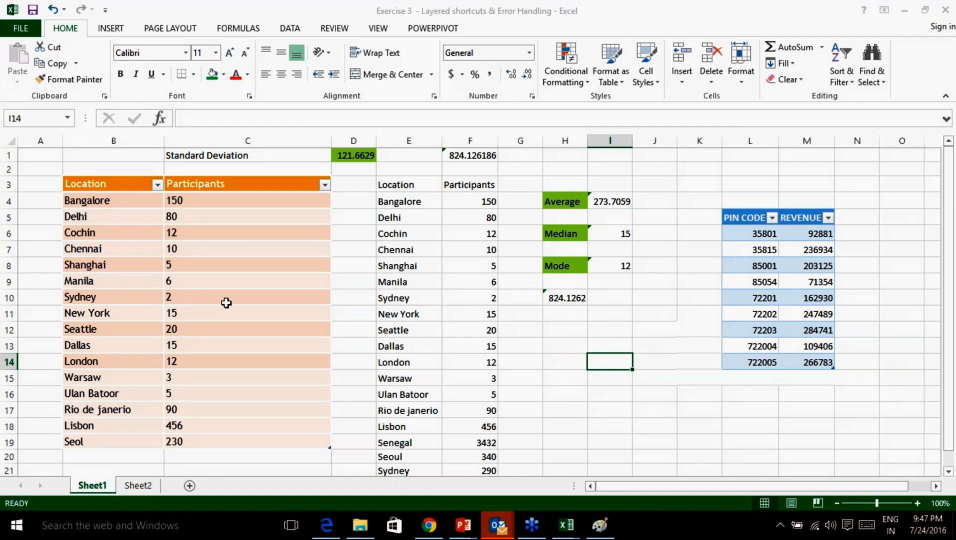
From the Manila count, select the Participants data, its header, then all of column C with Ctrl+Space.
left_click(196, 282)
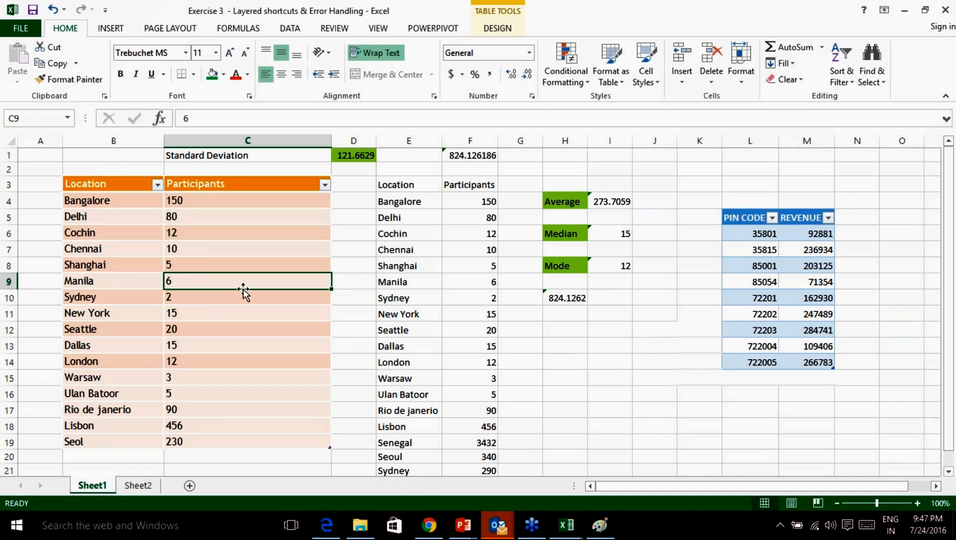
key("ctrl+space")
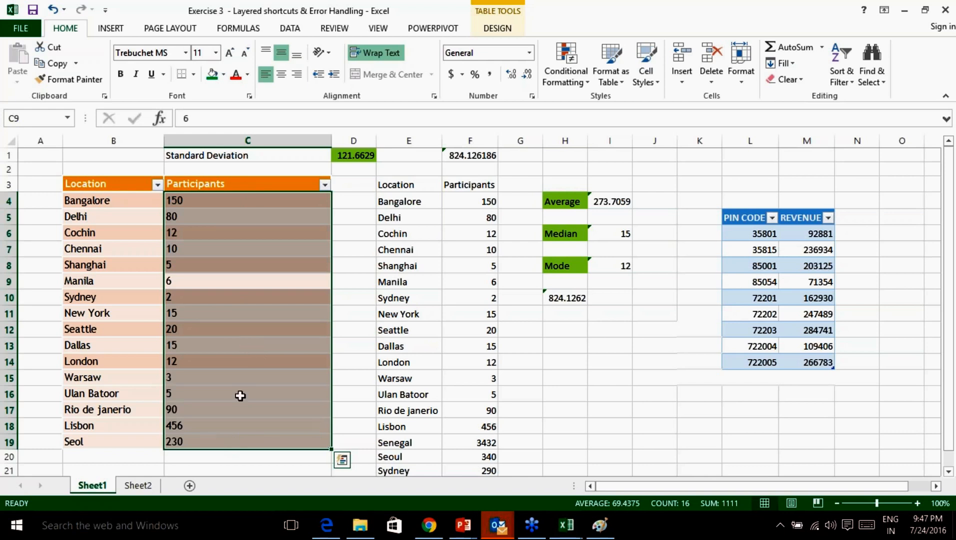
key("ctrl+space")
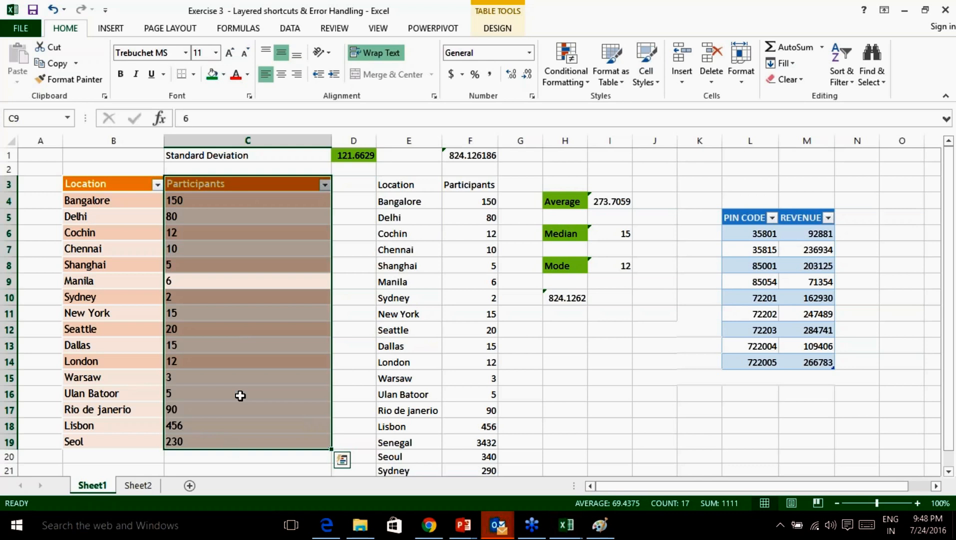
key("ctrl+space")
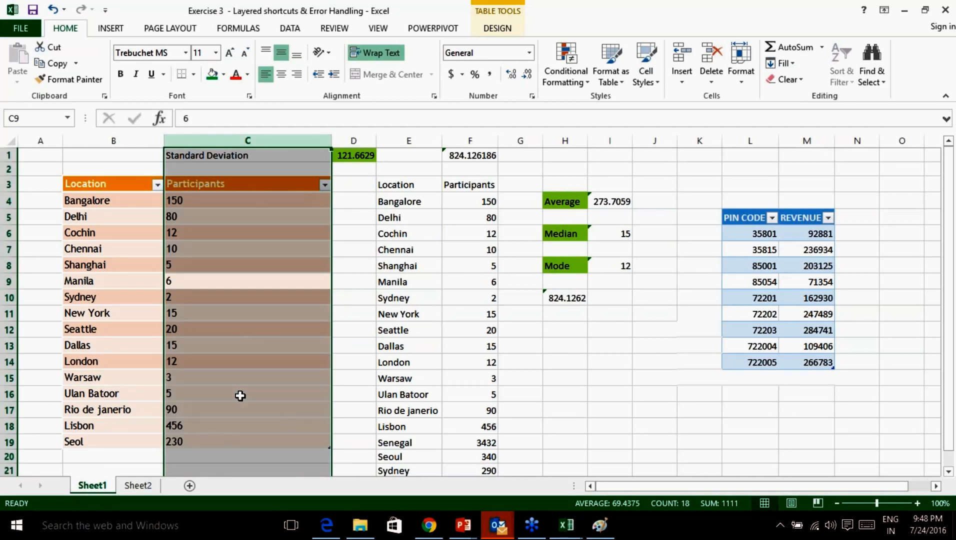
scroll(240, 397, "down", 6)
scroll(242, 397, "up", 6)
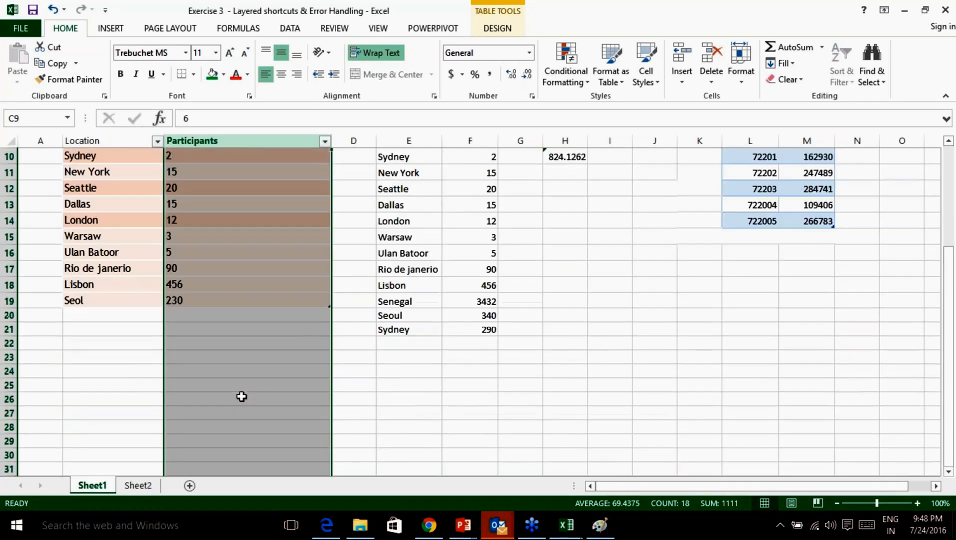
Reselect the Participants column with its header and insert a new blank Sheet3.
left_click(235, 284)
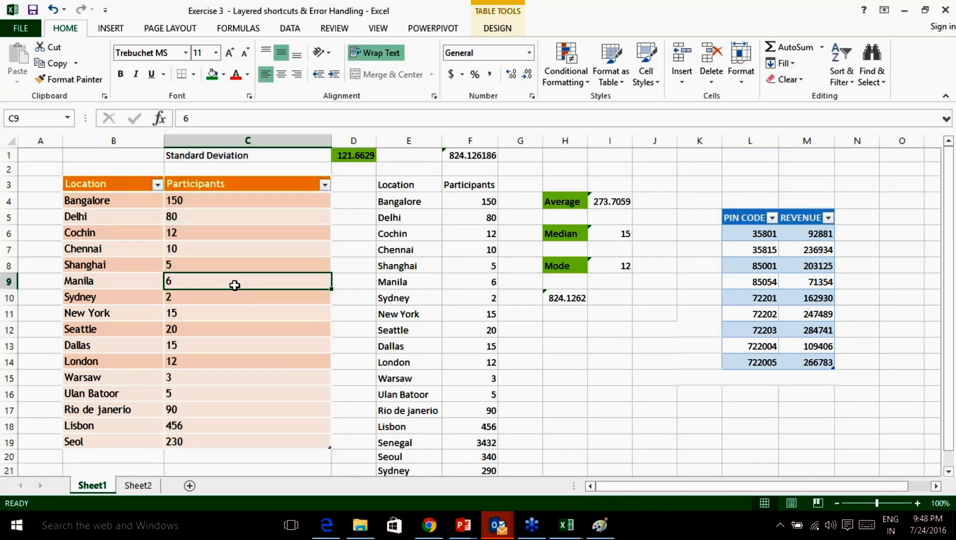
key("ctrl+space")
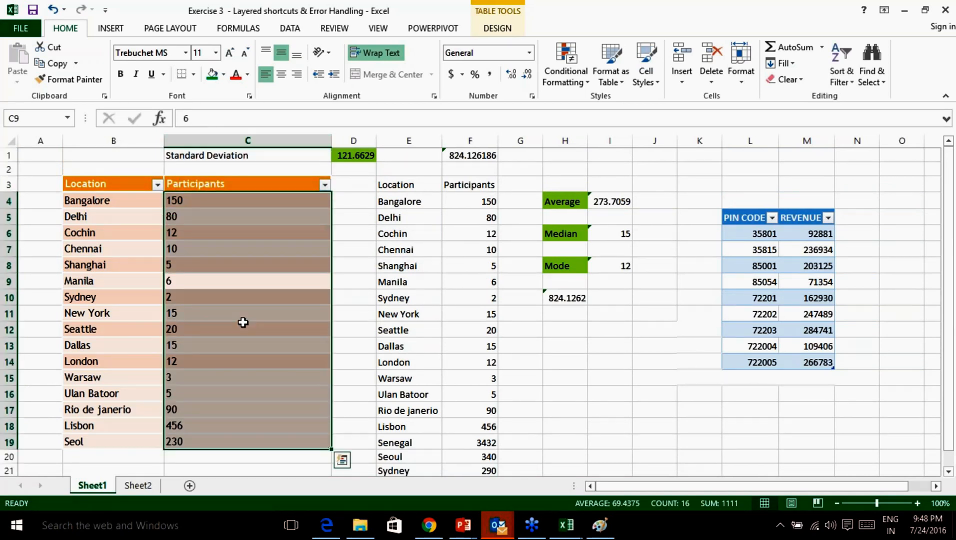
key("ctrl+space")
key("ctrl+c")
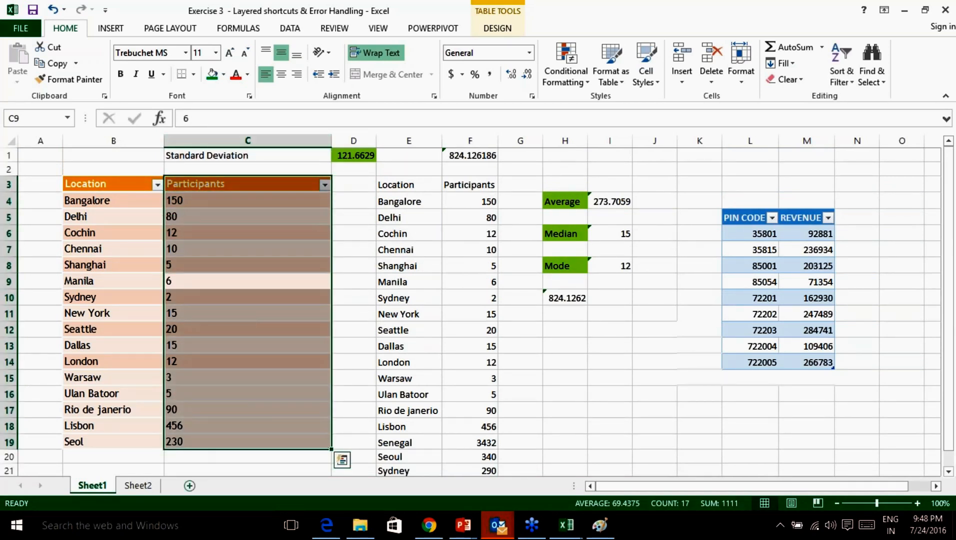
left_click(190, 486)
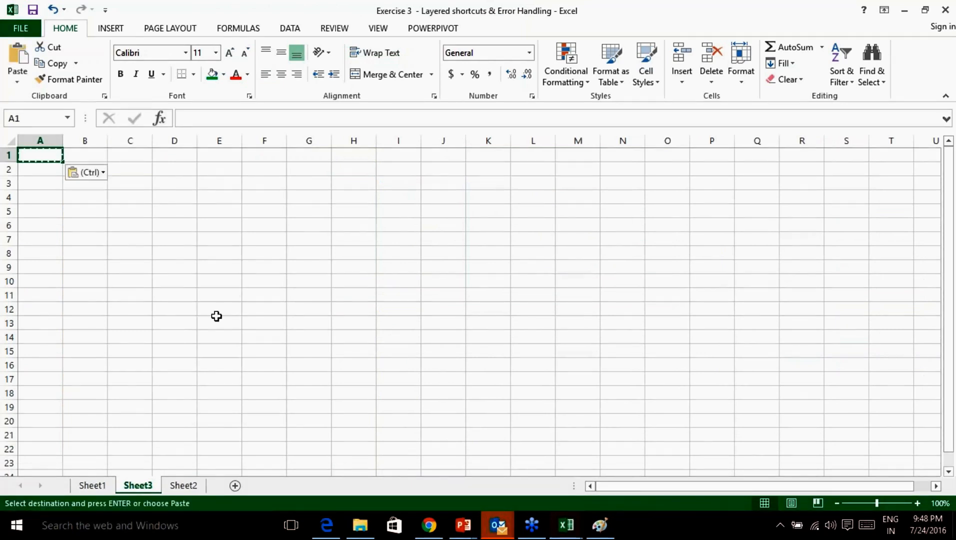
Return to the Exercise 3 workbook and paste the Participants values into Sheet3's column A.
key("alt+Tab")
key("alt+Tab")
left_click(100, 487)
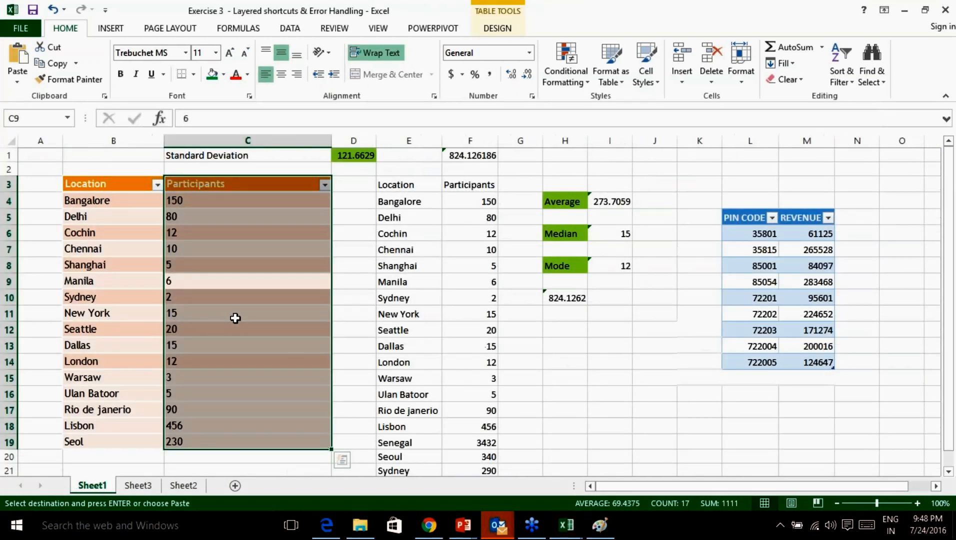
left_click(183, 485)
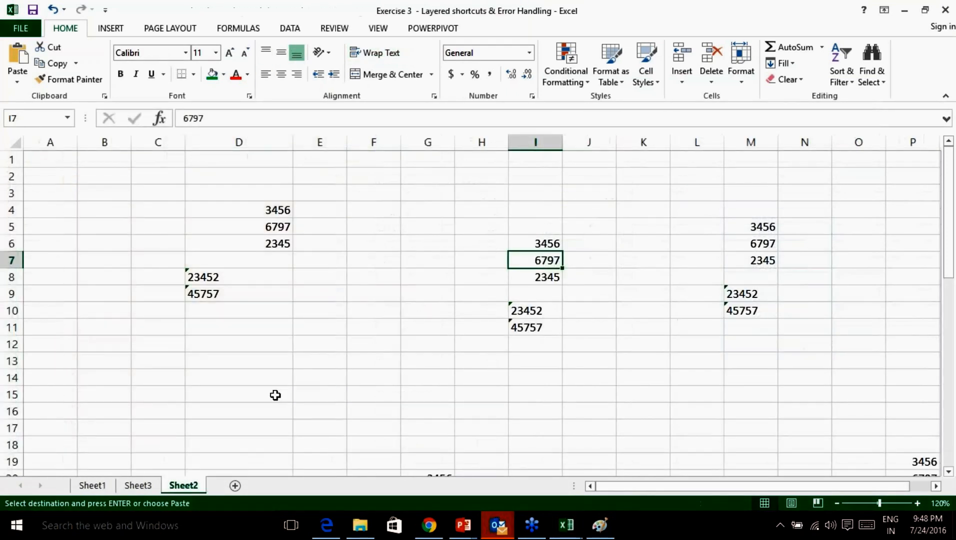
left_click(138, 486)
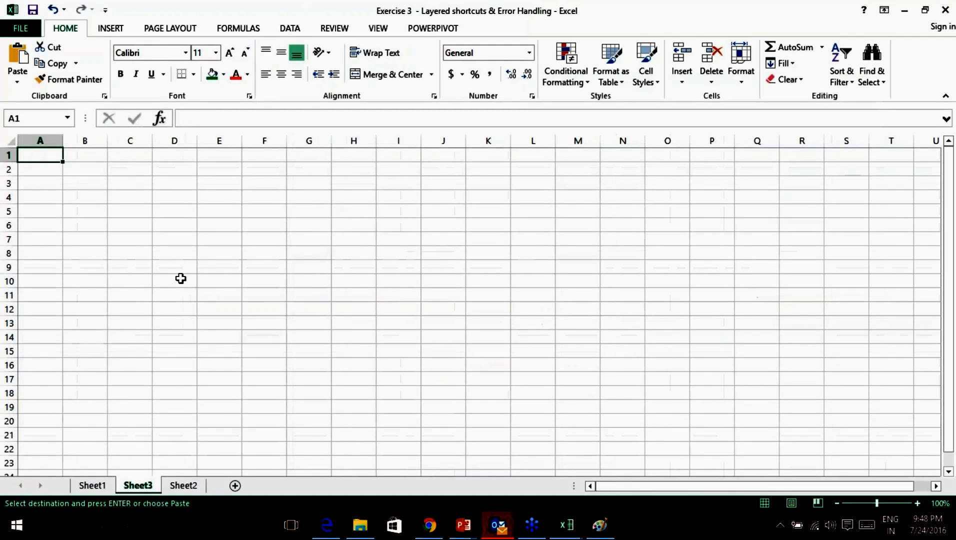
key("ctrl+v")
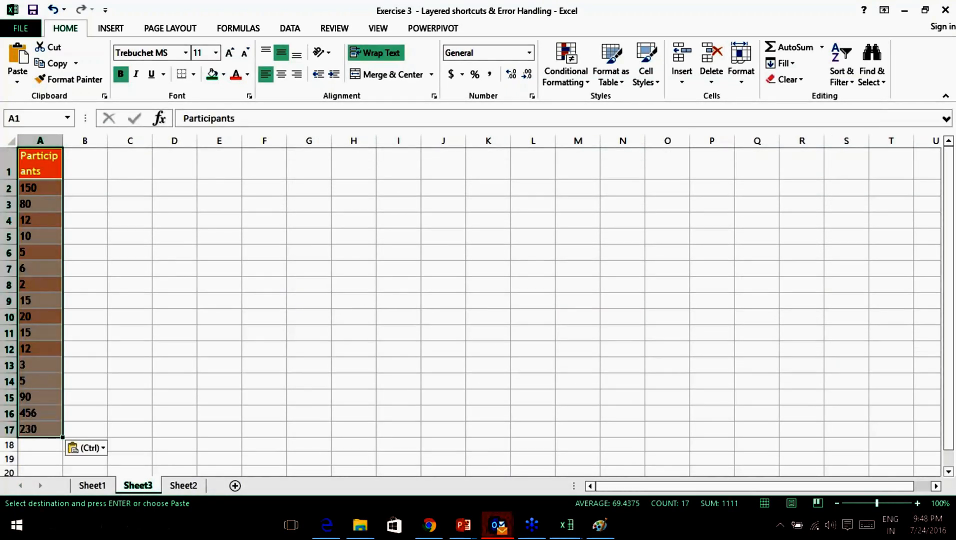
Flip through Sheet1 and Sheet3, ending on Sheet2's sample numbers.
left_click(93, 485)
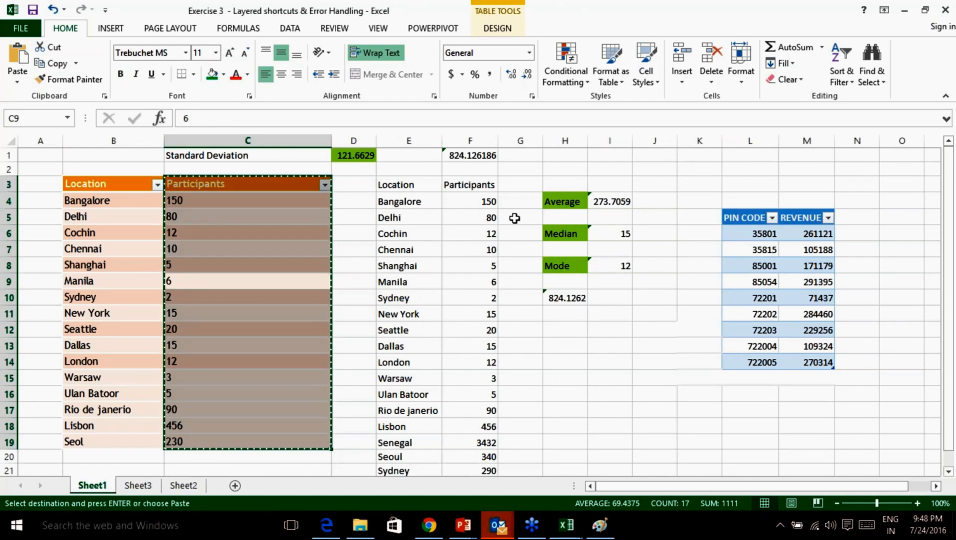
left_click(138, 486)
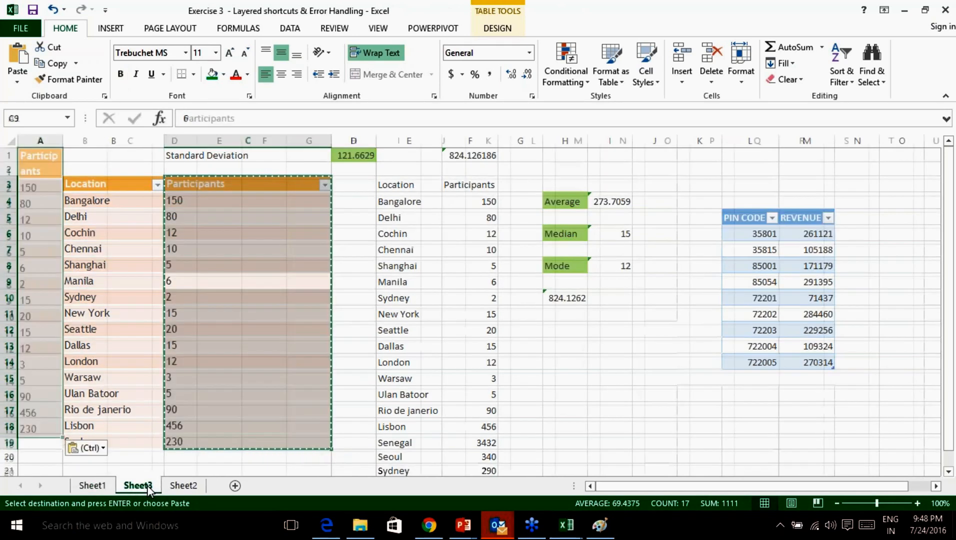
left_click(183, 485)
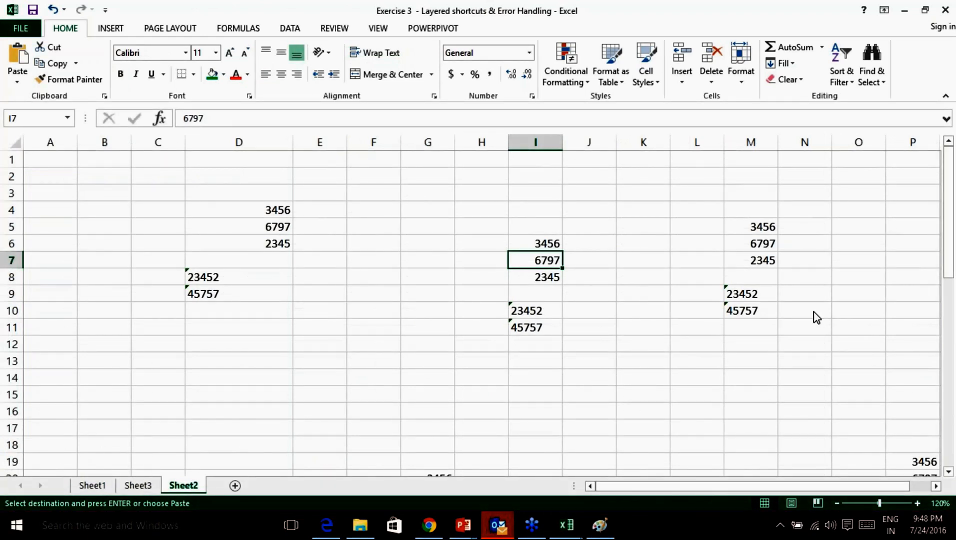
Magnify the screen to inspect Sheet2's cell details, then close the magnifier.
left_click(752, 403)
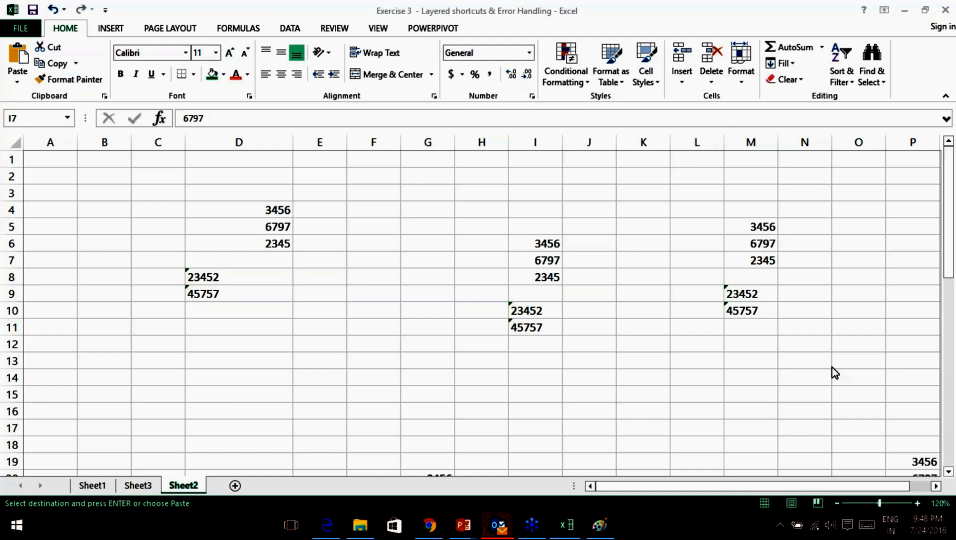
scroll(580, 328, "down", 2)
scroll(581, 326, "up", 2)
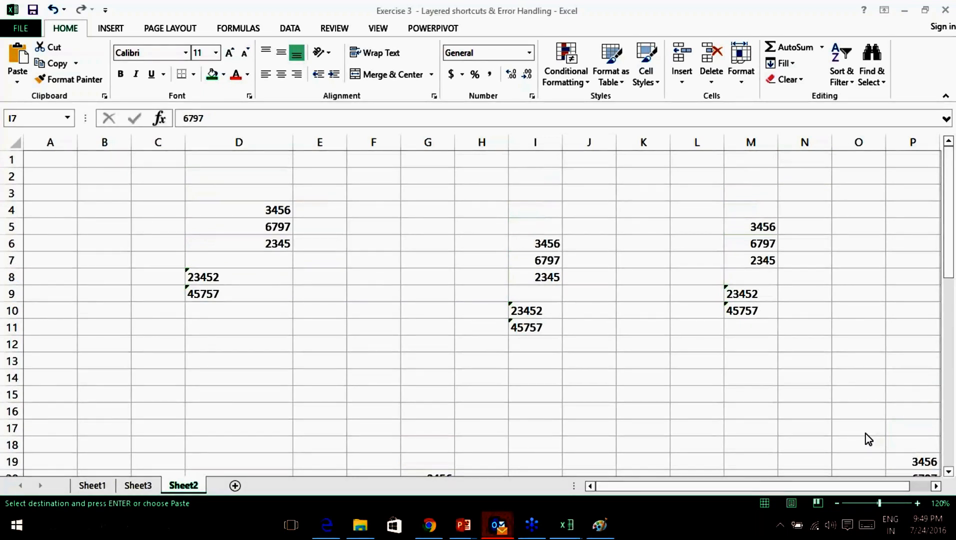
key("super+plus")
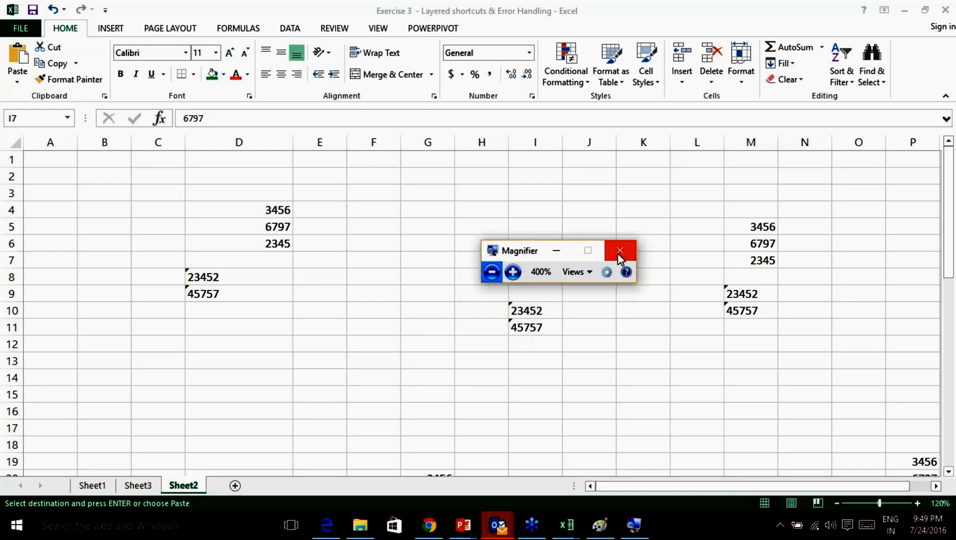
left_click(619, 254)
Inspect the text-stored 23452 and 45757 in I10:I11 and D8:D9.
left_click(528, 312)
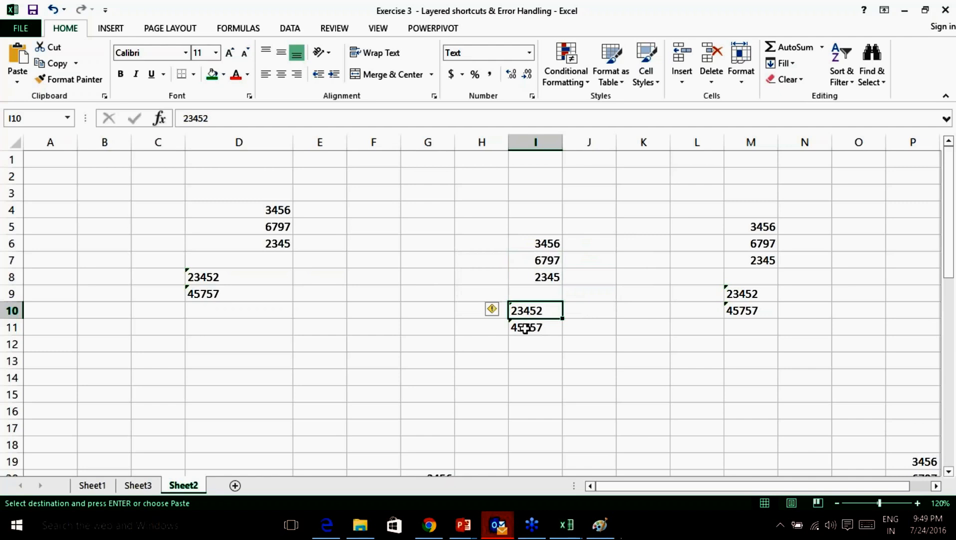
left_click(524, 327)
left_click(645, 395)
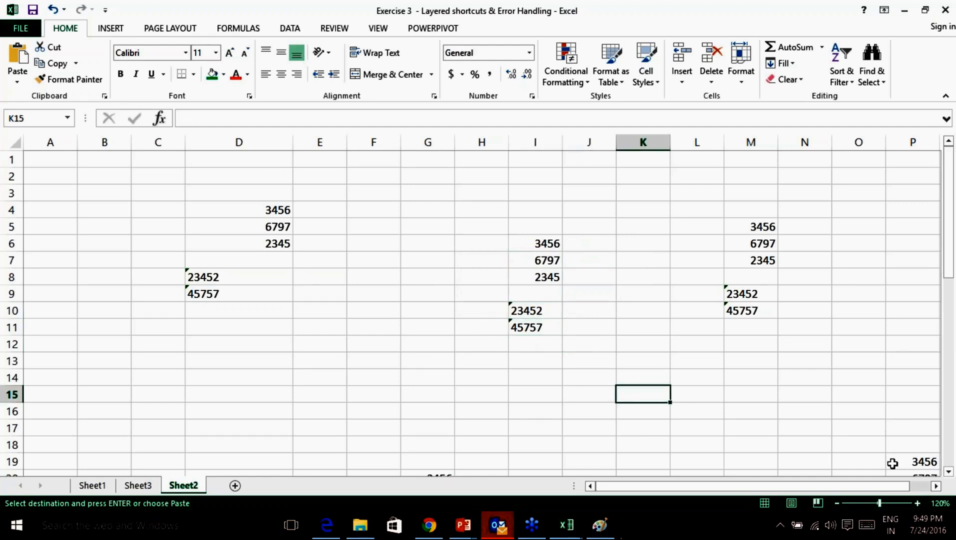
left_click(515, 308)
left_click(513, 326)
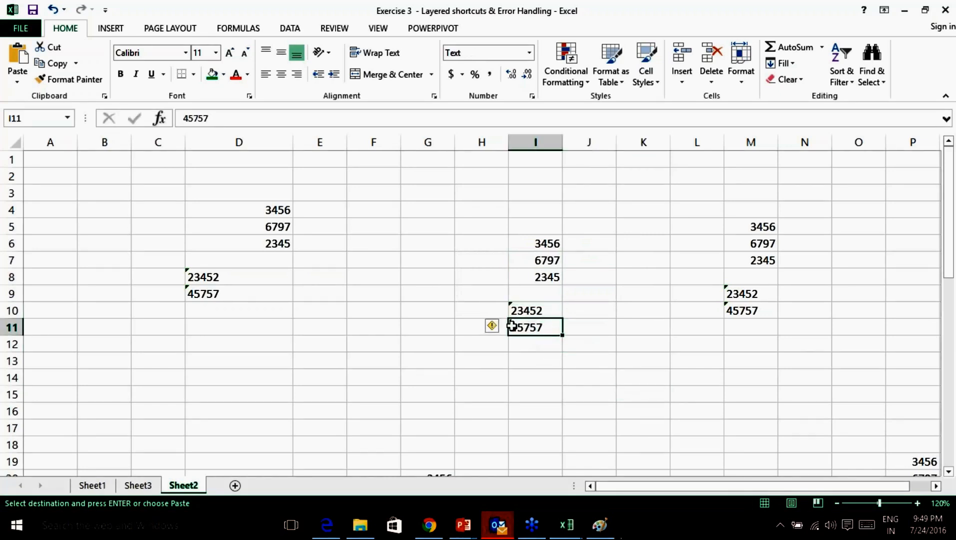
left_click(202, 277)
left_click(210, 293)
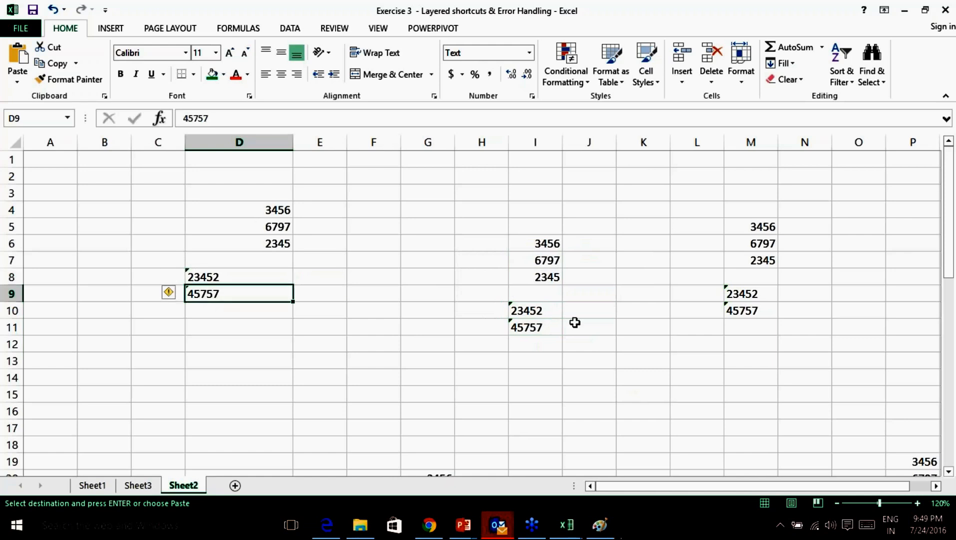
left_click(440, 361)
left_click(458, 379)
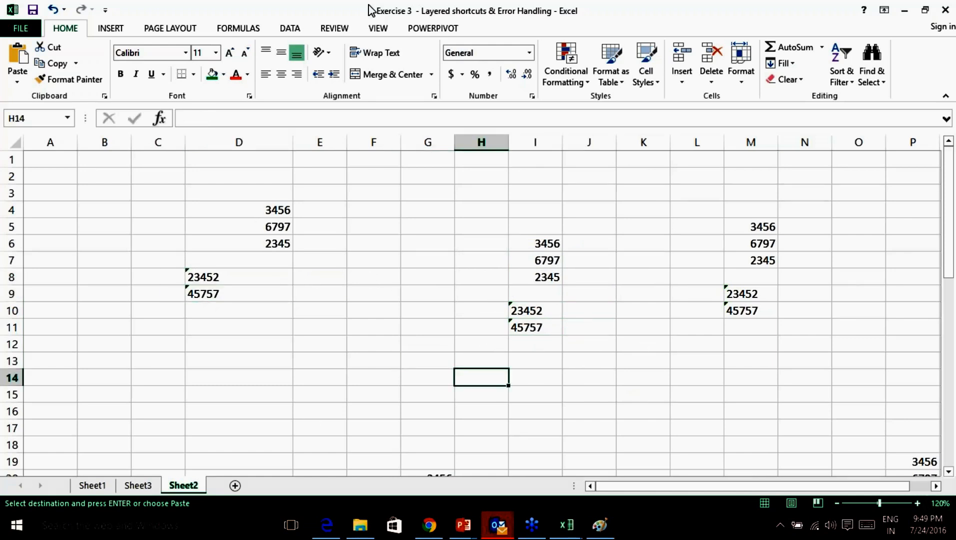
left_click(239, 30)
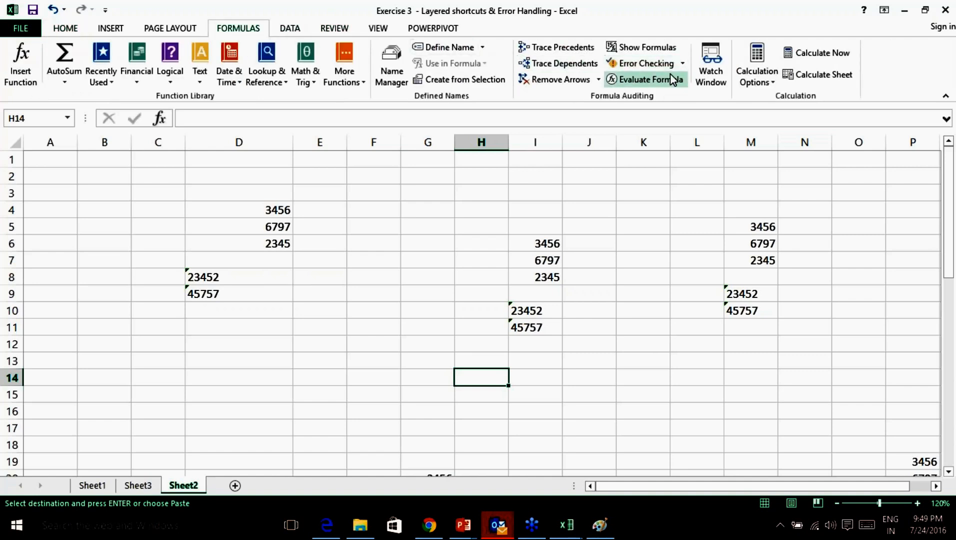
Run Error Checking and apply Convert to Number to P23, G24, P24 and G25, then close it.
left_click(683, 64)
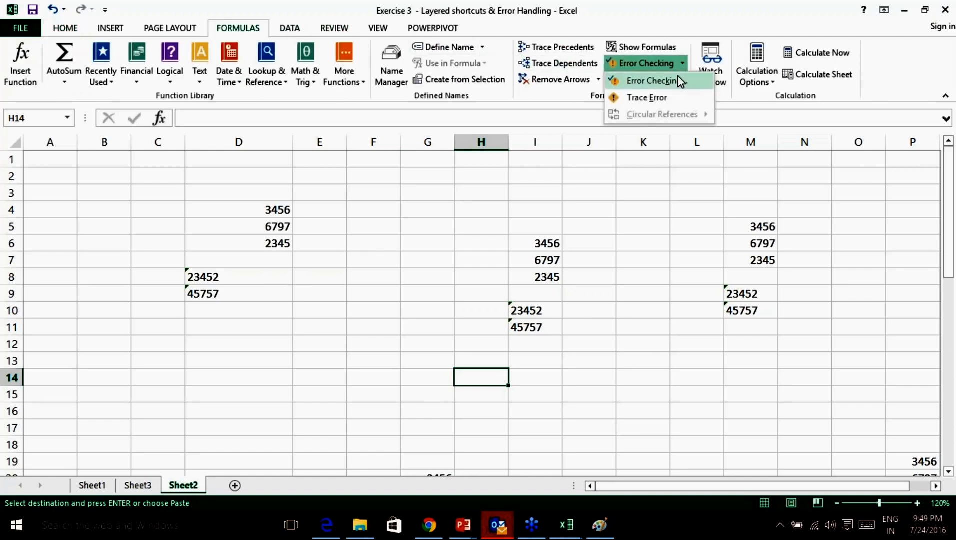
left_click(662, 80)
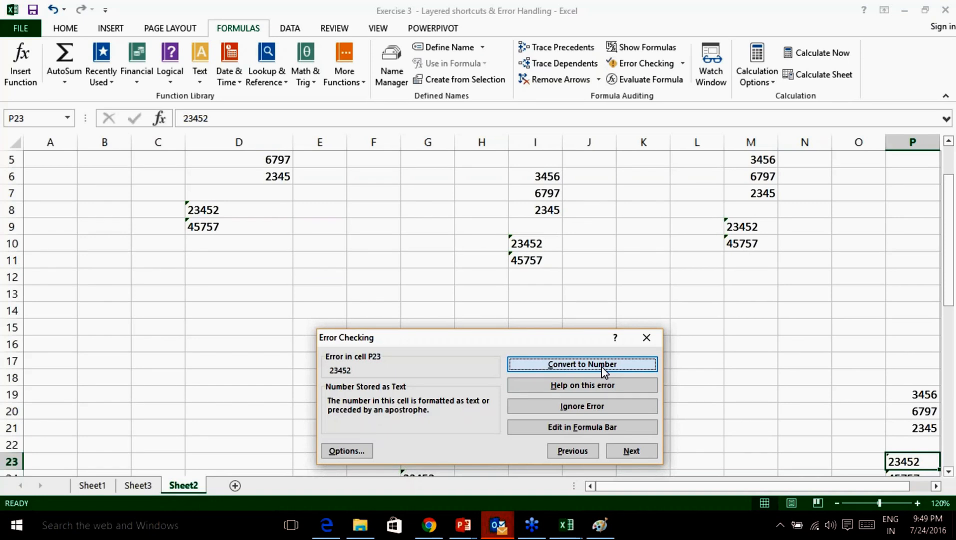
left_click(602, 366)
left_click(604, 357)
left_click(604, 357)
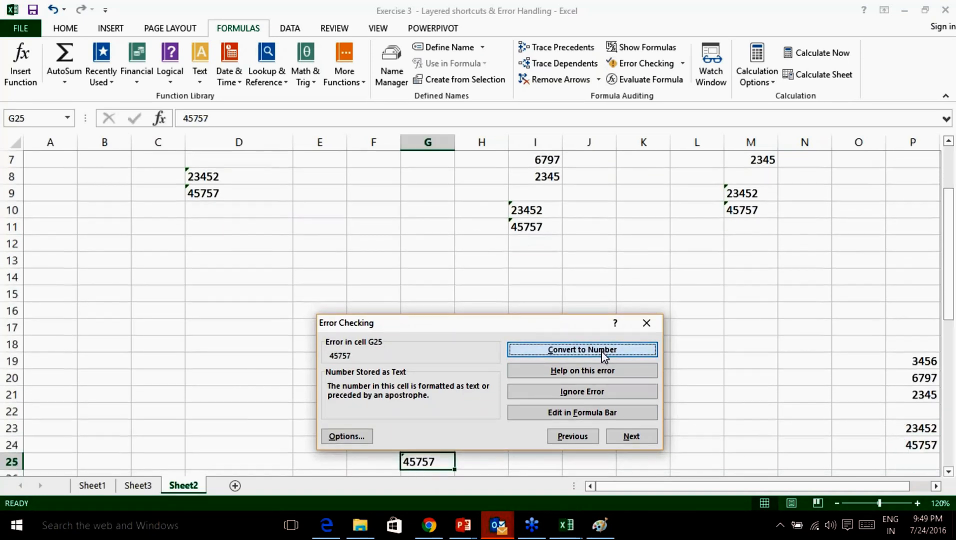
left_click(602, 351)
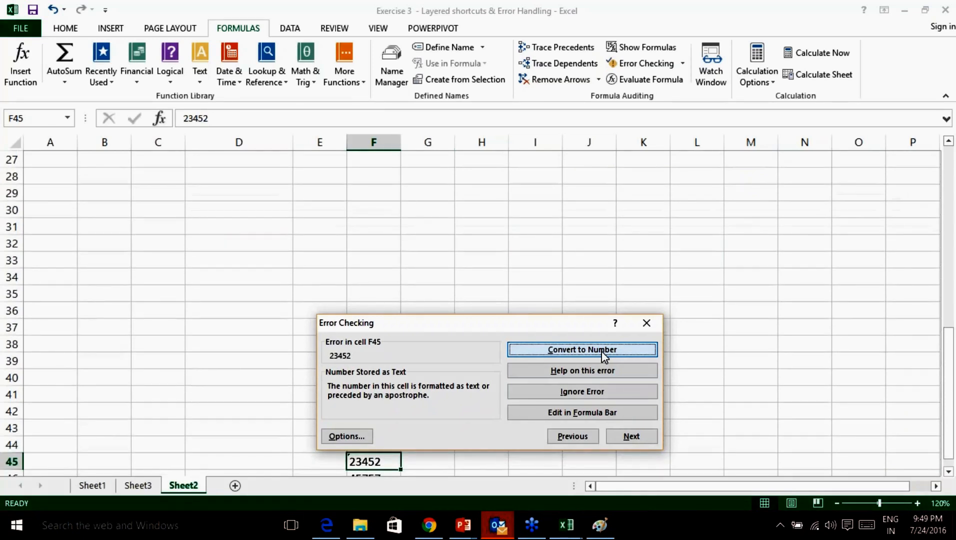
left_click(646, 324)
scroll(464, 295, "up", 6)
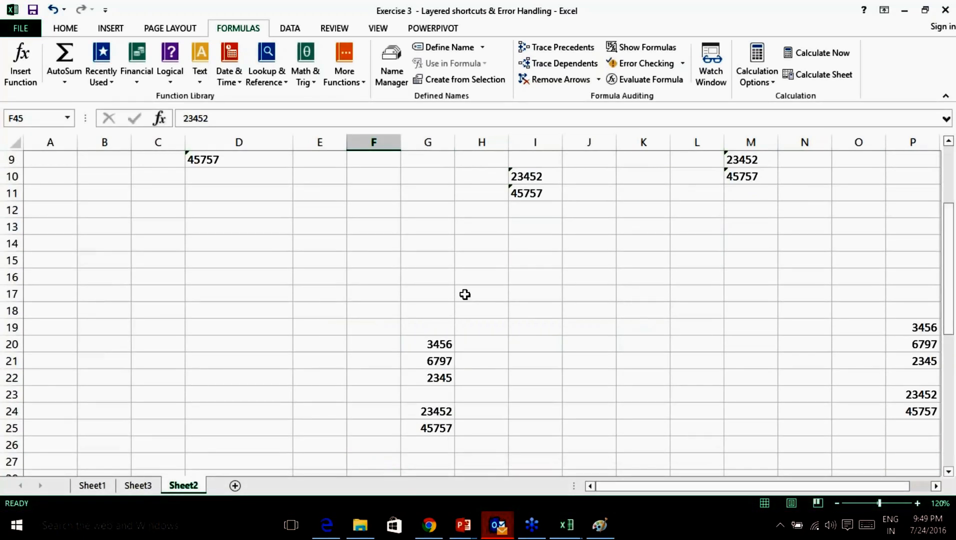
scroll(465, 295, "up", 3)
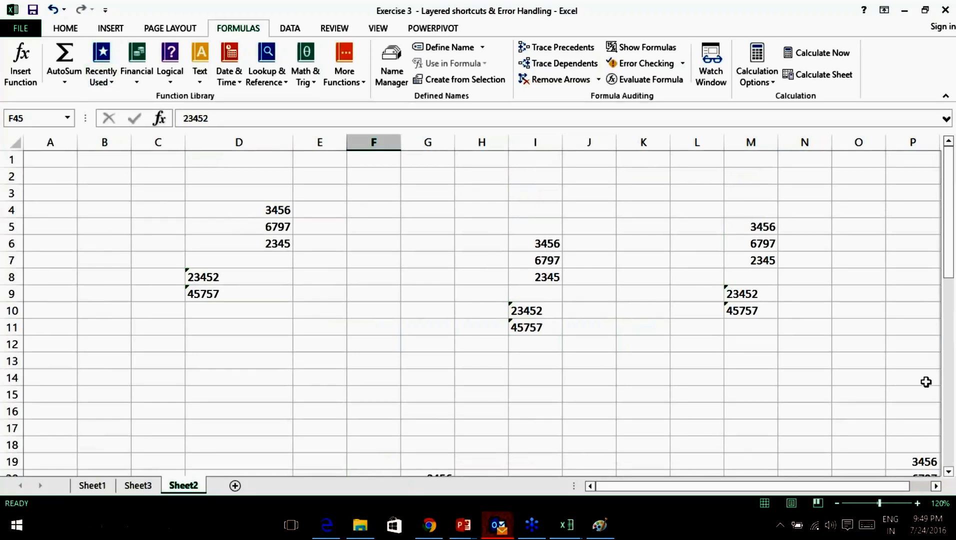
Handwrite a 'Bulk' ink note above the data, then erase it.
left_click(944, 384)
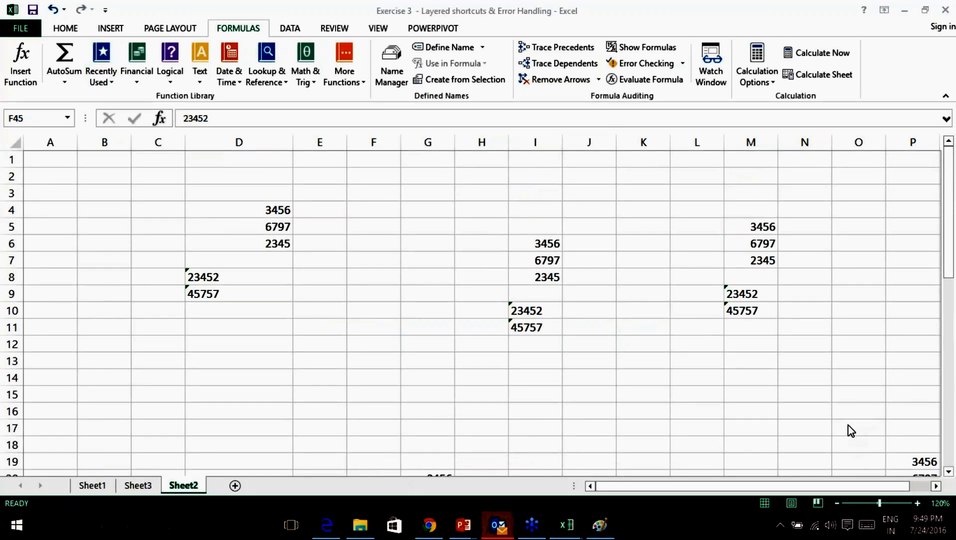
mouse_move(425, 176)
left_mouse_down()
mouse_move(425, 204)
mouse_move(470, 197)
mouse_move(481, 179)
mouse_move(479, 199)
mouse_move(483, 177)
mouse_move(481, 205)
mouse_move(484, 192)
mouse_move(490, 202)
mouse_move(529, 166)
left_mouse_up()
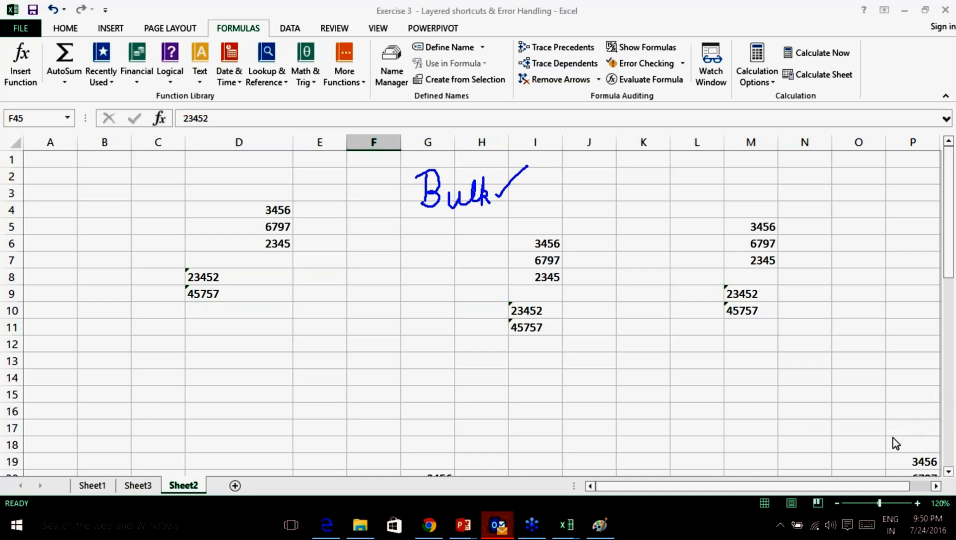
left_click(875, 469)
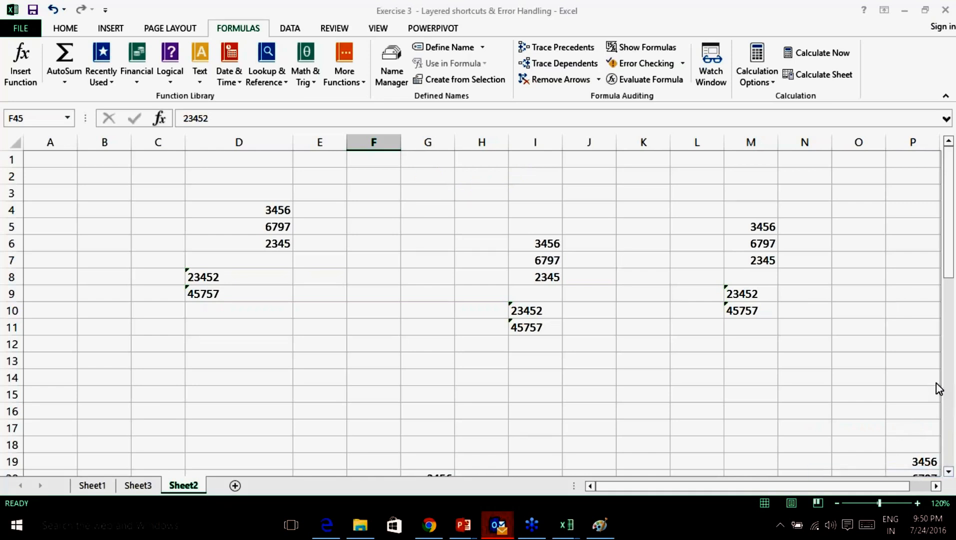
scroll(547, 348, "down", 2)
scroll(547, 349, "up", 2)
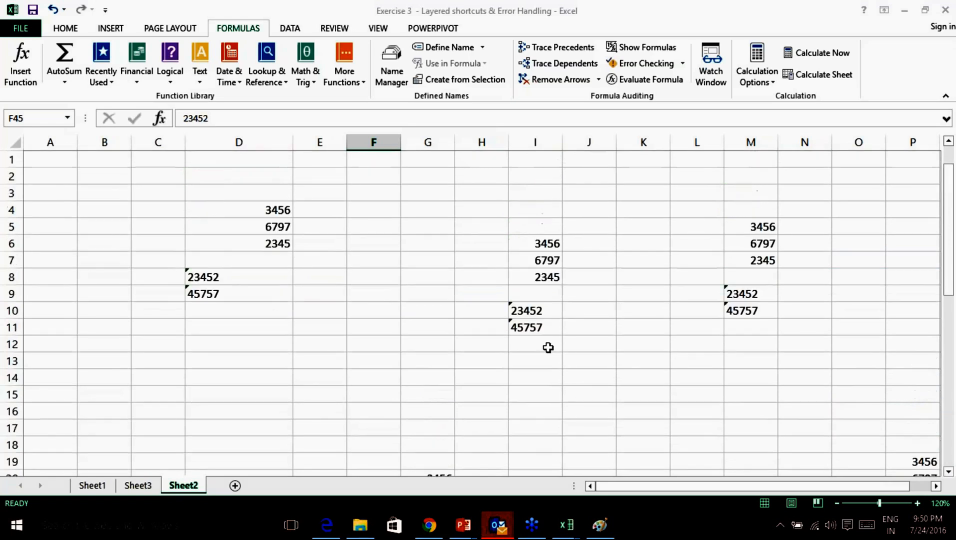
Convert I10:I11 (23452 and 45757) from text to numbers through the error options.
left_click(530, 309)
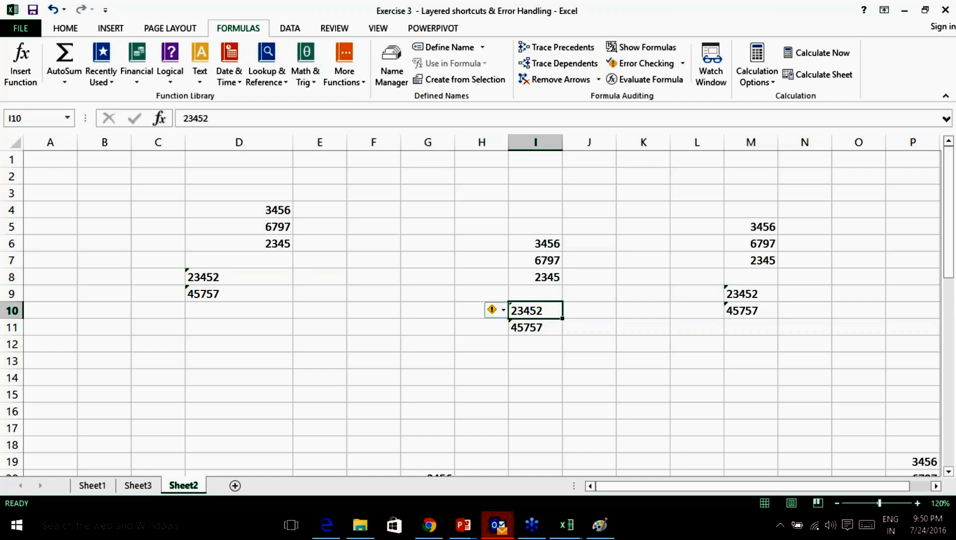
left_click(503, 312)
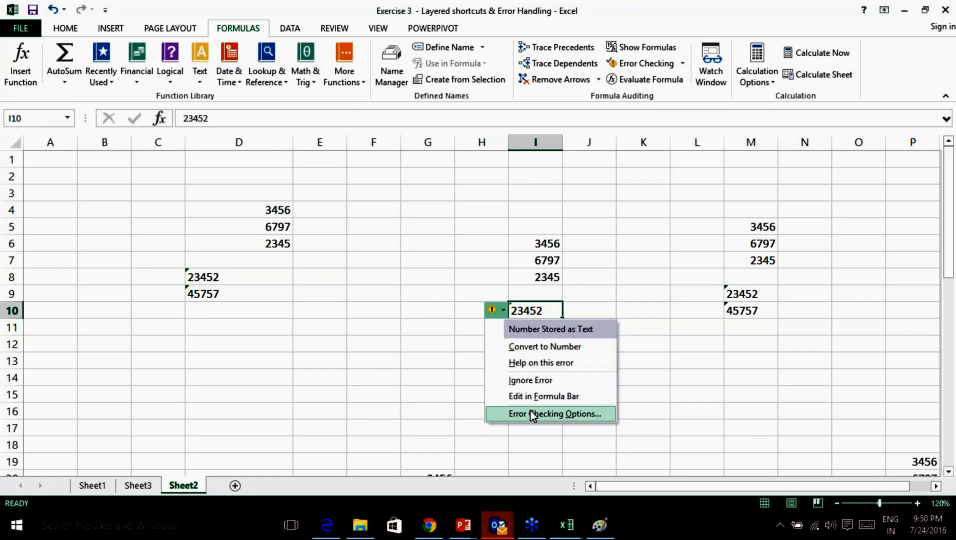
left_click(668, 332)
left_click(541, 310)
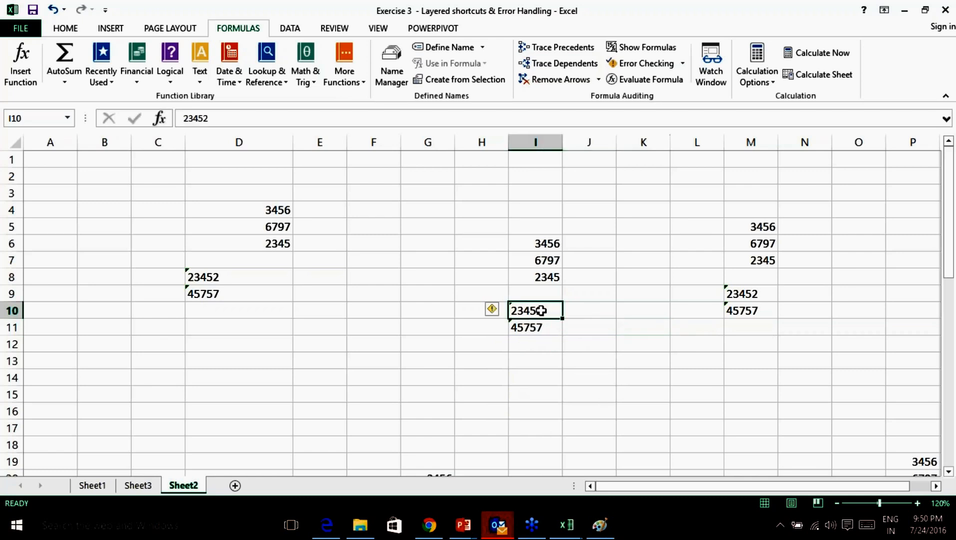
key("shift+Down")
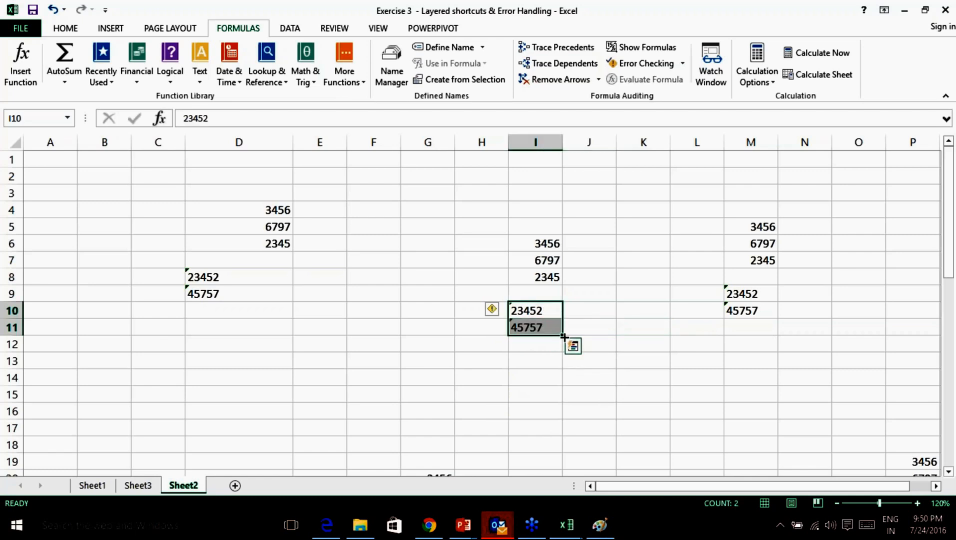
left_click(492, 310)
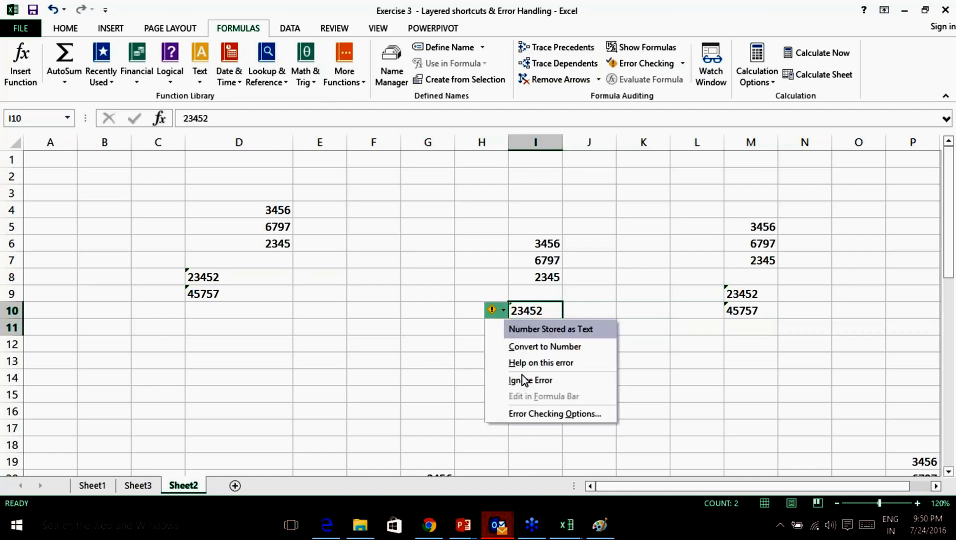
left_click(546, 346)
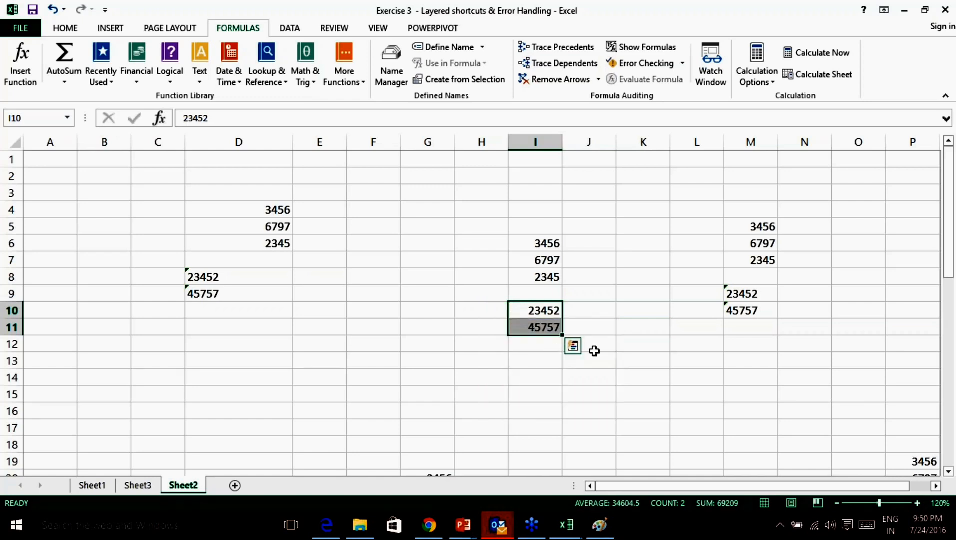
left_click(620, 358)
Try Quick Analysis on I10:I11, then select D8:D9 and finally the entire worksheet.
left_click_drag(545, 310, 550, 322)
key("ctrl+q")
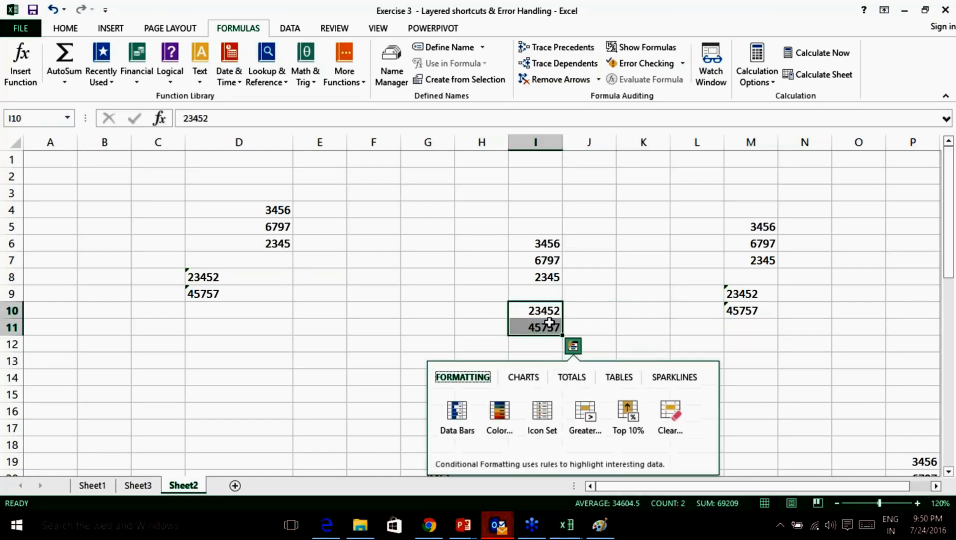
left_click(643, 311)
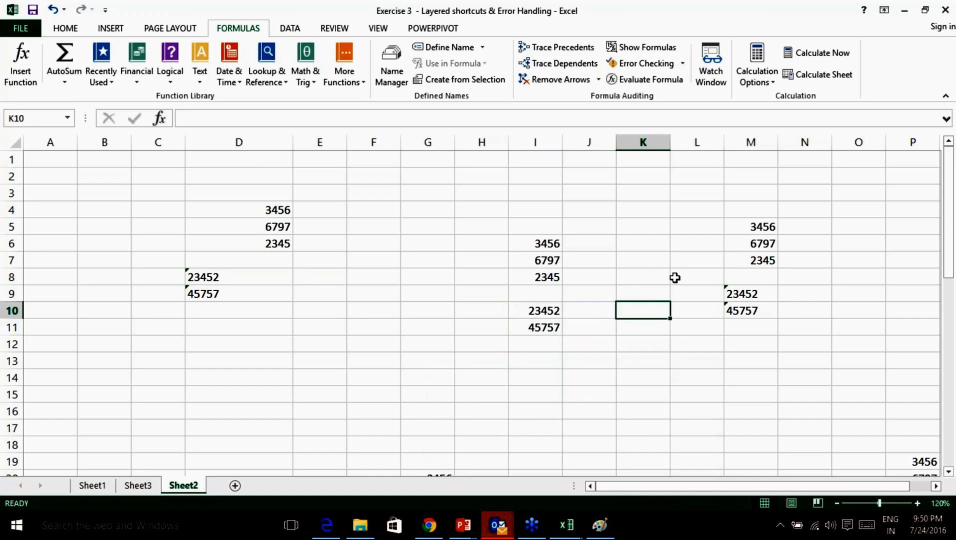
scroll(565, 356, "down", 3)
scroll(565, 357, "up", 3)
left_click(242, 299)
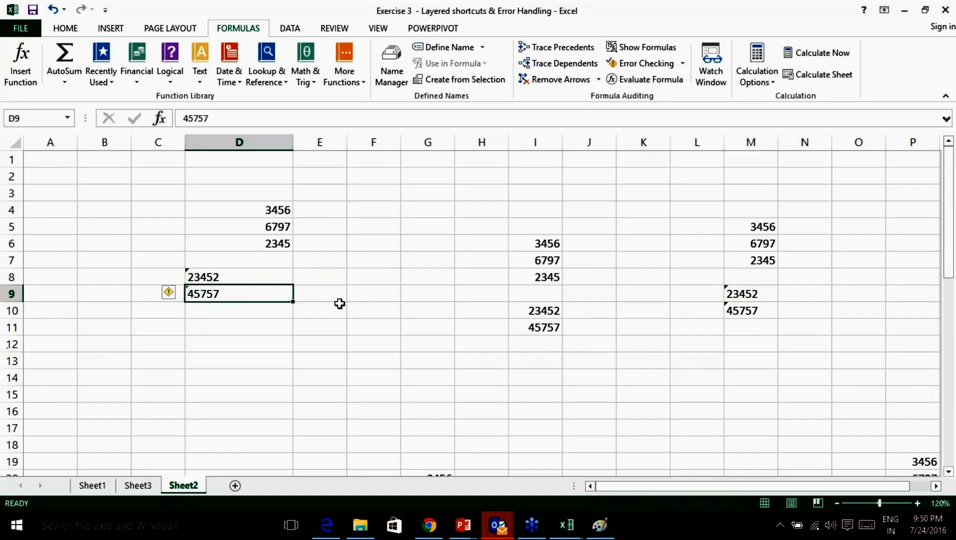
key("shift+Up")
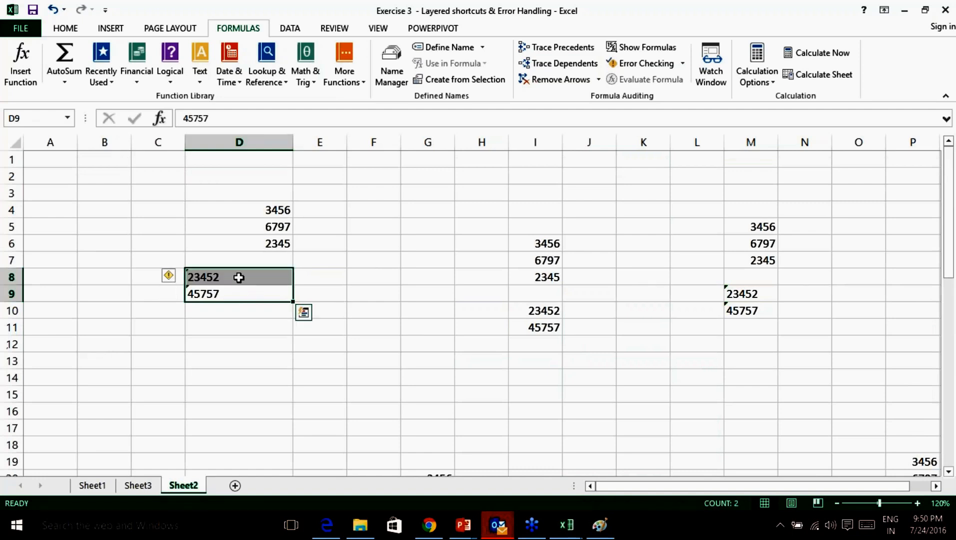
key("ctrl+a")
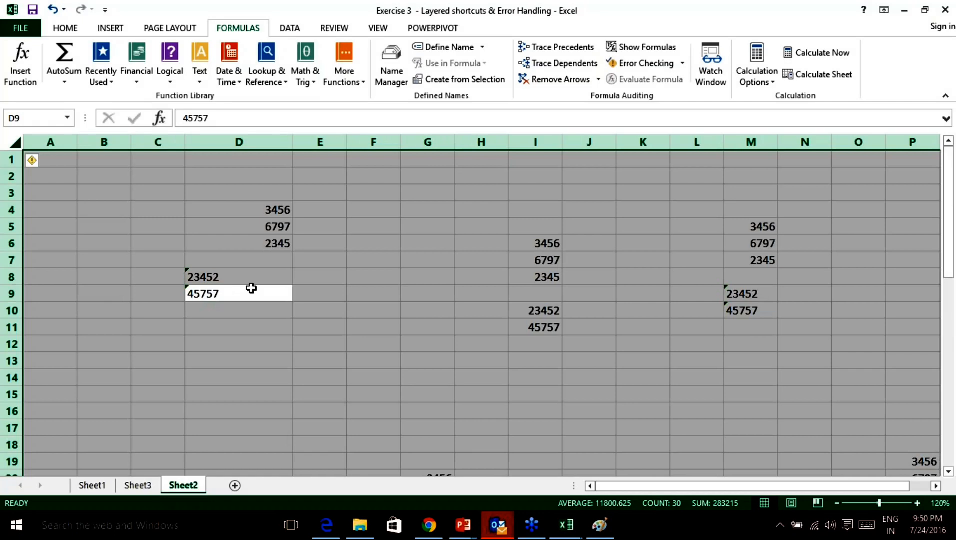
Convert all text-stored numbers on the selected sheet to real numbers via the error options.
mouse_move(37, 163)
left_click(44, 160)
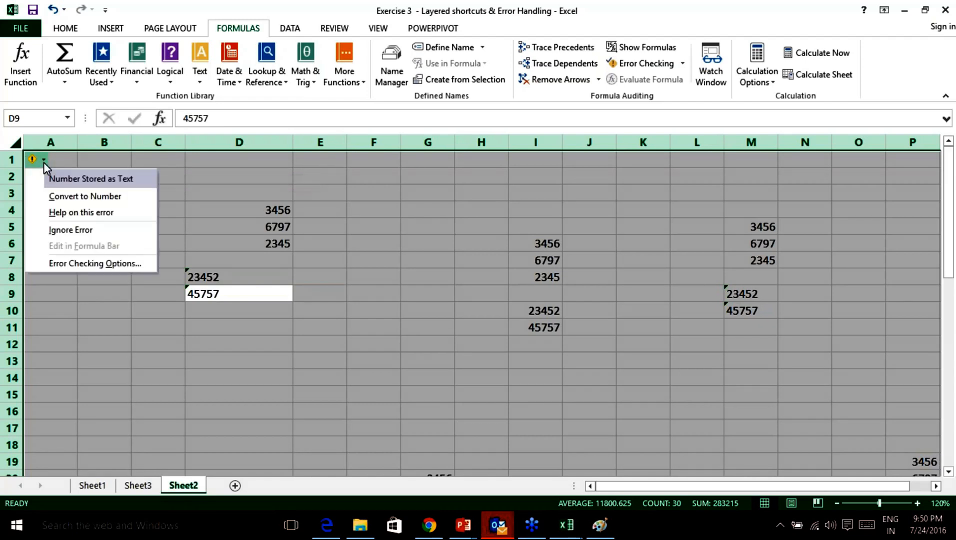
left_click(64, 199)
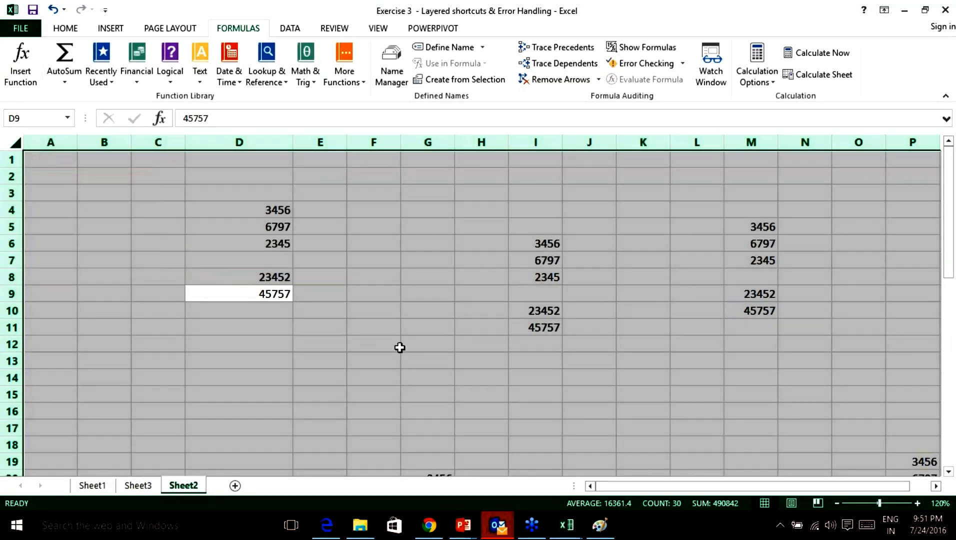
scroll(718, 492, "right", 1)
scroll(714, 443, "down", 6)
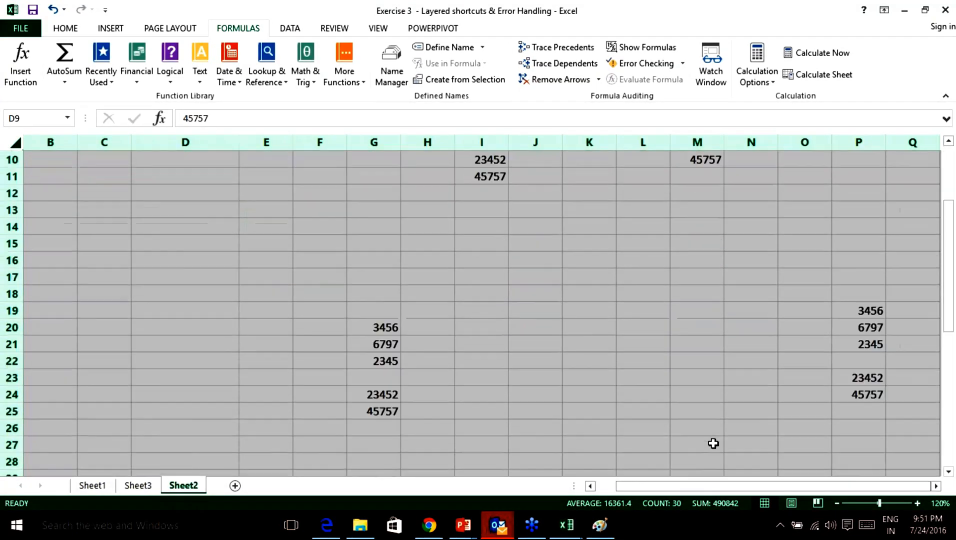
scroll(714, 444, "up", 6)
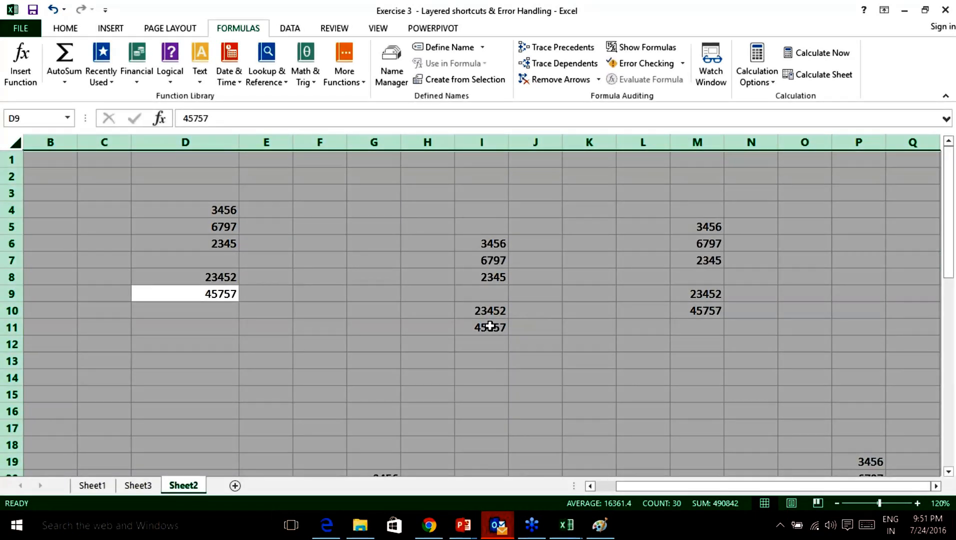
Undo, reselect the whole sheet and convert again so all 30 values sum to 490842.
key("ctrl+z")
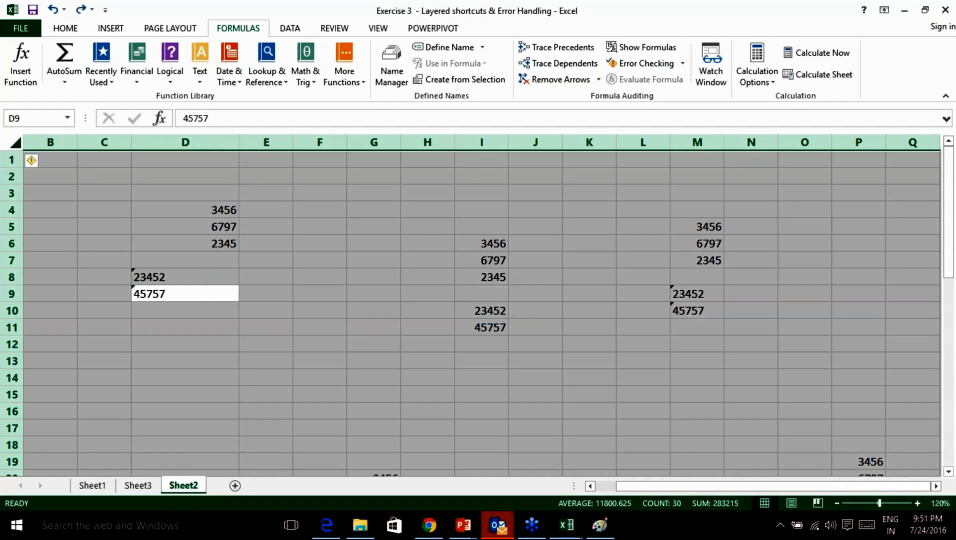
left_click(565, 342)
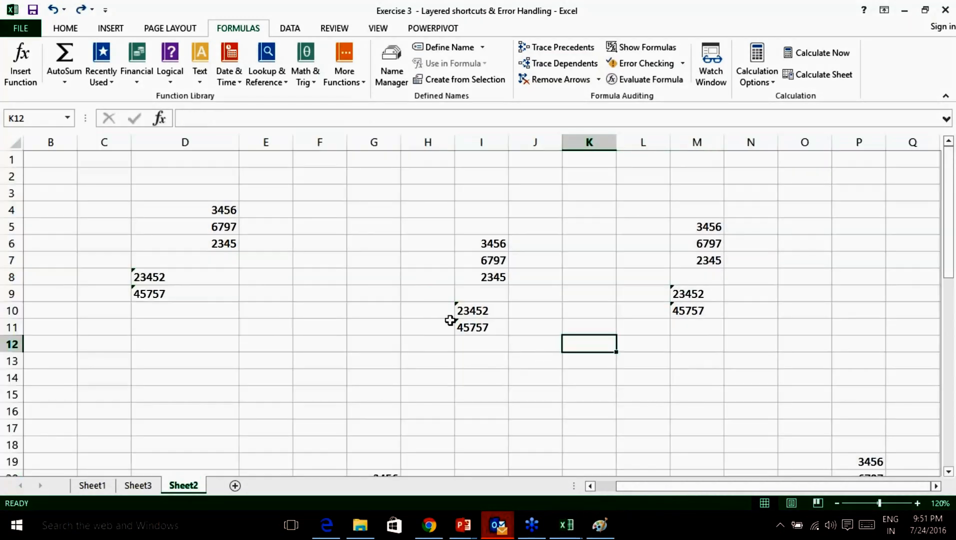
left_click(468, 327)
key("shift+Up")
key("ctrl+a")
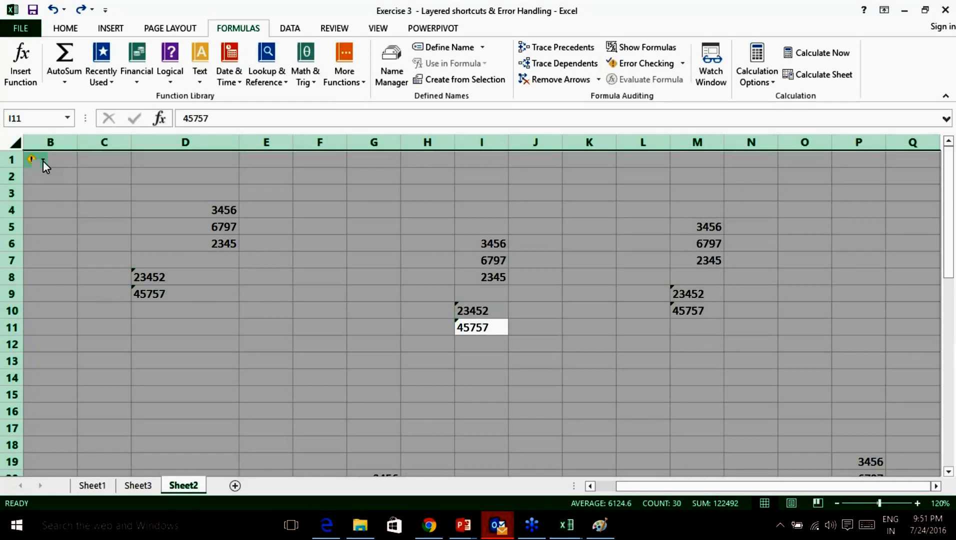
left_click(43, 160)
left_click(99, 198)
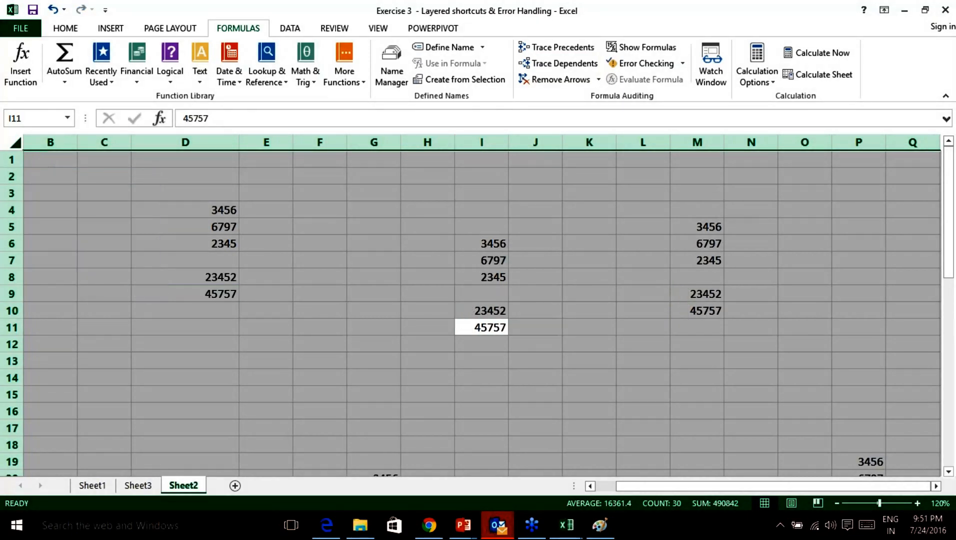
left_click(939, 235)
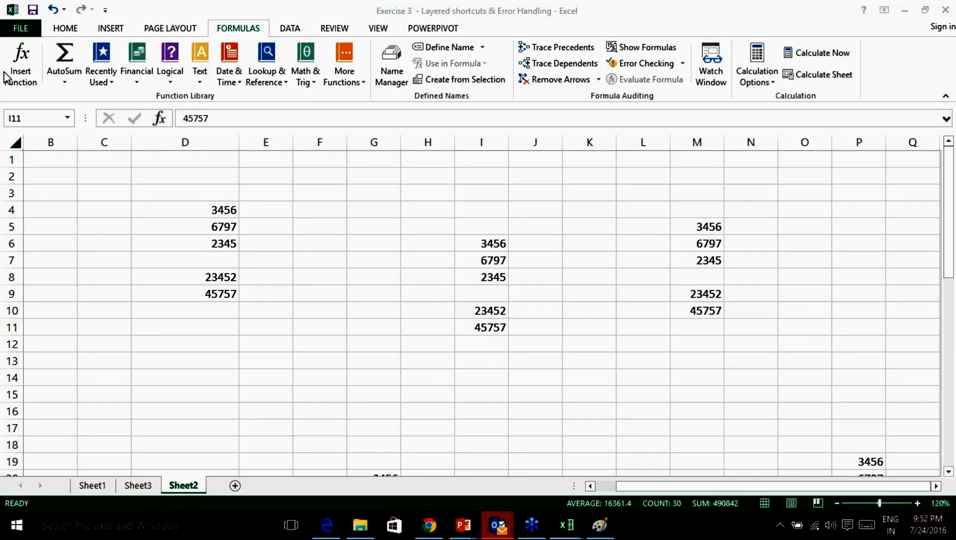
left_click(15, 142)
Open 'Exercise 4 - Ratings slicer' from the Excel data folder, showing its Ratings sheet.
left_click(20, 29)
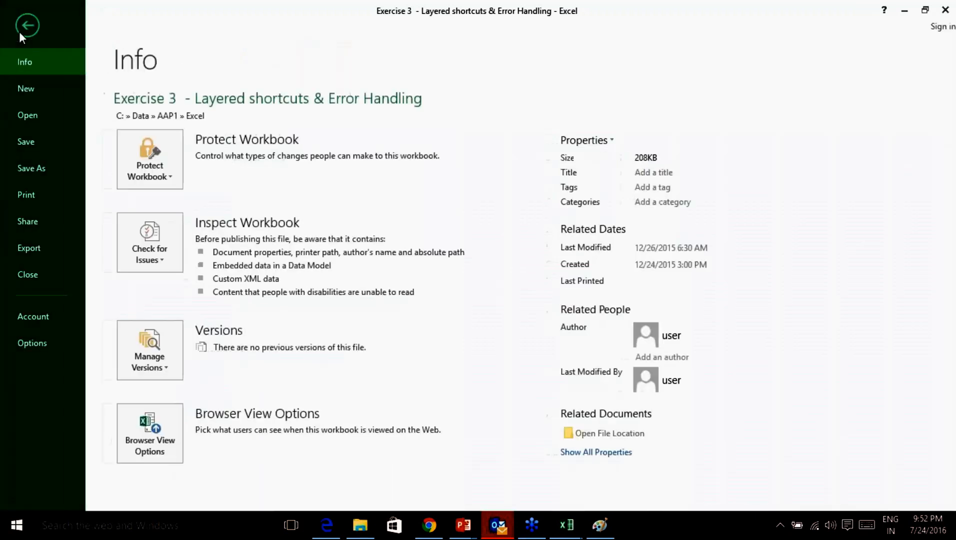
left_click(38, 117)
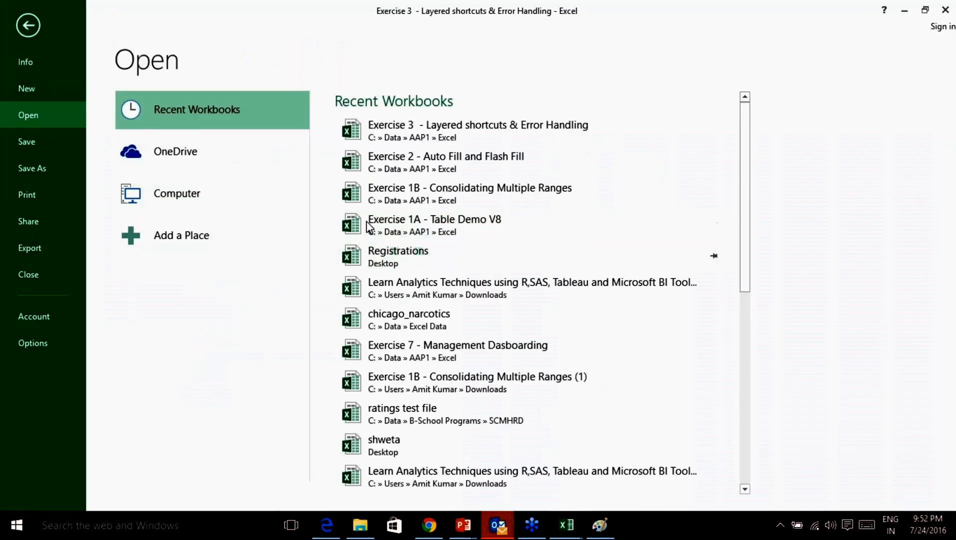
left_click(181, 191)
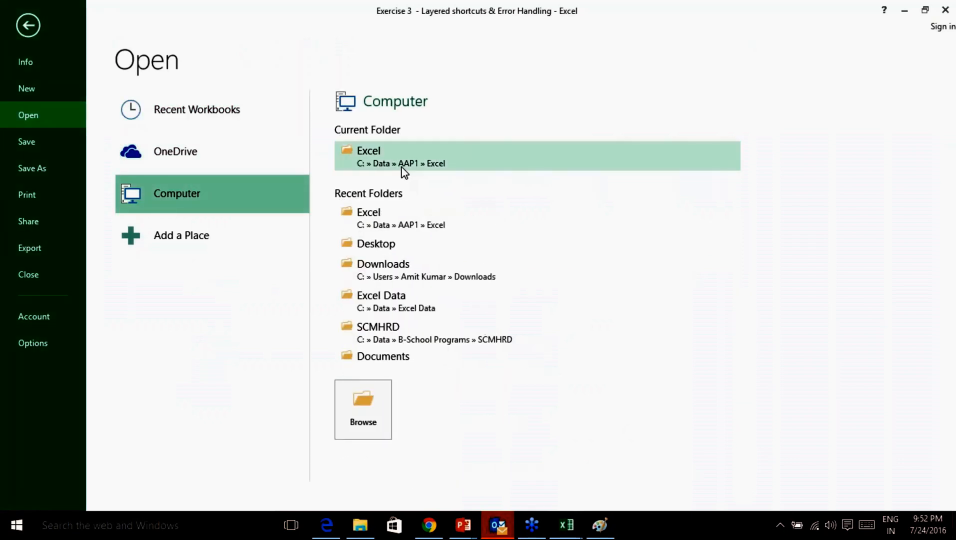
left_click(501, 156)
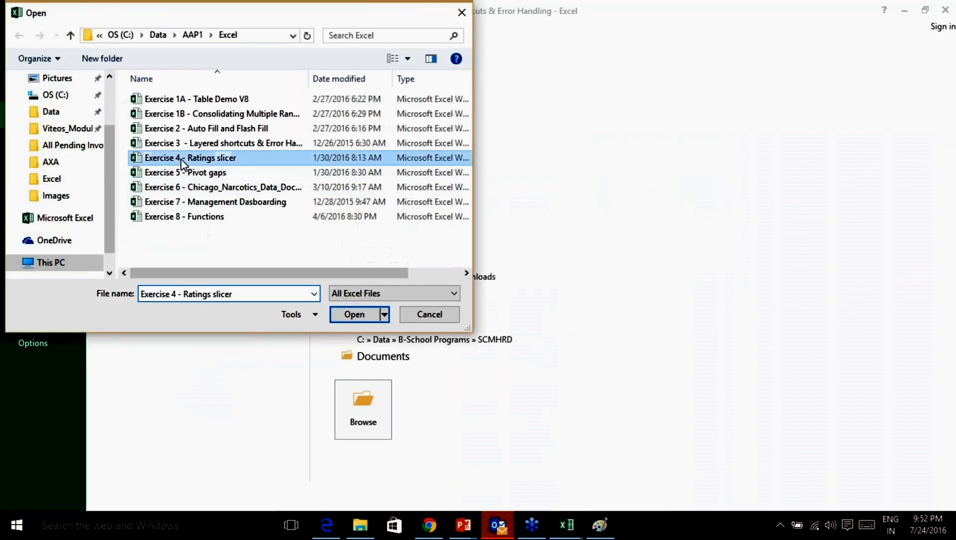
double_click(183, 159)
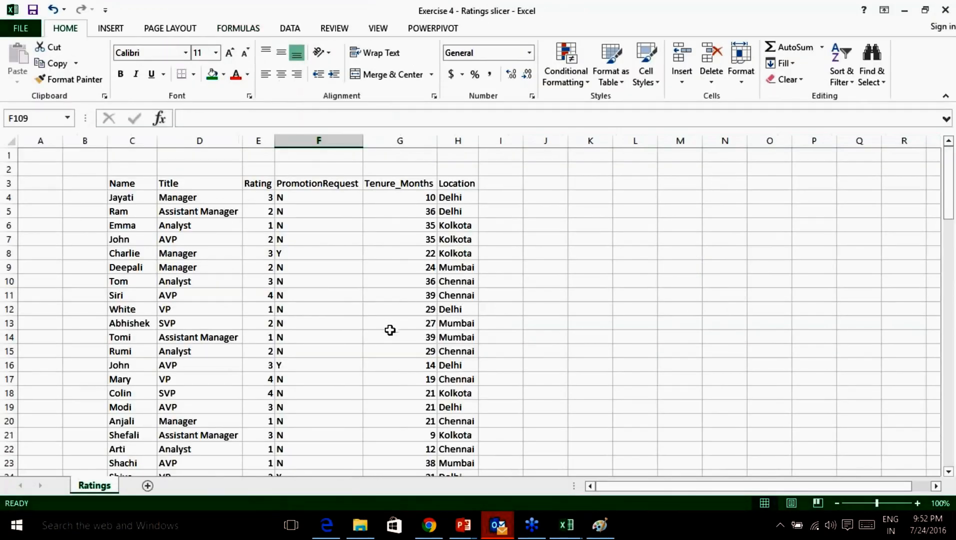
scroll(390, 331, "down", 4)
Scroll through the Ratings data and zoom the sheet in to 130%.
scroll(390, 331, "down", 19)
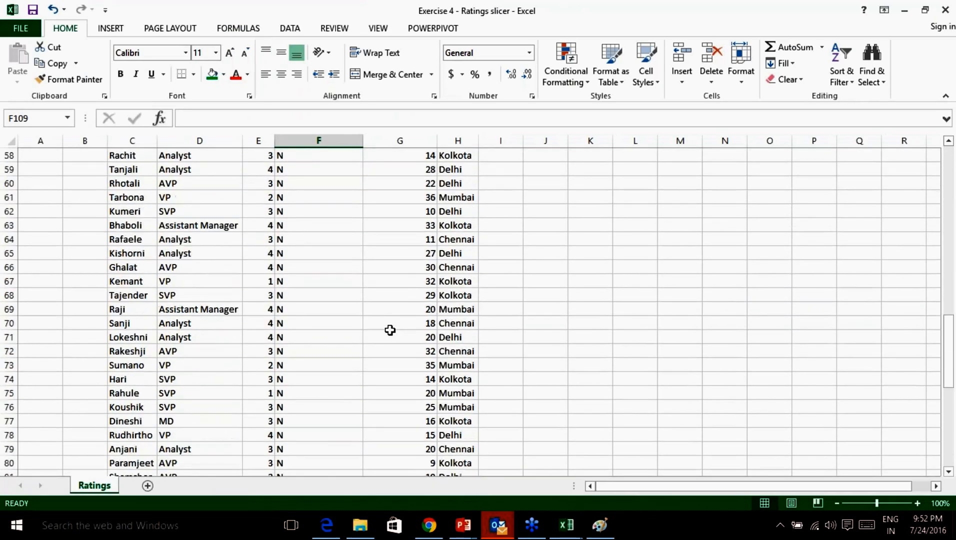
scroll(390, 330, "down", 6)
scroll(391, 326, "up", 20)
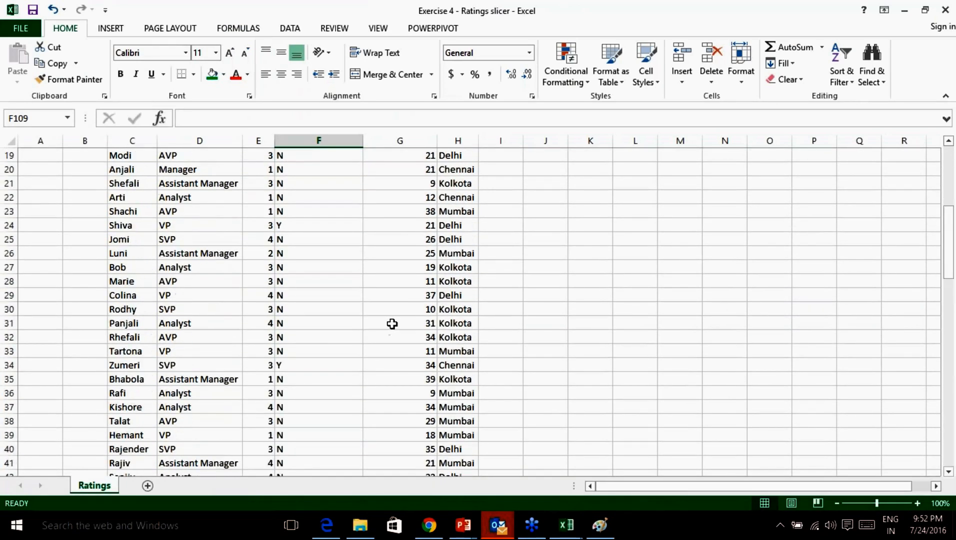
left_click(918, 504)
left_click(918, 503)
left_click(918, 504)
scroll(487, 359, "up", 1)
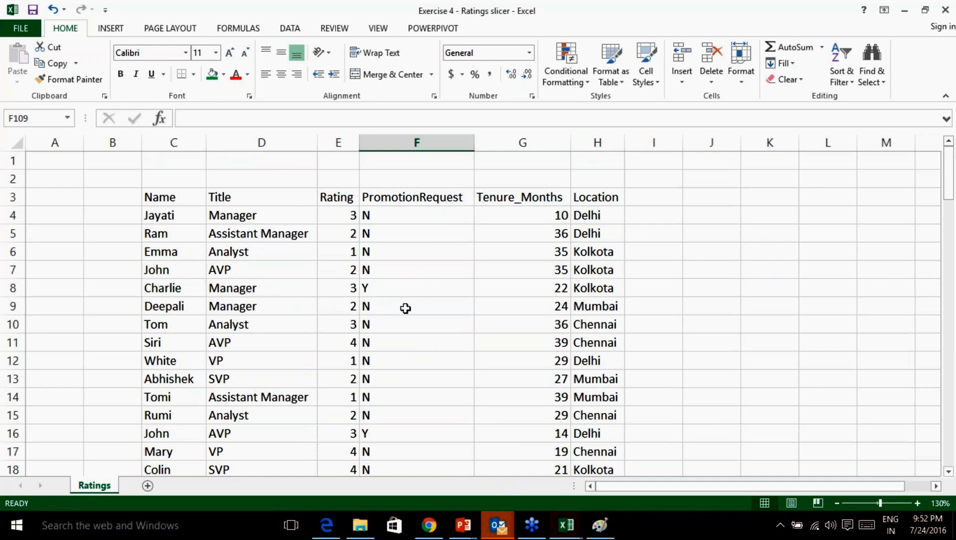
Point out Jayati's row 4: title Manager, rating 3 and promotion request.
left_click(175, 215)
left_click(286, 216)
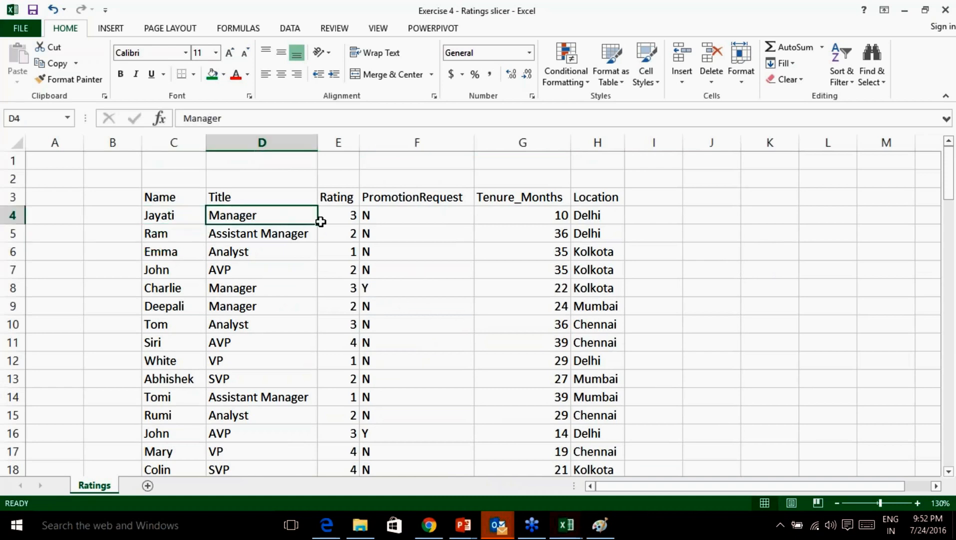
left_click(342, 204)
left_click(345, 217)
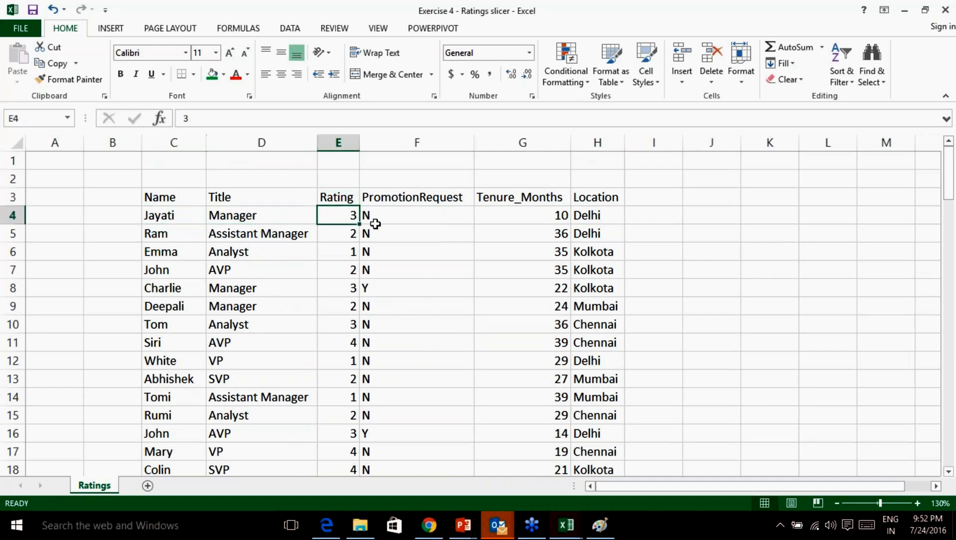
left_click(408, 214)
Step down the PromotionRequest column to the Y request in F8.
scroll(419, 255, "down", 2)
scroll(420, 257, "down", 3)
scroll(420, 258, "up", 5)
left_click(413, 199)
left_click(407, 216)
left_click(399, 250)
left_click(391, 273)
left_click(388, 286)
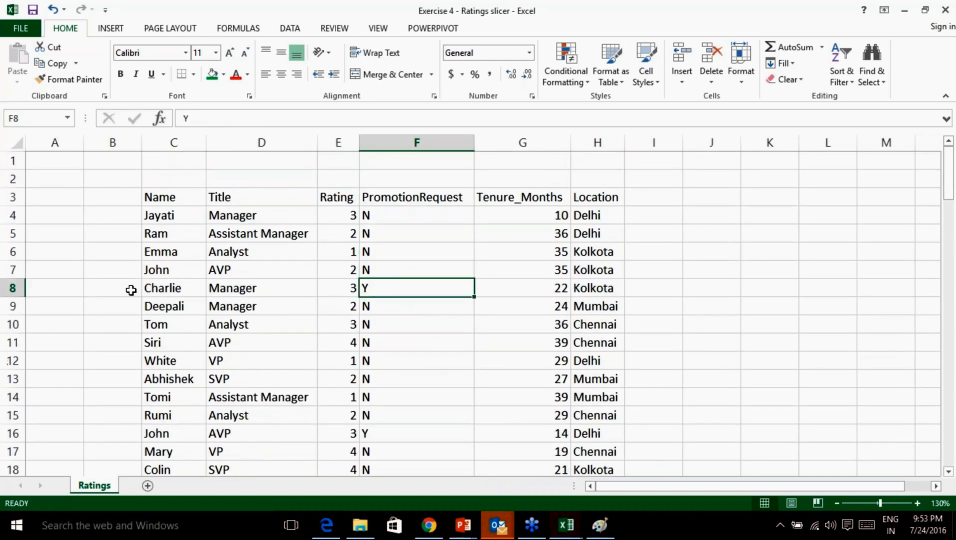
Walk through Charlie's row 8: Manager, rating 3, request Y, tenure 22, Kolkota.
left_click(165, 289)
left_click(236, 288)
left_click(350, 290)
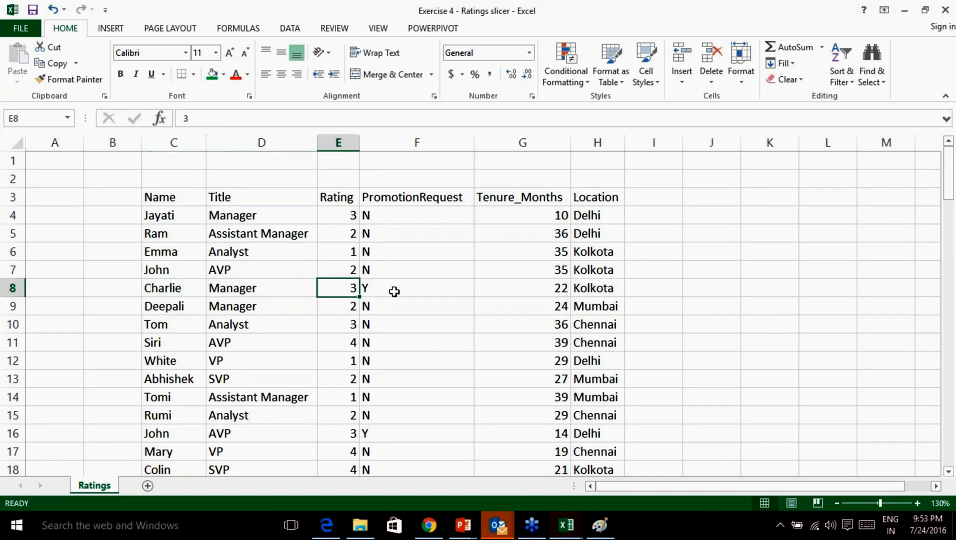
left_click(395, 291)
left_click(556, 292)
left_click(600, 290)
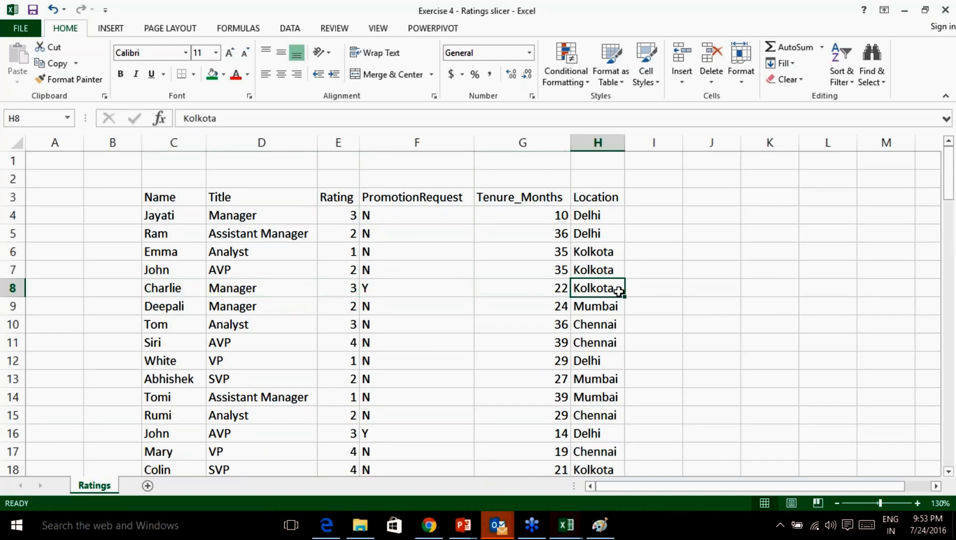
left_click(540, 282)
left_click(582, 284)
left_click(527, 290)
left_click(599, 286)
Scroll further down the data and point out the N request in F10.
scroll(596, 289, "down", 7)
scroll(592, 292, "down", 19)
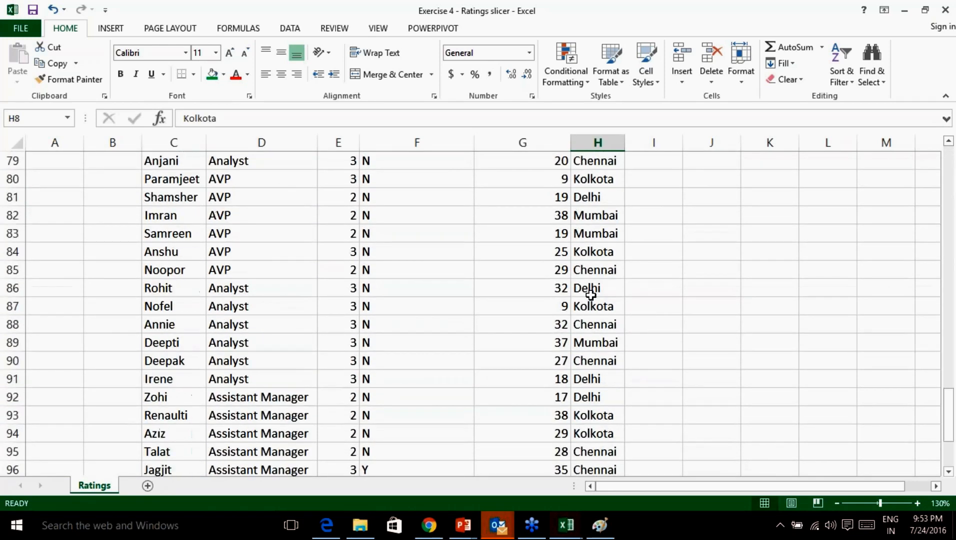
scroll(592, 295, "down", 3)
scroll(592, 294, "up", 20)
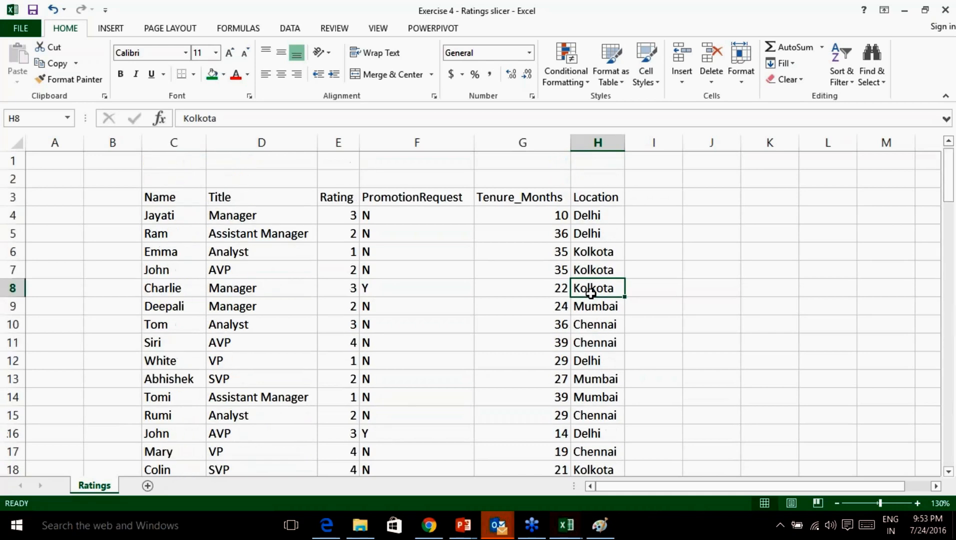
left_click(405, 324)
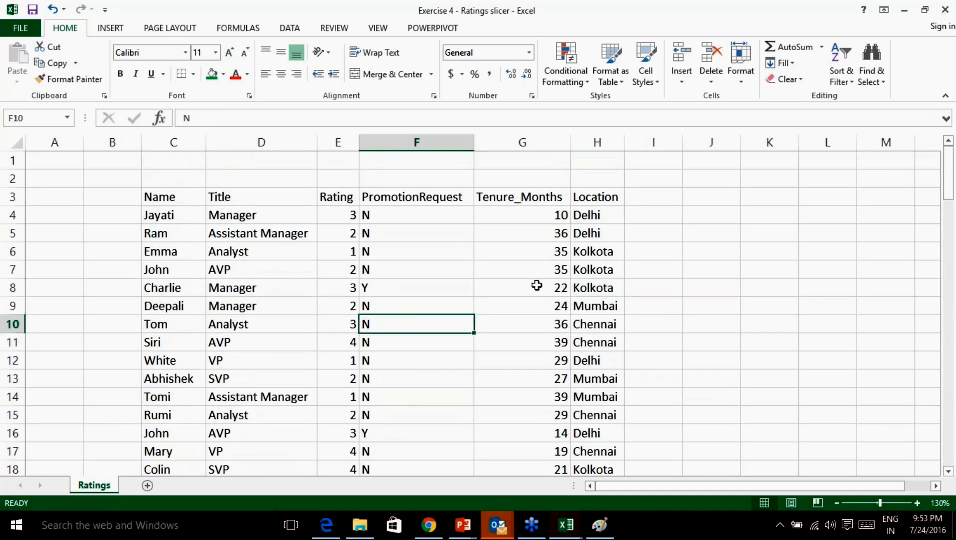
left_click(945, 383)
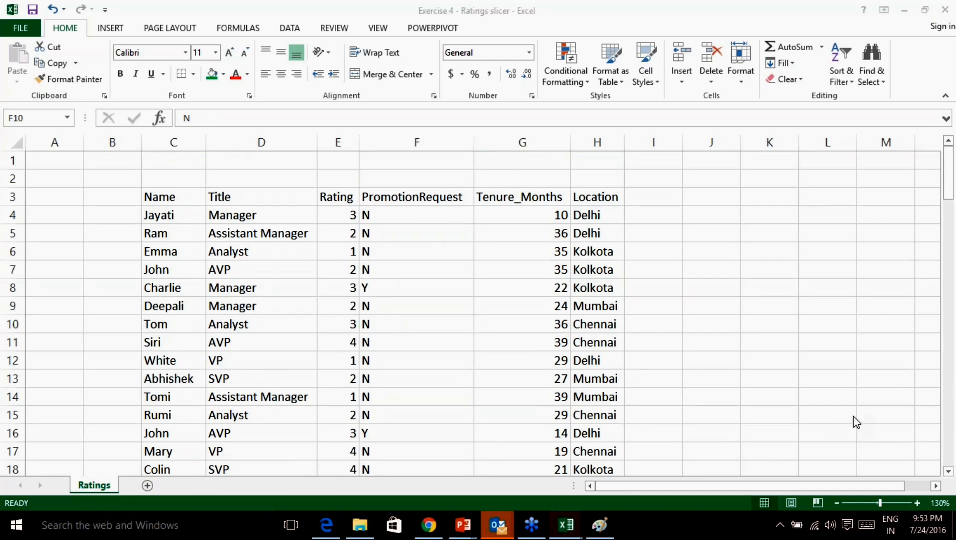
left_click(854, 417)
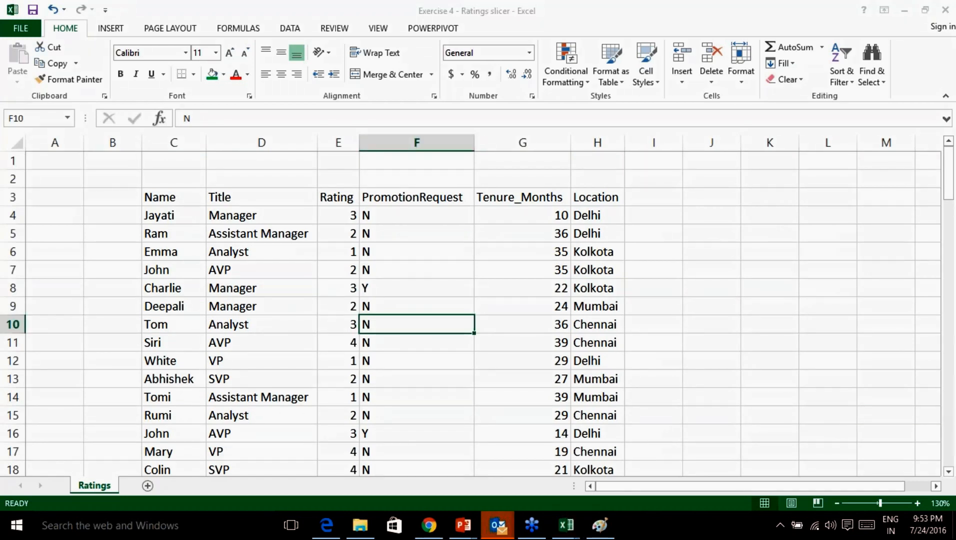
Handwrite 'SOP' in ink beside the Location column and underline it.
left_click_drag(377, 93, 389, 110)
mouse_move(686, 198)
left_mouse_down()
mouse_move(648, 200)
mouse_move(664, 239)
left_mouse_up()
mouse_move(752, 186)
left_mouse_down()
mouse_move(750, 213)
mouse_move(754, 188)
mouse_move(789, 233)
left_mouse_up()
left_click_drag(786, 189, 790, 203)
left_click_drag(653, 270, 809, 249)
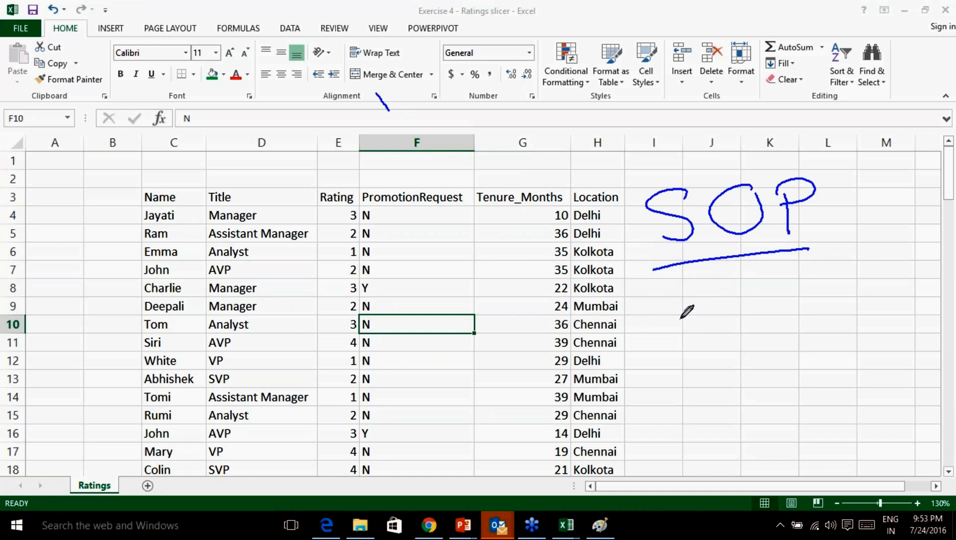
Ink 'Table' and 'Flash' below SOP, tick both, then erase all ink.
left_click_drag(705, 286, 701, 321)
mouse_move(674, 286)
left_mouse_down()
mouse_move(720, 284)
mouse_move(724, 311)
mouse_move(814, 303)
left_mouse_up()
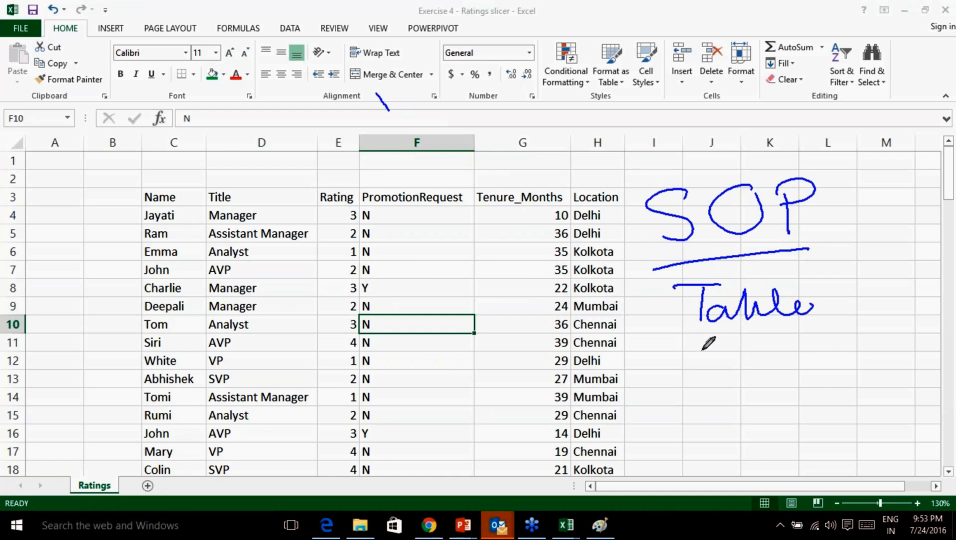
left_click_drag(705, 345, 700, 385)
mouse_move(703, 346)
left_mouse_down()
mouse_move(735, 343)
mouse_move(721, 364)
left_mouse_up()
mouse_move(731, 345)
left_mouse_down()
mouse_move(735, 384)
mouse_move(781, 361)
mouse_move(801, 375)
left_mouse_up()
mouse_move(831, 297)
left_mouse_down()
mouse_move(851, 300)
mouse_move(873, 285)
left_mouse_up()
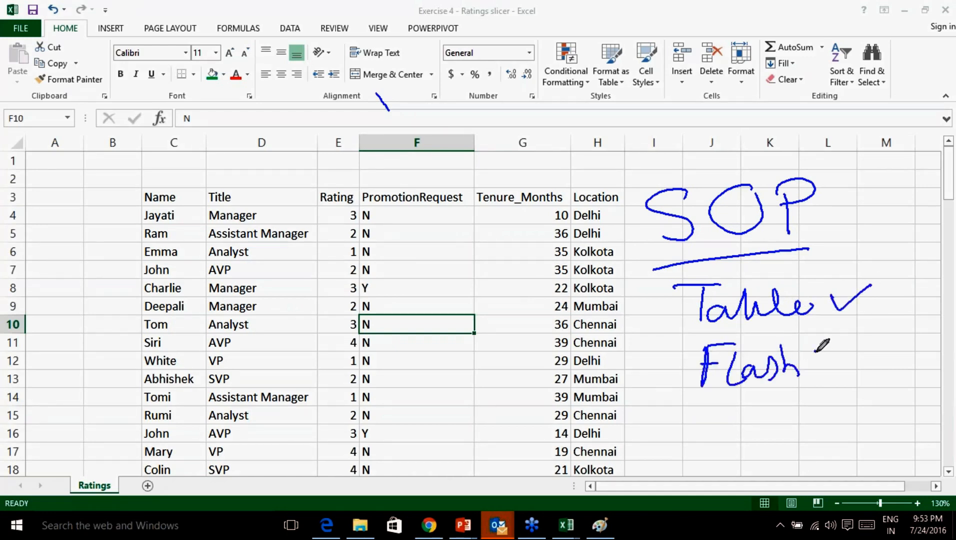
left_click_drag(816, 357, 856, 344)
left_click(880, 471)
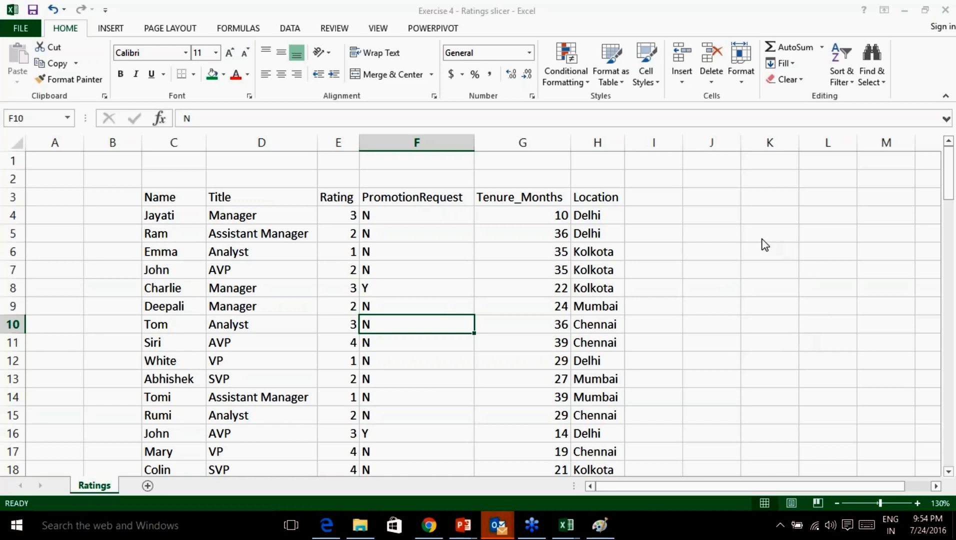
Select the whole ratings range with Ctrl+A and make C3:H100 table Table1 with headers.
key("Up")
key("Up")
key("Up")
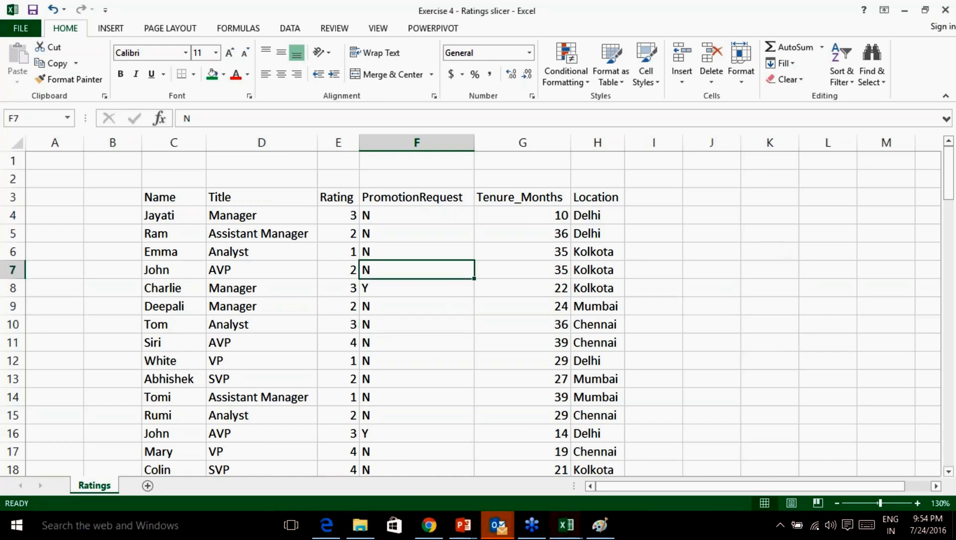
key("ctrl+a")
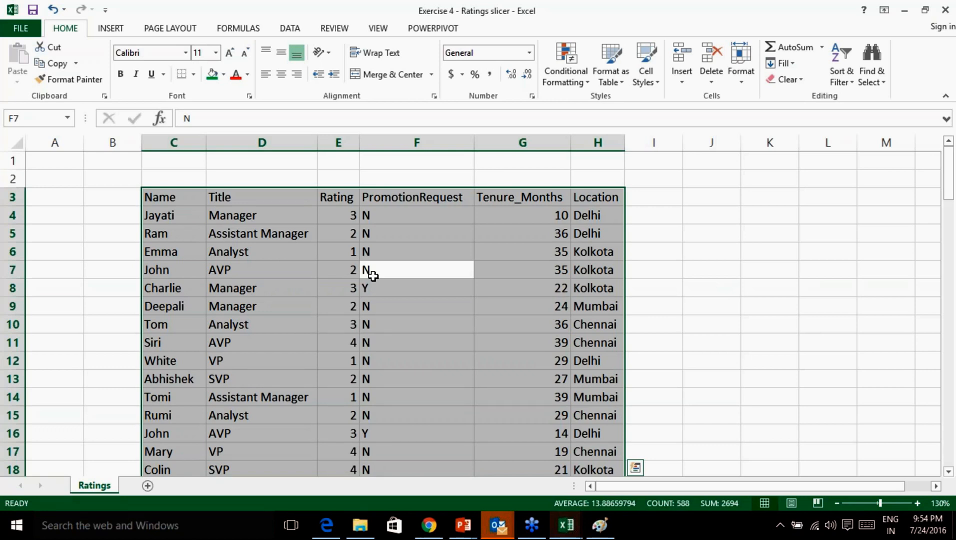
key("ctrl+t")
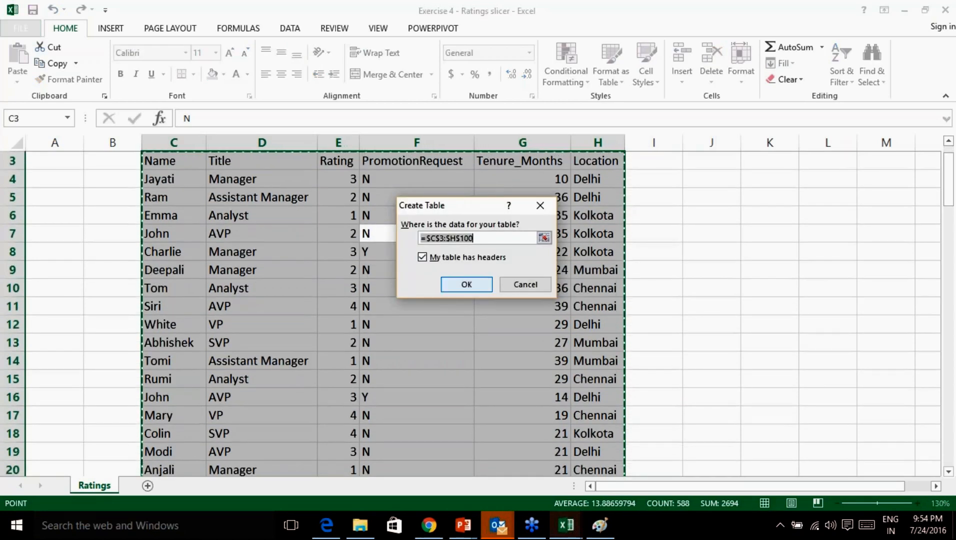
key("Return")
scroll(513, 293, "up", 1)
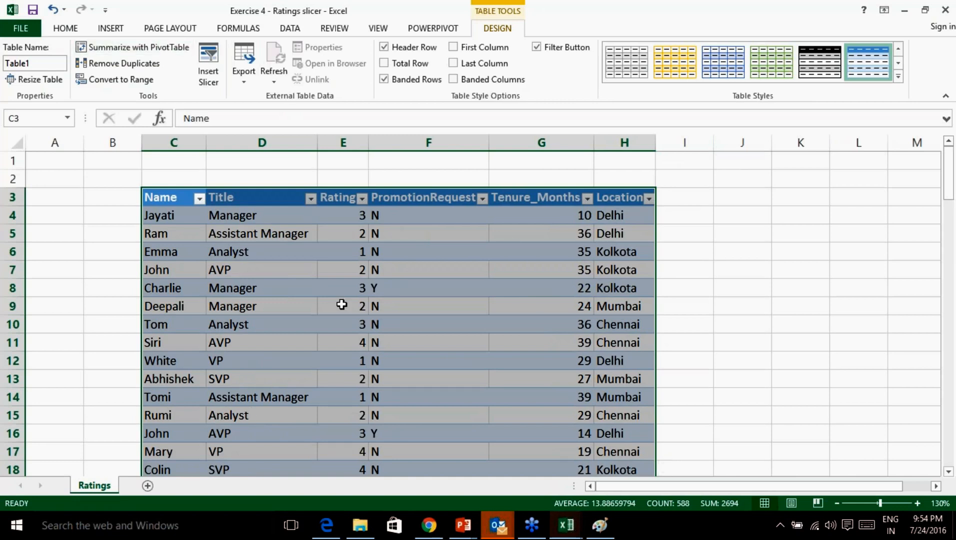
Insert a PivotChart with PivotTable from the ratings table on a new worksheet.
left_click(112, 31)
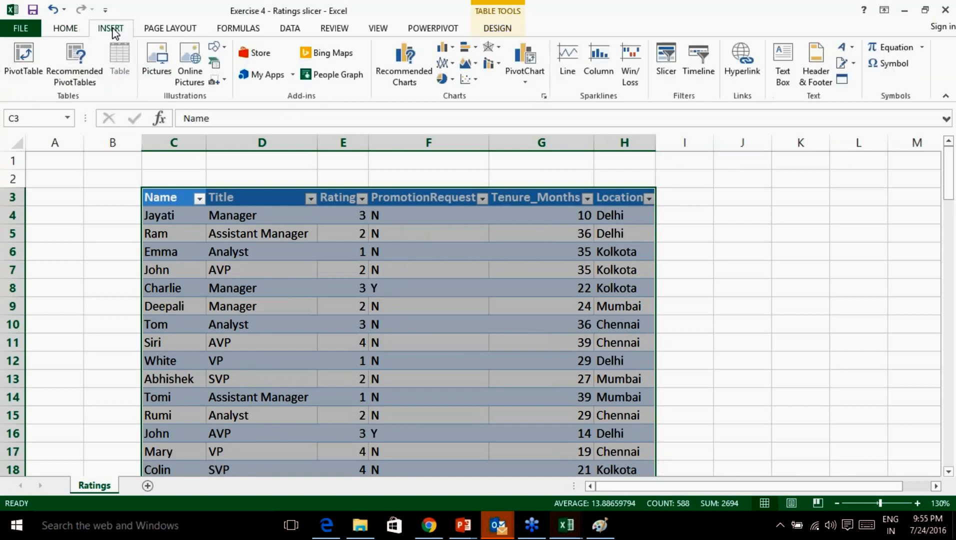
left_click(530, 86)
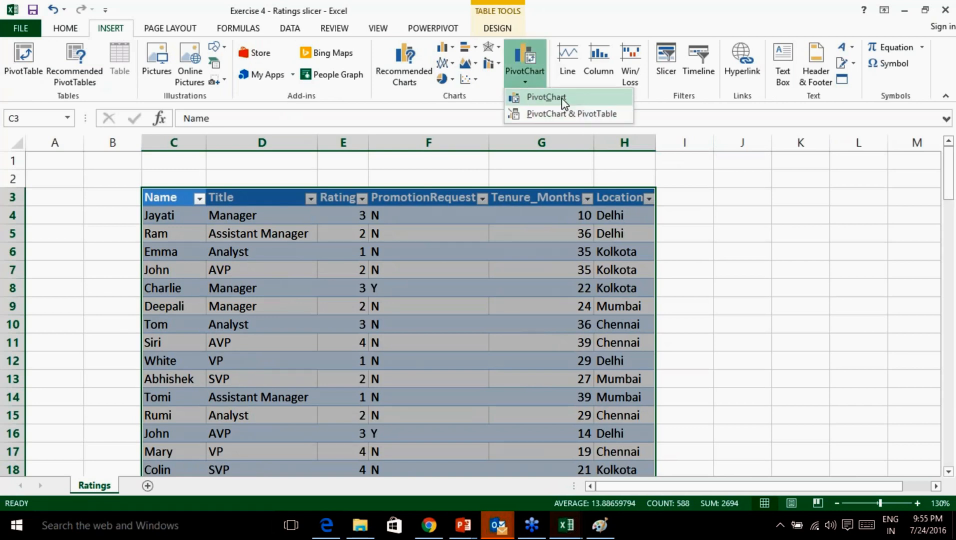
left_click(564, 115)
left_click(515, 346)
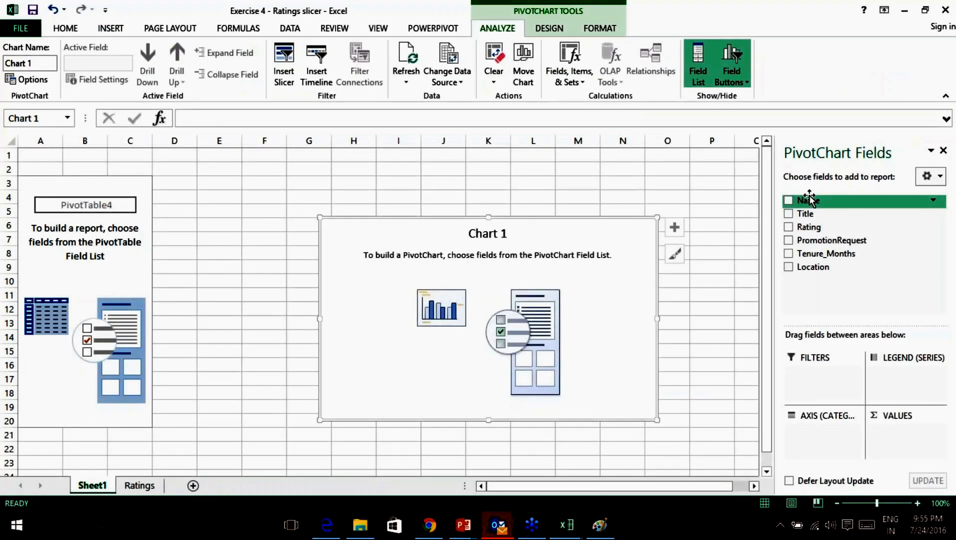
Try counting Name by Rating, then undo both fields back to an empty pivot.
left_click_drag(830, 201, 901, 444)
left_click_drag(806, 228, 799, 447)
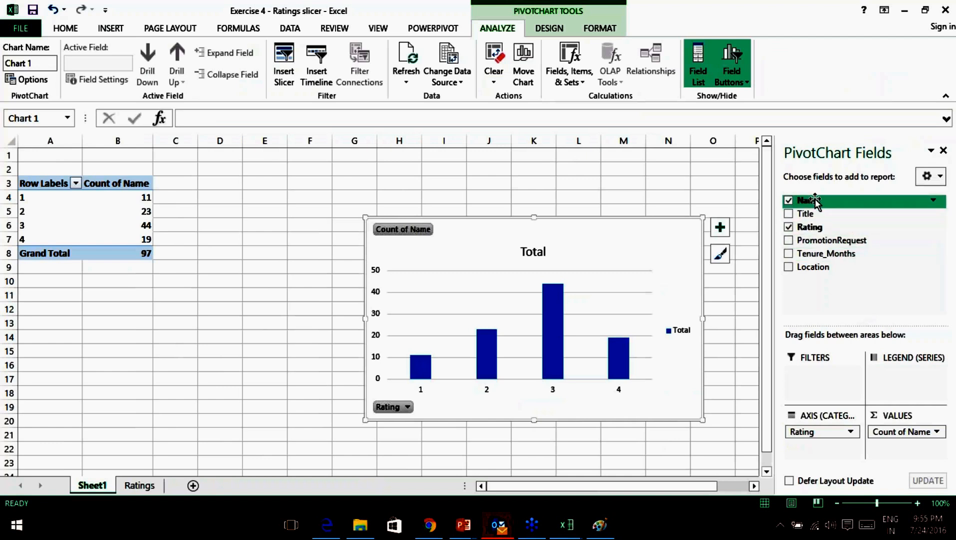
key("ctrl+z")
key("ctrl+z")
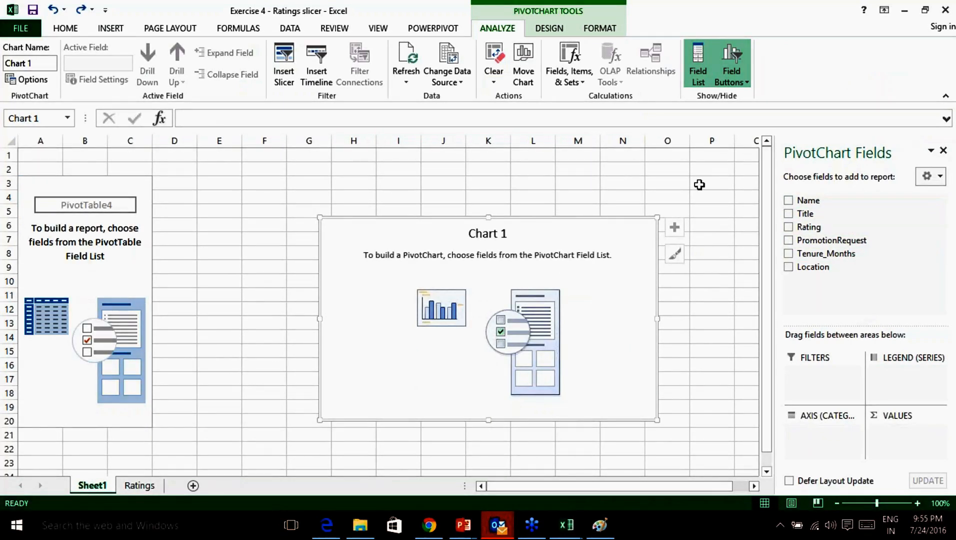
key("ctrl+z")
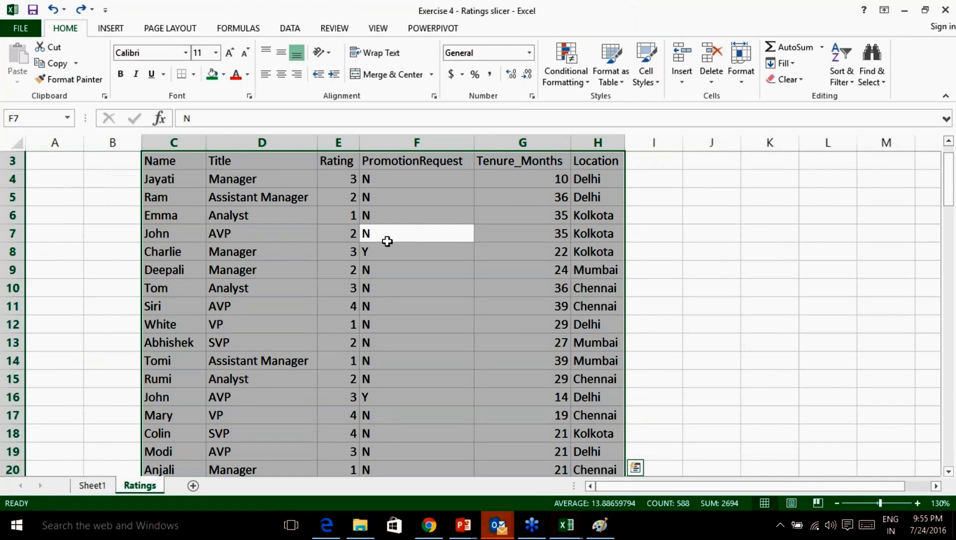
Reselect the ratings data C3:H100 and format it as table Table2 with headers.
left_click(543, 251)
scroll(440, 254, "up", 1)
scroll(439, 254, "down", 1)
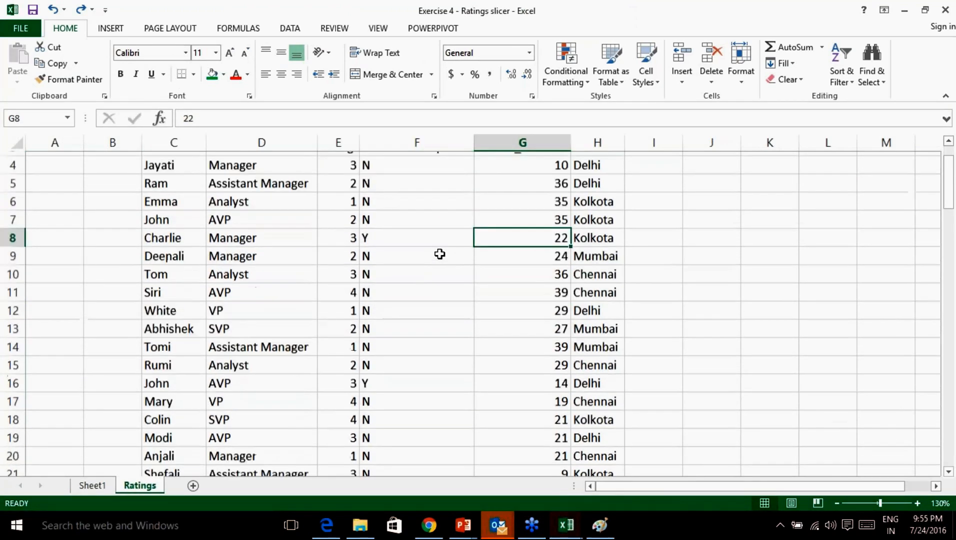
scroll(483, 255, "up", 1)
left_click(370, 306)
key("ctrl+a")
key("ctrl+a")
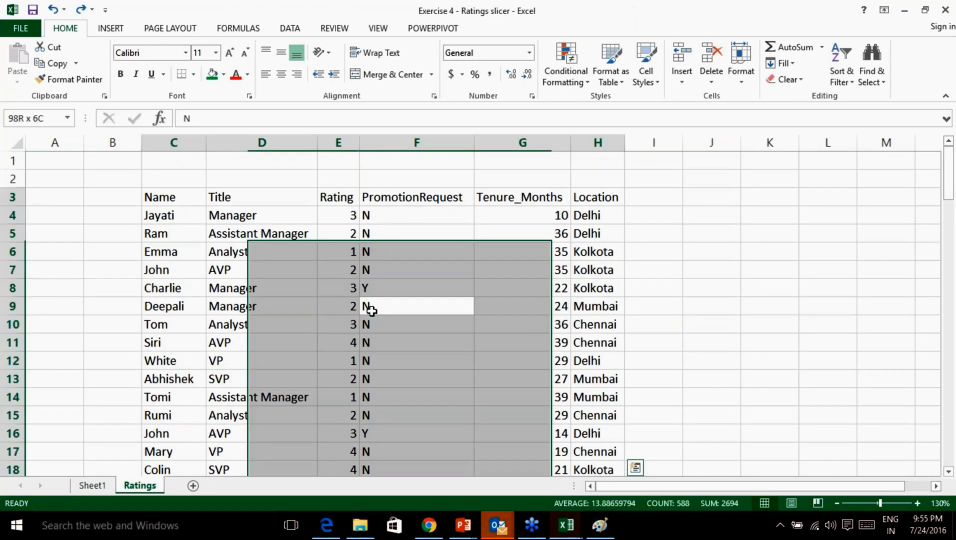
left_click(370, 310)
key("ctrl+a")
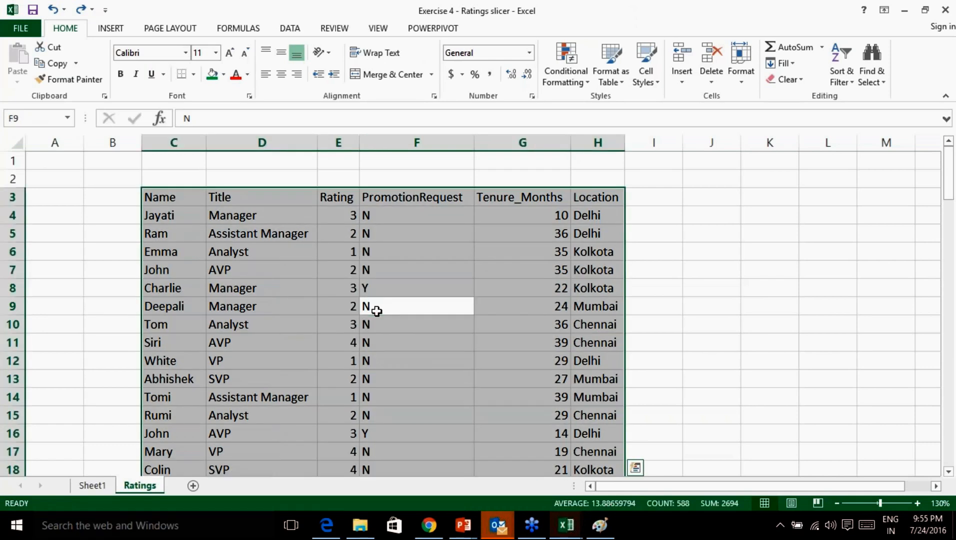
key("ctrl+t")
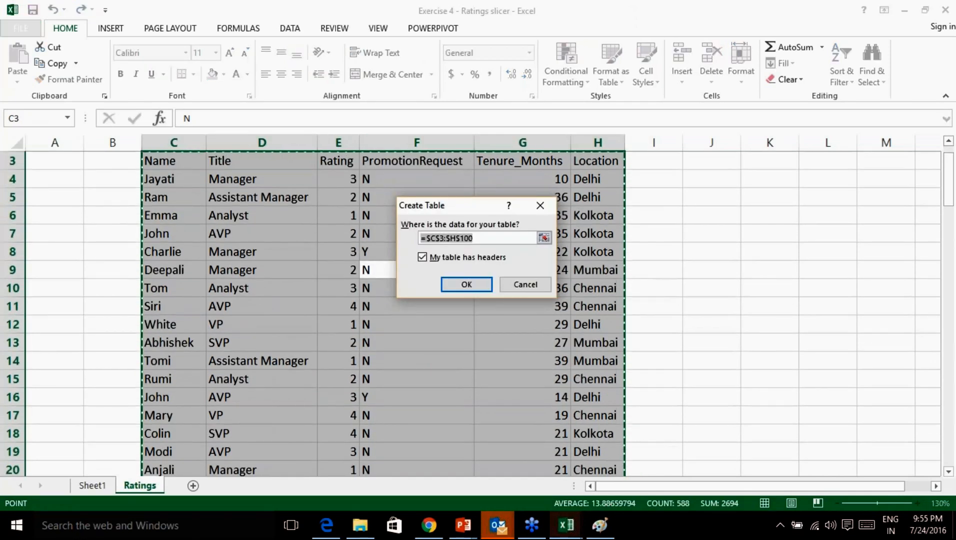
left_click(466, 285)
scroll(470, 310, "up", 1)
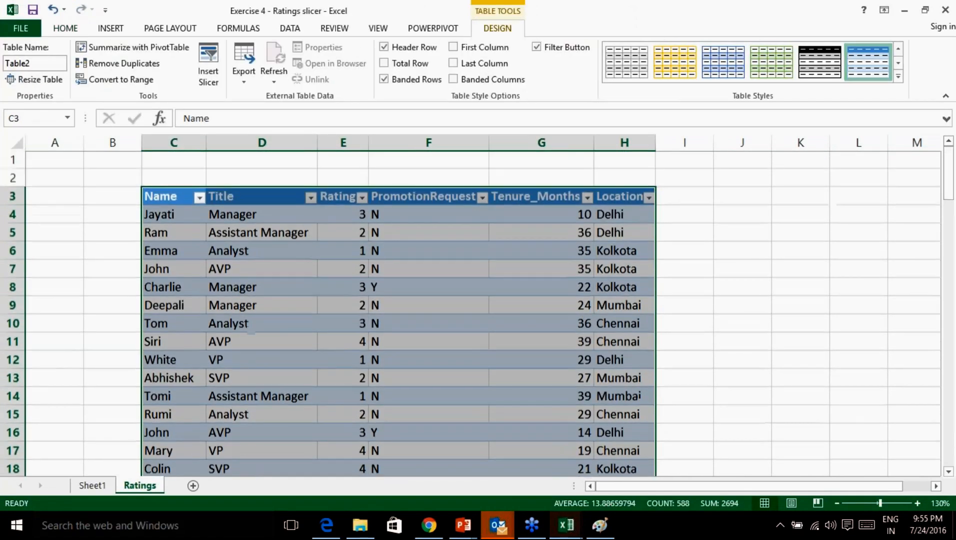
left_click(118, 30)
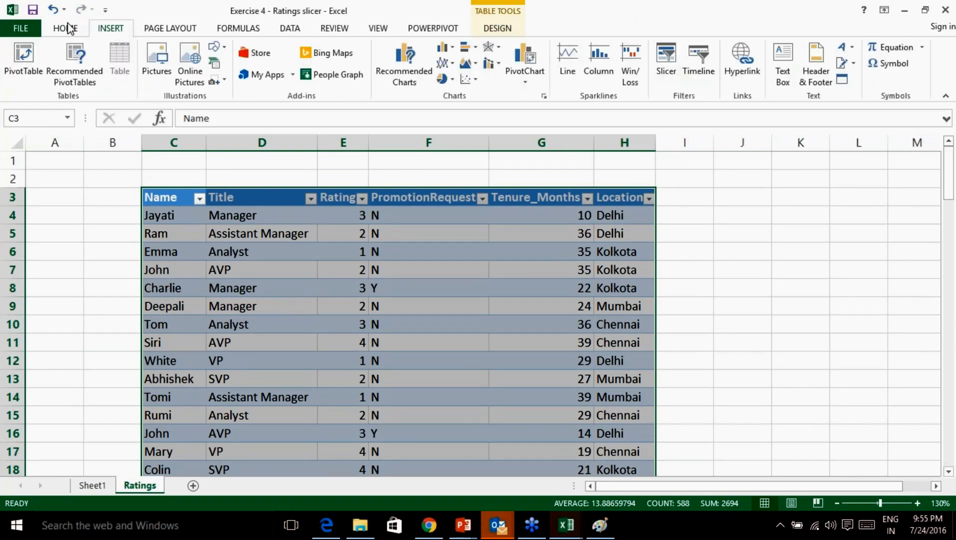
Insert a PivotChart and PivotTable on new Sheet2 counting Name by Rating (11, 23, 44, 19).
left_click(526, 83)
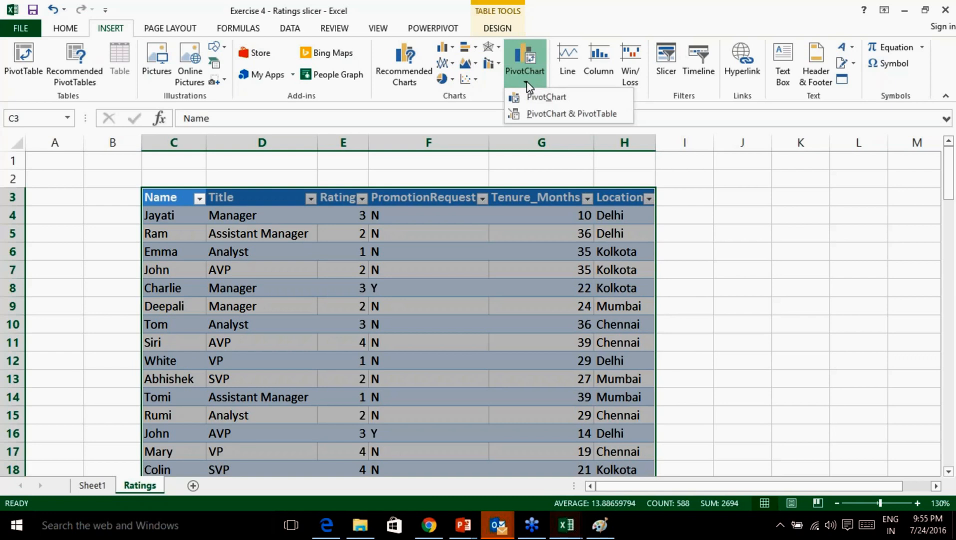
left_click(566, 114)
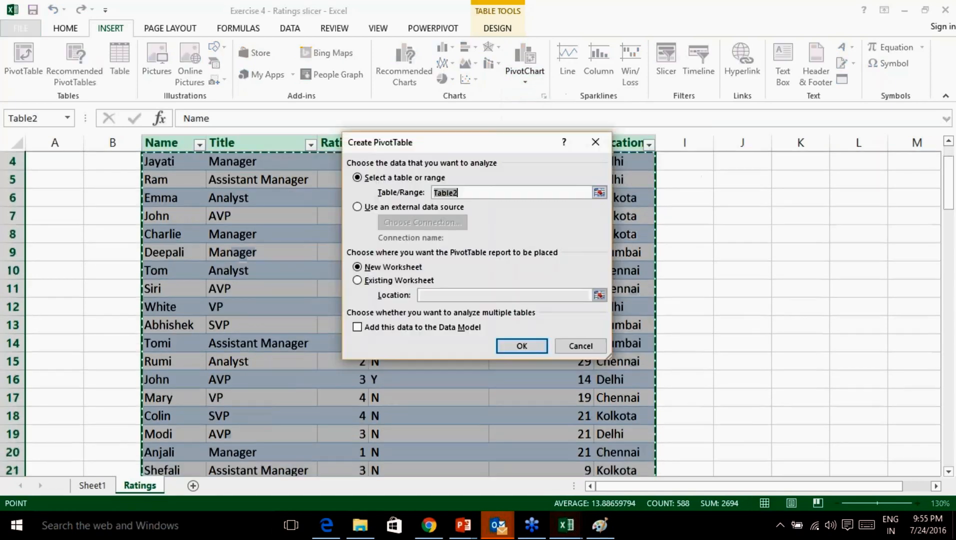
left_click(522, 346)
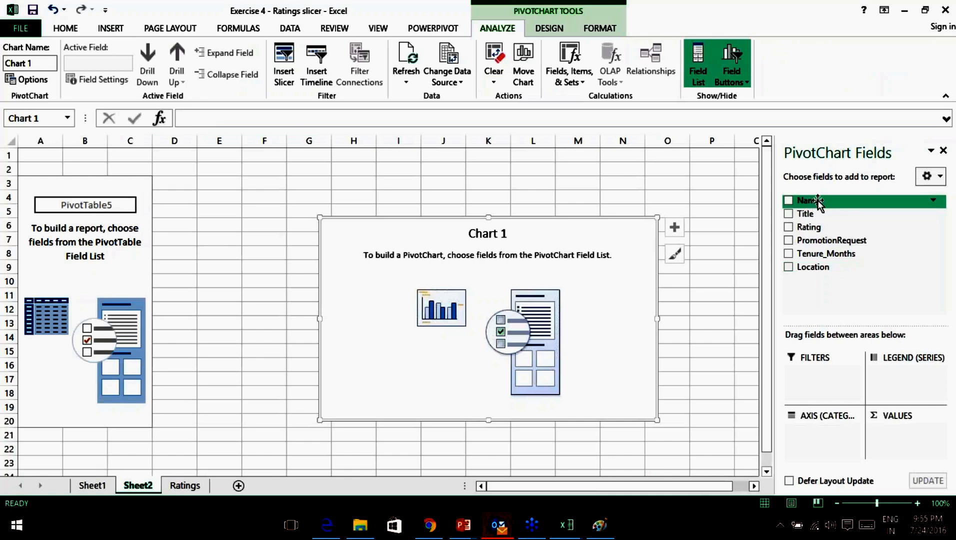
left_click_drag(818, 201, 899, 451)
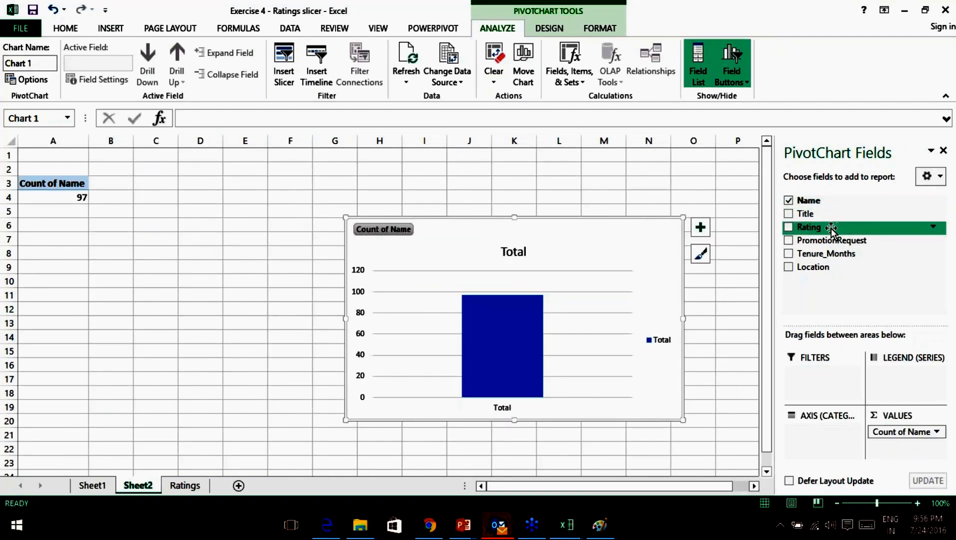
left_click_drag(831, 229, 815, 444)
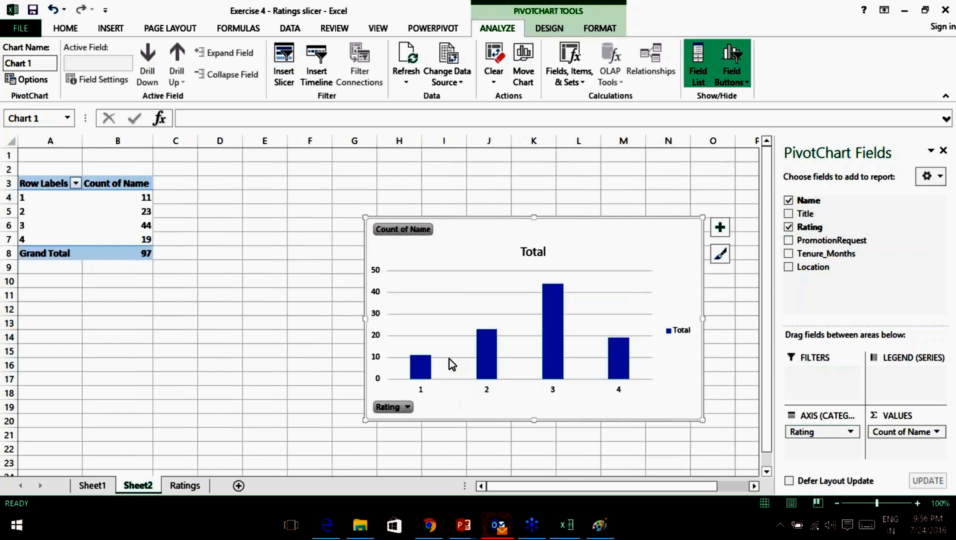
Move the column chart up beside the pivot table.
left_click_drag(521, 218, 396, 193)
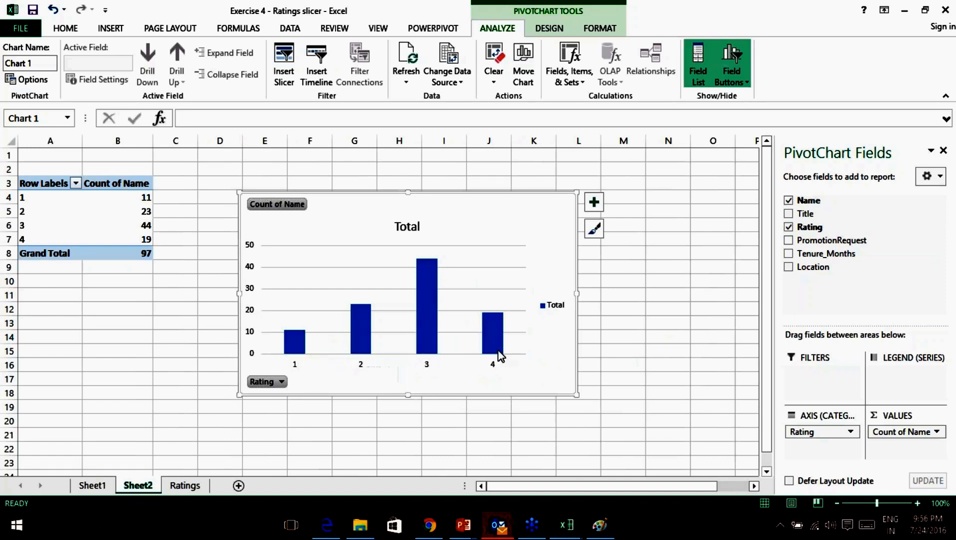
mouse_move(499, 352)
left_click_drag(471, 194, 431, 177)
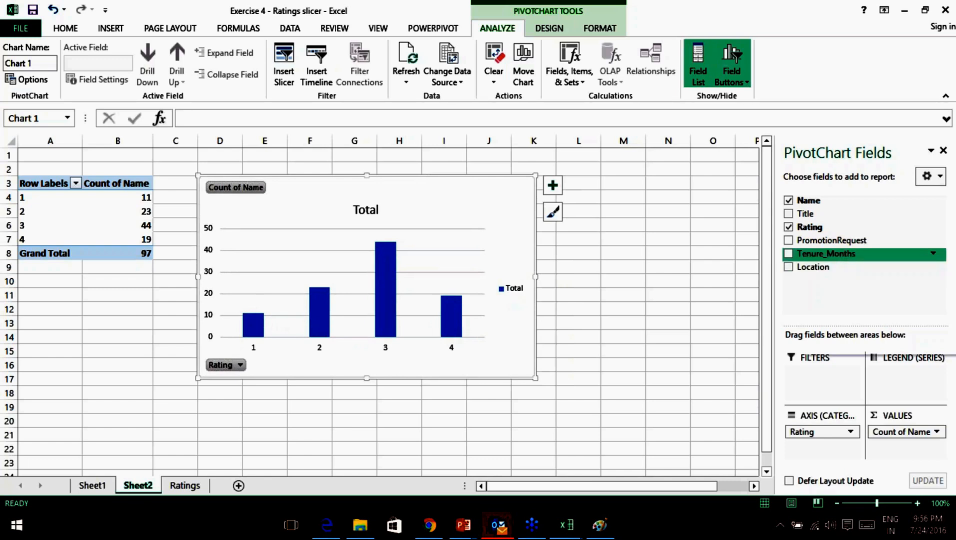
Add a Tenure_Months slicer and place it to the right of the chart.
right_click(844, 258)
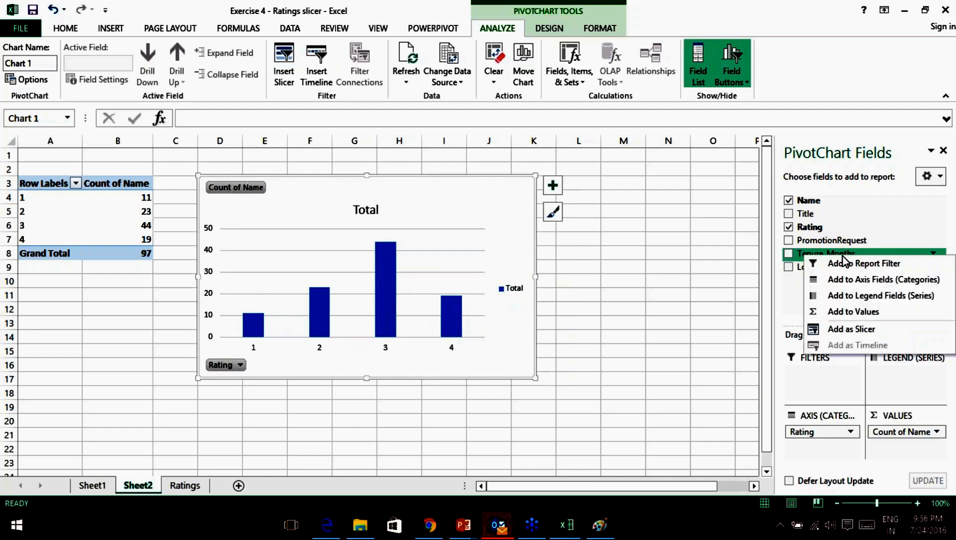
left_click(858, 329)
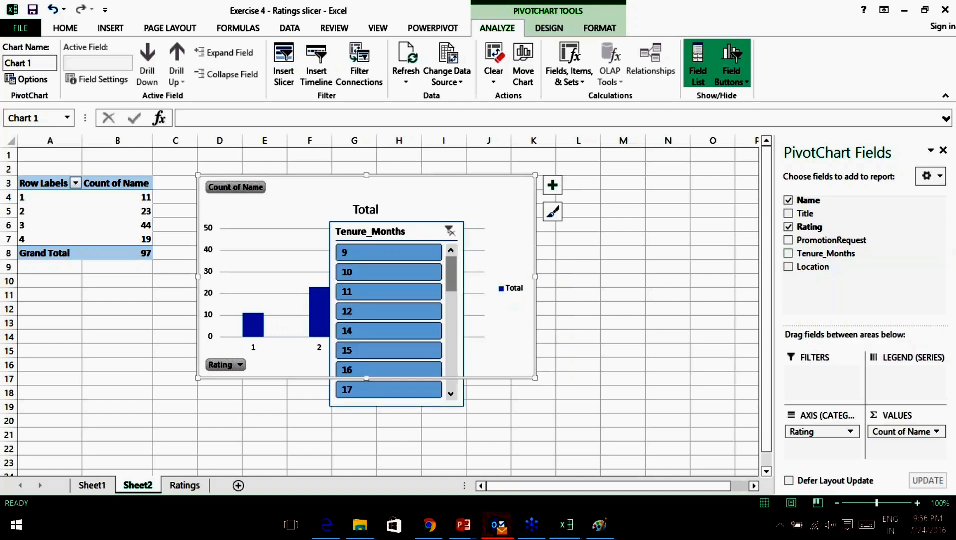
left_click_drag(355, 230, 595, 182)
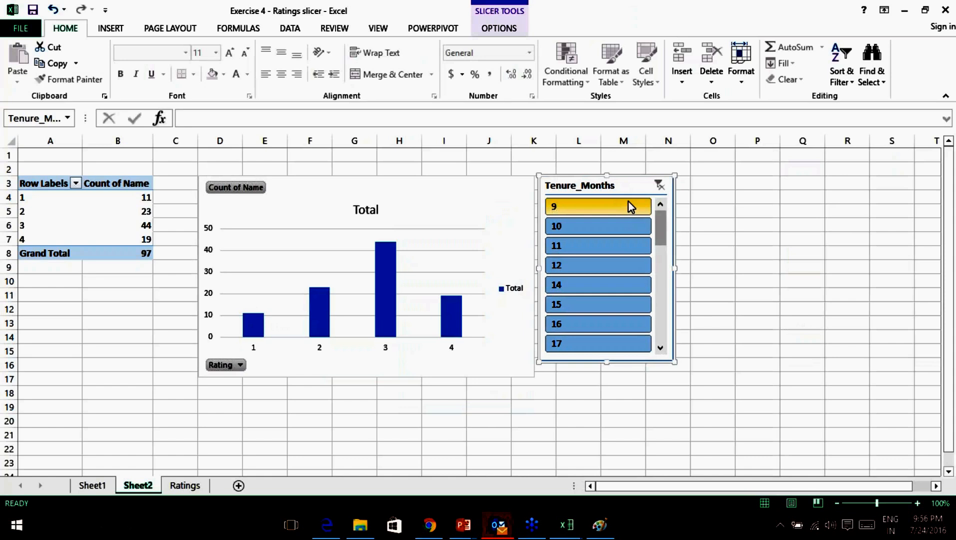
Try single-tenure filters of 9, 10, 11, 12, 14 and 15 months.
left_click(590, 204)
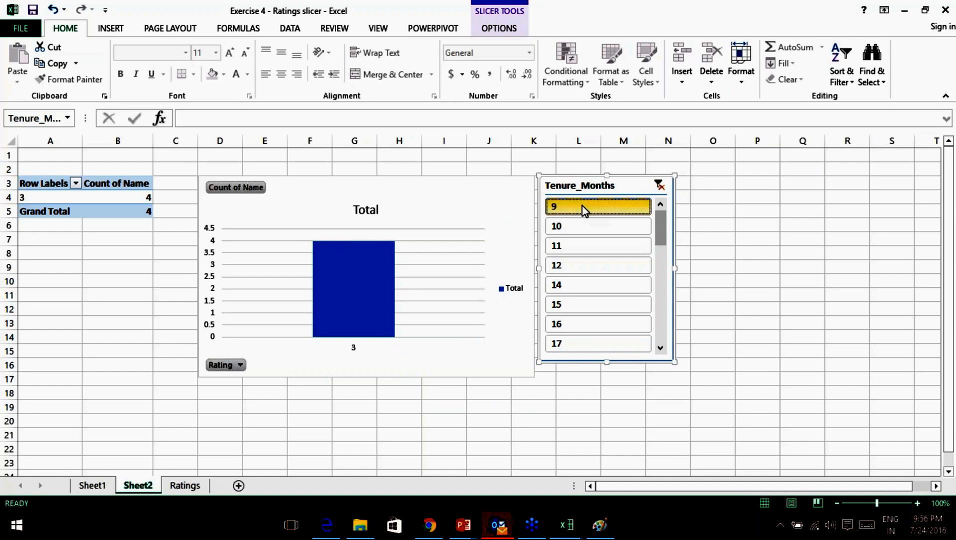
left_click(579, 228)
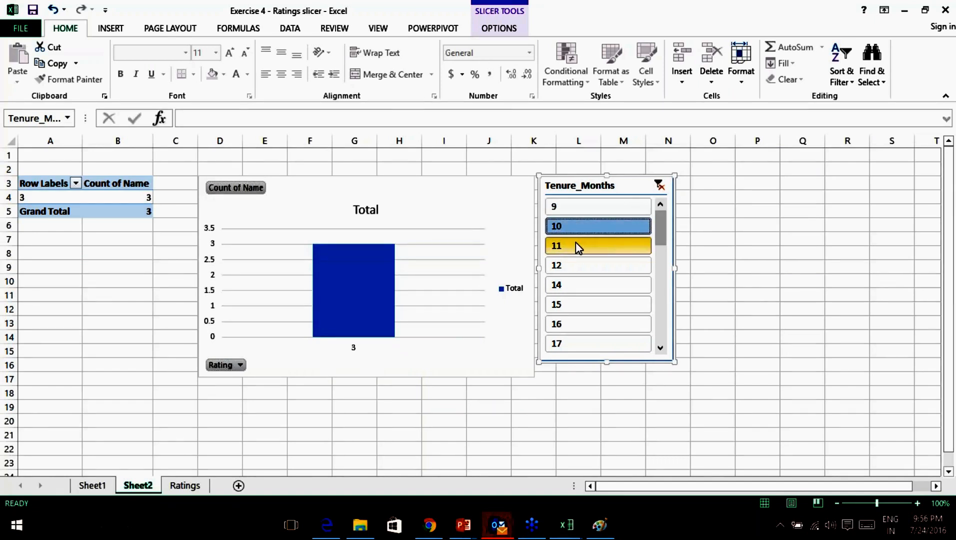
left_click(579, 245)
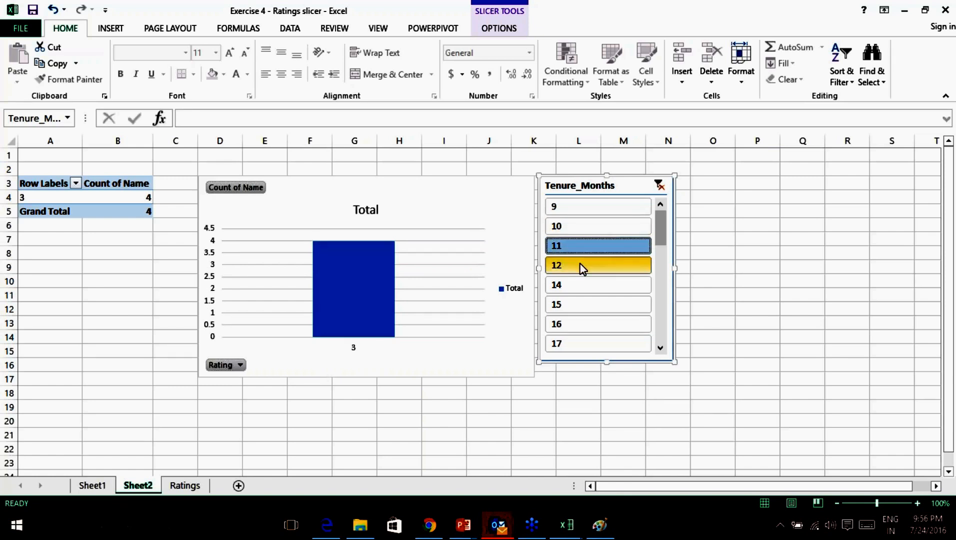
left_click(581, 264)
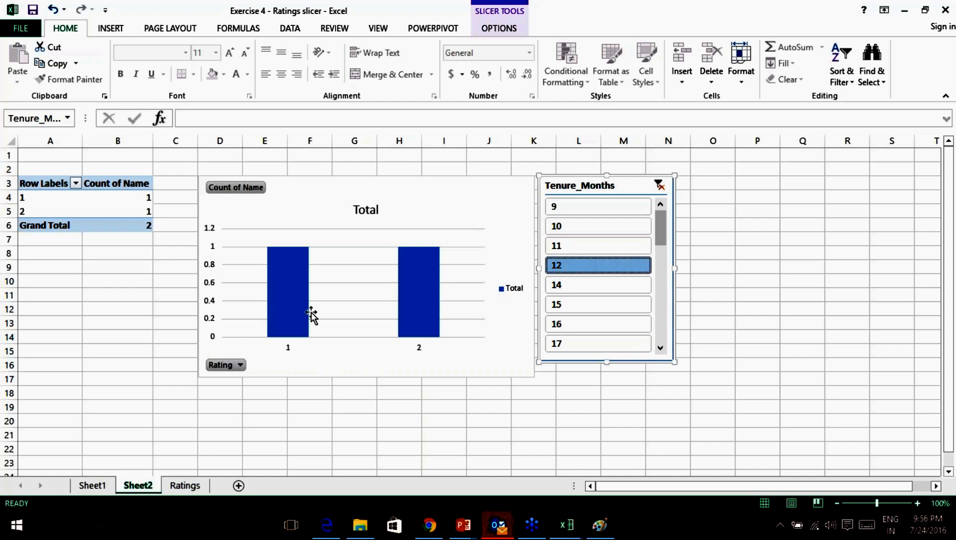
left_click(582, 285)
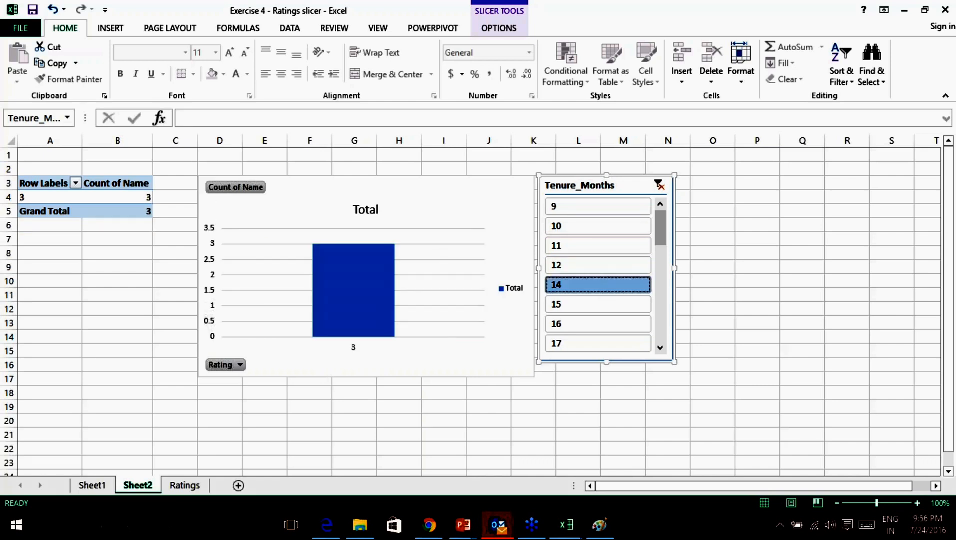
left_click(584, 307)
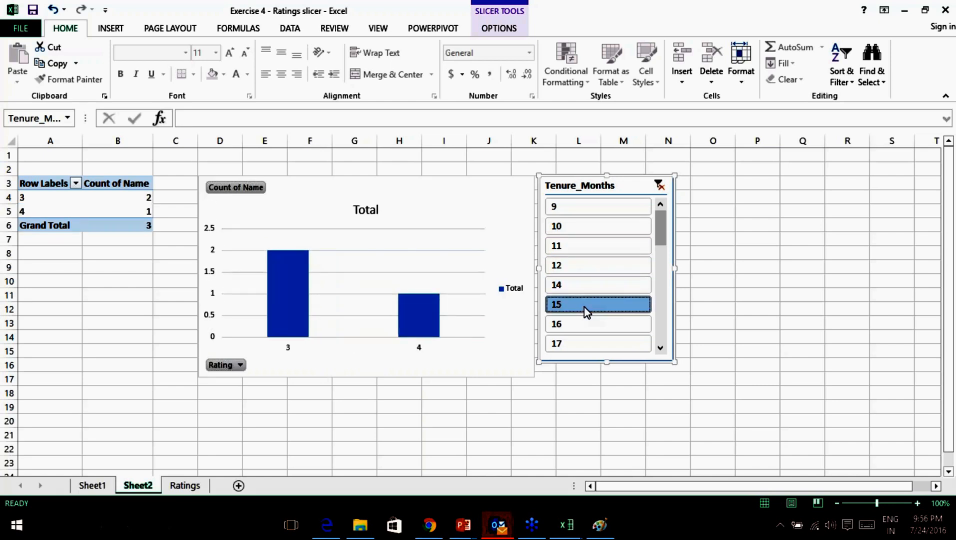
Multi-select tenures 9, 10, 11 and 12 months, giving rating counts 1, 1, 11.
left_click(593, 212)
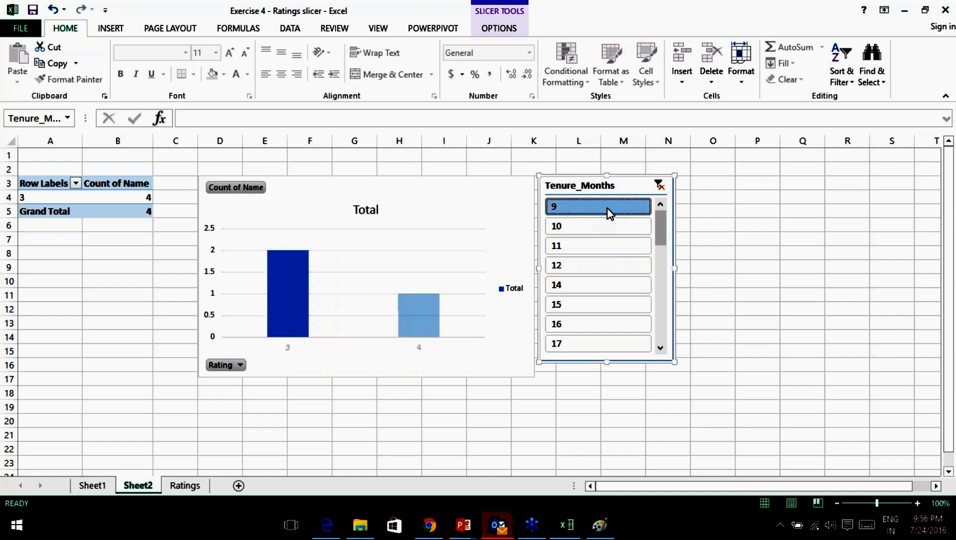
left_click(596, 226, "ctrl")
left_click(593, 249, "ctrl")
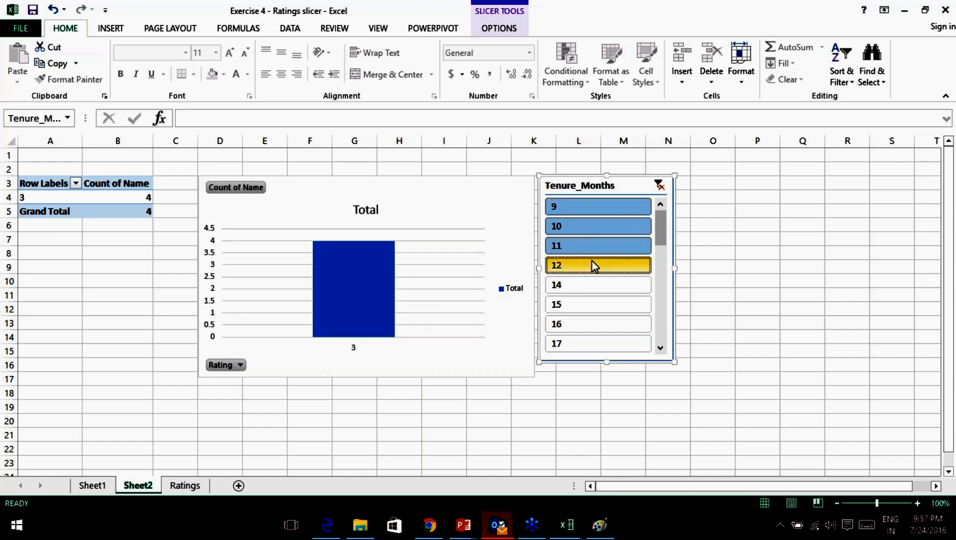
left_click(592, 261, "ctrl")
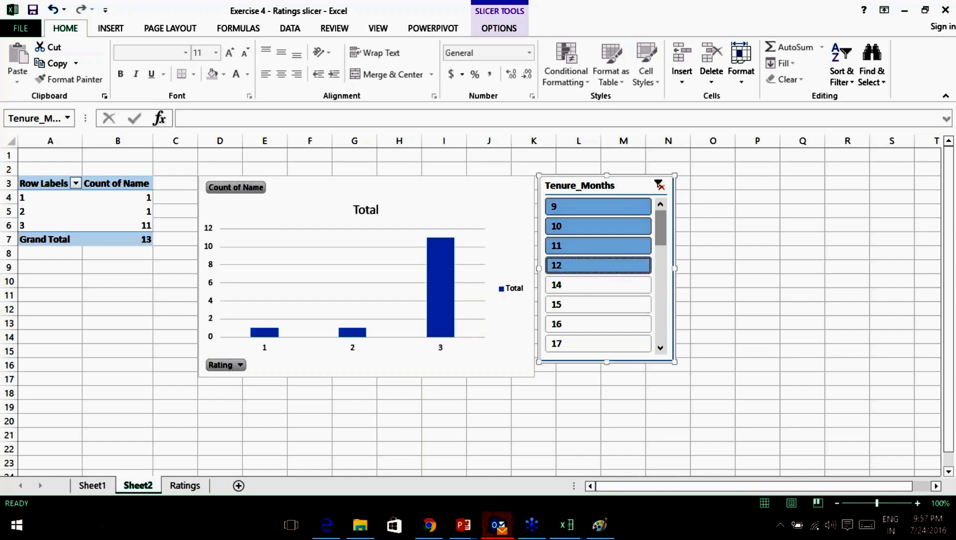
left_click(713, 254)
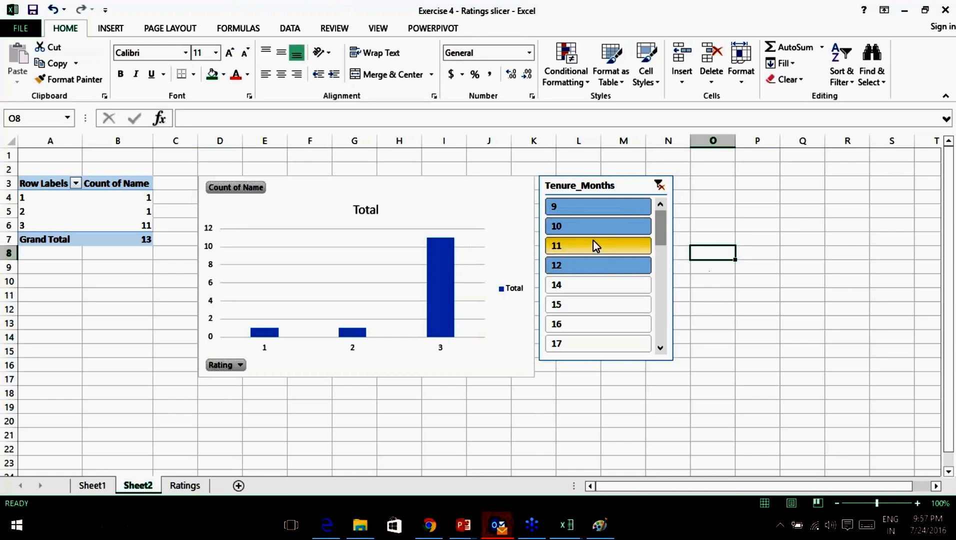
Reselect the 9–12 month tenures in the slicer, toggling 11 off and on.
left_click(588, 209)
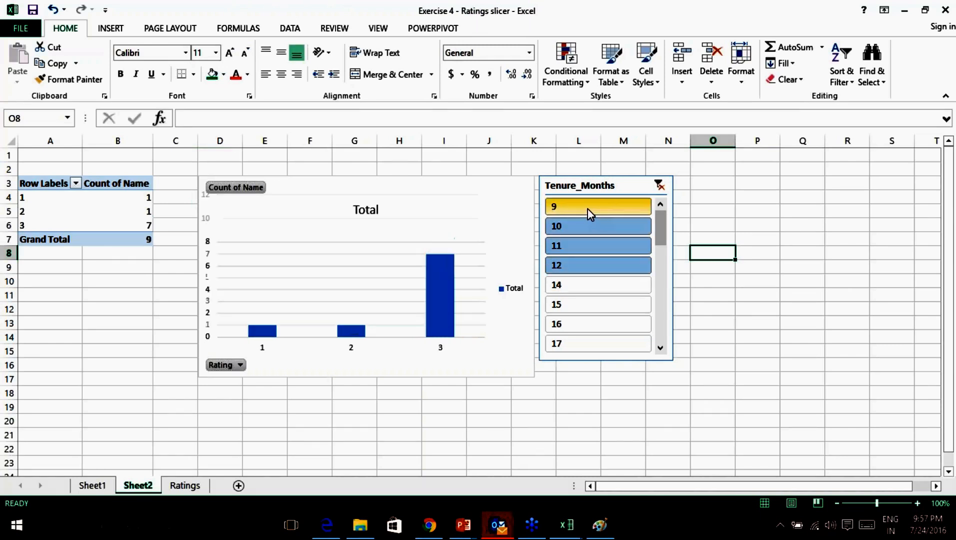
left_click(580, 234, "ctrl")
left_click(581, 250, "ctrl")
left_click(586, 267, "ctrl")
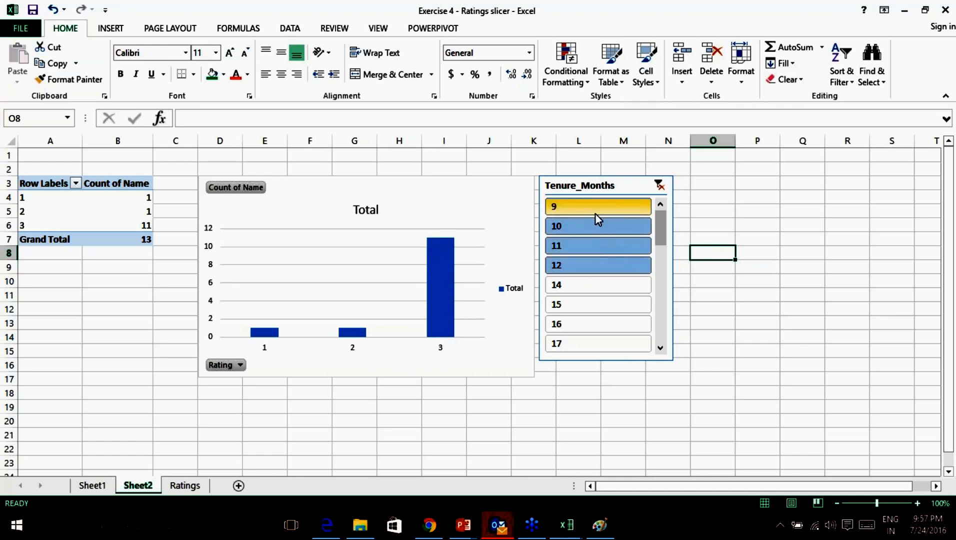
left_click(585, 240, "ctrl")
left_click(640, 246, "ctrl")
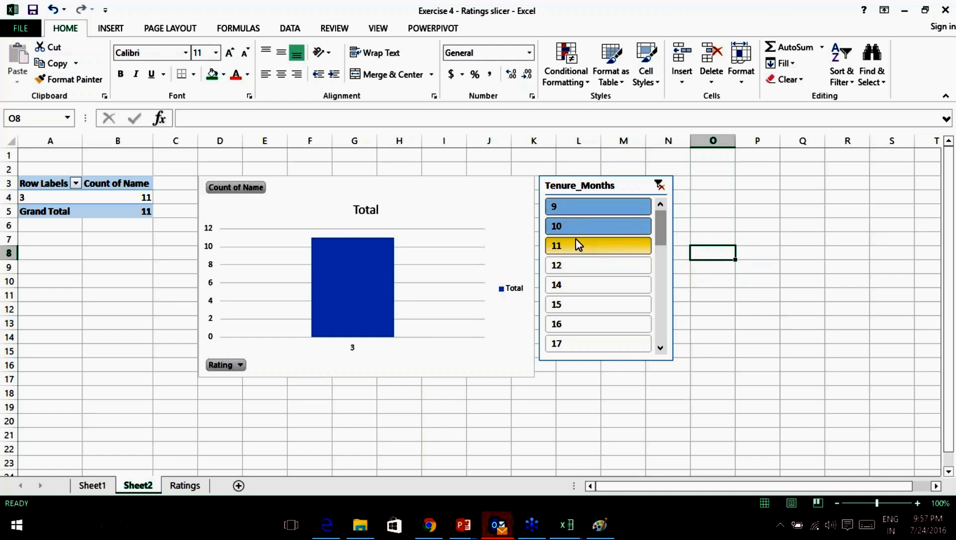
Switch the slicer to tenures 12 and 14–17 months, giving counts 2, 2, 6, 1.
left_click(581, 239, "ctrl")
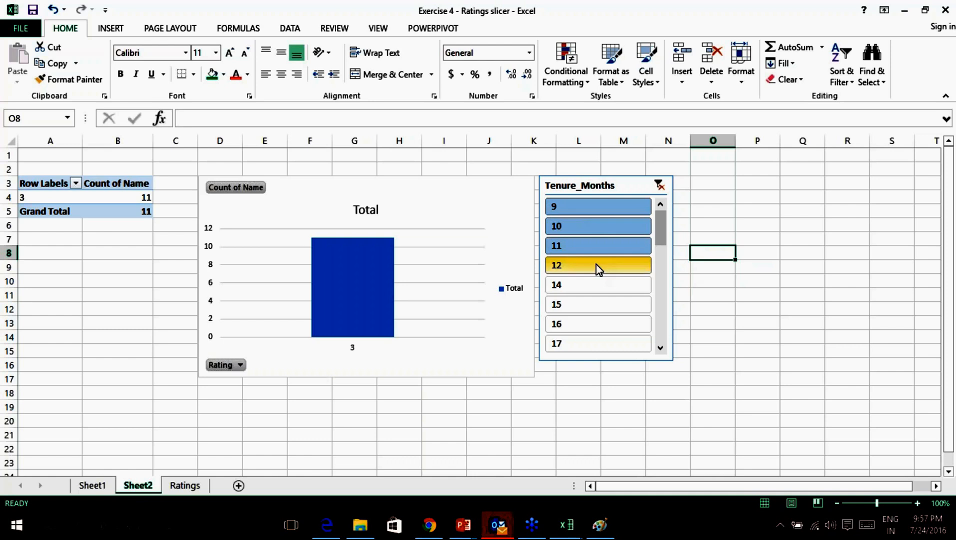
left_click(597, 265, "ctrl")
left_click(586, 249, "ctrl")
left_click(579, 229, "ctrl")
left_click(581, 207, "ctrl")
left_click(581, 285, "ctrl")
left_click(577, 304, "ctrl")
left_click(581, 325, "ctrl")
left_click(595, 342, "ctrl")
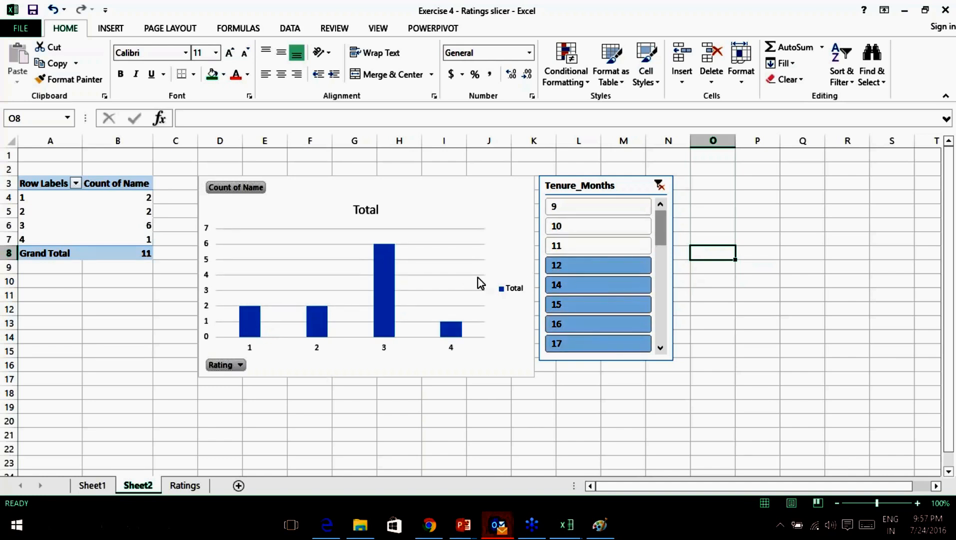
Turn on the screen pen for inking over the sheet.
left_click(948, 385)
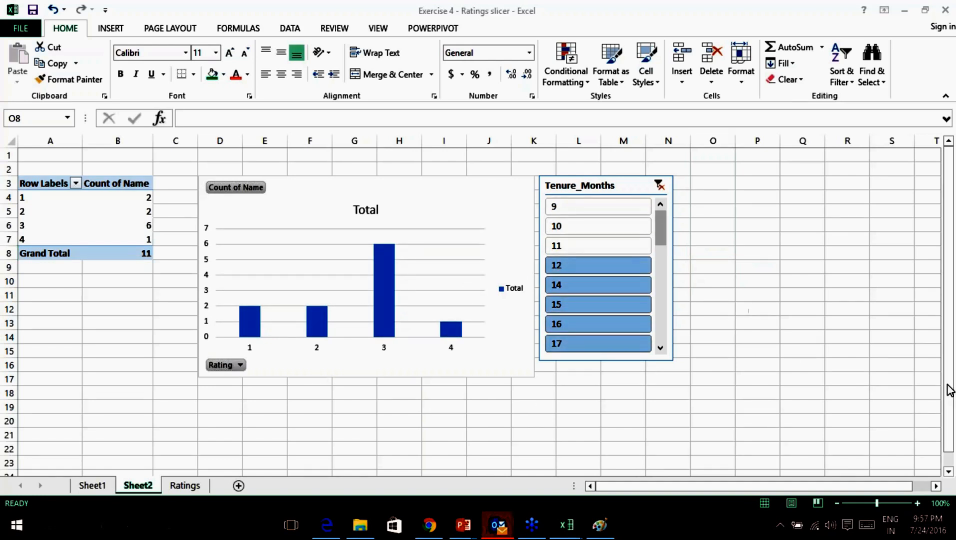
left_click(851, 416)
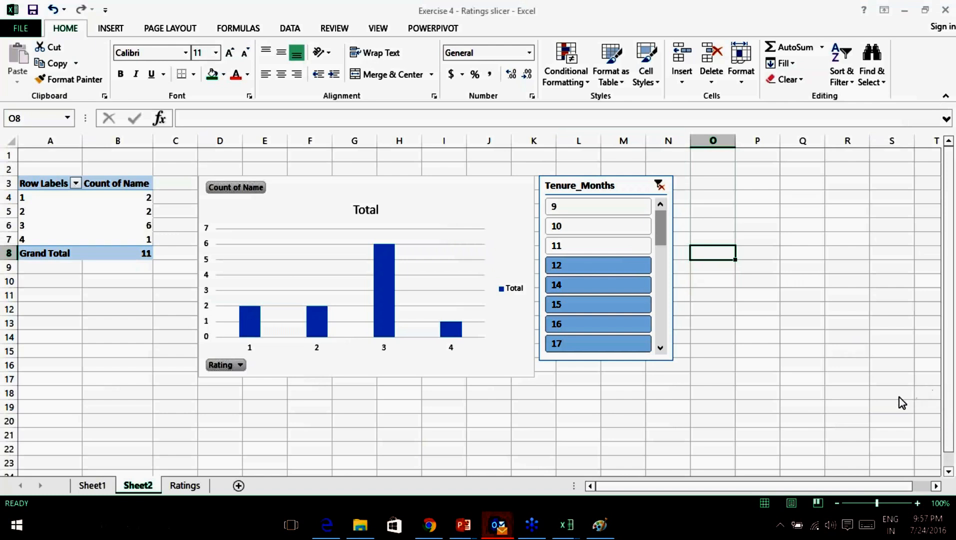
left_click(887, 420)
left_click(330, 173)
Ink 'less than 12 =3 met expectations' and 'more than 12 Normal' below the chart.
left_click_drag(387, 375, 404, 415)
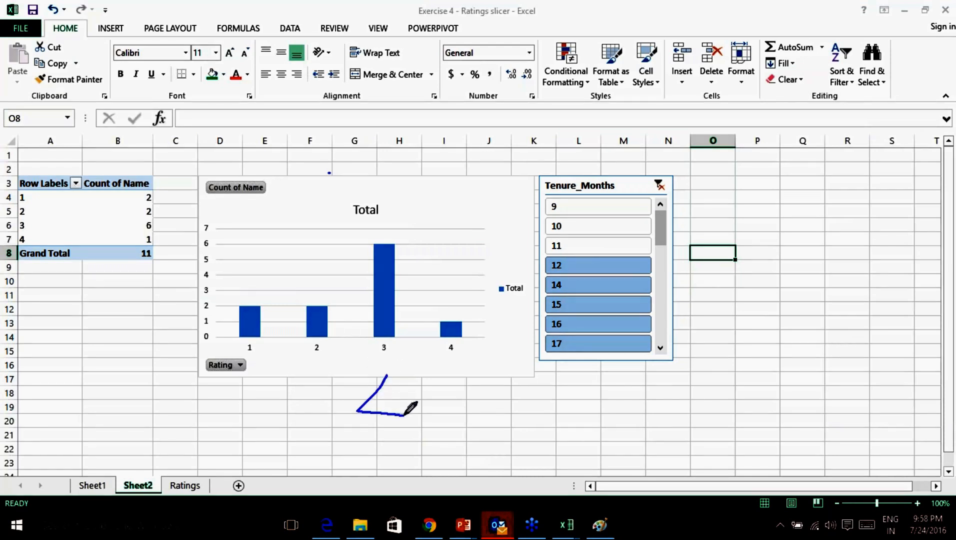
mouse_move(428, 381)
left_mouse_down()
mouse_move(431, 419)
mouse_move(470, 375)
mouse_move(469, 414)
mouse_move(494, 393)
mouse_move(542, 396)
mouse_move(576, 385)
mouse_move(608, 392)
mouse_move(606, 408)
mouse_move(666, 404)
mouse_move(694, 380)
mouse_move(676, 411)
left_mouse_up()
mouse_move(734, 395)
left_mouse_down()
mouse_move(805, 400)
mouse_move(890, 383)
mouse_move(882, 395)
left_mouse_up()
left_click_drag(361, 435, 376, 479)
mouse_move(422, 430)
left_mouse_down()
mouse_move(437, 461)
mouse_move(487, 462)
mouse_move(534, 438)
mouse_move(545, 446)
left_mouse_up()
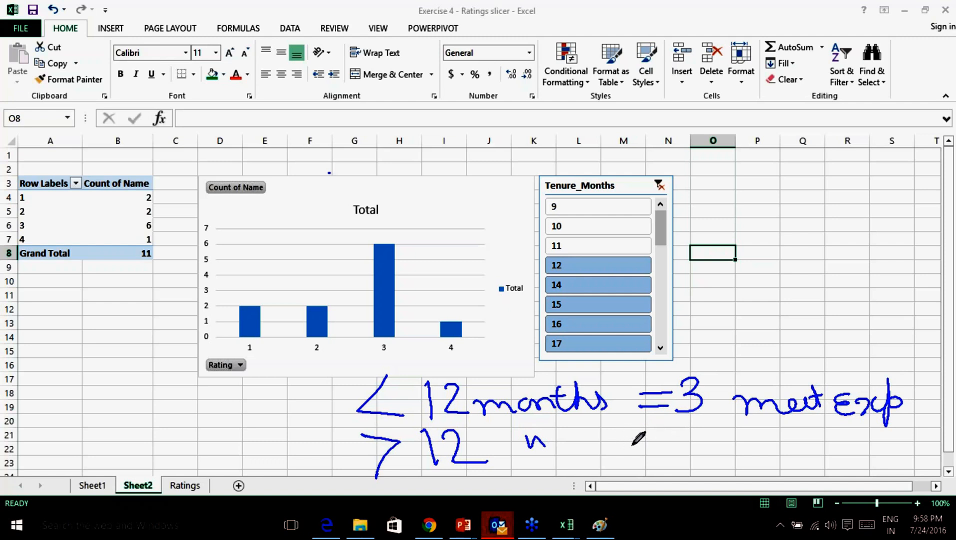
mouse_move(623, 439)
left_mouse_down()
mouse_move(763, 453)
mouse_move(793, 427)
left_mouse_up()
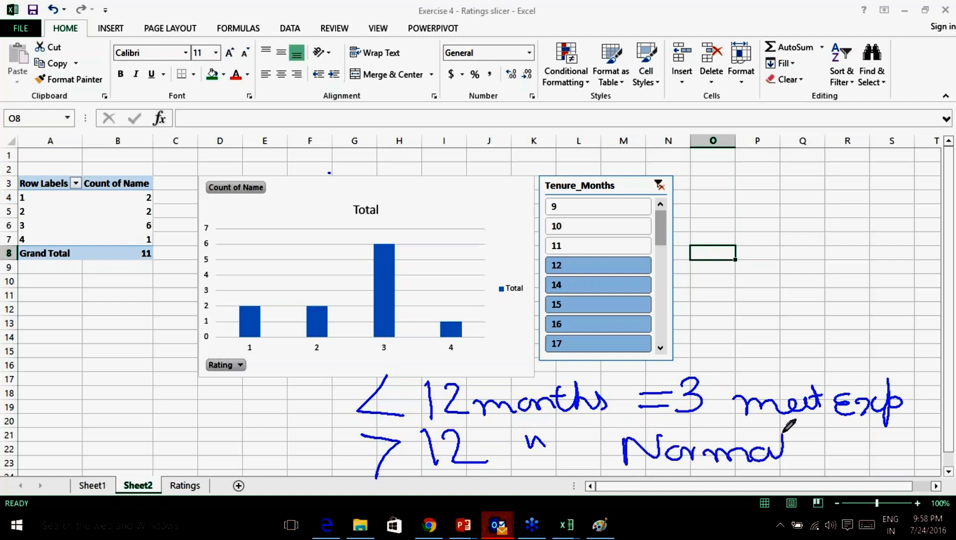
Bracket the two ink lines, label them 'Insight', and tick and arrow the 3.
mouse_move(349, 373)
left_mouse_down()
mouse_move(342, 427)
mouse_move(376, 466)
left_mouse_up()
left_click_drag(122, 407, 132, 403)
mouse_move(143, 398)
left_mouse_down()
mouse_move(150, 431)
mouse_move(151, 401)
left_mouse_up()
left_click_drag(135, 432, 156, 430)
mouse_move(163, 431)
left_mouse_down()
mouse_move(180, 420)
mouse_move(245, 425)
mouse_move(283, 412)
left_mouse_up()
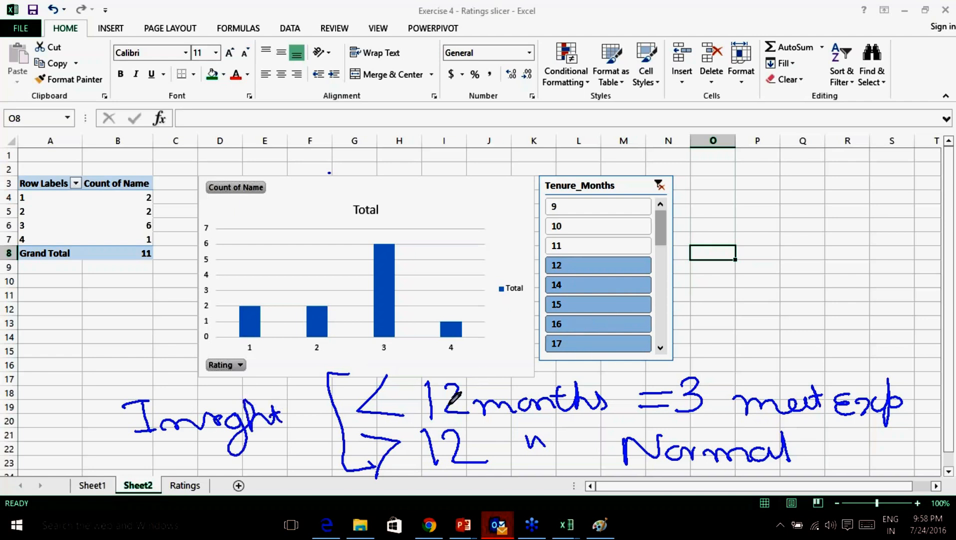
mouse_move(686, 361)
left_mouse_down()
mouse_move(697, 366)
mouse_move(719, 352)
left_mouse_up()
mouse_move(702, 301)
left_mouse_down()
mouse_move(706, 346)
mouse_move(720, 328)
left_mouse_up()
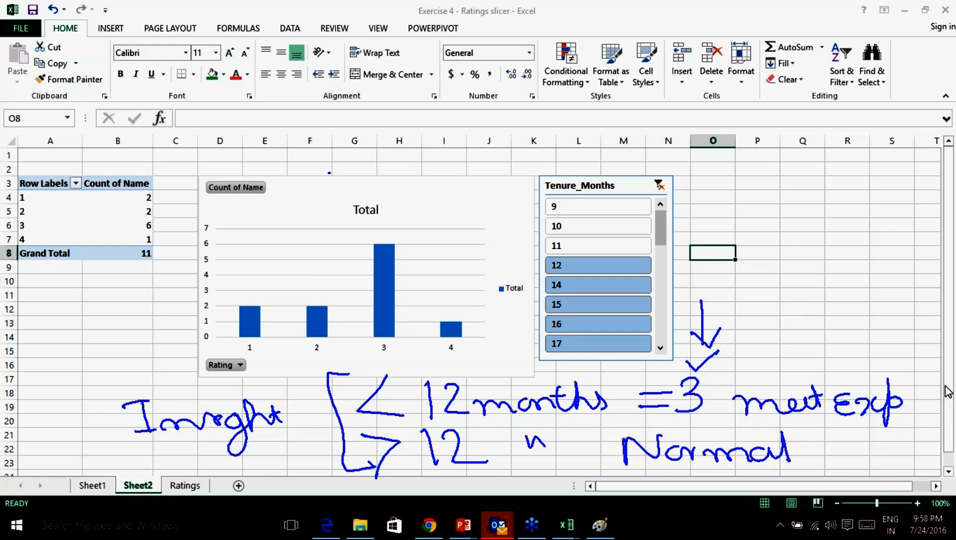
Erase all ink, leave pen mode and go to the Ratings sheet.
left_click(880, 469)
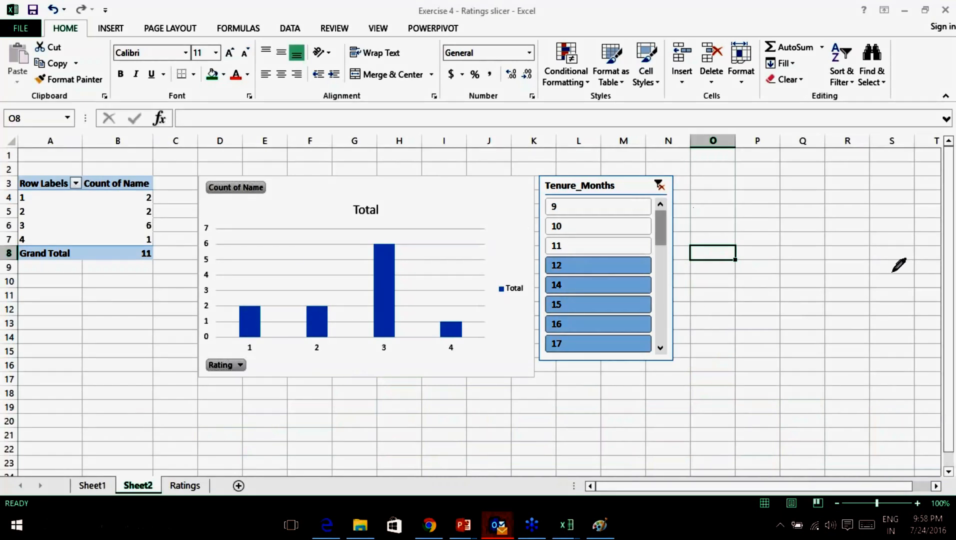
left_click(947, 389)
left_click(827, 400)
left_click(93, 486)
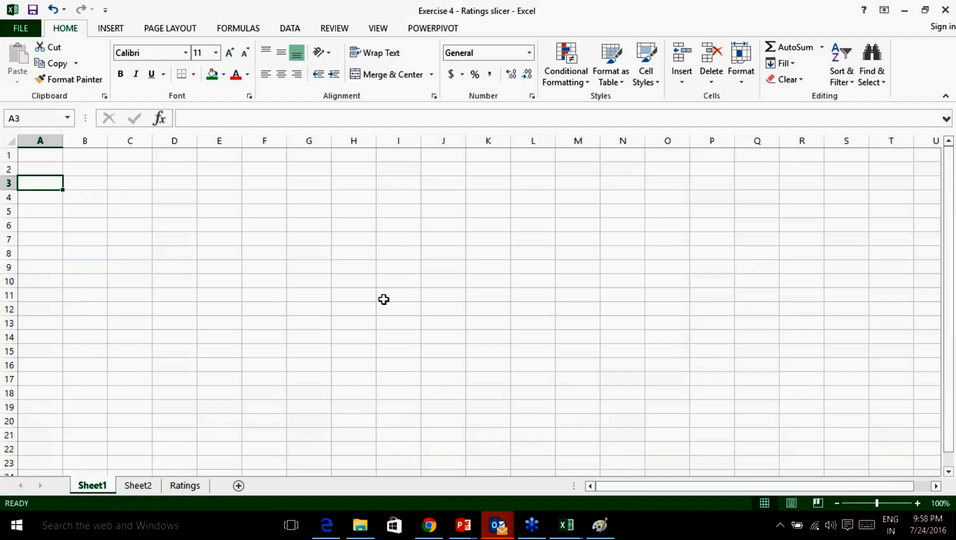
left_click(136, 485)
left_click(185, 485)
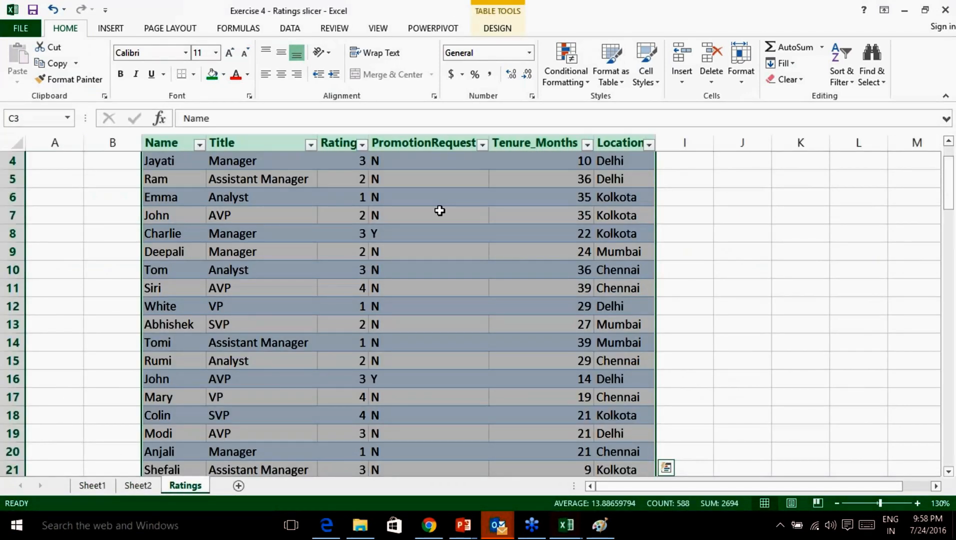
Create a PivotChart and PivotTable from the whole Ratings table on a new sheet.
scroll(439, 209, "up", 1)
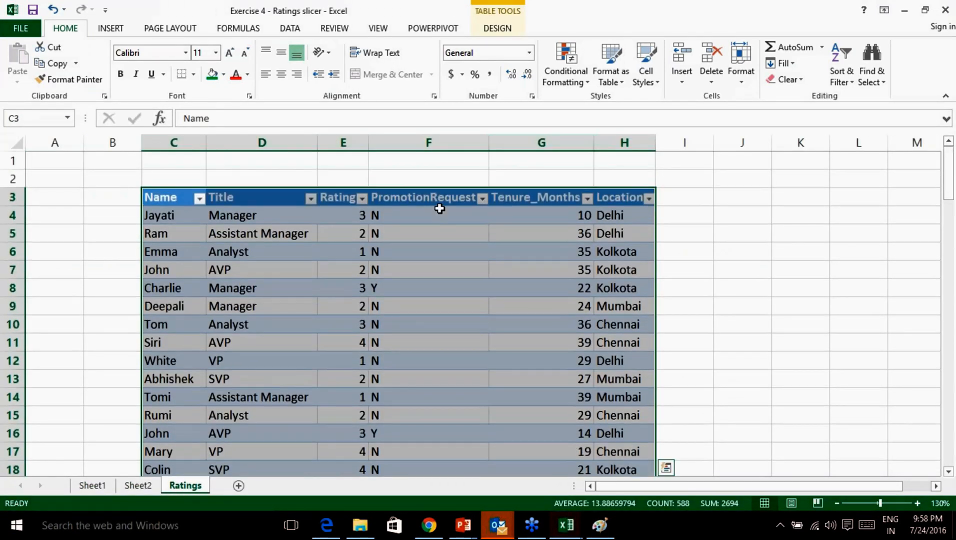
left_click(108, 30)
left_click(395, 229)
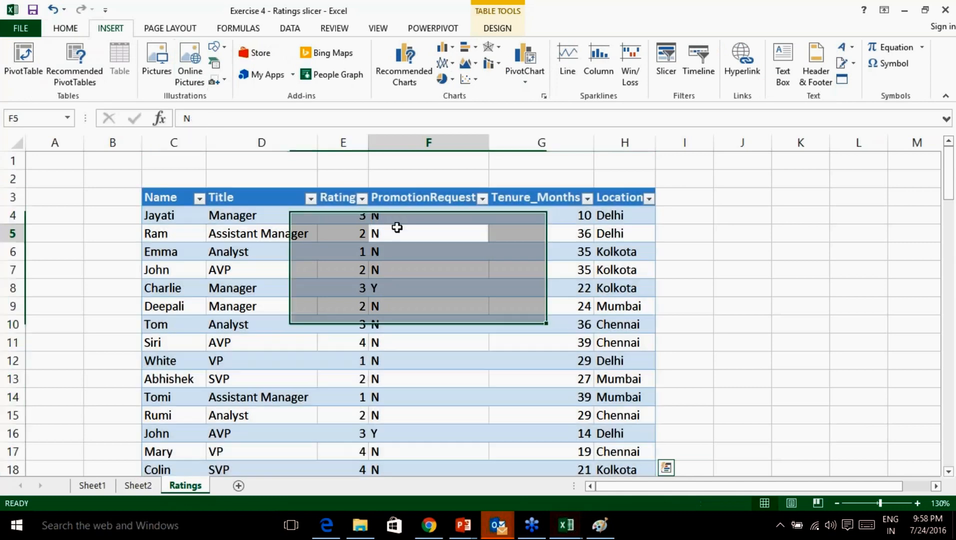
left_click(362, 255)
key("ctrl+a")
key("ctrl+a")
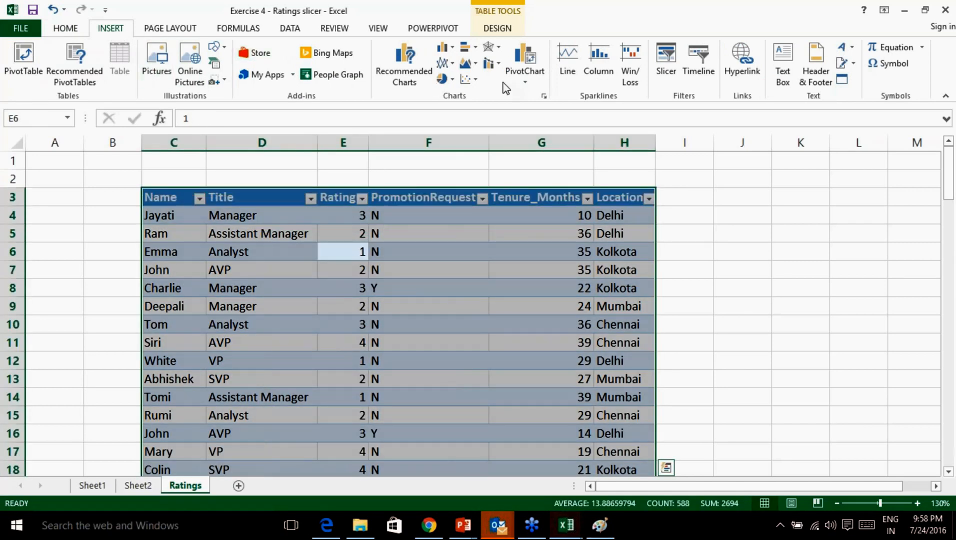
left_click(526, 79)
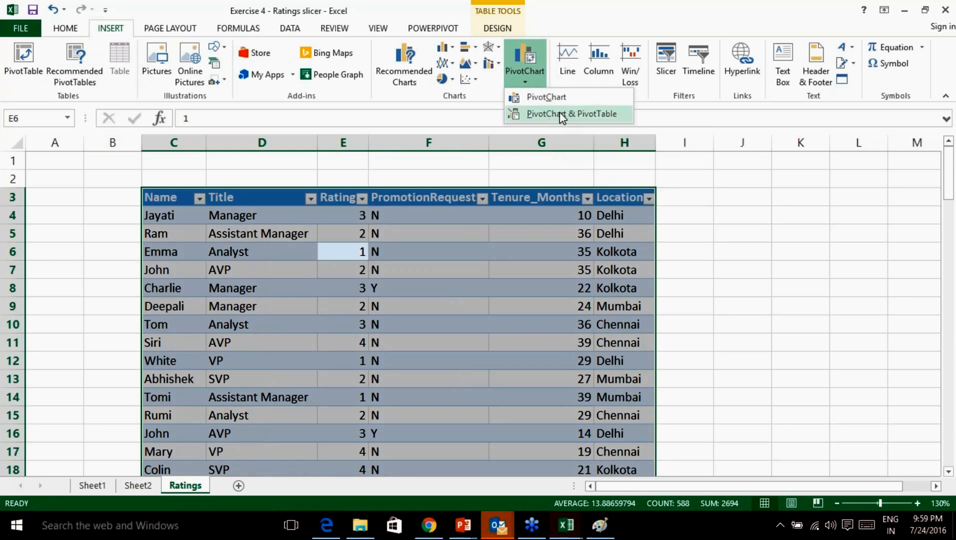
left_click(562, 114)
left_click(518, 347)
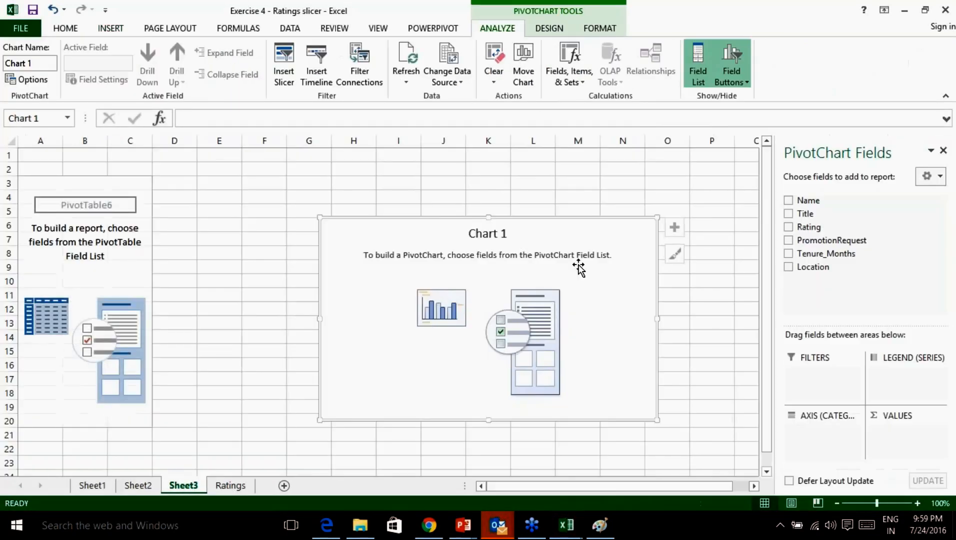
Count Name values per Rating, giving columns of 11, 23, 44 and 19.
left_click_drag(838, 202, 912, 445)
left_click_drag(814, 229, 821, 440)
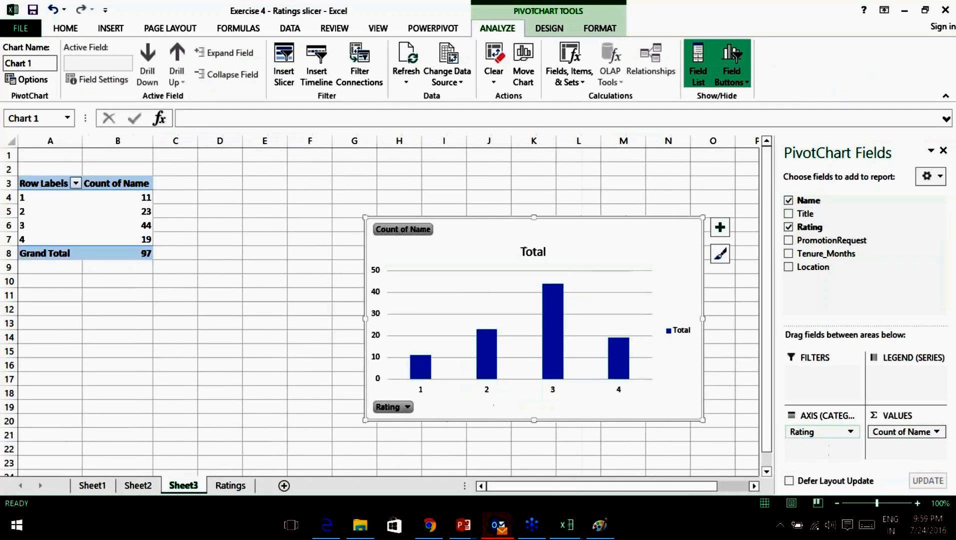
right_click(809, 256)
Add a Tenure_Months slicer, moving the chart left and the slicer to its right.
left_click(854, 327)
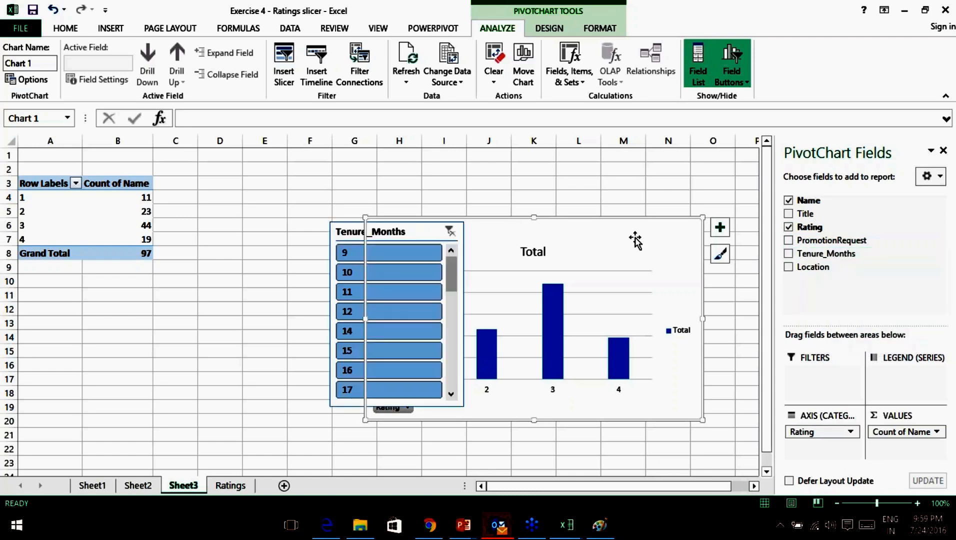
left_click_drag(580, 222, 348, 224)
left_click_drag(404, 232, 547, 231)
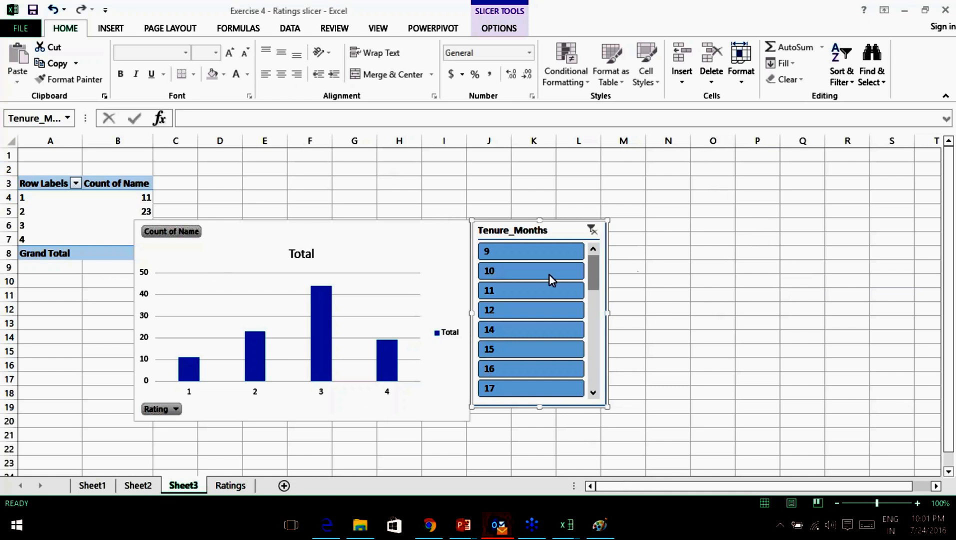
left_click(313, 278)
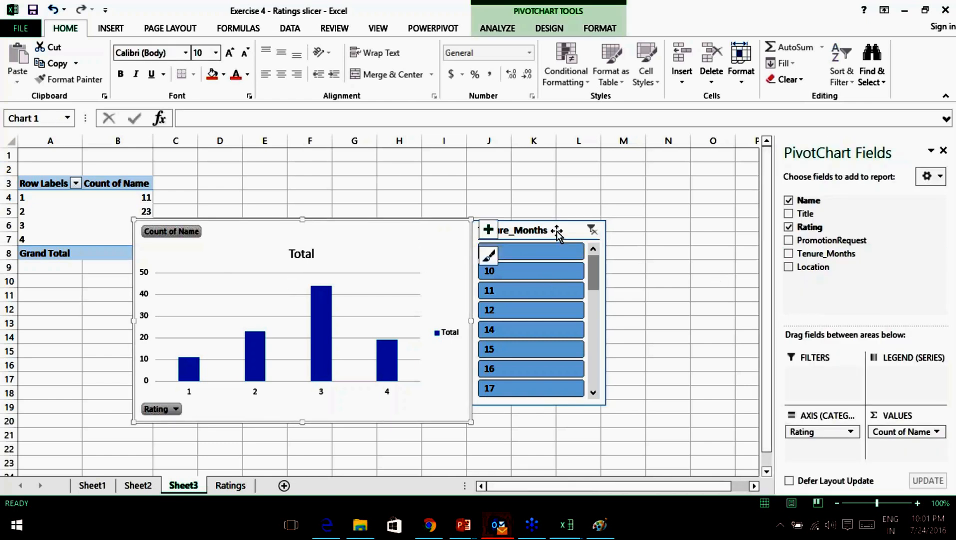
Replace the Tenure_Months slicer with a PromotionRequest slicer filtered to Y.
right_click(823, 242)
left_click(825, 312)
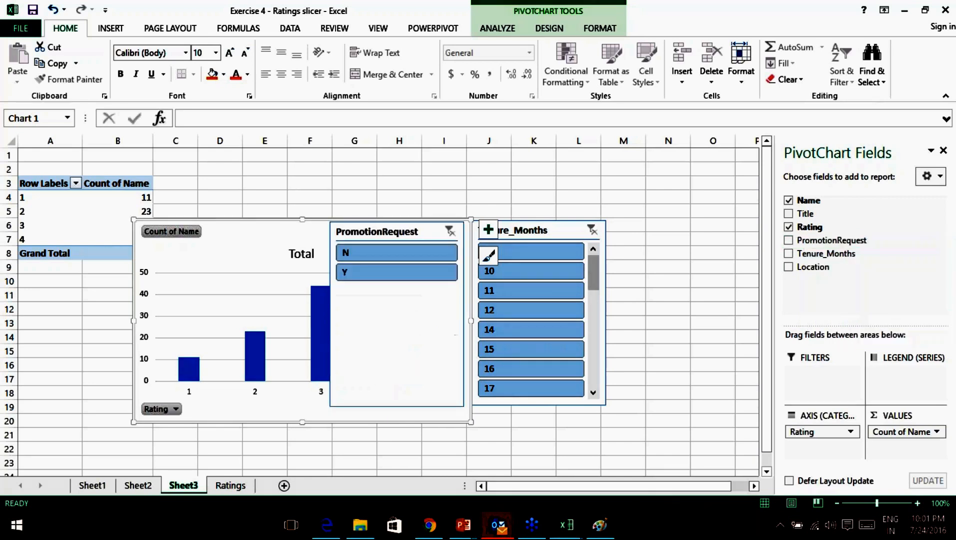
left_click(547, 242)
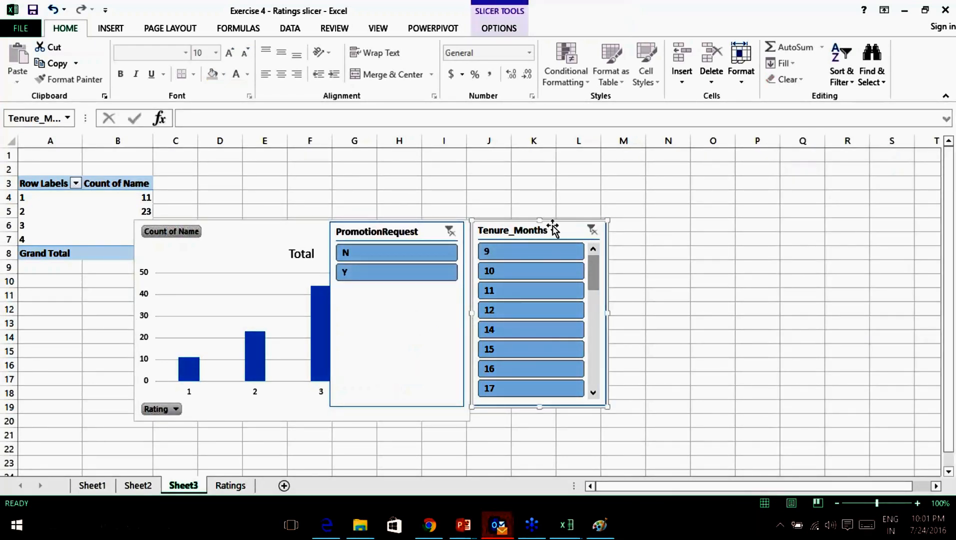
key("Delete")
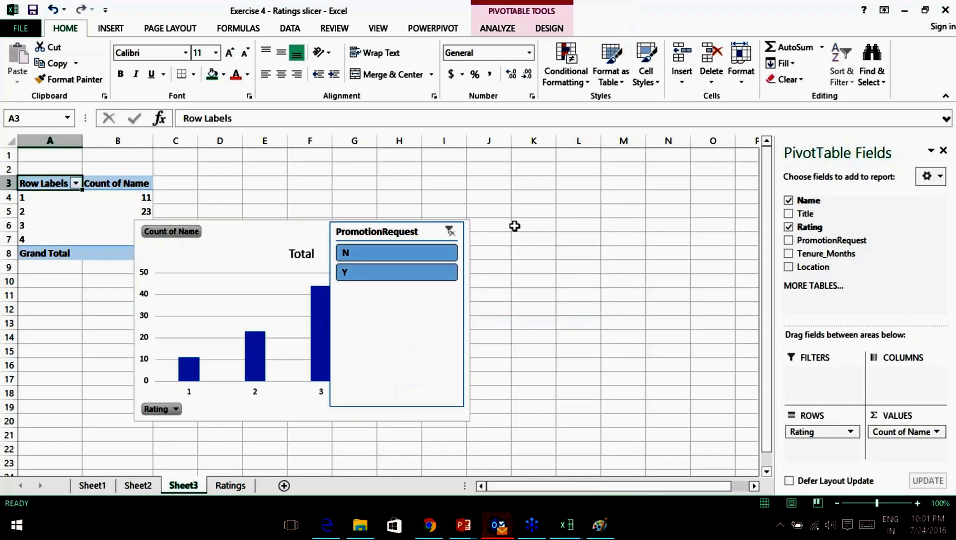
left_click_drag(417, 231, 572, 227)
left_click(532, 268)
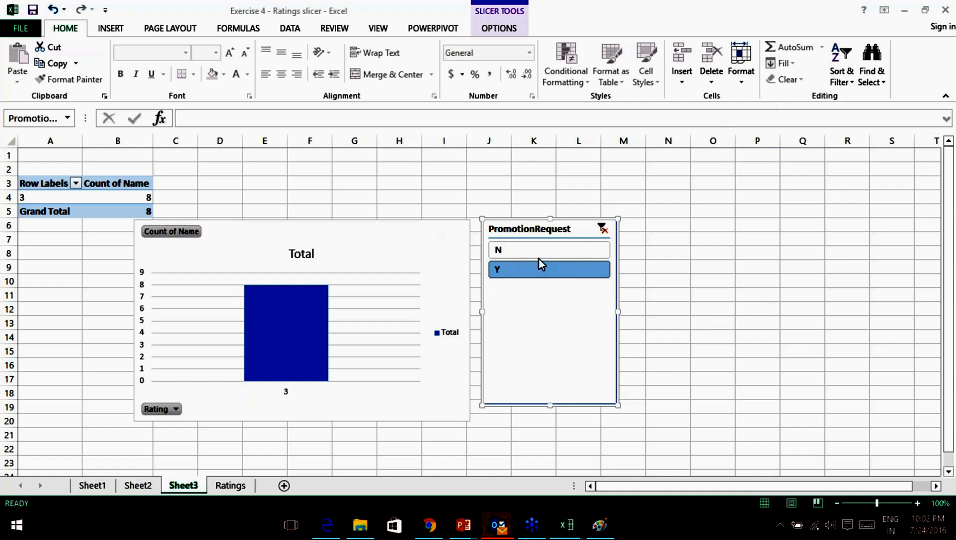
left_click(530, 269)
Handwrite 'Discrepancy in Rating' in ink above the chart.
left_click_drag(269, 109, 246, 75)
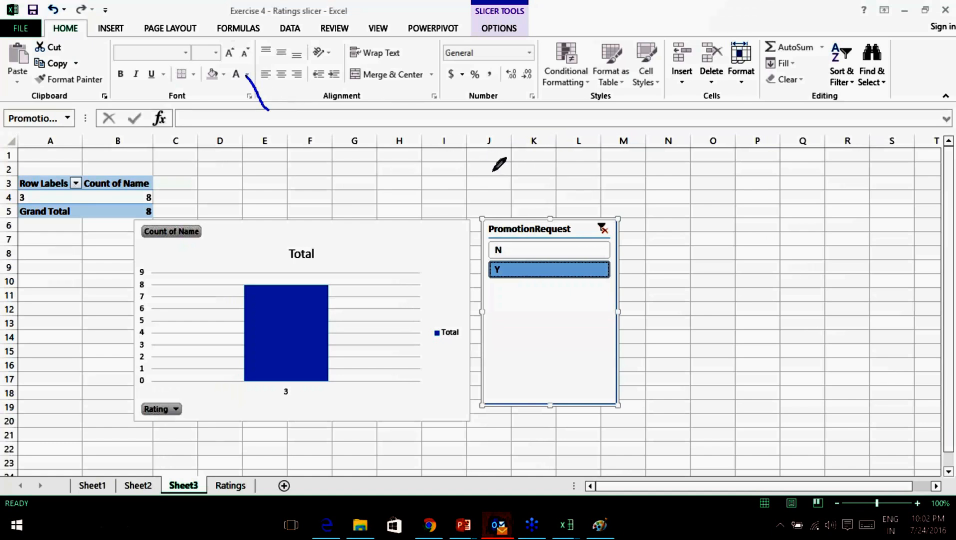
mouse_move(274, 203)
left_mouse_down()
mouse_move(268, 168)
mouse_move(274, 204)
left_mouse_up()
mouse_move(296, 186)
left_mouse_down()
mouse_move(384, 171)
mouse_move(497, 193)
mouse_move(474, 213)
left_mouse_up()
left_click_drag(512, 184, 580, 189)
left_click_drag(534, 165, 538, 165)
left_click_drag(632, 159, 631, 192)
mouse_move(629, 159)
left_mouse_down()
mouse_move(727, 171)
mouse_move(761, 200)
left_mouse_up()
left_click_drag(707, 156, 708, 158)
mouse_move(802, 166)
left_mouse_down()
mouse_move(789, 184)
mouse_move(846, 176)
left_mouse_up()
Add 'for promotion', a check mark, and 'Slicers' beneath it in ink.
mouse_move(654, 224)
left_mouse_down()
mouse_move(666, 241)
mouse_move(853, 223)
mouse_move(870, 238)
left_mouse_up()
left_click_drag(819, 214, 819, 215)
mouse_move(692, 296)
left_mouse_down()
mouse_move(749, 300)
mouse_move(807, 270)
left_mouse_up()
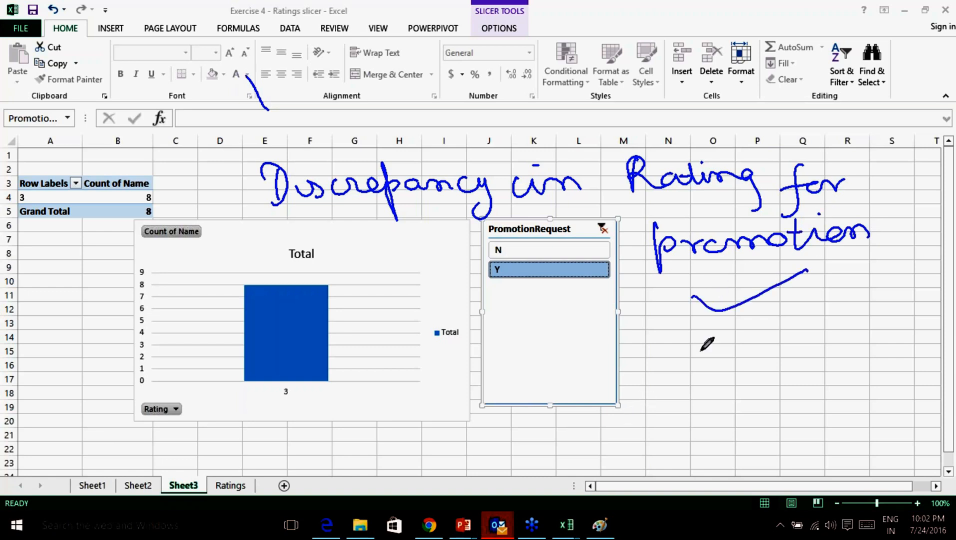
mouse_move(687, 334)
left_mouse_down()
mouse_move(677, 338)
mouse_move(691, 366)
mouse_move(748, 351)
mouse_move(826, 354)
left_mouse_up()
left_click(759, 331)
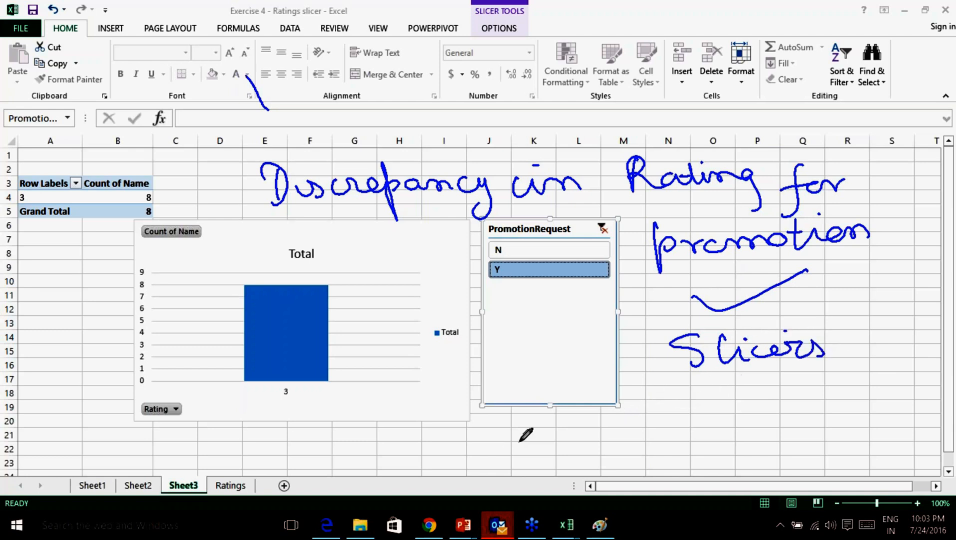
Sketch ink boxes with lines inside them below the chart and Slicers note.
mouse_move(346, 380)
left_mouse_down()
mouse_move(367, 415)
mouse_move(369, 442)
left_mouse_up()
mouse_move(353, 380)
left_mouse_down()
mouse_move(420, 366)
mouse_move(388, 428)
left_mouse_up()
mouse_move(679, 375)
left_mouse_down()
mouse_move(692, 411)
mouse_move(753, 408)
mouse_move(688, 422)
left_mouse_up()
mouse_move(369, 388)
left_mouse_down()
mouse_move(382, 429)
mouse_move(457, 406)
left_mouse_up()
left_click_drag(695, 373, 694, 405)
mouse_move(703, 372)
left_mouse_down()
mouse_move(703, 402)
mouse_move(717, 400)
left_mouse_up()
left_click_drag(725, 374, 744, 397)
mouse_move(559, 387)
left_mouse_down()
mouse_move(533, 398)
mouse_move(645, 395)
left_mouse_up()
Handwrite 'Vlookup' in ink, then erase all ink from the sheet.
mouse_move(551, 438)
left_mouse_down()
mouse_move(559, 449)
mouse_move(621, 440)
mouse_move(636, 417)
left_mouse_up()
mouse_move(471, 340)
left_mouse_down()
mouse_move(512, 335)
mouse_move(544, 348)
mouse_move(571, 329)
mouse_move(602, 333)
mouse_move(628, 350)
mouse_move(630, 368)
left_mouse_up()
left_click(699, 323)
mouse_move(822, 345)
left_mouse_down()
mouse_move(845, 359)
mouse_move(879, 303)
left_mouse_up()
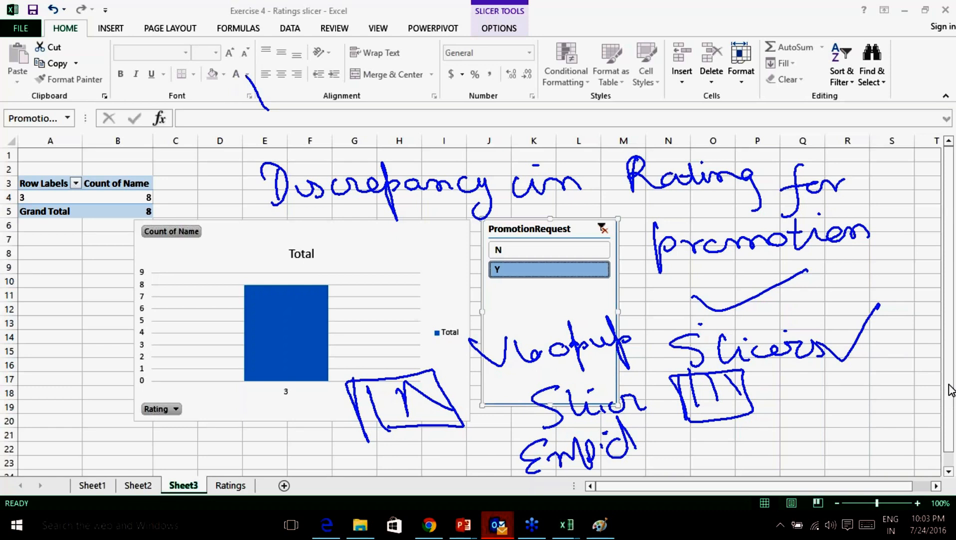
left_click(873, 471)
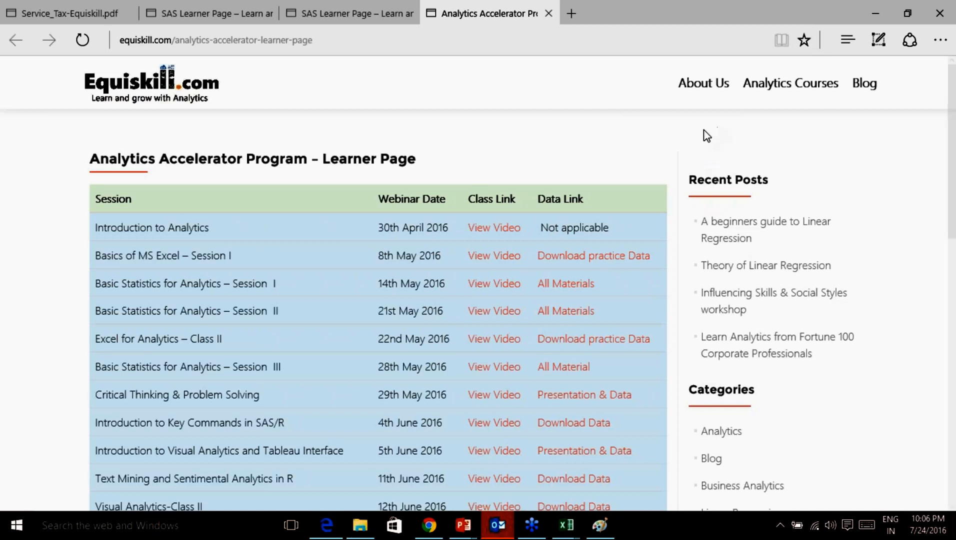
Mark the View Video, Download practice Data and Presentation & Data links with arrows.
scroll(398, 273, "down", 2)
scroll(398, 278, "up", 2)
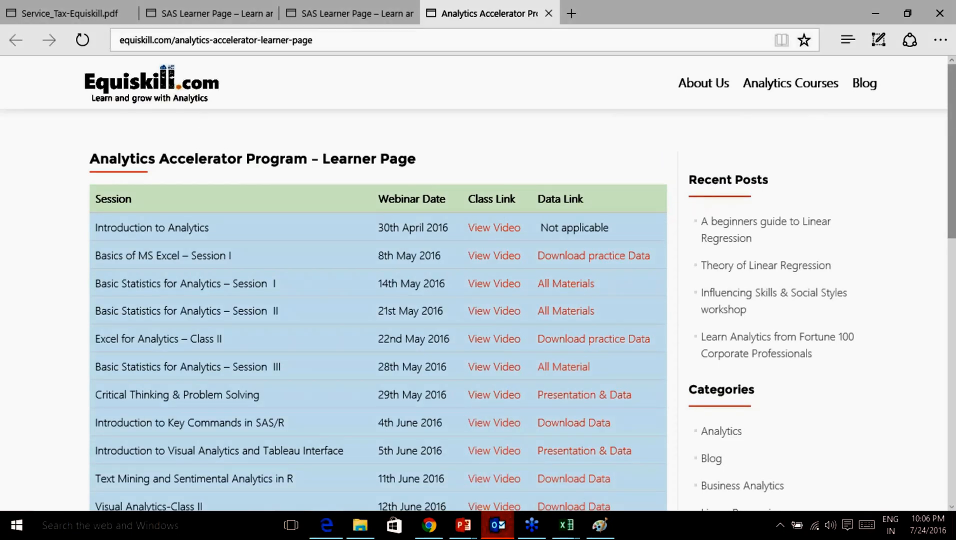
scroll(440, 205, "down", 2)
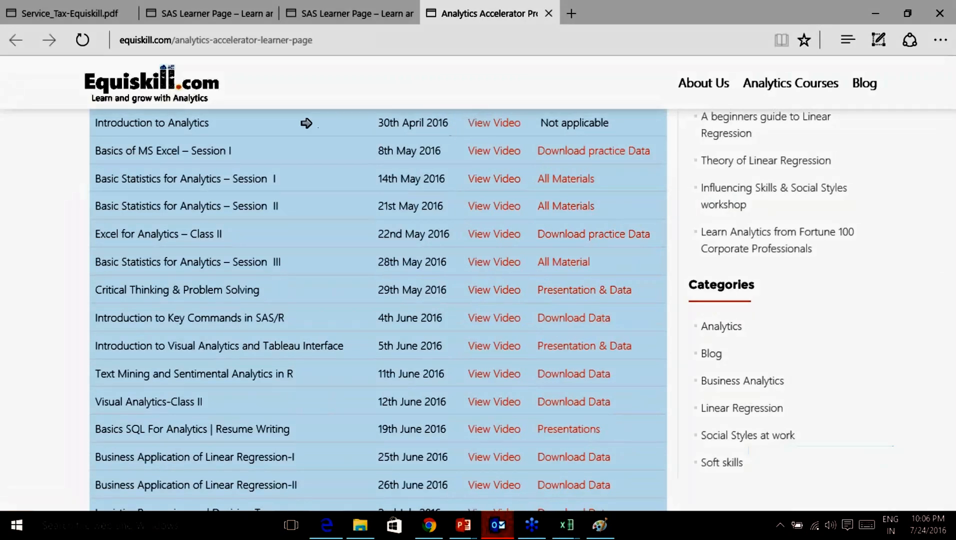
left_click(468, 122)
left_click(464, 149)
left_click(539, 137)
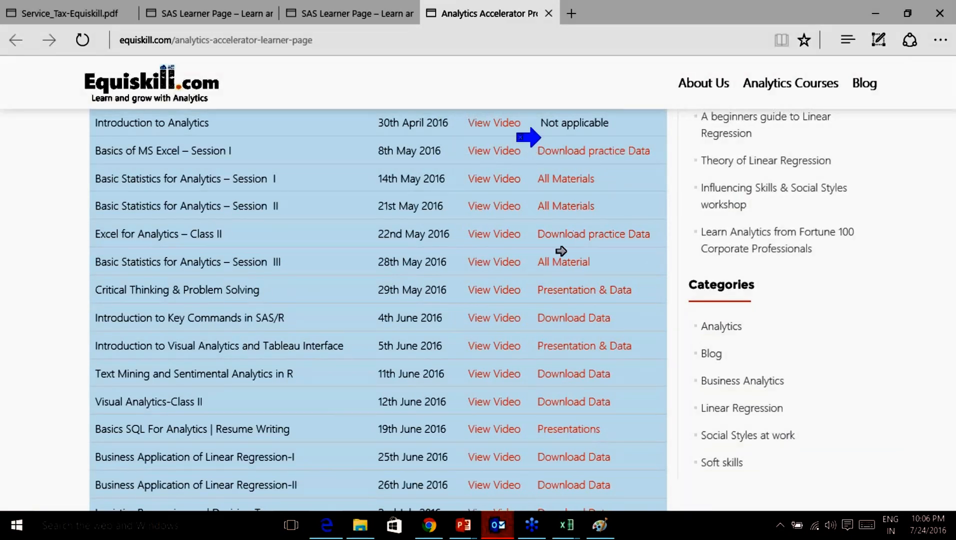
left_click(539, 279)
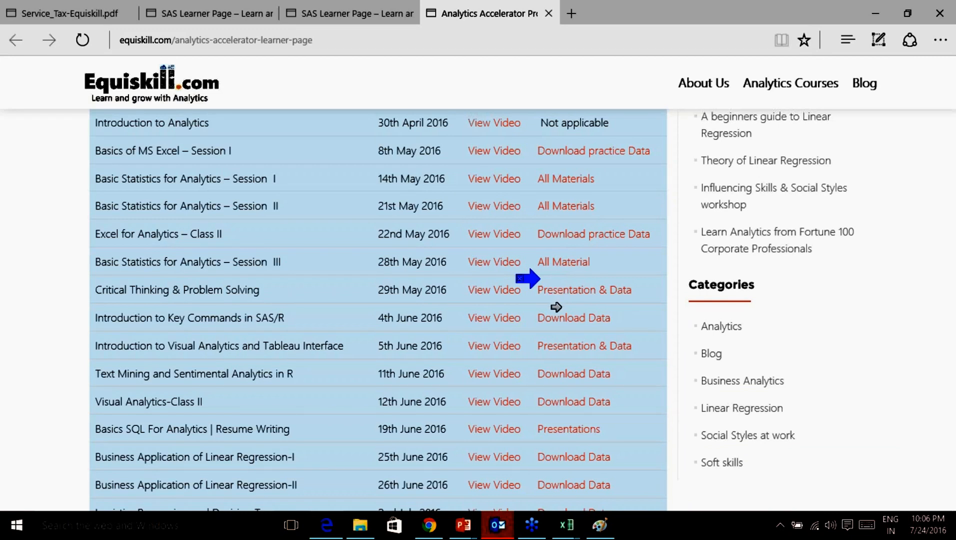
Erase all arrow drawings and open the MS Excel Session I practice data.
right_click(760, 385)
left_click(789, 401)
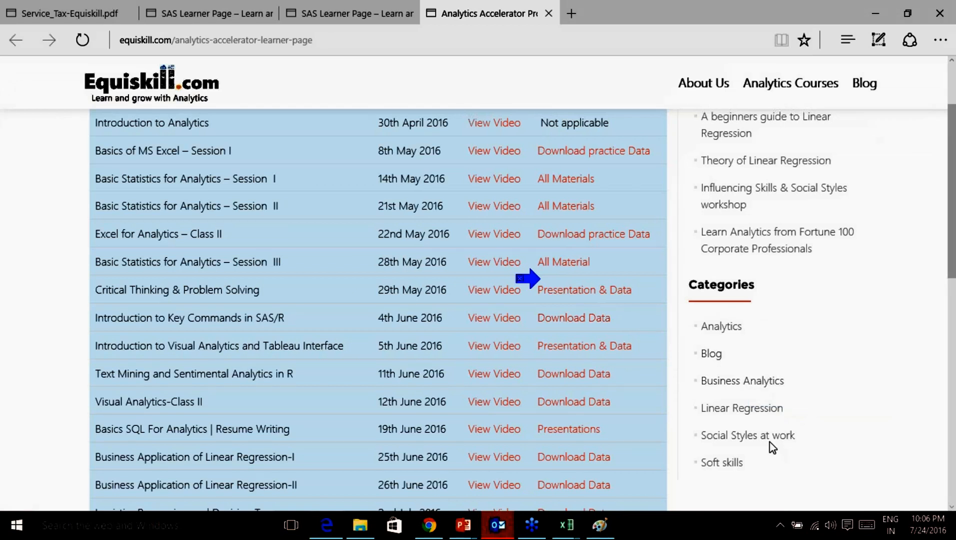
right_click(807, 471)
left_click(811, 472)
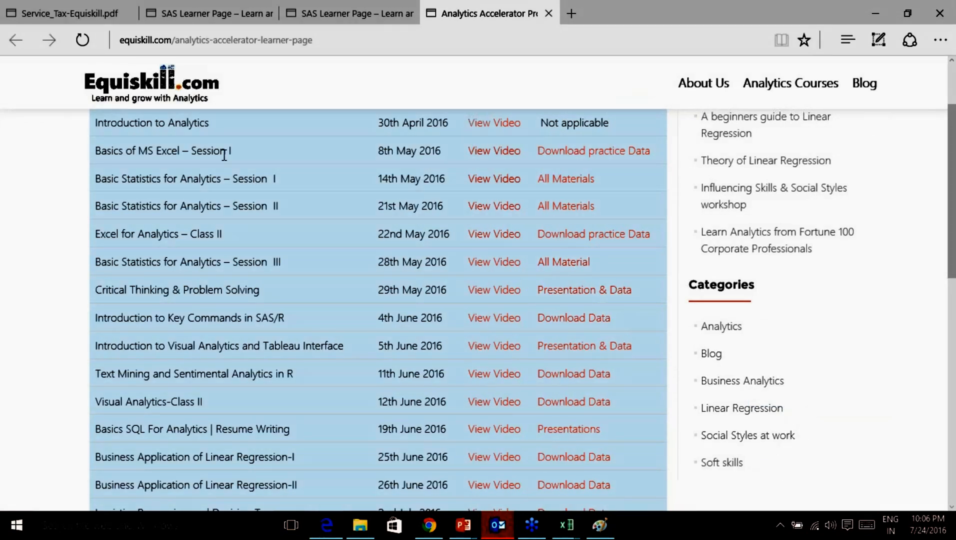
left_click(600, 151)
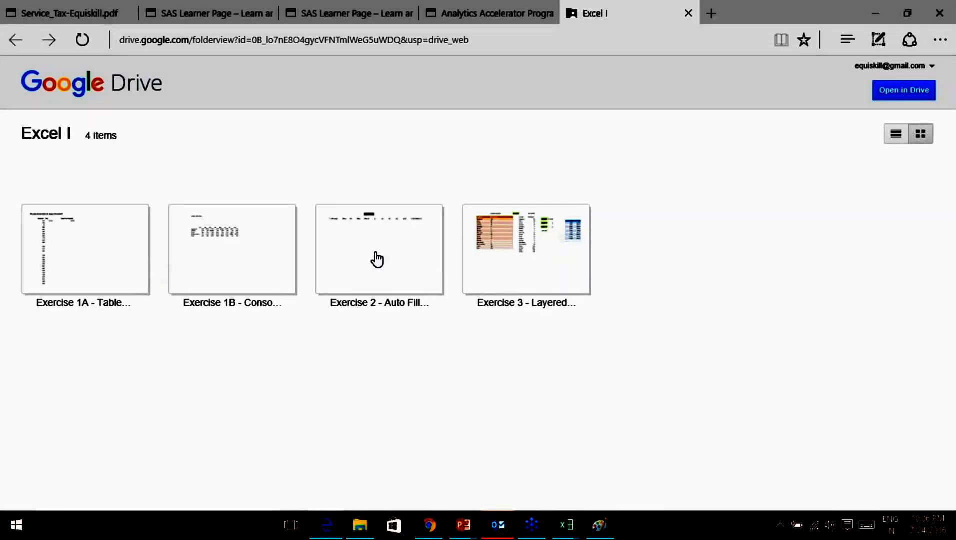
Play a session's class video on YouTube, seeking to 13:50 and further, then go back.
left_click(501, 15)
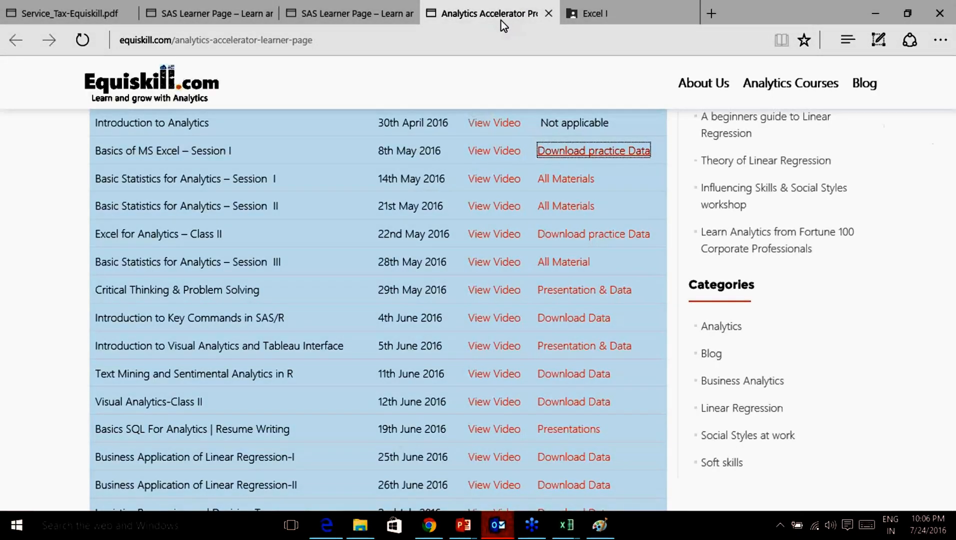
left_click(501, 153)
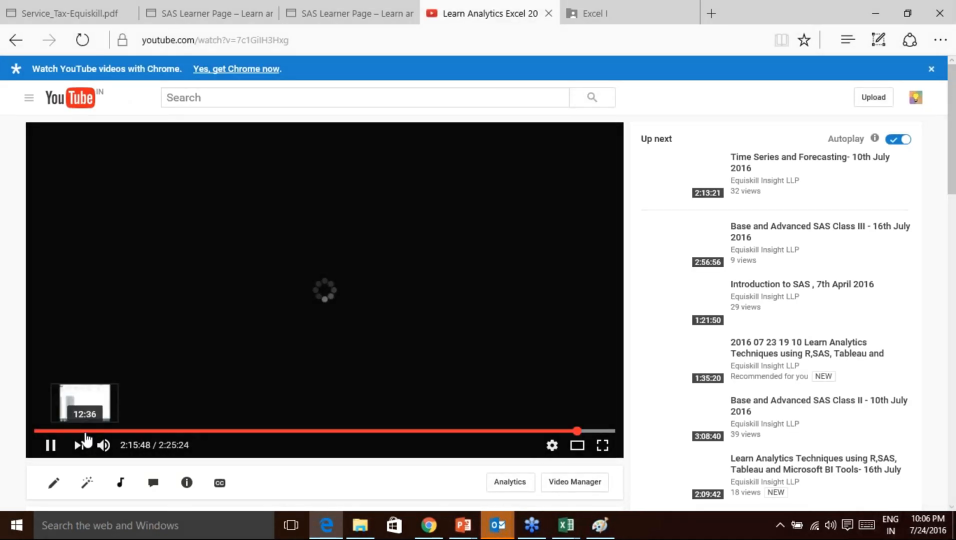
left_click(89, 430)
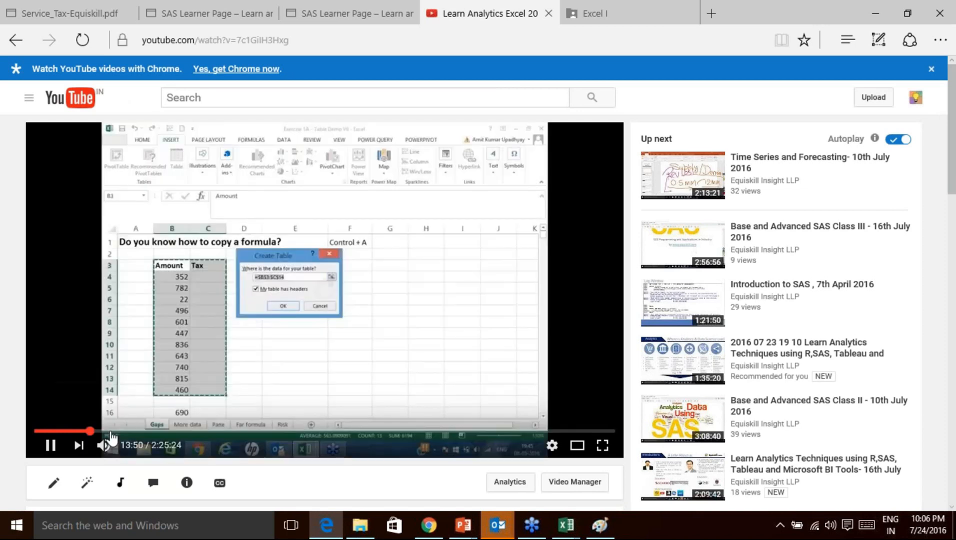
left_click(199, 431)
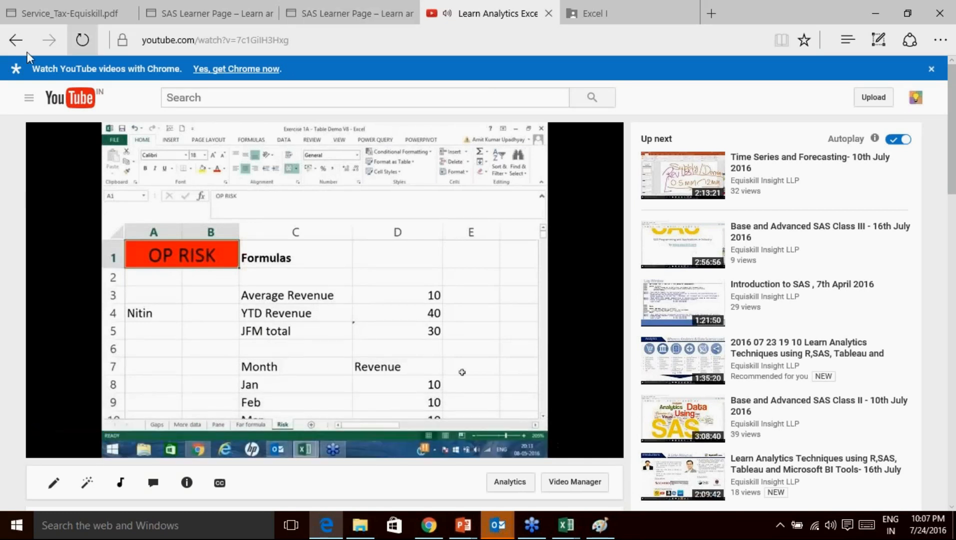
left_click(15, 40)
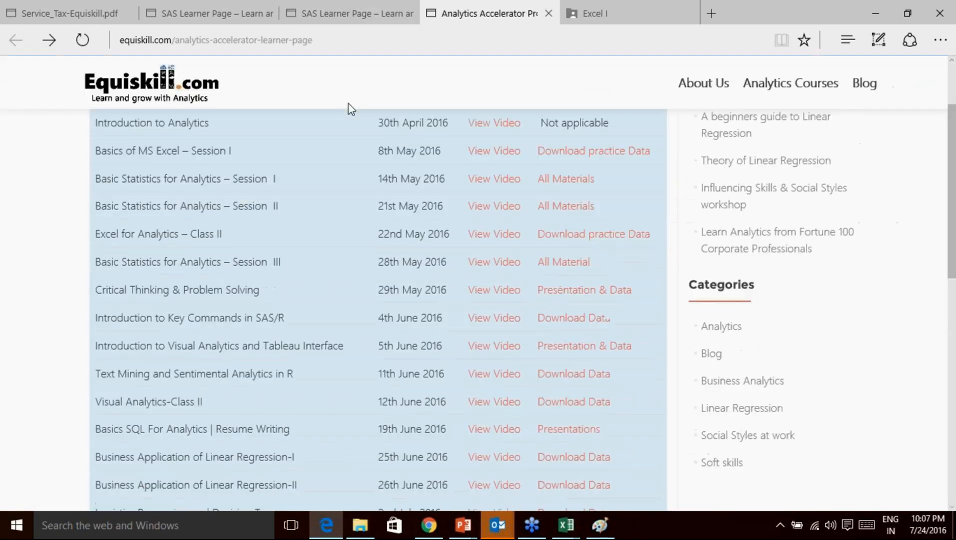
Open the Basic Statistics Session I materials and 14th May video, then close the video tab.
scroll(348, 250, "down", 2)
scroll(198, 276, "up", 3)
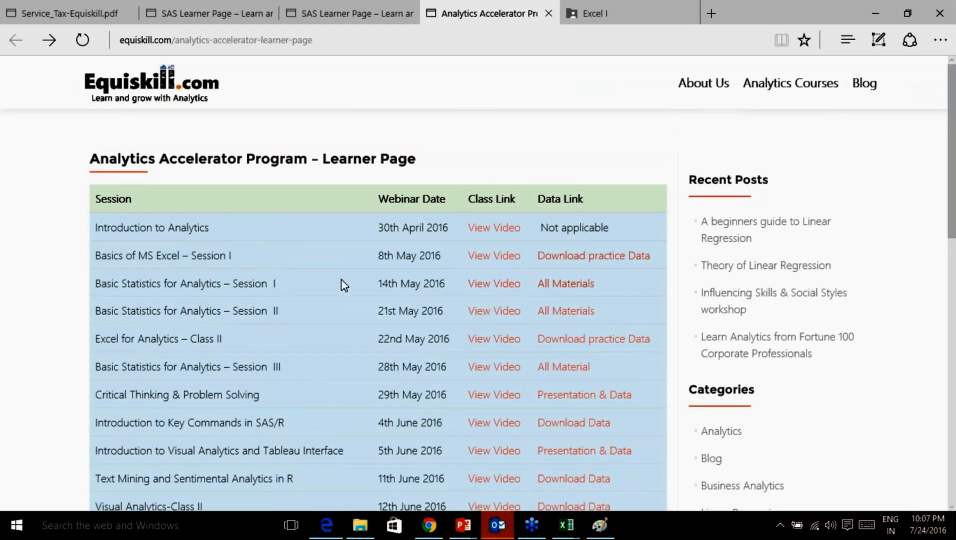
left_click(572, 289)
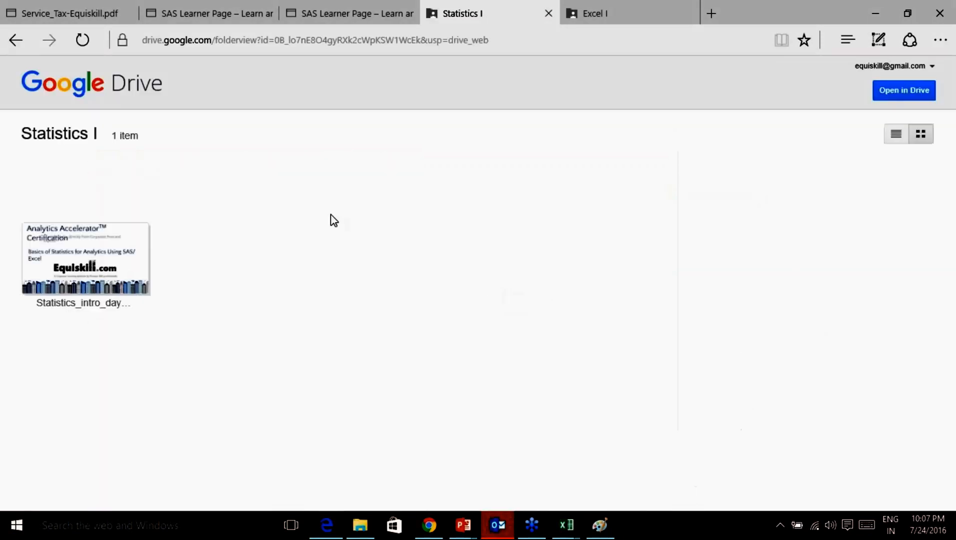
left_click(16, 40)
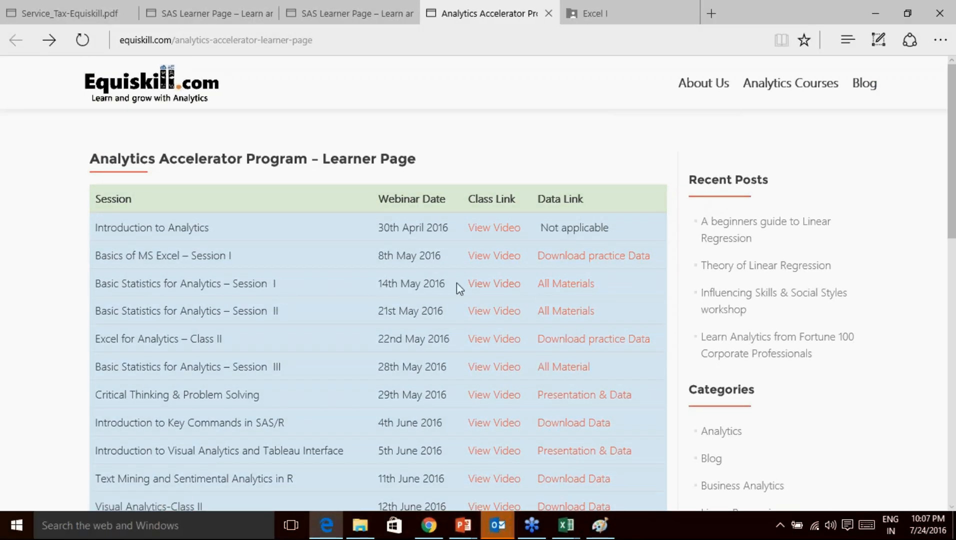
left_click(496, 285)
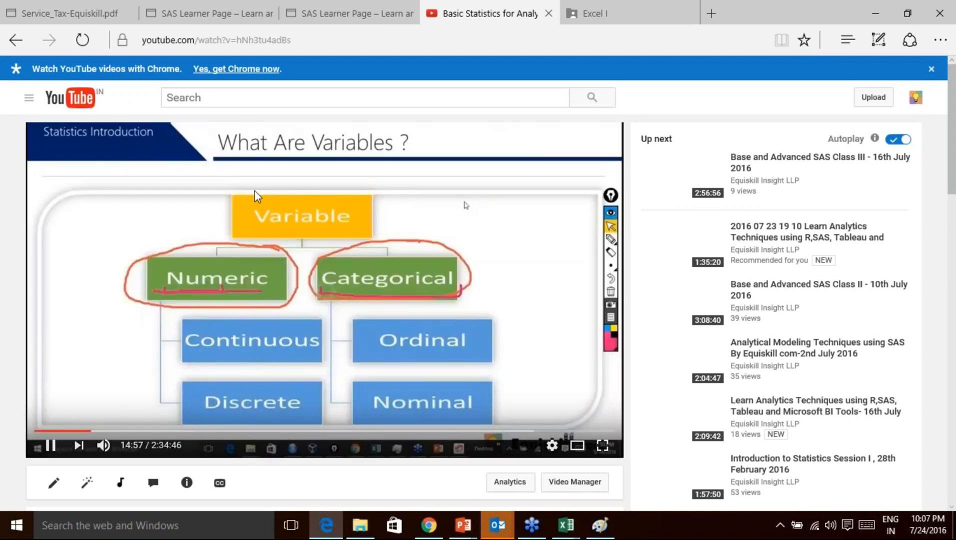
left_click(549, 13)
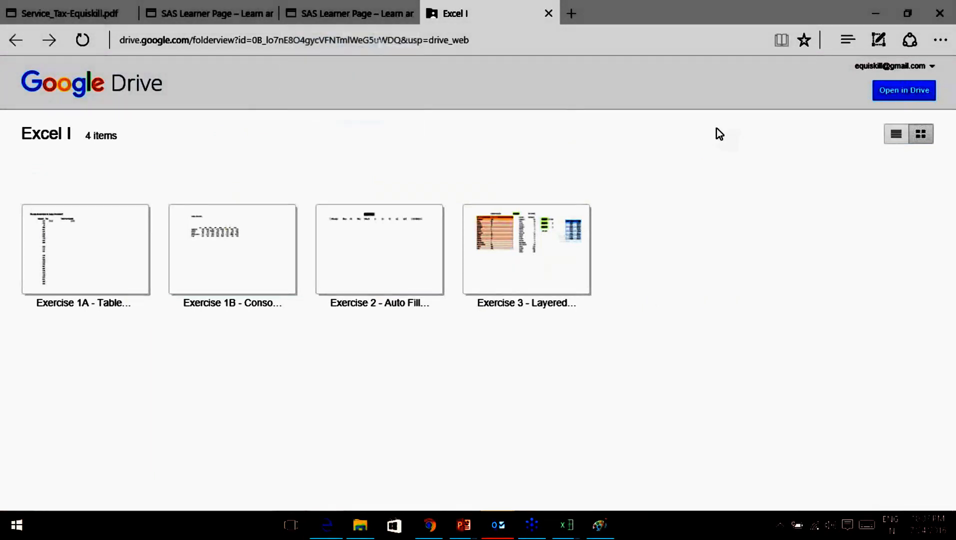
Switch between the SAS Learner Page and Excel I tabs, then show Chrome's 'flash fill microsoft' results.
left_click(347, 14)
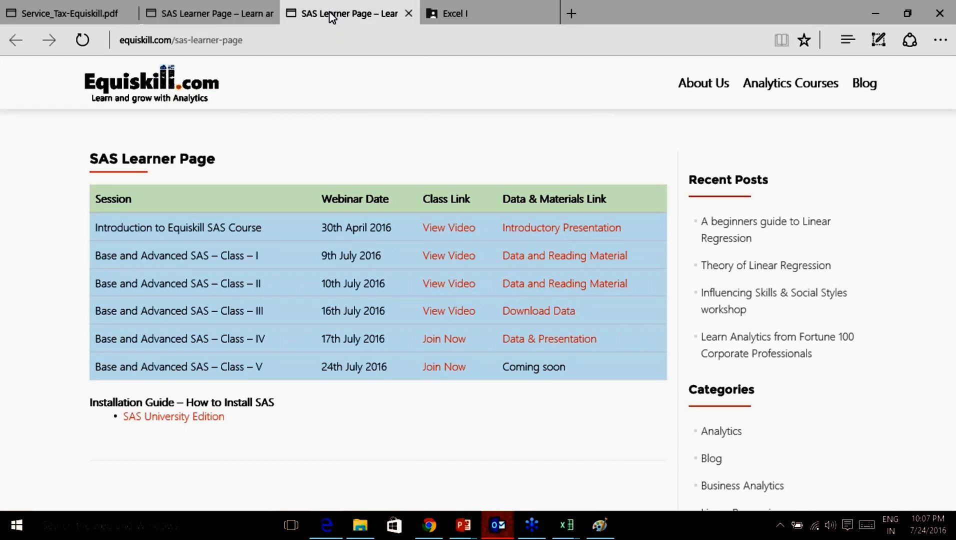
left_click(486, 15)
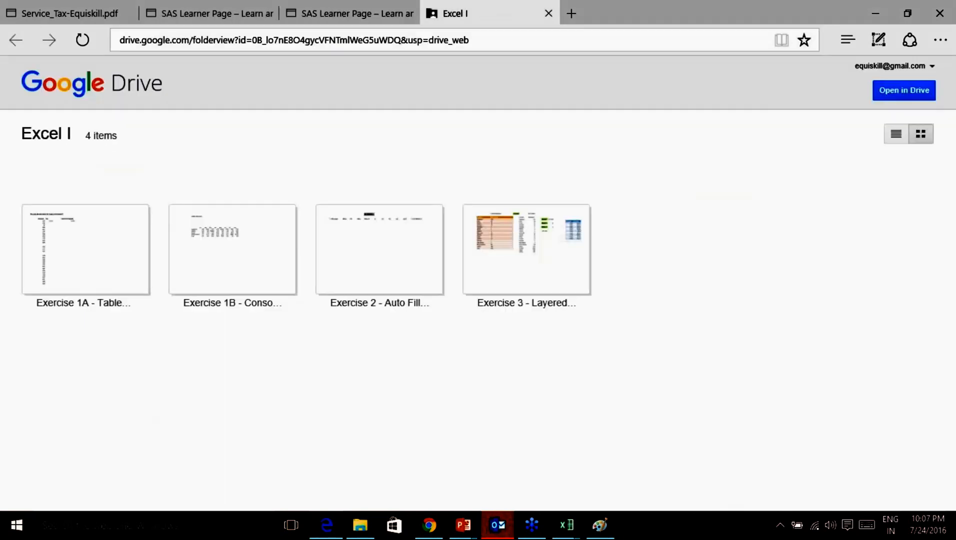
left_click(379, 13)
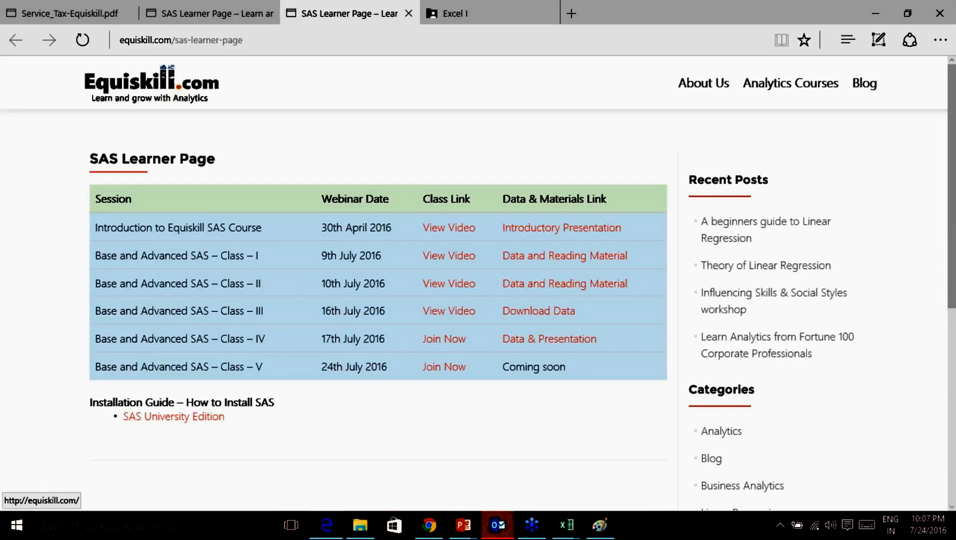
left_click(225, 15)
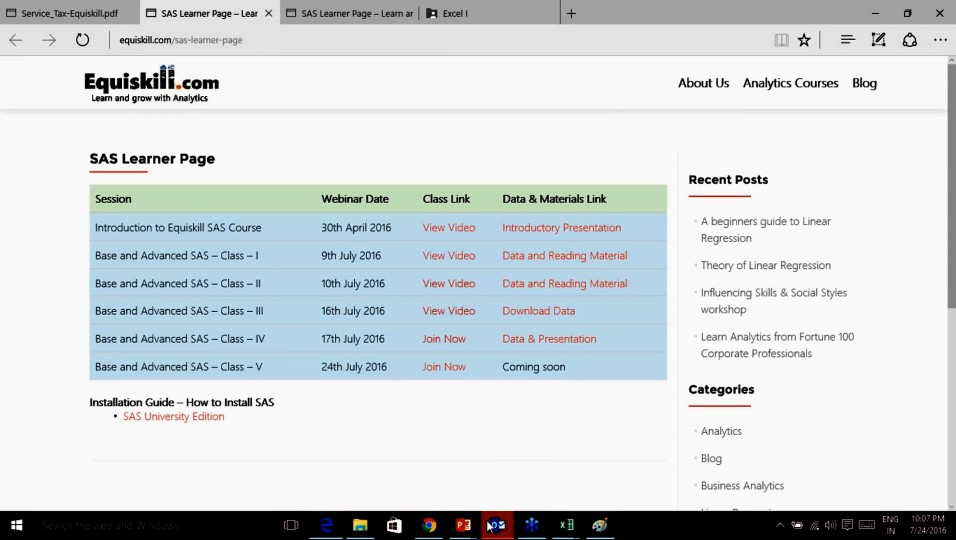
left_click(429, 525)
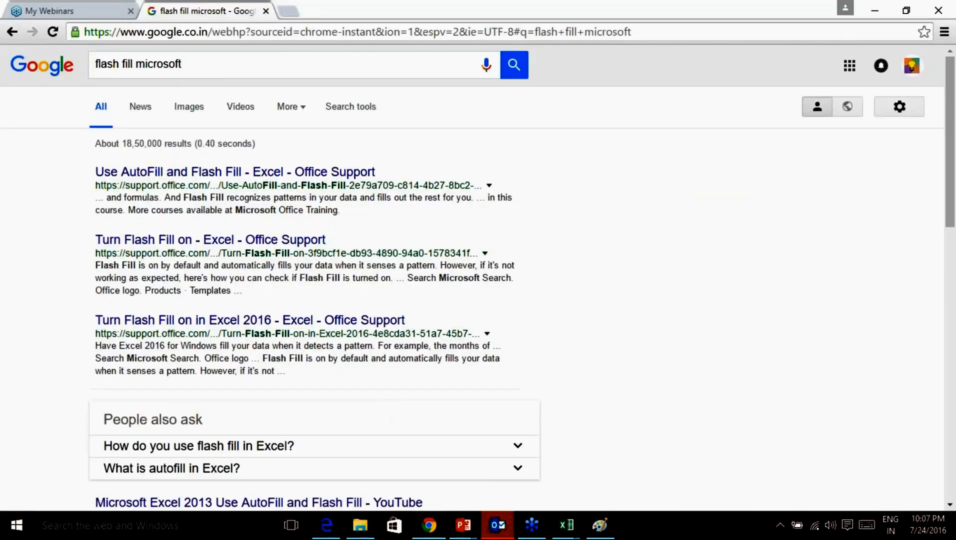